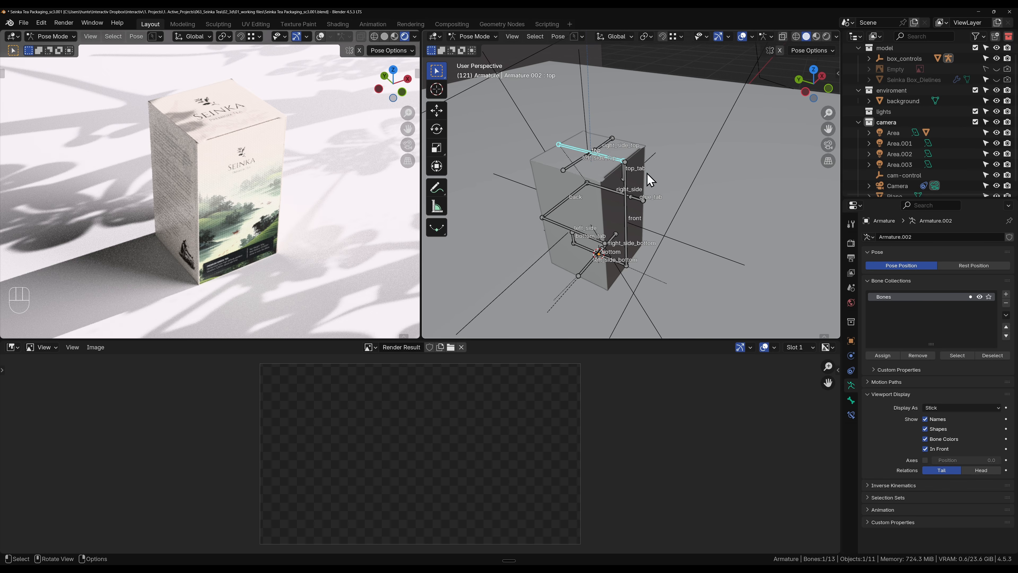
- Rotate the top bone to open the box lid upright, and adjust the rotation of its top_tab bone
key("r")
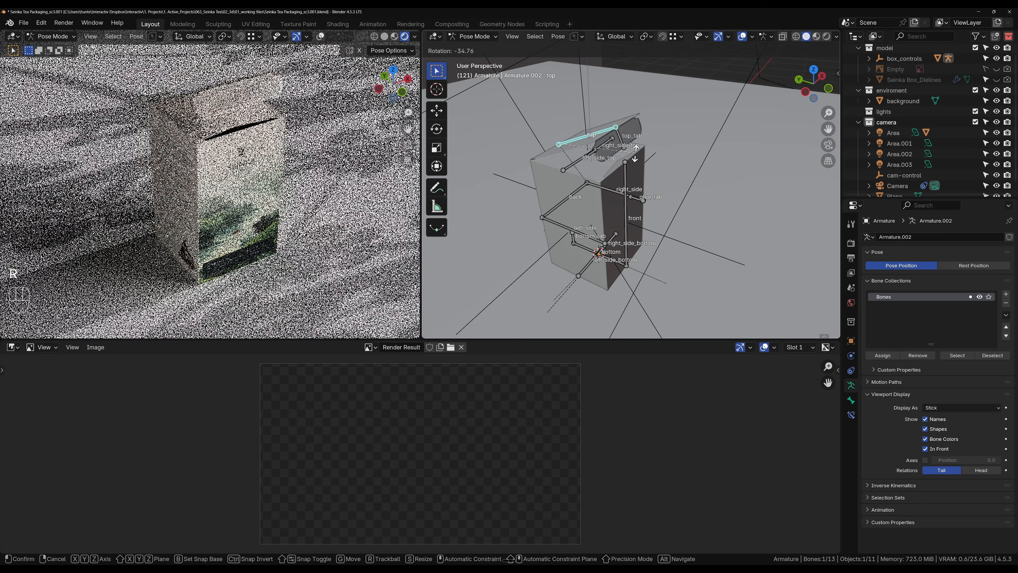
left_click(586, 104)
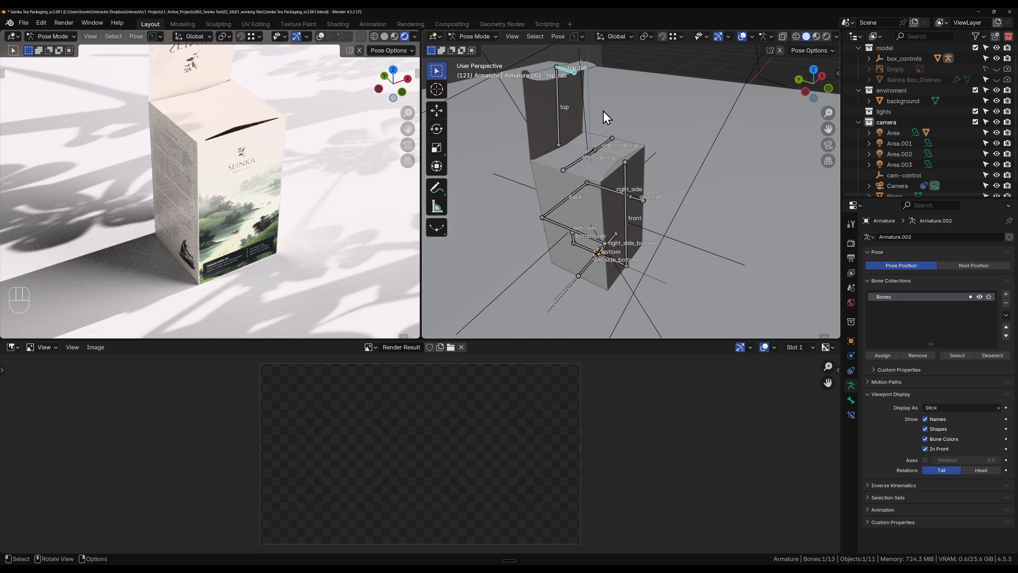
key("r")
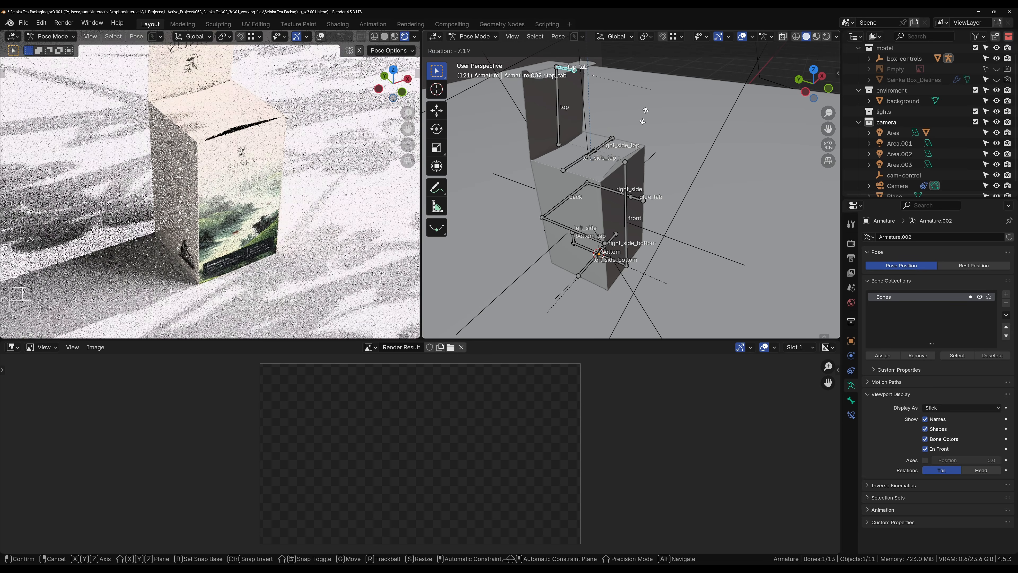
left_click(642, 103)
key("r")
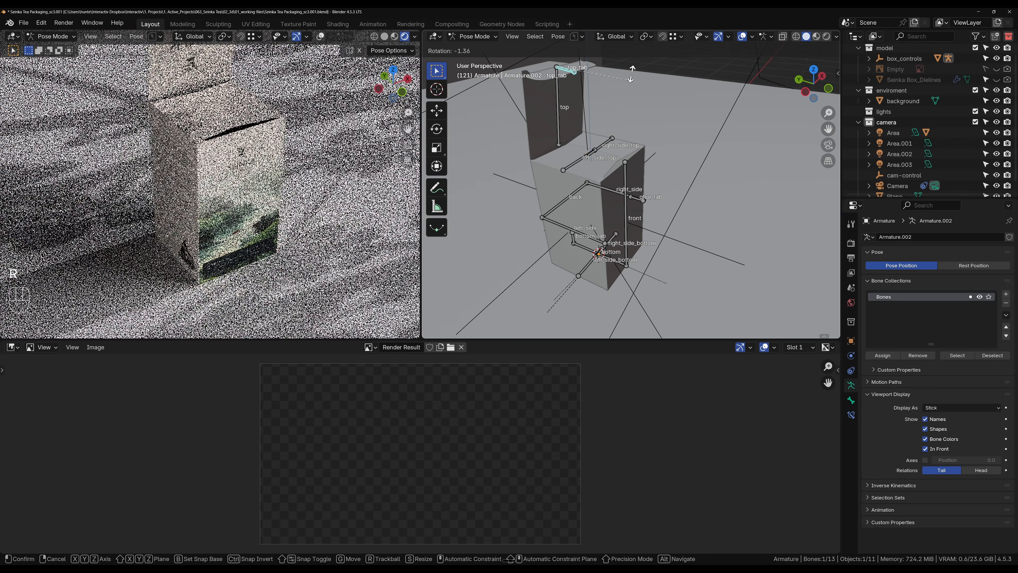
left_click(628, 62)
- Rotate the left_side_top bone outward to open the box's left top flap
scroll(230, 184, "down", 2)
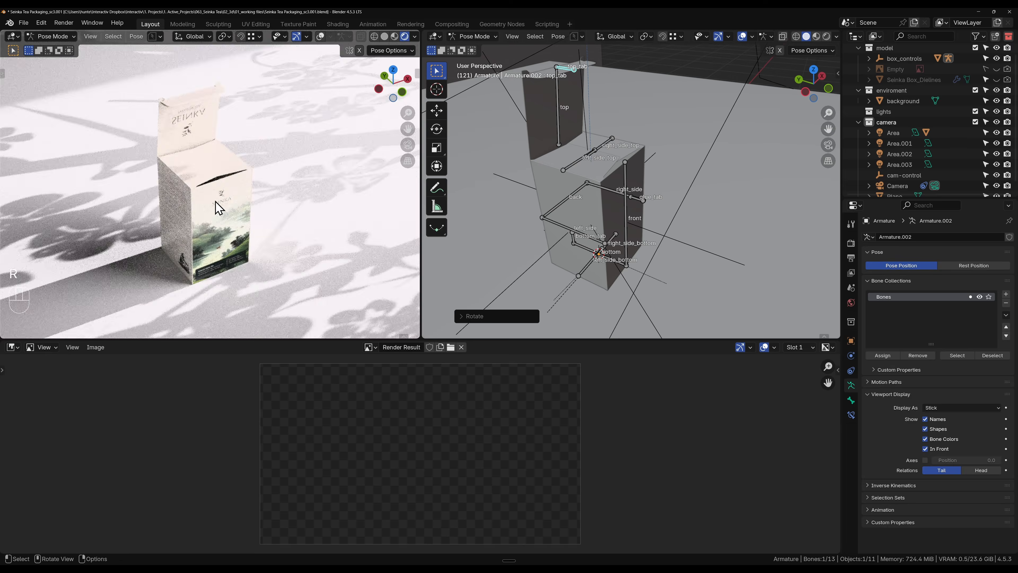
scroll(221, 205, "up", 2)
key("r")
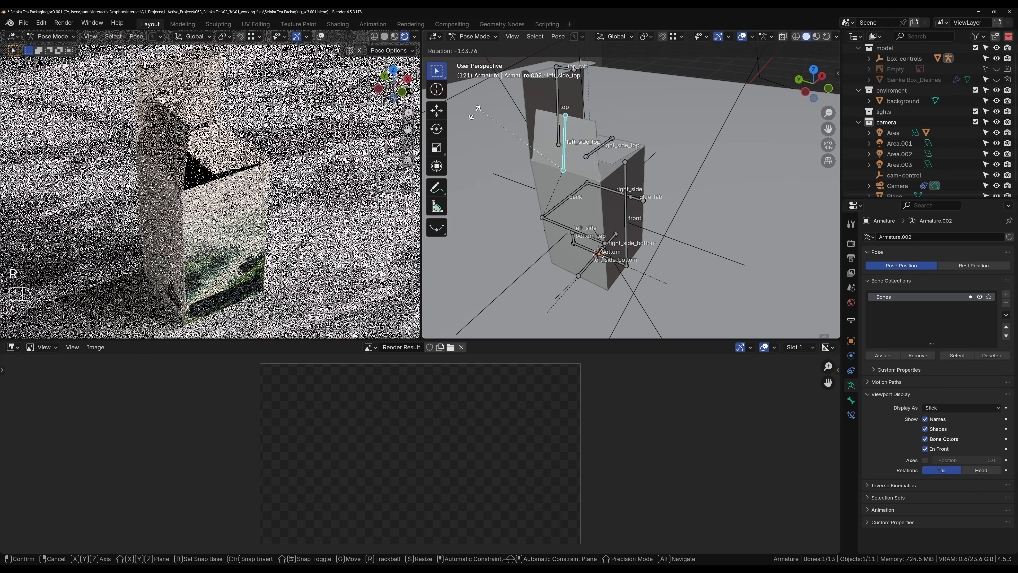
left_click(780, 221)
key("r")
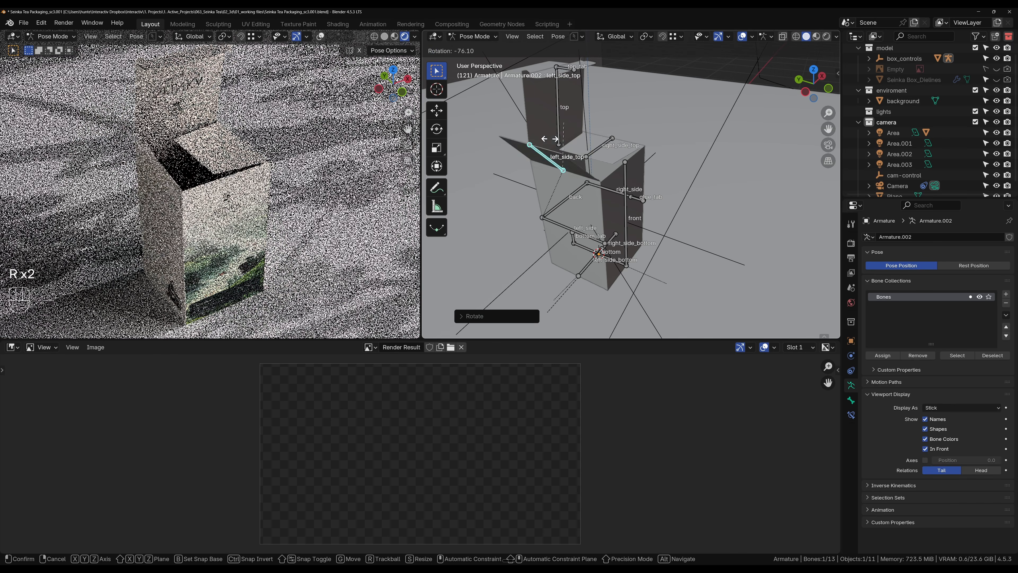
left_click(537, 192)
- Rotate the right_side_top bone outward to open the box's right top flap
key("r")
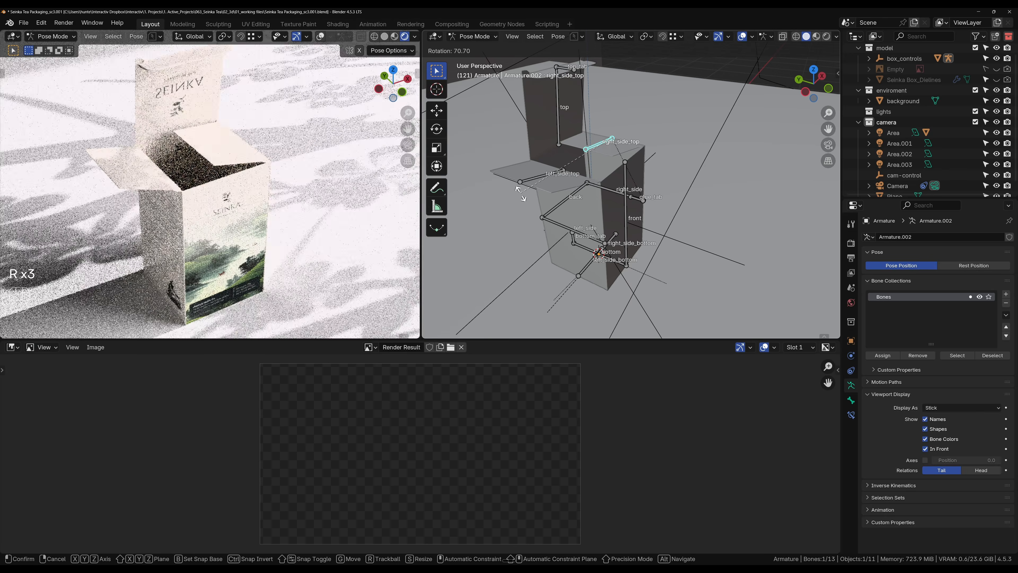
left_click(648, 141)
key("r")
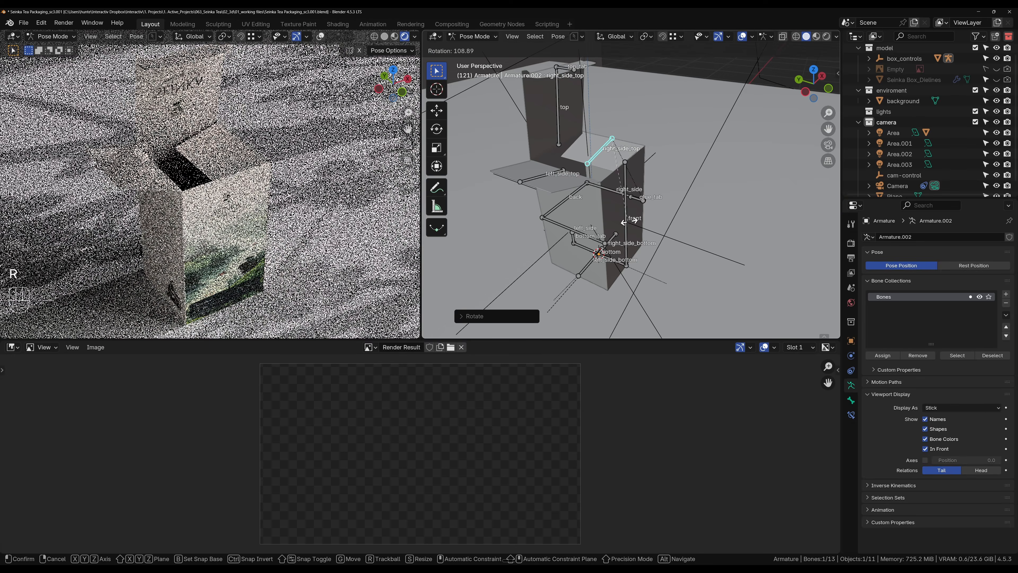
left_click(633, 221)
middle_click_drag(635, 223, 568, 207)
key("g")
left_click(651, 155)
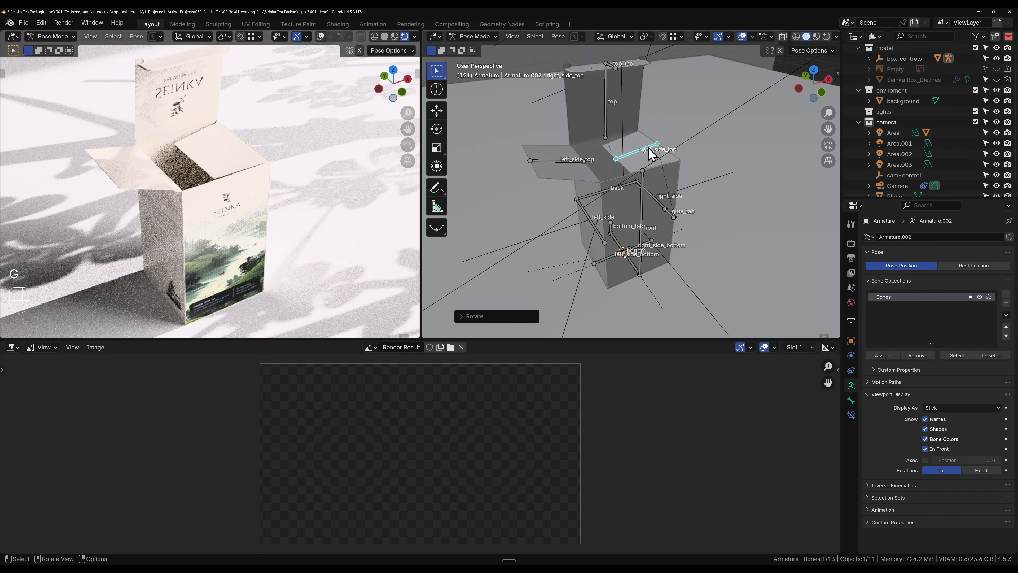
key("r")
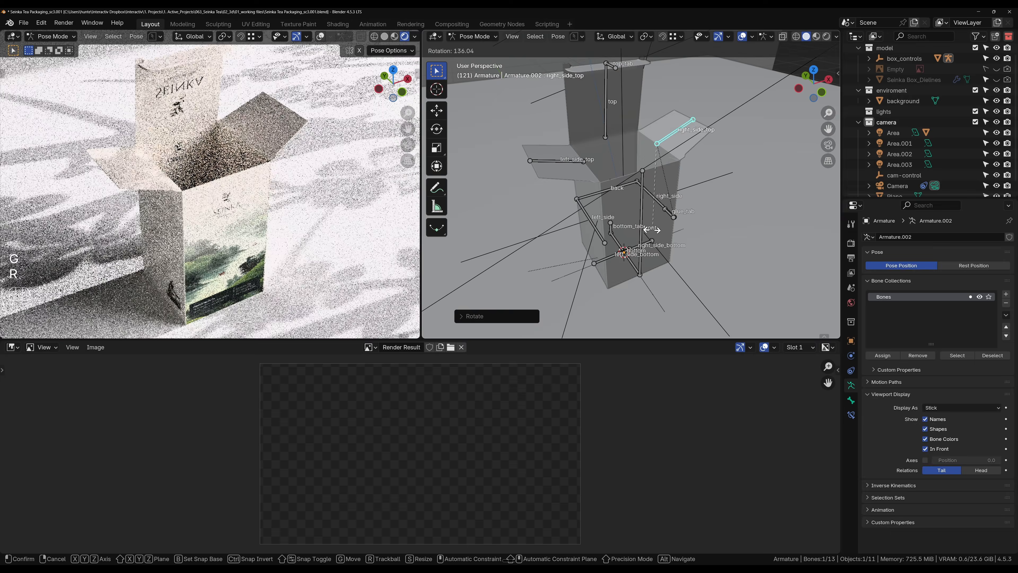
left_click(651, 228)
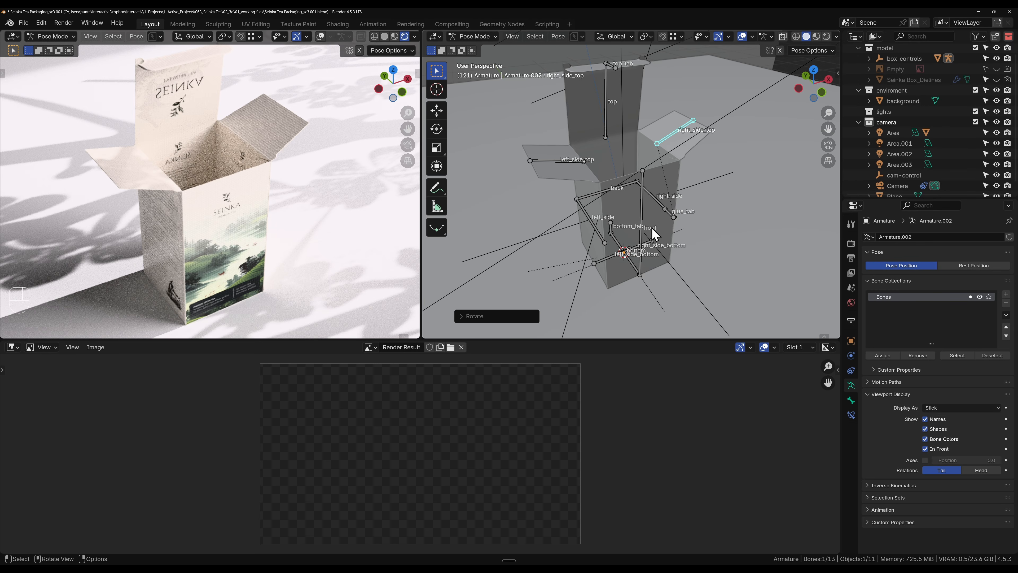
middle_click_drag(590, 170, 627, 230)
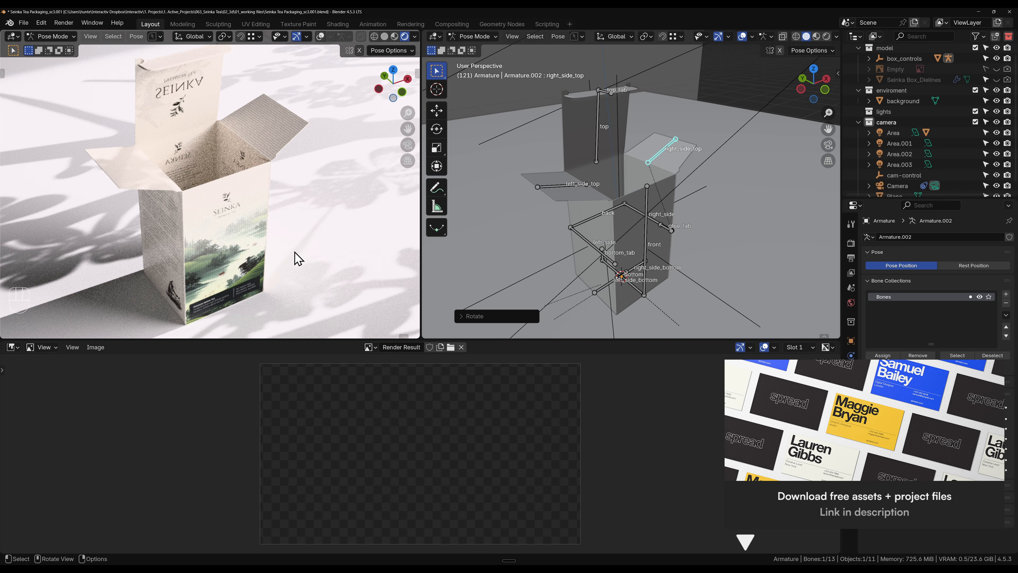
- Save the Seinka tea packaging file and start a new General file
key("ctrl+s")
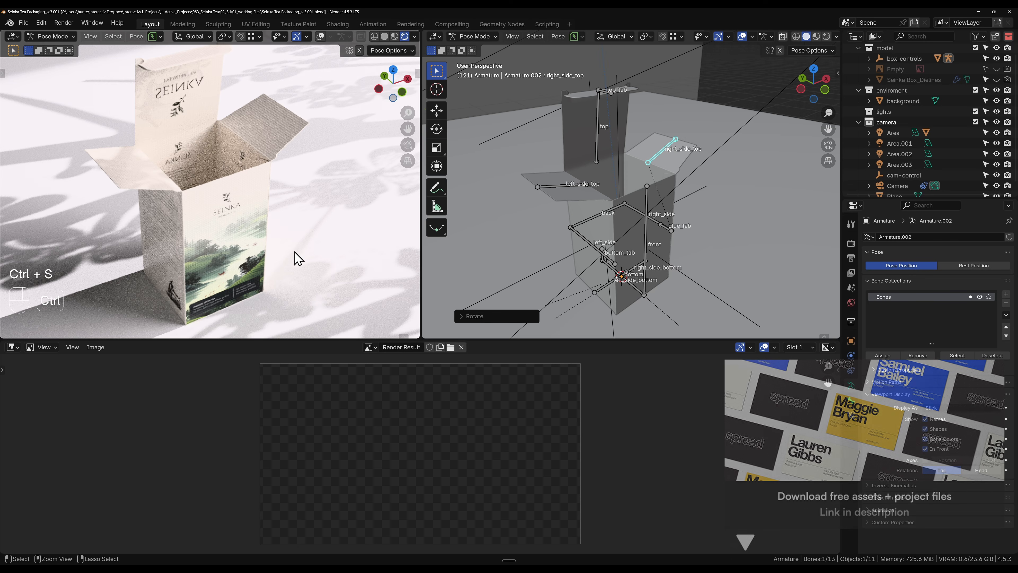
left_click(22, 23)
mouse_move(53, 39)
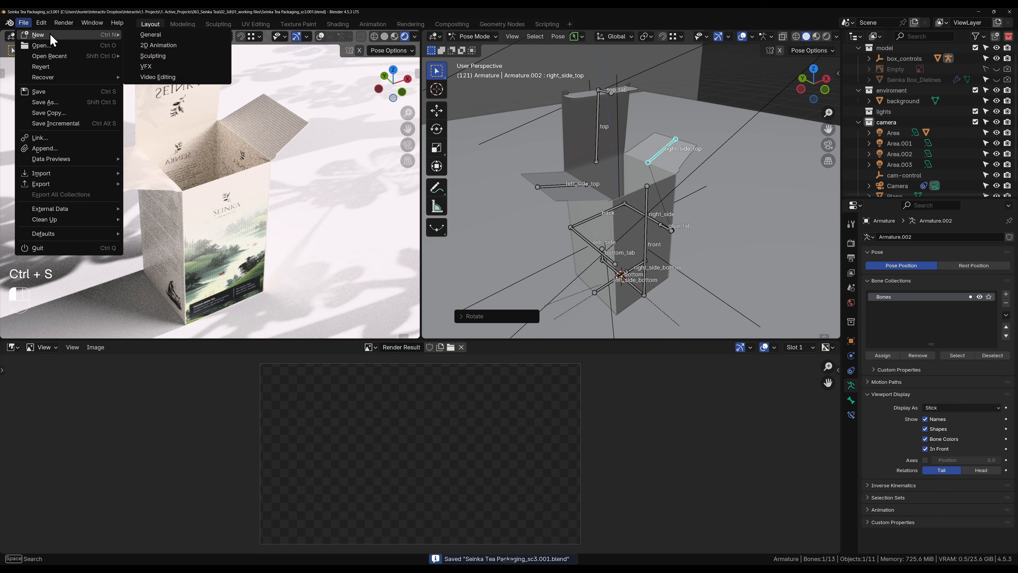
left_click(152, 35)
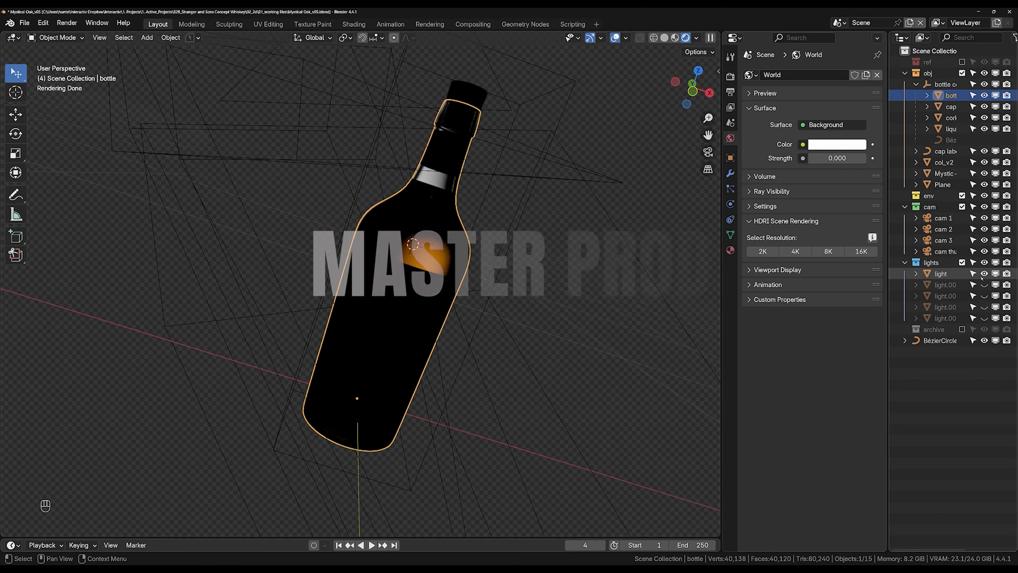
middle_click_drag(492, 307, 487, 277)
scroll(487, 277, "up", 12)
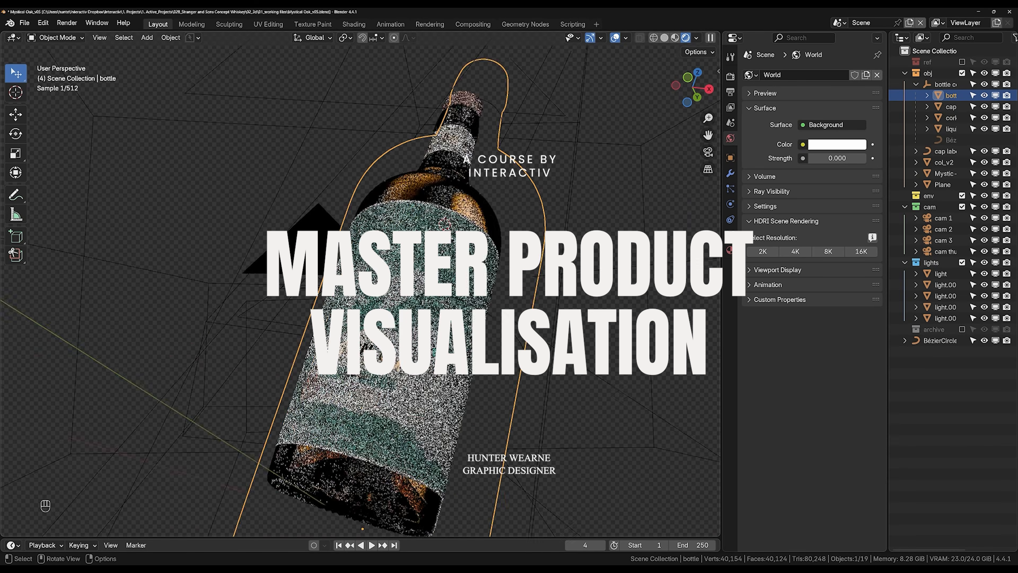
middle_click_drag(440, 321, 441, 248, "shift")
scroll(461, 281, "down", 10)
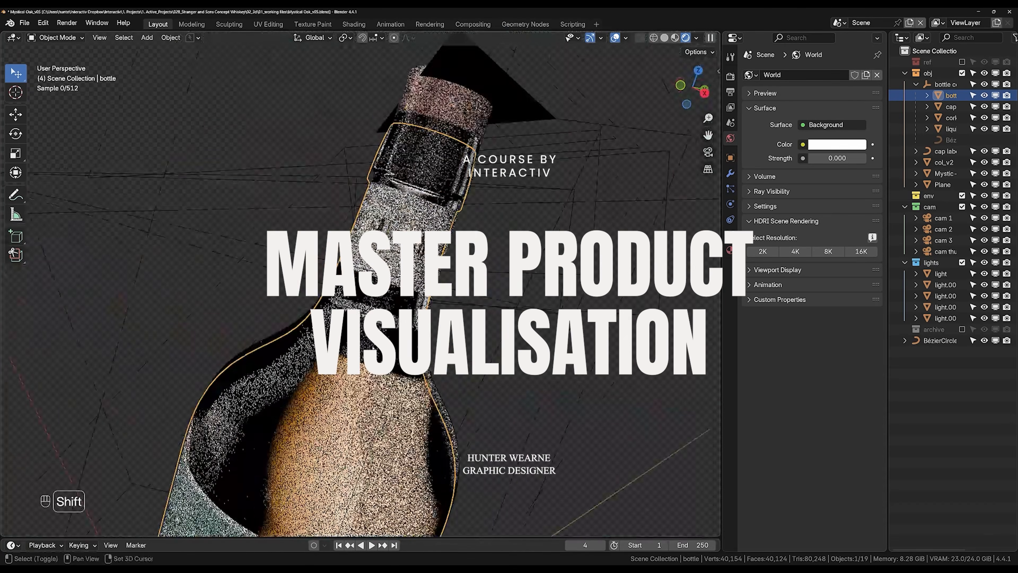
scroll(441, 248, "up", 6)
scroll(441, 249, "down", 6)
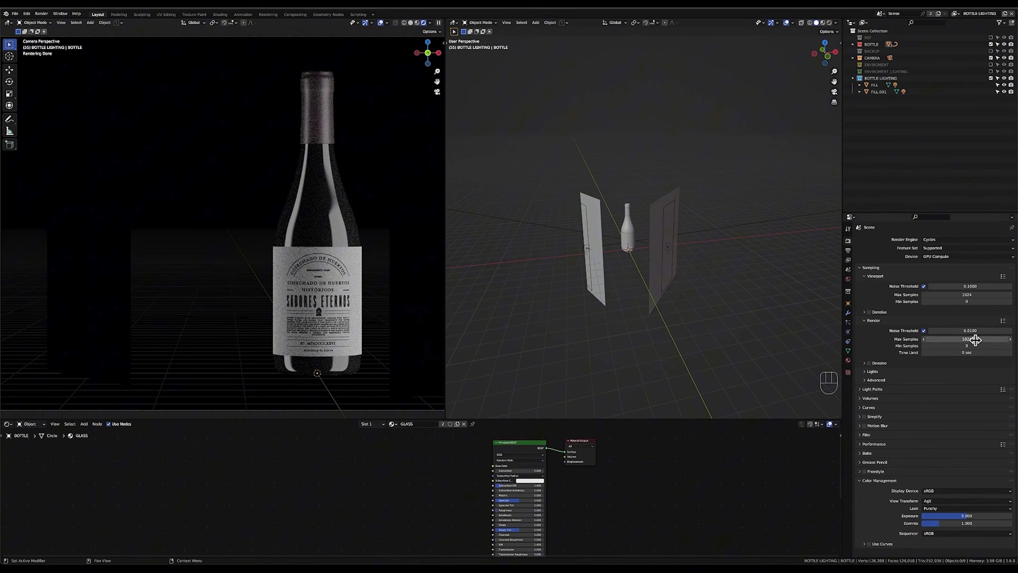
scroll(371, 140, "down", 3)
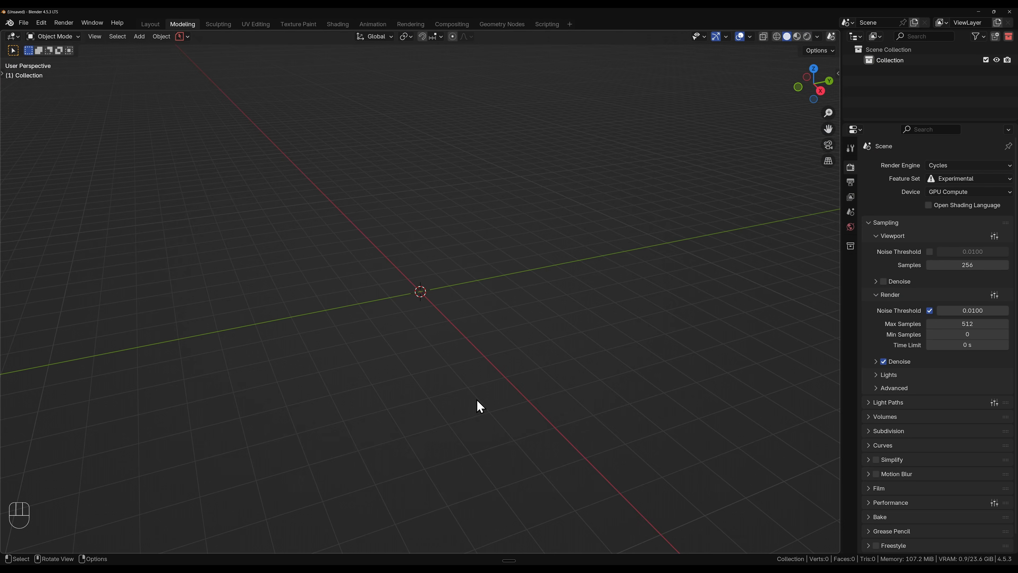
- Add two more collections in the enlarged outliner, name the three box, lights and camera, and make box active
key("KP_7")
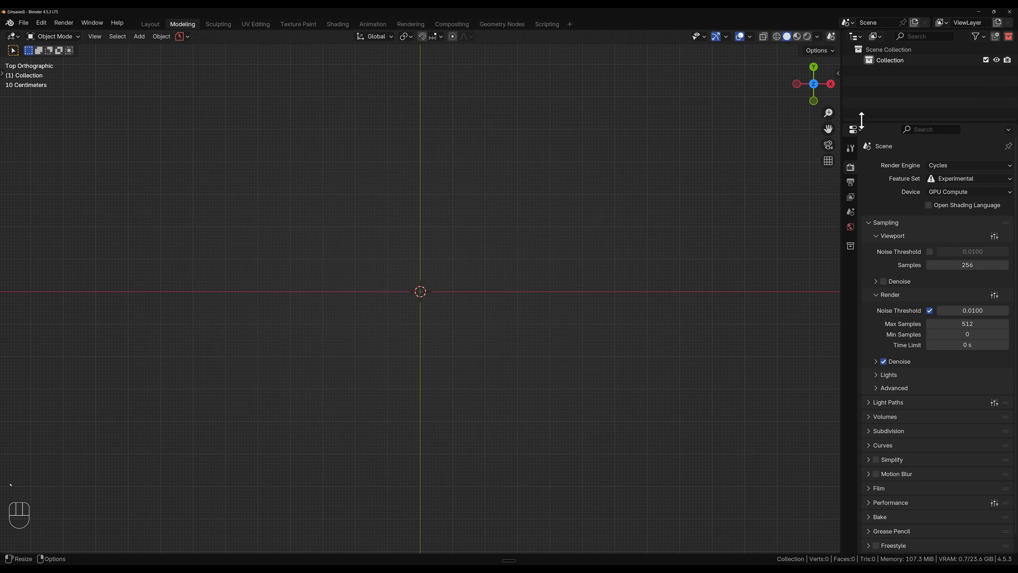
left_click_drag(878, 119, 875, 259)
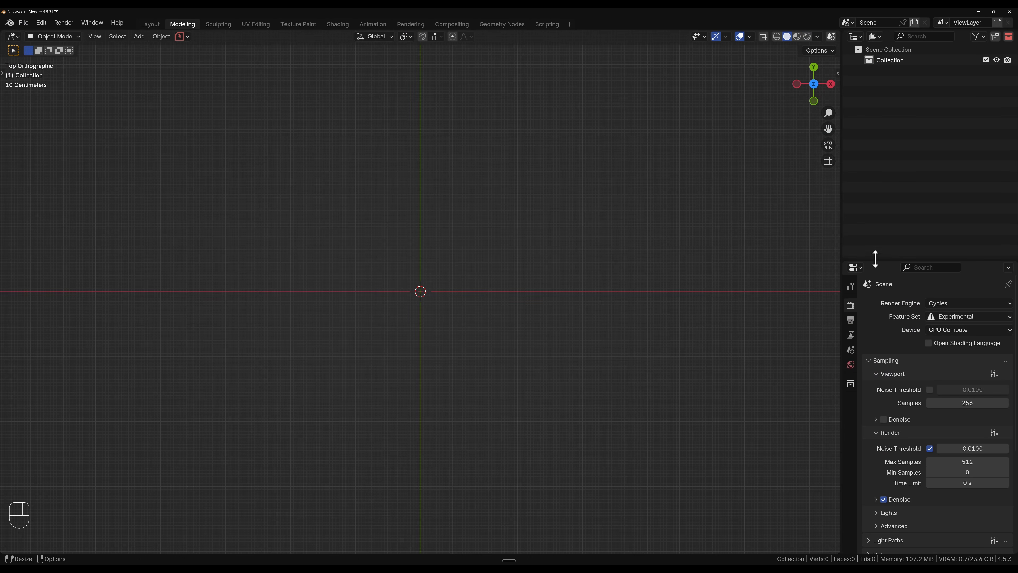
left_click(887, 67)
left_click(869, 48)
key("c")
key("c")
double_click(882, 71)
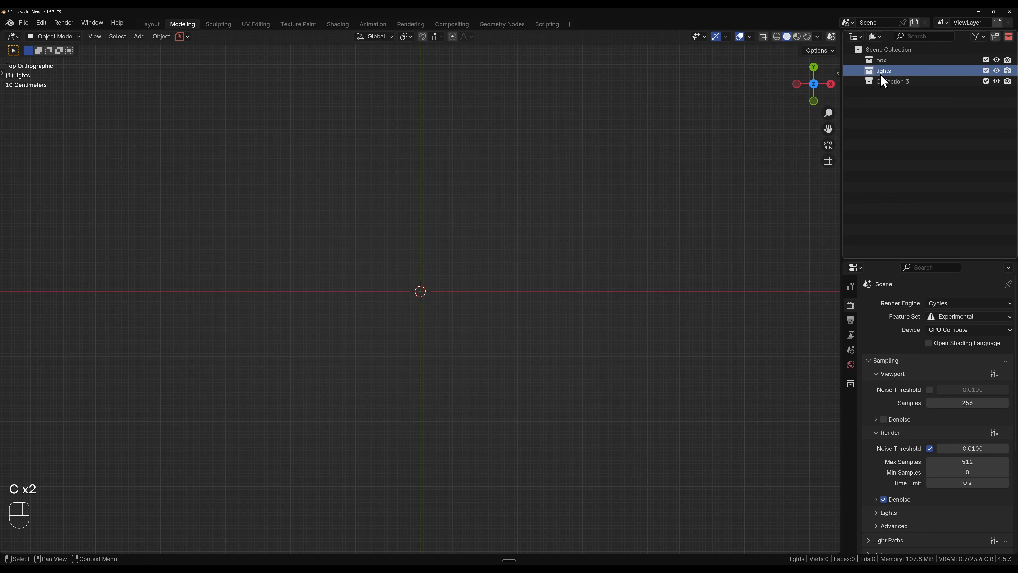
left_click(882, 81)
double_click(885, 81)
type("camera")
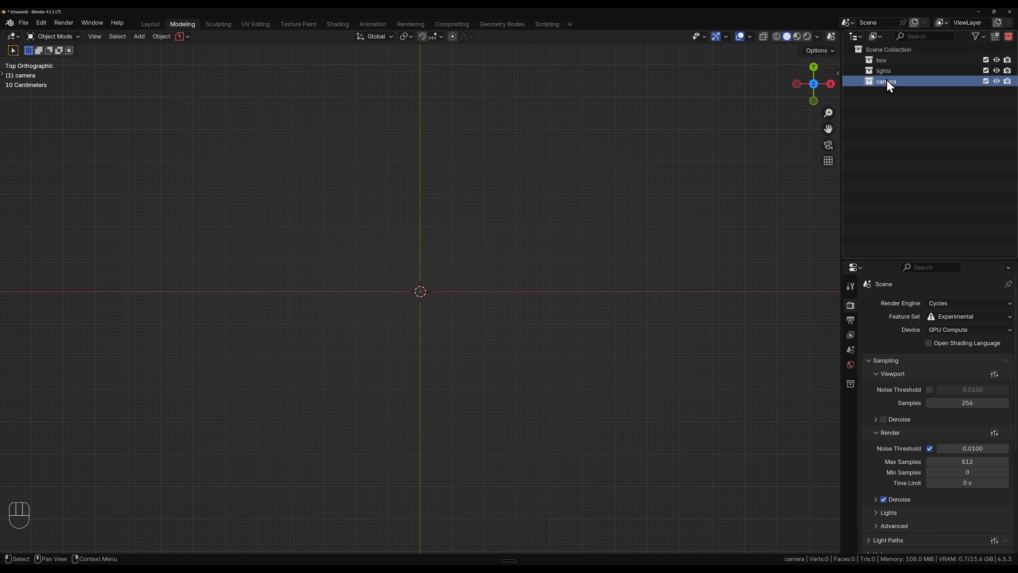
left_click(894, 61)
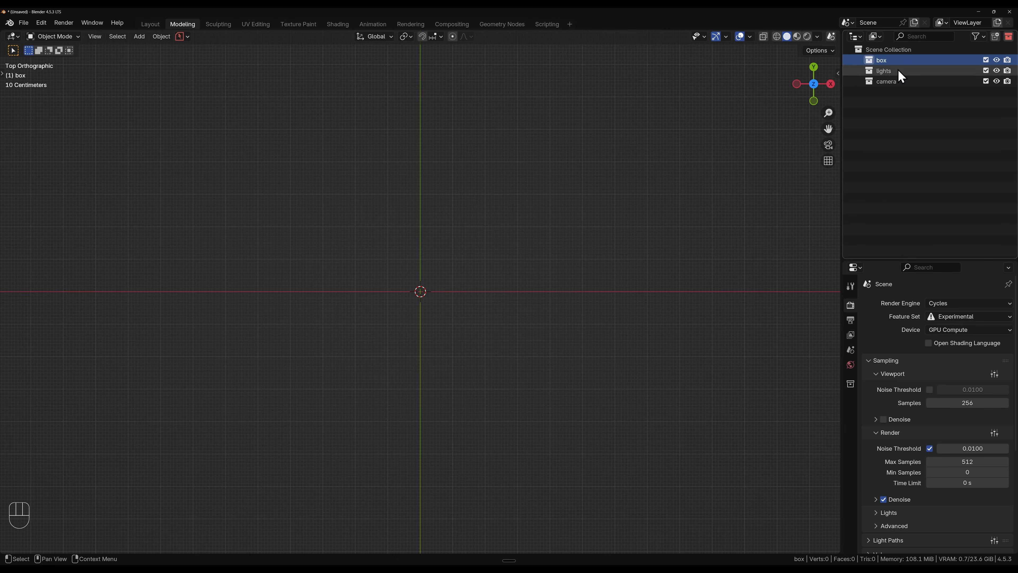
left_click(24, 23)
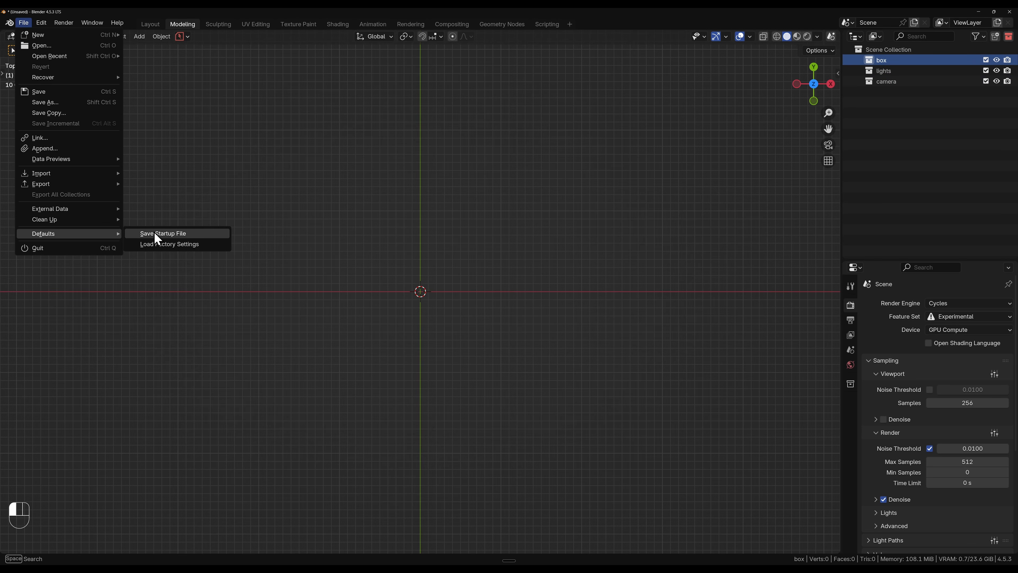
mouse_move(66, 37)
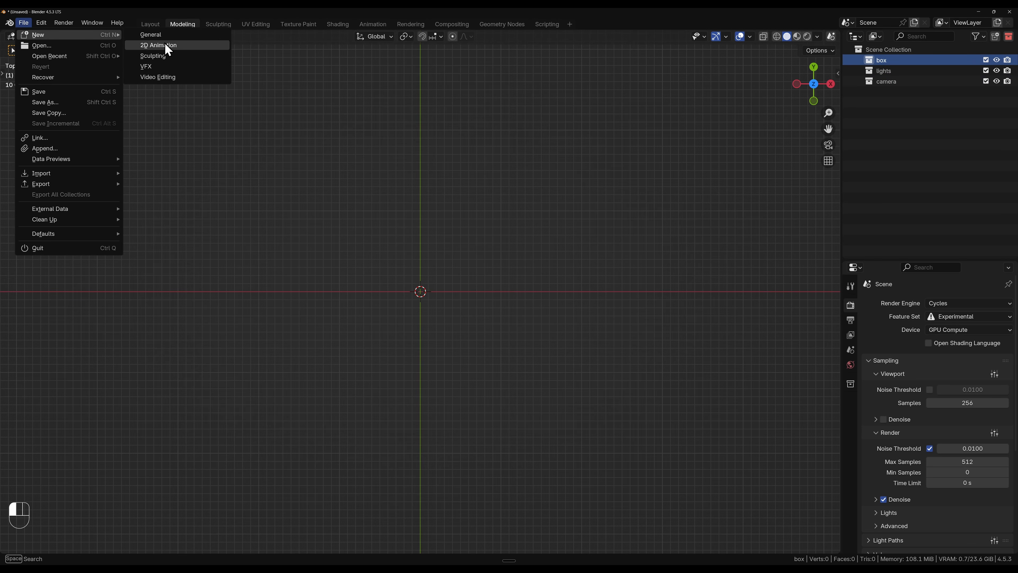
left_click_drag(865, 59, 866, 59)
left_click(900, 134)
left_click_drag(900, 115, 863, 63)
left_click(901, 109)
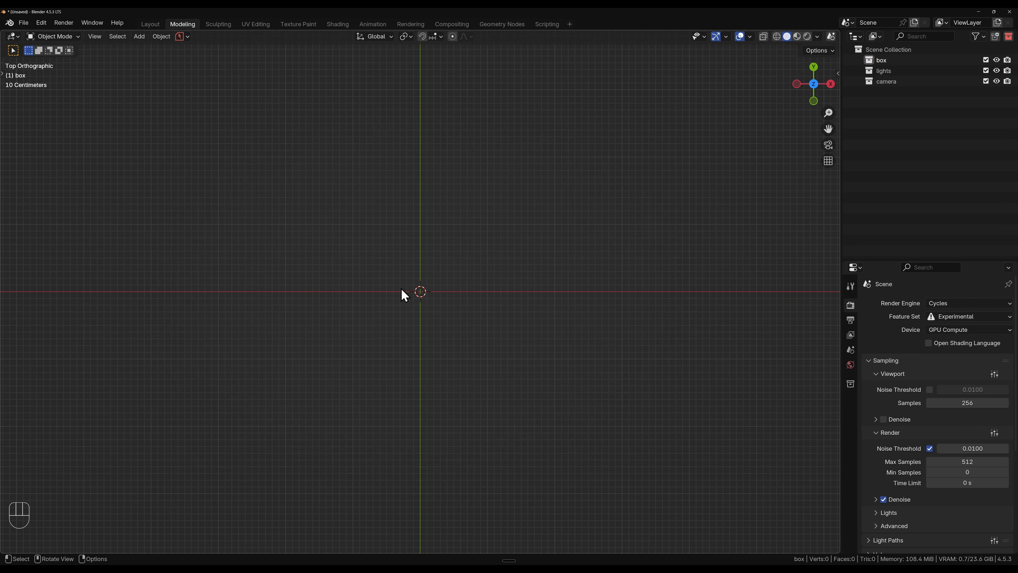
- Add a plane mesh at the origin in the box collection
key("shift+a")
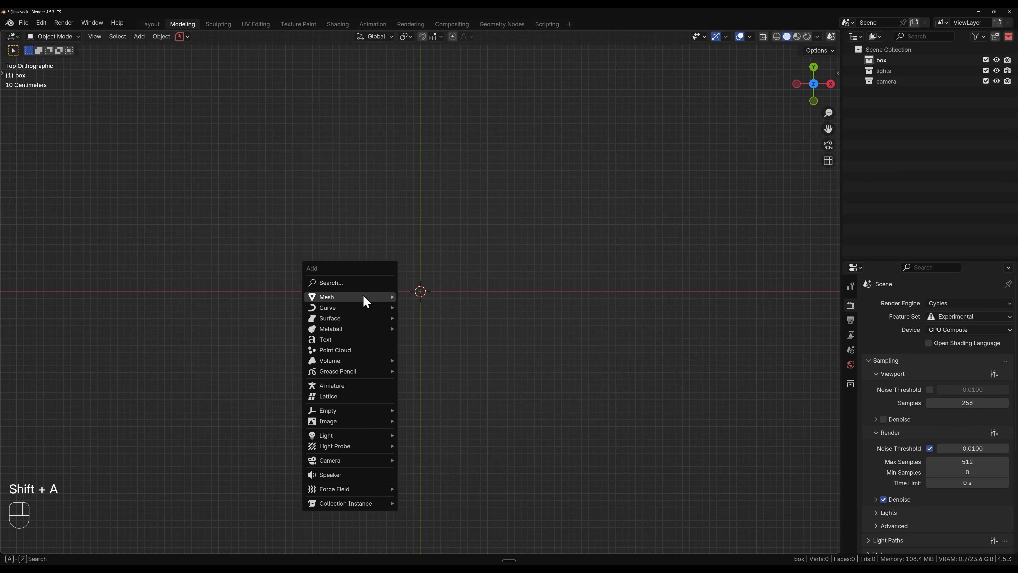
mouse_move(364, 297)
left_click(454, 294)
scroll(428, 336, "up", 1)
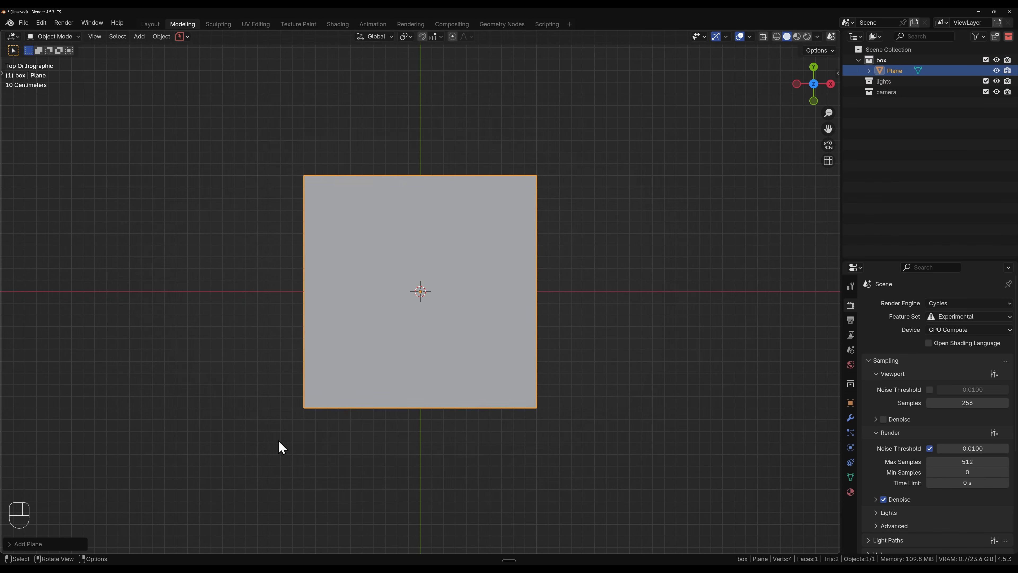
- Start adding a reference image and browse to the 1. Active_Projects folder, listing its contents in descending name order
key("shift+a")
mouse_move(390, 341)
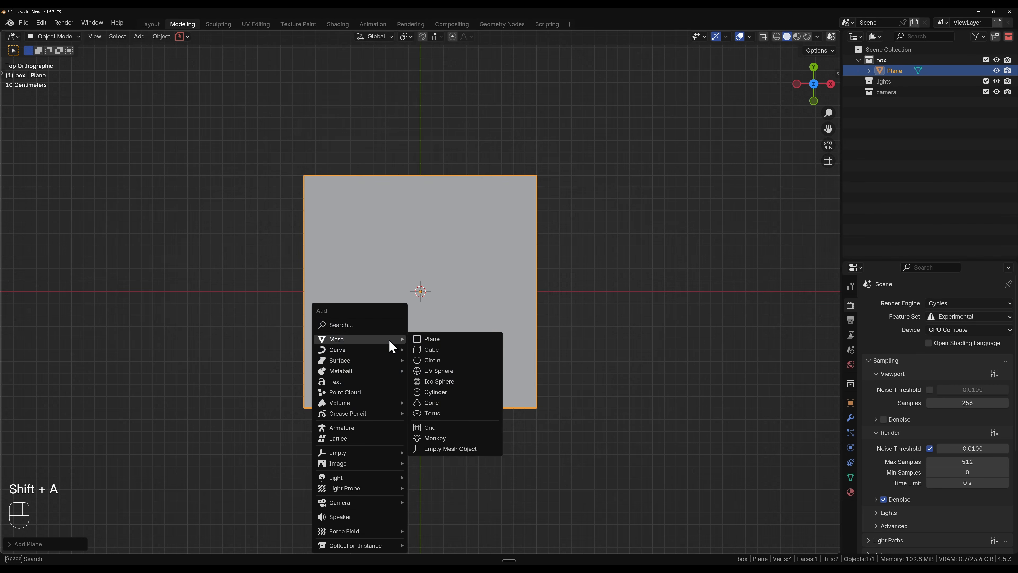
mouse_move(348, 467)
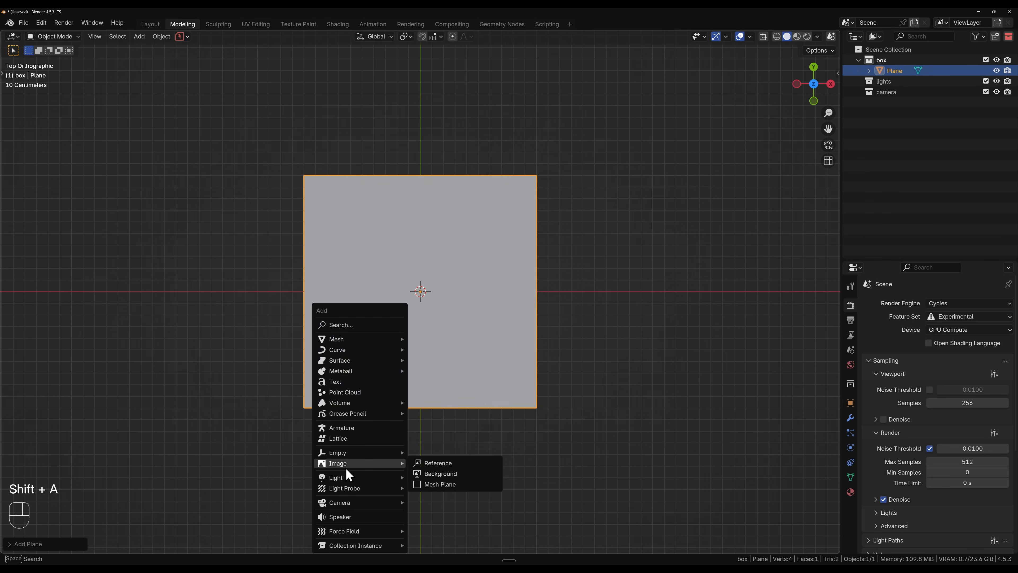
left_click(457, 464)
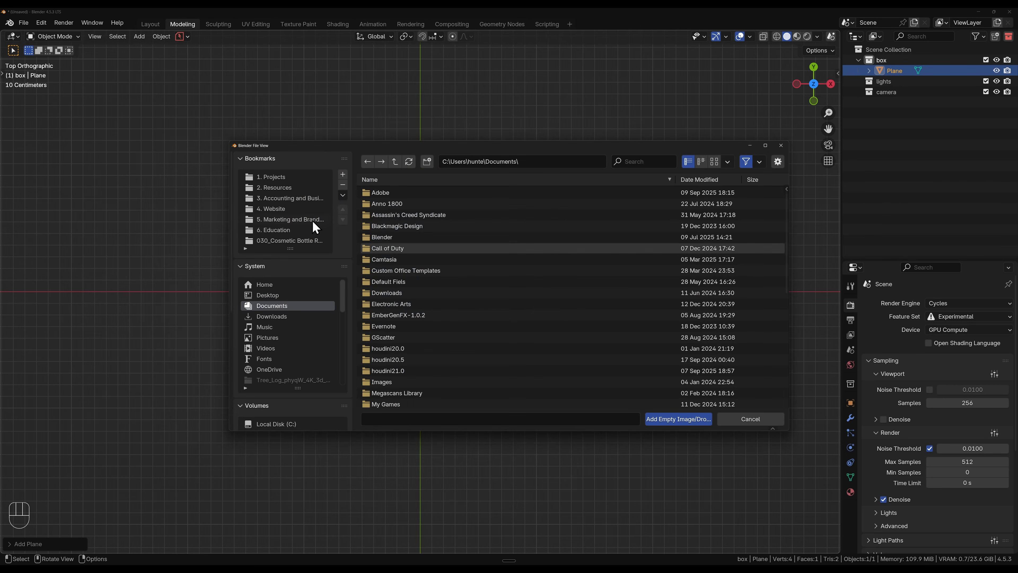
left_click(278, 179)
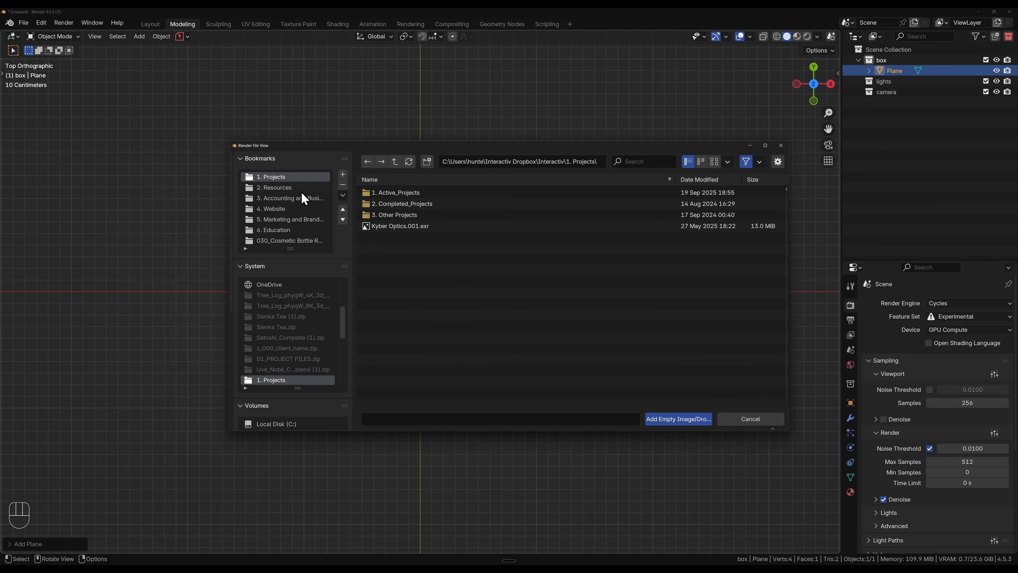
left_click(421, 192)
scroll(413, 235, "down", 3)
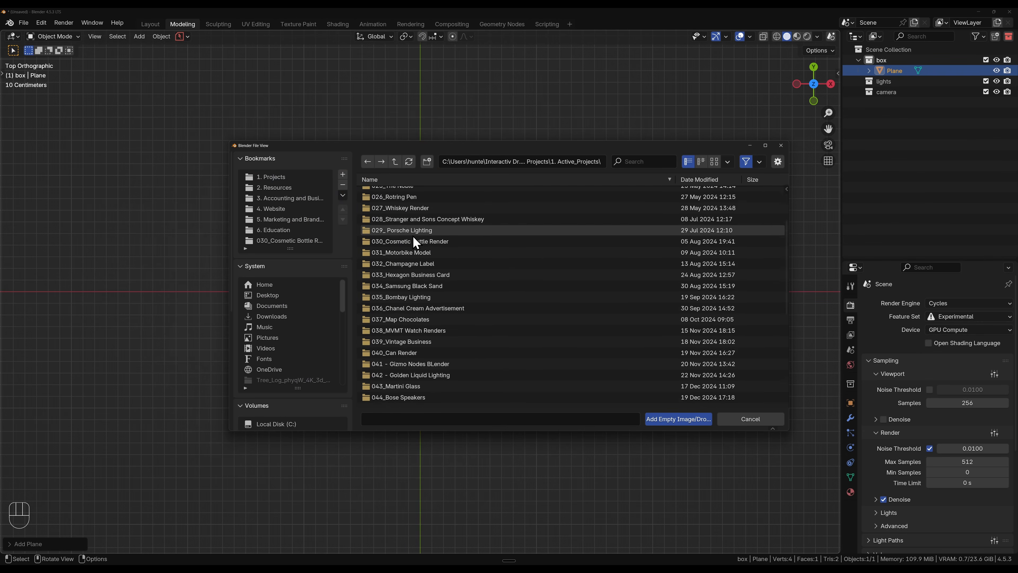
scroll(412, 235, "up", 3)
left_click(419, 178)
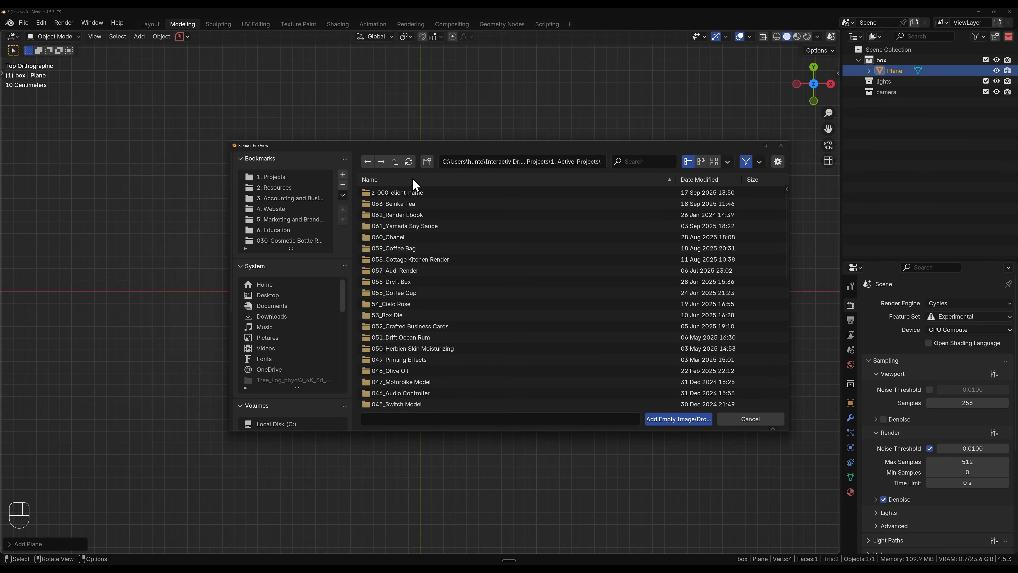
- Load Seinka Box_Dielines.jpg from the 063_Seinka Tea project's 01_design\01_working files folder as the reference image
double_click(399, 205)
double_click(404, 204)
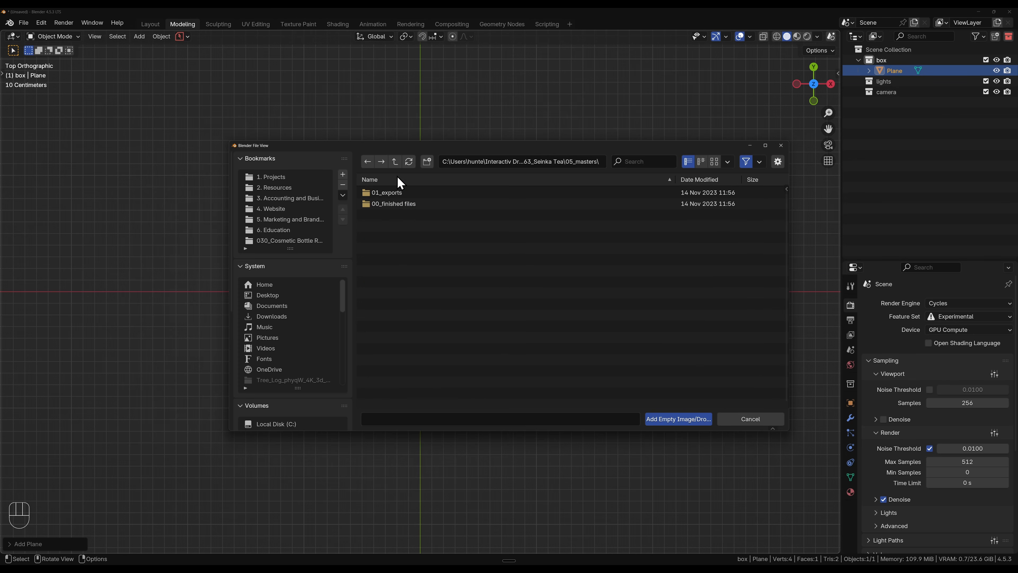
left_click(394, 161)
double_click(397, 248)
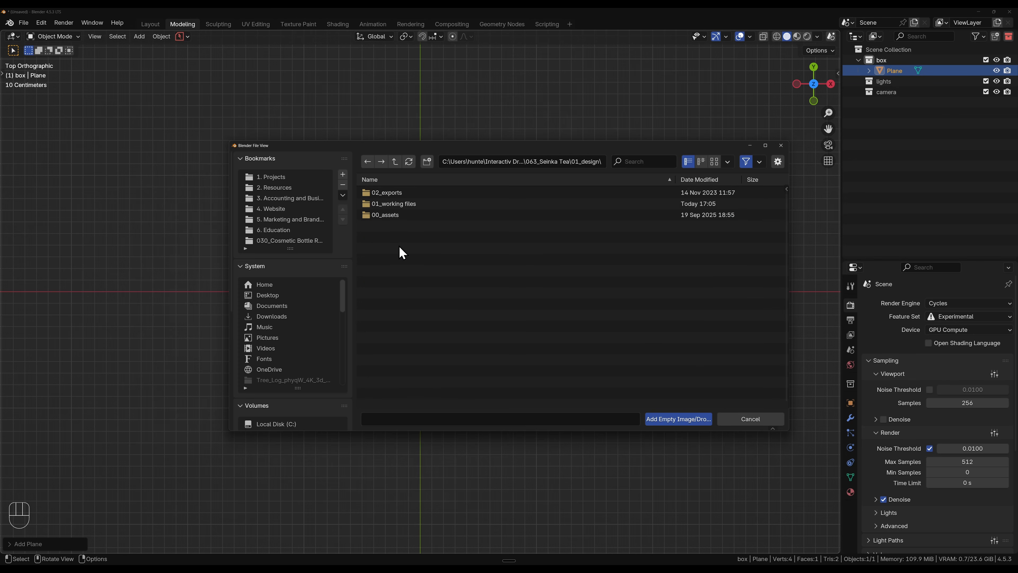
double_click(403, 192)
double_click(386, 193)
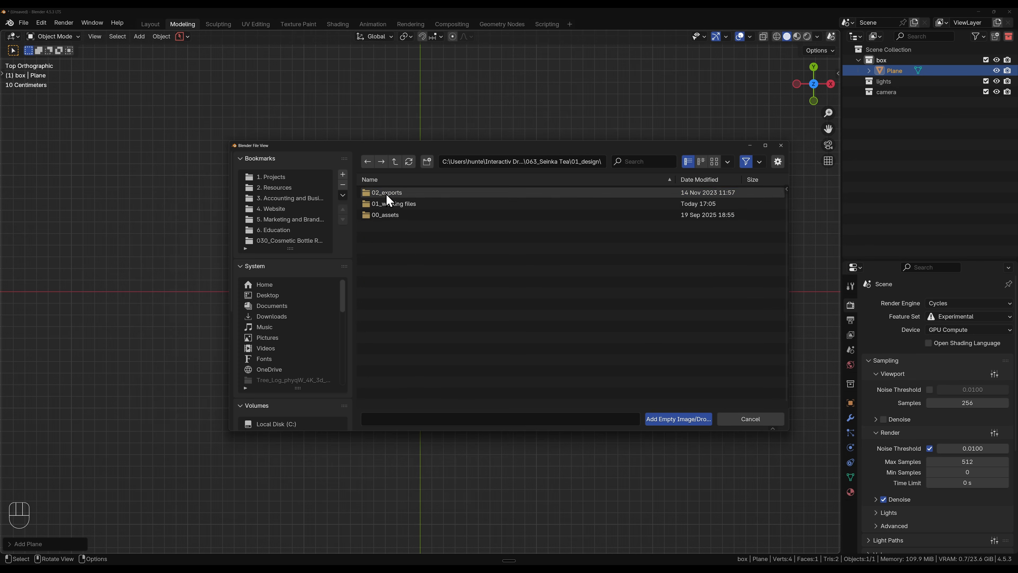
double_click(403, 203)
left_click(441, 203)
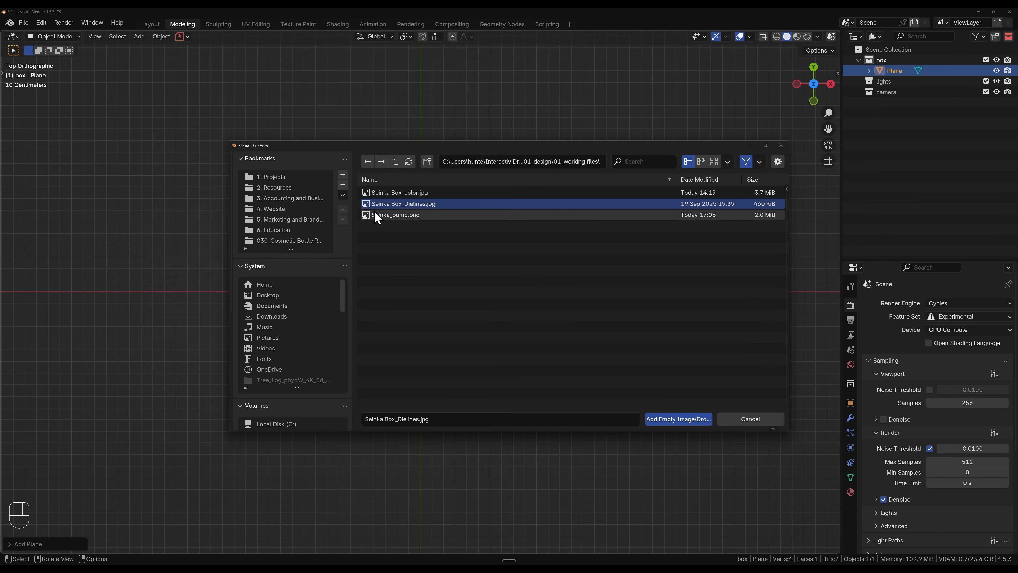
left_click(667, 420)
scroll(499, 362, "down", 4)
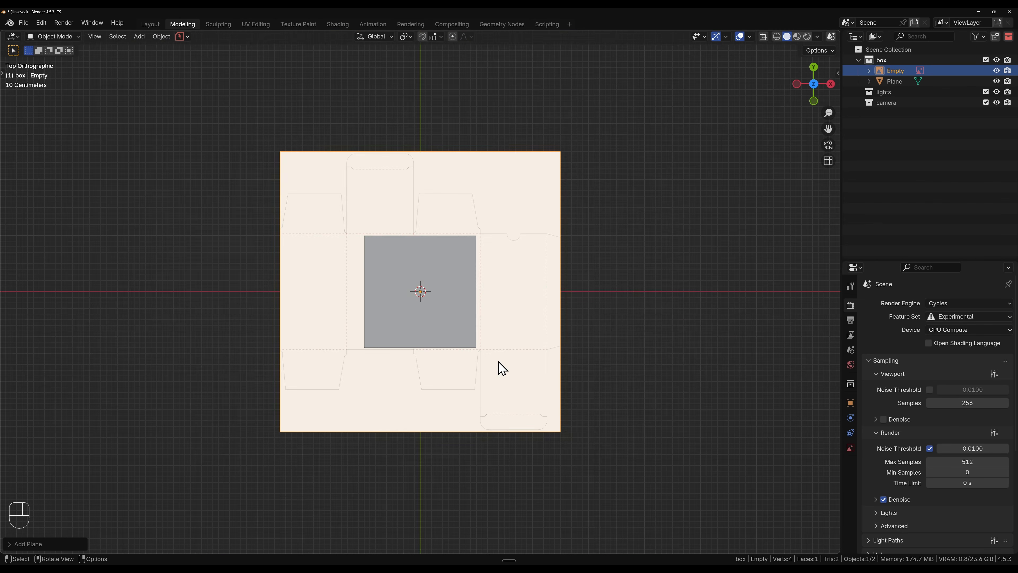
scroll(470, 338, "up", 1)
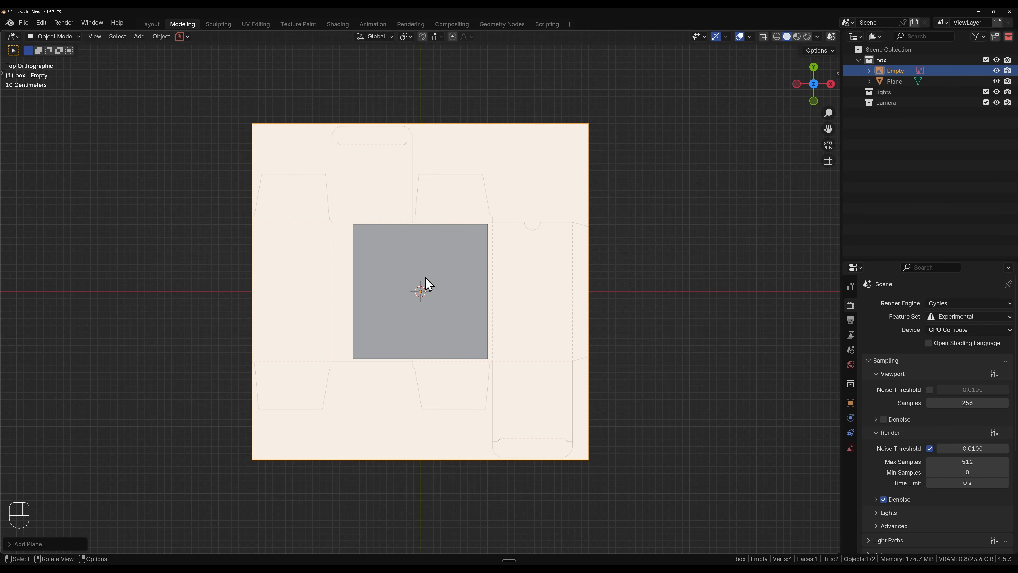
scroll(472, 319, "up", 2)
key("s")
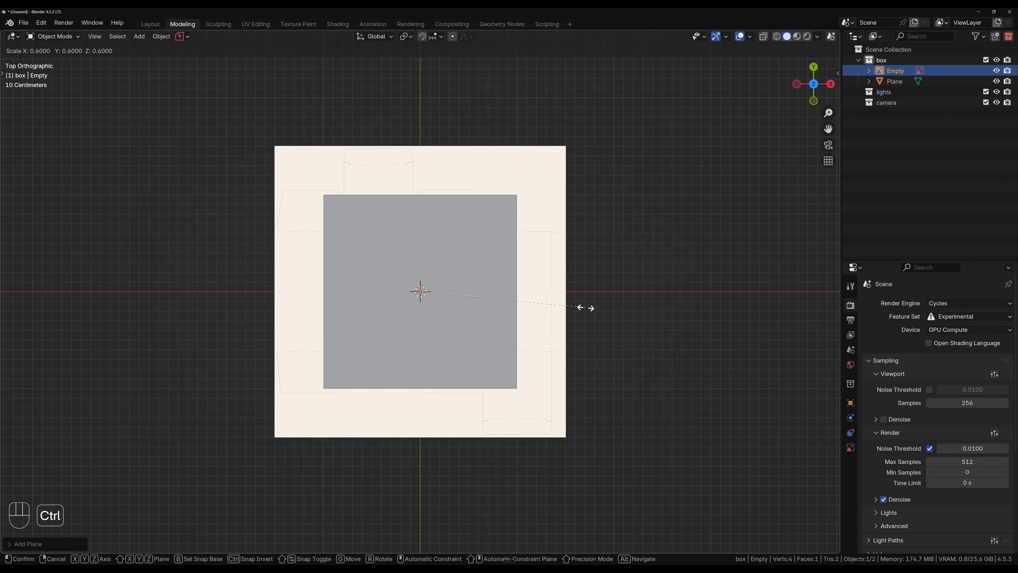
right_click(588, 313)
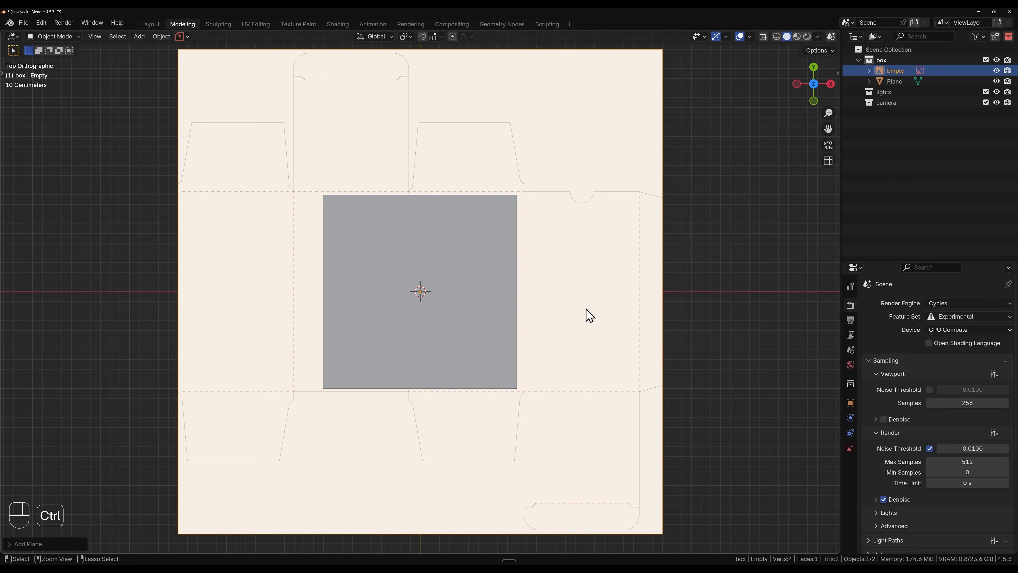
- Add Vertex to the snap targets and scale the dieline reference image down to match the plane's edges
left_click(437, 37)
left_click(424, 103, "shift")
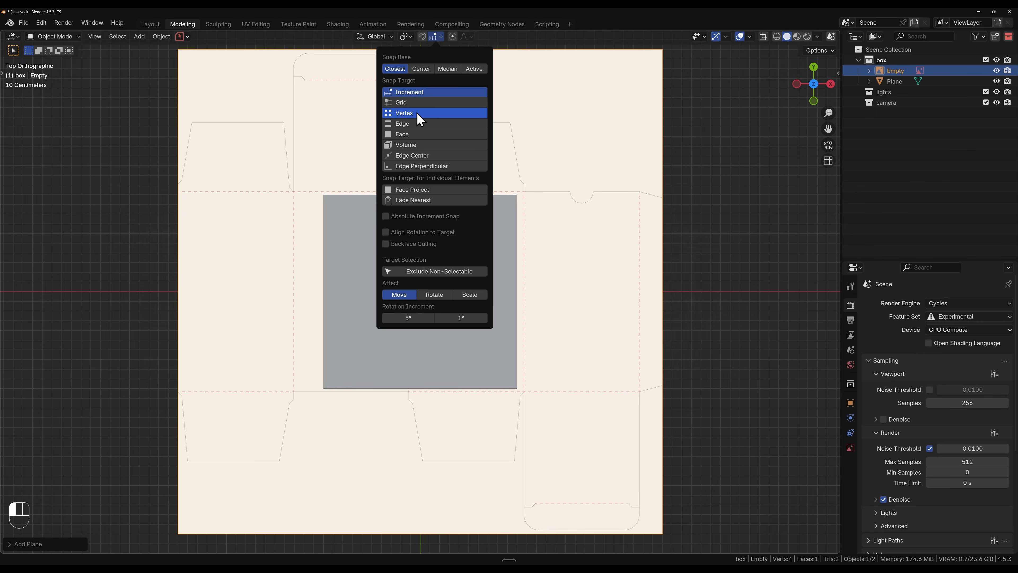
key("s")
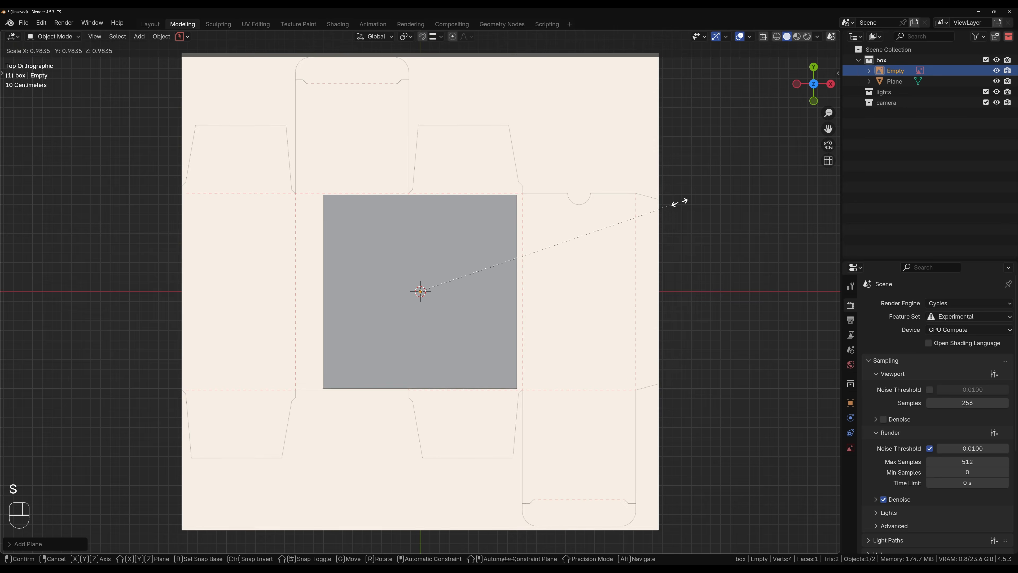
left_click(524, 244)
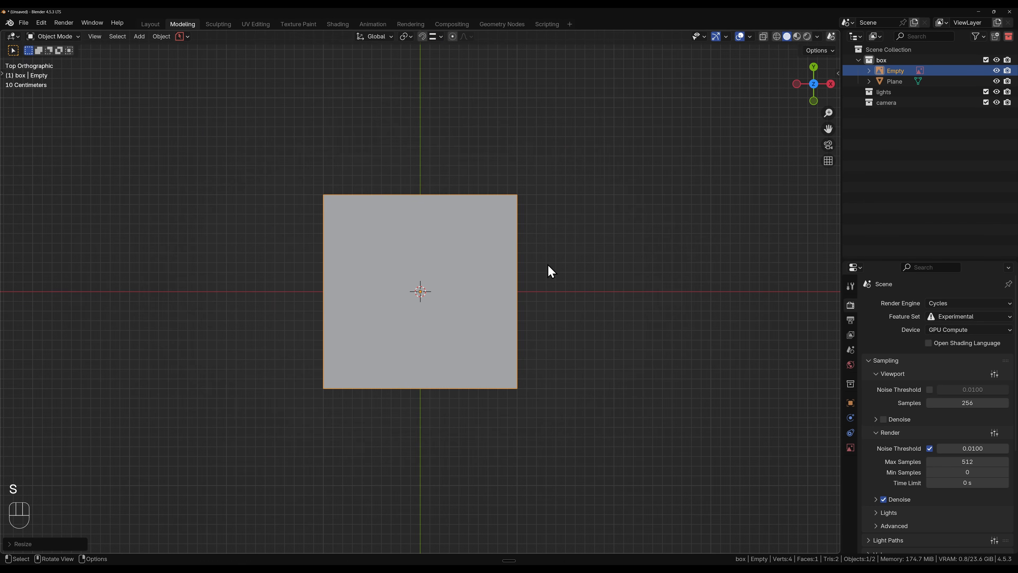
- Check the scaled dieline image against the plane in see-through wireframe display and return to solid shading
key("alt+z")
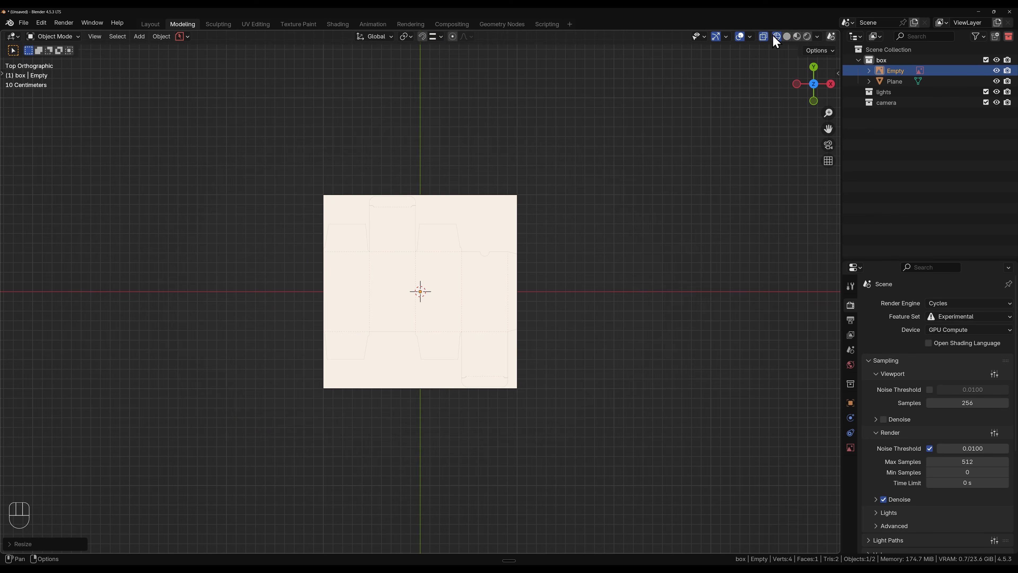
scroll(428, 319, "up", 1)
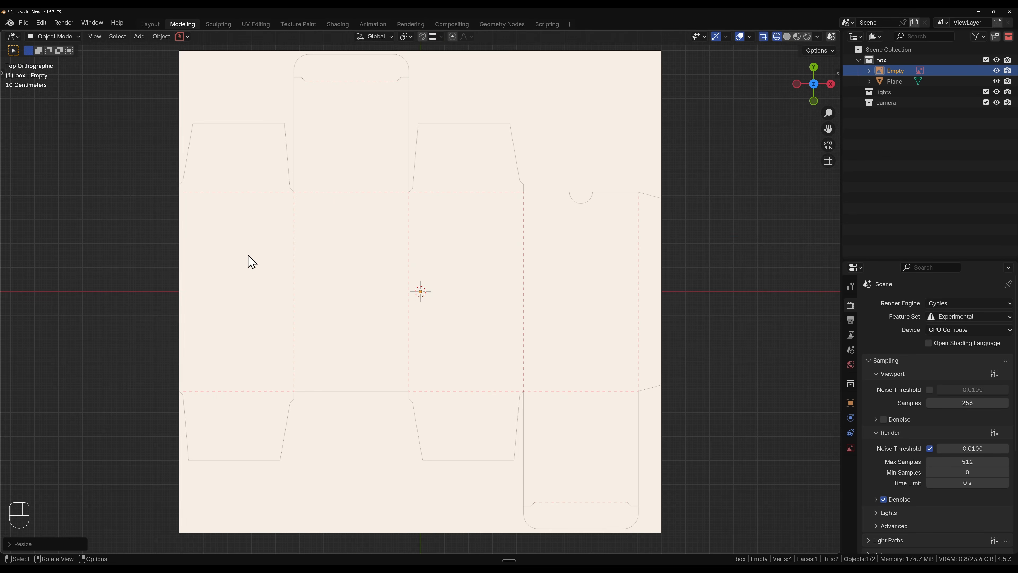
left_click(787, 36)
scroll(762, 181, "down", 3)
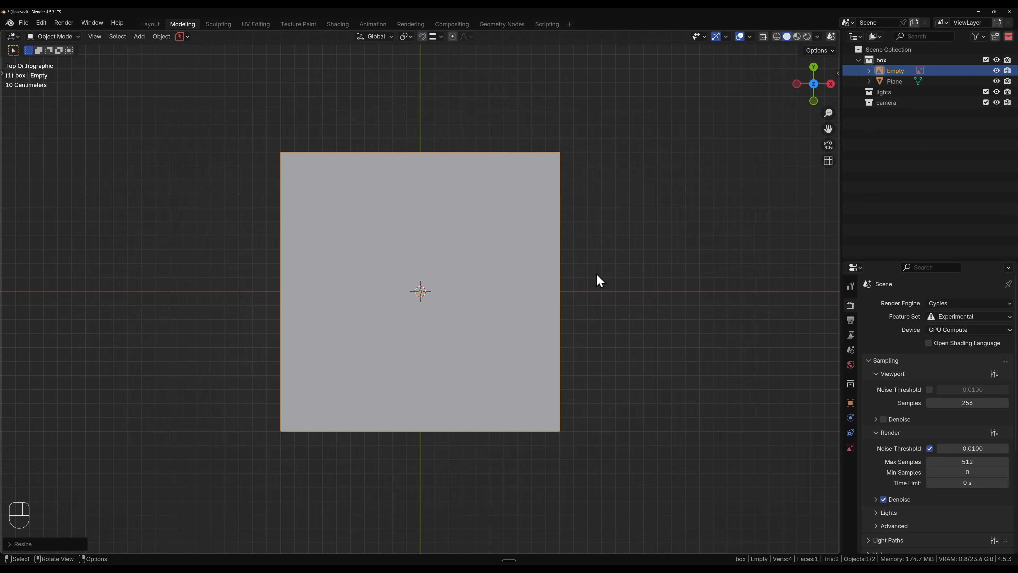
- Rename the reference image empty as ref and set its depth to Front
double_click(926, 71)
type("ref")
key("Return")
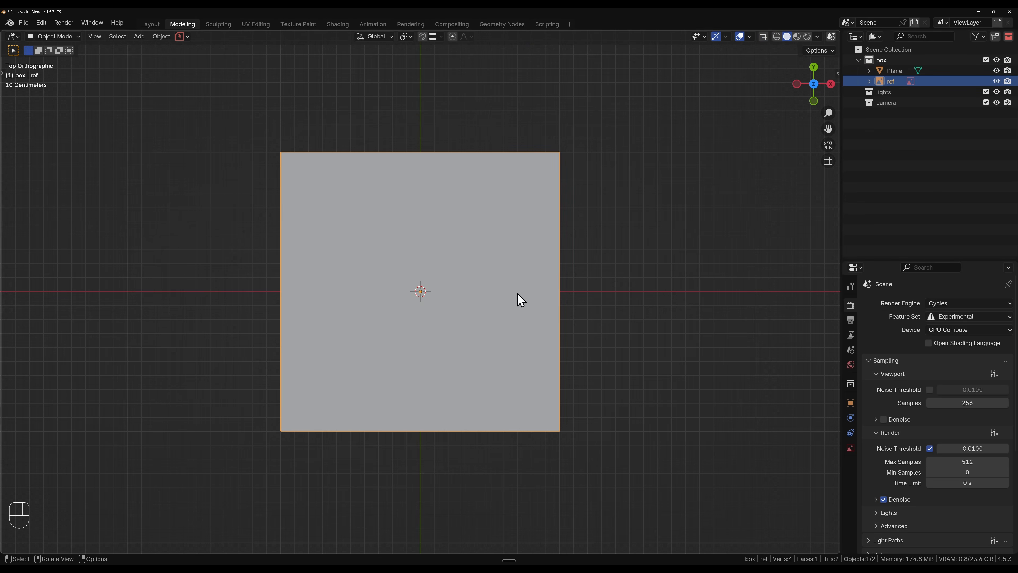
left_click(850, 448)
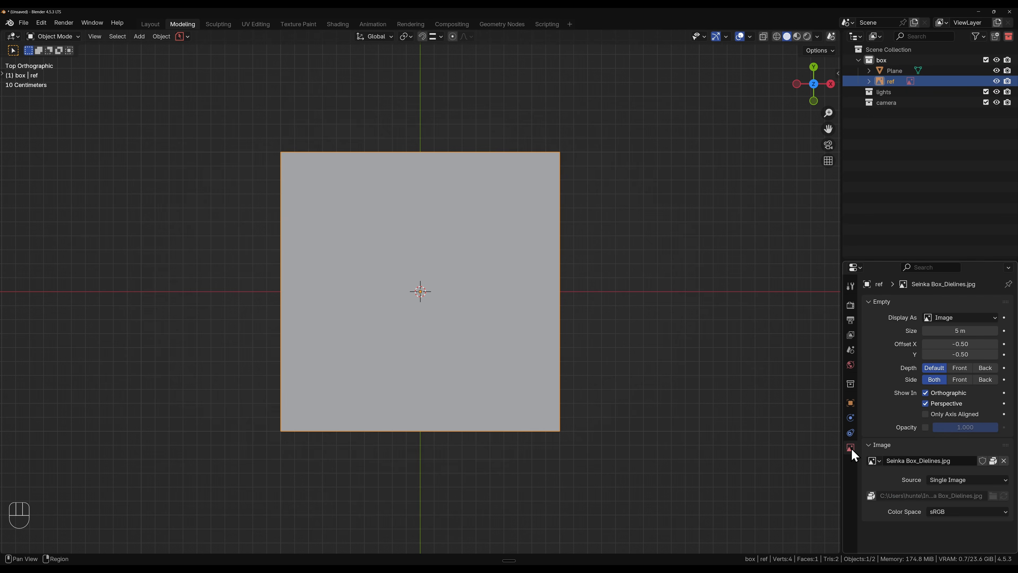
left_click(959, 367)
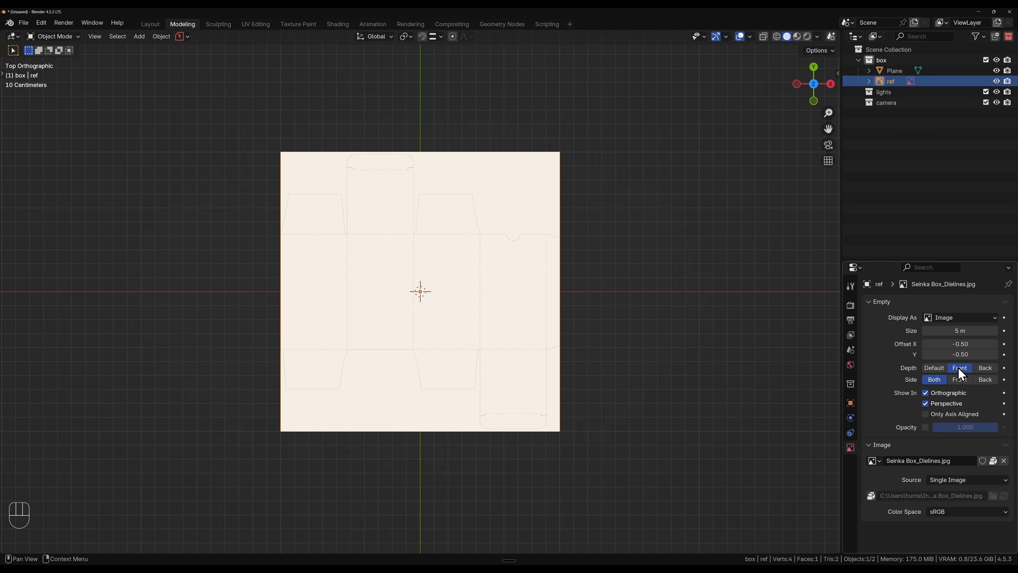
- Move the ref image straight down the Z axis so it sits below the plane
middle_click_drag(431, 321, 434, 290)
key("g")
key("z")
left_click(423, 381)
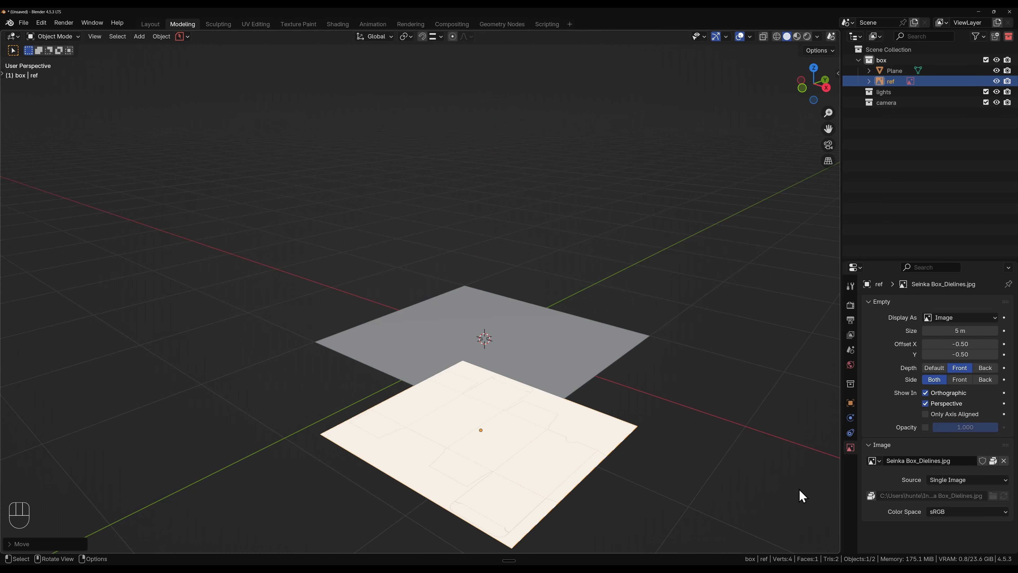
- Enable opacity for the ref image at 0.5 and display it only in orthographic views
left_click(925, 427)
left_click(965, 427)
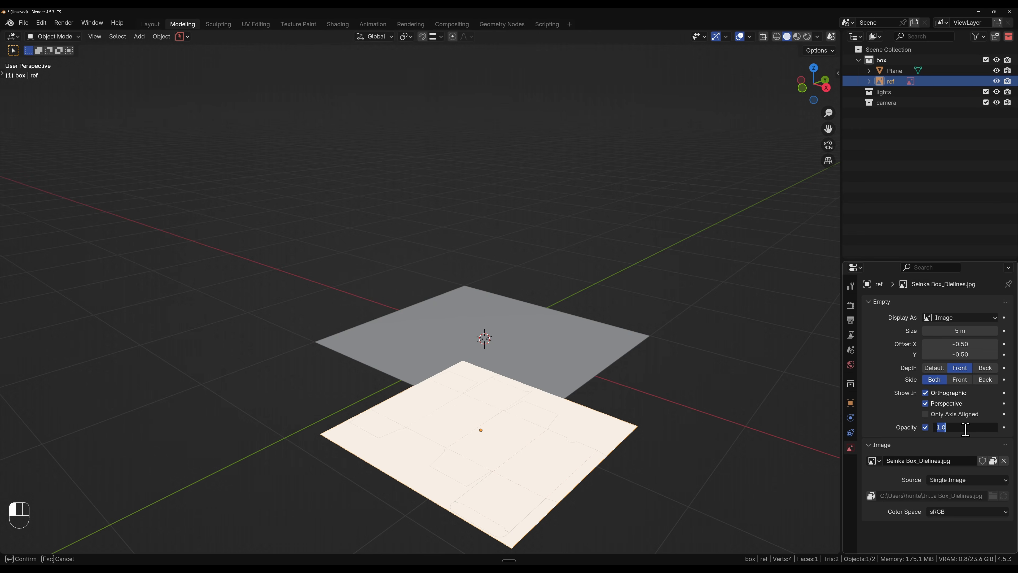
type("0.5")
key("Return")
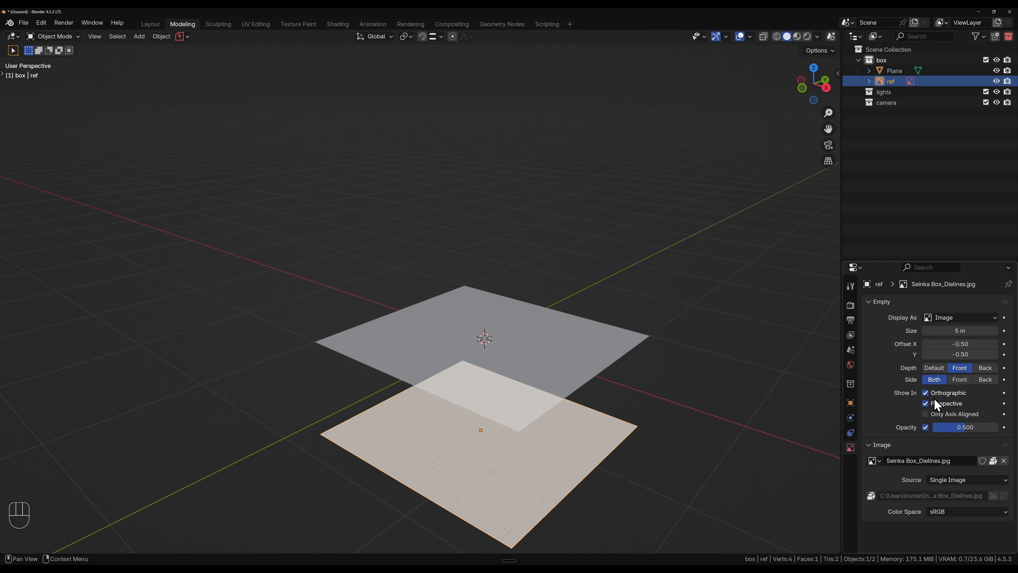
left_click(925, 403)
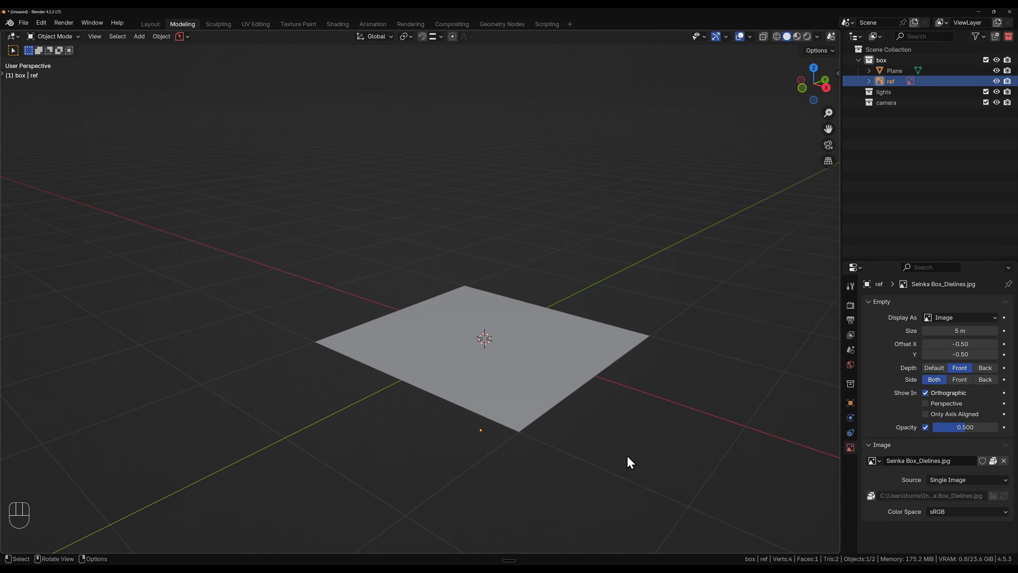
middle_click_drag(517, 475, 455, 460)
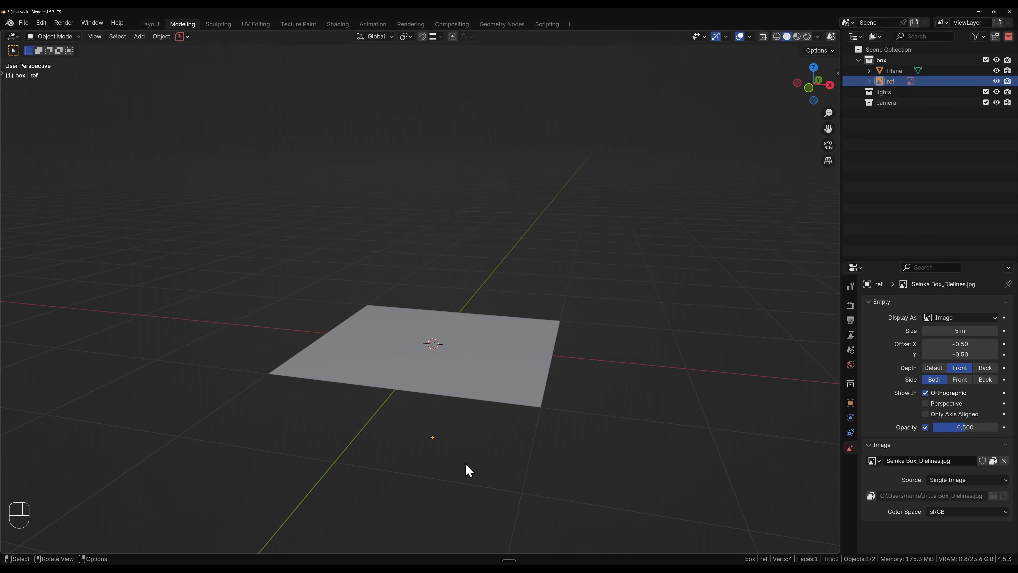
key("grave")
left_click(456, 285)
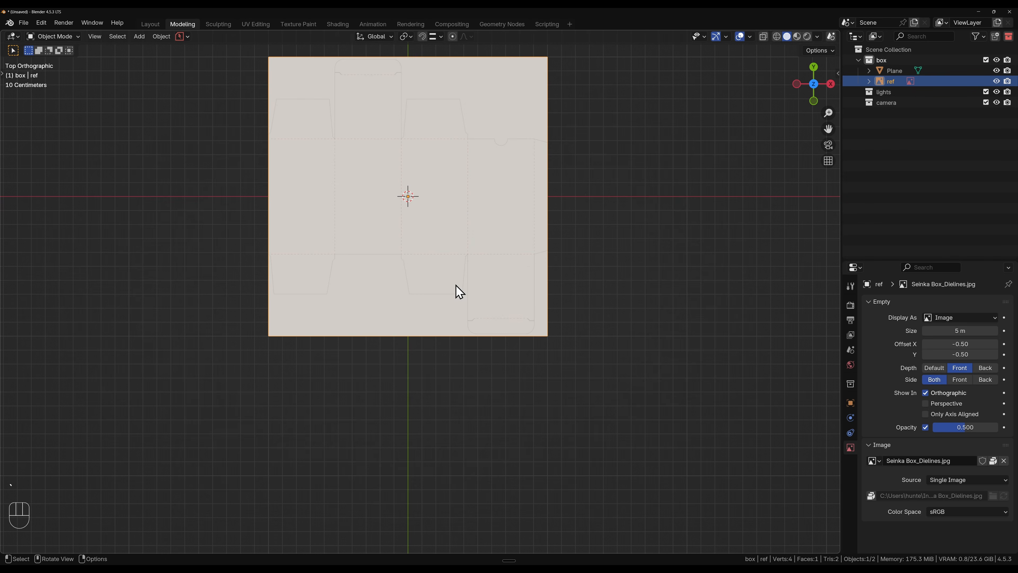
key("KP_7")
middle_click_drag(456, 285, 408, 266, "shift")
scroll(428, 309, "up", 3)
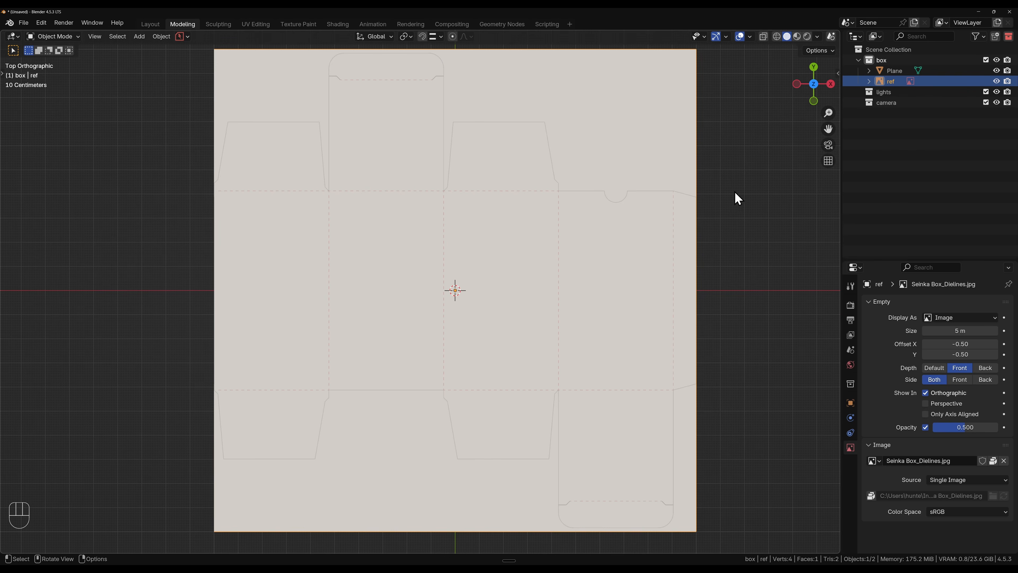
- Rename the plane object as Seinka_box
left_click(891, 73)
double_click(892, 72)
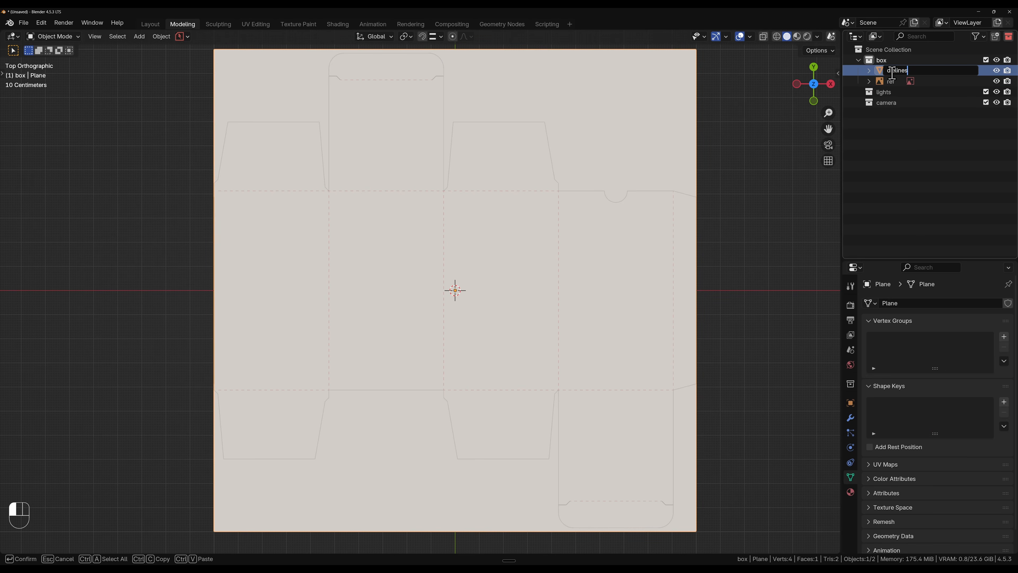
key("Return")
double_click(892, 74)
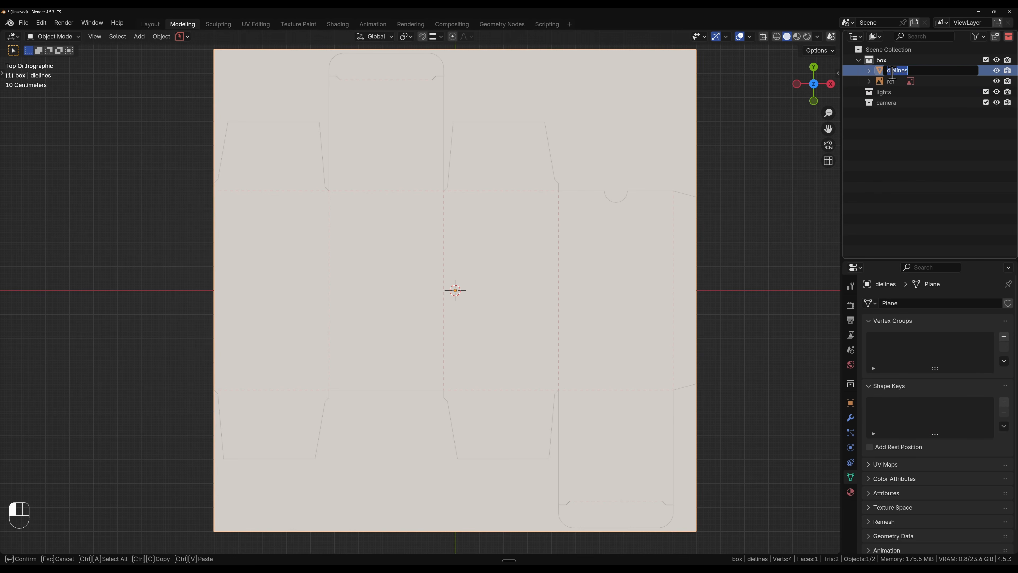
type("box")
key("Return")
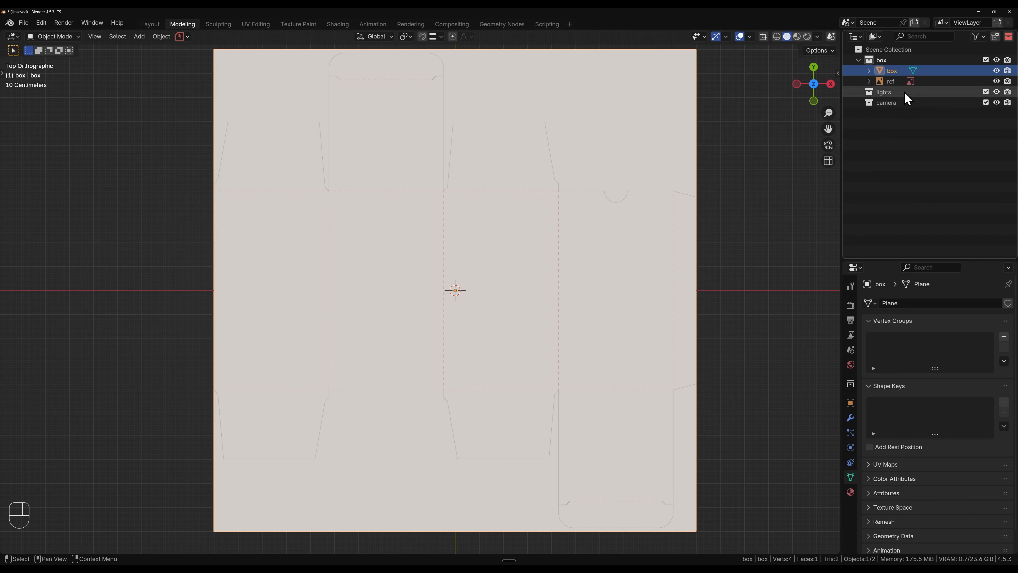
double_click(892, 71)
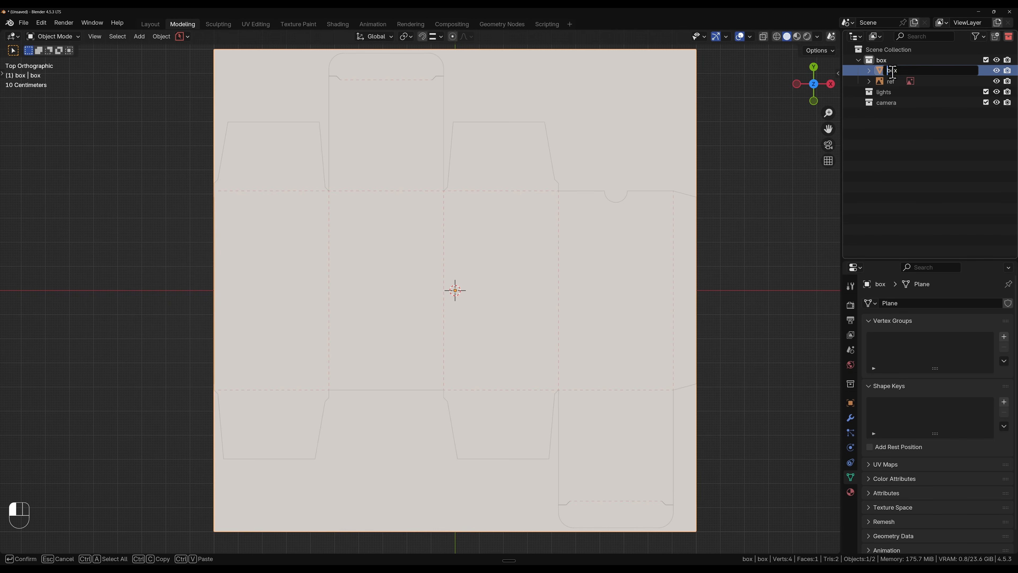
type("Seinka_")
key("Return")
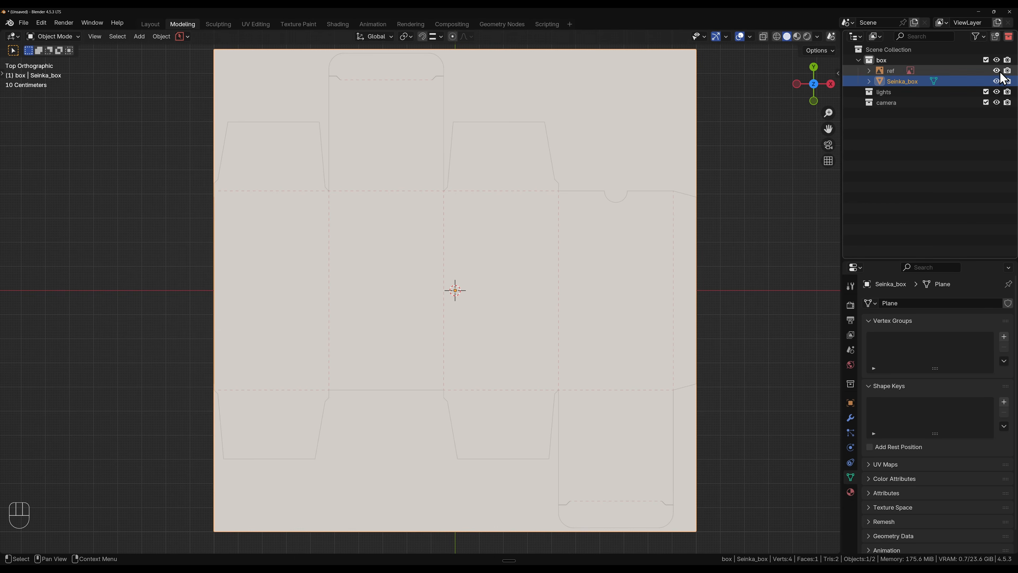
- Hide ref and Seinka_box, and import Seinka Box_Dielines.jpg from the 063_Seinka Tea design working files as an image mesh plane
left_click_drag(996, 70, 996, 81)
key("shift+a")
mouse_move(370, 296)
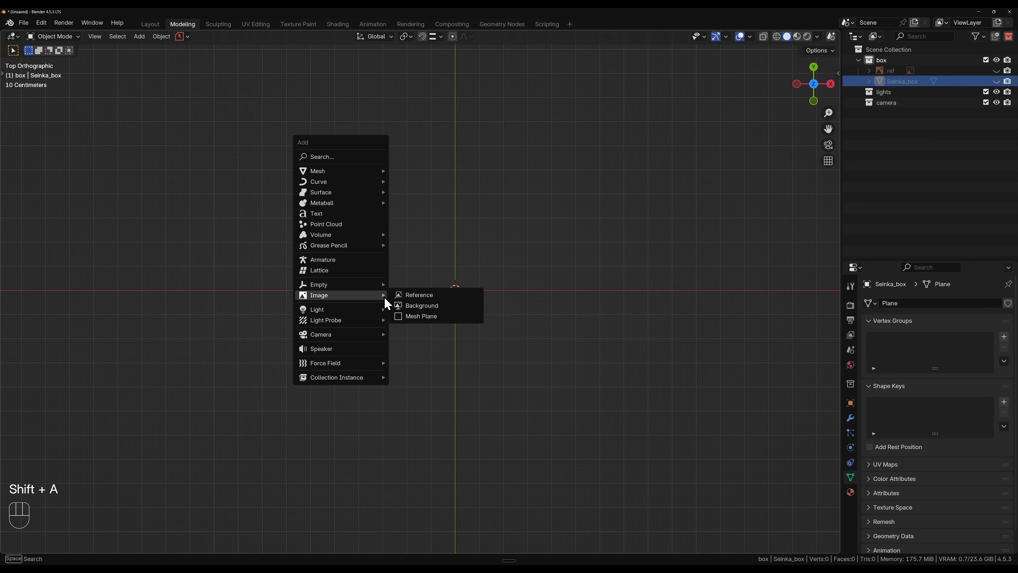
left_click(418, 318)
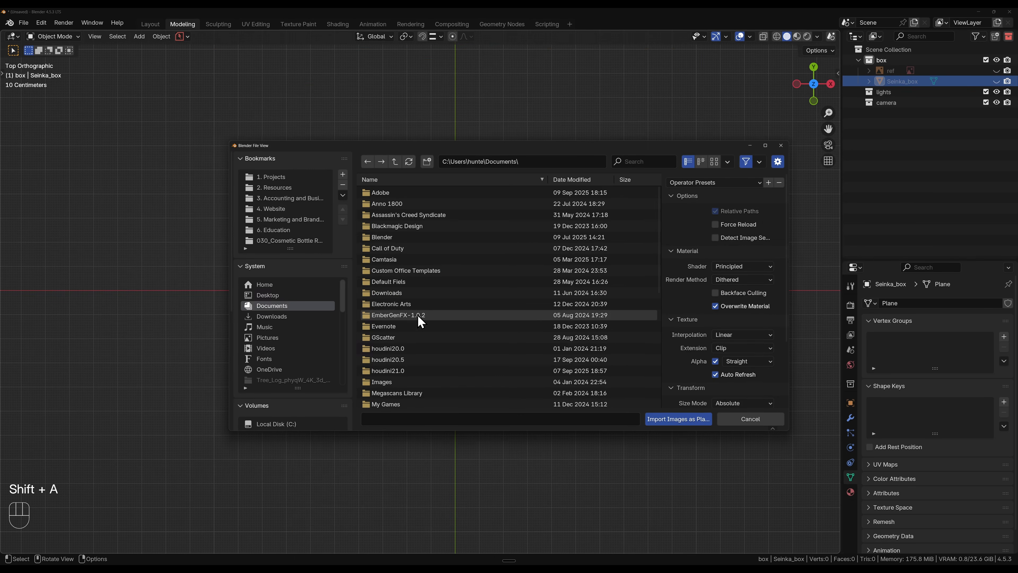
left_click(272, 181)
double_click(400, 195)
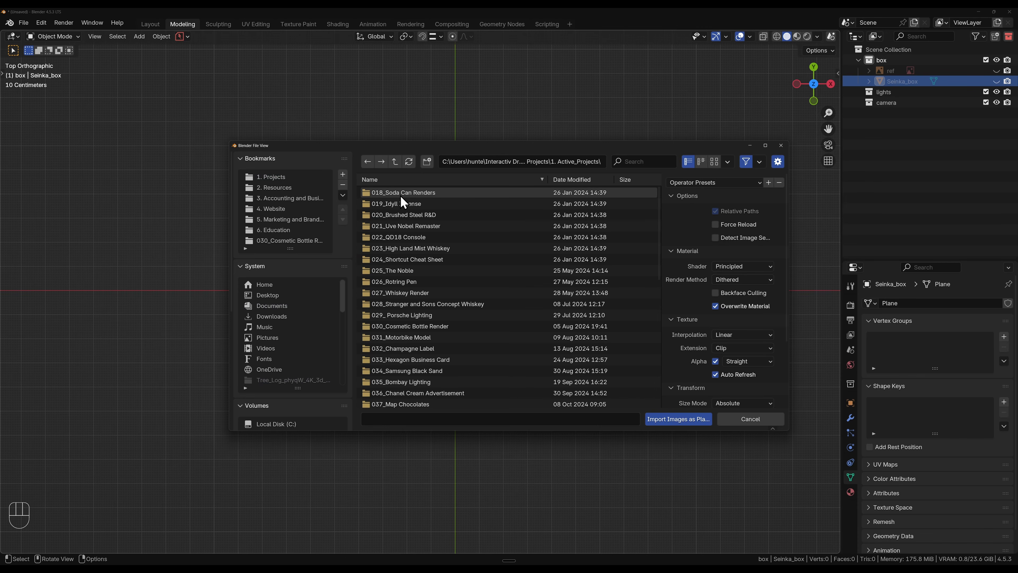
left_click(423, 182)
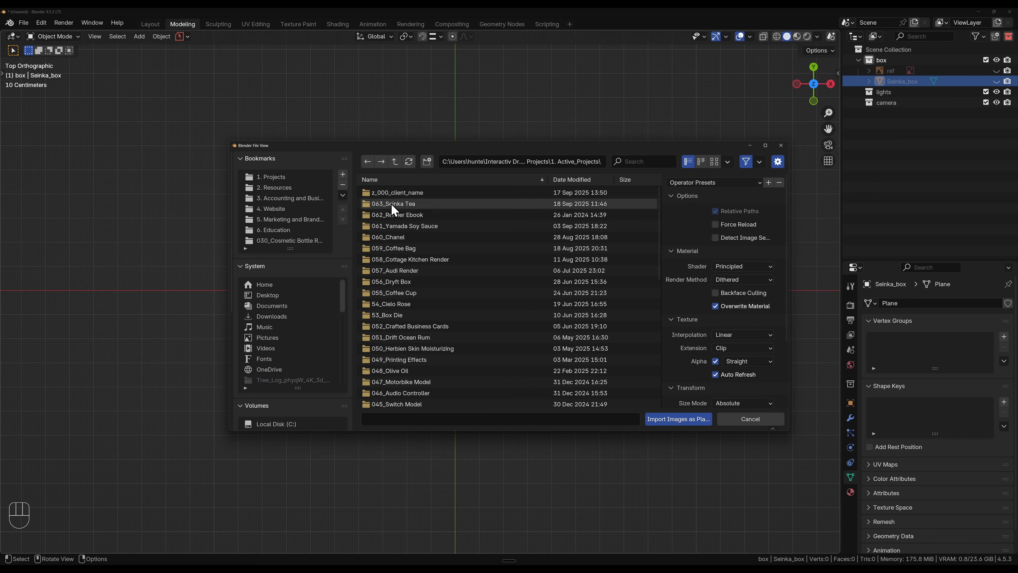
double_click(392, 205)
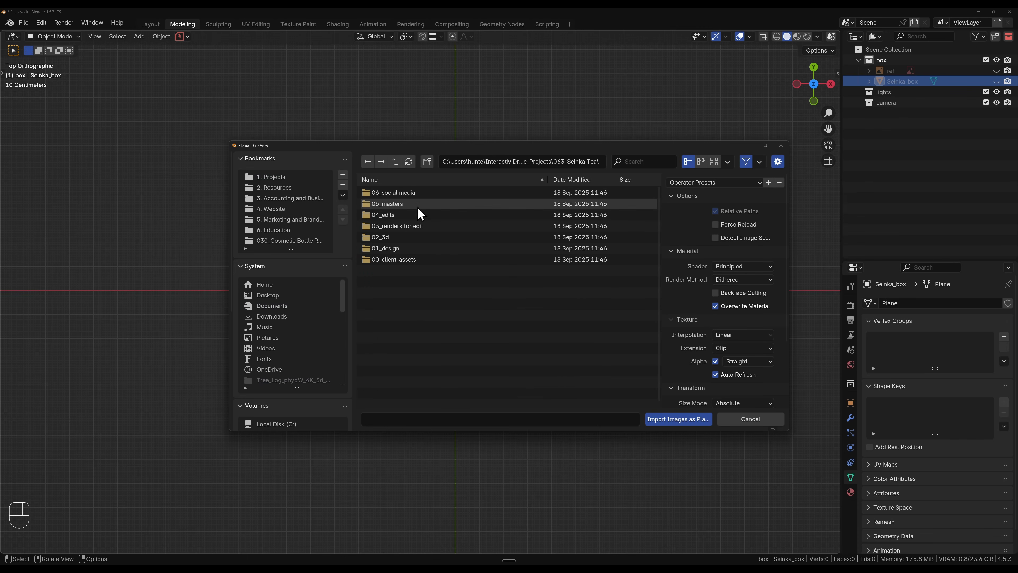
left_click(417, 181)
double_click(400, 204)
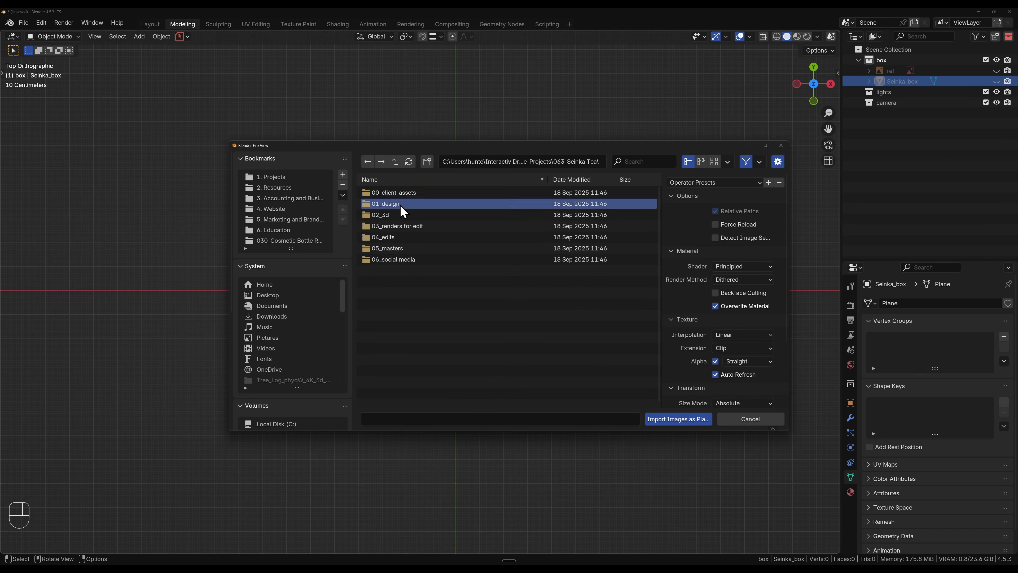
left_click(400, 202)
double_click(400, 204)
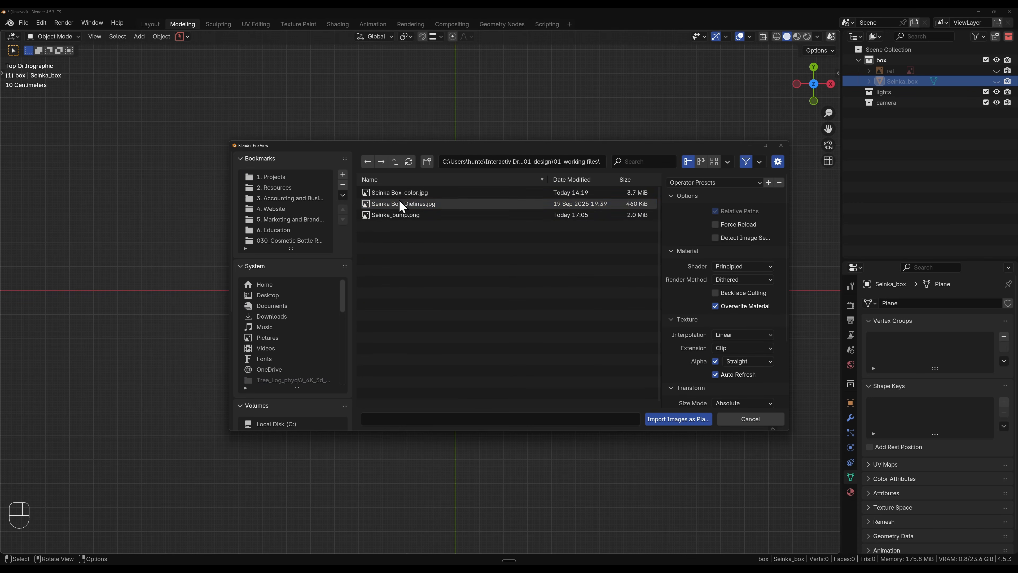
left_click(399, 203)
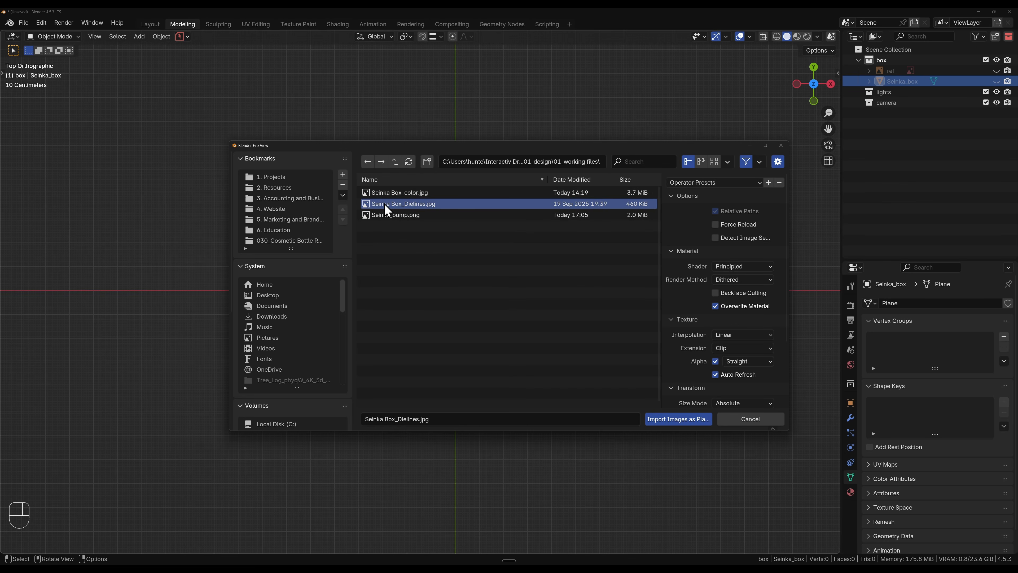
left_click(669, 418)
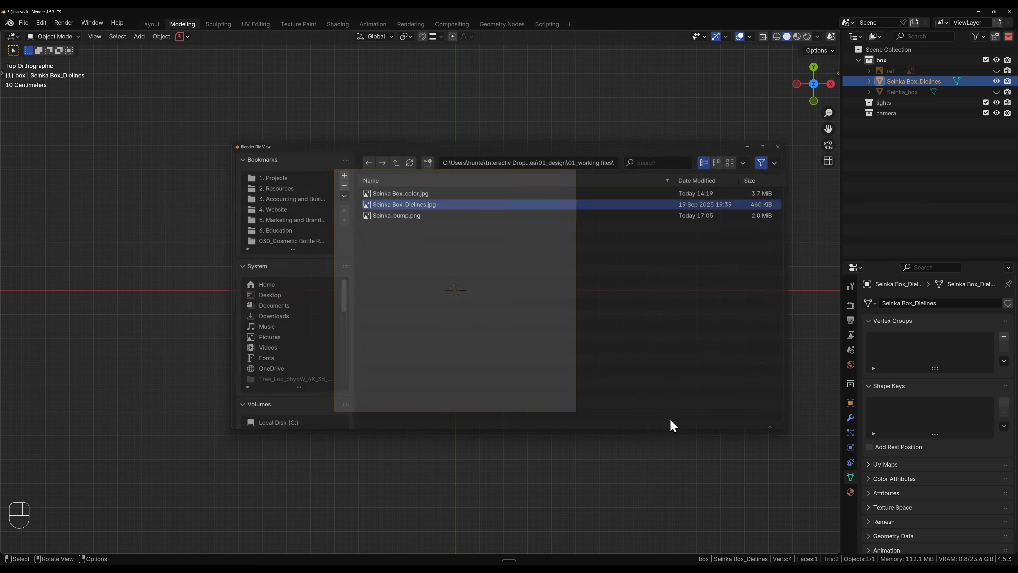
- Put the imported dieline plane in Edit Mode and set the viewport's solid shading object color to Texture
key("Tab")
scroll(443, 280, "up", 2)
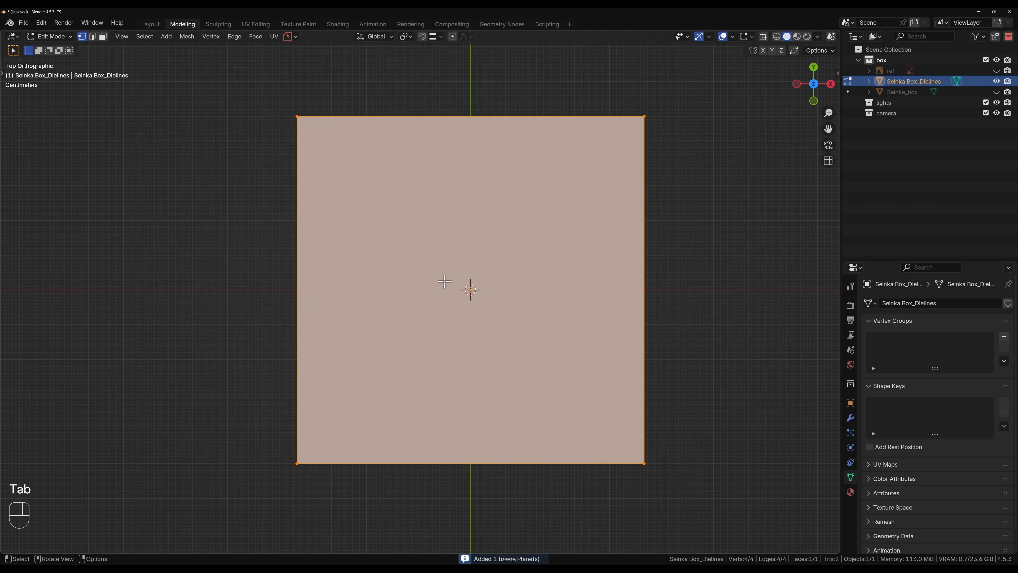
left_click(818, 37)
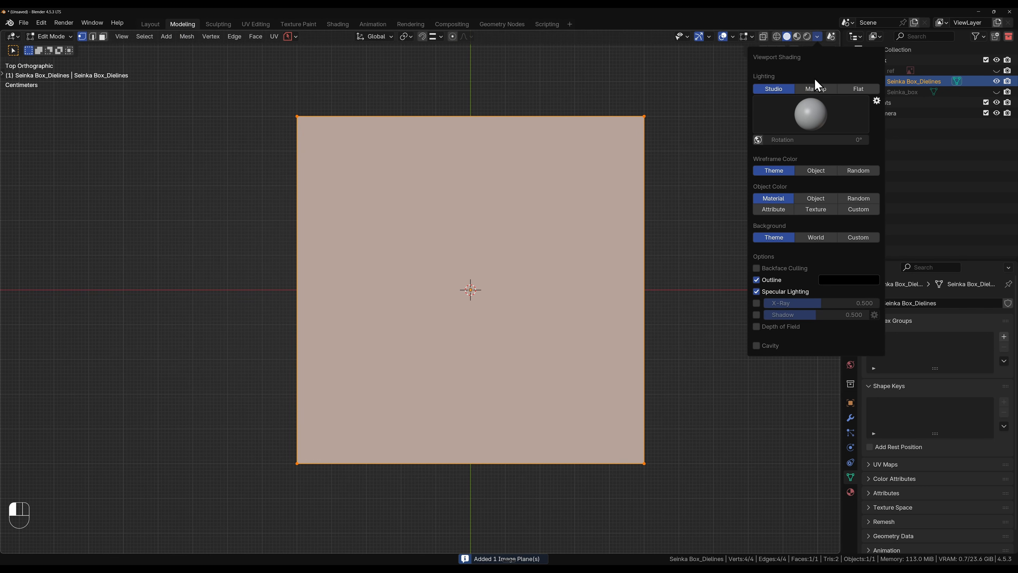
left_click(816, 209)
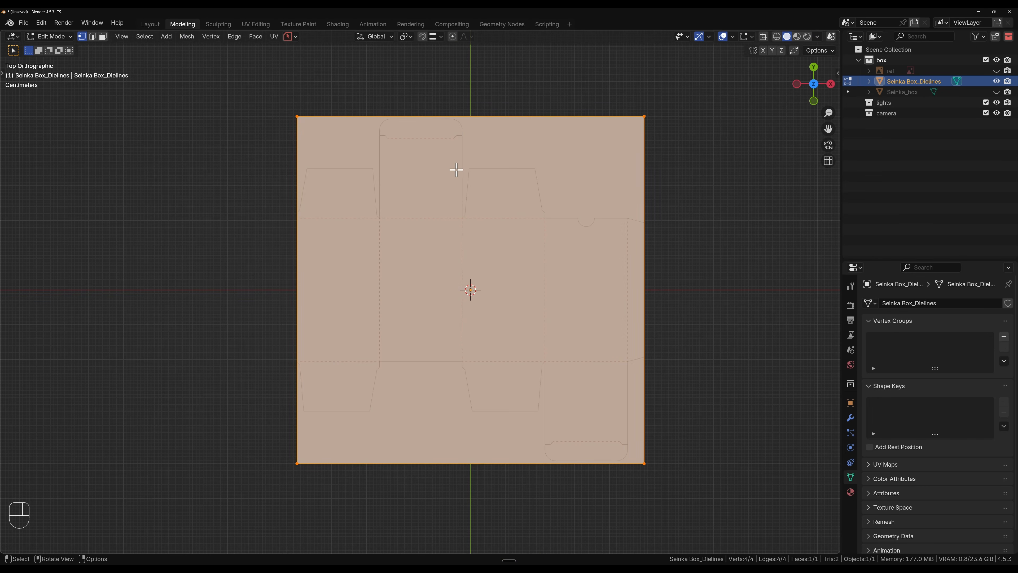
scroll(477, 175, "up", 2)
middle_click_drag(479, 175, 454, 191, "shift")
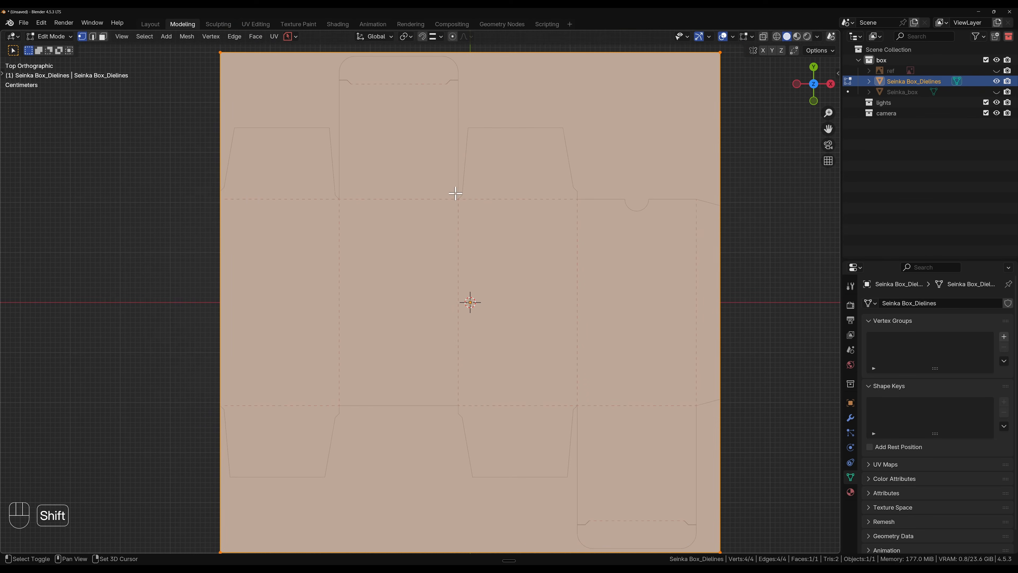
- Add one horizontal loop cut across the dieline plane and slide it up to the upper dashed fold line
key("ctrl+r")
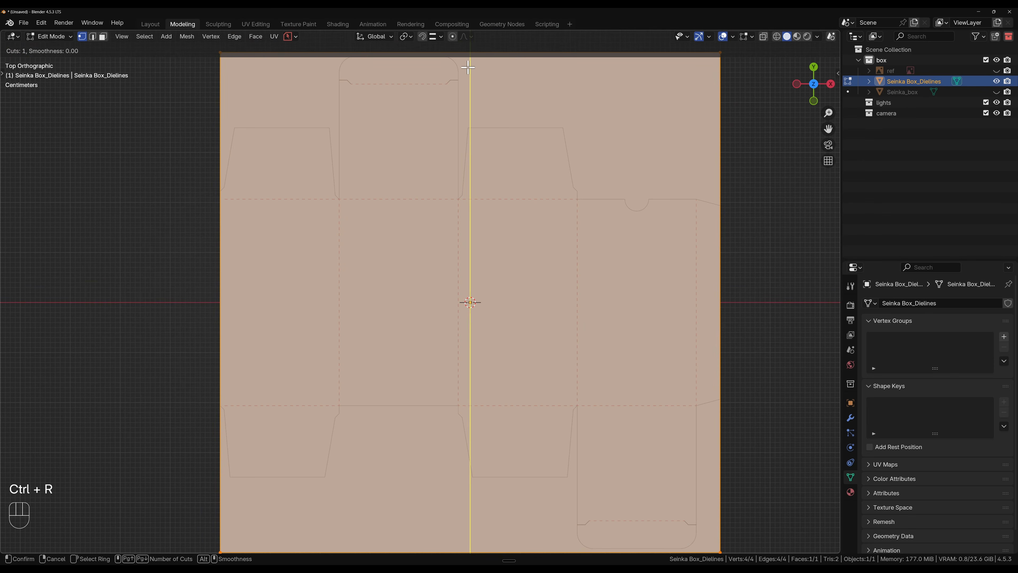
right_click(465, 79)
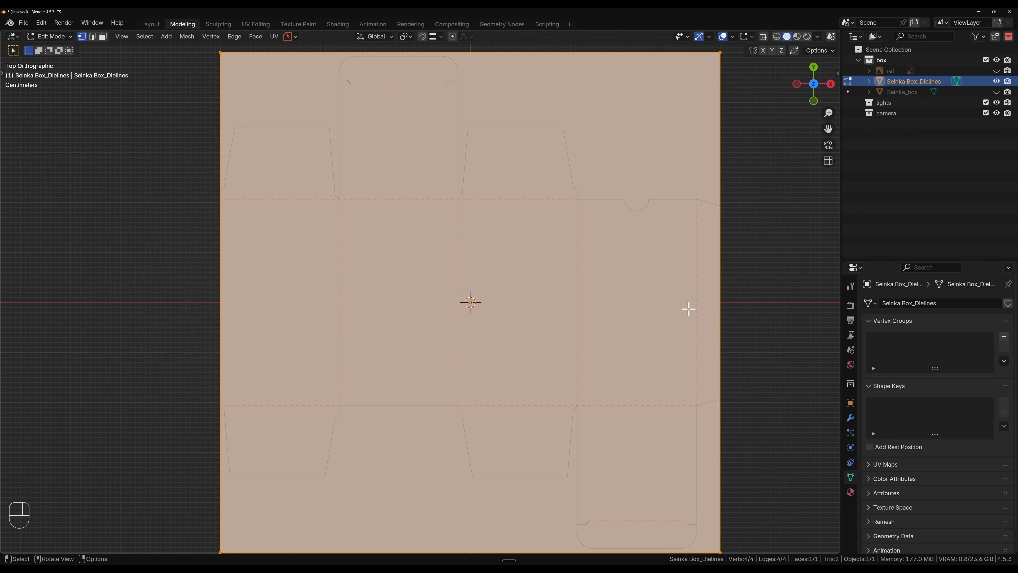
key("ctrl+r")
left_click(716, 311)
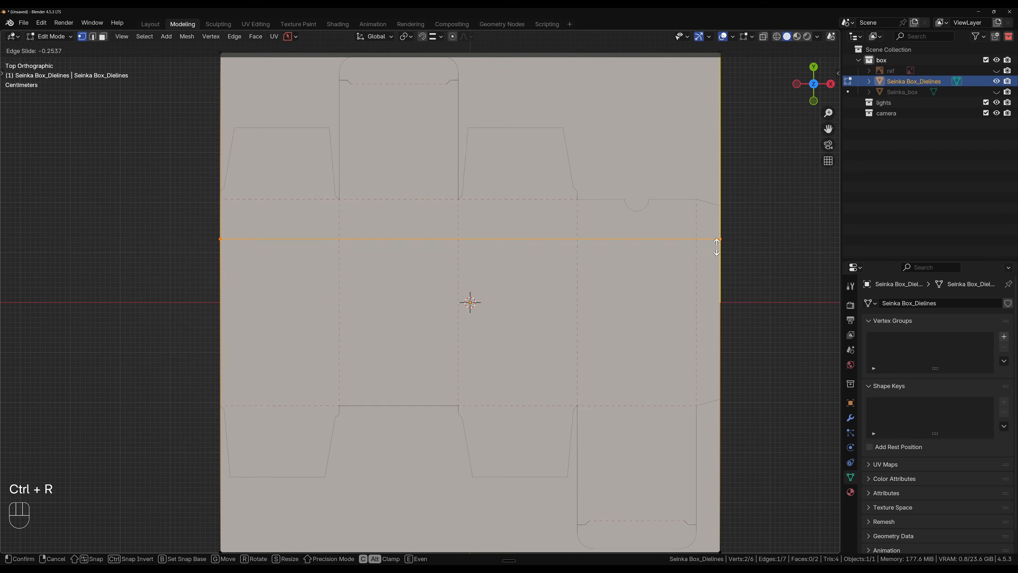
left_click(720, 201, "shift")
middle_click_drag(685, 227, 515, 286, "shift")
scroll(516, 286, "up", 8)
middle_click_drag(747, 205, 369, 338, "shift")
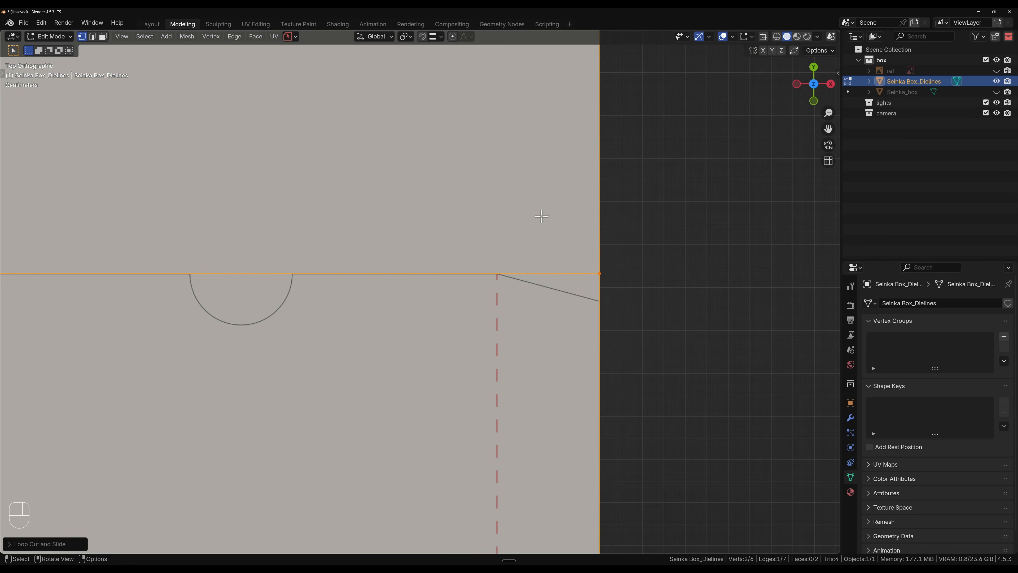
- Move the new horizontal edge up by about 0.09 m along the global Y axis
key("g")
key("y")
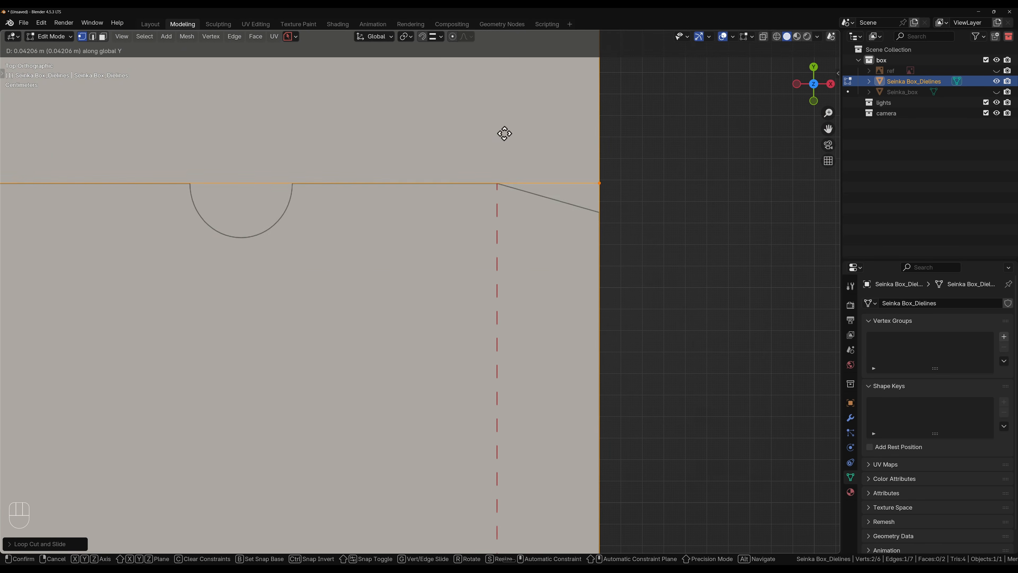
left_click(504, 198)
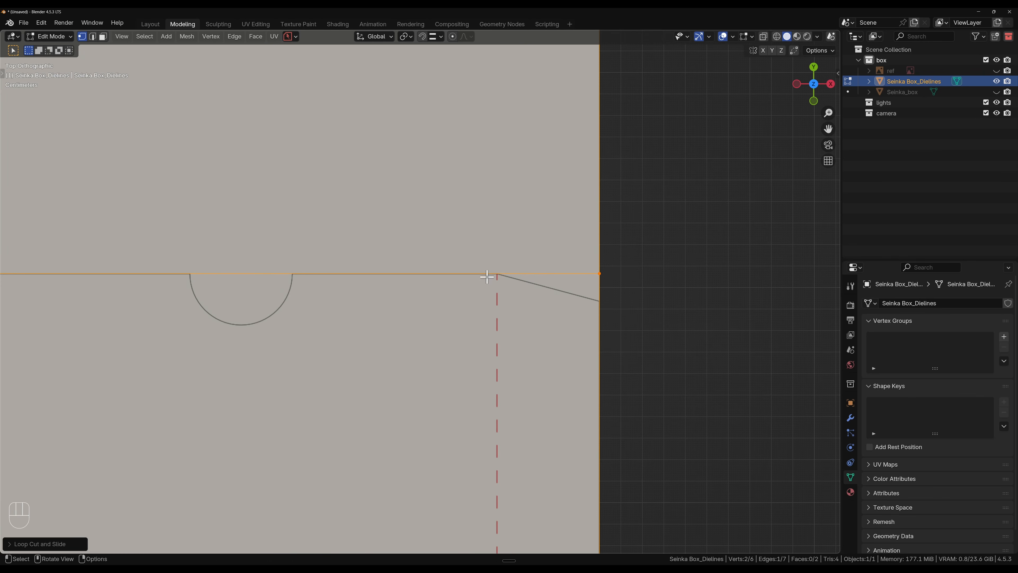
key("g")
key("y")
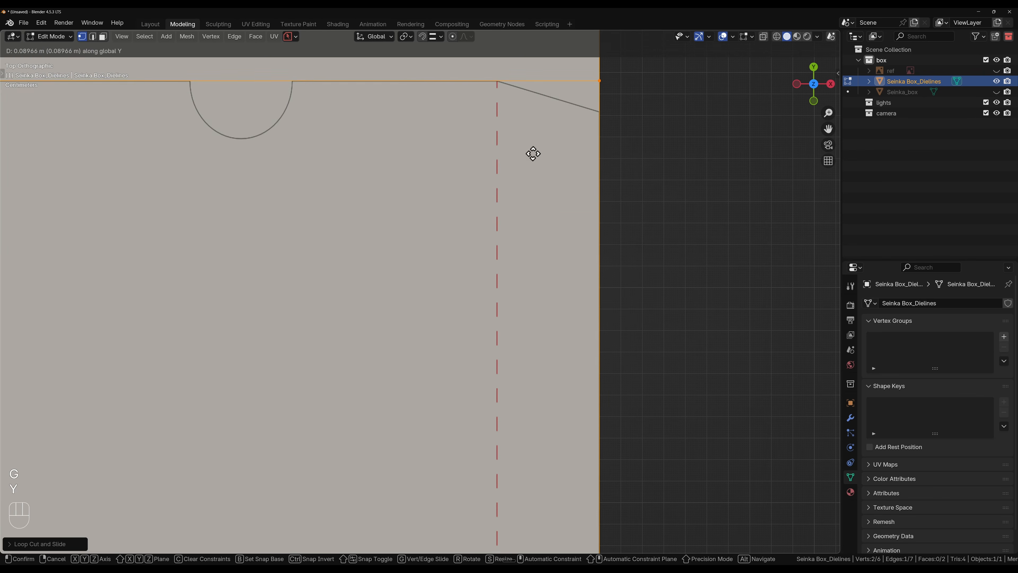
left_click(534, 153)
- Try another Y-axis move of the horizontal edge, cancel it, and undo the previous move
scroll(473, 307, "down", 7)
scroll(473, 307, "down", 5)
middle_click_drag(459, 334, 505, 346, "shift")
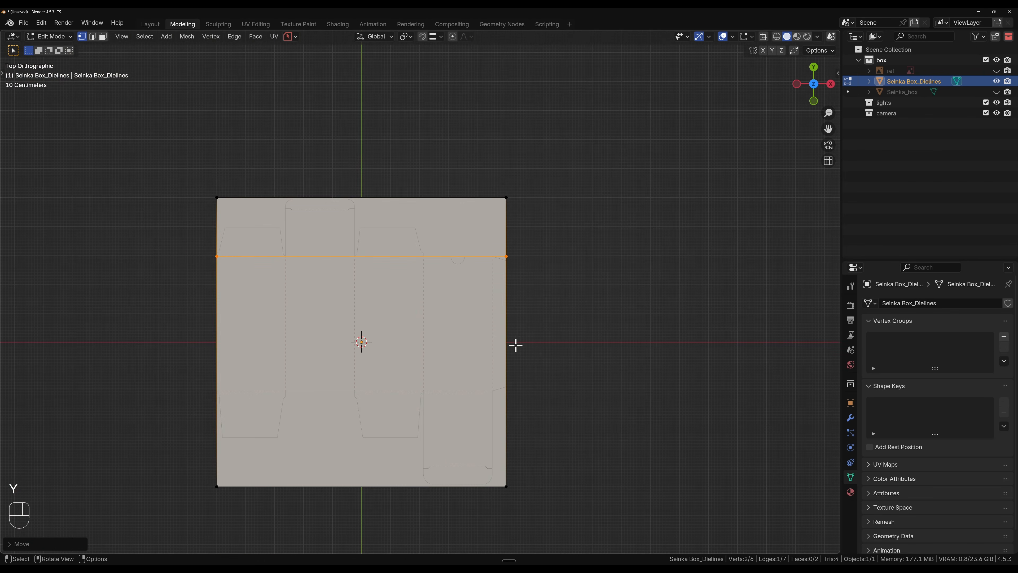
key("g")
key("y")
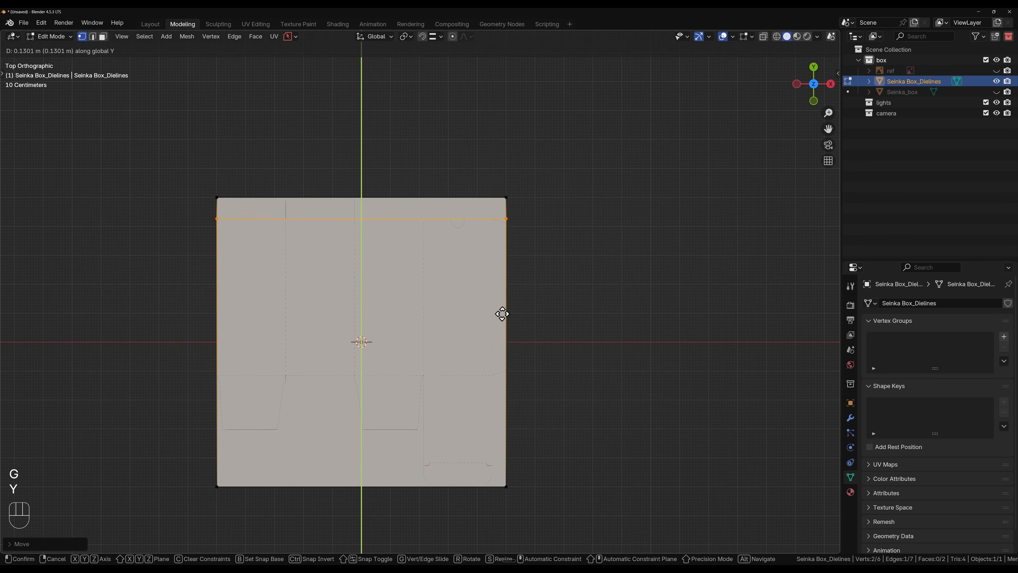
right_click(495, 459)
scroll(473, 265, "up", 2)
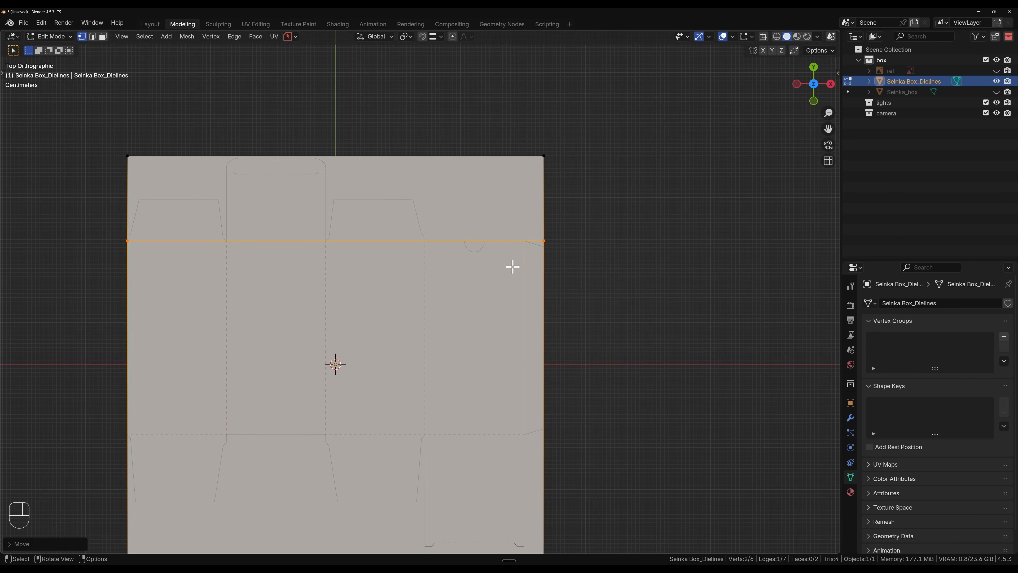
key("ctrl+z")
- Edge-slide the horizontal cut along the dieline plane and place it on the upper fold line
key("g")
key("g")
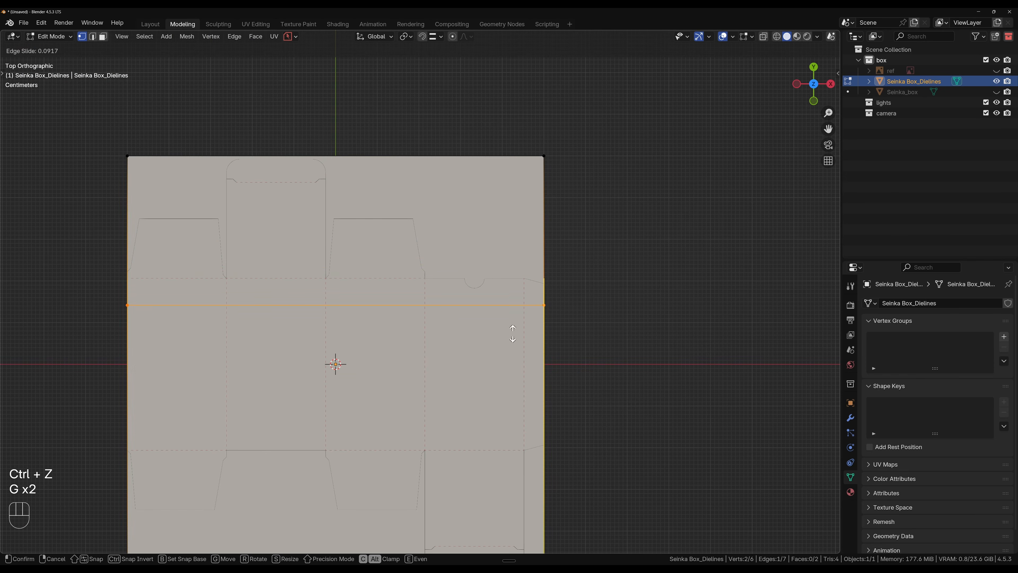
left_click(521, 273)
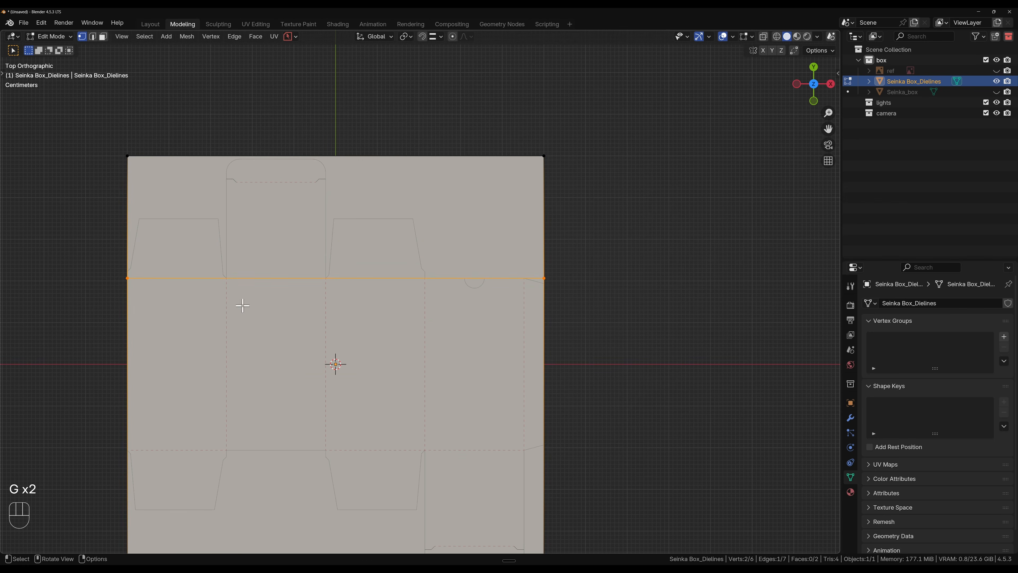
middle_click_drag(530, 361, 539, 332, "shift")
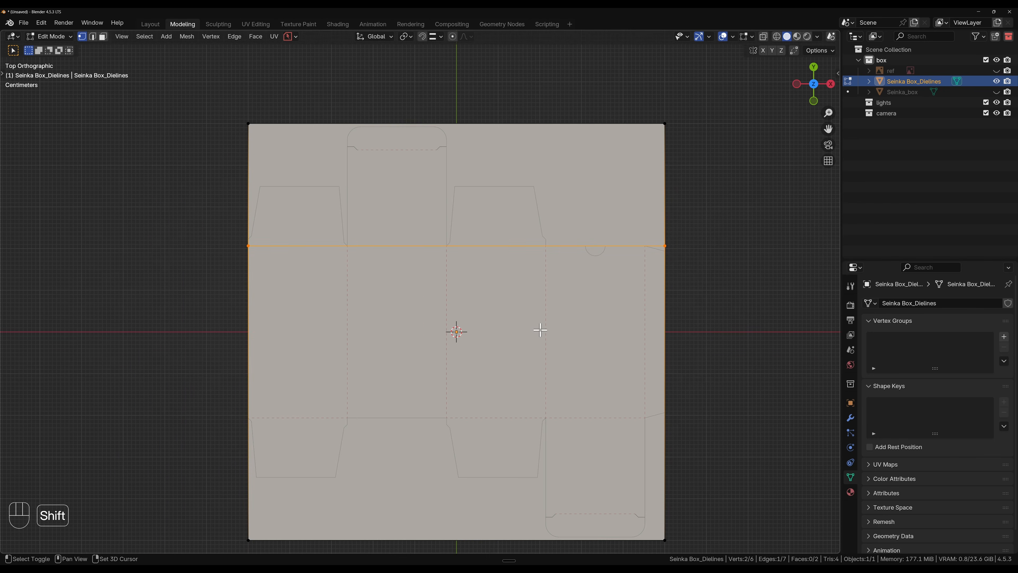
- Delete the Seinka Box_Dielines plane and make ref and Seinka_box visible again
key("Tab")
key("x")
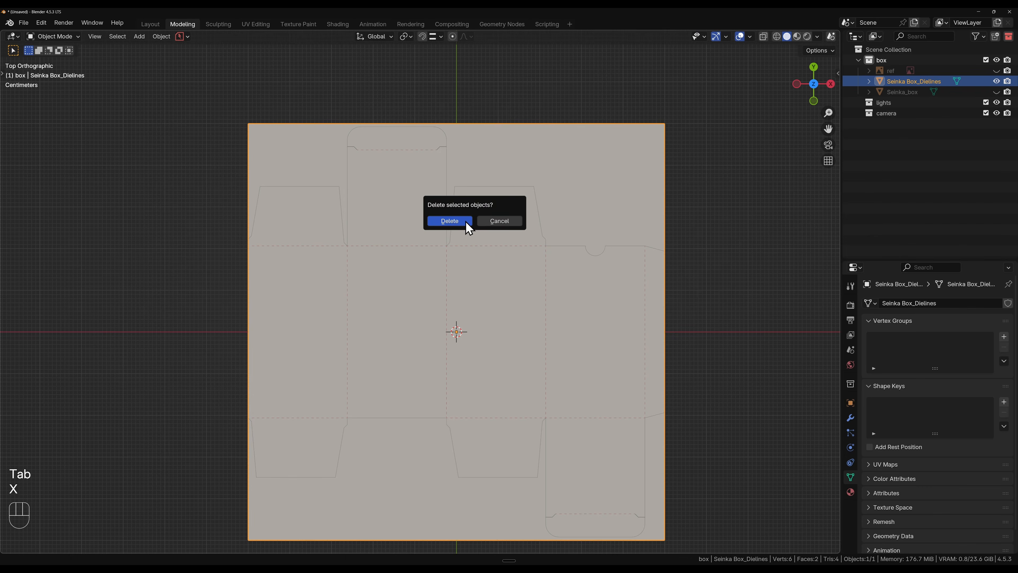
left_click(466, 222)
left_click_drag(996, 71, 997, 81)
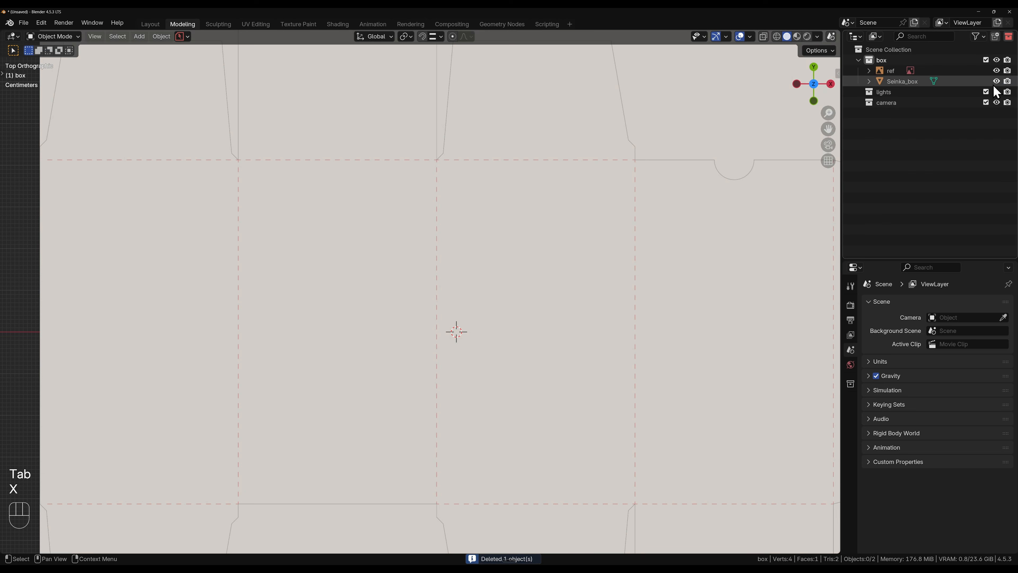
- Show the Selectable restriction toggle in the outliner and make the ref image unselectable
left_click(978, 37)
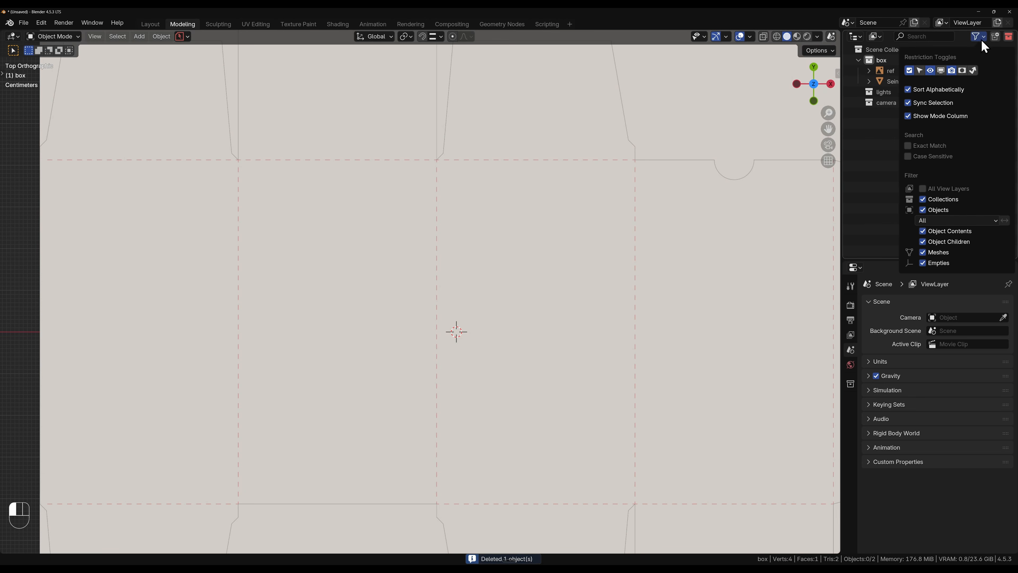
left_click(920, 71)
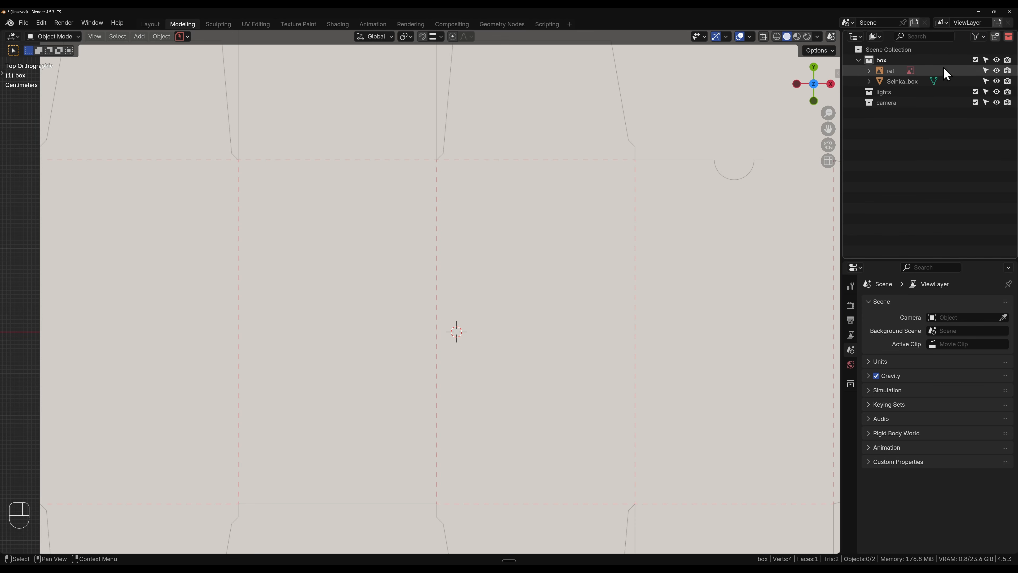
left_click(986, 71)
- Add a vertical loop cut to the Seinka_box mesh and slide it onto the fold line of the narrow glue flap
left_click(902, 81)
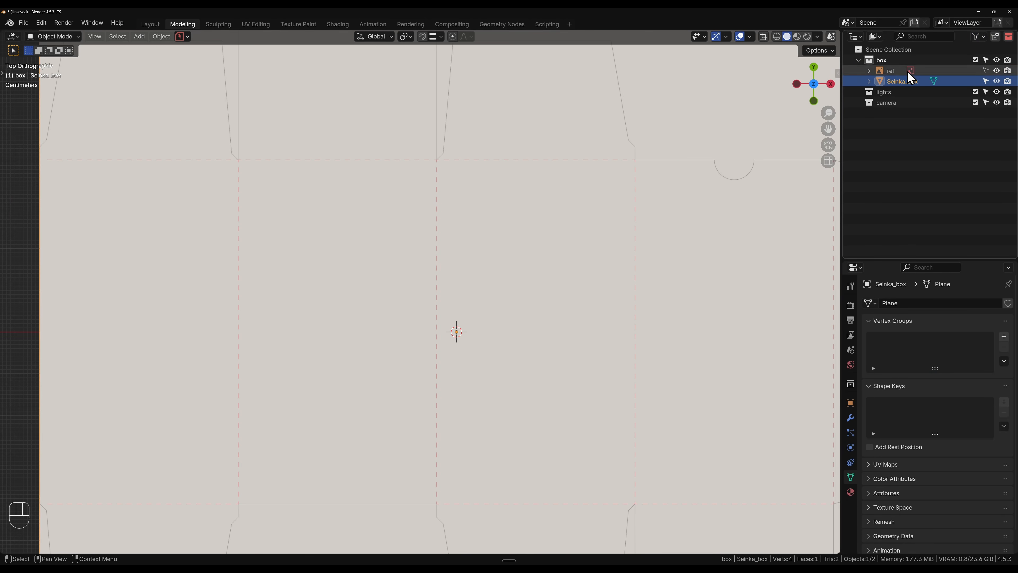
scroll(491, 344, "down", 4)
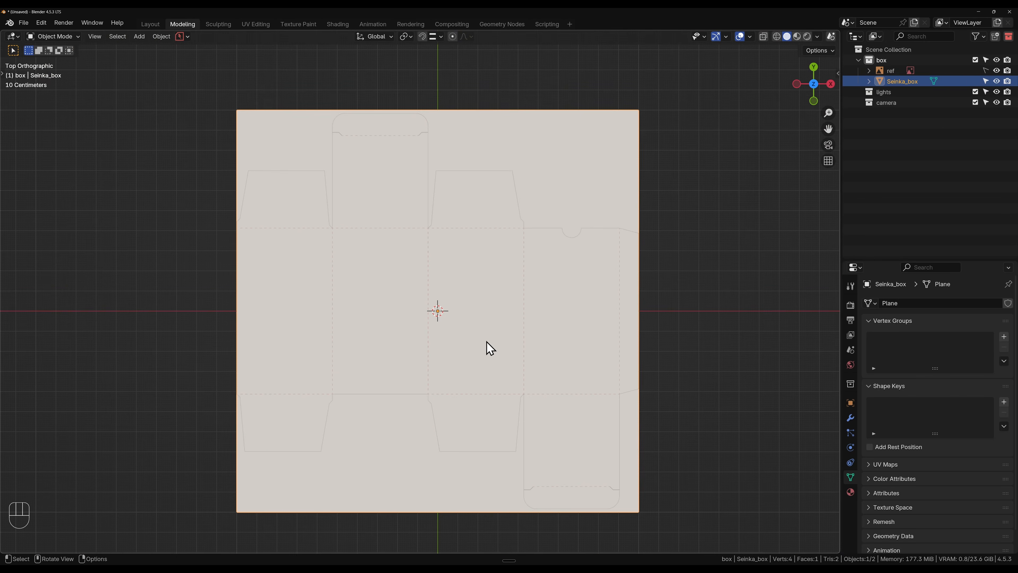
scroll(487, 333, "down", 2, "shift")
scroll(440, 346, "up", 1)
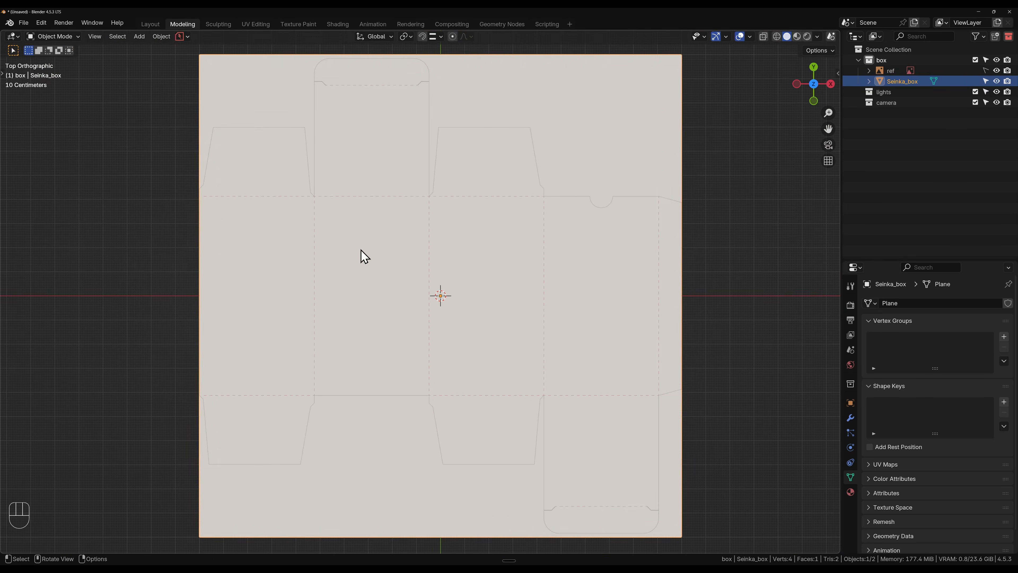
key("Tab")
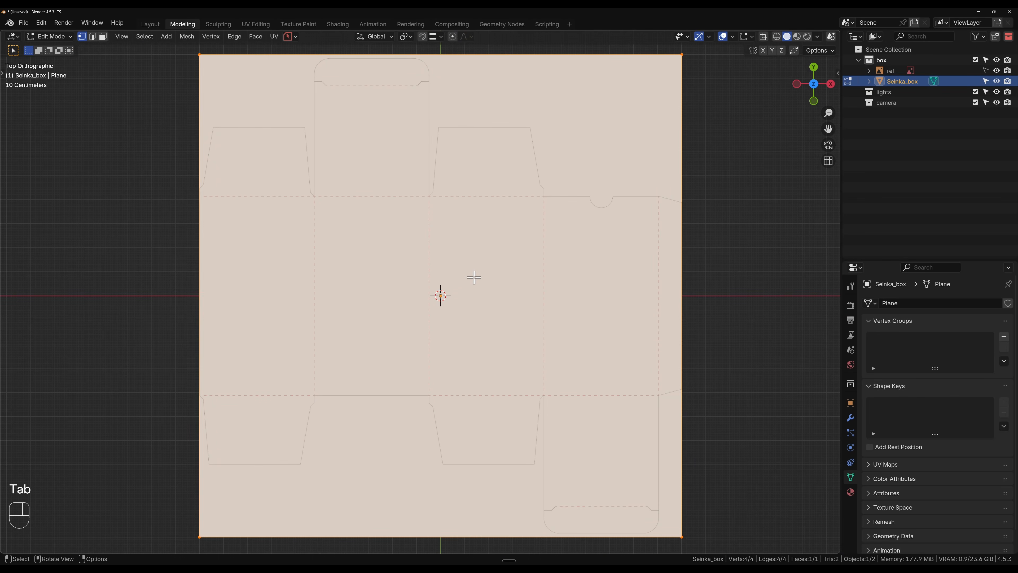
key("ctrl+r")
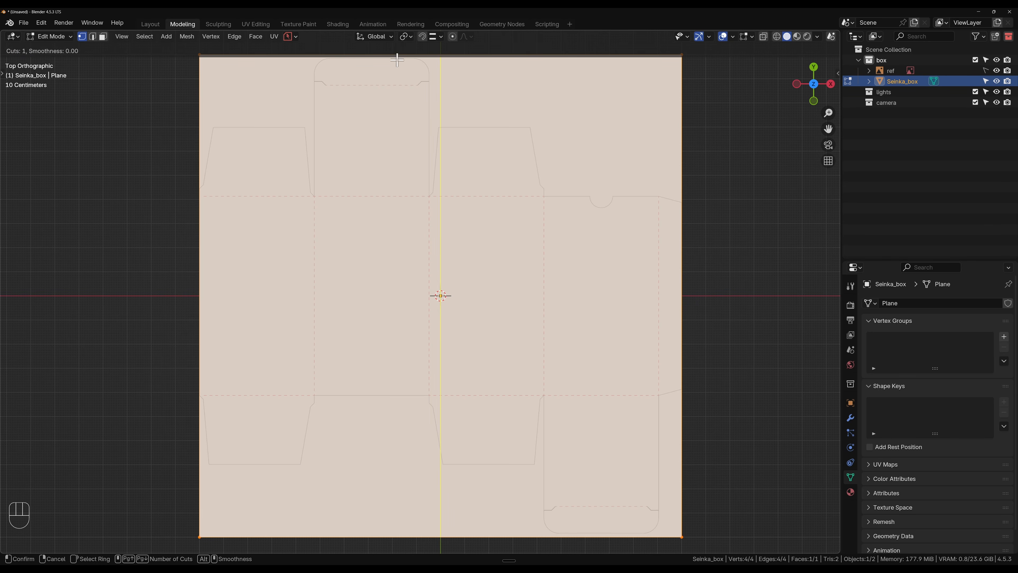
left_click(440, 61)
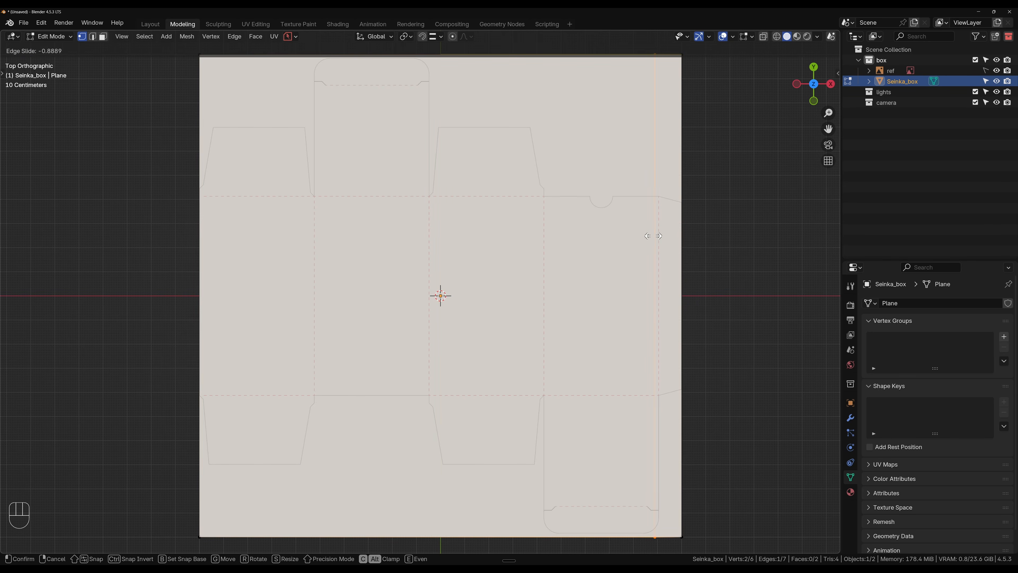
key("shift")
left_click(659, 232)
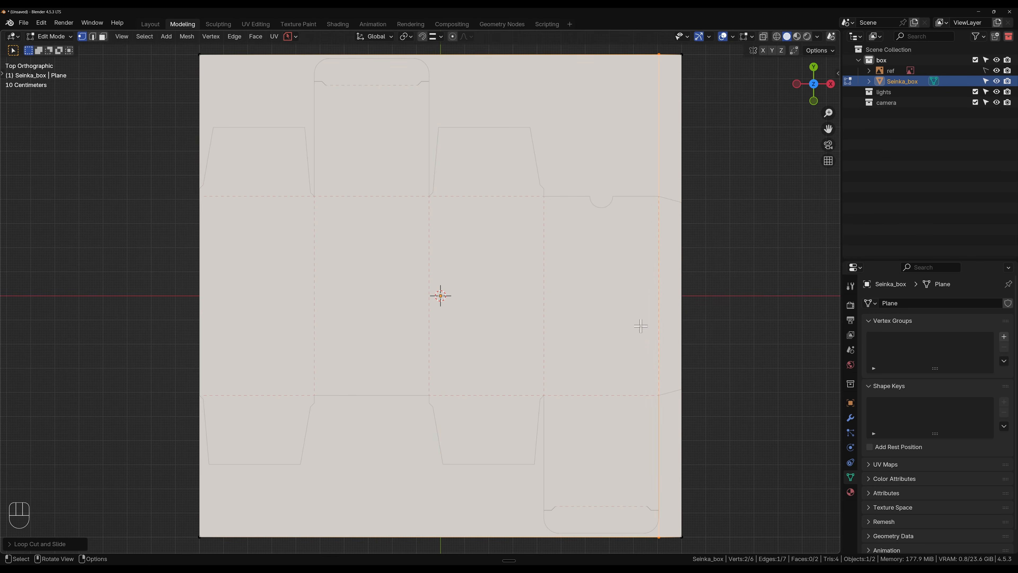
- Move the glue-flap cut about -0.0005 m along X to align it precisely with the dashed fold line
scroll(678, 238, "up", 2)
middle_click_drag(709, 226, 376, 252, "shift")
scroll(429, 207, "up", 12)
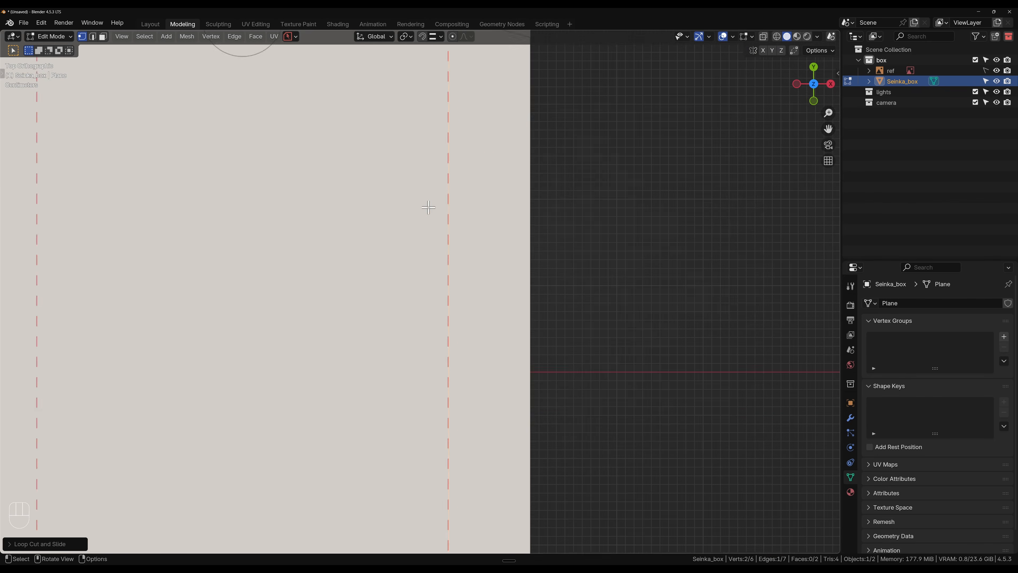
key("g")
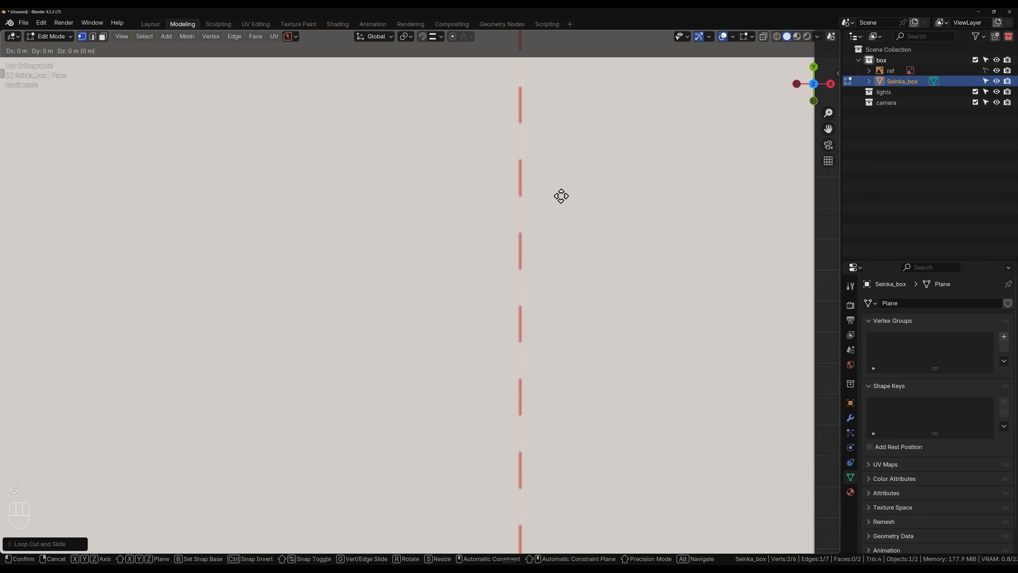
key("shift")
key("x")
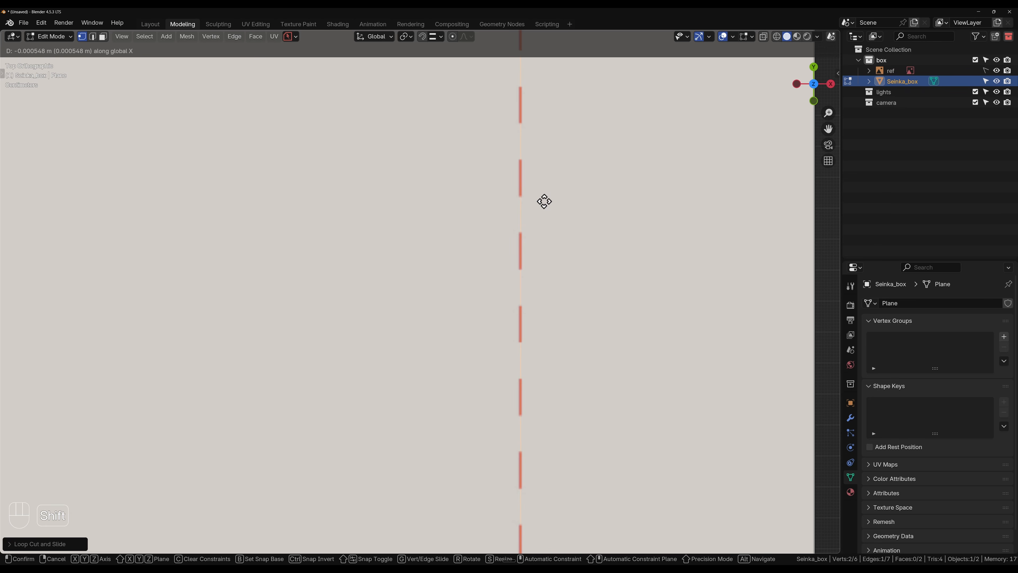
left_click(545, 202)
- Add three evenly spaced vertical loop cuts across the four main panels, matching the dashed vertical fold lines
scroll(321, 237, "down", 10)
middle_click_drag(318, 239, 578, 244, "shift")
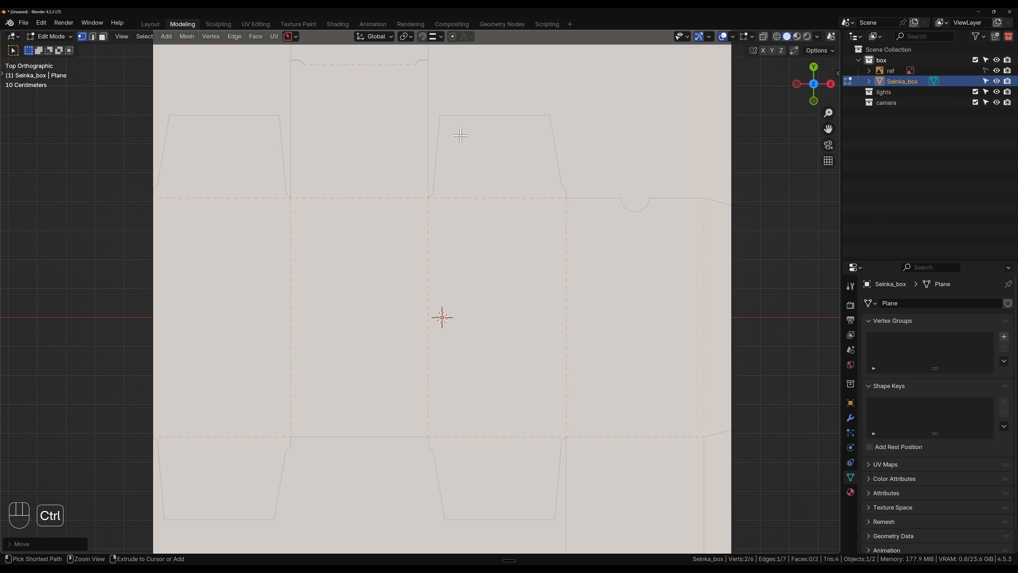
key("ctrl+r")
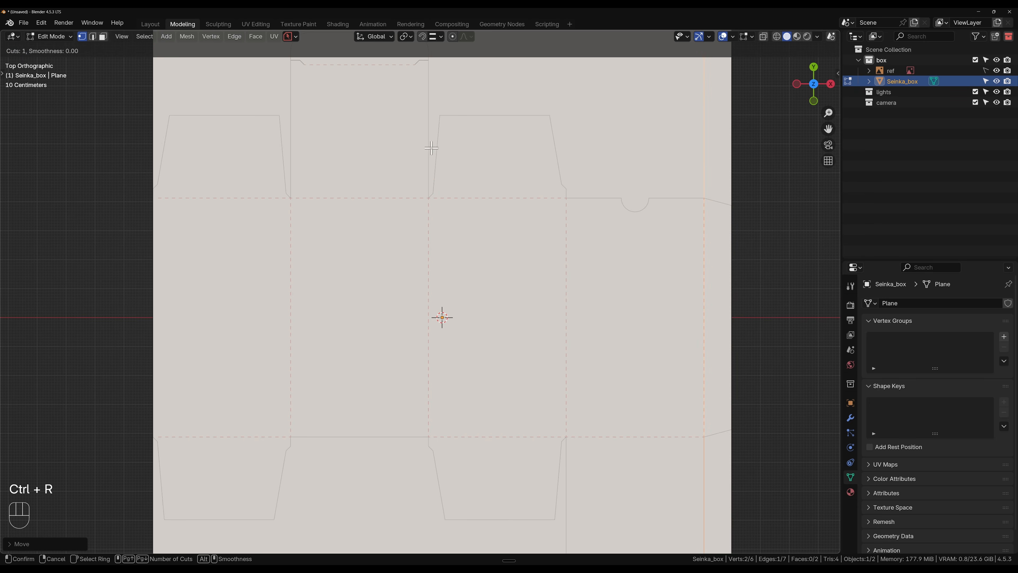
right_click(421, 87)
scroll(469, 112, "down", 2)
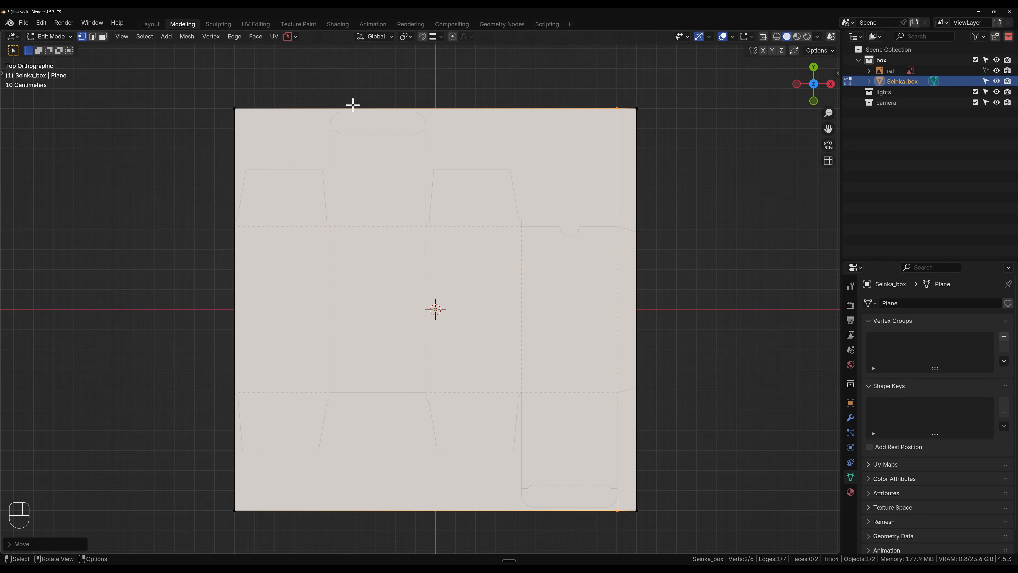
key("ctrl+r")
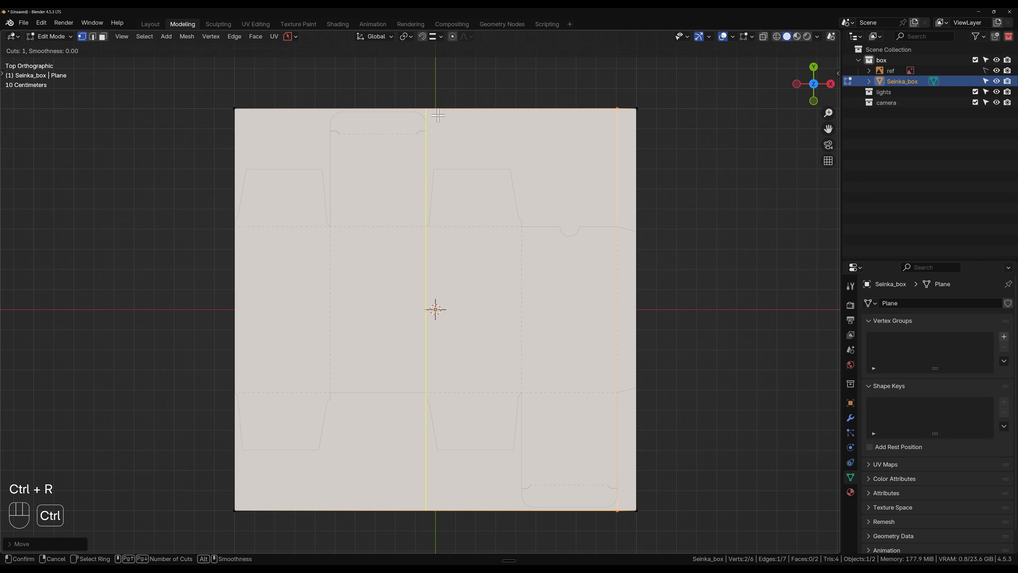
scroll(430, 114, "up", 3)
scroll(430, 115, "down", 1)
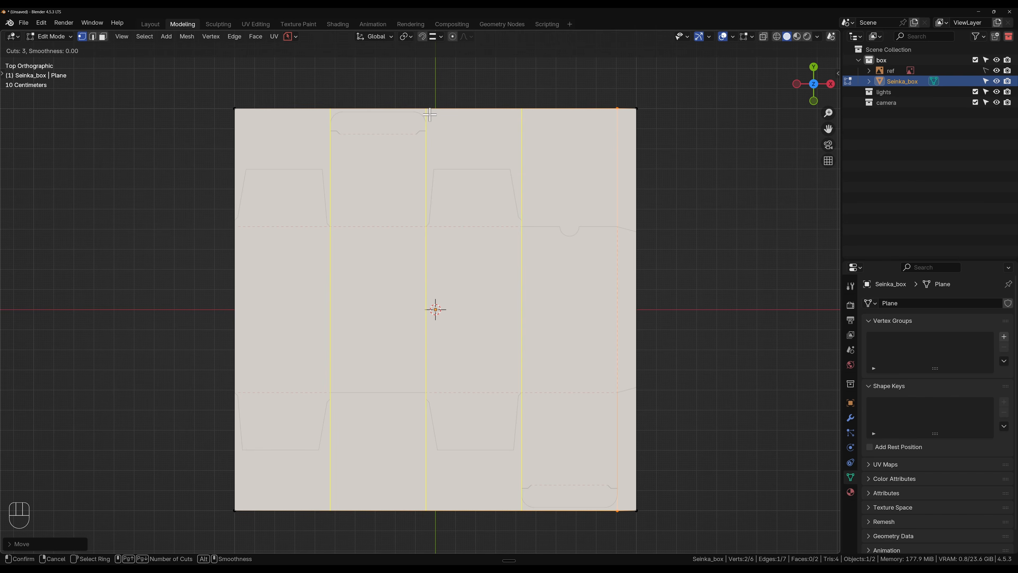
left_click(430, 114)
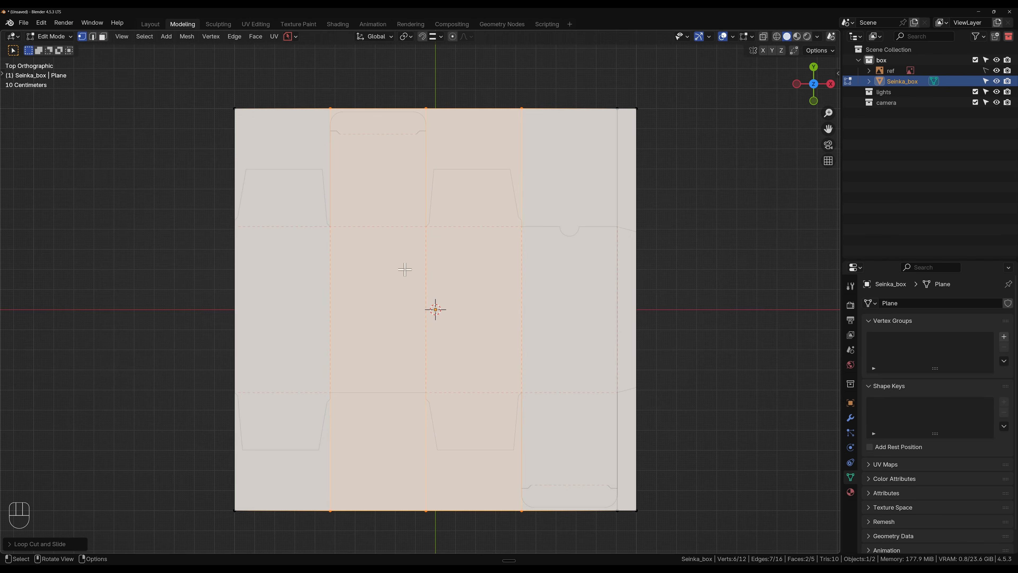
- Add a horizontal loop cut across the box plane and slide it up to the upper horizontal fold line
key("ctrl+r")
left_click(636, 292)
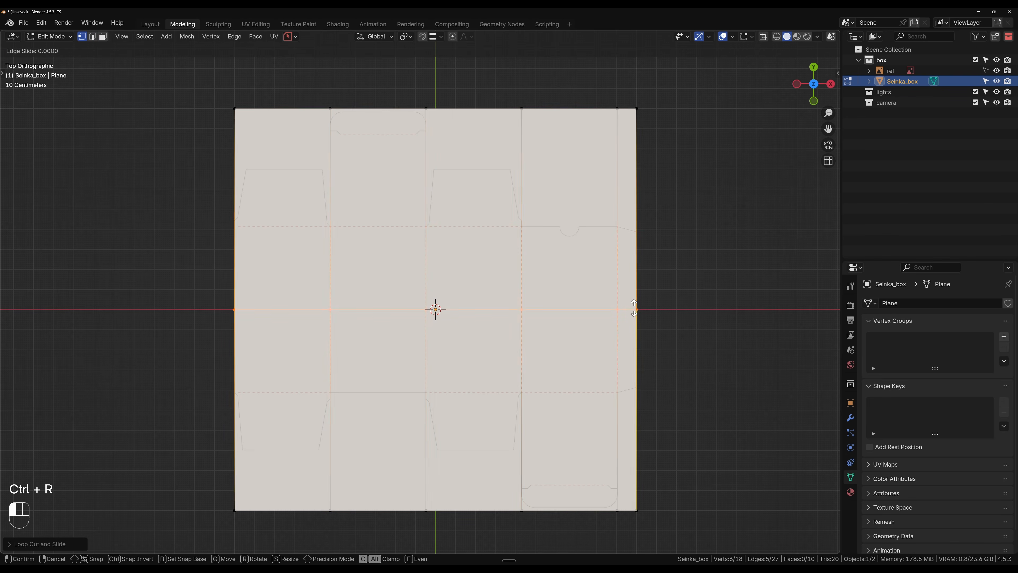
left_click(647, 239)
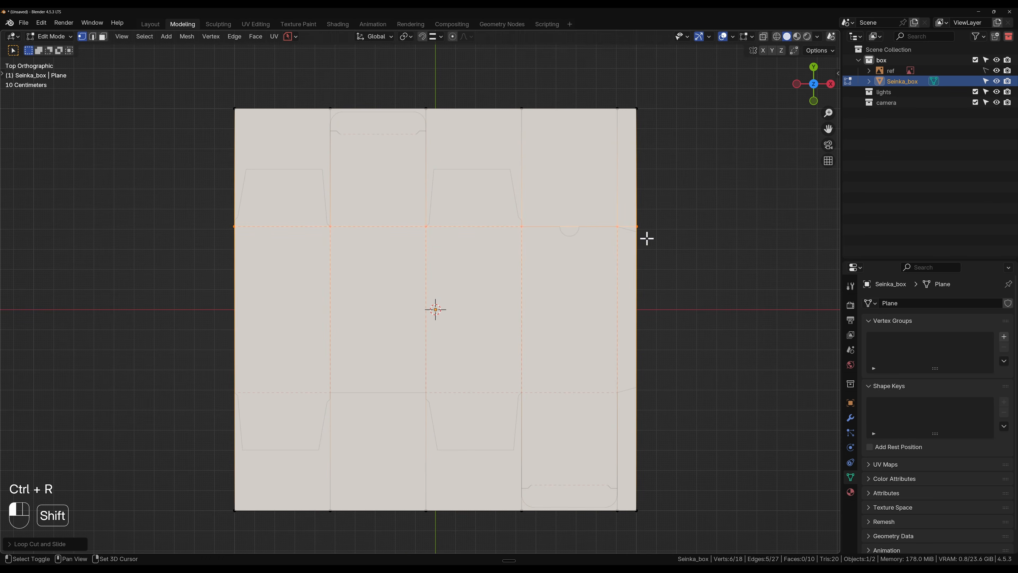
- Edge-slide the upper horizontal cut slightly, by a factor of about 0.0005, to match the dashed fold line
scroll(598, 230, "up", 6)
middle_click_drag(598, 230, 383, 386, "shift")
scroll(629, 234, "up", 6)
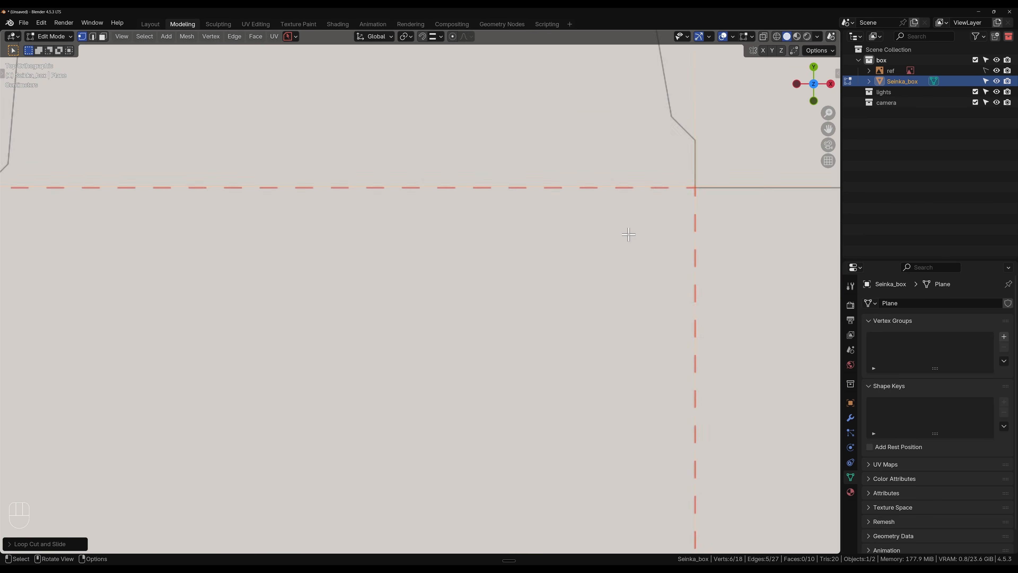
middle_click_drag(613, 246, 375, 348, "shift")
scroll(554, 278, "up", 1)
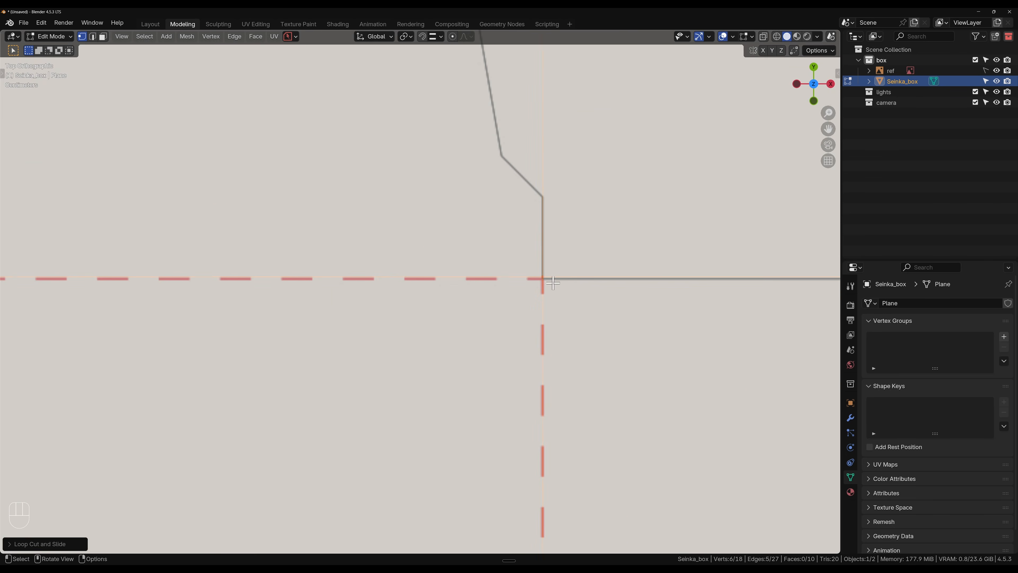
key("g")
key("g")
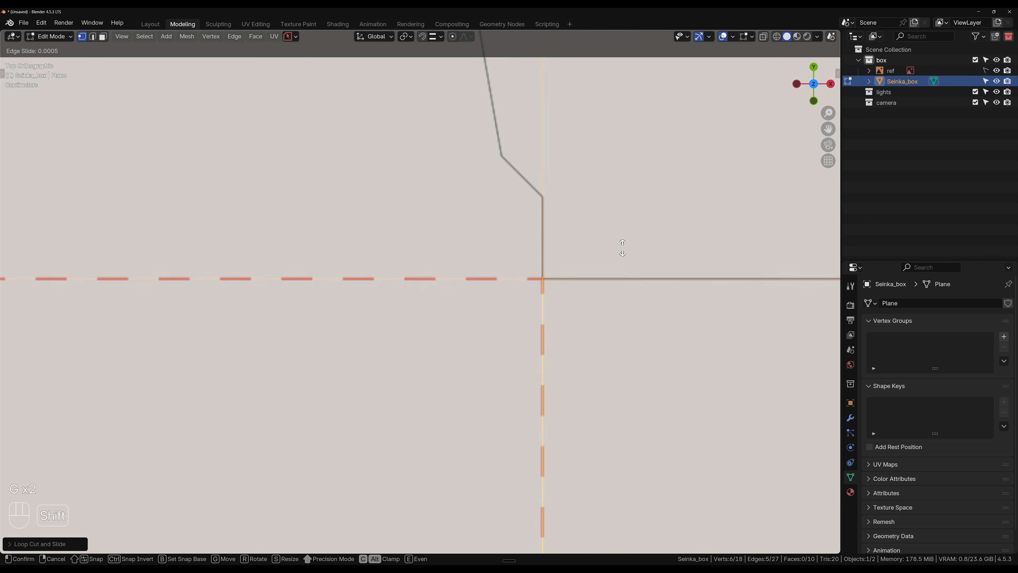
left_click(622, 247)
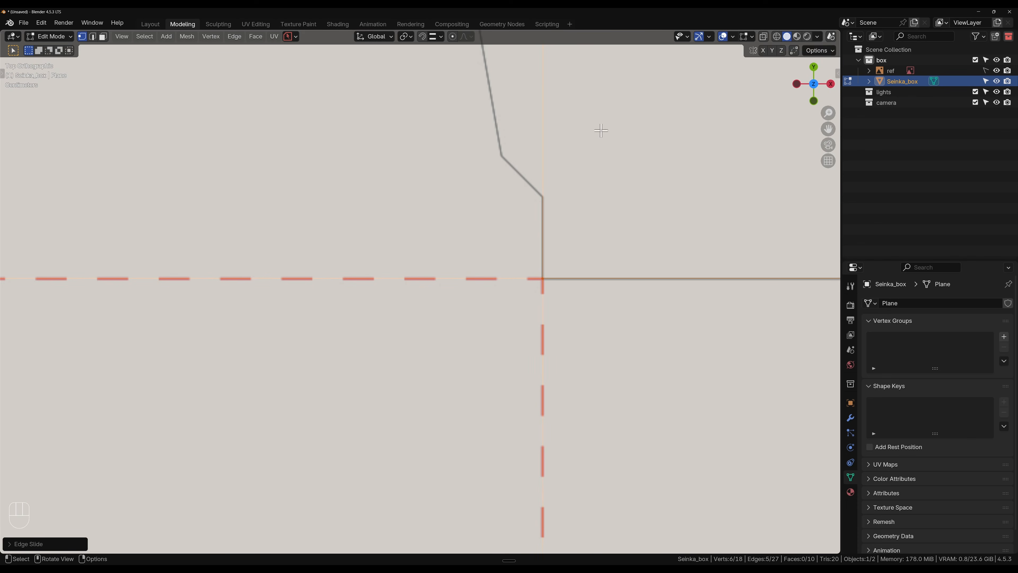
- Add a second horizontal loop cut through the main panels and slide it down to the lower horizontal fold line
scroll(623, 360, "down", 8)
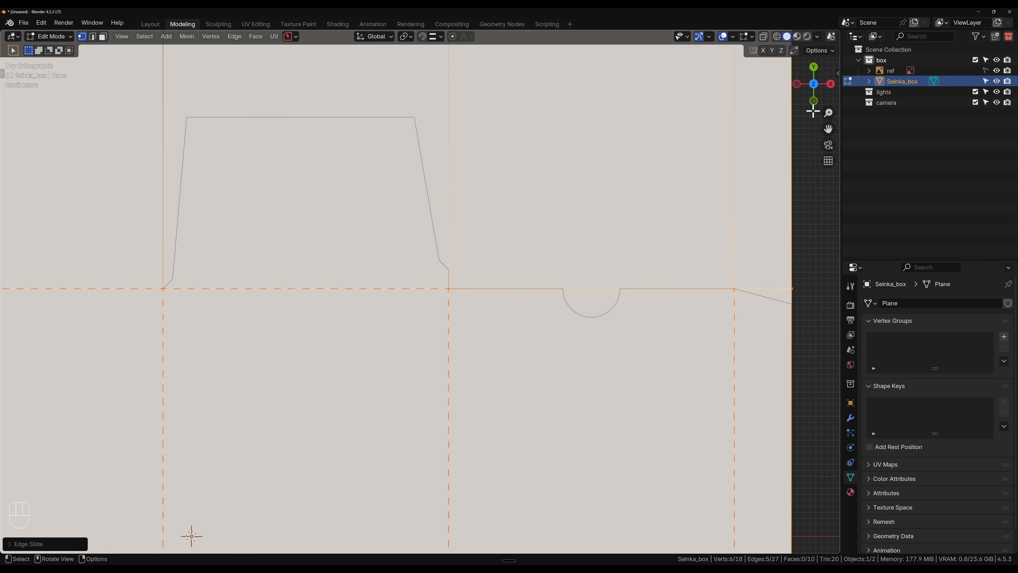
scroll(574, 348, "down", 3)
middle_click_drag(554, 363, 602, 118, "shift")
middle_click_drag(520, 388, 520, 376, "shift")
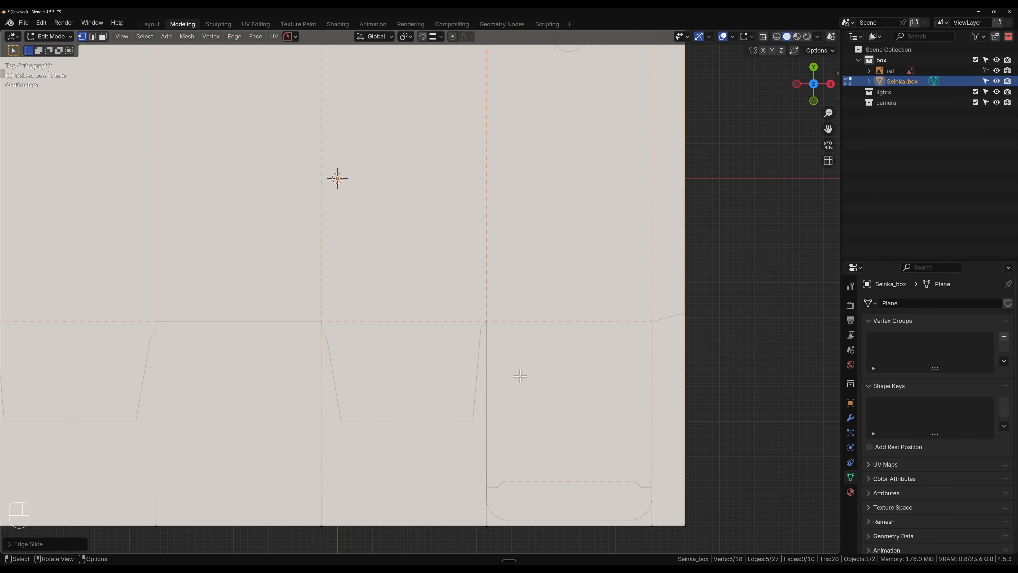
key("ctrl+r")
left_click(685, 271)
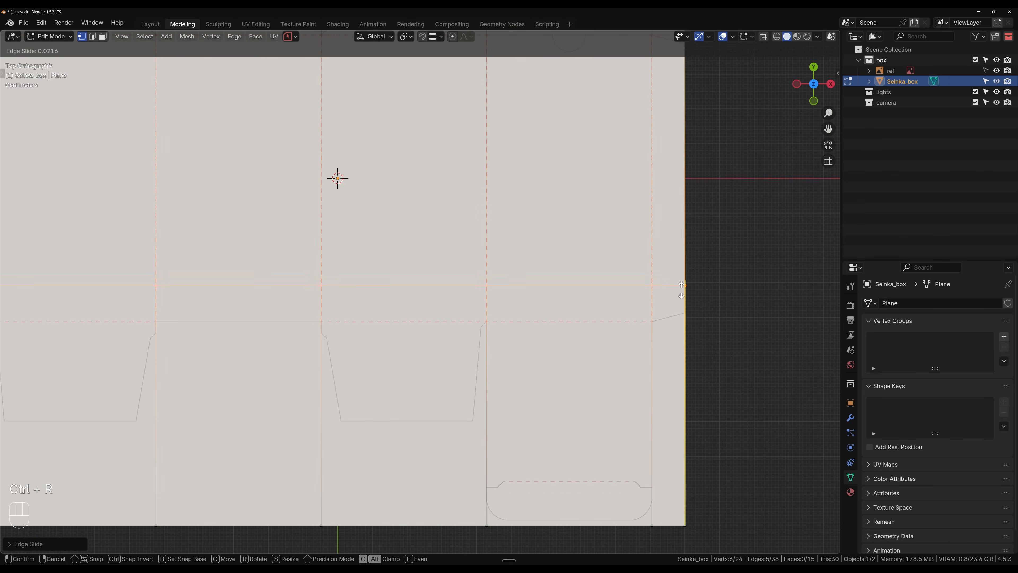
left_click(689, 323)
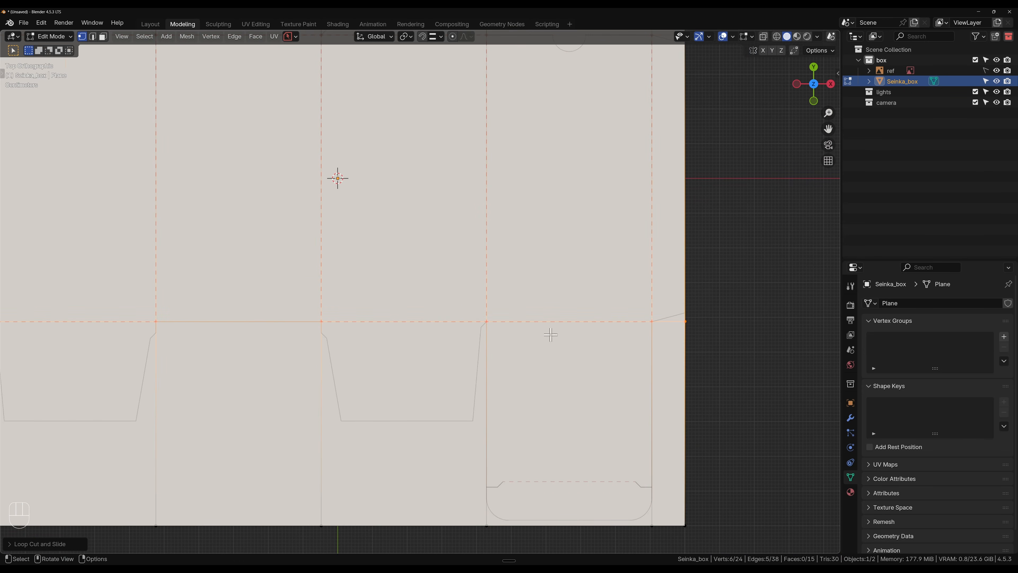
- Fine-tune the lower horizontal cut with an edge slide so it sits exactly on the dashed fold line
scroll(547, 335, "up", 9)
key("g")
key("g")
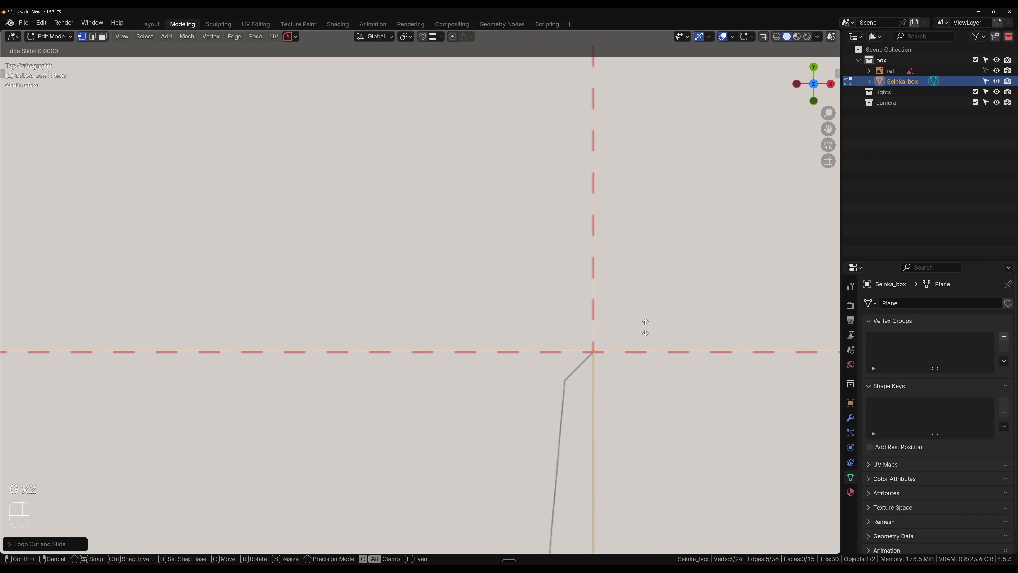
left_click(645, 339)
- Add a horizontal loop cut below the lower fold line and slide it near the outer edge of the bottom tuck flap
scroll(638, 345, "down", 7)
middle_click_drag(511, 363, 421, 164, "shift")
key("ctrl+r")
left_click(636, 341)
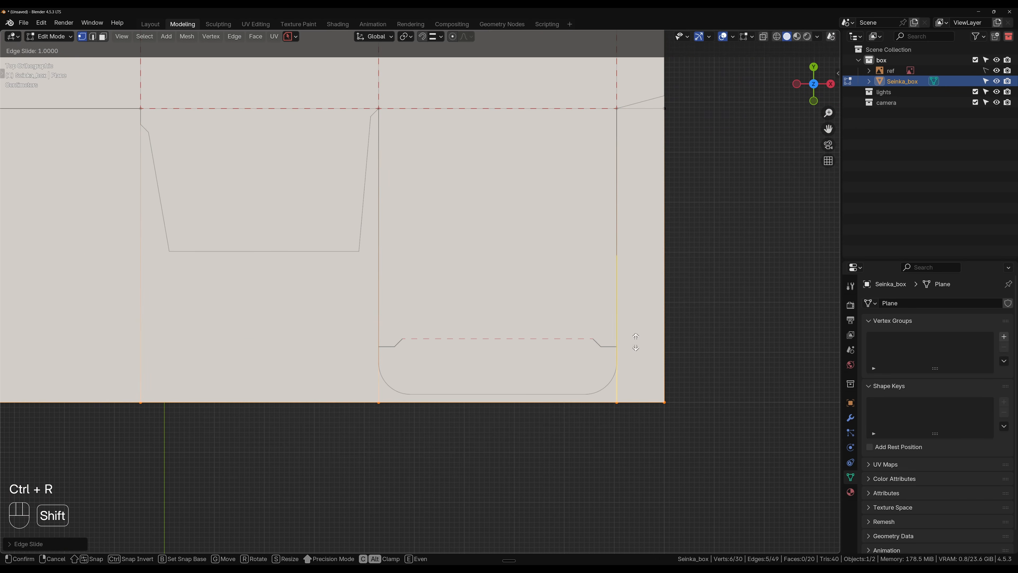
left_click(603, 251)
- Edge-slide the lowest horizontal cut precisely onto the straight outer line of the bottom tuck flap
scroll(547, 352, "up", 4)
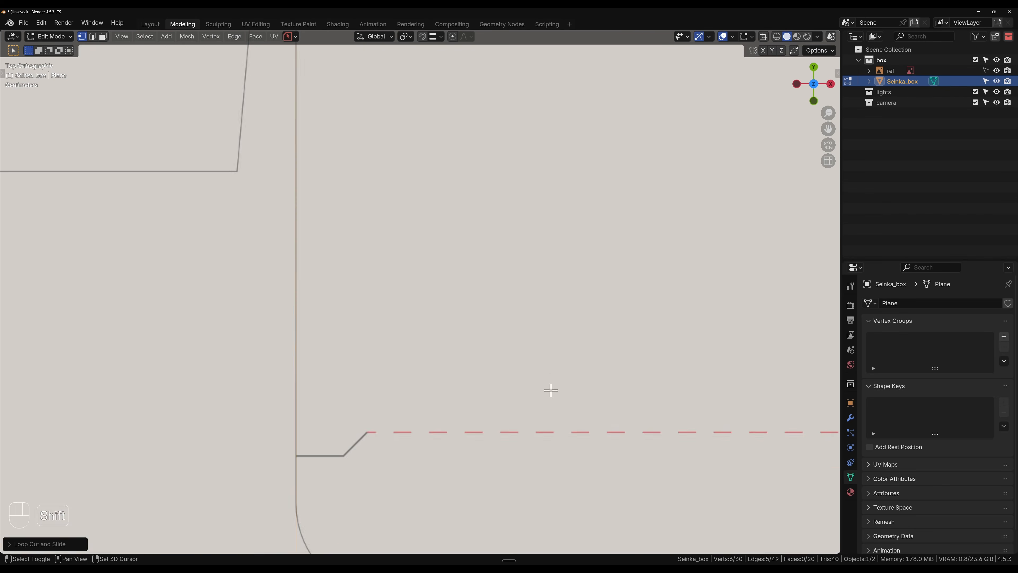
middle_click_drag(547, 392, 416, 175, "shift")
scroll(389, 227, "up", 5)
key("g")
key("g")
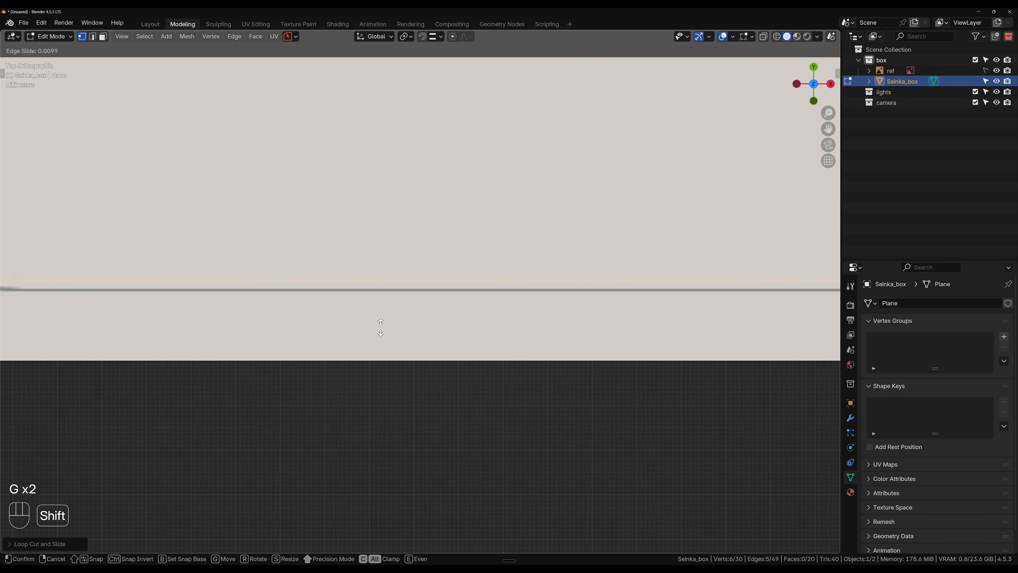
left_click(366, 360)
key("g")
key("g")
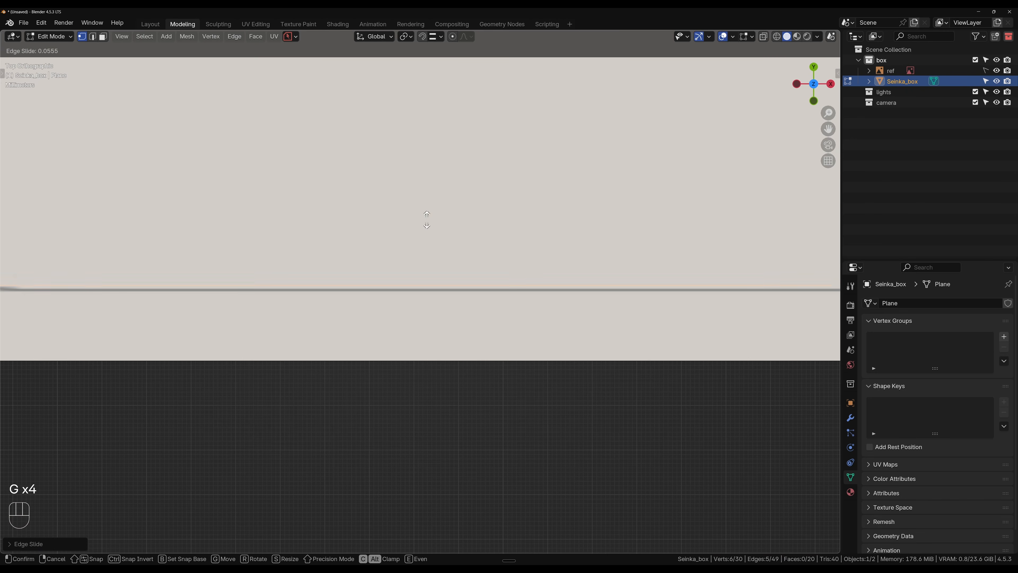
left_click(418, 283)
- Add another horizontal loop cut through the bottom panels and slide it onto the dashed fold line of the tuck flap
scroll(415, 230, "down", 5)
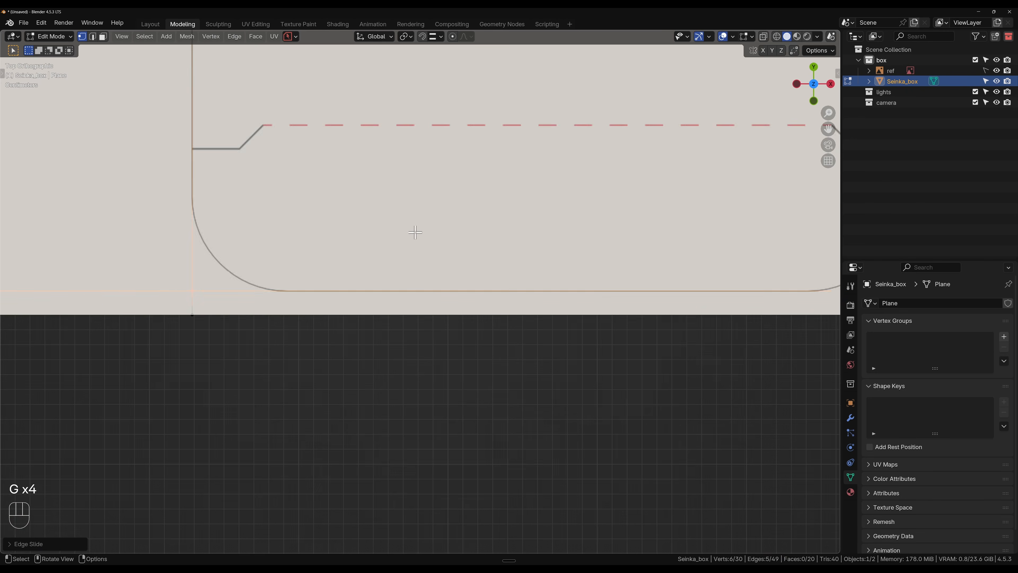
middle_click_drag(415, 230, 425, 307, "shift")
scroll(477, 245, "down", 3)
key("ctrl+r")
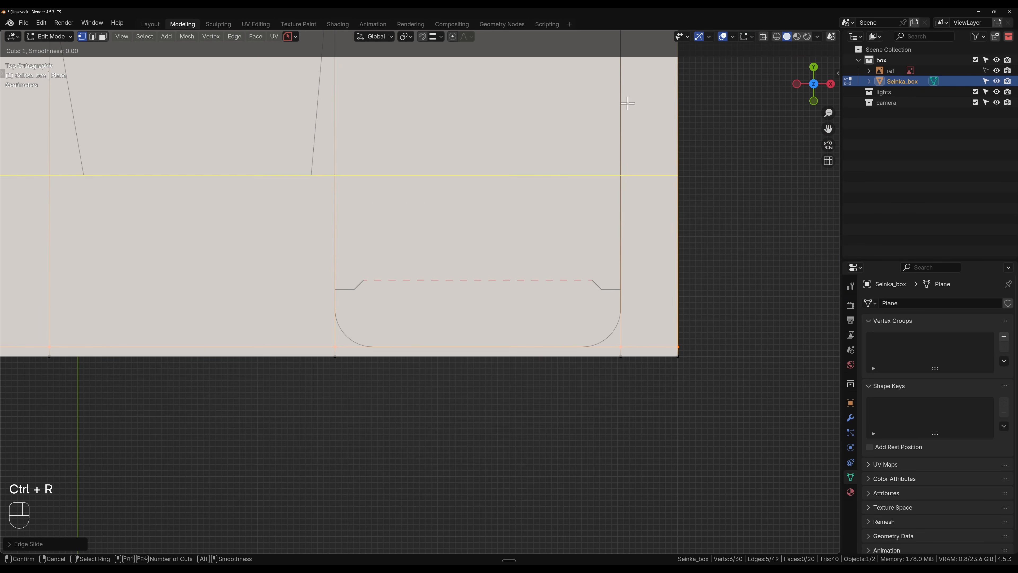
left_click(621, 132)
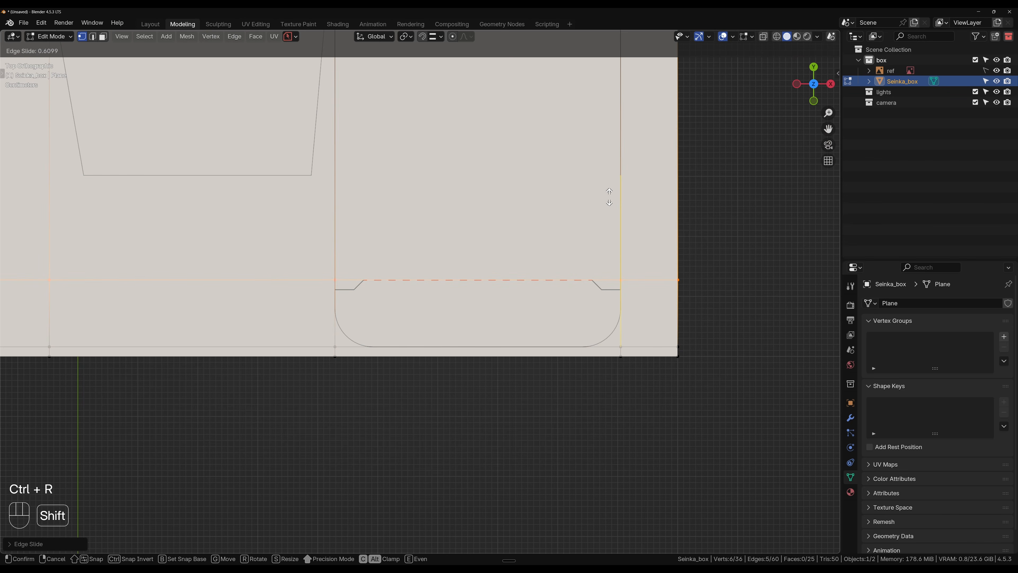
left_click(609, 200)
scroll(516, 319, "up", 8)
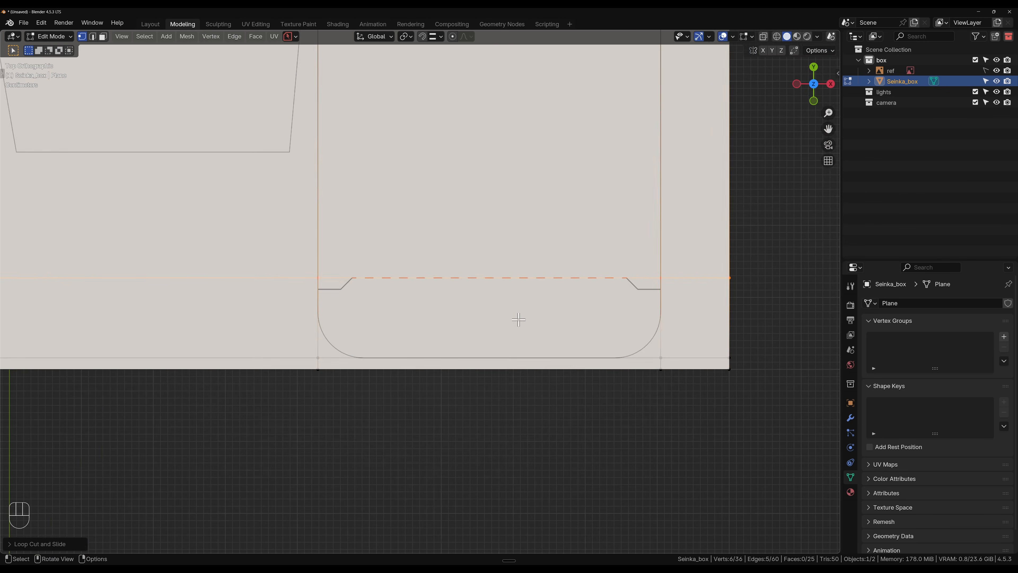
- Add a horizontal loop cut through the lower panels and slide it onto the bottom edge line of the lower dust flap
scroll(237, 250, "down", 7)
middle_click_drag(318, 153, 455, 354, "shift")
middle_click_drag(413, 320, 348, 213, "shift")
key("ctrl+r")
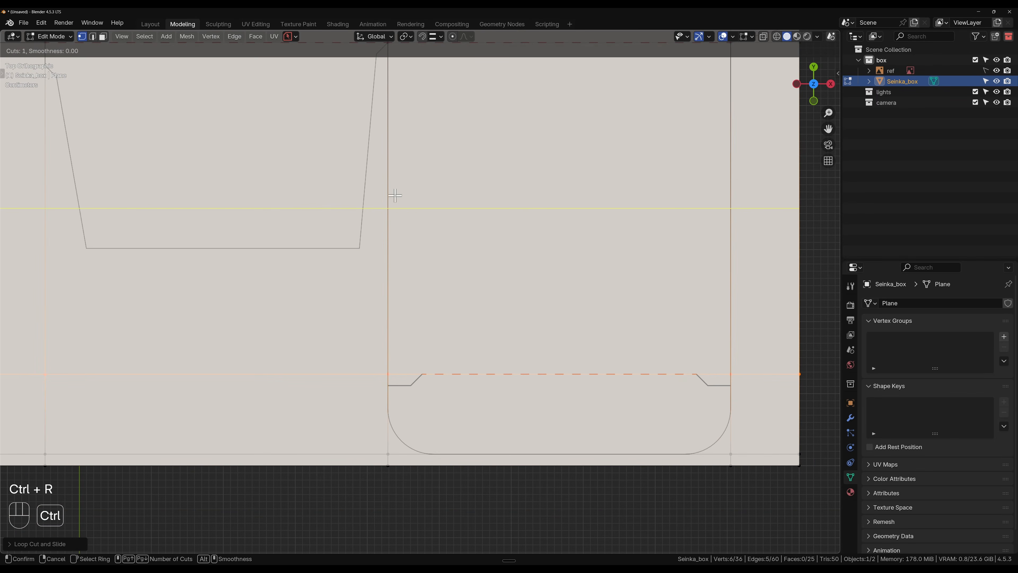
left_click(369, 215)
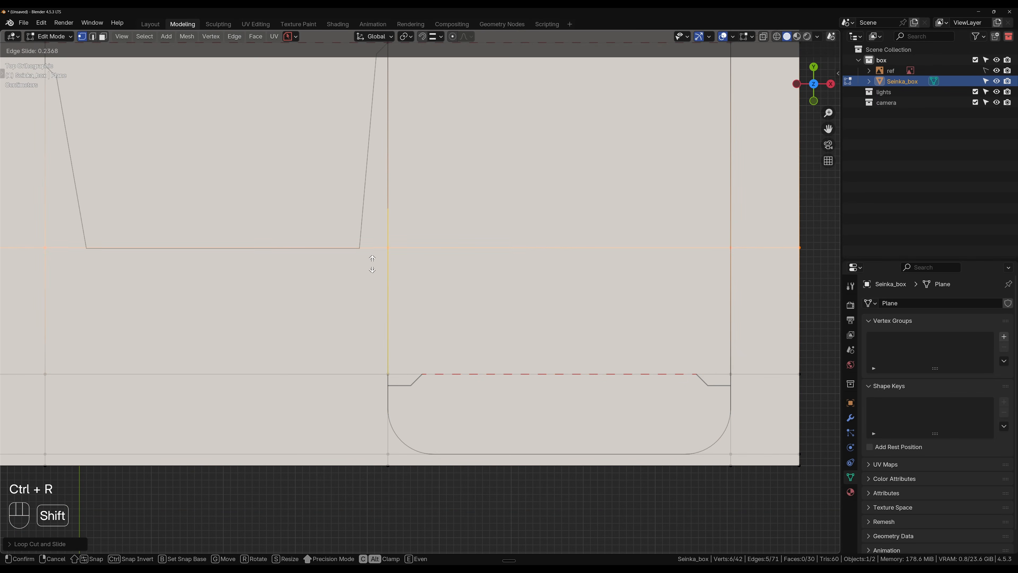
left_click(372, 272, "shift")
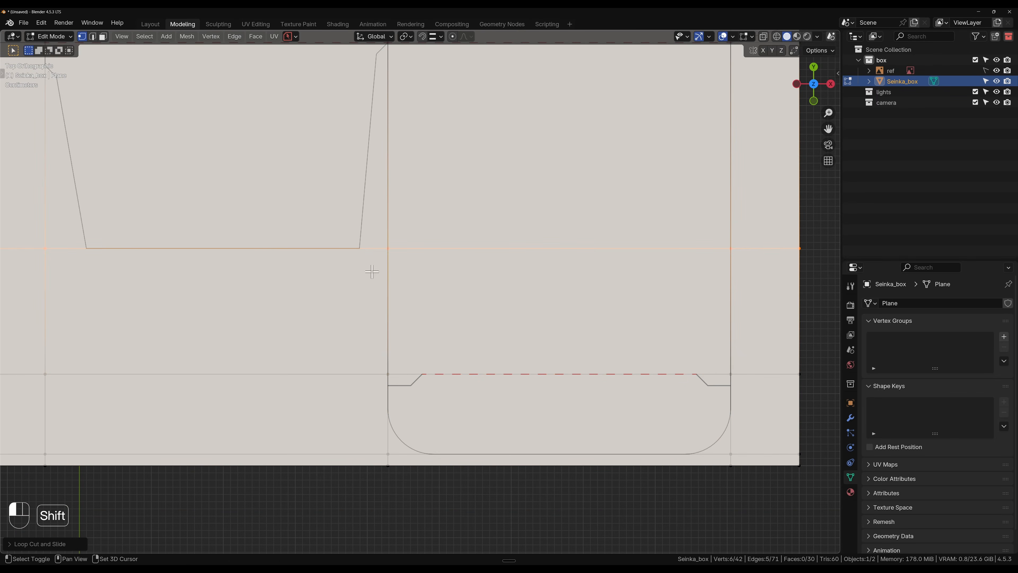
middle_click_drag(178, 228, 472, 236, "shift")
scroll(421, 252, "up", 7)
middle_click_drag(382, 189, 416, 309, "shift")
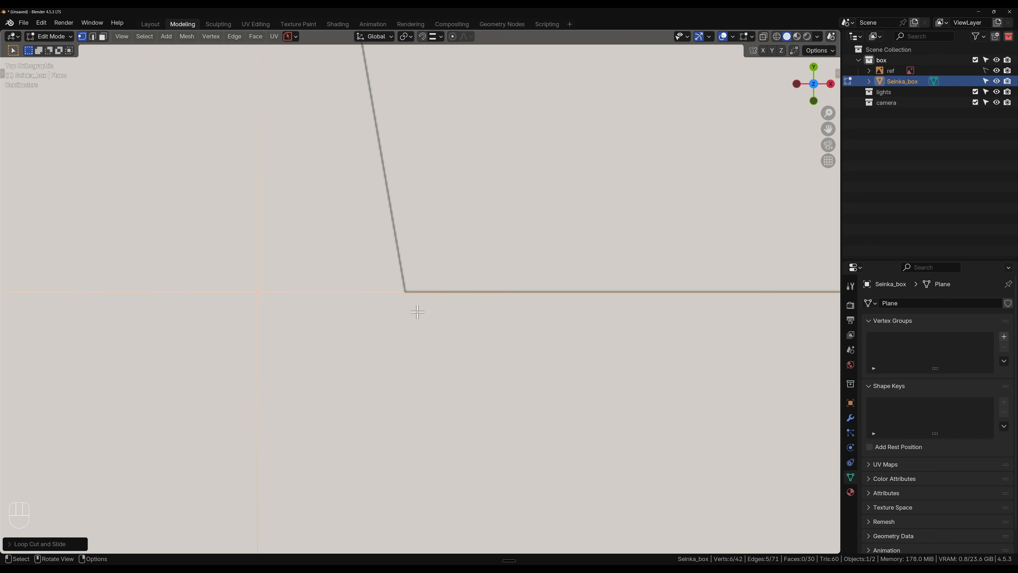
- Add a horizontal loop cut through the upper panels and slide it onto the top edge line of the upper dust flaps
scroll(425, 252, "down", 6)
scroll(425, 252, "down", 5)
middle_click_drag(429, 219, 516, 435, "shift")
scroll(479, 327, "up", 8)
key("ctrl+r")
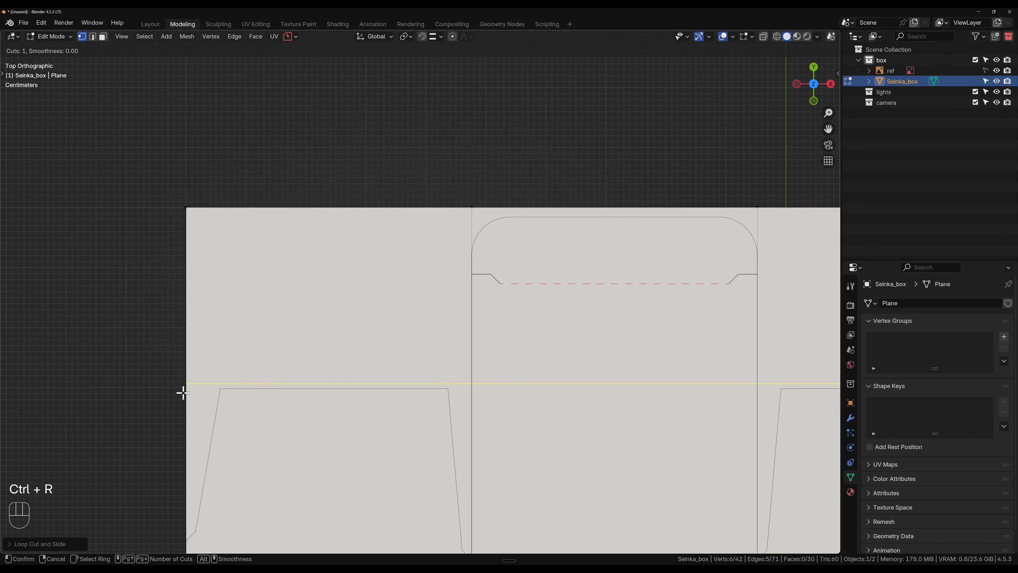
left_click(183, 391)
left_click(174, 436)
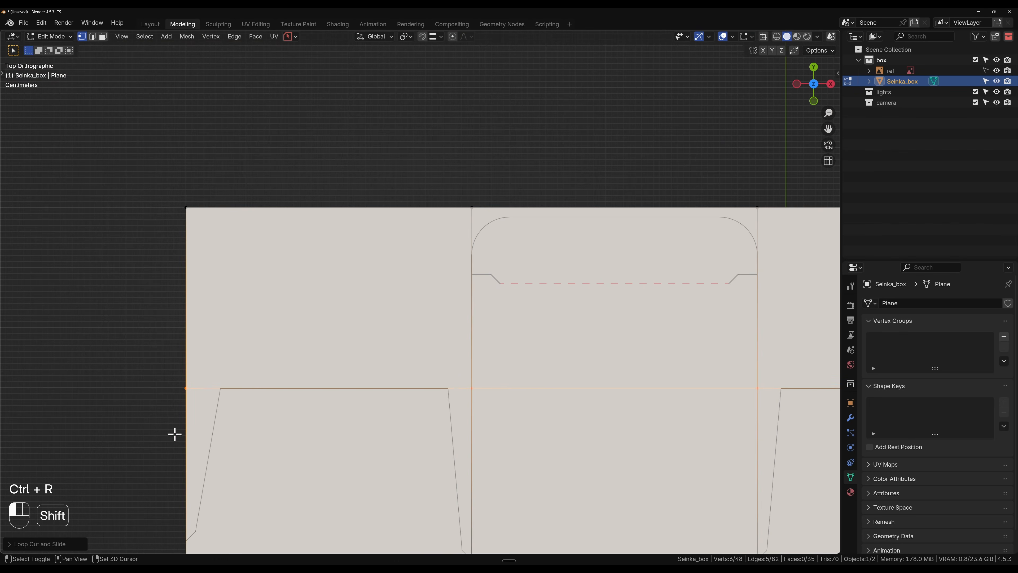
- Fine-tune the upper dust flap cut with an edge slide so it matches the flaps' straight top line
scroll(257, 411, "up", 5)
middle_click_drag(257, 411, 400, 263, "shift")
scroll(387, 337, "up", 2)
key("g")
key("g")
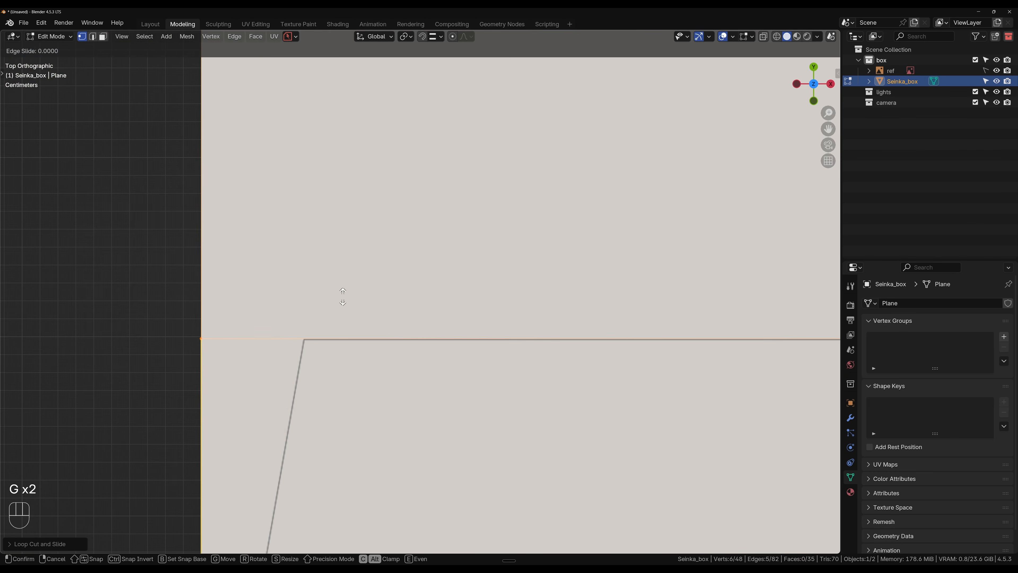
left_click(345, 298)
- Add a horizontal loop cut above the upper dust flaps and slide it onto the dashed fold line of the top tuck flap
scroll(345, 319, "down", 3)
middle_click_drag(583, 264, 309, 299, "shift")
scroll(397, 225, "up", 5)
scroll(397, 230, "down", 2)
key("ctrl+r")
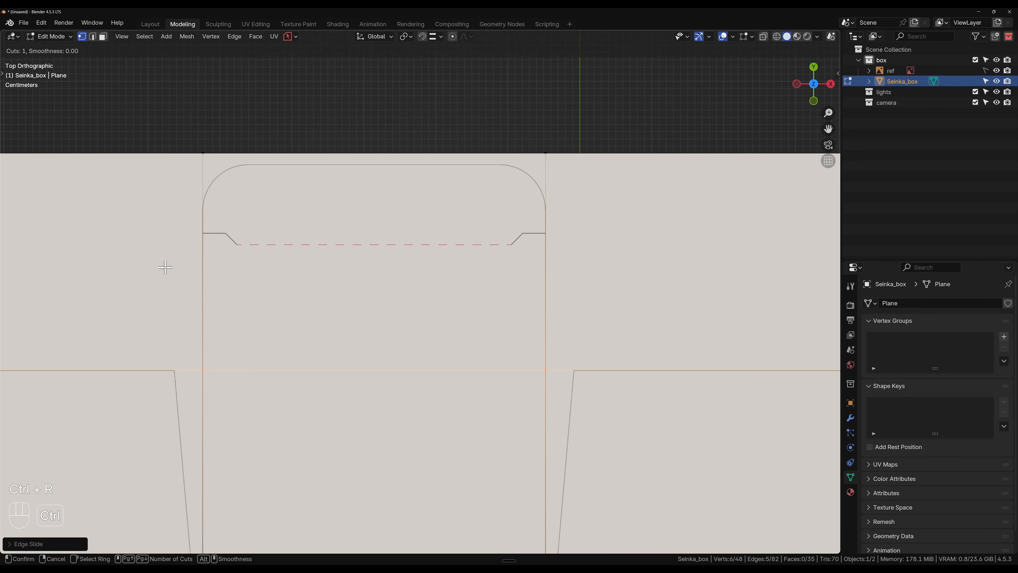
left_click(210, 264)
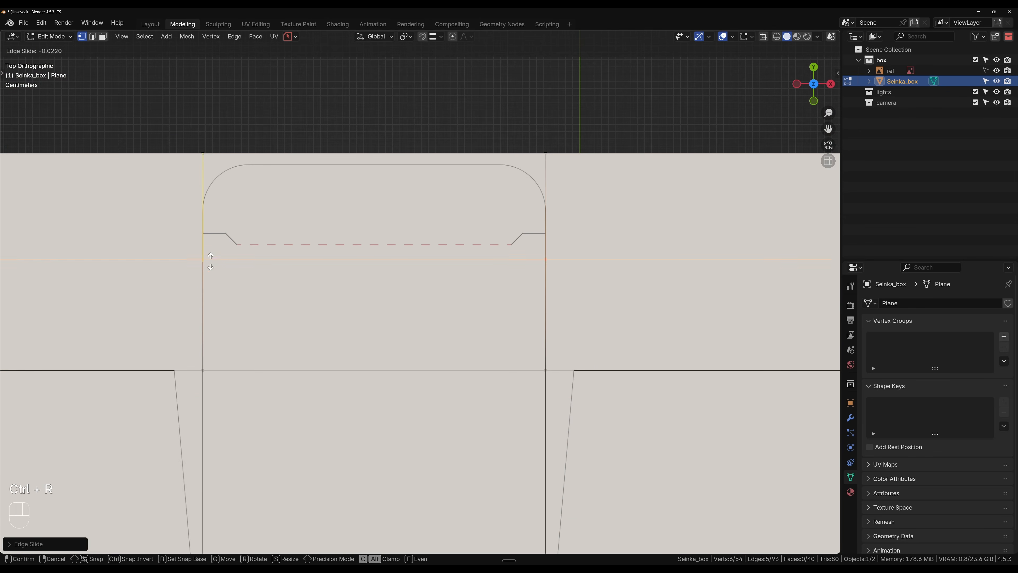
left_click(226, 221)
scroll(278, 271, "up", 6)
middle_click_drag(278, 271, 559, 461, "shift")
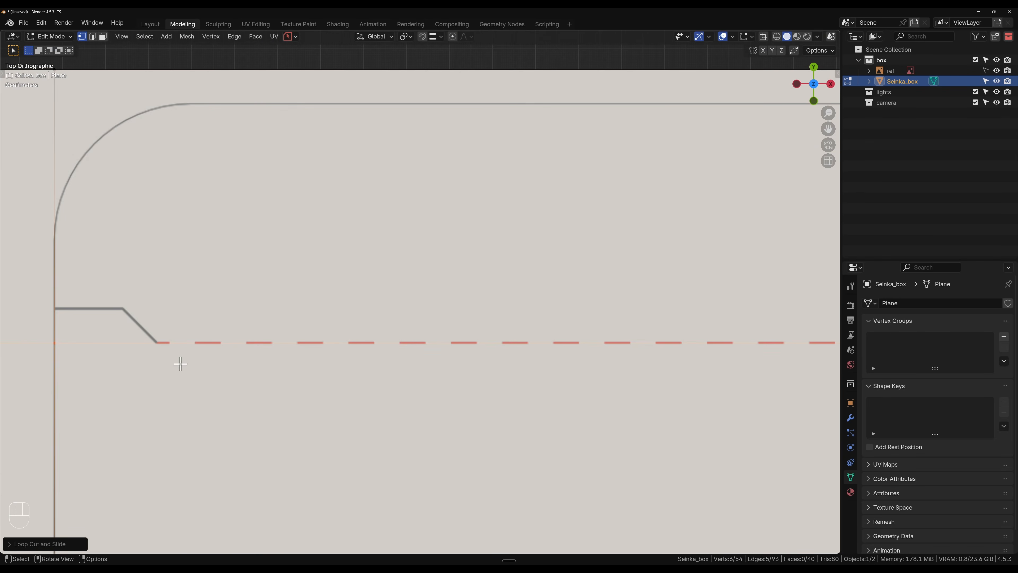
- Add a horizontal loop cut above that fold line and slide it onto the straight outer line of the top tuck flap
scroll(218, 331, "down", 6)
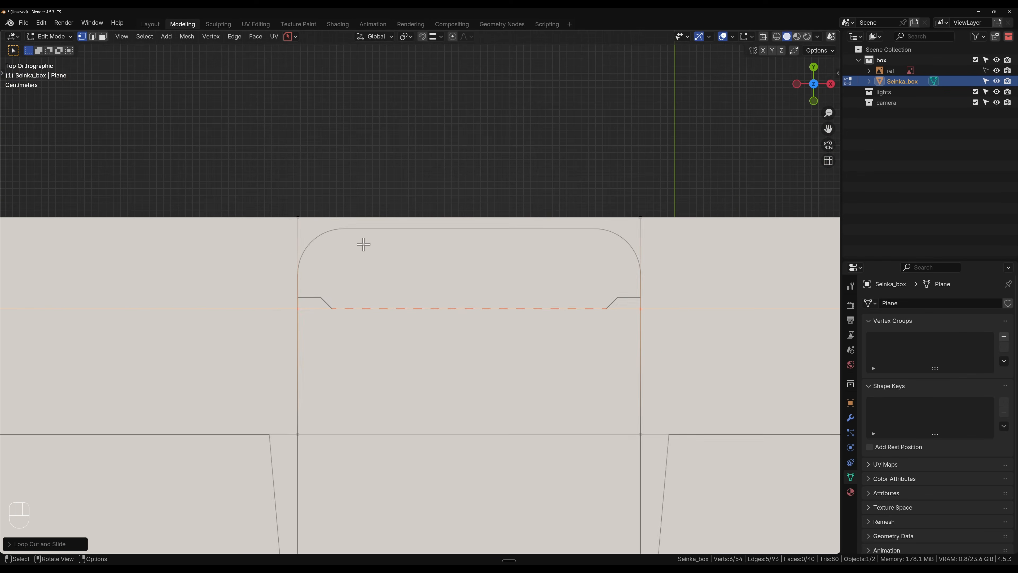
scroll(352, 248, "up", 2)
key("ctrl+r")
left_click(232, 244)
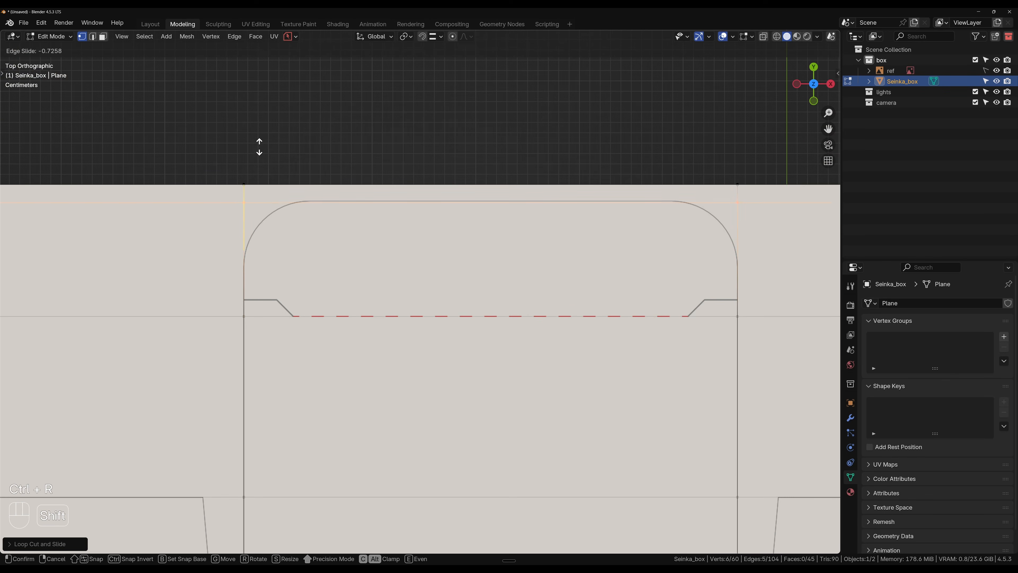
left_click(264, 128)
scroll(294, 329, "down", 6)
middle_click_drag(293, 329, 358, 320, "shift")
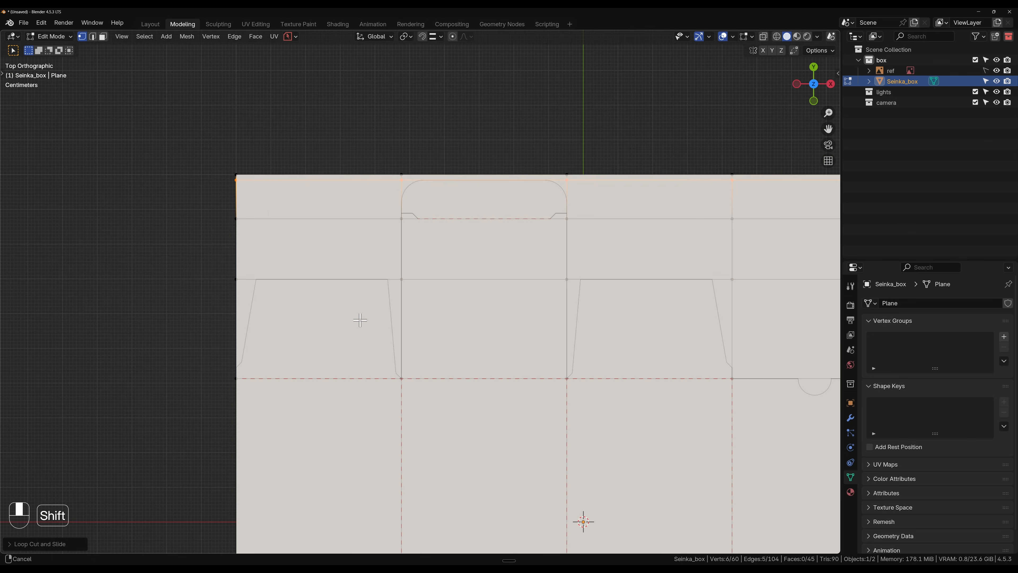
scroll(384, 396, "down", 1)
- Show the tool shelf and start a Knife cut at the plane's left border, tracing the short diagonal of the first upper dust flap
key("t")
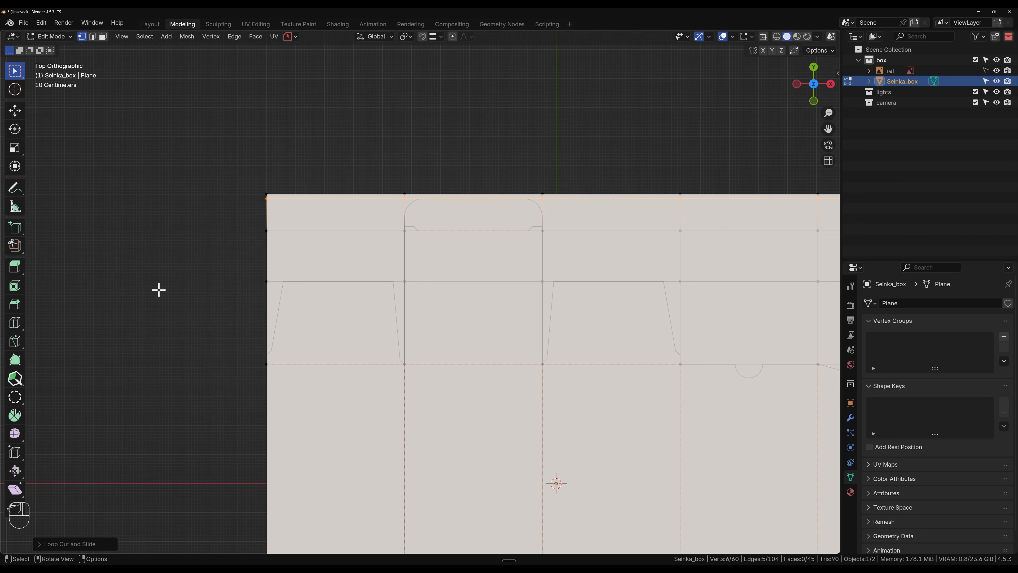
key("k")
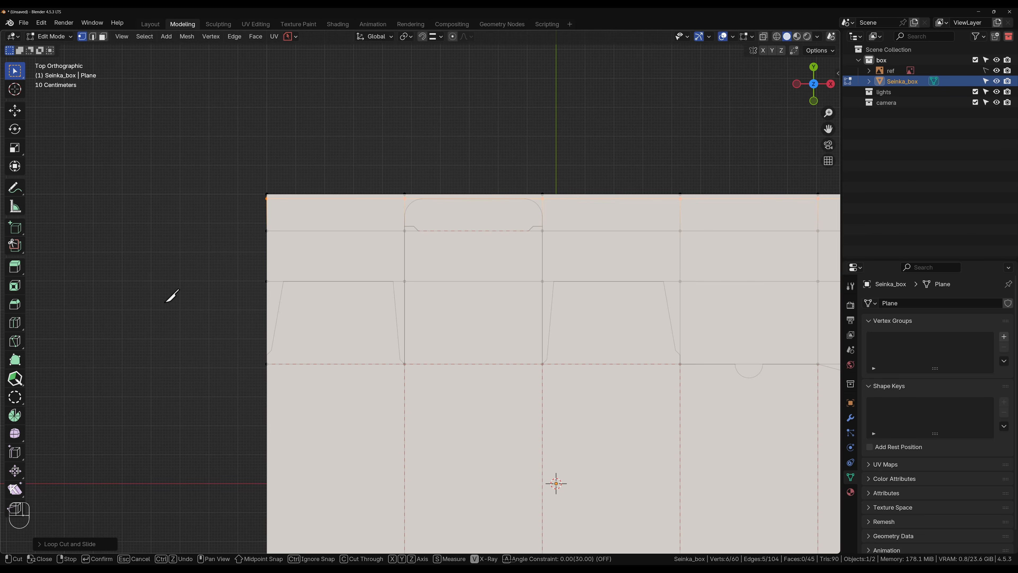
scroll(268, 375, "up", 6)
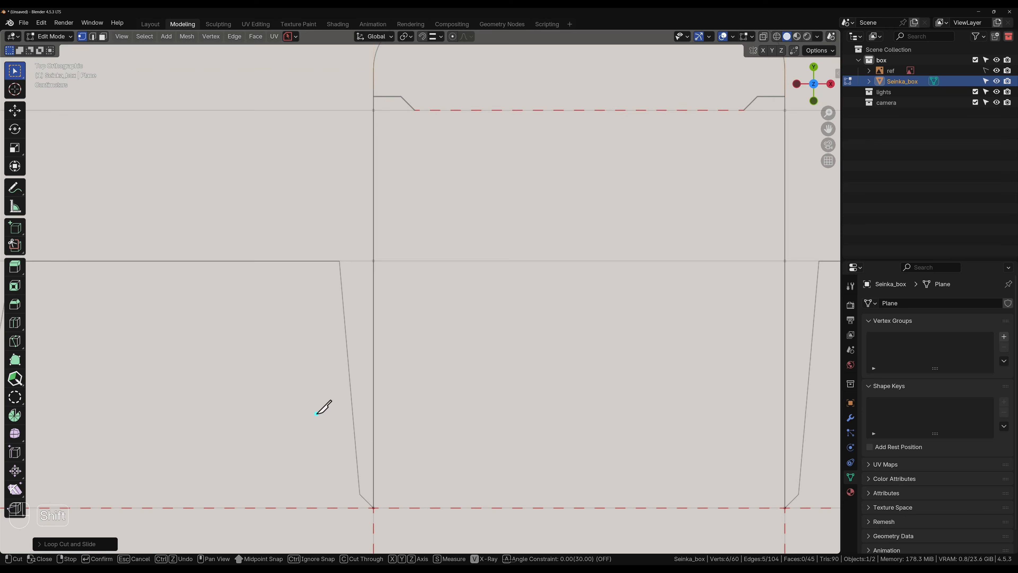
middle_click_drag(419, 282, 534, 232, "shift")
scroll(176, 280, "up", 5)
middle_click_drag(174, 279, 565, 292, "shift")
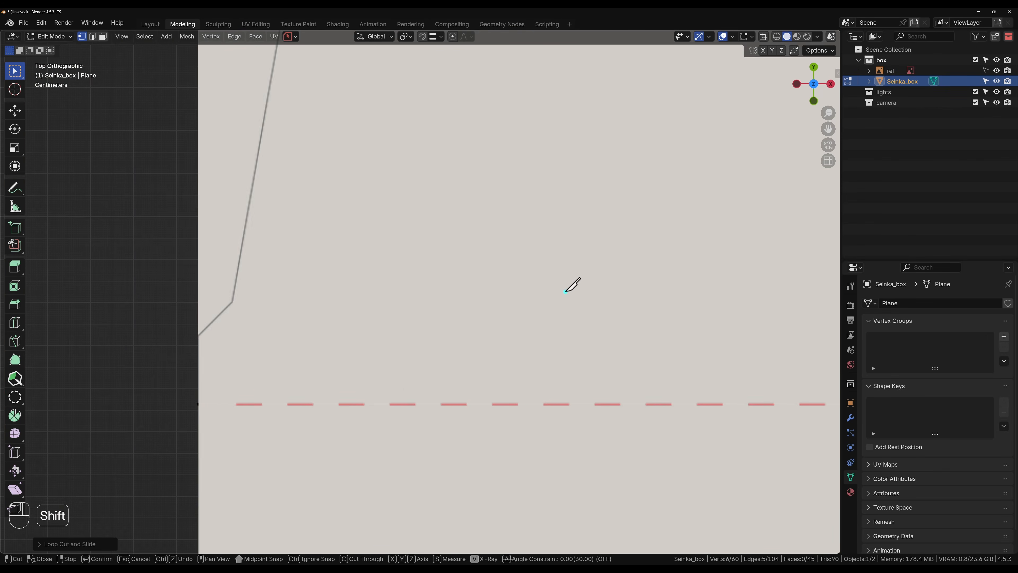
middle_click_drag(305, 318, 522, 343, "shift")
scroll(410, 356, "up", 4)
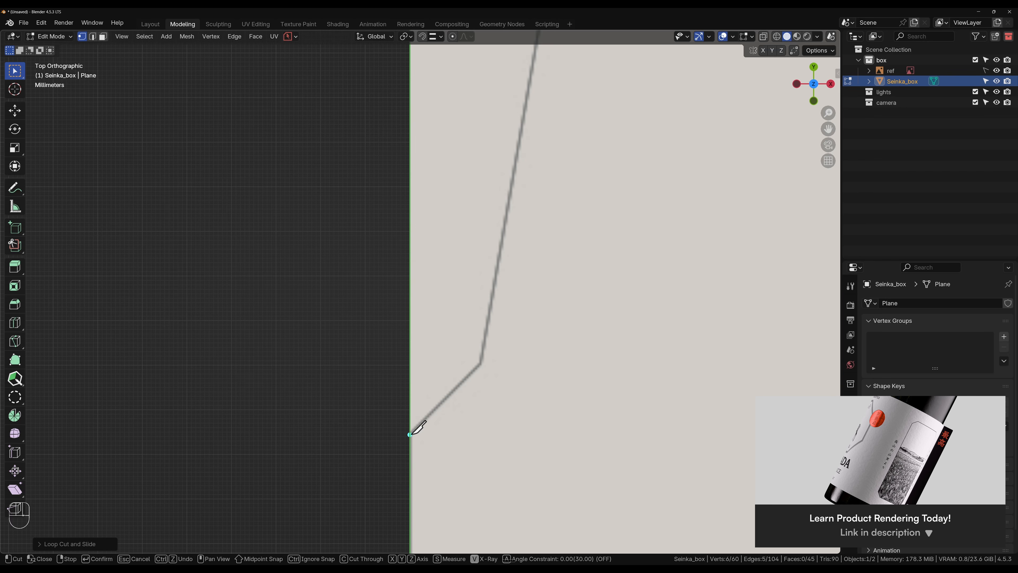
left_click(409, 434)
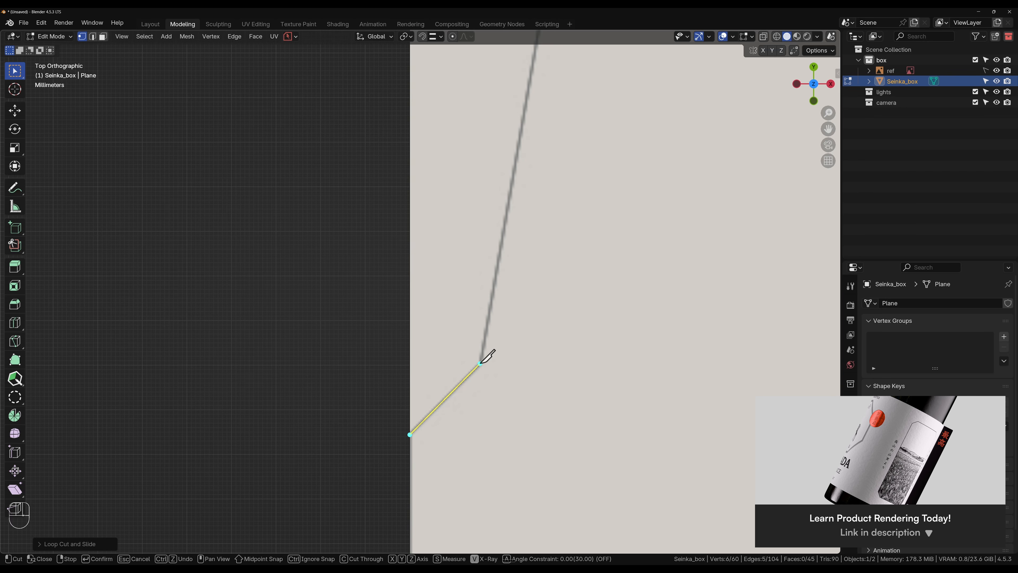
left_click(480, 363)
- Extend the knife cut up the left slanted side of the first upper dust flap to its top corner
scroll(492, 332, "down", 6)
middle_click_drag(480, 235, 427, 321, "shift")
scroll(462, 349, "up", 6)
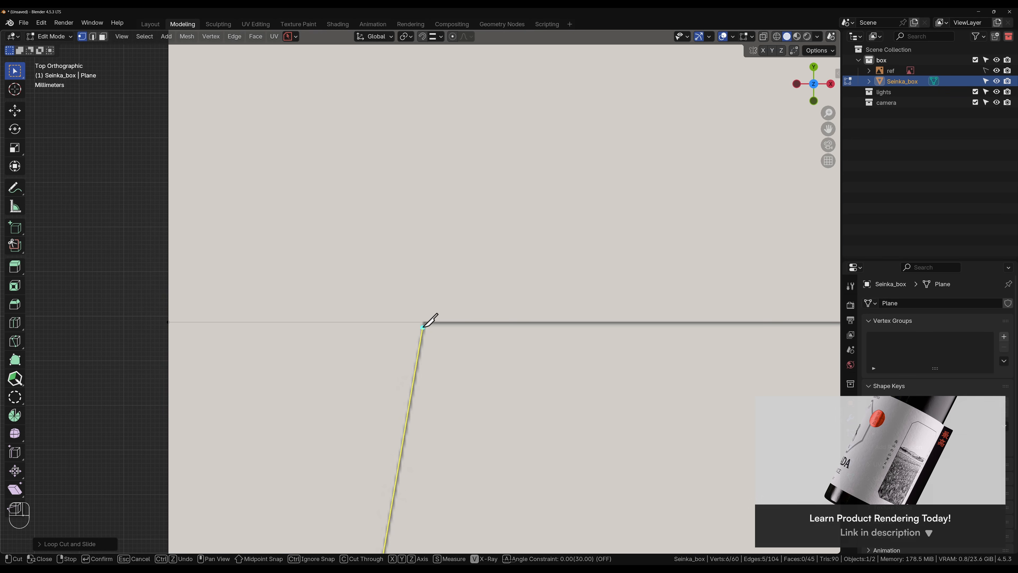
left_click(425, 323)
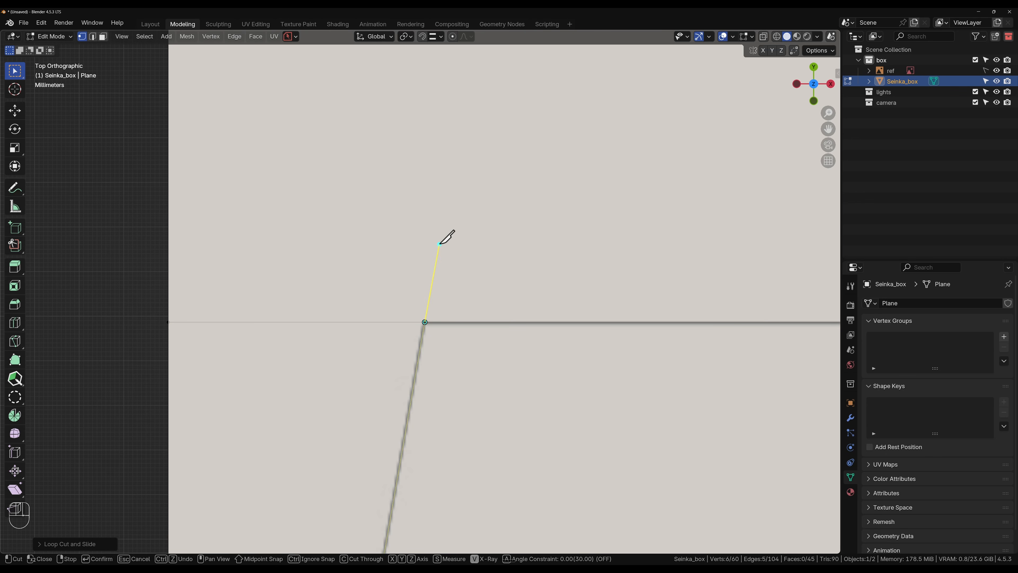
- Knife-cut the right side of the first upper dust flap from its top corner down the slant and diagonal to the fold-line vertex
scroll(461, 322, "down", 8)
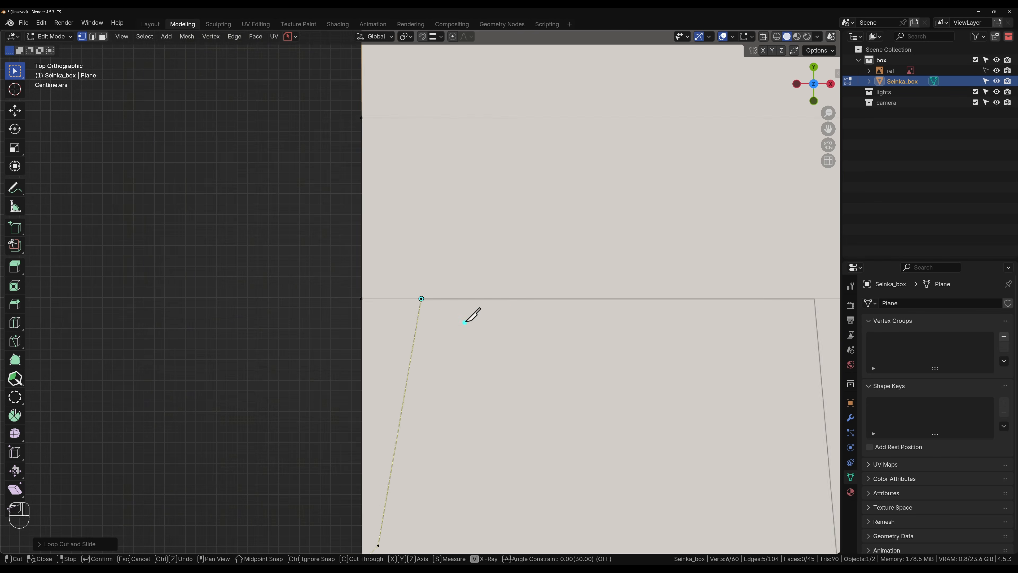
middle_click_drag(622, 387, 292, 297, "shift")
scroll(499, 193, "up", 3)
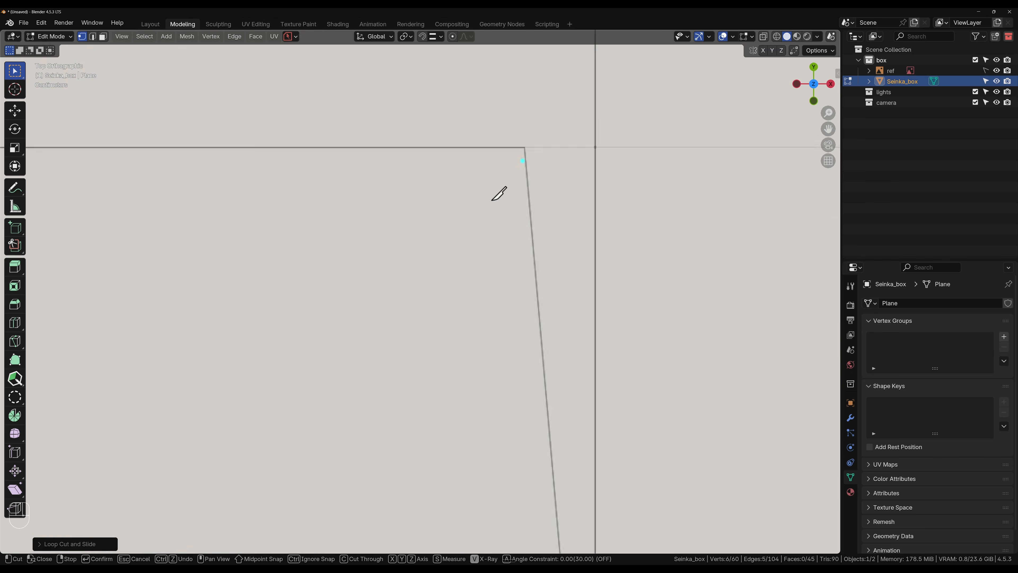
middle_click_drag(500, 194, 357, 339, "shift")
scroll(411, 230, "up", 8)
middle_click_drag(411, 229, 446, 338, "shift")
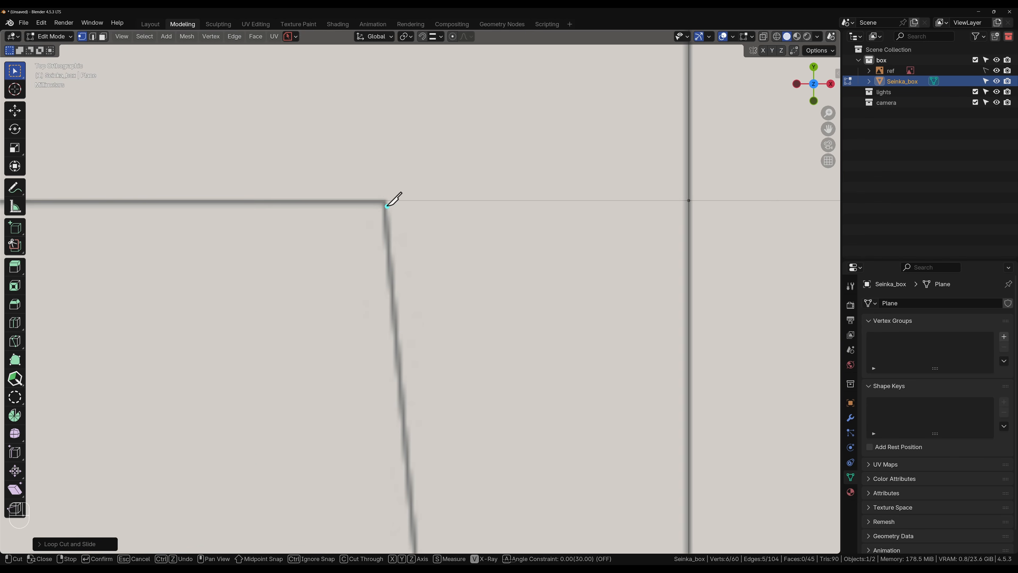
scroll(385, 200, "down", 7)
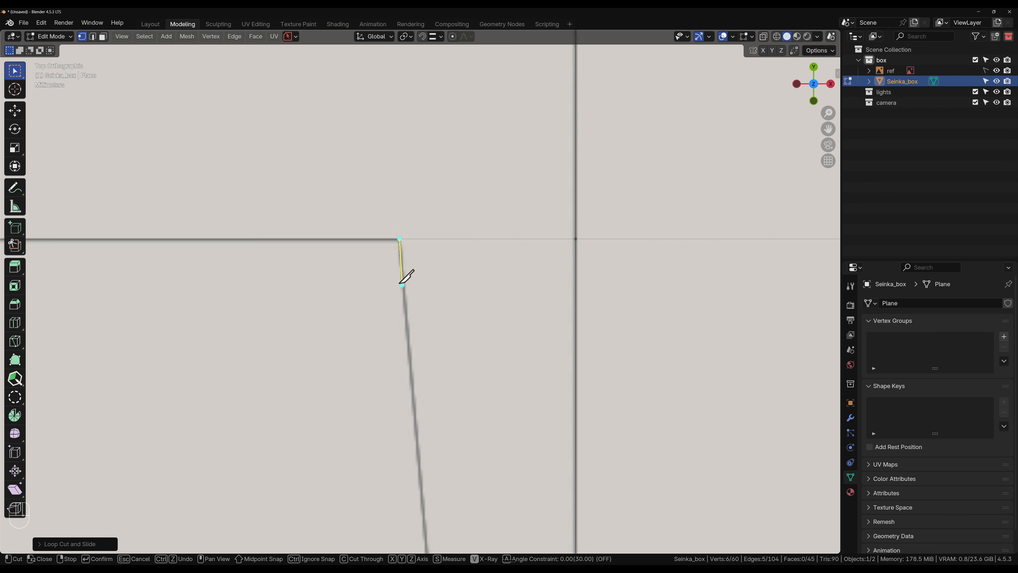
middle_click_drag(443, 341, 408, 169, "shift")
scroll(407, 163, "up", 5)
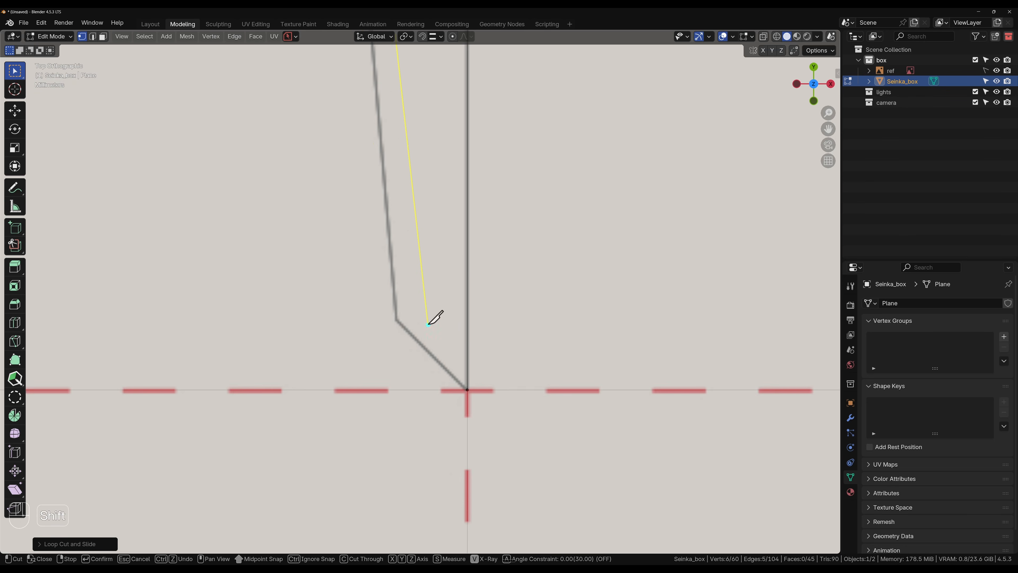
middle_click_drag(434, 315, 421, 222, "shift")
scroll(386, 228, "up", 5)
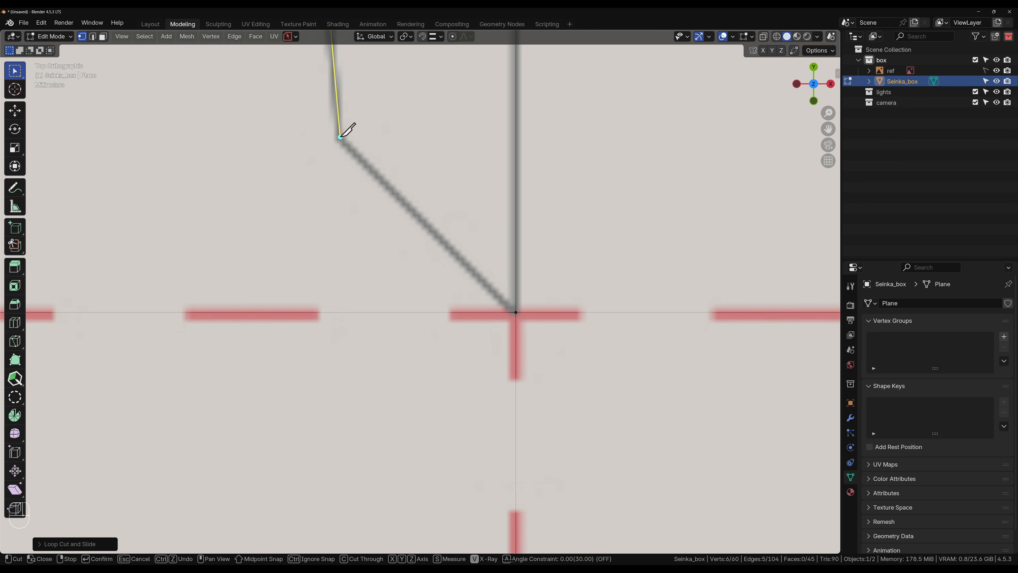
left_click(338, 138)
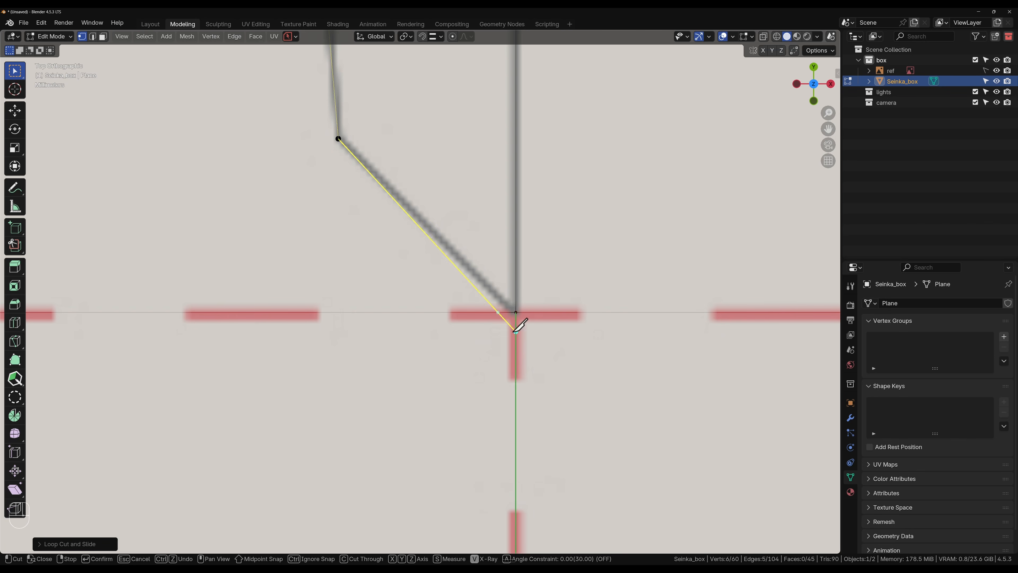
left_click(515, 312)
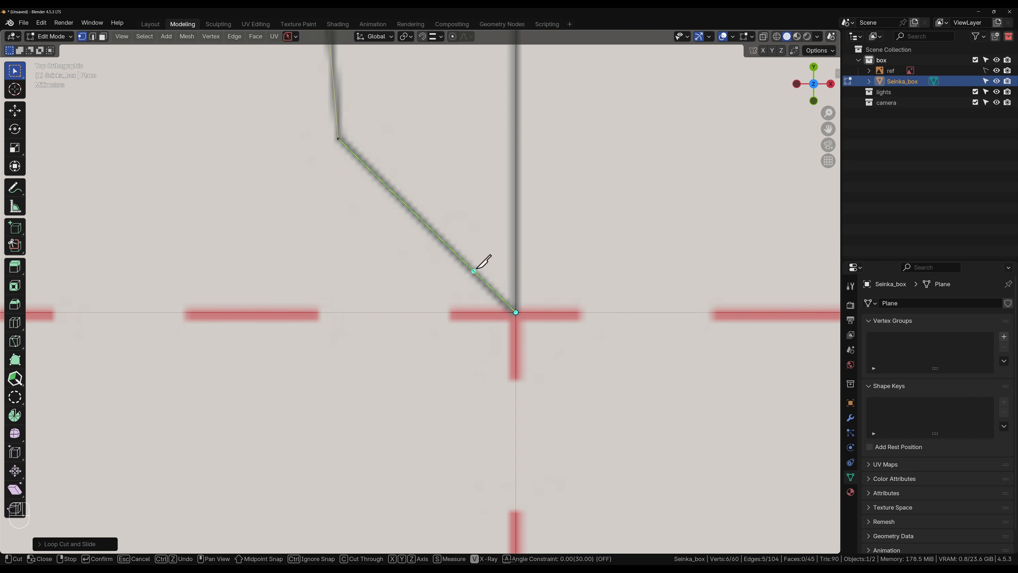
- Knife-cut the left side of the second upper dust flap from the fold-line vertex along the diagonal and slant to its top corner
scroll(476, 268, "down", 8)
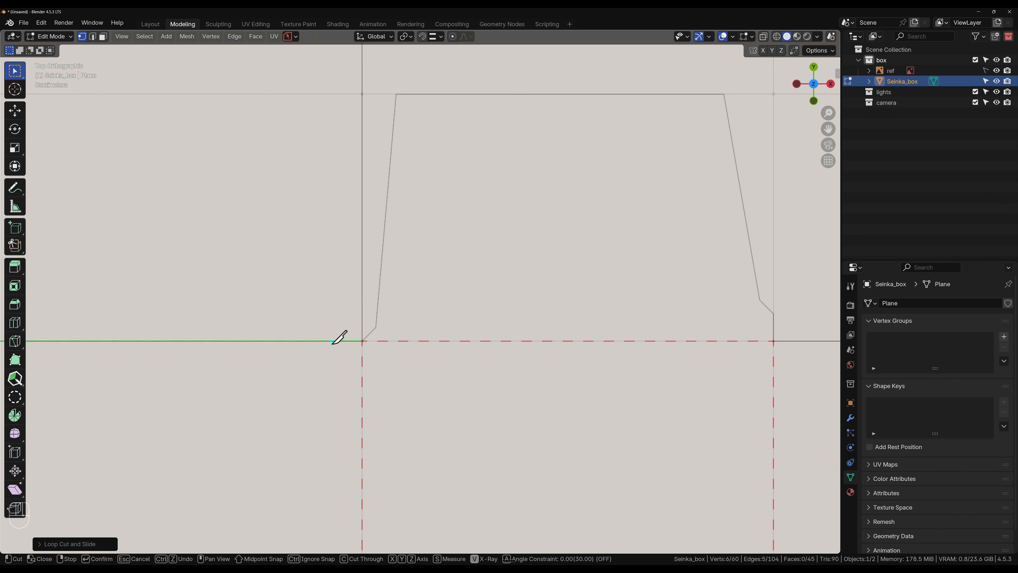
scroll(332, 343, "up", 10)
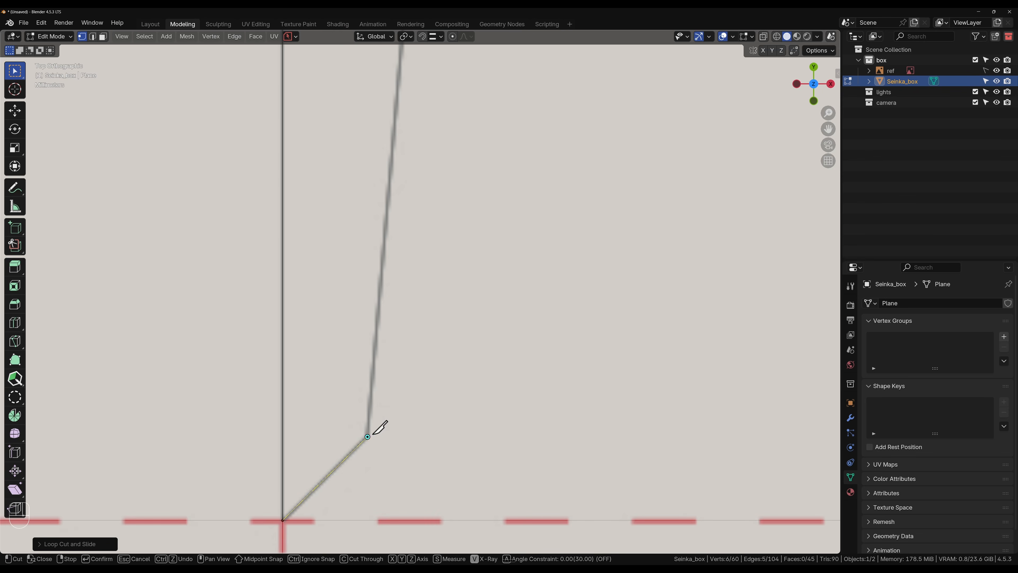
scroll(377, 434, "down", 7)
middle_click_drag(465, 243, 460, 416, "shift")
middle_click_drag(465, 163, 453, 341, "shift")
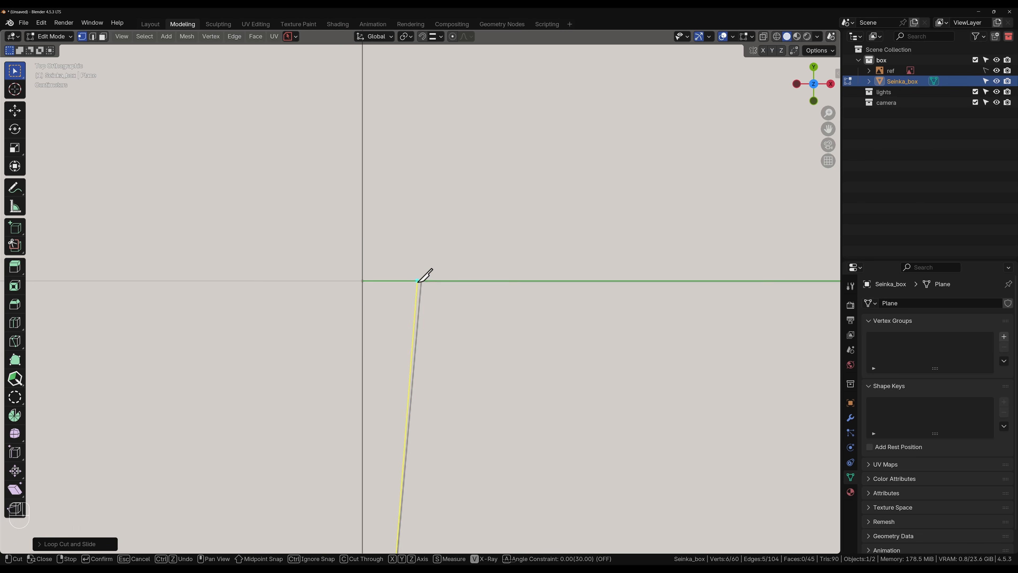
scroll(418, 282, "up", 7)
left_click(424, 254)
scroll(489, 299, "down", 6)
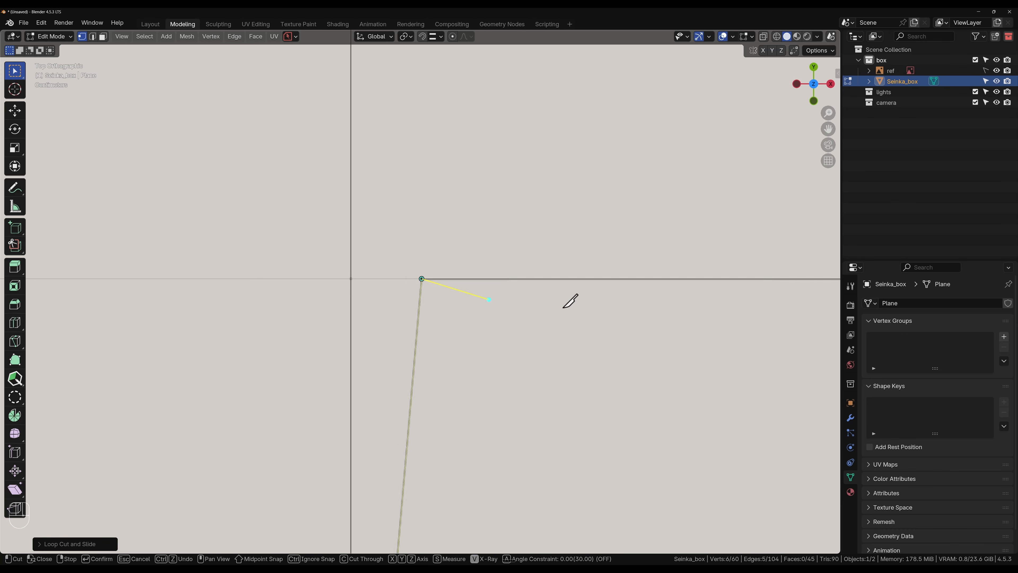
- Knife-cut the right side of the second upper dust flap from its top corner down the slant and diagonal to the vertical fold line
scroll(563, 307, "down", 4)
middle_click_drag(598, 348, 337, 346, "shift")
scroll(441, 301, "up", 10)
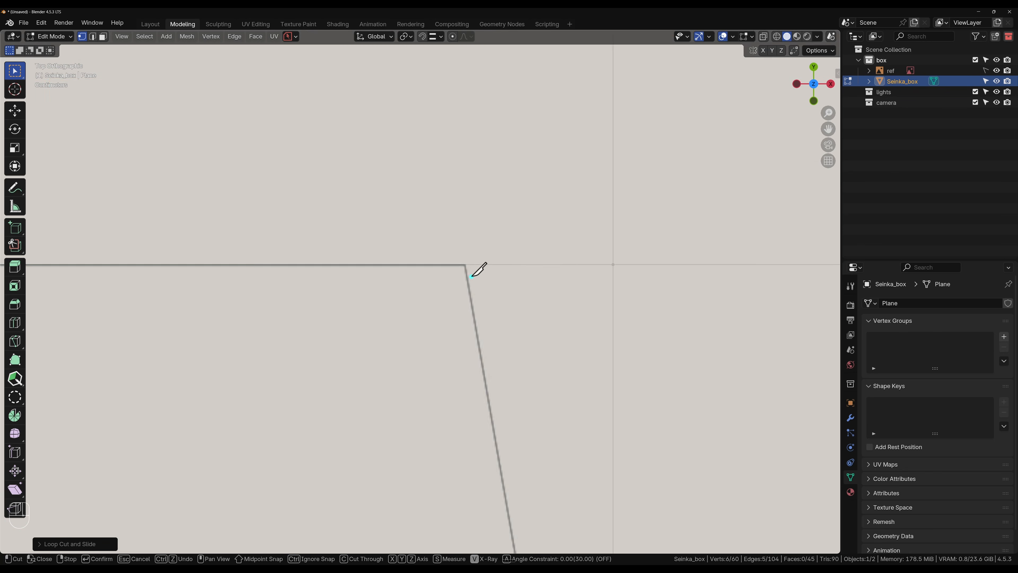
scroll(505, 281, "down", 6)
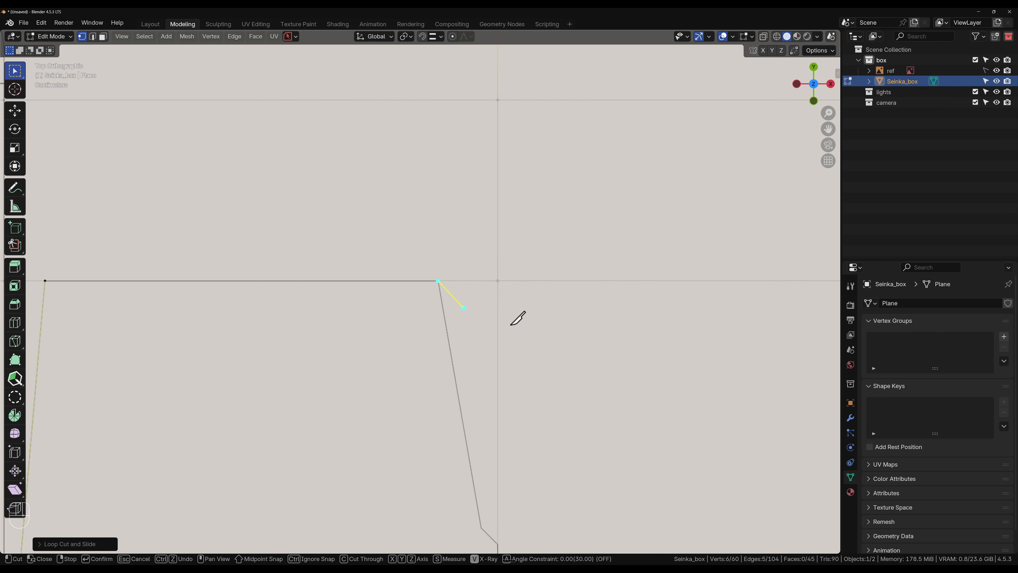
middle_click_drag(482, 364, 414, 155, "shift")
scroll(416, 225, "up", 5)
middle_click_drag(420, 297, 400, 209, "shift")
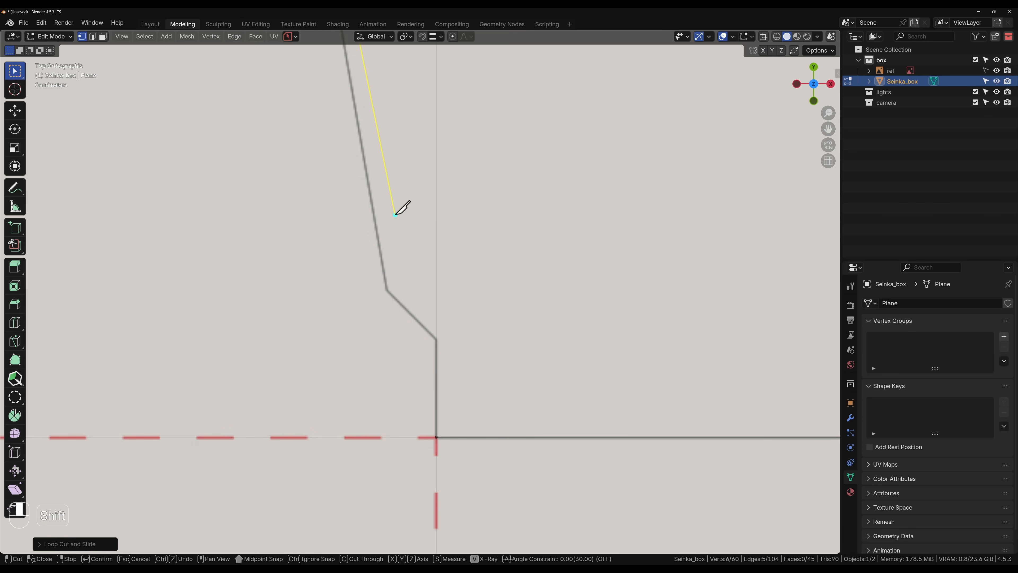
scroll(400, 305, "up", 4)
left_click(335, 287)
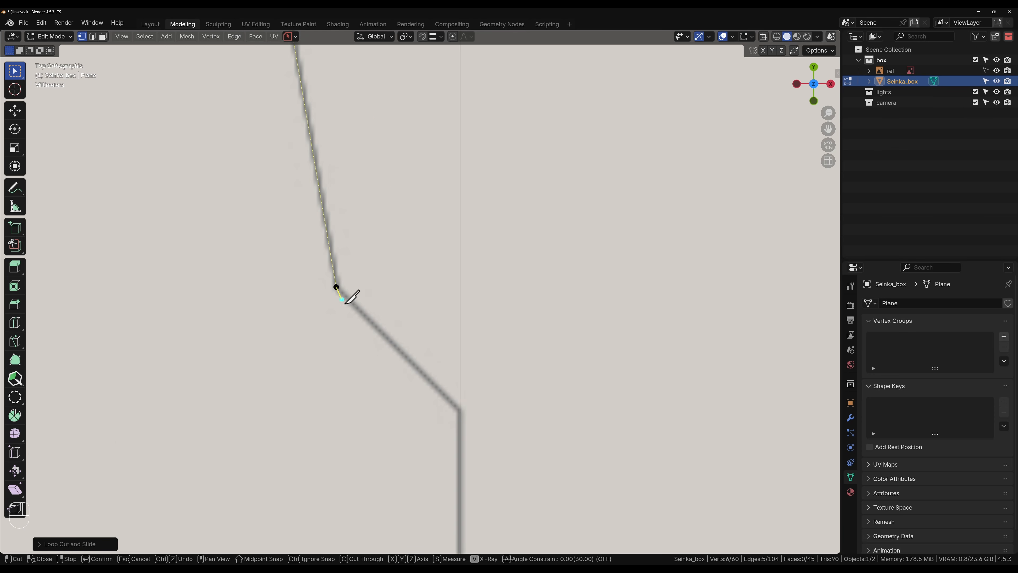
left_click(460, 411)
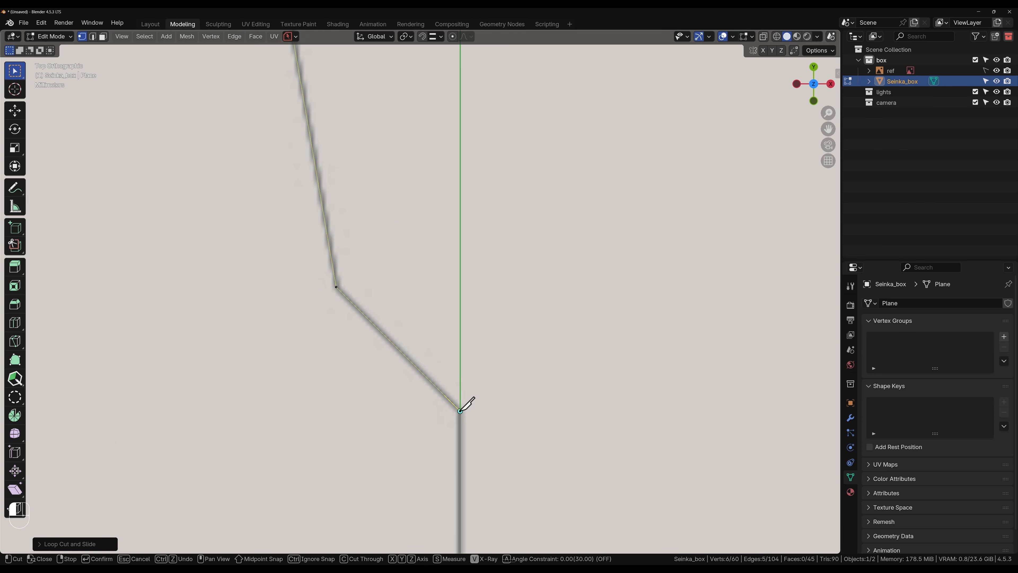
- Check the traced outlines of both upper dust flaps and confirm the knife cut
scroll(431, 345, "down", 14)
scroll(415, 344, "down", 3)
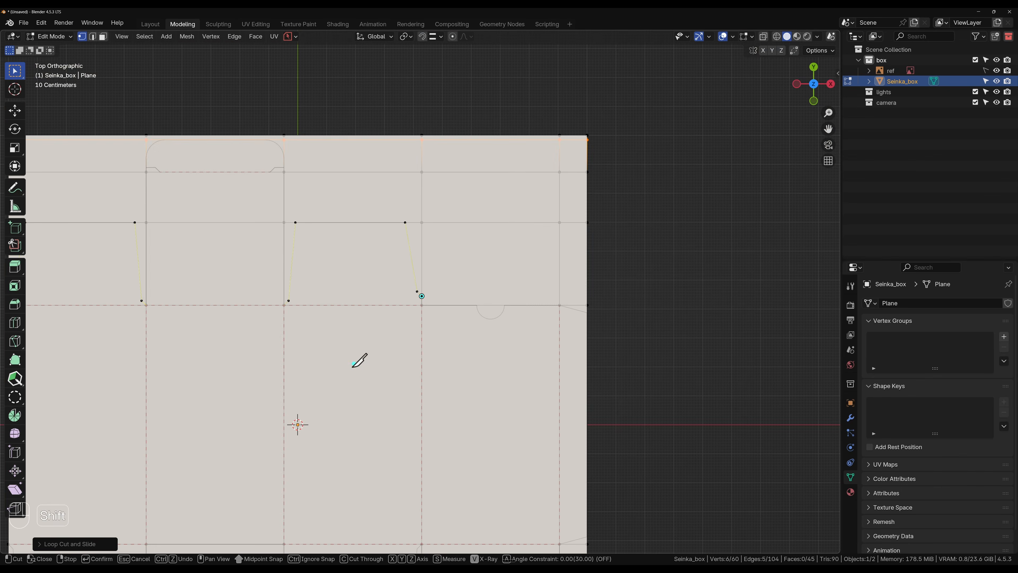
middle_click_drag(357, 359, 637, 323, "shift")
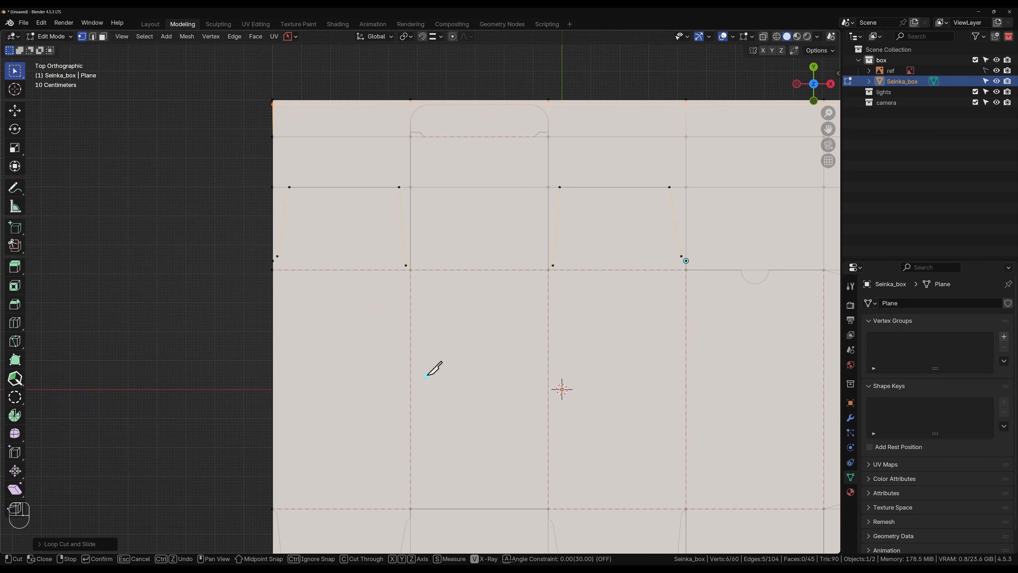
middle_click_drag(469, 423, 437, 320, "shift")
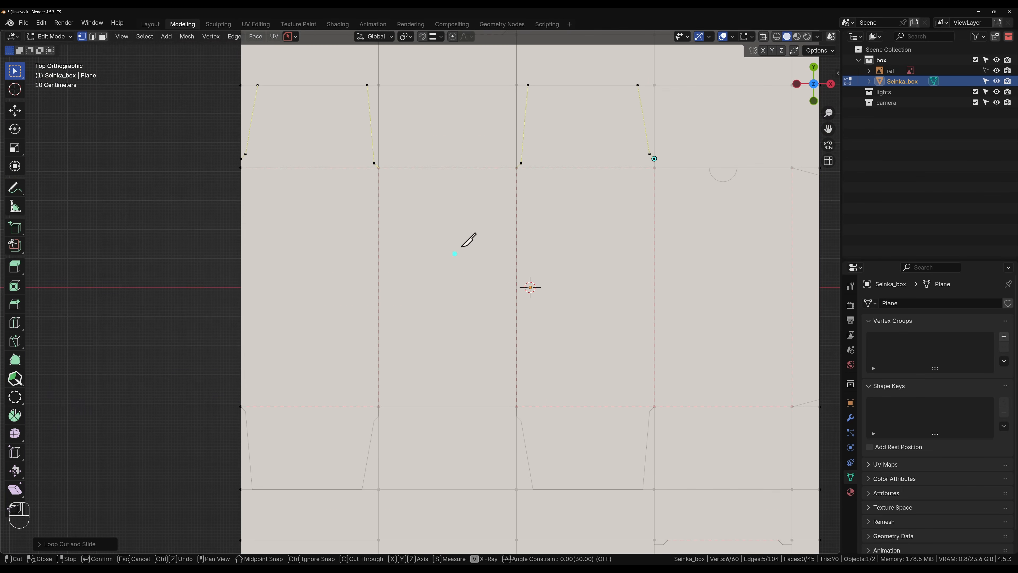
key("space")
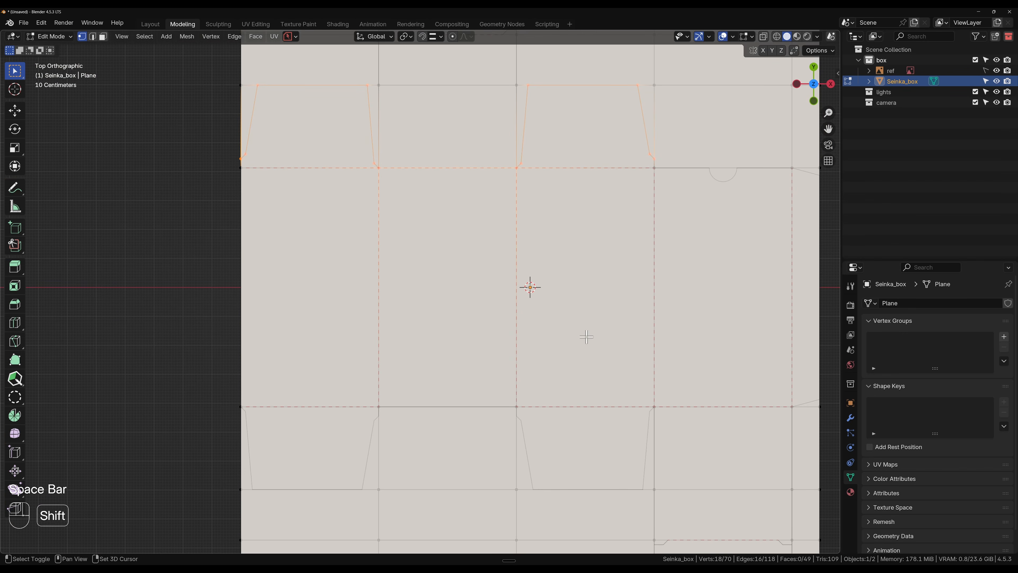
- Start a new knife cut at the fold-line vertex of the second lower dust flap and trace its short right diagonal
middle_click_drag(587, 334, 520, 252, "shift")
key("k")
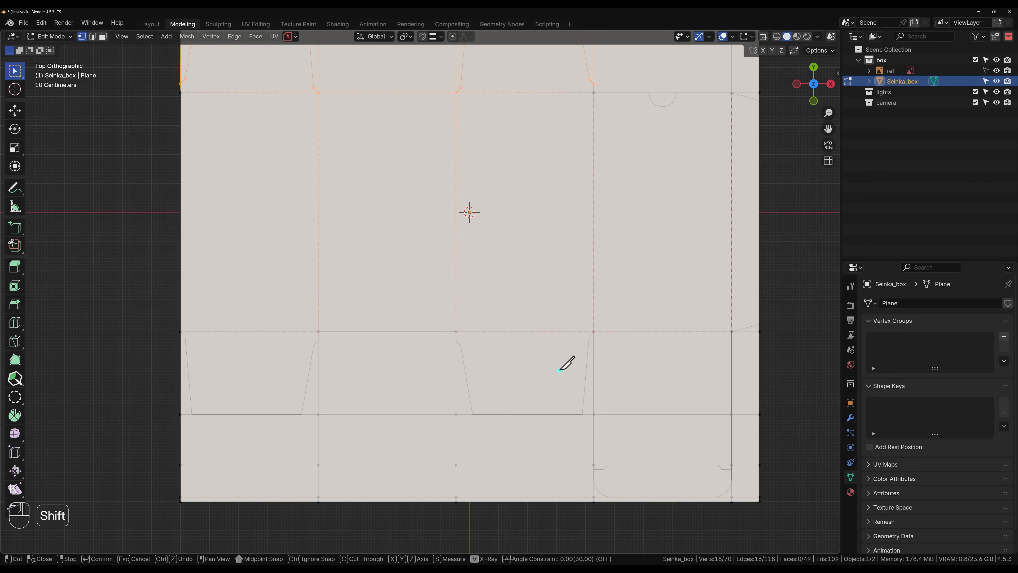
middle_click_drag(561, 370, 440, 338, "shift")
scroll(435, 327, "up", 7)
middle_click_drag(571, 370, 512, 247, "shift")
scroll(512, 247, "up", 5)
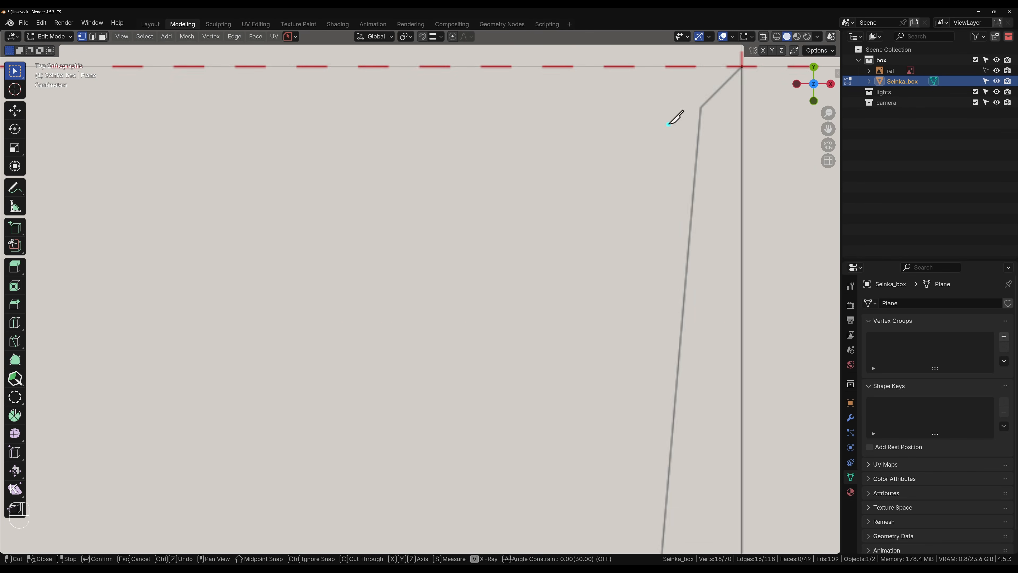
middle_click_drag(672, 117, 529, 249, "shift")
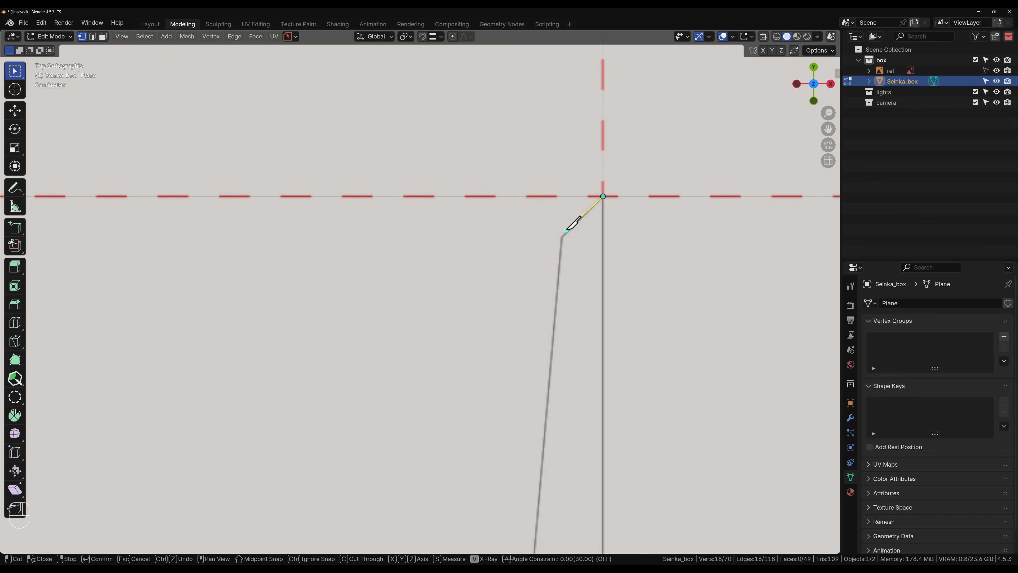
left_click(562, 237)
- Extend the knife cut down the right slanted side of the second lower dust flap to its bottom corner
middle_click_drag(498, 348, 484, 50, "shift")
scroll(463, 351, "up", 4)
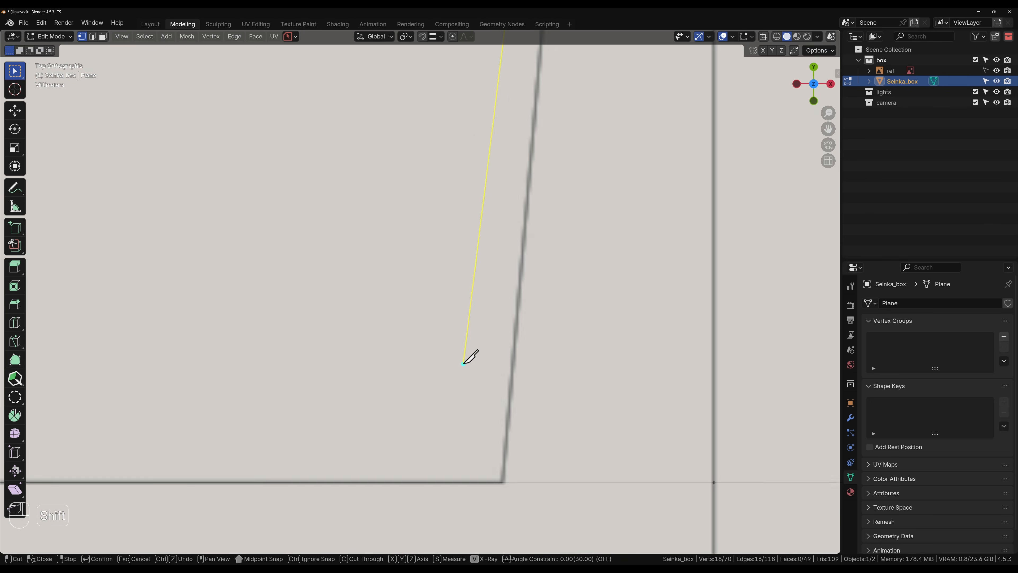
middle_click_drag(497, 487, 460, 278, "shift")
scroll(459, 279, "up", 4)
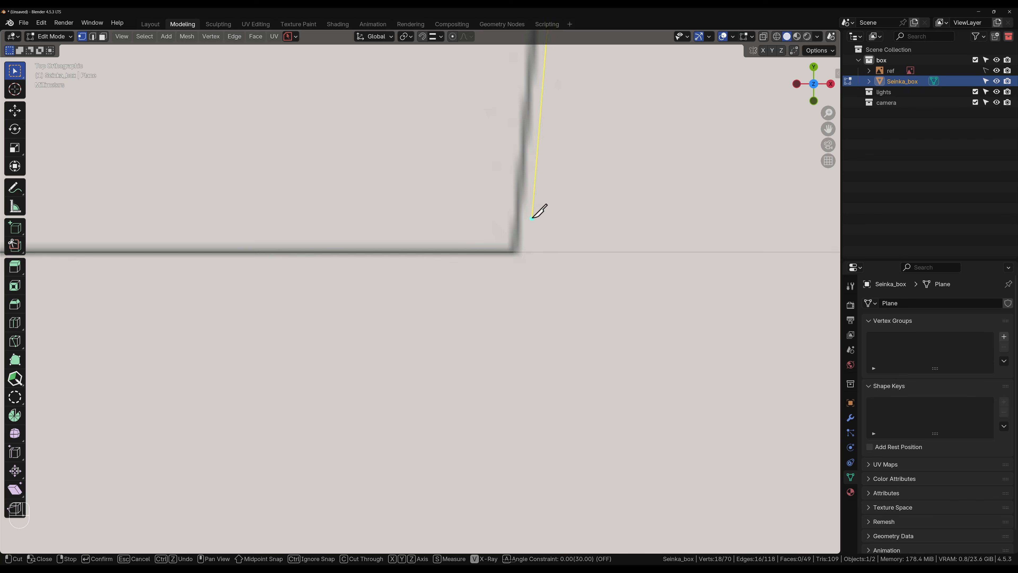
left_click(514, 252)
middle_click_drag(531, 248, 516, 255, "shift")
scroll(516, 254, "down", 6)
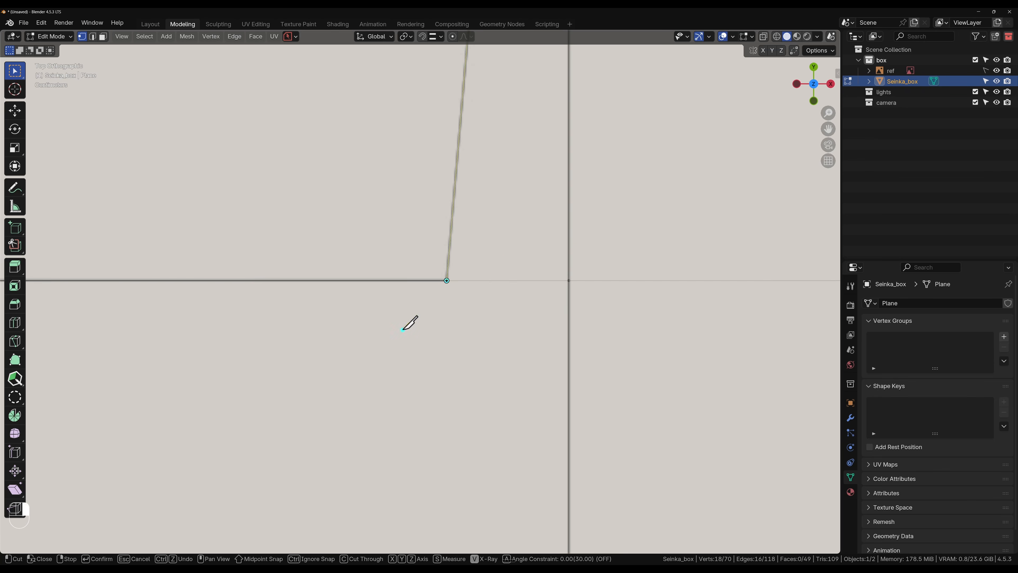
- Knife-cut the left side of the second lower dust flap from its bottom corner up the slant and diagonal, and confirm the cut
middle_click_drag(255, 253, 751, 223, "shift")
middle_click_drag(288, 183, 828, 240, "shift")
scroll(396, 306, "up", 6)
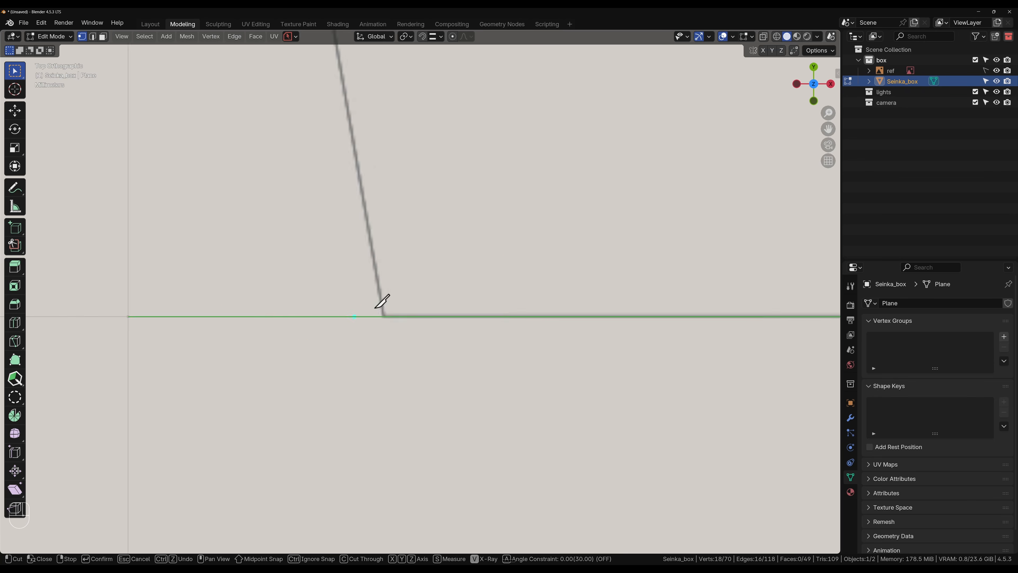
middle_click_drag(370, 330, 464, 326, "shift")
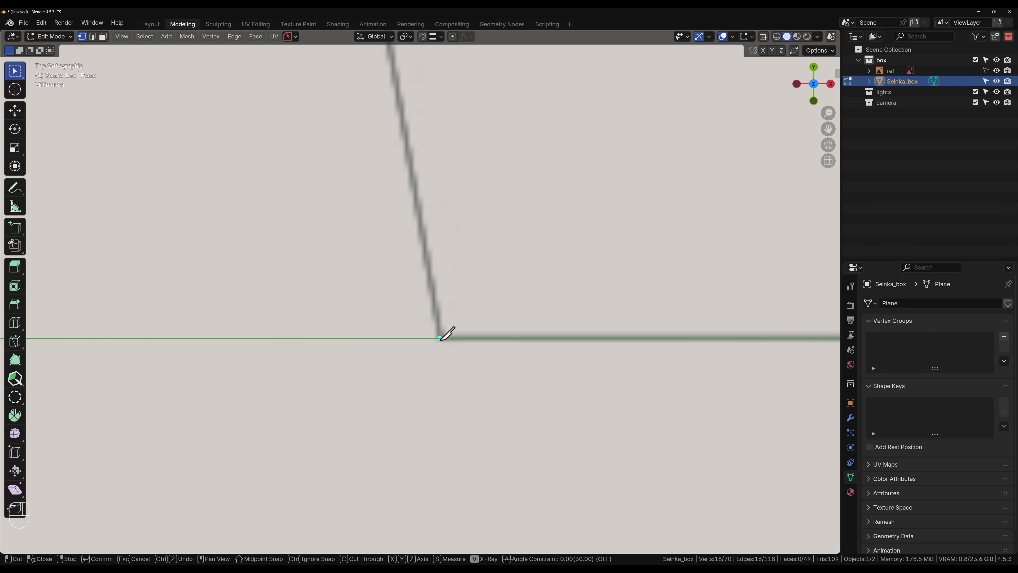
left_click(440, 340)
scroll(413, 286, "down", 6)
middle_click_drag(350, 136, 467, 315, "shift")
scroll(462, 314, "up", 1)
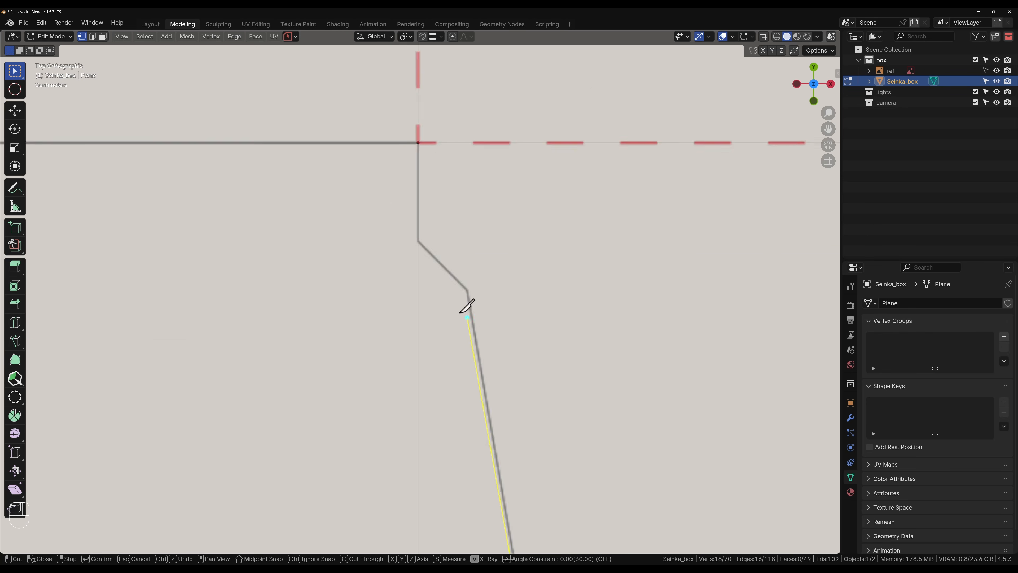
scroll(467, 306, "up", 5)
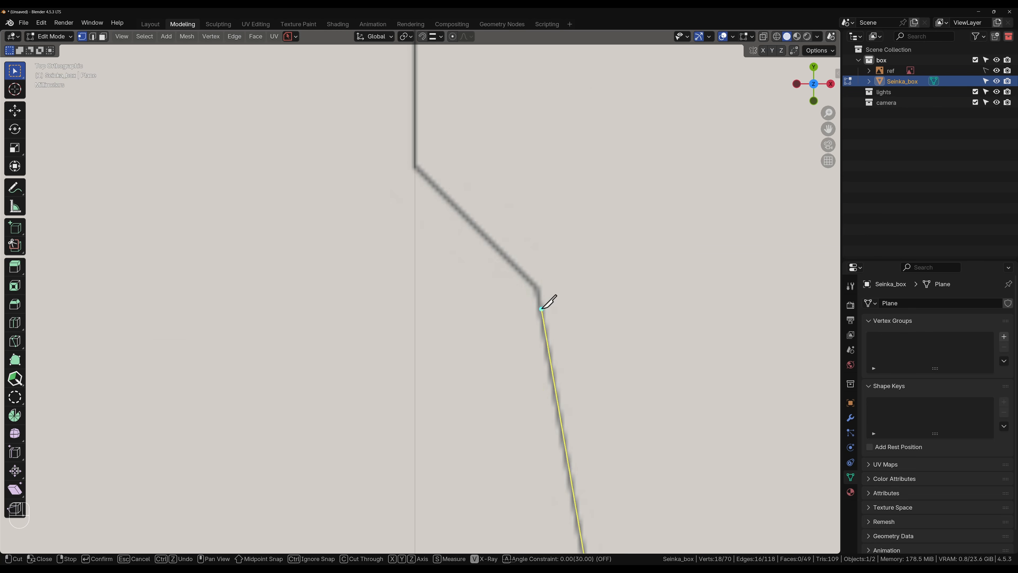
left_click(537, 289)
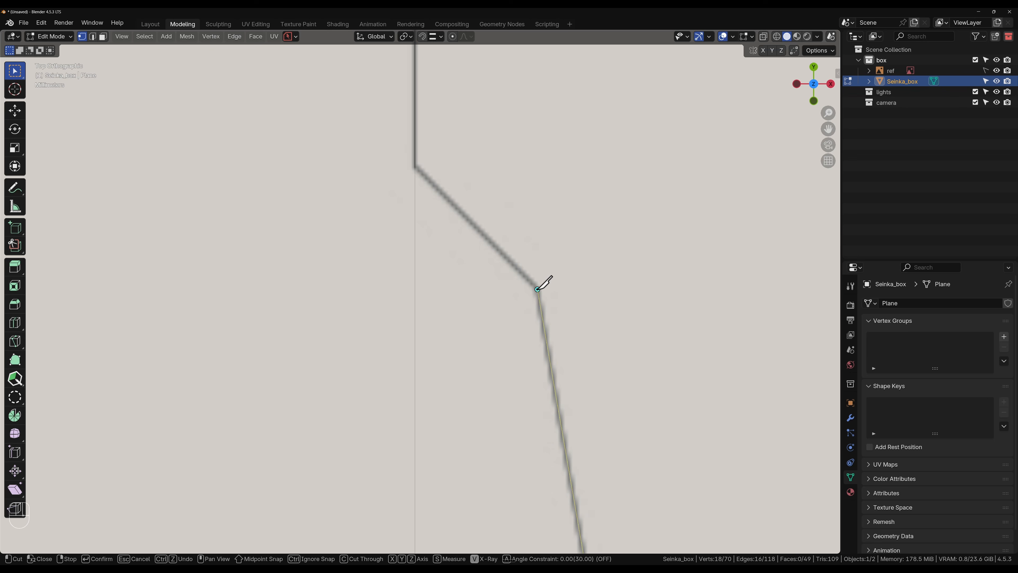
left_click(415, 165)
key("space")
- Hide the tool shelf and start a knife cut along the short right diagonal of the first lower dust flap
scroll(316, 225, "down", 8)
middle_click_drag(298, 279, 539, 257, "shift")
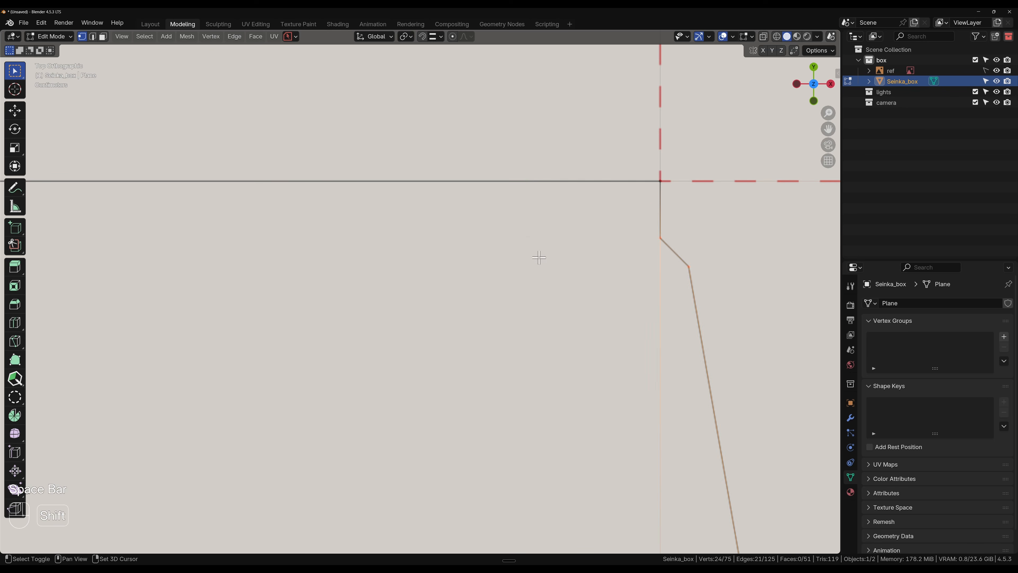
key("space")
key("t")
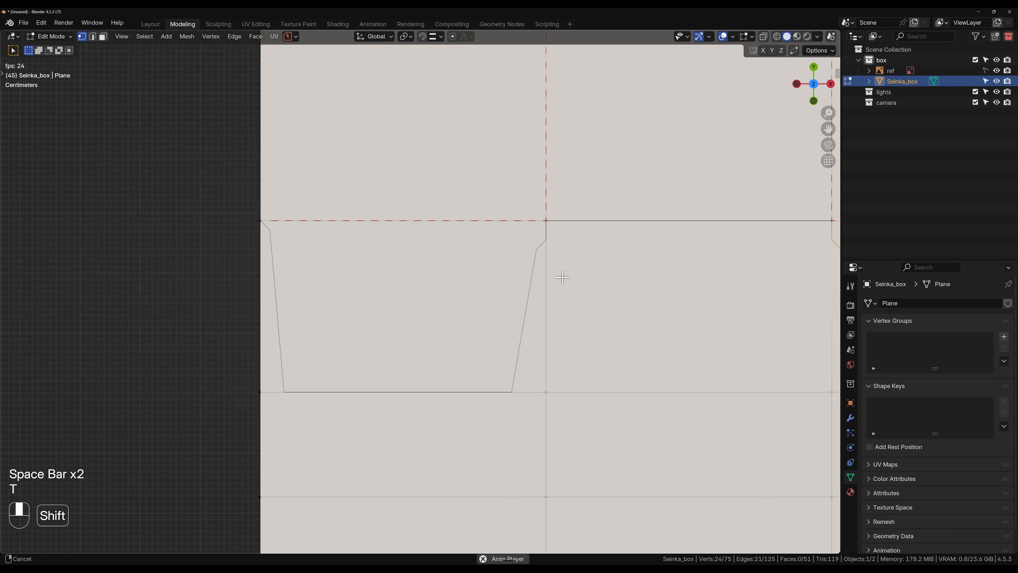
scroll(547, 263, "up", 6)
key("k")
middle_click_drag(761, 200, 465, 251)
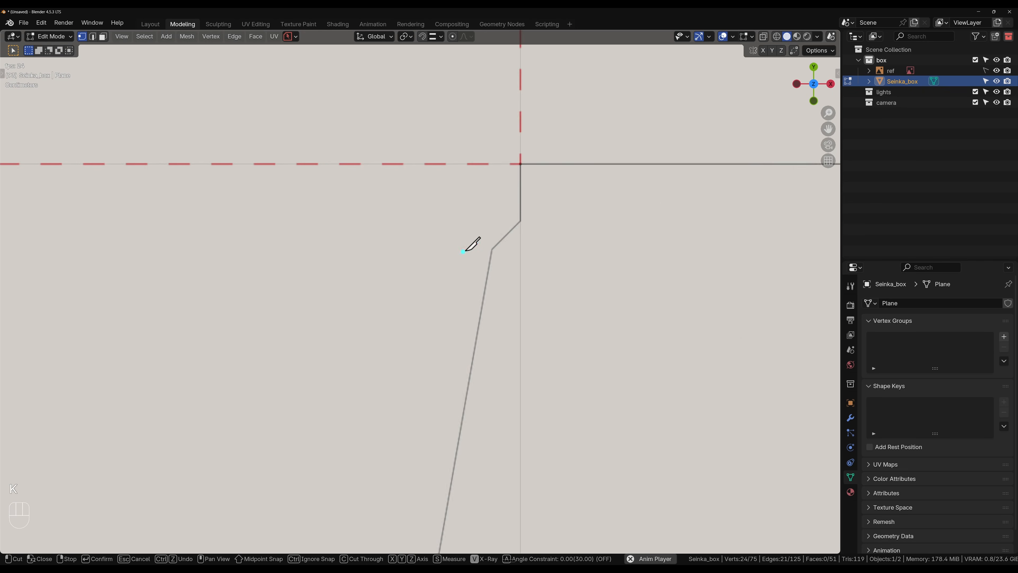
scroll(464, 251, "up", 7)
middle_click_drag(710, 123, 531, 291, "shift")
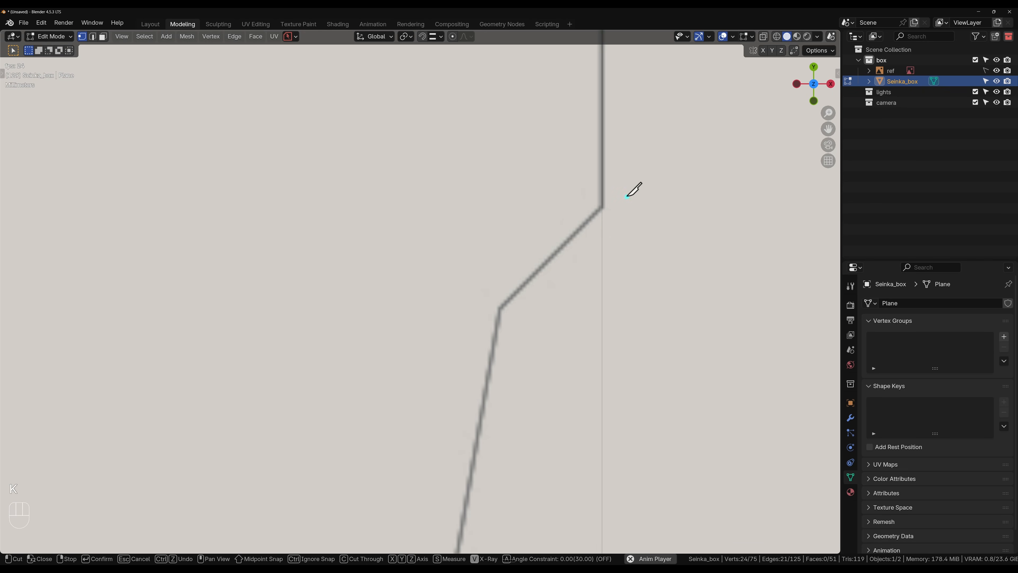
left_click(602, 207)
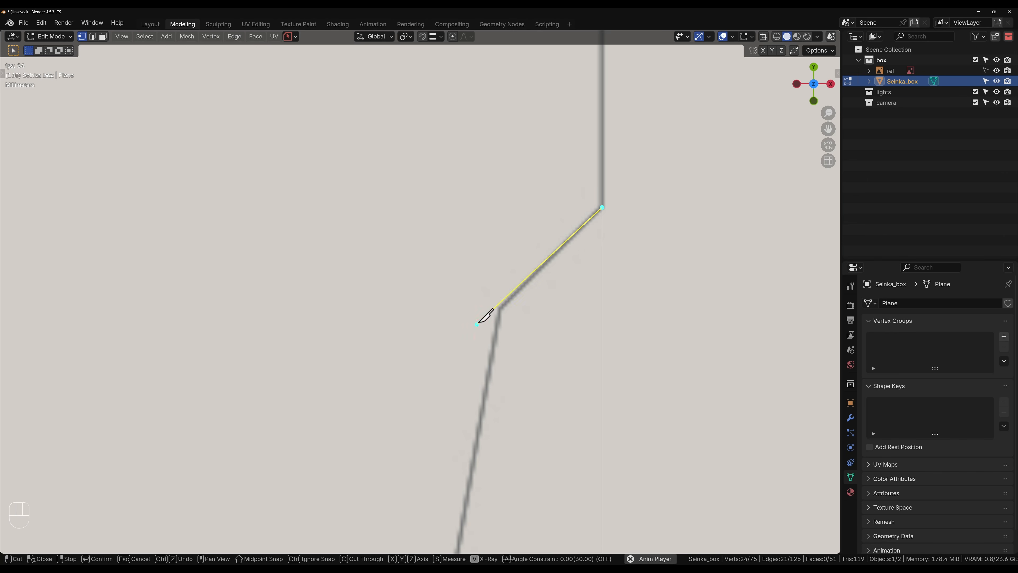
left_click(501, 308)
- Extend the knife cut down the right slanted side of the first lower dust flap to its bottom corner
scroll(500, 337, "down", 7)
middle_click_drag(458, 395, 569, 69, "shift")
middle_click_drag(497, 362, 515, 242, "shift")
scroll(509, 267, "up", 1)
scroll(509, 267, "up", 6)
middle_click_drag(603, 217, 473, 323, "shift")
scroll(488, 323, "up", 4)
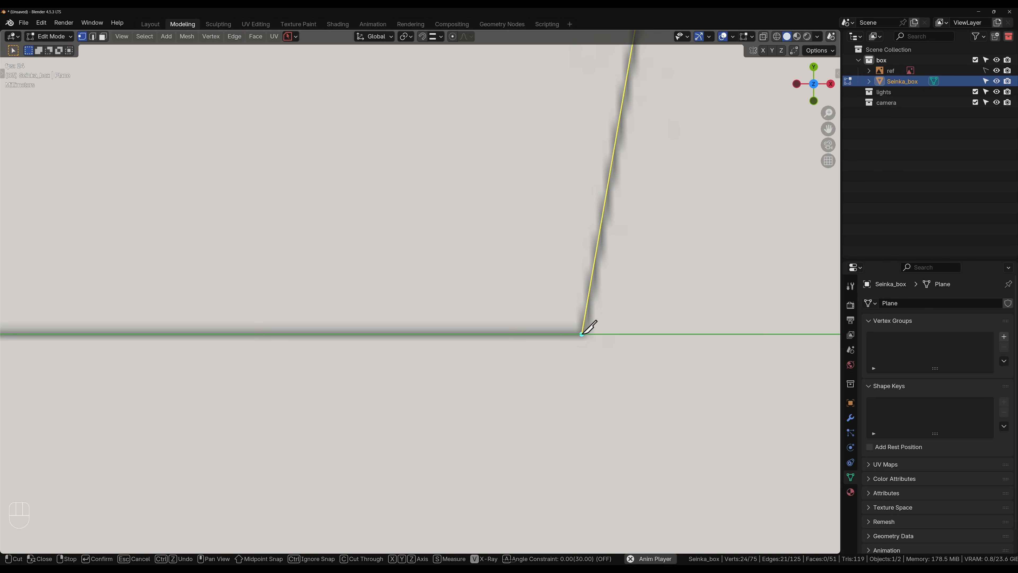
left_click(582, 333)
- Knife-cut the left side of the first lower dust flap from its bottom corner up to the plane's left border, and confirm the cut
scroll(591, 329, "down", 8)
middle_click_drag(398, 352, 663, 352, "shift")
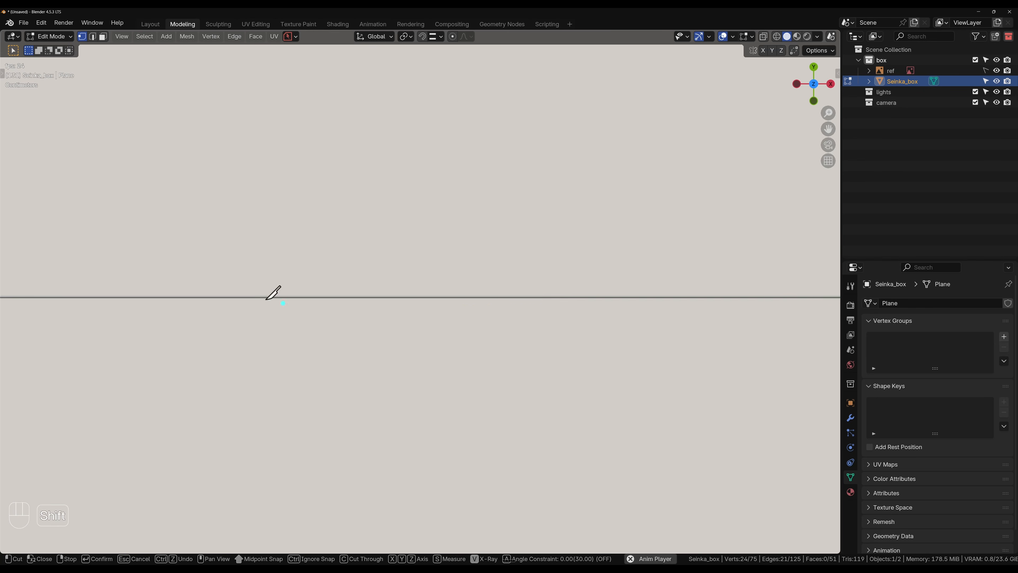
mouse_move(240, 289)
middle_mouse_down("shift")
mouse_move(455, 305)
mouse_move(402, 323)
mouse_move(466, 269)
middle_mouse_up("shift")
scroll(402, 322, "up", 6)
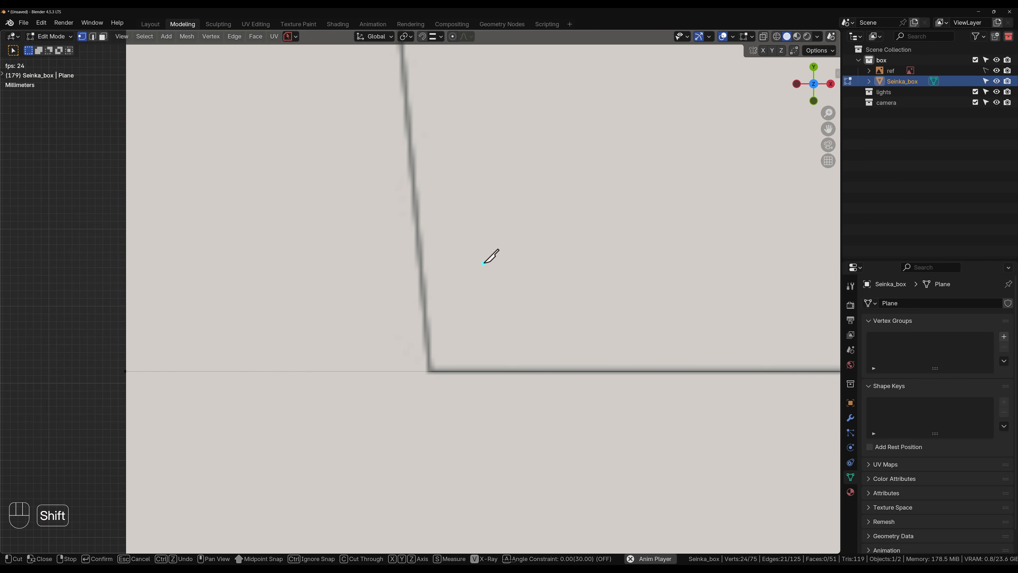
left_click(430, 370)
scroll(378, 324, "down", 8)
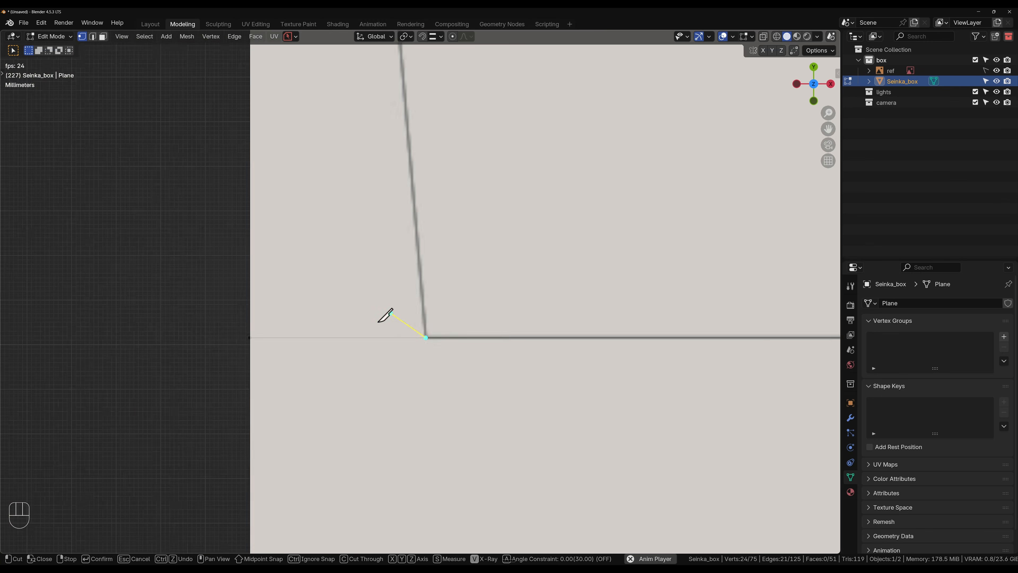
middle_click_drag(374, 246, 425, 473, "shift")
middle_click_drag(422, 197, 447, 446, "shift")
scroll(473, 293, "up", 5)
scroll(474, 292, "up", 7)
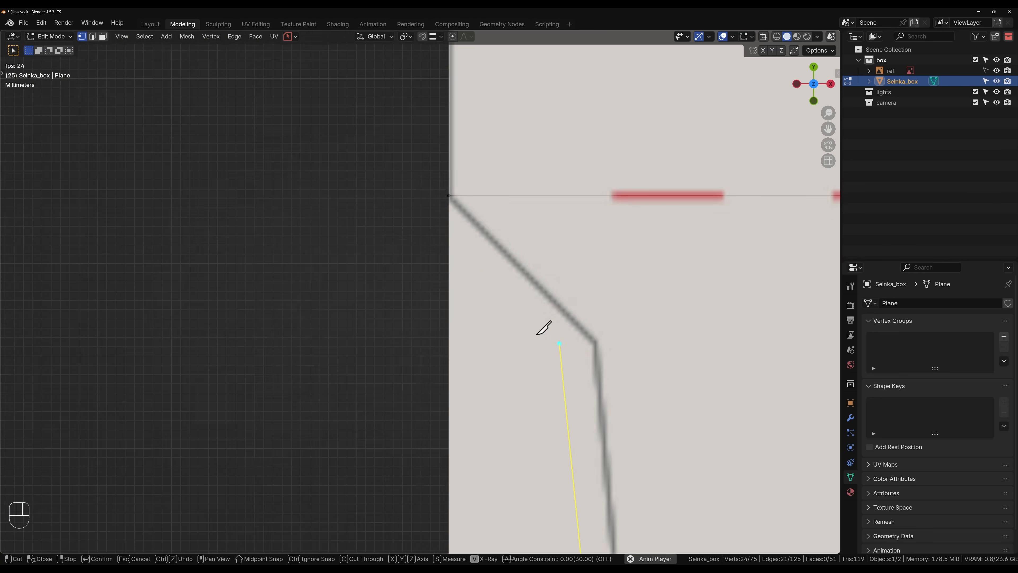
middle_click_drag(641, 337, 607, 336, "shift")
left_click(608, 353)
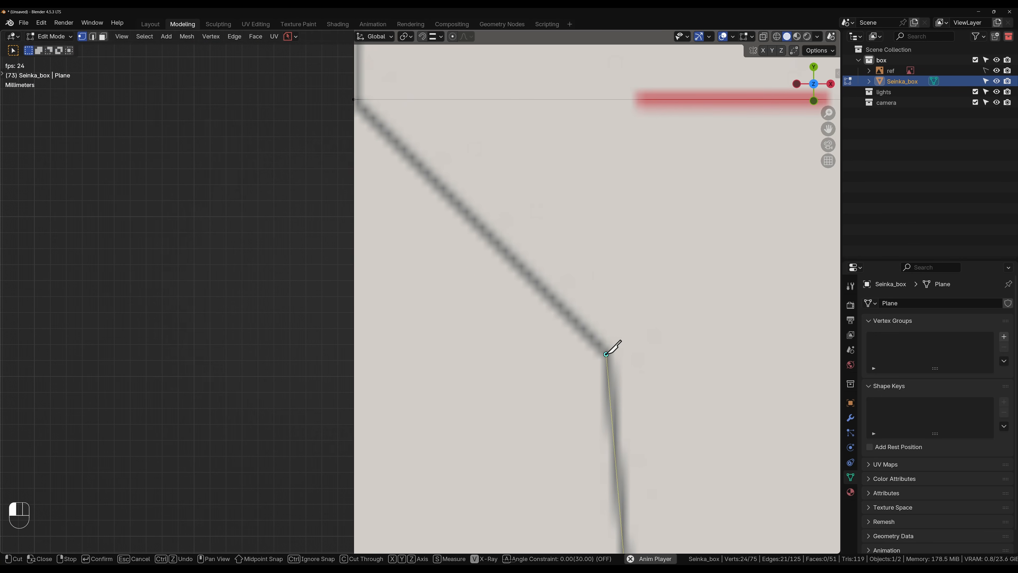
left_click(353, 99)
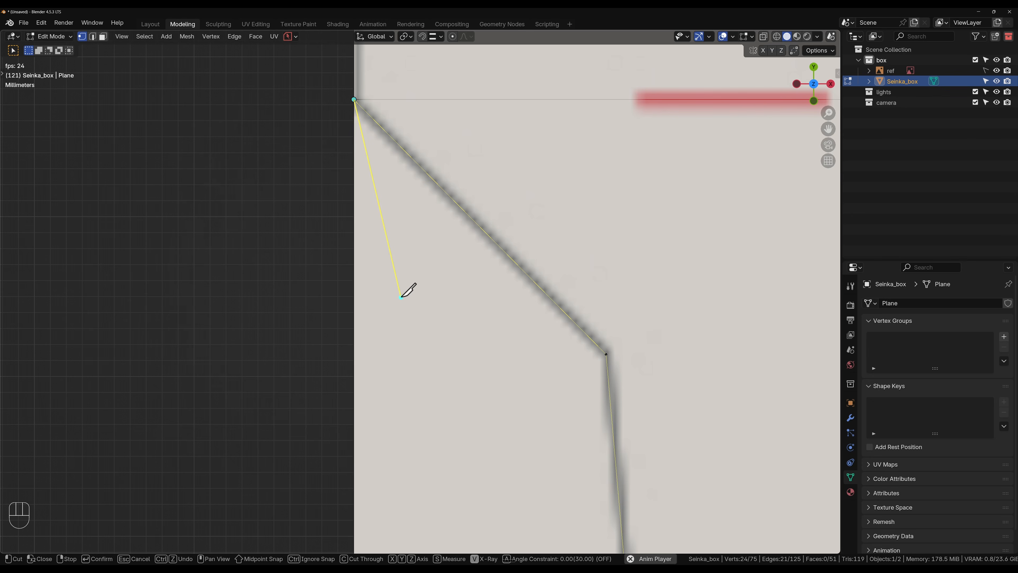
key("space")
- Switch to face selection and delete the thin strip of faces along the plane's lower border
scroll(403, 361, "down", 5)
middle_click_drag(407, 357, 240, 360, "shift")
middle_click_drag(630, 333, 476, 308, "shift")
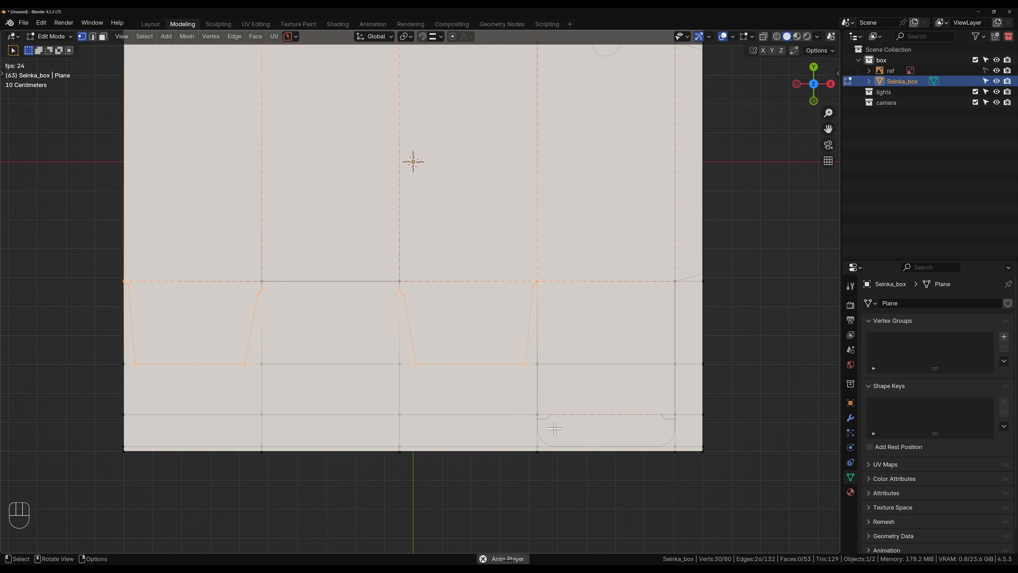
middle_click_drag(517, 416, 407, 306, "shift")
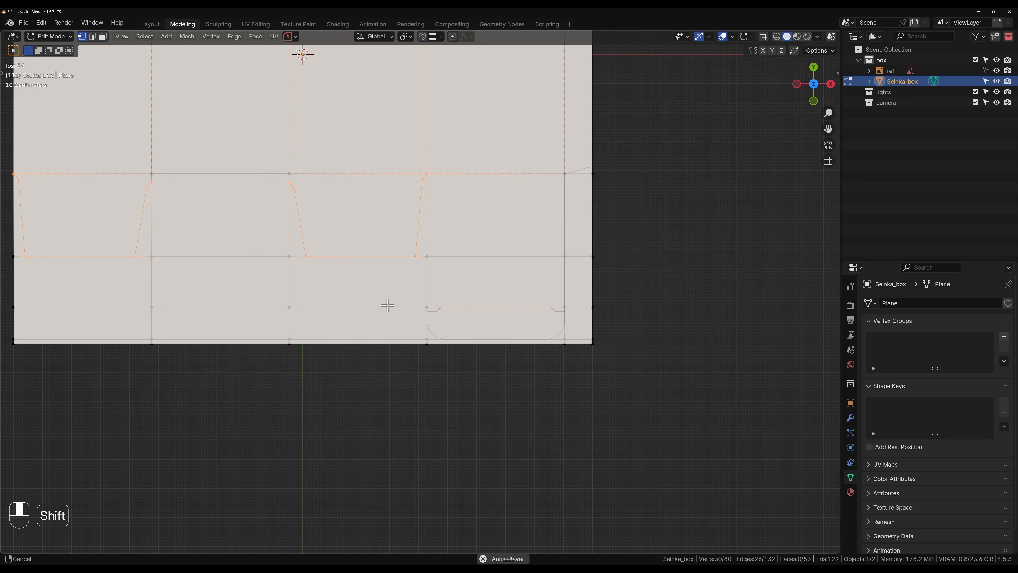
scroll(477, 341, "up", 7)
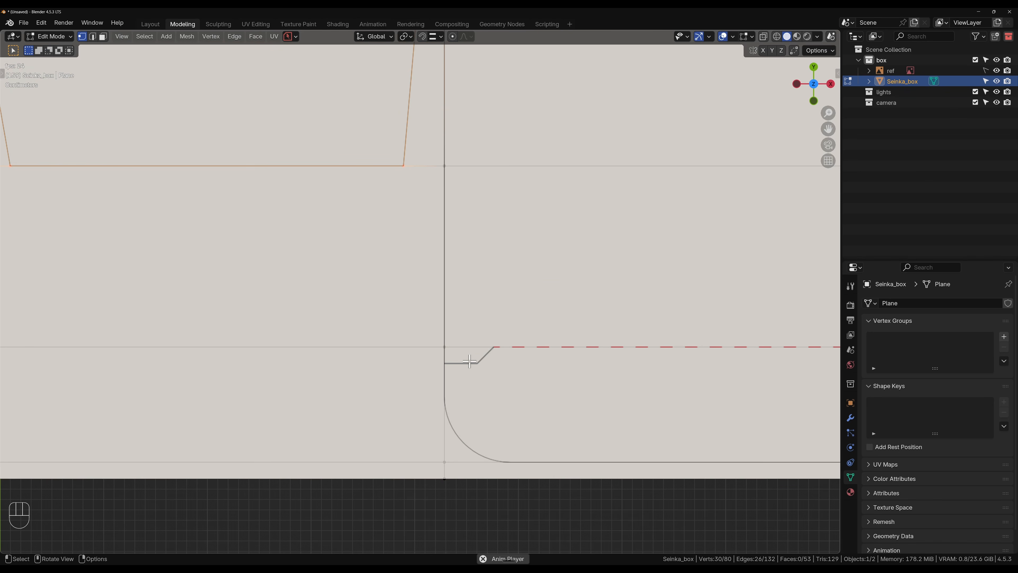
scroll(474, 359, "up", 3)
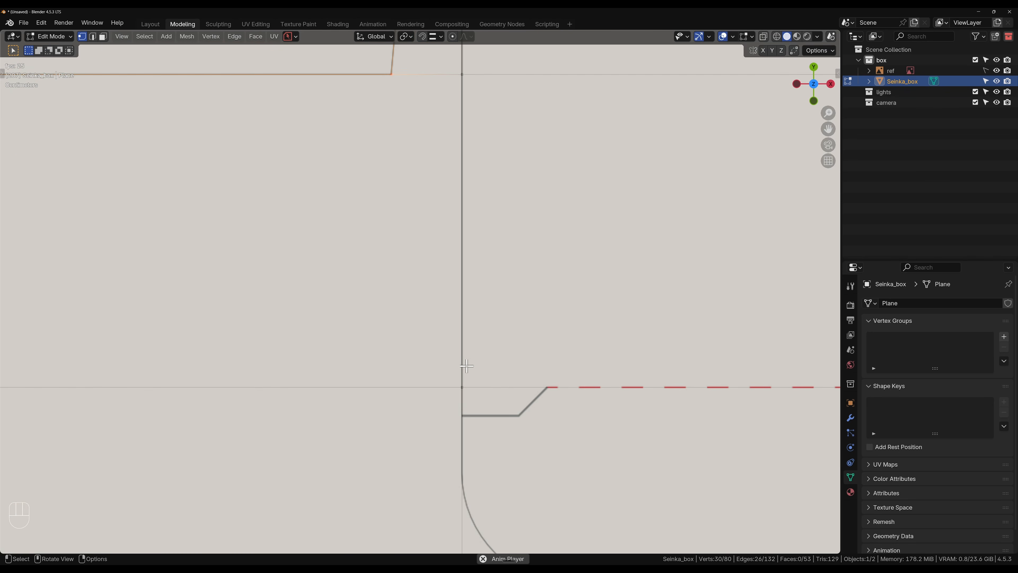
scroll(466, 365, "down", 6)
middle_click_drag(399, 287, 573, 378, "shift")
key("3")
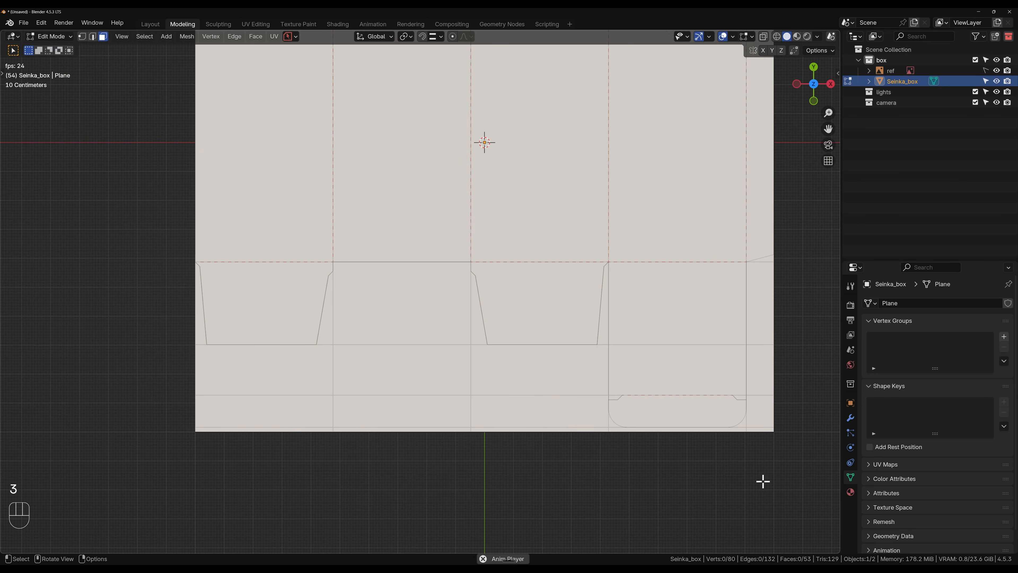
left_click_drag(784, 488, 247, 431)
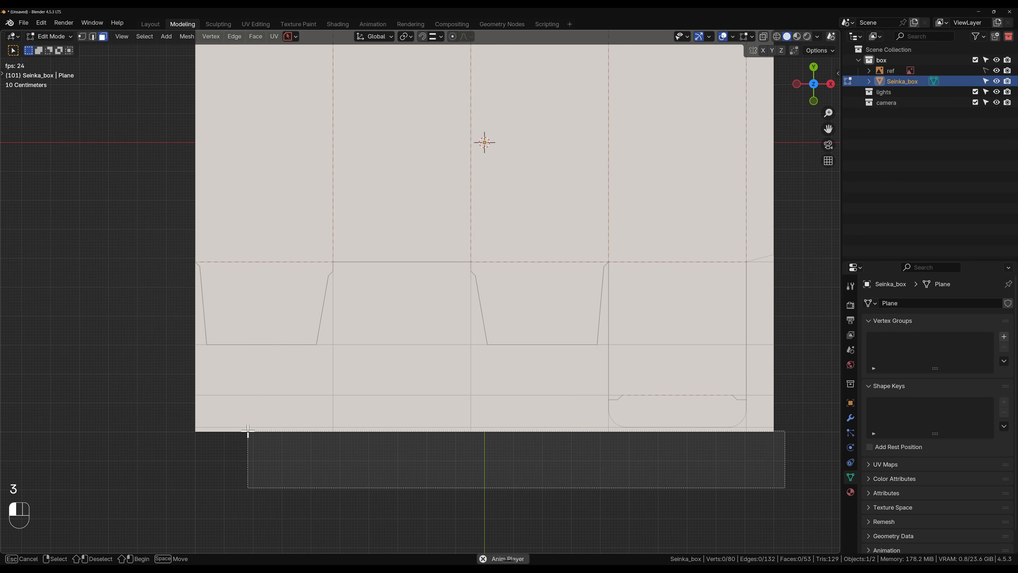
key("x")
left_click(416, 427)
- Delete the waste faces below the lower dust flaps and the blank face between those two flaps
left_click_drag(555, 473, 265, 373)
key("x")
left_click(265, 372)
left_click(381, 314)
key("x")
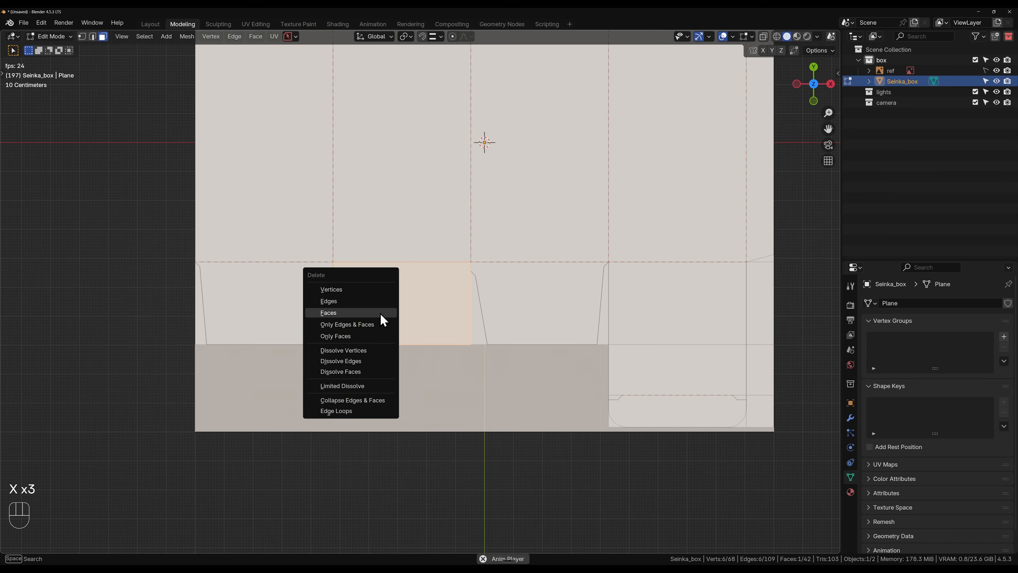
left_click(380, 313)
- Delete the sliver faces on the right of the first lower dust flap and on both sides of the second one
left_click(326, 332)
key("x")
left_click(329, 334)
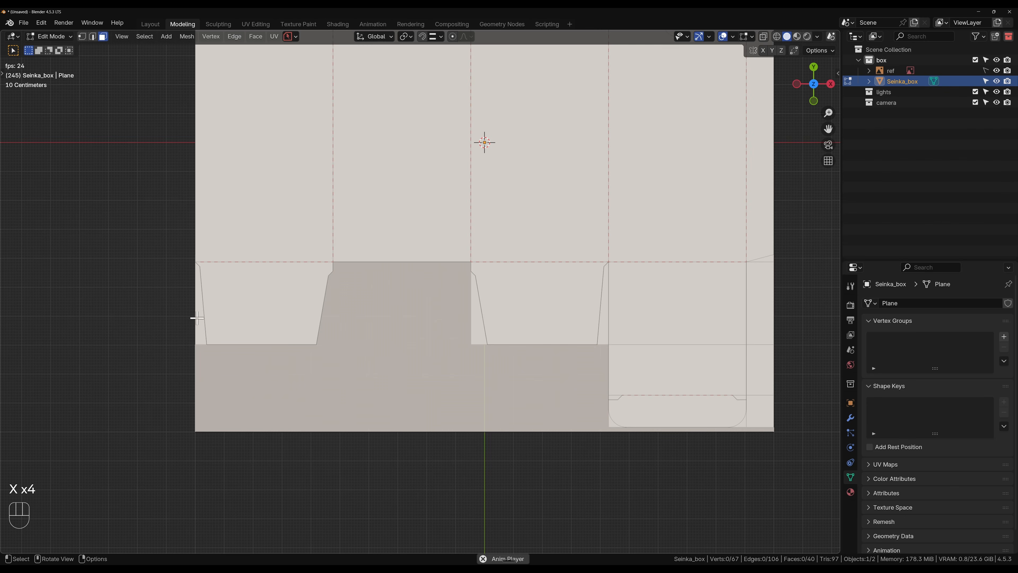
left_click(199, 335)
left_click(478, 344)
key("x")
left_click(478, 346)
left_click(606, 340)
key("x")
left_click(605, 340)
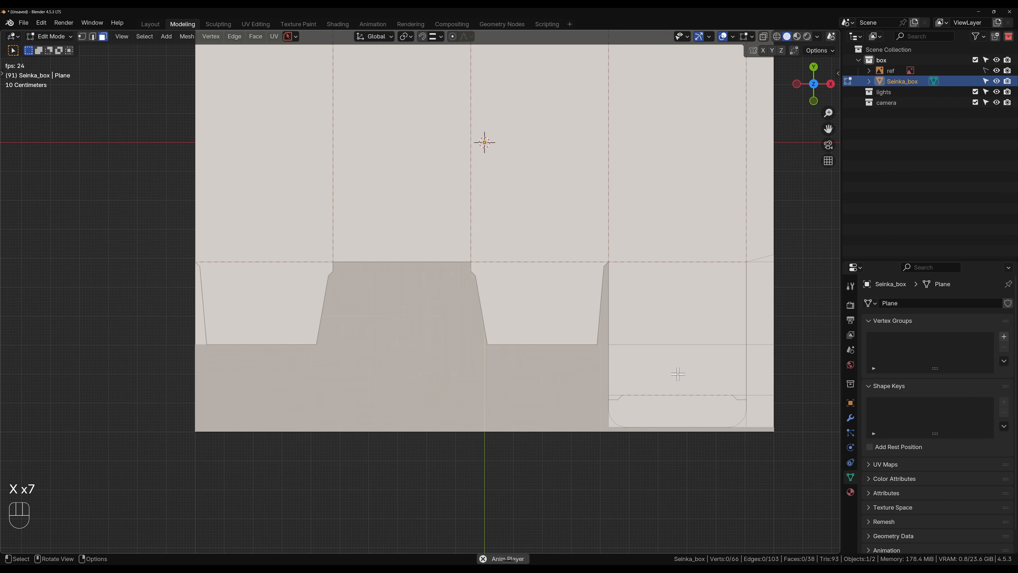
- Delete the waste faces below and above the narrow glue tab at the plane's right border
left_click_drag(807, 291, 769, 438)
key("x")
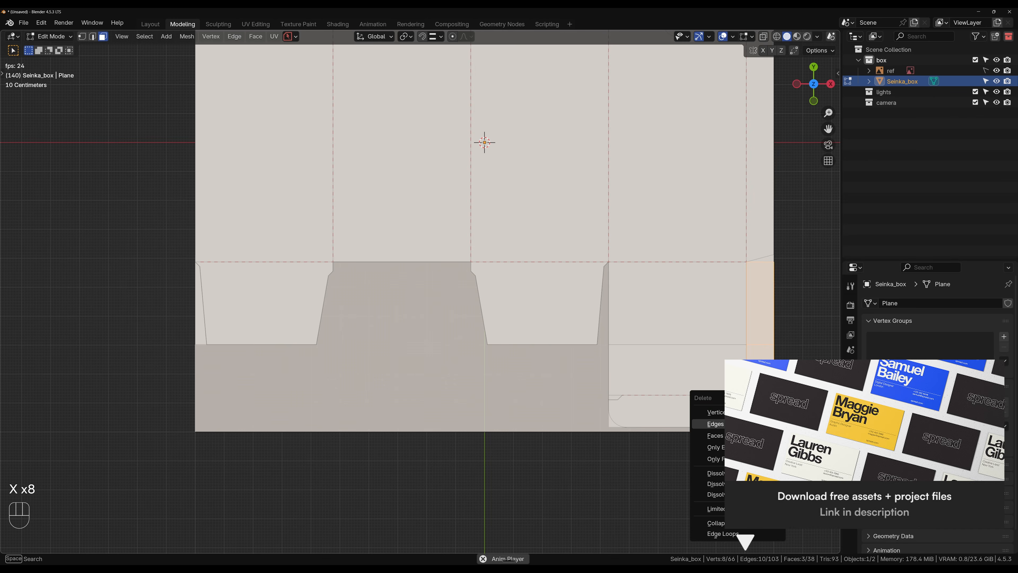
left_click(724, 436)
middle_click_drag(648, 380, 692, 366, "shift")
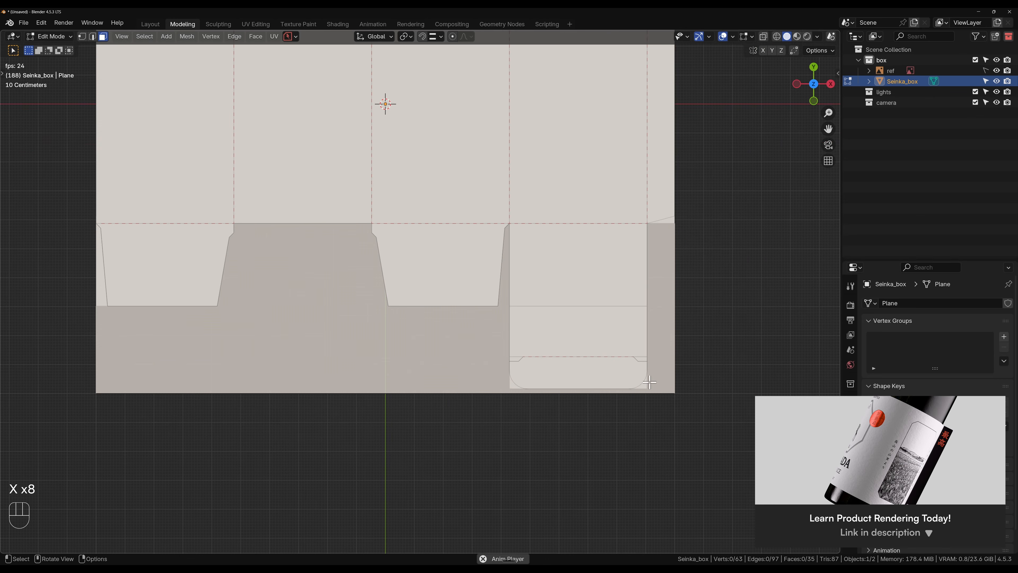
middle_click_drag(627, 389, 702, 297, "shift")
left_click_drag(668, 154, 622, 308)
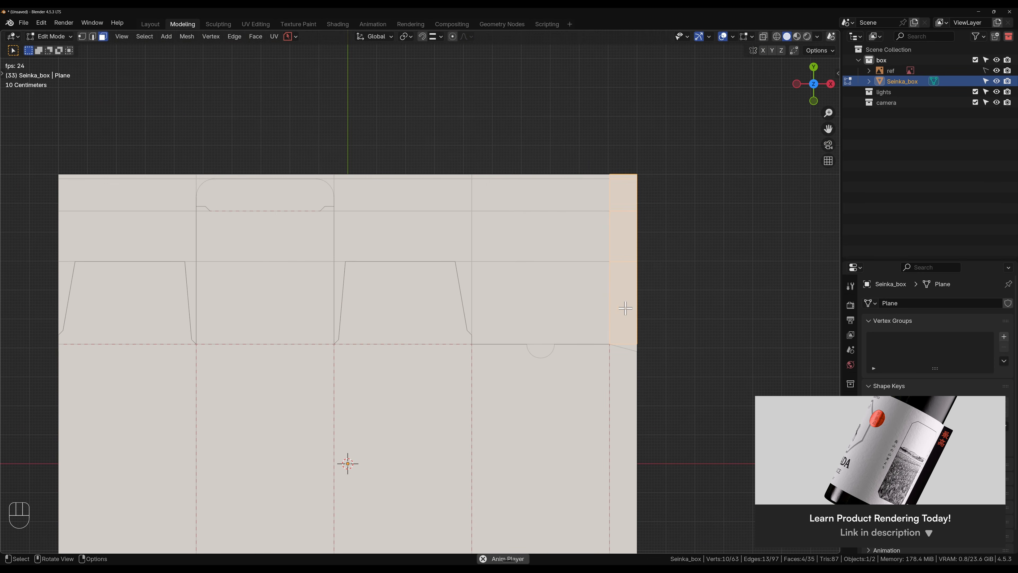
key("x")
left_click(628, 308)
- Delete the waste faces above the fourth panel and above both upper dust flaps
left_click_drag(609, 140, 517, 309)
key("x")
left_click(518, 303)
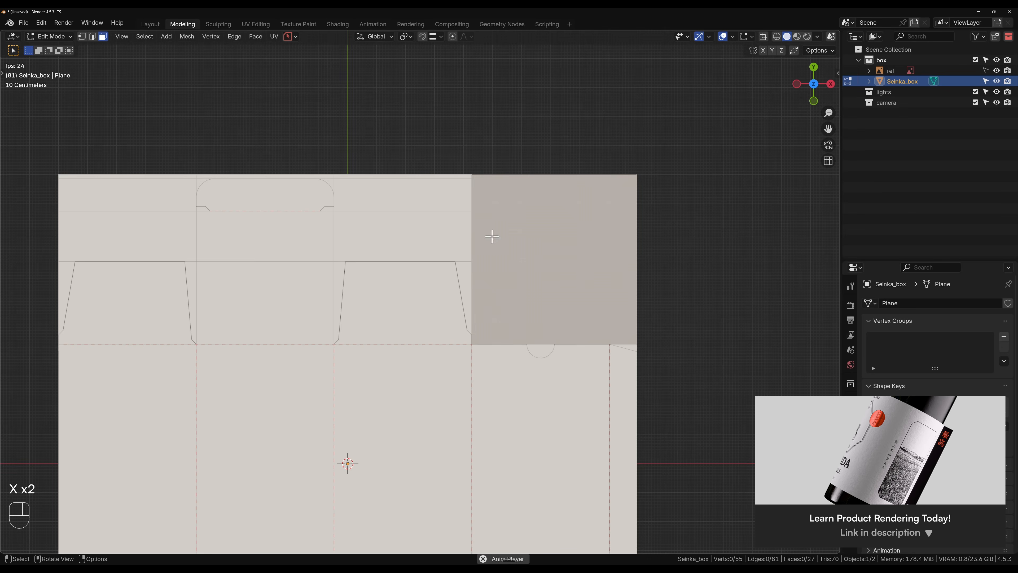
left_click_drag(486, 134, 413, 229)
key("x")
left_click(416, 231)
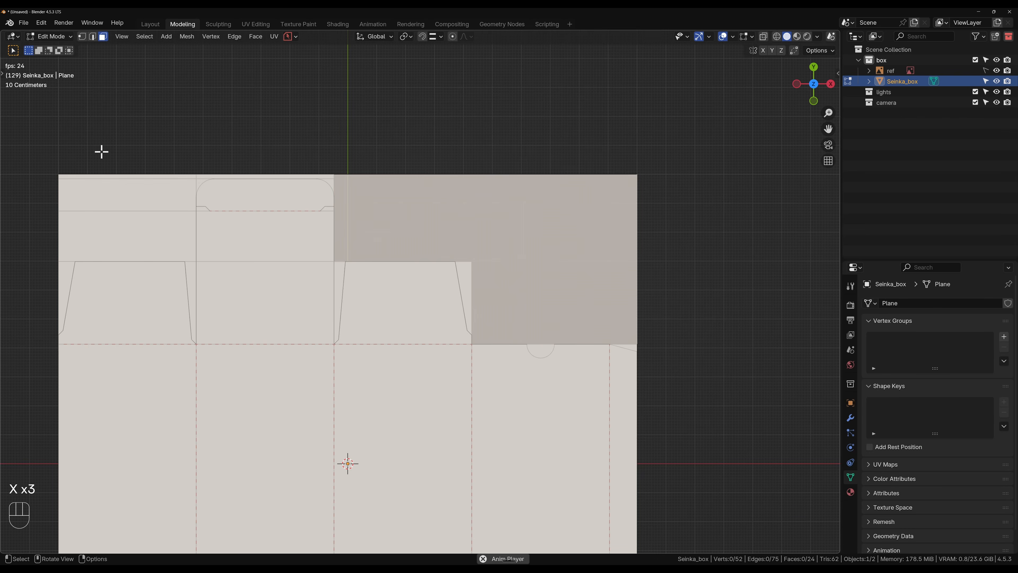
left_click_drag(100, 152, 158, 236)
key("x")
left_click(158, 231)
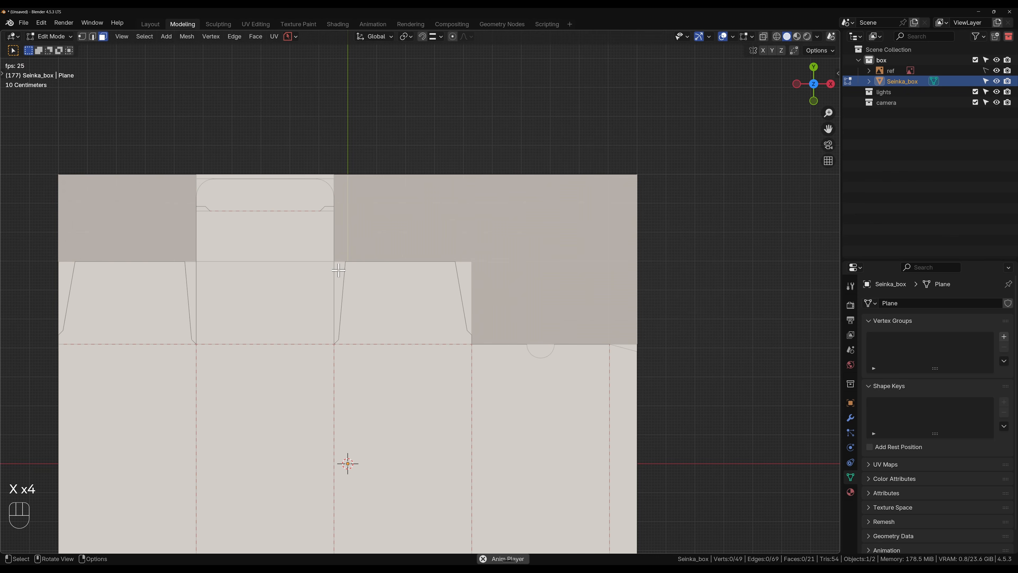
- Select the four sliver faces beside the two upper dust flaps and delete them
left_click(338, 270)
left_click(180, 272, "shift")
left_click(61, 269, "shift")
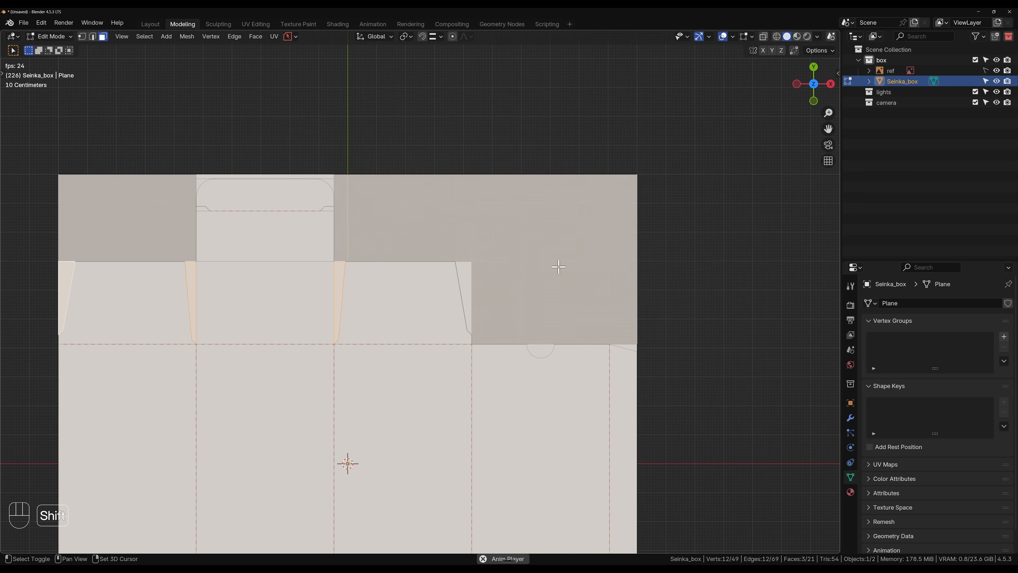
left_click(469, 277, "shift")
key("x")
left_click(473, 278)
- Add three evenly spaced vertical loop cuts across the fourth panel, below the semicircular notch
middle_click_drag(582, 320, 493, 183, "shift")
scroll(557, 192, "up", 7)
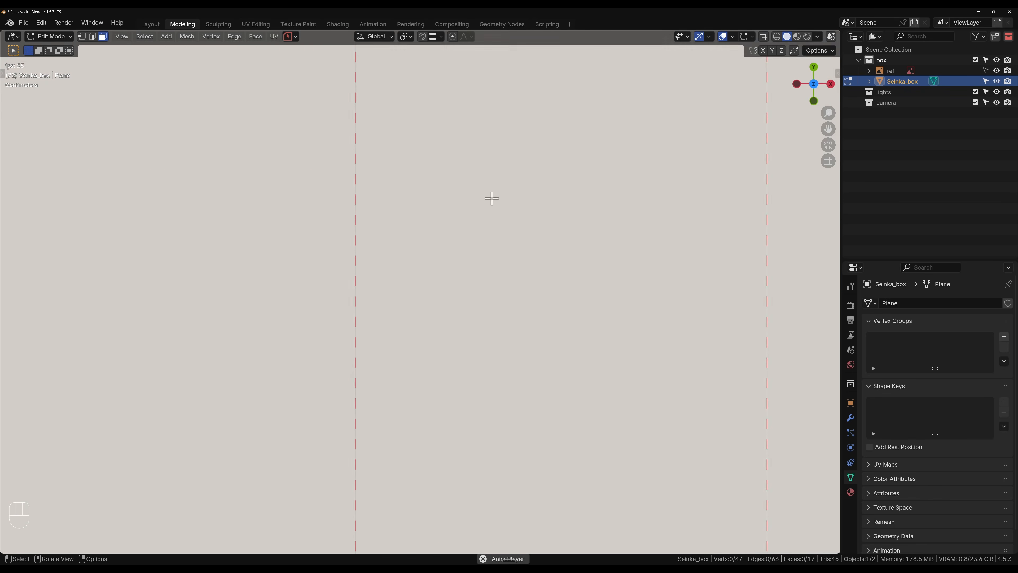
middle_click_drag(554, 127, 475, 400, "shift")
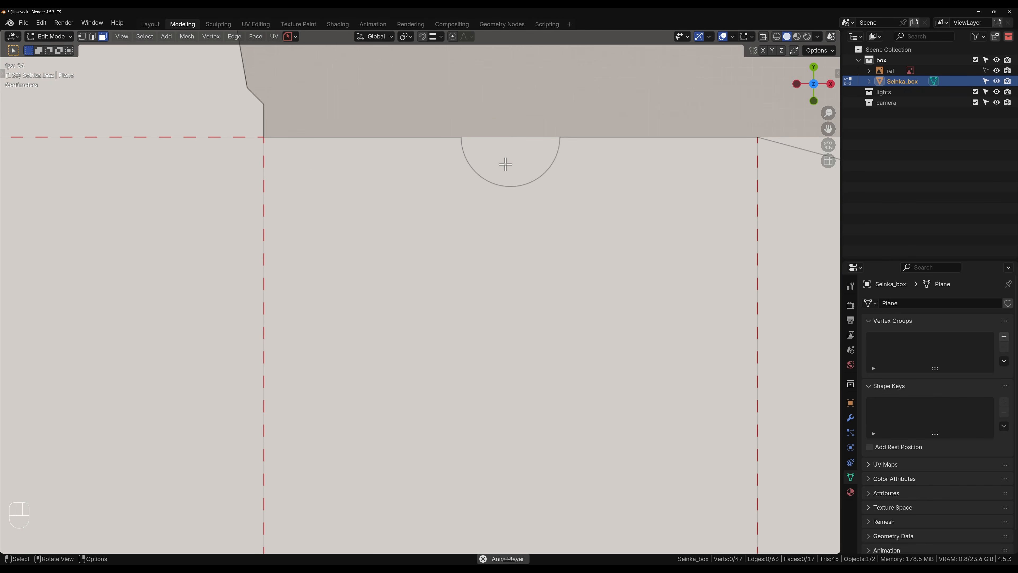
key("ctrl+r")
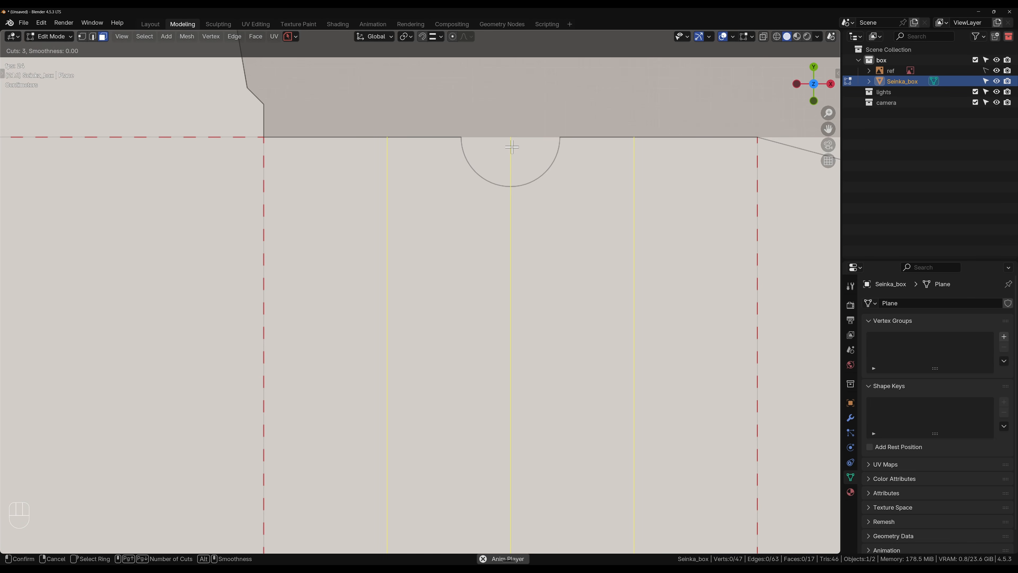
left_click(512, 147)
right_click(514, 168)
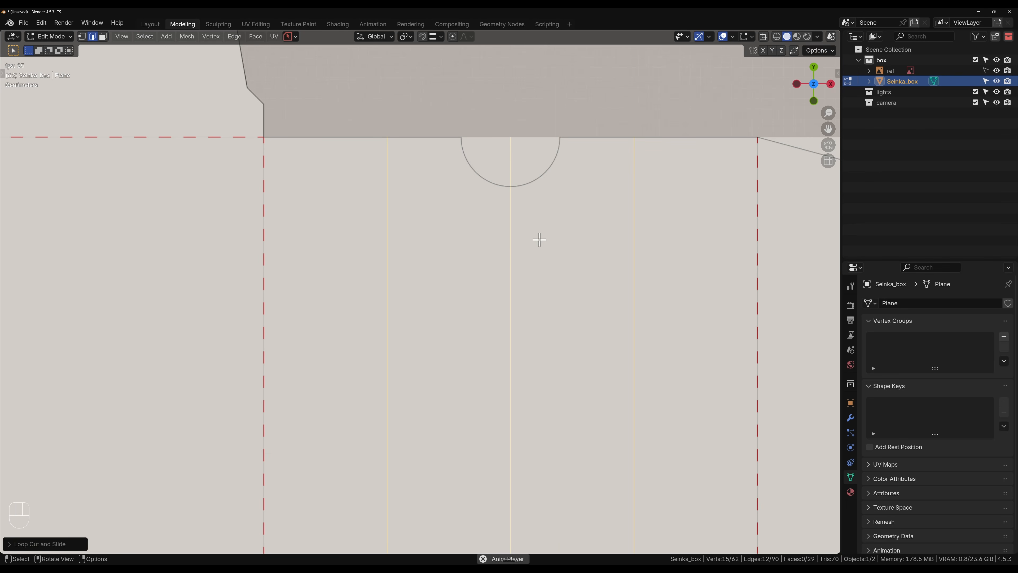
key("ctrl+b")
right_click(589, 241)
- Bevel only the fourth panel's middle edge loop to the notch's width, offset about 0.0476 m, with six segments
left_click(510, 223)
scroll(525, 308, "down", 6)
middle_click_drag(470, 332, 493, 209, "shift")
left_click(477, 217, "alt")
mouse_move(495, 297)
middle_mouse_down("shift")
mouse_move(498, 127)
mouse_move(504, 314)
middle_mouse_up("shift")
scroll(504, 195, "up", 1)
middle_click_drag(503, 161, 477, 282, "shift")
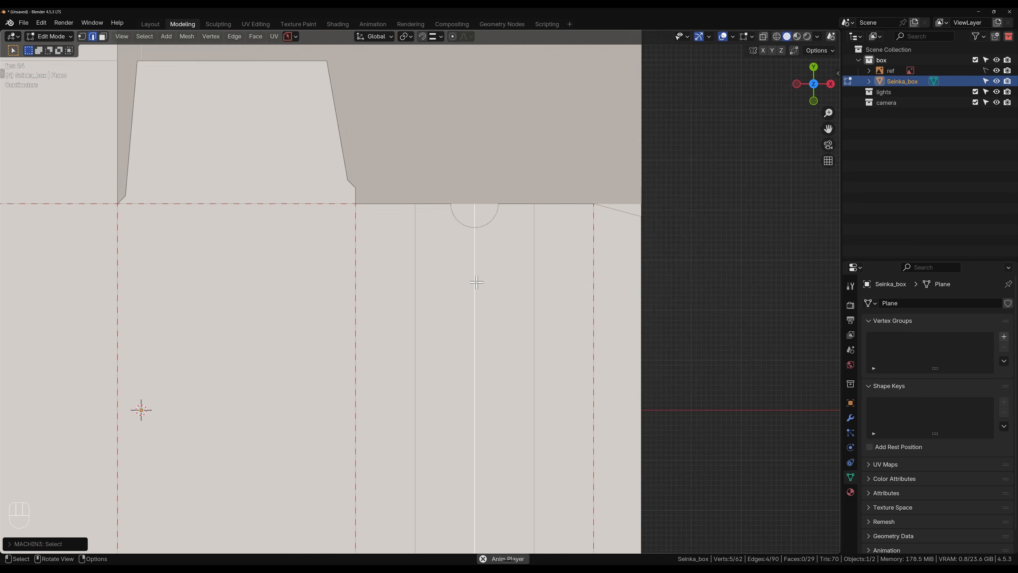
scroll(521, 273, "up", 2)
key("ctrl+b")
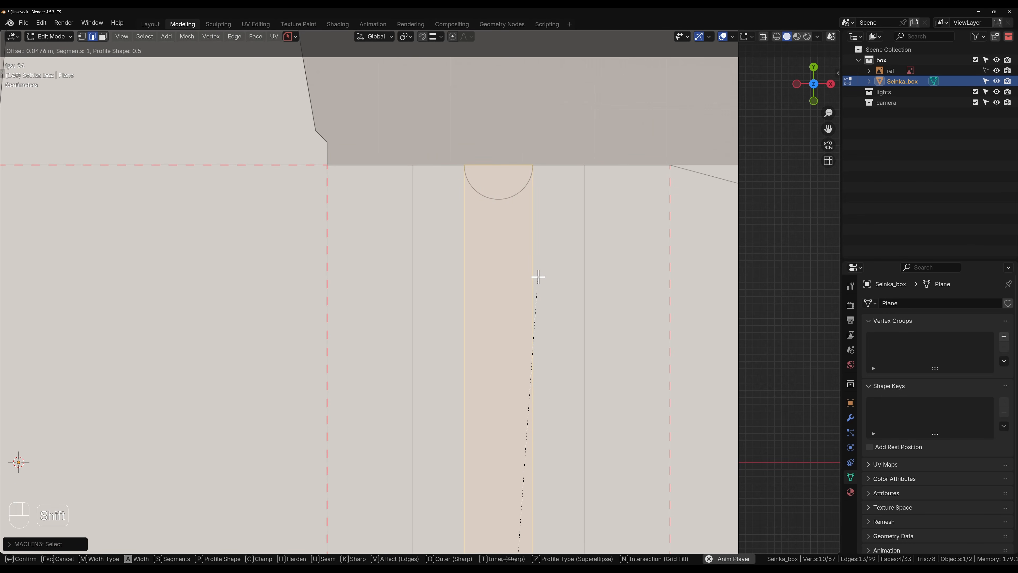
scroll(537, 276, "up", 4)
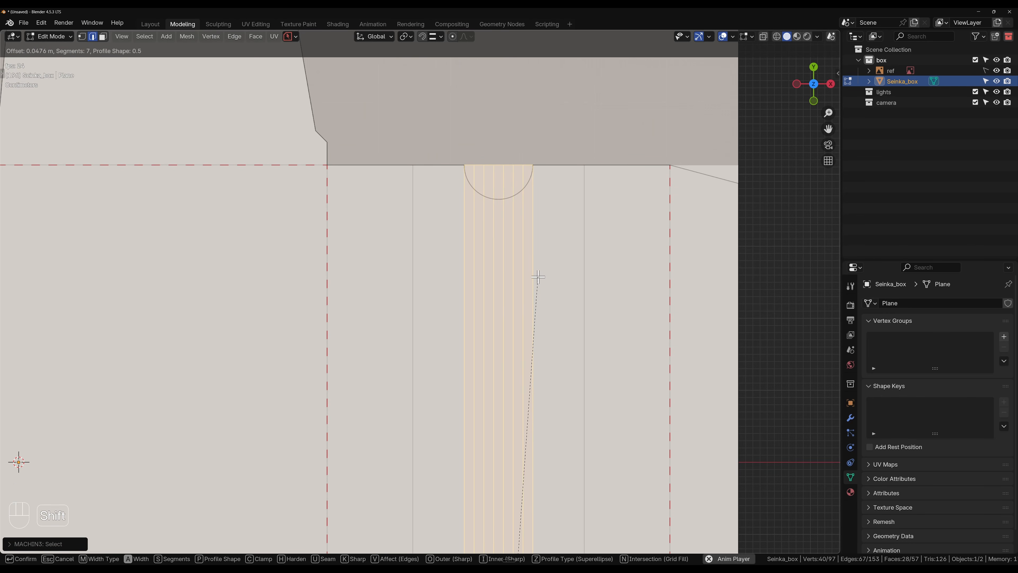
left_click(538, 277)
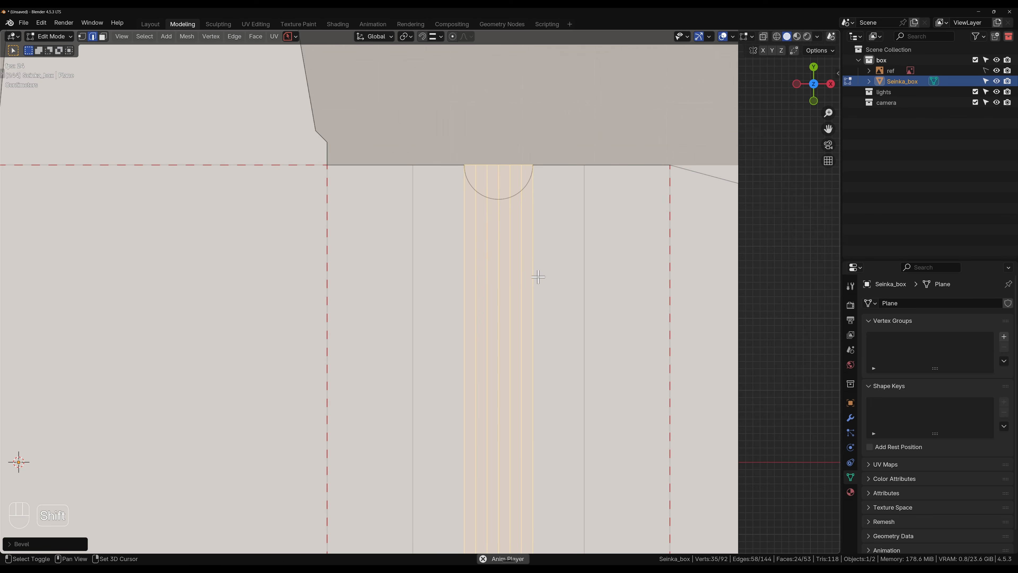
scroll(533, 194, "up", 5)
middle_click_drag(548, 184, 483, 390, "shift")
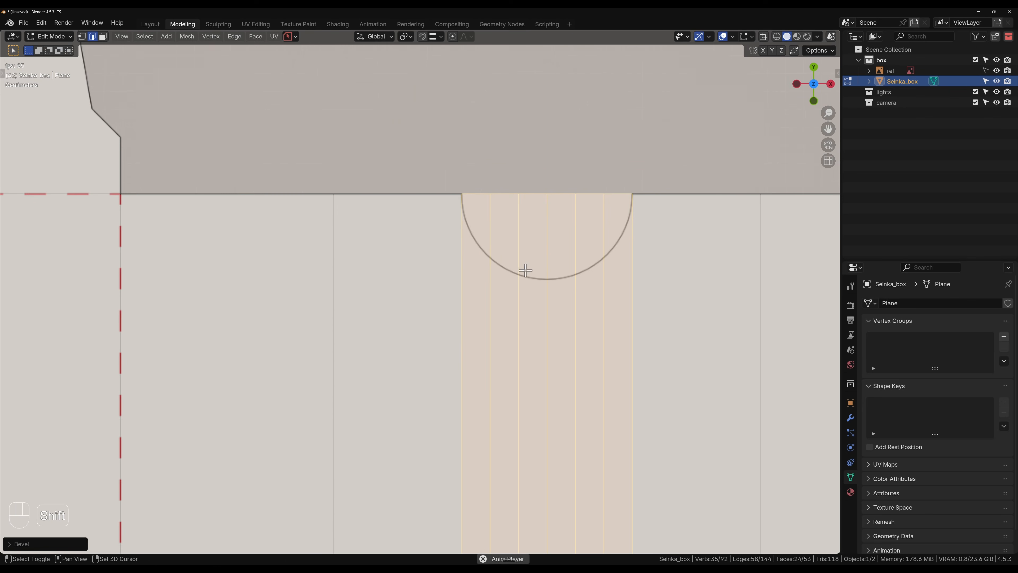
middle_click_drag(521, 269, 474, 303, "shift")
scroll(474, 303, "up", 2)
key("k")
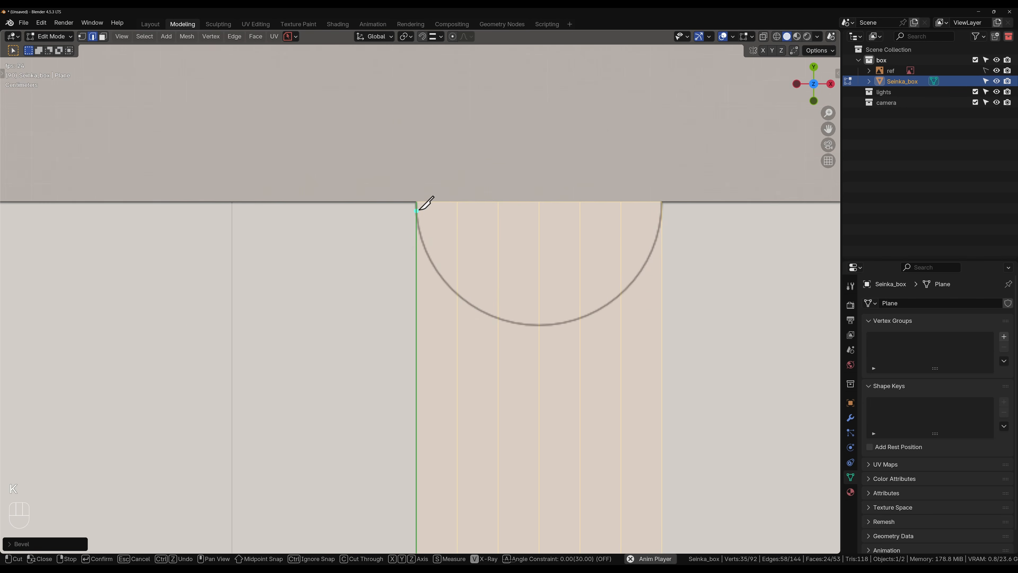
left_click(416, 201)
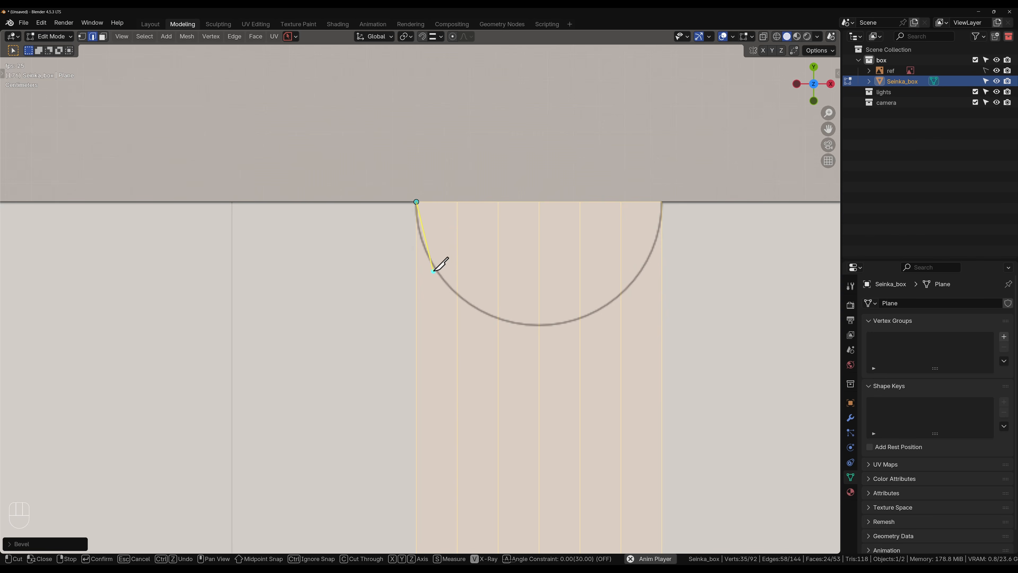
key("ctrl+z")
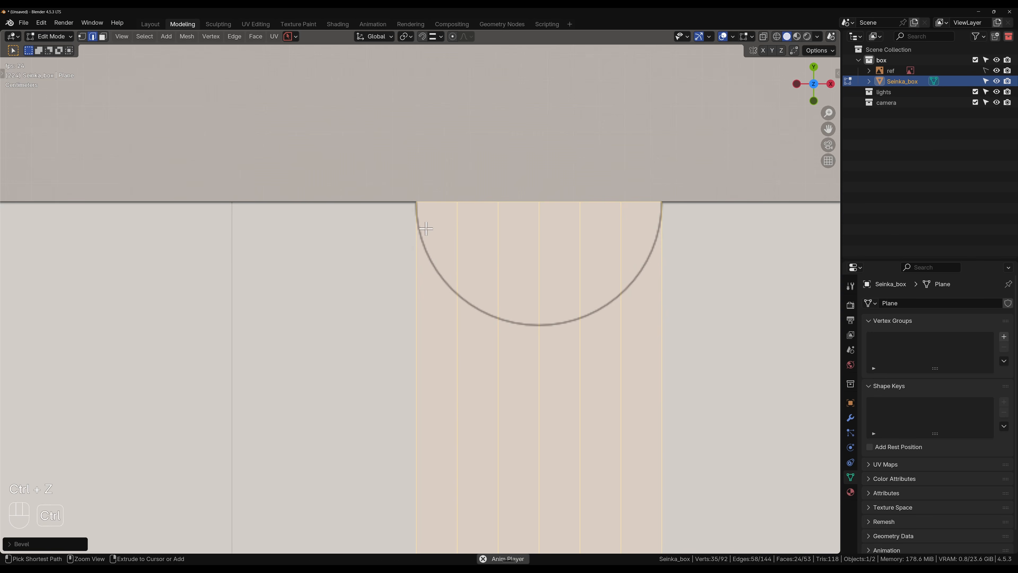
scroll(350, 276, "down", 6)
scroll(350, 276, "up", 4)
scroll(350, 276, "up", 2)
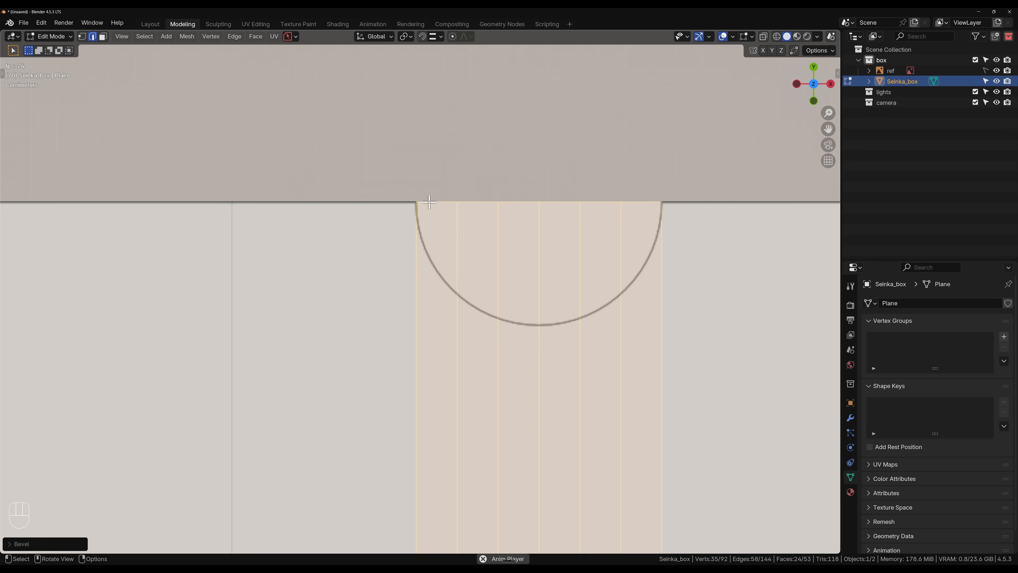
- Knife-cut the semicircular notch outline across the bevelled edges from its left to its right upper corner, and confirm the cut
key("k")
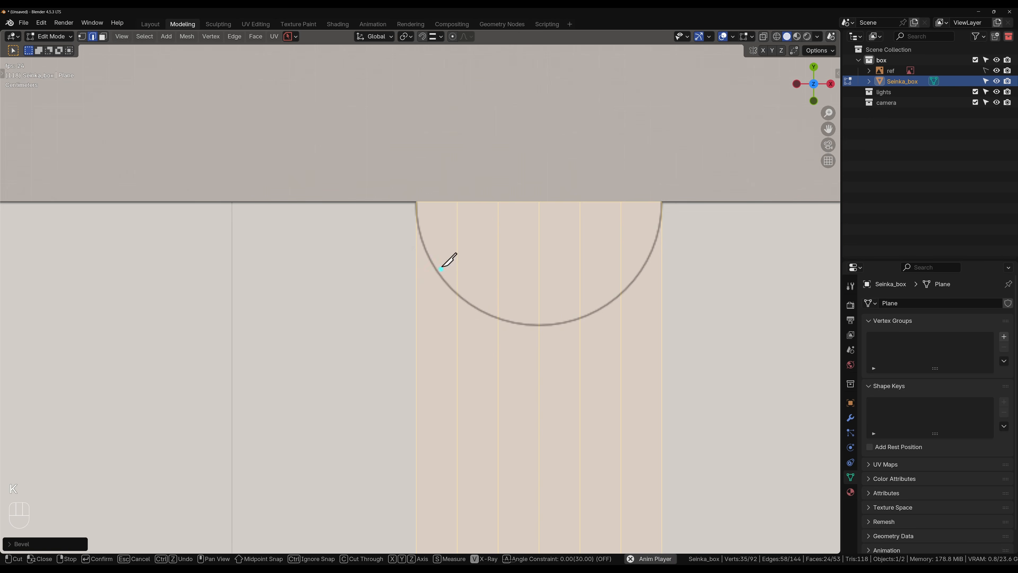
left_click(416, 202)
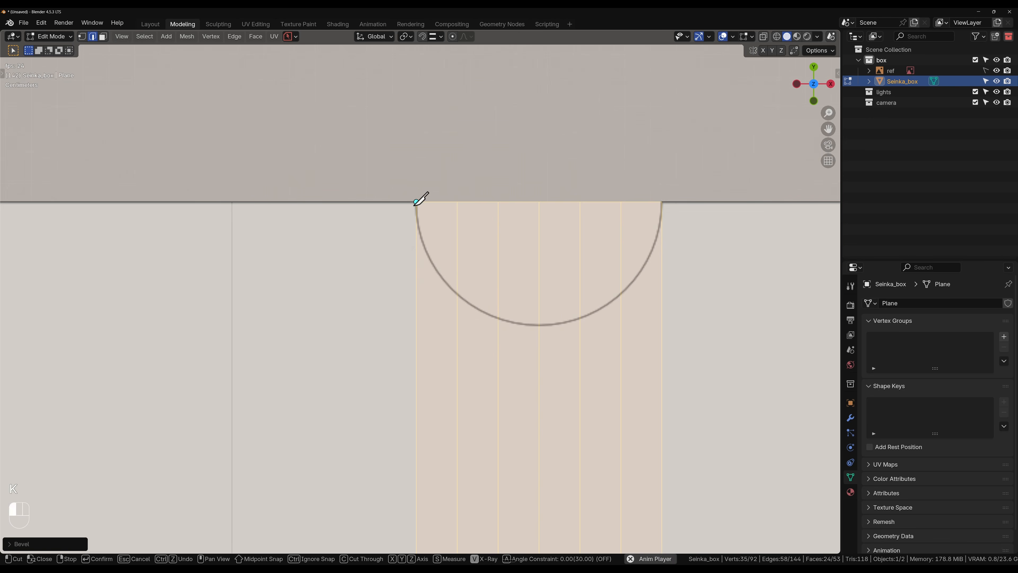
left_click(457, 297)
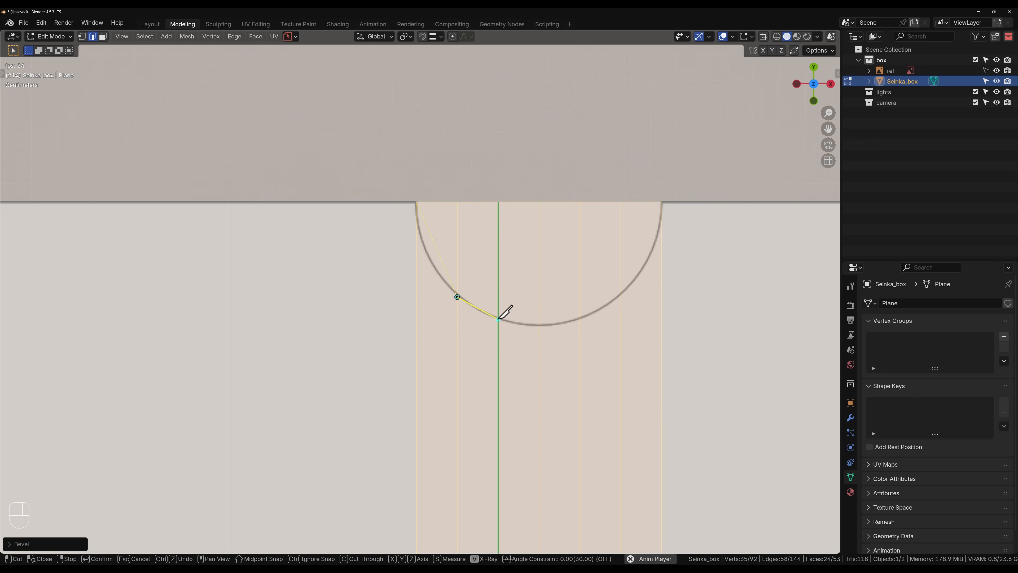
left_click(498, 319)
left_click(539, 326)
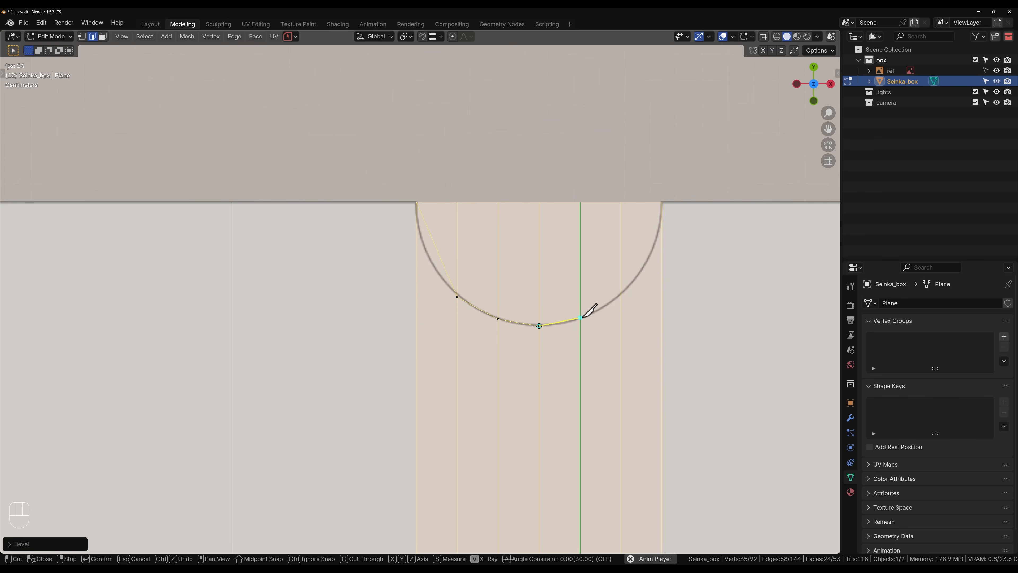
left_click(580, 319)
left_click(620, 294)
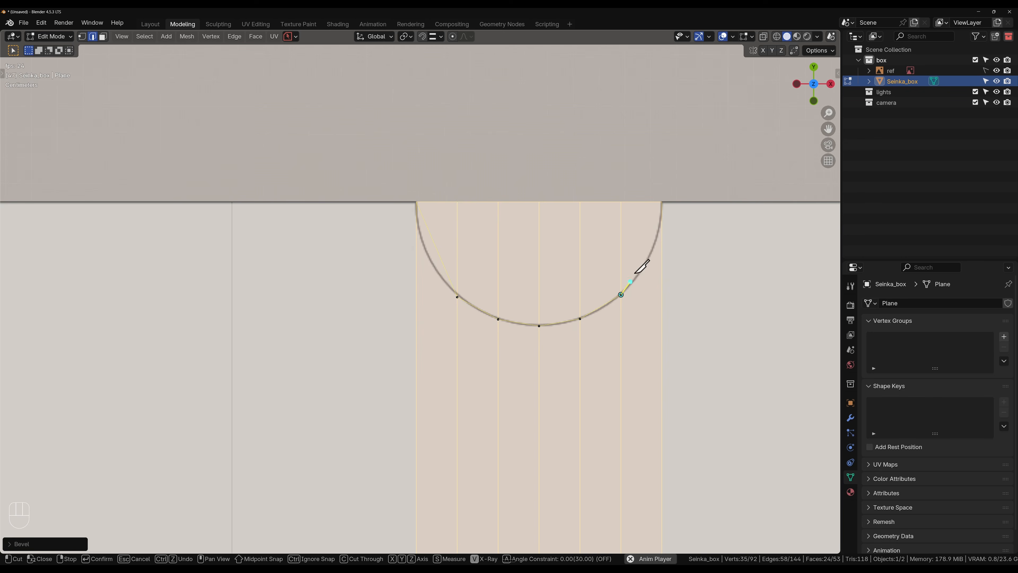
left_click(662, 202)
key("space")
scroll(612, 333, "down", 7)
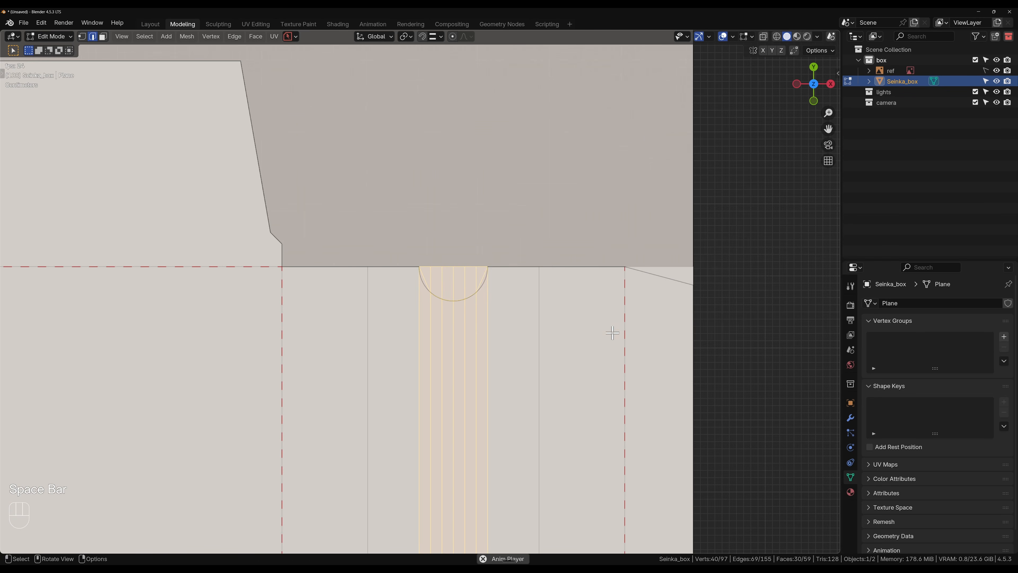
- Select the six faces inside the fourth panel's semicircular notch and delete them
key("3")
left_click_drag(426, 256, 460, 271)
key("x")
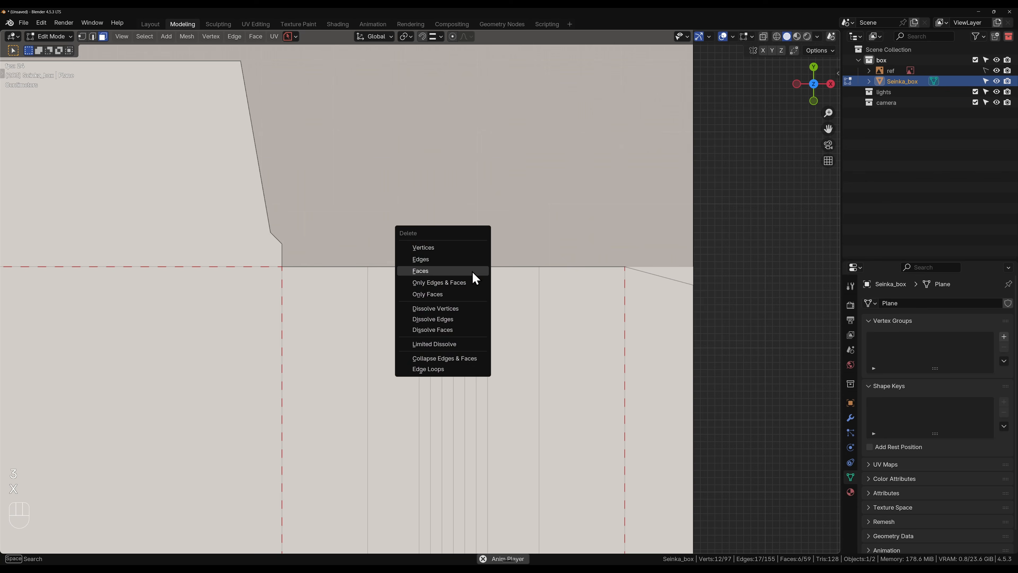
left_click(473, 273)
key("ctrl+e")
key("Escape")
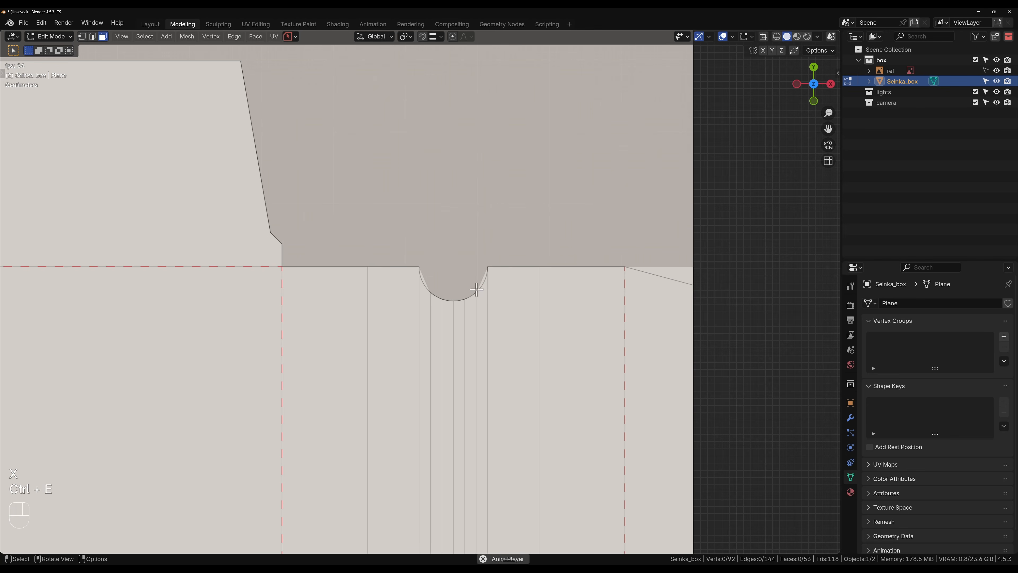
- Add one centred vertical loop cut in the strip at each outer side of the notch
key("ctrl+r")
left_click(482, 283)
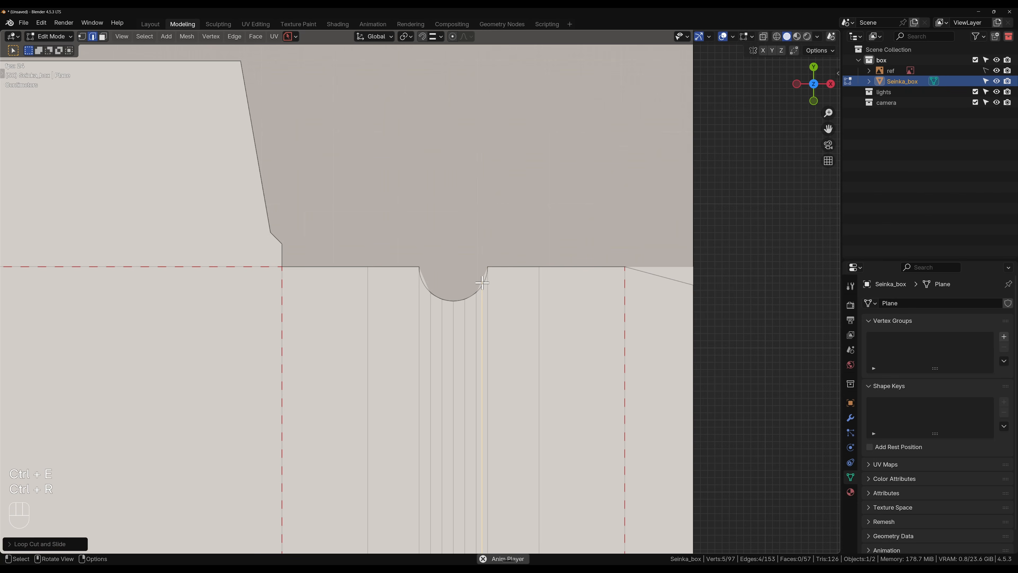
key("ctrl+r")
left_click(424, 284)
- Slide the two new vertices at the notch's sides down along their edges onto the dieline's arc
key("1")
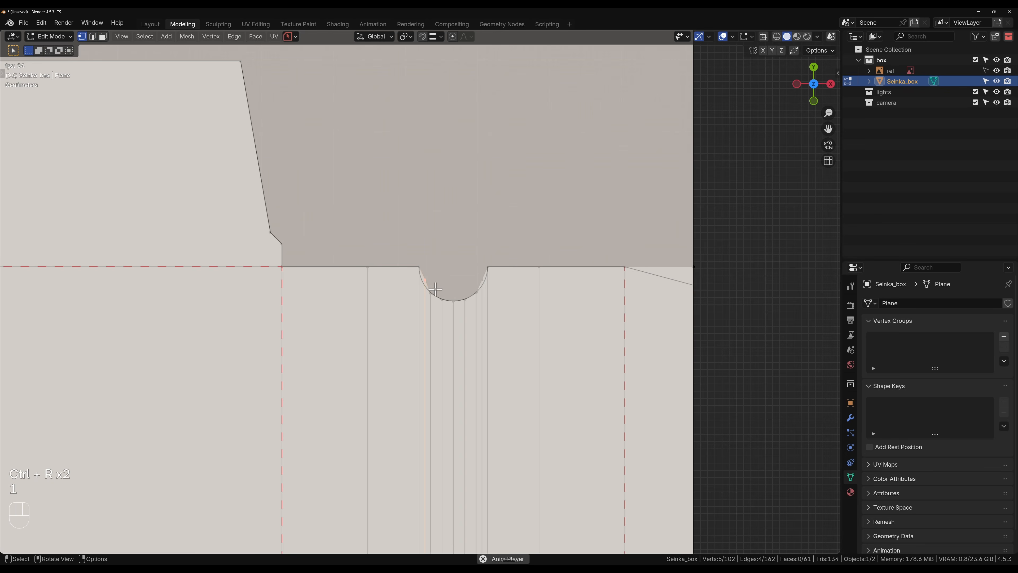
left_click(427, 280)
left_click(483, 282, "shift")
scroll(492, 284, "up", 6)
key("g")
key("g")
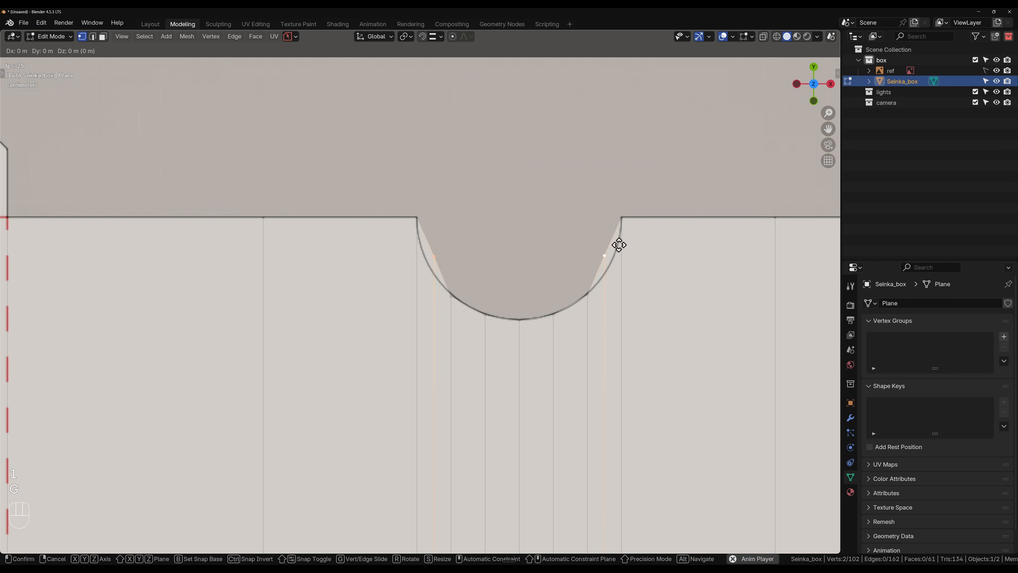
left_click(619, 269)
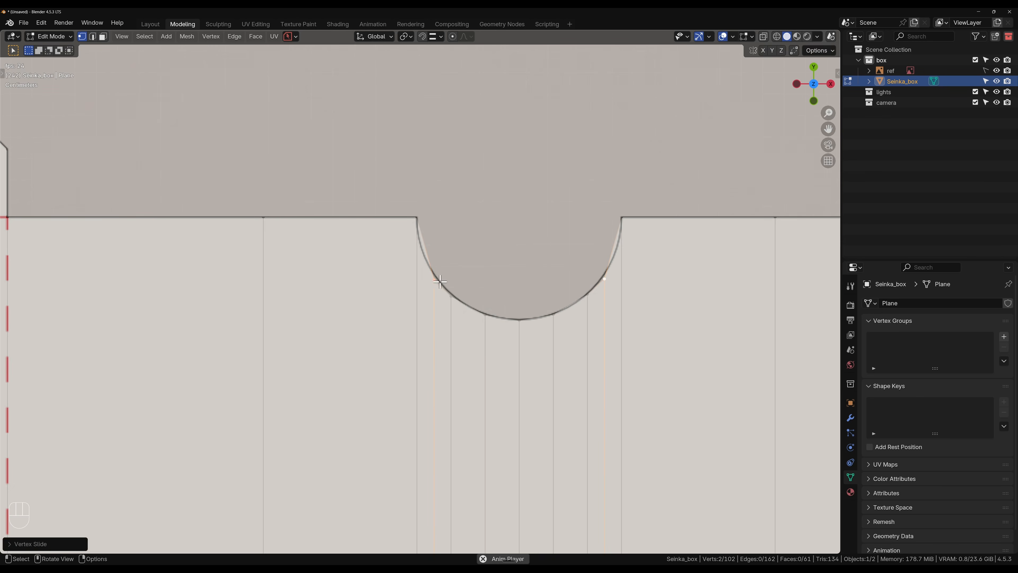
- Scale the two vertical edge loops bordering the notch by about 1.028 along X
key("2")
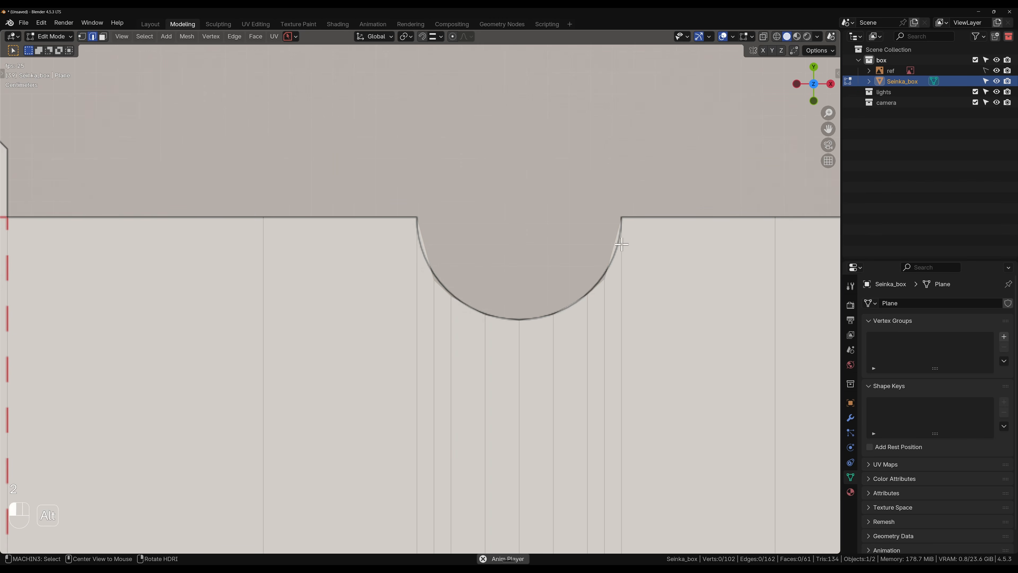
left_click(621, 245, "alt+shift")
left_click(415, 243, "alt+shift")
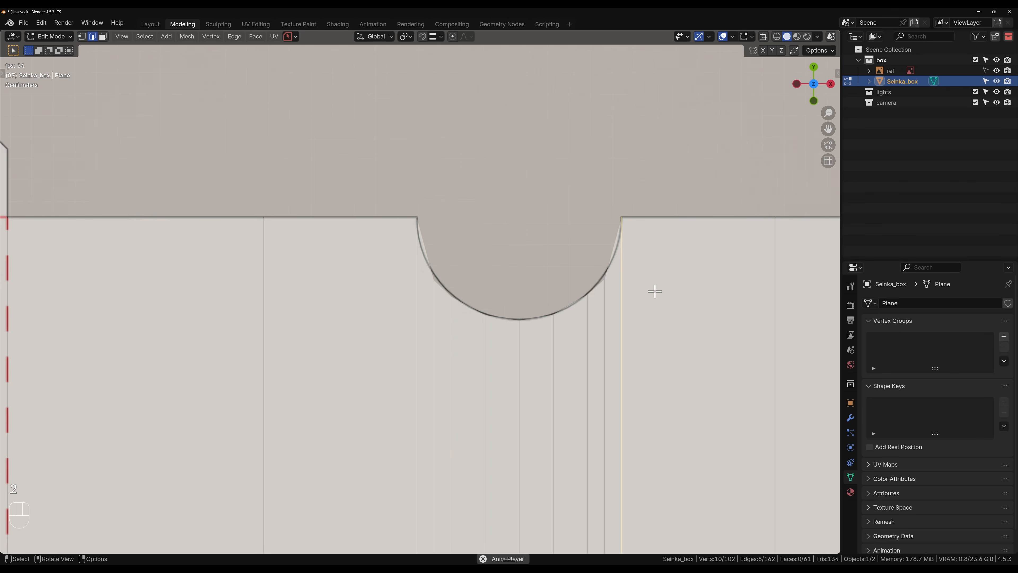
scroll(655, 292, "down", 2)
key("s")
key("x")
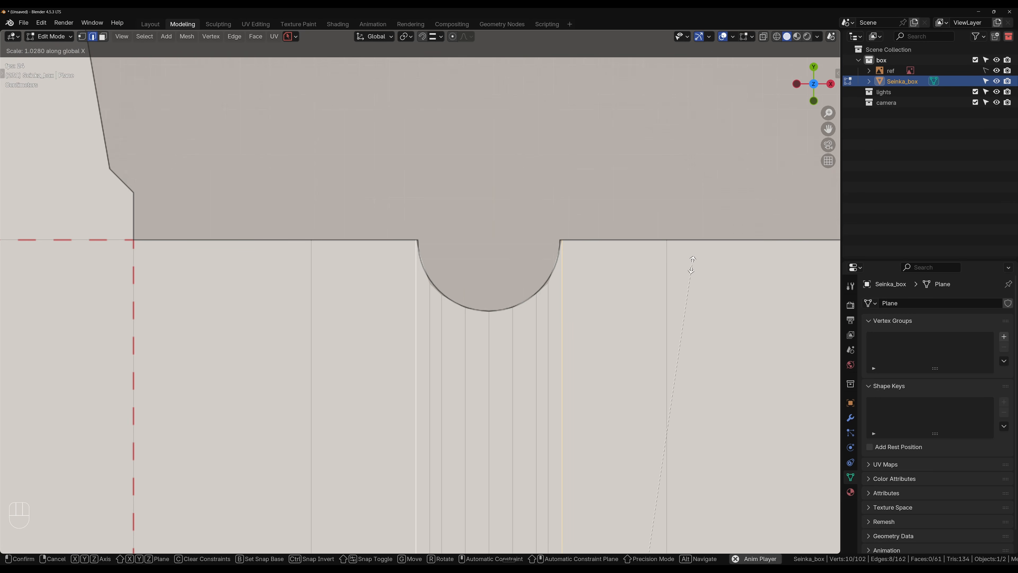
left_click(691, 265)
- Knife-cut the glue tab's slanted upper edge from the fold line's upper end to the plane's outer edge
scroll(426, 291, "down", 4)
middle_click_drag(489, 318, 337, 222, "shift")
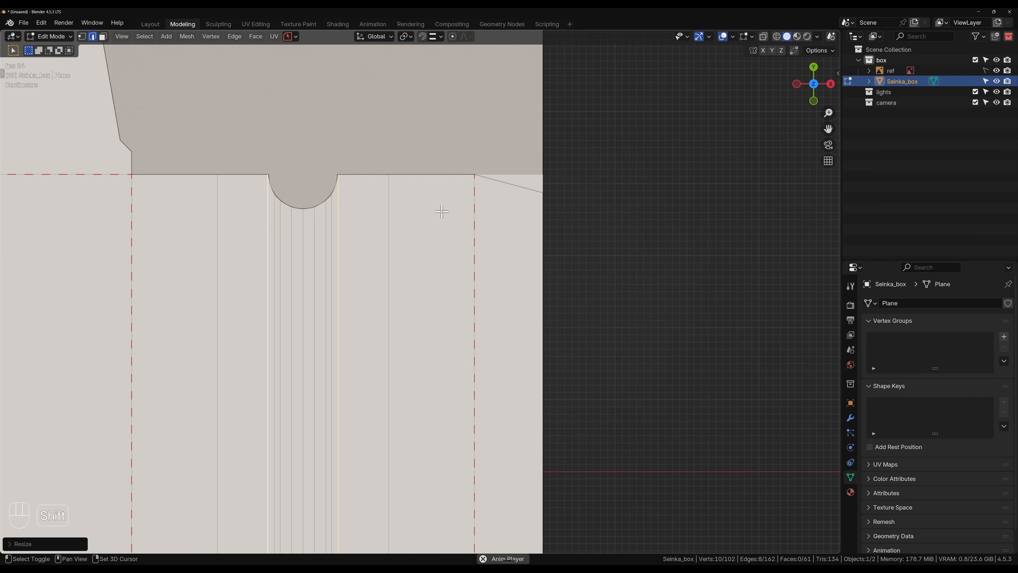
middle_click_drag(441, 211, 324, 275, "shift")
scroll(364, 250, "up", 6)
key("k")
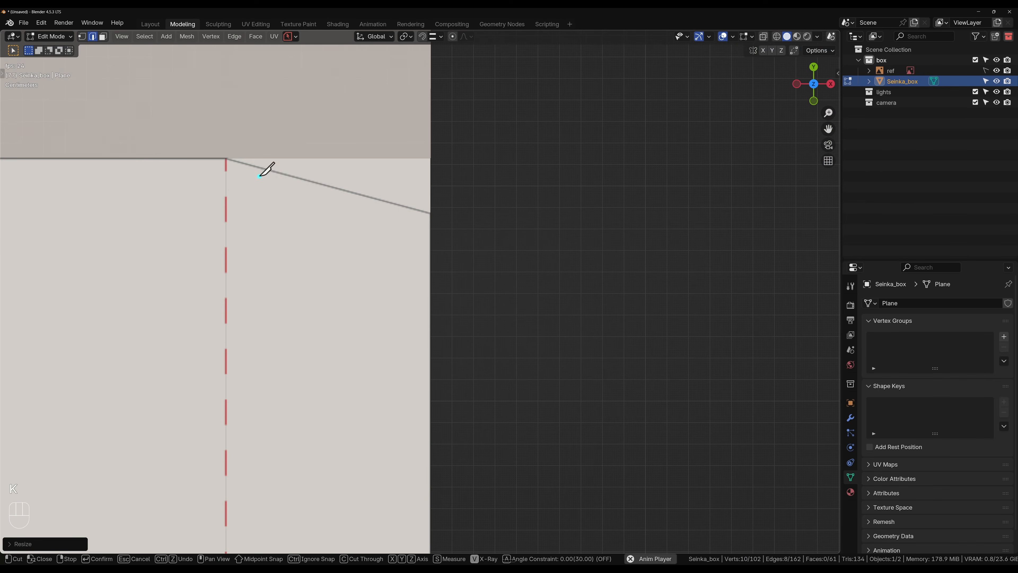
left_click(230, 160)
left_click(432, 212)
right_click(517, 278)
scroll(444, 397, "down", 7)
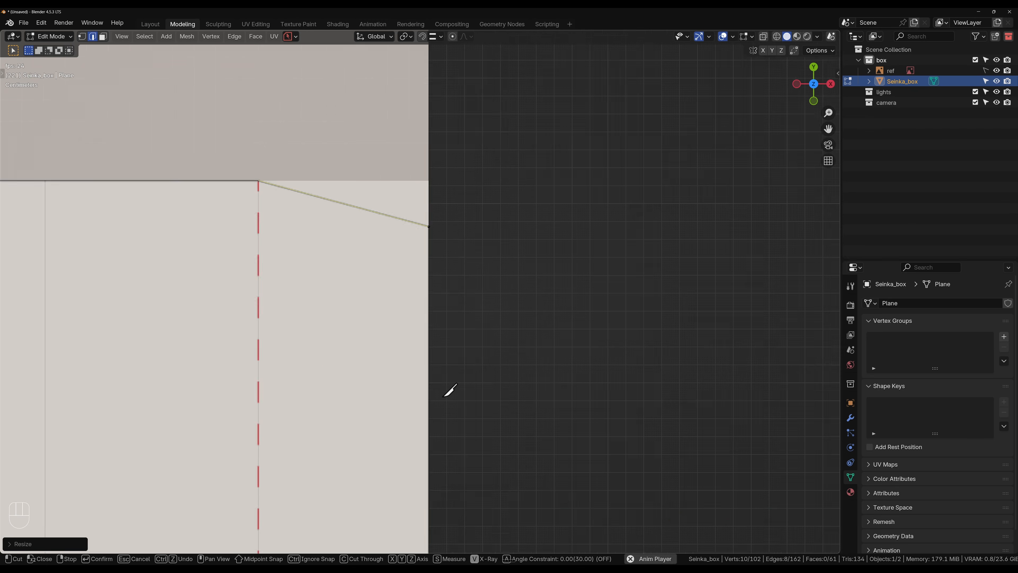
- Knife-cut the glue tab's slanted lower edge from the fold line's lower end past the outer edge, and confirm both cuts
middle_click_drag(428, 404, 429, 72, "shift")
scroll(424, 369, "up", 7)
middle_click_drag(407, 348, 423, 299, "shift")
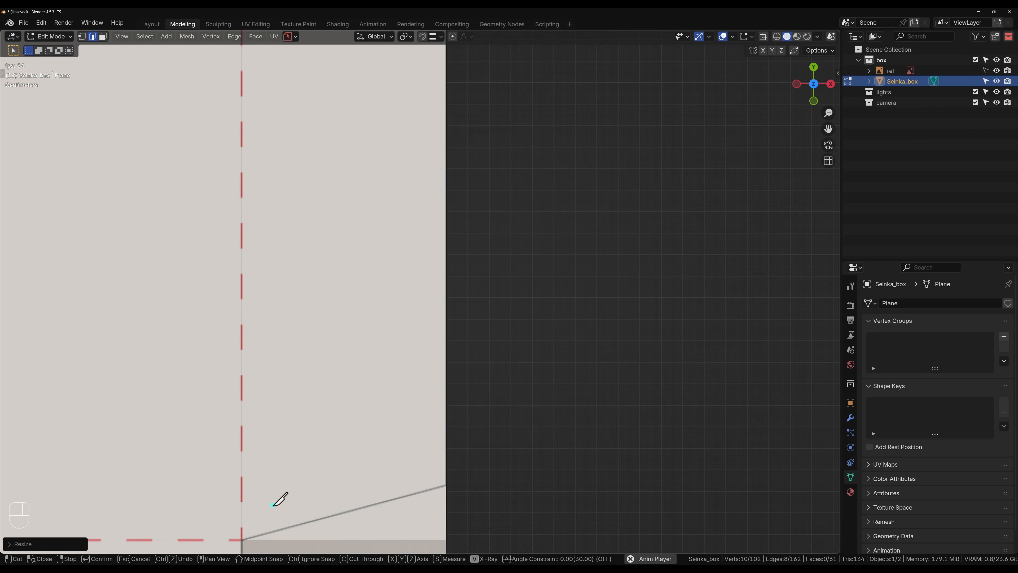
left_click(242, 540)
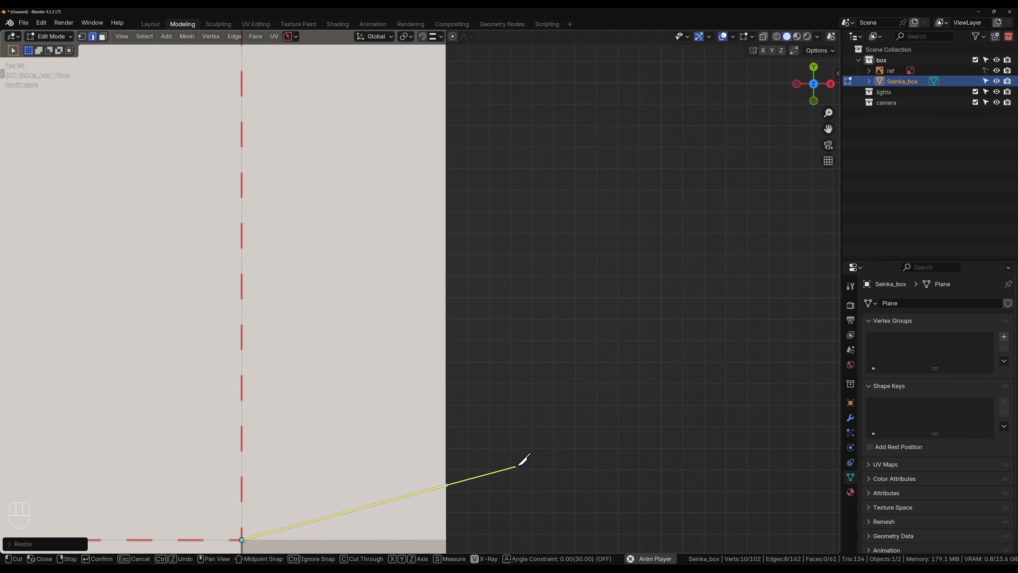
key("space")
scroll(513, 391, "down", 8)
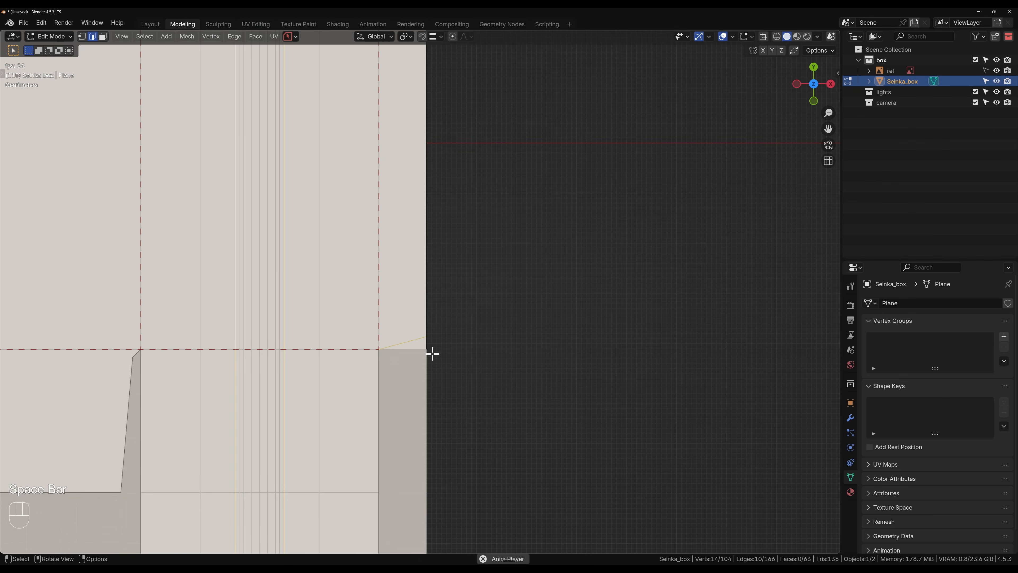
- Select the waste triangles at the glue tab's lower and upper corners and delete them
key("3")
left_click(425, 345)
middle_click_drag(466, 209, 517, 416, "shift")
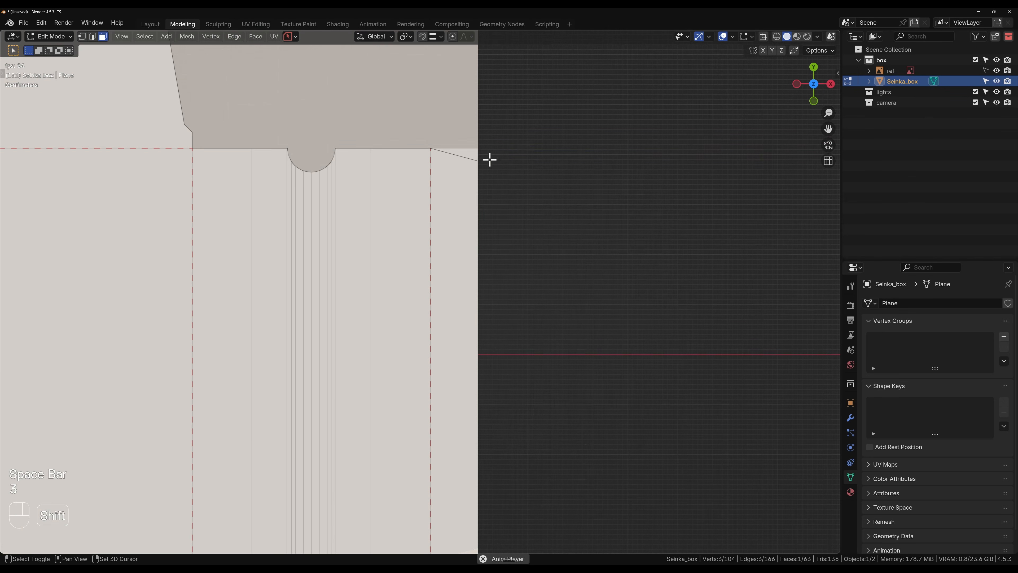
key("x")
left_click(467, 156)
- Delete the sliver face on the outer side of the first panel's lower dust flap
middle_click_drag(411, 286, 632, 258, "shift")
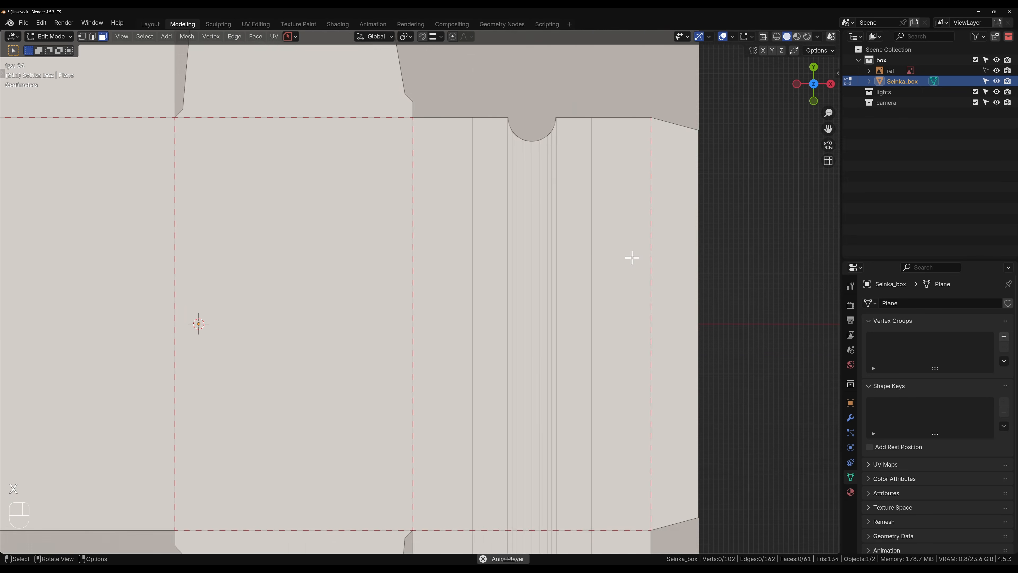
scroll(569, 277, "down", 4)
middle_click_drag(314, 437, 471, 305, "shift")
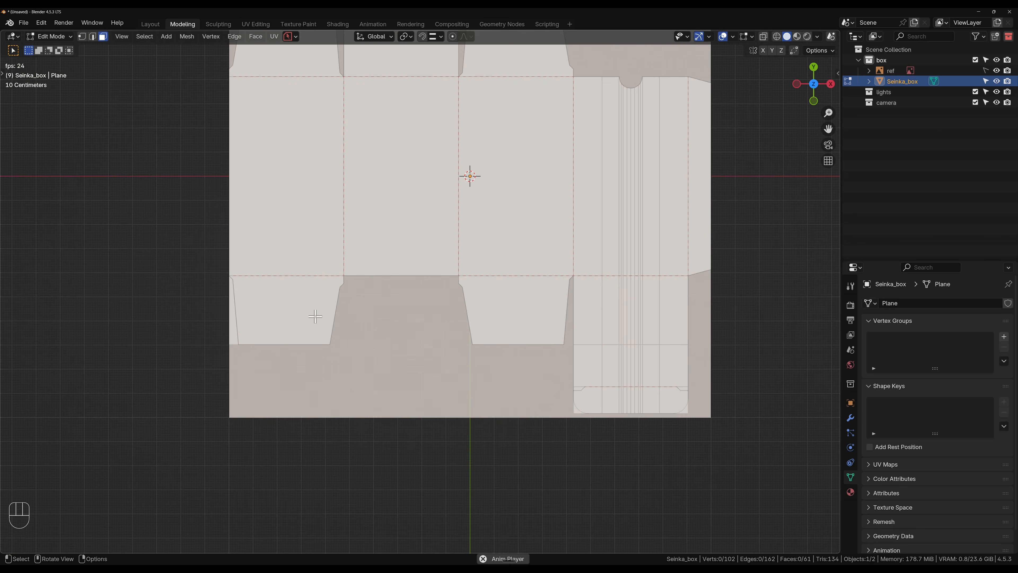
left_click(232, 334)
key("x")
left_click(235, 336)
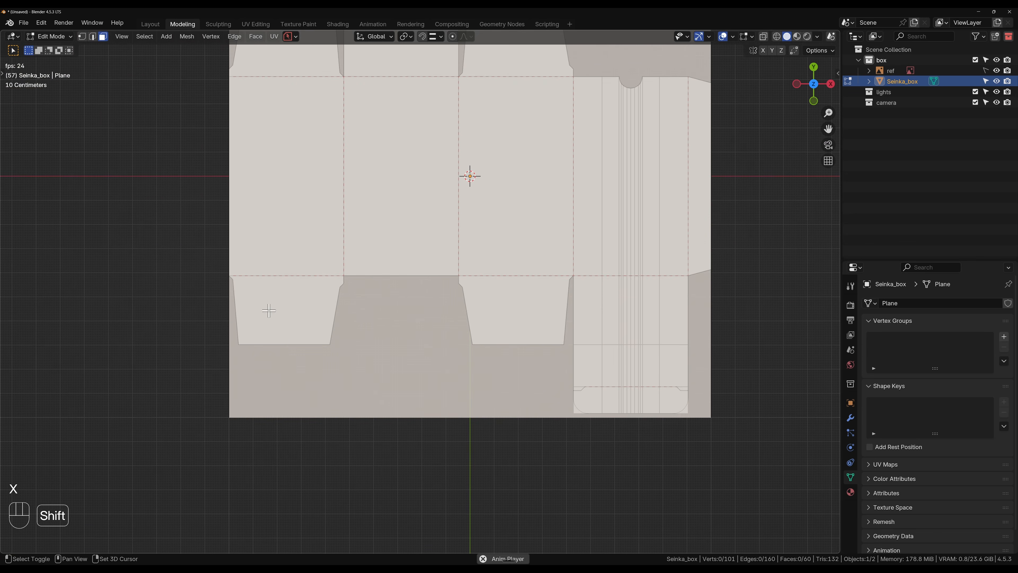
- Hide the ref image in the viewport so only the Seinka_box mesh is shown
middle_click_drag(266, 307, 313, 386, "shift")
scroll(306, 392, "up", 2)
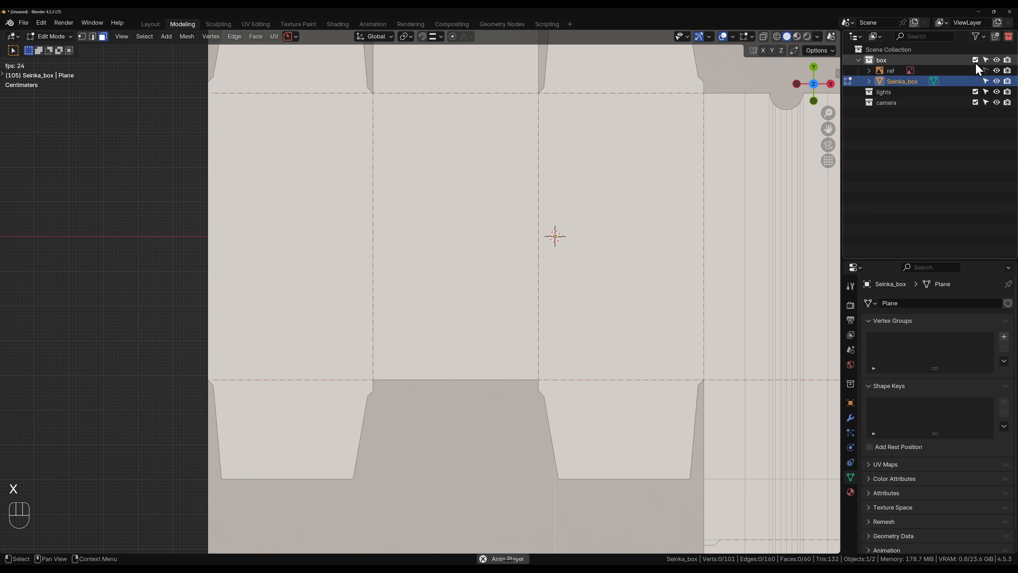
left_click(996, 70)
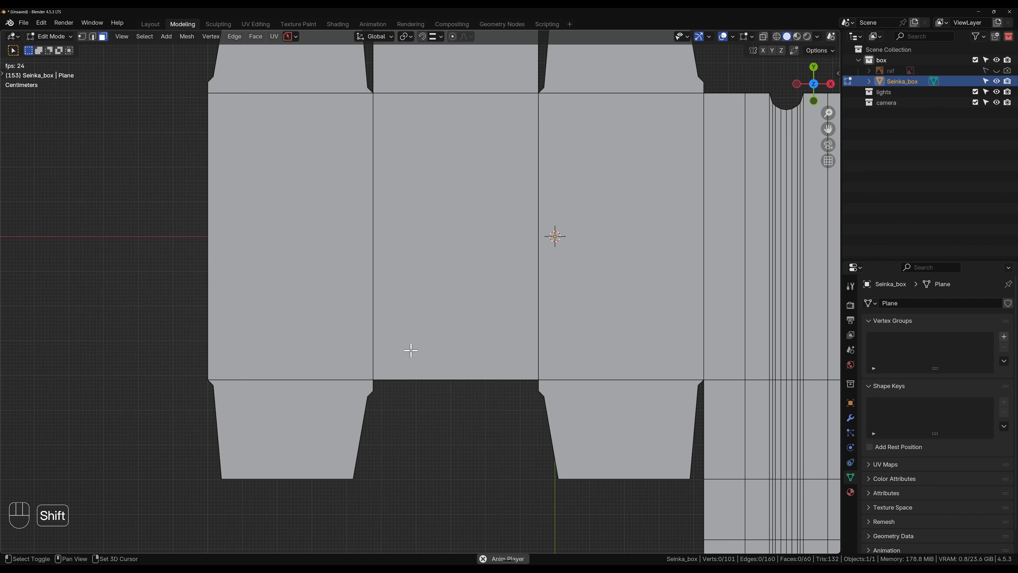
- Knife-cut an angle-constrained horizontal line across the first panel's lower dust flap from its left chamfer's lower corner, and confirm it
middle_click_drag(341, 375, 463, 332, "shift")
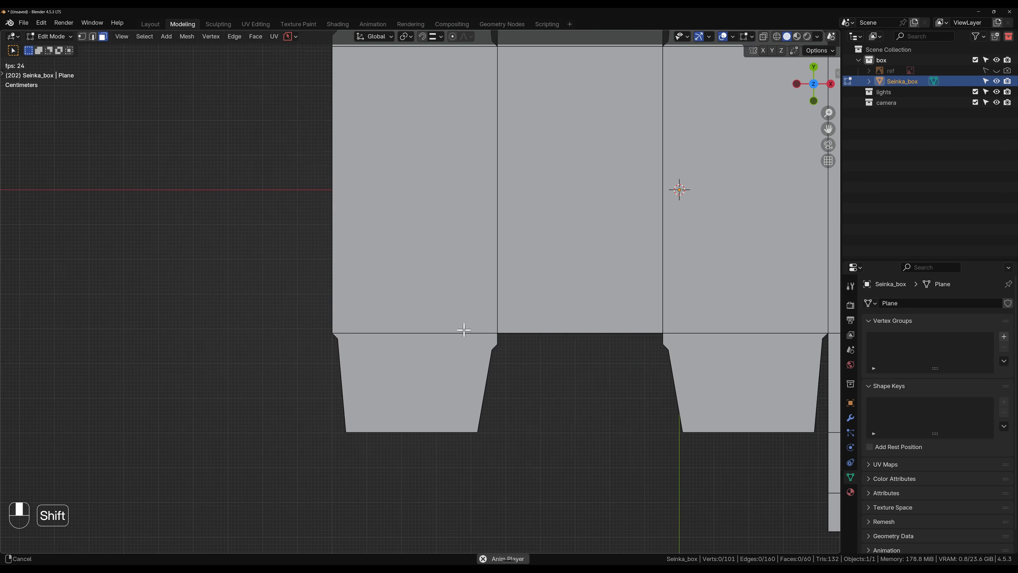
scroll(280, 283, "up", 6)
middle_click_drag(280, 284, 219, 266, "shift")
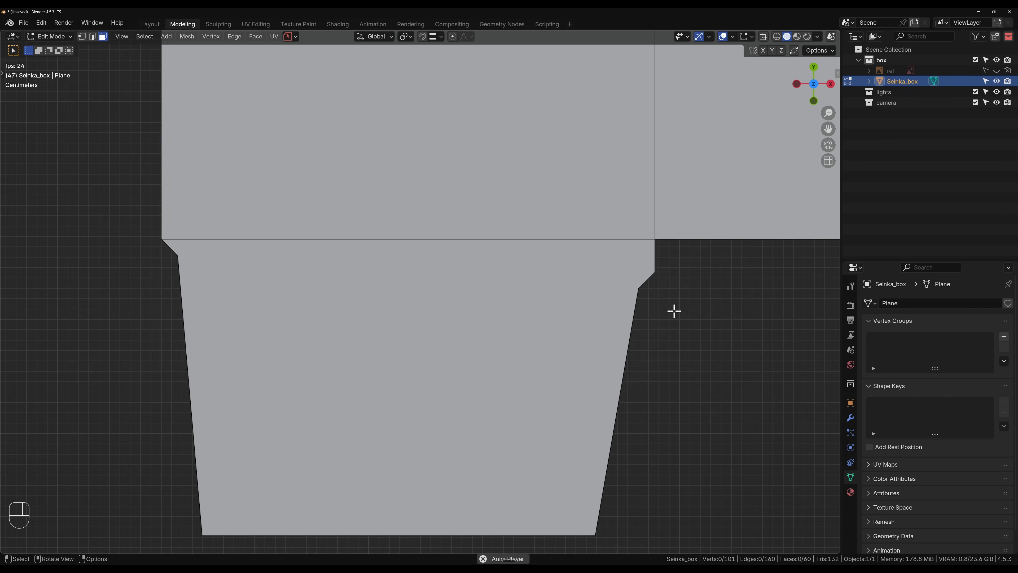
key("k")
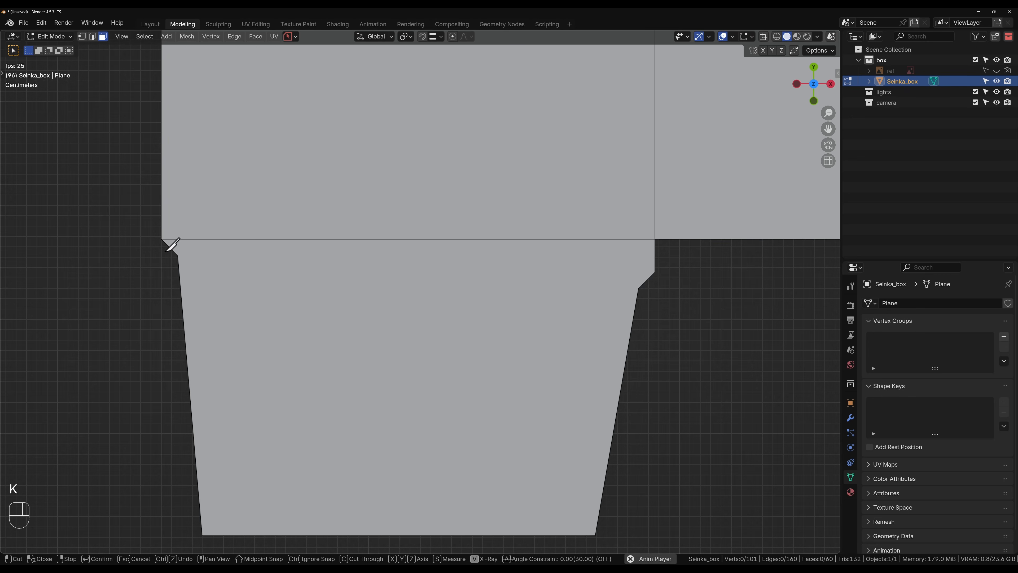
left_click(178, 256)
key("a")
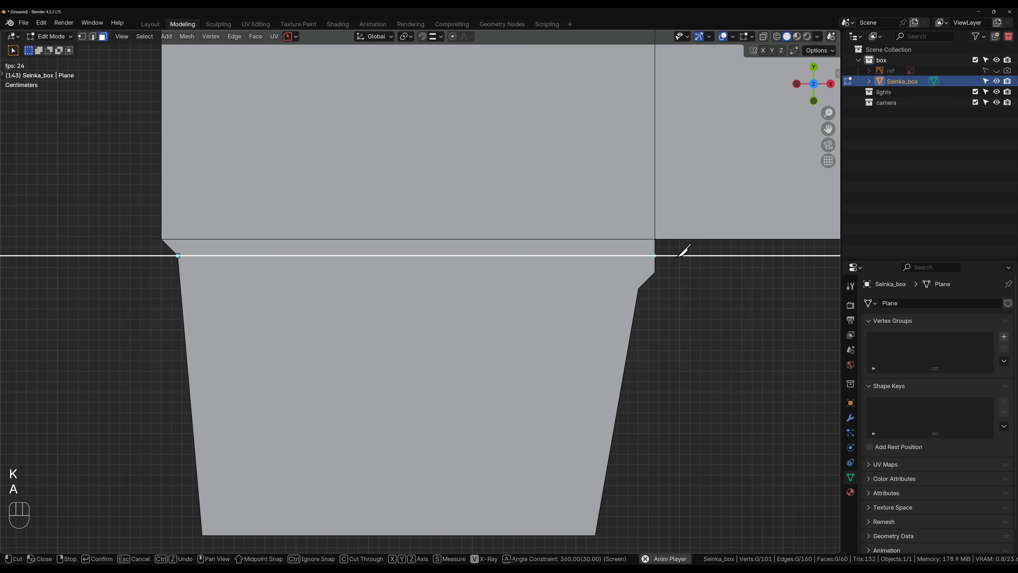
left_click(683, 251)
key("space")
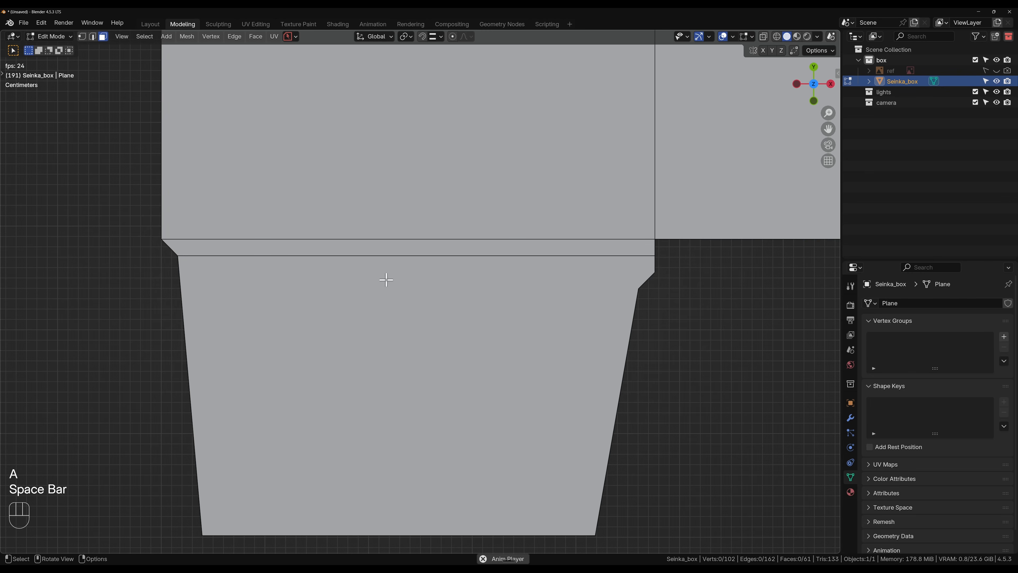
- Knife-cut a horizontal line across the same flap from its right chamfer's upper corner, and start another at the chamfer's lower corner
key("k")
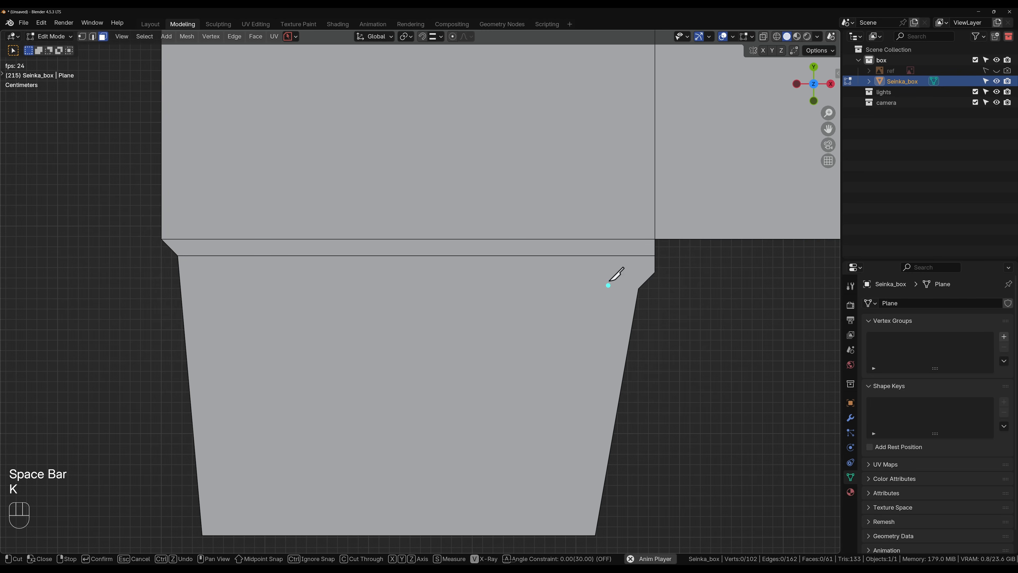
left_click(655, 272)
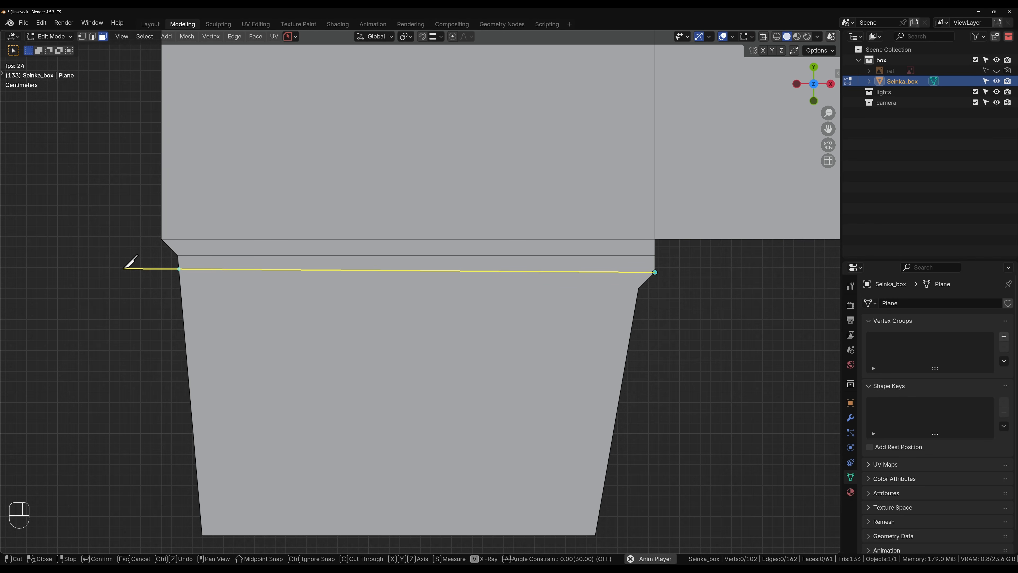
key("a")
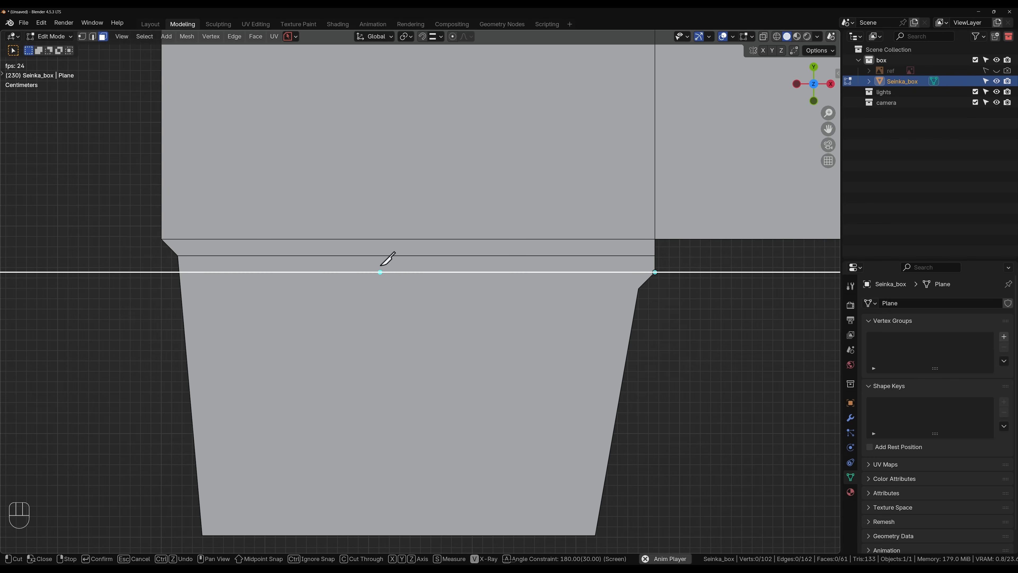
left_click(119, 261)
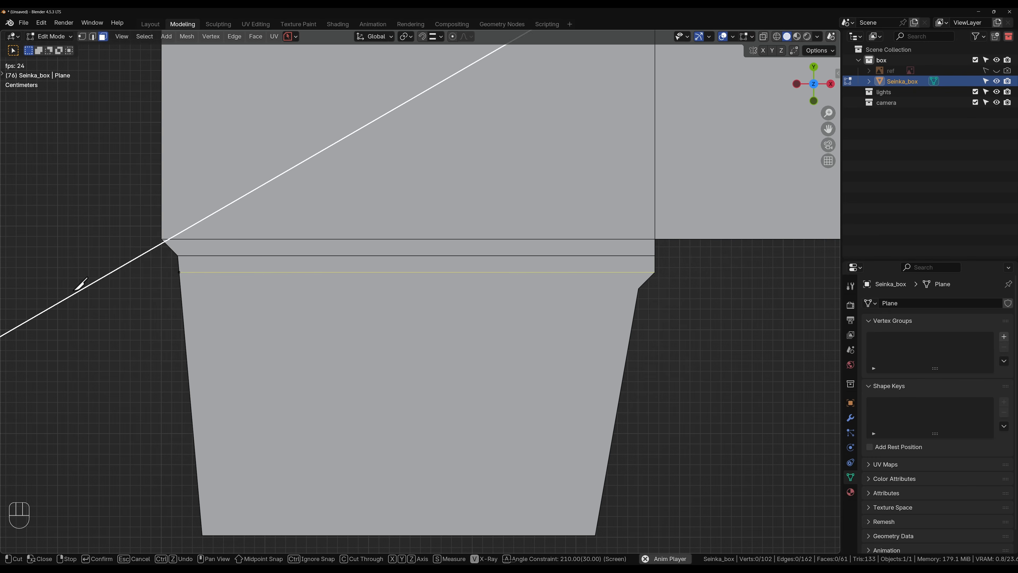
left_click(638, 289)
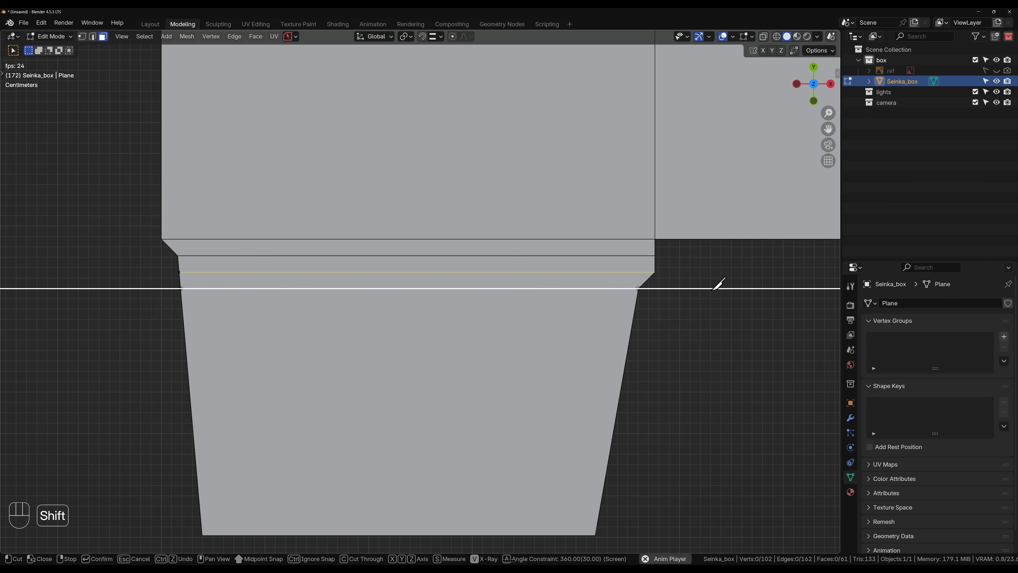
- Knife-cut three angle-constrained horizontal lines across the third panel's lower dust flap, through its left chamfer's two corners and its right chamfer's lower corner
middle_click_drag(717, 285, 89, 339, "shift")
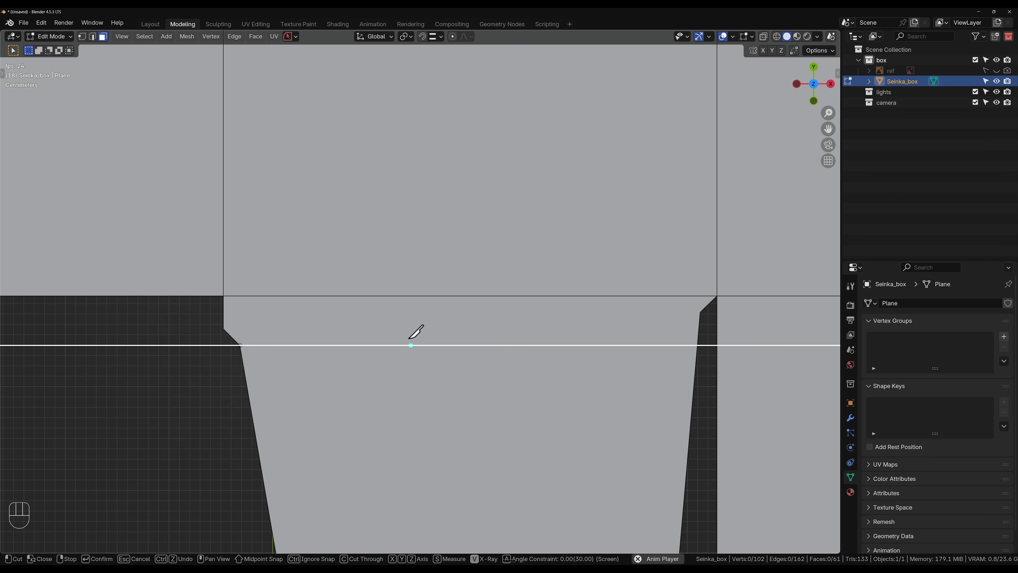
left_click(223, 329)
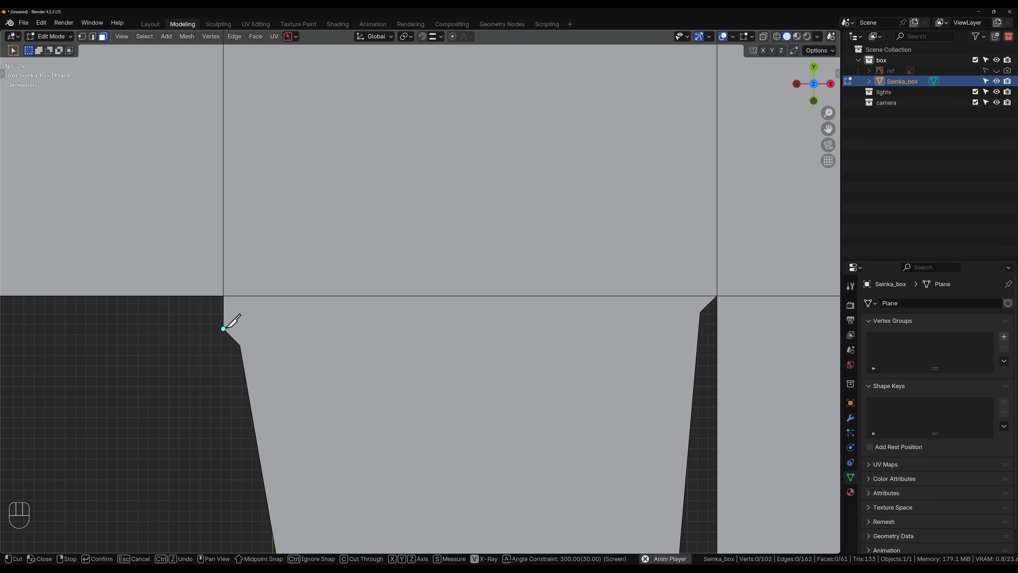
left_click(716, 320)
right_click(708, 306)
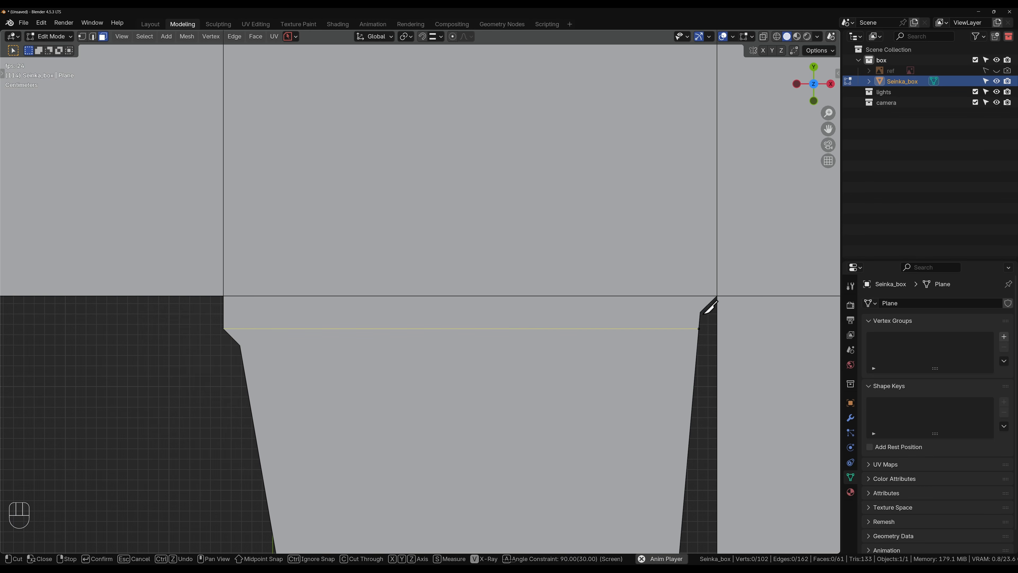
left_click(700, 312)
left_click(172, 321)
right_click(176, 317)
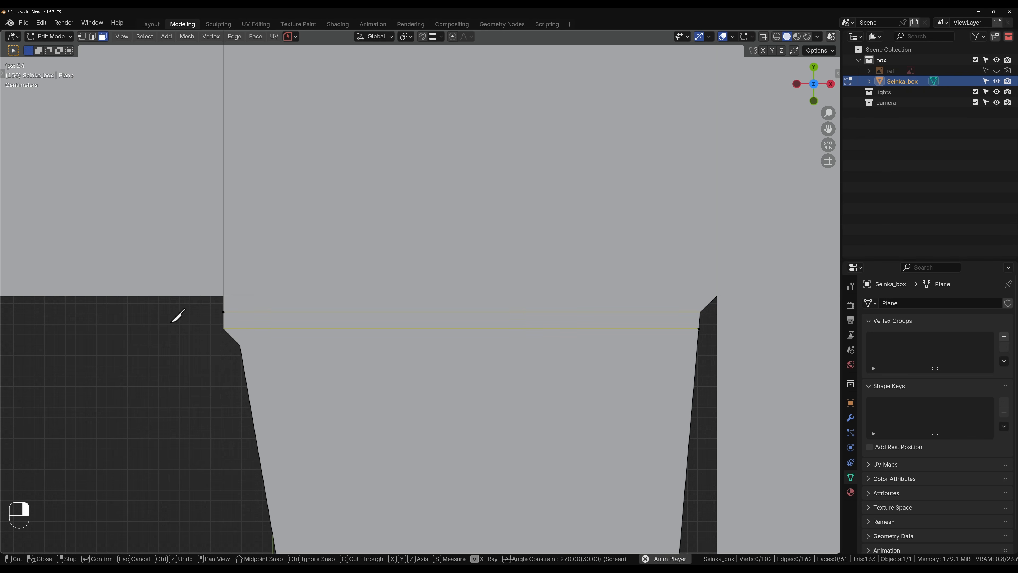
left_click(240, 345)
left_click(702, 341)
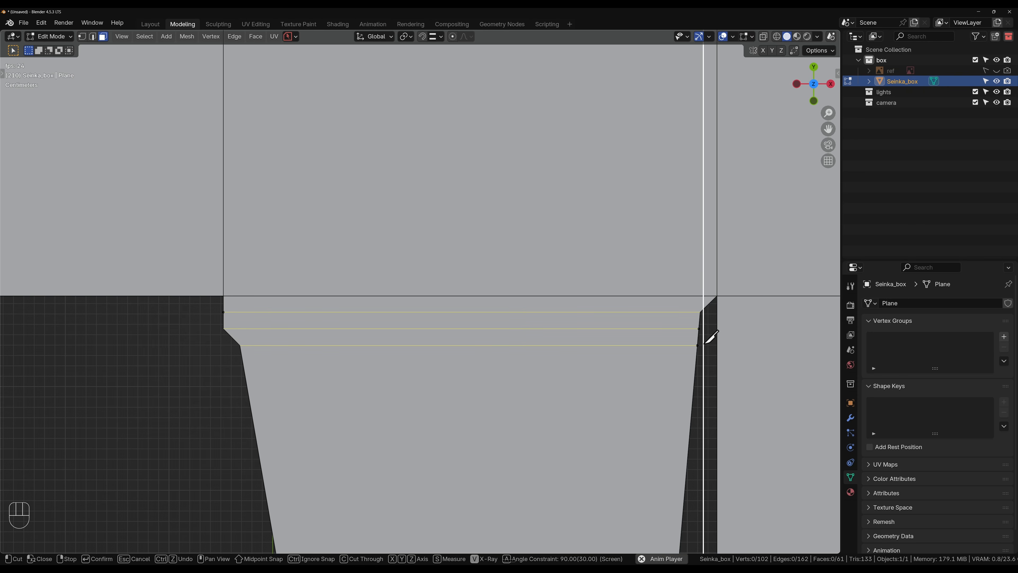
right_click(661, 271)
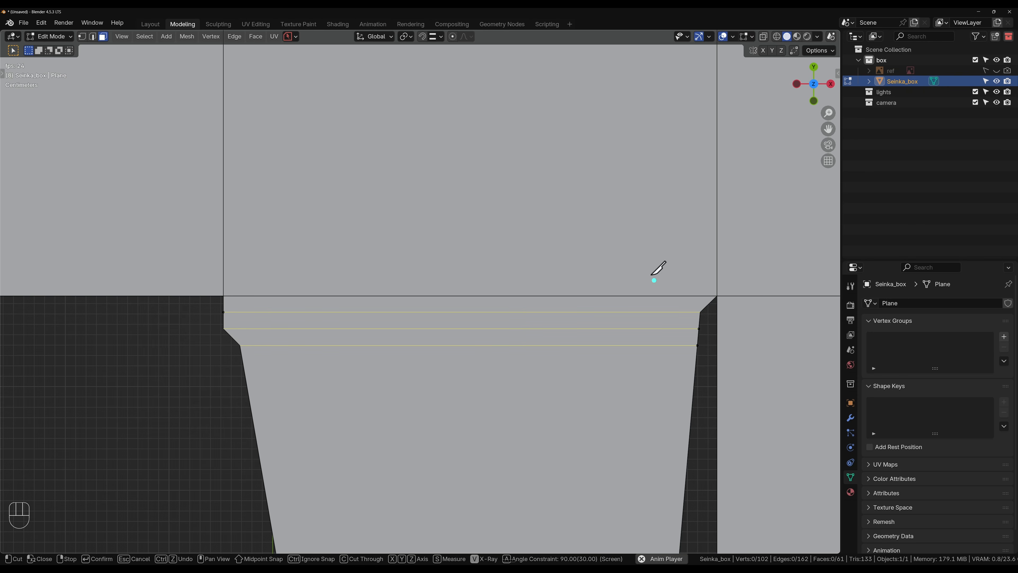
- Knife-cut three horizontal lines across the third panel's upper dust flap, from its left chamfer's upper corner and both corners of its right chamfer
scroll(570, 164, "down", 3)
scroll(557, 240, "up", 5, "shift")
scroll(431, 345, "up", 5, "shift")
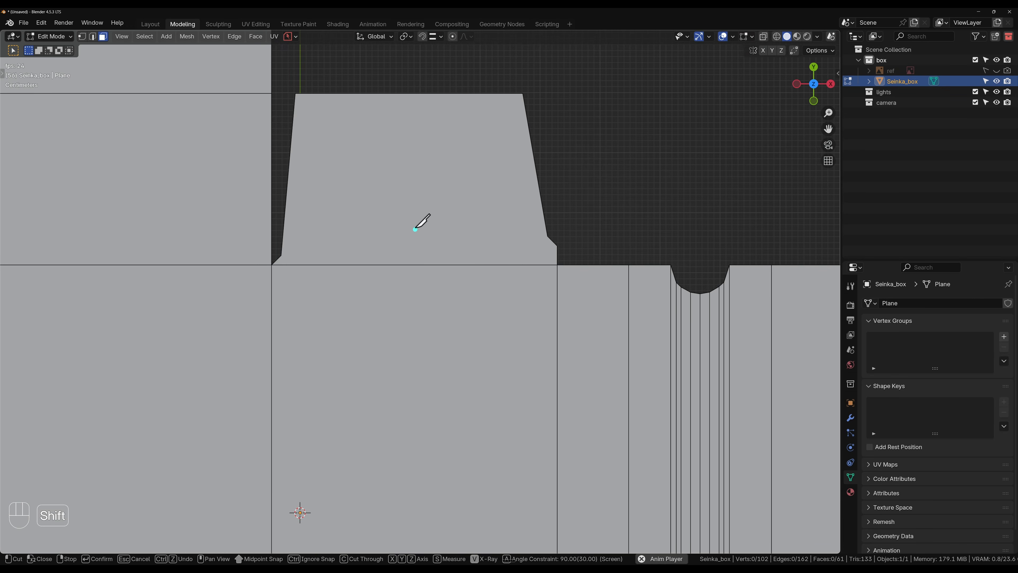
scroll(427, 286, "up", 2, "shift")
scroll(376, 299, "up", 5)
middle_click_drag(352, 273, 96, 348, "shift")
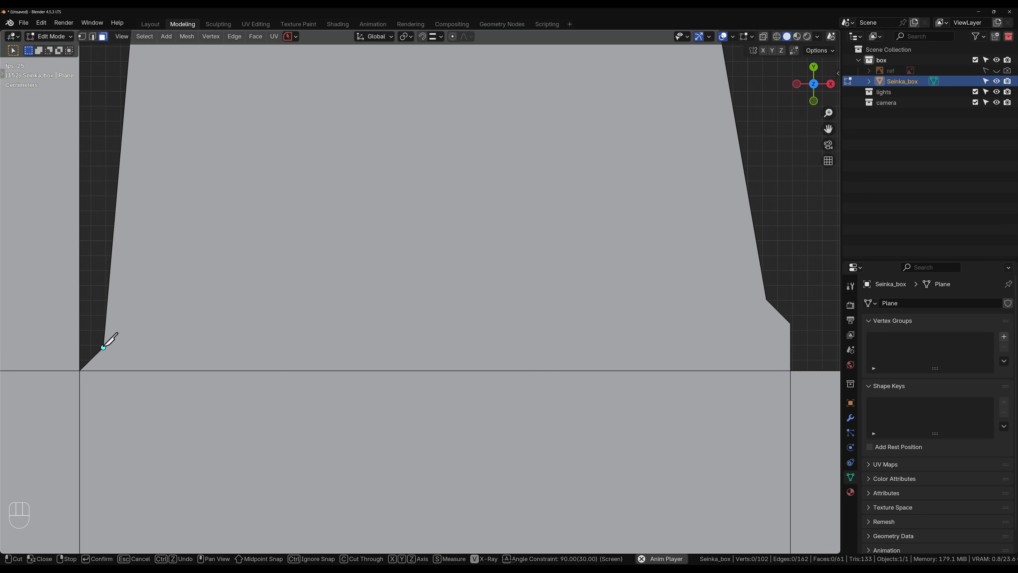
left_click(104, 348)
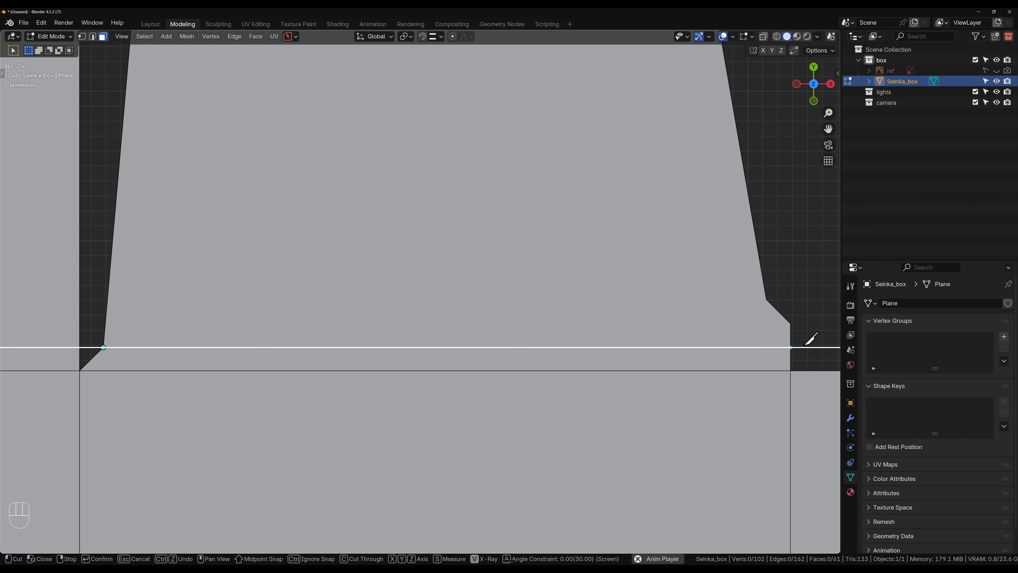
left_click(818, 347)
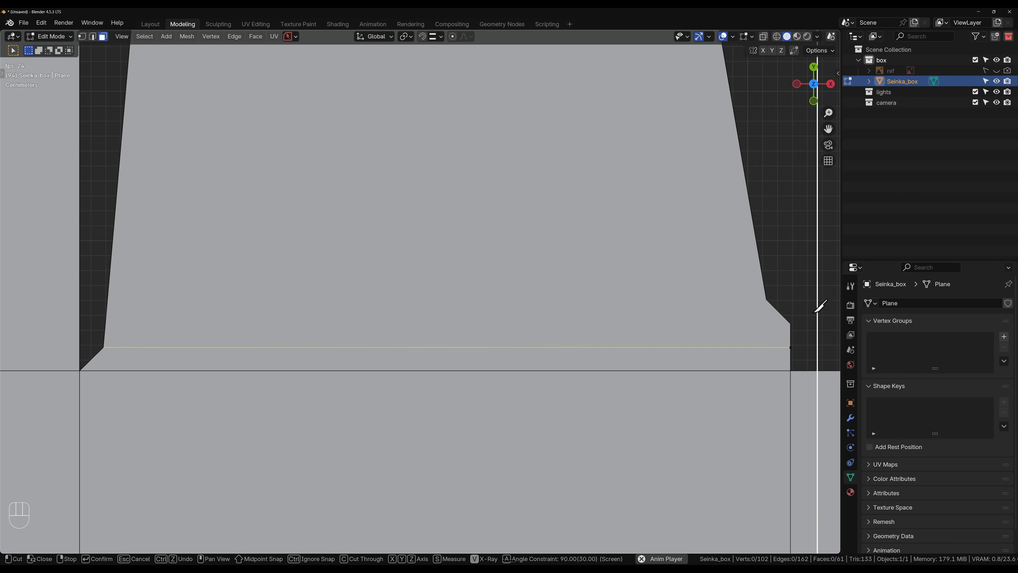
left_click(790, 323)
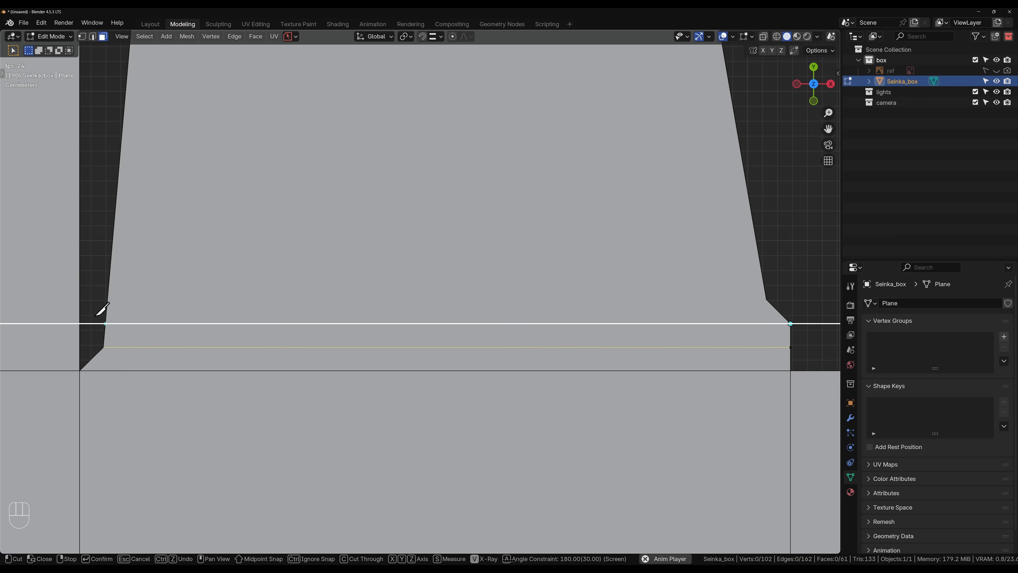
left_click(105, 323)
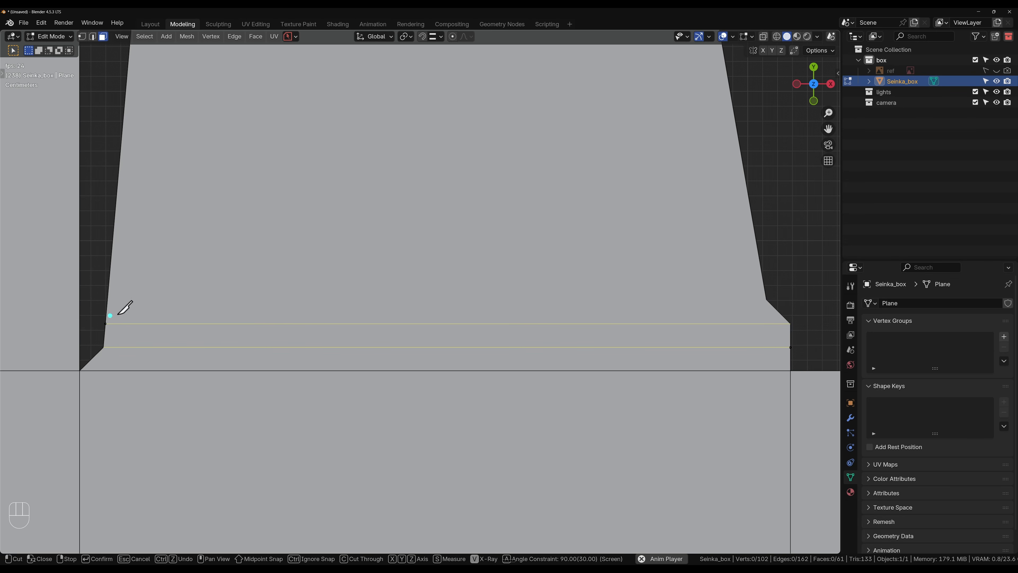
left_click(766, 299)
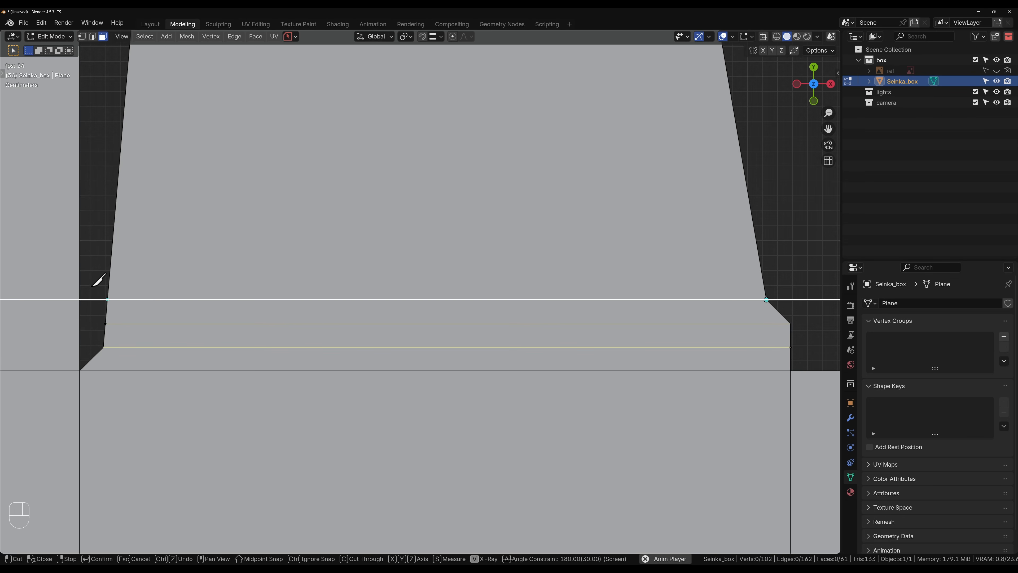
left_click(108, 299)
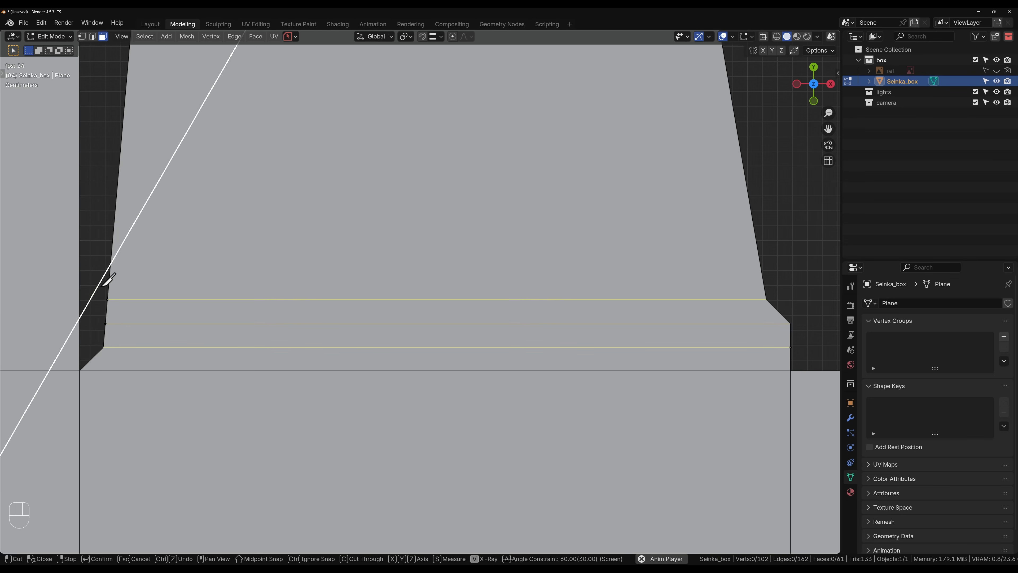
- Knife-cut a horizontal line across the first panel's upper dust flap from its right chamfer's upper corner to the outer edge
scroll(102, 286, "down", 7)
middle_click_drag(116, 280, 541, 281, "shift")
scroll(541, 296, "up", 7)
scroll(753, 335, "down", 2)
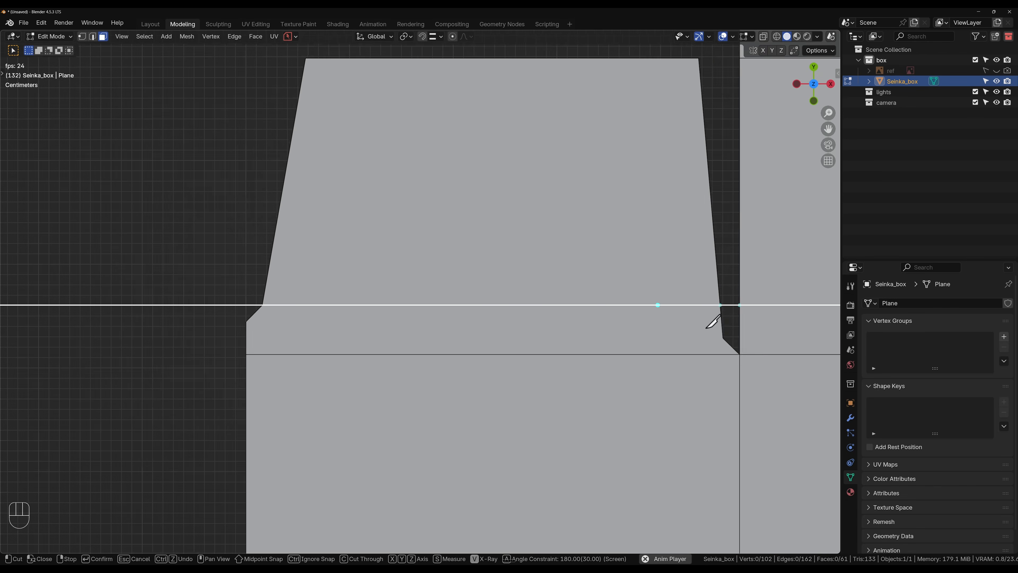
scroll(706, 327, "down", 1)
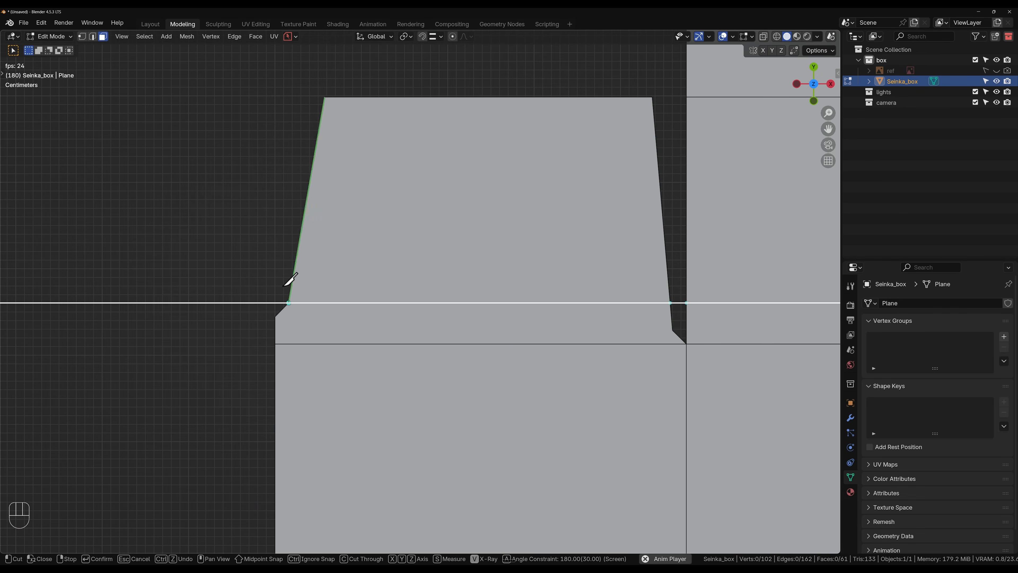
left_click(672, 330)
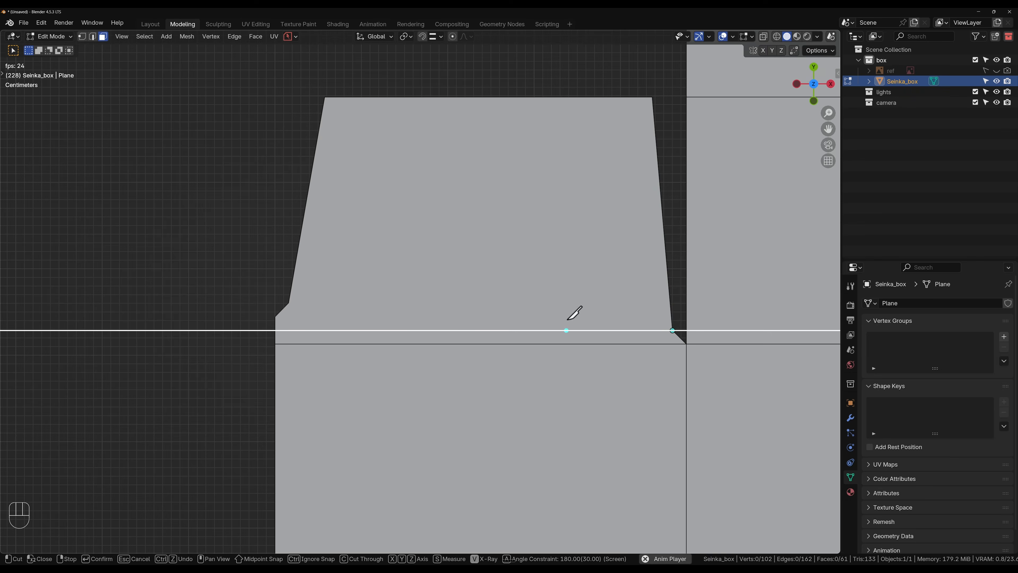
left_click(165, 323)
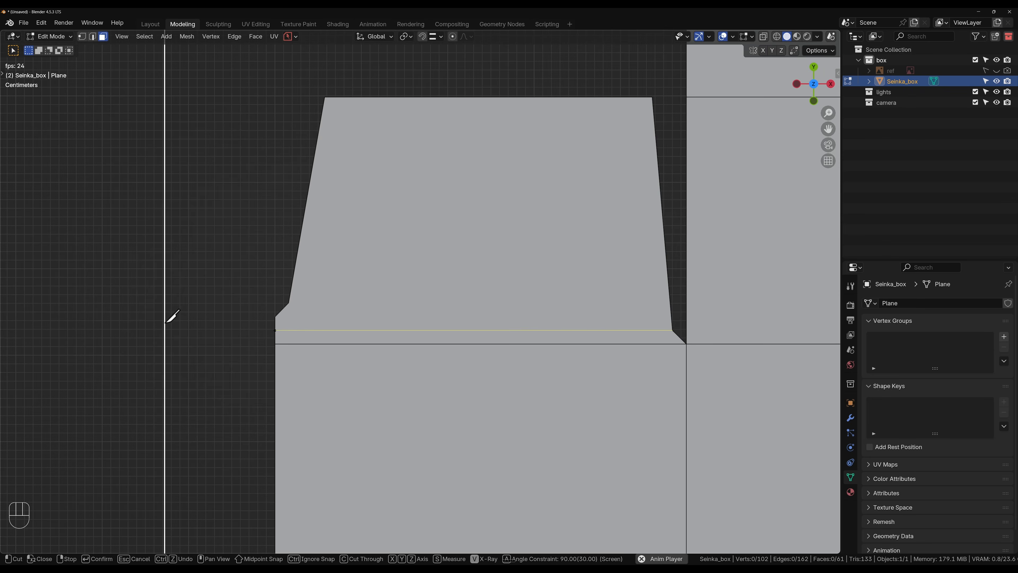
right_click(238, 301)
- Knife-cut two more horizontal lines across the same flap from its left chamfer's lower and upper corners, and confirm all the cuts
left_click(275, 316)
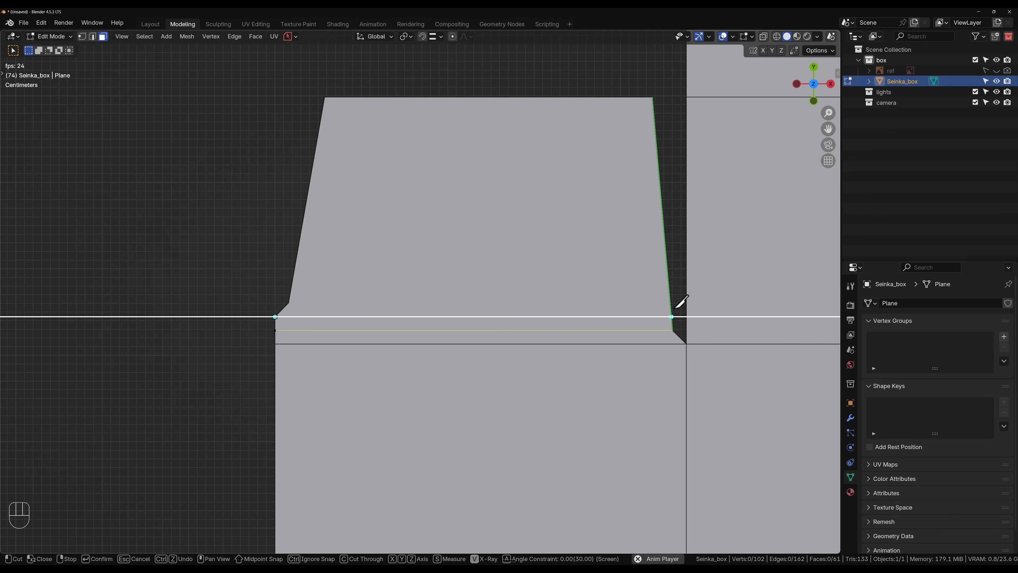
left_click(675, 307)
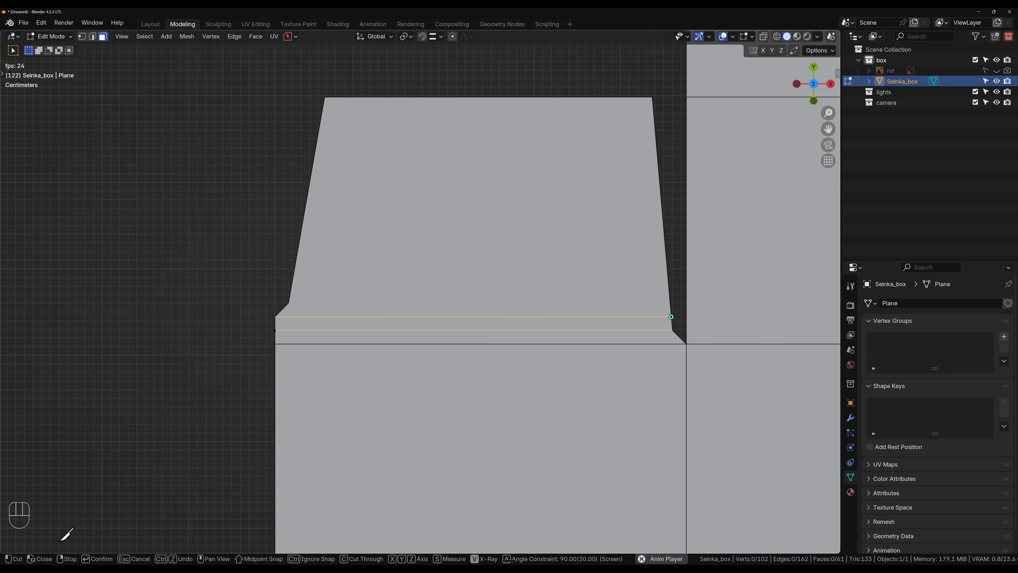
left_click(289, 303)
left_click(678, 302)
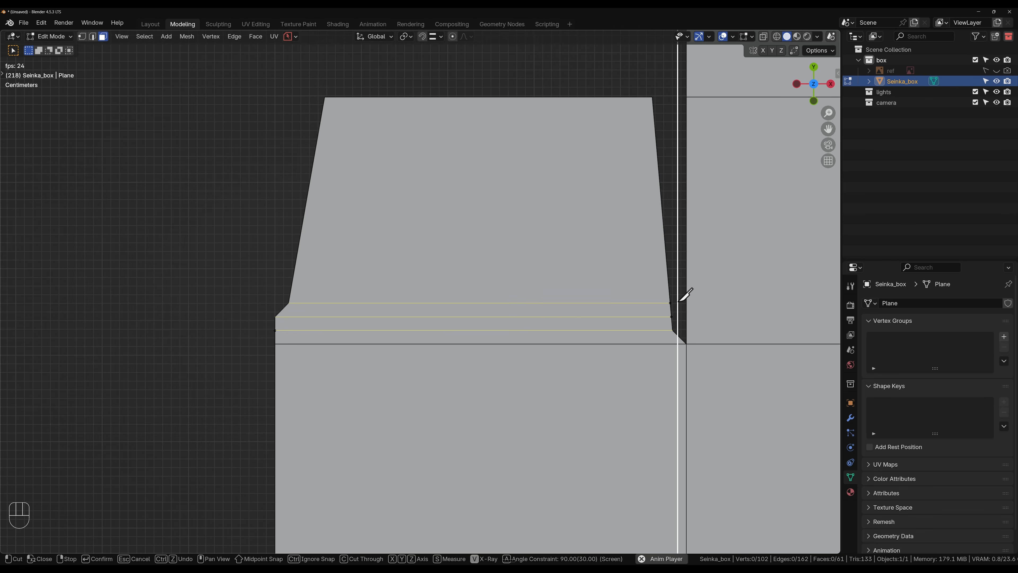
scroll(504, 257, "down", 6)
key("space")
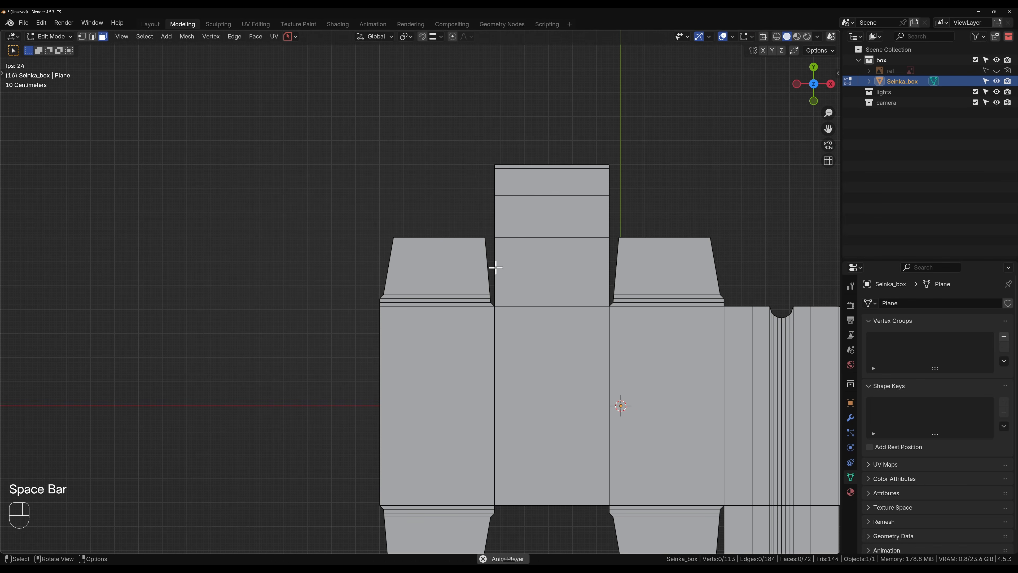
- Check the whole mesh in edge selection mode and select the three crease edges on the third panel's upper dust flap
middle_click_drag(528, 327, 409, 193, "shift")
key("2")
left_click_drag(540, 156, 558, 172)
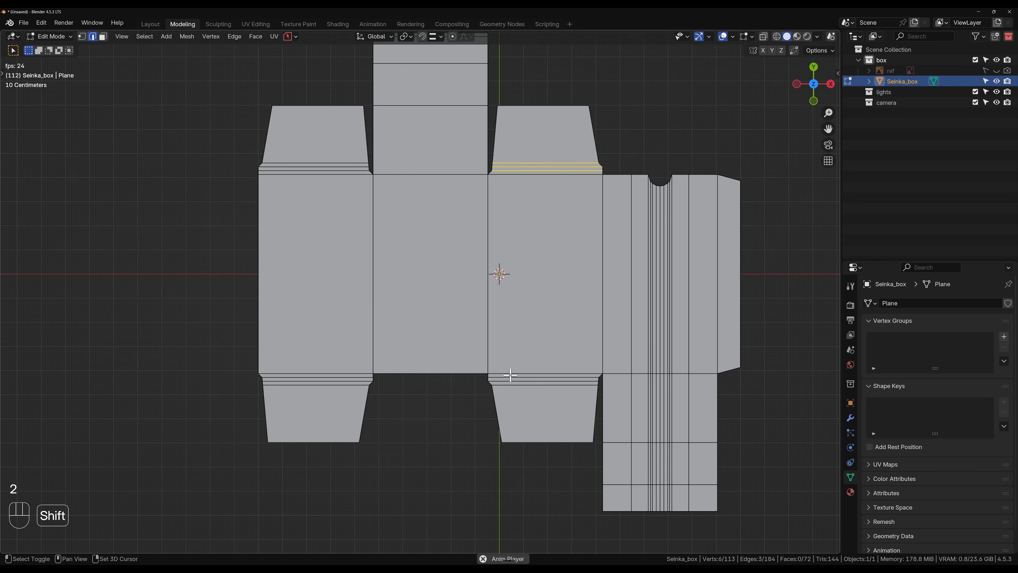
scroll(511, 375, "down", 2)
middle_click_drag(621, 271, 606, 305, "shift")
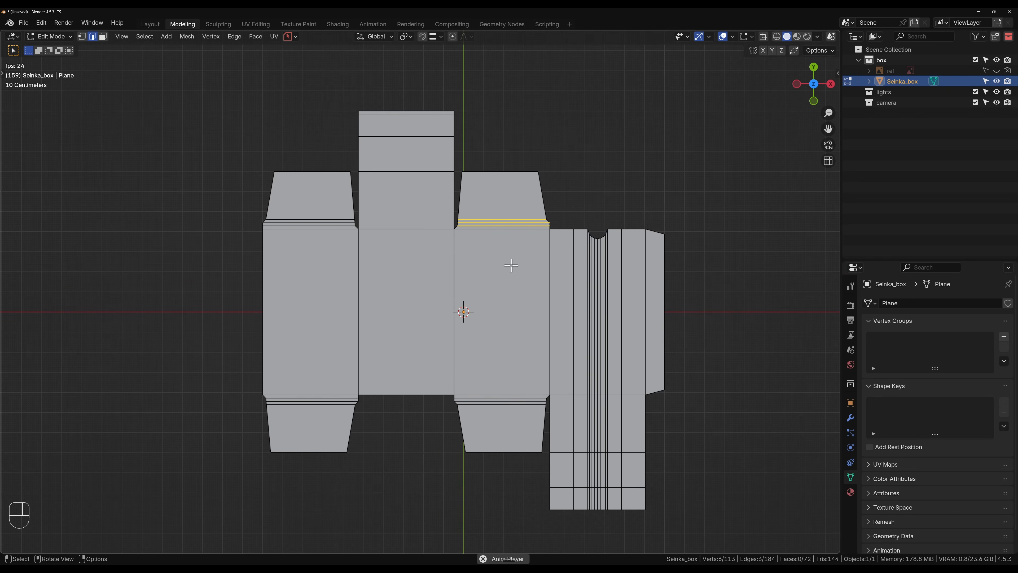
key("Tab")
key("Tab")
- Delete the thin strip face at the upper end of the second panel's top tuck flap
left_click(433, 110)
key("3")
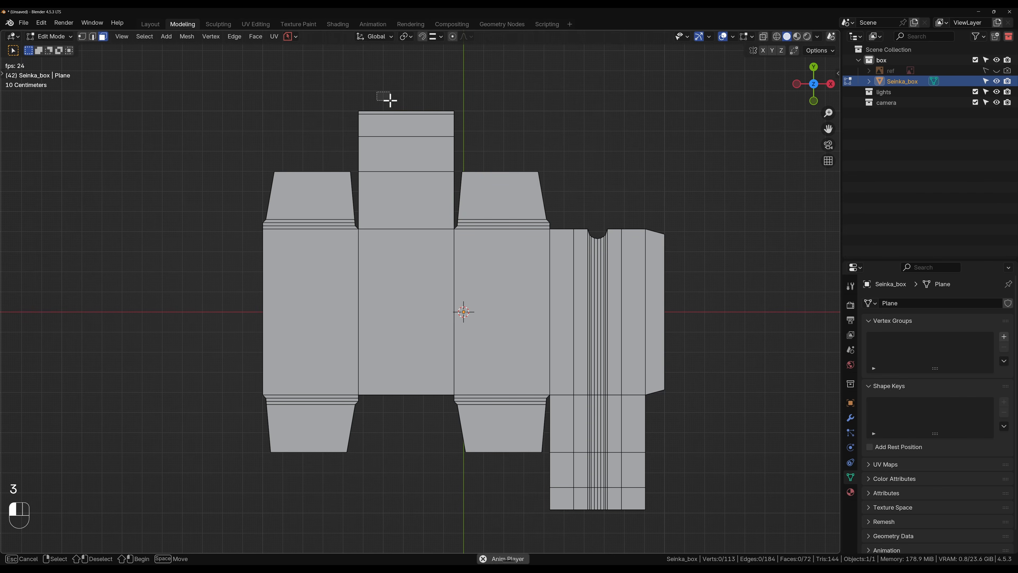
left_click(415, 112)
key("x")
left_click(415, 114)
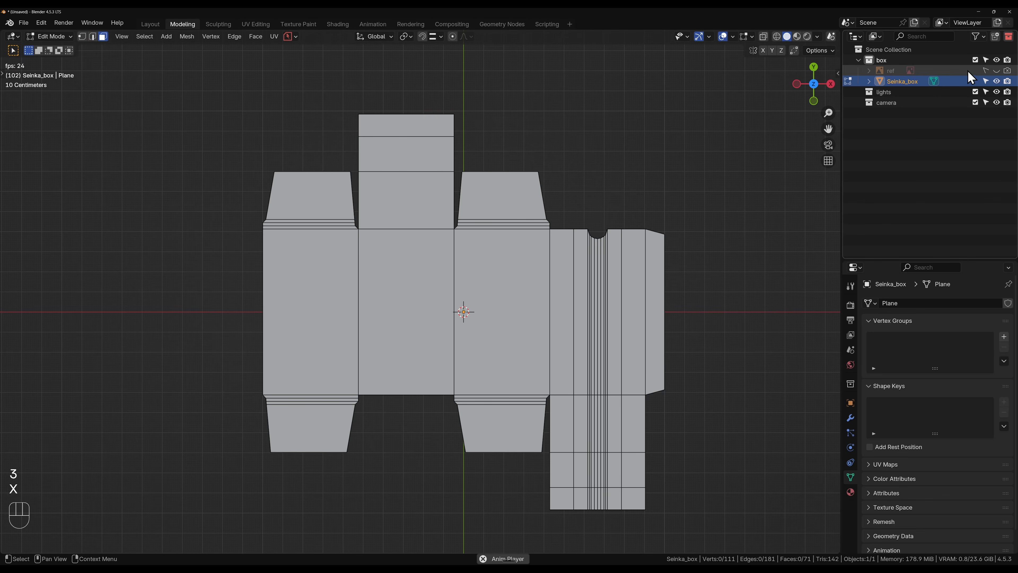
- Show the ref image again and add three evenly spaced vertical loop cuts through the second panel and its top flap
left_click(996, 71)
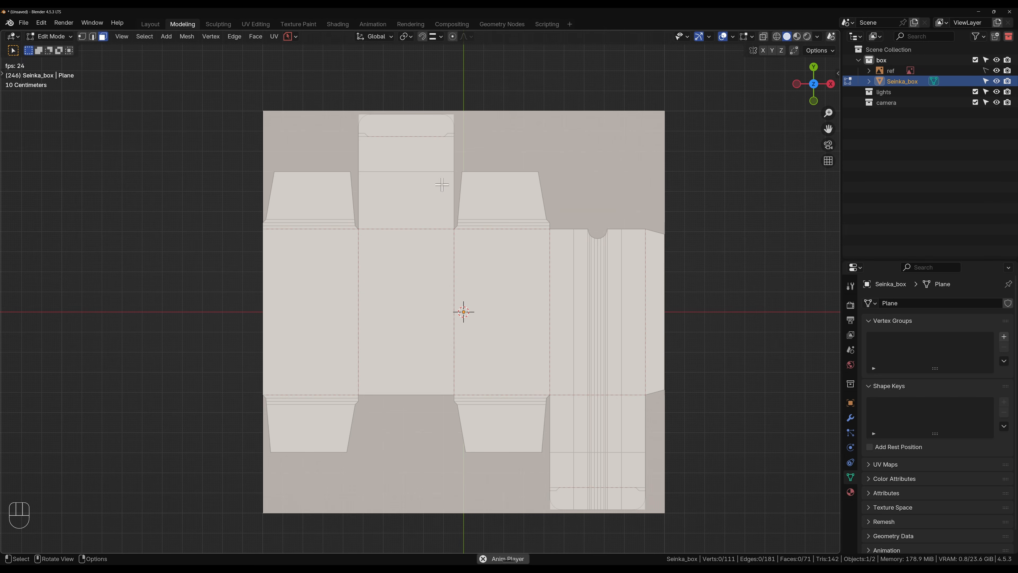
key("ctrl+shift+r")
key("ctrl+r")
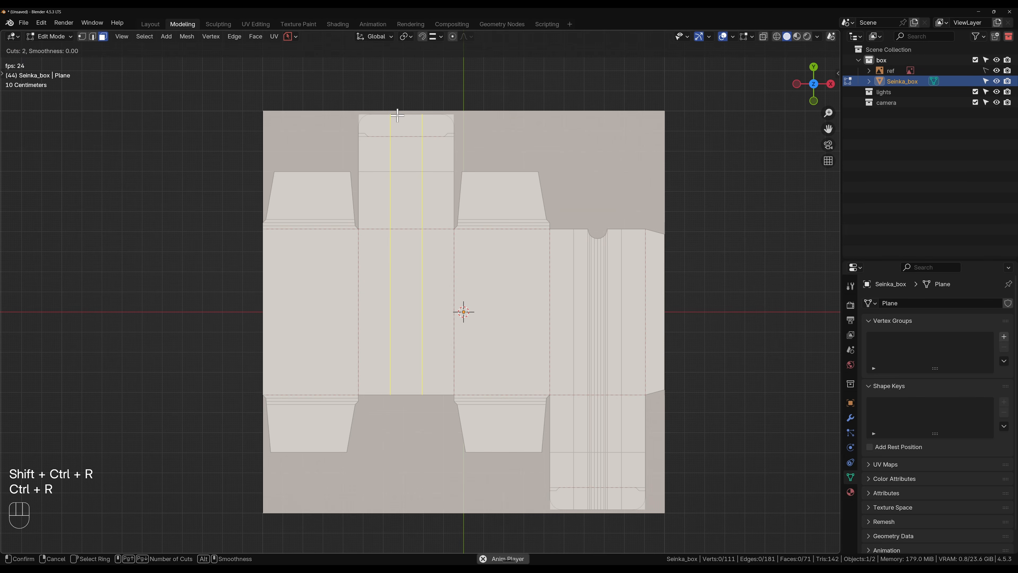
left_click(397, 115)
left_click(402, 123)
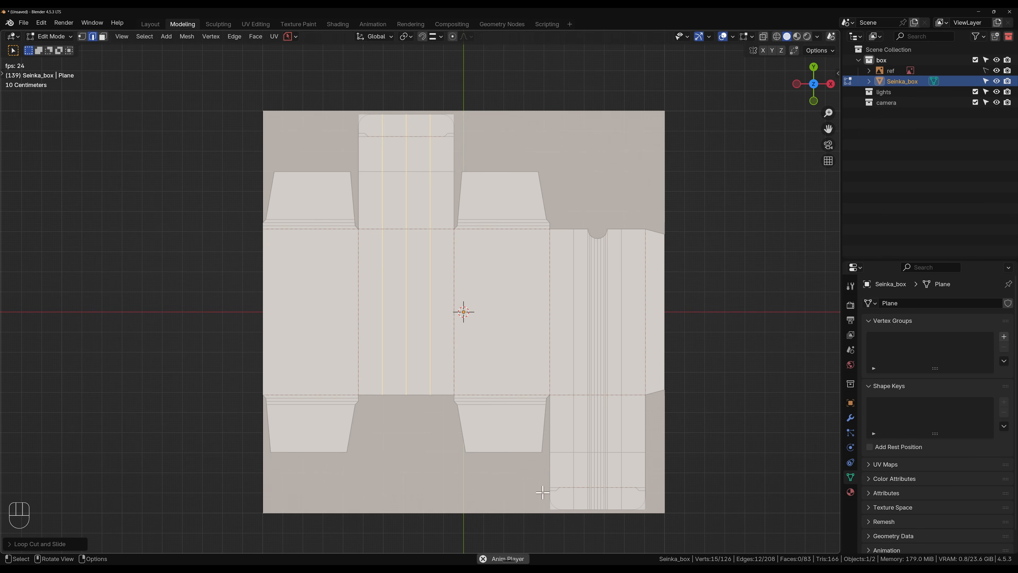
- Add a horizontal loop cut across the second panel's top tuck flap, slid to just above the corner slits
scroll(449, 125, "up", 5)
middle_click_drag(482, 84, 502, 425, "shift")
key("ctrl+r")
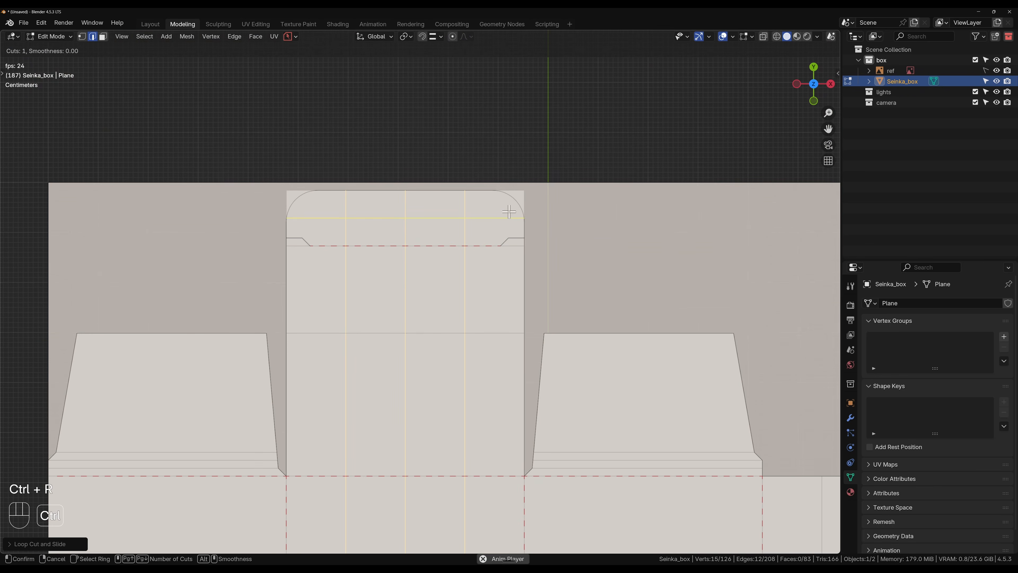
left_click(508, 212)
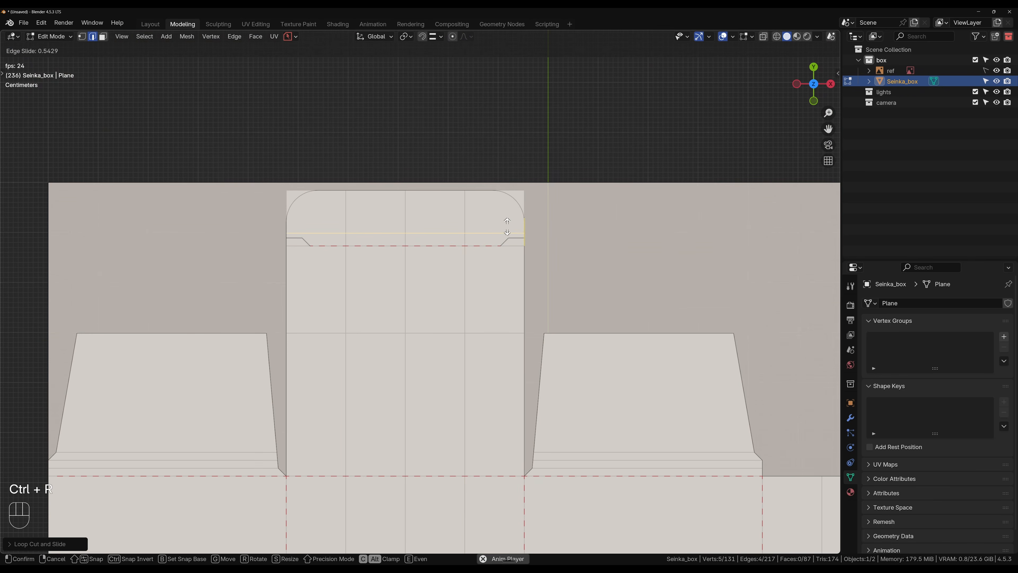
left_click(507, 226)
- Add a horizontal loop cut across the fourth panel's bottom tuck flap, slid about 0.38 toward the fold, between the slits and rounded corners
scroll(507, 321, "down", 4)
middle_click_drag(647, 515, 250, 95, "shift")
scroll(275, 376, "up", 4)
key("ctrl+r")
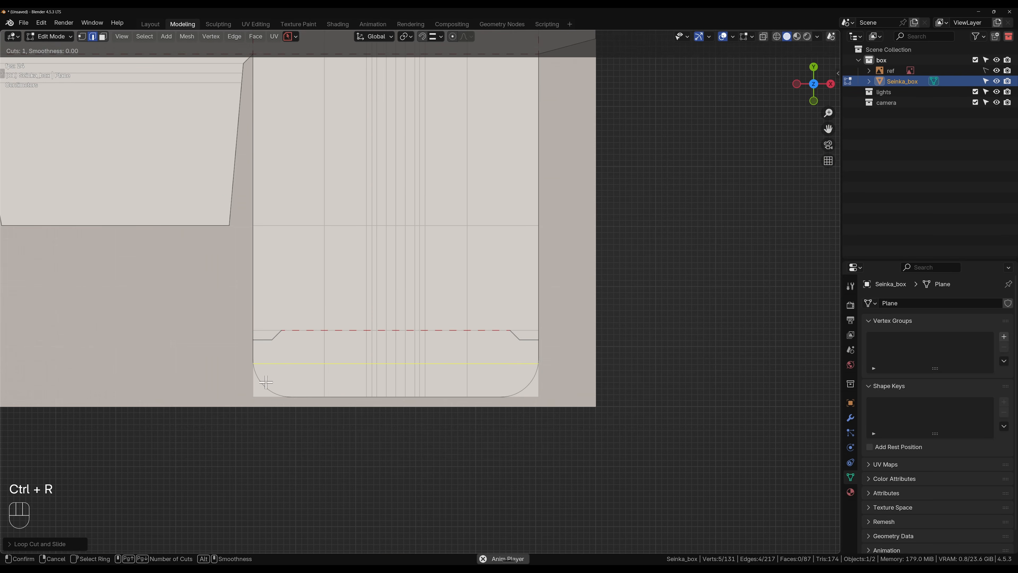
left_click(265, 383)
key("shift")
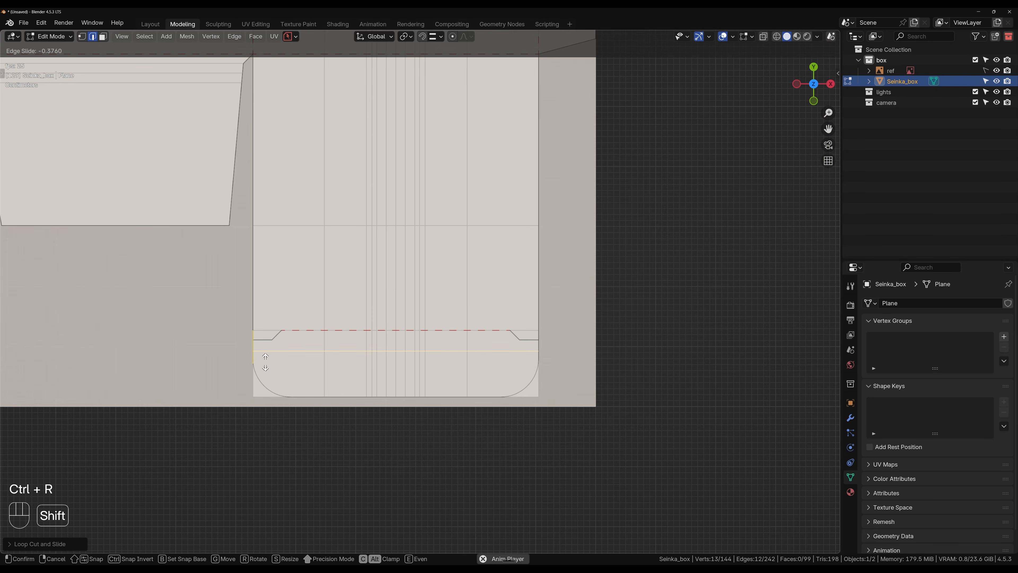
left_click(265, 362)
scroll(538, 357, "up", 3)
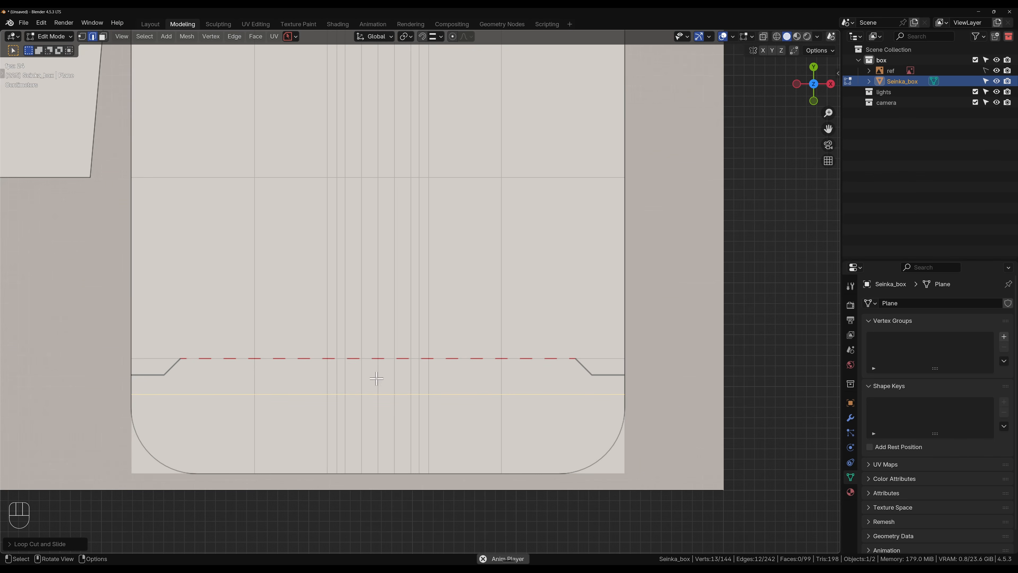
key("ctrl+r")
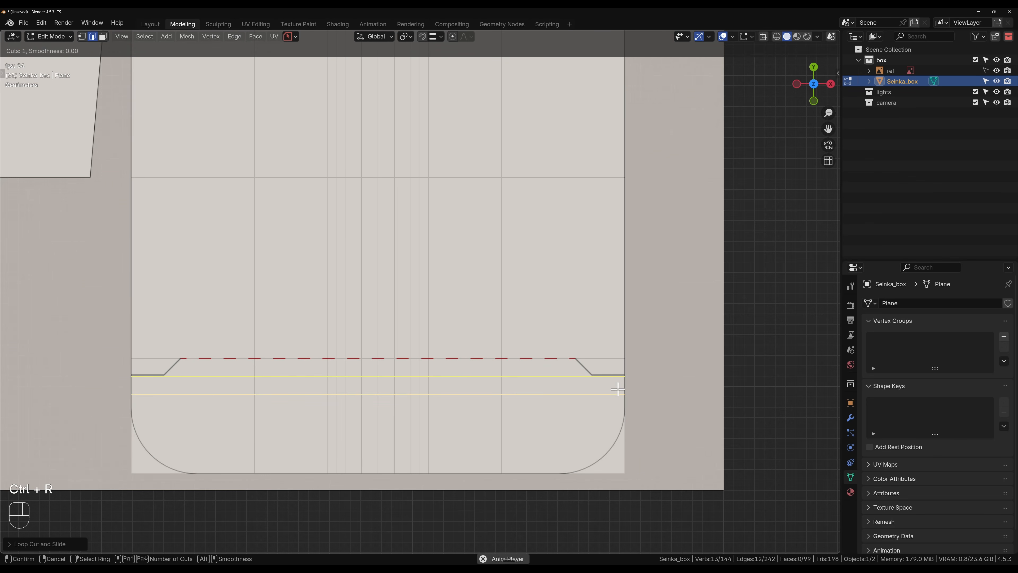
right_click(686, 428)
scroll(554, 466, "down", 2)
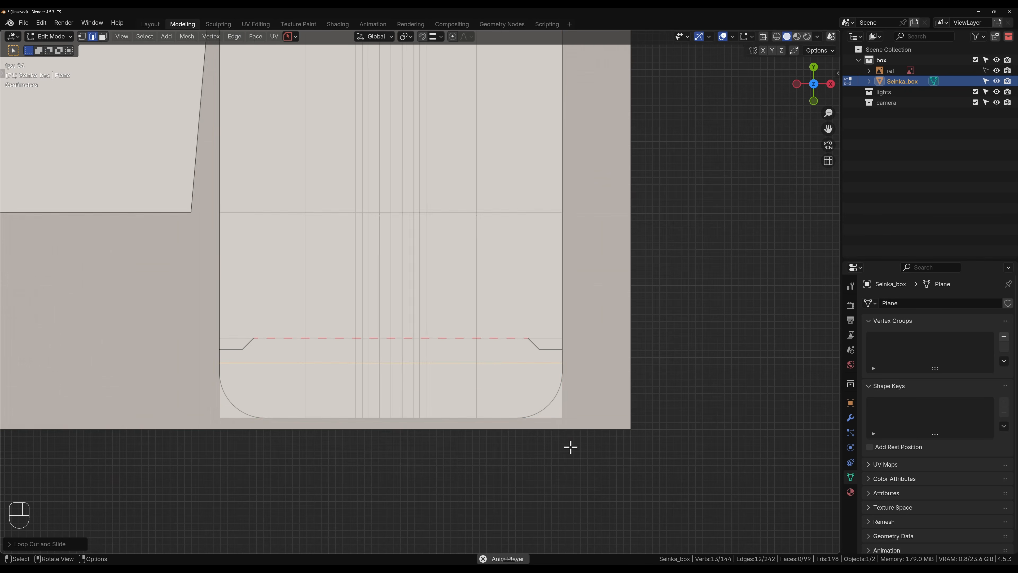
- Try a vertex bevel of about 0.058 m with 3 segments on the fourth panel's bottom tuck flap, at its lower-right corner
key("Tab")
key("Tab")
key("1")
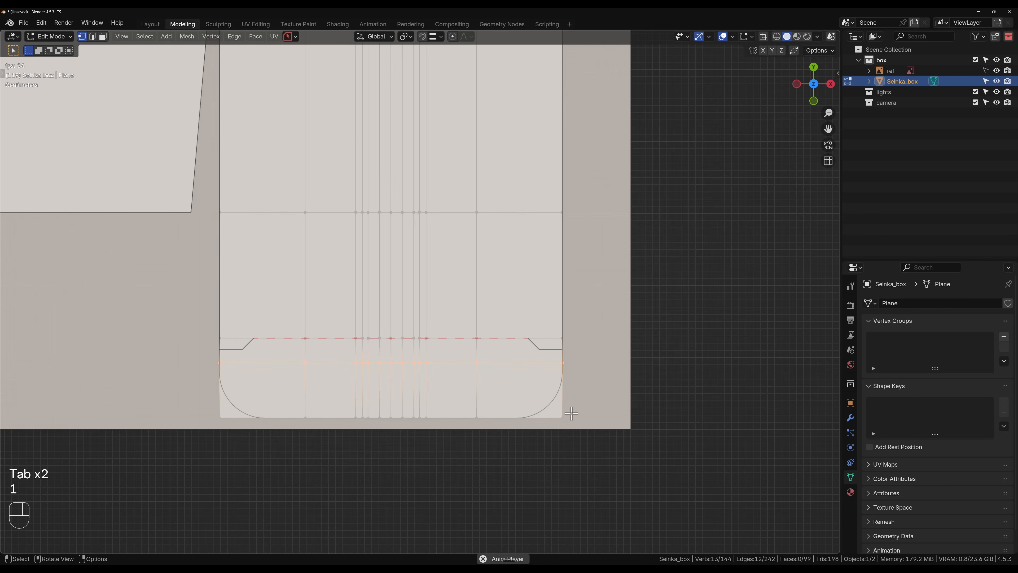
scroll(571, 432, "up", 3)
middle_click_drag(570, 434, 435, 317, "shift")
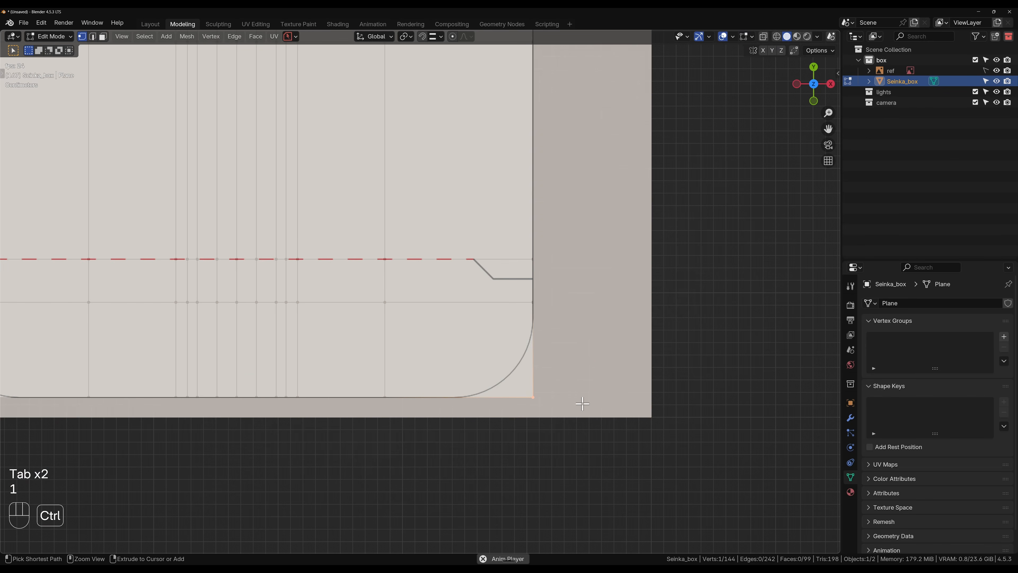
key("ctrl+b")
key("v")
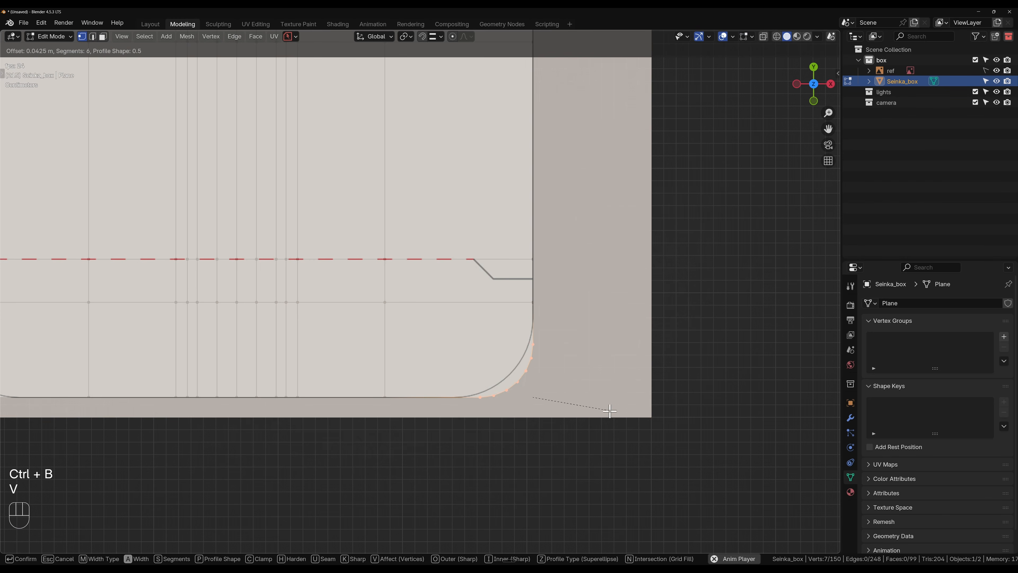
scroll(622, 411, "down", 1)
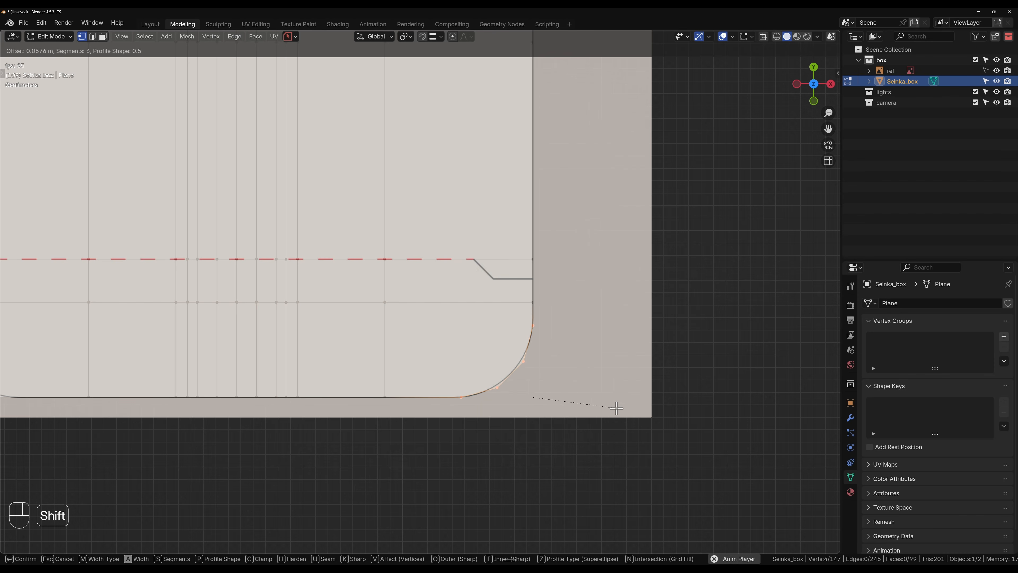
left_click(616, 407, "shift")
key("Tab")
key("Tab")
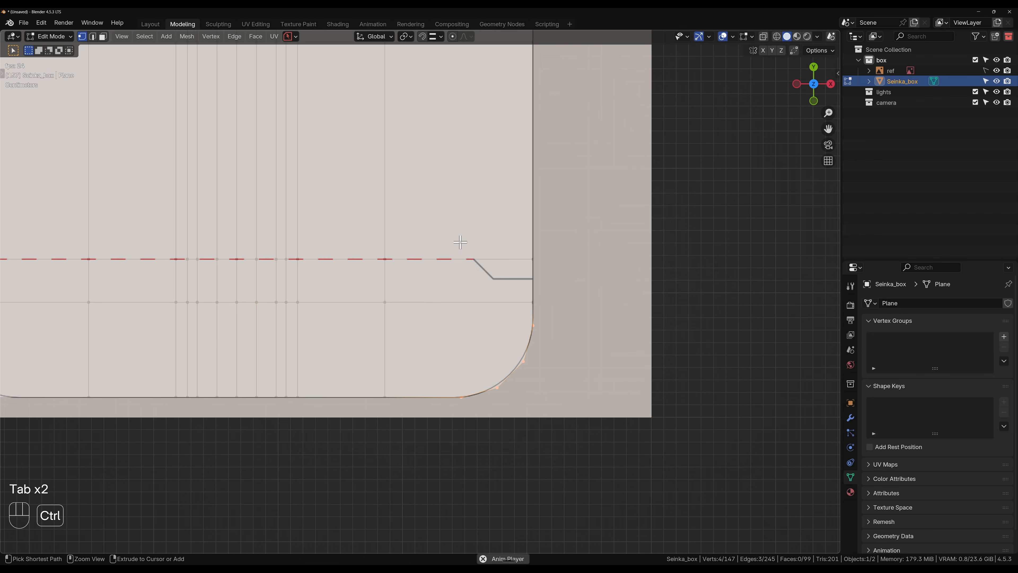
- Try a centred horizontal loop cut through the rounded part of the fourth panel's bottom tuck flap and undo it
key("ctrl+r")
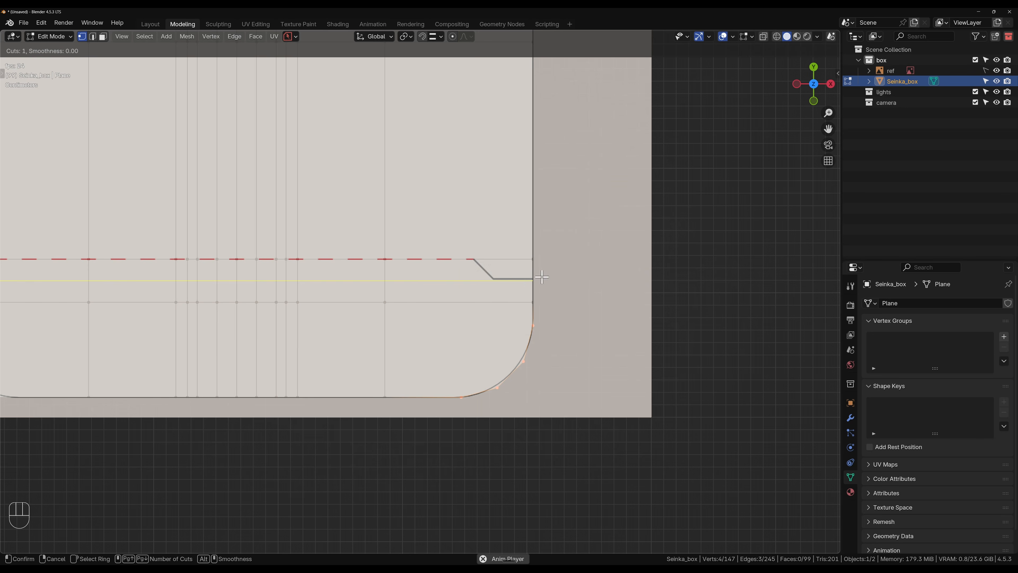
left_click(373, 350)
left_click(373, 350)
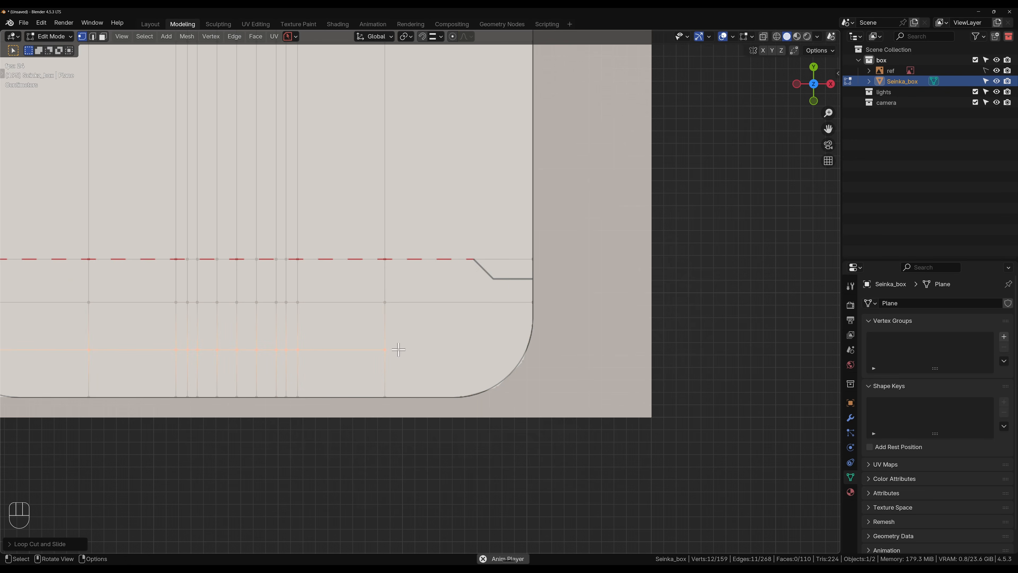
key("ctrl+z")
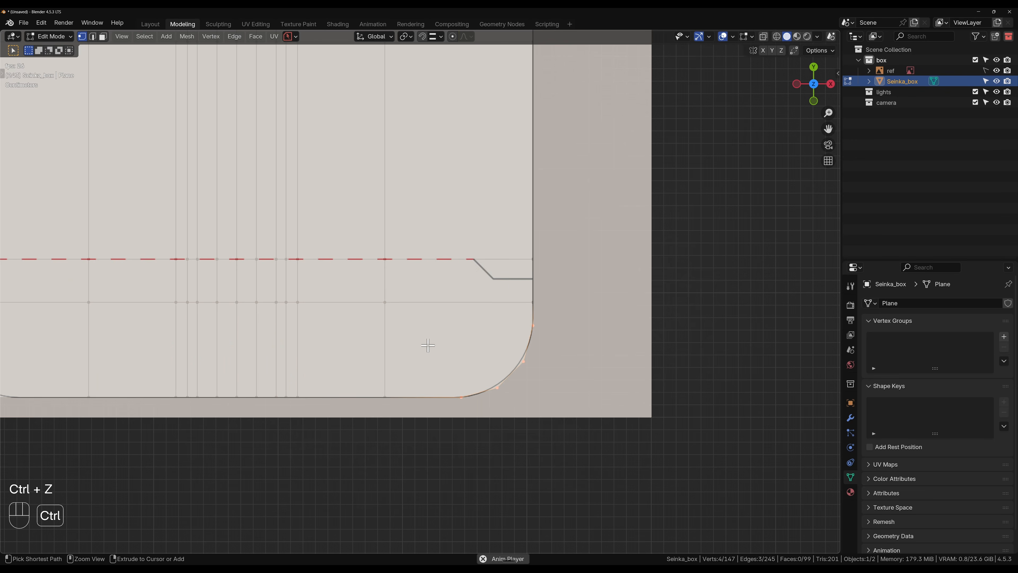
- Undo the vertex bevel on the bottom tuck flap's corner
scroll(451, 342, "down", 2)
middle_click_drag(456, 353, 590, 298, "shift")
scroll(552, 377, "up", 2)
scroll(585, 378, "down", 2)
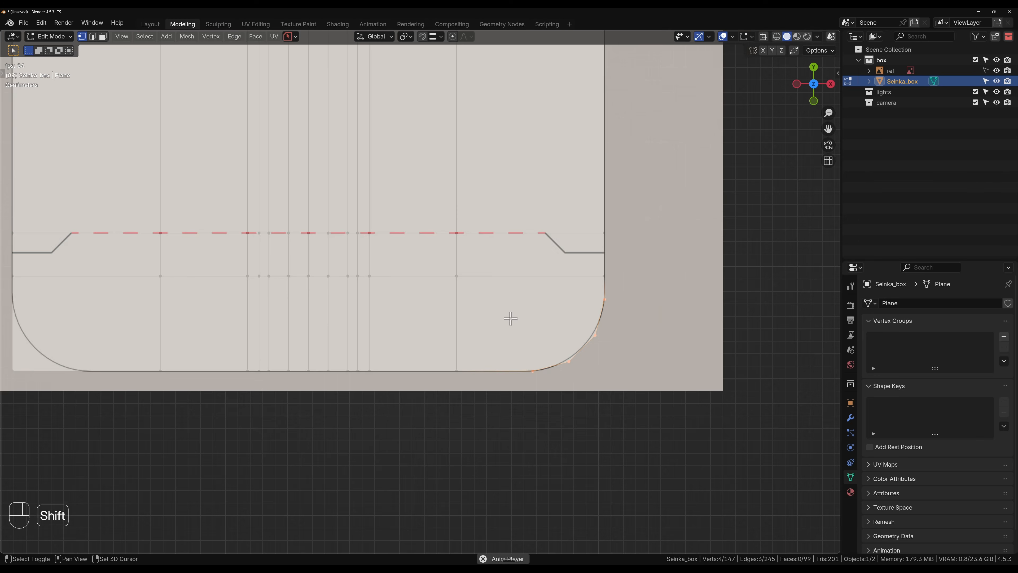
middle_click_drag(509, 318, 571, 380, "shift")
scroll(573, 383, "up", 1)
key("ctrl+z")
key("ctrl+z")
key("ctrl+z")
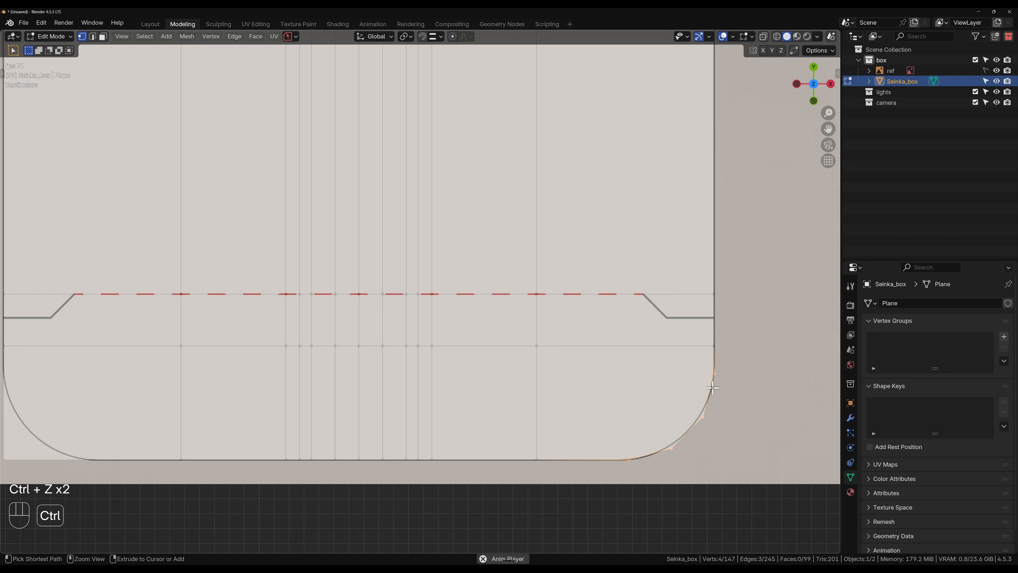
- Stop the animation playback and add a Catmull-Clark Subdivision modifier at level 2 to Seinka_box in Object Mode
scroll(639, 469, "down", 6)
middle_click_drag(388, 270, 535, 432, "shift")
middle_click_drag(319, 227, 472, 377, "shift")
key("2")
scroll(420, 413, "down", 3)
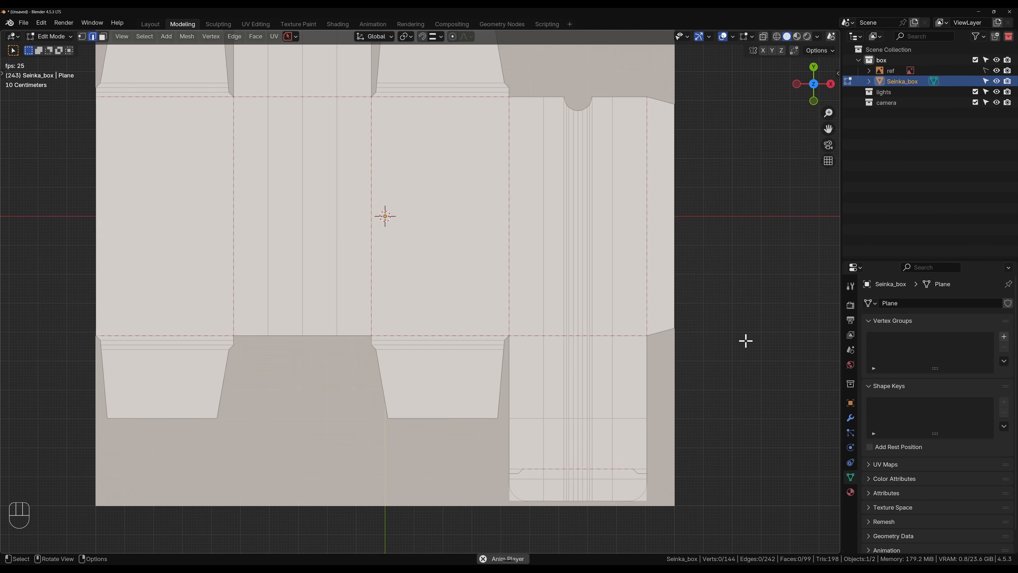
left_click(850, 417)
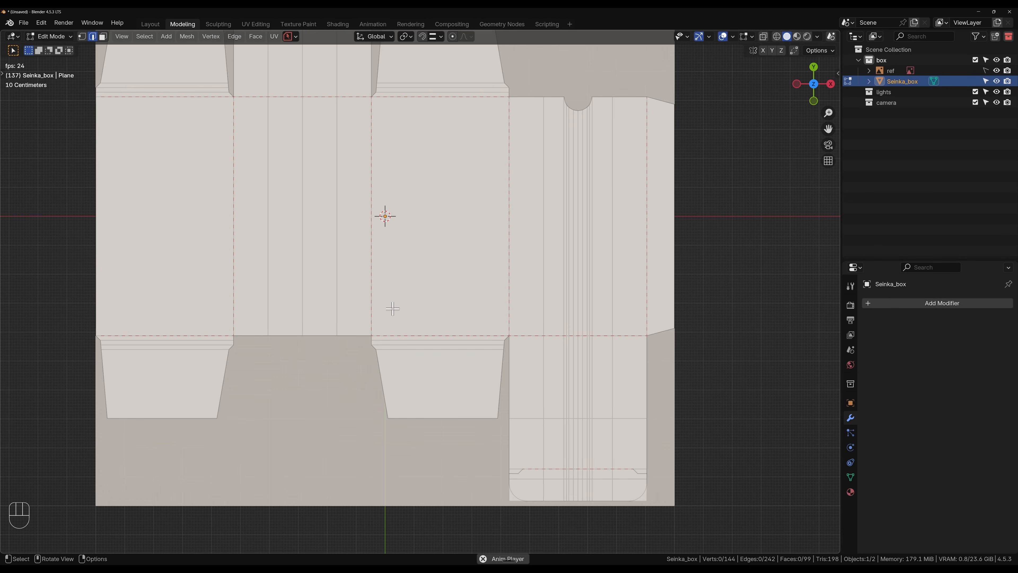
scroll(392, 308, "down", 1)
key("Tab")
key("space")
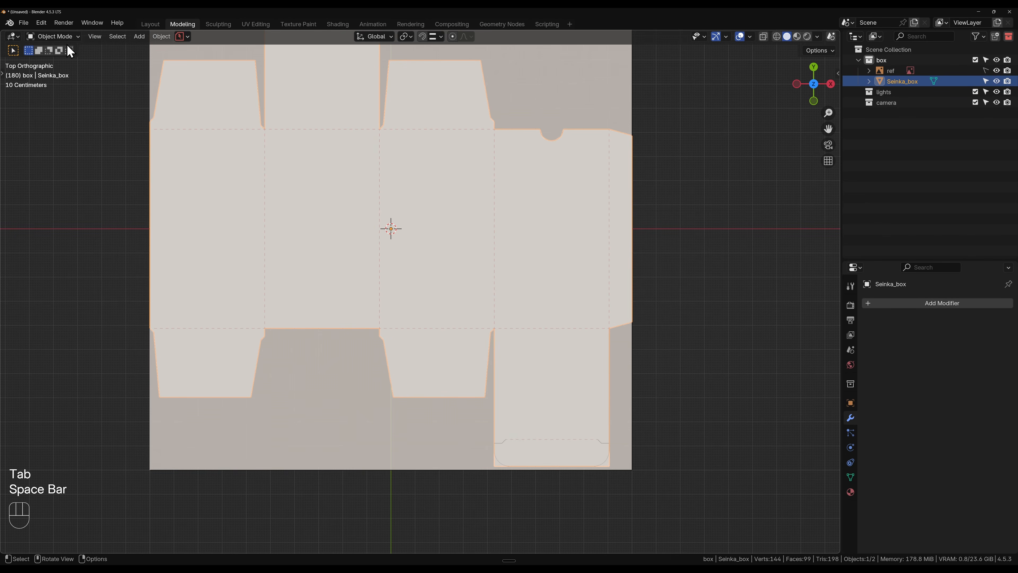
key("ctrl")
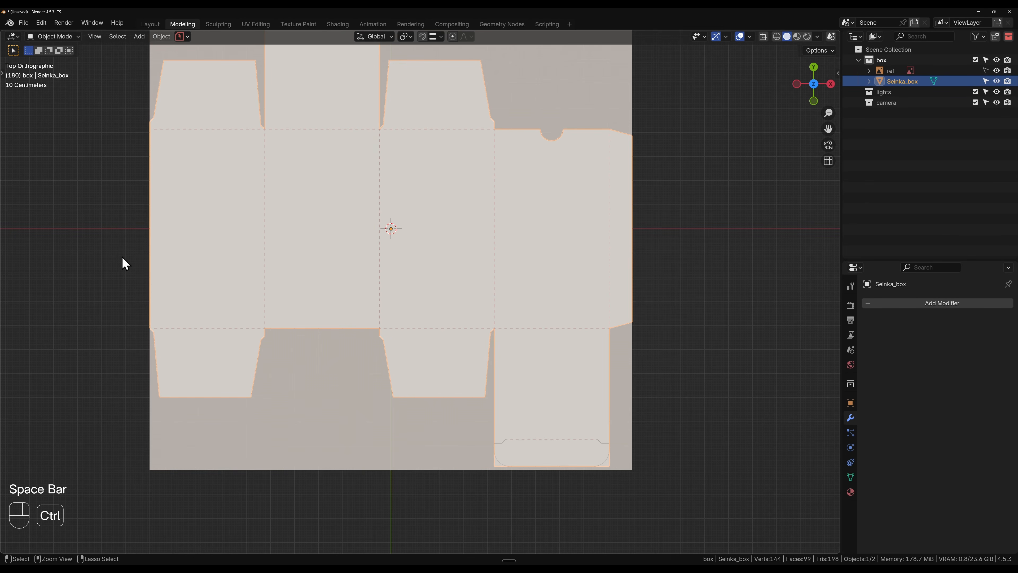
key("ctrl+2")
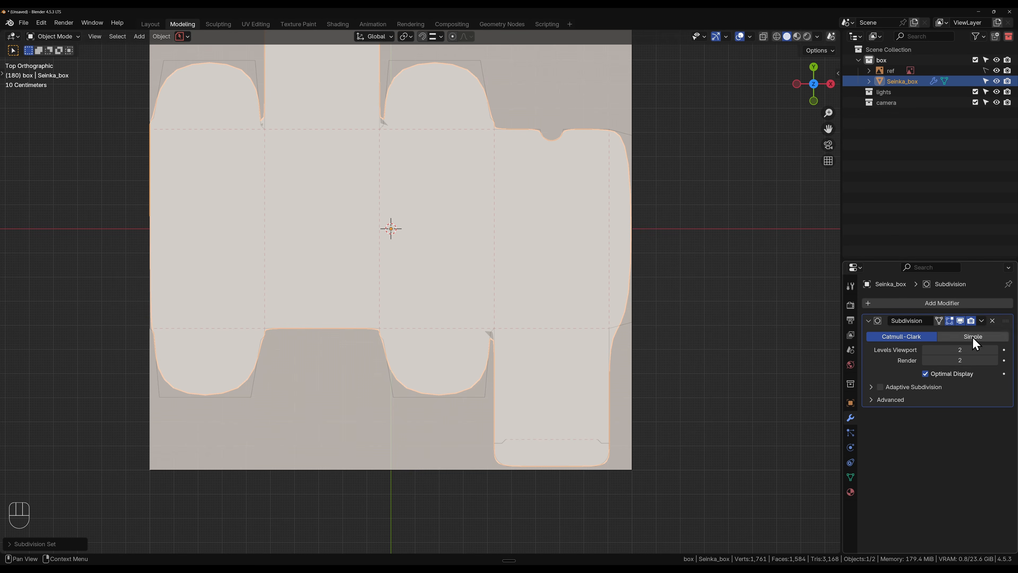
- Compare the box at subdivision viewport level 1 and return it to level 2
left_click_drag(967, 350, 967, 360)
left_click(935, 455)
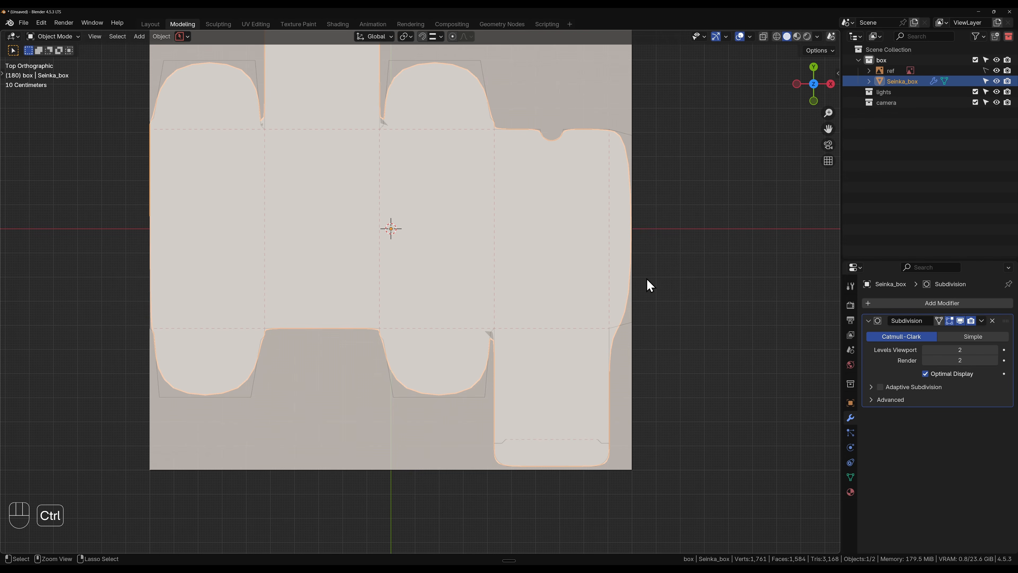
key("ctrl+1")
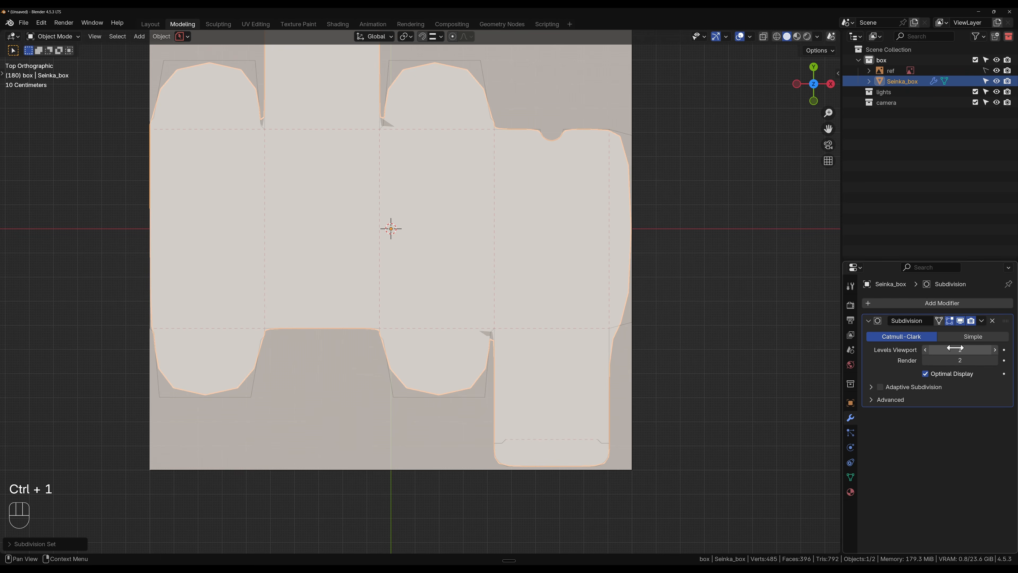
key("ctrl+2")
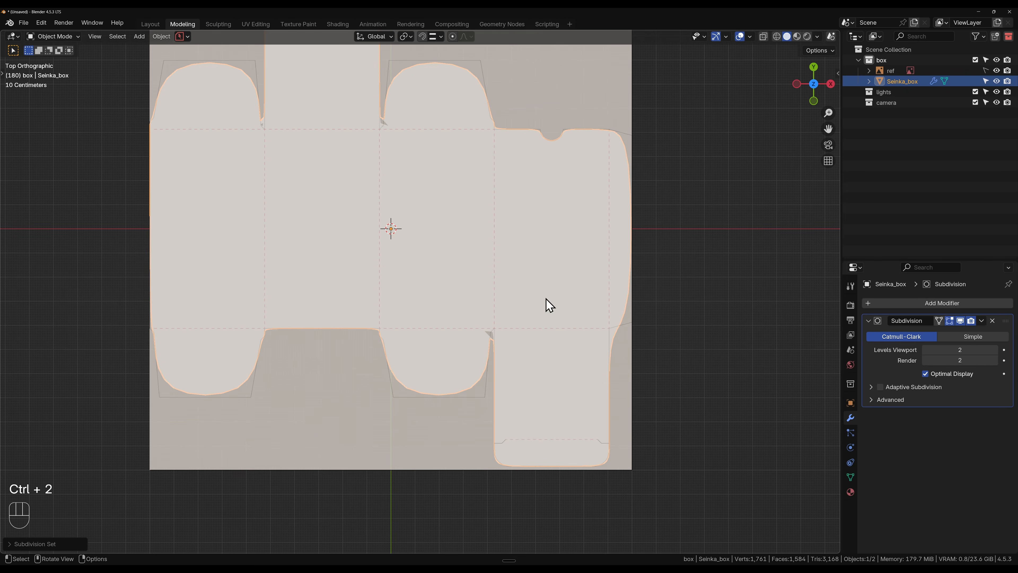
- Examine in Edit Mode how the subdivided flaps, corner slits and rounded tuck flap corners match the dieline
middle_click_drag(468, 218, 581, 340, "shift")
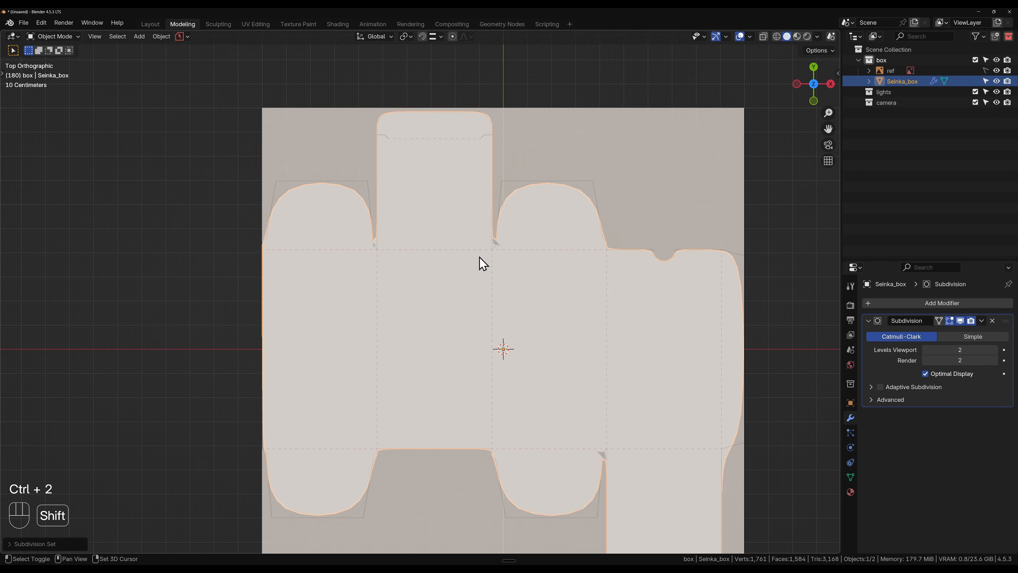
scroll(521, 257, "up", 6)
middle_click_drag(600, 188, 515, 242, "shift")
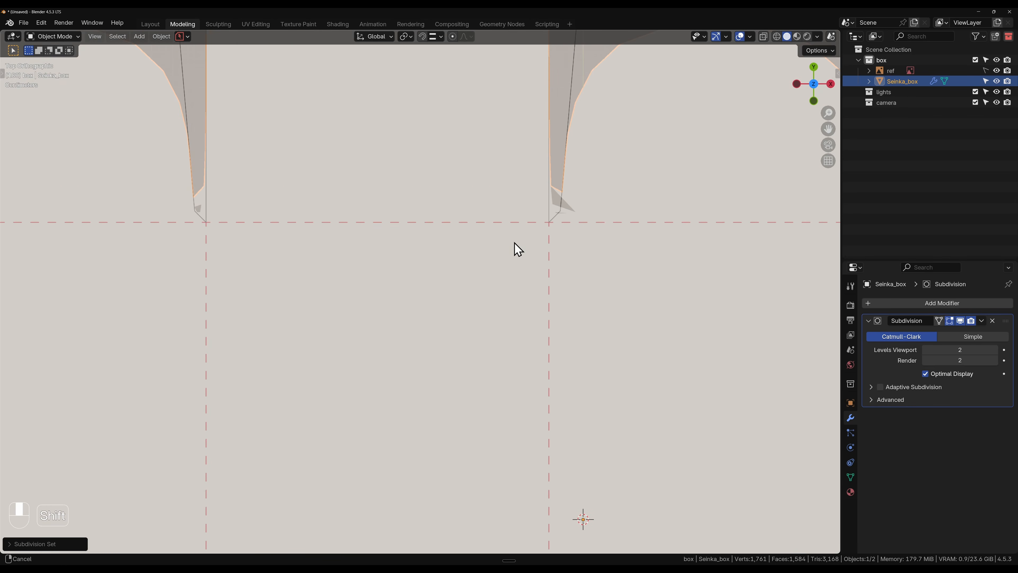
key("Tab")
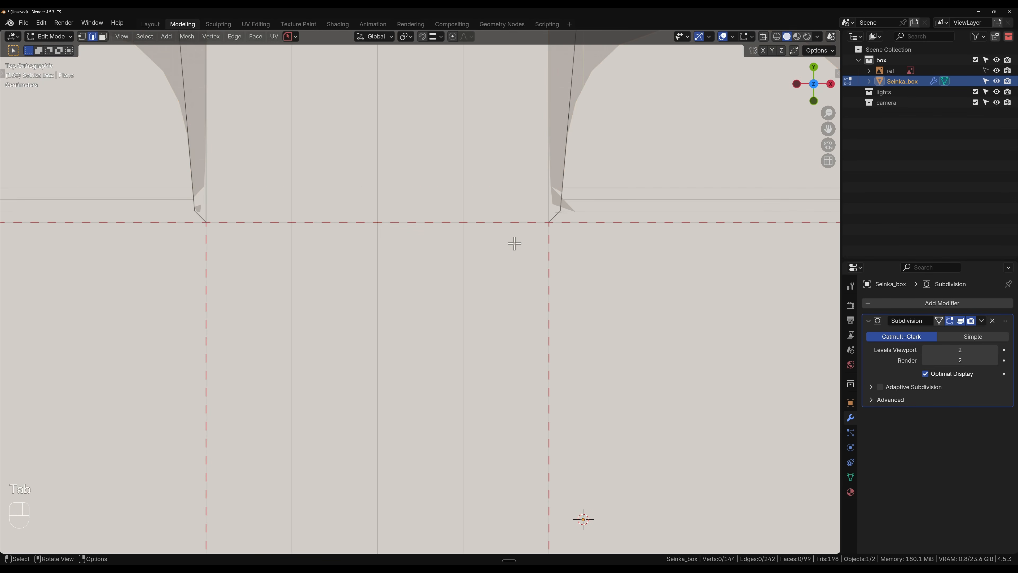
scroll(515, 243, "down", 5)
middle_click_drag(505, 250, 452, 209, "shift")
scroll(443, 201, "up", 2)
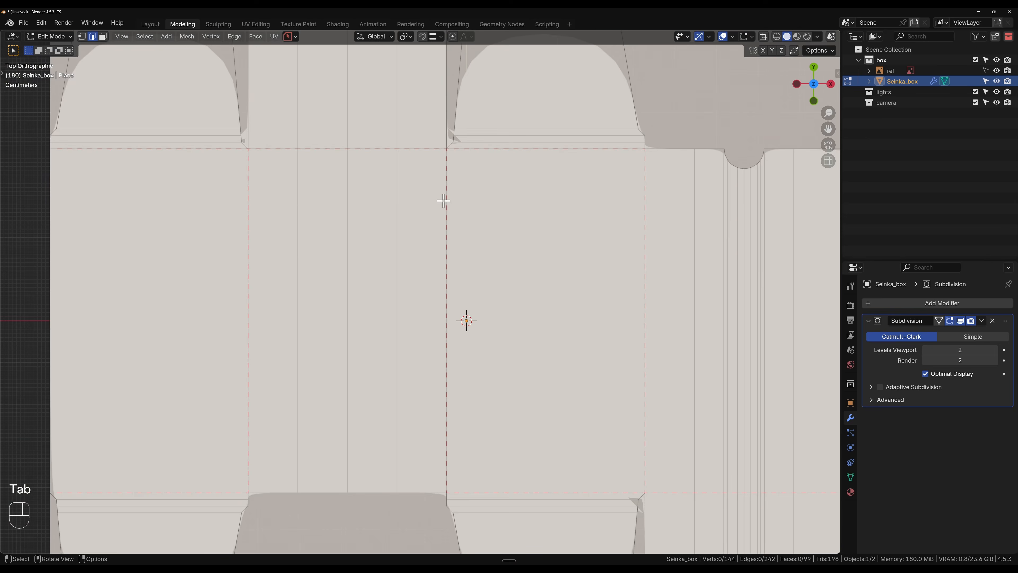
middle_click_drag(490, 136, 534, 409, "shift")
scroll(452, 265, "up", 5)
scroll(496, 208, "down", 6)
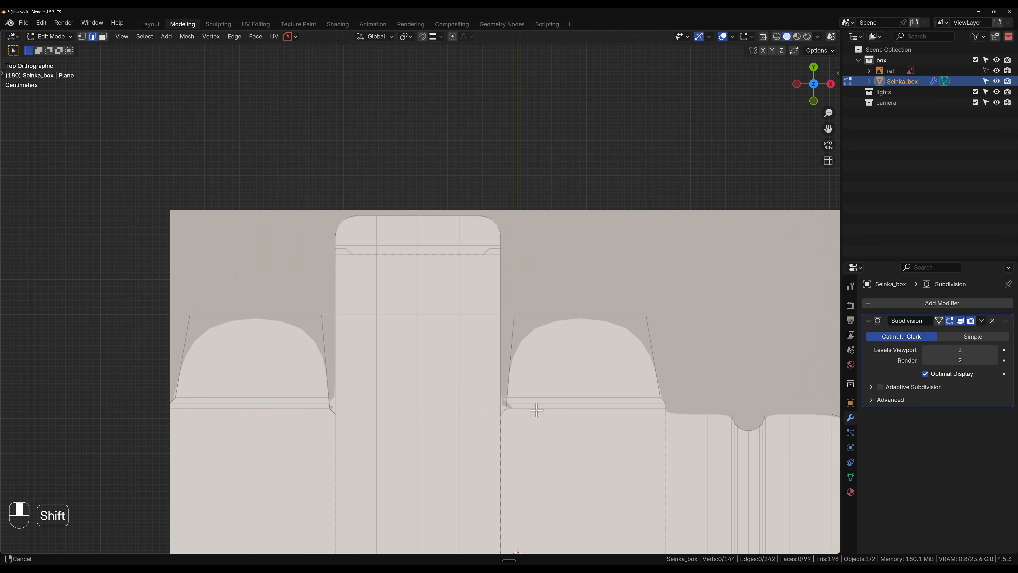
scroll(368, 253, "up", 4)
middle_click_drag(348, 230, 466, 339, "shift")
scroll(371, 284, "up", 4)
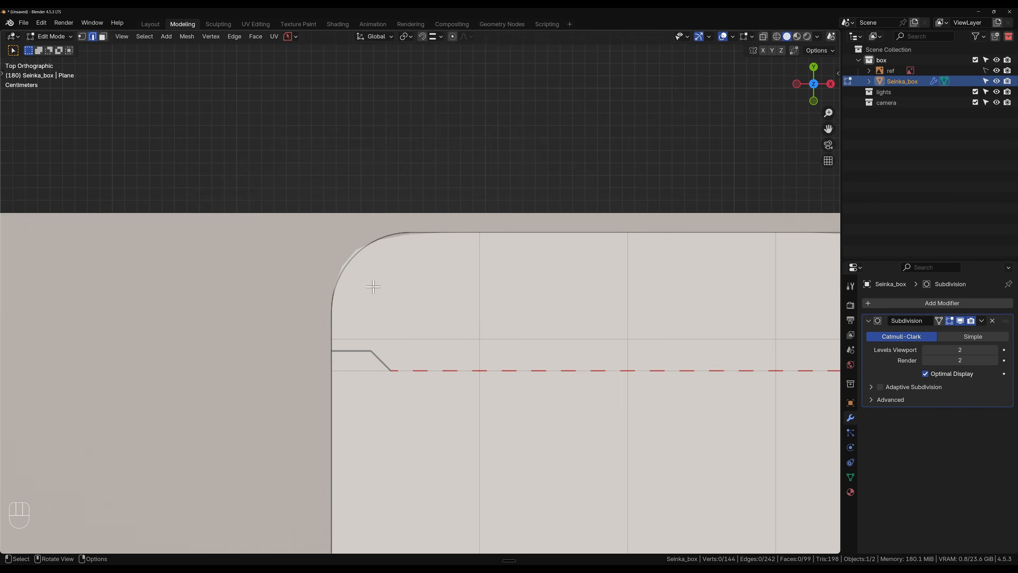
- Vertex-bevel the four outer corners of the top and bottom tuck flaps together, using 3 segments and an offset of about 0.057 m
scroll(350, 260, "down", 2)
key("1")
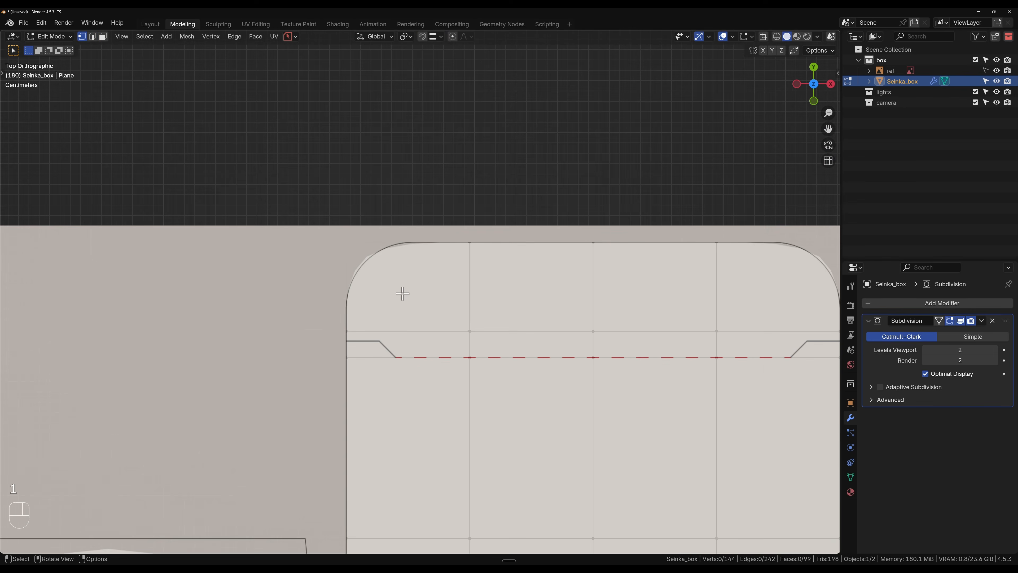
scroll(403, 294, "down", 3)
key("Tab")
key("1")
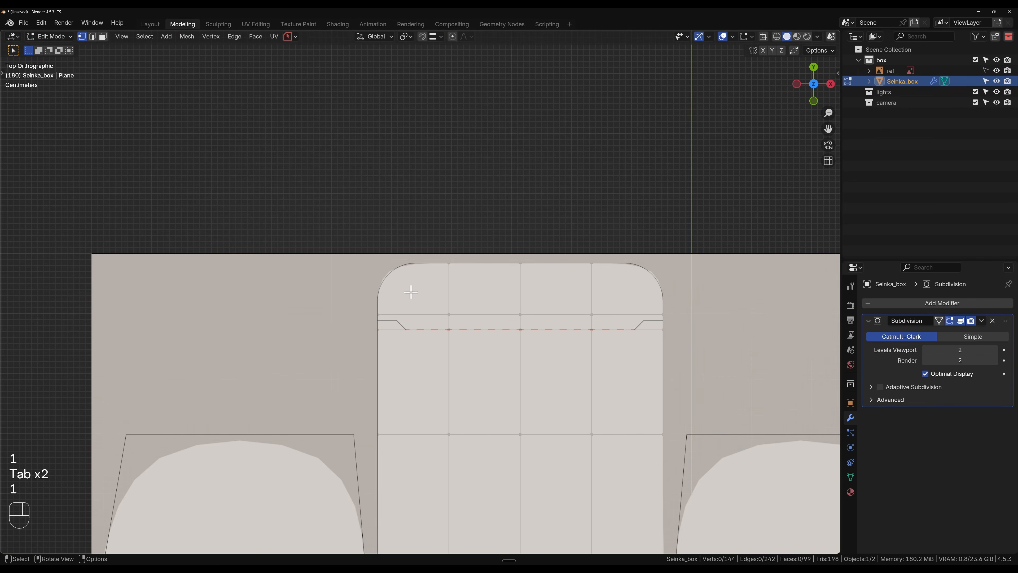
left_click(363, 242)
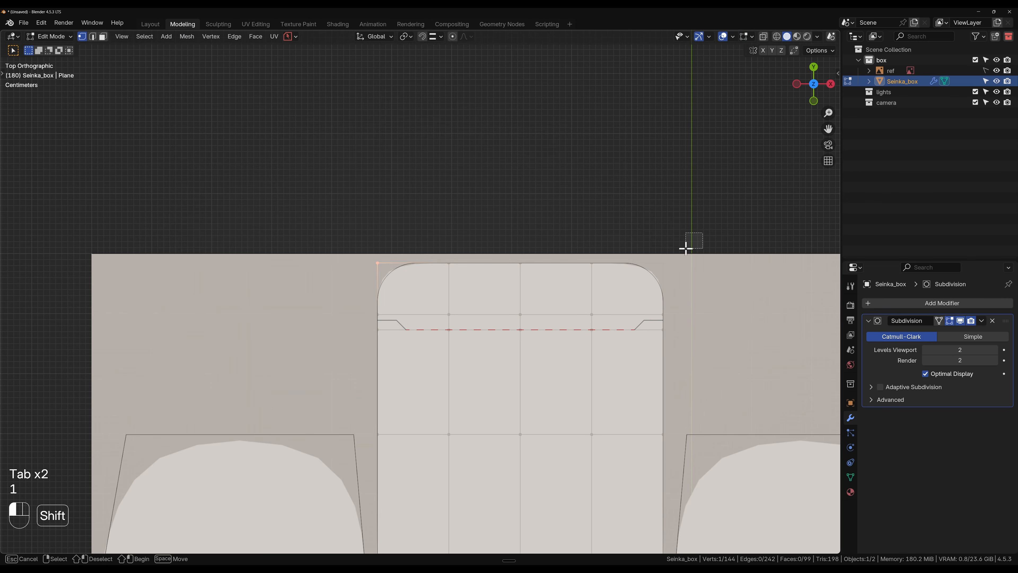
left_click(660, 268, "shift")
scroll(589, 298, "up", 4)
scroll(567, 298, "down", 4)
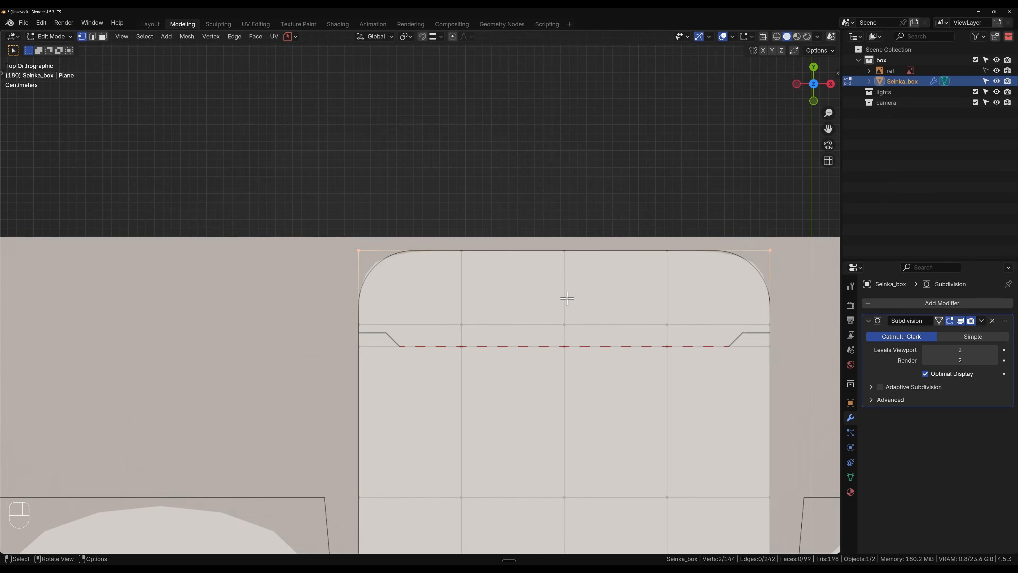
middle_click_drag(570, 357, 407, 349, "shift")
left_click(376, 386, "shift")
left_click_drag(596, 379, 561, 412, "shift")
scroll(547, 393, "up", 3)
middle_click_drag(563, 402, 451, 299, "shift")
scroll(506, 340, "up", 3)
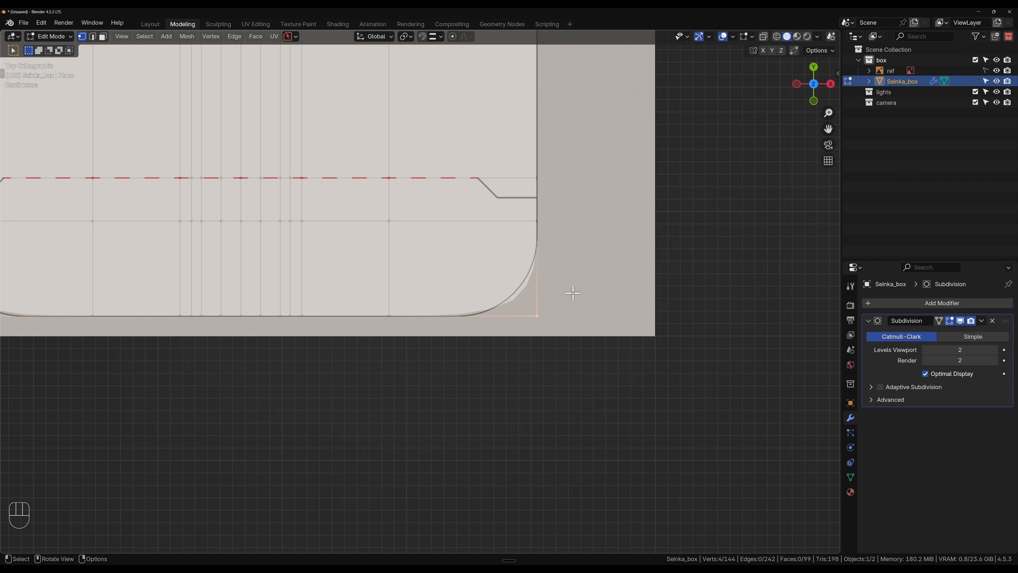
scroll(574, 293, "up", 1)
key("ctrl+b")
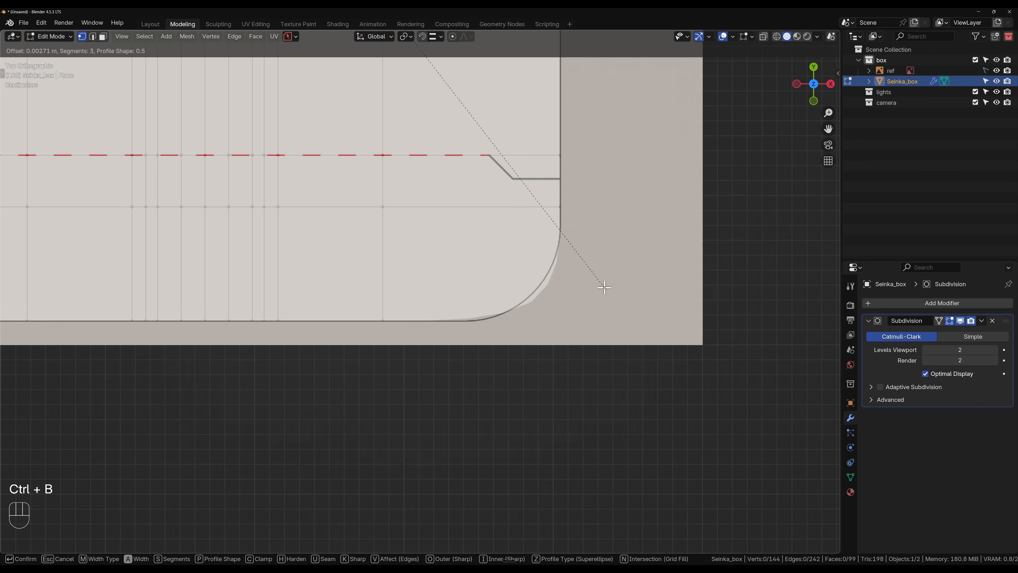
key("v")
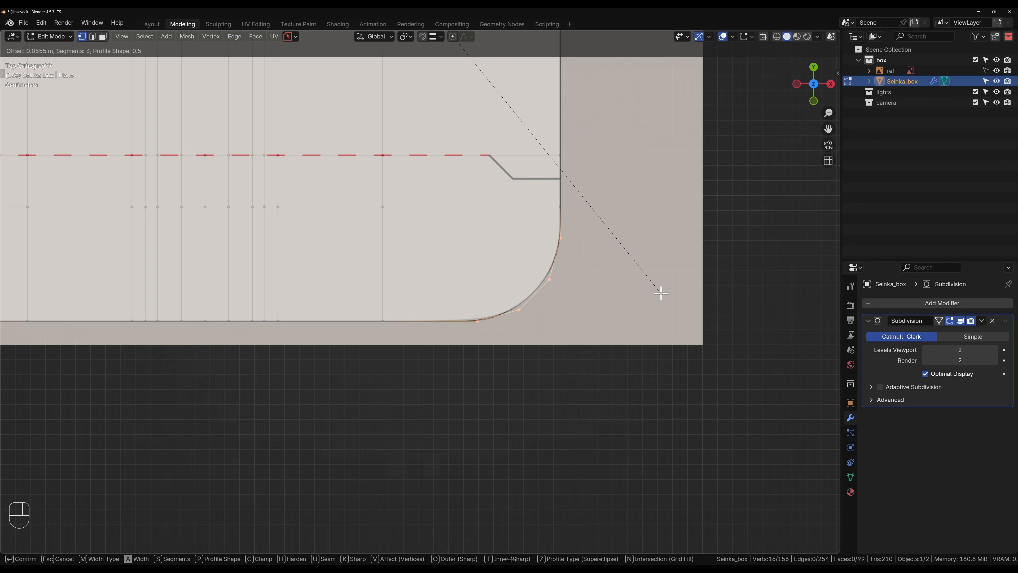
scroll(664, 292, "up", 1)
scroll(666, 292, "down", 1)
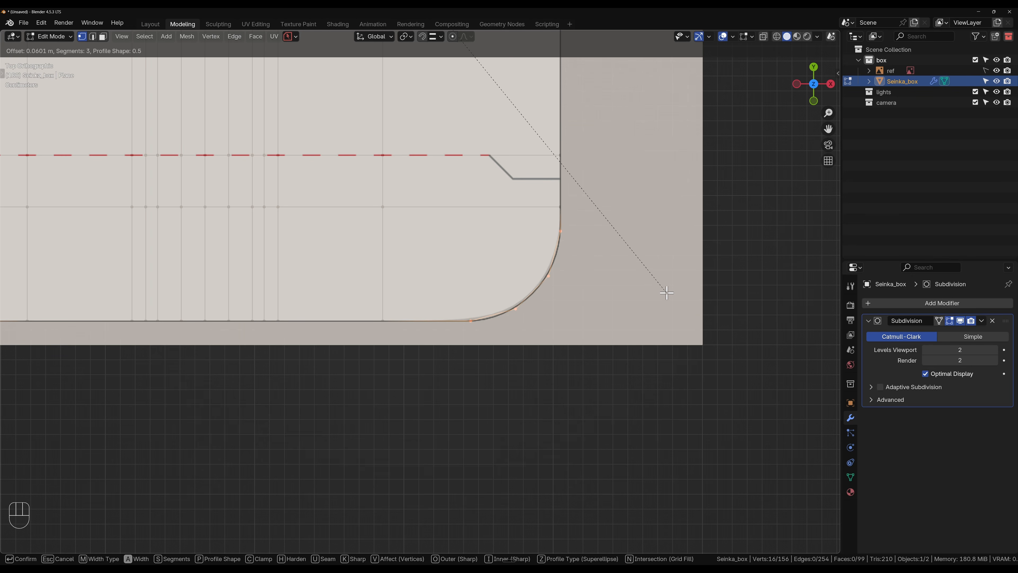
key("shift")
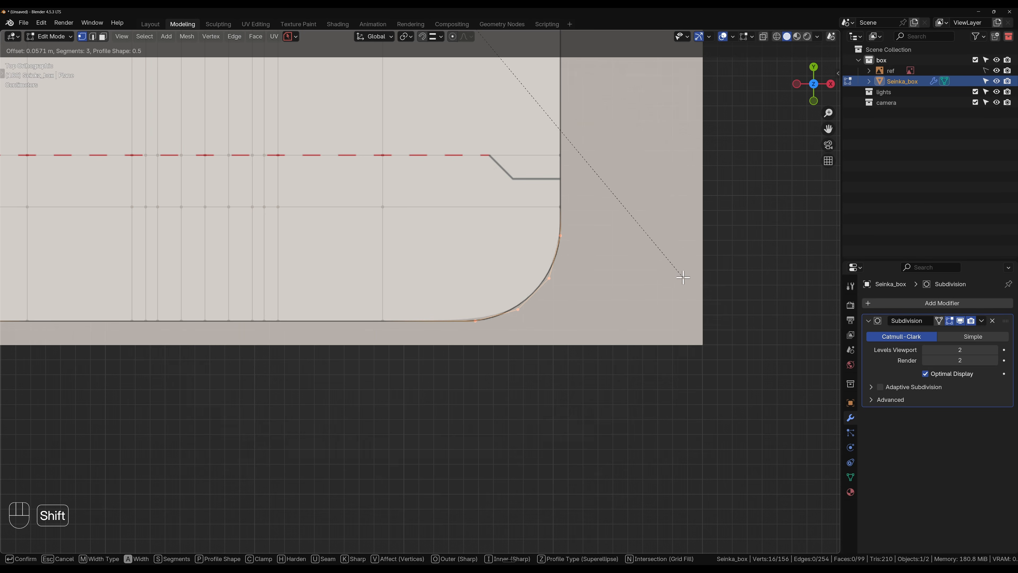
left_click(681, 274)
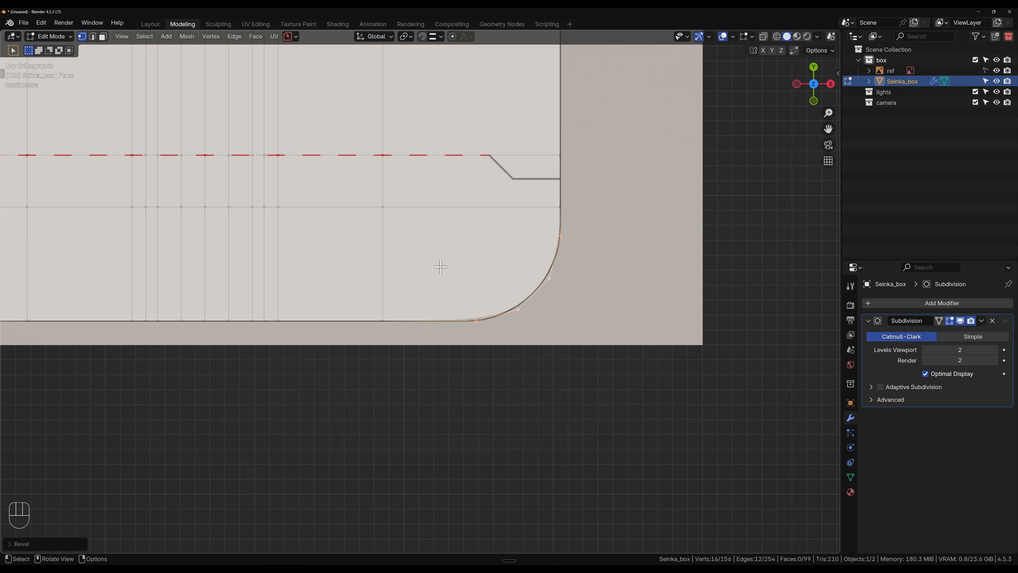
- Scale the two outer vertical inner edges of the bottom tuck flap apart along global X by about 1.25
scroll(413, 255, "down", 5)
key("2")
left_click(405, 269, "alt")
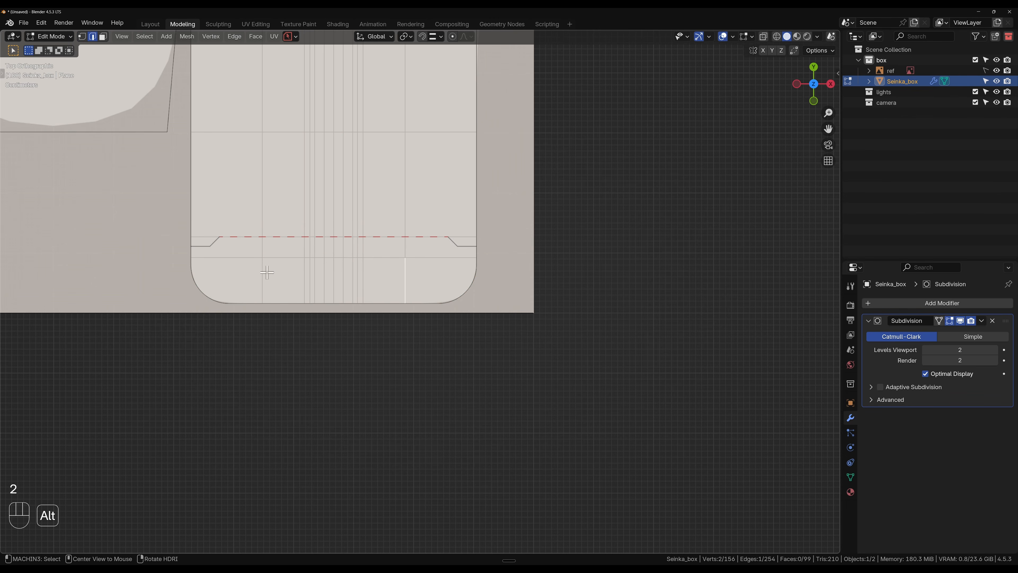
left_click(246, 280)
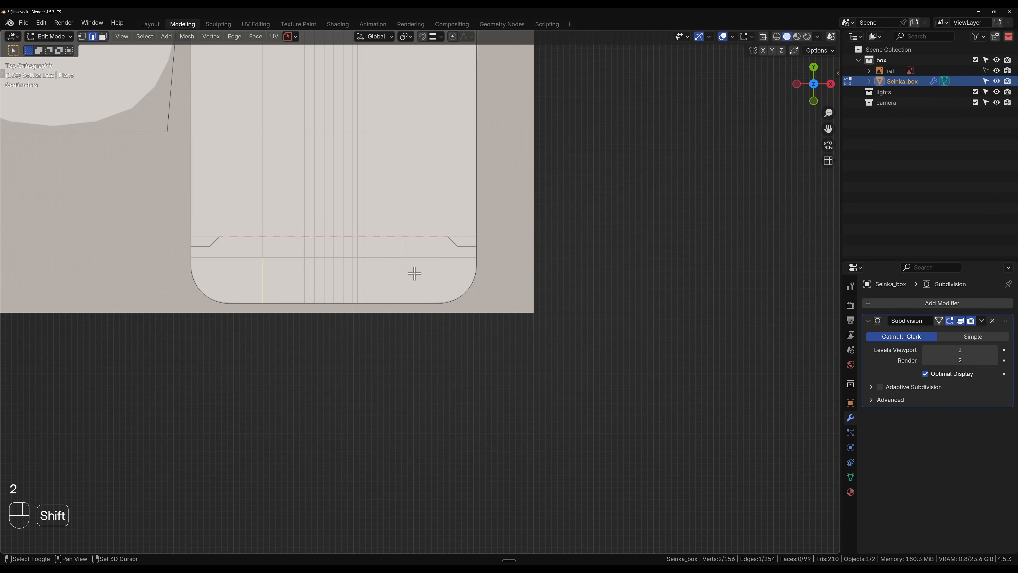
left_click(422, 289, "shift")
scroll(429, 296, "up", 4)
key("s")
key("x")
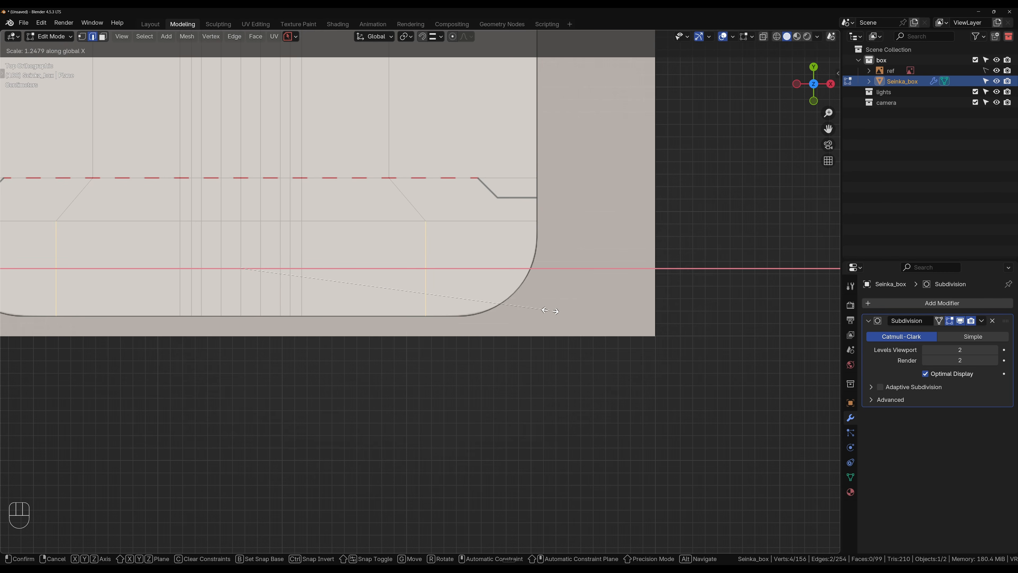
left_click(549, 311)
scroll(478, 334, "up", 3)
middle_click_drag(478, 334, 438, 266, "shift")
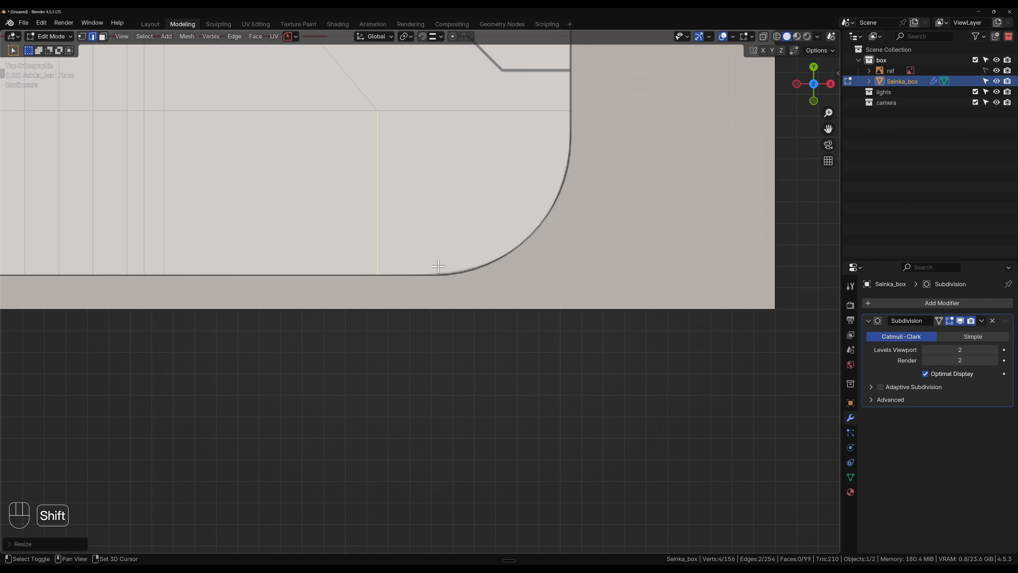
scroll(352, 275, "down", 4)
middle_click_drag(345, 264, 457, 382, "shift")
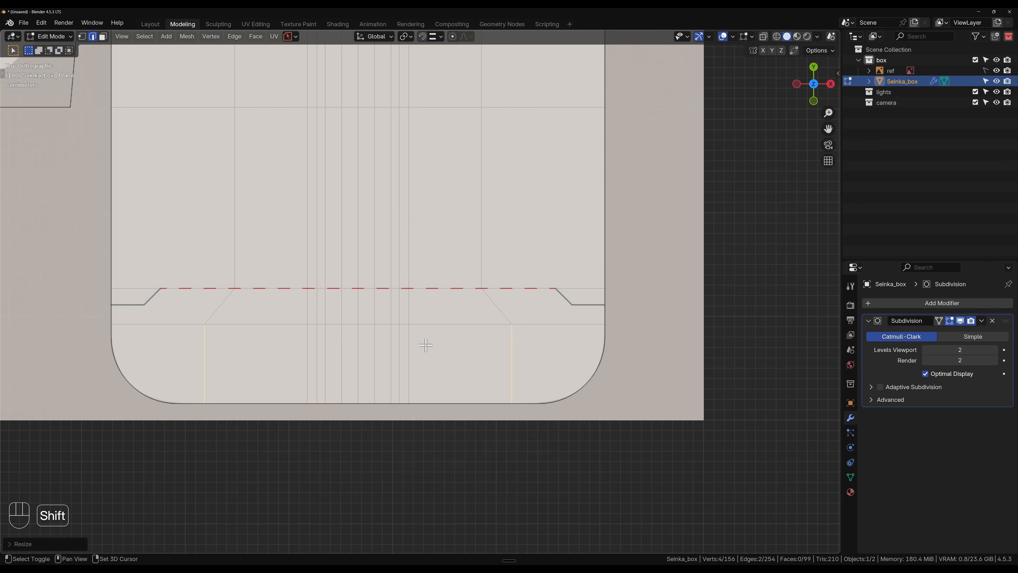
- Examine the top tuck flap's rounded corners against the dieline, comparing the subdivided box in Object Mode and Edit Mode
scroll(361, 297, "down", 4)
middle_click_drag(327, 273, 477, 410, "shift")
middle_click_drag(350, 253, 514, 411, "shift")
middle_click_drag(322, 202, 449, 384, "shift")
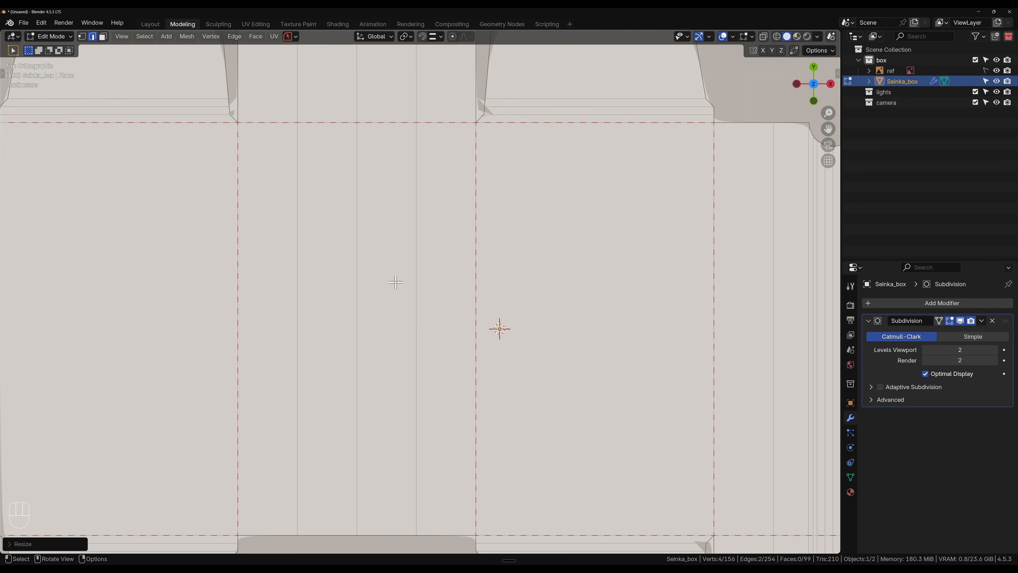
scroll(391, 267, "down", 3)
middle_click_drag(376, 224, 406, 427, "shift")
scroll(353, 228, "up", 1)
scroll(350, 221, "up", 4)
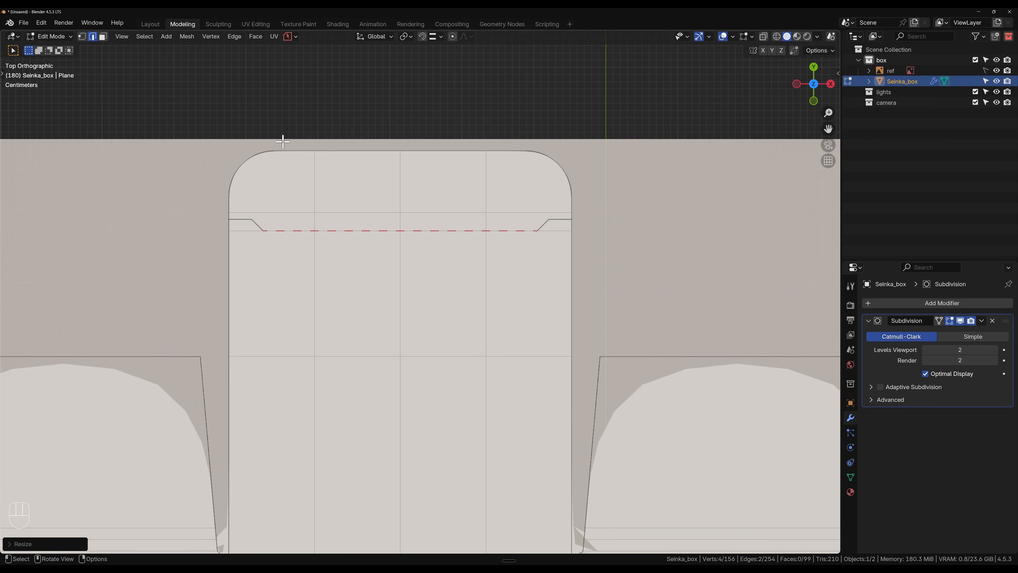
scroll(391, 259, "down", 2)
key("Tab")
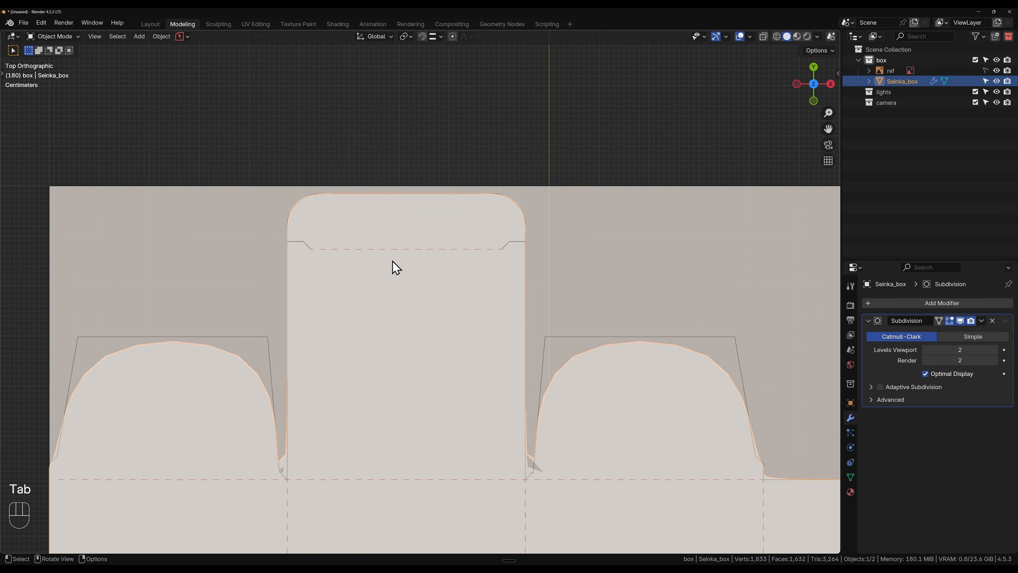
key("Tab")
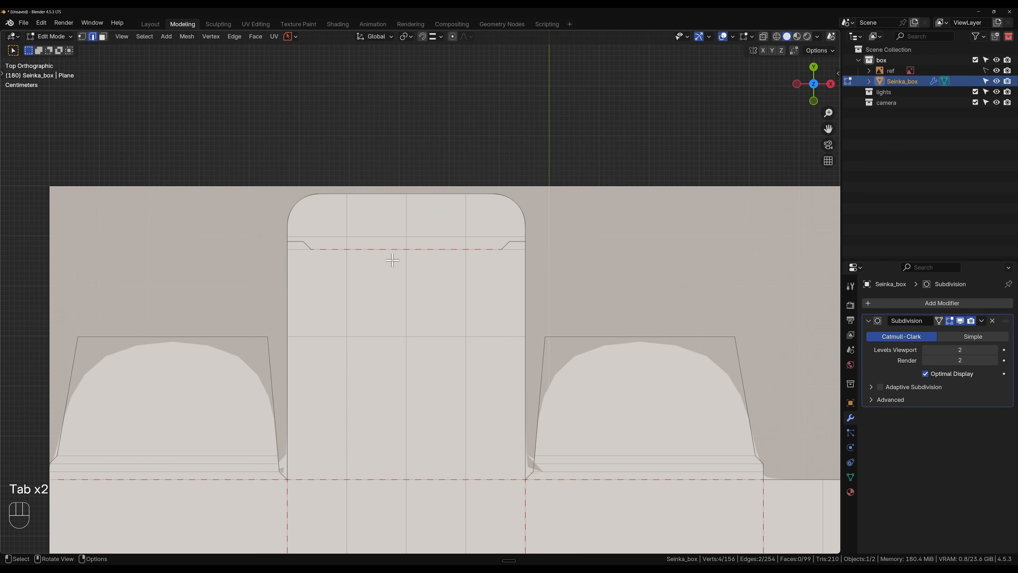
scroll(375, 198, "up", 6)
scroll(417, 388, "down", 1)
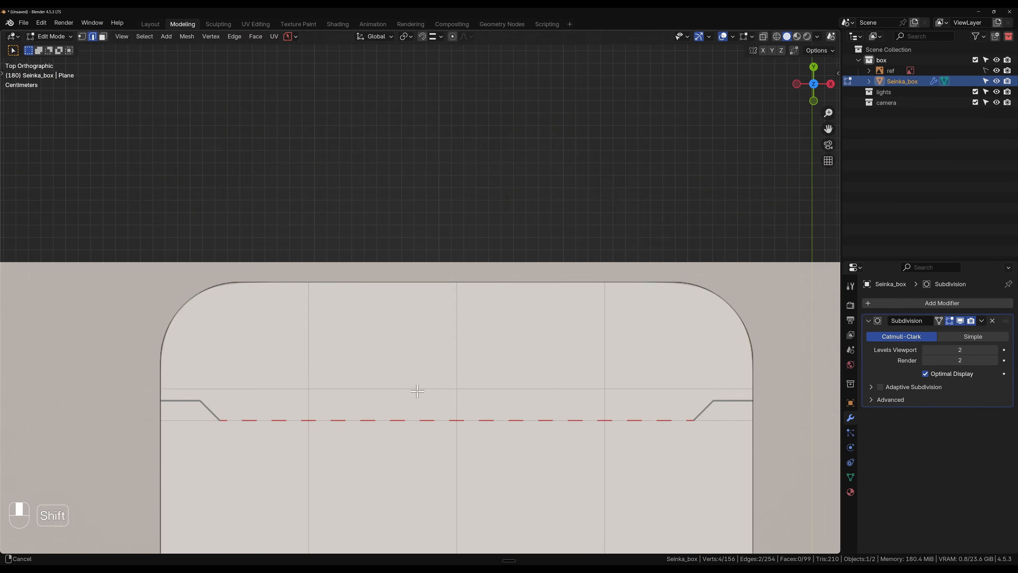
key("Tab")
scroll(402, 385, "down", 3)
key("Tab")
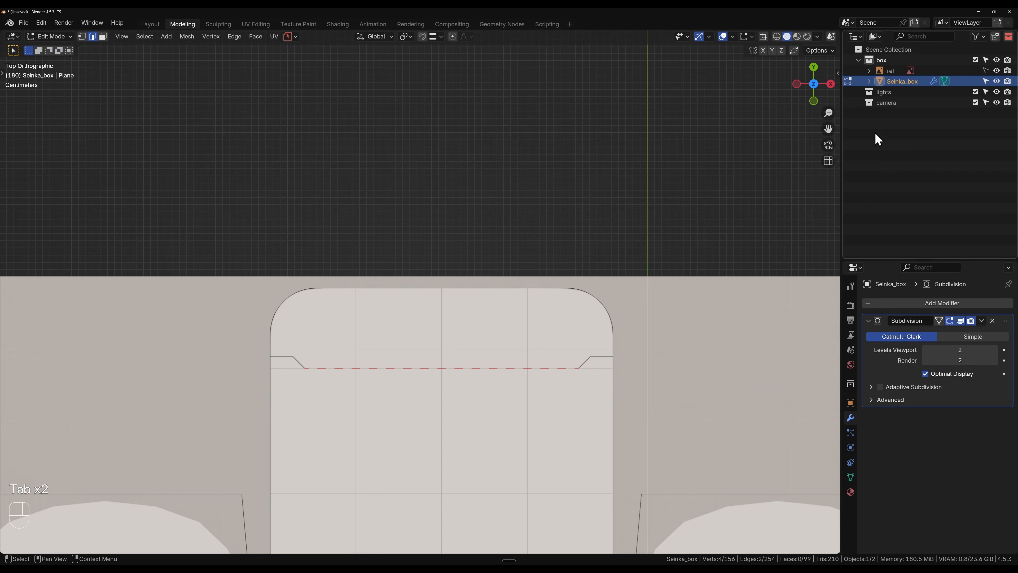
- Hide the ref image and knife a straight horizontal cut across the upper tuck flap between the lowest vertices of its rounded corners
left_click(996, 70)
scroll(296, 353, "up", 3)
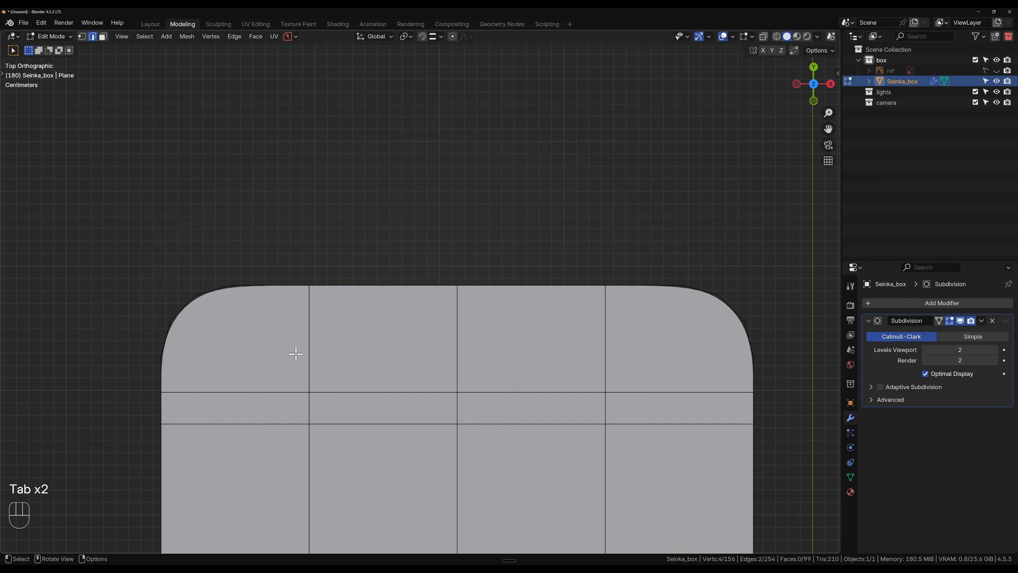
key("Tab")
key("Tab")
key("1")
key("k")
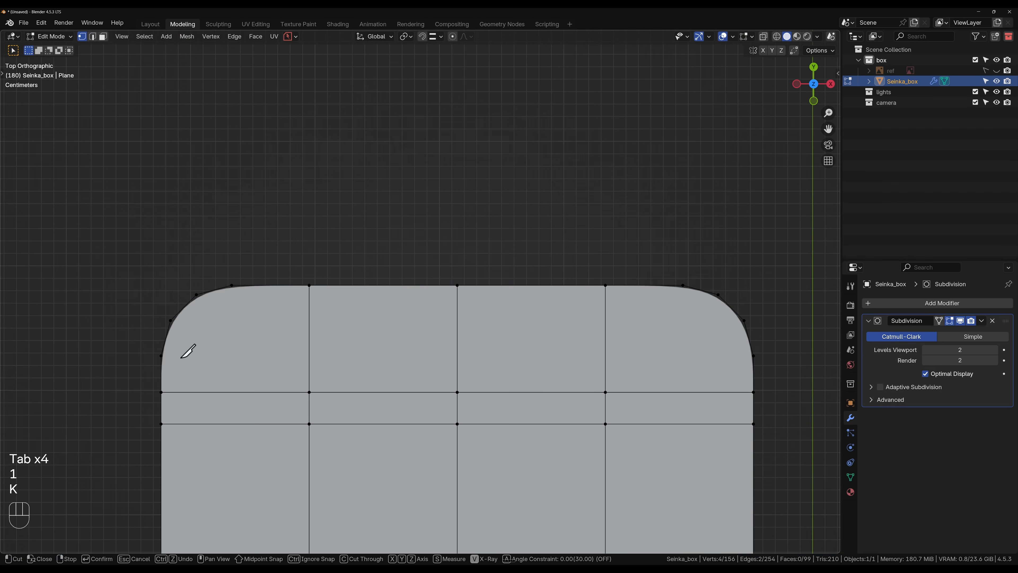
left_click(162, 356)
key("a")
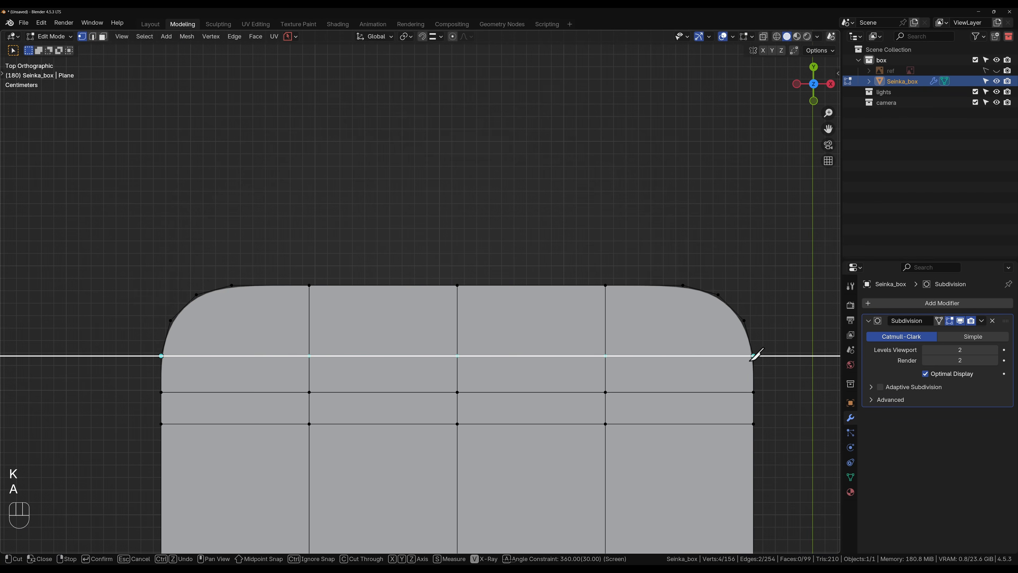
left_click(752, 356)
key("space")
- Knife a second horizontal cut across the upper tuck flap between the next higher pair of corner vertices
key("k")
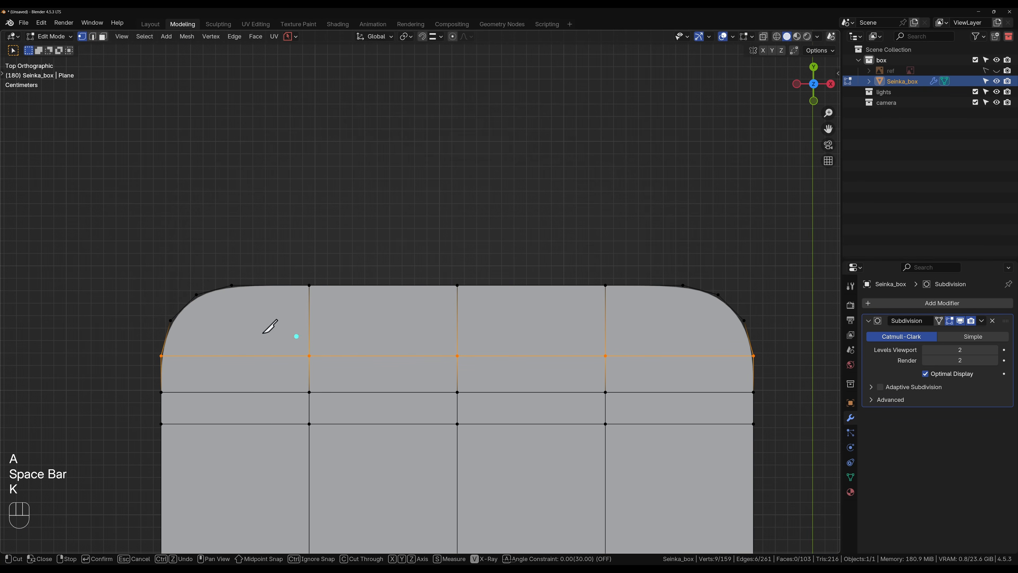
left_click(170, 321)
key("a")
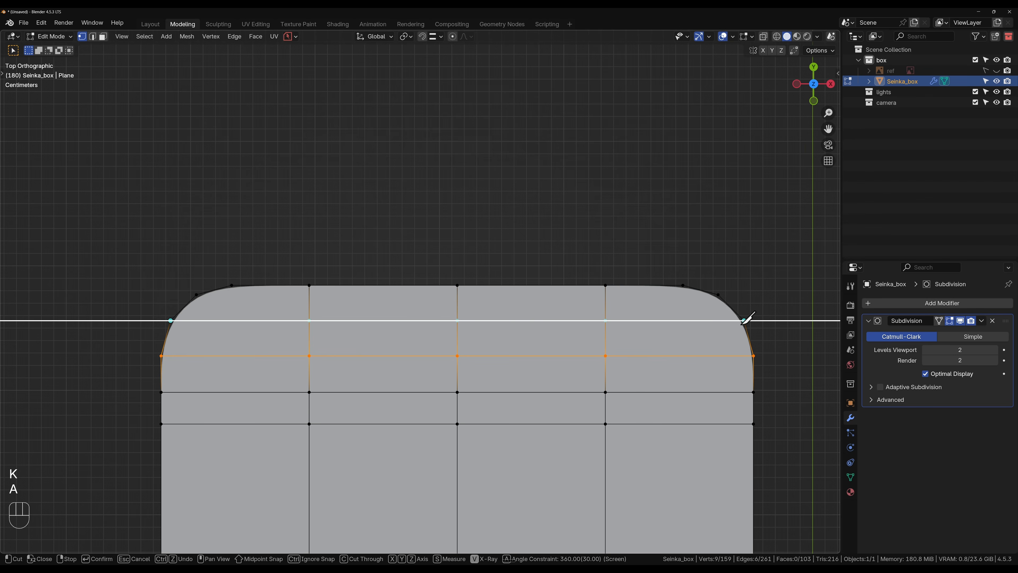
left_click(745, 319)
key("space")
- Add one centred vertical loop cut in each outer column of the upper tuck flap
scroll(686, 357, "down", 2)
middle_click_drag(648, 346, 627, 225, "shift")
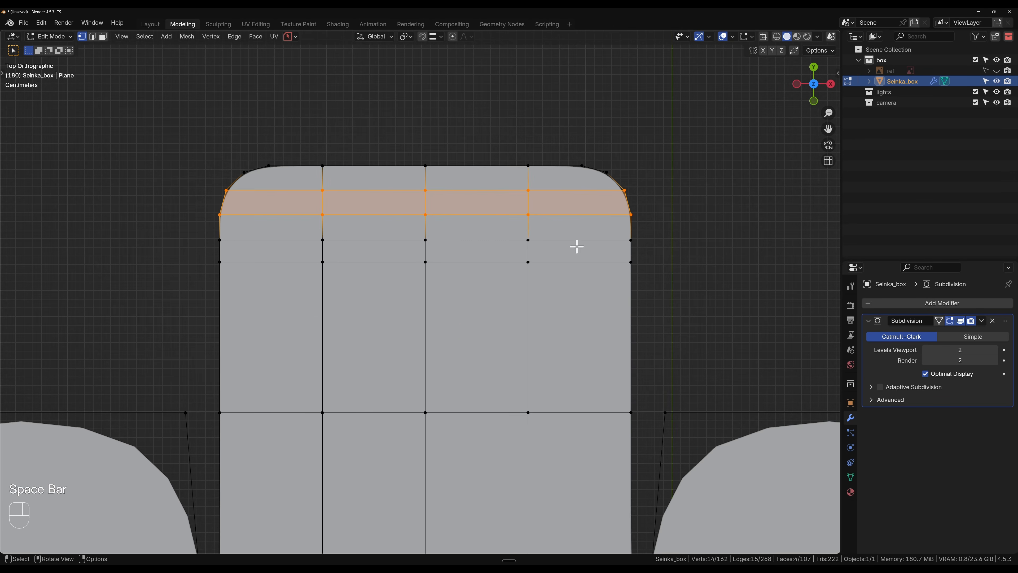
key("ctrl+r")
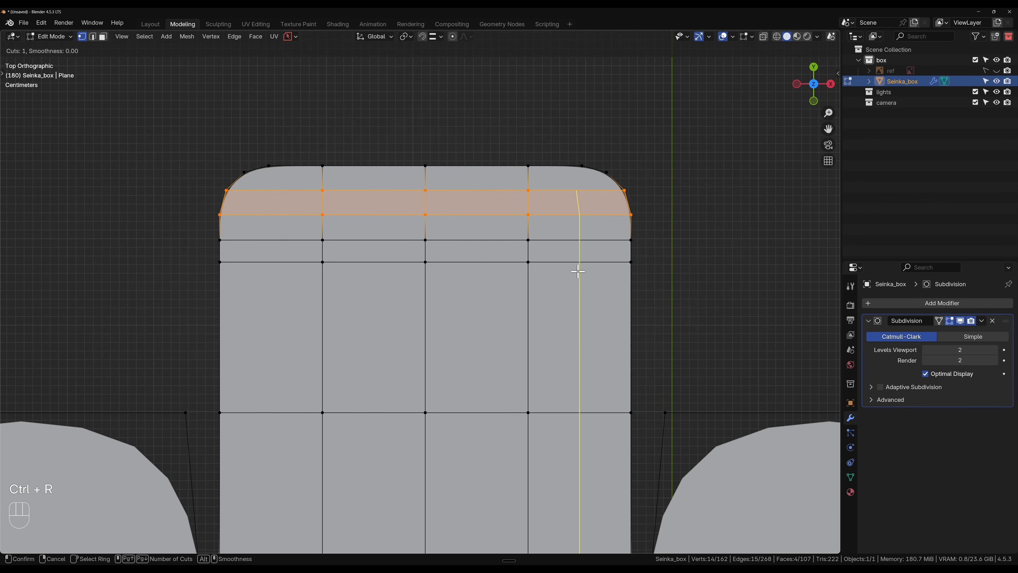
left_click(578, 271)
right_click(578, 272)
key("ctrl+r")
left_click(264, 224)
right_click(264, 224)
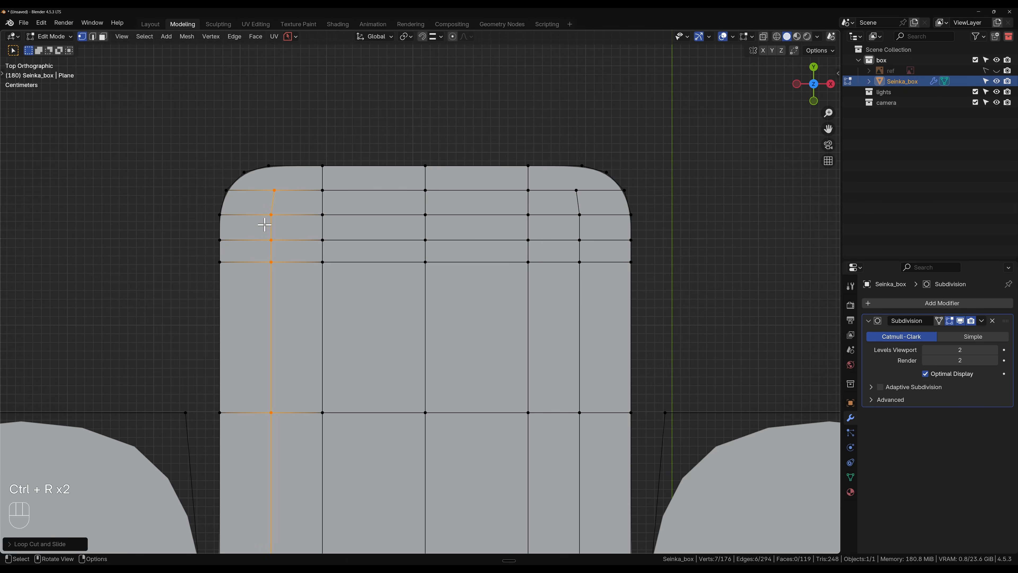
- Knife short edges joining the upper ends of both outer loops to the topmost vertices of the flap's rounded corners
key("k")
left_click(268, 165)
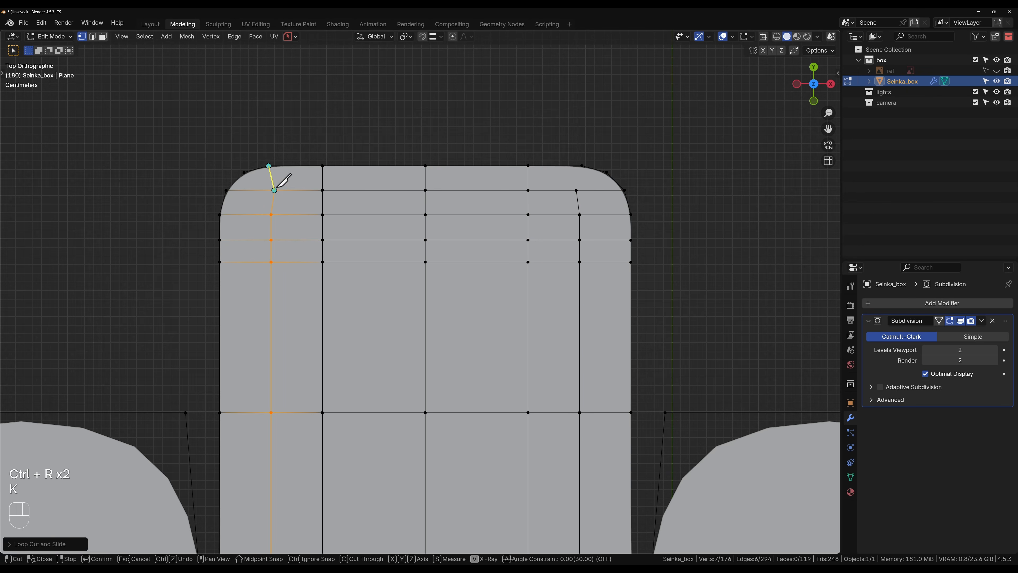
left_click(274, 190)
key("space")
key("k")
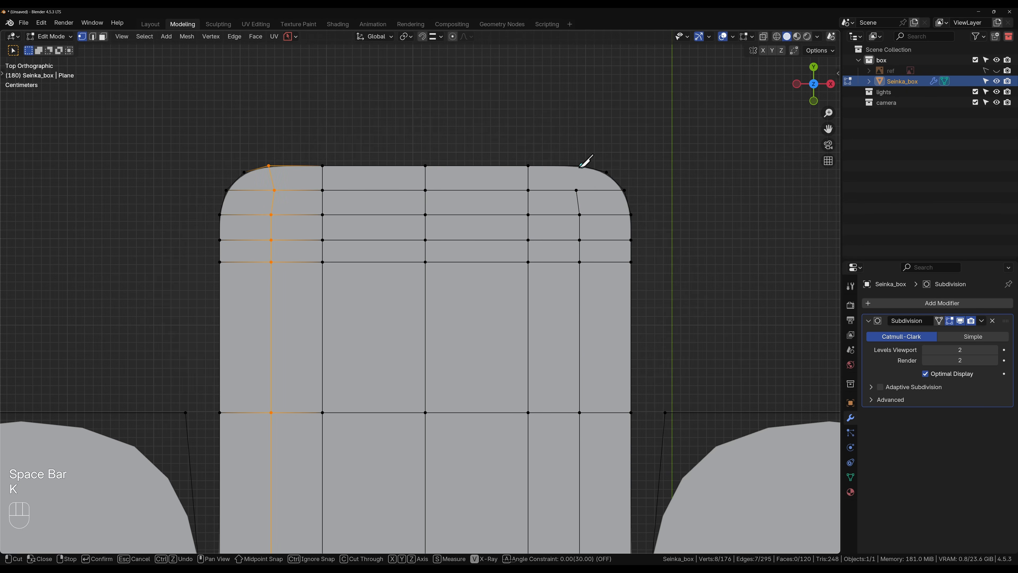
left_click(581, 166)
left_click(580, 190)
key("space")
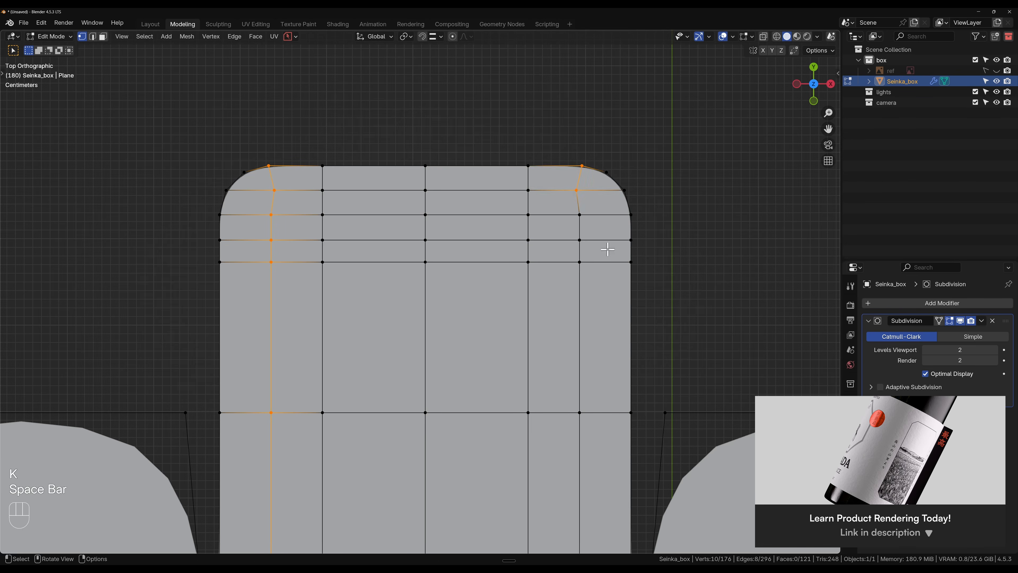
- Knife a horizontal cut across the lower tuck flap between the uppermost vertices of its rounded corners
scroll(608, 249, "down", 5)
mouse_move(541, 498)
middle_mouse_down("shift")
mouse_move(472, 412)
mouse_move(445, 341)
mouse_move(354, 229)
middle_mouse_up("shift")
scroll(473, 412, "down", 1)
middle_click_drag(463, 502, 420, 396, "shift")
scroll(420, 395, "up", 4)
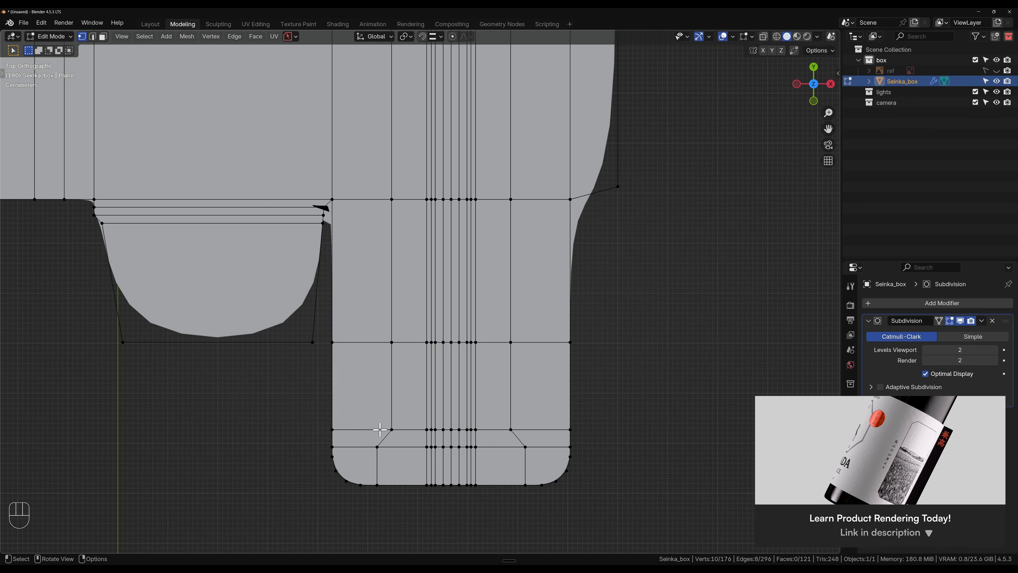
middle_click_drag(371, 417, 346, 341, "shift")
scroll(350, 408, "up", 1)
middle_click_drag(345, 421, 331, 384, "shift")
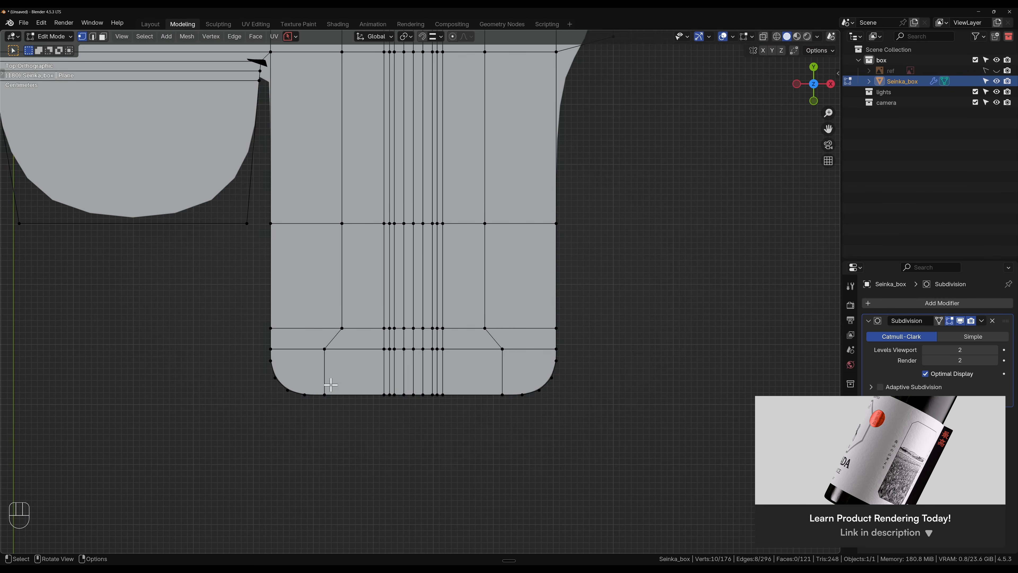
scroll(330, 385, "up", 1)
key("k")
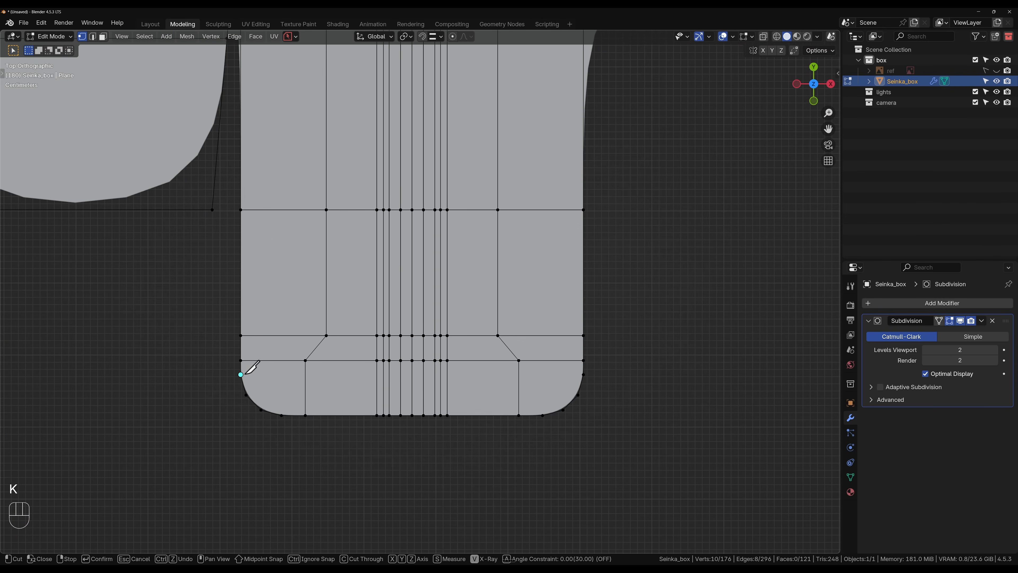
left_click(241, 374)
left_click(582, 374)
key("space")
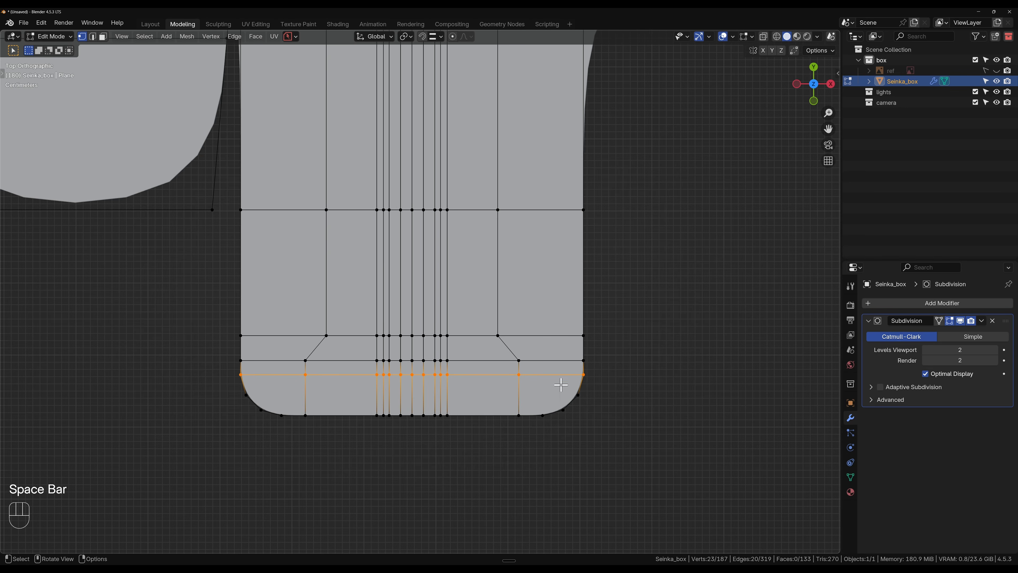
- Knife another horizontal cut across the lower tuck flap between the next lower pair of corner vertices
key("k")
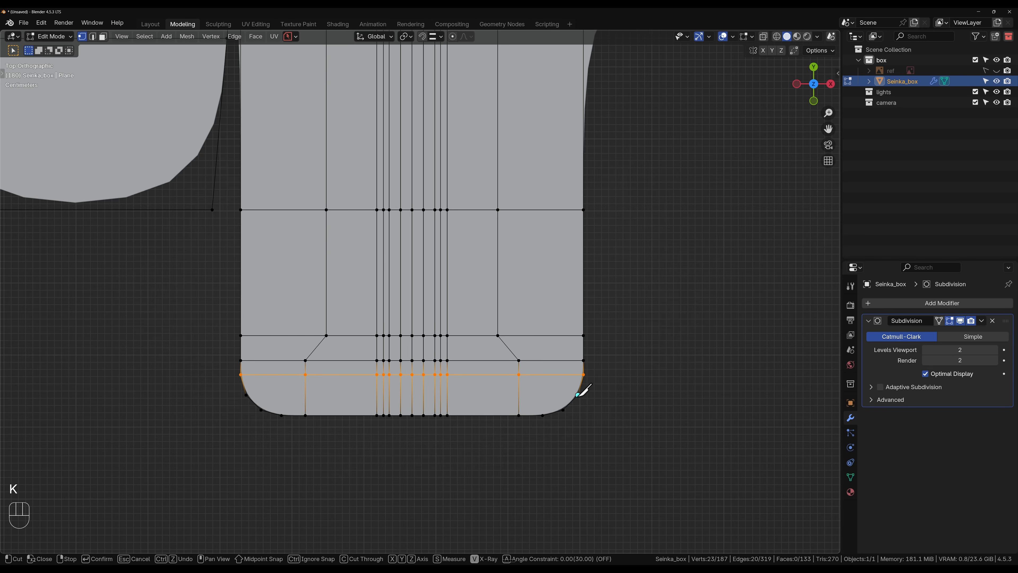
left_click(578, 395)
left_click(246, 395)
key("space")
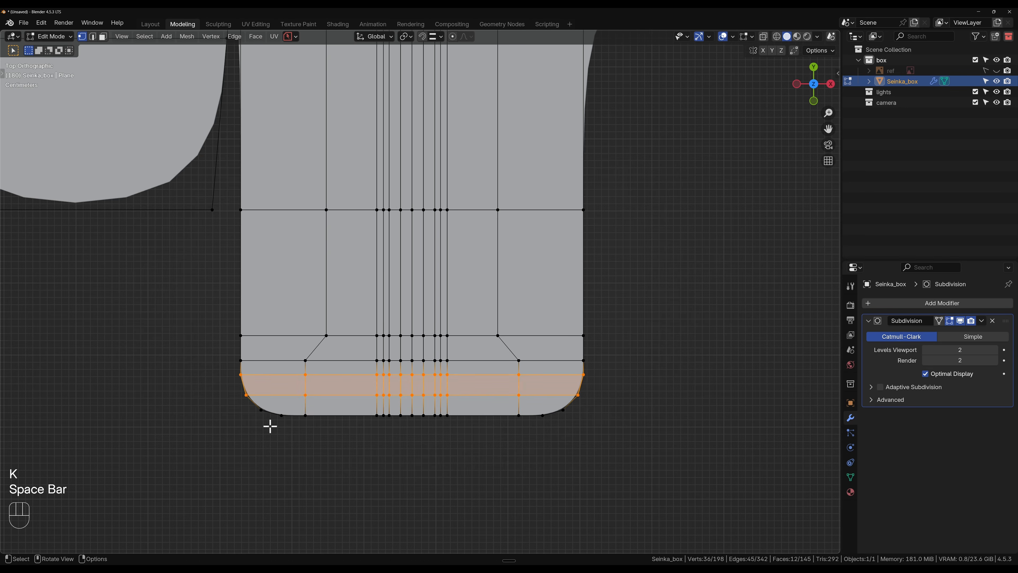
- Add one centred vertical loop cut in each outer column of the lower tuck flap
scroll(268, 423, "up", 3)
middle_click_drag(280, 429, 326, 395, "shift")
key("ctrl+r")
left_click(222, 341)
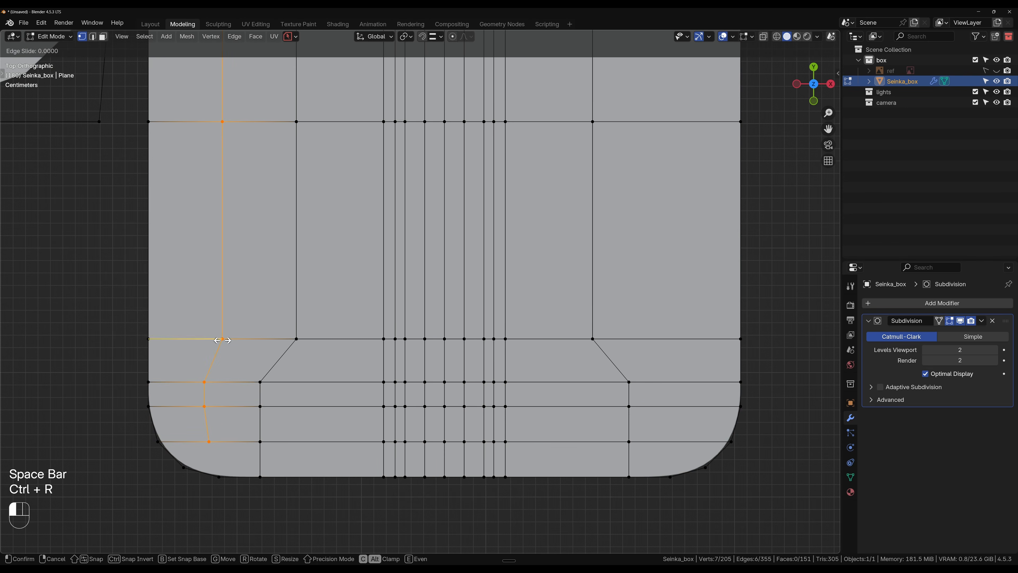
right_click(222, 340)
key("ctrl+r")
left_click(671, 377)
right_click(670, 380)
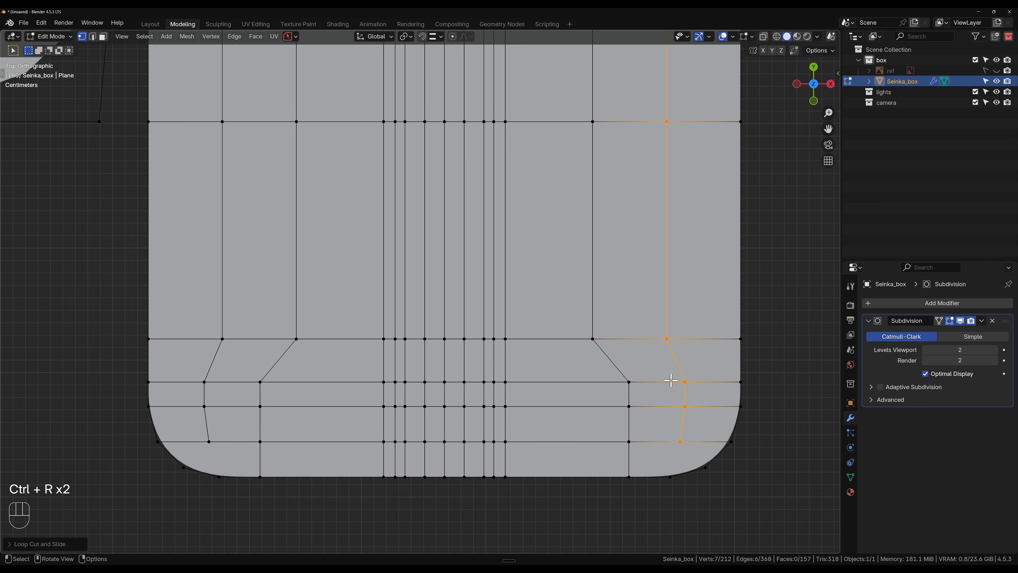
- Connect both outer loops' end vertices to the lower flap's bottom corner vertices and check the smoothed outline in Object Mode
left_click(681, 444)
left_click(658, 490, "shift")
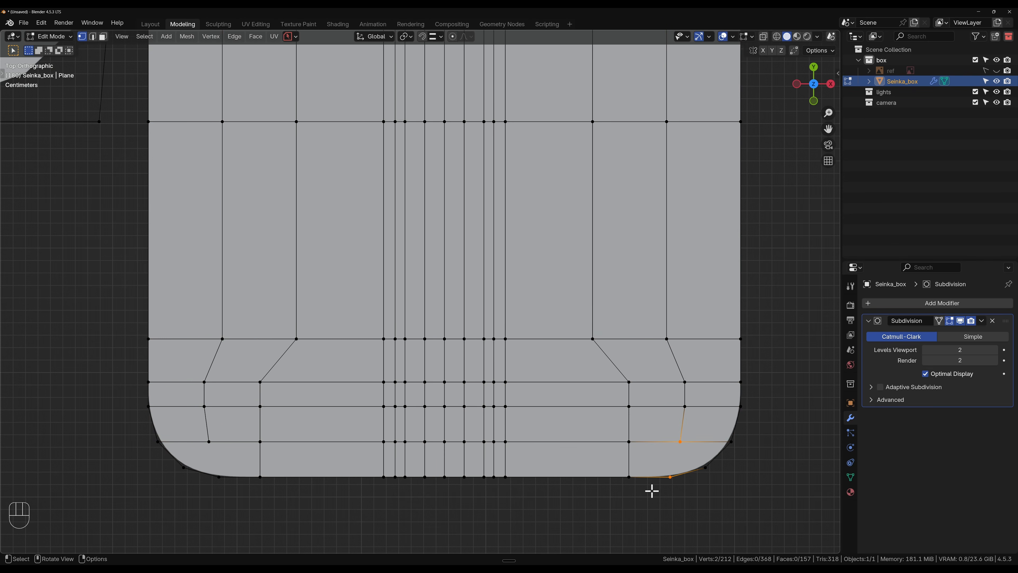
left_click(218, 477)
left_click(209, 441, "shift")
key("j")
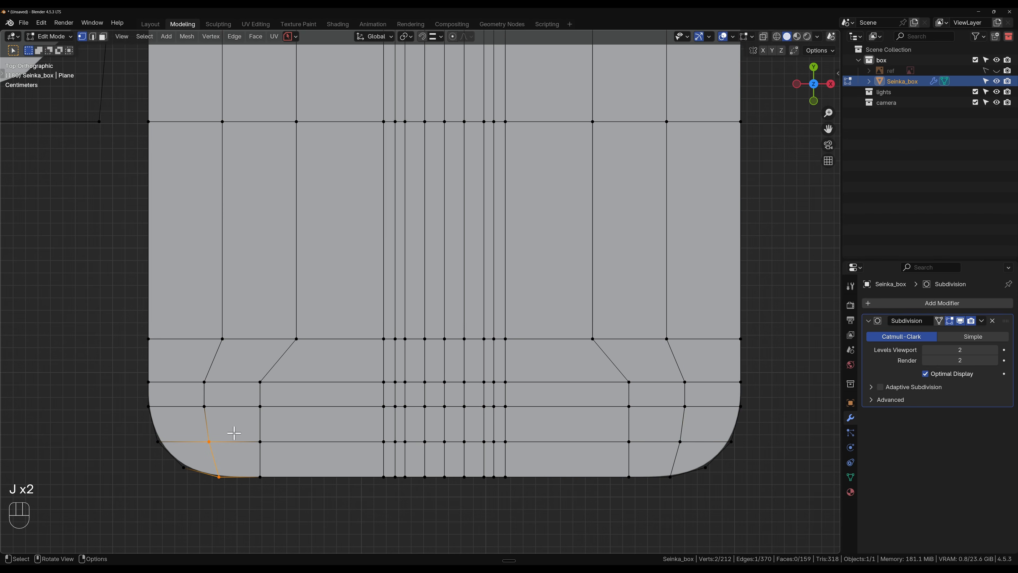
scroll(240, 425, "down", 2)
key("Tab")
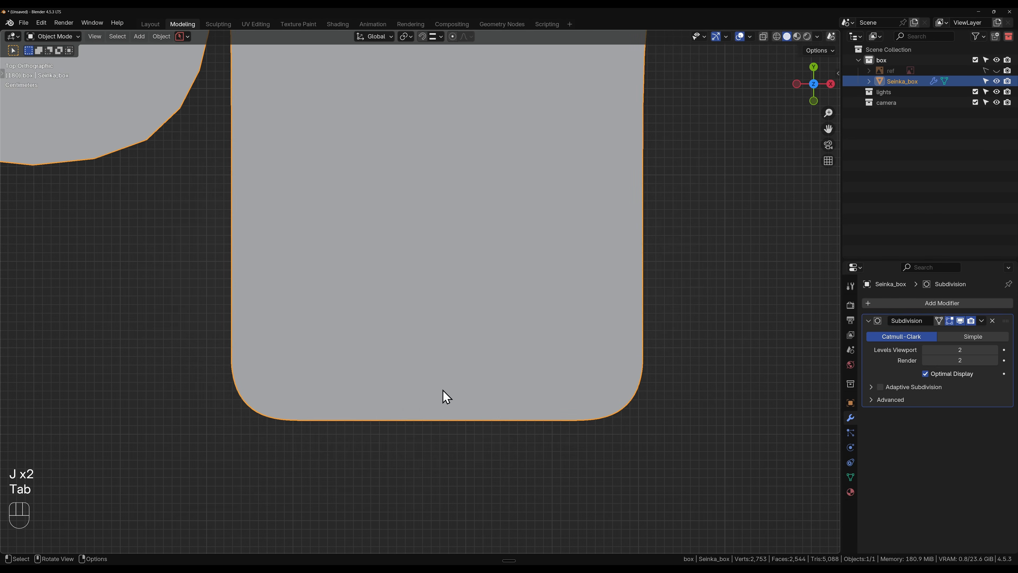
key("Tab")
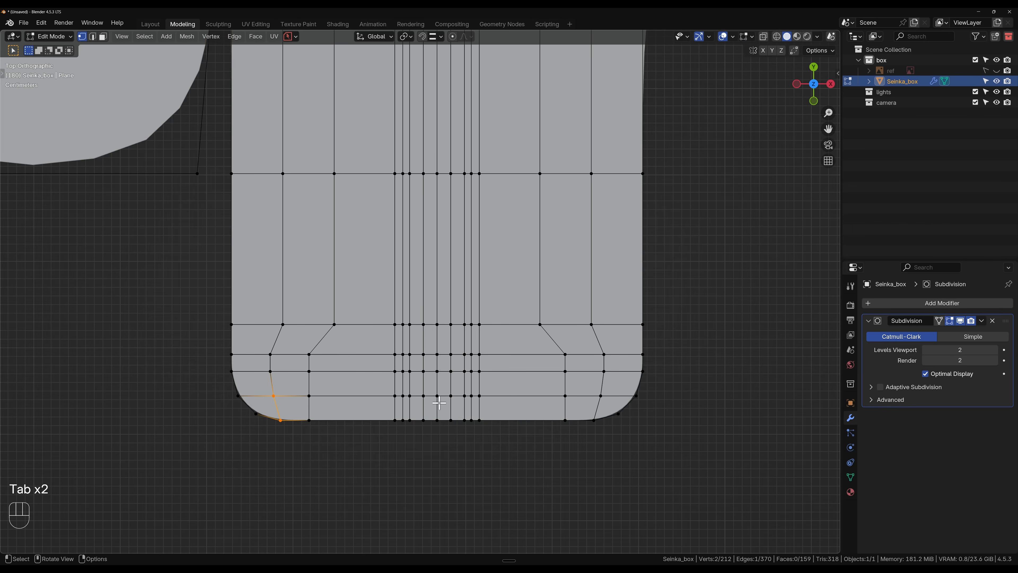
- Mark the two profile corners at the base of the lower dust flap with annotation strokes, and clear the marks
scroll(440, 336, "down", 4)
middle_click_drag(314, 221, 462, 386, "shift")
middle_click_drag(357, 353, 461, 346, "shift")
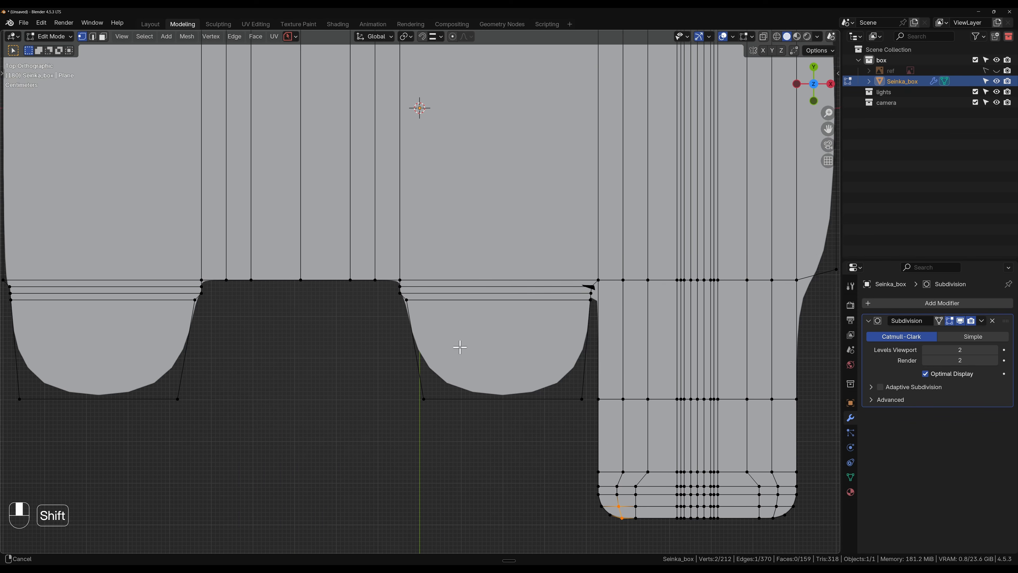
key("2")
scroll(391, 303, "up", 10)
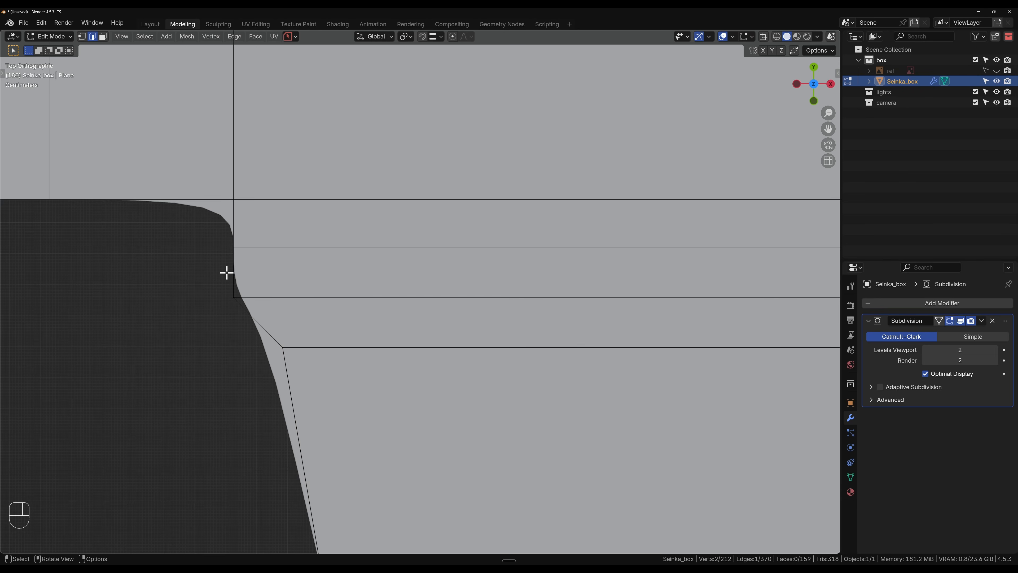
key("shift+ctrl+F1")
left_click_drag(232, 289, 240, 305)
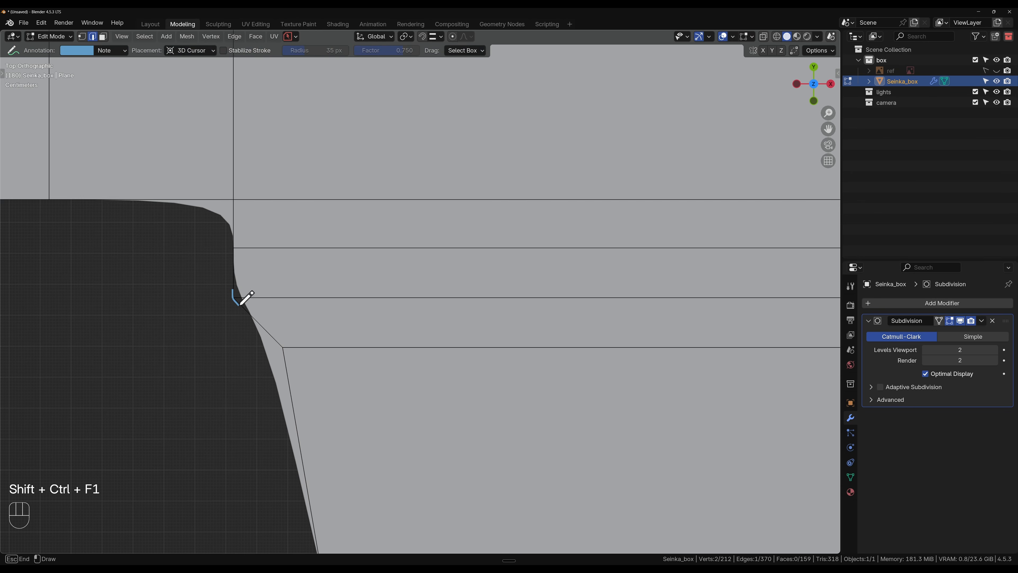
left_click_drag(270, 340, 283, 365)
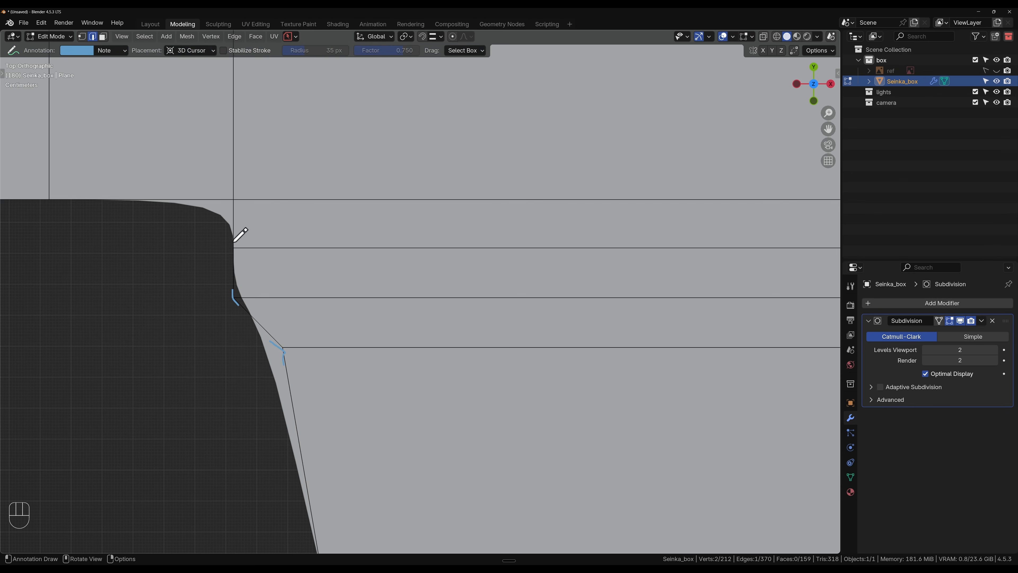
scroll(453, 283, "down", 7)
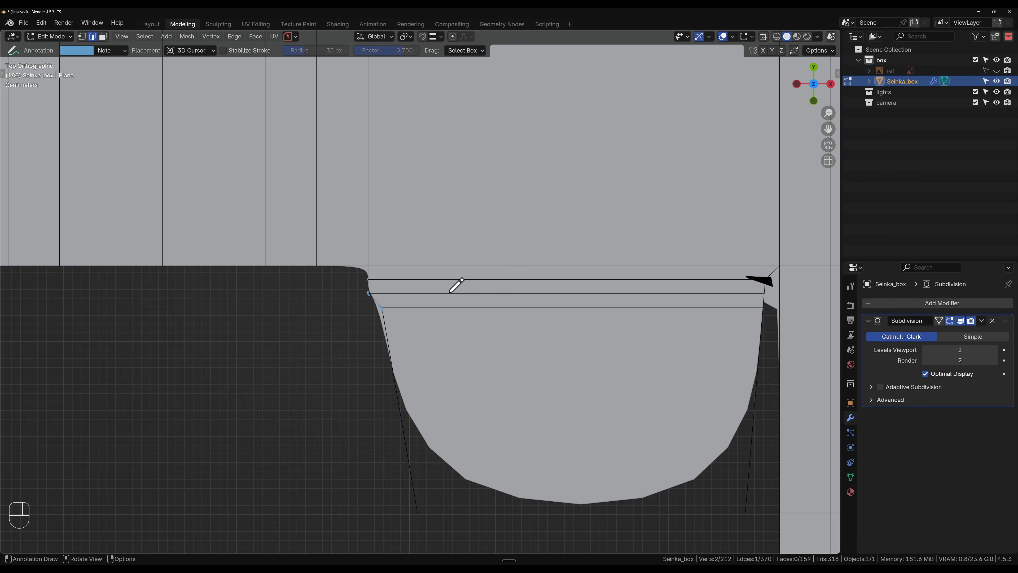
key("shift+ctrl+F2")
key("w")
- Select the three horizontal edges at the base of the lower dust flap beside the long tuck flap
scroll(387, 295, "up", 5)
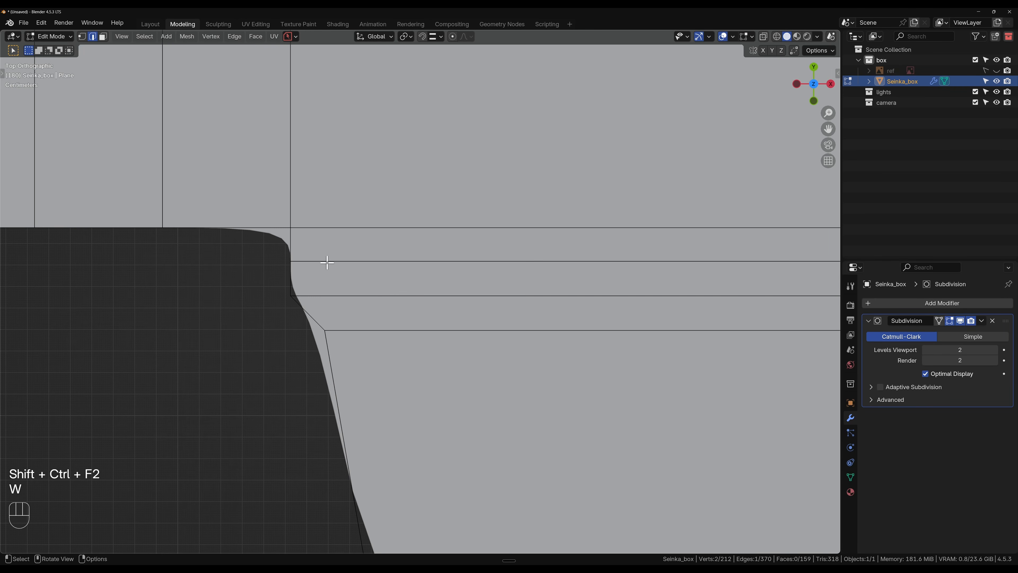
key("2")
key("2")
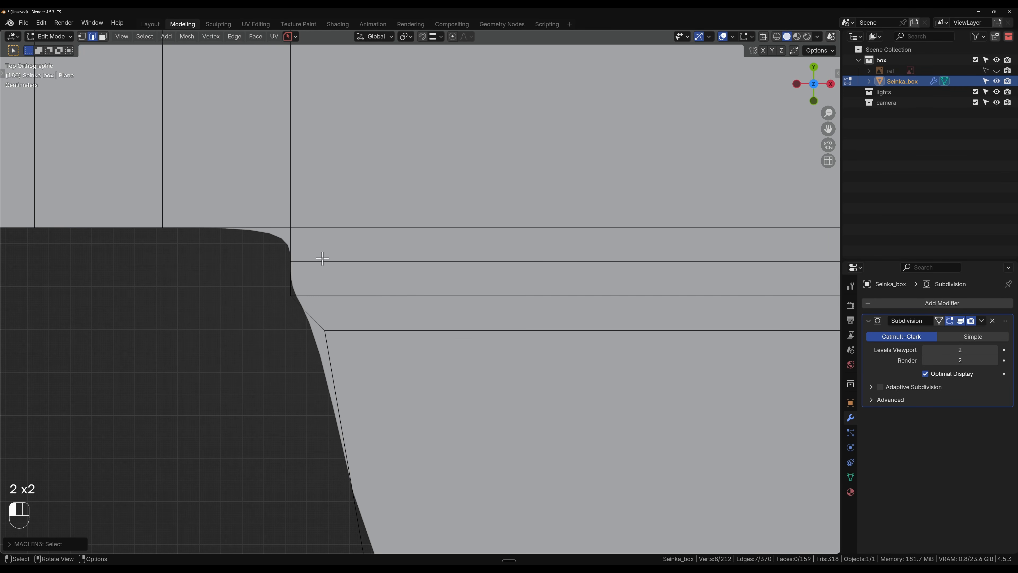
left_click(322, 260, "alt")
left_click(338, 295, "alt+shift")
left_click(397, 330, "alt+shift")
- Add the matching three base edges of the other three dust flaps to the selection
scroll(368, 328, "down", 5)
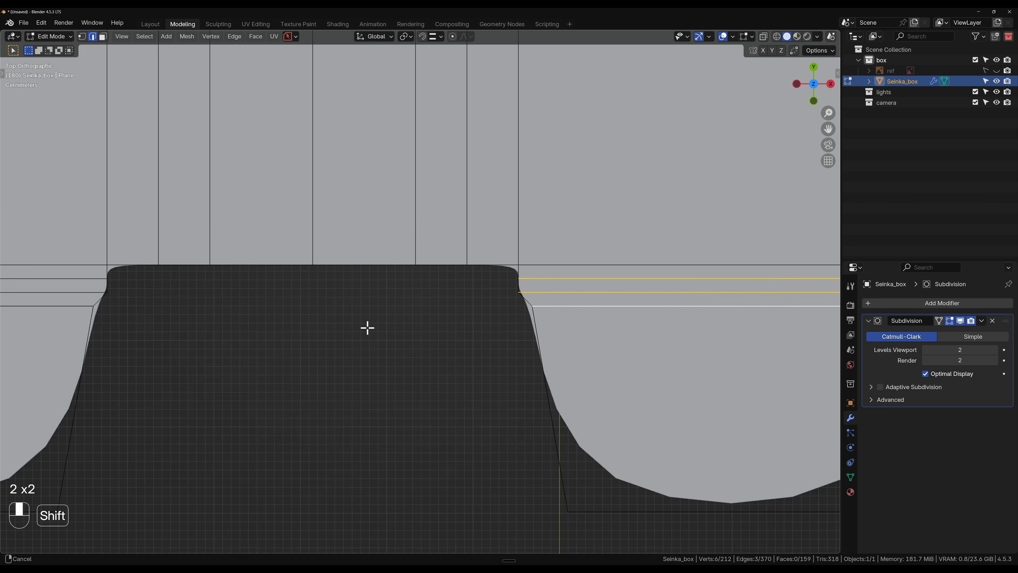
middle_click_drag(367, 328, 584, 340, "shift")
left_click_drag(159, 286, 174, 327, "shift")
scroll(341, 281, "down", 5)
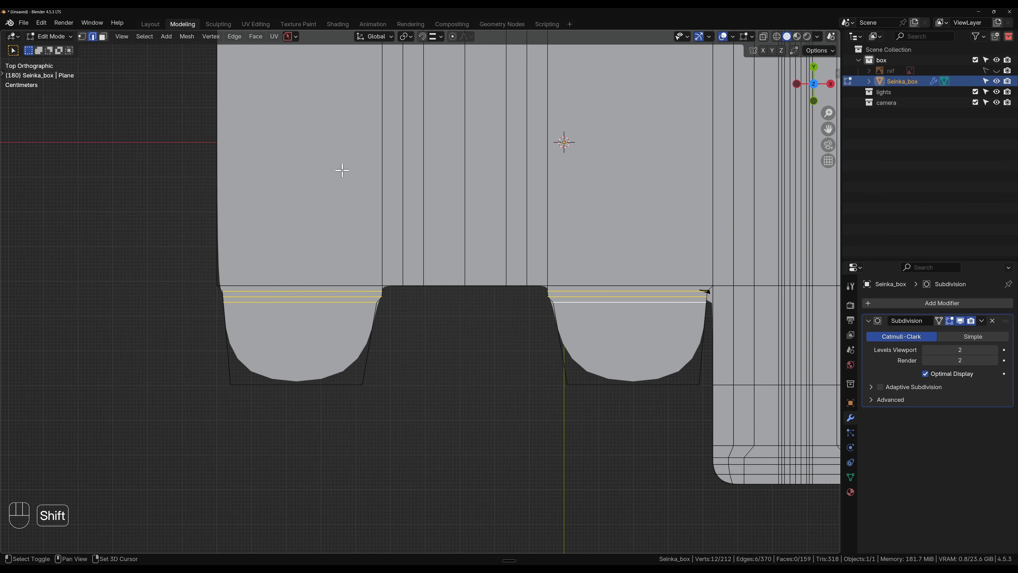
middle_click_drag(343, 170, 334, 422, "shift")
left_click_drag(293, 230, 315, 249, "shift")
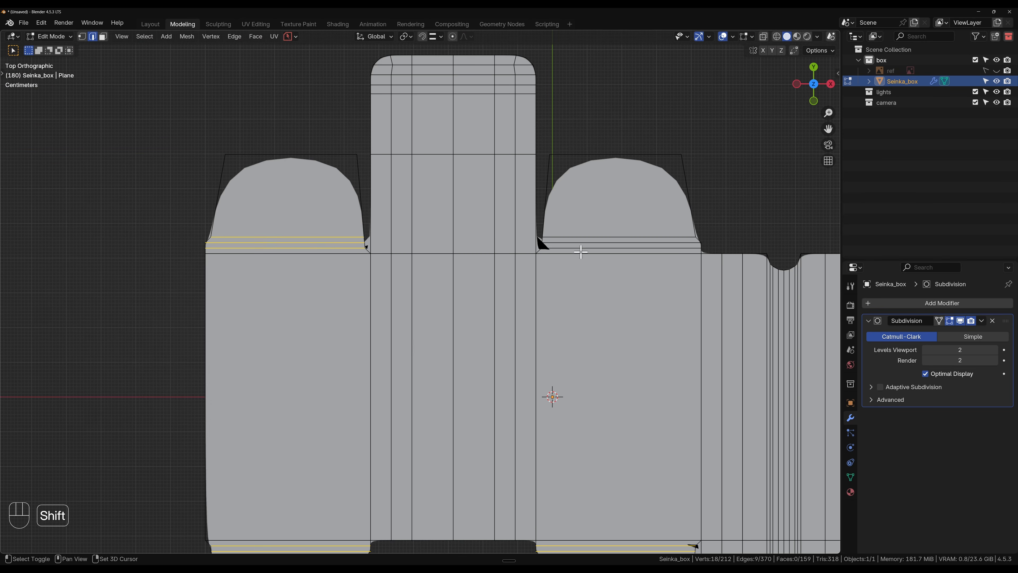
left_click_drag(590, 229, 605, 249, "shift")
- Bevel the selected dust flap base edges with 2 segments, profile shape 1 and about 0.0008 m offset, and check the outline in Object Mode
middle_click_drag(568, 396, 364, 218, "shift")
scroll(376, 449, "up", 6)
middle_click_drag(391, 400, 573, 185, "shift")
middle_click_drag(319, 394, 419, 351, "shift")
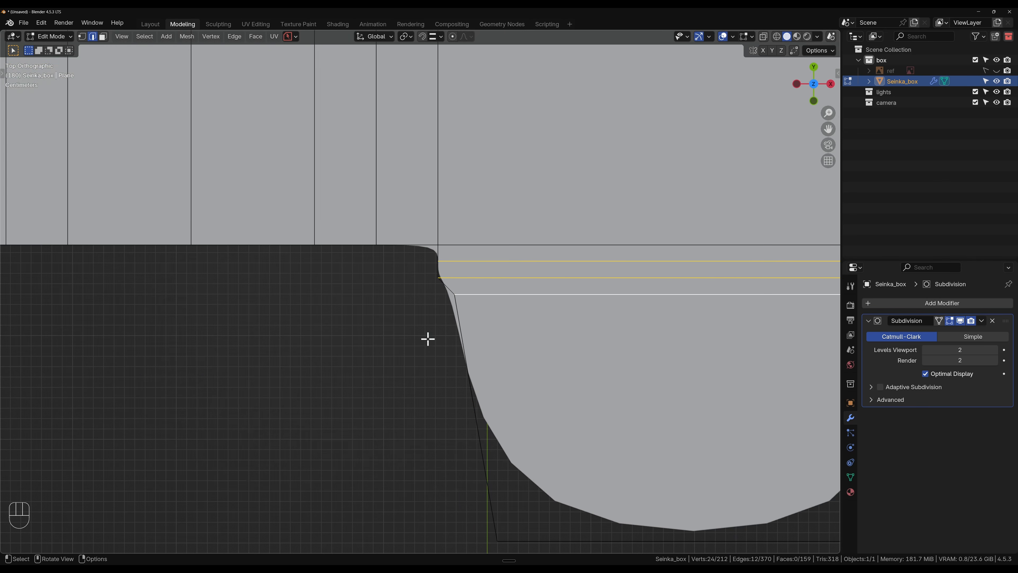
scroll(433, 324, "up", 5)
middle_click_drag(488, 267, 454, 308, "shift")
scroll(440, 299, "up", 4)
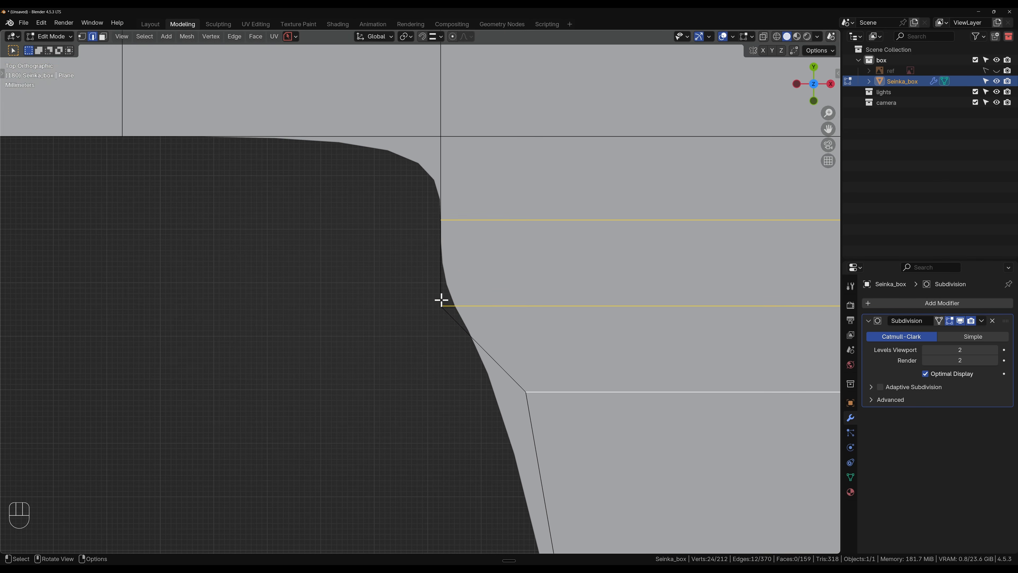
key("ctrl+b")
scroll(429, 327, "up", 2)
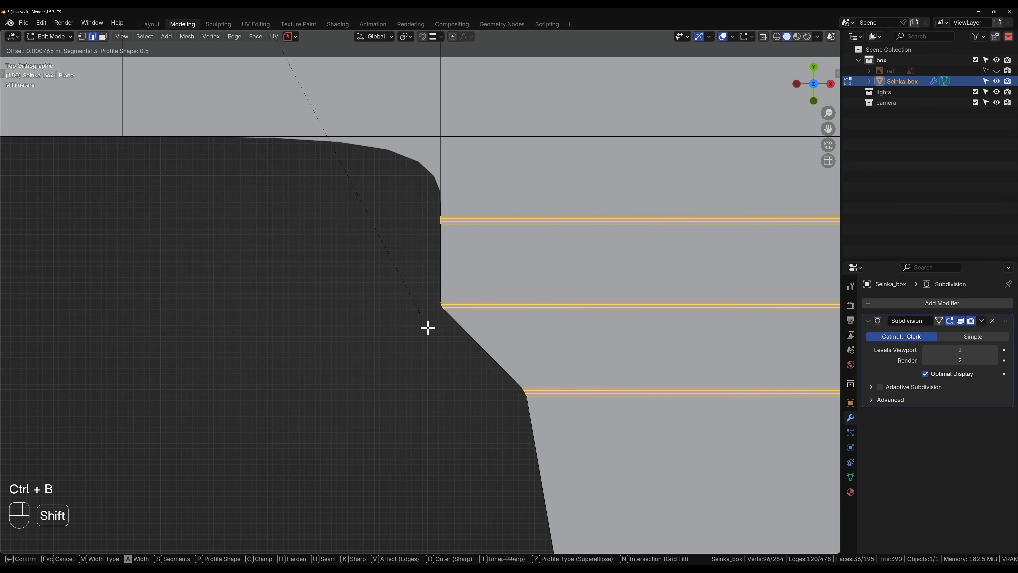
scroll(428, 328, "down", 1)
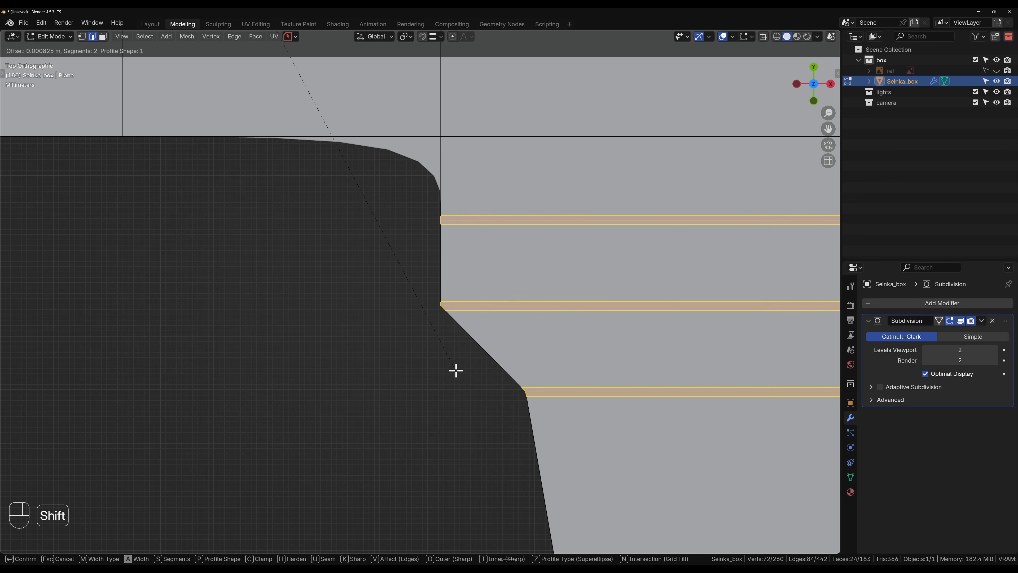
left_click(456, 370)
scroll(298, 339, "down", 6)
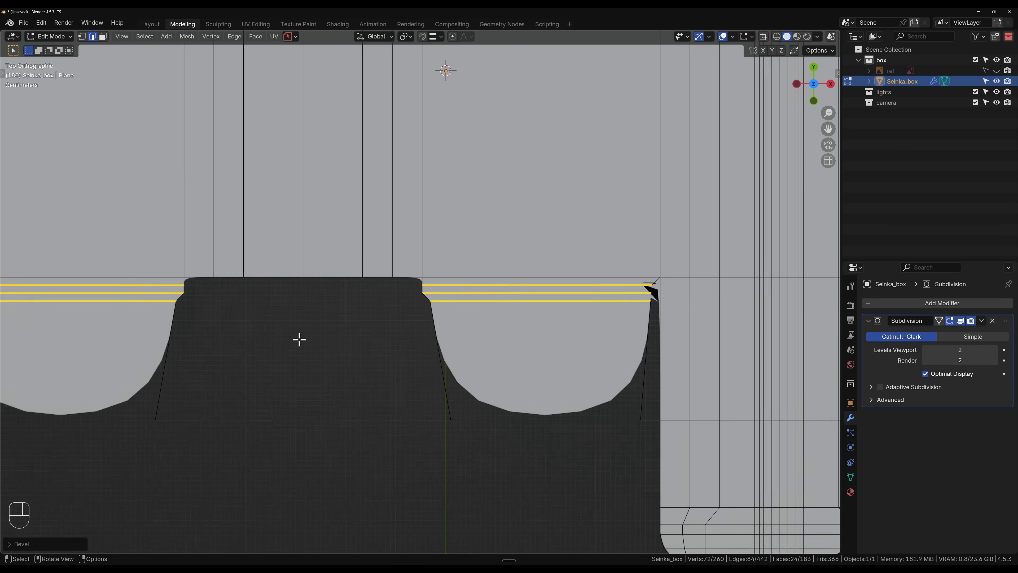
key("Tab")
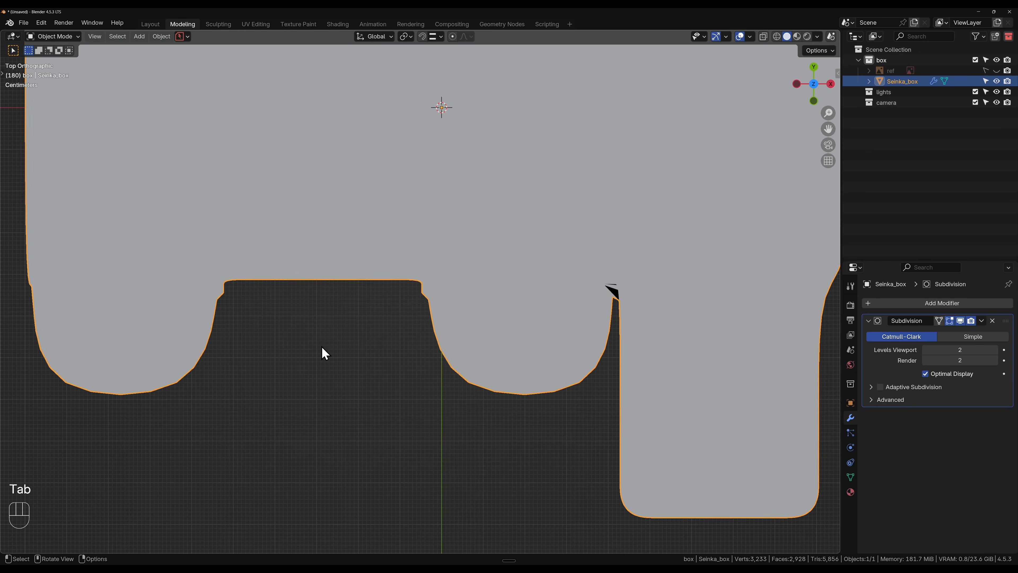
key("Tab")
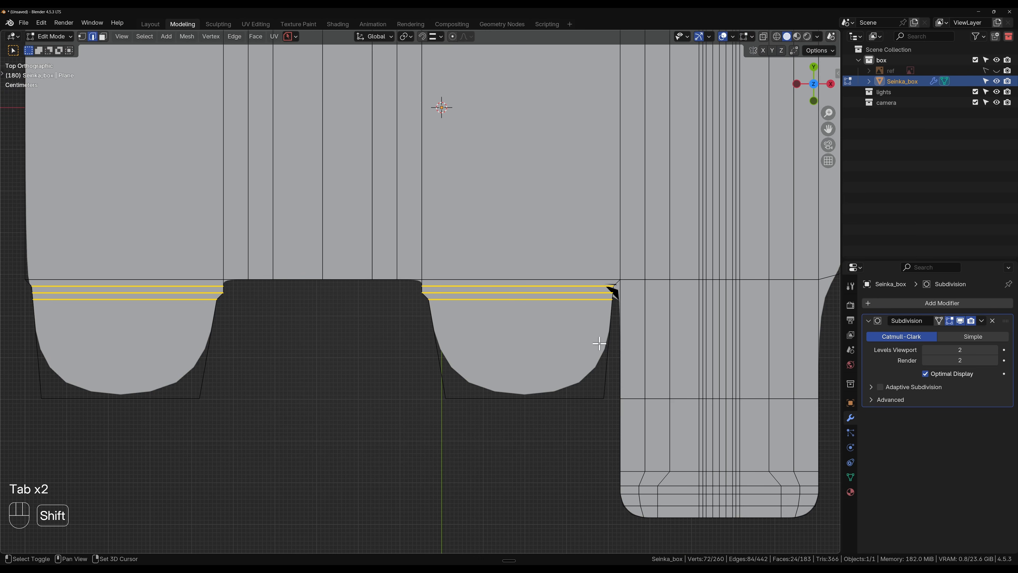
- Add a vertical loop cut on the side panel and slide it tight against the left corner of the thumb notch
middle_click_drag(598, 341, 348, 364, "shift")
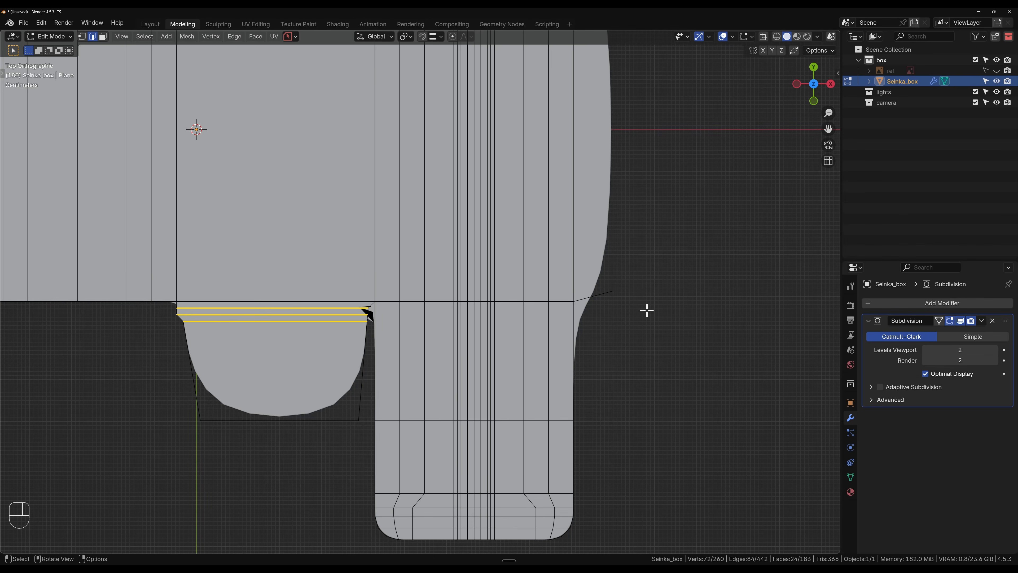
middle_click_drag(645, 309, 634, 453, "shift")
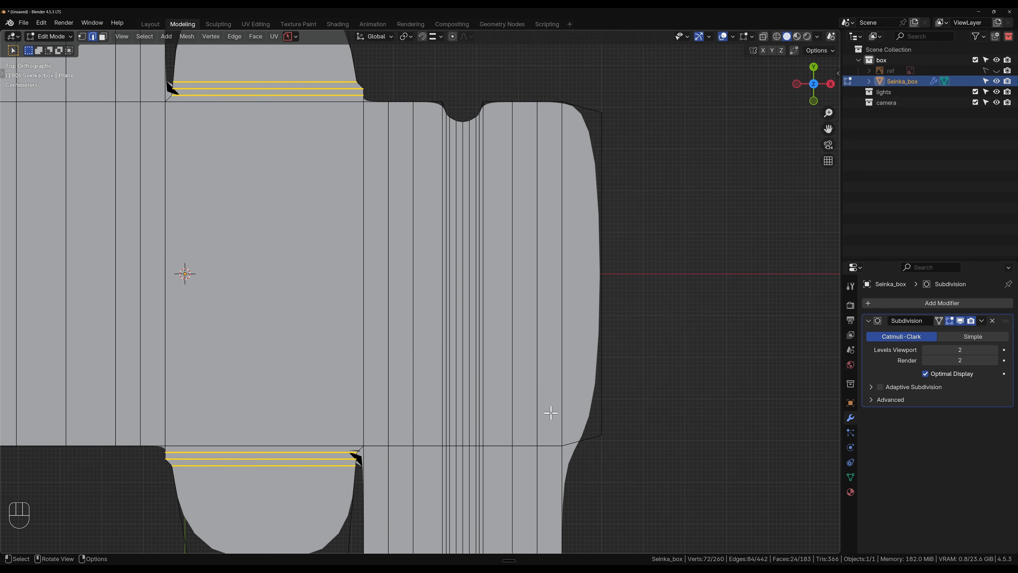
middle_click_drag(495, 160, 495, 239, "shift")
scroll(436, 186, "up", 6)
middle_click_drag(485, 47, 454, 302, "shift")
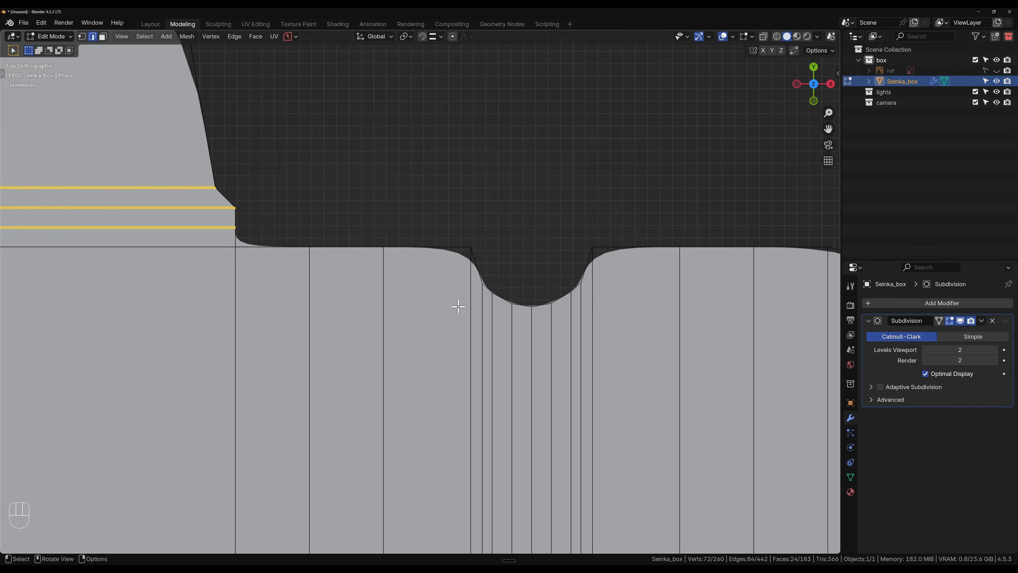
scroll(448, 241, "up", 4)
key("ctrl+r")
left_click(449, 210)
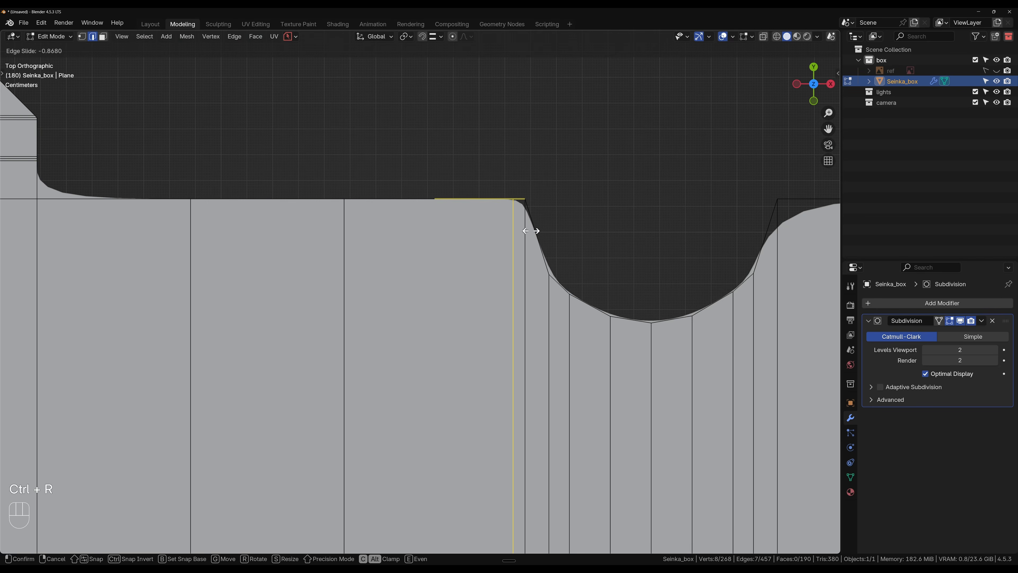
key("shift")
left_click(549, 234, "shift")
scroll(565, 274, "down", 4)
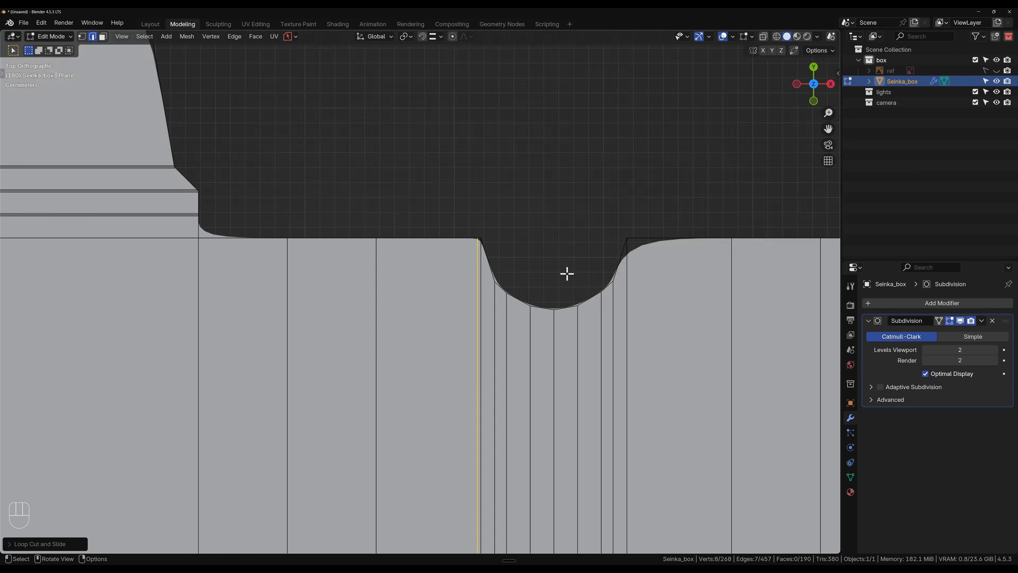
- Add a matching vertical loop cut tight against the right corner of the thumb notch
middle_click_drag(569, 269, 431, 287, "shift")
key("ctrl+r")
left_click(508, 264)
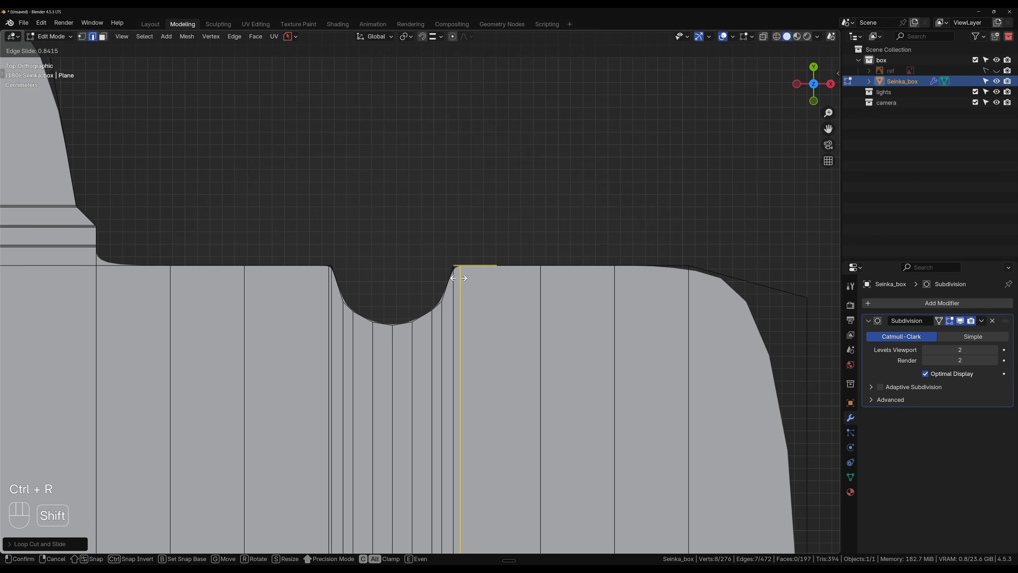
left_click(433, 285)
scroll(425, 287, "up", 4)
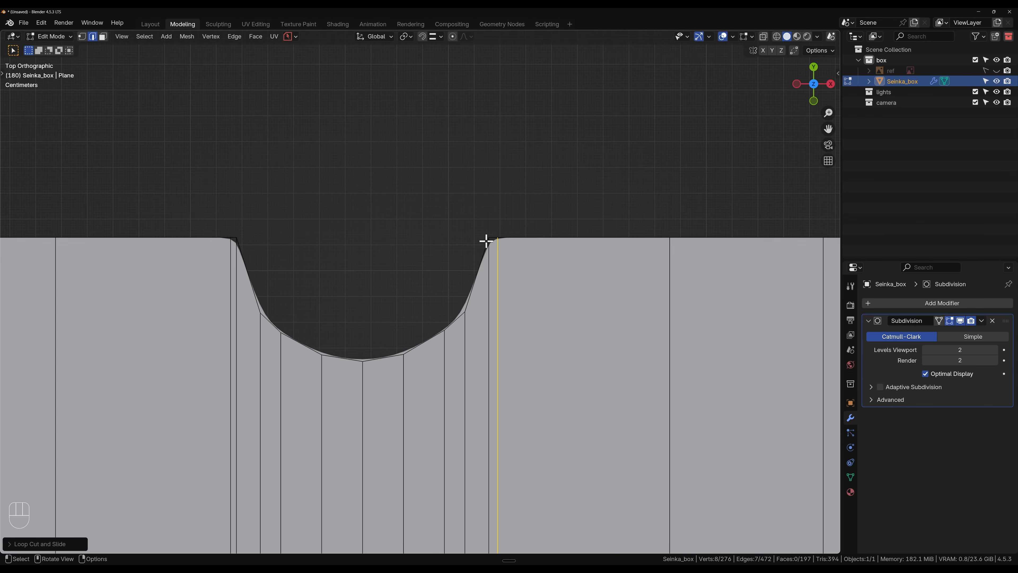
scroll(505, 273, "down", 2)
middle_click_drag(499, 289, 431, 245, "shift")
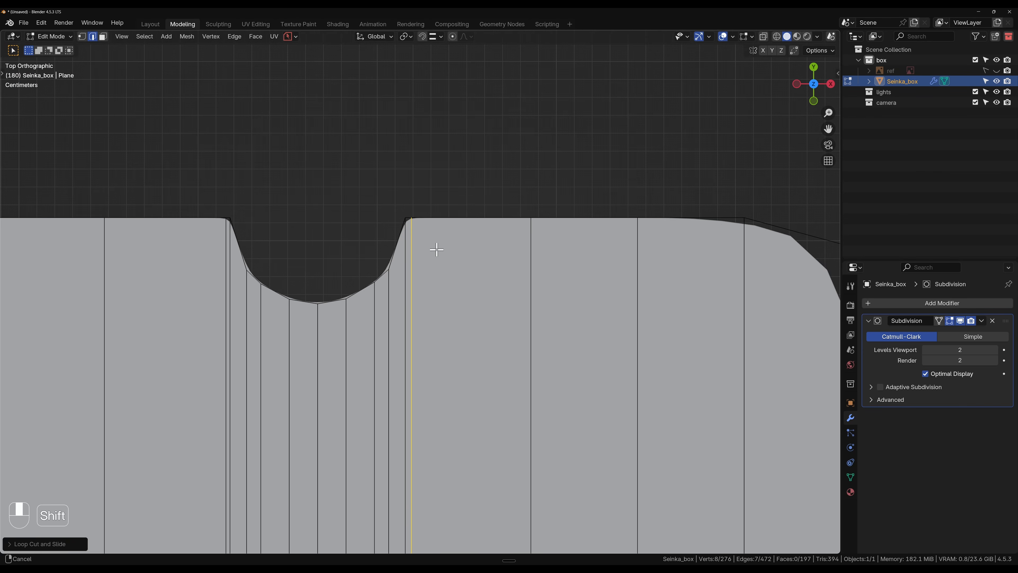
- Add one horizontal loop cut halfway up the main panels across the whole box
scroll(457, 341, "down", 5)
middle_click_drag(495, 325, 438, 253, "shift")
scroll(439, 352, "up", 1)
key("ctrl+r")
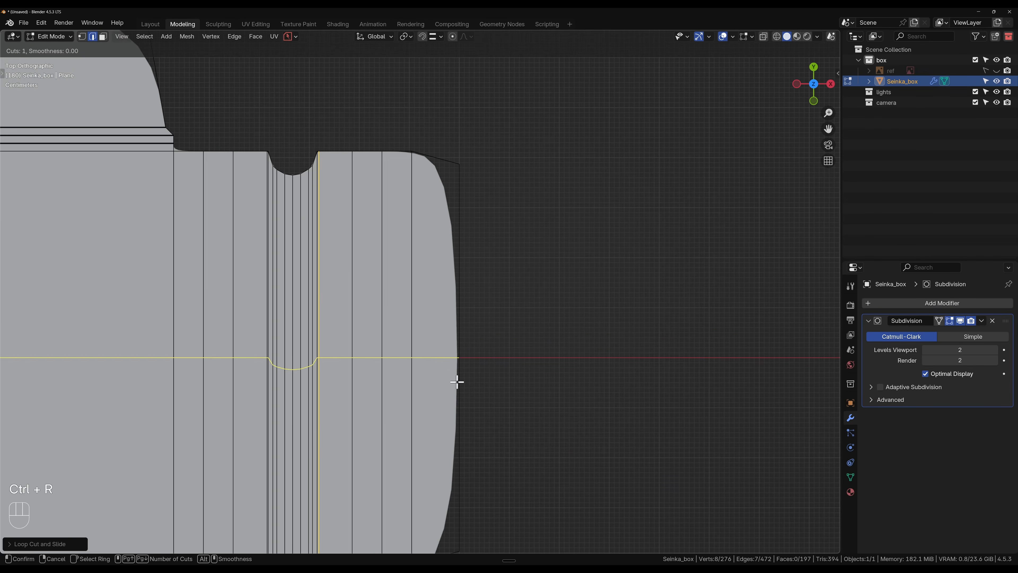
scroll(450, 367, "up", 1)
scroll(450, 367, "up", 1)
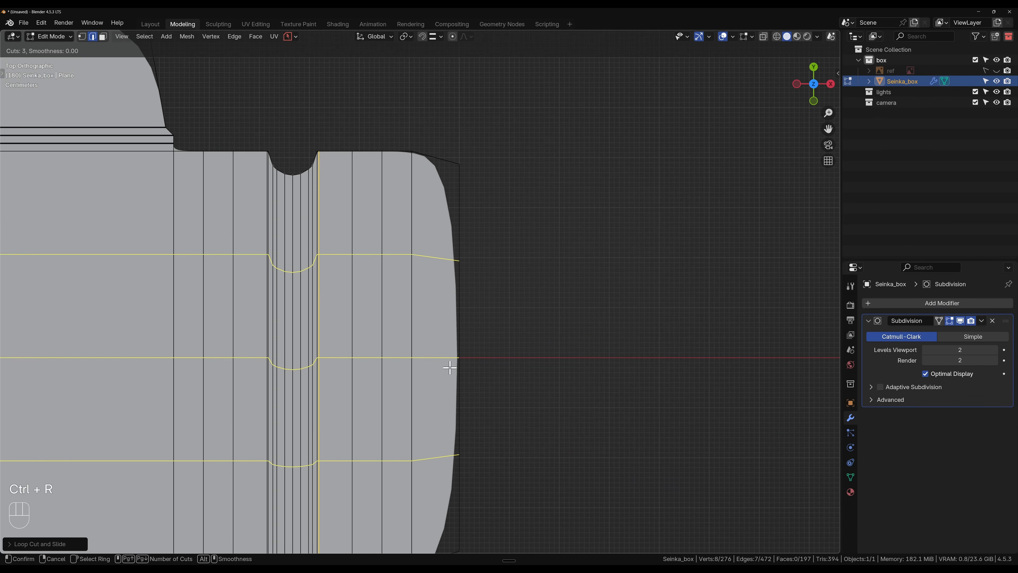
scroll(450, 368, "down", 1)
scroll(449, 368, "down", 1)
left_click(450, 367)
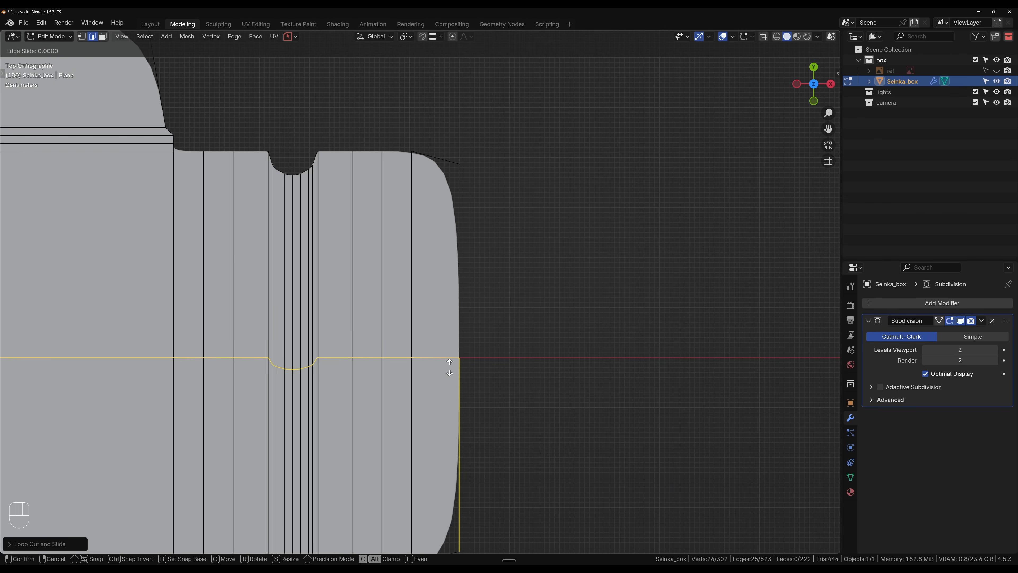
left_click(439, 364)
- Try to flatten the horizontal loop by scaling it to 0 along Y about the median point, and undo the scaling
key("s")
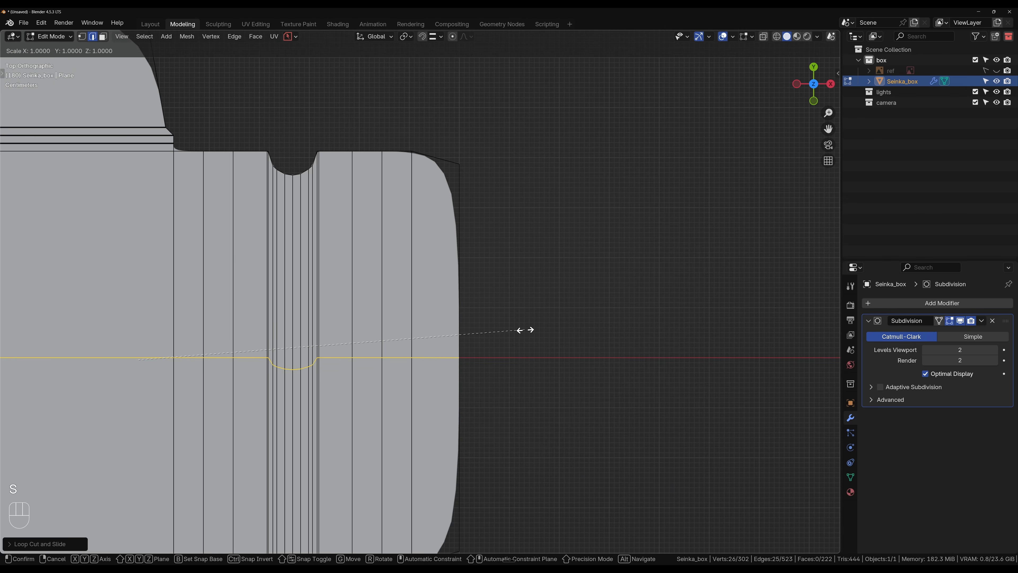
key("y")
key("KP_0")
key("KP_Enter")
scroll(261, 396, "down", 4)
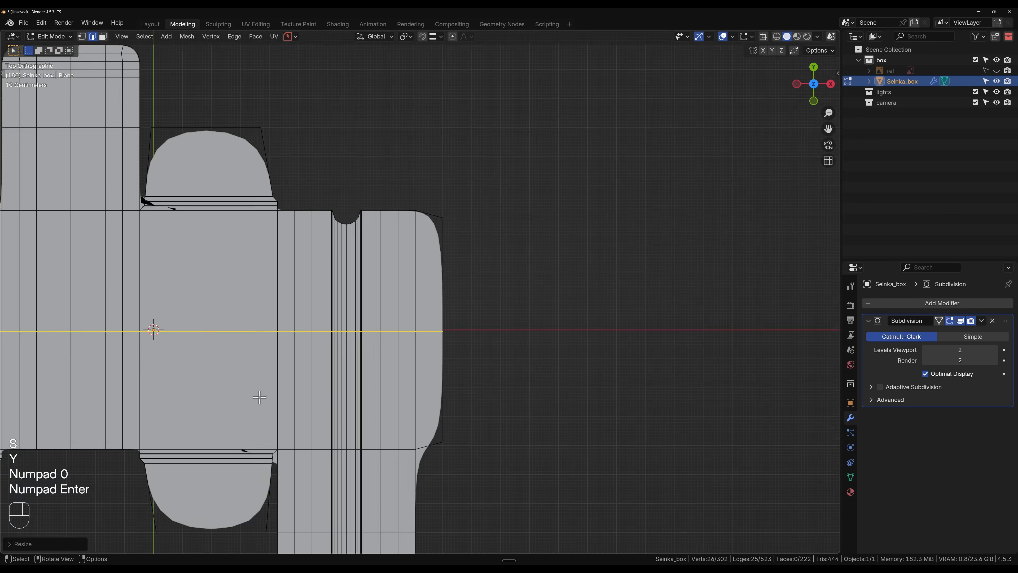
middle_click_drag(232, 389, 505, 382, "shift")
middle_click_drag(468, 353, 355, 357, "shift")
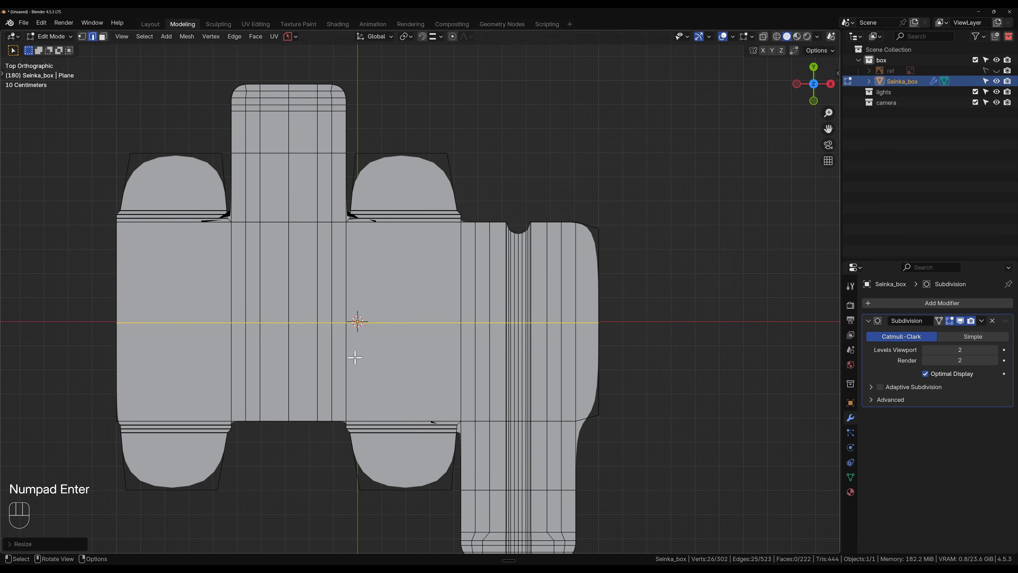
scroll(355, 352, "up", 1)
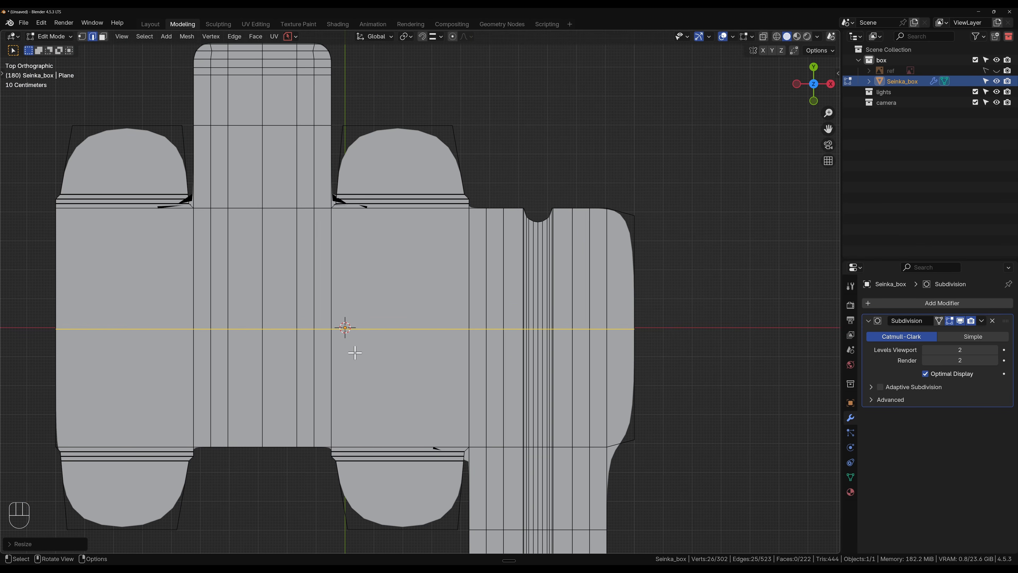
scroll(355, 352, "up", 1)
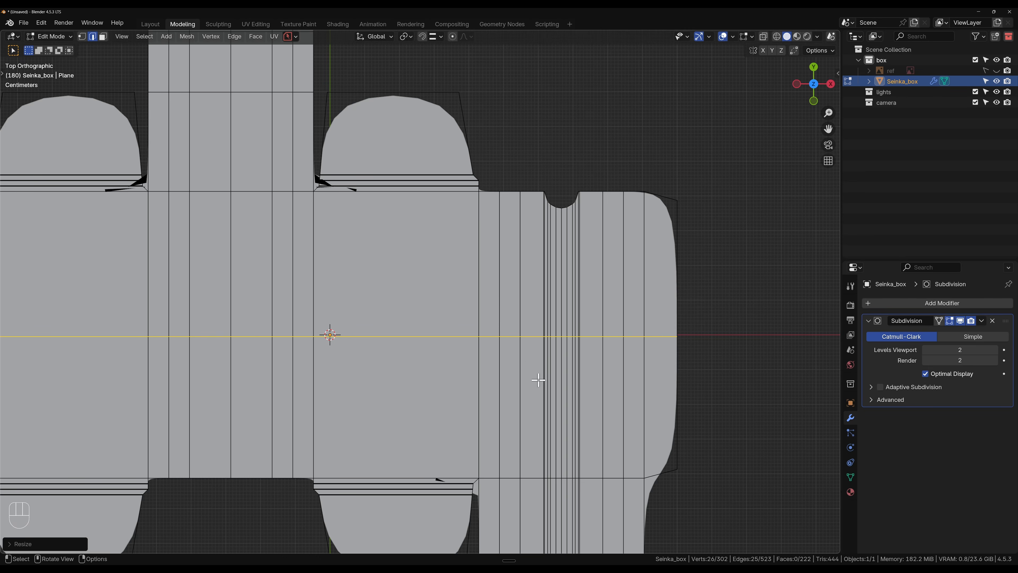
key("ctrl+z")
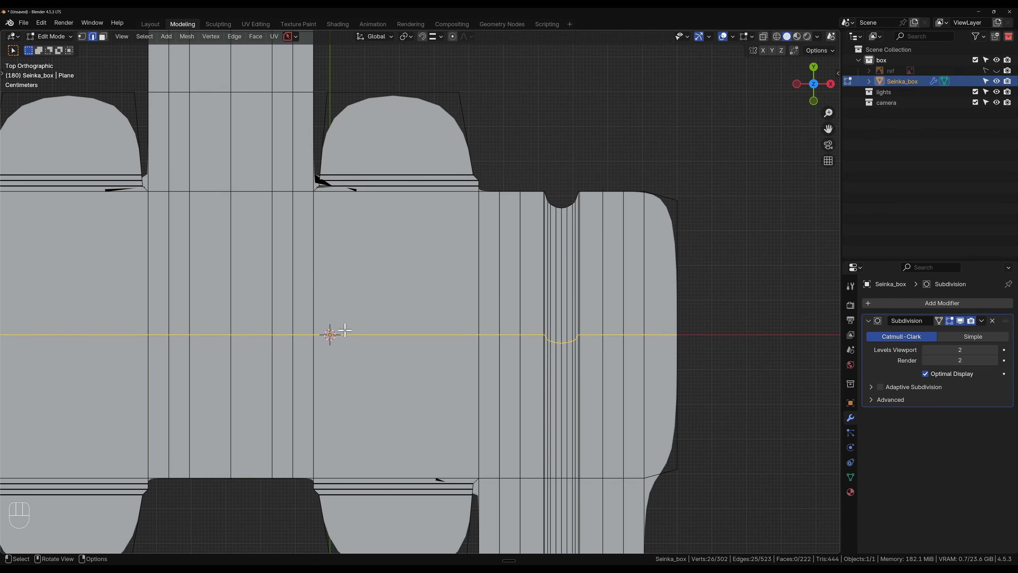
- Set the pivot point to 3D Cursor and flatten the middle horizontal loop by scaling it to 0 along Y
key("period")
key("Escape")
key("period")
key("period")
key("period")
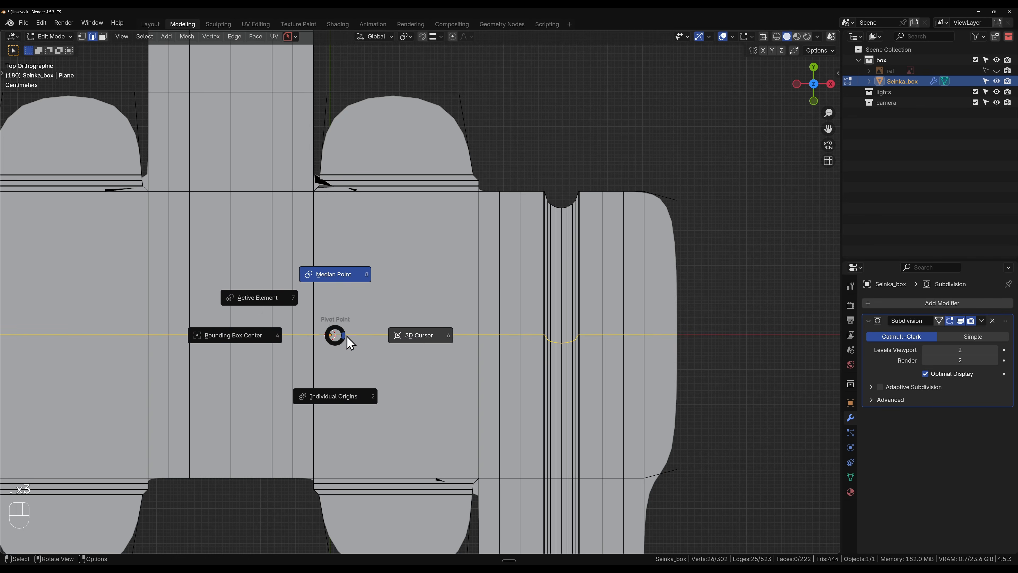
left_click(421, 335)
scroll(311, 341, "up", 2)
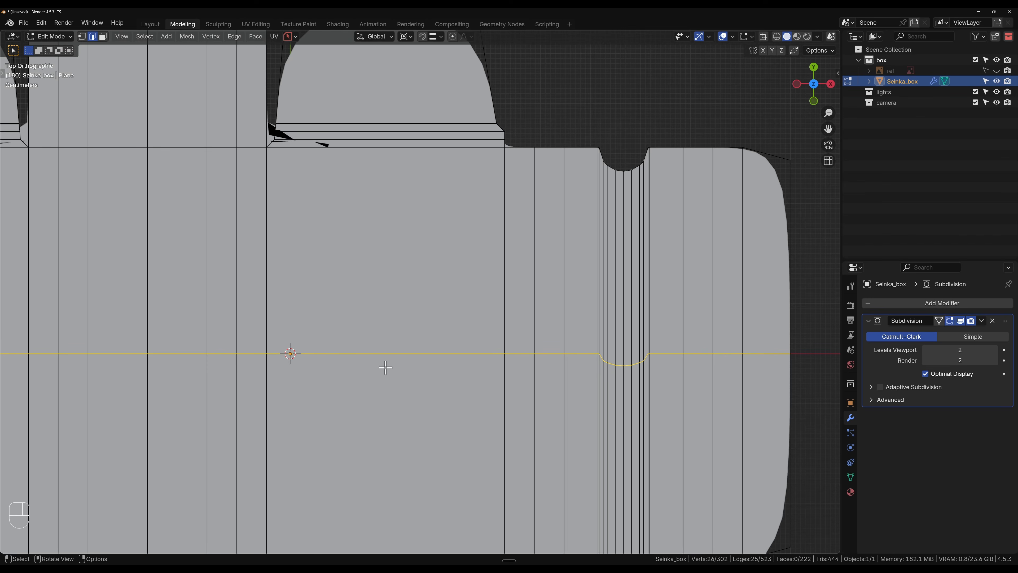
key("s")
key("y")
key("KP_0")
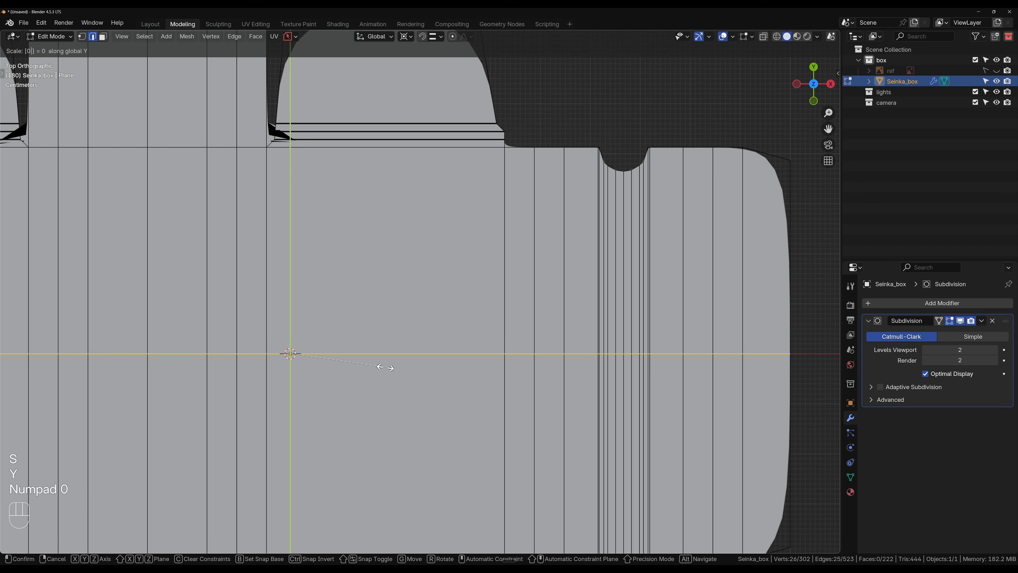
key("KP_Enter")
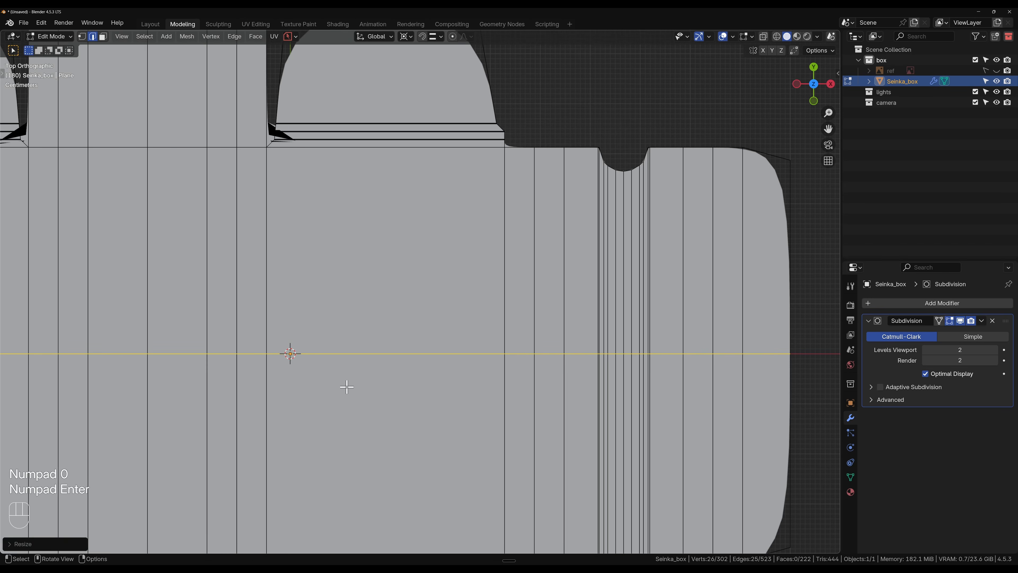
- Set the transform pivot point back to Median Point
scroll(346, 387, "down", 2)
key("period")
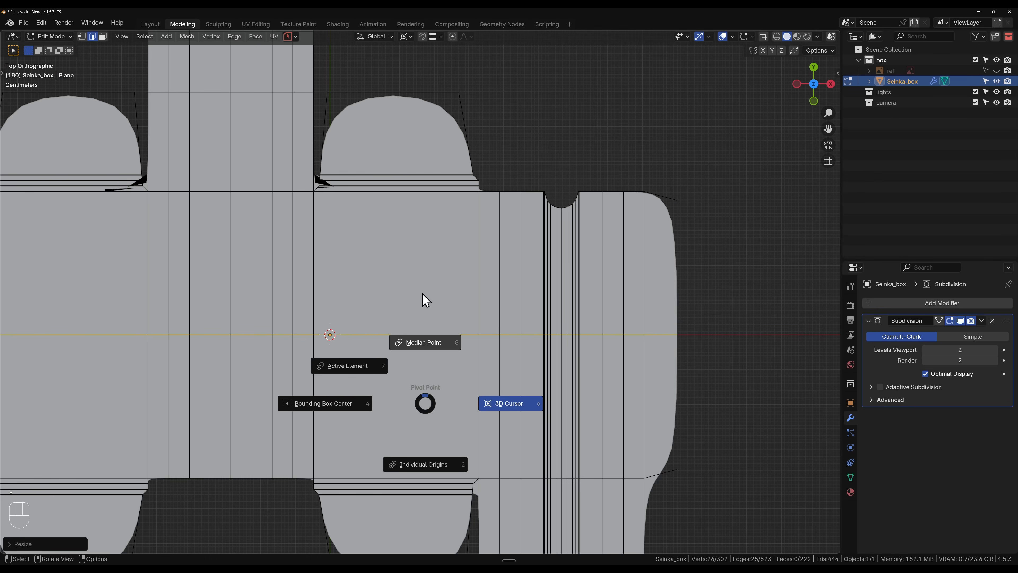
left_click(426, 300)
key("period")
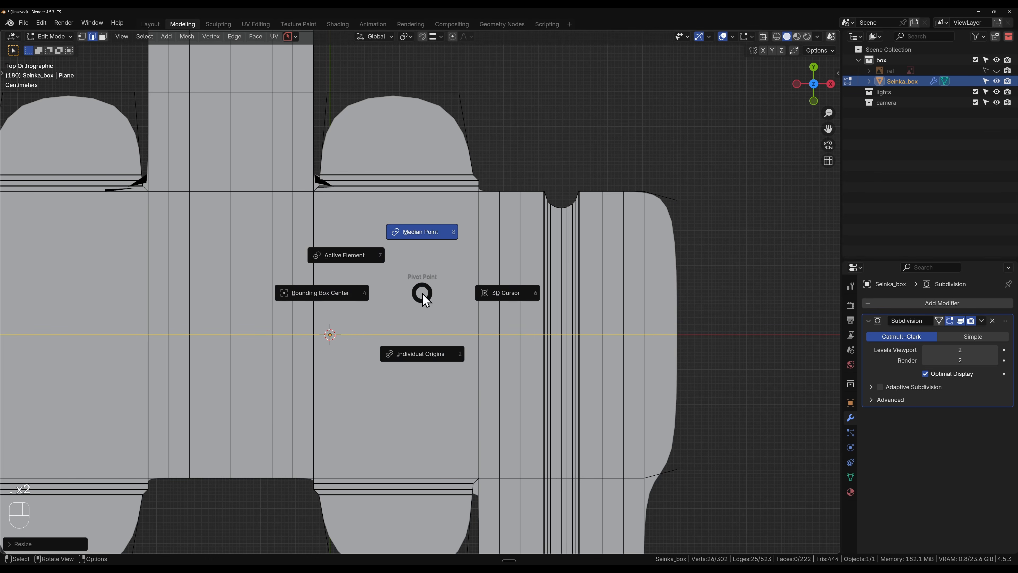
left_click(418, 231)
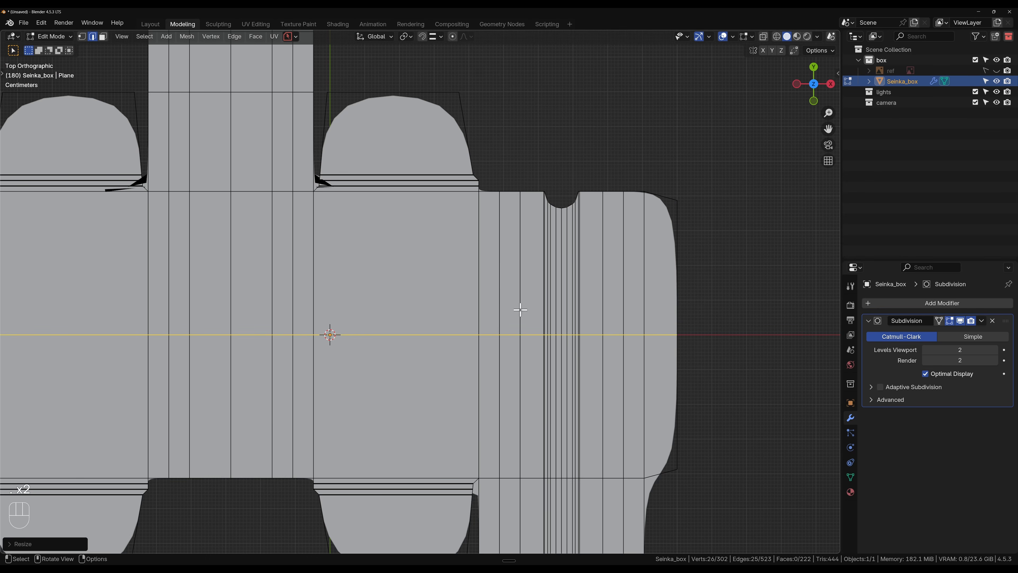
- Add a horizontal loop cut centred in the upper half of the main panels, without sliding it
key("ctrl+r")
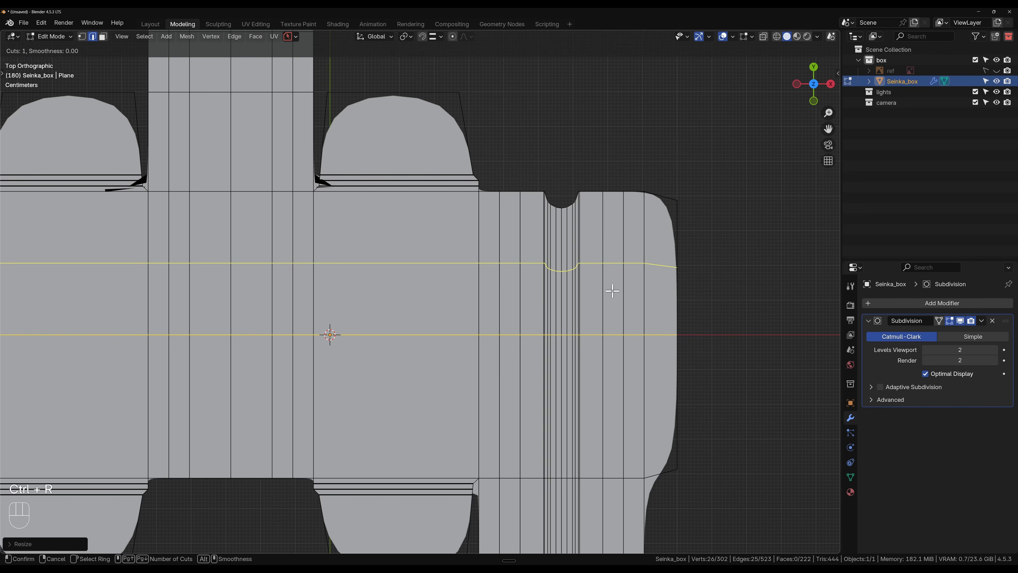
left_click(612, 290)
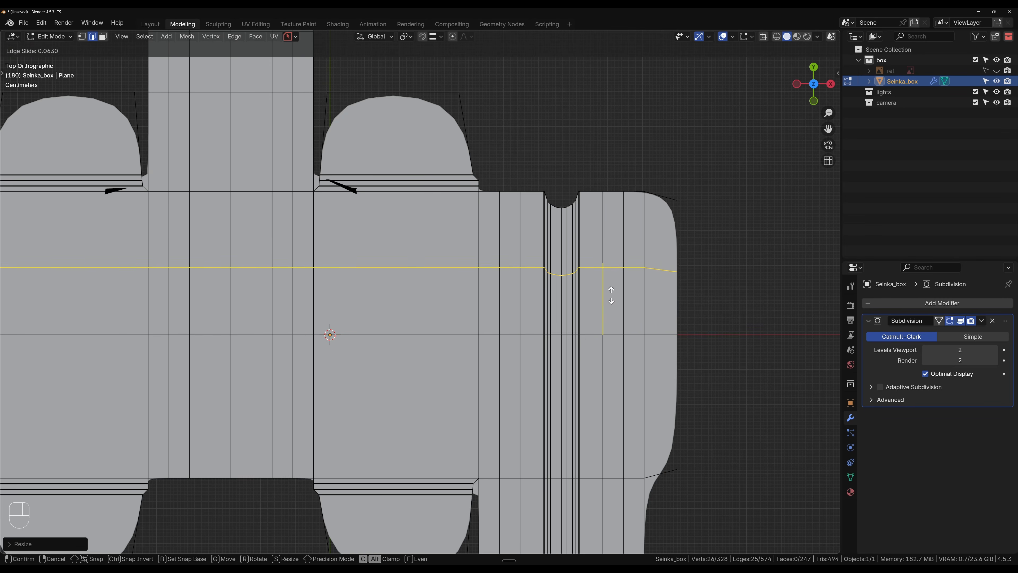
key("e")
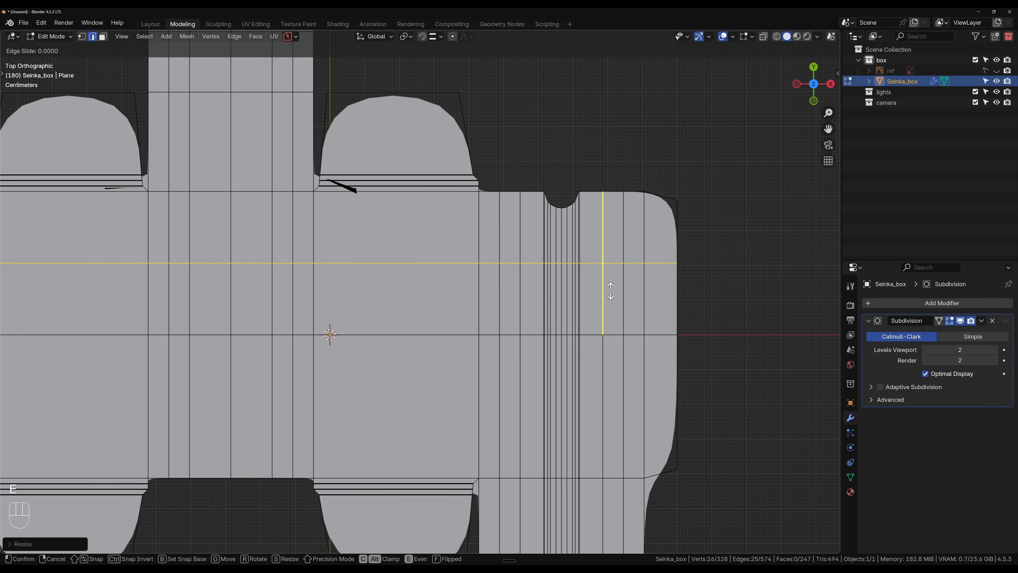
right_click(609, 285)
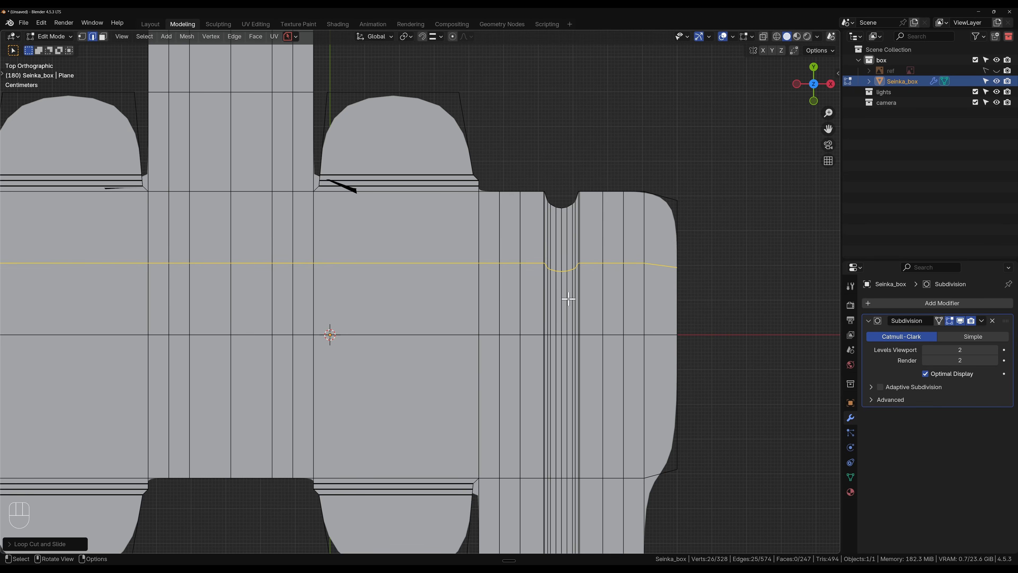
- Undo the last loop cut and add two unslid horizontal loop cuts in the upper half of the main panels, with Even enabled
key("ctrl+z")
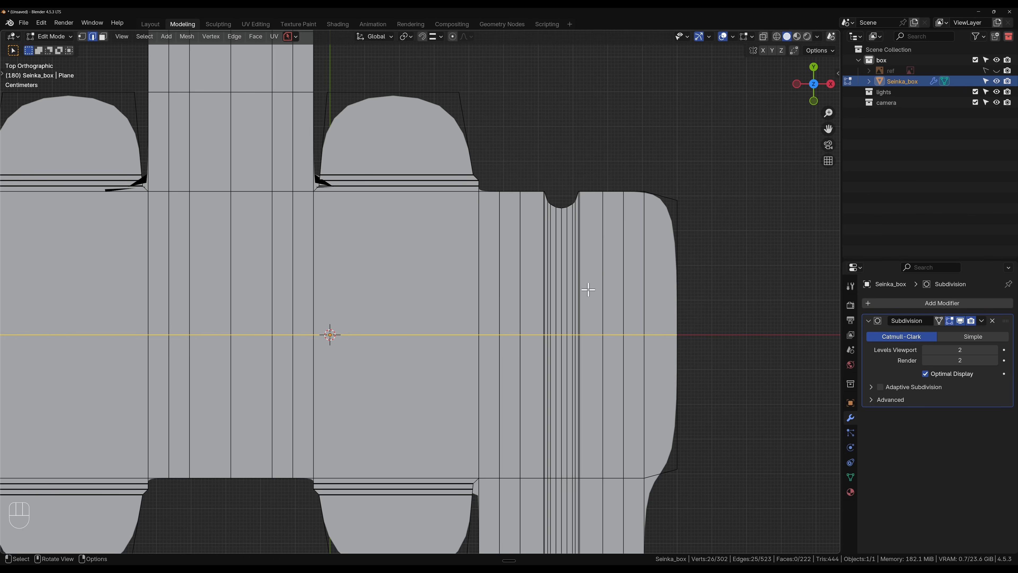
scroll(589, 289, "down", 1)
scroll(589, 289, "up", 1)
key("ctrl+r")
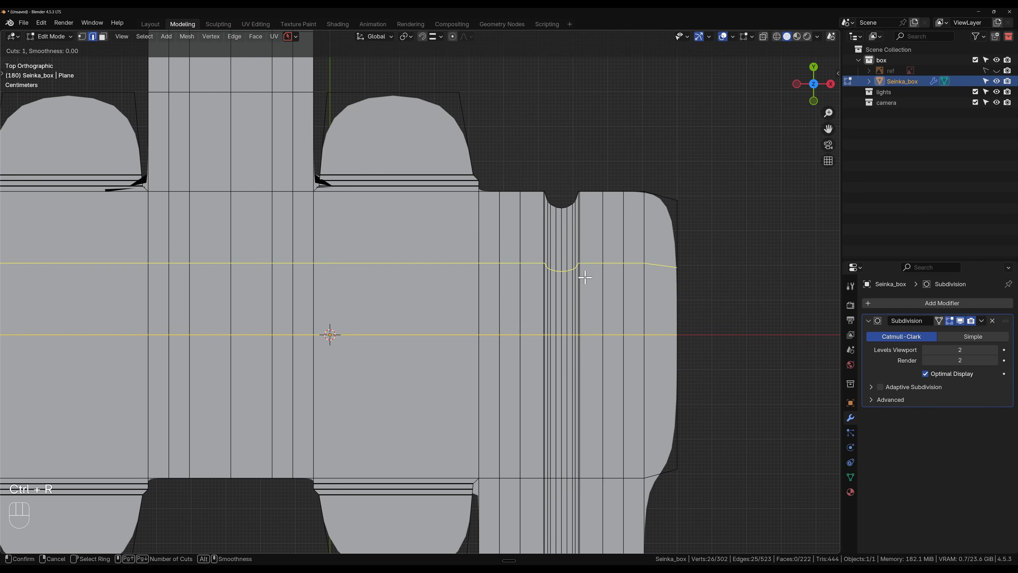
scroll(585, 276, "up", 1)
left_click(585, 277)
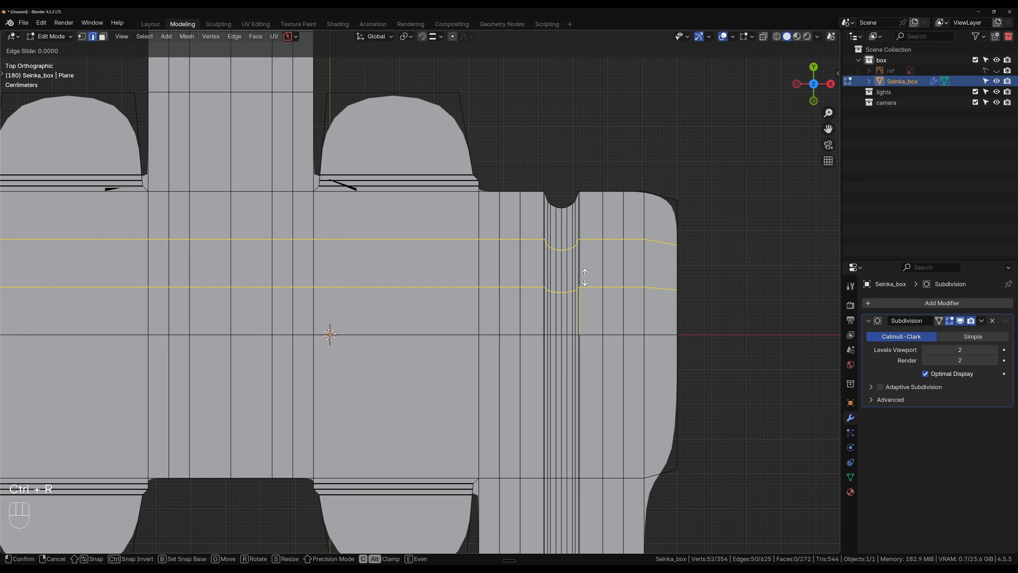
right_click(585, 277)
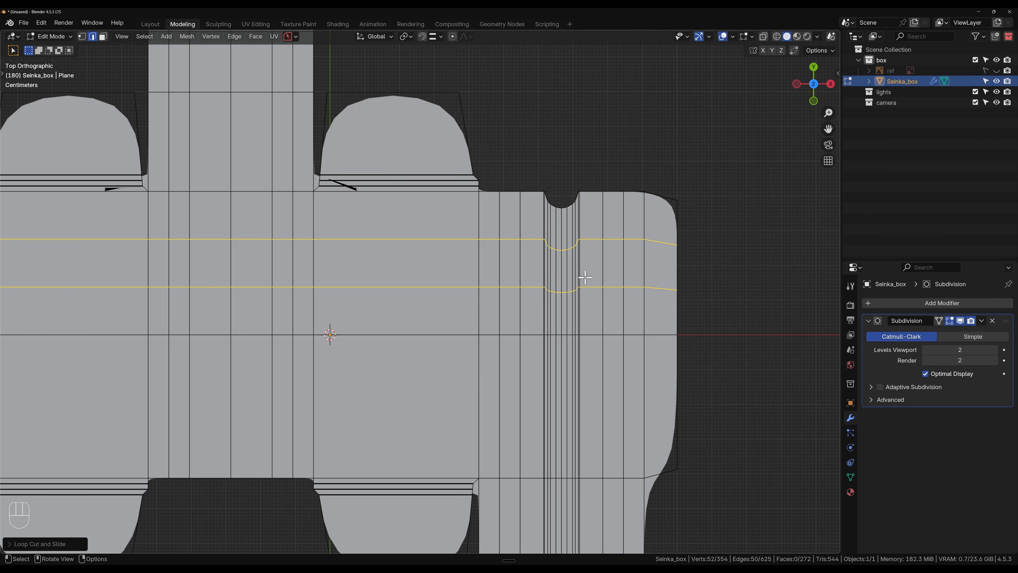
left_click(29, 543)
left_click(70, 494)
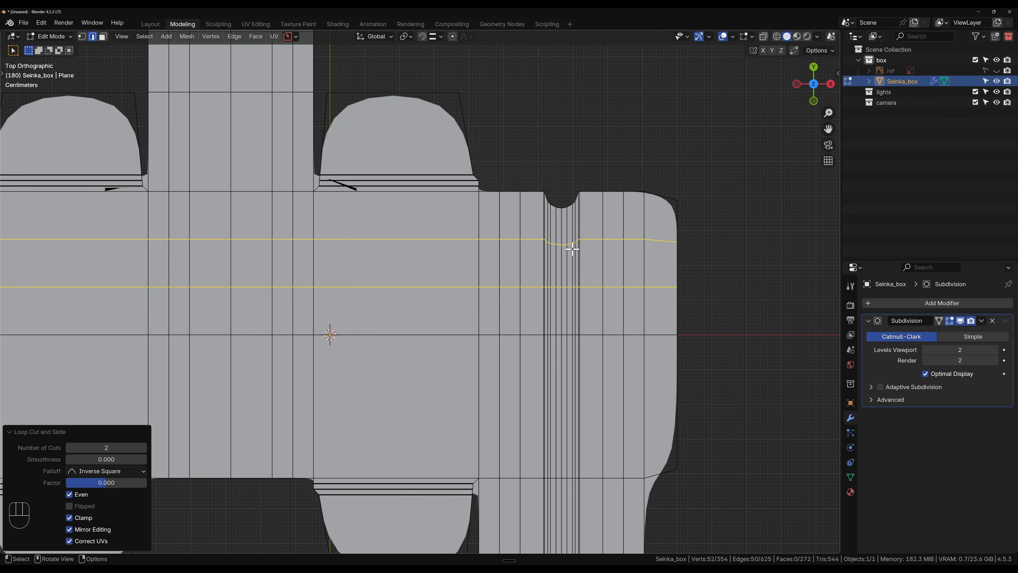
- Add two horizontal loop cuts in the lower half of the main panels, without sliding them
key("ctrl+r")
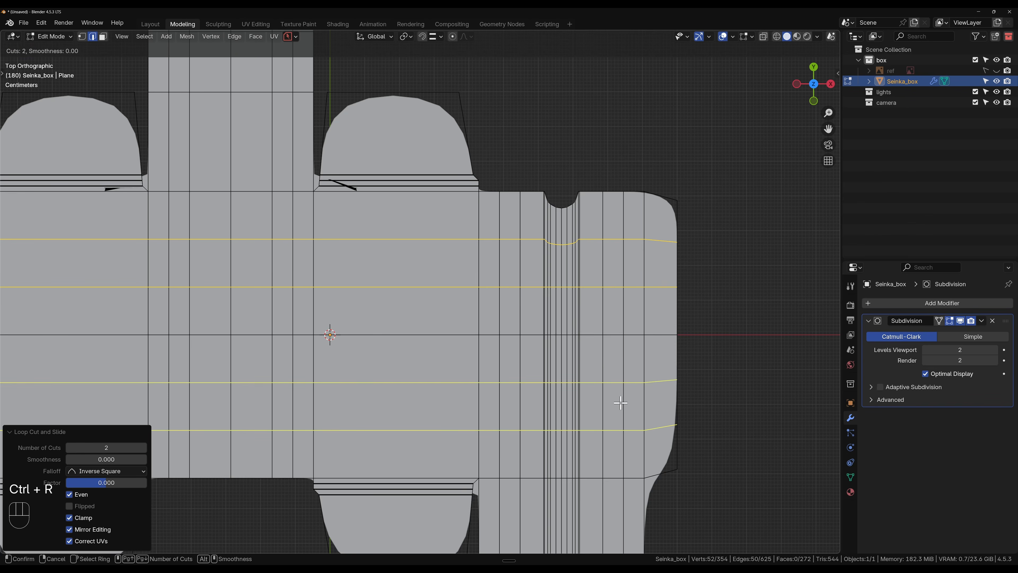
left_click(622, 407)
right_click(618, 404)
scroll(698, 413, "down", 1)
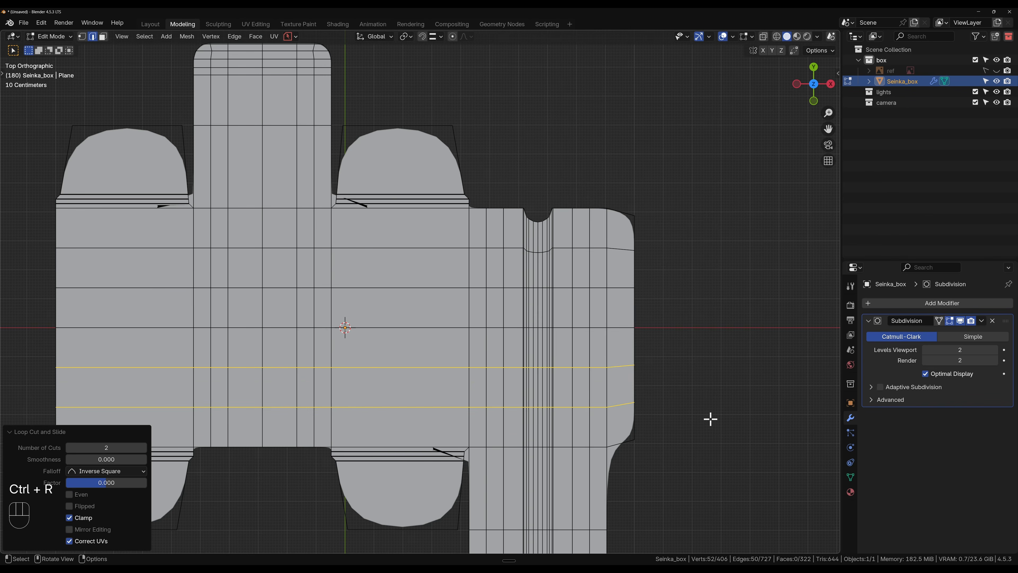
- Dissolve the horizontal loop nearest the thumb notch and recut a single unslid loop in its place with Even enabled
left_click(572, 247, "alt")
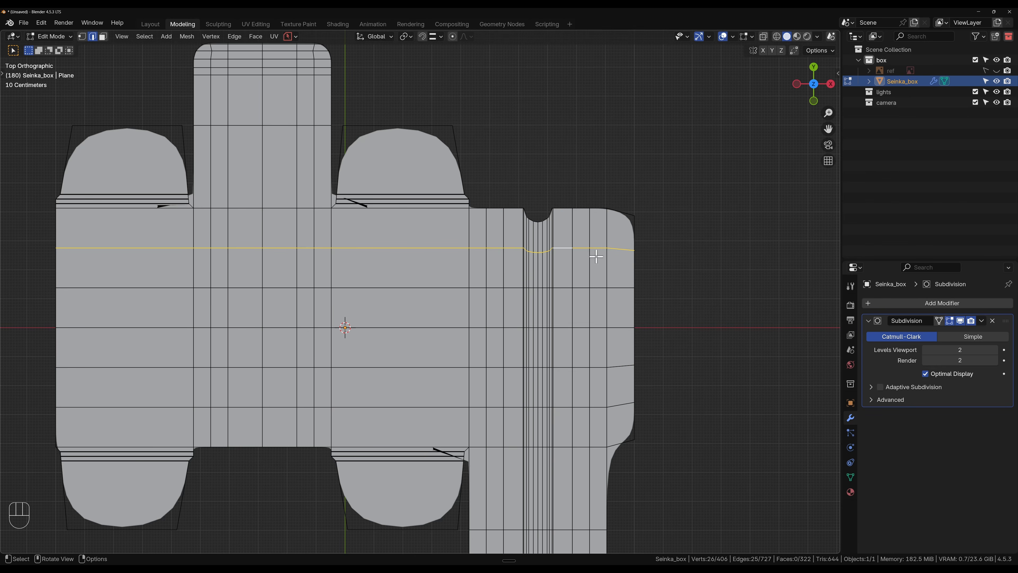
key("ctrl+x")
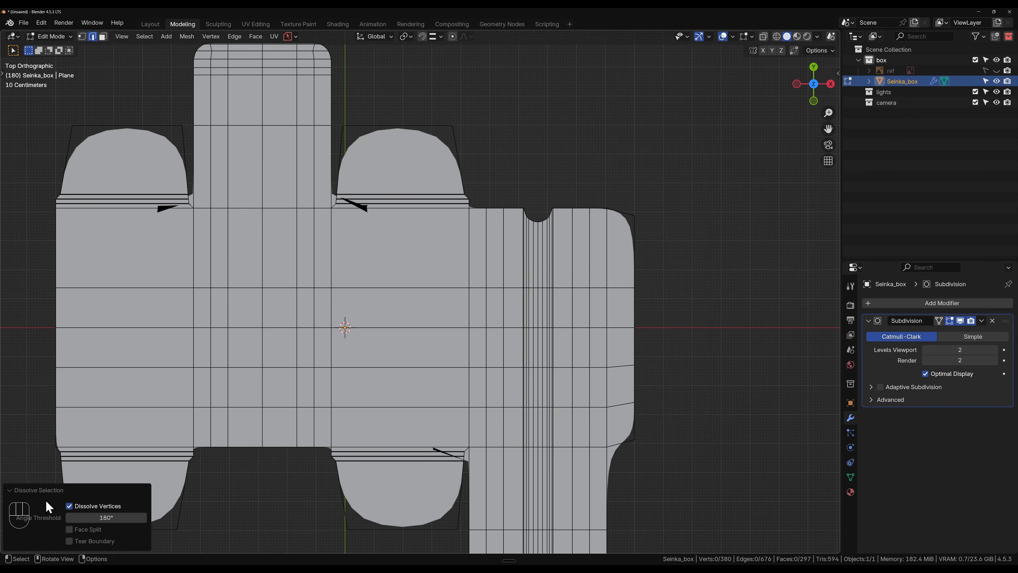
key("ctrl+r")
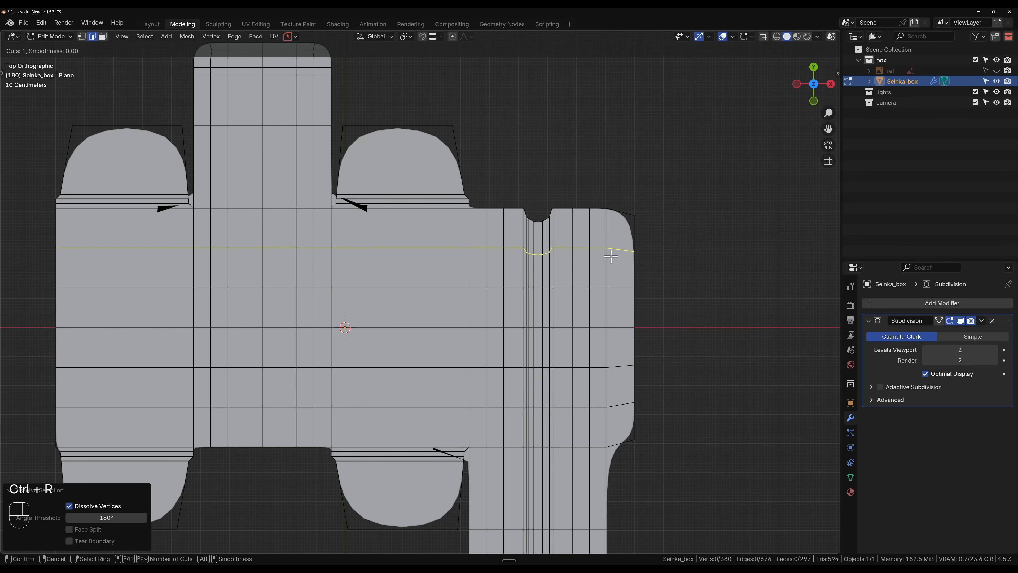
key("e")
left_click(611, 257)
right_click(610, 257)
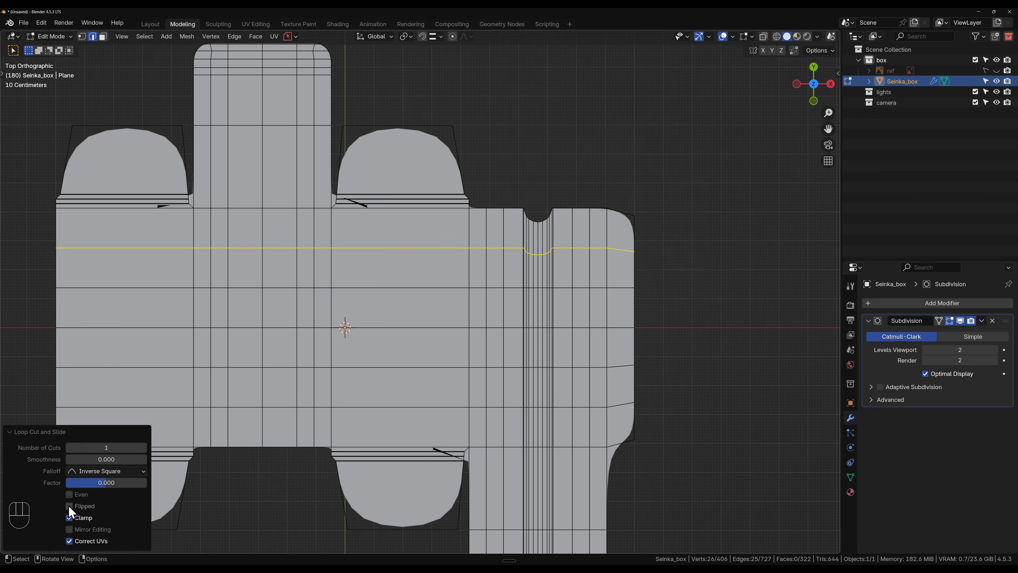
left_click(69, 495)
- Add a vertical loop cut through the dust flaps and panel adjoining the notched panel, and flatten it by scaling to 0 along X
scroll(419, 373, "down", 1)
middle_click_drag(425, 367, 398, 384, "shift")
key("ctrl+r")
left_click(384, 179)
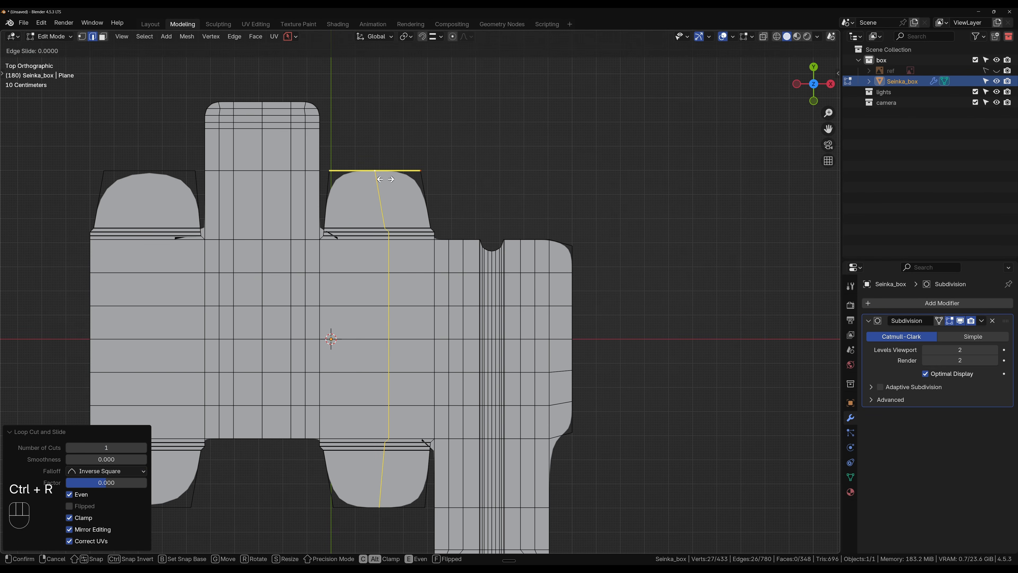
left_click_drag(385, 179, 375, 181)
key("Escape")
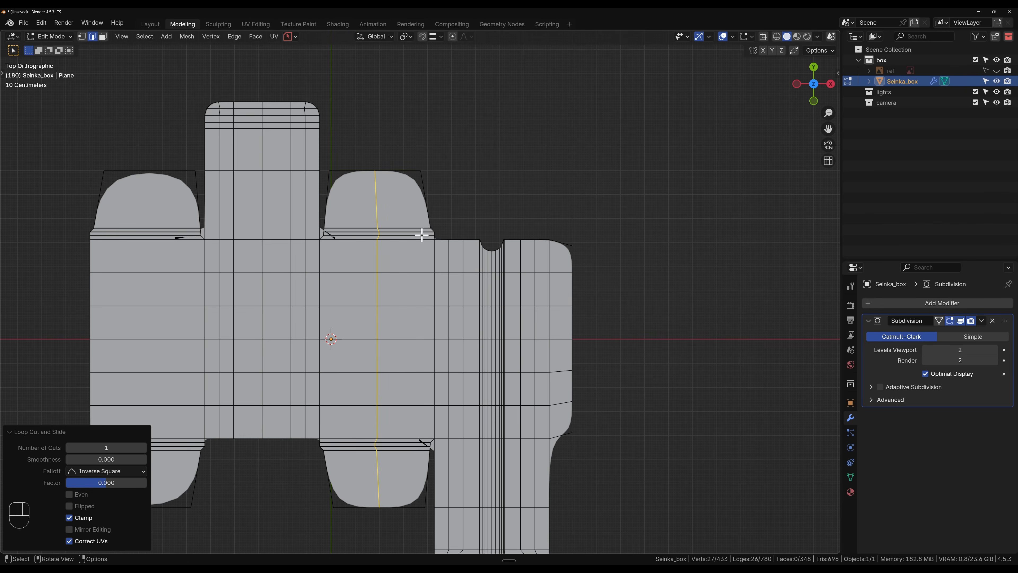
key("s")
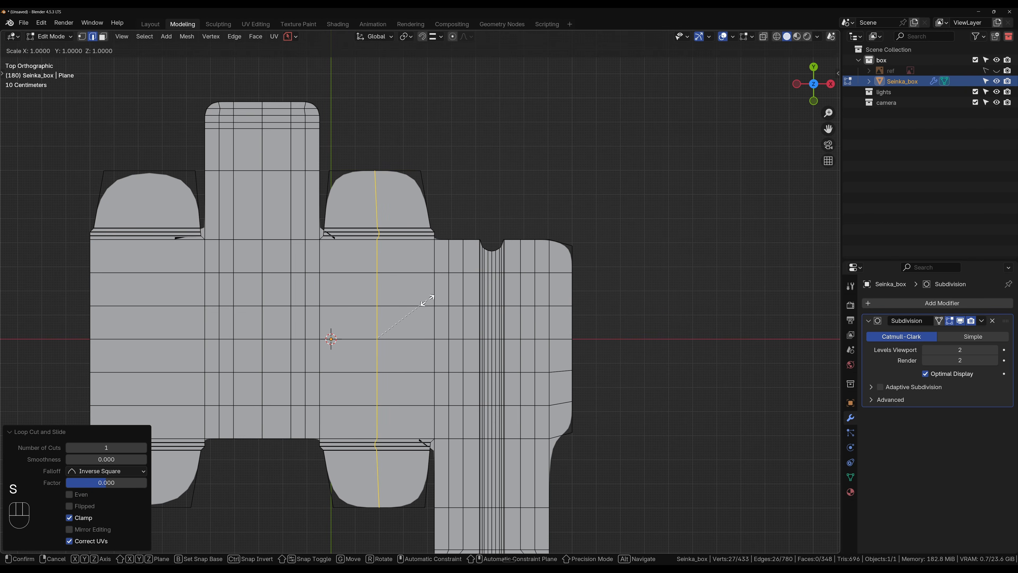
key("x")
key("KP_0")
key("KP_Enter")
- Add a centred vertical loop cut through the outermost left dust flaps and panel, and flatten it by scaling to 0 along X
key("ctrl+r")
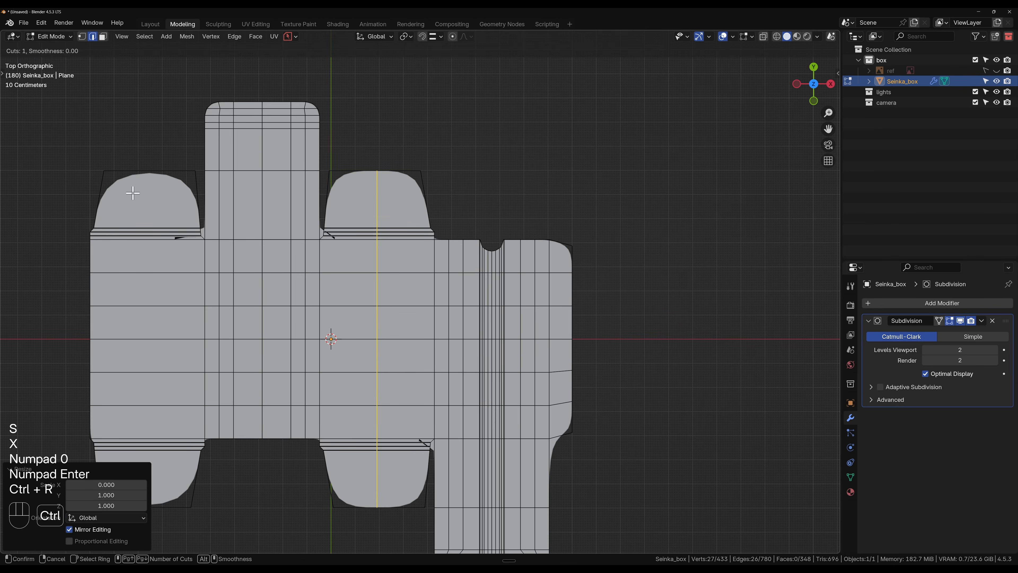
left_click(143, 188)
right_click(179, 208)
key("s")
key("x")
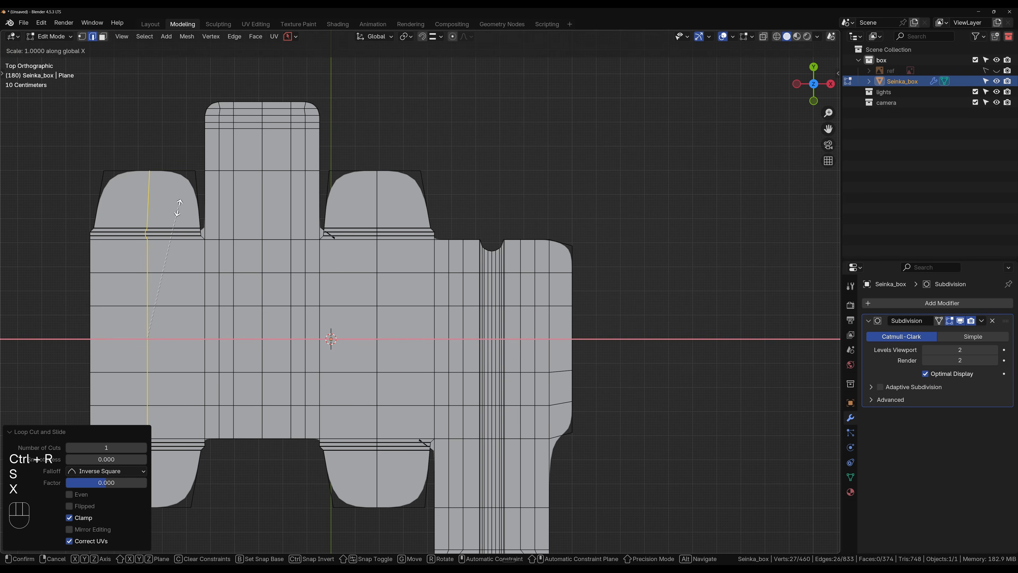
key("KP_0")
key("KP_Enter")
- Add a vertical loop cut to the narrow side tab and slide it almost onto the tab's outer edge
middle_click_drag(459, 352, 295, 277, "shift")
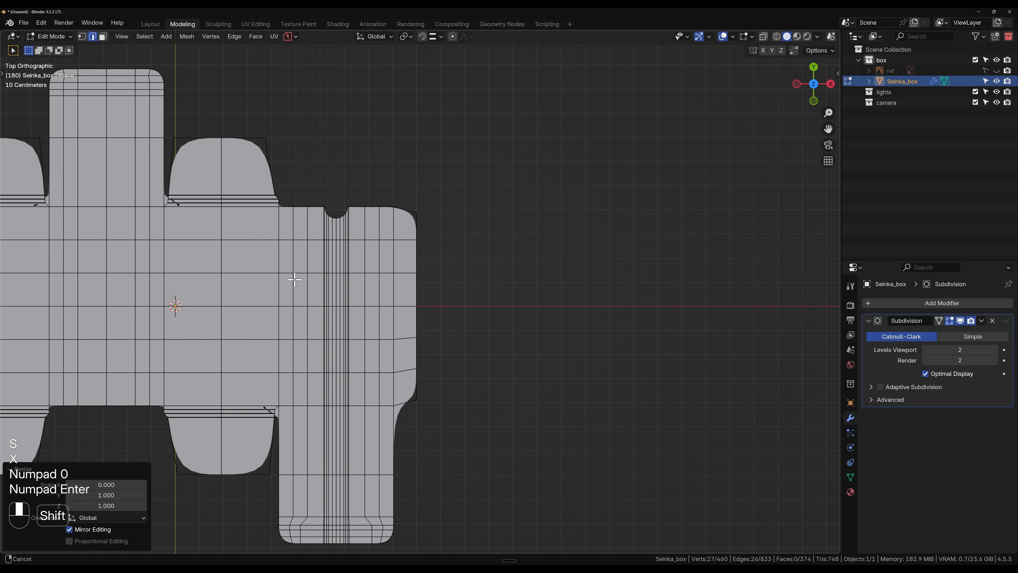
scroll(431, 248, "up", 5)
key("ctrl+r")
left_click(383, 83)
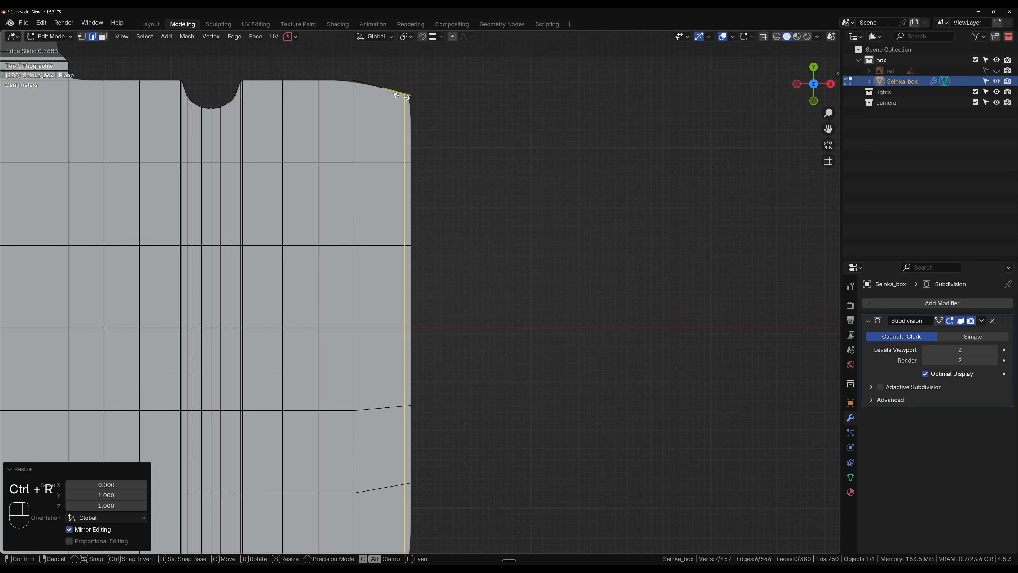
key("shift")
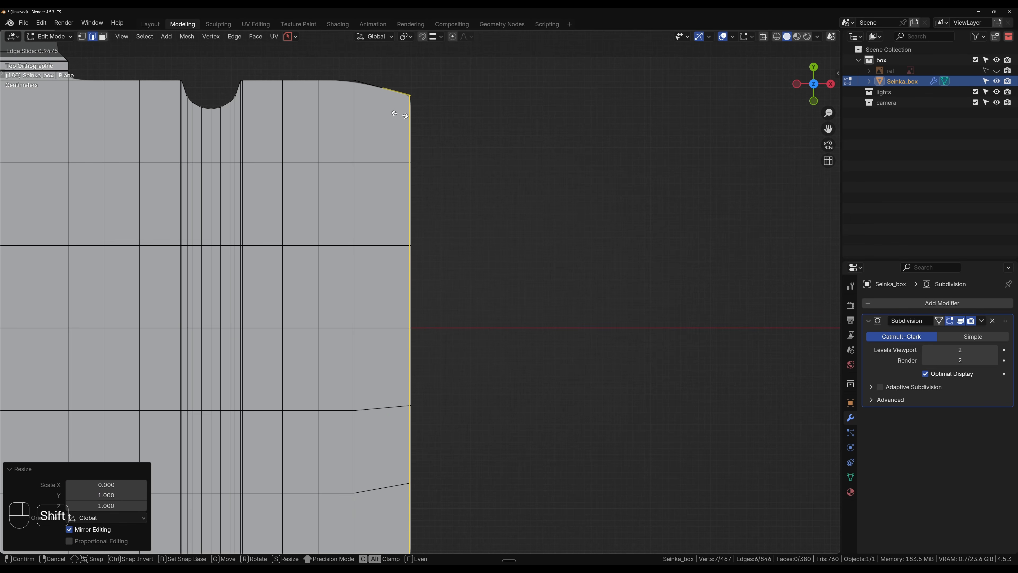
left_click(400, 114, "shift")
- Try to bevel the vertical loop where the side tab meets the notched panel with two segments, and undo the bevel
left_click(353, 107, "alt")
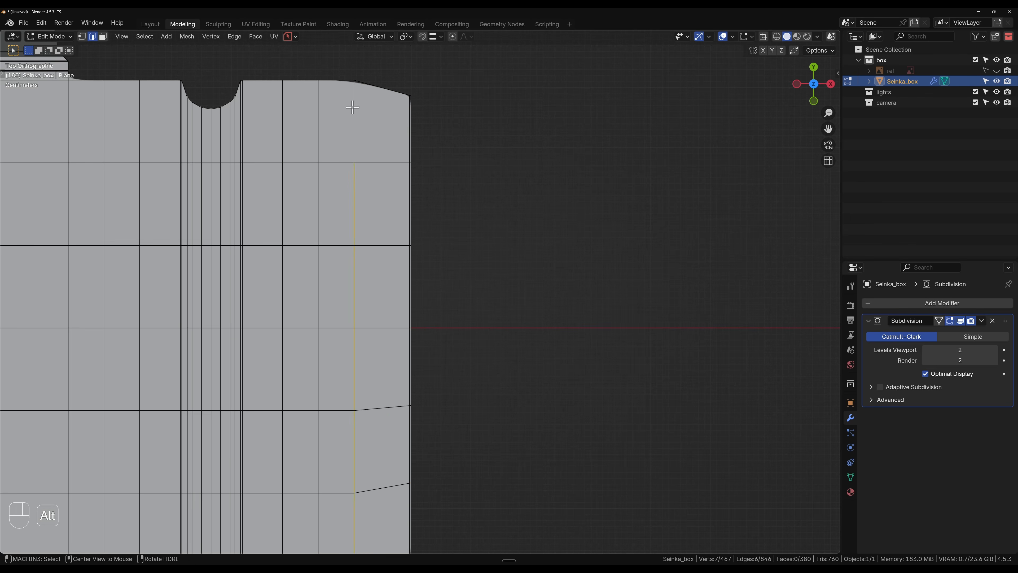
scroll(377, 380, "down", 1)
middle_click_drag(370, 383, 366, 211, "shift")
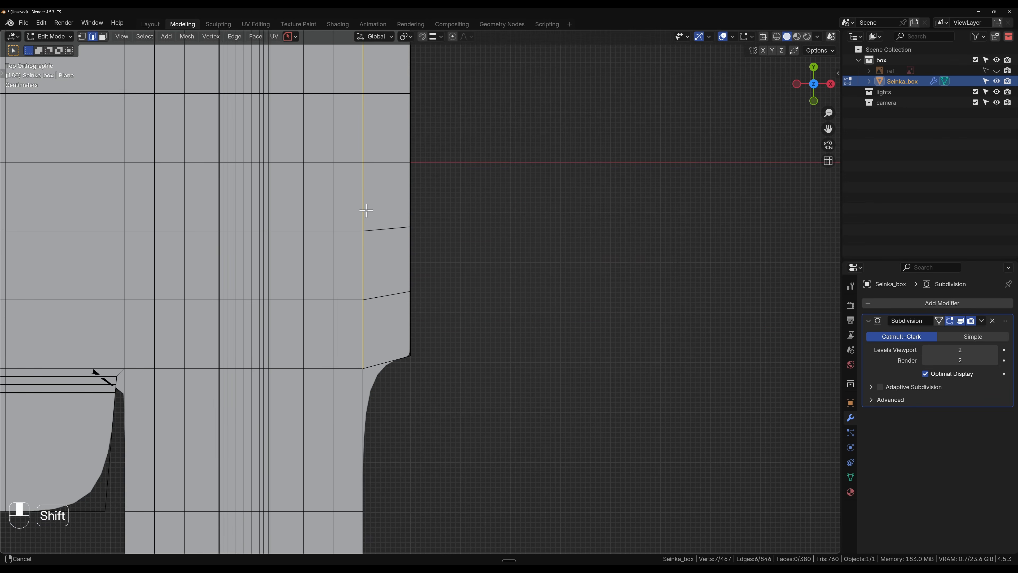
scroll(389, 394, "up", 8)
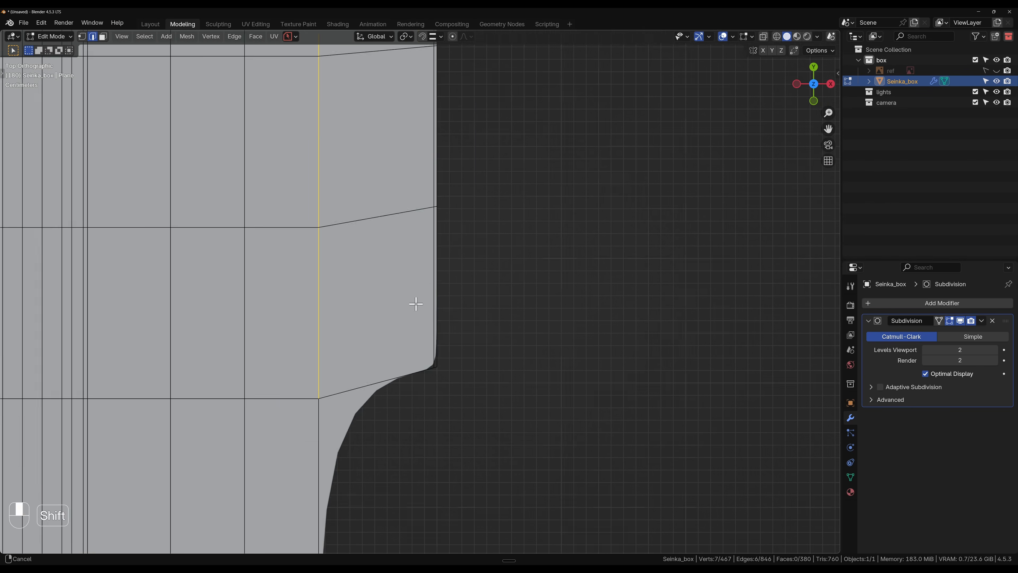
key("ctrl+b")
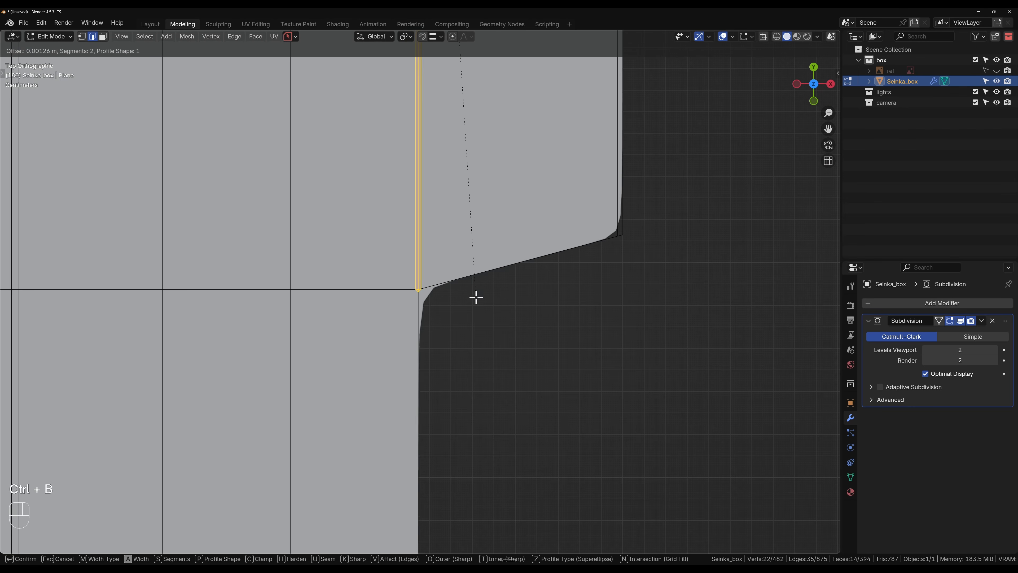
left_click(526, 313, "shift")
key("ctrl+z")
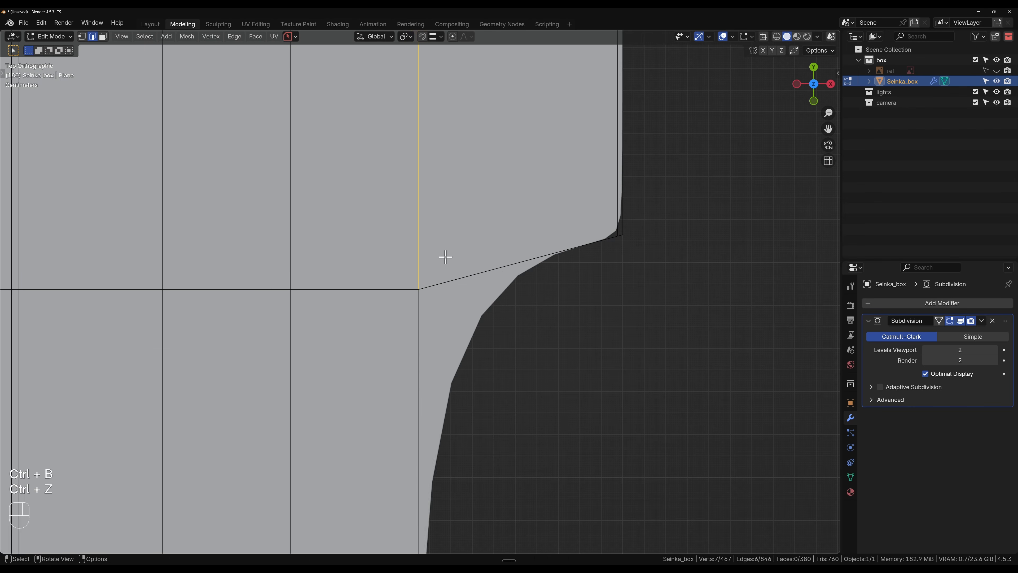
- Add a vertical loop cut to the side tab and slide it close to its fold line, at a factor of about -0.931
scroll(444, 257, "down", 4)
middle_click_drag(435, 170, 438, 350, "shift")
key("ctrl+r")
left_click(465, 461)
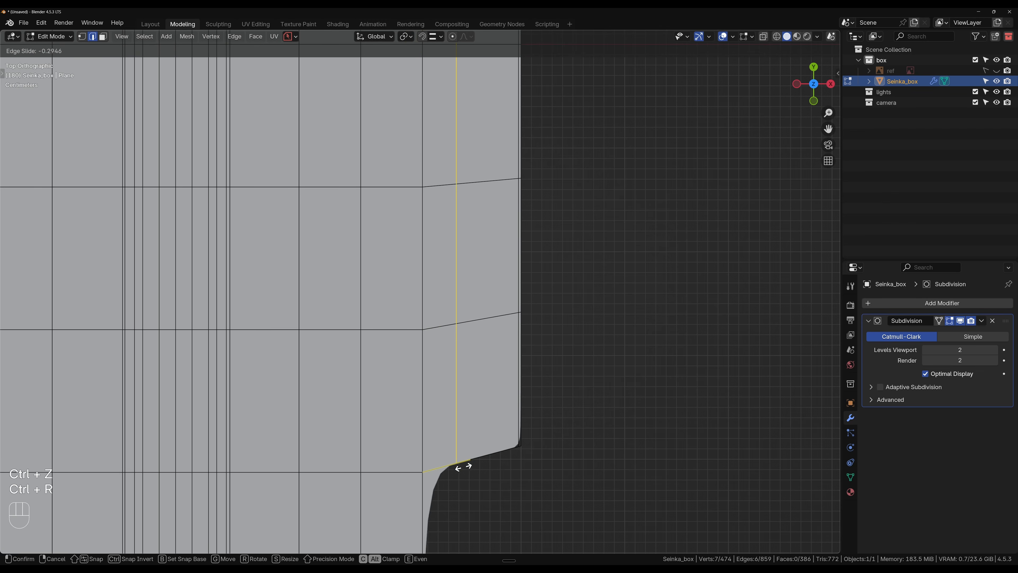
left_click(433, 480)
- Add an unslid horizontal loop cut across the flap below the notched panel, between its fold line and the next loop
scroll(435, 494, "down", 4)
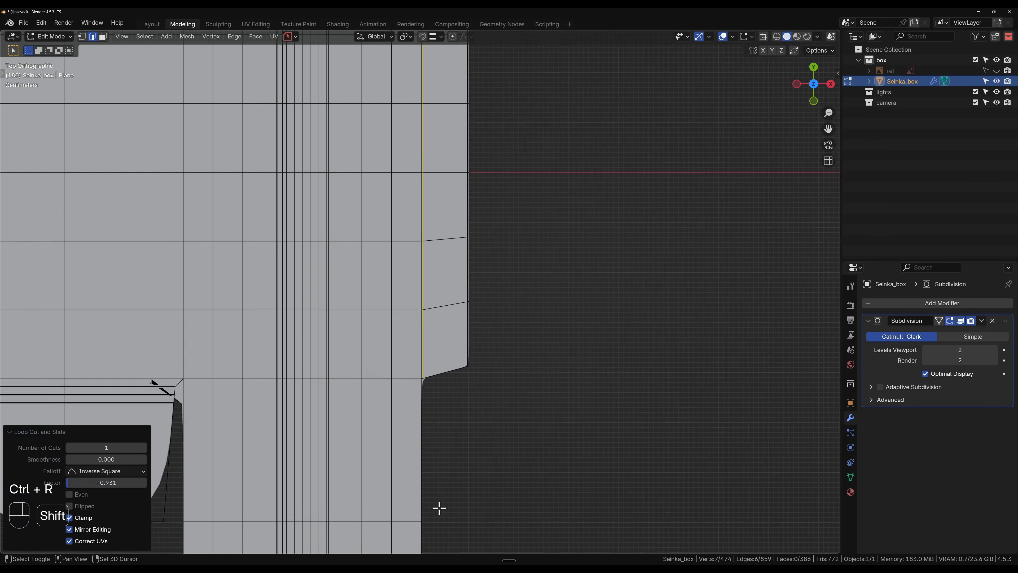
middle_click_drag(438, 505, 466, 368, "shift")
key("ctrl+r")
left_click(407, 336)
right_click(413, 326)
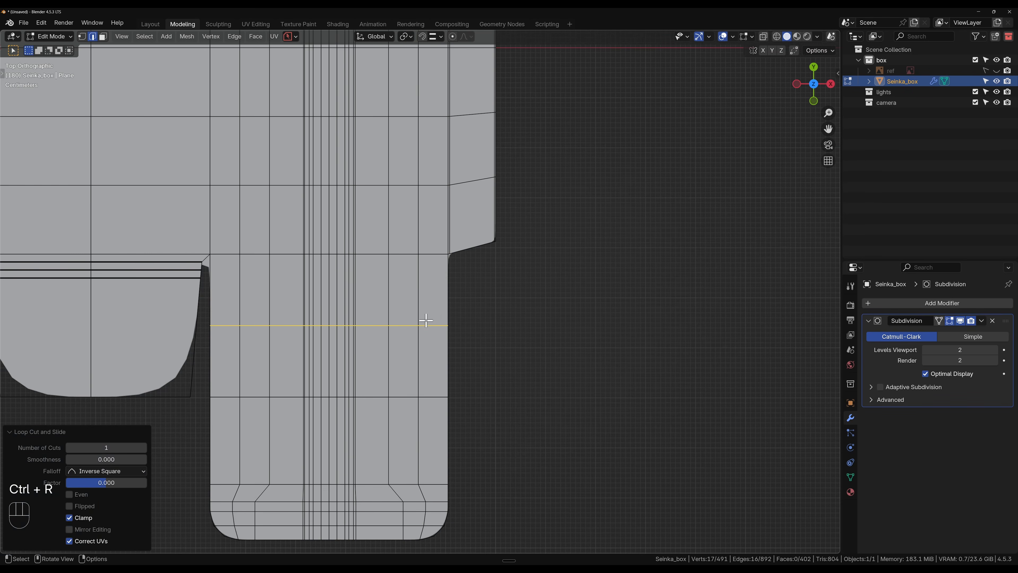
- Add horizontal support loops just below and just above the lower fold line, slid to factors of about -0.935 and 0.948
middle_click_drag(417, 312, 416, 384, "shift")
scroll(440, 306, "up", 5)
key("ctrl+r")
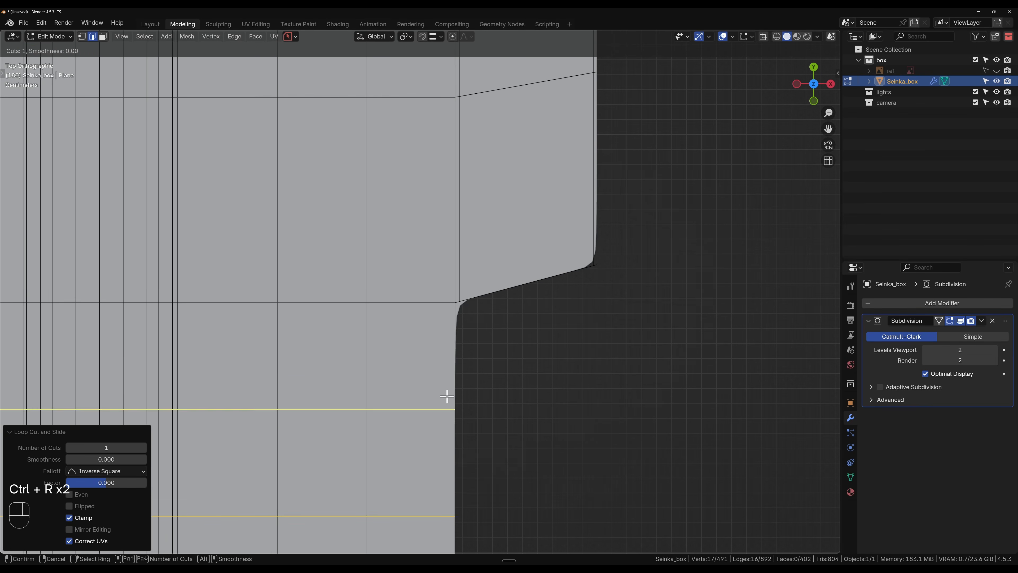
left_click(445, 391)
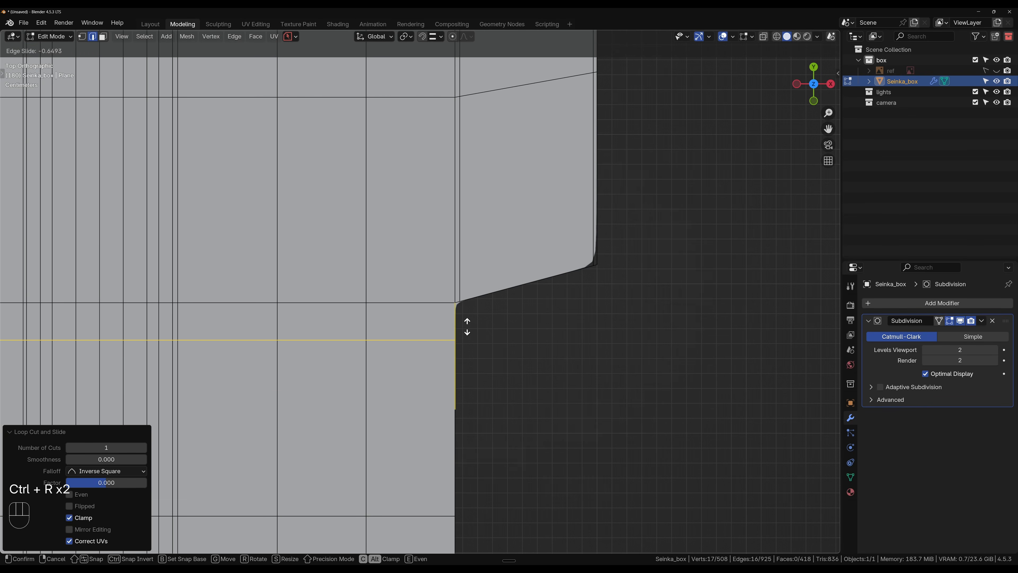
left_click(471, 302)
key("ctrl+r")
left_click(598, 193)
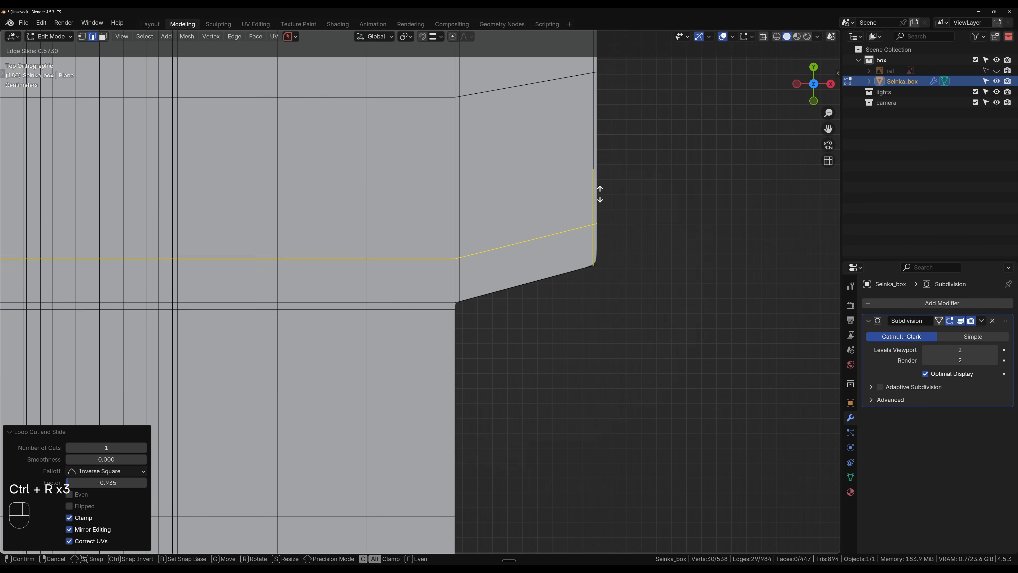
left_click(600, 229)
- Add a horizontal support loop along the upper edge of the notched panel and side tab, slid to a factor of about -0.946
middle_click_drag(600, 229, 466, 479, "shift")
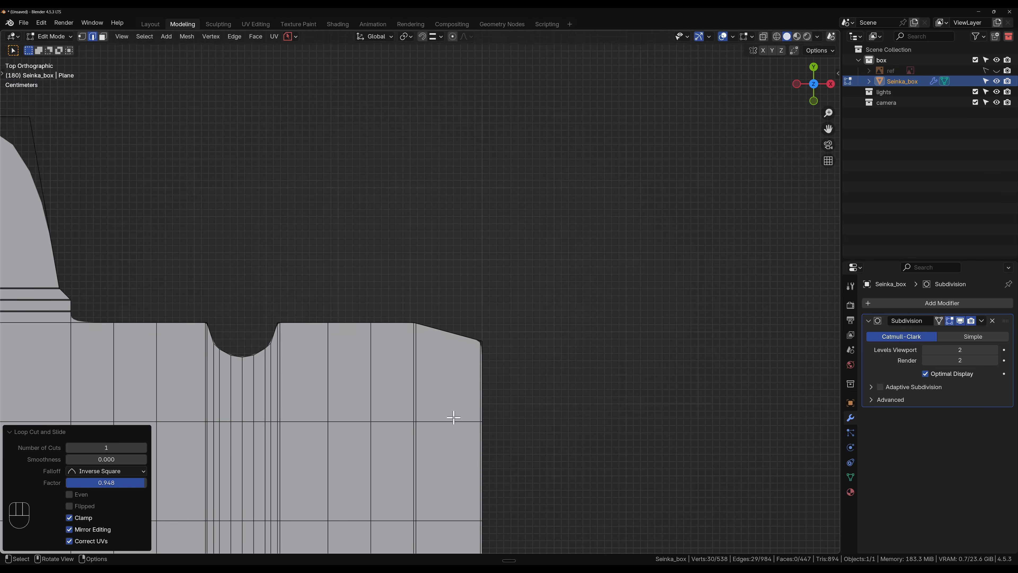
scroll(453, 417, "up", 4)
key("ctrl+r")
left_click(527, 493)
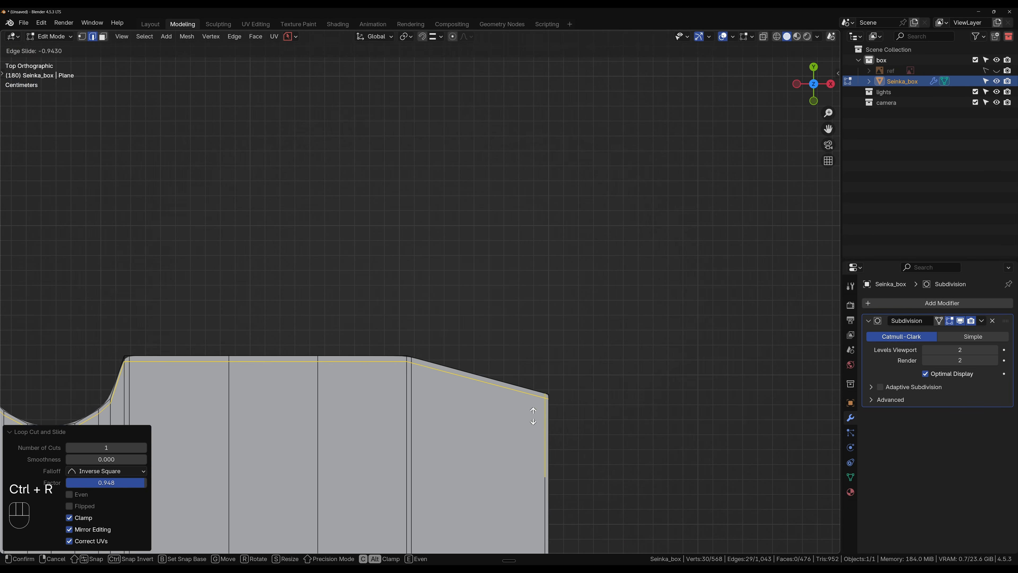
left_click(533, 416)
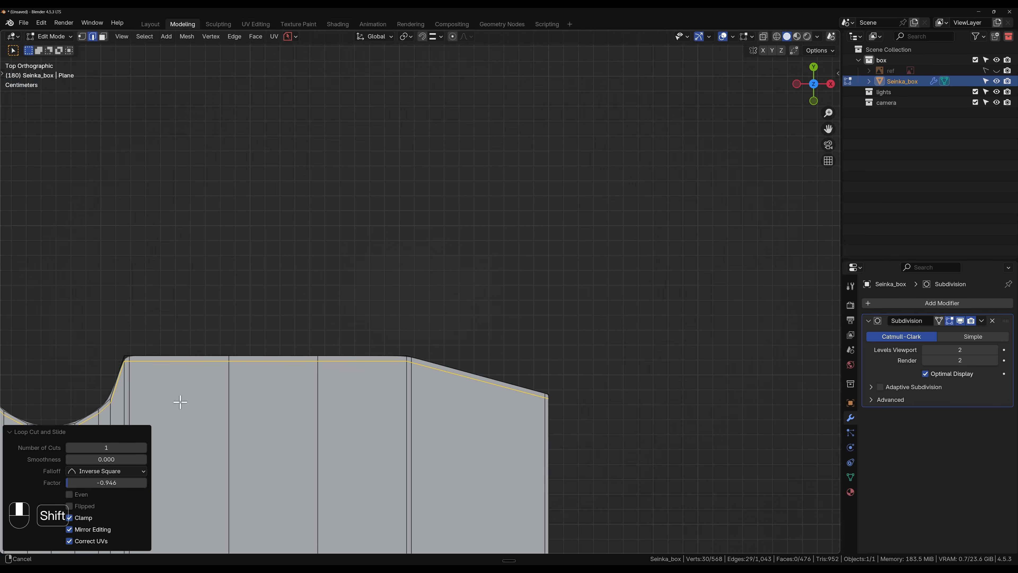
- Widen the support-loop vertices at both upper corners of the notch by scaling them 1.050 along X
middle_click_drag(177, 403, 546, 406, "shift")
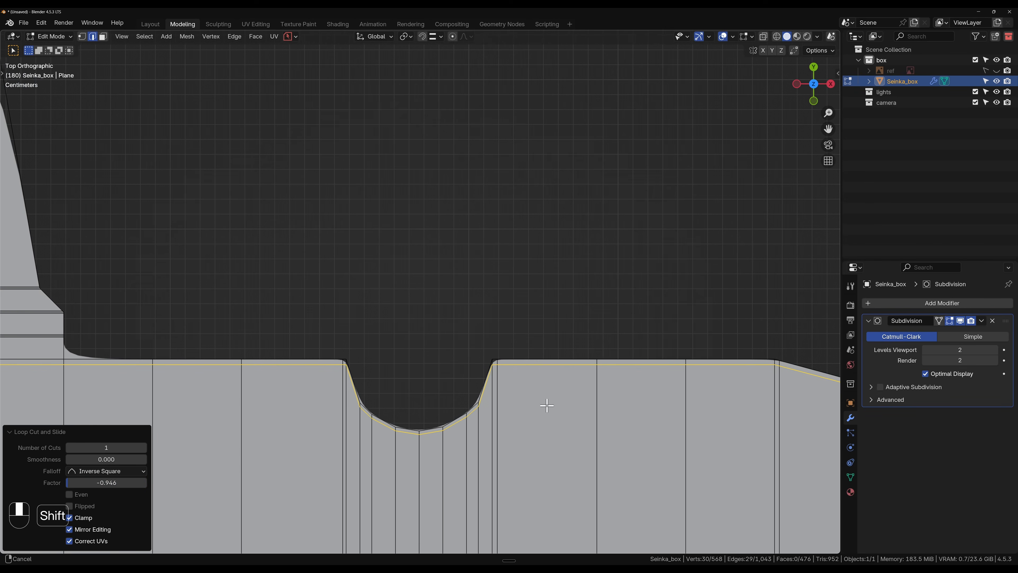
scroll(534, 403, "up", 2)
key("1")
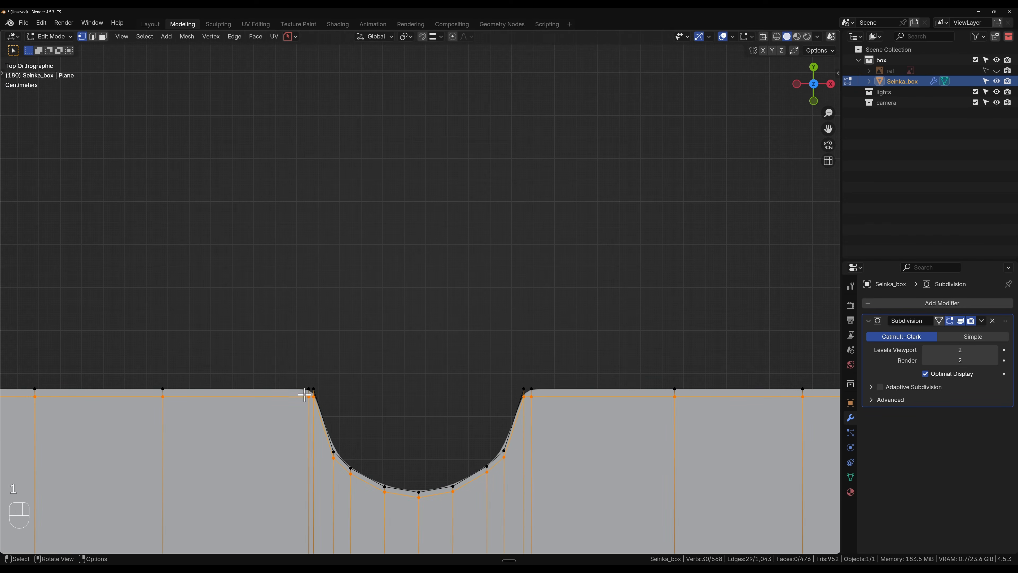
left_click(306, 395)
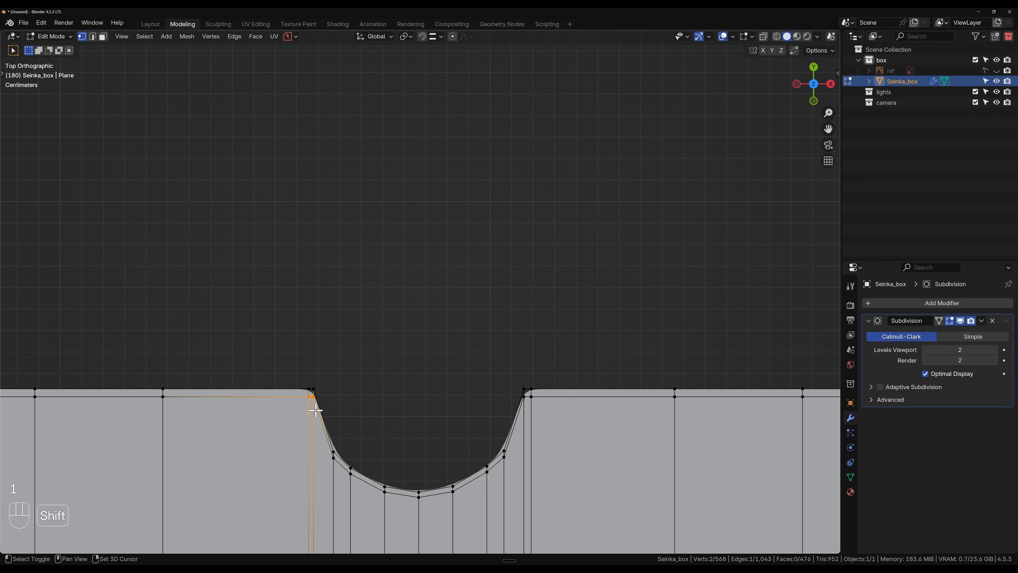
left_click(522, 394, "shift")
key("s")
key("x")
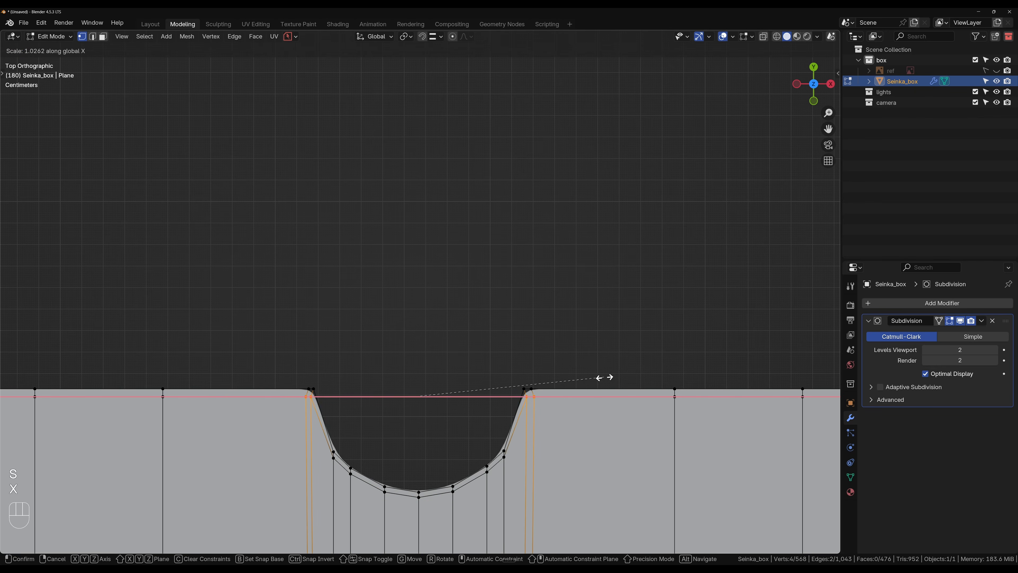
left_click(646, 377, "shift")
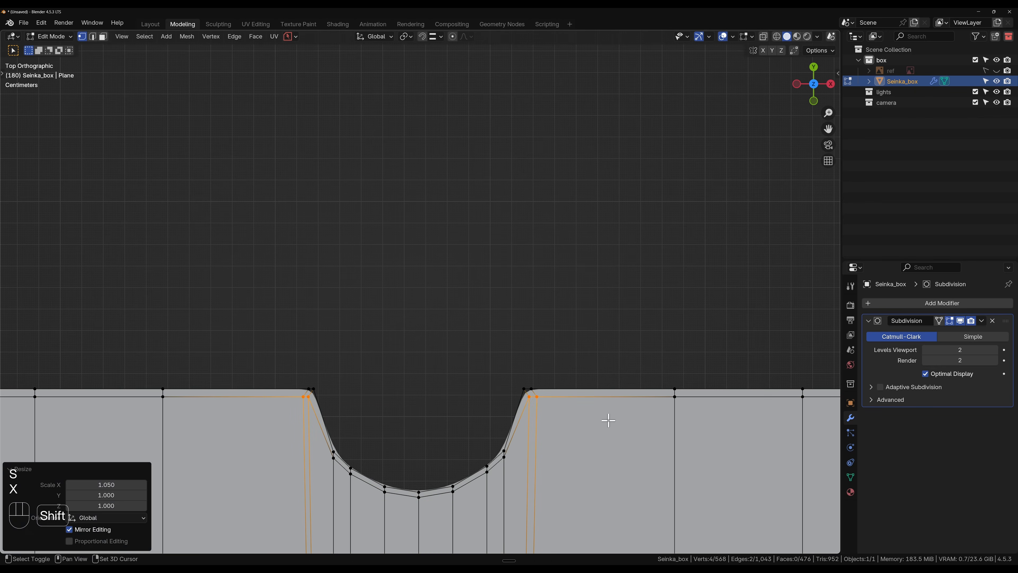
- Spread the next lower pair of support-loop vertices on the notch's sides by scaling them 1.029 along X
left_click(503, 456)
left_click(333, 457, "shift")
key("s")
key("x")
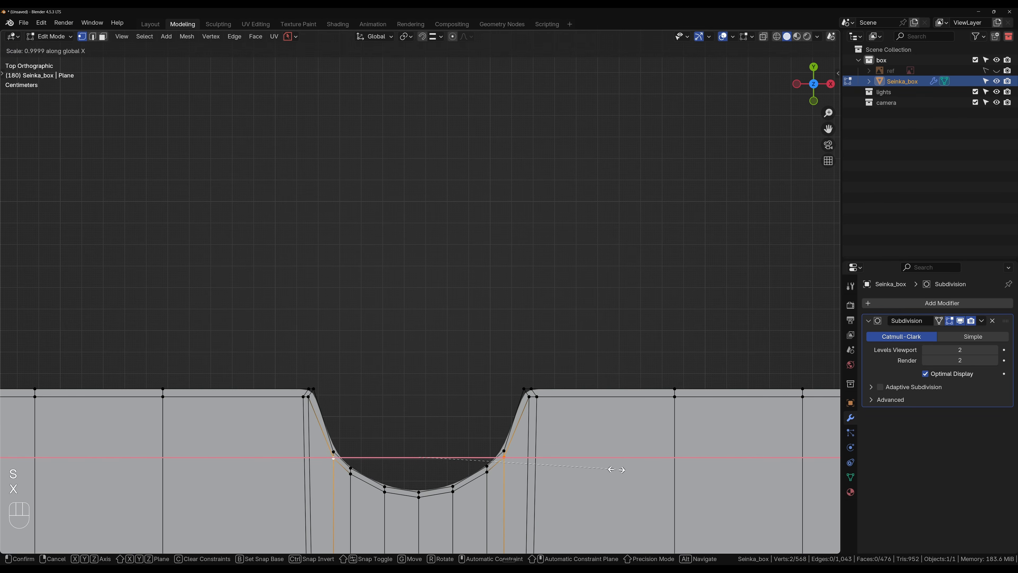
left_click(622, 468)
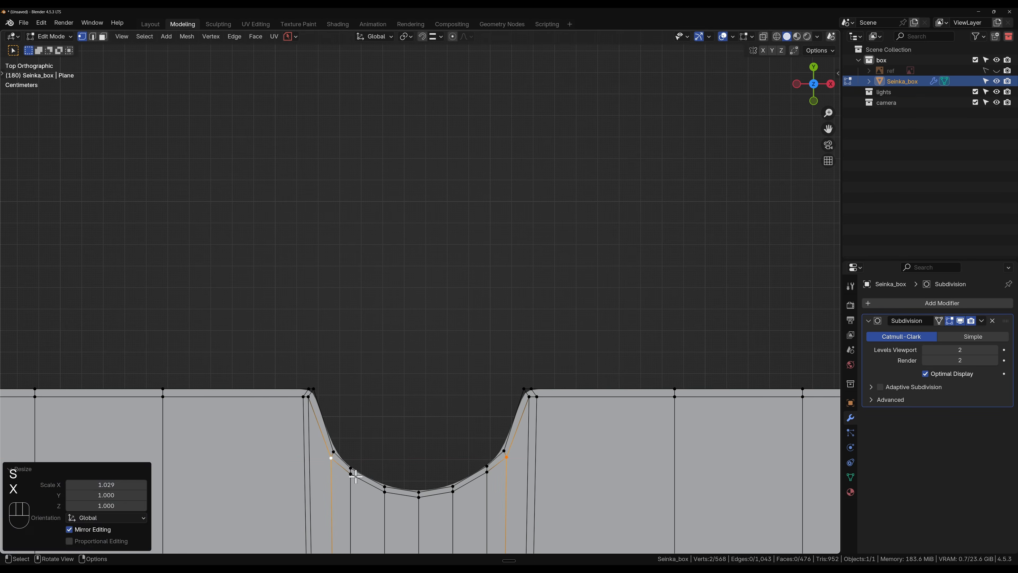
- Scale the pair of support-loop vertices where the notch sides meet its rounded bottom by about 1.04 along X
left_click(350, 474)
left_click(486, 471, "shift")
key("s")
key("x")
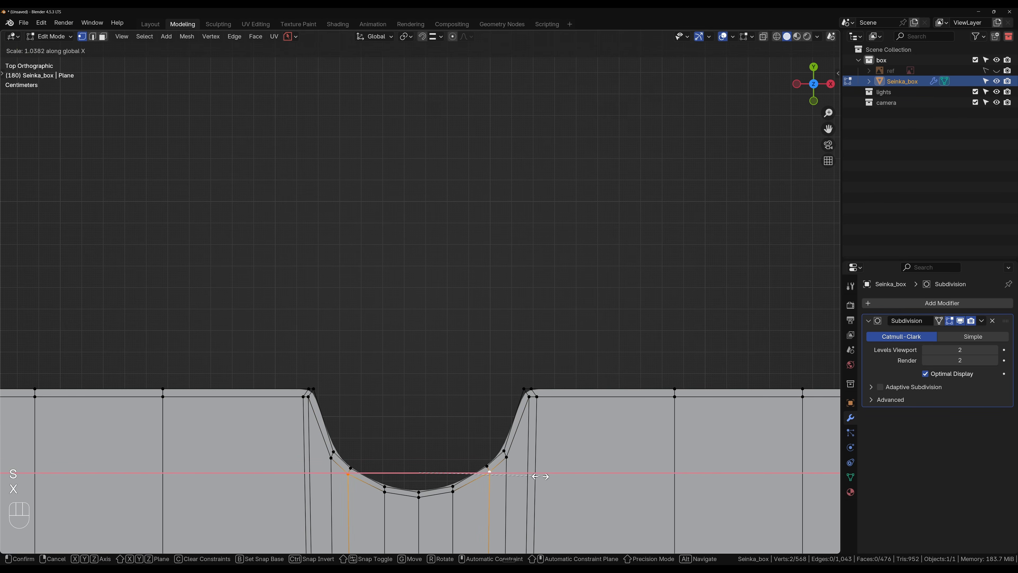
left_click(535, 476)
- Examine the subdivided outline of the notch in Object Mode, comparing it with the mesh in Edit Mode
key("Tab")
scroll(520, 496, "down", 3)
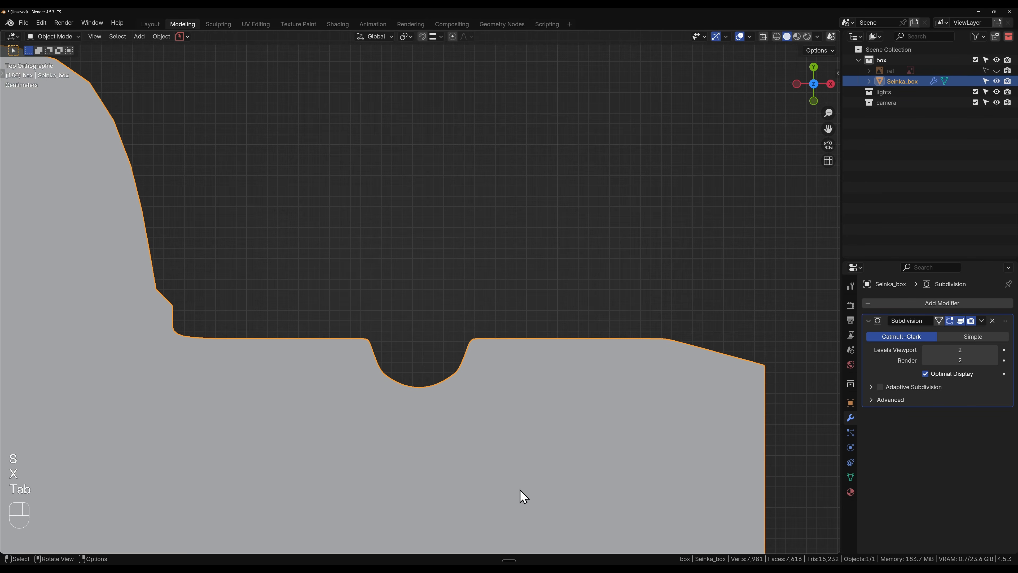
key("Tab")
scroll(520, 493, "up", 4)
scroll(520, 489, "down", 2)
key("Tab")
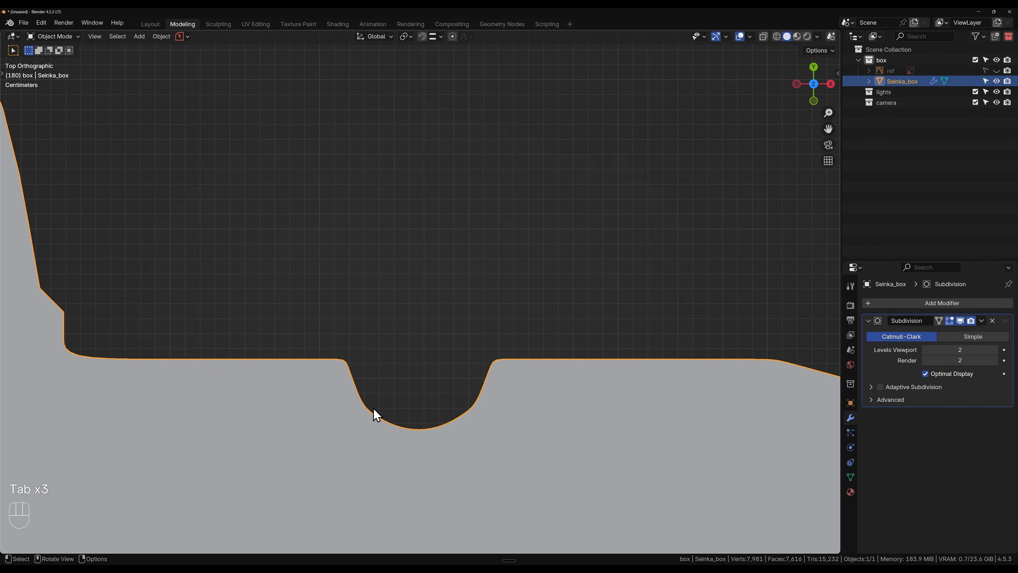
scroll(509, 448, "down", 3)
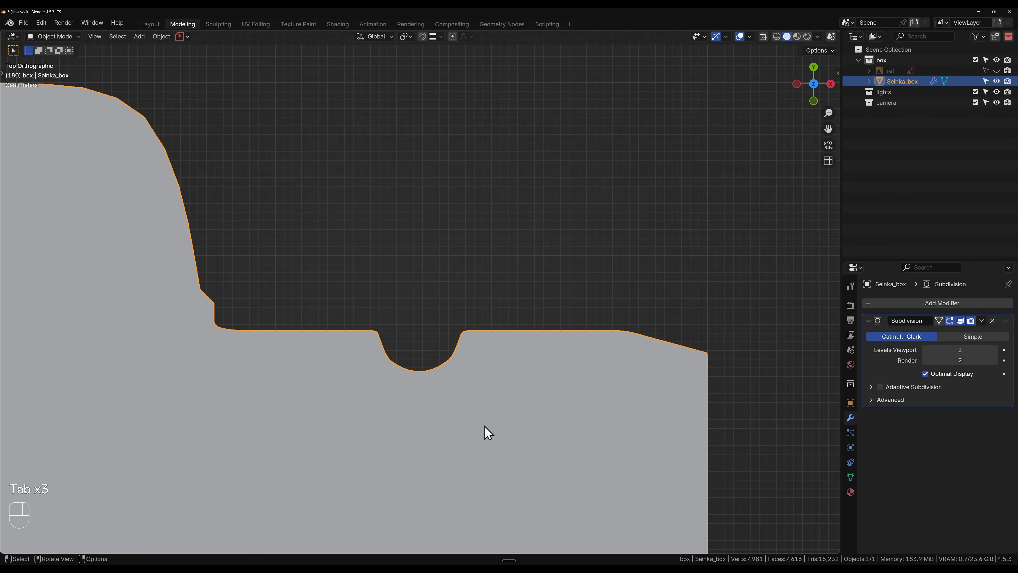
key("Tab")
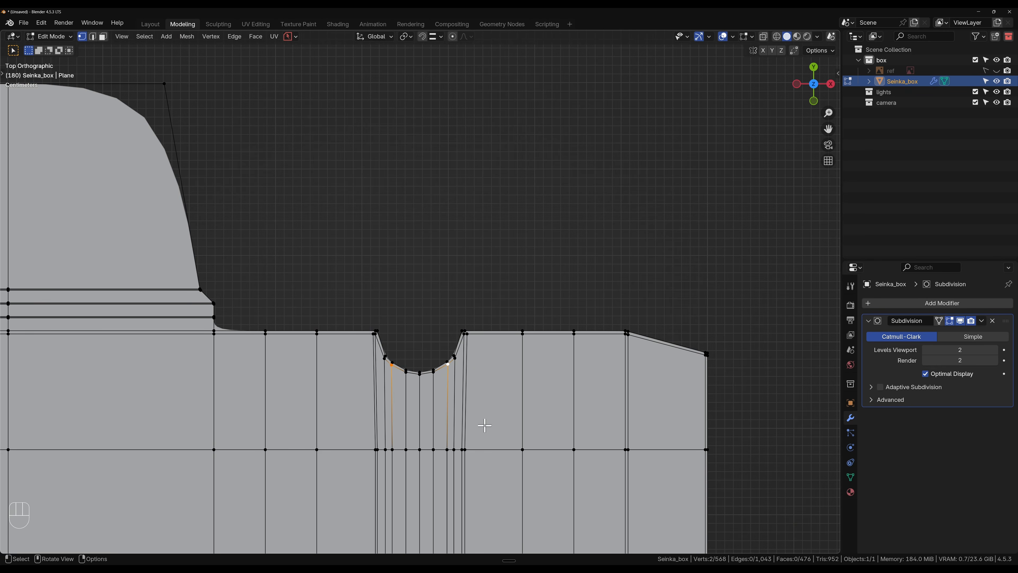
- Select the chain of vertices along the notch's outer edge from one upper corner to the other
scroll(485, 426, "up", 5)
scroll(484, 426, "down", 3)
middle_click_drag(427, 425, 439, 352, "shift")
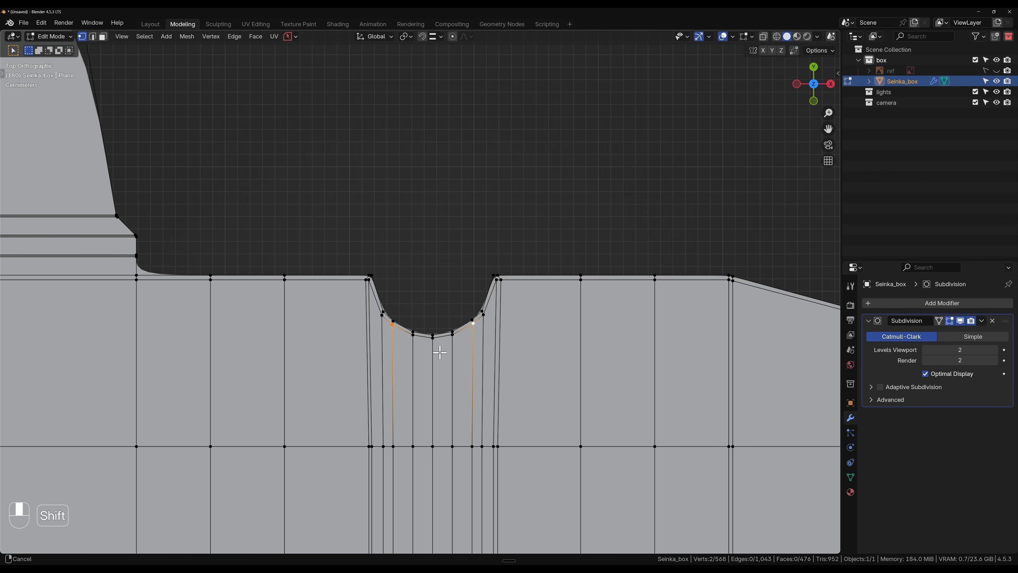
middle_click_drag(439, 352, 527, 401, "shift")
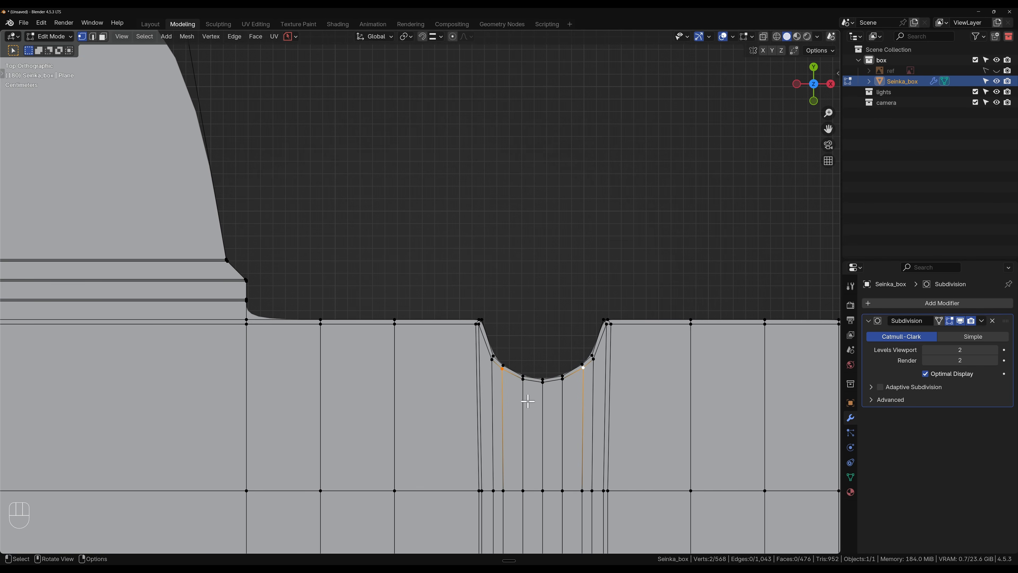
key("2")
left_click(489, 340, "alt")
left_click(483, 320)
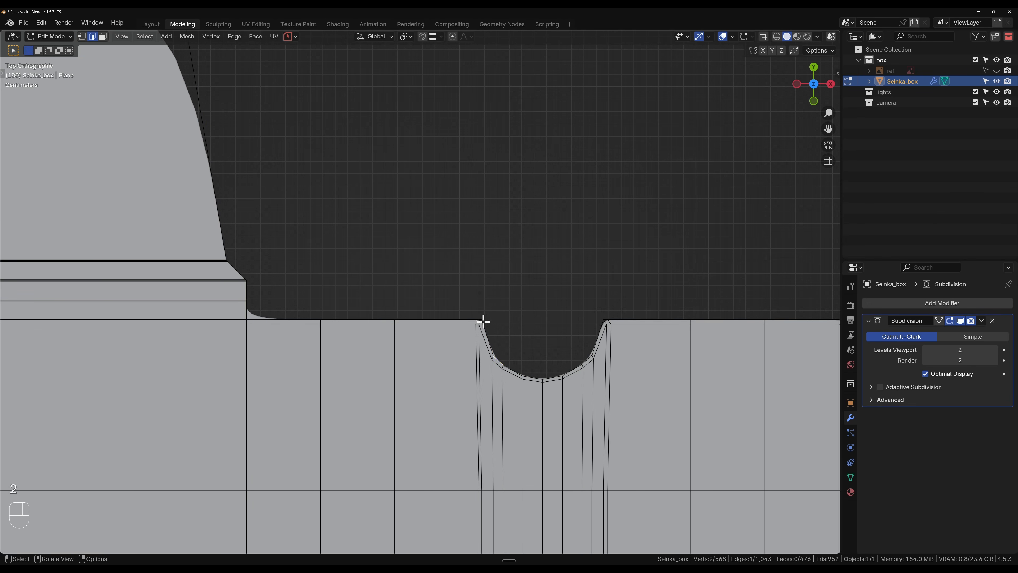
left_click(603, 319, "ctrl")
- Try LoopTools Circle on the selected notch edge, and undo it
right_click(602, 317)
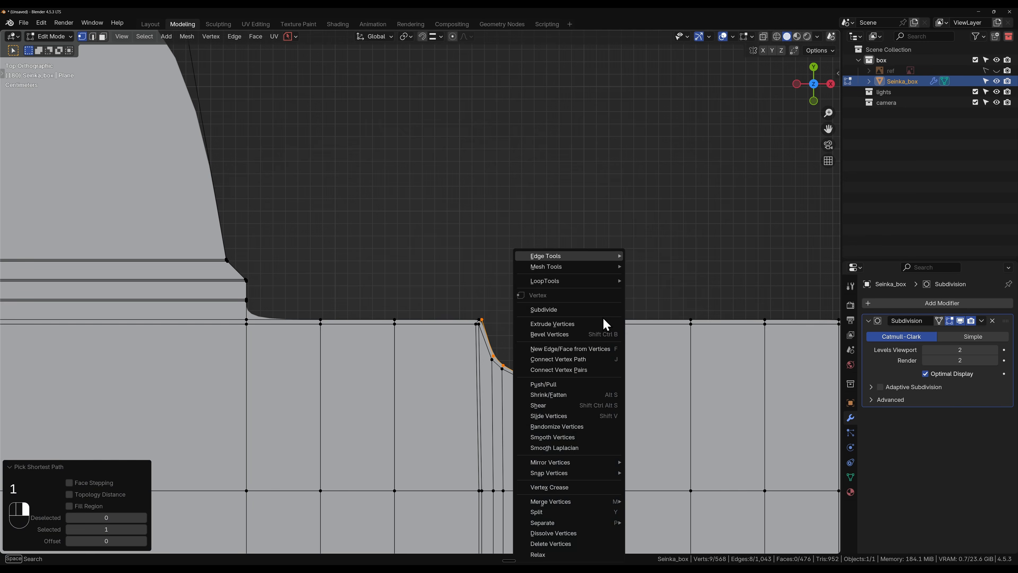
mouse_move(596, 271)
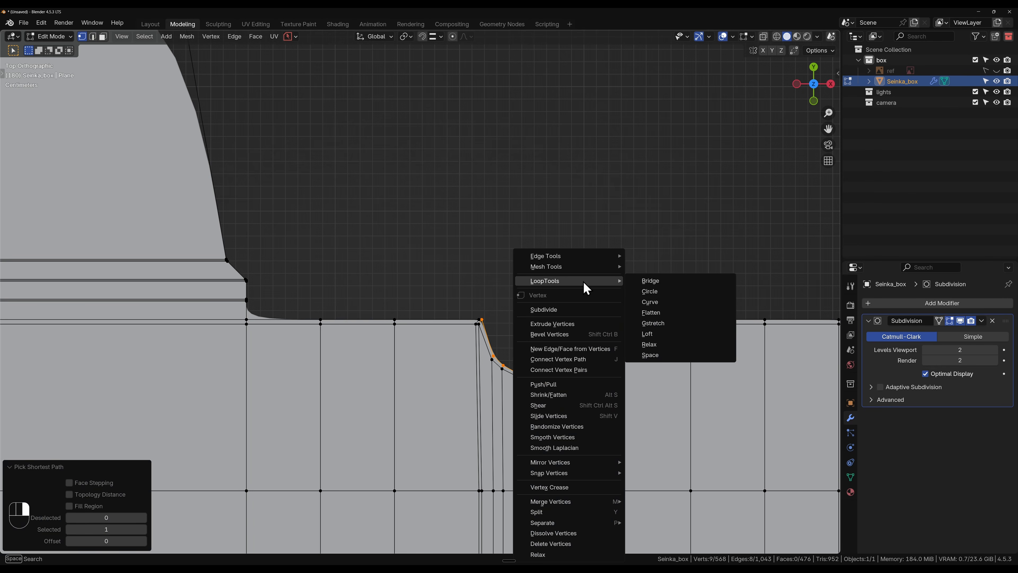
left_click(659, 291)
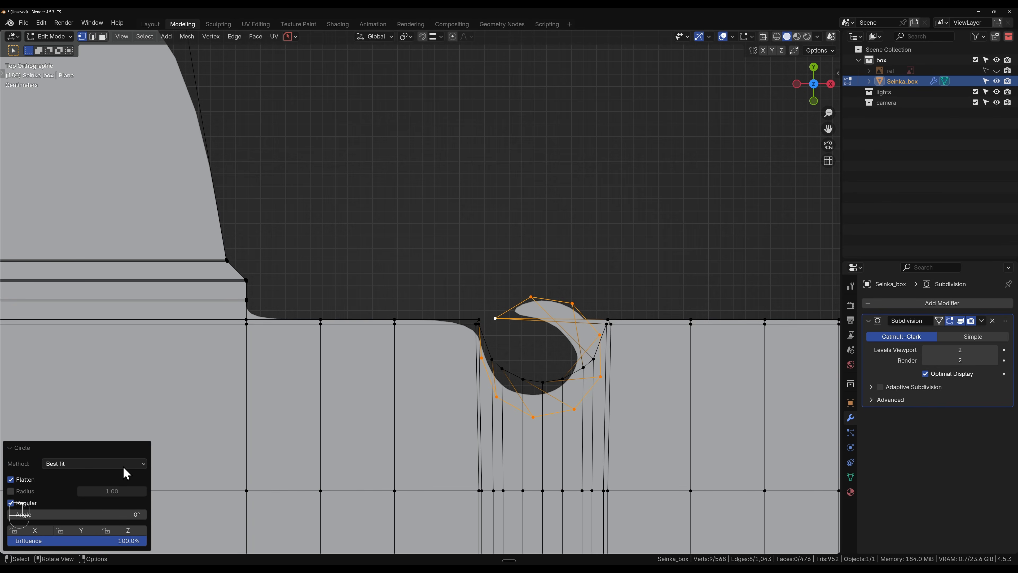
key("ctrl+z")
- Try LoopTools Curve on the selected notch edge, and undo the reshaping
right_click(578, 347)
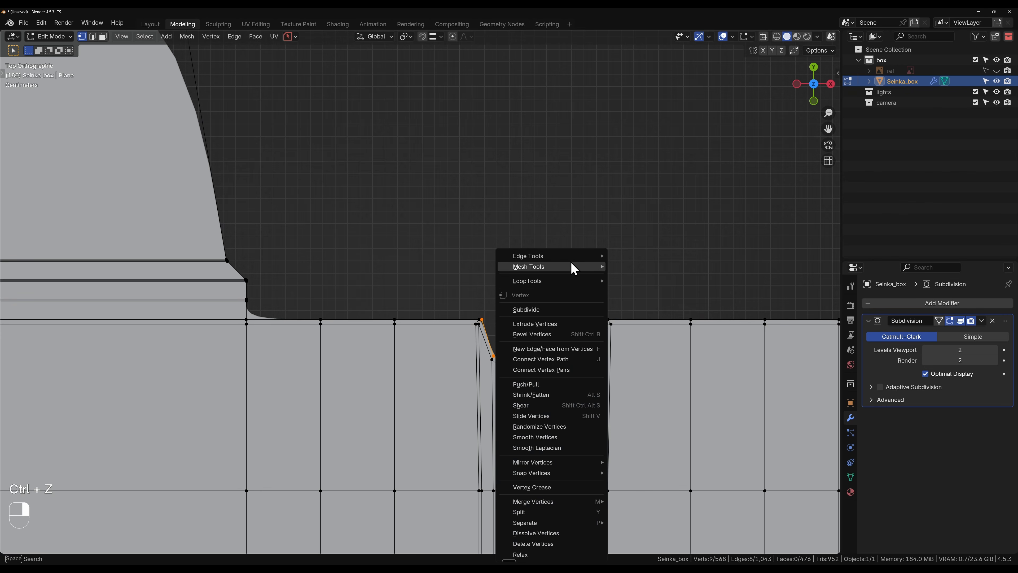
mouse_move(584, 288)
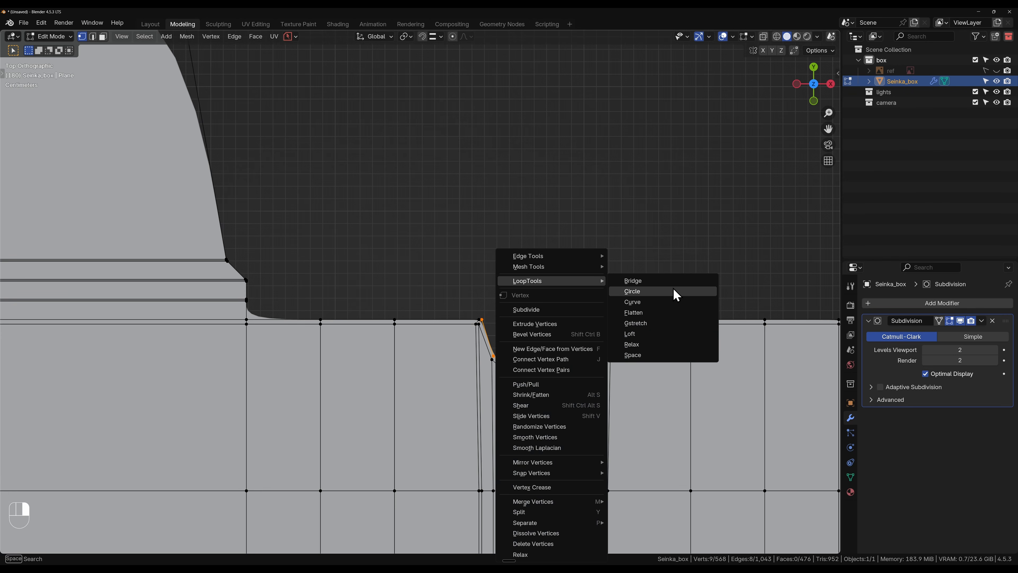
left_click(660, 303)
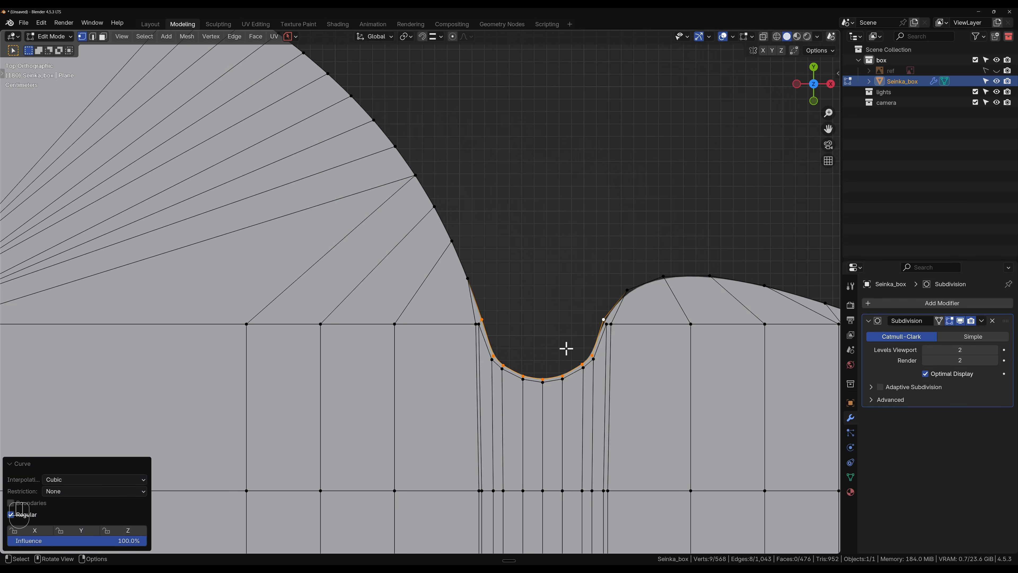
scroll(566, 348, "down", 5)
scroll(536, 357, "up", 5)
key("ctrl+z")
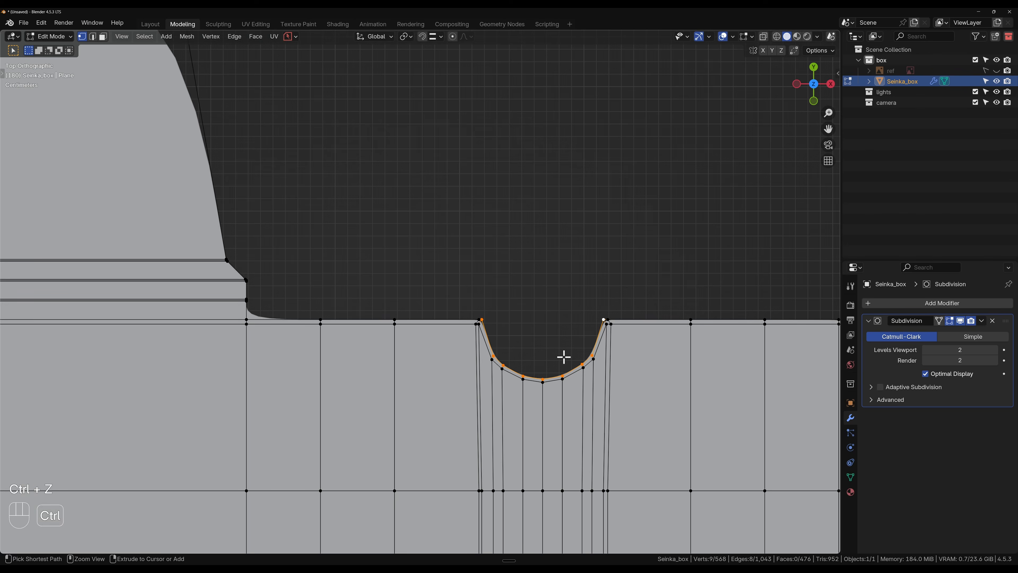
- Smooth the selected outer edge of the notch with LoopTools Relax at 1 iteration and check it in Object Mode
right_click(595, 328)
mouse_move(598, 277)
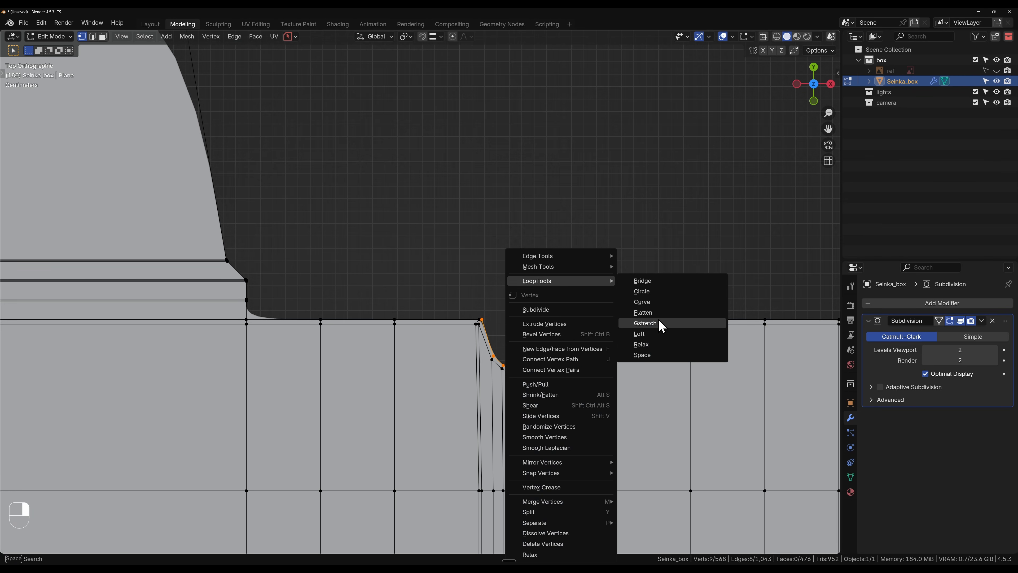
left_click(653, 345)
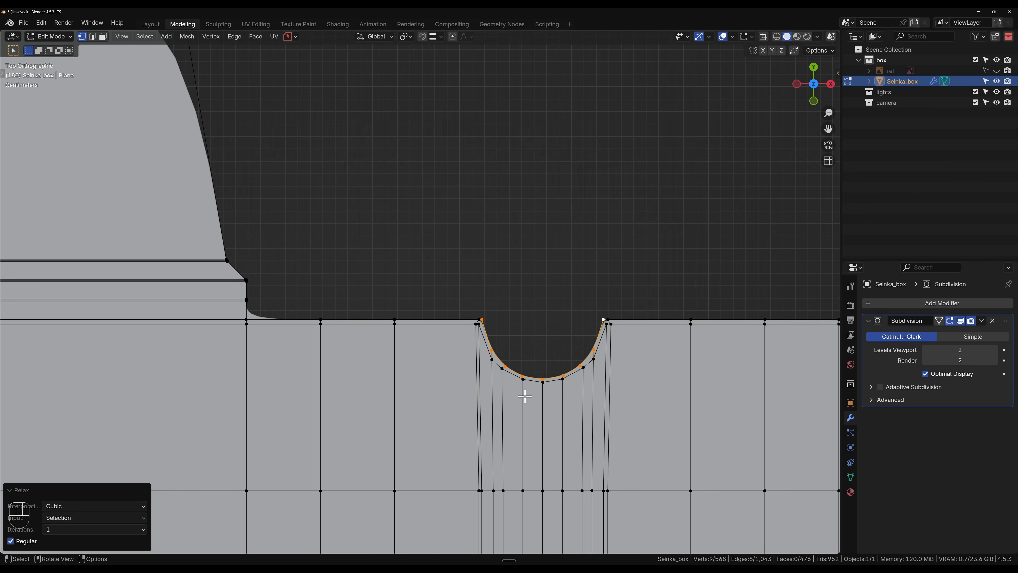
key("Tab")
key("Tab")
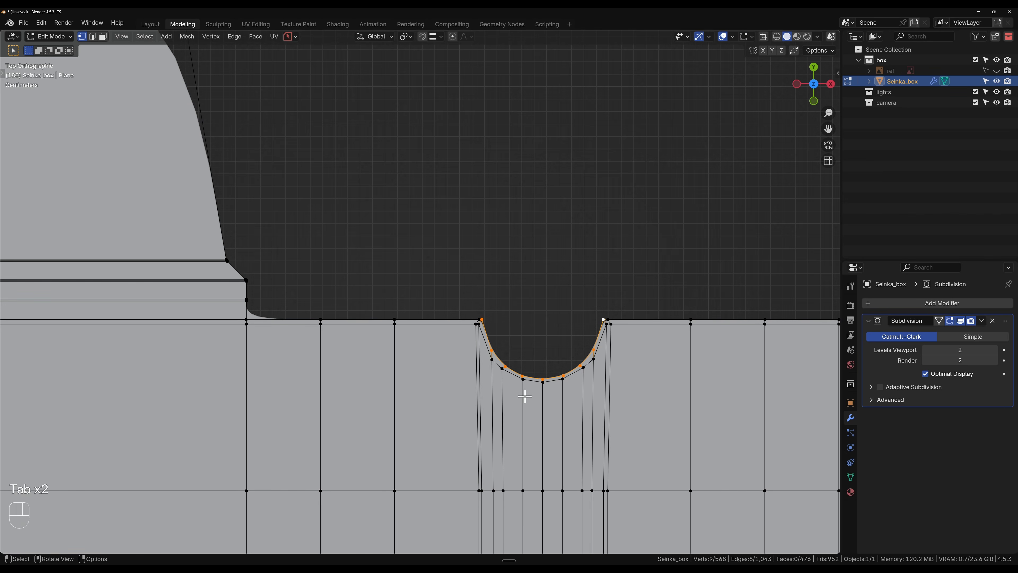
- Select the inner support-loop vertices between the notch's upper corners and smooth them with LoopTools Relax at 1 iteration
scroll(524, 396, "up", 4)
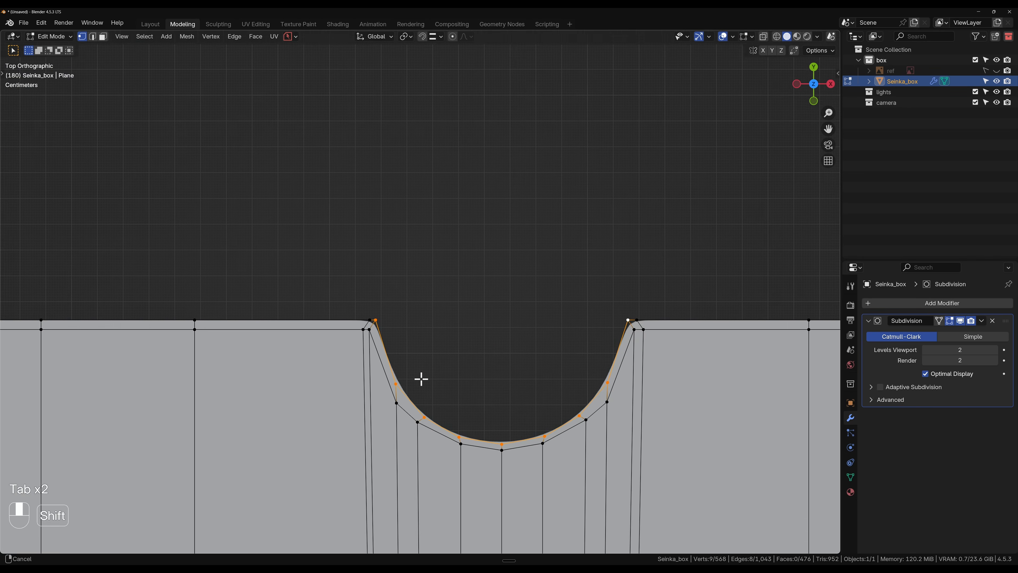
left_click(595, 404, "alt")
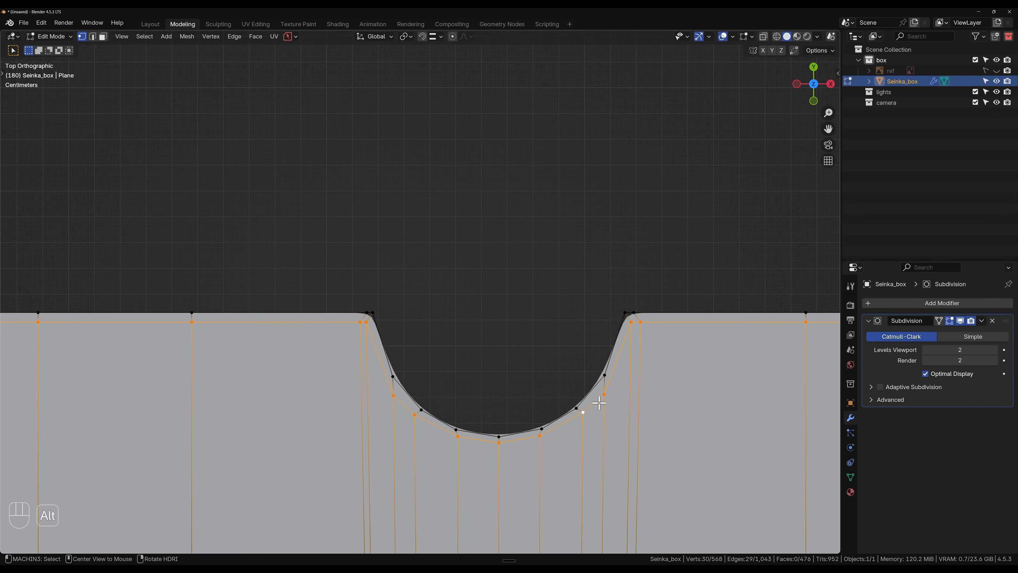
left_click(632, 324)
left_click(366, 322, "ctrl")
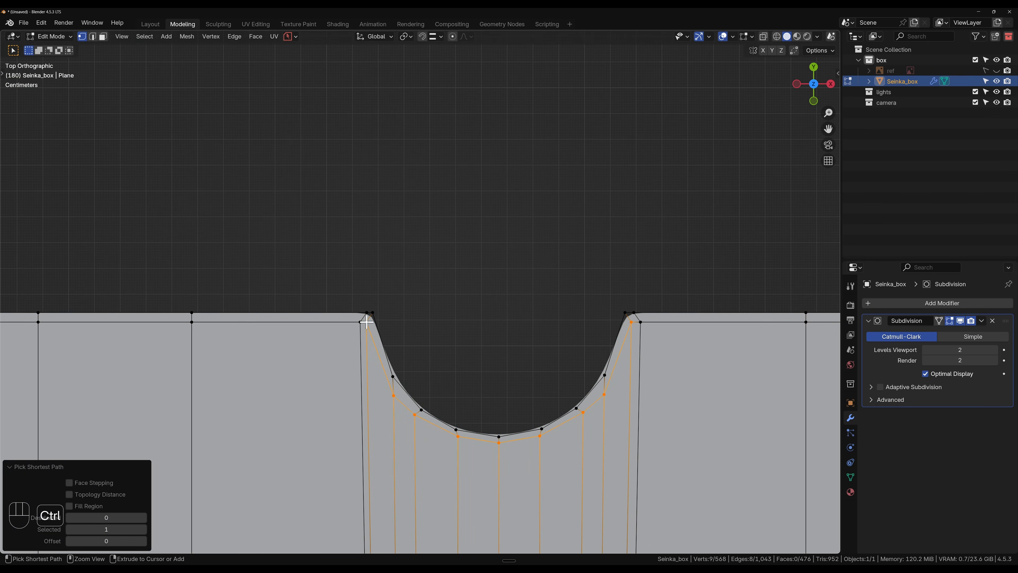
right_click(515, 434)
mouse_move(497, 280)
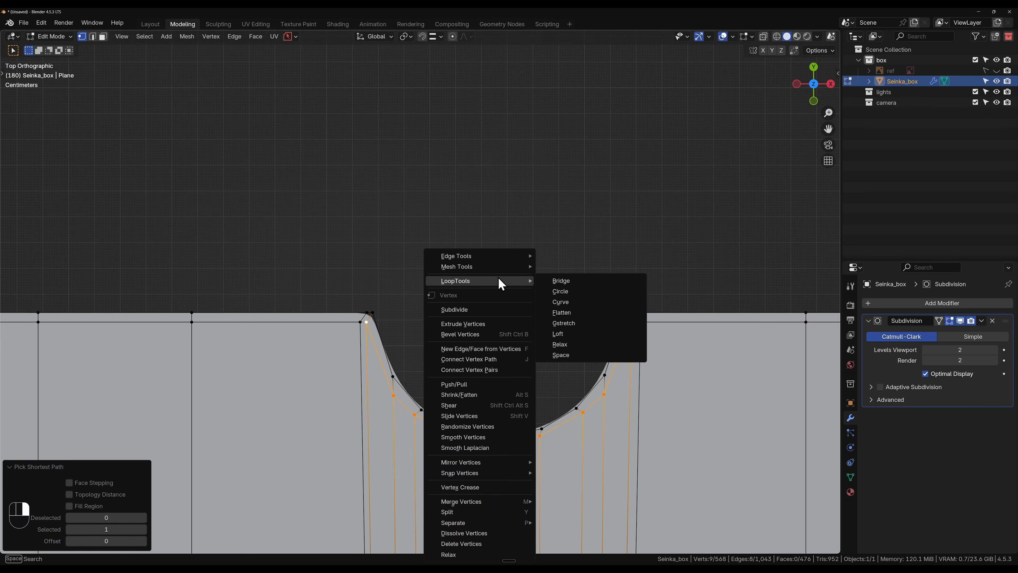
left_click(572, 344)
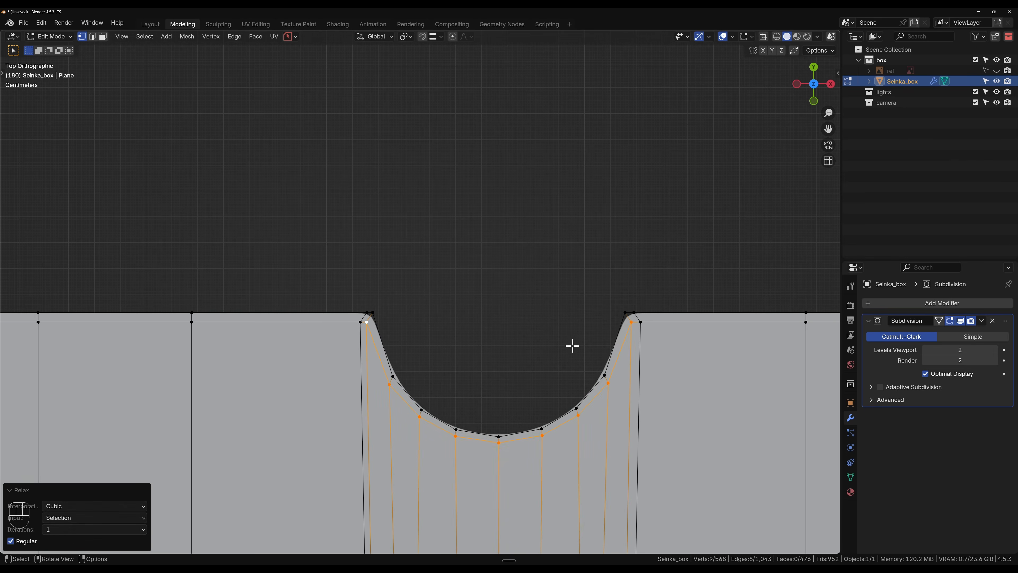
key("Tab")
scroll(503, 380, "down", 6)
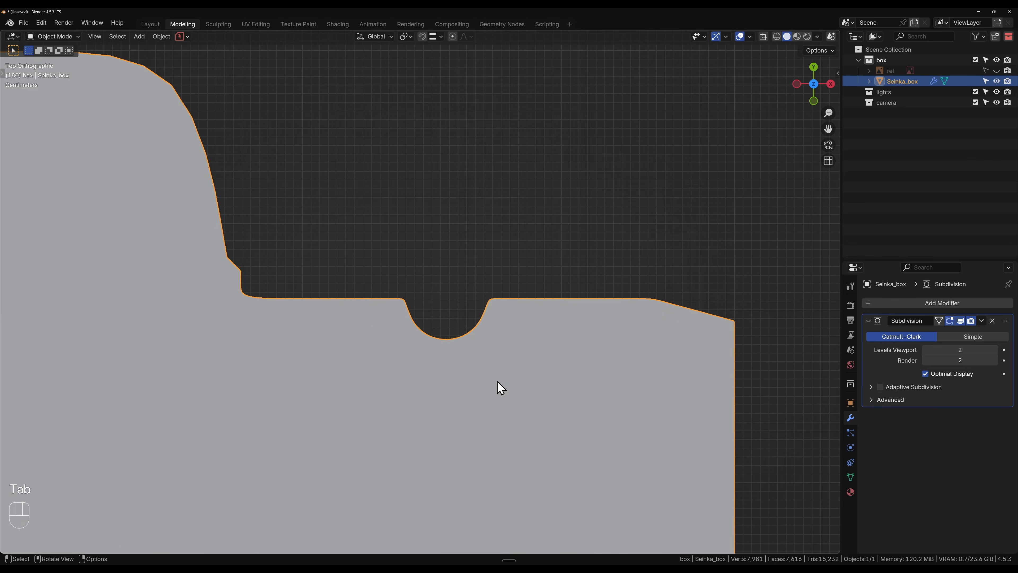
- Add a vertical loop cut to the notched panel beside its inner corner with the large rounded flap, slid to a factor of 0.910
scroll(497, 388, "down", 6)
middle_click_drag(386, 364, 563, 364, "shift")
key("Tab")
scroll(564, 357, "up", 7)
middle_click_drag(659, 336, 527, 303, "shift")
scroll(618, 288, "up", 5)
key("ctrl+r")
left_click(605, 289)
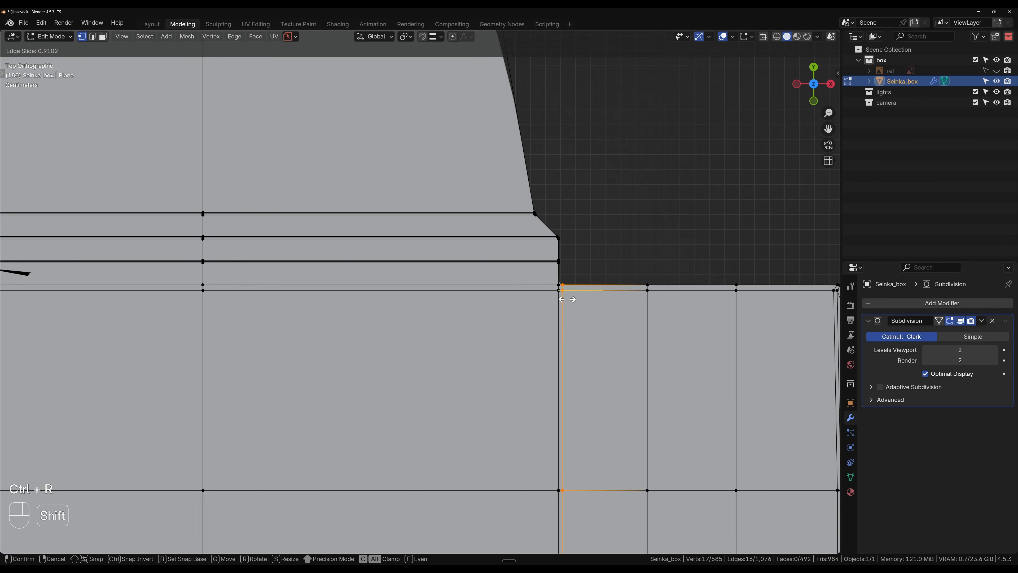
left_click(568, 300)
- Add a vertical support loop through the large rounded flap close to its side edge, slid to a factor of -0.964
key("ctrl+r")
left_click(497, 291)
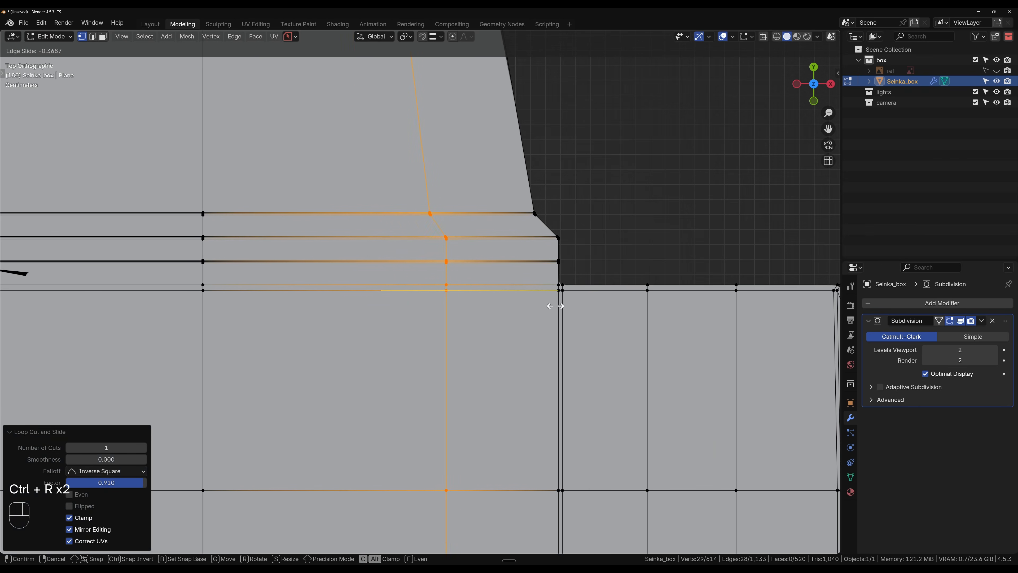
left_click(703, 328)
- Add a horizontal support loop in the strip below the rounded flap's fold lines, slid toward the panel at a factor of -0.583
scroll(582, 280, "up", 2)
key("ctrl+r")
left_click(611, 269)
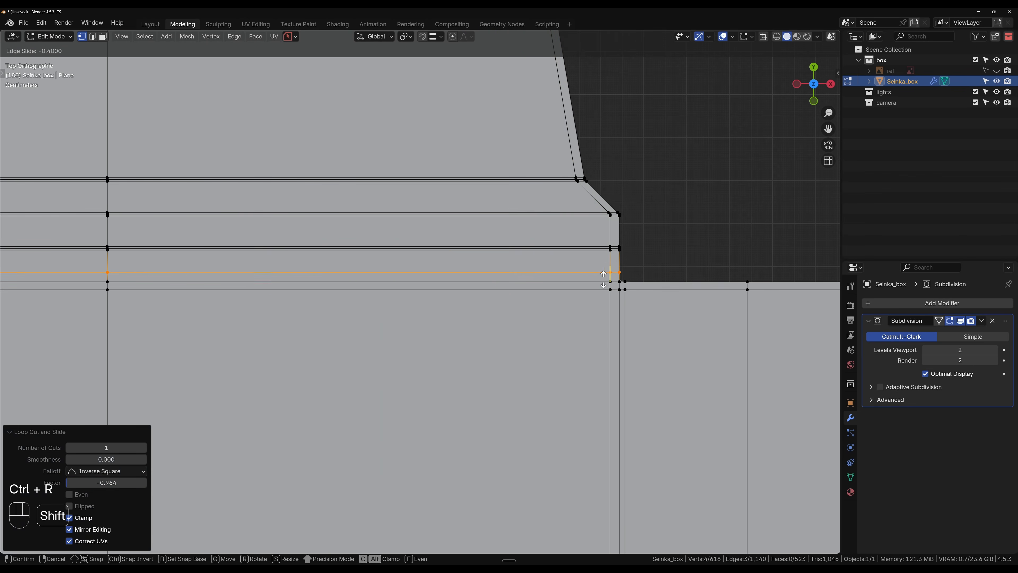
left_click(588, 308)
scroll(412, 306, "down", 3)
middle_click_drag(345, 314, 734, 311, "shift")
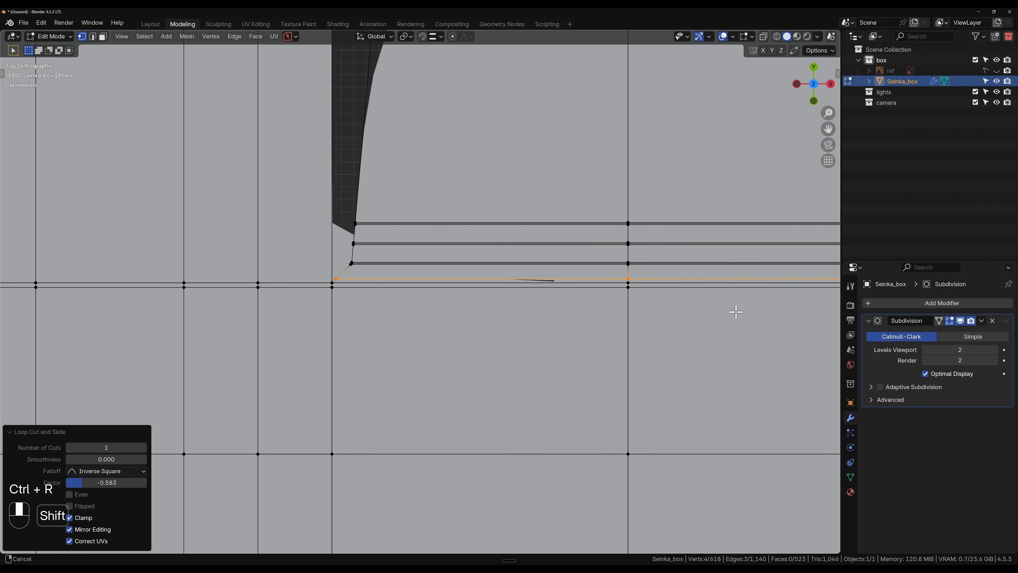
middle_click_drag(430, 313, 519, 347, "shift")
scroll(418, 325, "up", 1)
scroll(418, 325, "up", 3)
key("ctrl+r")
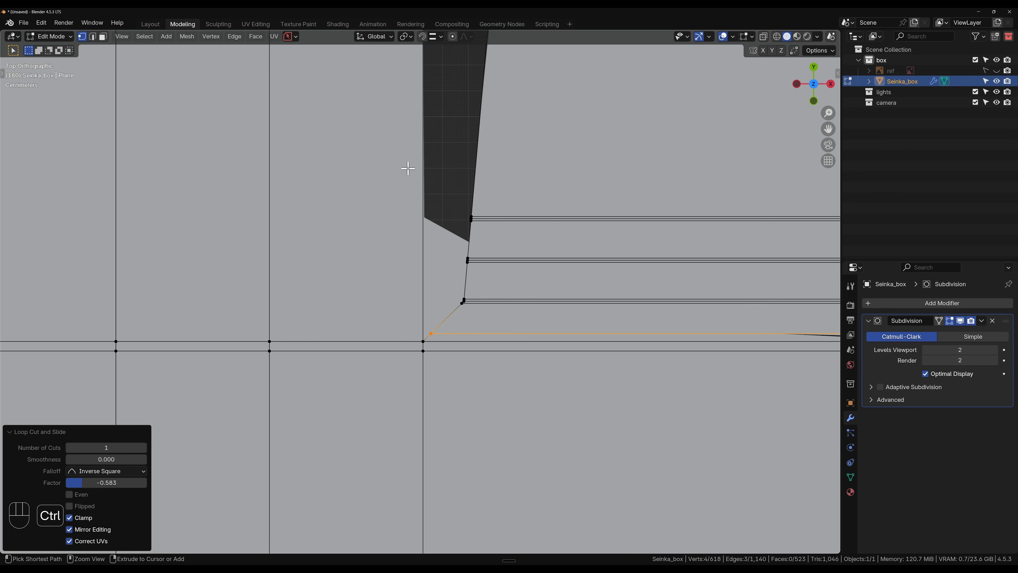
right_click(399, 116)
scroll(357, 189, "down", 5)
key("ctrl+r")
right_click(395, 135)
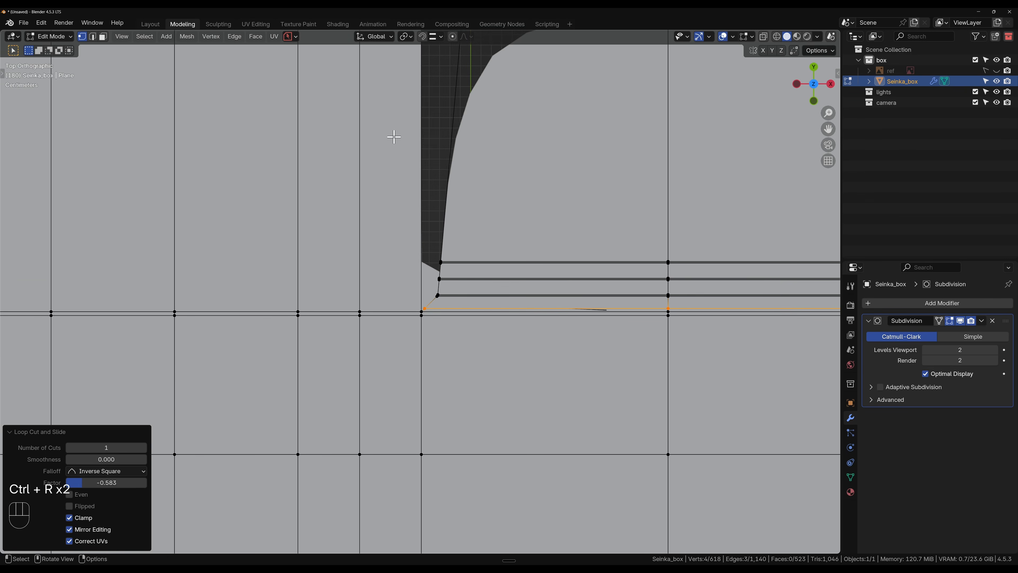
- Add a centred horizontal loop cut across the lowest section of the tall rounded flap between the two side flaps
scroll(394, 136, "down", 4)
middle_click_drag(360, 177, 354, 209, "shift")
key("ctrl+r")
left_click(416, 257)
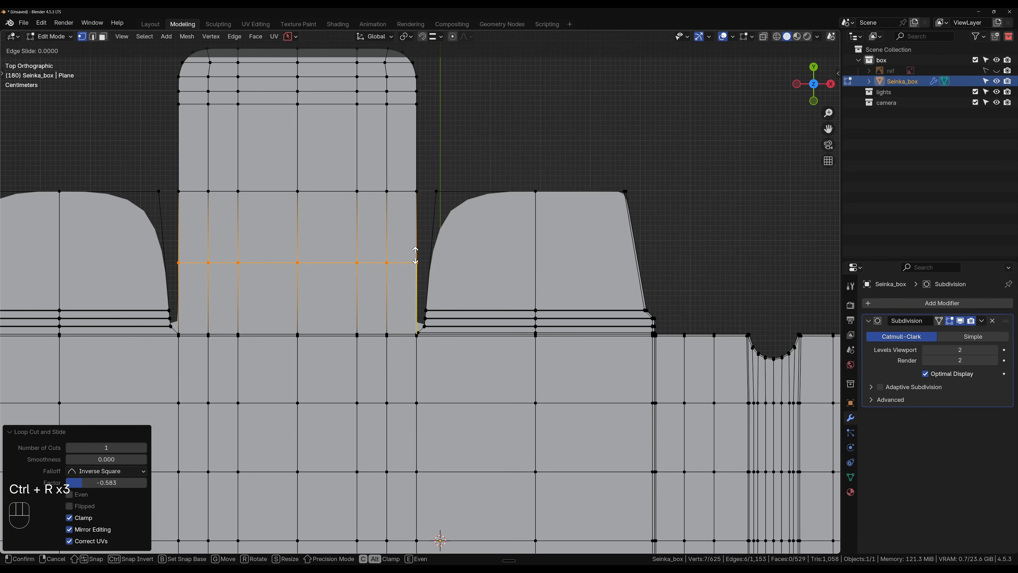
right_click(415, 257)
- Add a horizontal support loop close to the tall flap's base, slid to a factor of 0.952
scroll(415, 297, "up", 5)
key("ctrl+r")
left_click(394, 287)
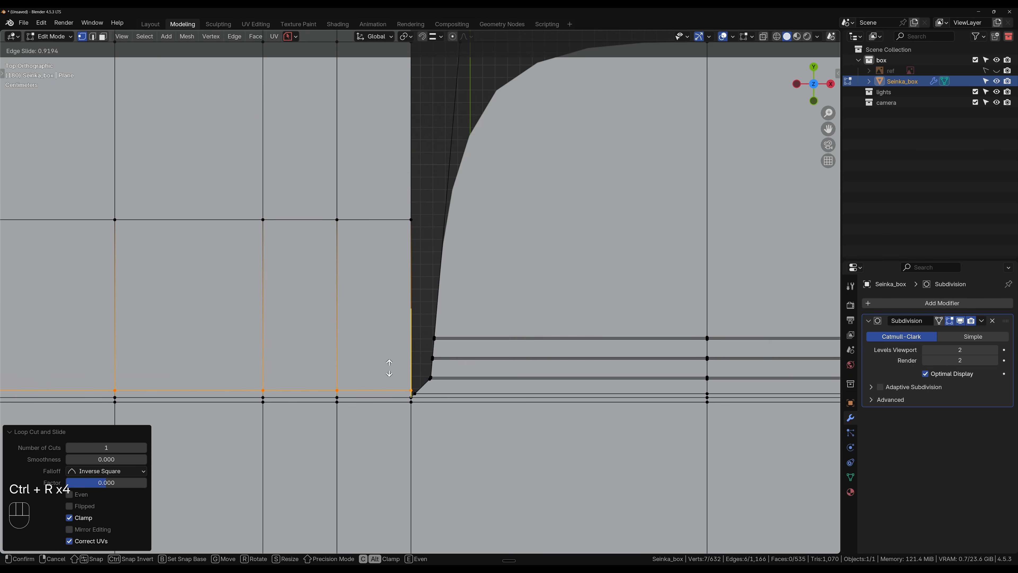
left_click(386, 398)
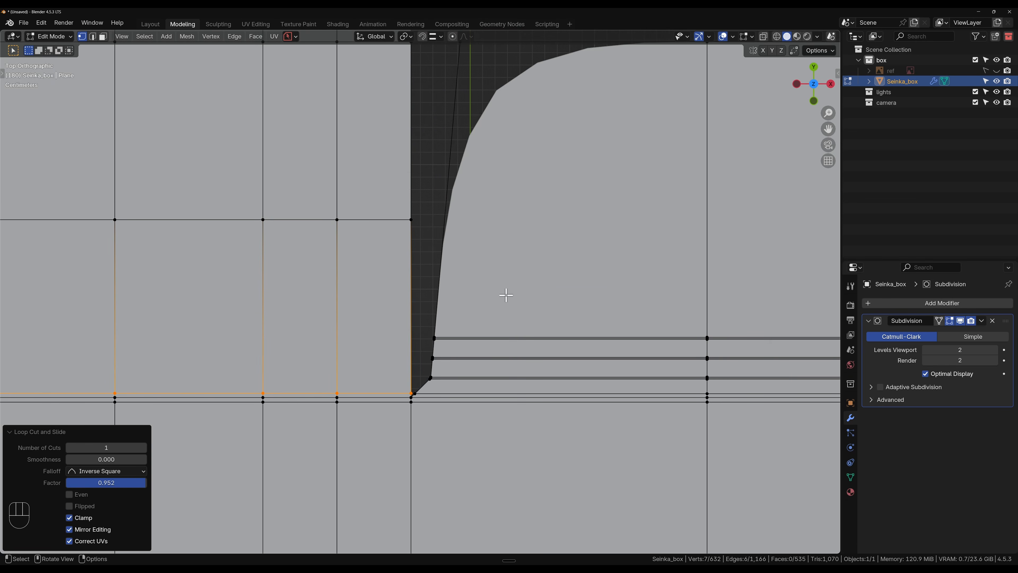
- Add a vertical support loop through the flap right of the tall one, close to its inner side edge, at a factor of 0.963
scroll(506, 295, "up", 5, "shift")
key("ctrl+r")
left_click(518, 189)
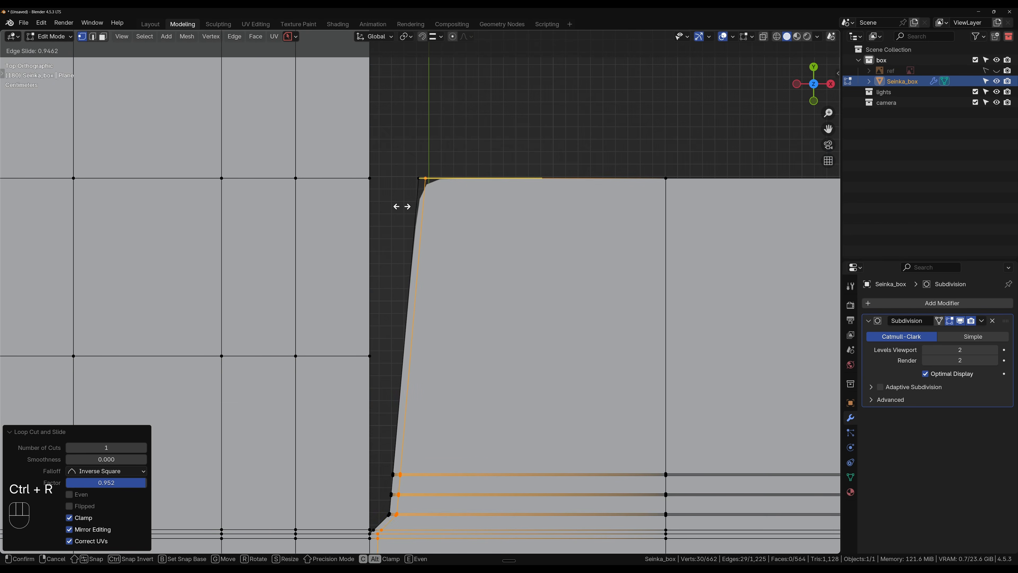
left_click(381, 211)
- Add a horizontal support loop just below the same flap's top edge, slid to a factor of 0.965
key("ctrl+r")
left_click(405, 341)
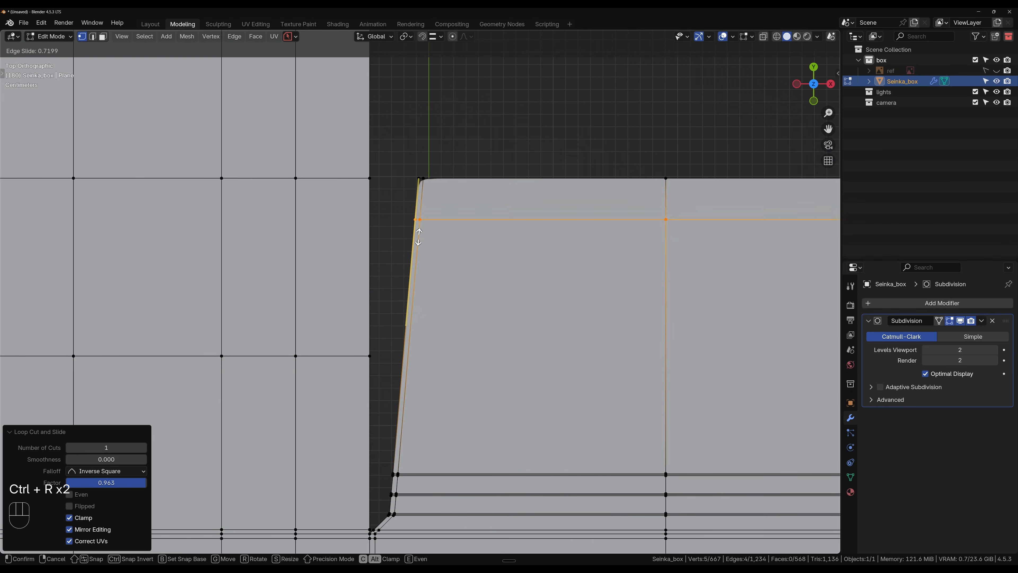
left_click(426, 224)
scroll(427, 244, "down", 5)
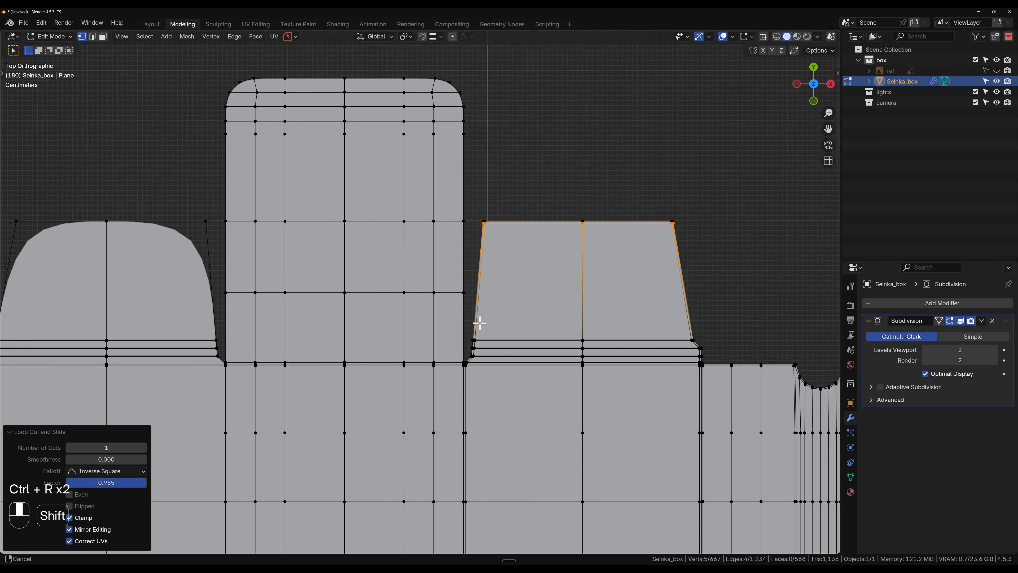
- Add one centred horizontal loop cut across each of the two upper side flaps flanking the tall flap
middle_click_drag(477, 319, 664, 255, "shift")
key("ctrl+r")
left_click(641, 257)
left_click(625, 254)
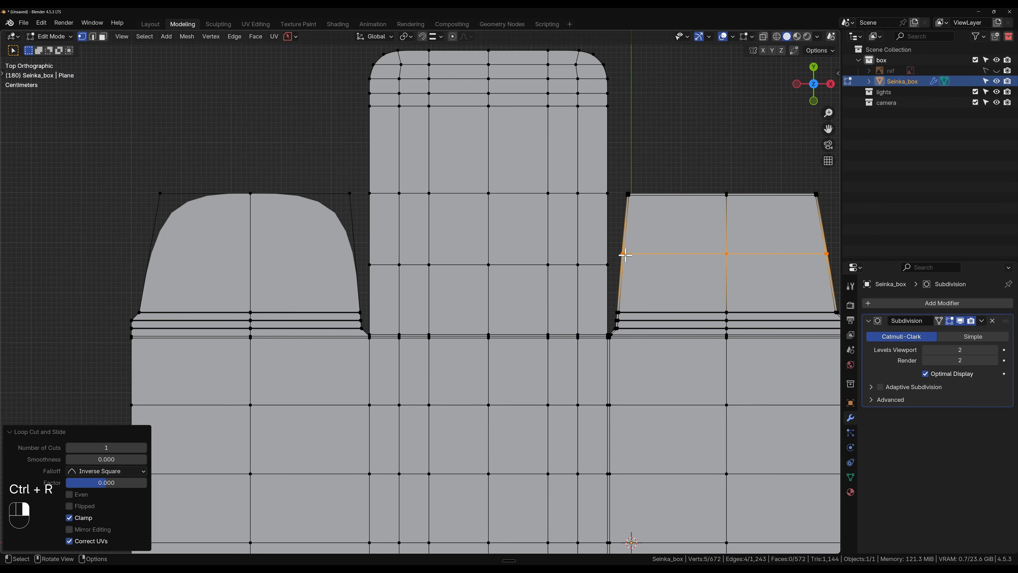
key("ctrl+r")
left_click(337, 256)
left_click(337, 257)
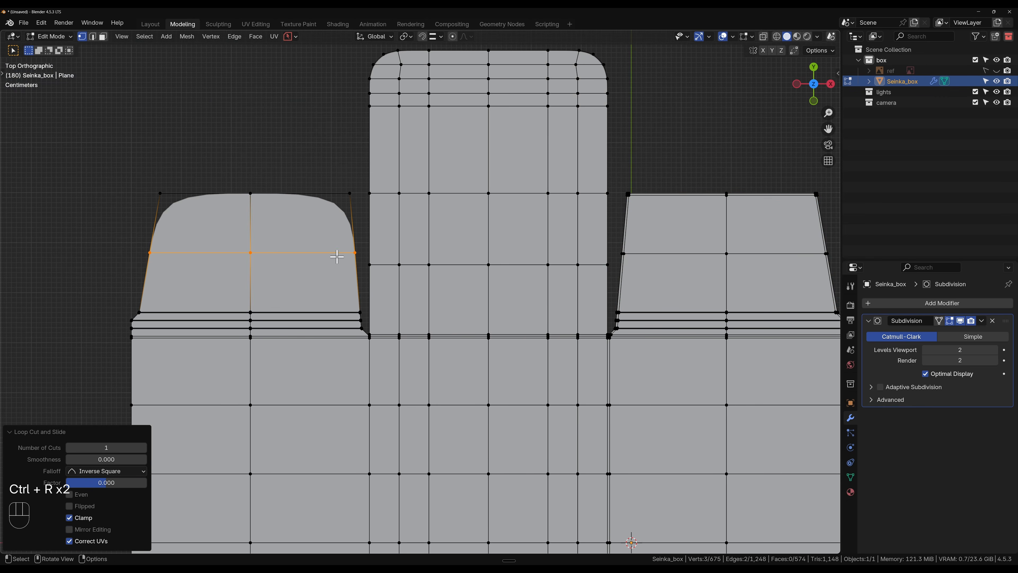
- Add a vertical support loop through the left side flap and its panel, close to the edge facing the tall flap, at a factor of -0.947
key("ctrl+r")
left_click(290, 198)
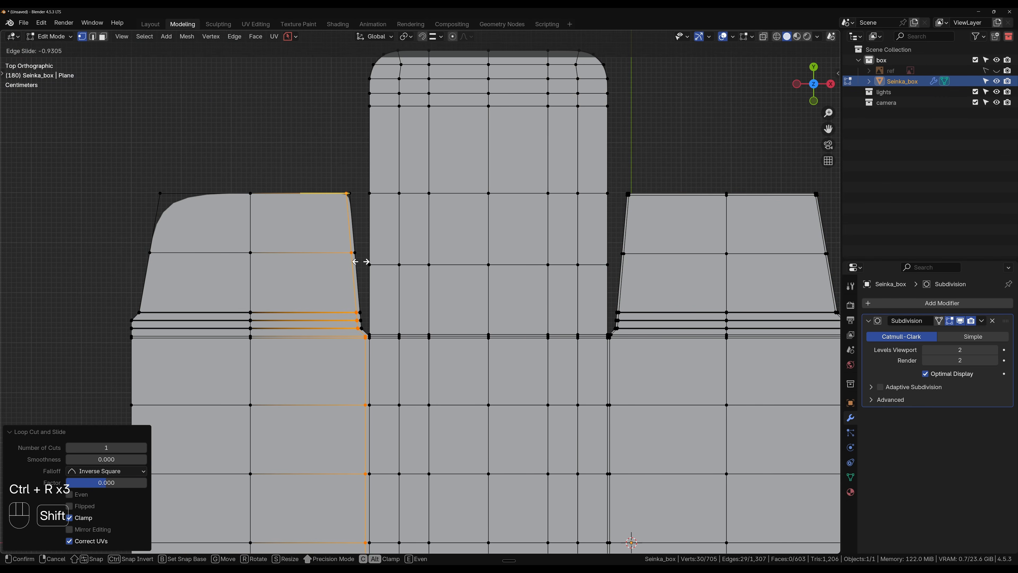
left_click(366, 264)
scroll(297, 230, "up", 5)
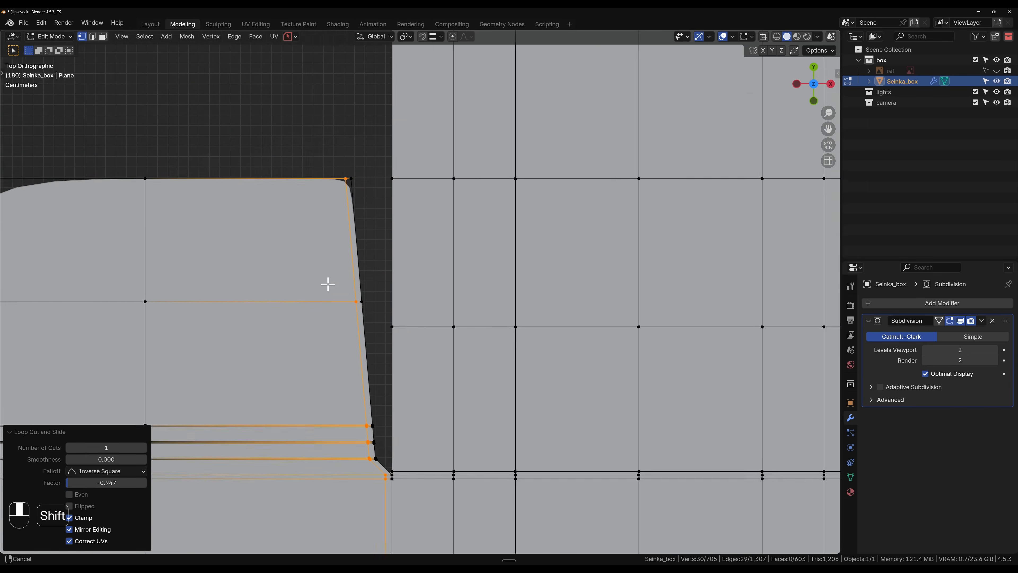
- Add a horizontal support loop just below the left side flap's top edge, slid to a factor of -0.940
key("ctrl+r")
left_click(429, 349)
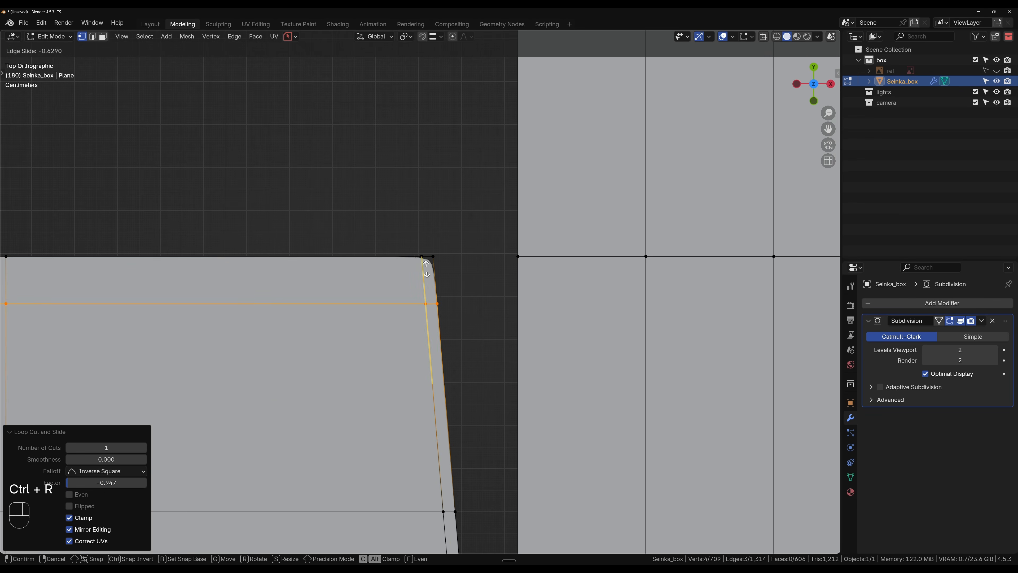
left_click(431, 228)
scroll(329, 334, "down", 3)
middle_click_drag(330, 334, 638, 261, "shift")
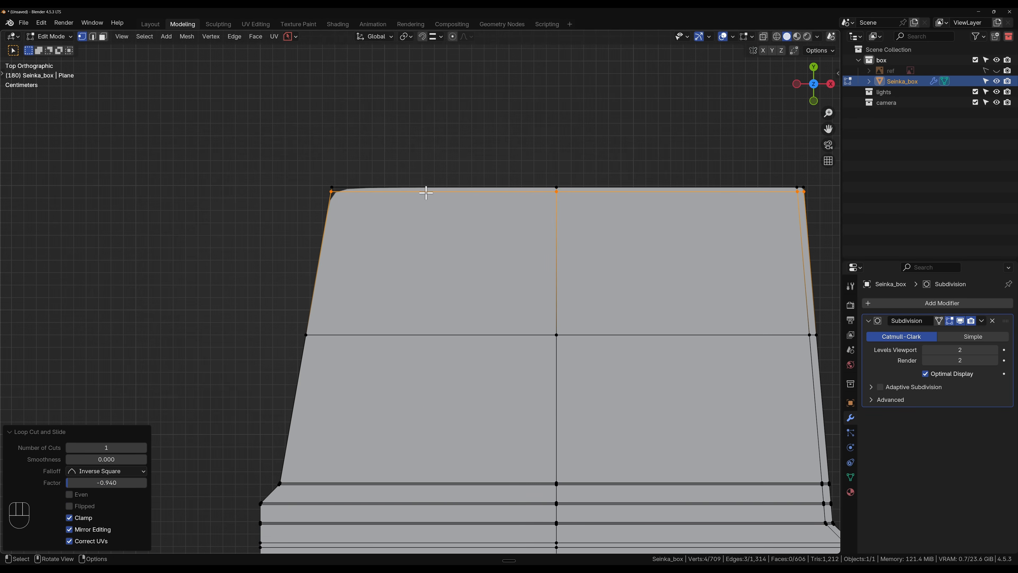
- Add a vertical support loop close to the left side flap's outer edge, slid to a factor of 0.960
key("ctrl+r")
left_click(435, 208)
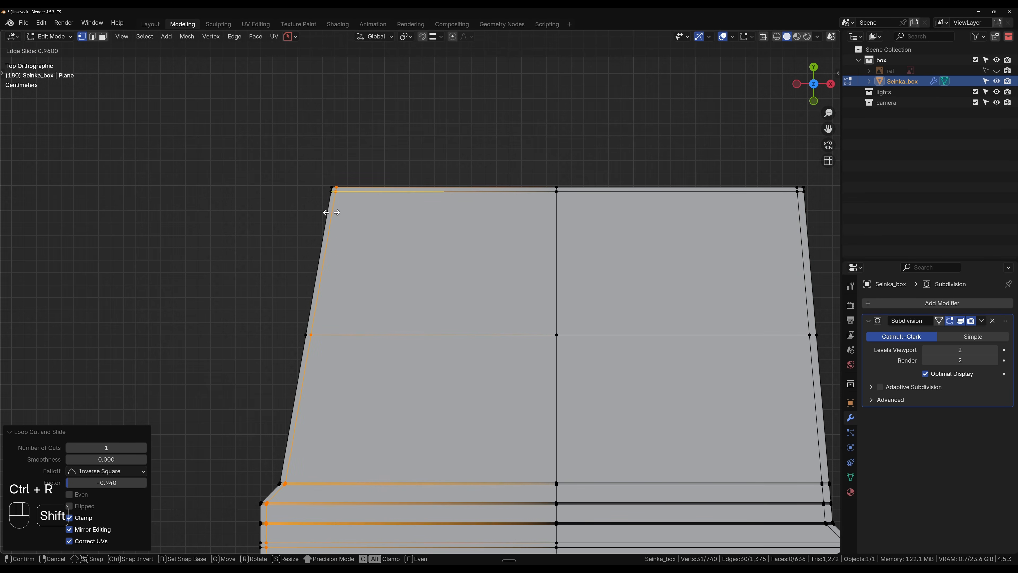
left_click(332, 213)
scroll(409, 383, "down", 3)
middle_click_drag(410, 387, 334, 257, "shift")
scroll(584, 341, "up", 6)
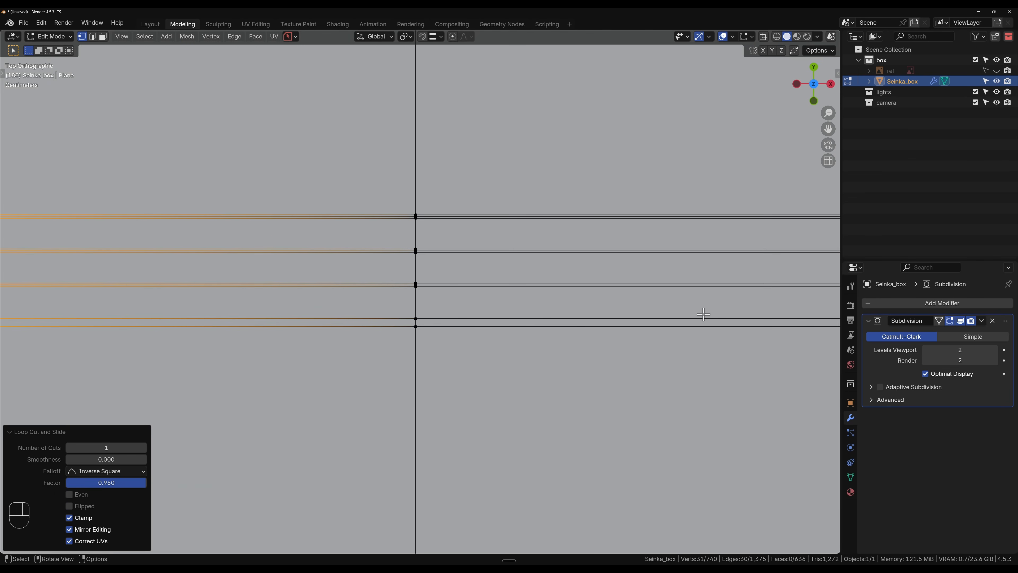
- Add a horizontal support loop in the strip below the left flap's fold lines, slid toward the panel at a factor of 0.600
middle_click_drag(703, 314, 318, 309, "shift")
key("ctrl+r")
left_click(501, 297)
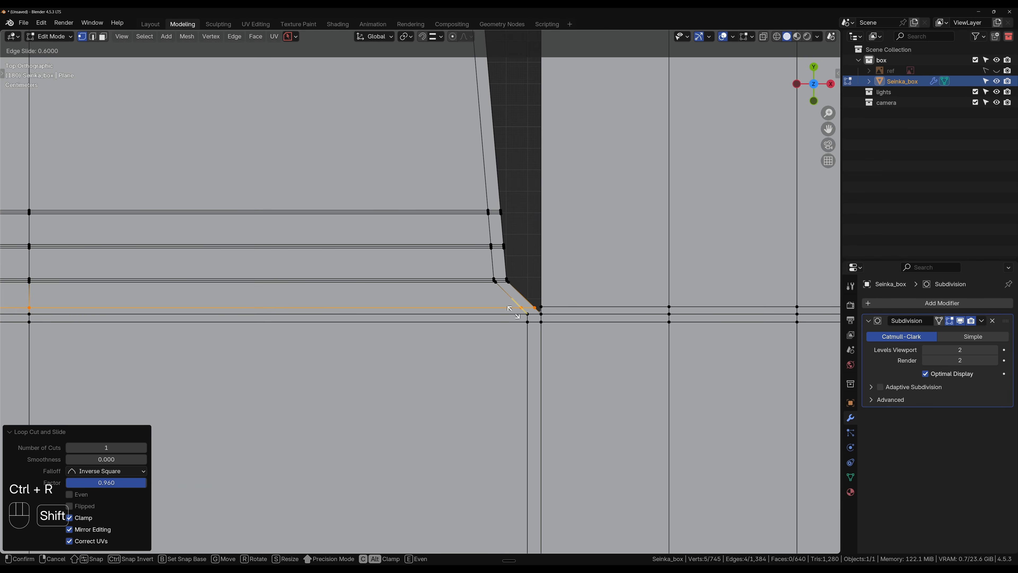
left_click(514, 313)
scroll(501, 411, "down", 3)
middle_click_drag(501, 411, 466, 392, "shift")
scroll(501, 385, "up", 5)
- Try a vertical support loop along the left edge of the tall flap and its panel at a factor of 0.907, then undo it
key("ctrl+r")
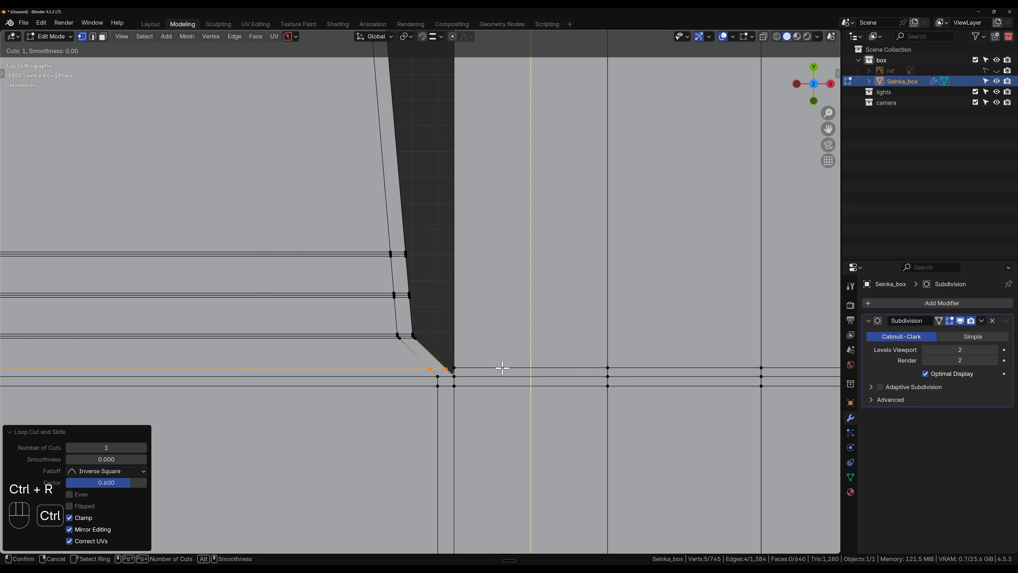
left_click(502, 368)
left_click(434, 389)
scroll(434, 390, "down", 4)
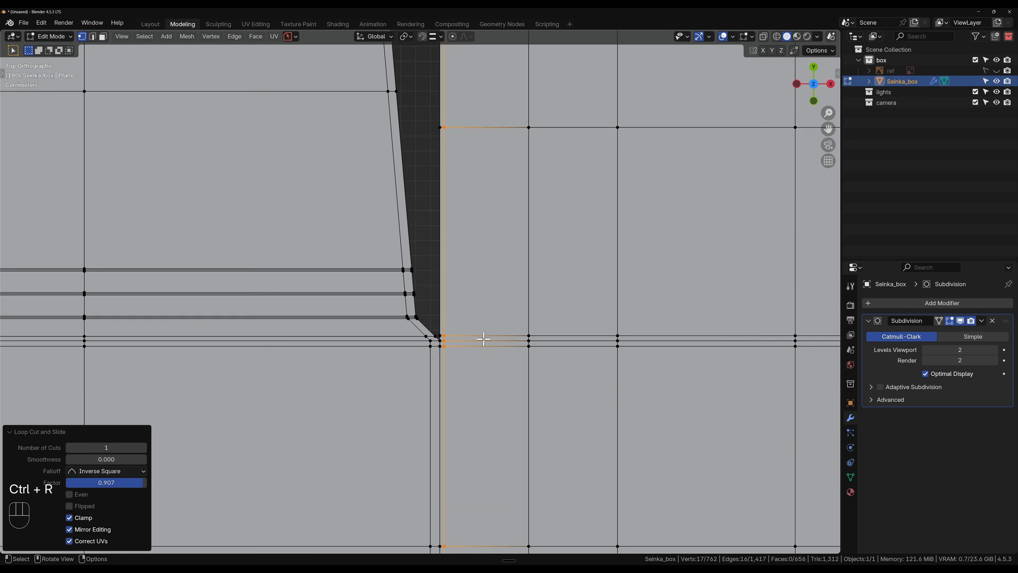
middle_click_drag(461, 478, 466, 391, "shift")
key("ctrl+z")
- Examine the loops and corners along the upper flaps, the panels and the lower edge of the box
scroll(466, 391, "down", 3)
middle_click_drag(466, 454, 466, 309, "shift")
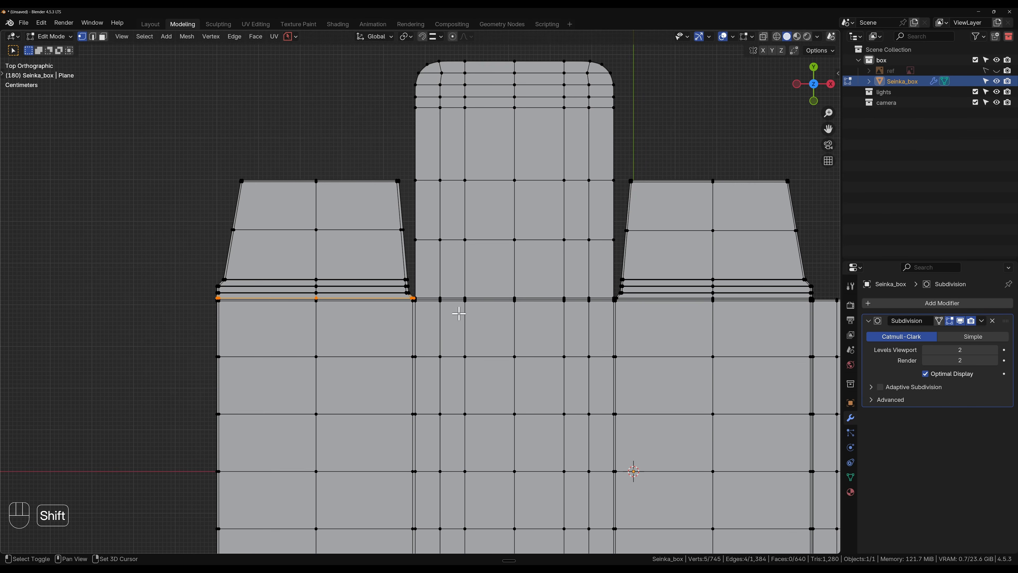
scroll(459, 313, "up", 4)
scroll(432, 322, "down", 3)
scroll(652, 320, "down", 2)
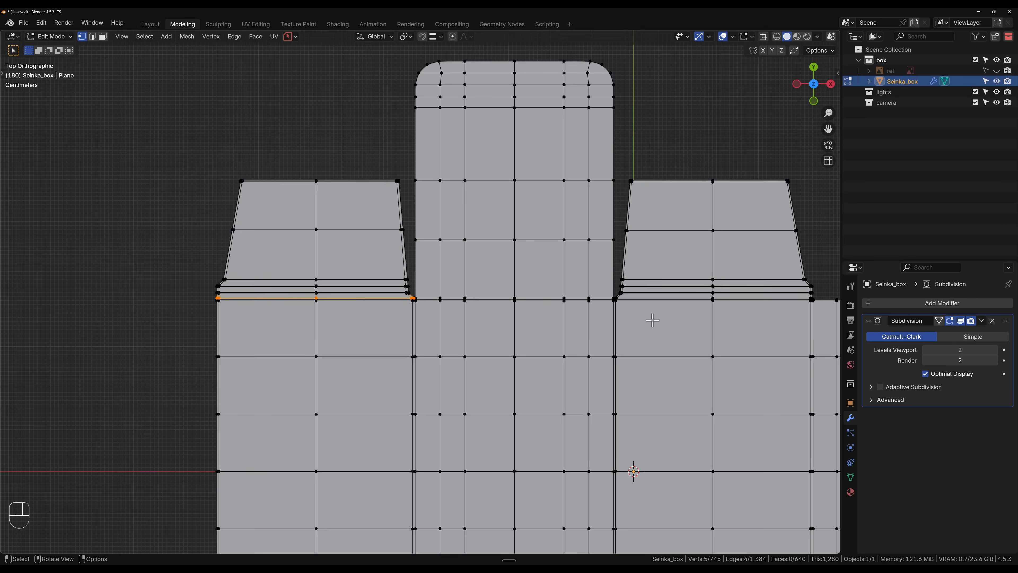
middle_click_drag(607, 391, 590, 98, "shift")
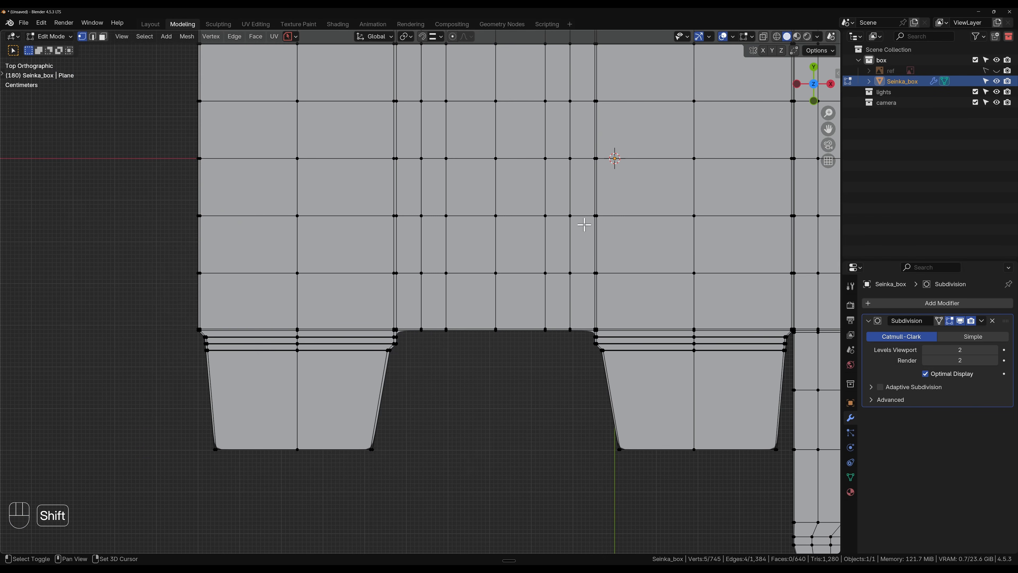
middle_click_drag(585, 224, 559, 201, "shift")
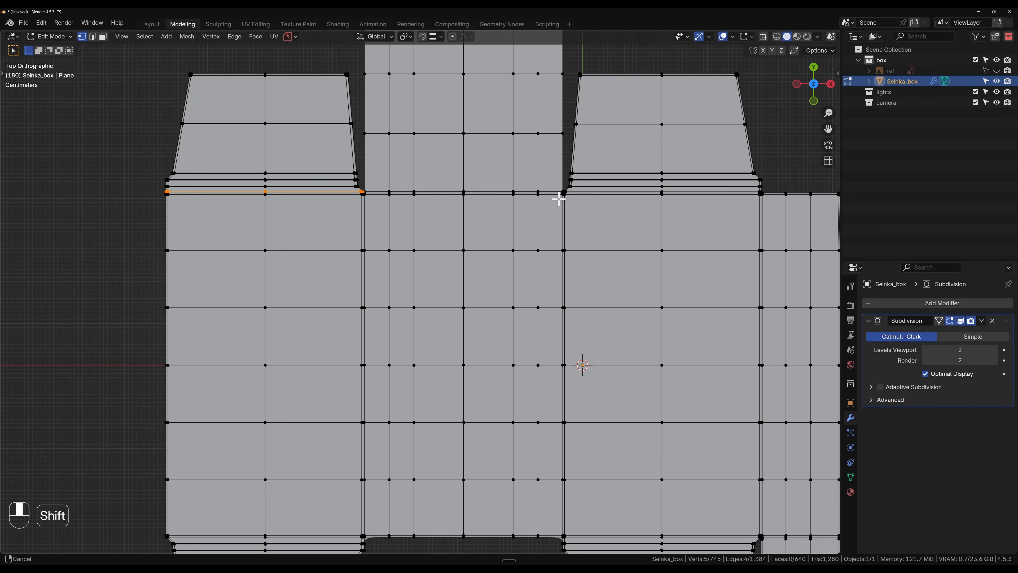
scroll(557, 198, "down", 2)
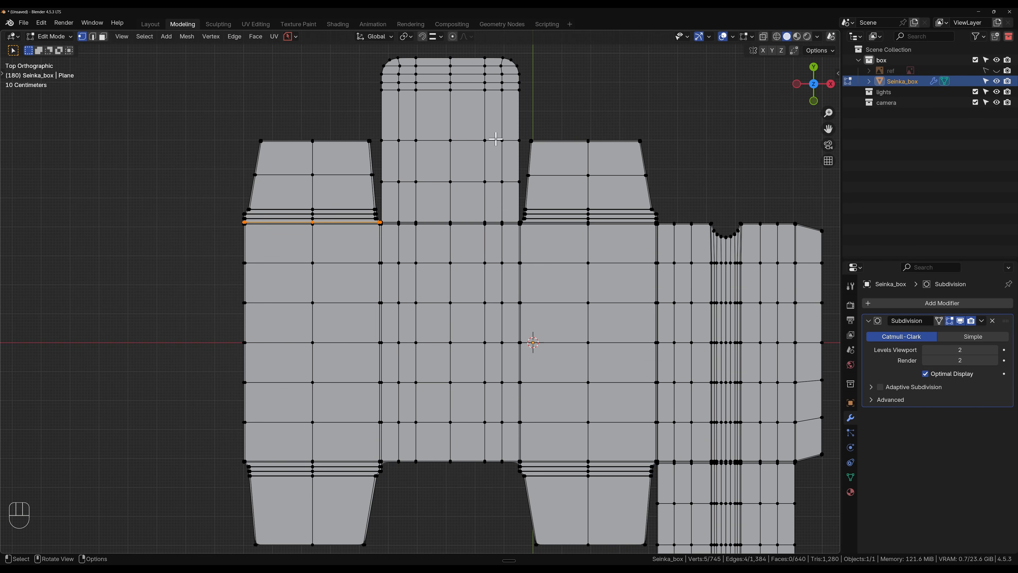
- Select the outermost inner vertical loop on each side of the tall flap's panel and scale both apart along X by 1.177
left_click(502, 441, "alt")
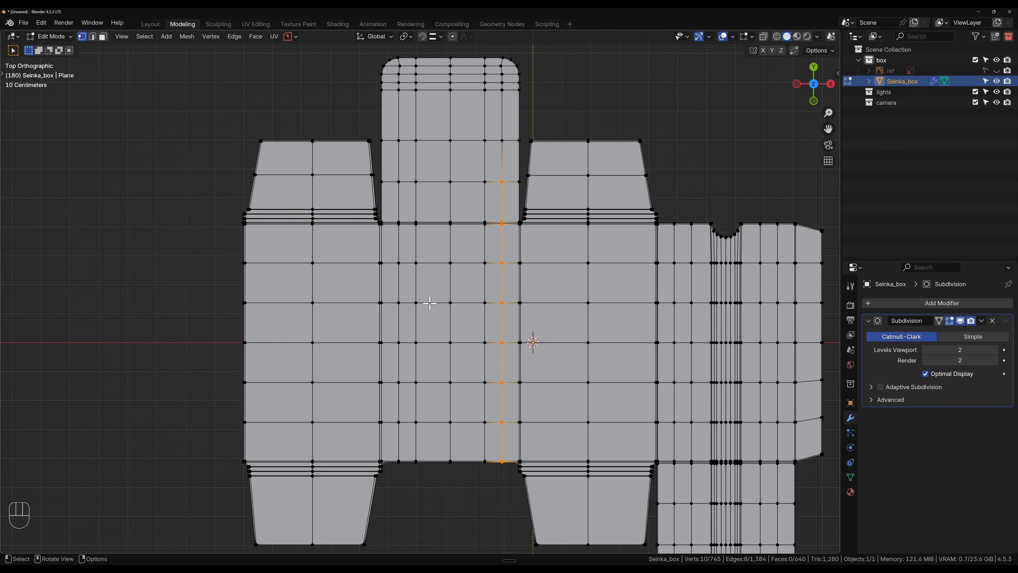
left_click(411, 477, "alt+shift")
scroll(523, 433, "up", 3)
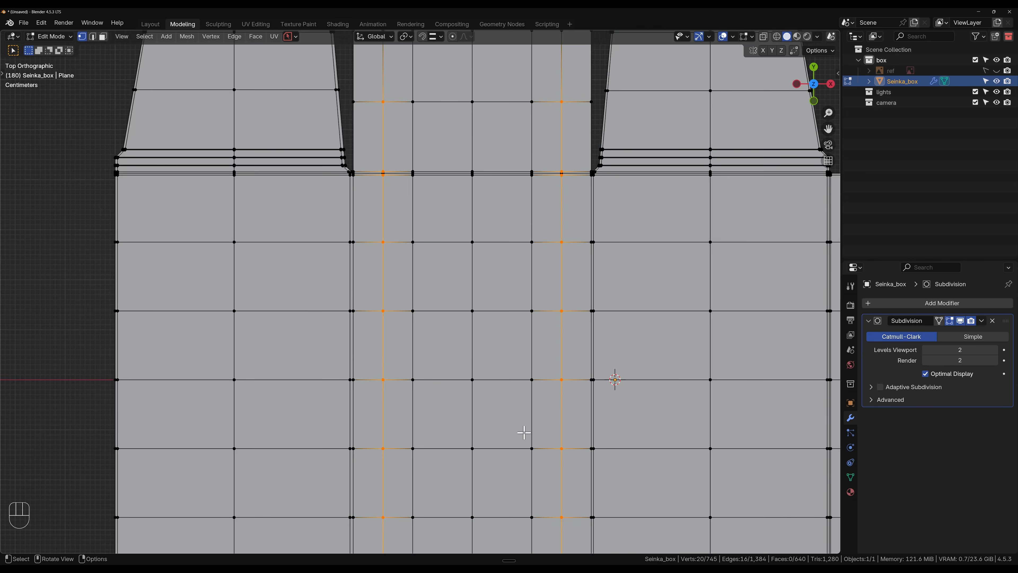
middle_click_drag(523, 432, 391, 216, "shift")
scroll(414, 307, "up", 5)
middle_click_drag(418, 318, 411, 292, "shift")
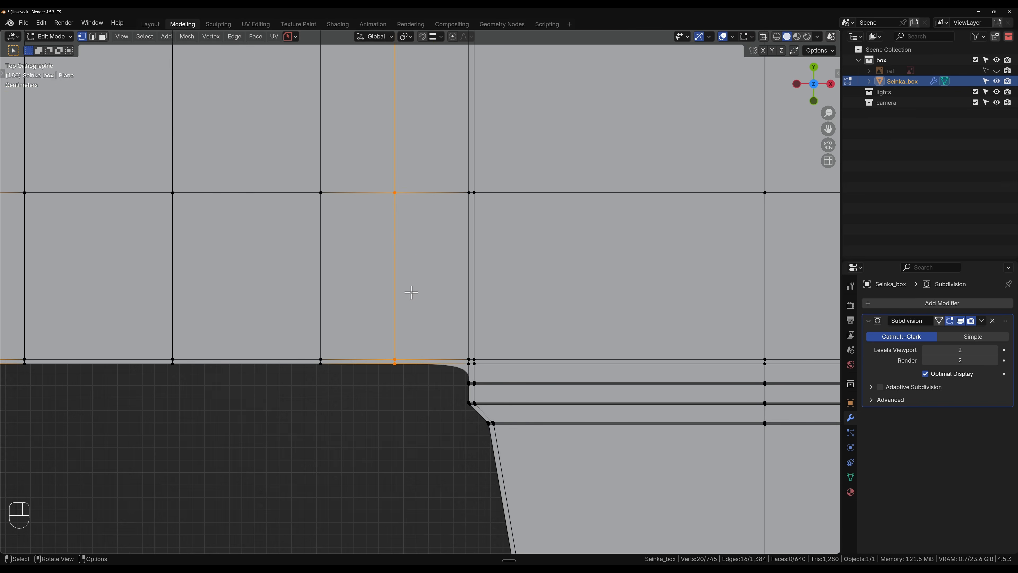
scroll(411, 292, "up", 3)
key("s")
key("x")
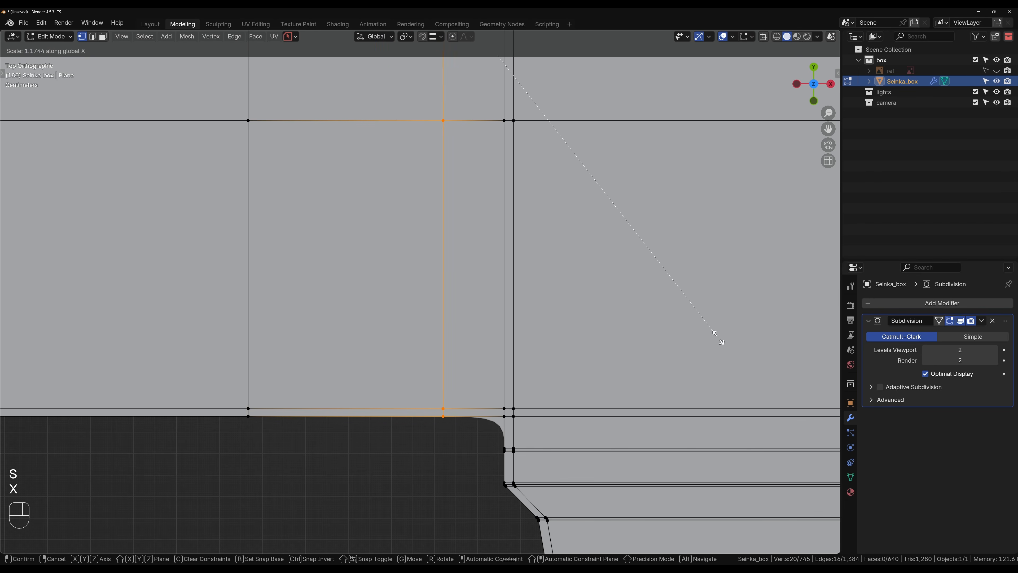
left_click(719, 340)
- Scale the two loops further apart along X by about 1.1, close to the panel's side edges, and clear the selection
key("s")
key("x")
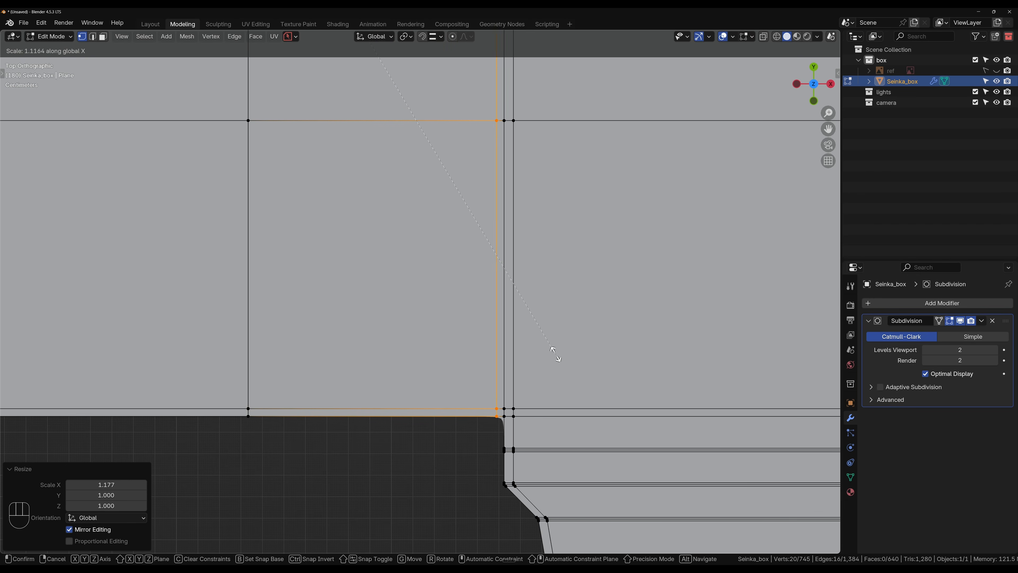
left_click(551, 354)
scroll(357, 253, "down", 8)
scroll(377, 143, "down", 4)
middle_click_drag(398, 169, 425, 331, "shift")
key("alt+a")
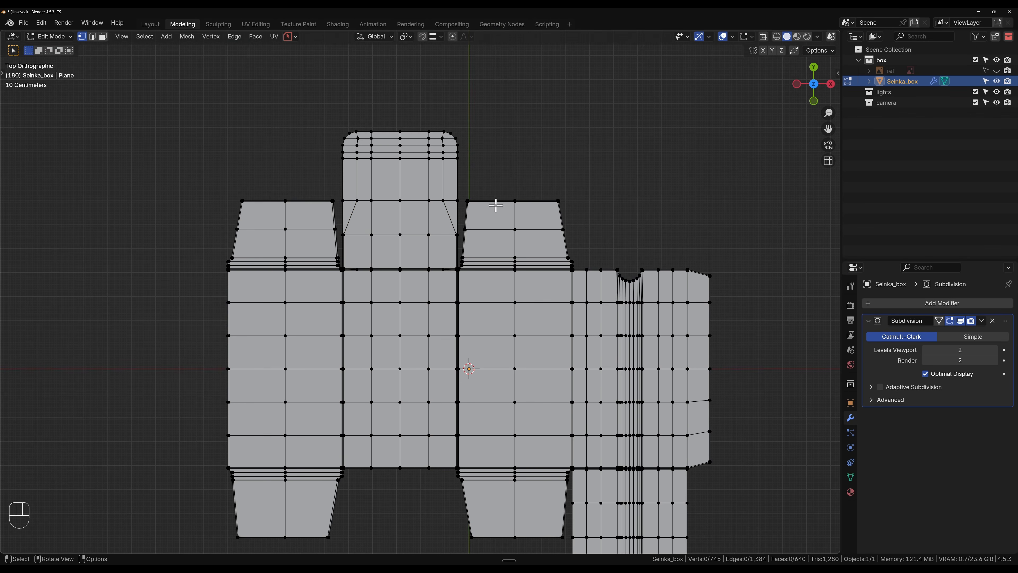
- Dissolve the four inner support-loop vertices around the left rounded corner of the long lower flap
middle_click_drag(402, 265, 393, 163, "shift")
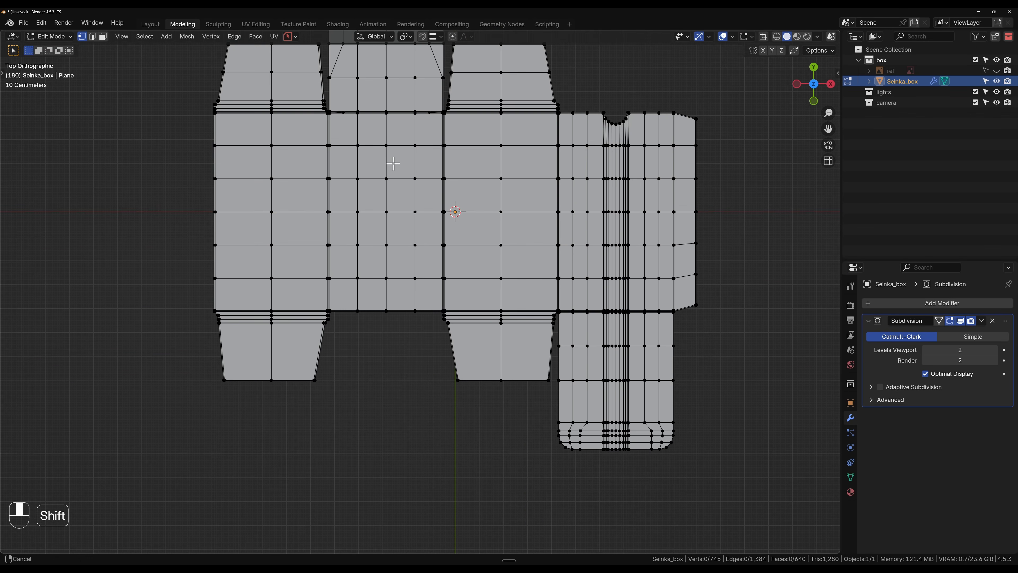
middle_click_drag(577, 330, 413, 165, "shift")
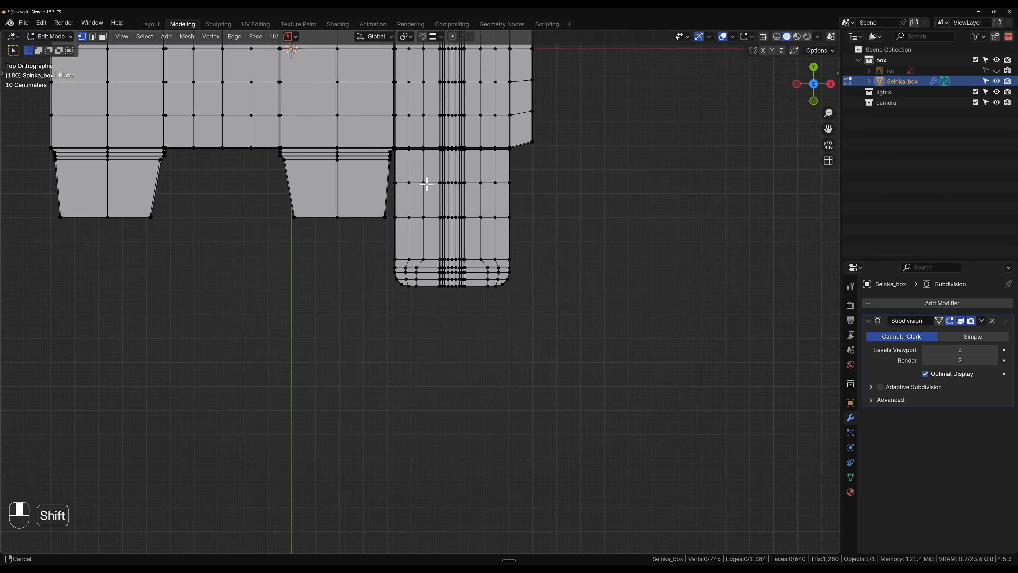
scroll(385, 303, "up", 8)
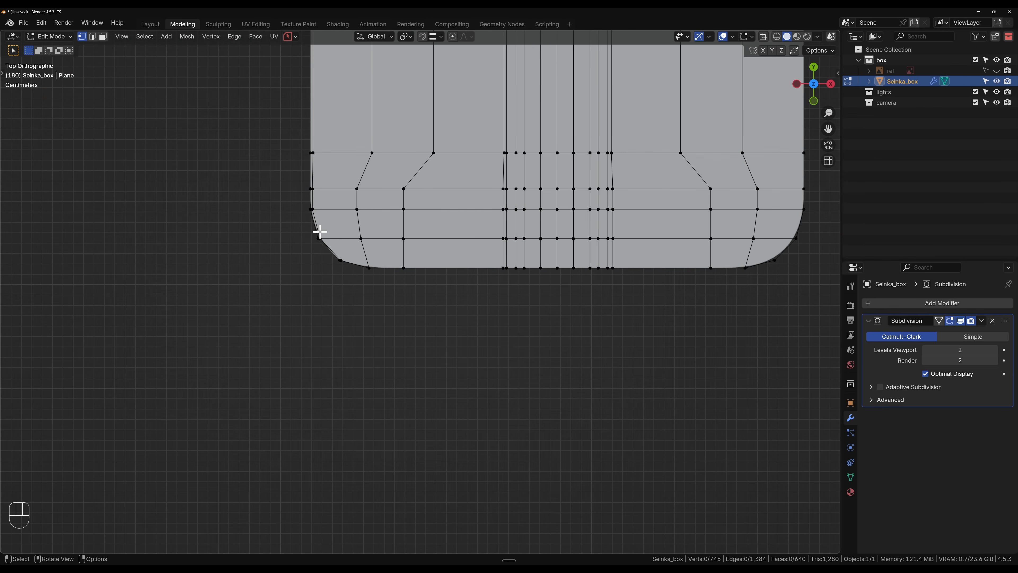
scroll(319, 231, "up", 3)
middle_click_drag(324, 218, 393, 296, "shift")
scroll(384, 297, "up", 2)
middle_click_drag(340, 316, 412, 338, "shift")
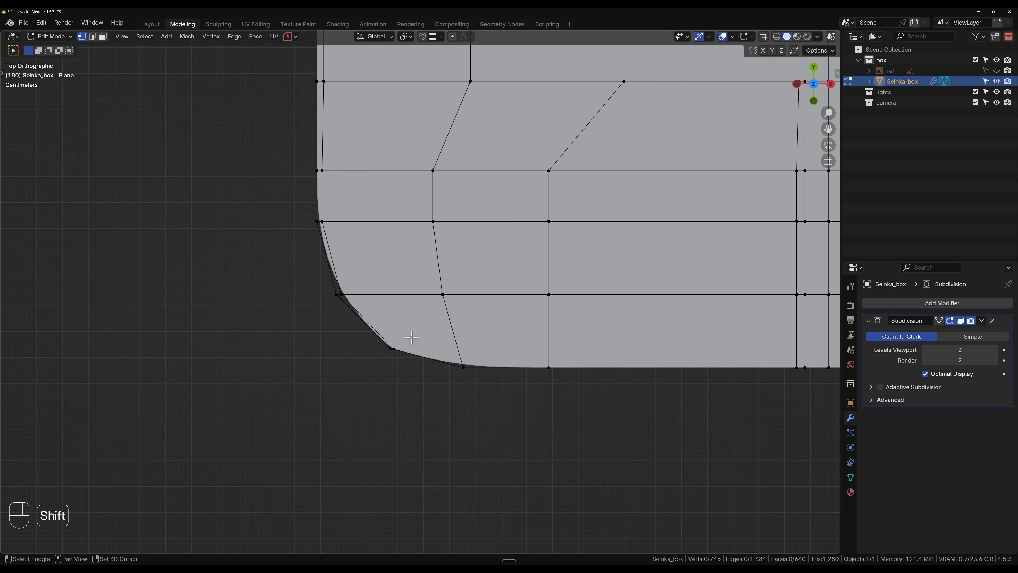
left_click(393, 348)
left_click(323, 171, "ctrl")
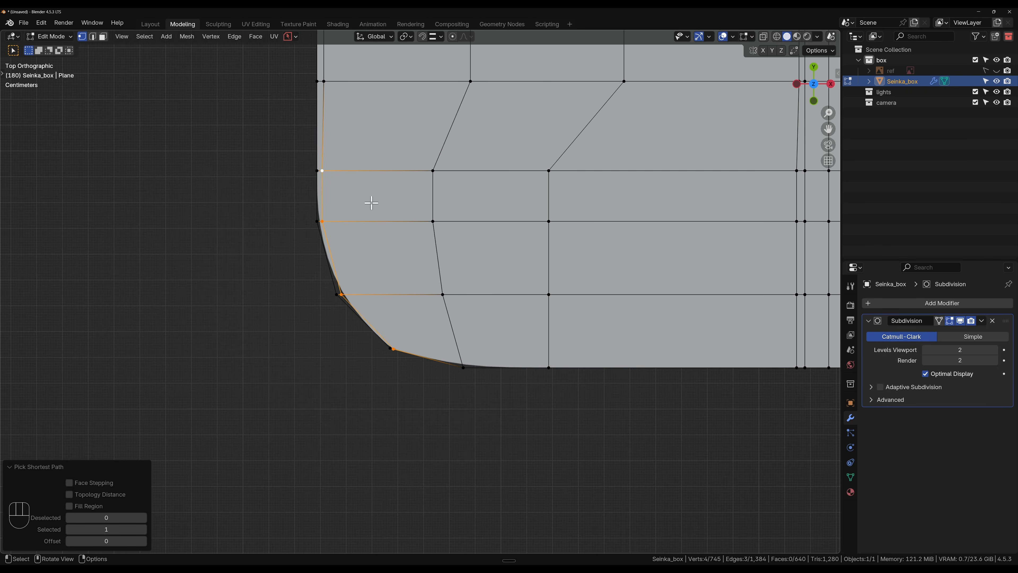
key("ctrl+x")
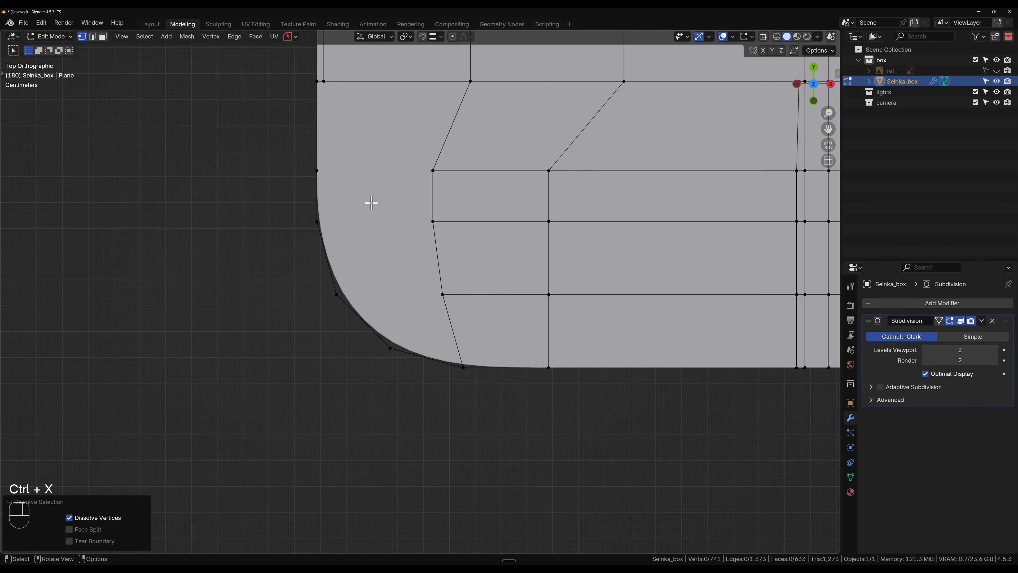
- Connect the three vertex pairs at that corner so each horizontal loop runs straight to the flap's outer edge
left_click_drag(448, 170, 280, 175)
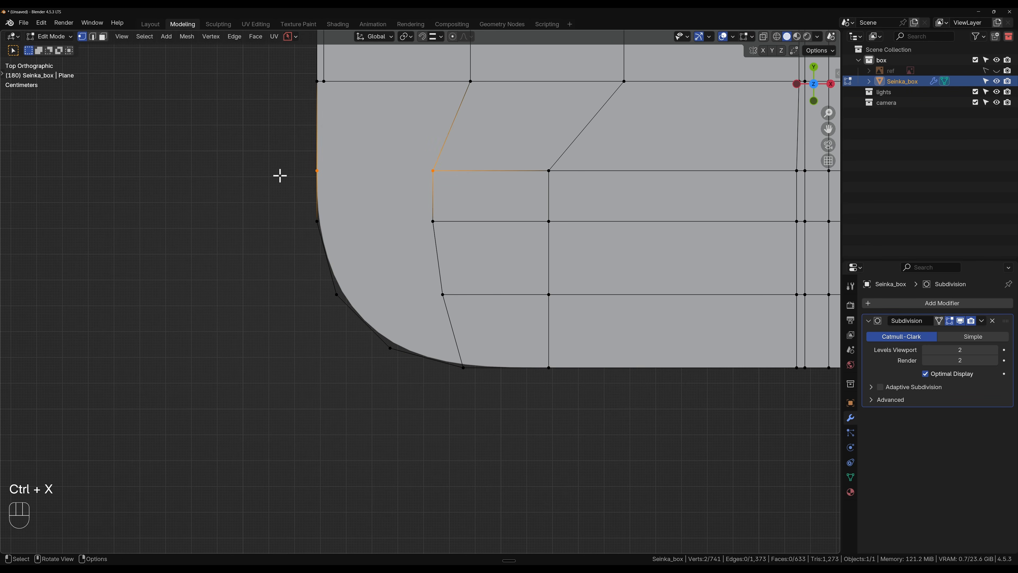
left_click_drag(462, 200, 289, 230)
key("j")
left_click_drag(472, 268, 276, 315)
key("j")
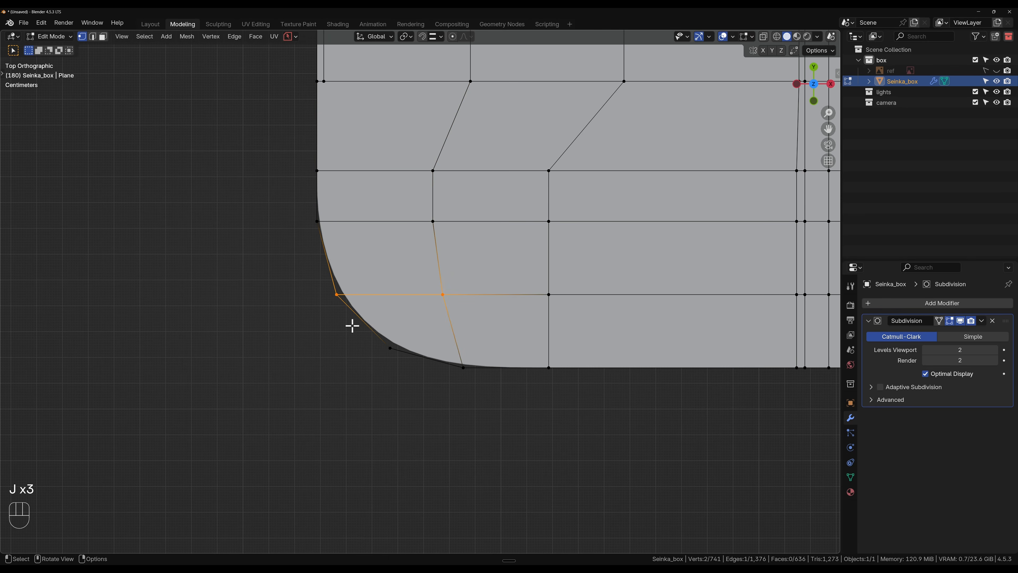
scroll(508, 293, "down", 3)
middle_click_drag(508, 293, 467, 310, "shift")
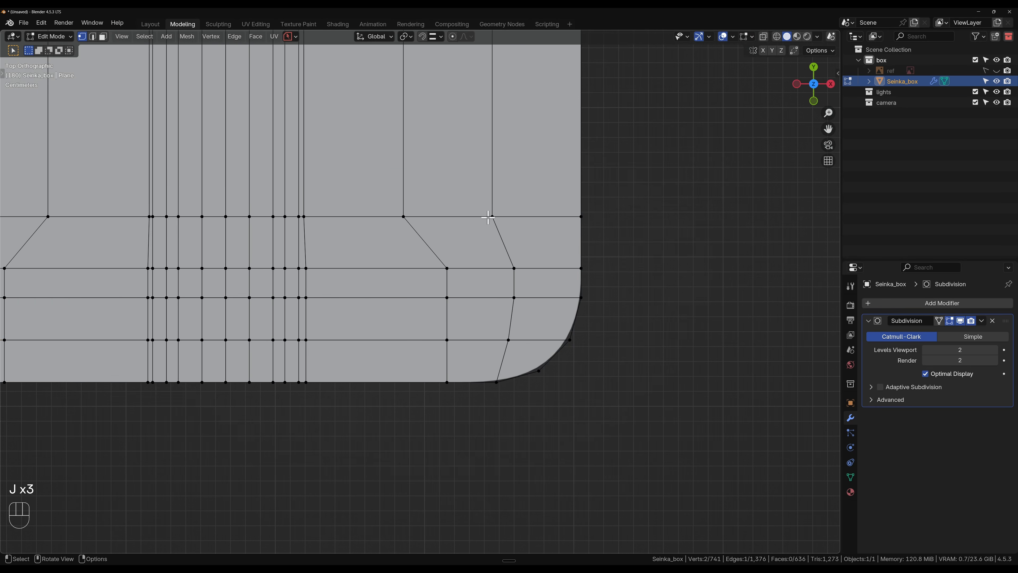
left_click_drag(493, 248, 501, 264)
left_click_drag(518, 394, 517, 394)
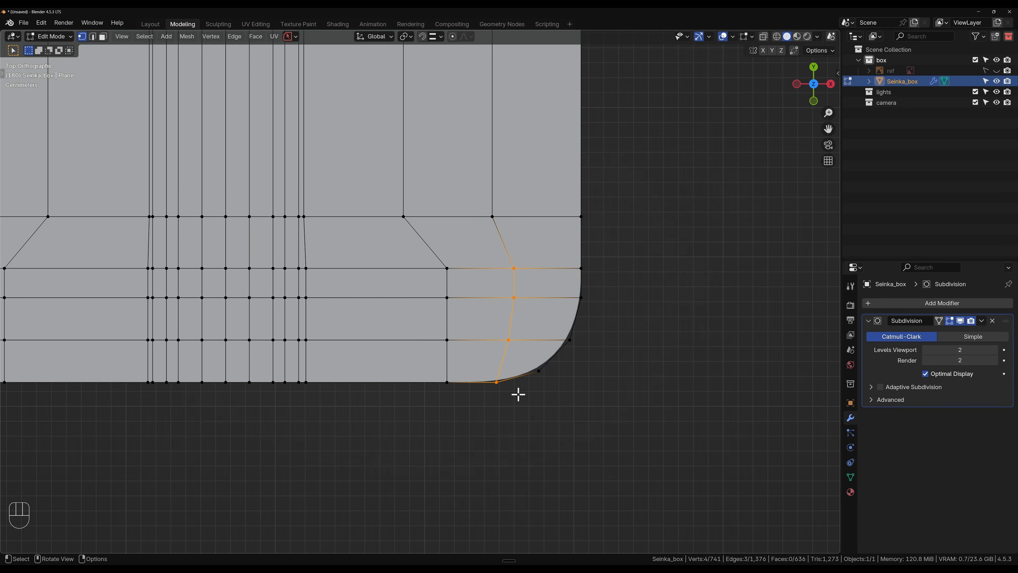
left_click(554, 401)
- Undo the corner cleanup and the preceding loop edits back to before the extra loop at the left upper flap's base
scroll(520, 303, "down", 4)
middle_click_drag(491, 245, 432, 82, "shift")
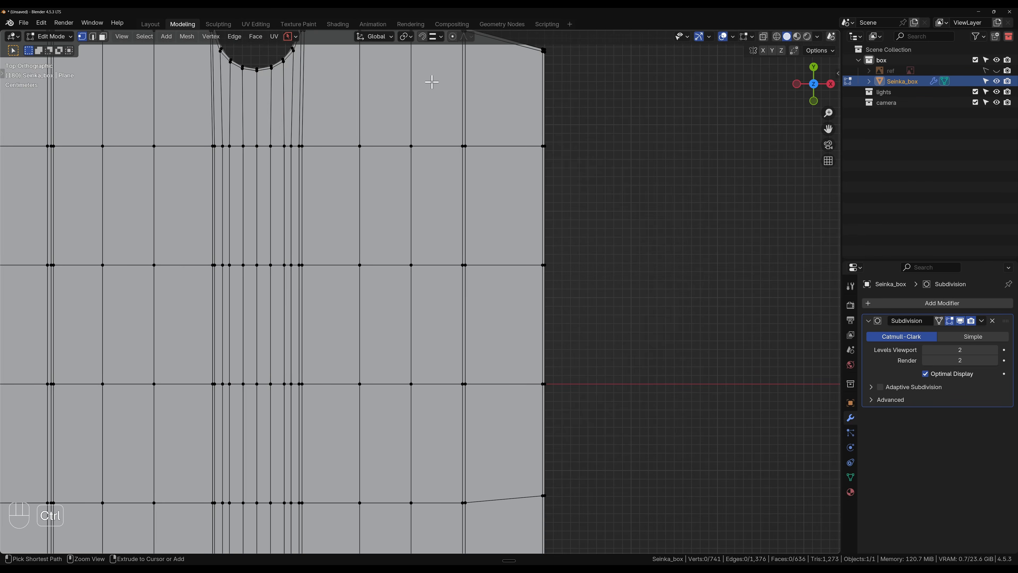
scroll(445, 102, "down", 2)
scroll(301, 295, "down", 4)
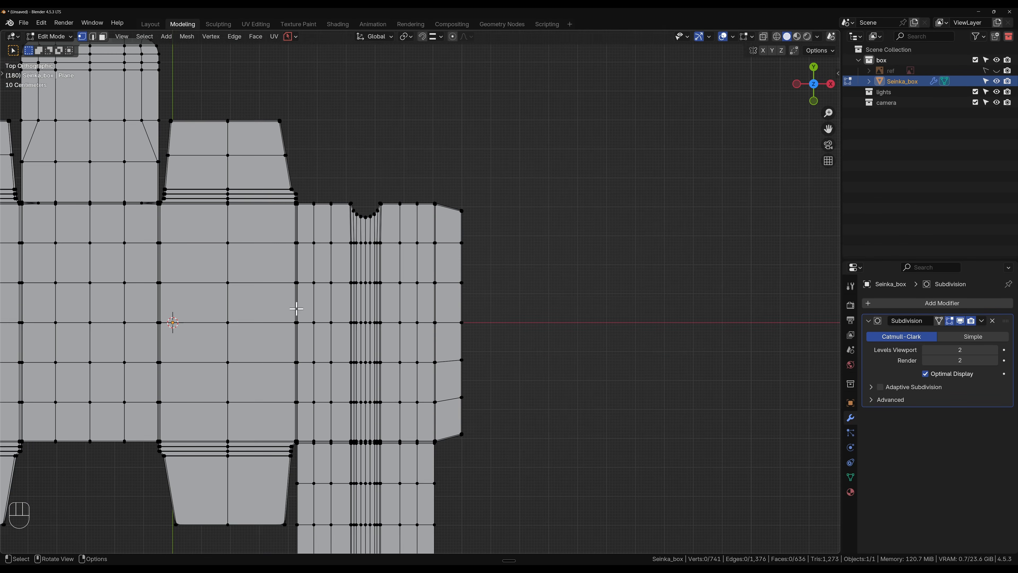
middle_click_drag(296, 309, 504, 168, "shift")
key("ctrl+z")
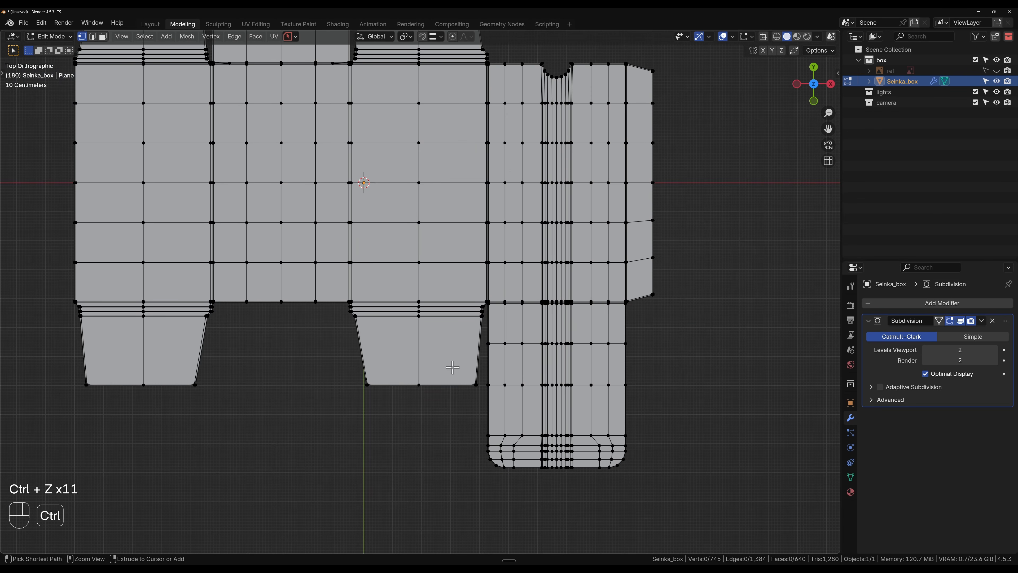
key("ctrl+z")
key("ctrl+z")
key("ctrl+z")
key("ctrl+z")
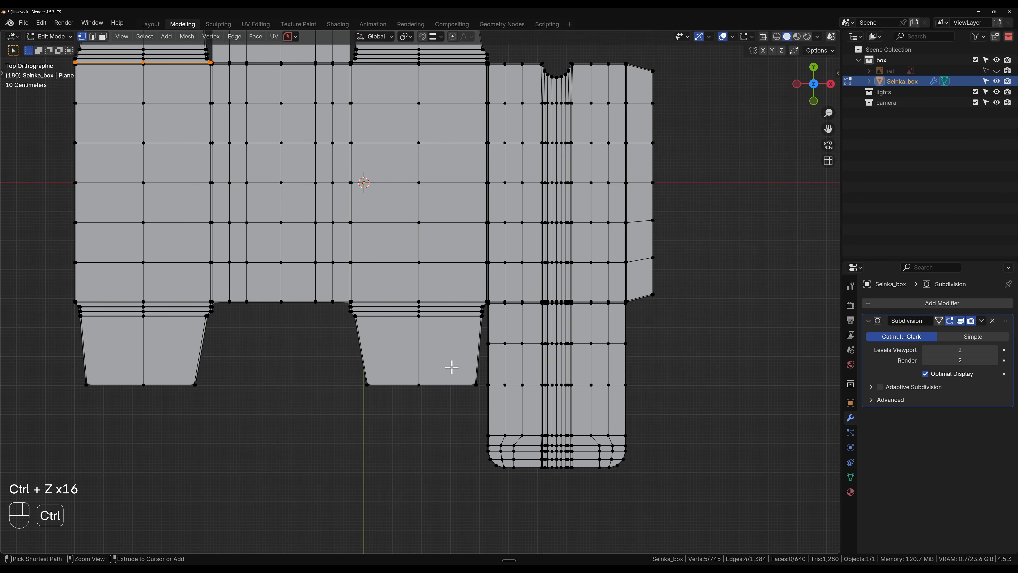
key("ctrl+z")
- Add a horizontal support loop just above the fold at the base of the left upper flap, with a factor of 0.575
middle_click_drag(357, 198, 337, 219, "shift")
scroll(338, 219, "up", 5)
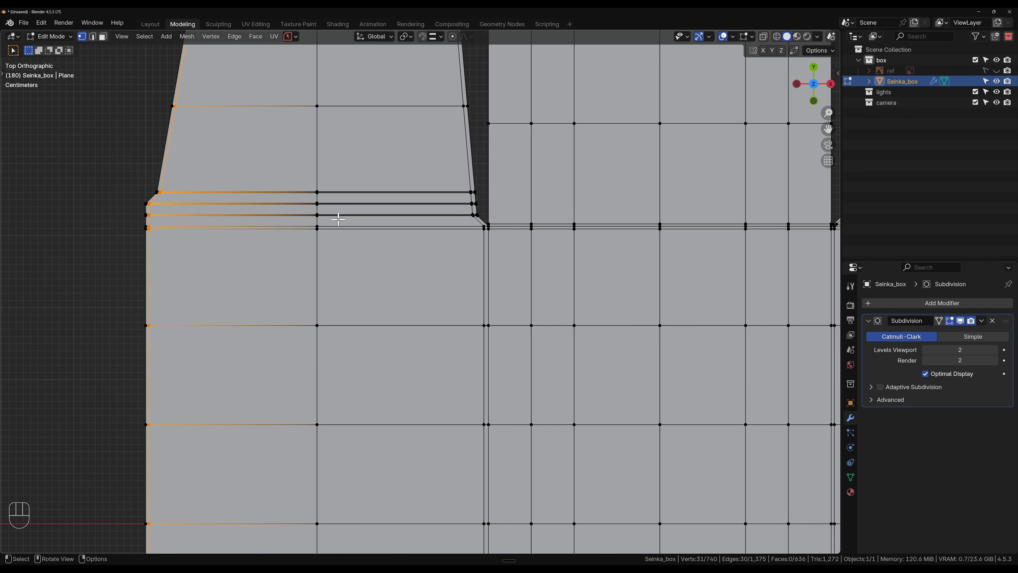
scroll(401, 241, "up", 4)
key("ctrl+r")
left_click(547, 139)
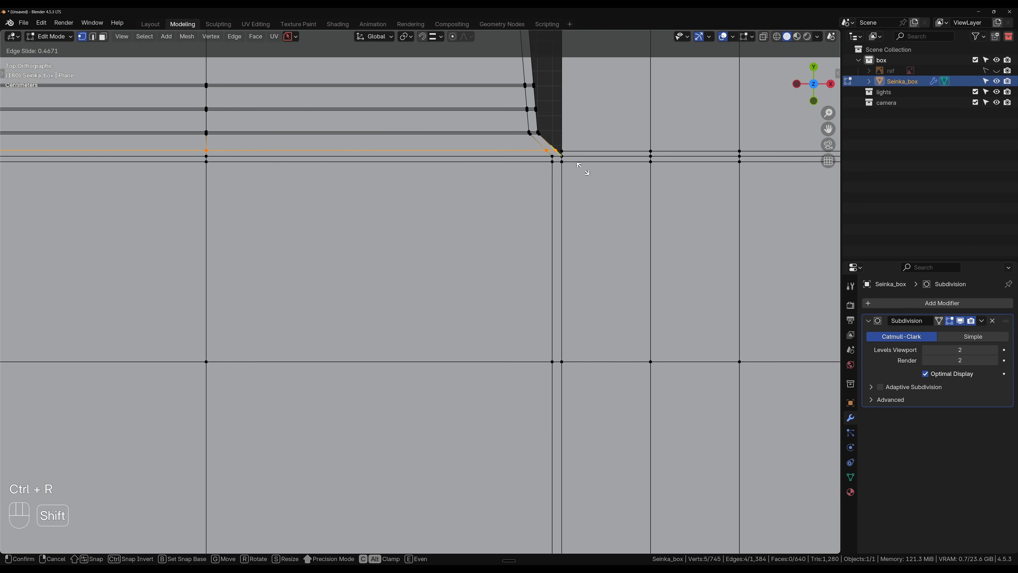
left_click(597, 179)
- Add a horizontal support loop just below the fold at the top of the left lower flap, with a factor of 0.577
middle_click_drag(364, 245, 395, 255, "shift")
scroll(636, 279, "up", 5)
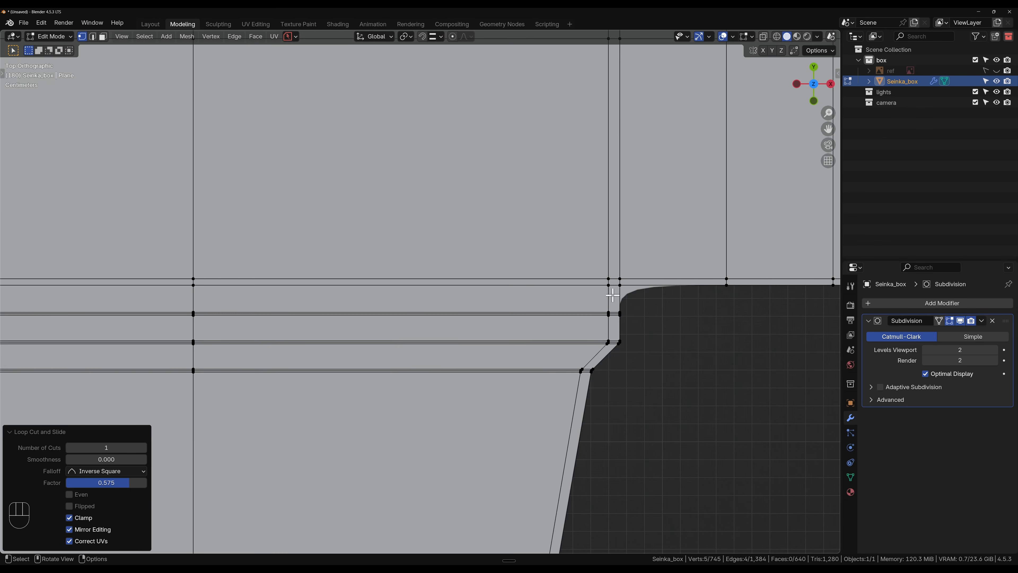
key("ctrl+r")
left_click(614, 298)
left_click(618, 295)
scroll(536, 382, "down", 4)
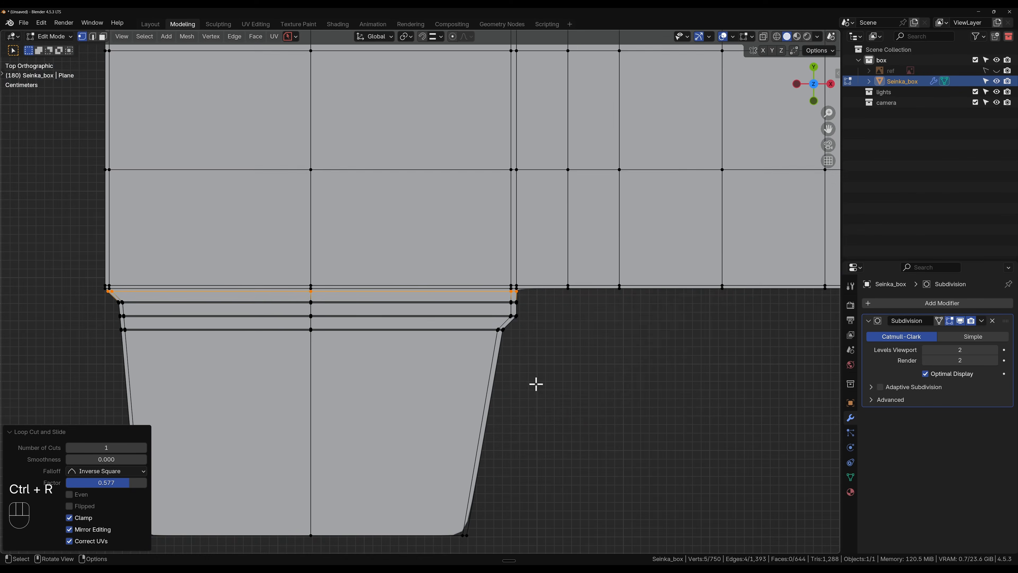
- Add a horizontal support loop close to the left lower flap's bottom edge, with a factor of -0.971
middle_click_drag(536, 382, 618, 288, "shift")
key("ctrl+r")
left_click(618, 296)
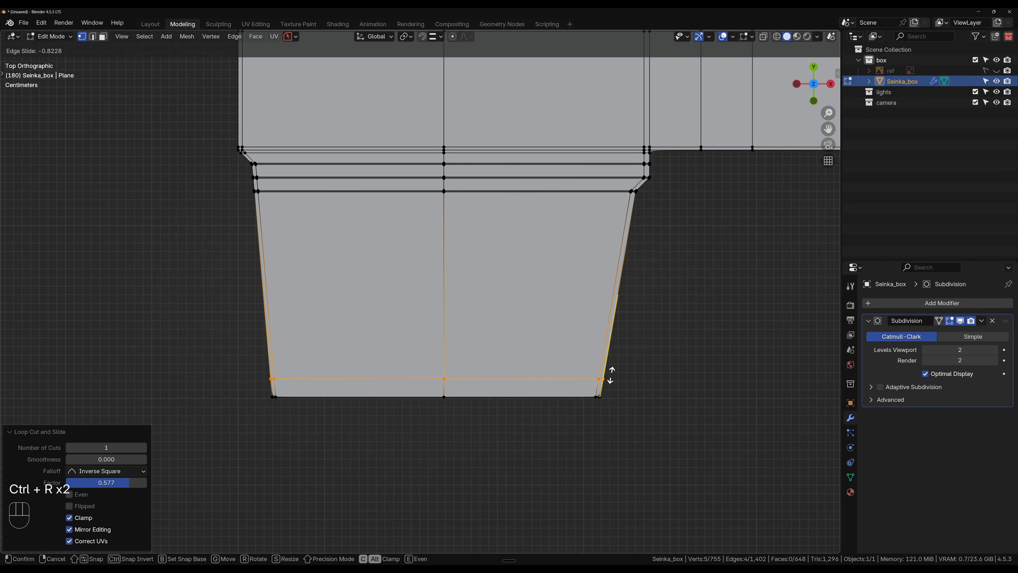
left_click(608, 390)
scroll(607, 389, "down", 5)
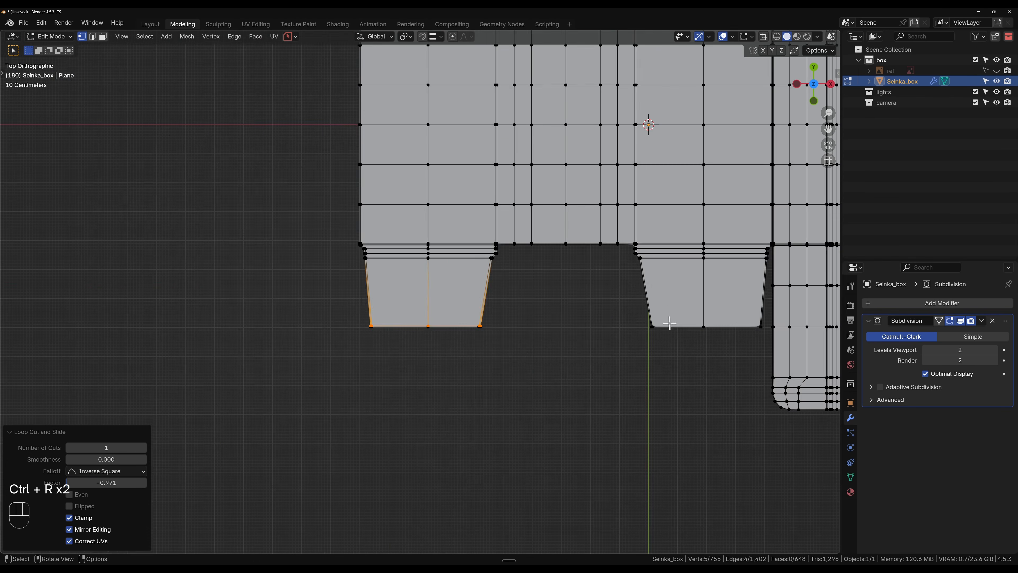
- Add a horizontal support loop close to the bottom edge of the second short lower flap, with a factor of -0.959
middle_click_drag(380, 270, 427, 422, "shift")
scroll(382, 319, "up", 5)
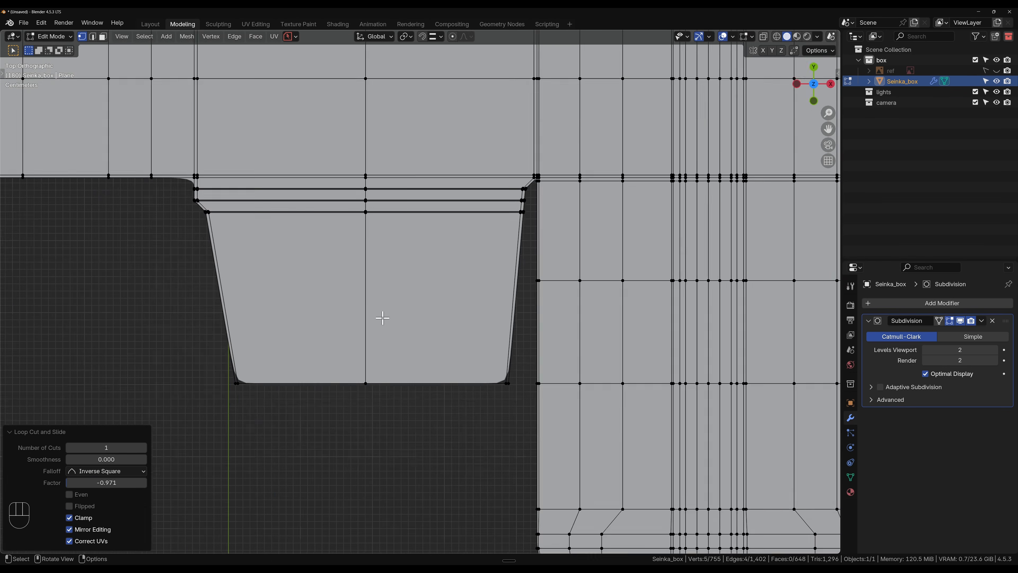
key("ctrl+r")
left_click(347, 289)
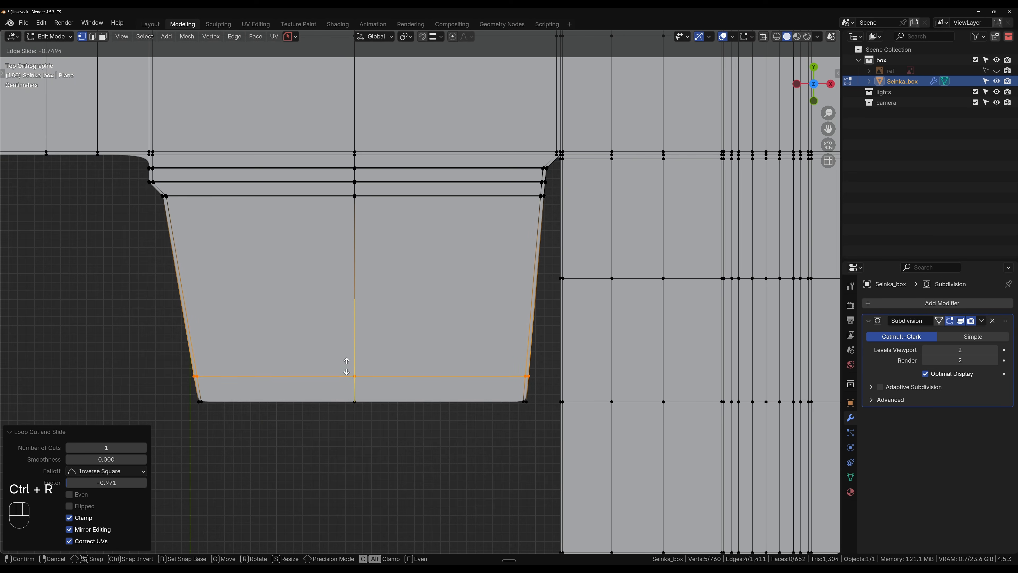
left_click(349, 391)
scroll(346, 289, "down", 4)
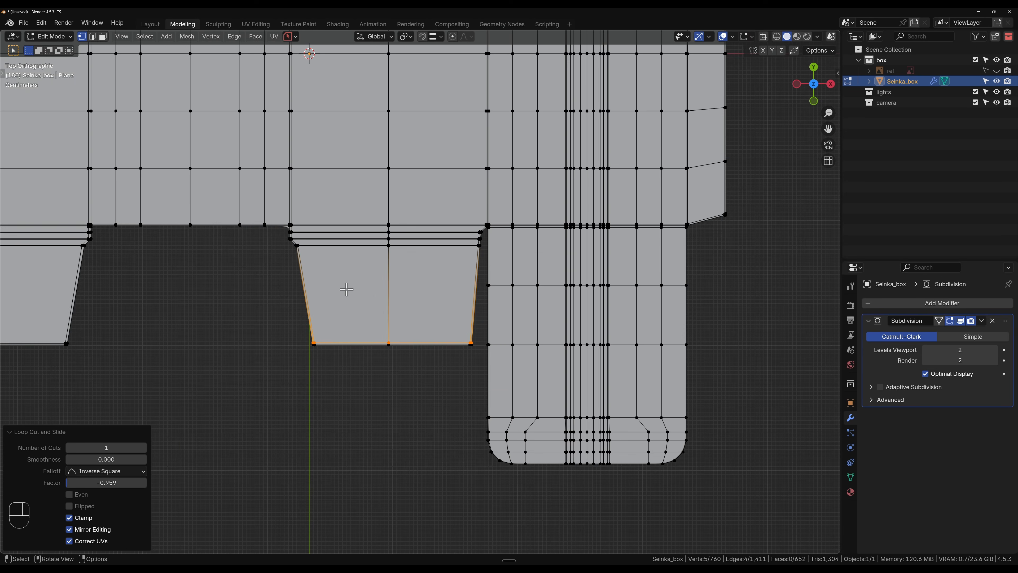
- Show the ref image and compare the long lower flap's left rounded corner with the drawn outline
scroll(371, 287, "down", 4)
middle_click_drag(372, 289, 484, 320, "shift")
middle_click_drag(477, 216, 484, 366, "shift")
middle_click_drag(506, 325, 465, 329, "shift")
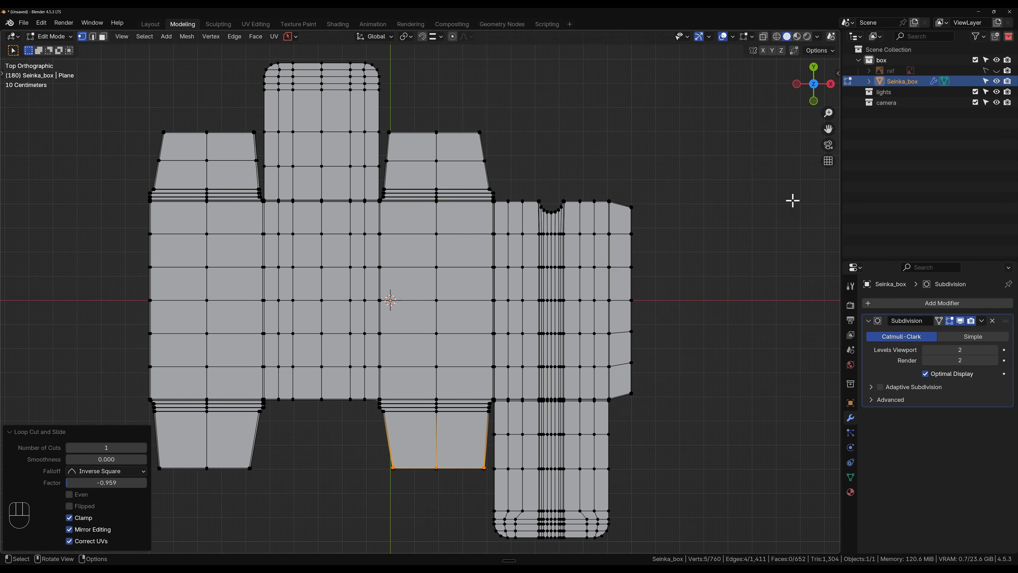
left_click(997, 71)
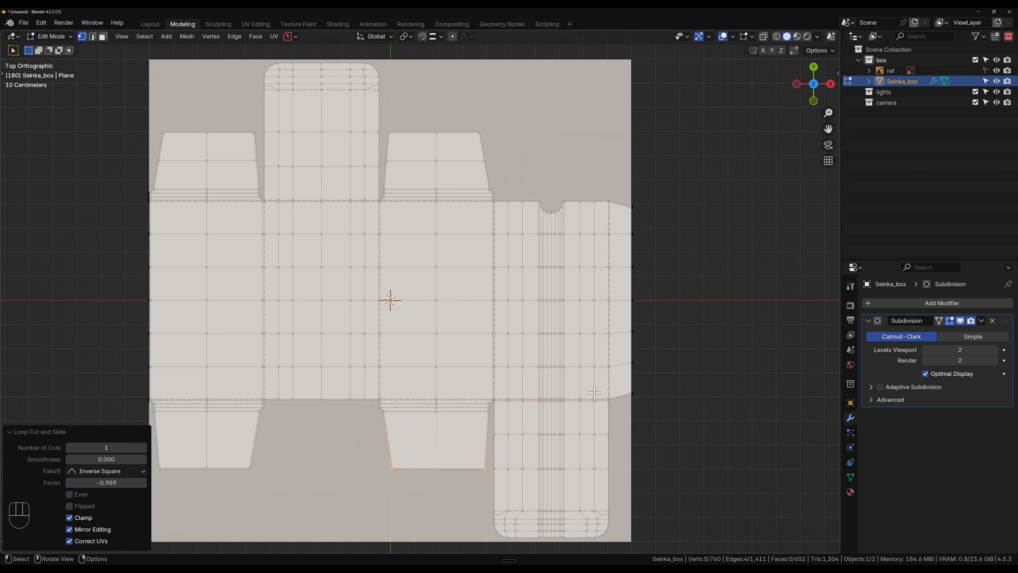
middle_click_drag(540, 446, 490, 311, "shift")
scroll(484, 393, "up", 6)
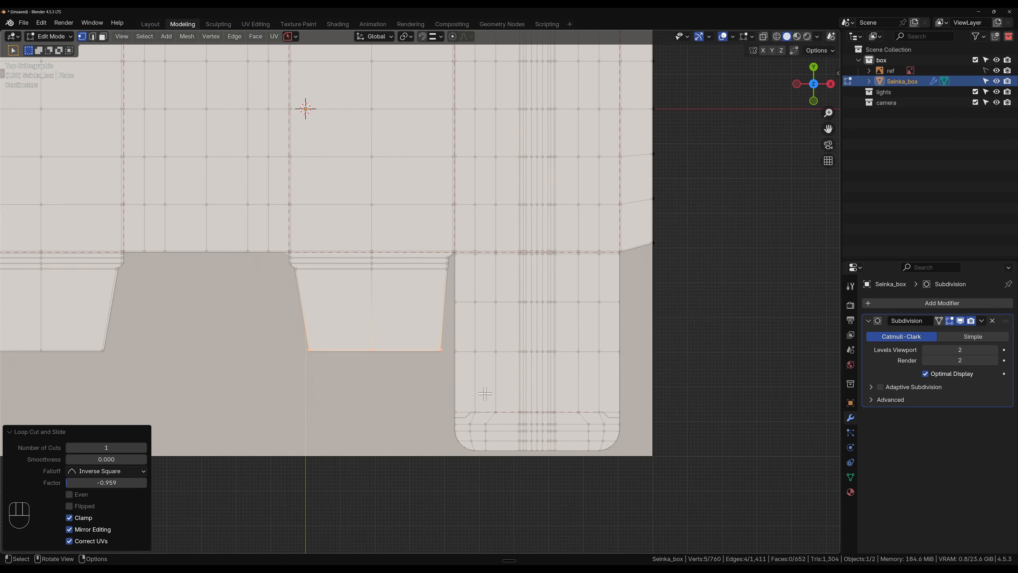
middle_click_drag(554, 408, 436, 218, "shift")
scroll(476, 371, "up", 5)
middle_click_drag(464, 418, 437, 294, "shift")
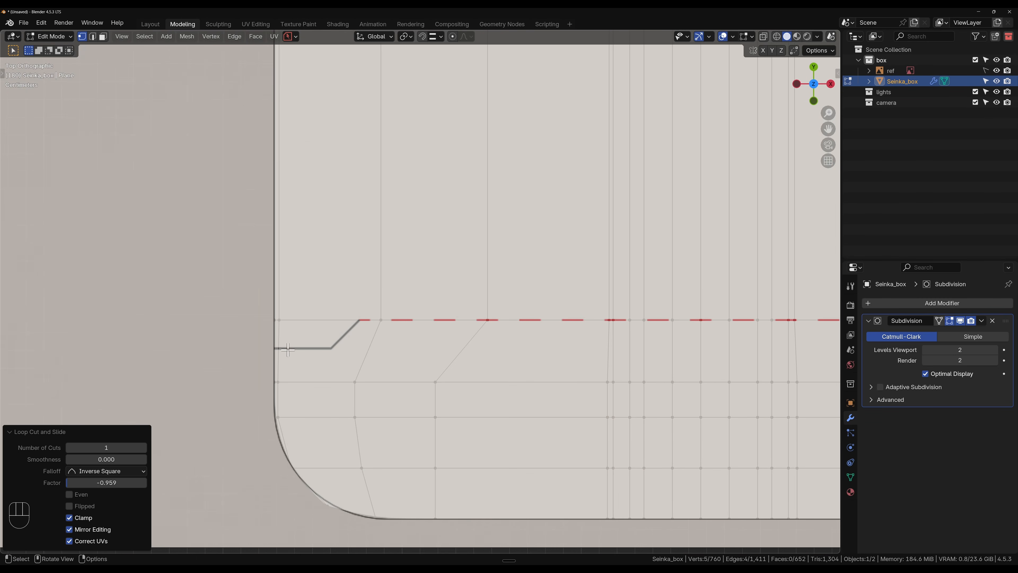
middle_click_drag(288, 349, 357, 300, "shift")
- Try dissolving the vertical support loop along the left edge of the long lower flap, then undo it
left_click(347, 332)
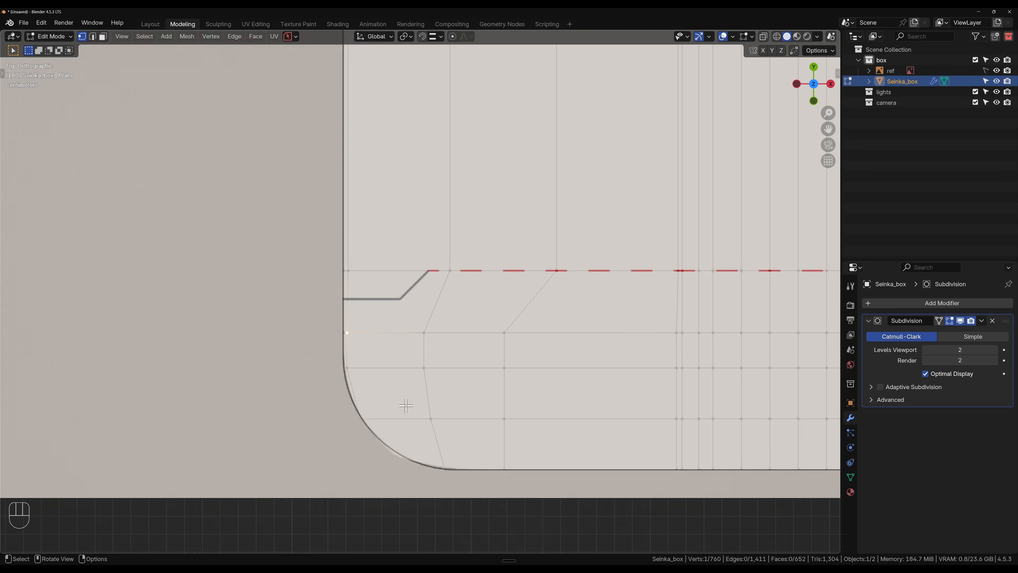
scroll(406, 405, "up", 2)
scroll(406, 405, "down", 3, "shift")
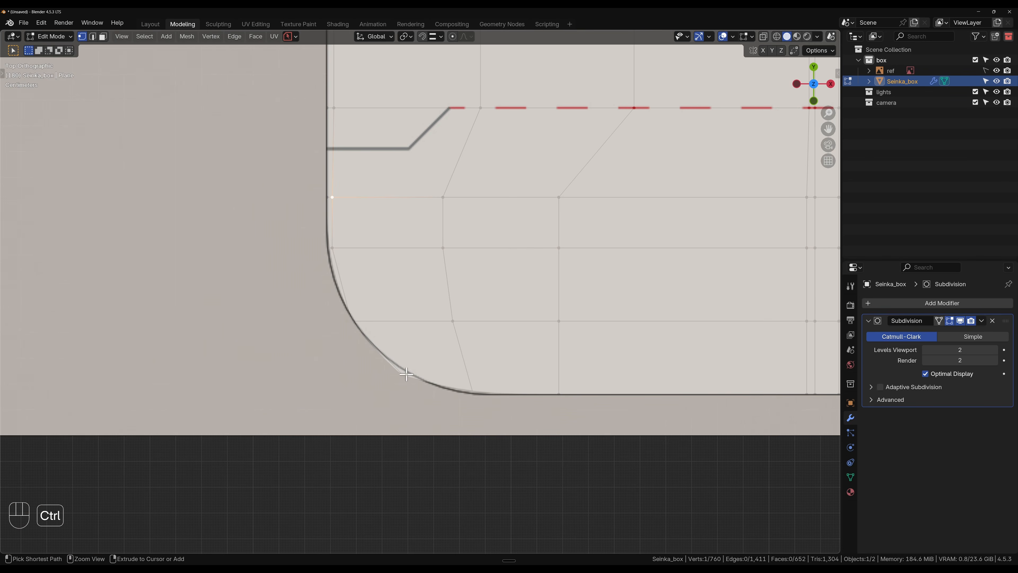
left_click(337, 122, "alt")
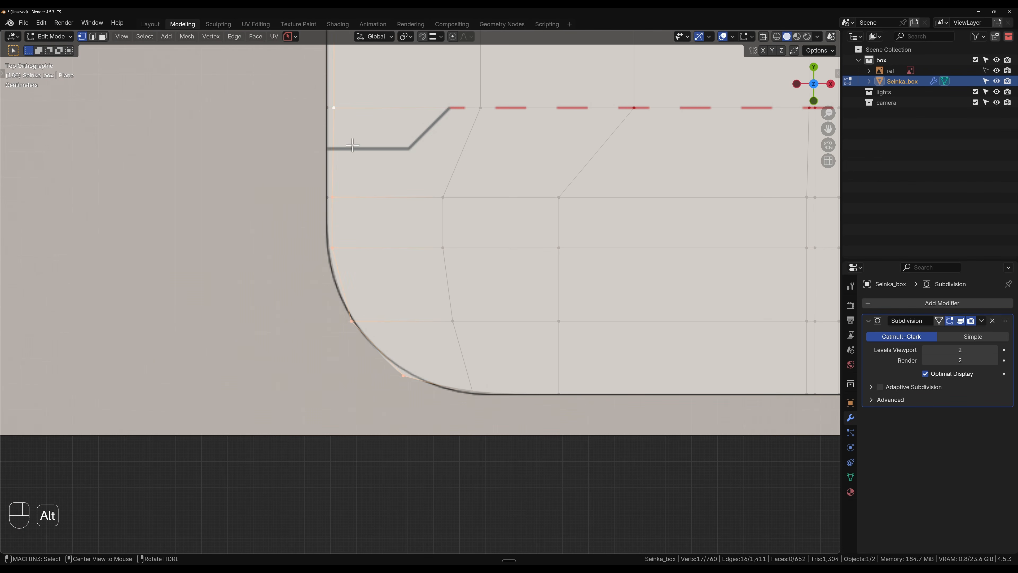
key("ctrl+x")
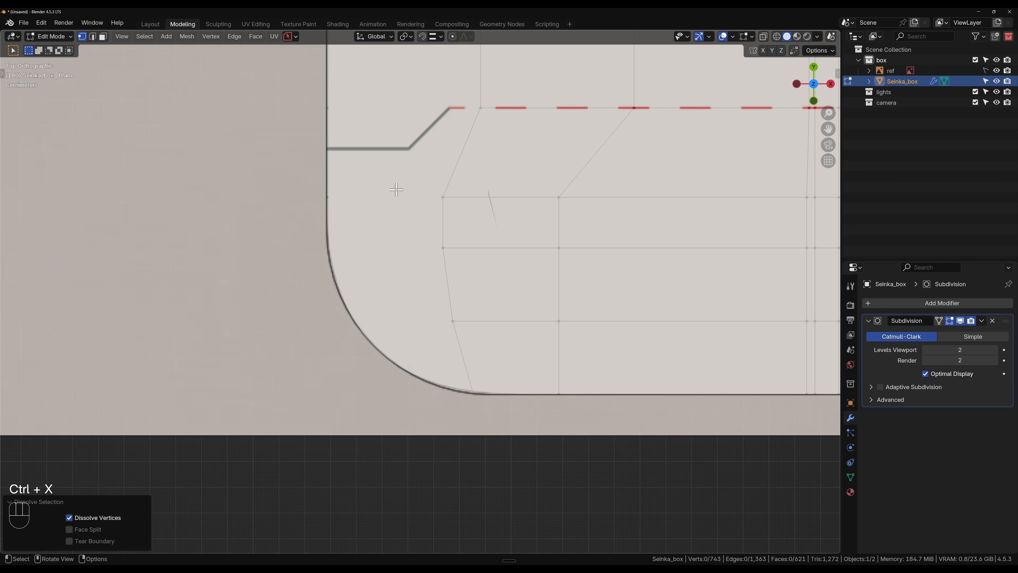
key("ctrl+z")
- Dissolve the vertical support loop running along the long lower flap's left edge and rounded corner
key("shift+x")
right_click(336, 148)
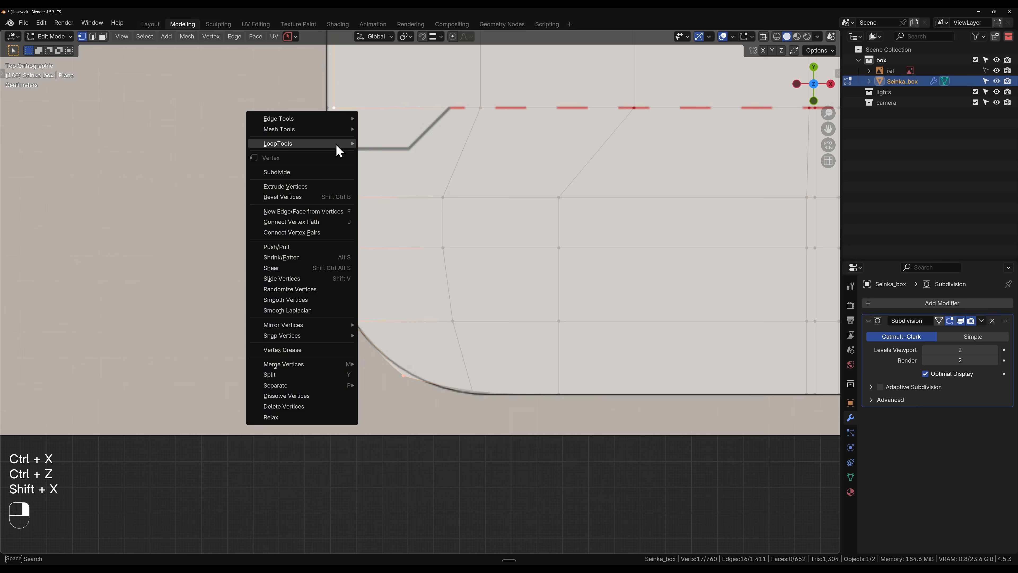
key("2")
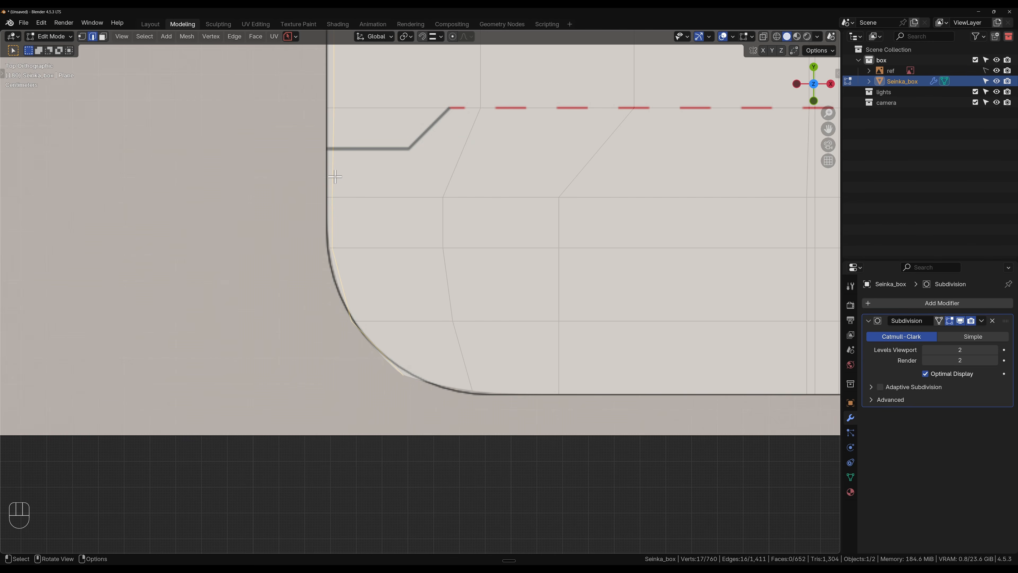
left_click(345, 277, "alt")
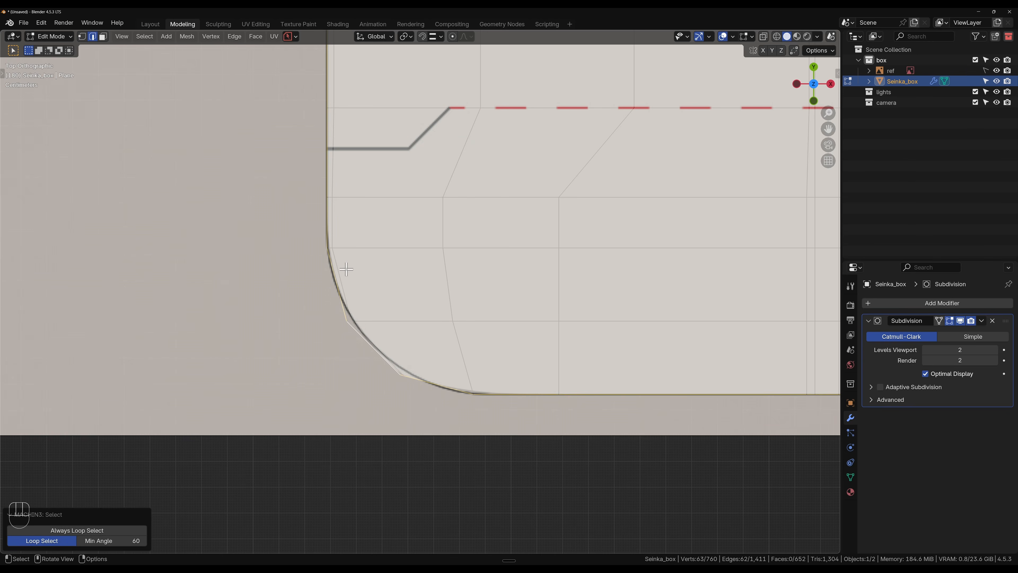
left_click(337, 252, "alt")
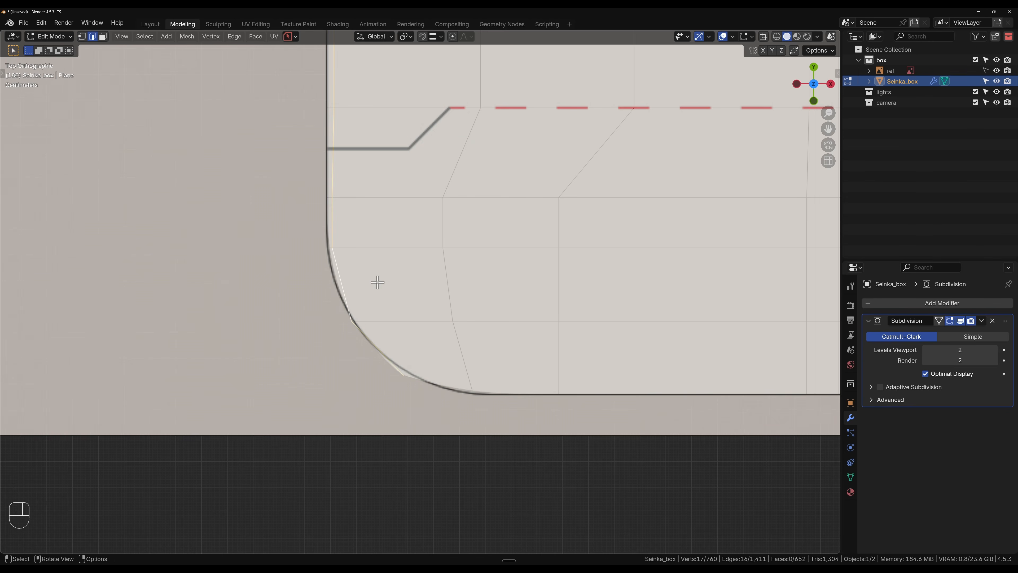
key("ctrl+x")
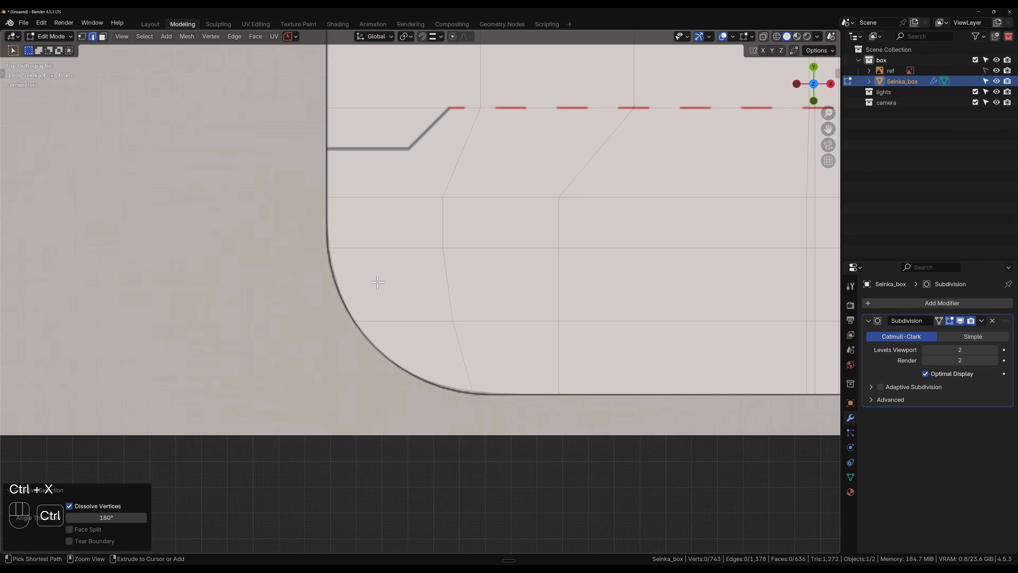
- Examine the drawn notch at the left end of the long lower flap's fold against the surrounding edge loops
scroll(377, 282, "down", 6)
middle_click_drag(377, 281, 361, 341, "shift")
scroll(389, 307, "up", 4)
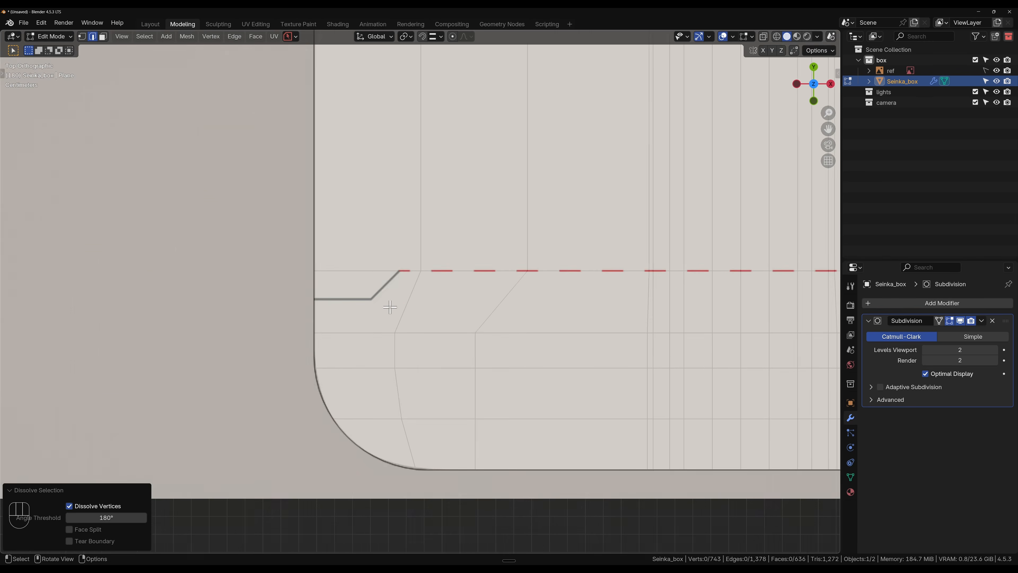
scroll(389, 307, "up", 2)
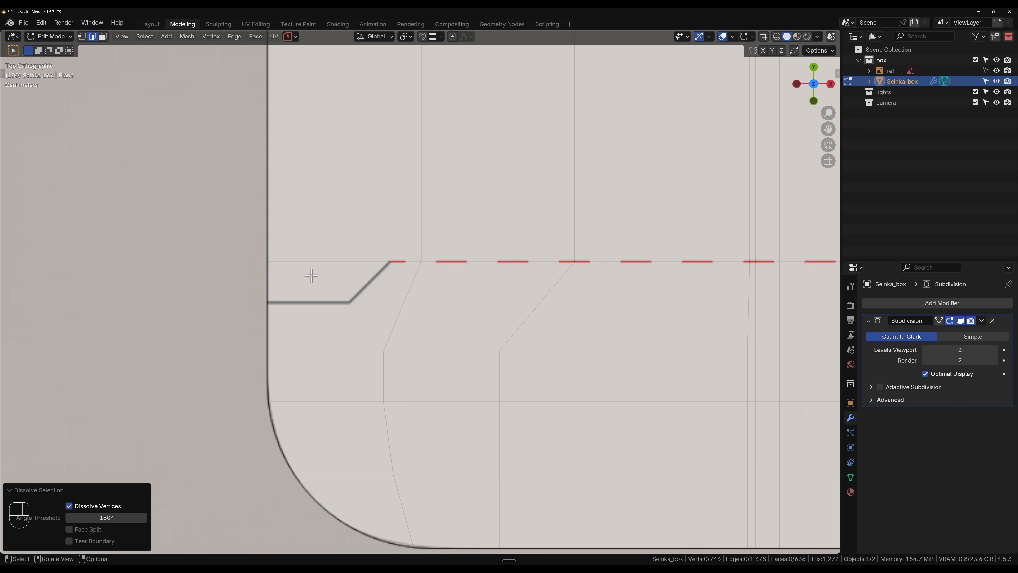
scroll(311, 275, "down", 6)
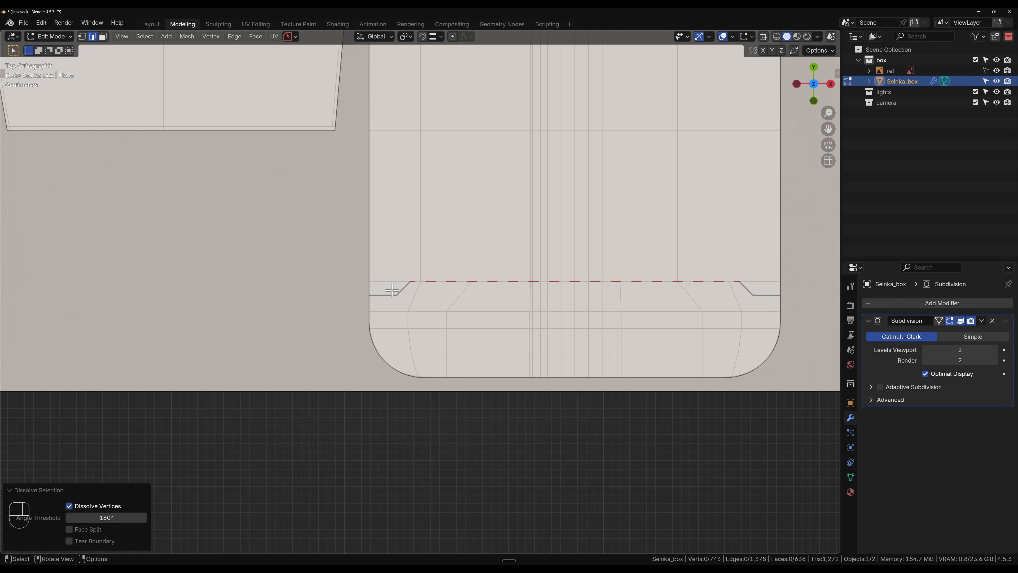
scroll(392, 290, "up", 6)
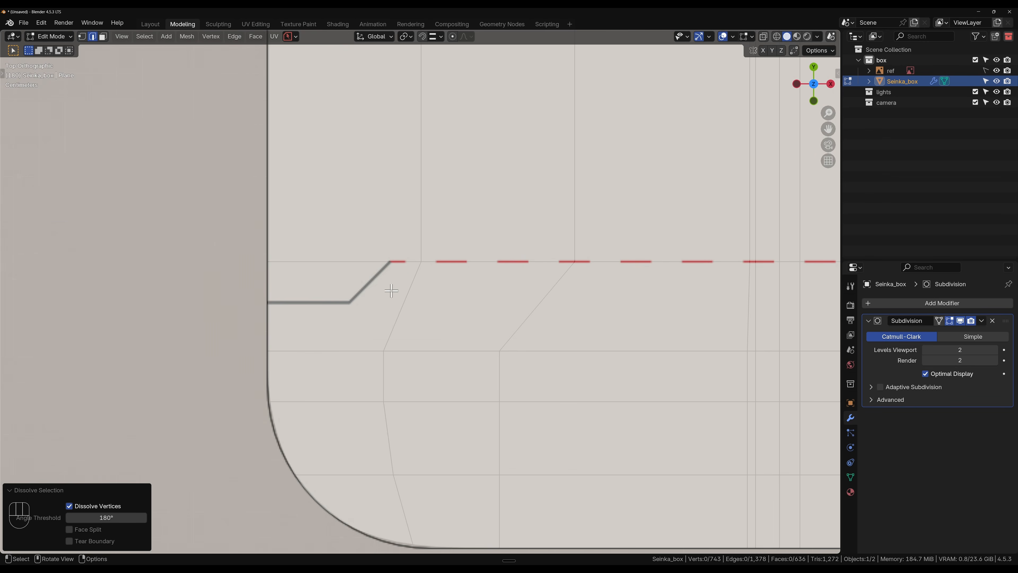
scroll(389, 290, "down", 6)
scroll(389, 290, "up", 6)
scroll(390, 290, "down", 6)
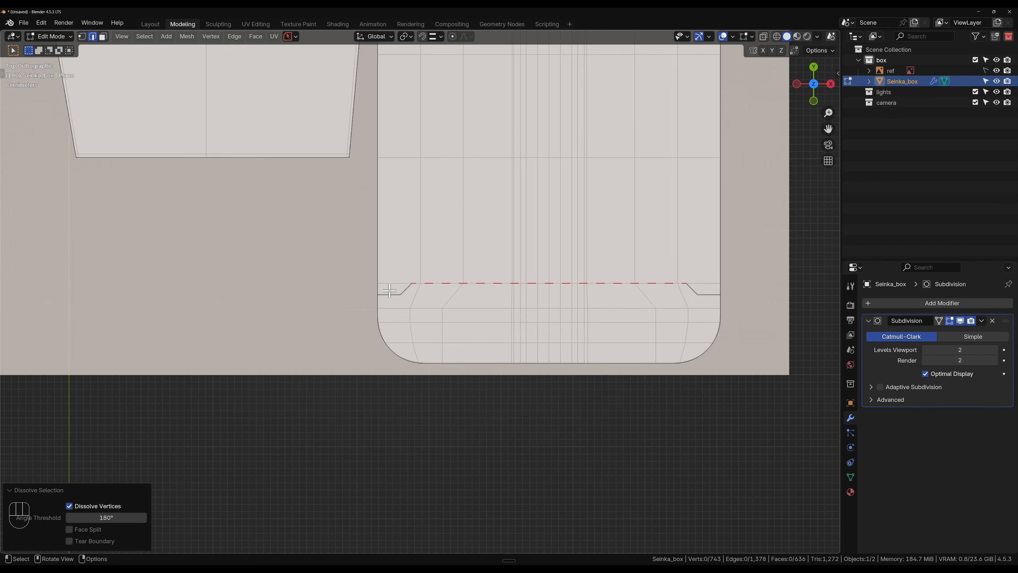
scroll(389, 290, "down", 3)
scroll(421, 302, "up", 9)
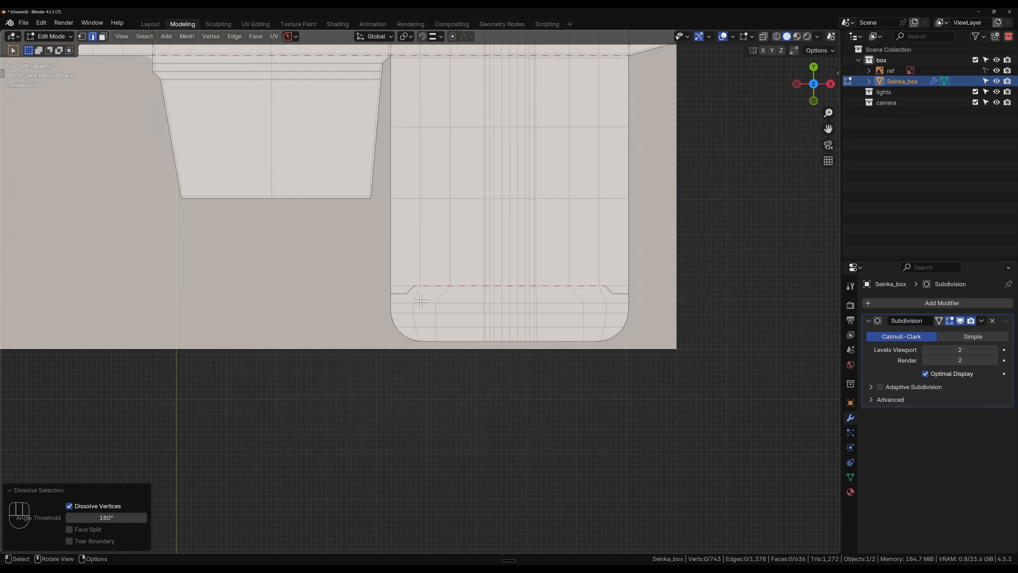
- Add a centred vertical edge loop between the long lower flap's left edge and its first inner vertical loop
key("ctrl+r")
left_click(351, 272)
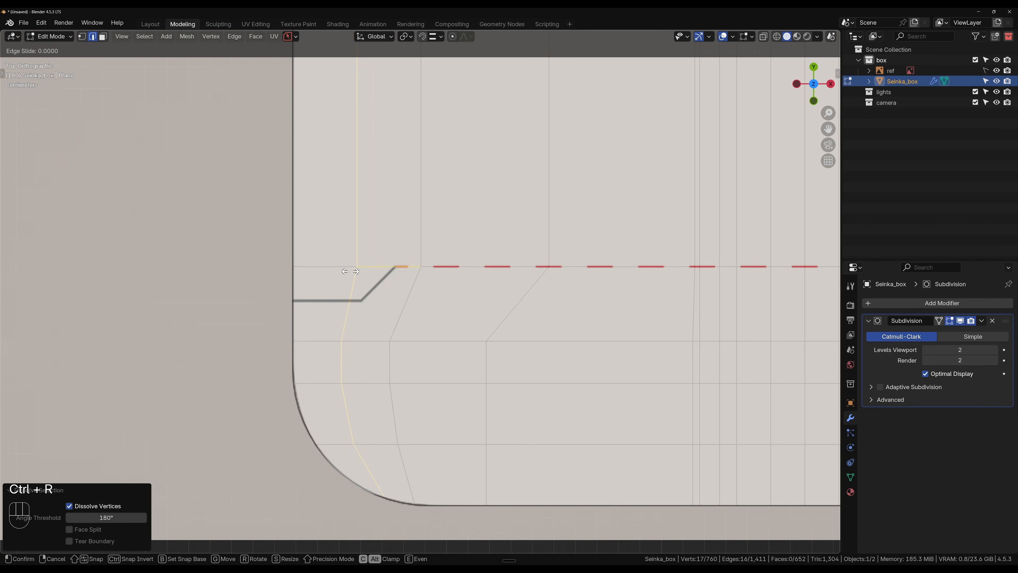
right_click(351, 272)
scroll(362, 313, "up", 3)
key("1")
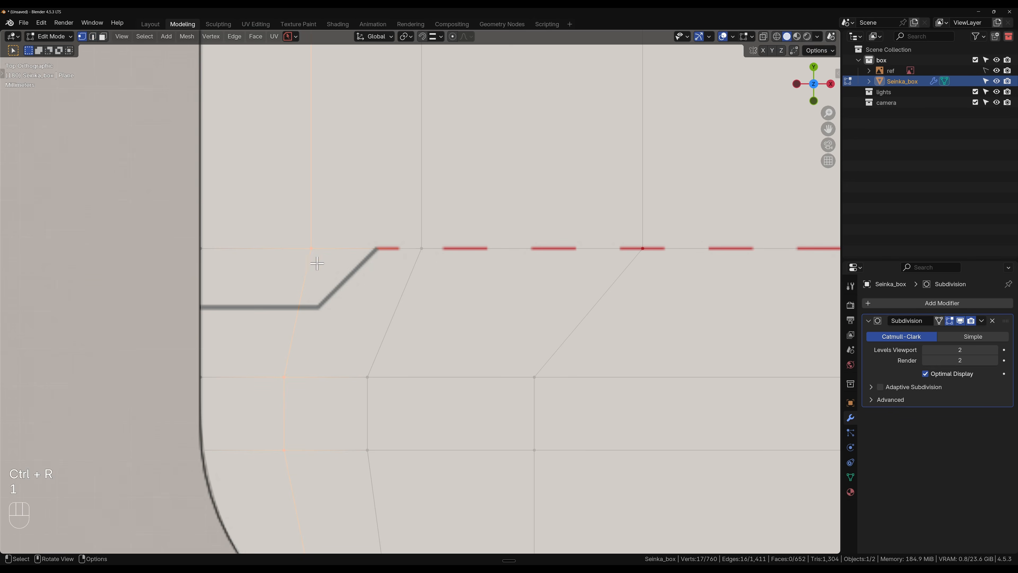
- Move the outermost left segment of the fold edge -0.015845 m along Y onto the drawn notch line
key("2")
left_click(313, 246)
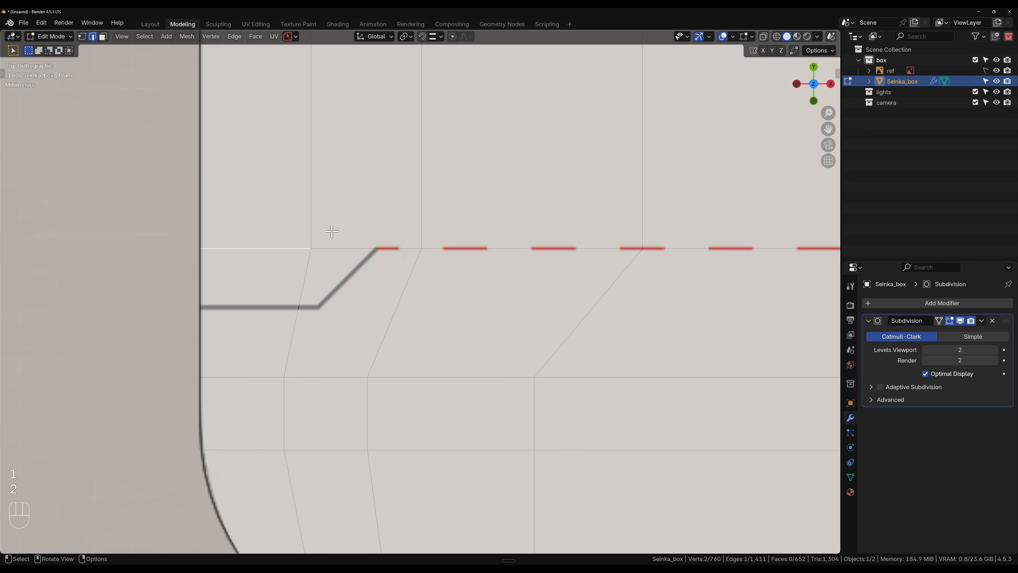
key("g")
key("y")
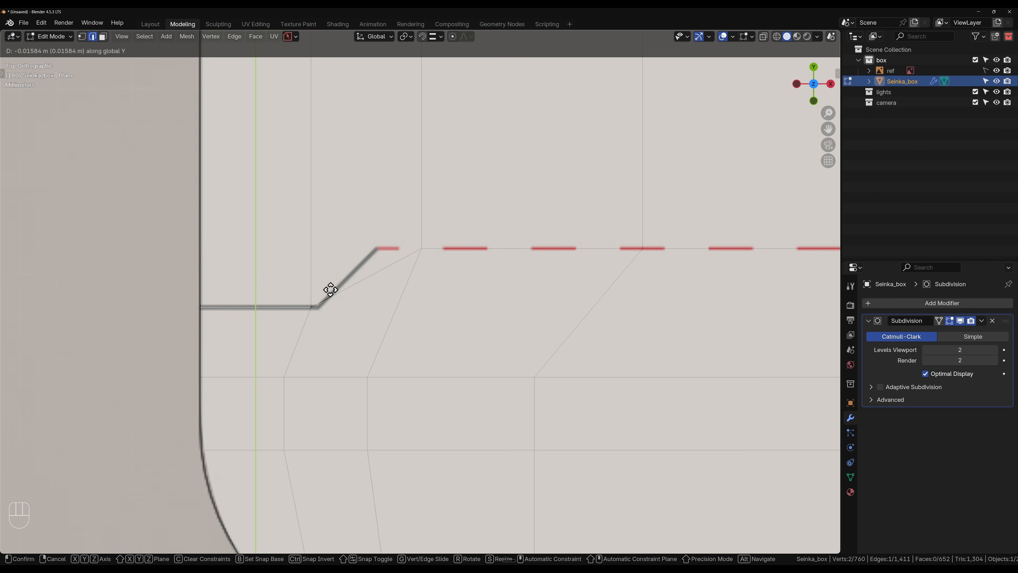
left_click(330, 289)
- Add a vertical loop through the left notch's slanted edge and move its fold vertex to the notch's upper corner
key("ctrl+r")
left_click(362, 276)
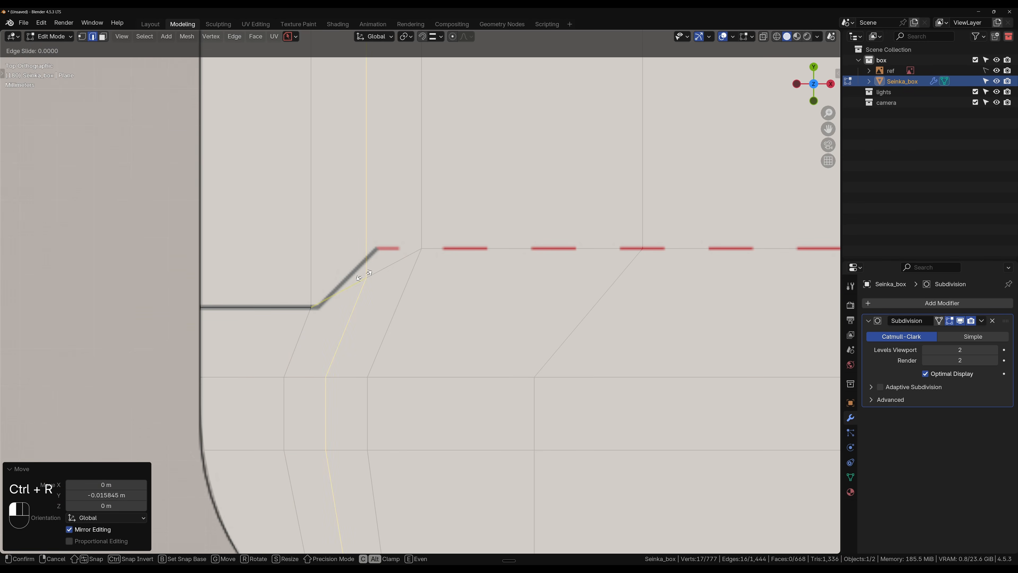
left_click(363, 276)
key("1")
left_click(369, 283)
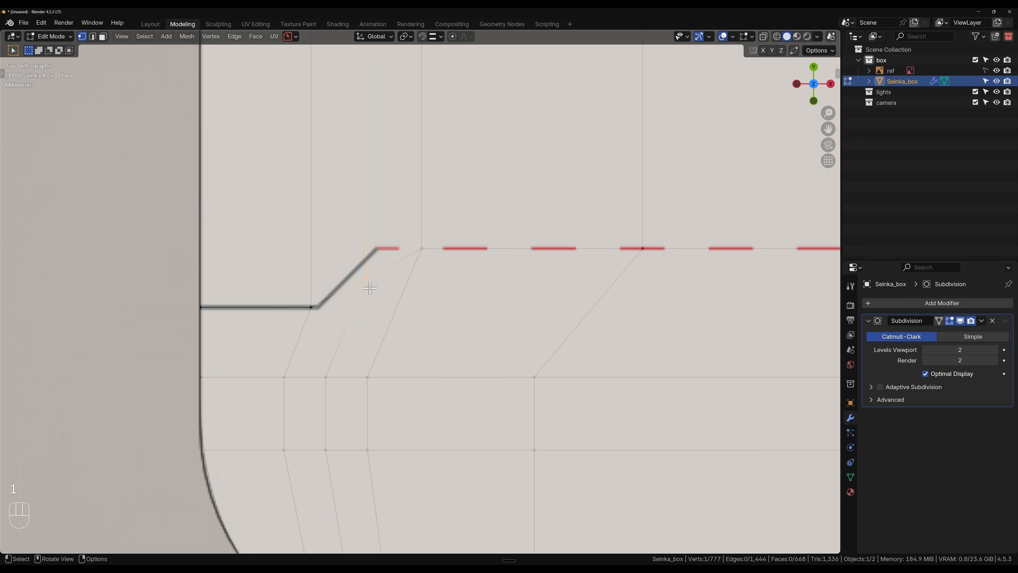
key("g")
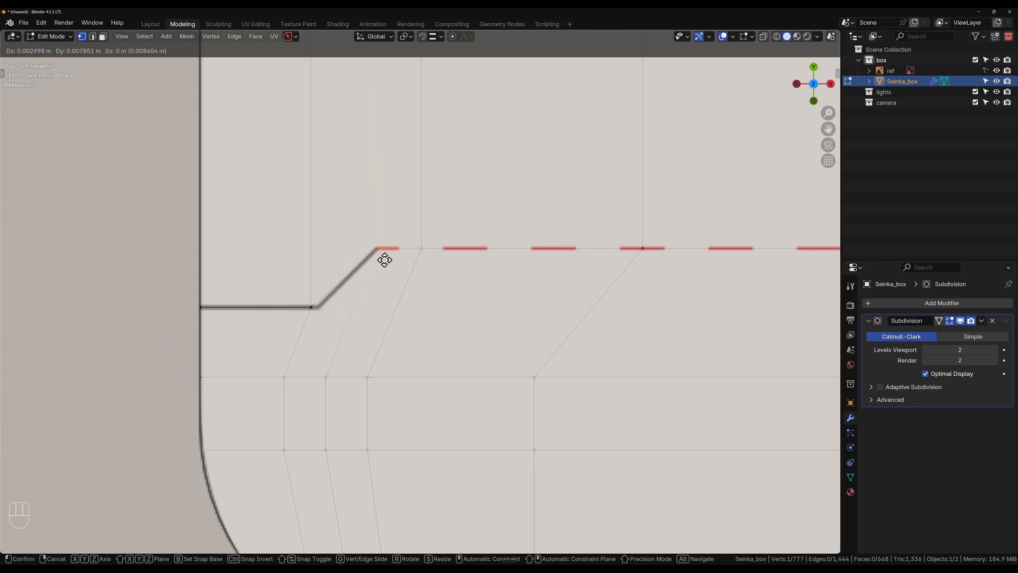
left_click(384, 260)
- Move the left notch's lower vertex about 0.0019 m along X onto the drawn notch corner
key("g")
key("x")
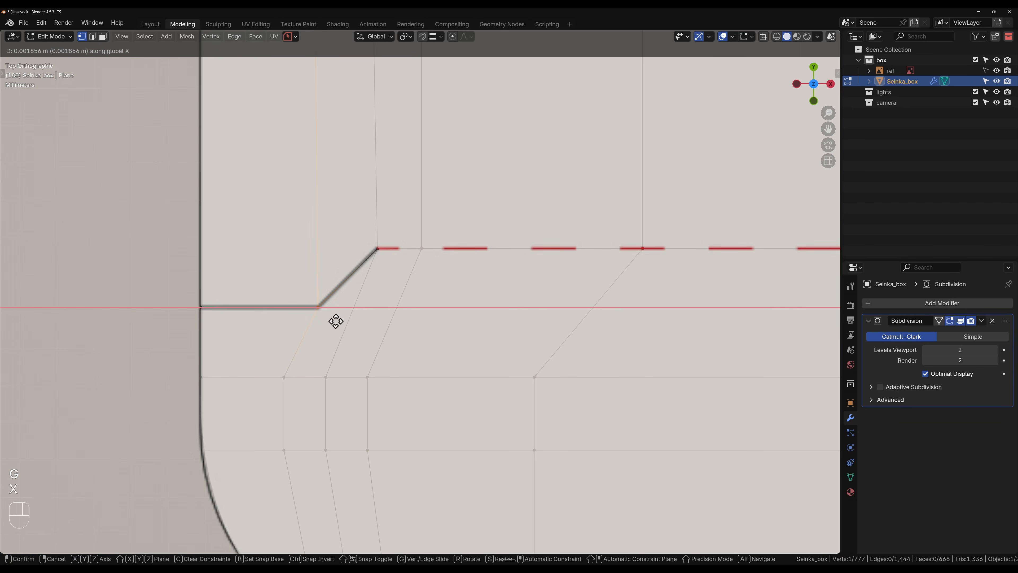
left_click(336, 322)
- Add two evenly spaced vertical edge loops beside the long lower flap's right edge, with a slide factor of 0
scroll(338, 322, "down", 5)
middle_click_drag(552, 300, 252, 303, "shift")
middle_click_drag(639, 294, 414, 294, "shift")
key("ctrl+r")
scroll(465, 280, "up", 1)
left_click(466, 279)
right_click(466, 280)
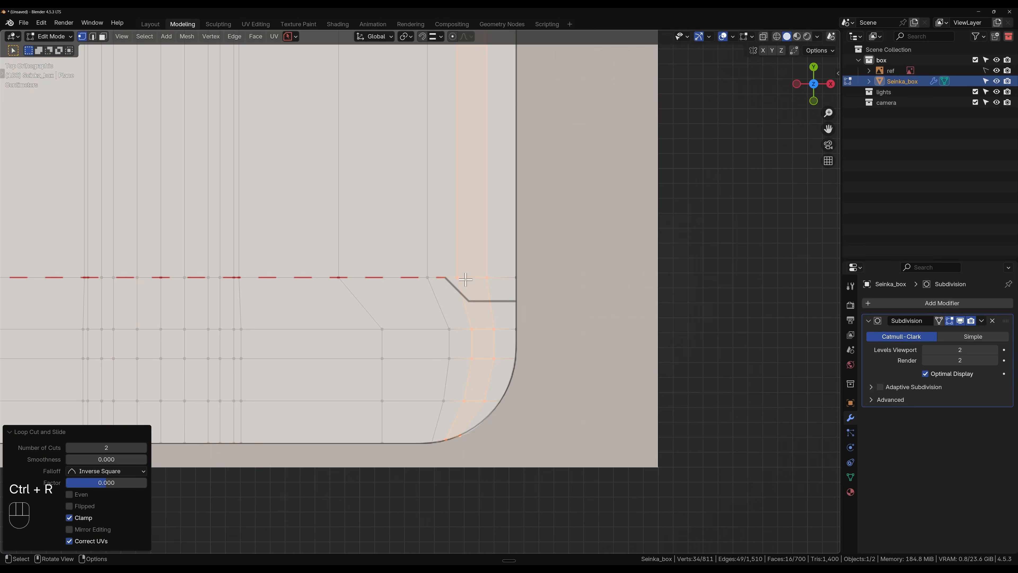
- Slide the inner new loop's fold vertex with a factor of 0.392 to the right notch's upper corner
middle_click_drag(481, 320, 444, 316, "shift")
scroll(445, 315, "up", 6)
left_click_drag(410, 227, 445, 255)
key("g")
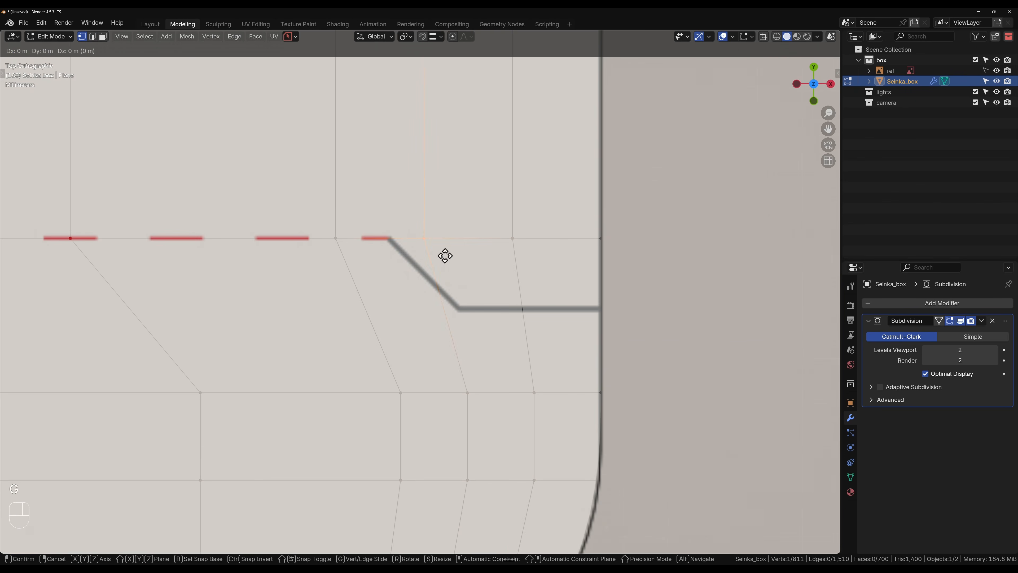
key("g")
left_click(409, 255)
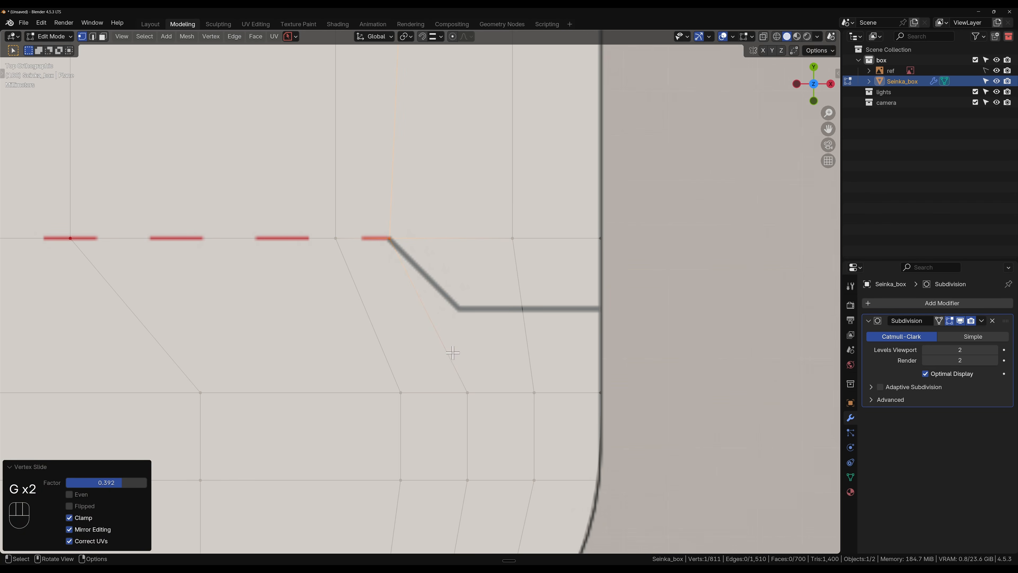
- Move the two outermost right fold vertices down about 0.015 m along Y onto the drawn notch line
left_click(513, 240)
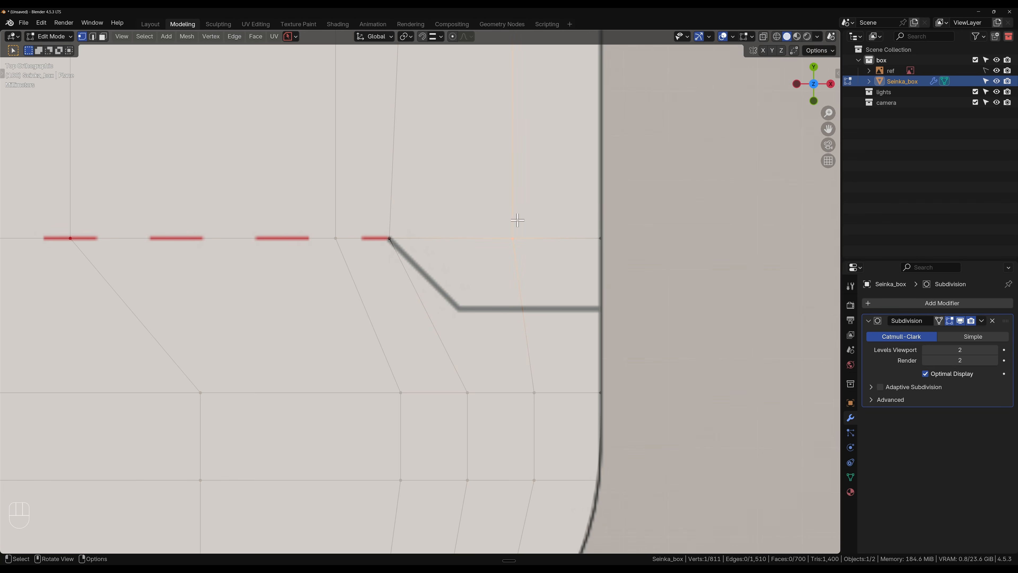
left_click(600, 239, "shift")
key("g")
key("y")
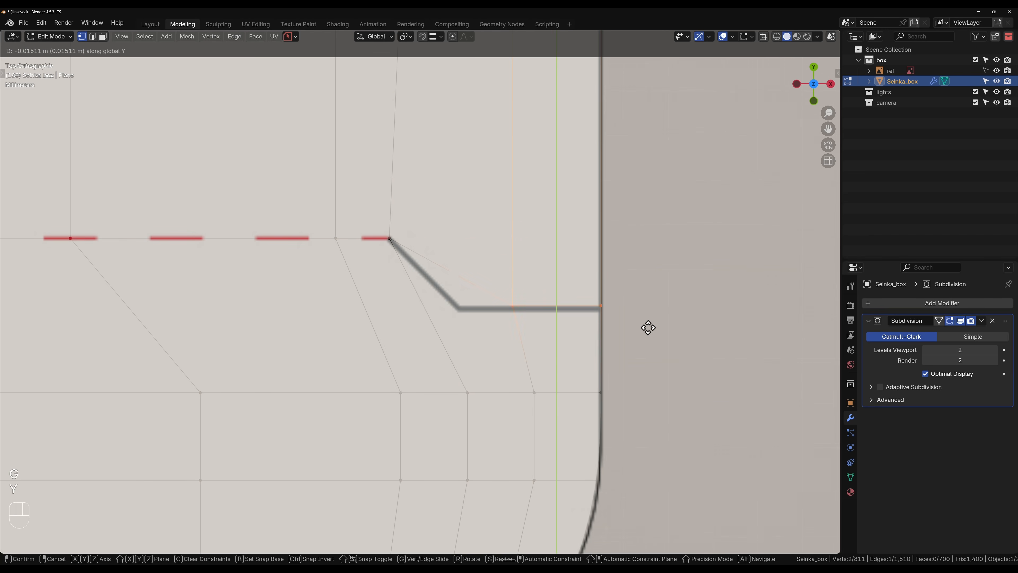
left_click(649, 329)
- Move the right notch's inner lower vertex -0.011866 m along X onto the drawn notch corner
left_click(513, 307)
key("g")
key("x")
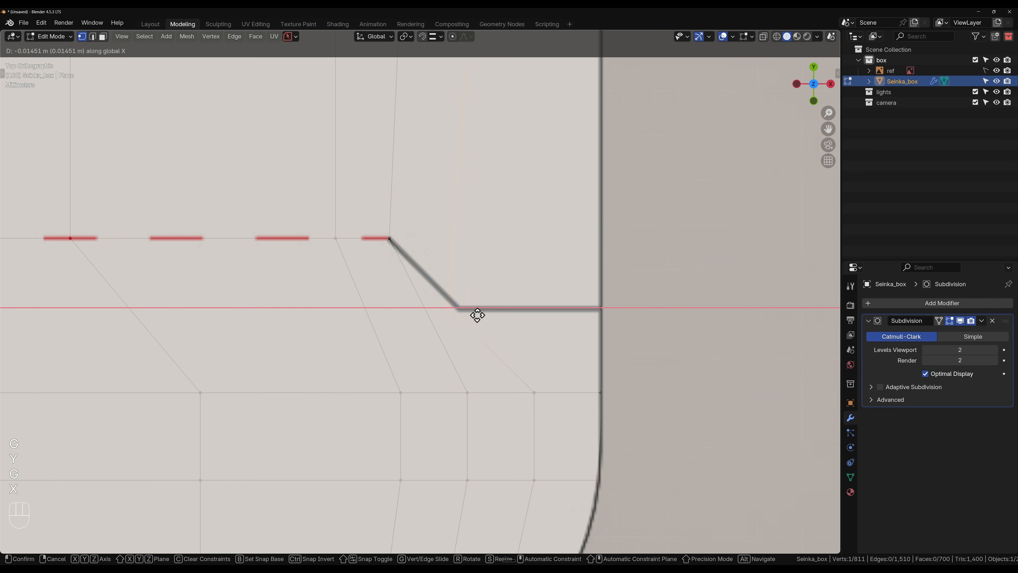
left_click(480, 320)
- Dissolve the two edge paths running from the right notch's corners down to the flap's rounded corner
scroll(466, 332, "down", 5)
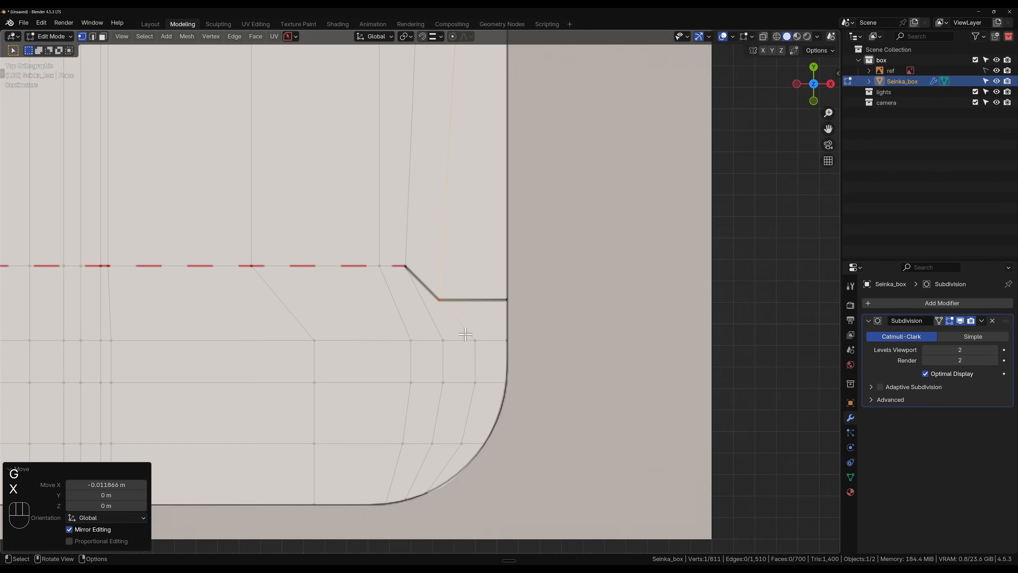
scroll(467, 335, "up", 3)
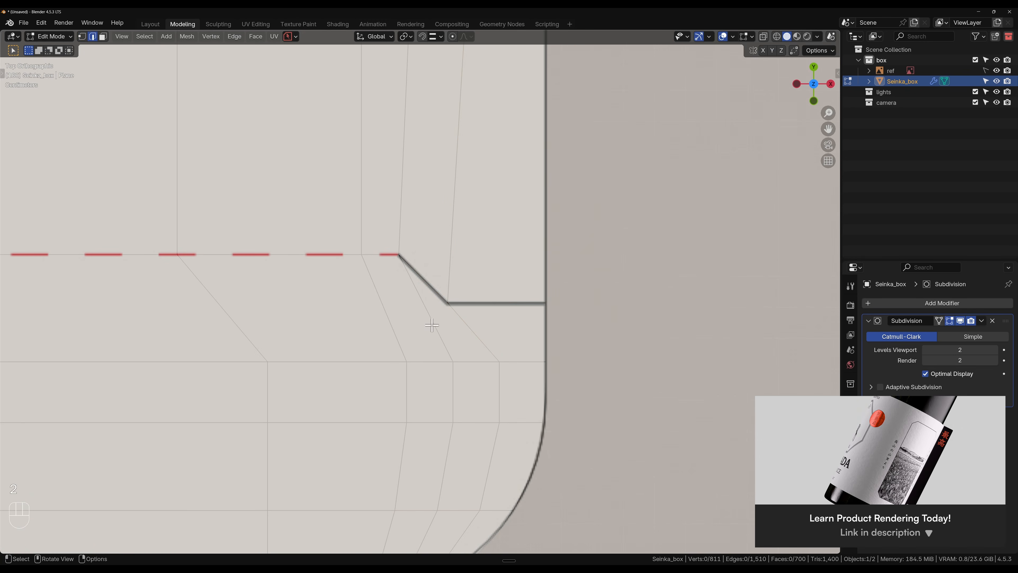
scroll(449, 402, "down", 2)
key("2")
left_click(446, 400, "ctrl")
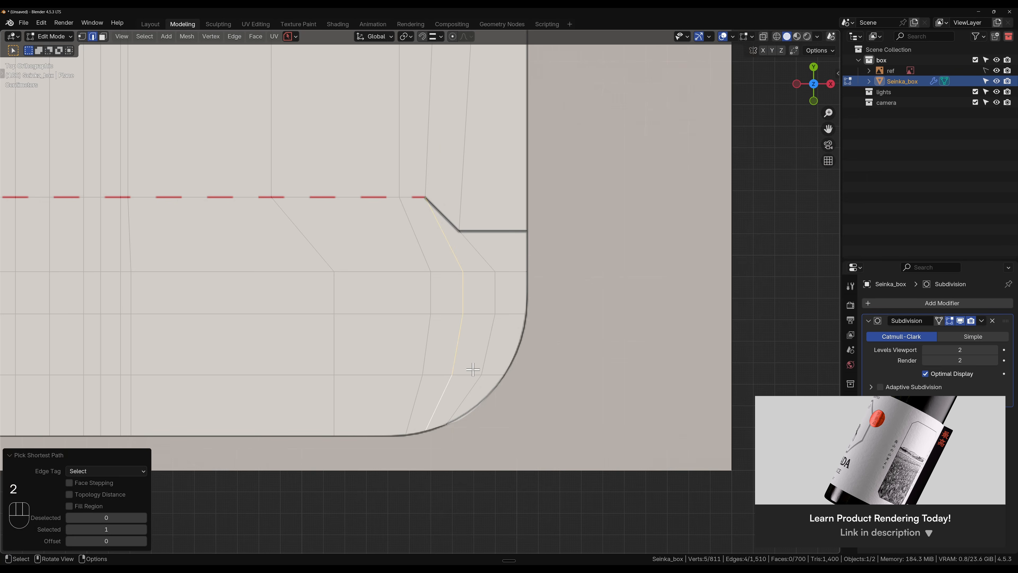
key("ctrl+x")
left_click(479, 259)
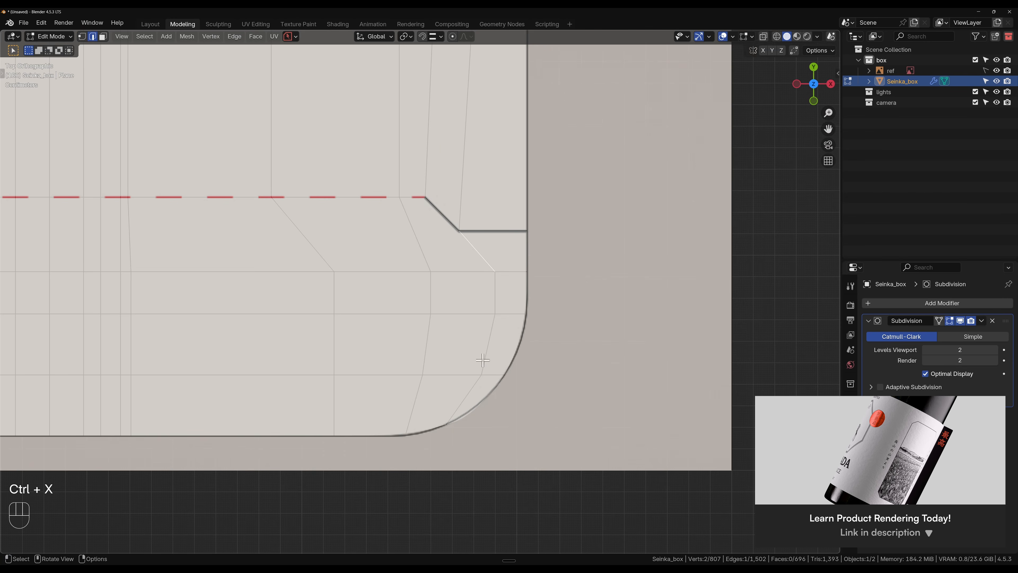
left_click(472, 401, "ctrl")
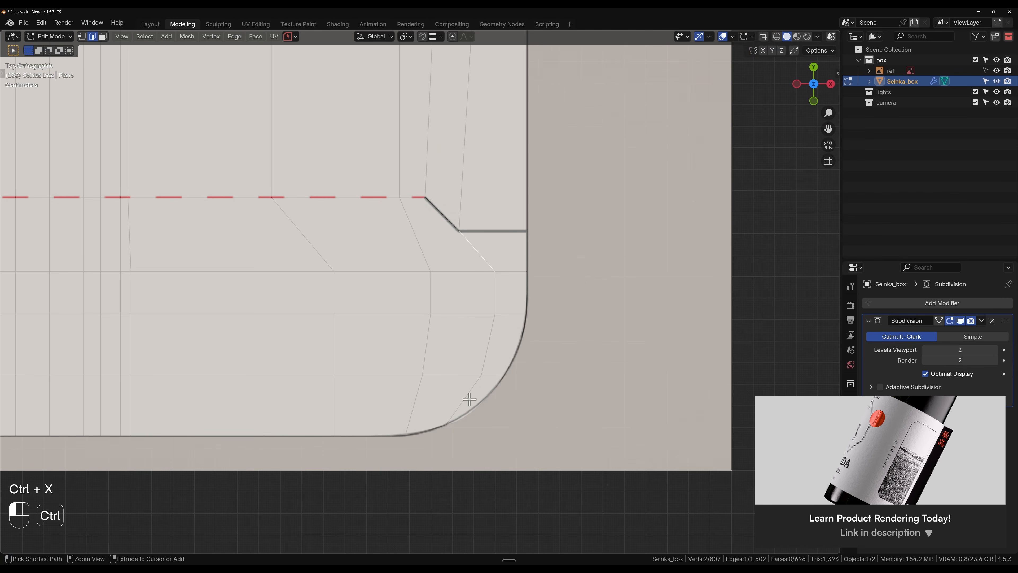
key("ctrl+x")
- Dissolve the two edge paths running from the left notch's corners down to the flap's rounded corner
scroll(491, 334, "down", 3)
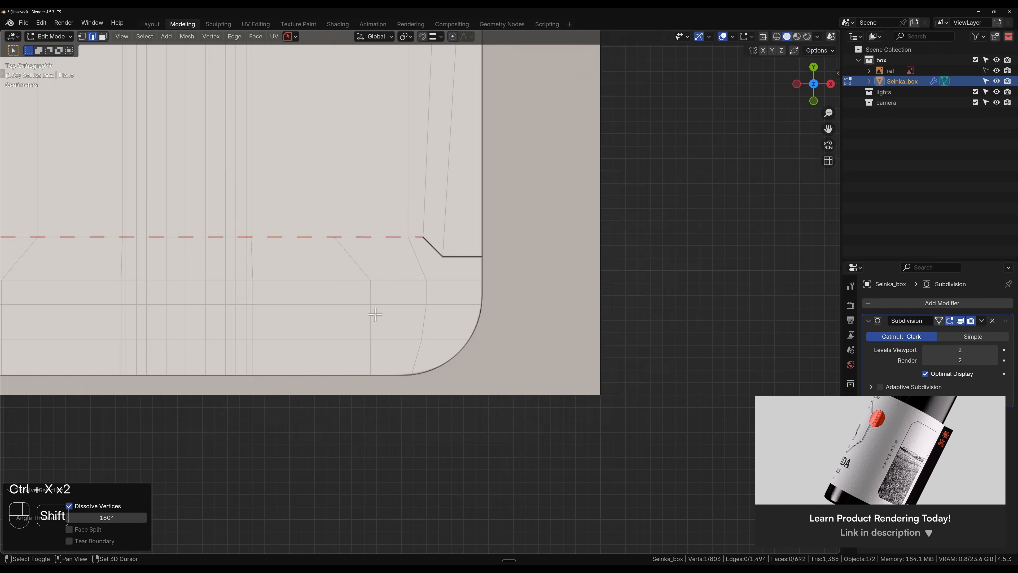
middle_click_drag(375, 314, 715, 355, "shift")
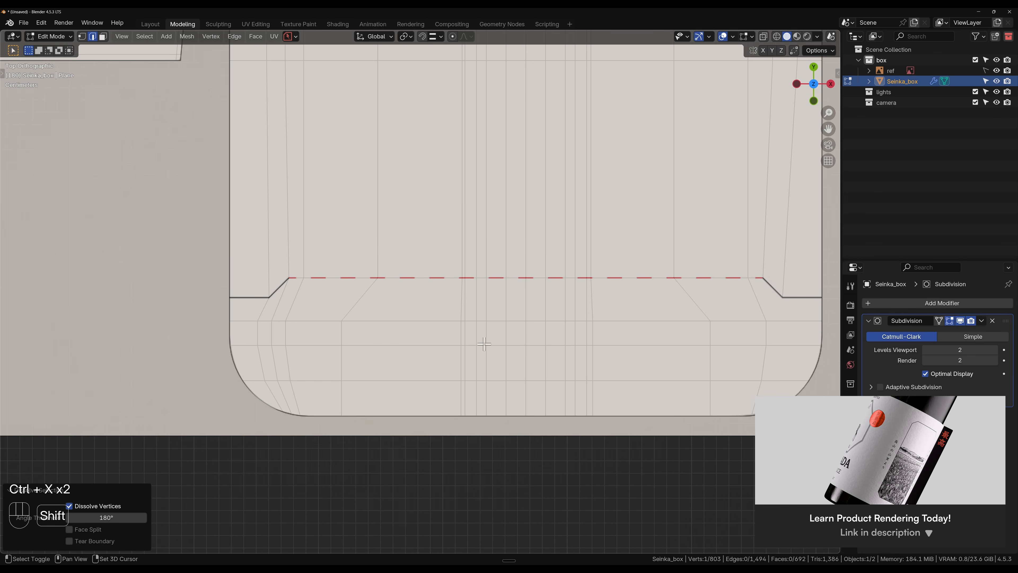
middle_click_drag(334, 322, 535, 313, "shift")
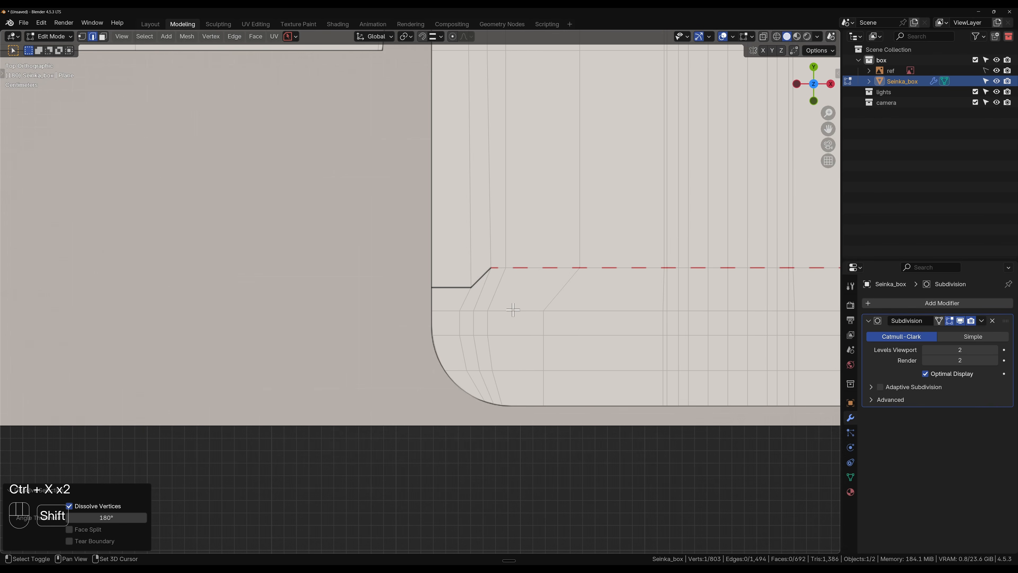
left_click(474, 304, "alt")
left_click(508, 307)
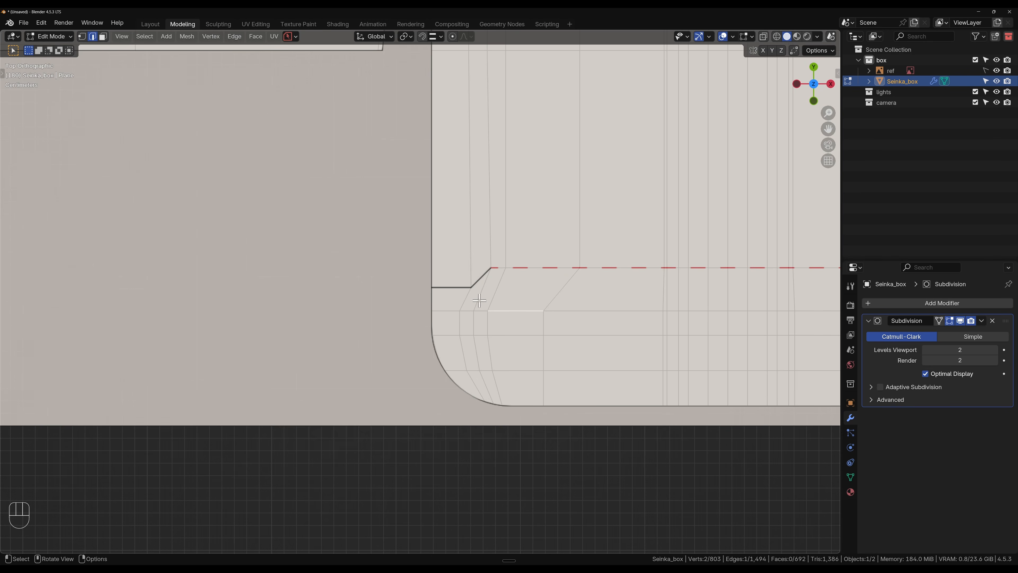
left_click(488, 385, "ctrl")
scroll(517, 377, "up", 3)
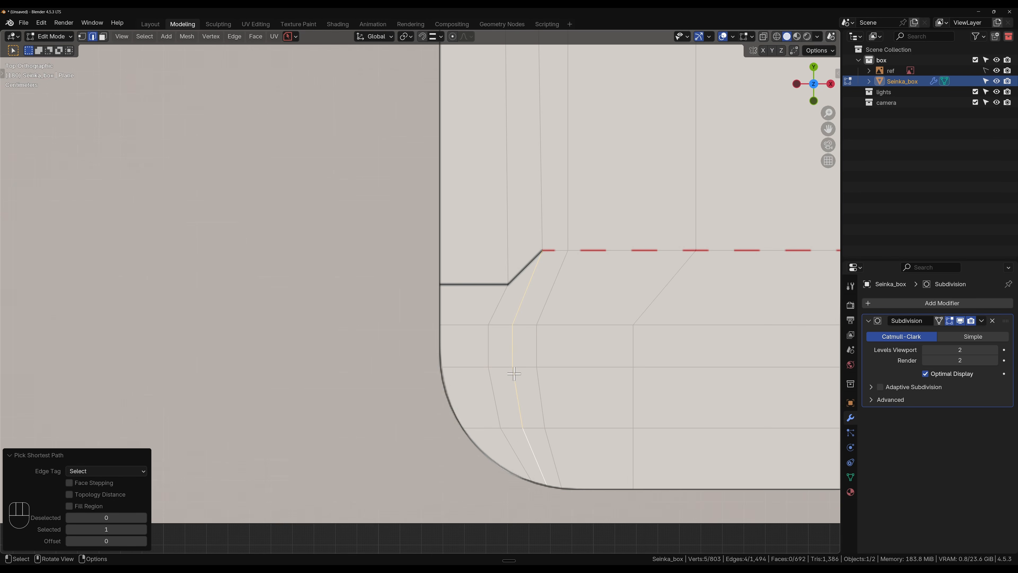
key("ctrl+x")
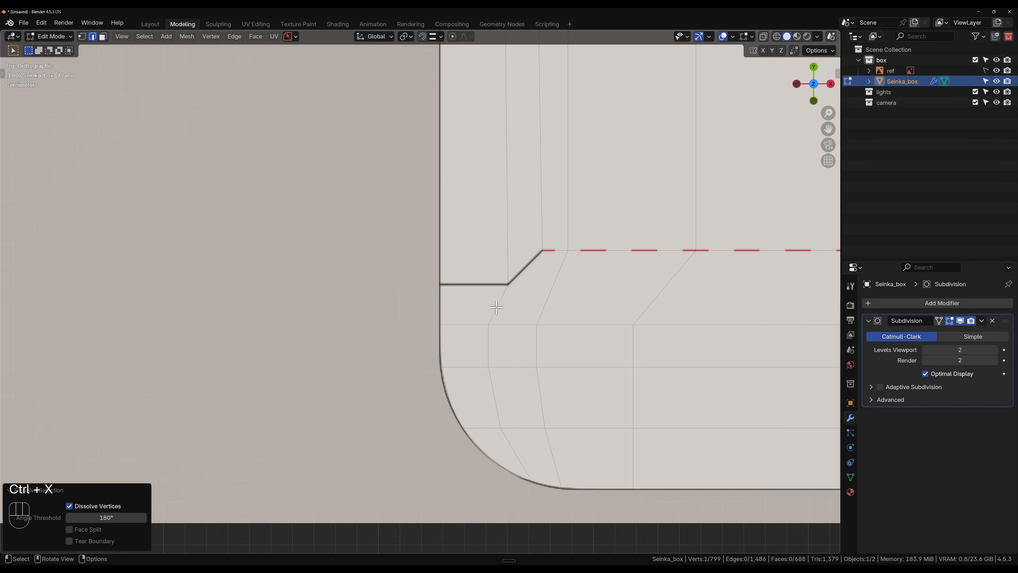
left_click(496, 307)
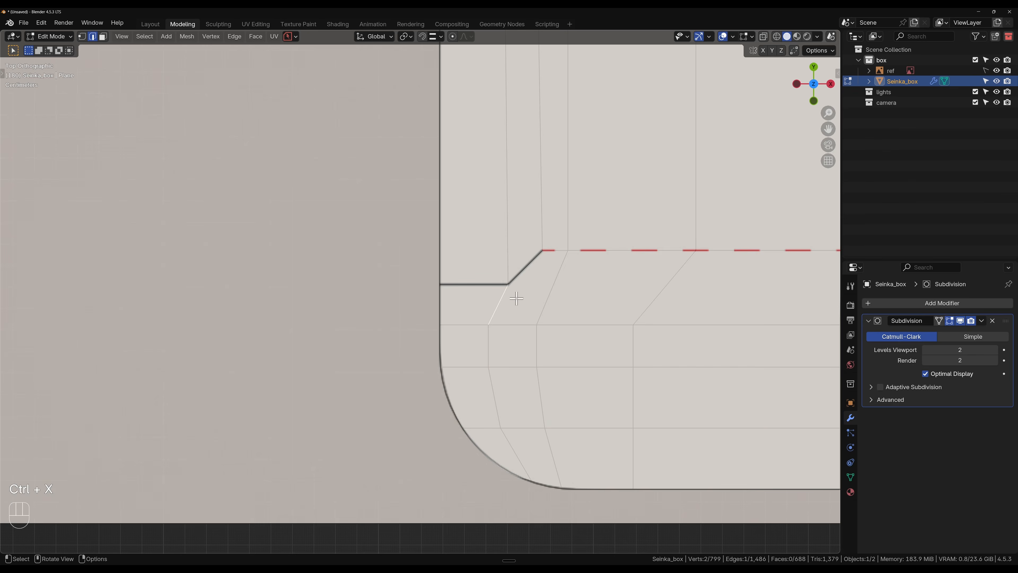
left_click(513, 442, "ctrl")
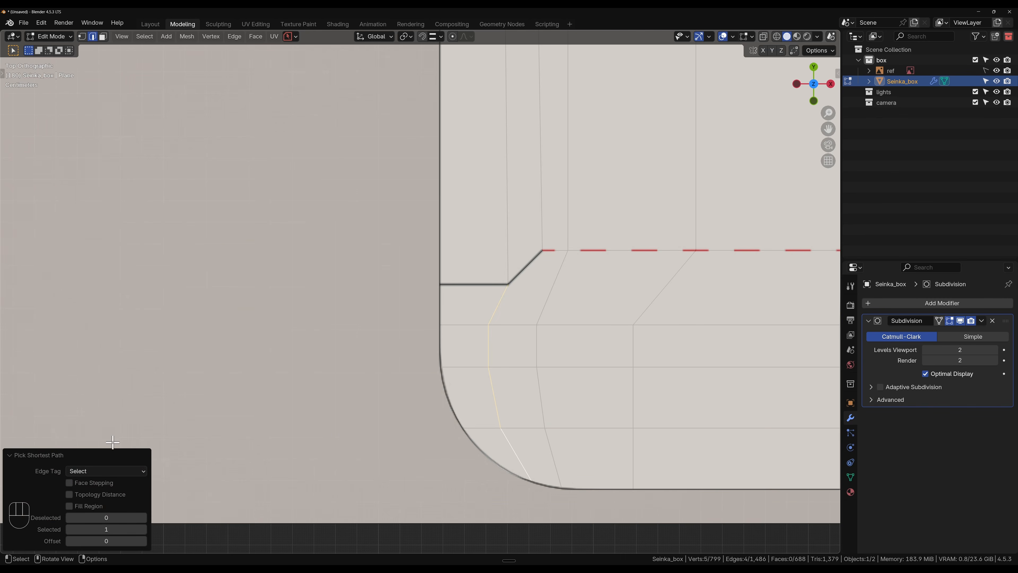
key("ctrl+x")
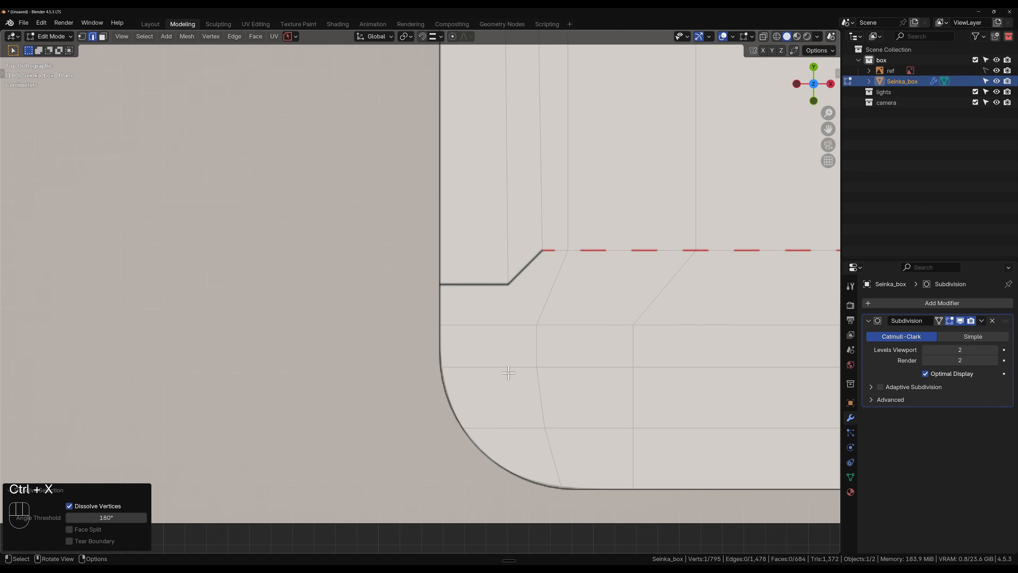
- Try to rip the horizontal edges of the left and right notches together
scroll(509, 373, "down", 5)
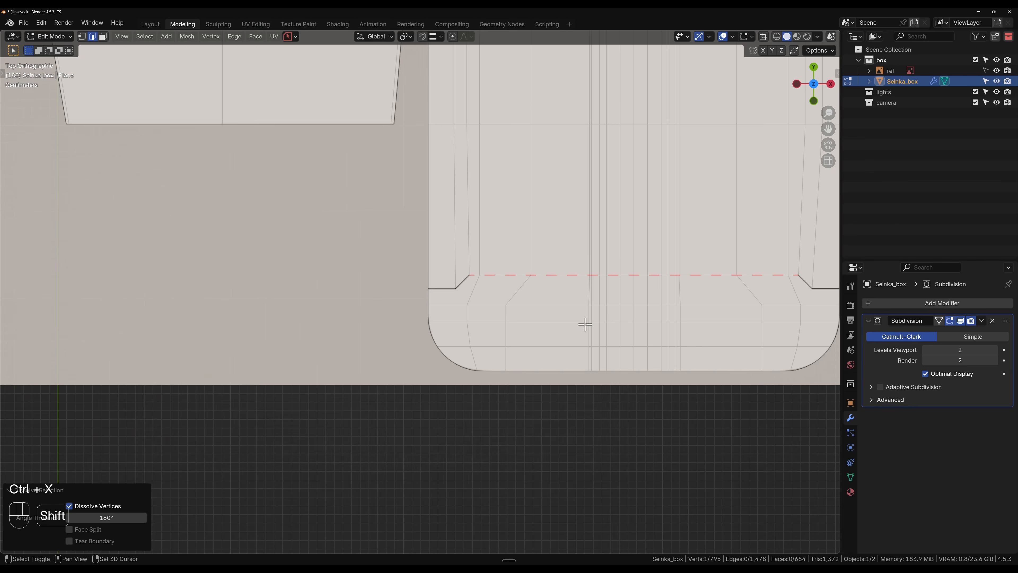
middle_click_drag(586, 324, 433, 352, "shift")
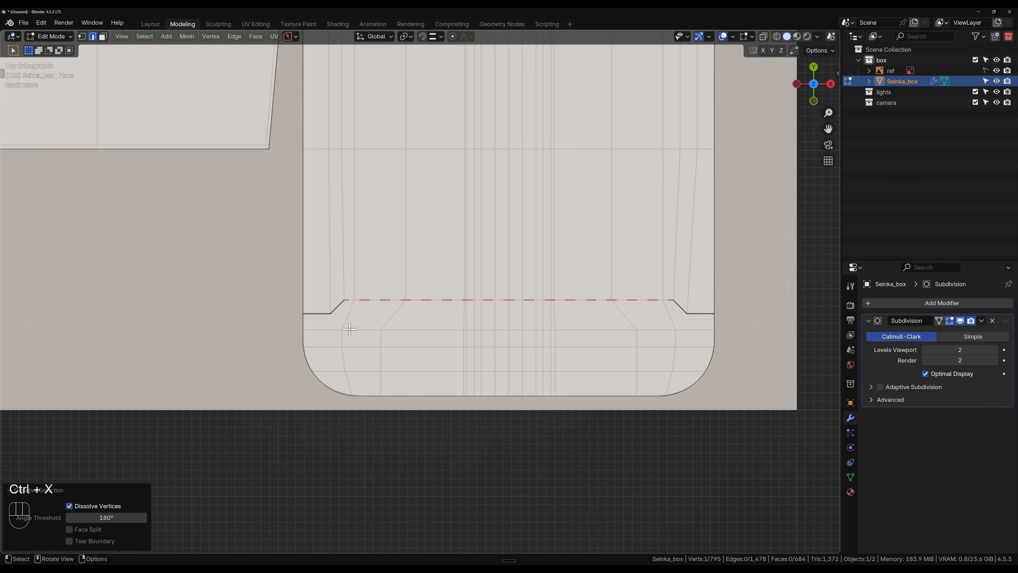
scroll(325, 325, "up", 3)
left_click(226, 328)
middle_click_drag(761, 363, 517, 377, "shift")
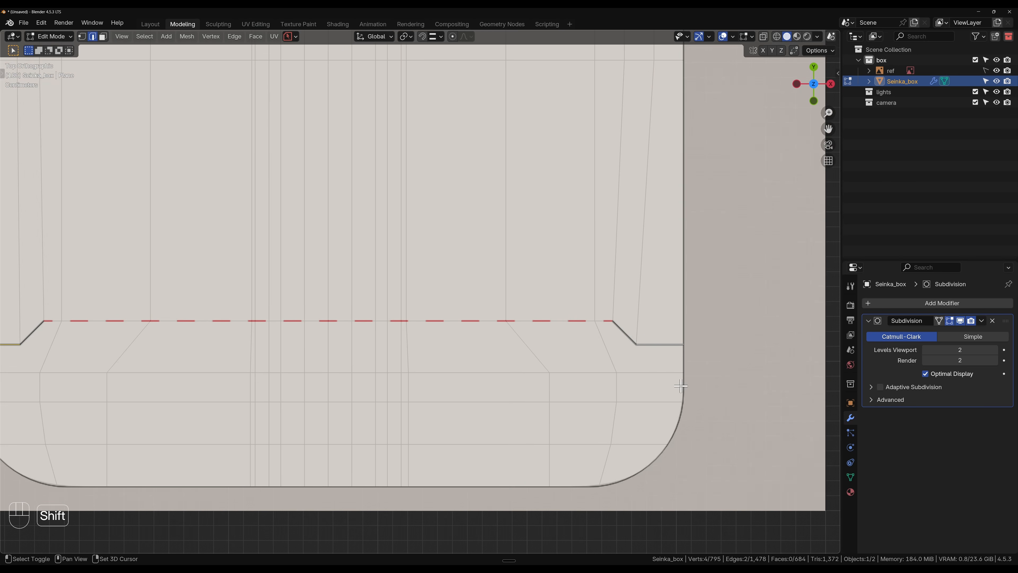
key("v")
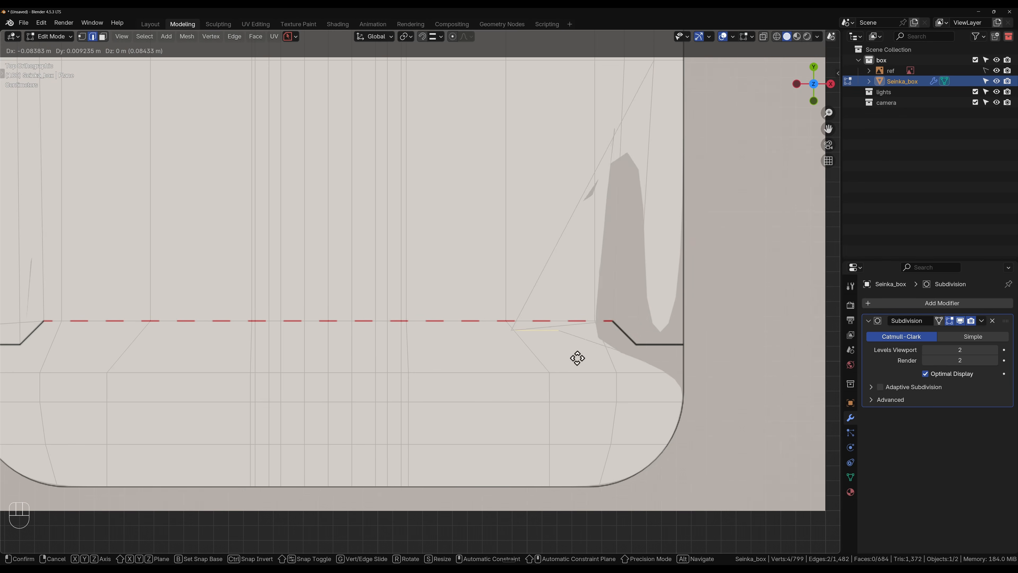
left_click(770, 280)
- Undo the notch rip and the dissolved edge paths below both the left and right notches
key("ctrl+z")
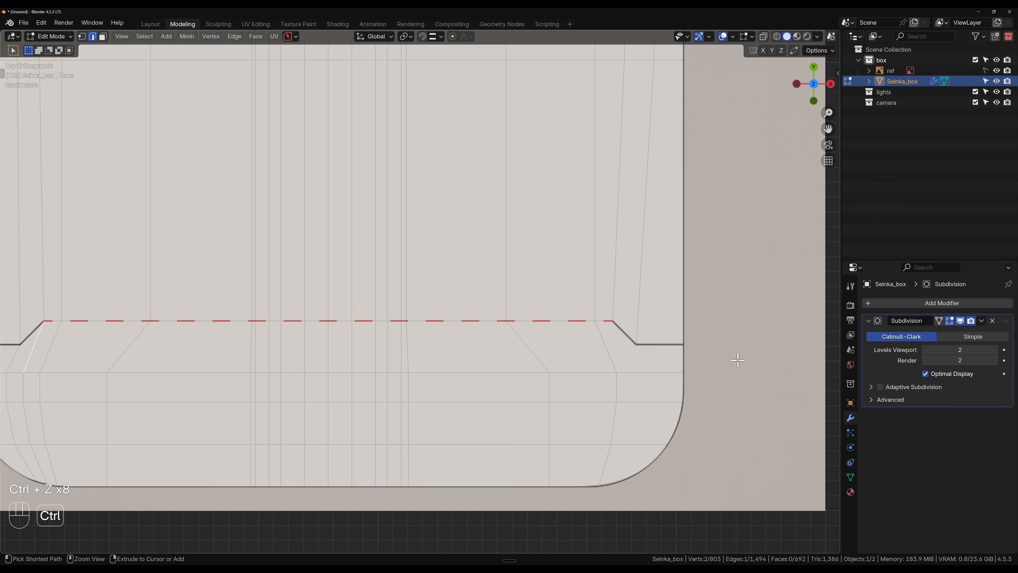
key("ctrl+z")
key("ctrl+z")
key("ctrl+z")
key("ctrl+z")
key("ctrl+z")
- Rip the right notch's horizontal edge open, leaving the ripped edge in place
left_click(685, 351)
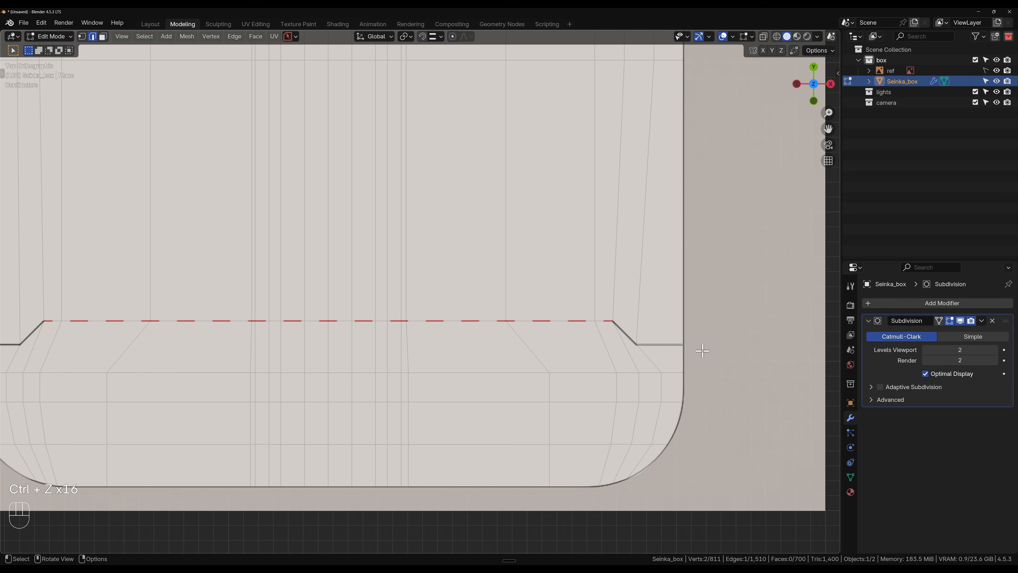
key("v")
right_click(702, 364)
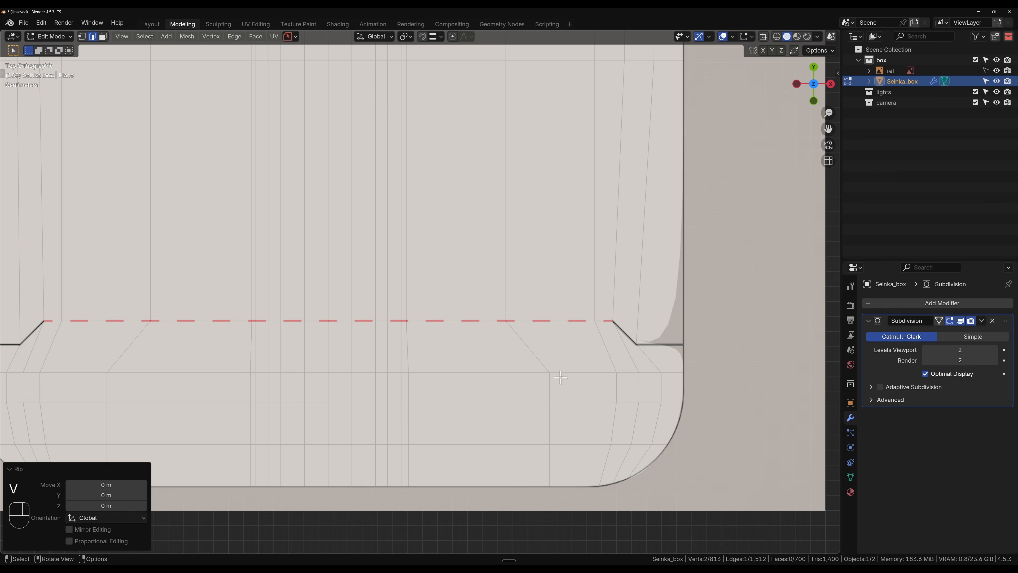
- Rip the left notch's horizontal edge open, leaving the ripped edge in place
middle_click_drag(341, 370, 696, 367, "shift")
left_click(353, 341)
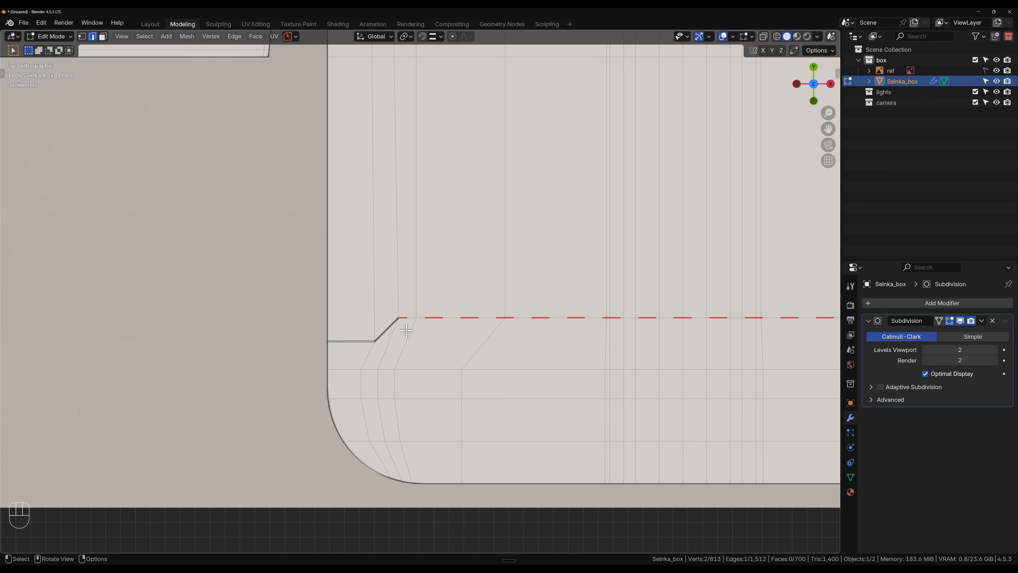
key("g")
key("g")
key("v")
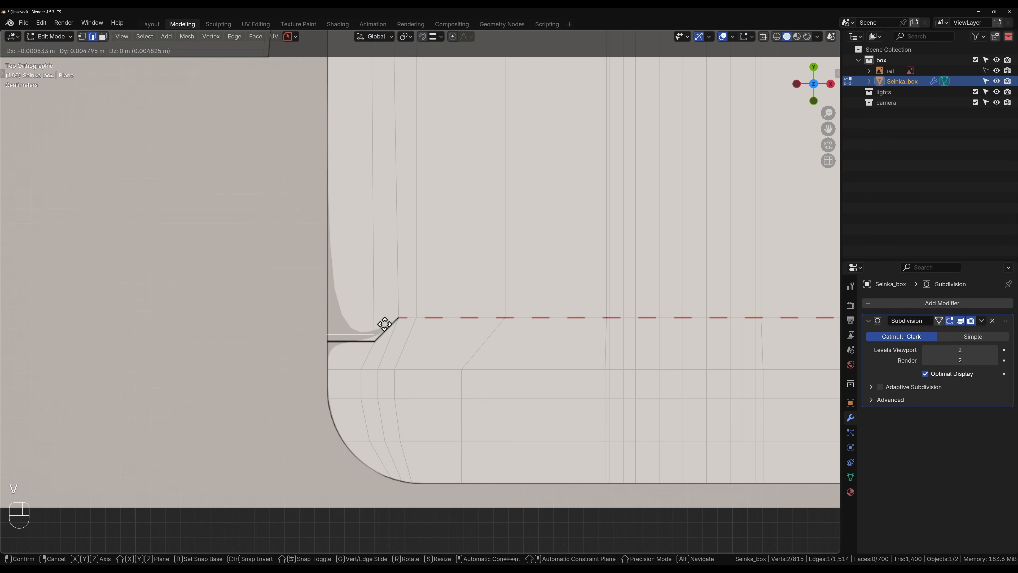
right_click(385, 328)
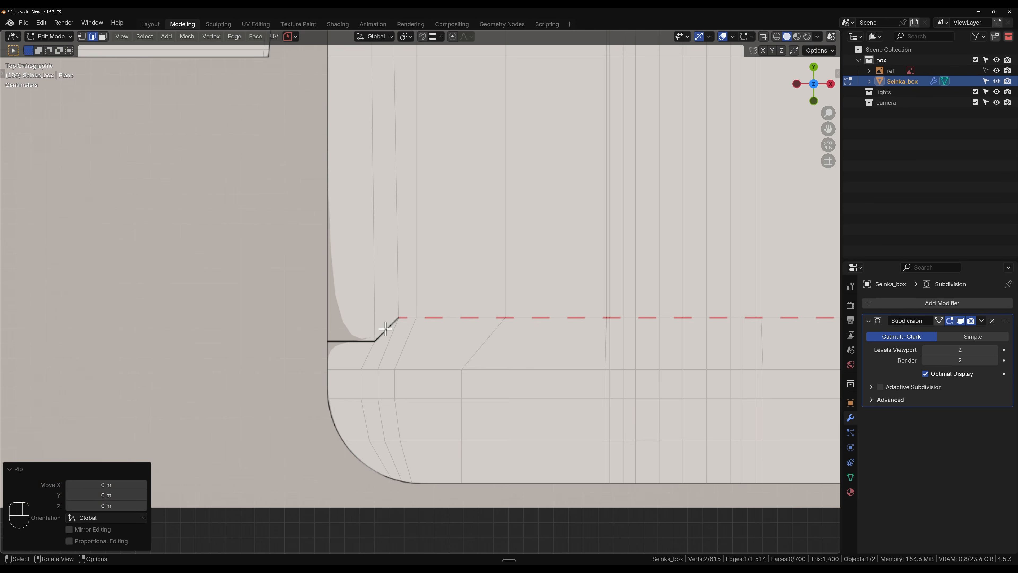
- Move the left notch's ripped lower edge -0.001309 m along Y to just below the drawn line
scroll(377, 361, "up", 6)
middle_click_drag(320, 414, 560, 358, "shift")
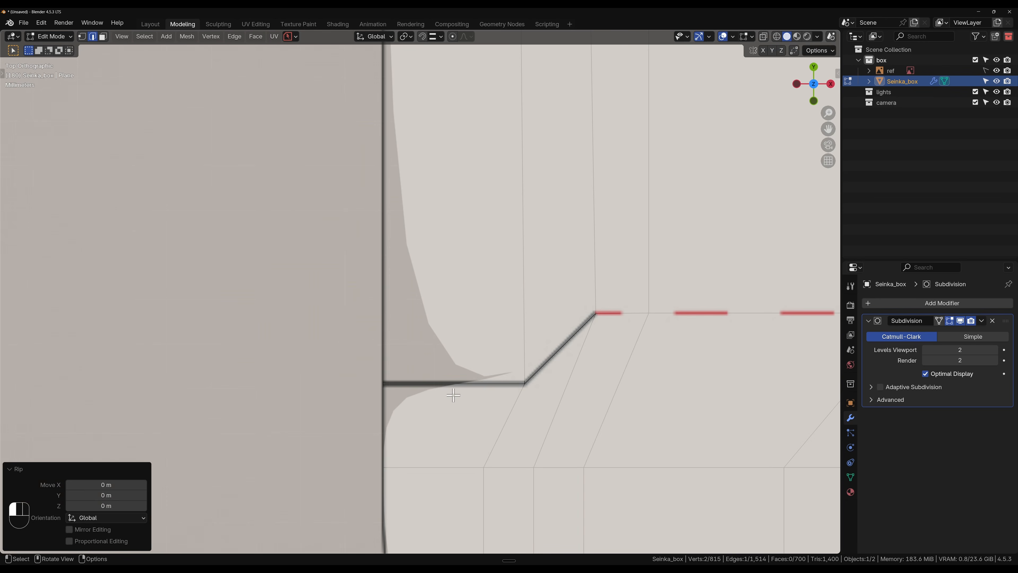
key("g")
key("y")
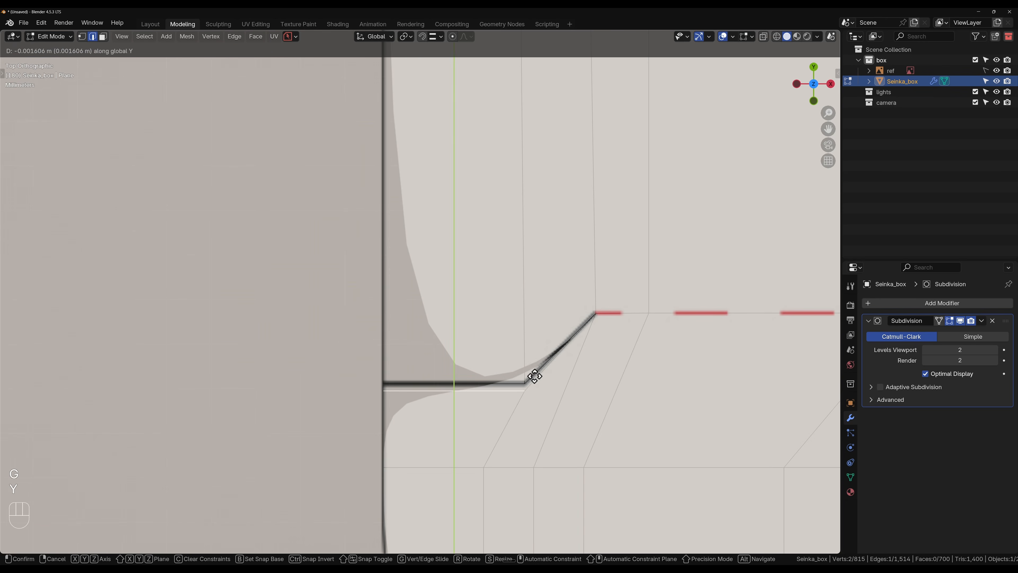
left_click(535, 376)
scroll(531, 390, "down", 4)
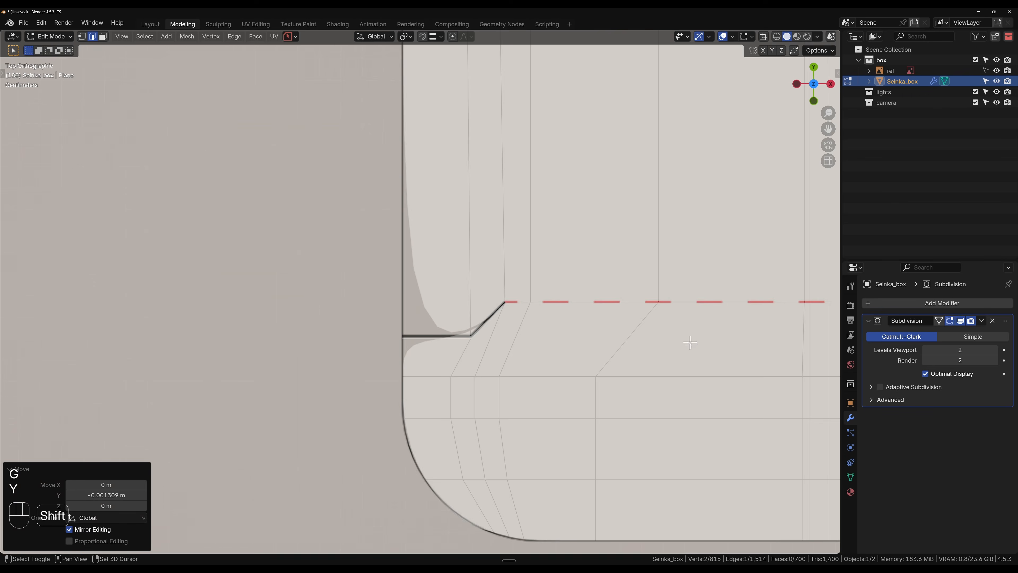
middle_click_drag(691, 343, 396, 359, "shift")
mouse_move(725, 359)
middle_mouse_down("shift")
mouse_move(420, 358)
mouse_move(569, 363)
middle_mouse_up("shift")
scroll(571, 363, "up", 2)
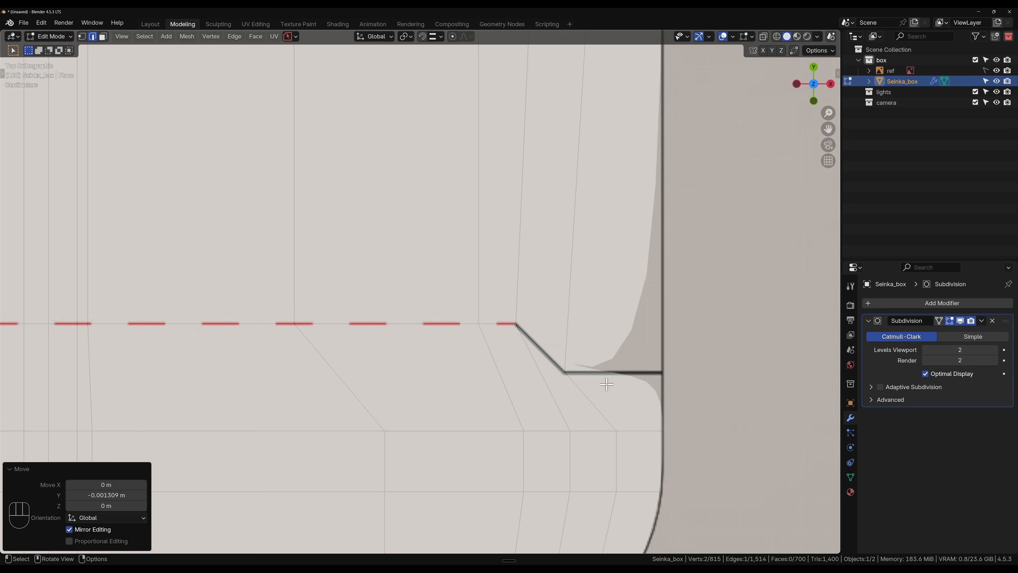
key("g")
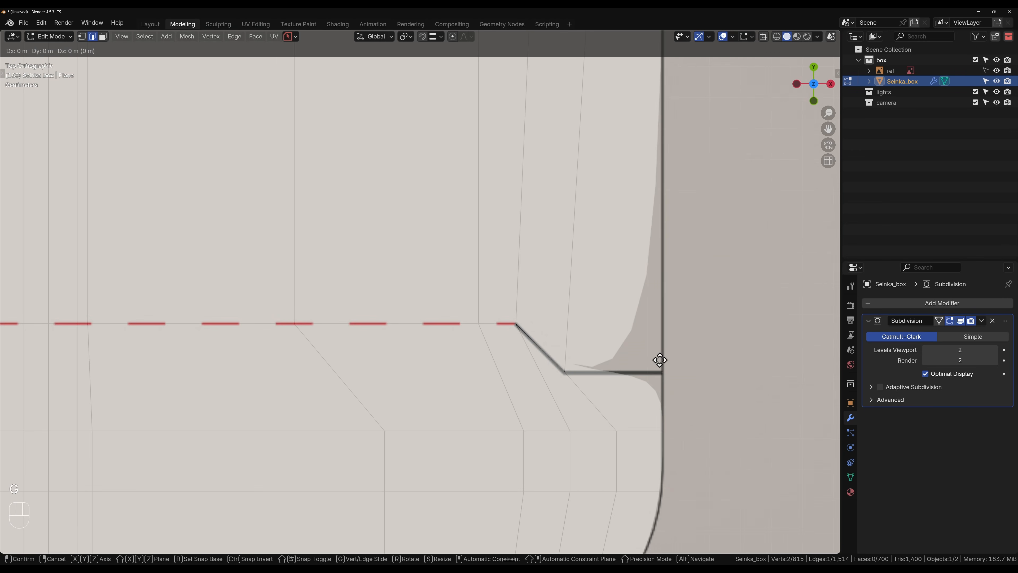
key("y")
left_click(657, 277)
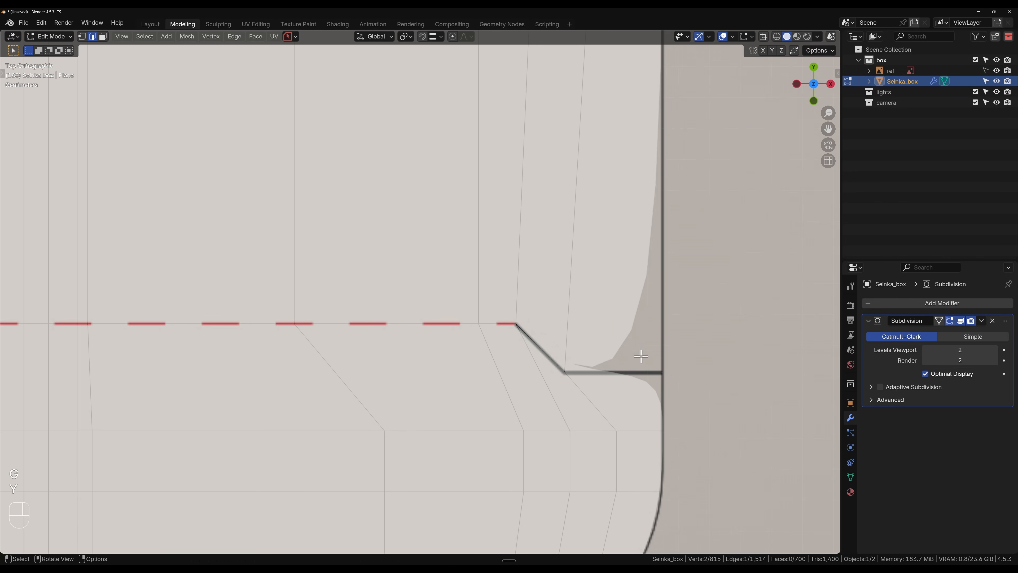
key("g")
key("y")
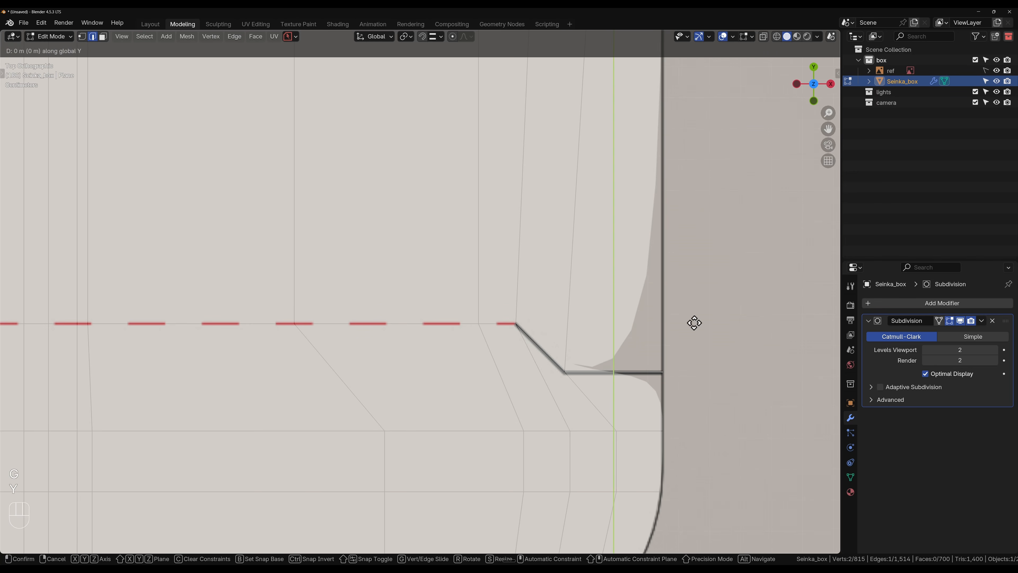
right_click(691, 327)
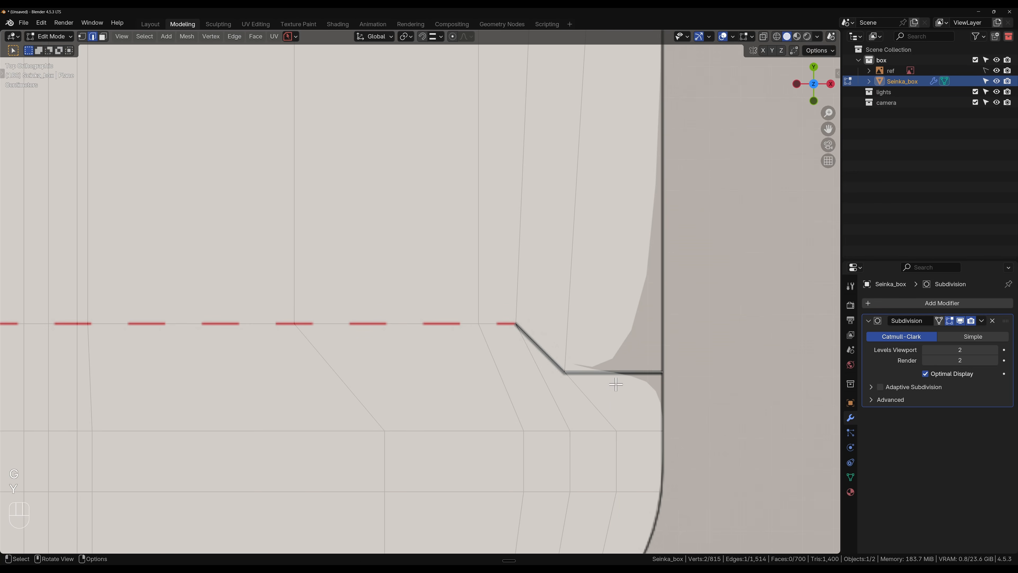
- Move the right notch's ripped upper edge up about 0.0014 m and its lower edge down about 0.0011 m along Y
key("g")
key("y")
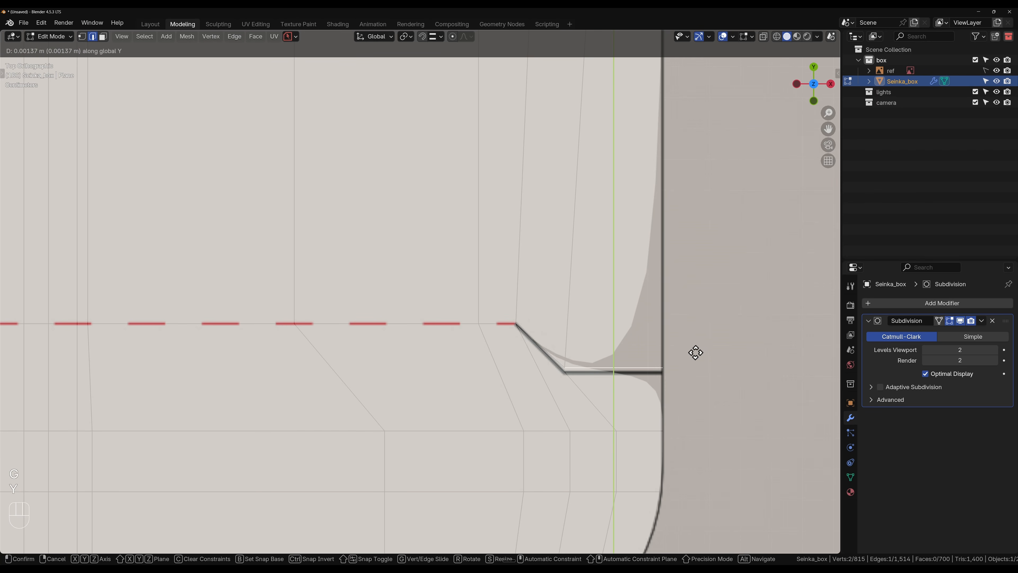
left_click(695, 353)
left_click(628, 375)
key("g")
key("y")
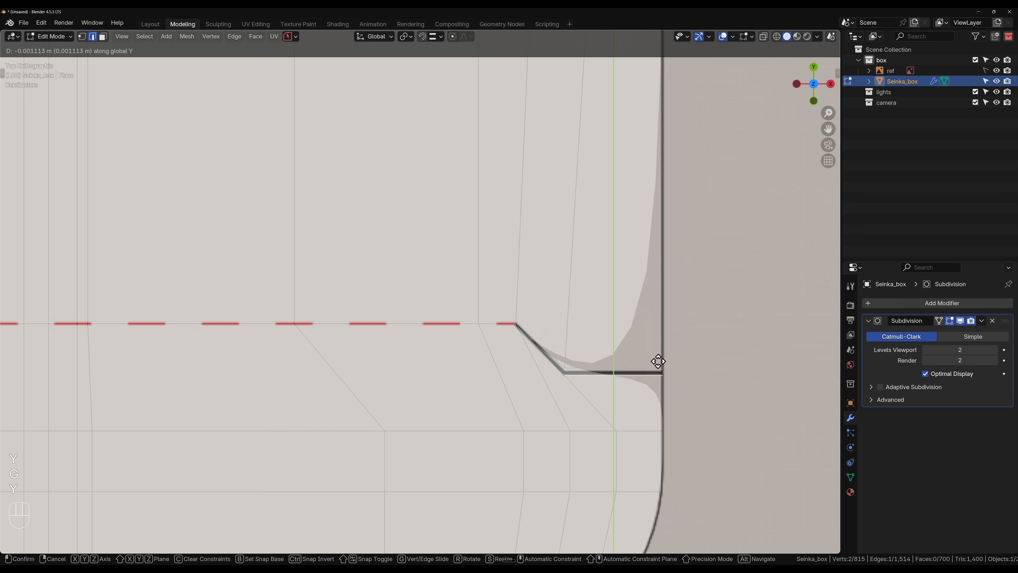
left_click(658, 363)
- Move the right notch's upper edge a further 0.008222 m up along Y to widen the gap
left_click(614, 373)
key("g")
key("y")
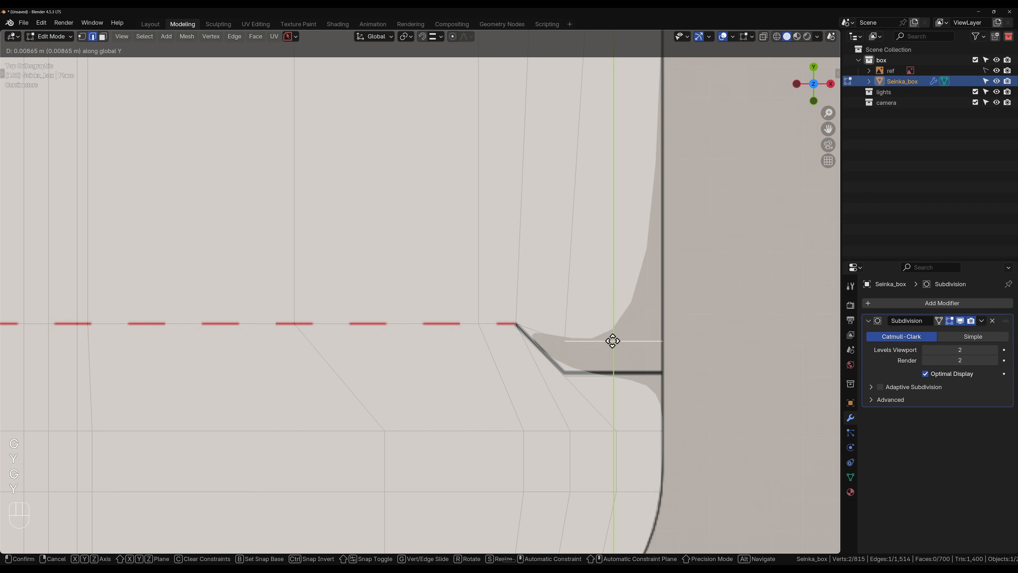
left_click(611, 342)
- Move the left notch's ripped upper edge 0.009324 m up along Y to widen the gap
scroll(459, 359, "down", 3)
middle_click_drag(448, 359, 704, 373, "shift")
middle_click_drag(414, 348, 795, 371, "shift")
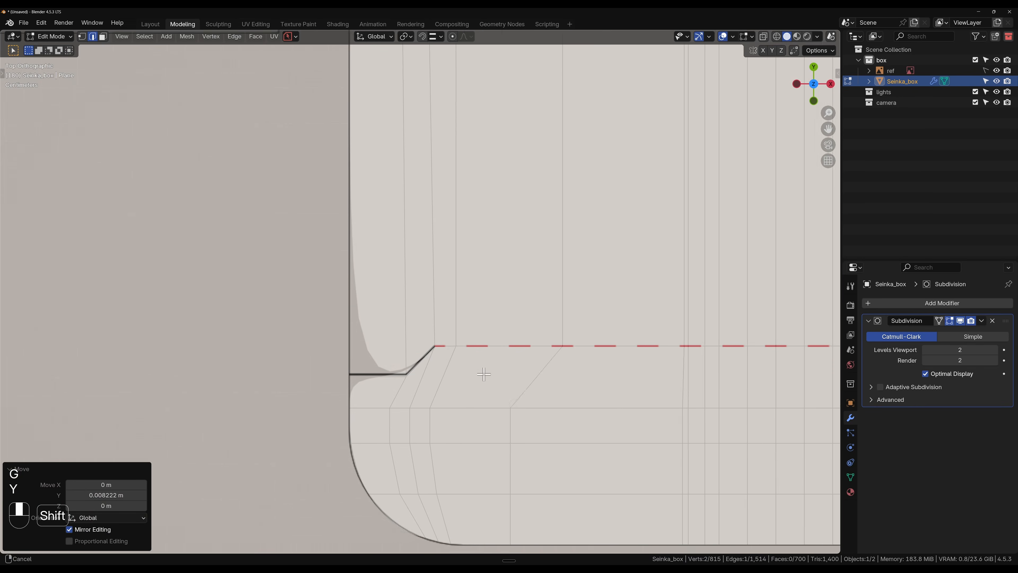
middle_click_drag(484, 375, 586, 373, "shift")
left_click(478, 363)
key("g")
key("y")
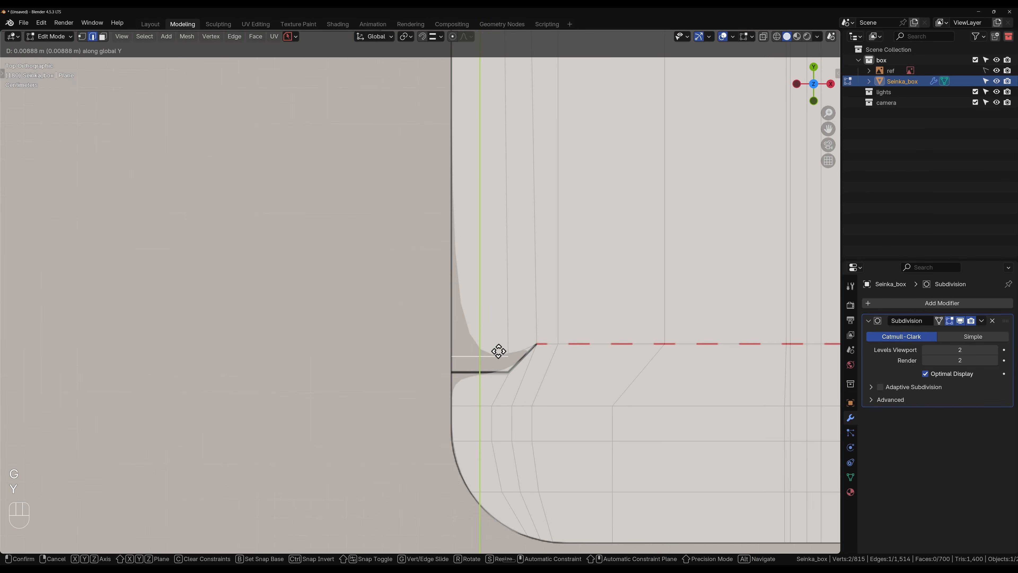
left_click(500, 352)
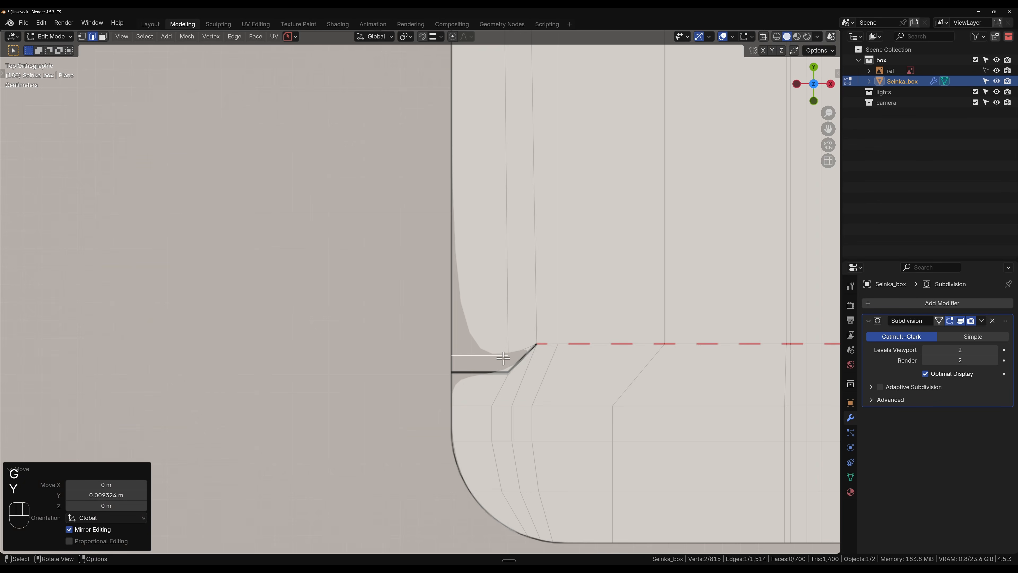
- Add one vertical edge loop above the left notch, slid toward the panel's outer edge with a factor of 0.832
key("ctrl+r")
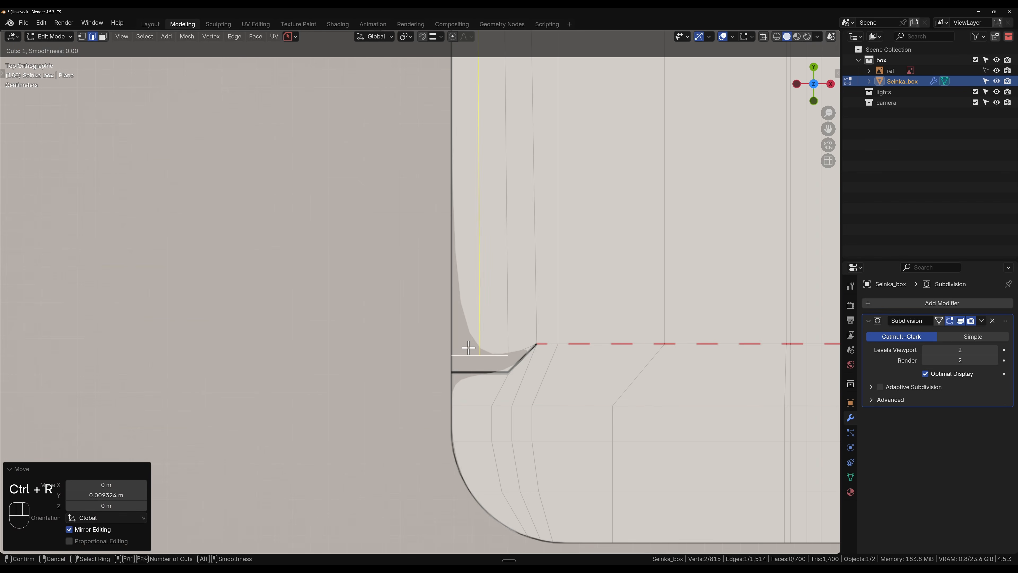
left_click(468, 348)
left_click(423, 353, "shift")
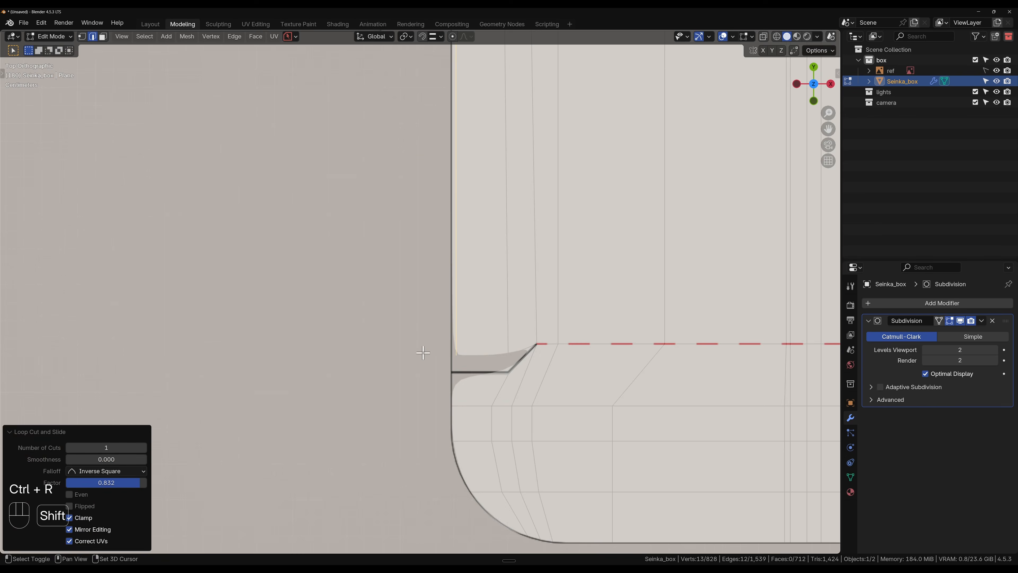
- Add one vertical edge loop above the right notch, slid toward the panel's outer edge with a factor of -0.822
scroll(473, 356, "down", 5)
middle_click_drag(591, 318, 486, 316, "shift")
scroll(537, 325, "up", 6)
middle_click_drag(600, 336, 403, 347, "shift")
scroll(565, 385, "up", 5)
key("ctrl+r")
left_click(631, 409)
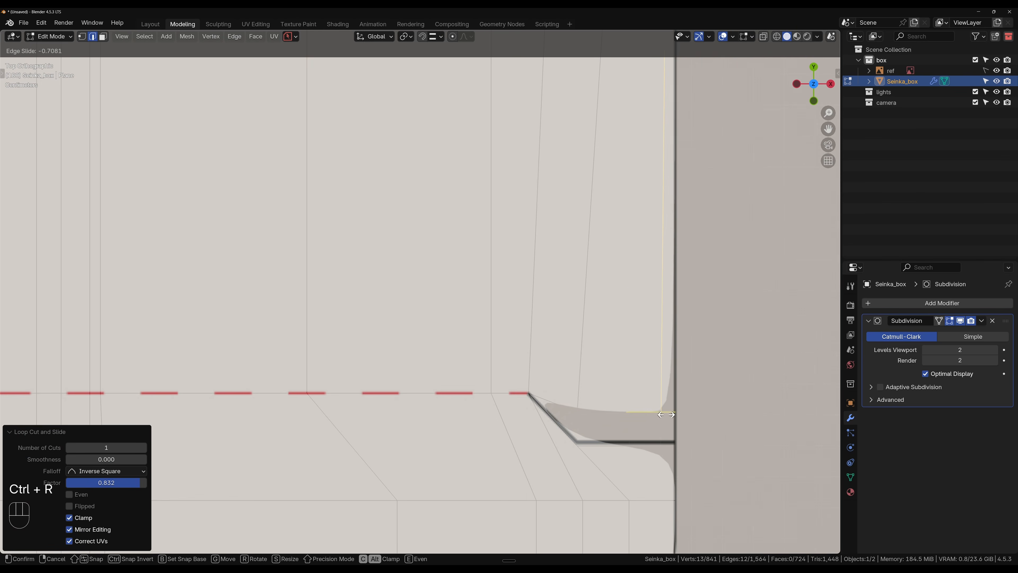
left_click(674, 340)
- Add one horizontal edge loop just above the fold line and notches, slid toward the fold with a factor of 0.967
key("ctrl+r")
left_click(651, 175)
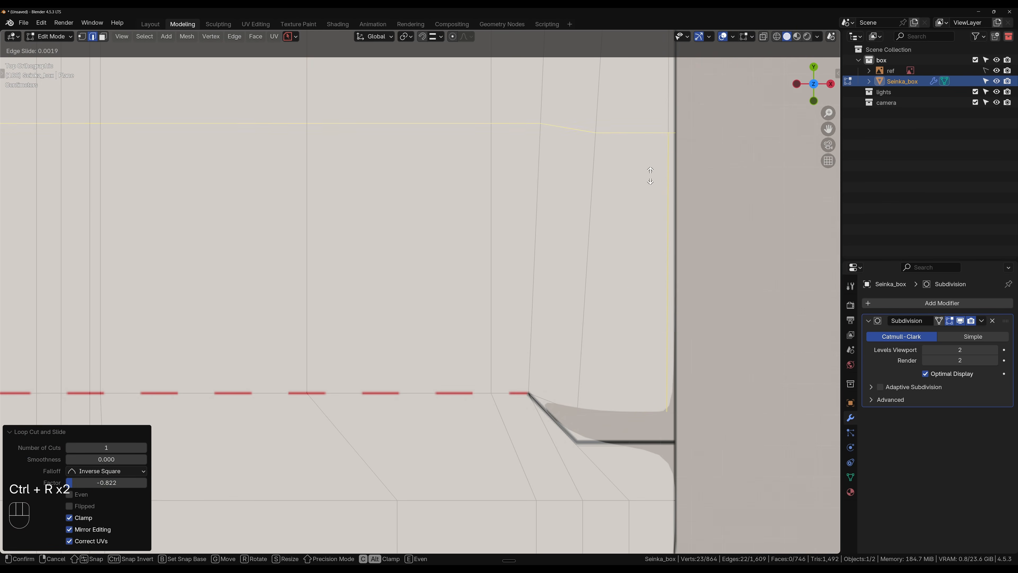
left_click(658, 443)
middle_click_drag(616, 472, 653, 379, "shift")
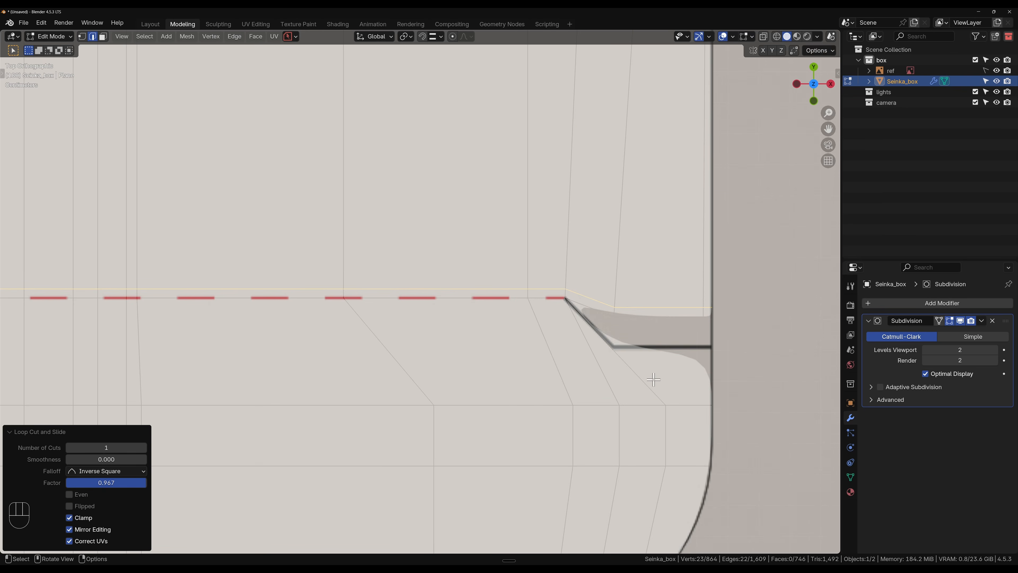
- Add one horizontal edge loop just below the fold line and notches, slid toward the fold with a factor of about -0.68
key("ctrl+r")
left_click(653, 378)
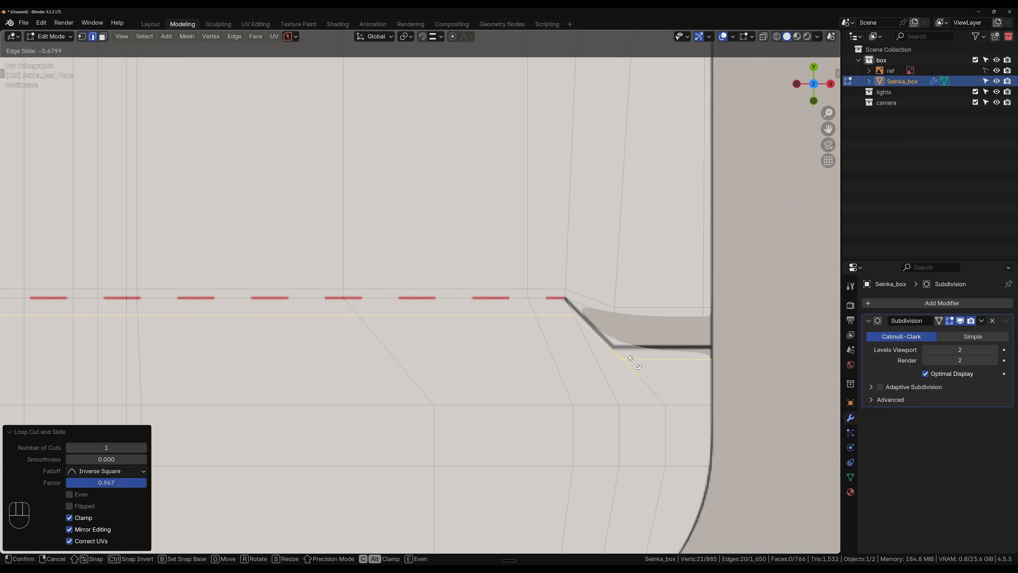
left_click(635, 367)
- Dissolve the two outer vertical edge paths running from the right notch to the rounded corner, and check the result in Object Mode
scroll(641, 401, "down", 4)
middle_click_drag(643, 409, 544, 323, "shift")
scroll(639, 387, "up", 4)
left_click(544, 296)
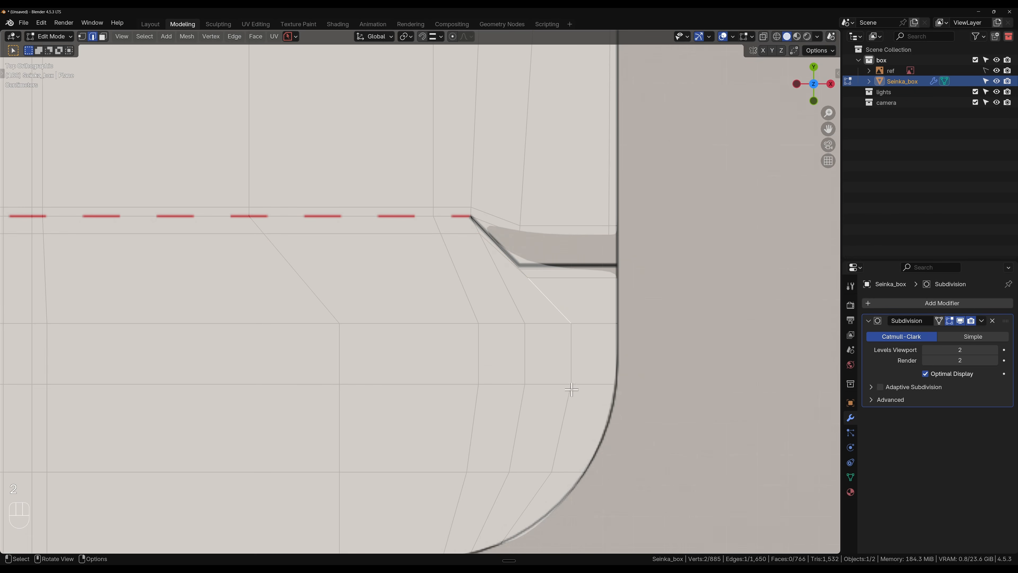
left_click(525, 507, "ctrl")
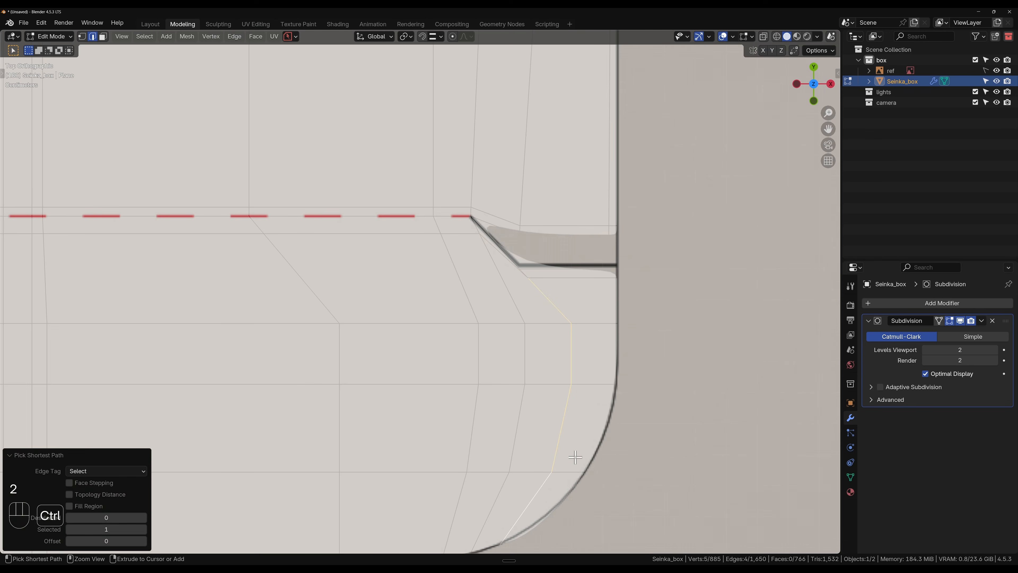
key("ctrl+x")
middle_click_drag(543, 366, 624, 326, "shift")
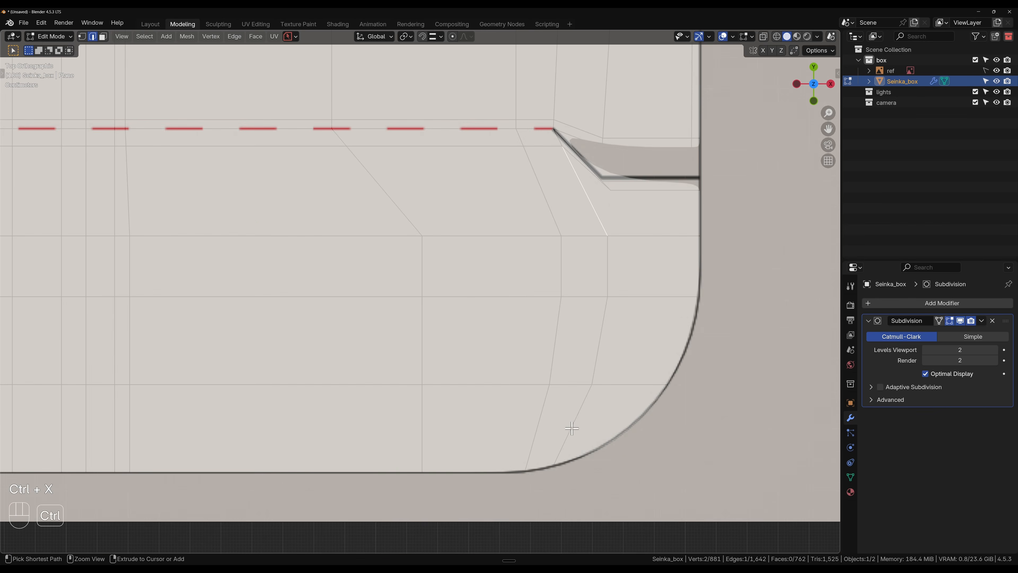
key("ctrl+x")
key("ctrl+x")
scroll(624, 388, "down", 3)
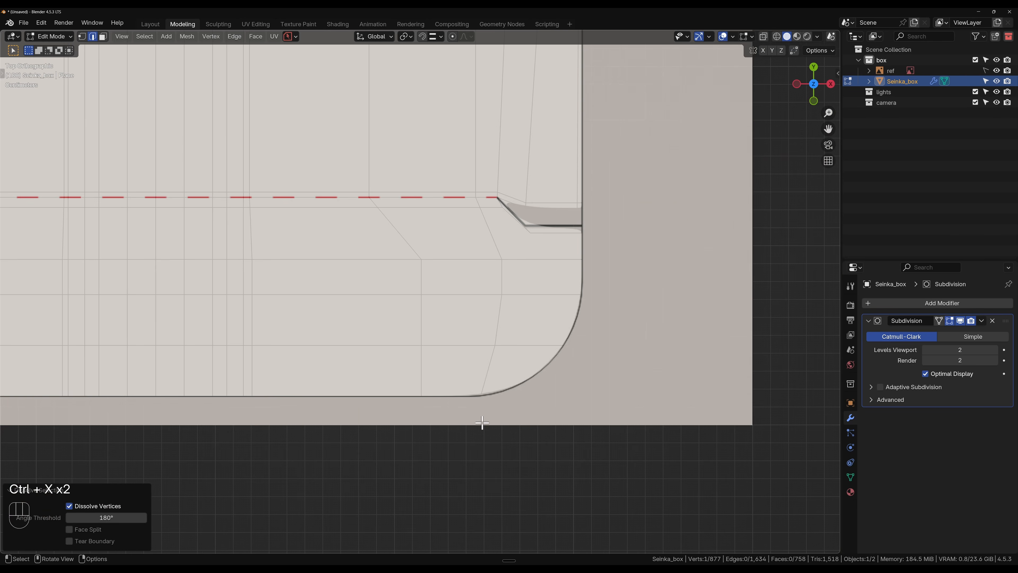
key("Tab")
scroll(485, 401, "down", 3)
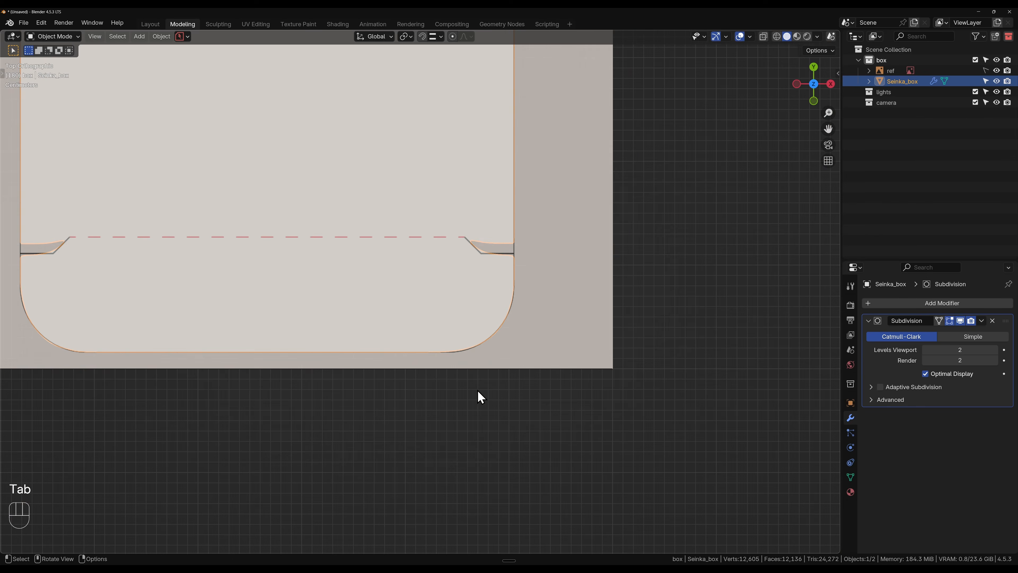
key("Tab")
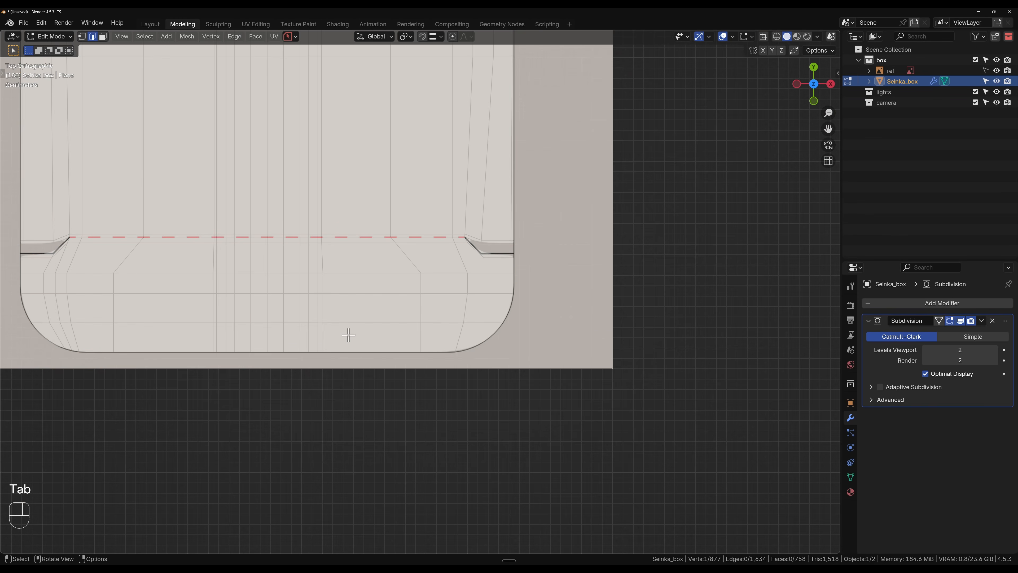
- Move the vertex below the right notch's corner -0.005139 m in X and -0.000411 m in Y, and the vertex below its inner end -0.002878 m in X
scroll(445, 320, "up", 5)
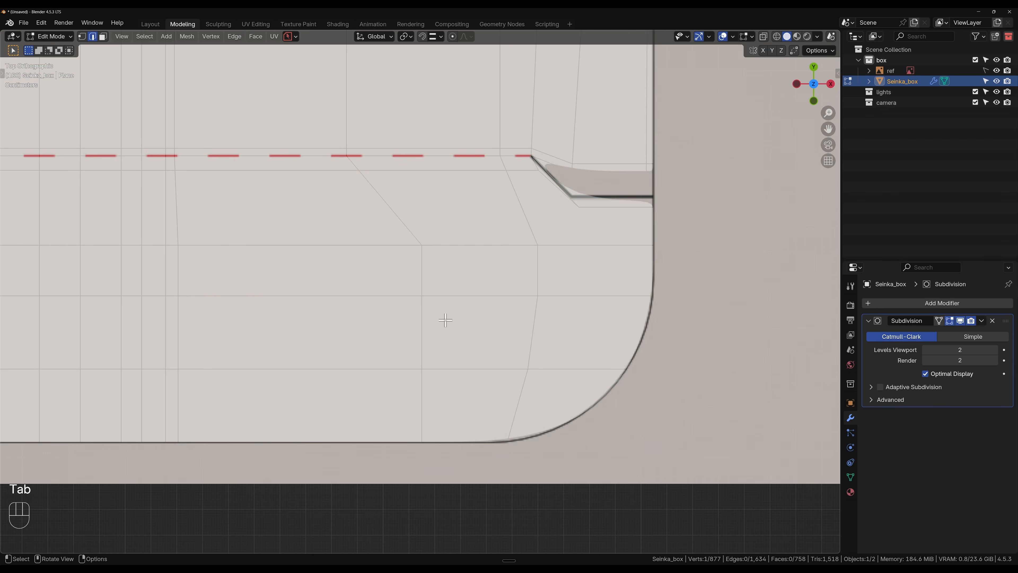
middle_click_drag(616, 230, 555, 298, "shift")
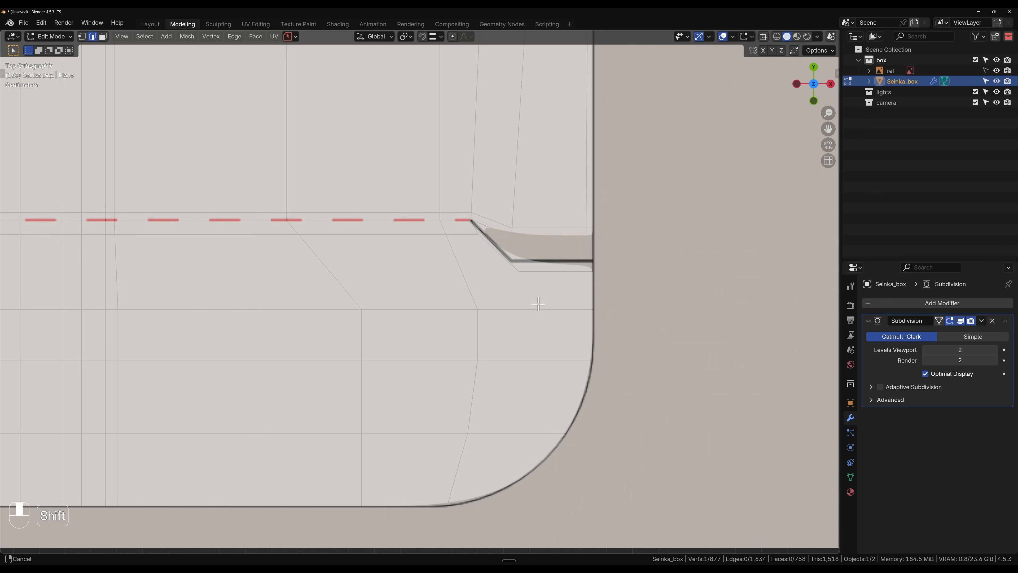
key("1")
key("g")
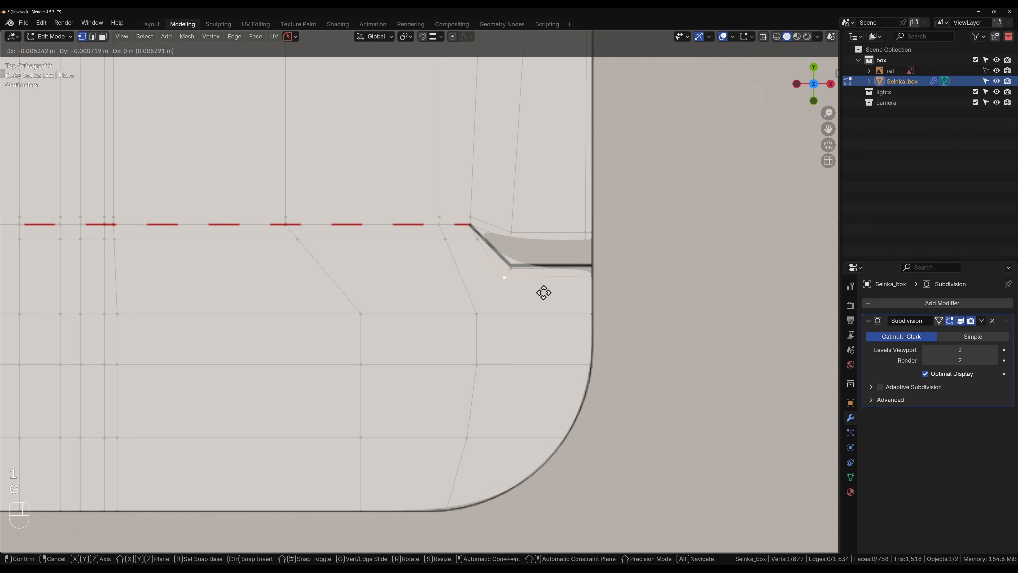
left_click(544, 292)
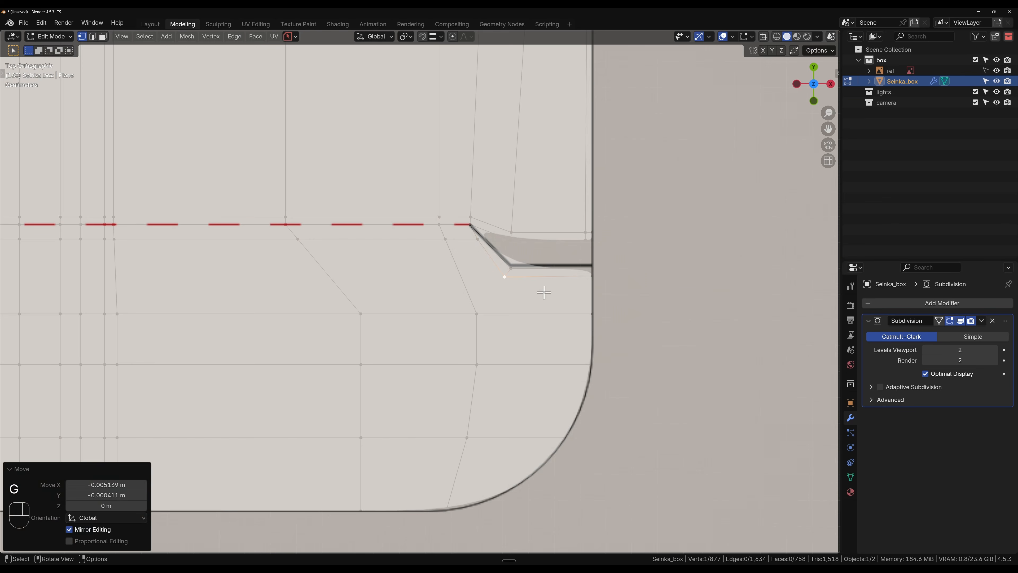
left_click(474, 239)
key("g")
left_click(467, 239)
- Nudge the two support-loop vertices beside the left notch's corner and inner end so the loop follows the notch outline
scroll(578, 280, "down", 4)
middle_click_drag(436, 353, 707, 361, "shift")
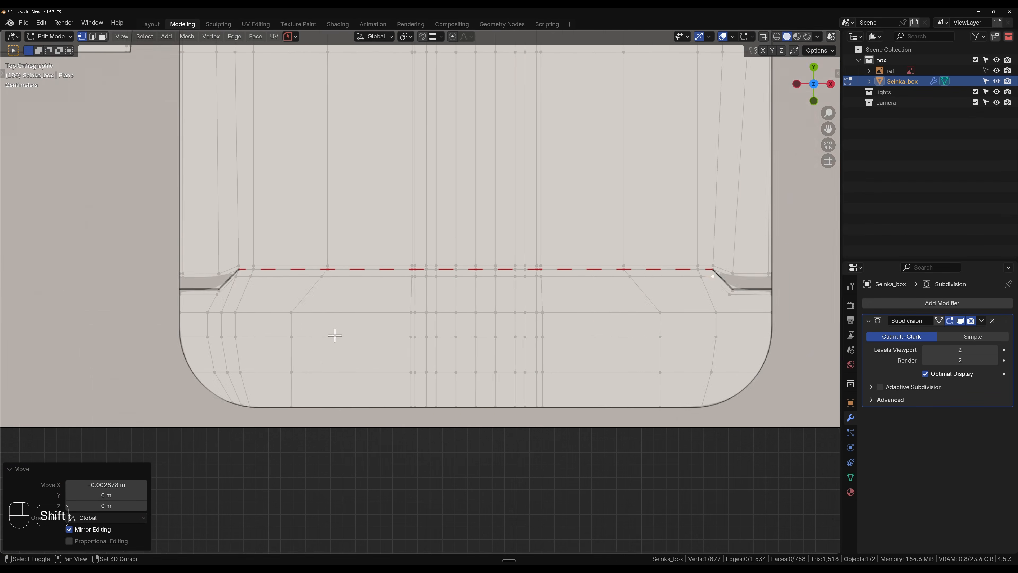
middle_click_drag(334, 337, 572, 354, "shift")
scroll(419, 330, "up", 5)
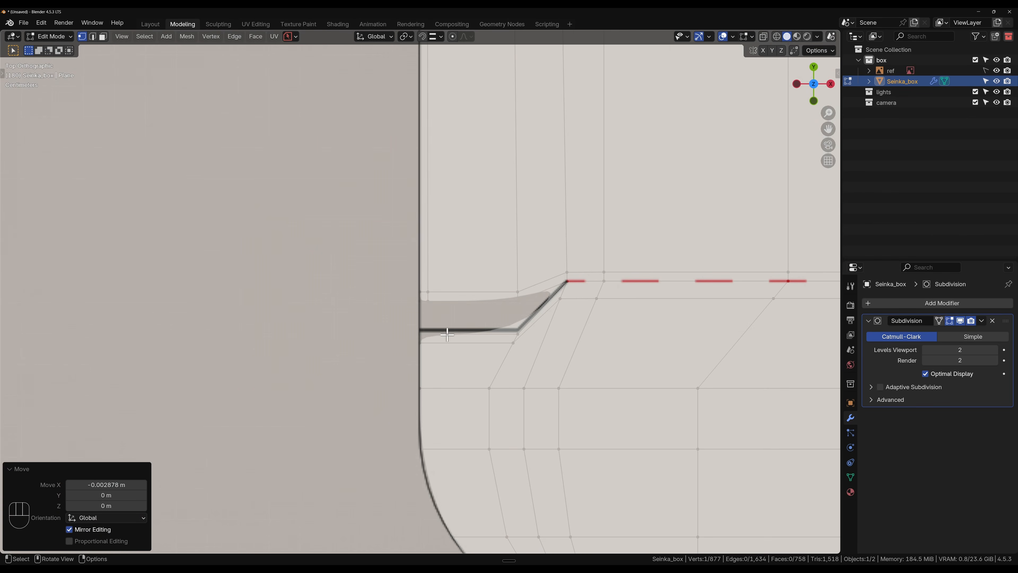
middle_click_drag(463, 381, 462, 390, "shift")
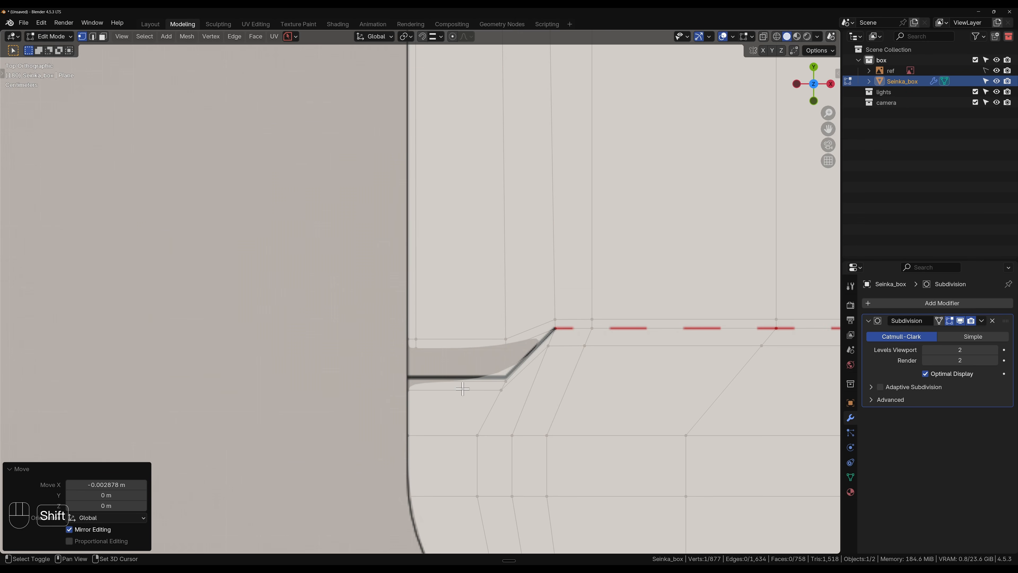
scroll(469, 396, "down", 2)
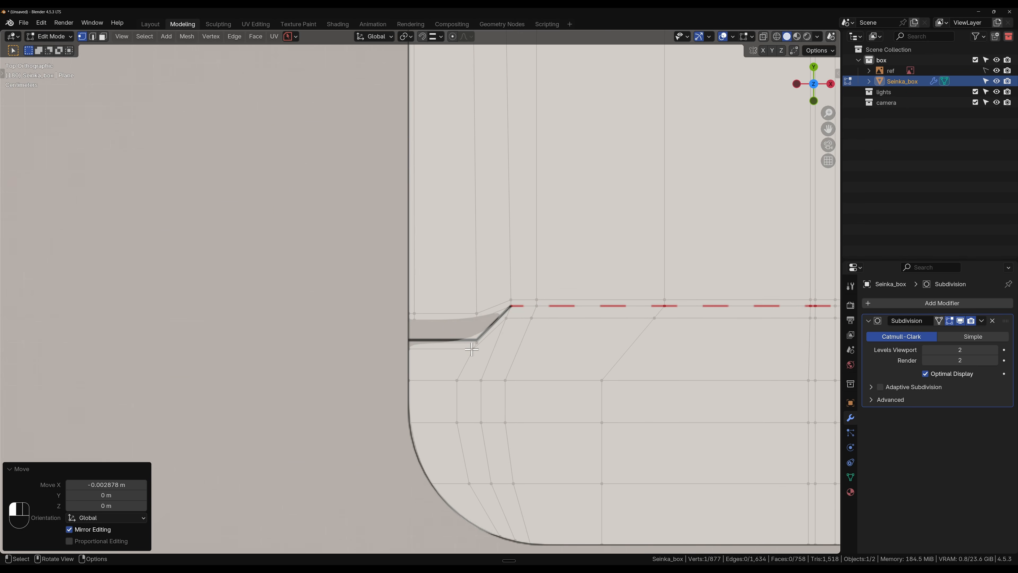
key("g")
right_click(498, 349)
key("g")
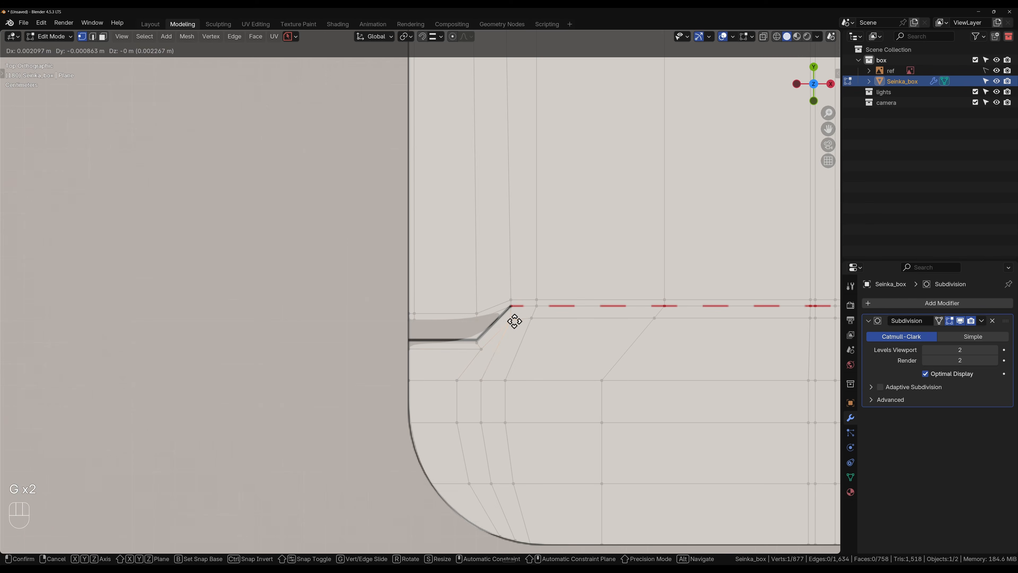
right_click(514, 321)
- Dissolve the two outer vertical edge paths running from the left notch to the rounded corner
key("2")
left_click(485, 369)
left_click(501, 501, "ctrl")
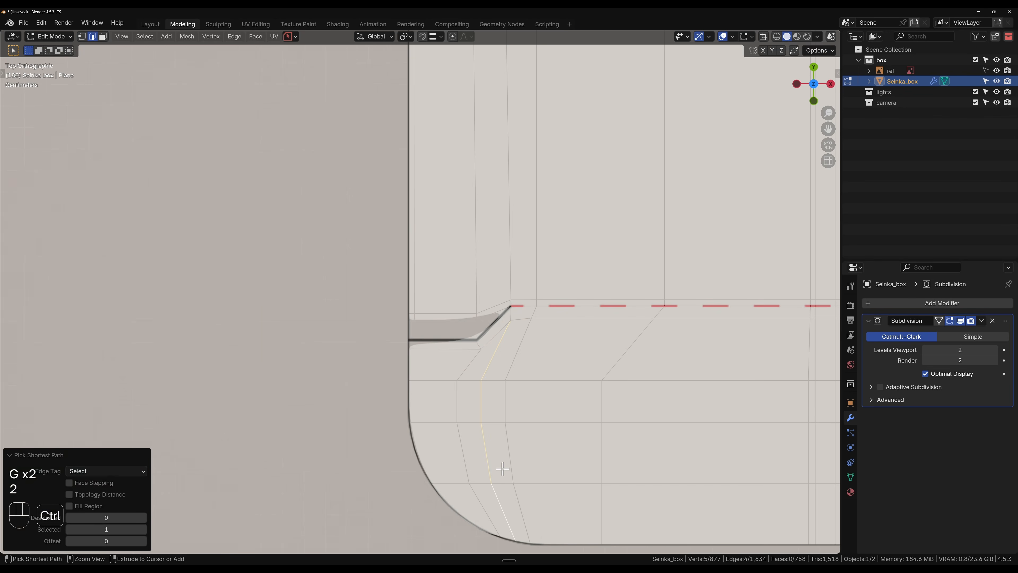
key("ctrl+x")
left_click(471, 369)
key("ctrl+x")
key("ctrl+x")
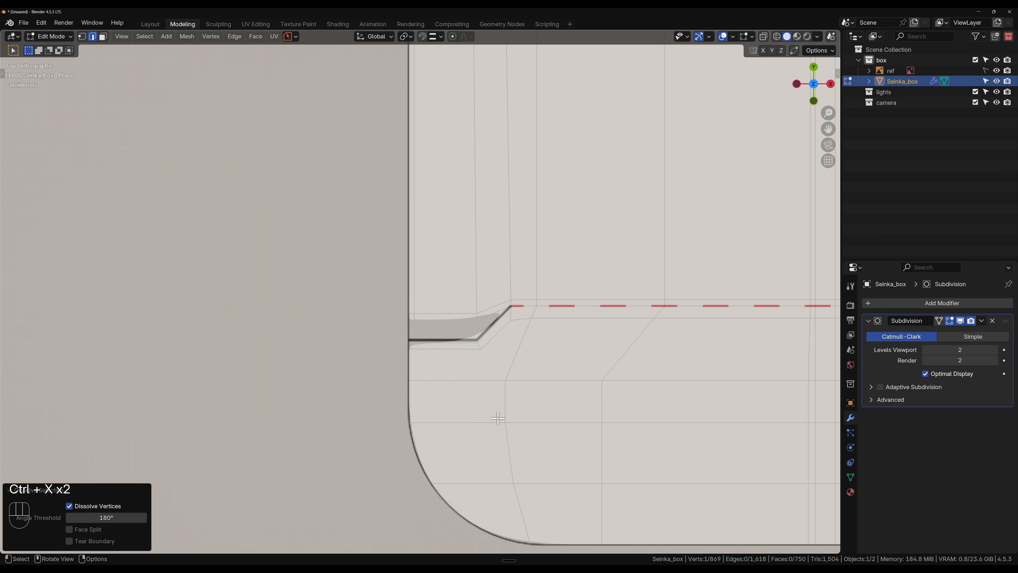
- Add two evenly spaced vertical edge loops through the upper flap's left rounded corner, beside its notch
scroll(461, 420, "down", 8)
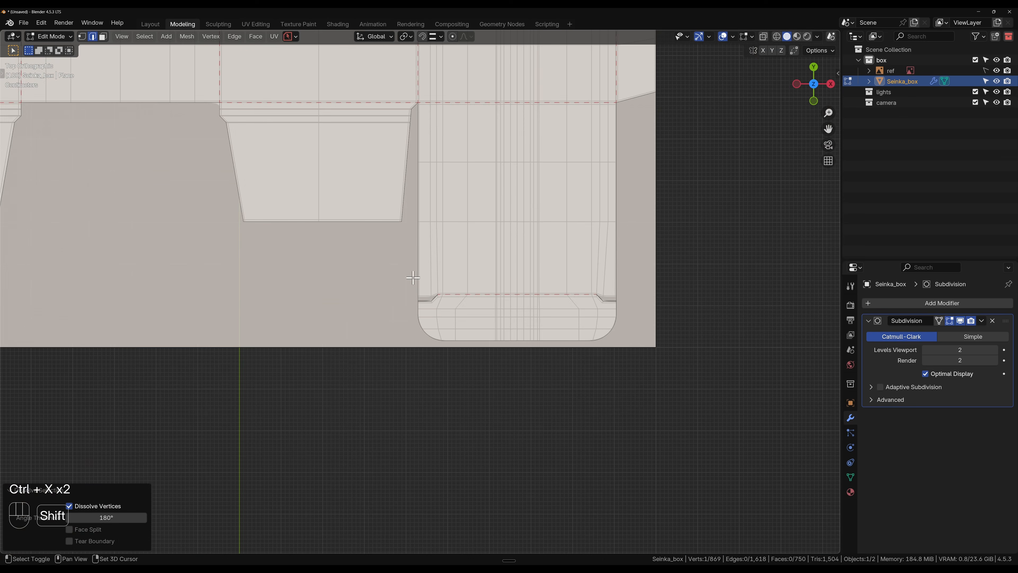
middle_click_drag(413, 277, 403, 355, "shift")
scroll(396, 377, "up", 3)
middle_click_drag(393, 392, 515, 324, "shift")
scroll(397, 339, "up", 3)
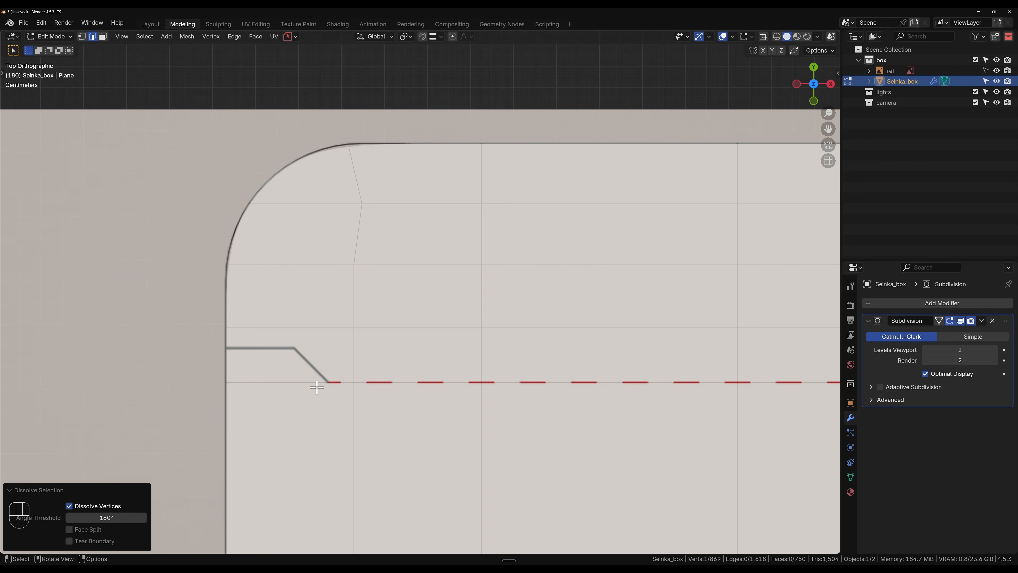
key("ctrl+r")
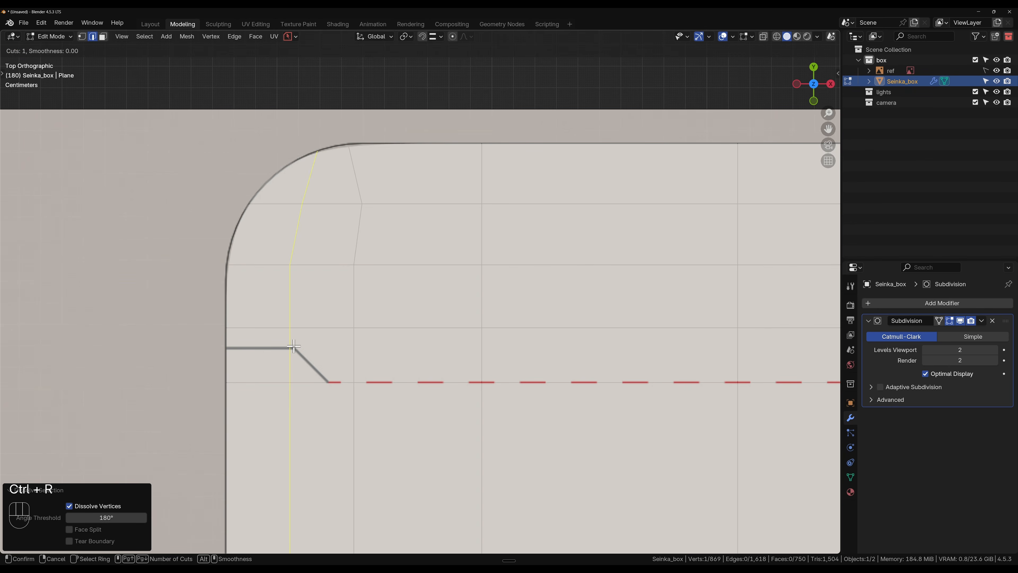
left_click(293, 346)
right_click(294, 346)
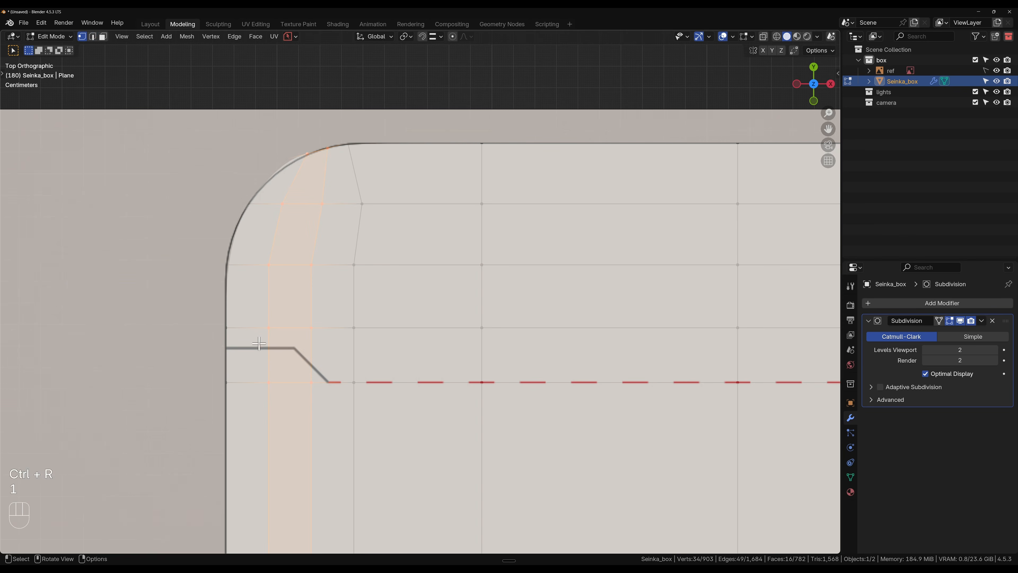
- Move the outermost fold edge at the upper flap's left notch up along Y onto the notch's horizontal reference line
key("1")
left_click(277, 405)
key("g")
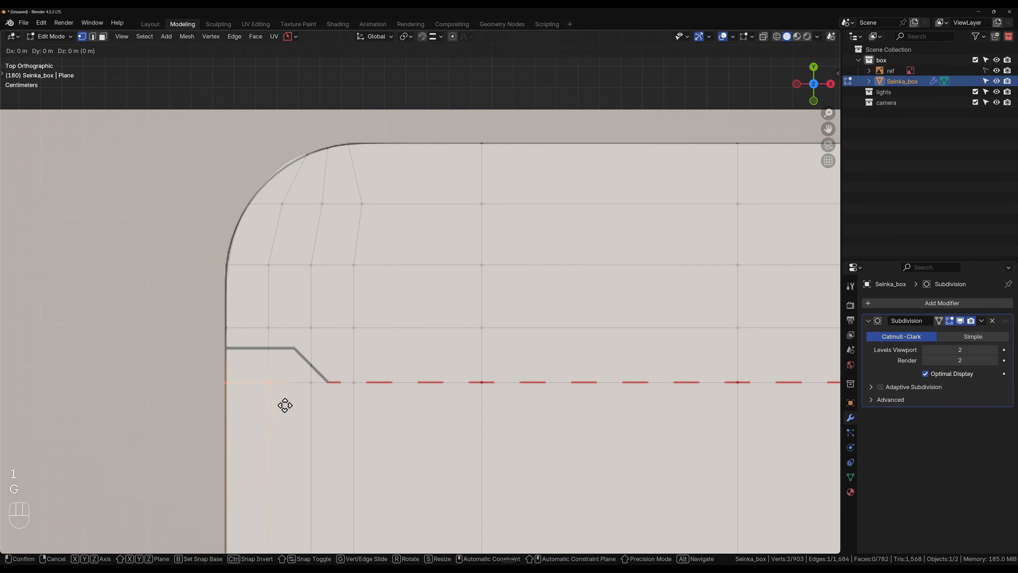
key("y")
left_click(280, 371)
- Move the two notch vertices along X onto the reference's notch corner and inner end, shifting the second about 0.0075 m
left_click(268, 347)
key("g")
key("x")
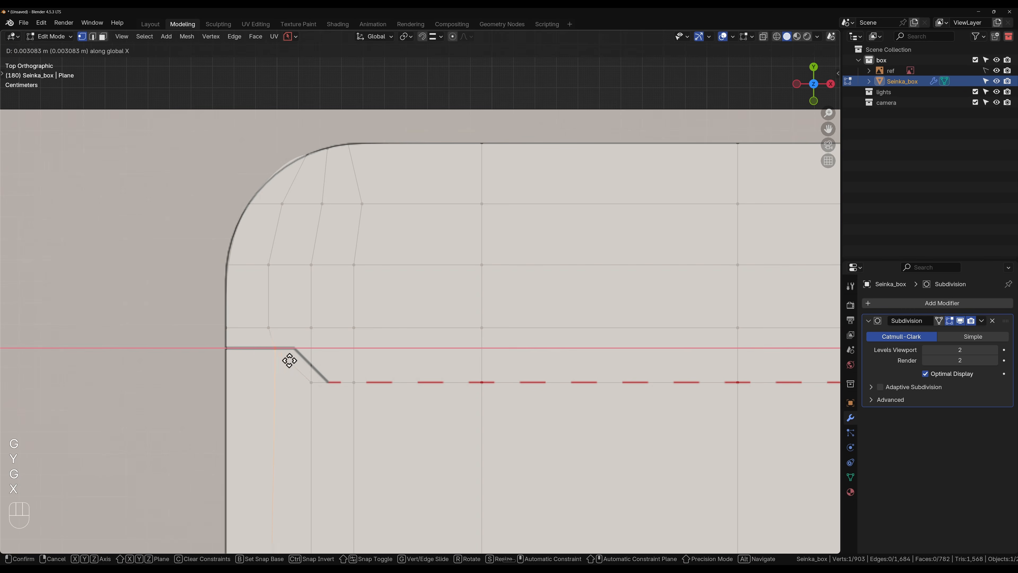
left_click(307, 362)
left_click(327, 383)
key("g")
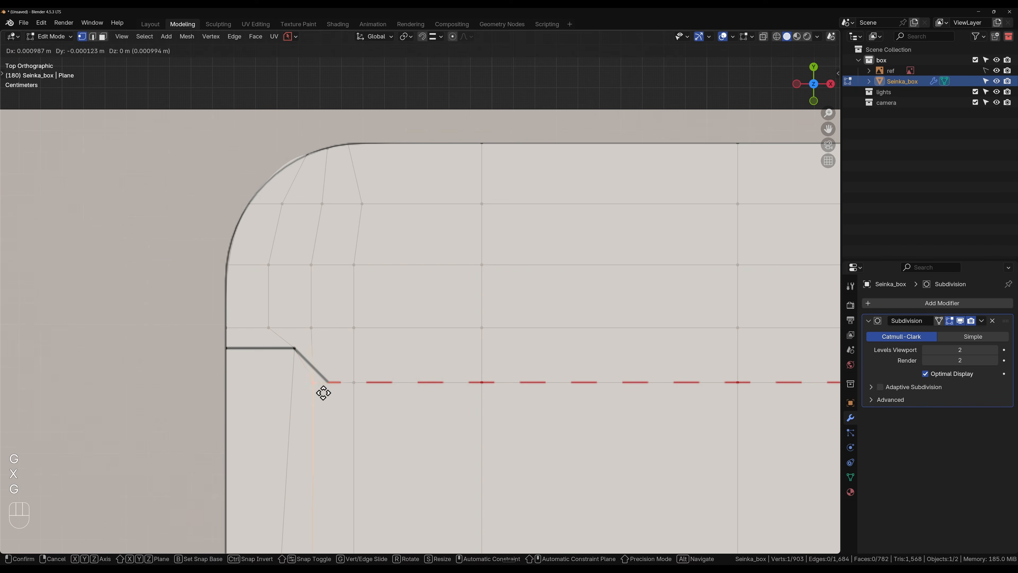
key("x")
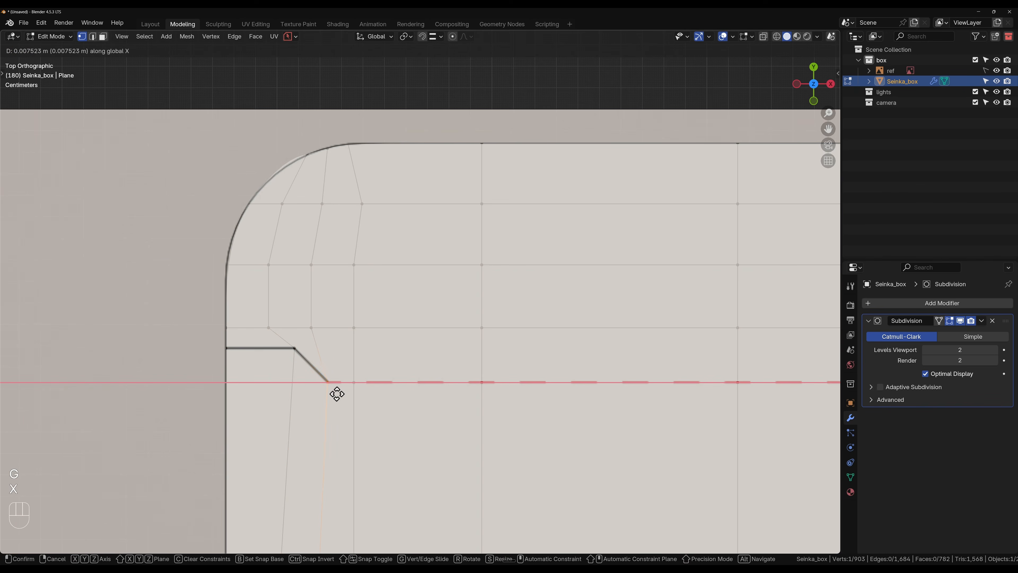
left_click(337, 394)
- Rip the upper flap's left notch edges apart and move the lower horizontal edge -0.010483 m along Y
key("2")
left_click(302, 359)
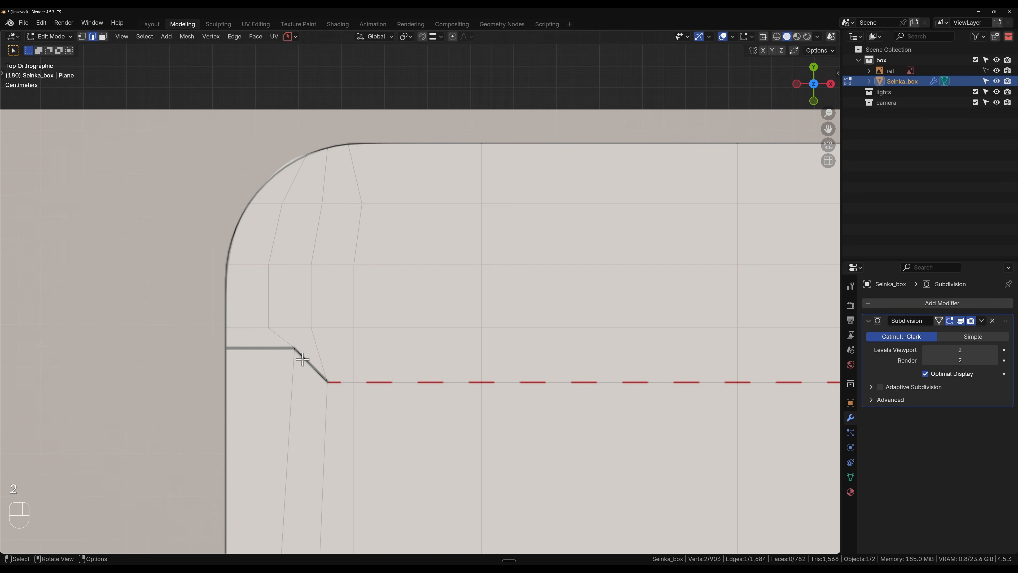
key("v")
left_click(319, 370)
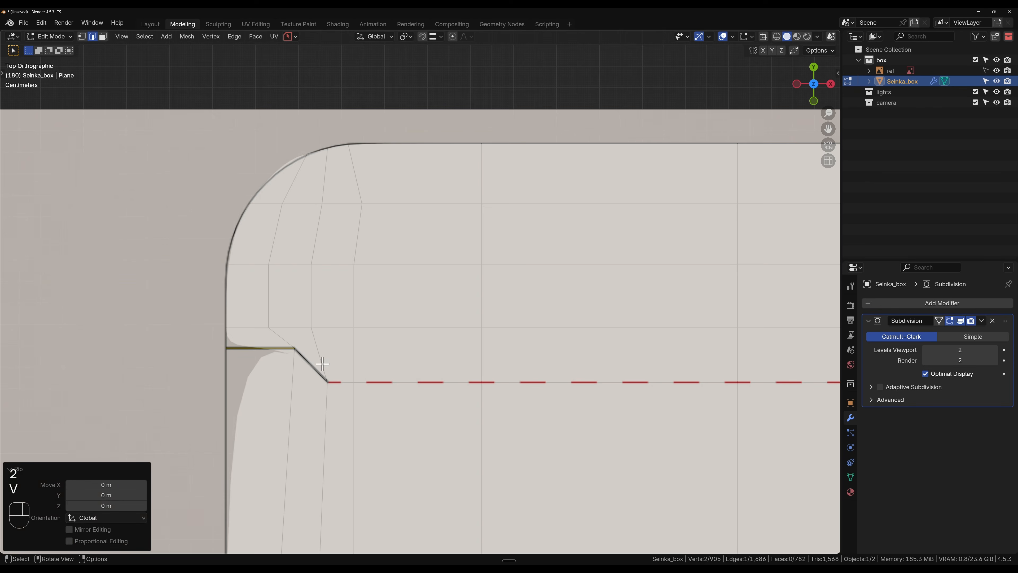
key("g")
key("y")
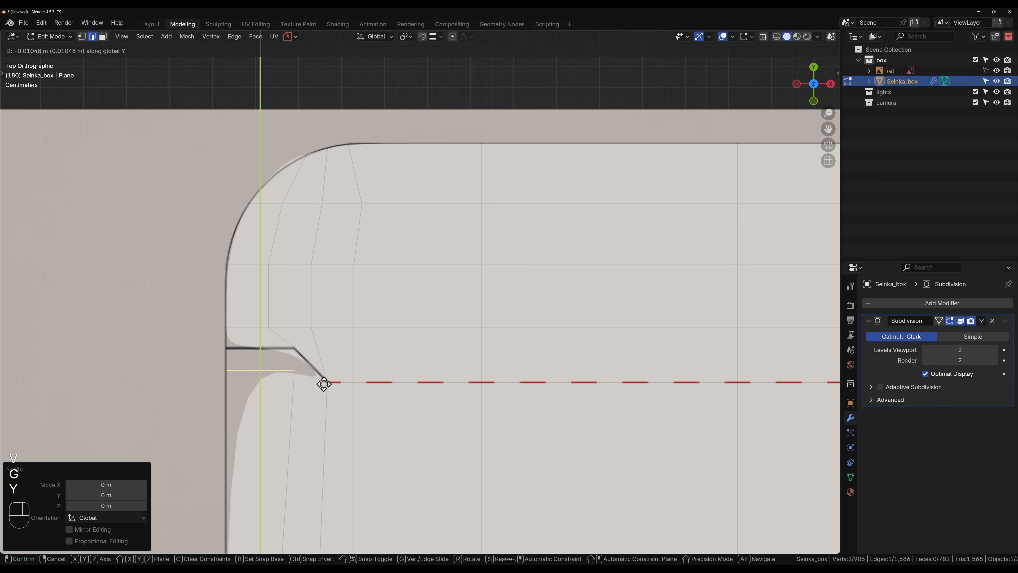
left_click(324, 384)
- Add one vertical edge loop below the upper flap's left notch, slid toward the outer edge with a factor of 0.806
key("ctrl+r")
left_click(241, 385)
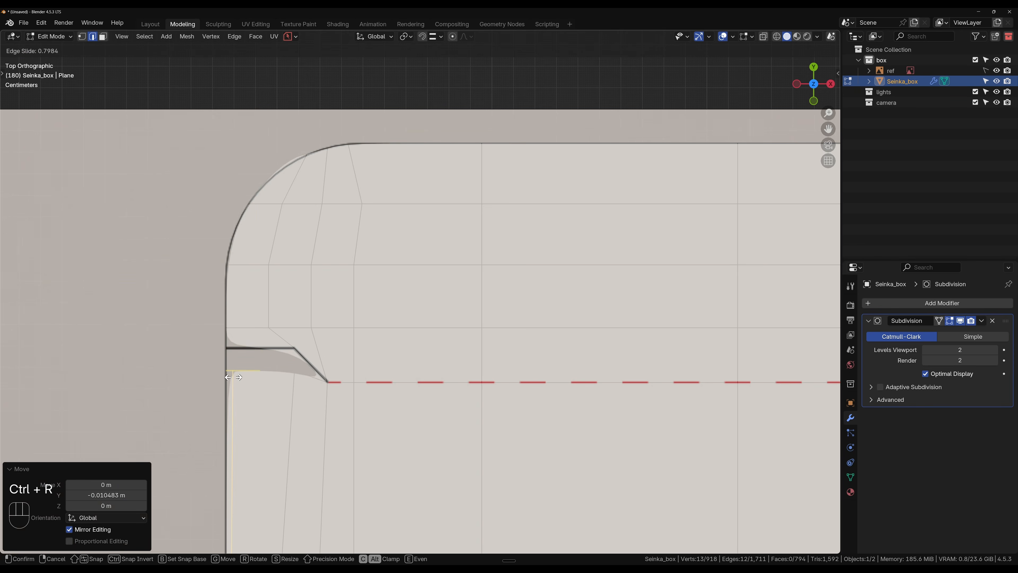
left_click(233, 377)
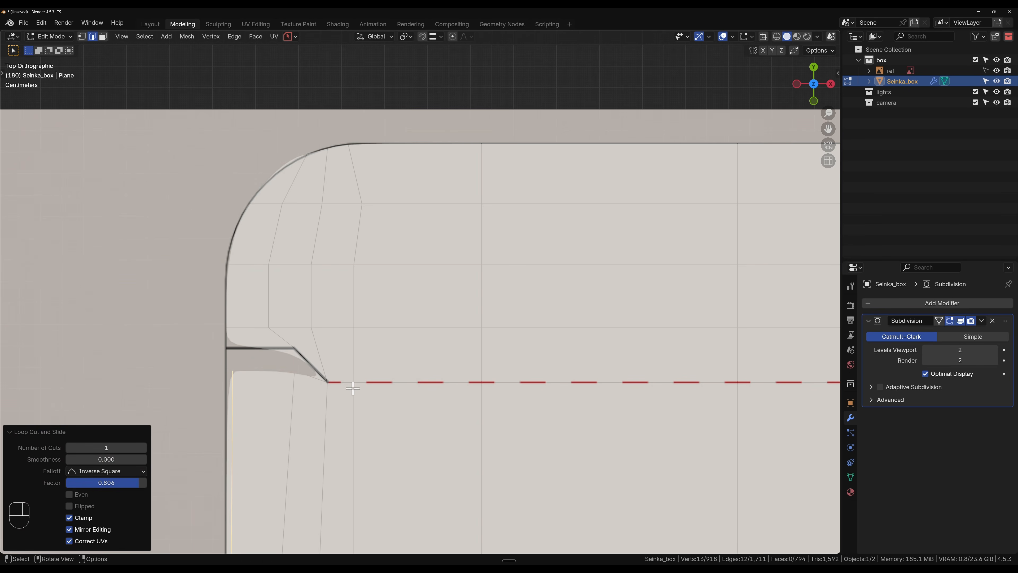
left_click(269, 308)
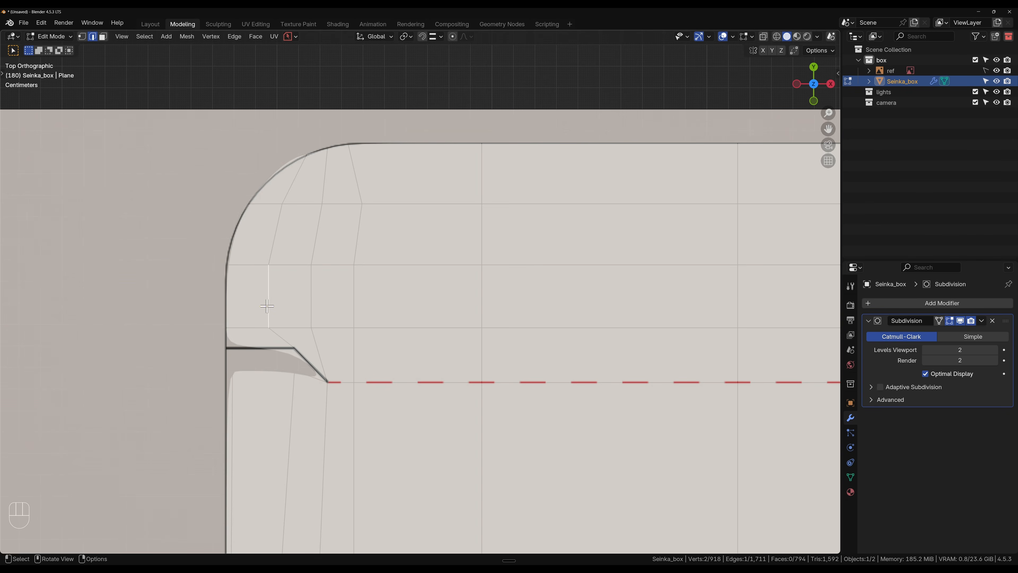
key("ctrl+r")
right_click(303, 308)
- Add one horizontal edge loop just above the upper flap's fold line and left notch, slid downward with a factor of 0.498
scroll(316, 349, "down", 1)
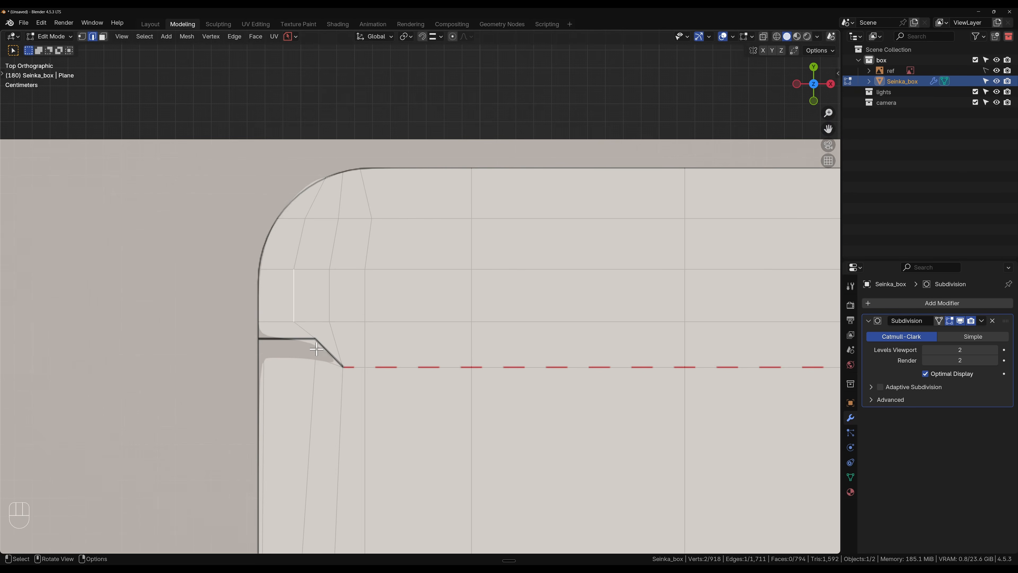
key("ctrl+r")
left_click(330, 336)
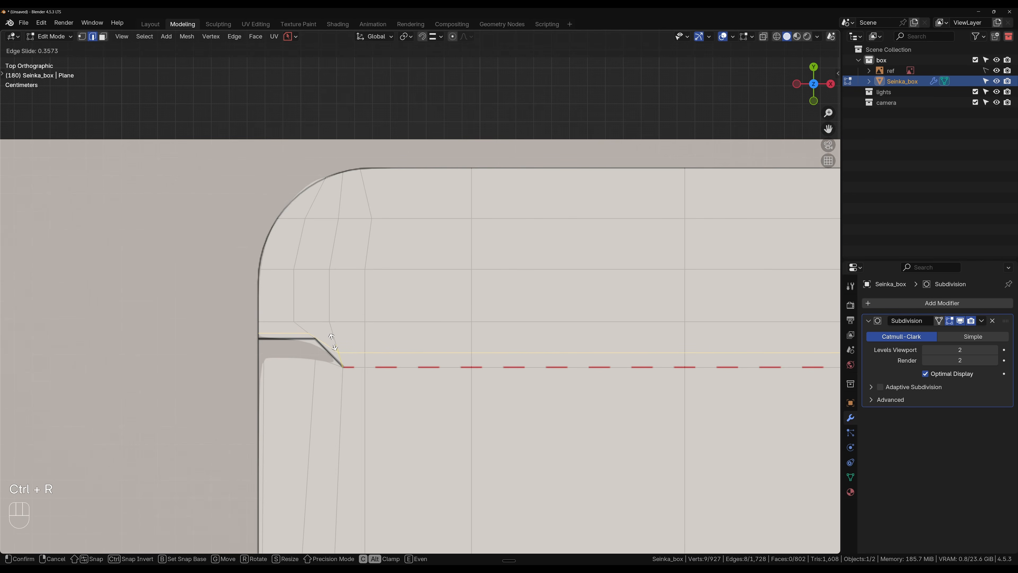
left_click(337, 346)
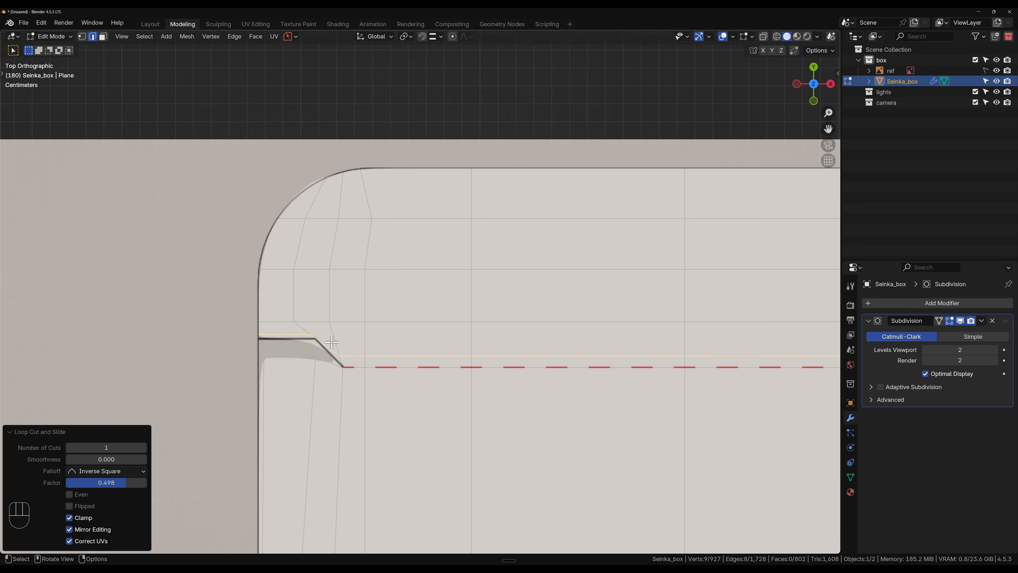
- Move the new loop's two vertices closer to the left notch's corner and inner end, shifting the first 0.00521 m X and -0.000285 m Y
scroll(337, 346, "up", 4)
key("1")
left_click(196, 378)
key("g")
left_click(219, 378)
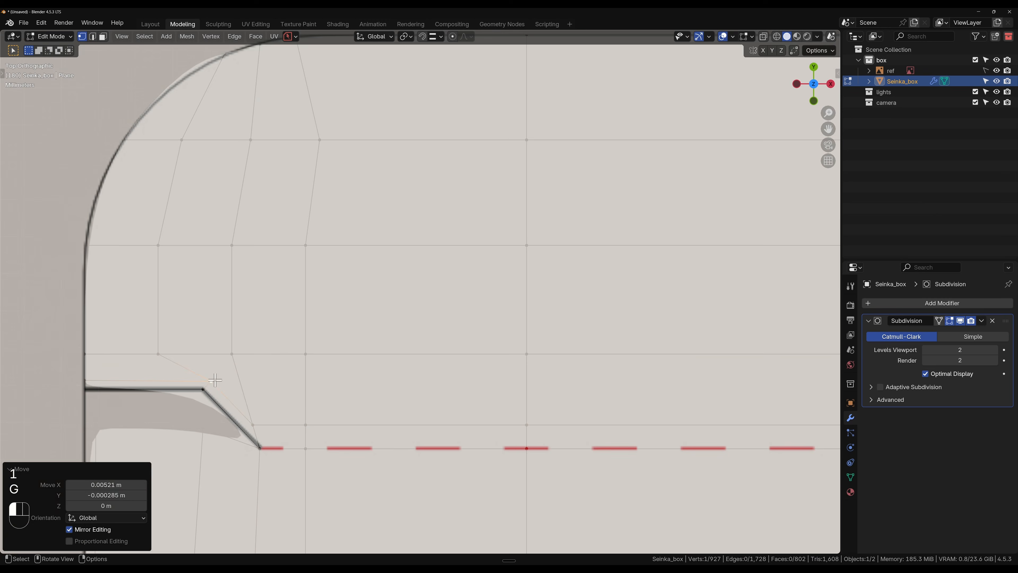
left_click(253, 425)
key("g")
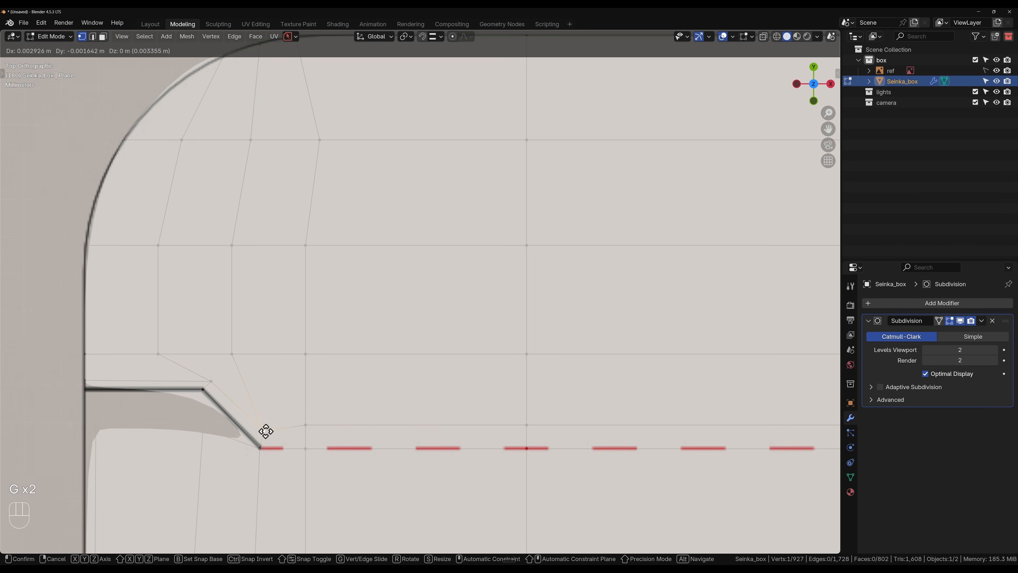
left_click(264, 431)
- Dissolve the two vertical edge chains that run from the left notch up through the rounded corner
key("2")
left_click(180, 367)
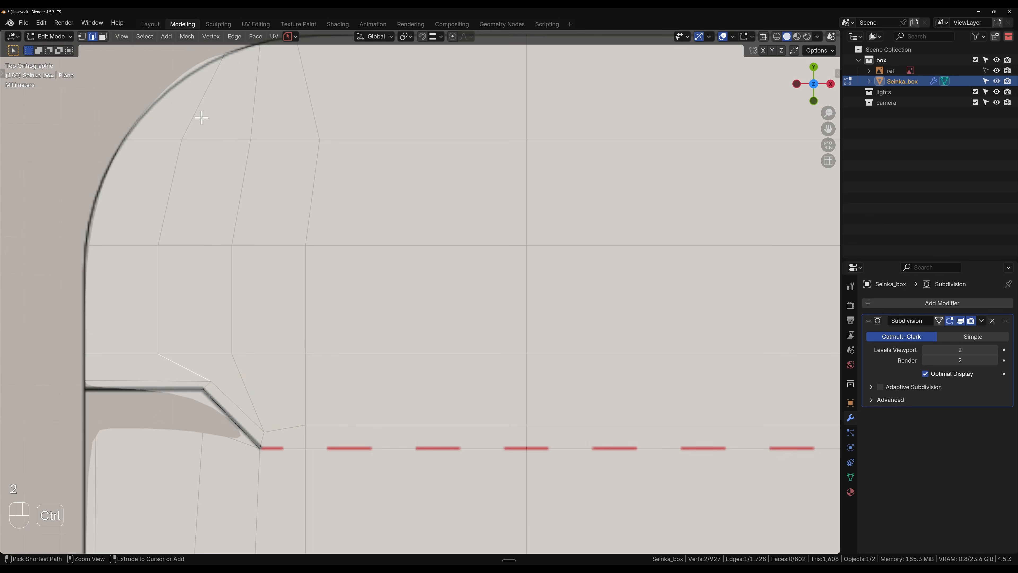
key("ctrl+x")
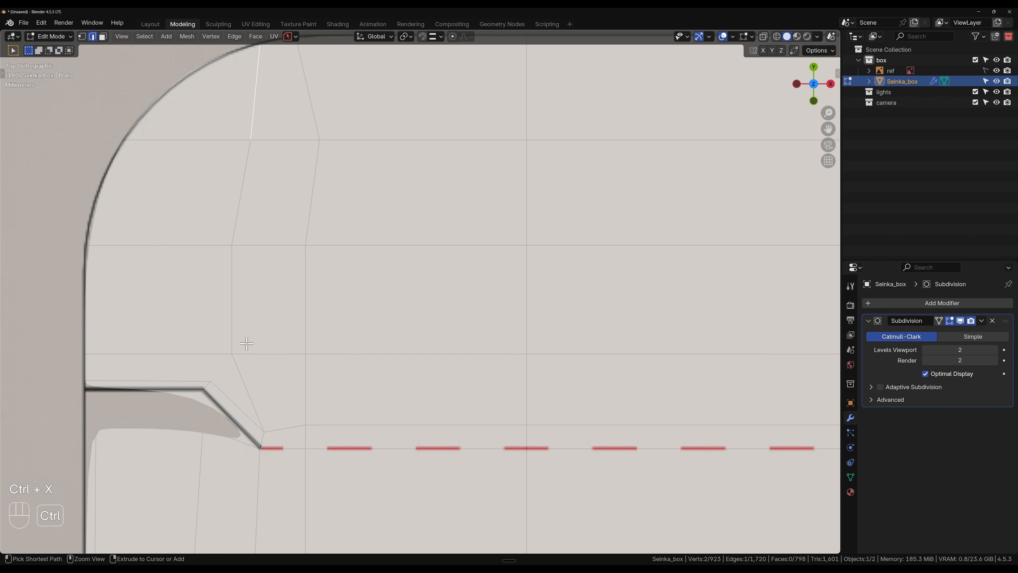
left_click(241, 377)
key("ctrl+x")
- Select the outermost horizontal edge of the new loop at the upper flap's right notch
scroll(370, 358, "down", 6)
middle_click_drag(370, 358, 155, 352, "shift")
middle_click_drag(421, 371, 266, 374, "shift")
mouse_move(491, 365)
middle_mouse_down("shift")
mouse_move(389, 371)
mouse_move(444, 317)
middle_mouse_up("shift")
scroll(391, 371, "up", 6)
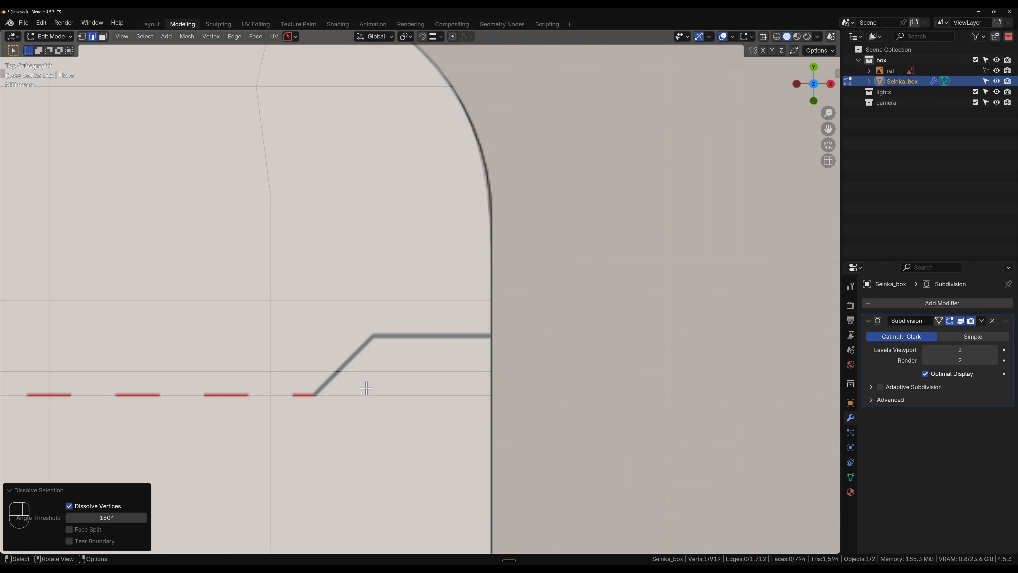
scroll(366, 387, "down", 5)
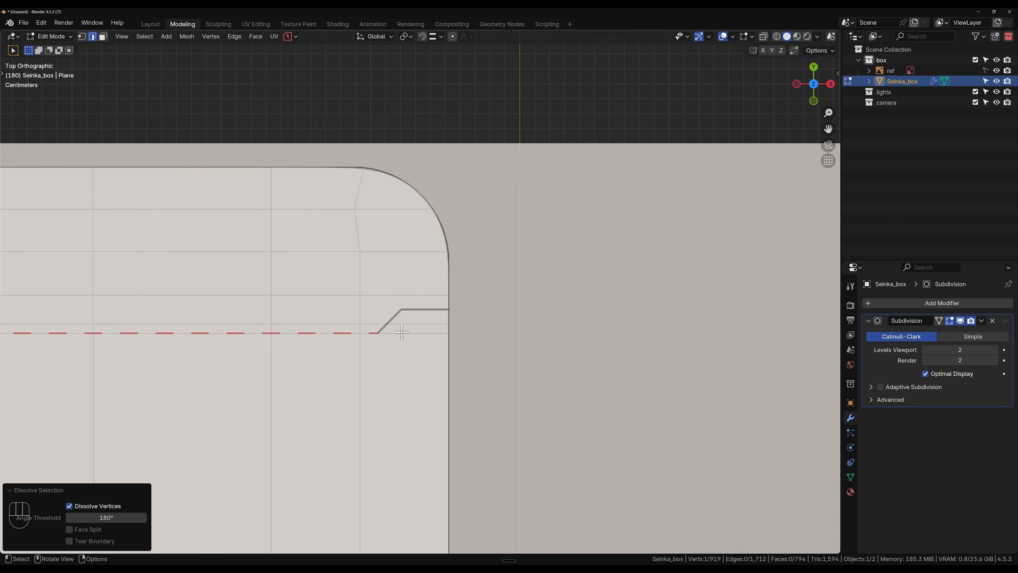
left_click(402, 324)
scroll(425, 362, "up", 2)
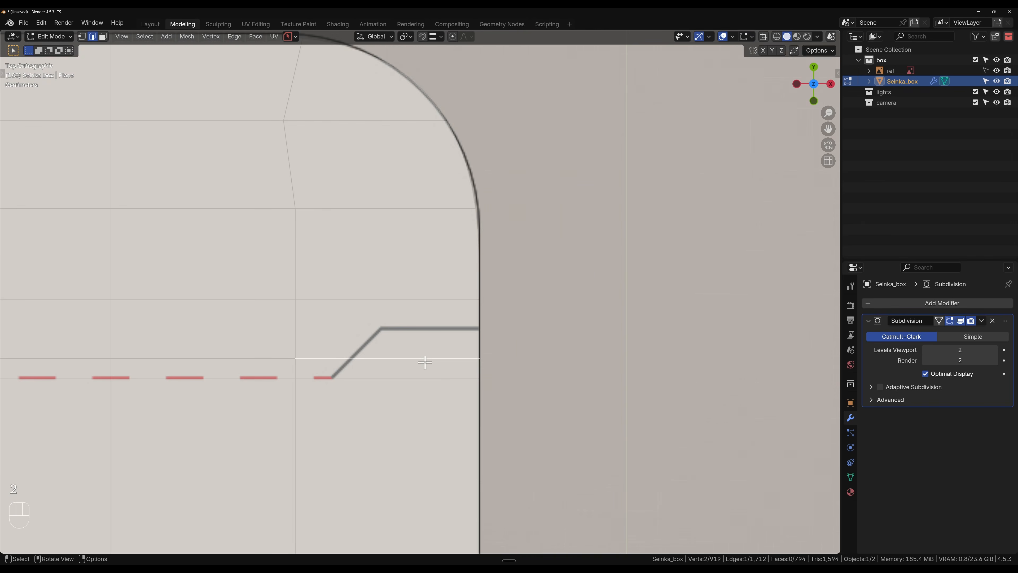
- Try moving the selected edge freely up about 0.0152 m along Y and cutting two vertical loops through it, then undo both
key("g")
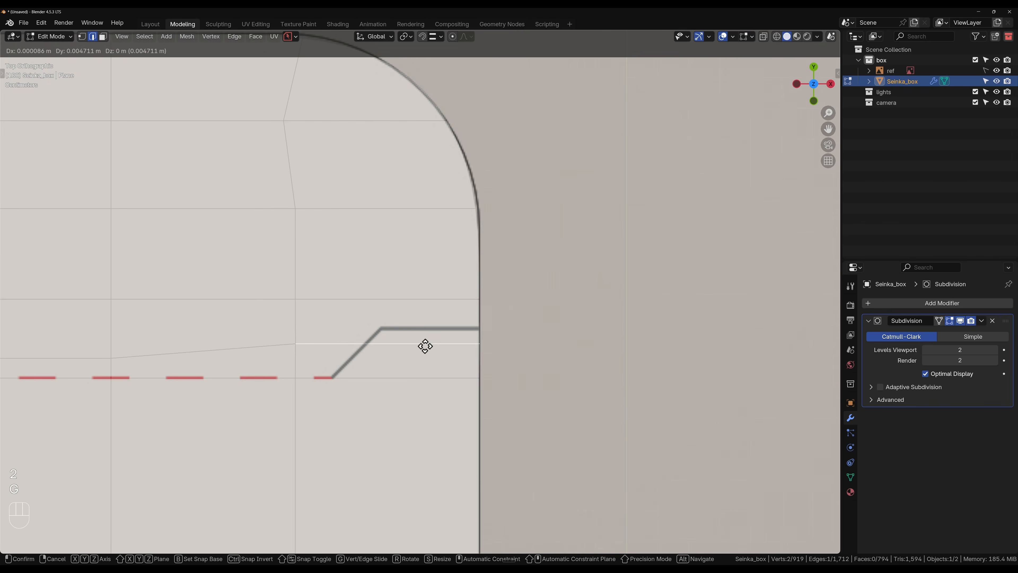
left_click(424, 315)
key("ctrl+r")
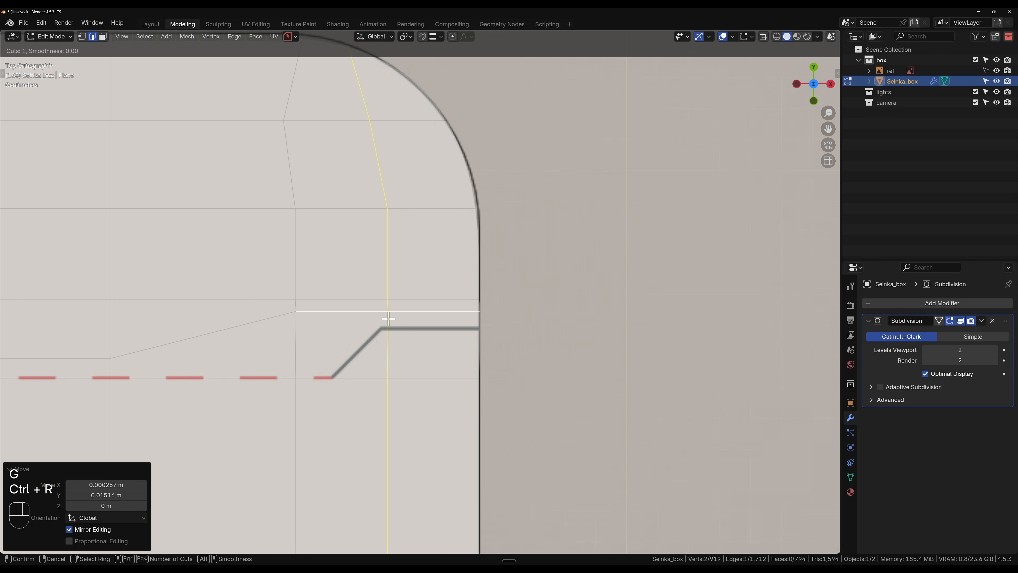
left_click(388, 319)
right_click(388, 319)
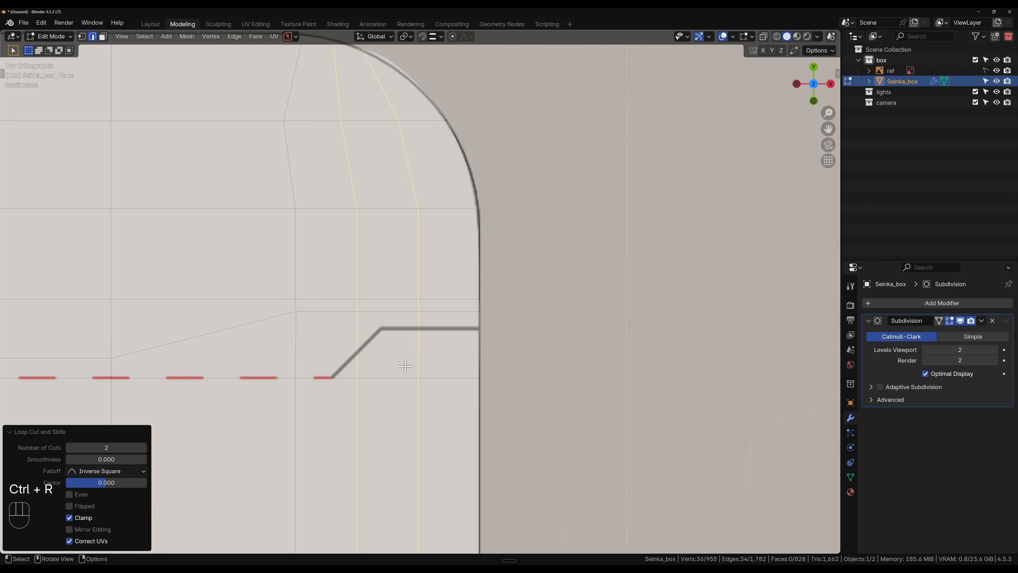
scroll(504, 336, "up", 4)
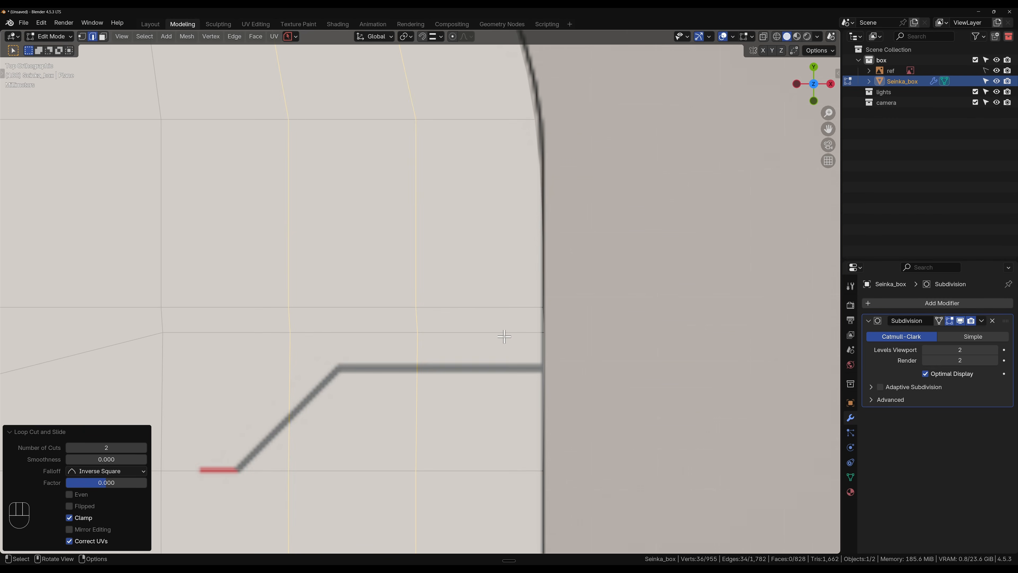
scroll(504, 336, "up", 1)
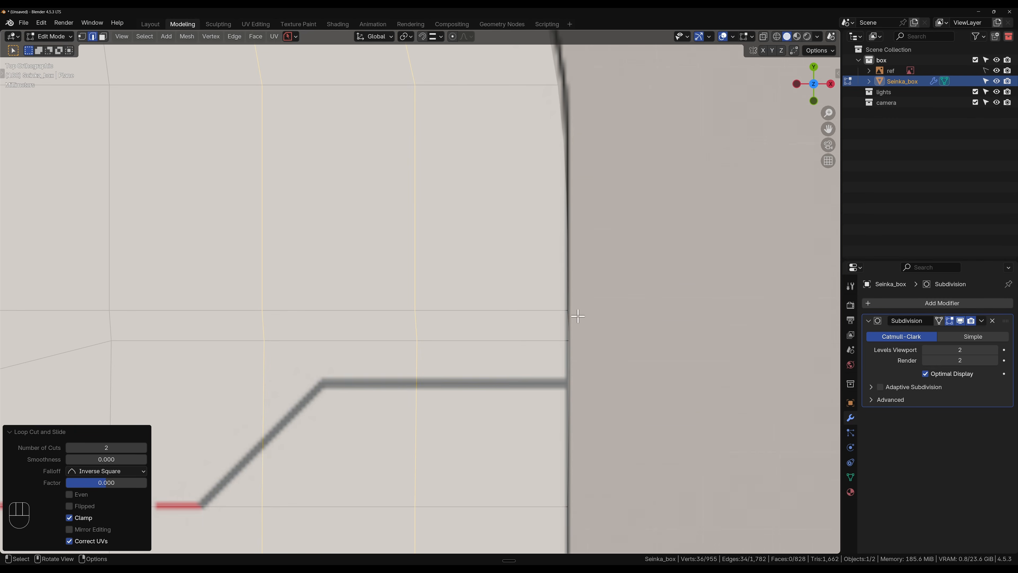
key("ctrl+z")
key("ctrl+z")
- Slide the outermost edge at the right notch upward above the reference's horizontal notch line with a factor of -0.793
scroll(514, 419, "up", 1)
key("g")
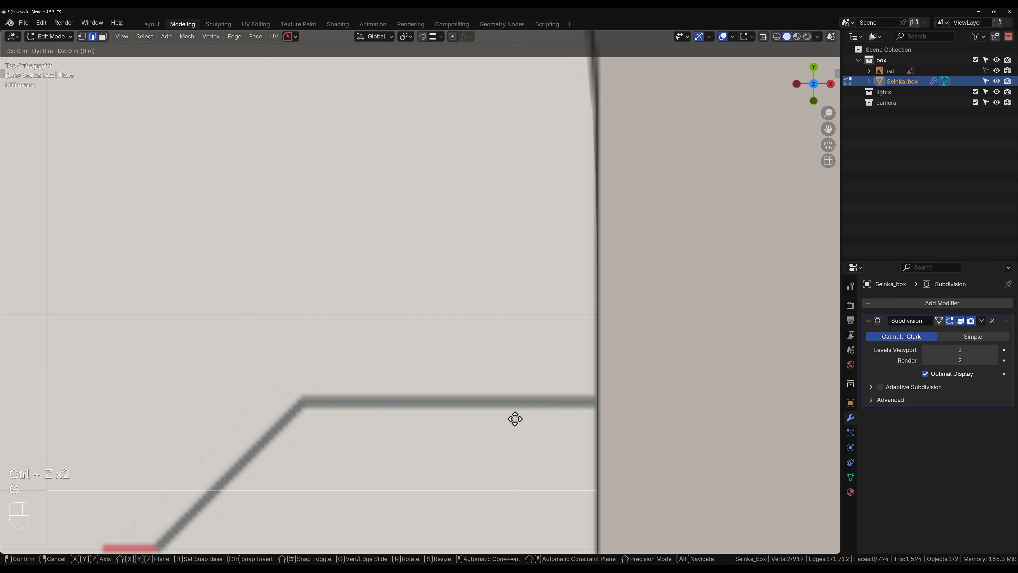
key("g")
left_click(482, 324)
scroll(399, 414, "down", 2)
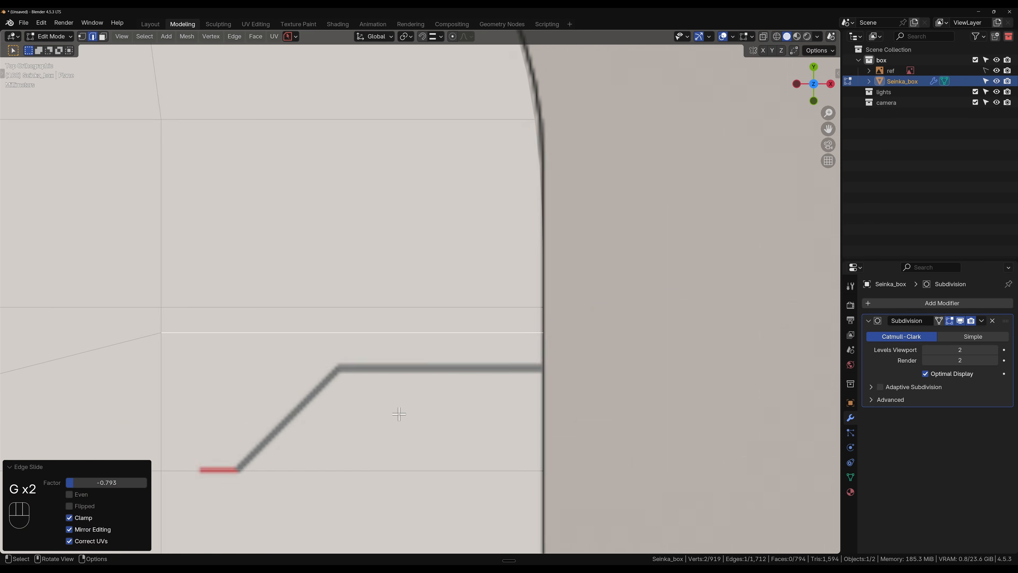
- Add two evenly spaced vertical edge loops through the right notch area without sliding them
scroll(398, 414, "down", 1)
key("ctrl+r")
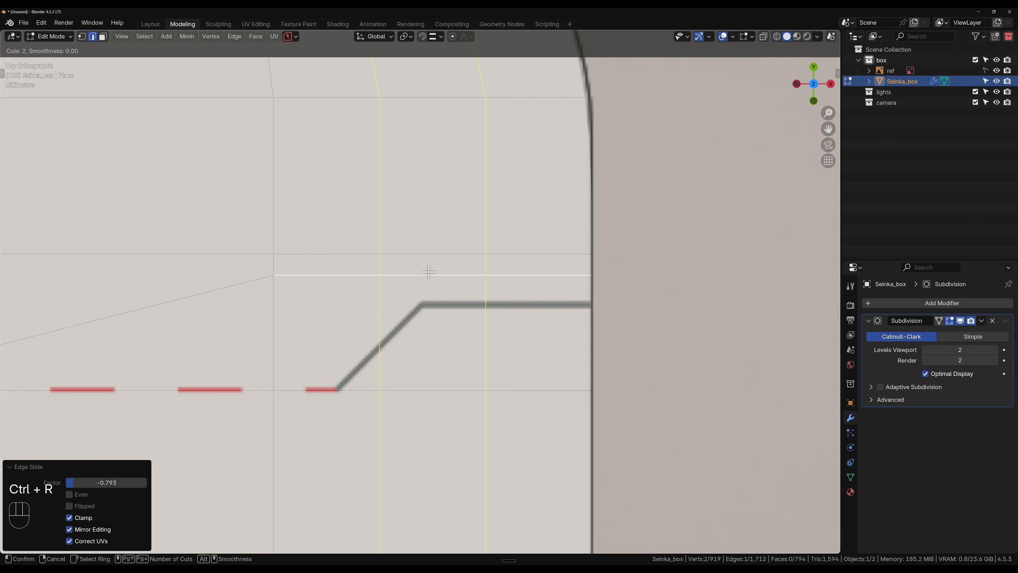
left_click(429, 271)
right_click(428, 273)
- Move the inner new vertex on the fold line about -0.008 m along X onto the right notch's inner end
key("1")
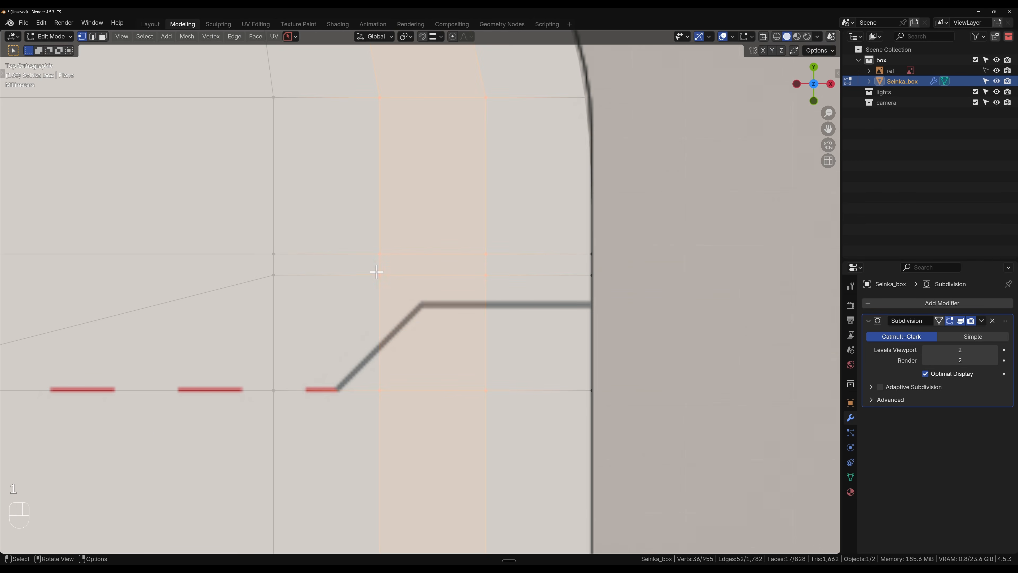
left_click(354, 413)
key("g")
key("x")
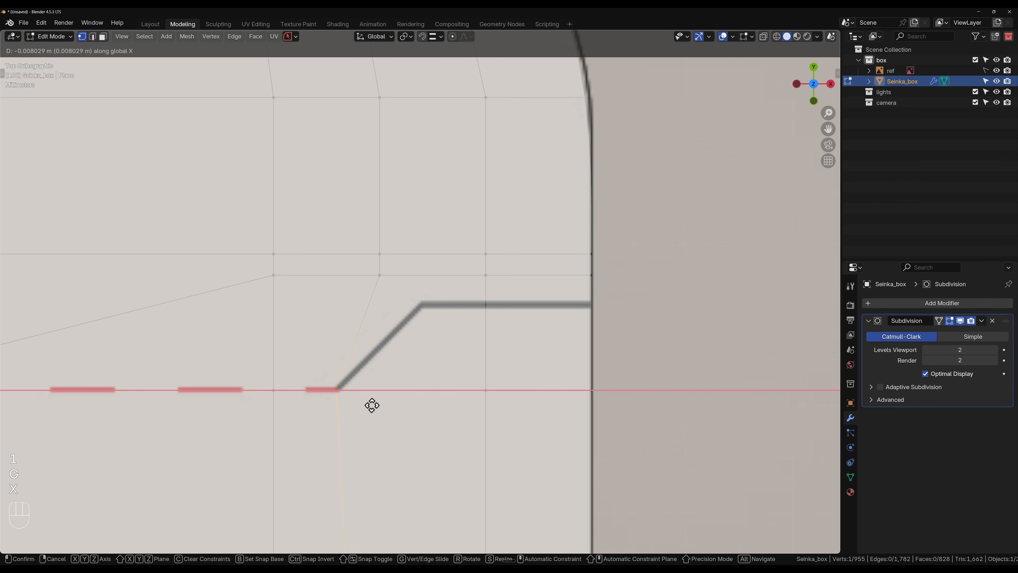
left_click(366, 405)
- Raise the two outer fold vertices along Y onto the notch's horizontal line, then move the inner one -0.011747 m along X onto the notch corner
left_click_drag(444, 364, 611, 418)
key("g")
key("y")
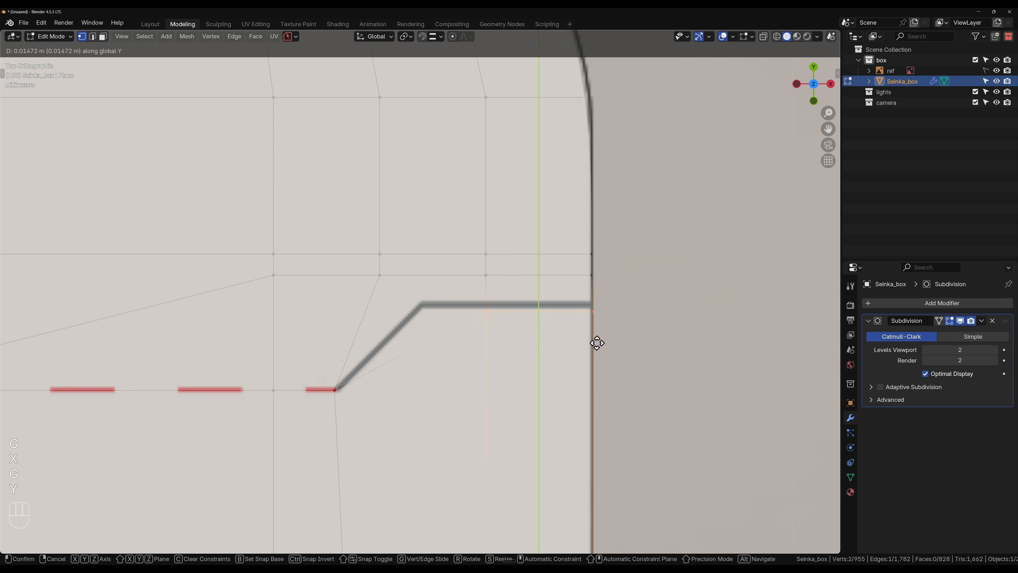
left_click(596, 337)
left_click(485, 305)
key("g")
key("x")
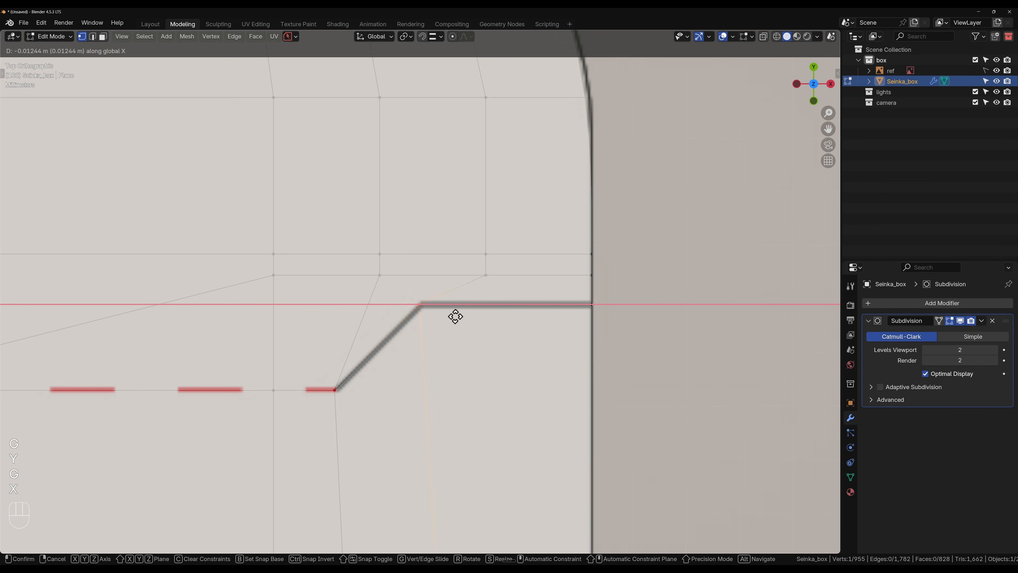
left_click(458, 316)
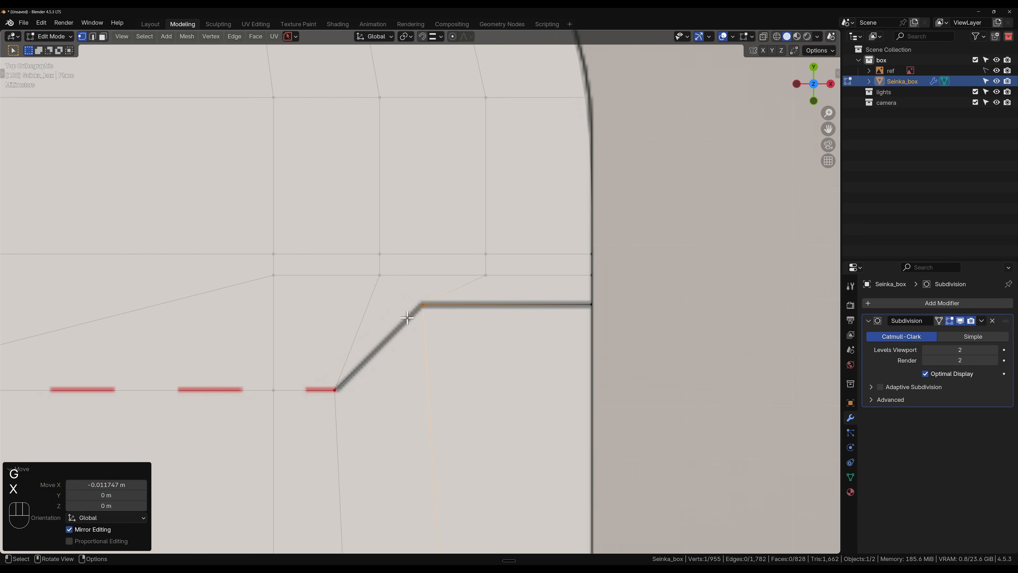
- Slide the two inner loop vertices beside the right notch down to just above the dashed fold line
left_click(275, 274, "shift")
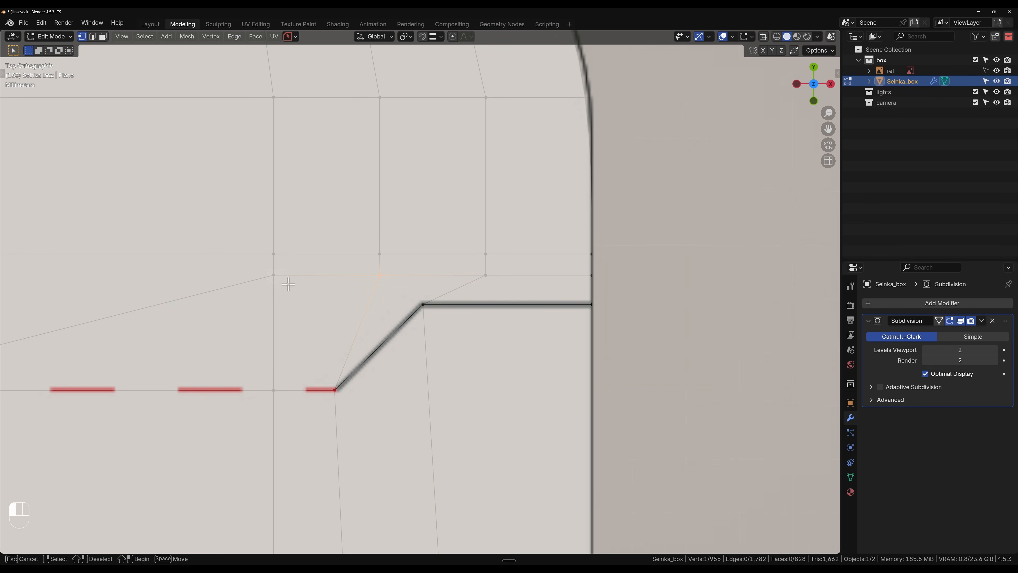
key("g")
key("g")
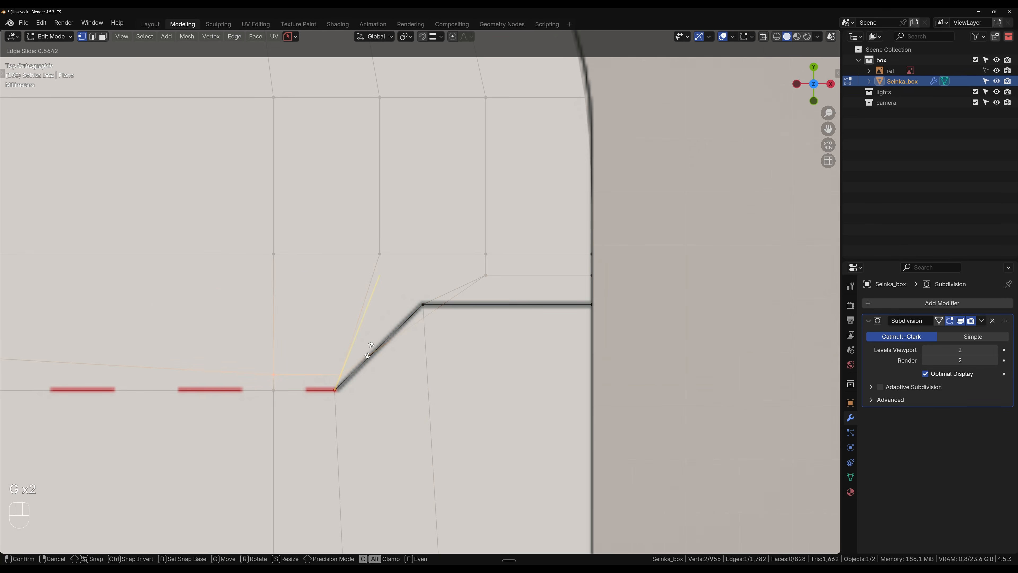
left_click(372, 342)
- Move the remaining loop vertex along X to above the notch corner and shift the one by the inner end -0.001636 m X and 0.000694 m Y
left_click(484, 274)
key("g")
key("x")
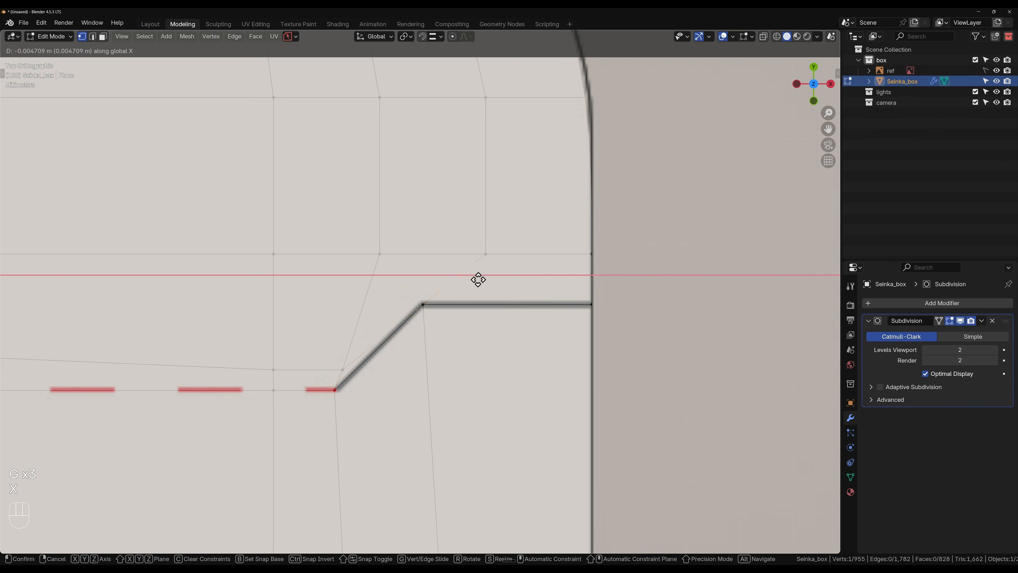
left_click(432, 278)
left_click(342, 369)
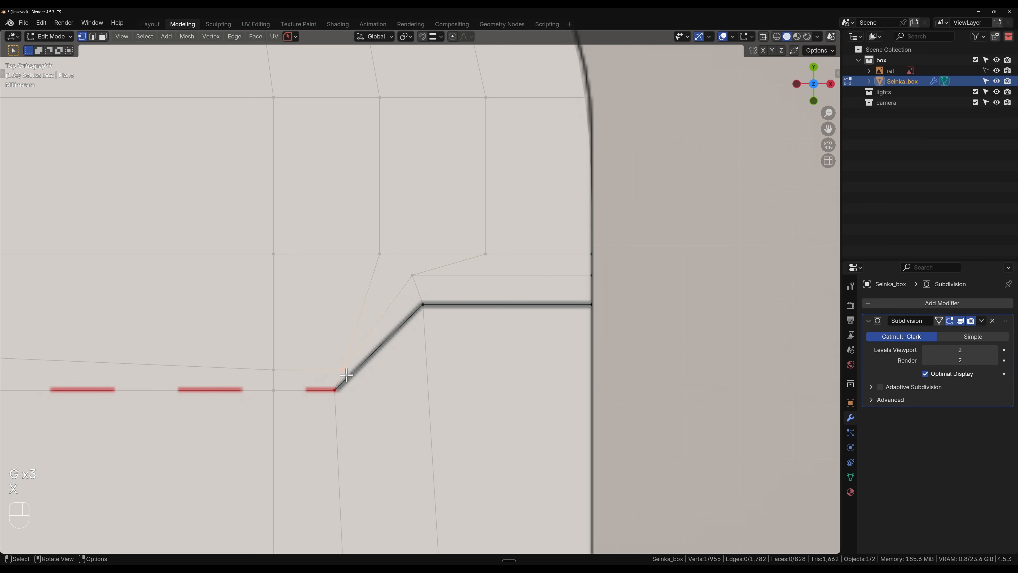
key("g")
left_click(333, 365)
scroll(368, 346, "down", 2)
middle_click_drag(434, 273, 533, 450, "shift")
scroll(533, 449, "down", 2)
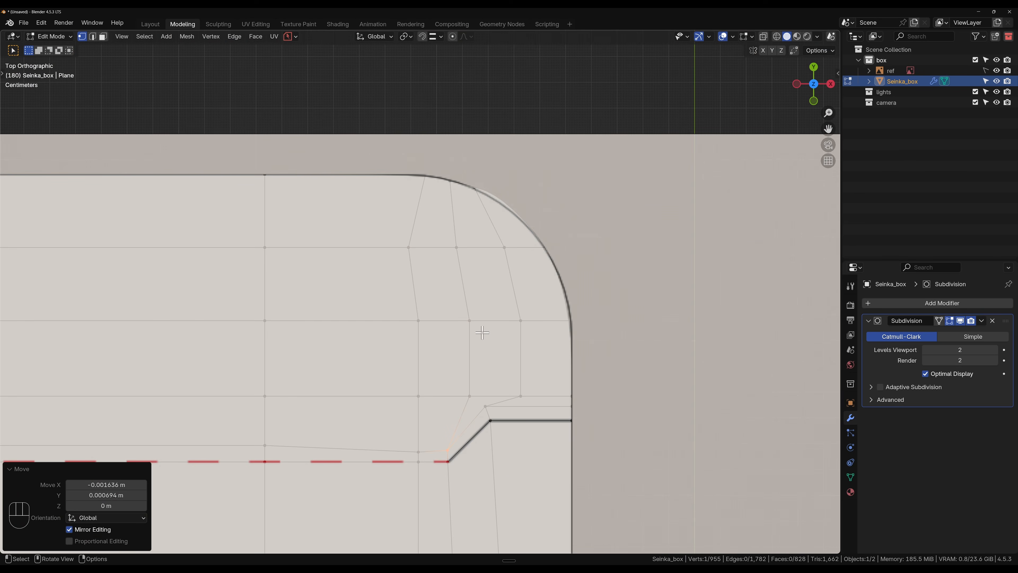
left_click(469, 321)
key("g")
key("g")
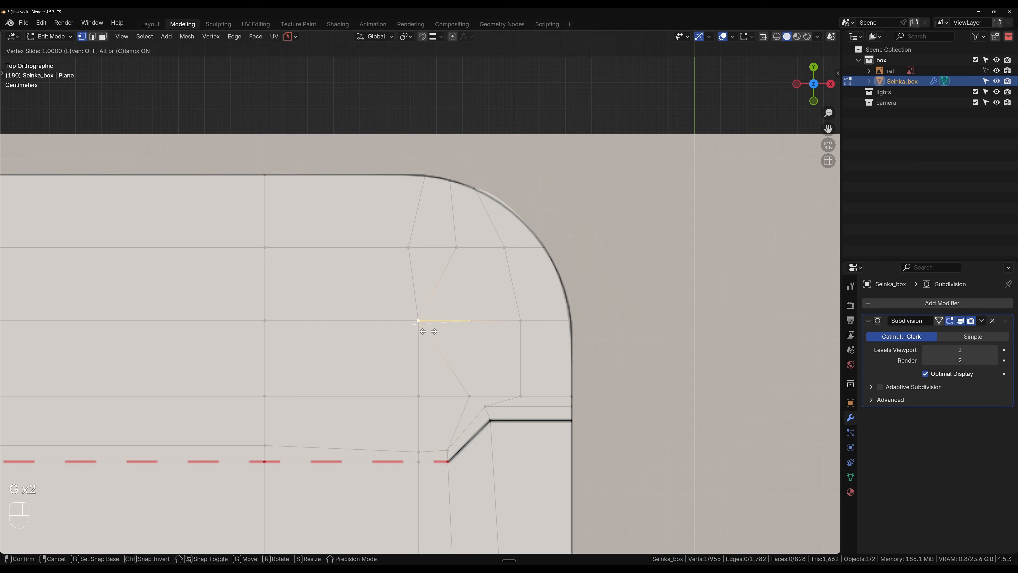
right_click(473, 337)
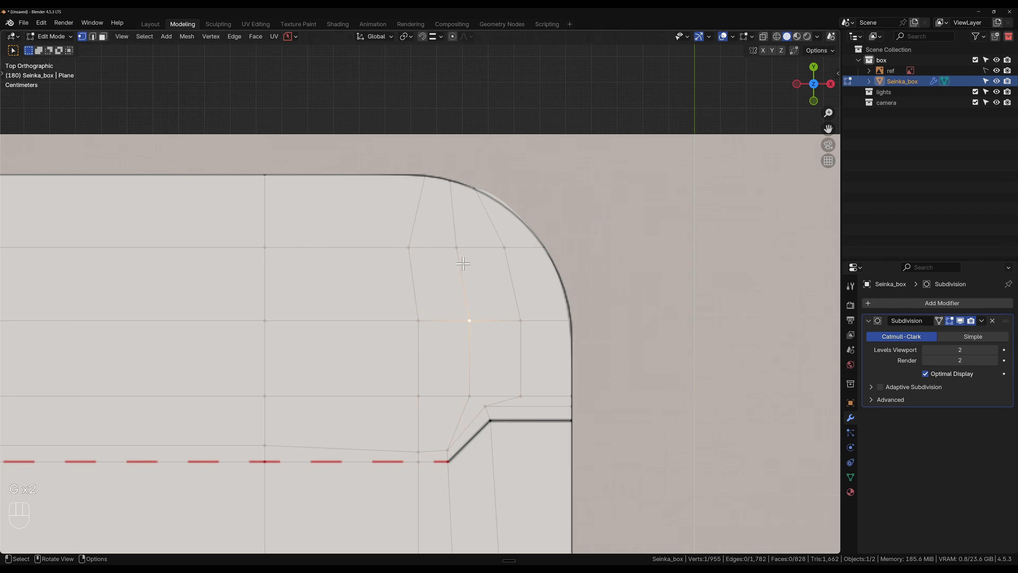
- Dissolve the upper parts of the two new vertical loops inside the upper flap's right rounded corner
key("2")
key("ctrl+x")
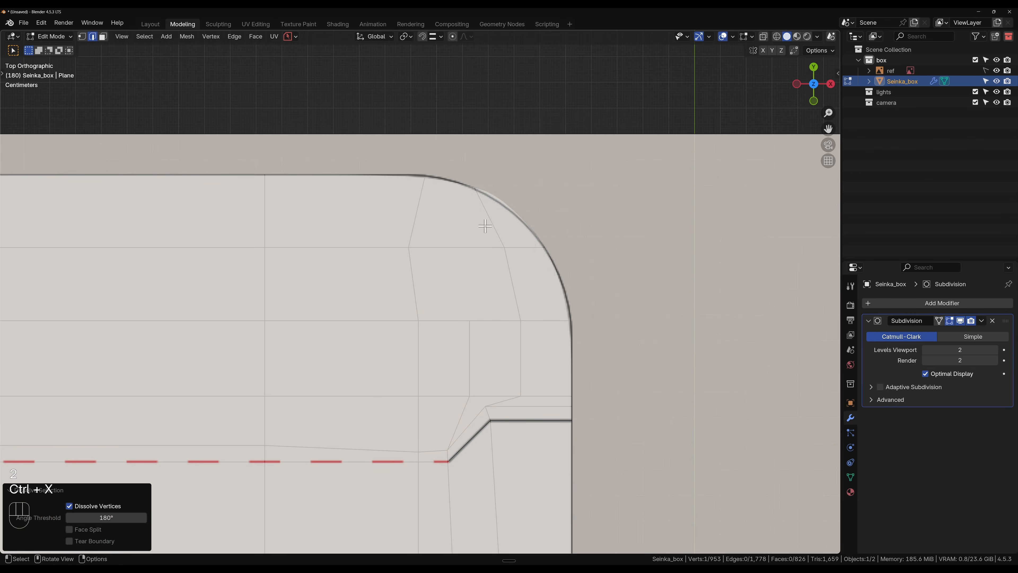
key("ctrl+x")
- Merge the two leftover loop-end vertices at last into the existing vertex on the inner vertical loop of the right corner
key("1")
left_click_drag(534, 310, 416, 324)
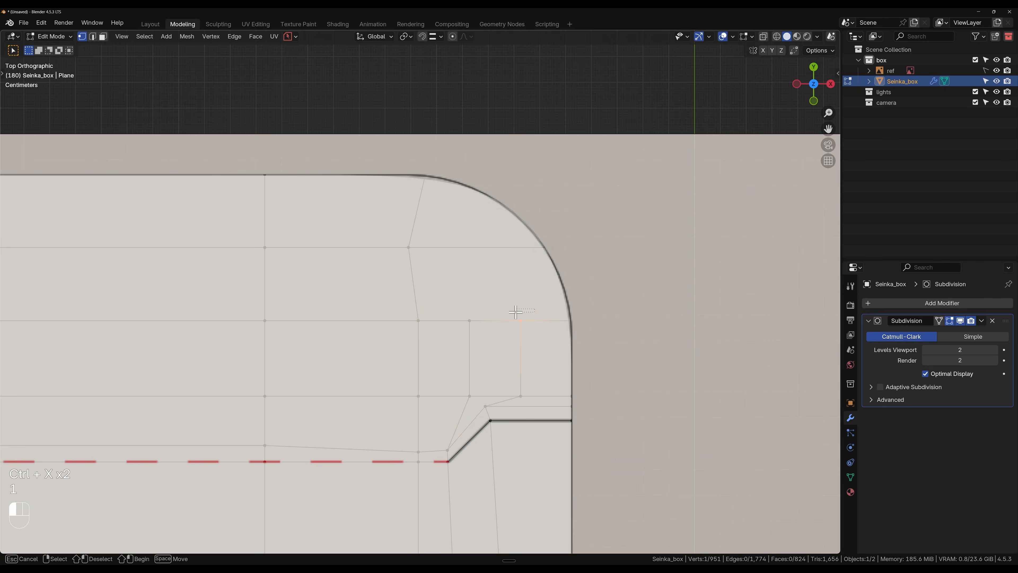
key("m")
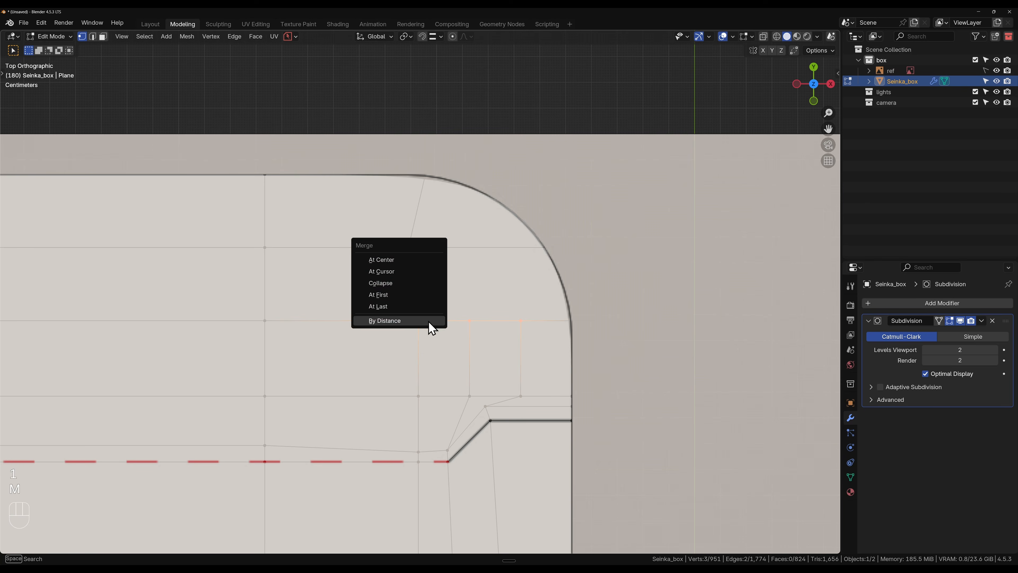
left_click(399, 307)
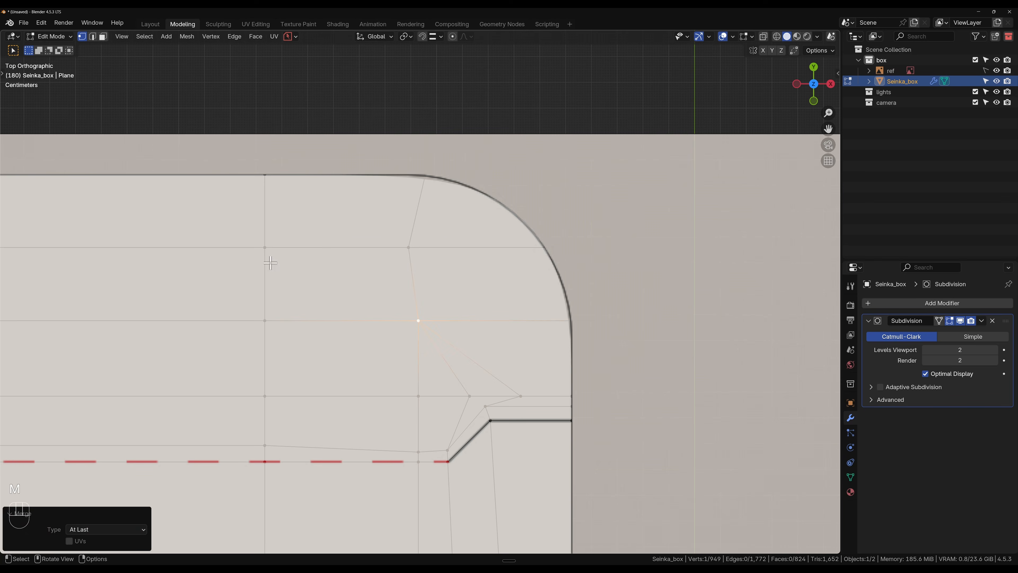
key("Tab")
key("Tab")
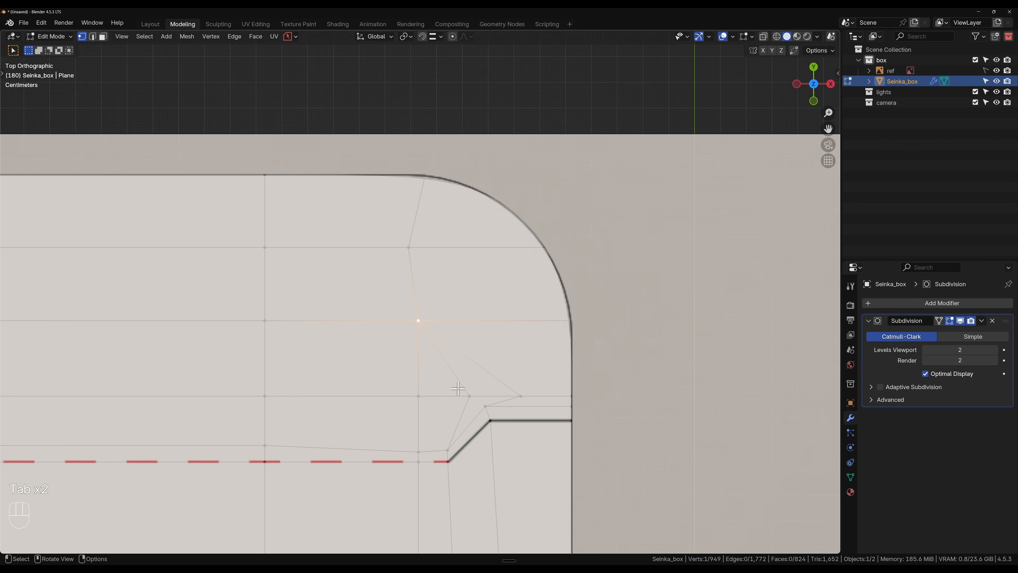
key("Tab")
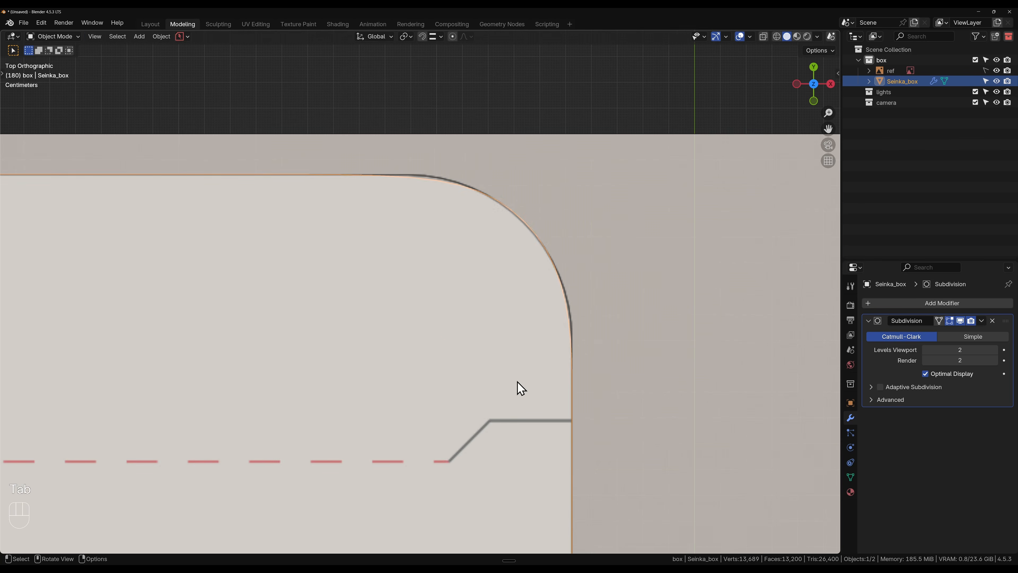
key("Tab")
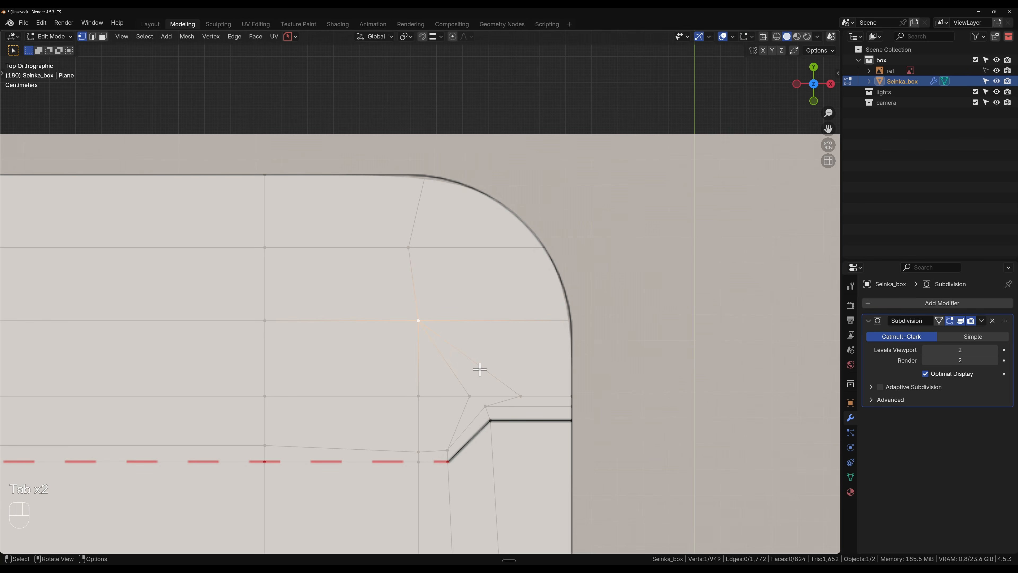
- Dissolve the five slanted edges of the two leftover inner loops above the right notch
key("1")
key("2")
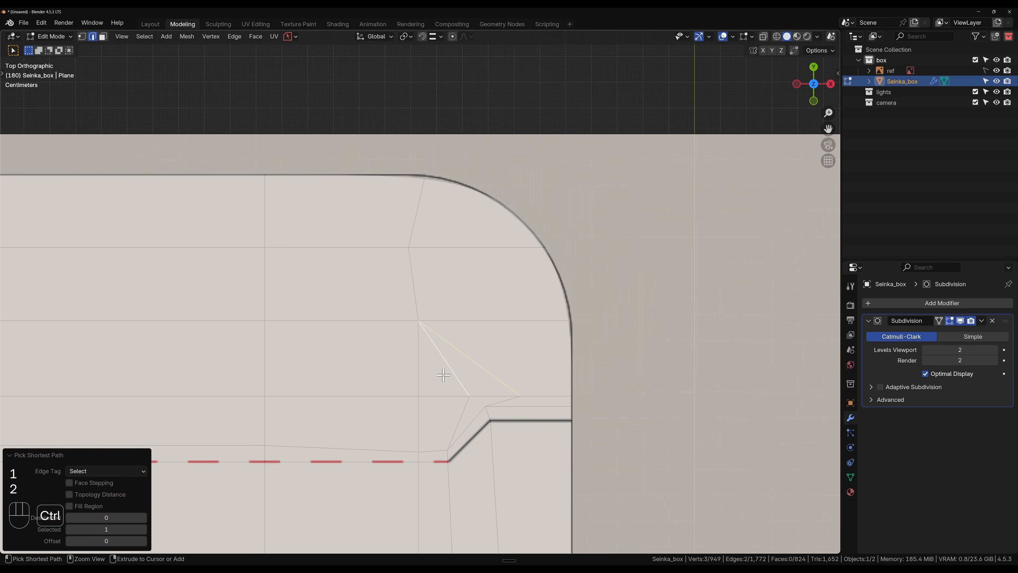
left_click(449, 371, "ctrl")
left_click(460, 418, "ctrl")
left_click(502, 403, "ctrl")
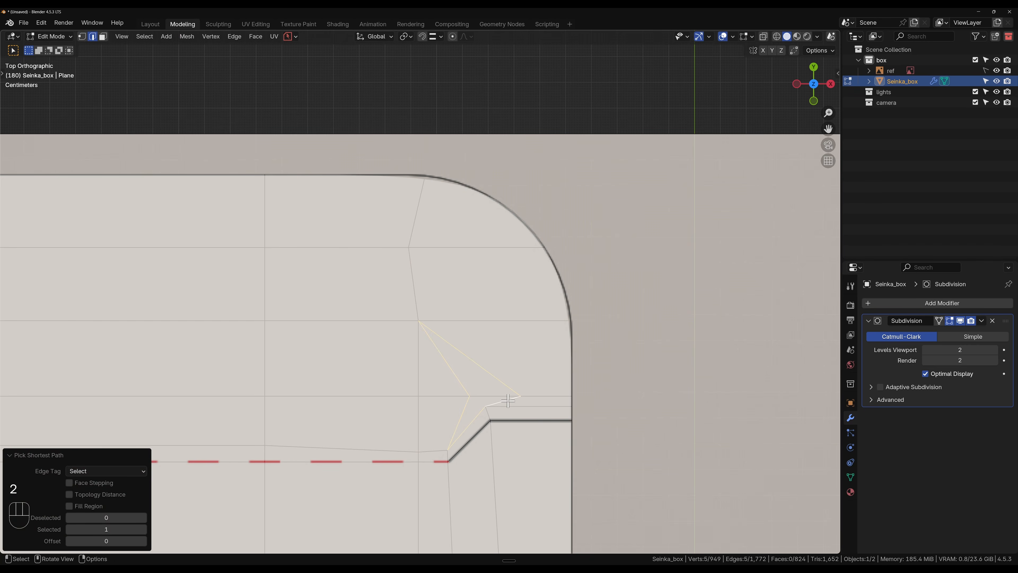
key("ctrl+x")
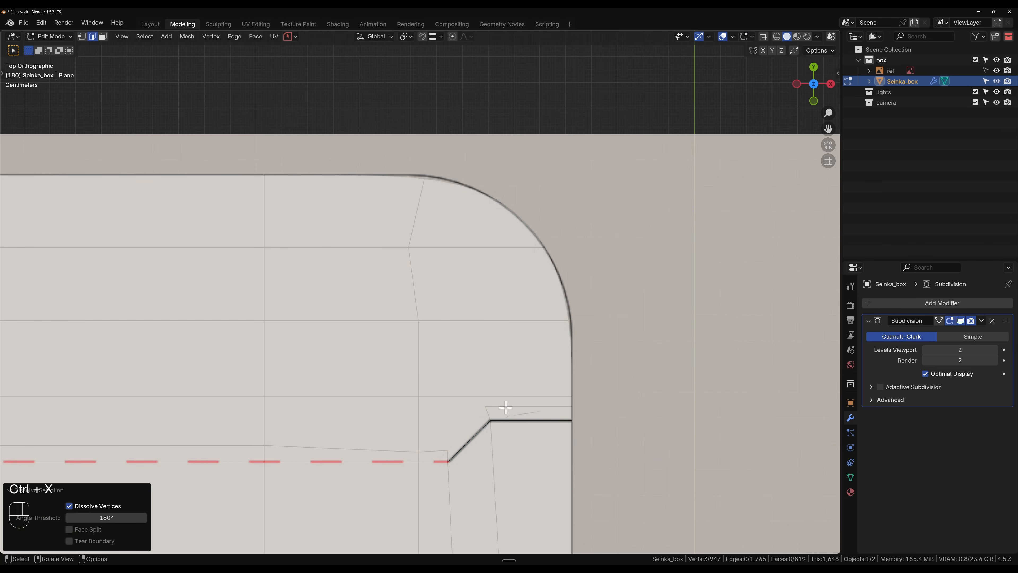
- Connect the vertex above the right notch's outer corner to the one above its inner end with a new edge
key("1")
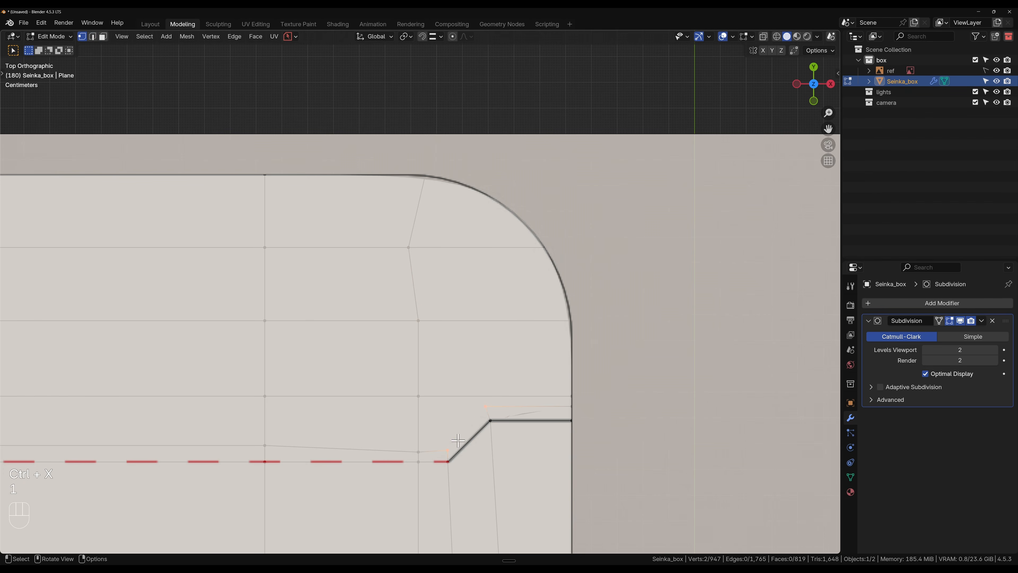
key("j")
key("ctrl+r")
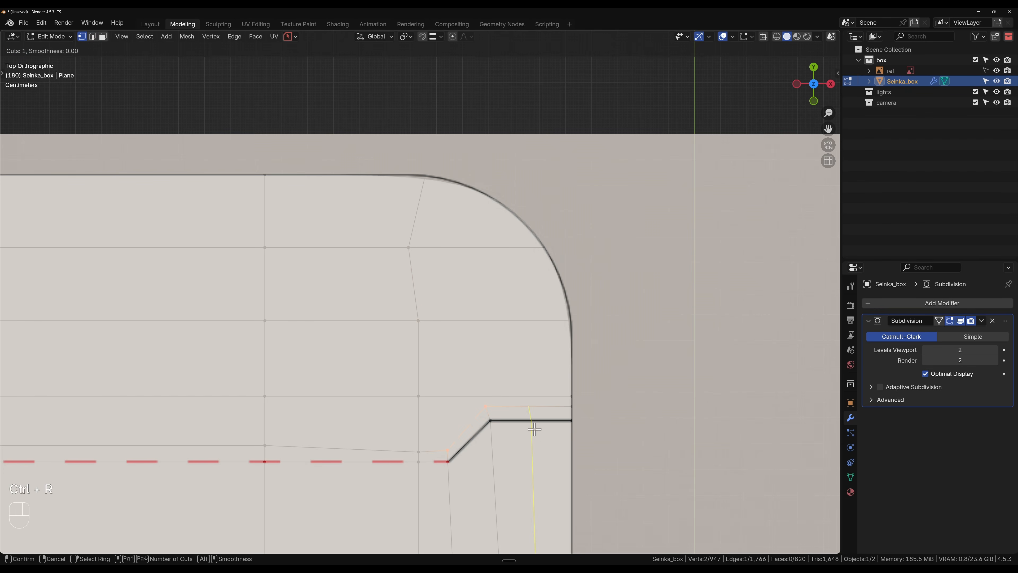
right_click(533, 434)
- Rip the right notch's short horizontal edge from the upper flap and move the ripped edge down along Y
key("2")
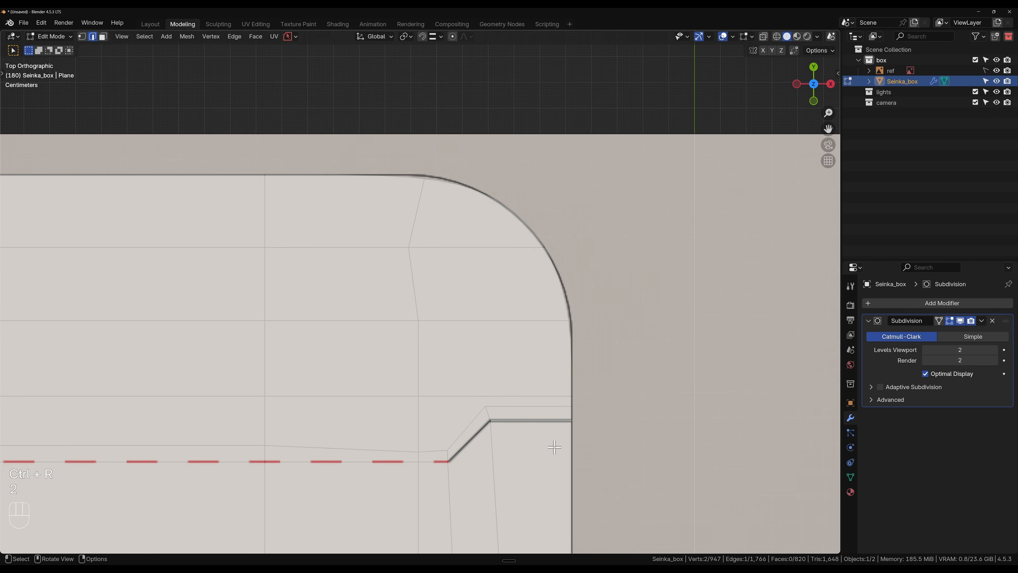
middle_click_drag(554, 448, 525, 386, "shift")
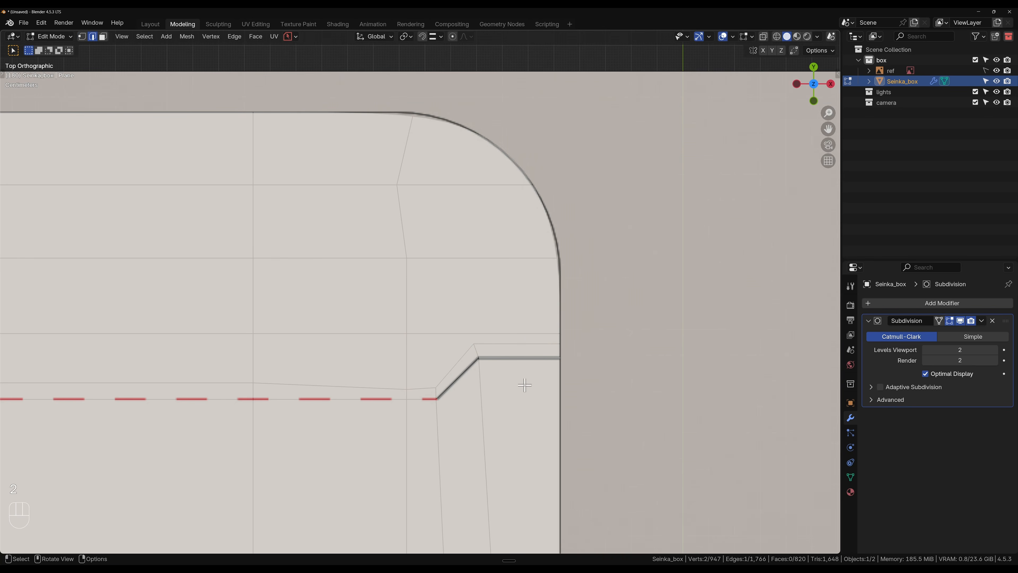
key("v")
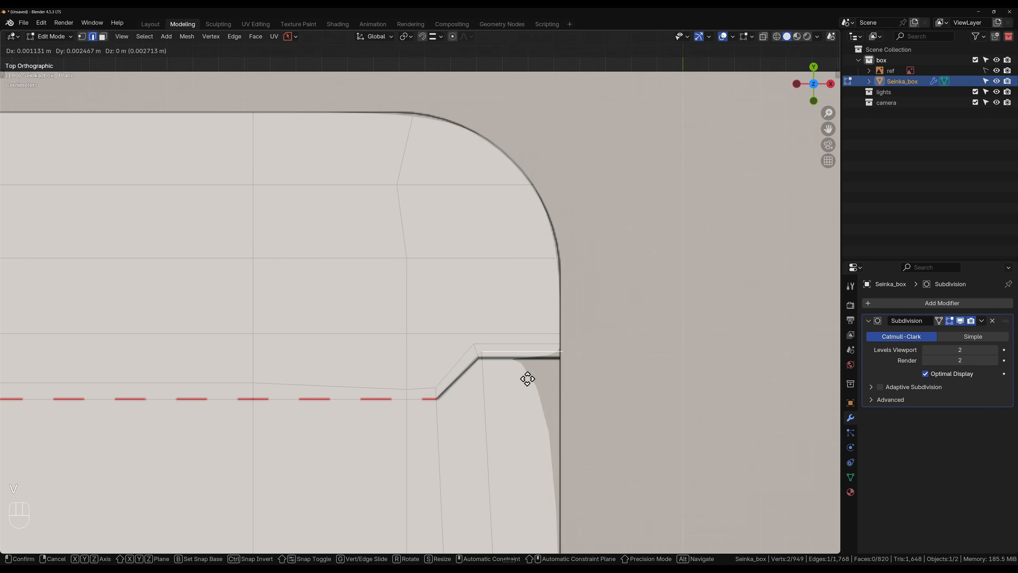
right_click(527, 376)
key("g")
key("y")
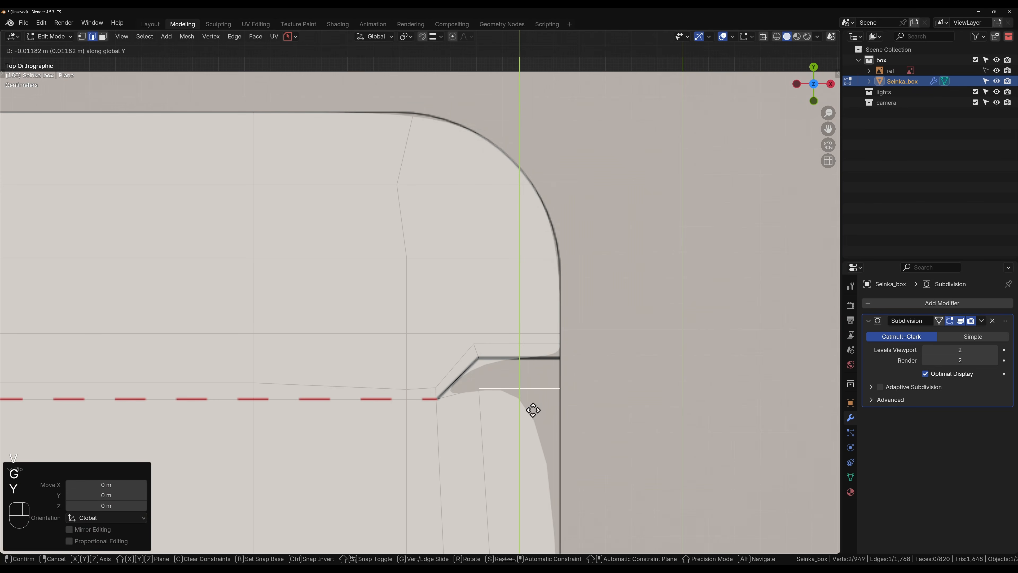
- Move the notch's lower edge about -0.0118 m along global Y, and add a loop cut across the panel below, slid to factor -0.955
left_click(533, 409)
key("ctrl+r")
left_click(546, 473)
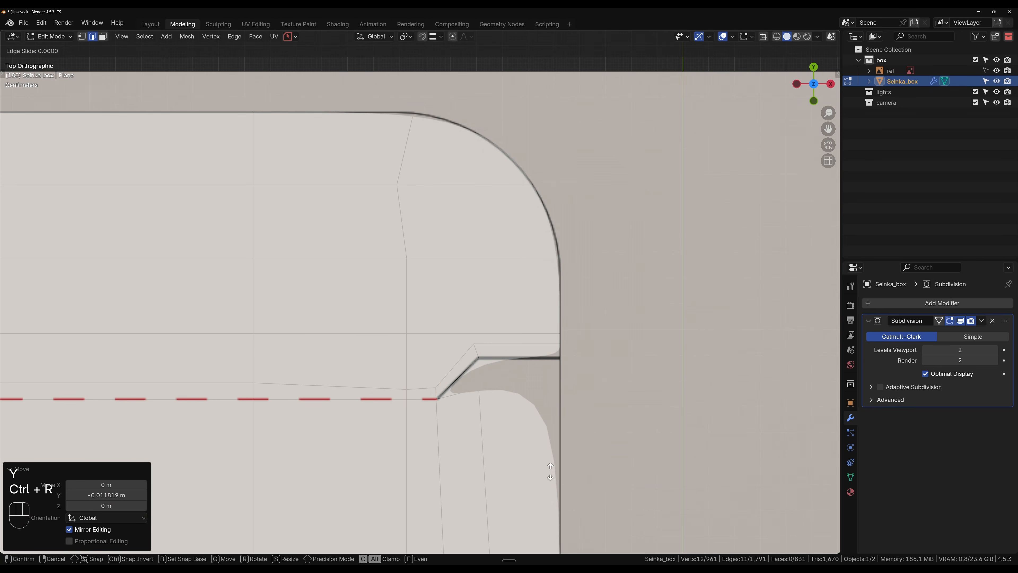
right_click(504, 481)
scroll(498, 482, "down", 6)
key("g")
key("g")
key("shift")
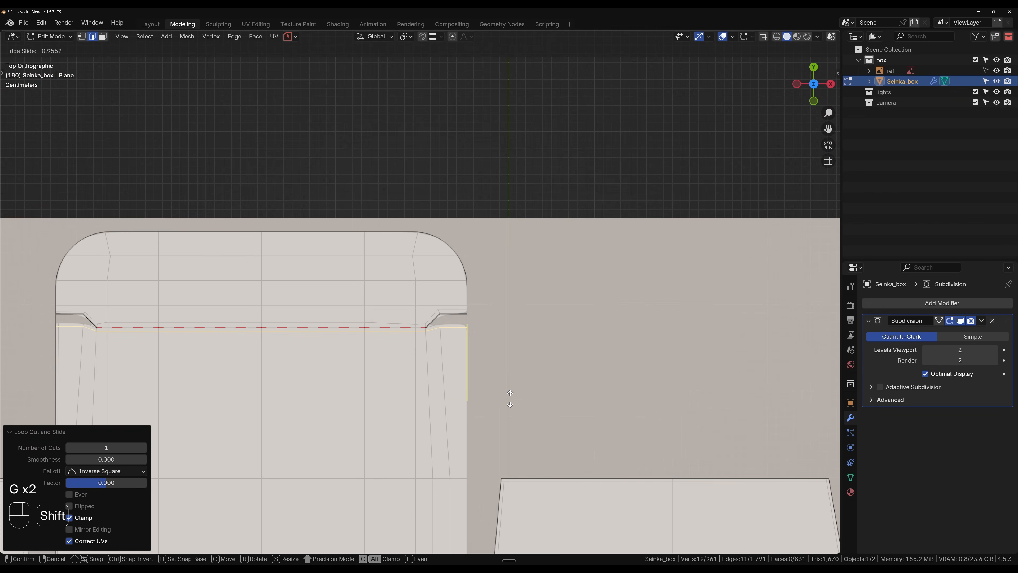
left_click(510, 399)
- Add a lengthwise loop cut close to the panel's outer side edge beneath the notch, and return to Object Mode
scroll(466, 352, "up", 5)
key("ctrl+r")
left_click(503, 377)
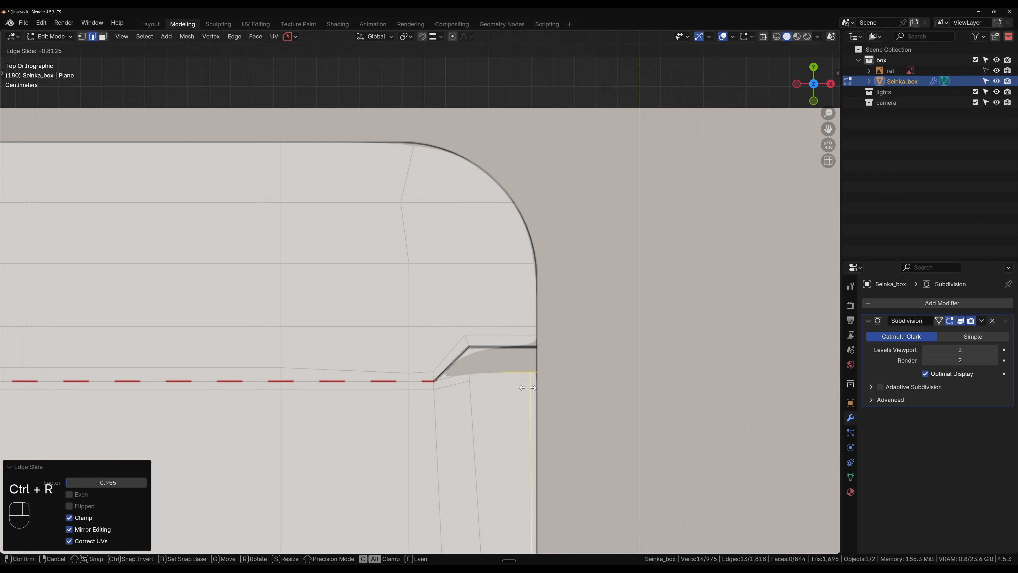
left_click(526, 387)
scroll(521, 401, "down", 5)
key("Tab")
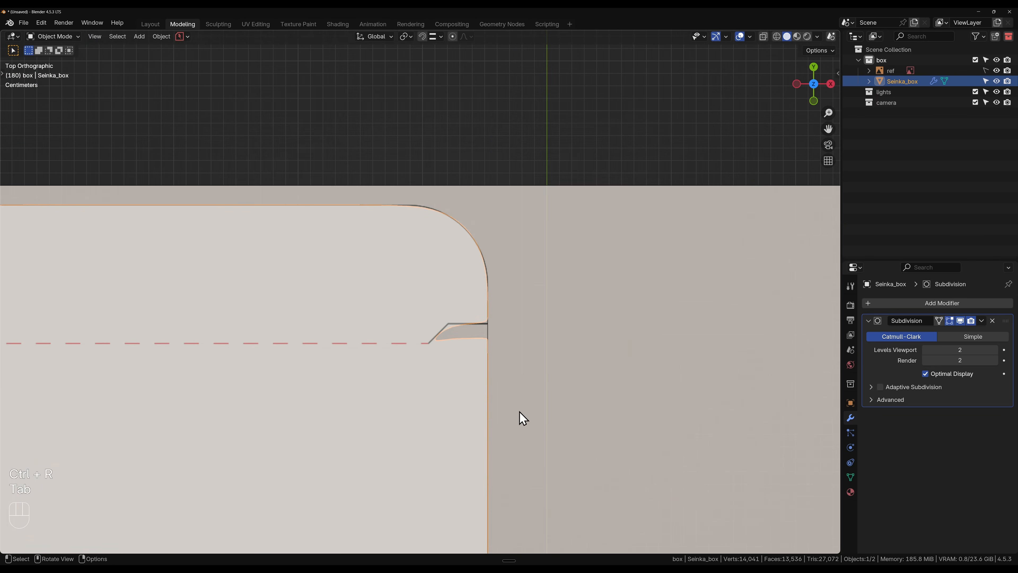
- Examine the opposite notch and rounded corner of the top flap, and the whole box layout against the reference
scroll(502, 387, "down", 3)
middle_click_drag(503, 387, 550, 333, "shift")
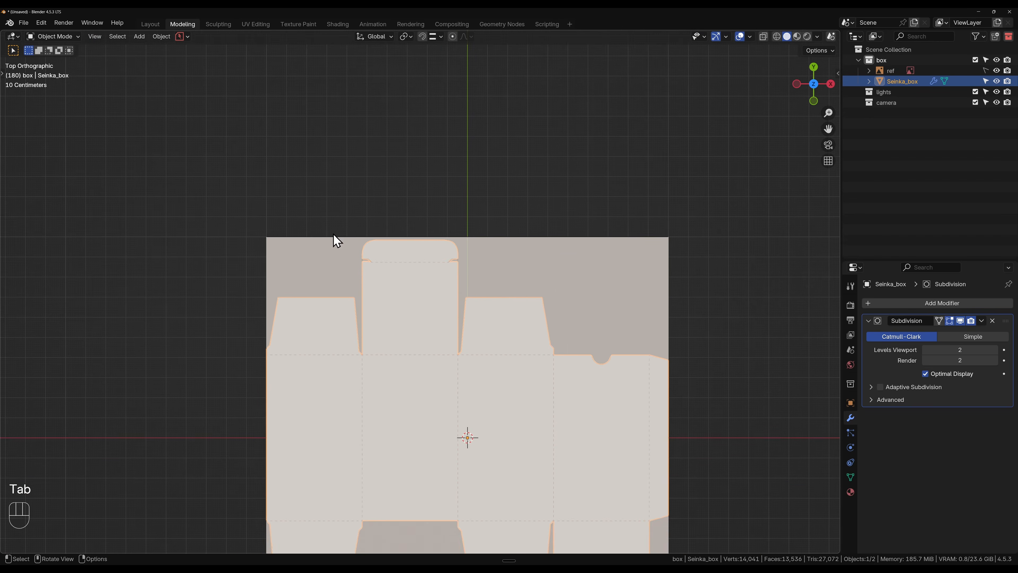
scroll(333, 234, "up", 5)
middle_click_drag(332, 230, 486, 350, "shift")
scroll(544, 391, "up", 3)
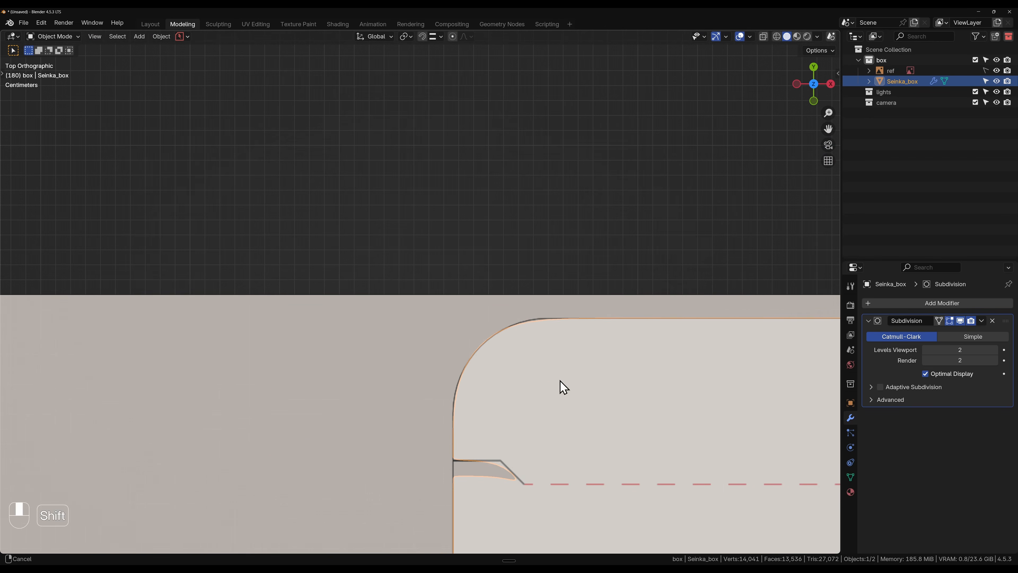
key("Tab")
key("Tab")
scroll(561, 387, "down", 6)
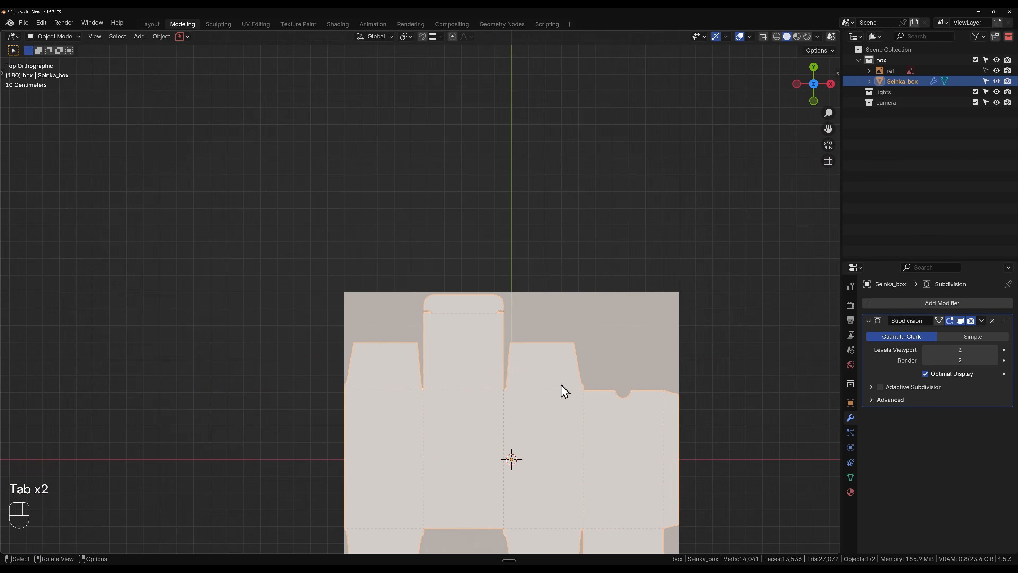
middle_click_drag(561, 391, 513, 316, "shift")
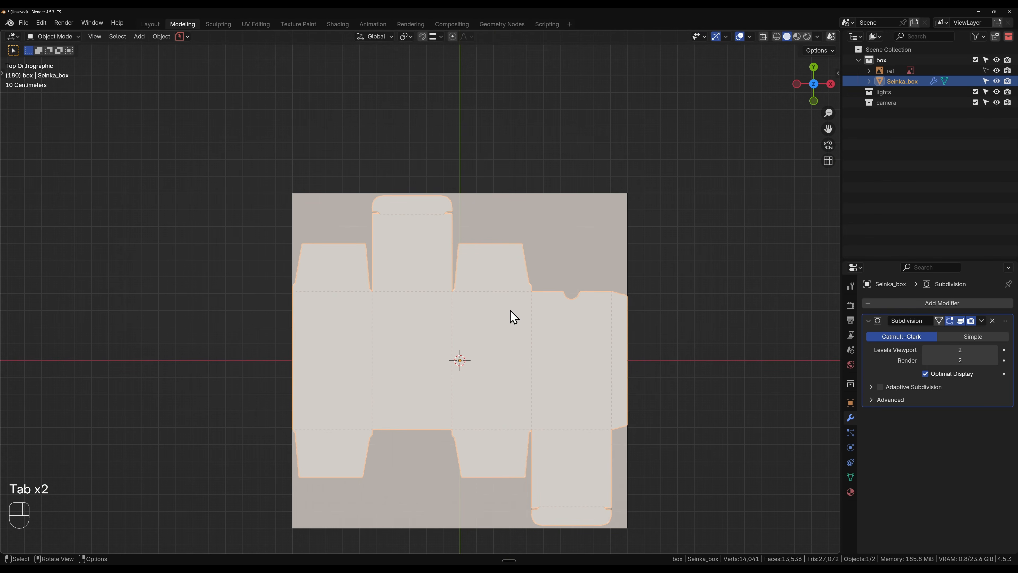
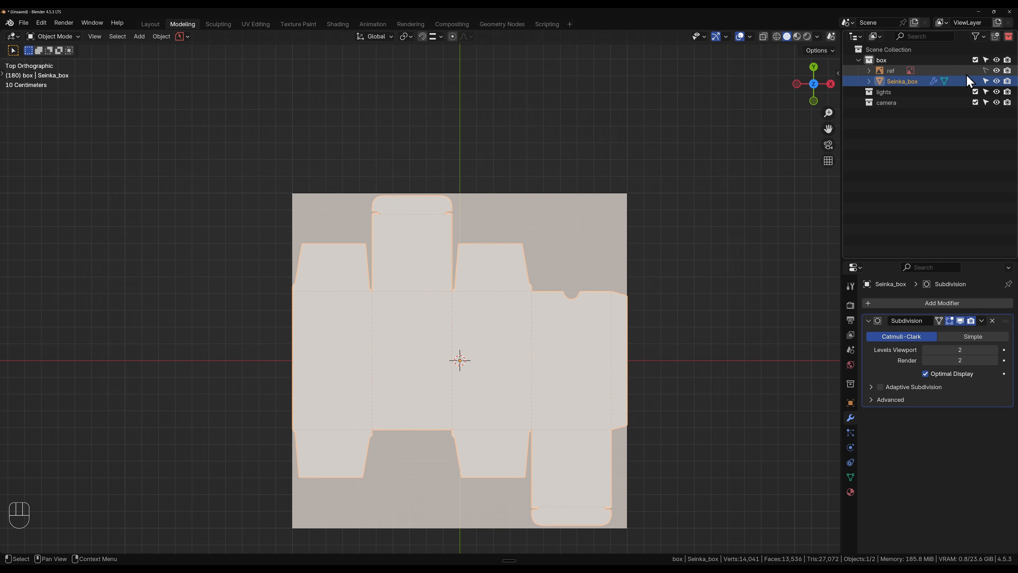
- Disable the ref image in renders and hide it in the viewport
left_click(1007, 70)
left_click(997, 71)
scroll(423, 387, "up", 2)
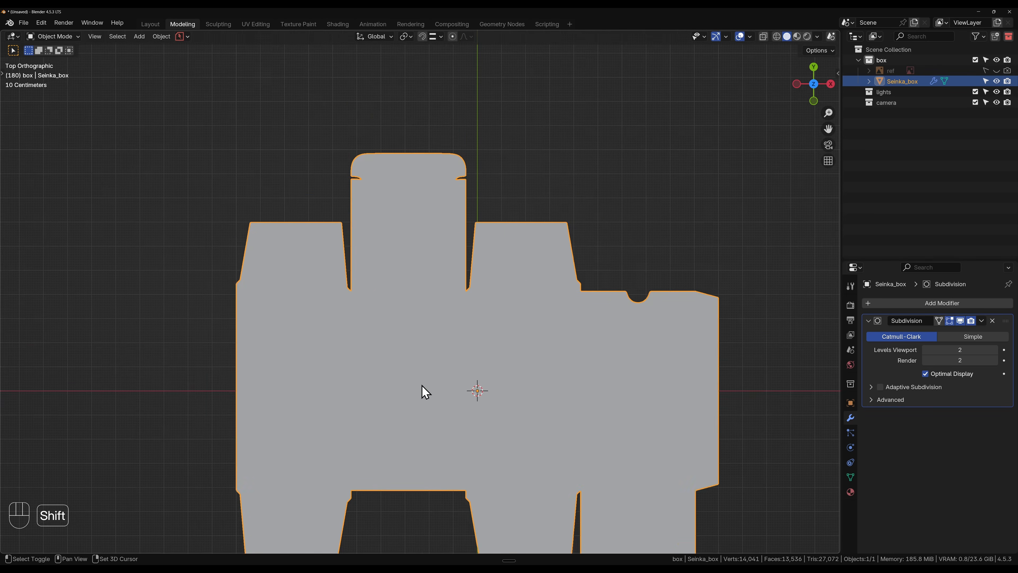
middle_click_drag(422, 384, 404, 284, "shift")
scroll(430, 328, "up", 1)
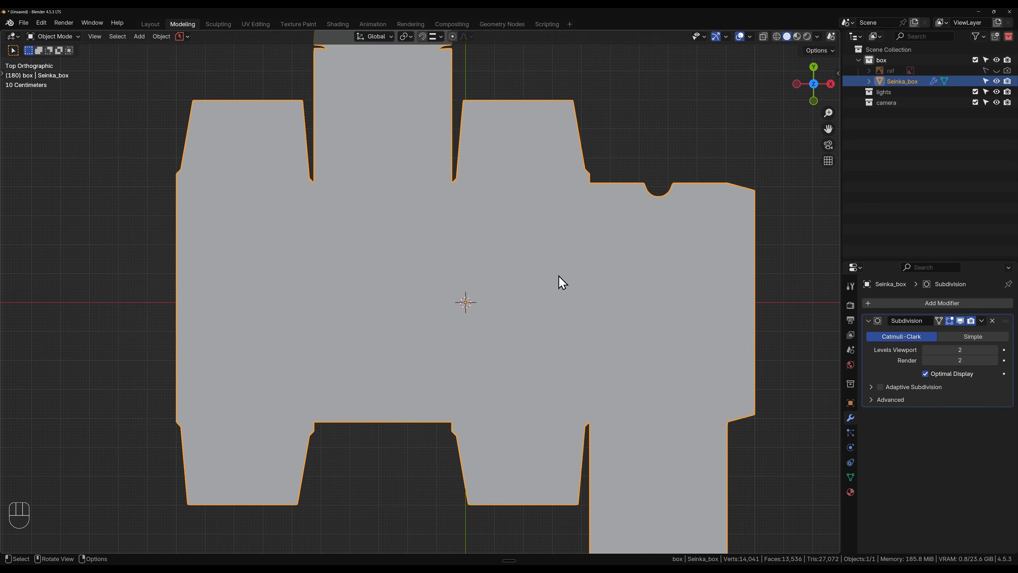
- Enable the wireframe overlay for the viewport and look over the box's subdivided topology
left_click(750, 37)
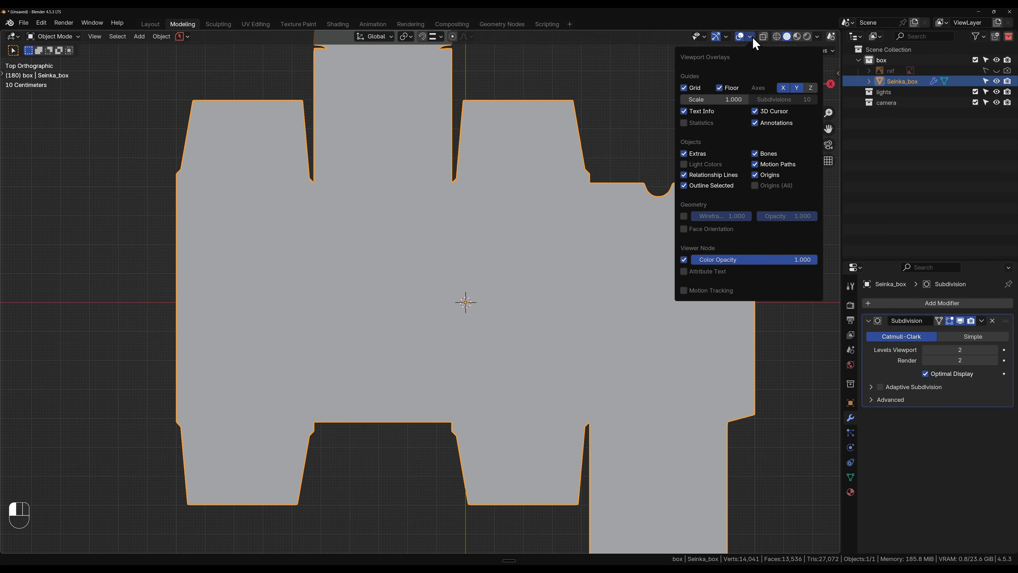
left_click(684, 217)
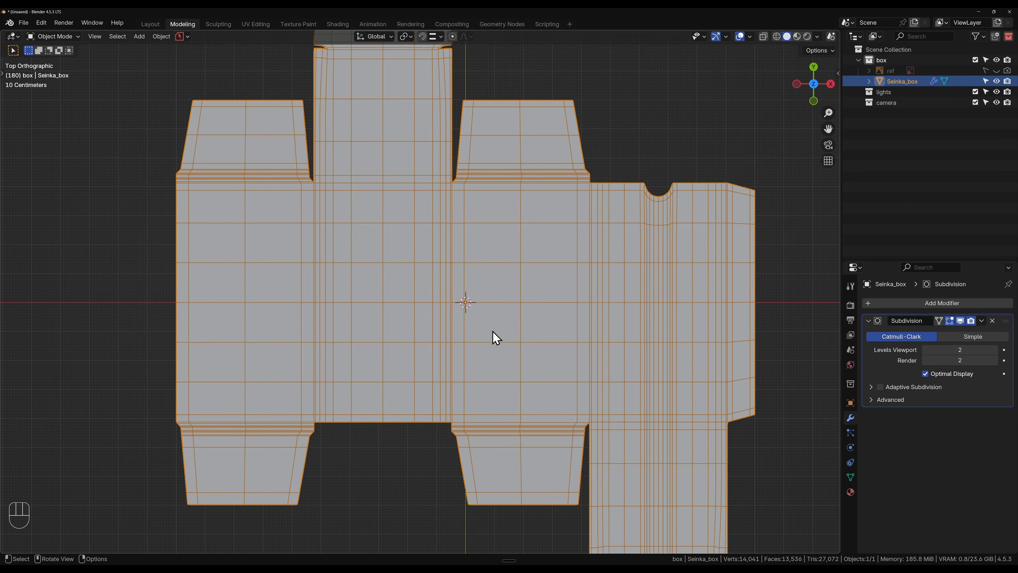
key("Tab")
key("Tab")
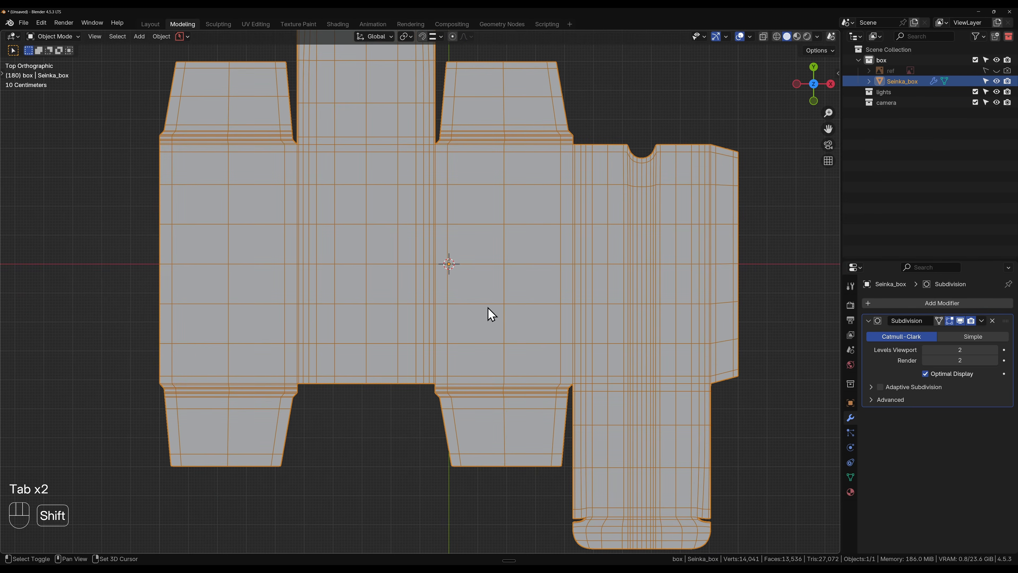
scroll(449, 289, "up", 1)
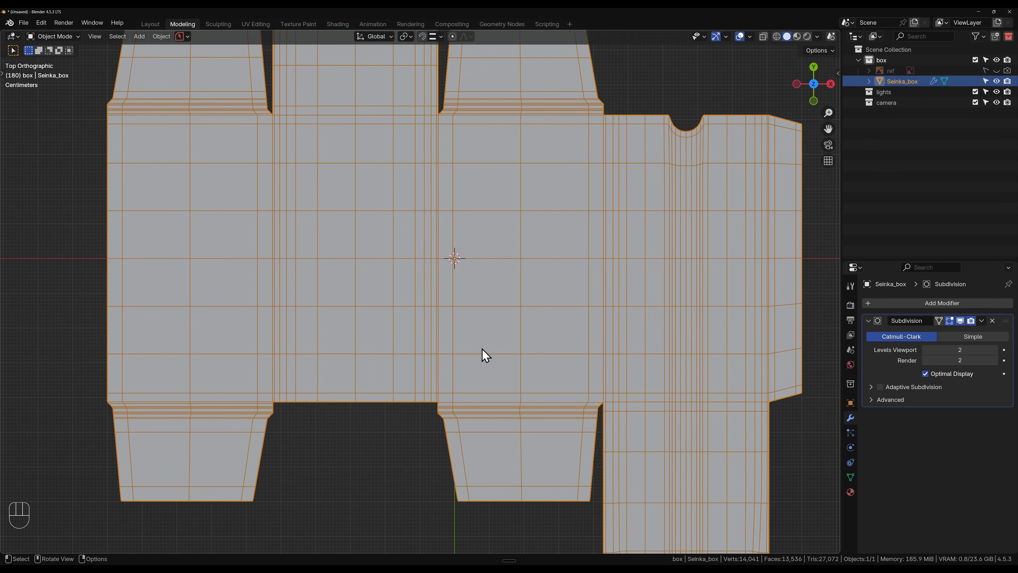
scroll(485, 355, "down", 2)
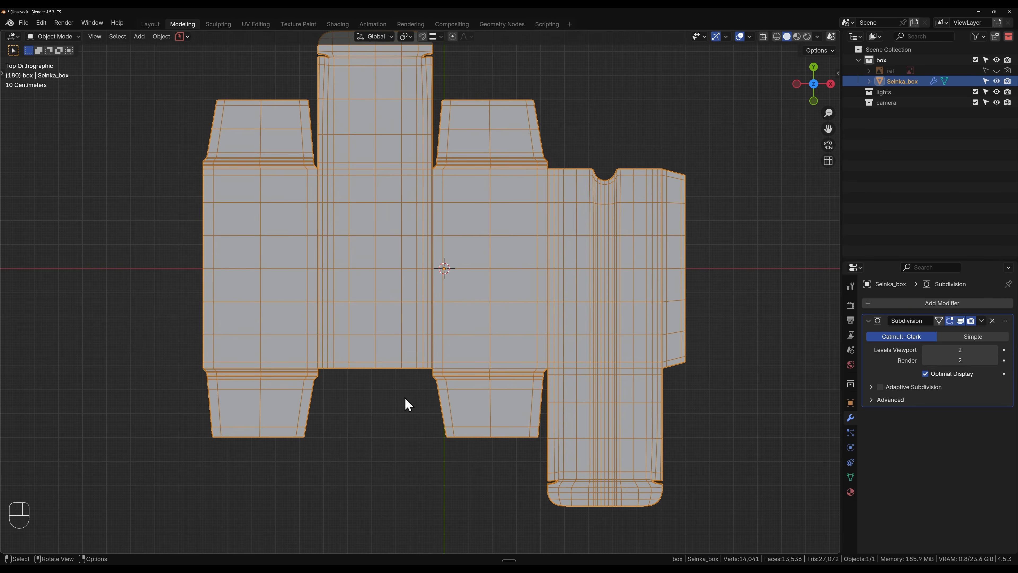
middle_click_drag(400, 241, 507, 244, "shift")
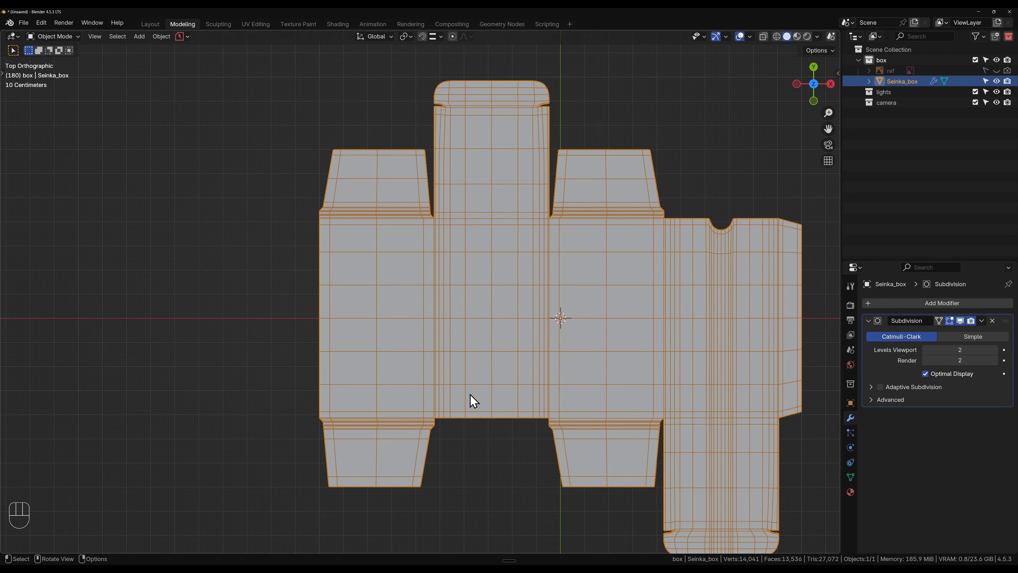
scroll(470, 394, "up", 1)
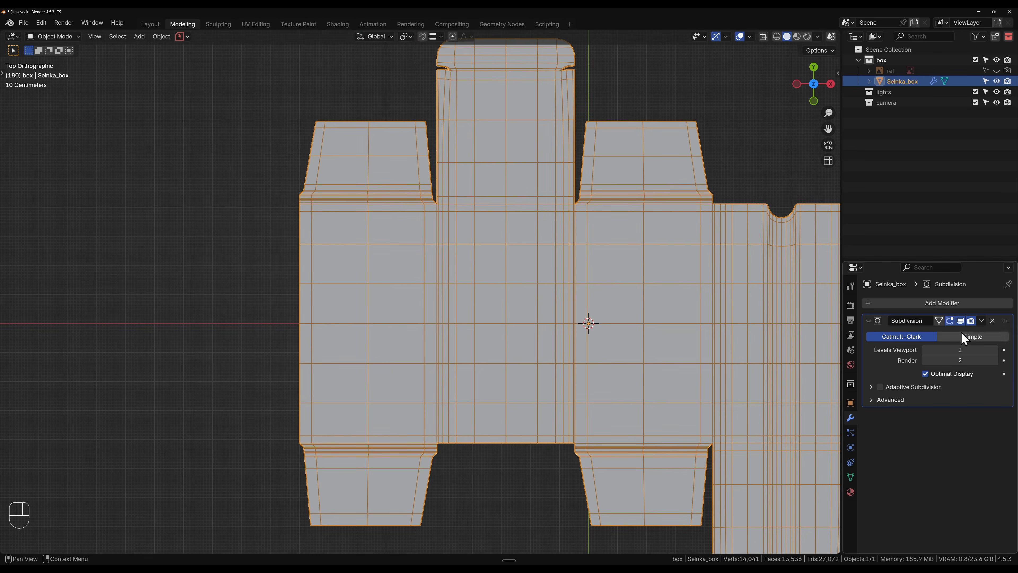
- Compare the box with and without the Subdivision modifier, and leave its viewport display turned off
left_click(960, 321)
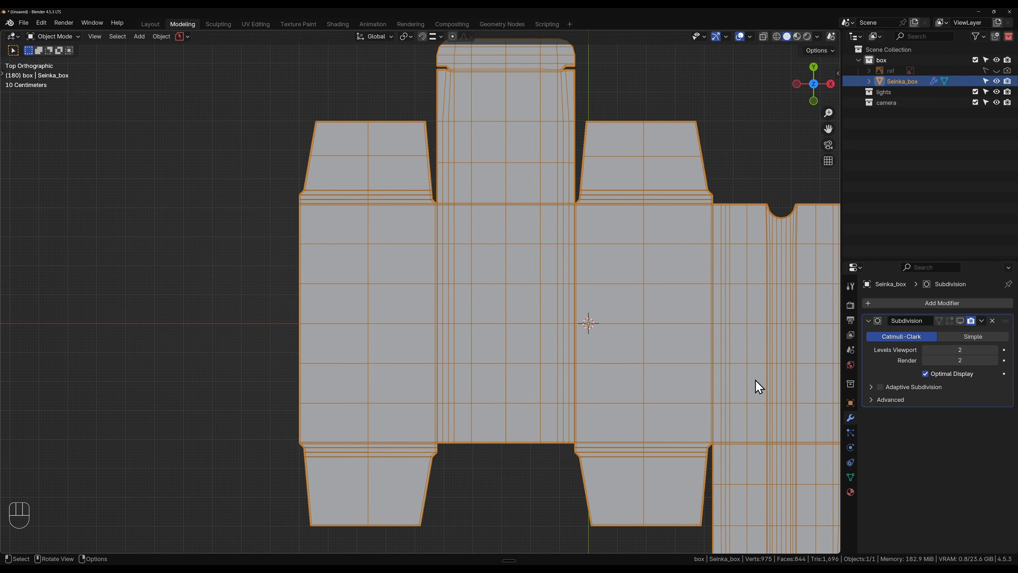
left_click(960, 321)
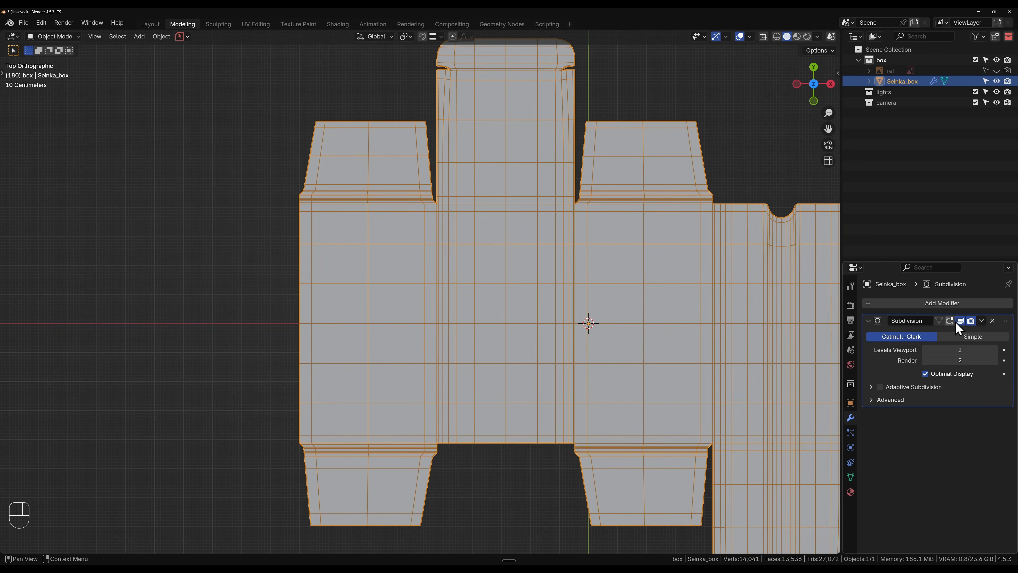
left_click(960, 321)
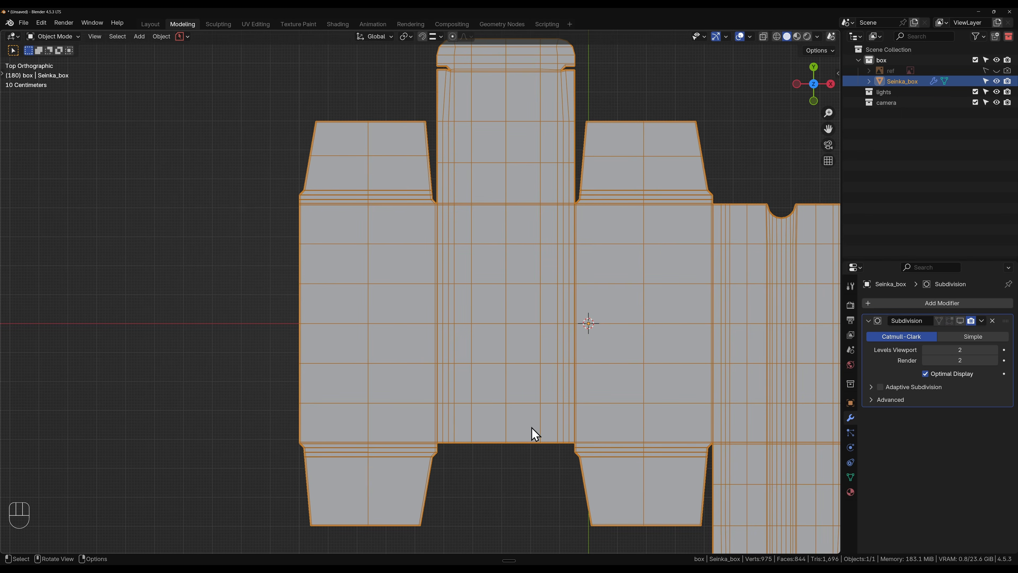
- Snap the 3D cursor to the middle vertex on the bottom edge of the second panel of Seinka_box
scroll(532, 427, "up", 7)
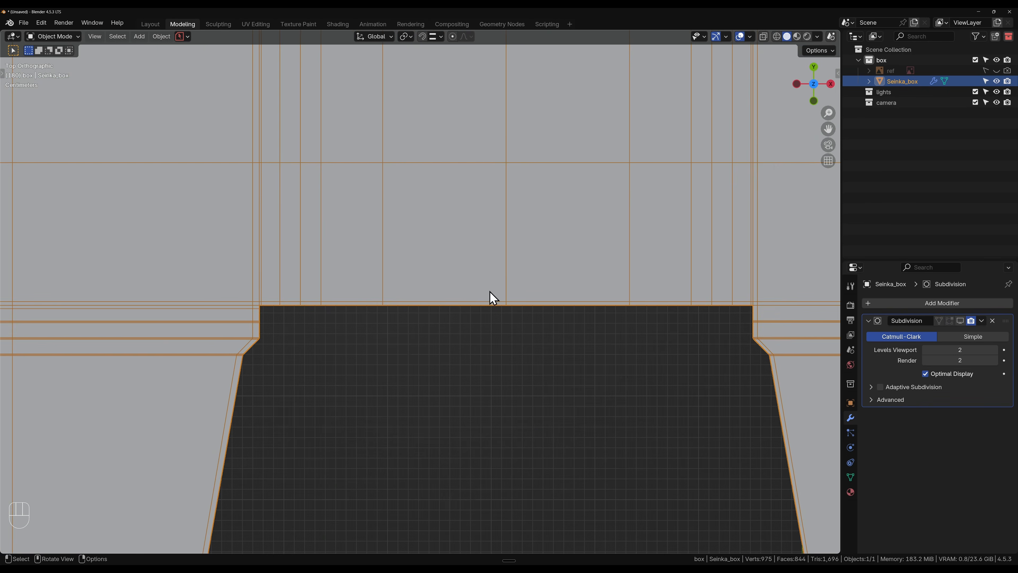
scroll(489, 291, "up", 5)
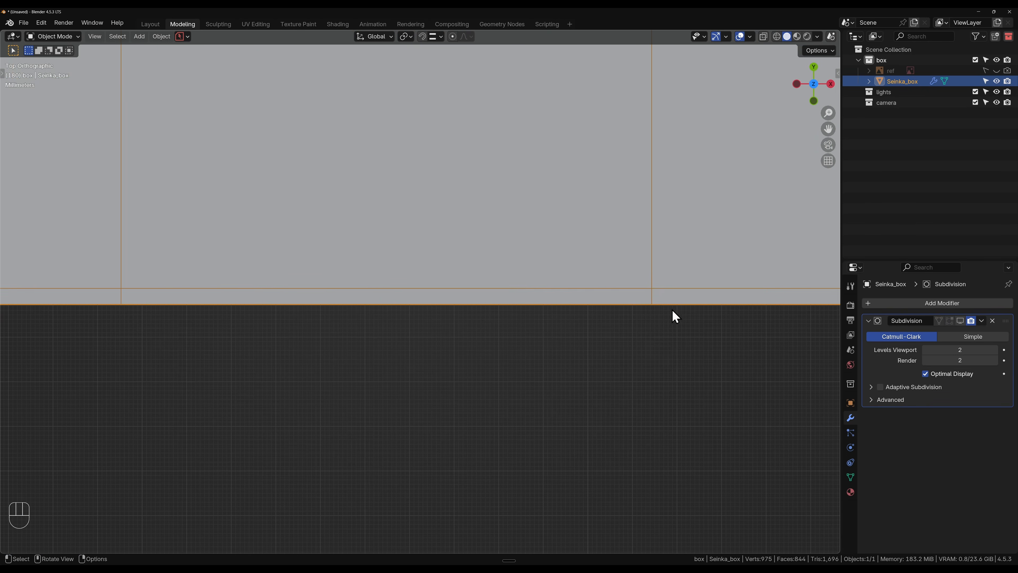
scroll(661, 324, "down", 1)
key("1")
key("Tab")
key("1")
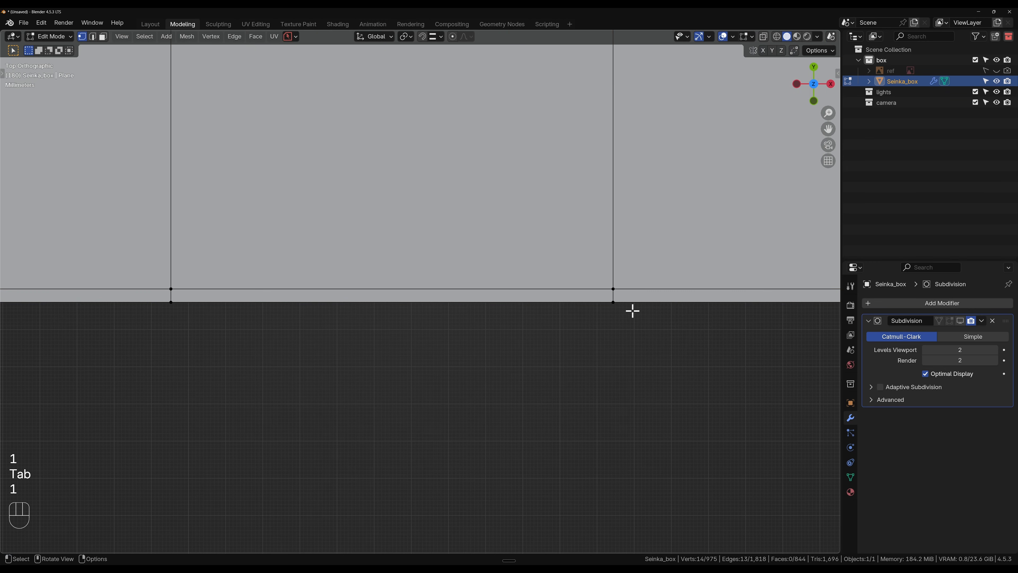
left_click(597, 317)
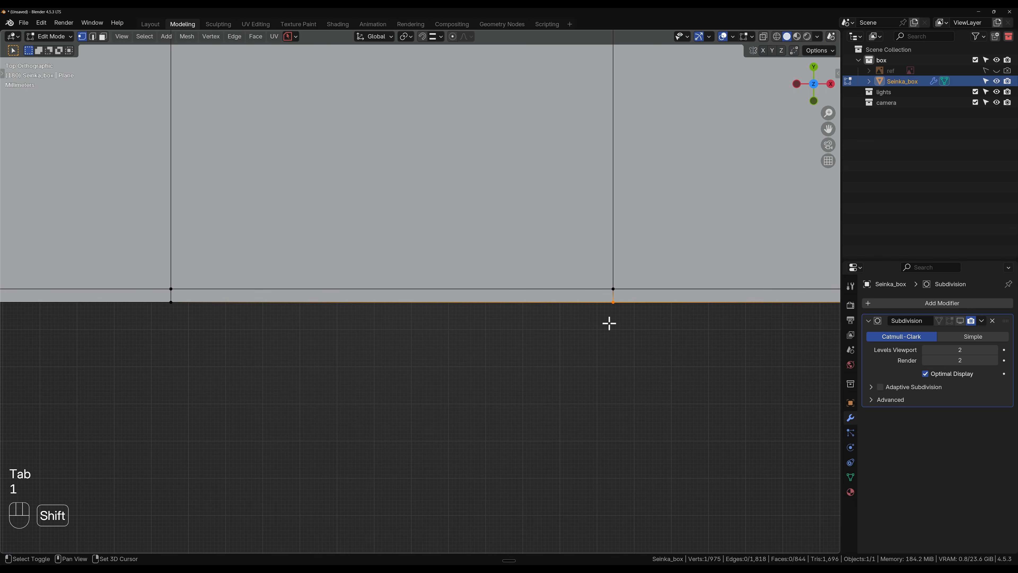
key("shift+s")
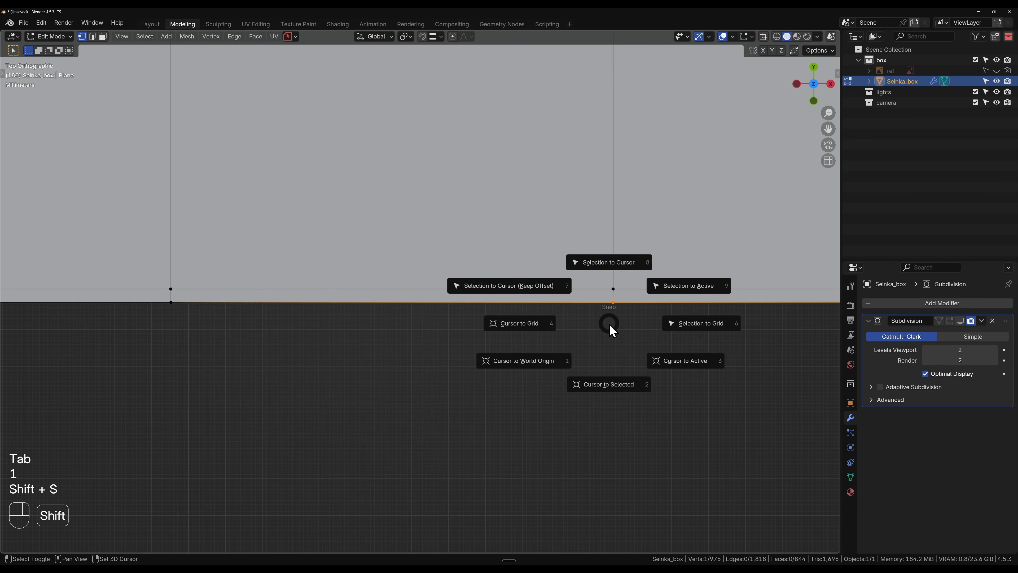
left_click(609, 385)
scroll(591, 341, "down", 5)
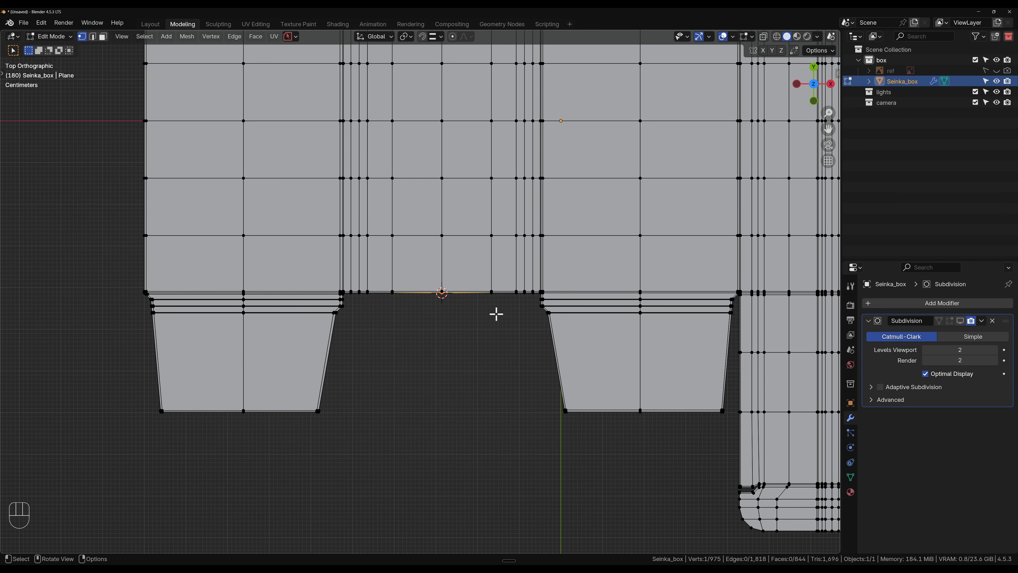
- Add an armature at the 3D cursor in Object Mode and enter its Edit Mode
key("shift+a")
key("Tab")
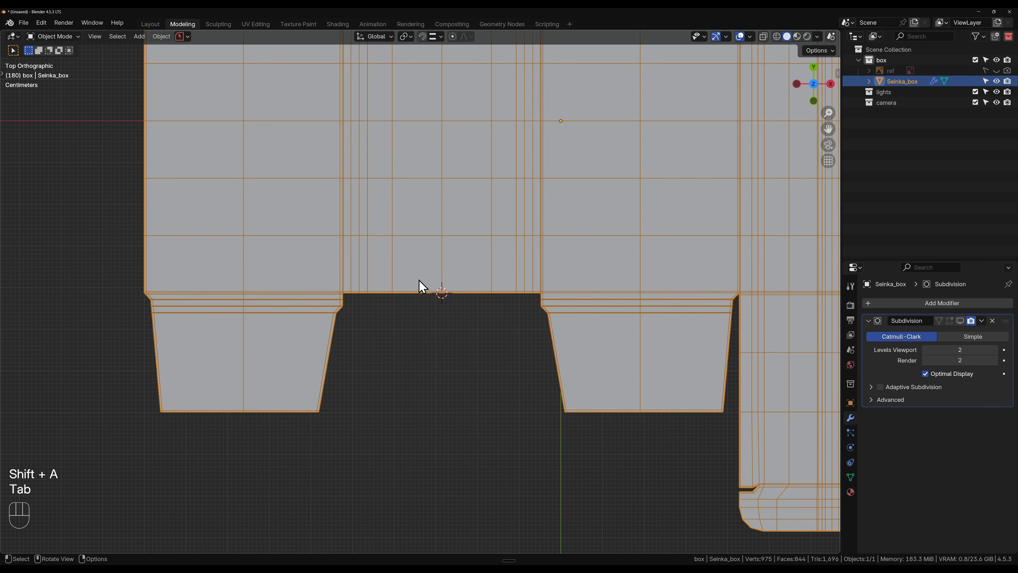
key("shift+a")
mouse_move(431, 263)
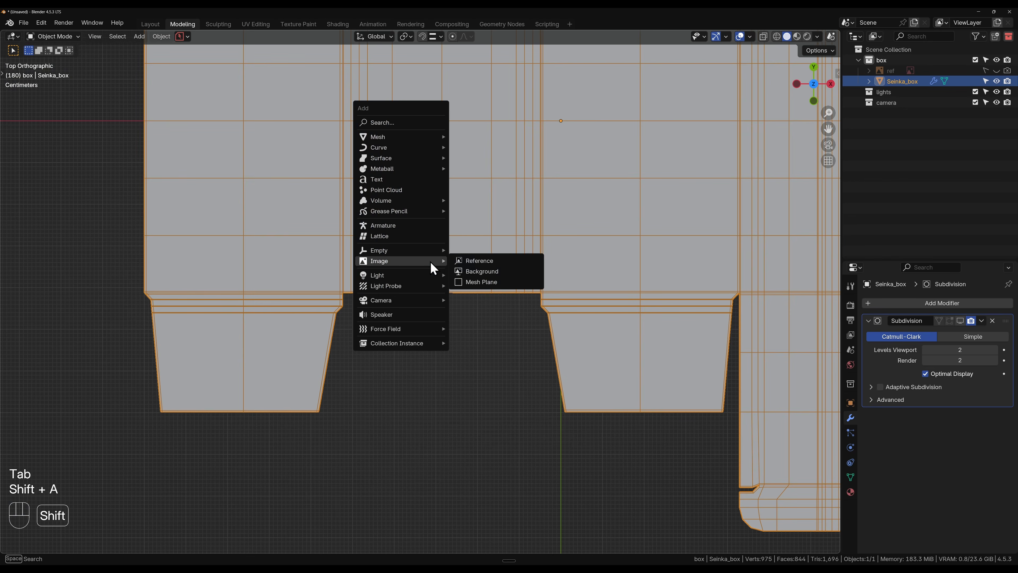
left_click(409, 226)
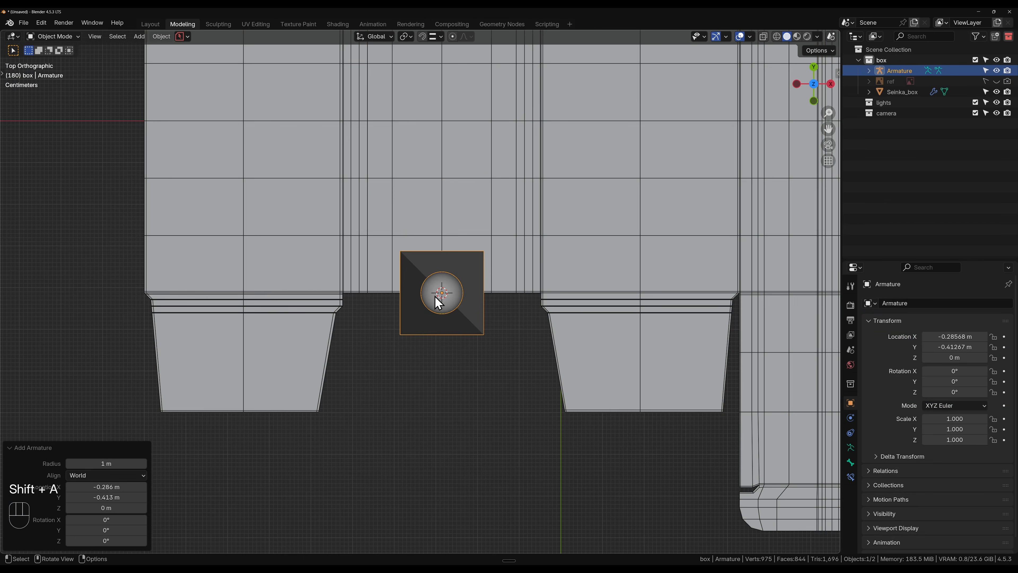
scroll(433, 296, "down", 5)
middle_click_drag(440, 298, 465, 328, "shift")
key("Tab")
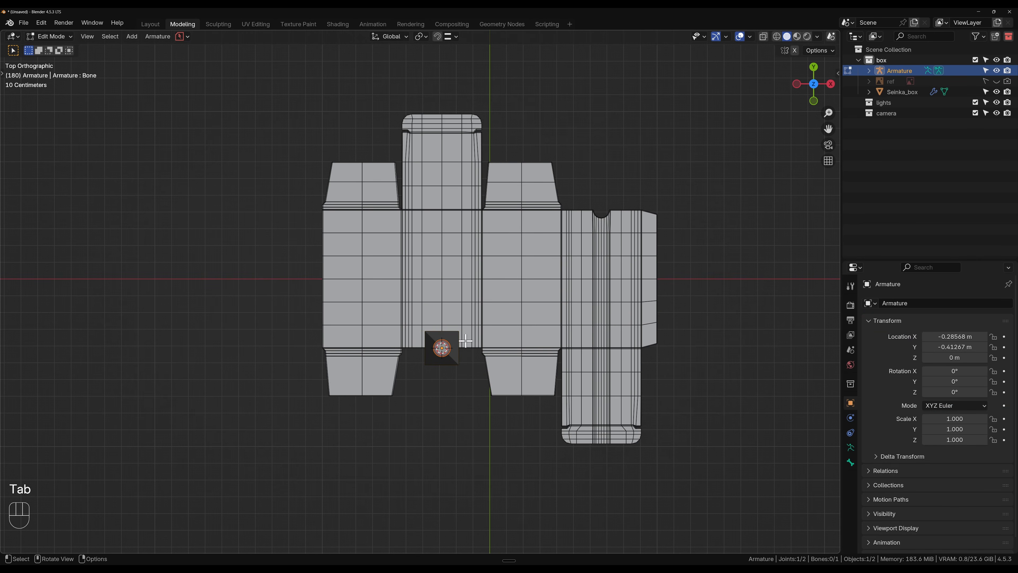
scroll(452, 364, "up", 3)
key("g")
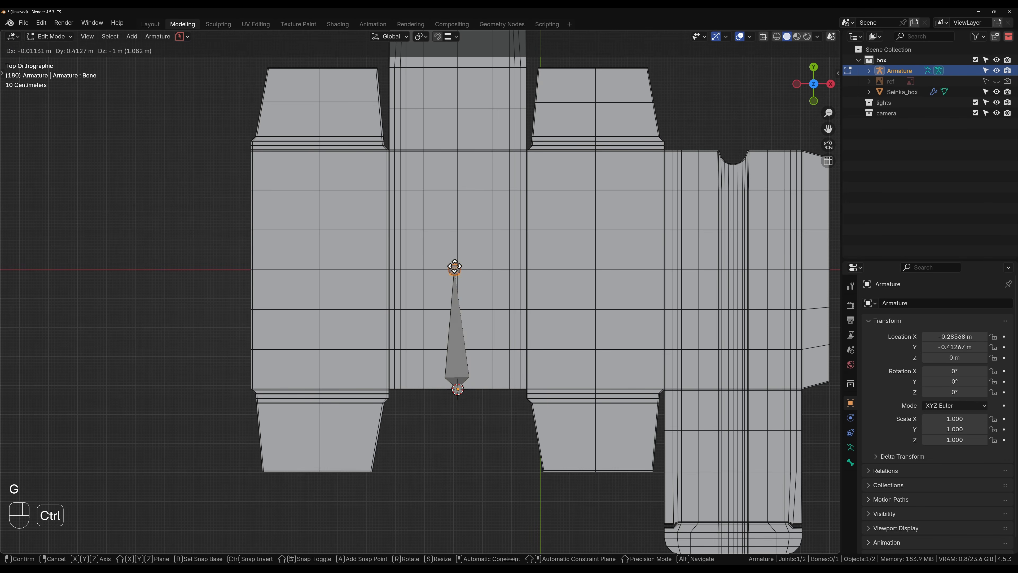
right_click(455, 266)
- Set the snap target to Vertex and snap the bone's tip to the centre vertex of the second panel
left_click(456, 37)
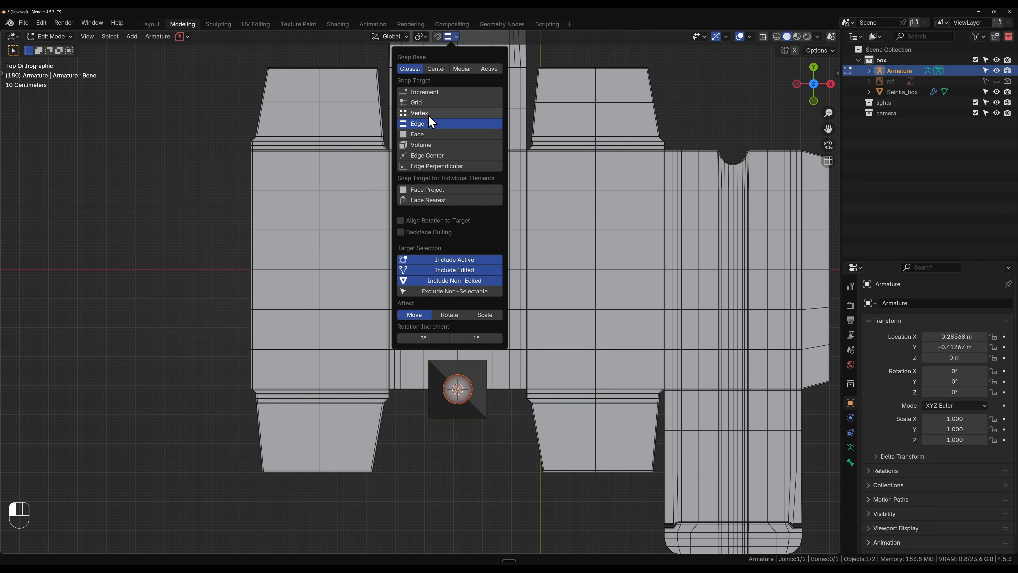
left_click(436, 113)
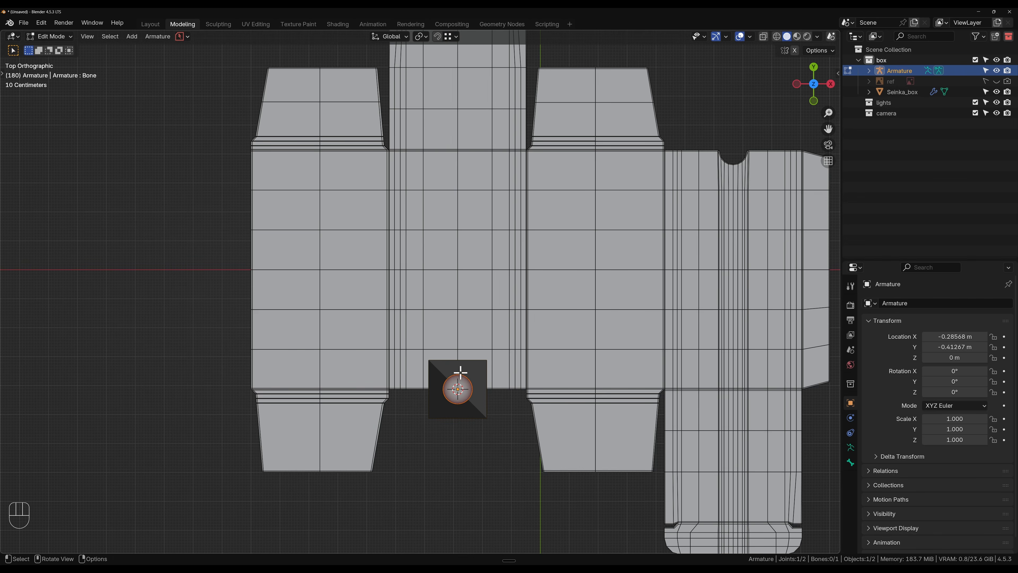
key("g")
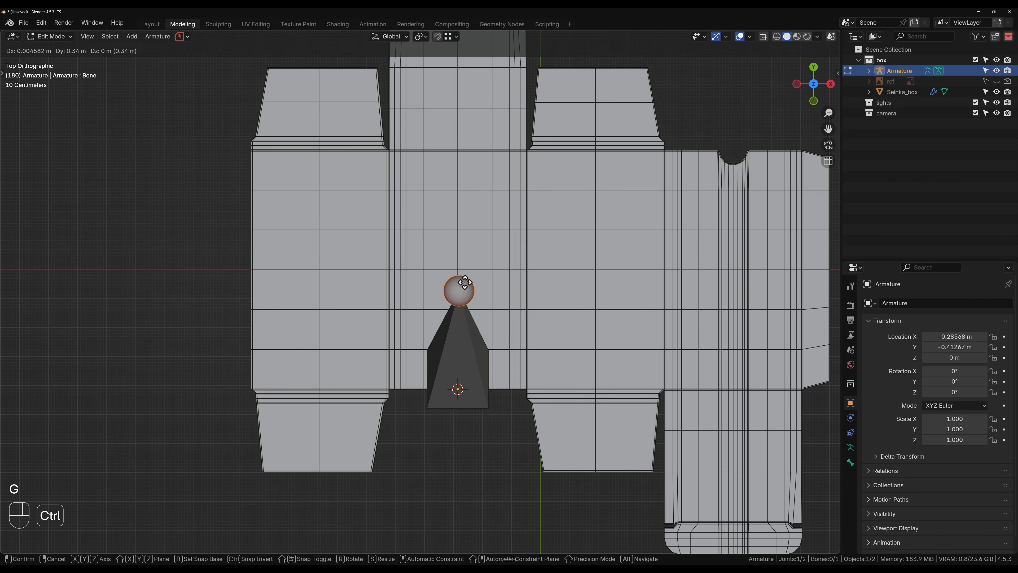
left_click(461, 269, "ctrl")
scroll(468, 316, "up", 4)
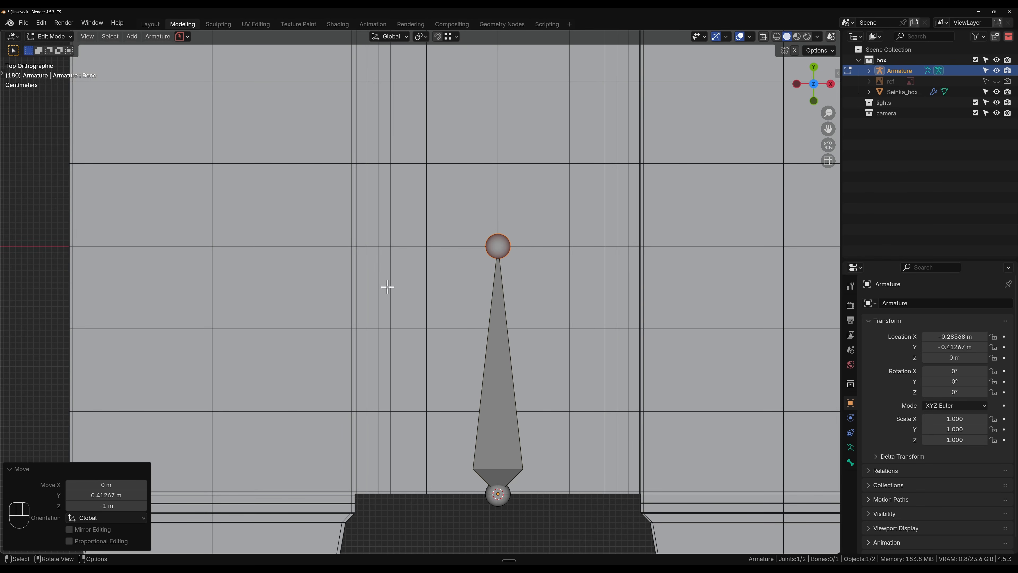
scroll(390, 284, "up", 2)
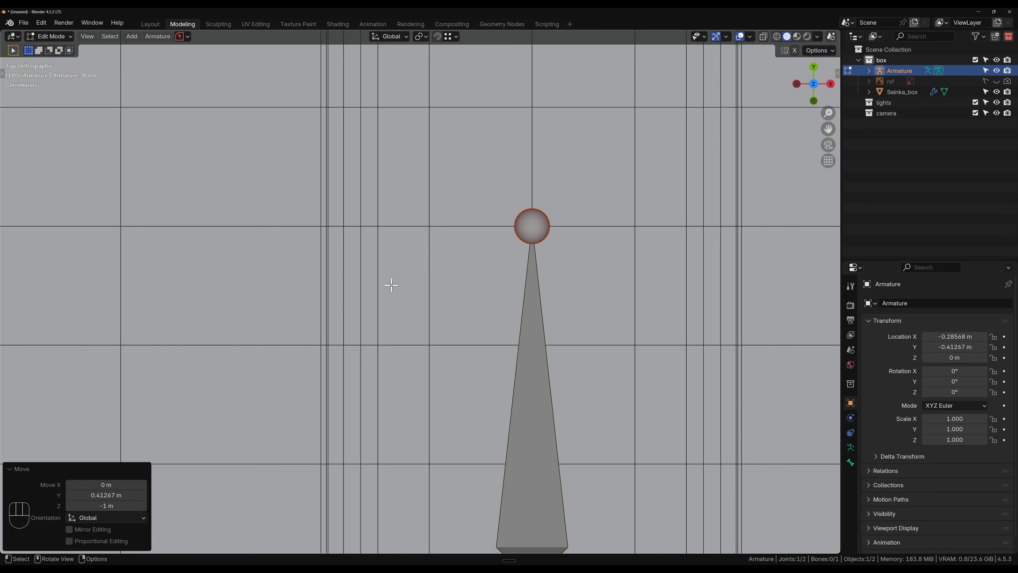
- Turn on X-ray and extrude a bone about 0.238 m along negative X, snapped to the fold line between the first and second panels
left_click(763, 36)
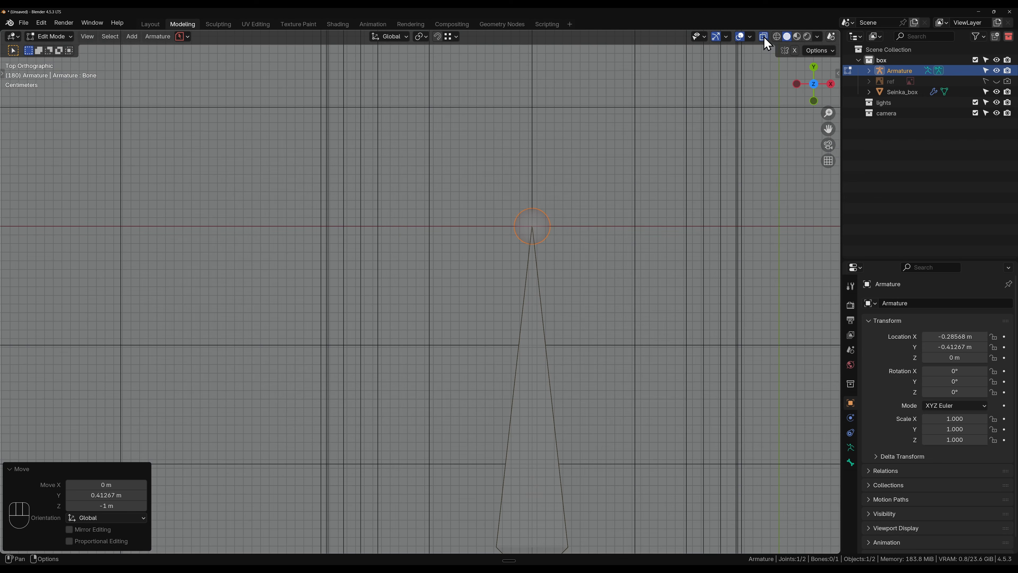
middle_click_drag(440, 261, 528, 295, "shift")
scroll(528, 295, "down", 8)
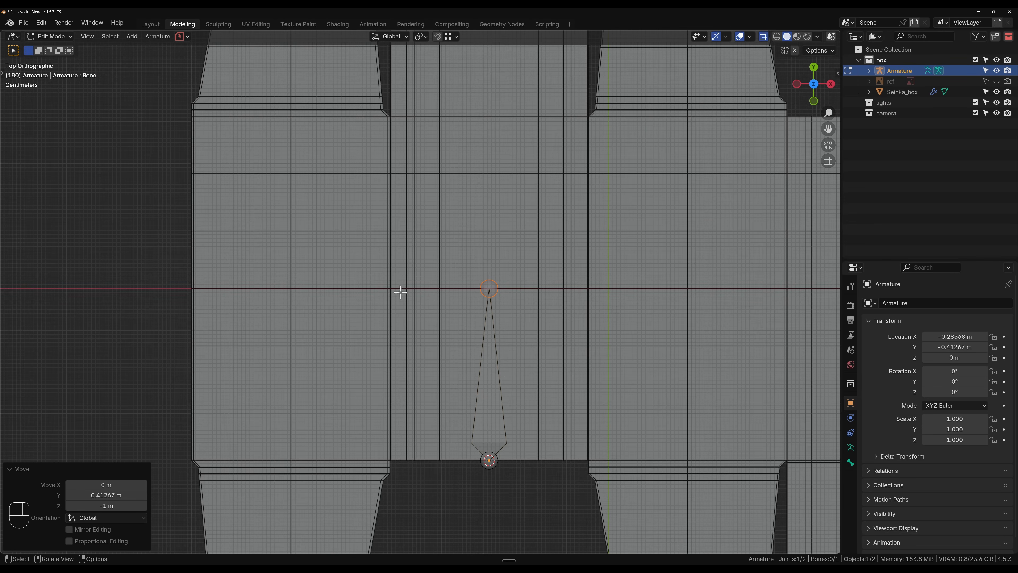
scroll(387, 337, "up", 5)
key("e")
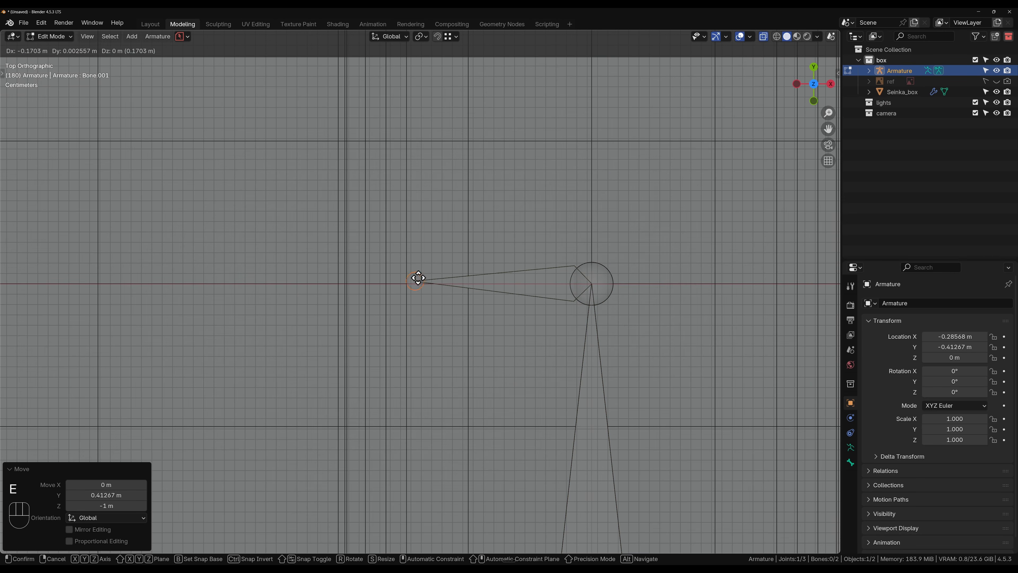
key("ctrl")
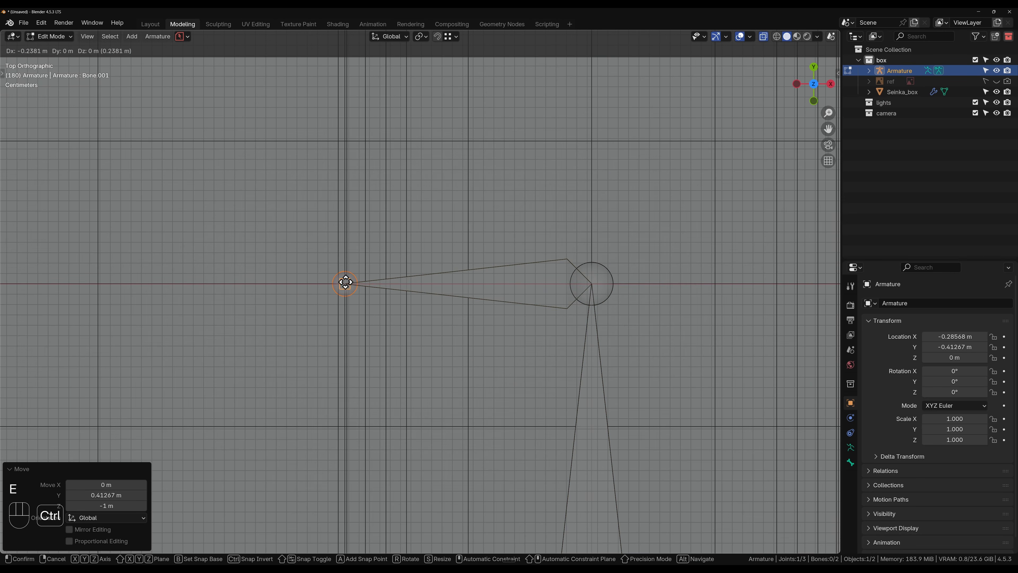
left_click(345, 283)
scroll(333, 316, "up", 4)
middle_click_drag(332, 316, 552, 329, "shift")
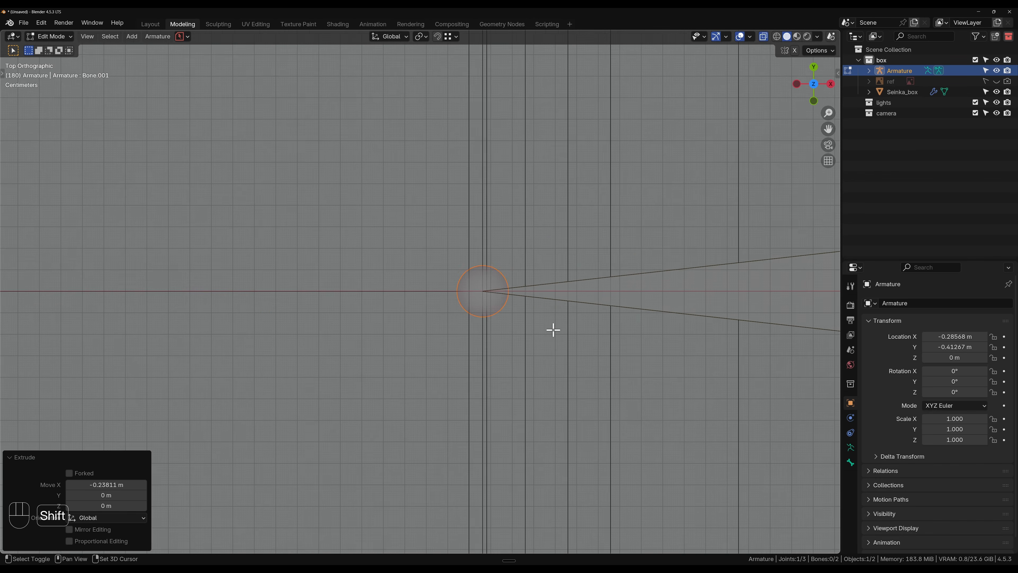
scroll(468, 299, "up", 4)
scroll(523, 306, "down", 3)
scroll(397, 303, "down", 3)
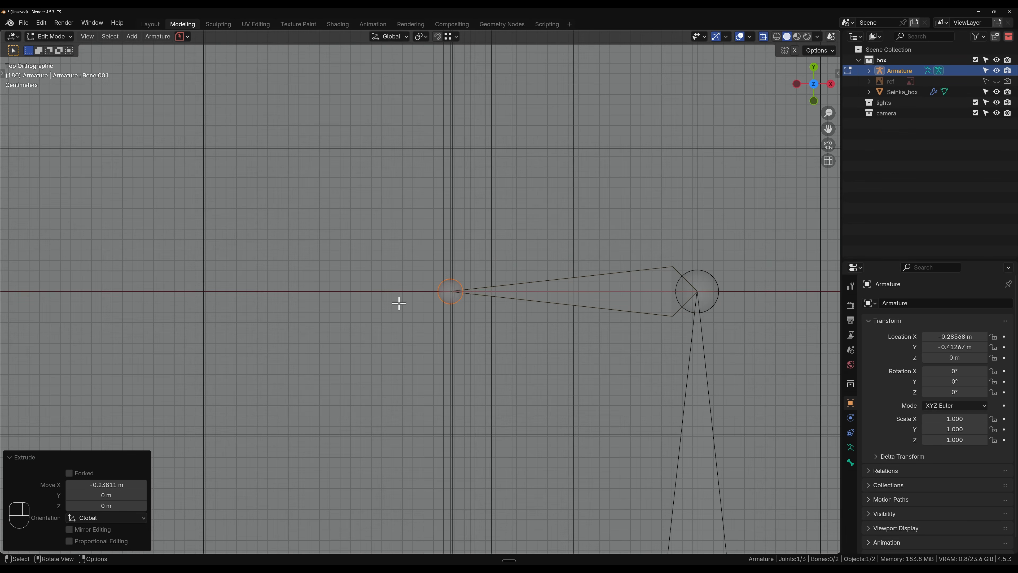
- Extrude a bone from that fold line about 0.476 m along negative X, snapped to the first panel's outer edge
middle_click_drag(398, 303, 554, 327, "shift")
key("e")
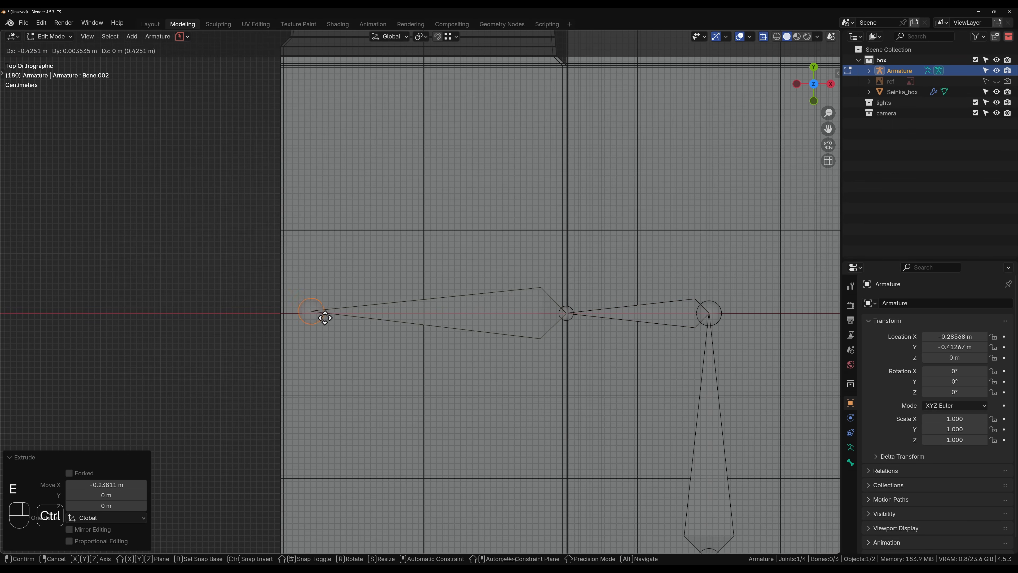
left_click(278, 317)
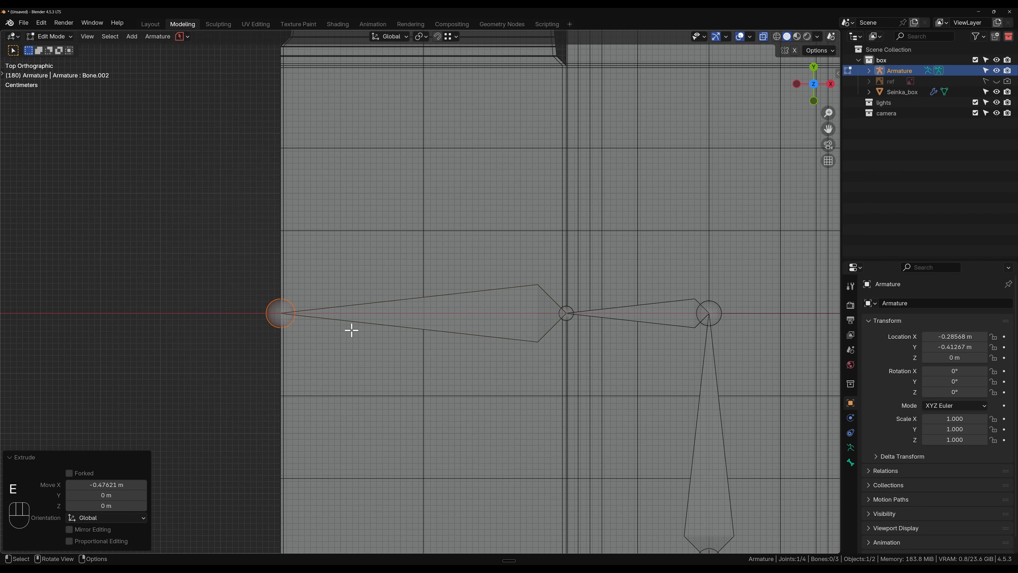
scroll(352, 329, "down", 5)
middle_click_drag(432, 295, 425, 345, "shift")
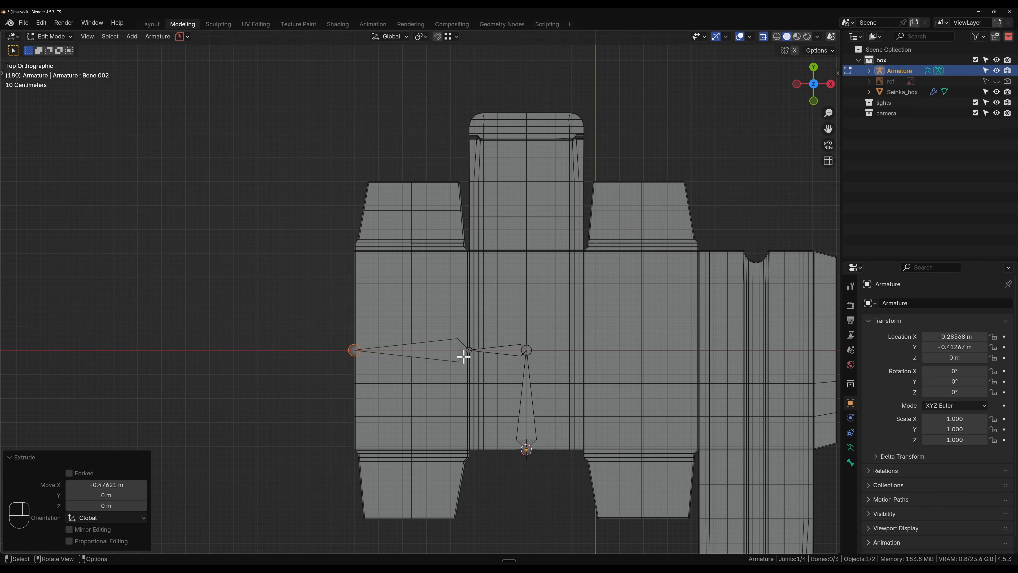
scroll(464, 355, "up", 6)
middle_click_drag(484, 371, 502, 241, "shift")
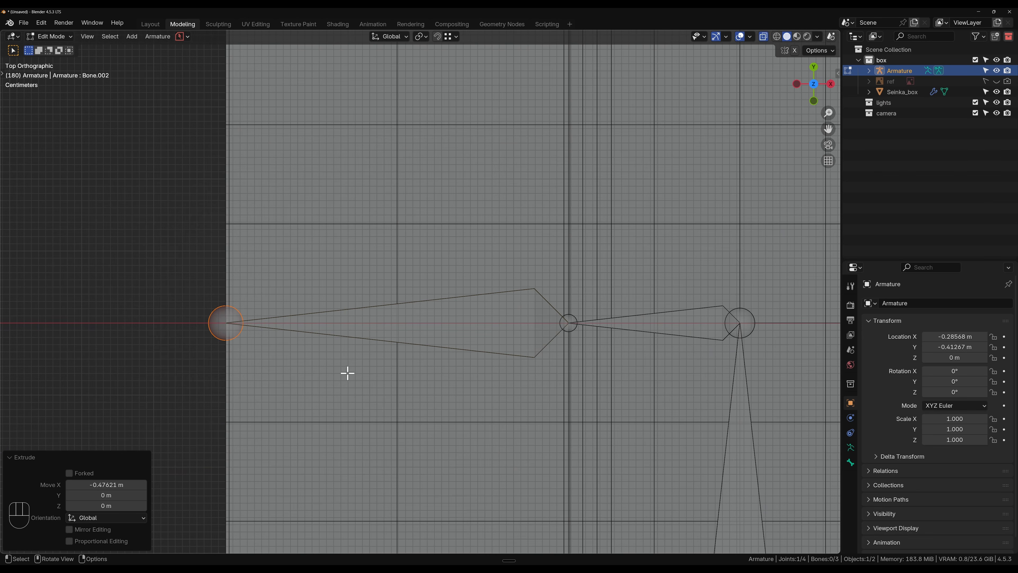
scroll(445, 298, "down", 6)
middle_click_drag(421, 234, 436, 282, "shift")
scroll(451, 337, "up", 1)
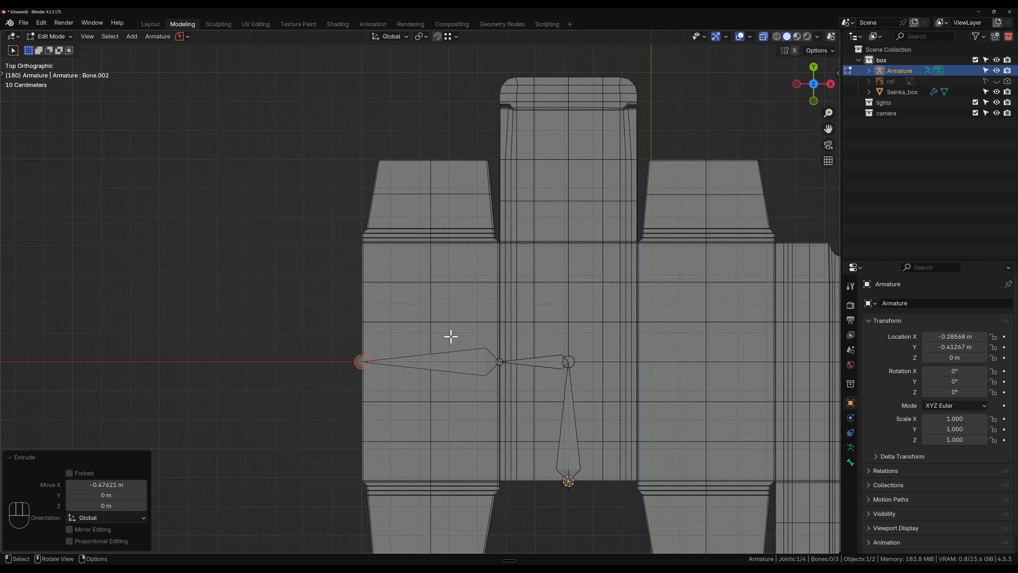
scroll(451, 337, "up", 3)
left_click(559, 412)
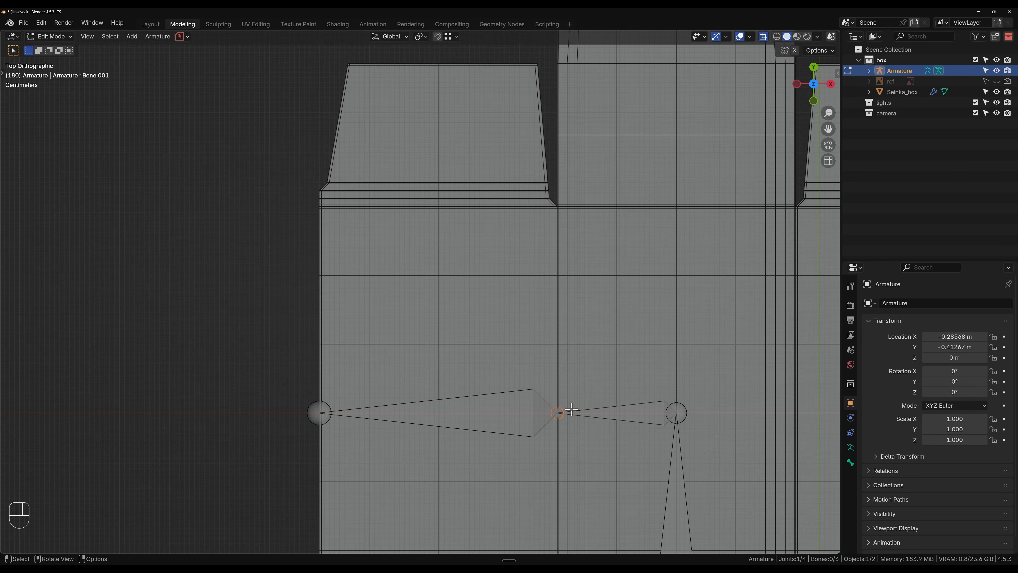
key("e")
right_click(463, 238)
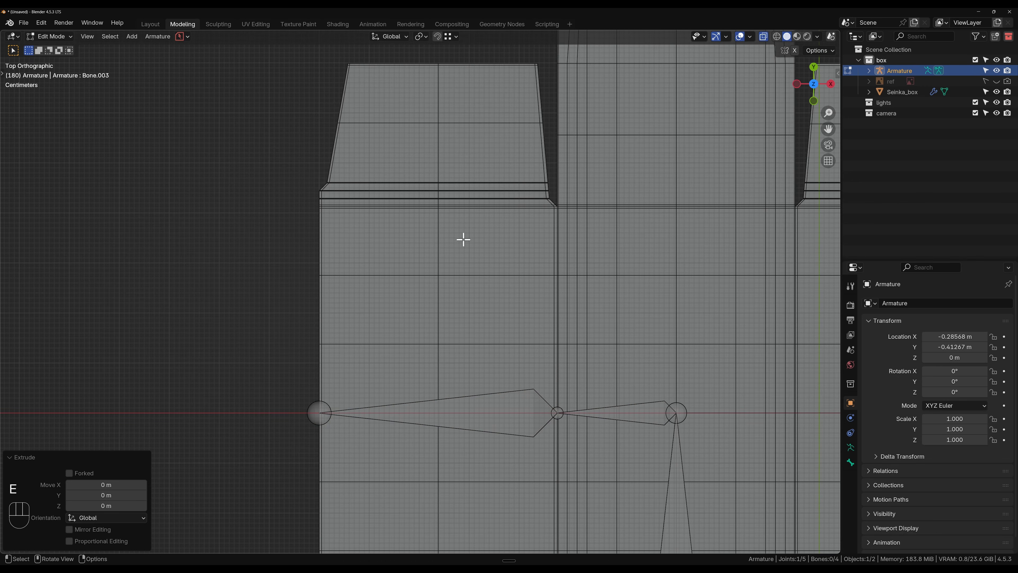
key("ctrl+z")
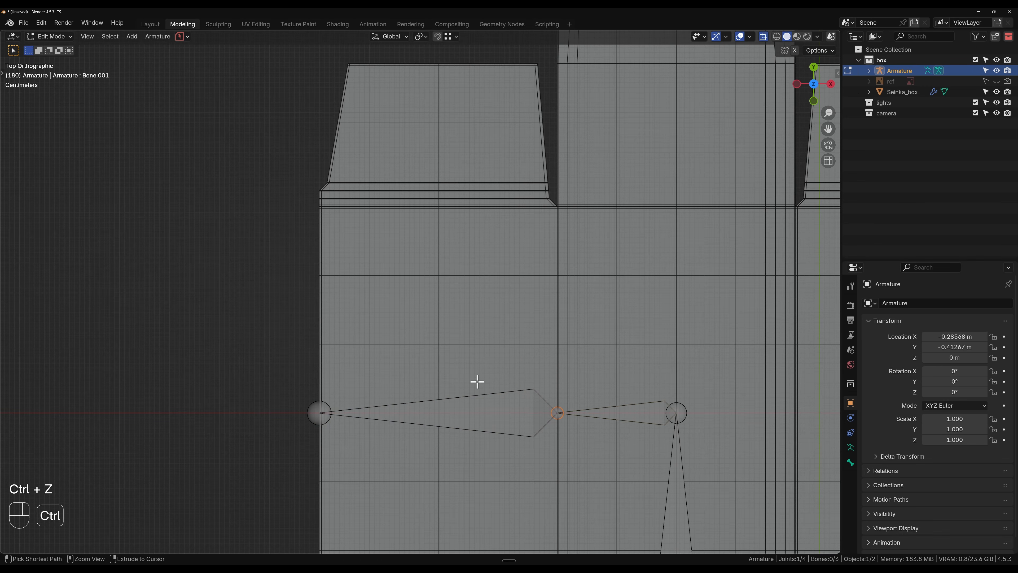
- Extrude a diagonal bone from the first panel's outer-edge joint, snapped to the middle of its upper flap's fold line
left_click(316, 409)
key("e")
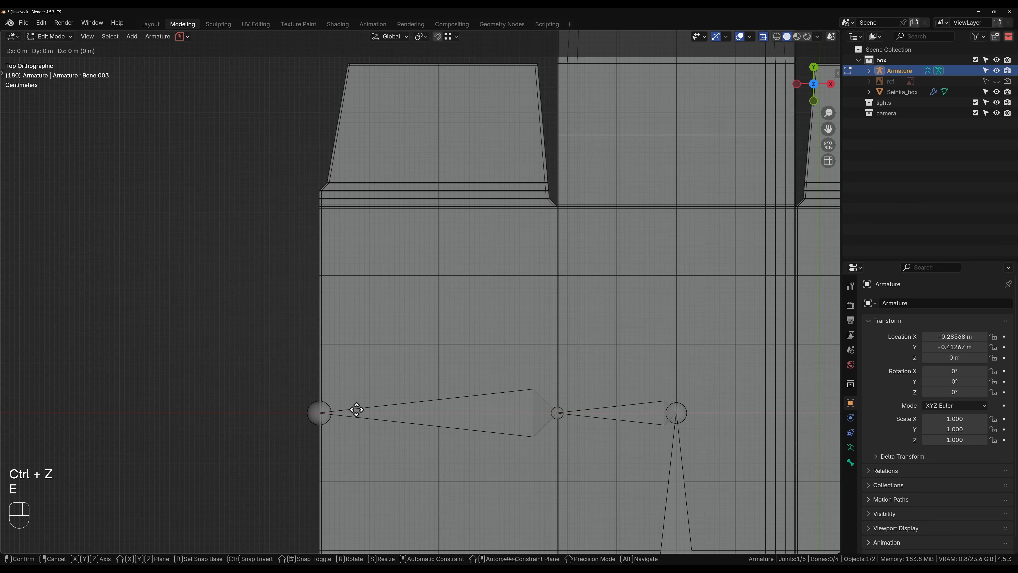
key("ctrl")
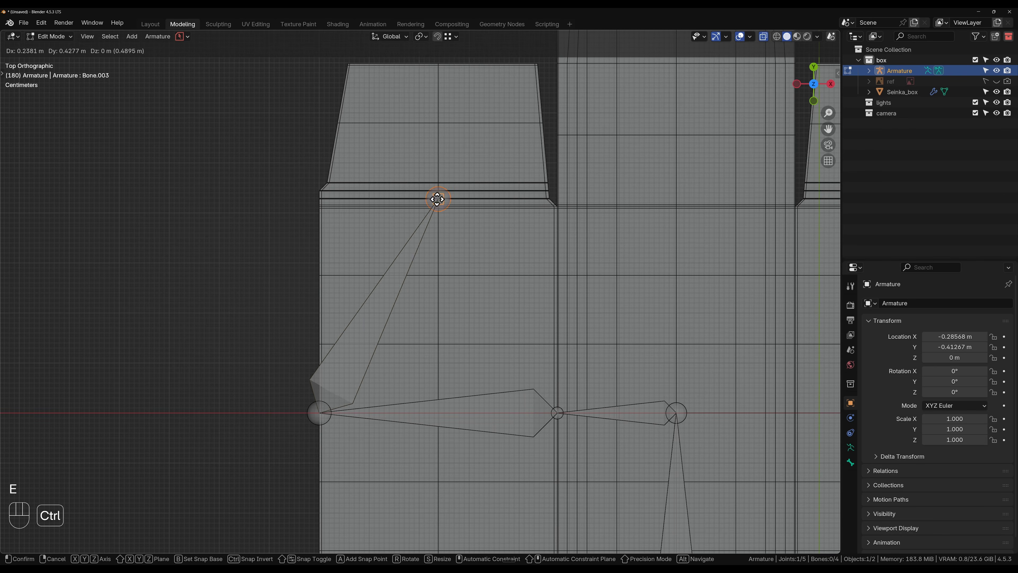
left_click(437, 206)
- Extrude a bone about 0.286 m along Y from the upper fold joint, snapped to the middle of the flap's top edge
scroll(458, 284, "up", 6)
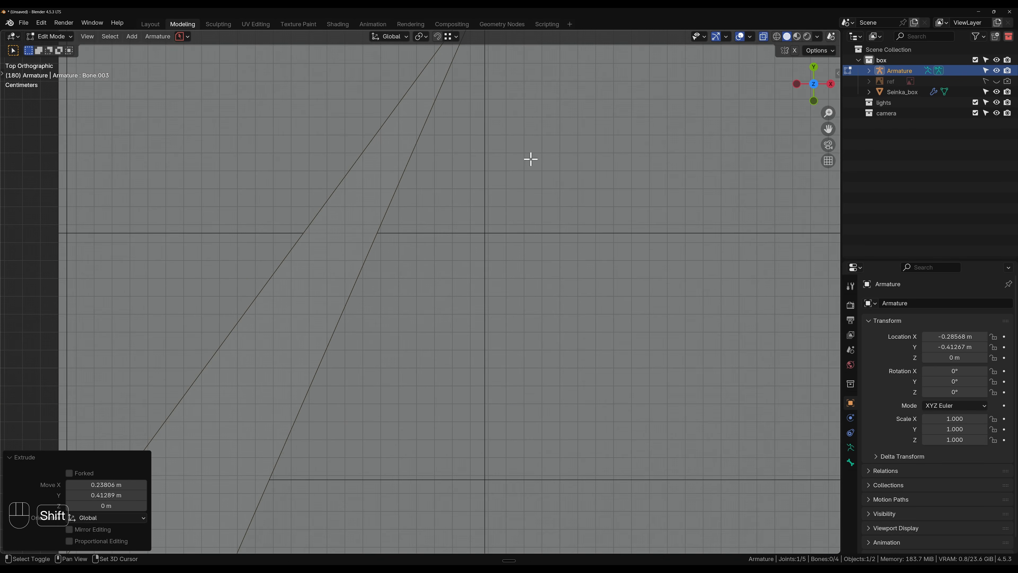
middle_click_drag(529, 156, 491, 438, "shift")
middle_click_drag(485, 330, 502, 446, "shift")
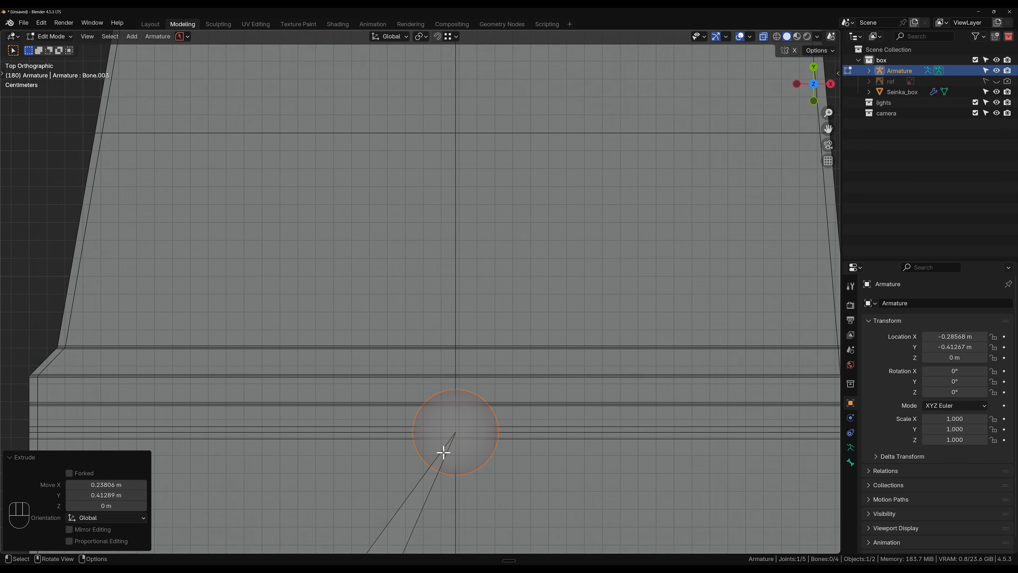
scroll(445, 450, "down", 3)
middle_click_drag(470, 380, 466, 448, "shift")
key("e")
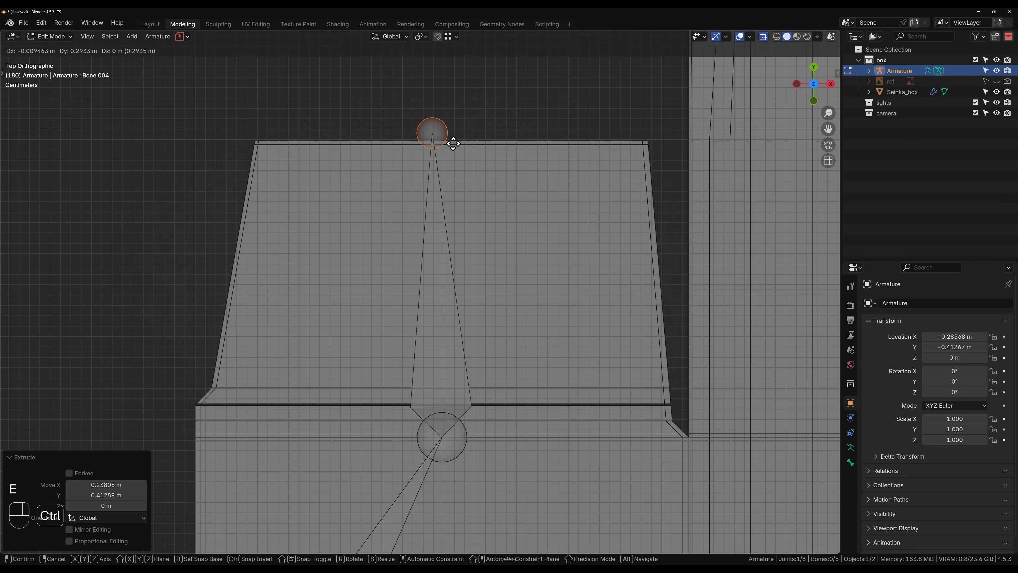
left_click(443, 141)
- Extrude a diagonal bone from the first panel's outer-edge joint, snapped to the middle of its lower flap's fold line
scroll(458, 348, "down", 4)
middle_click_drag(454, 459, 463, 228, "shift")
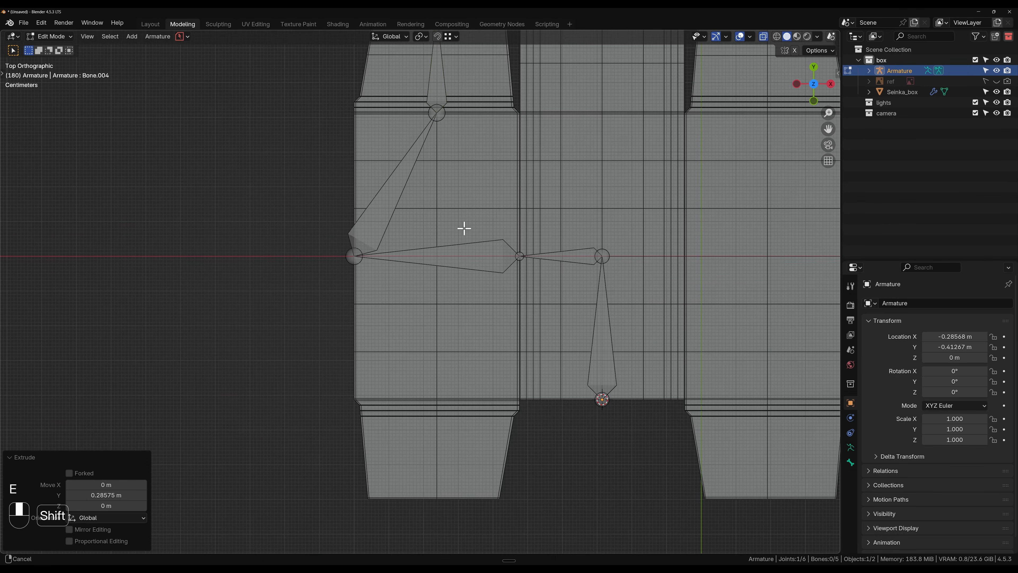
left_click(354, 256)
middle_click_drag(417, 419, 376, 251, "shift")
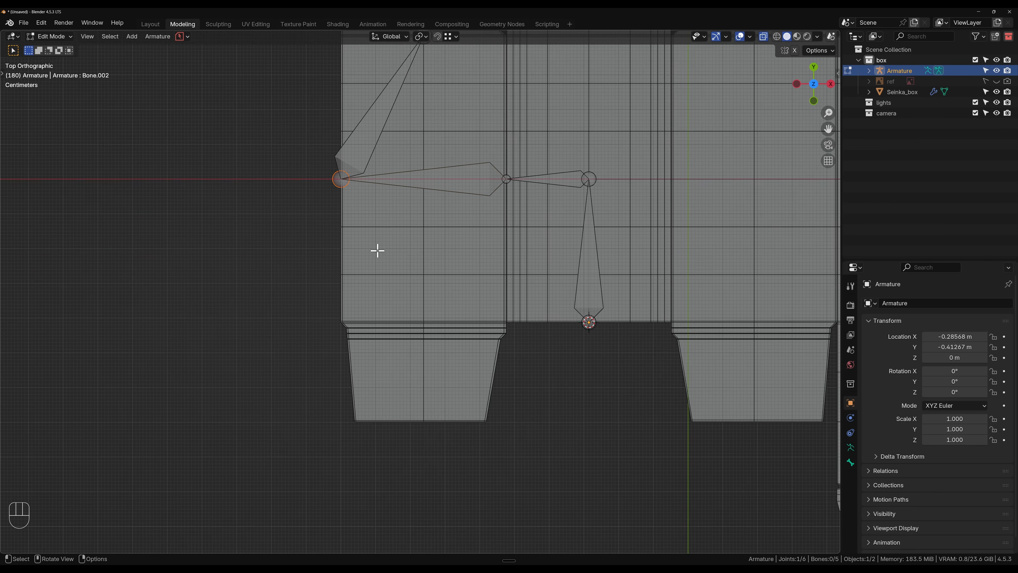
scroll(375, 248, "up", 6)
key("e")
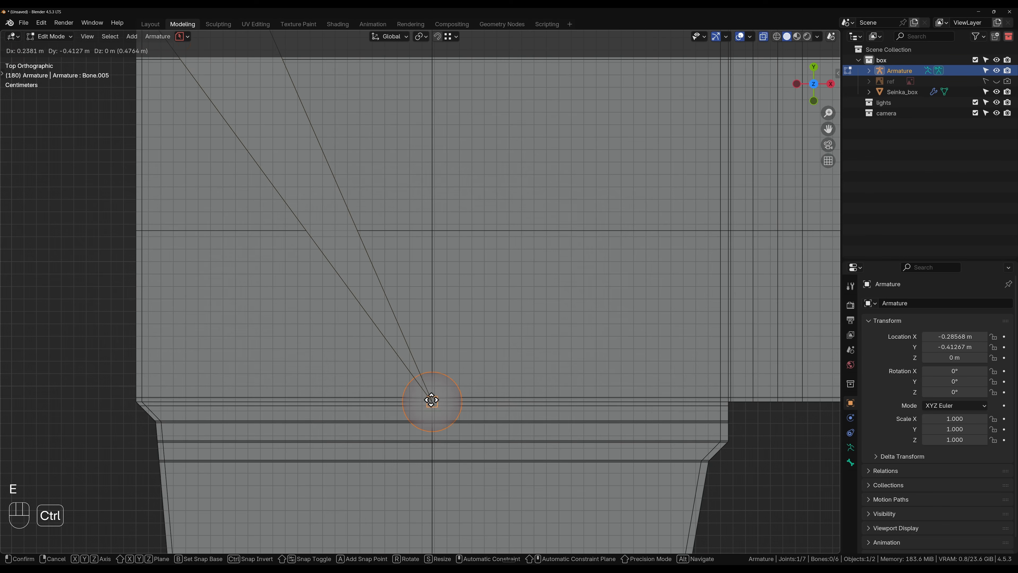
left_click(431, 401, "ctrl")
- Extrude a bone about 0.286 m along negative Y from the lower fold joint, snapped to the middle of the flap's bottom edge
middle_click_drag(457, 492, 459, 310, "shift")
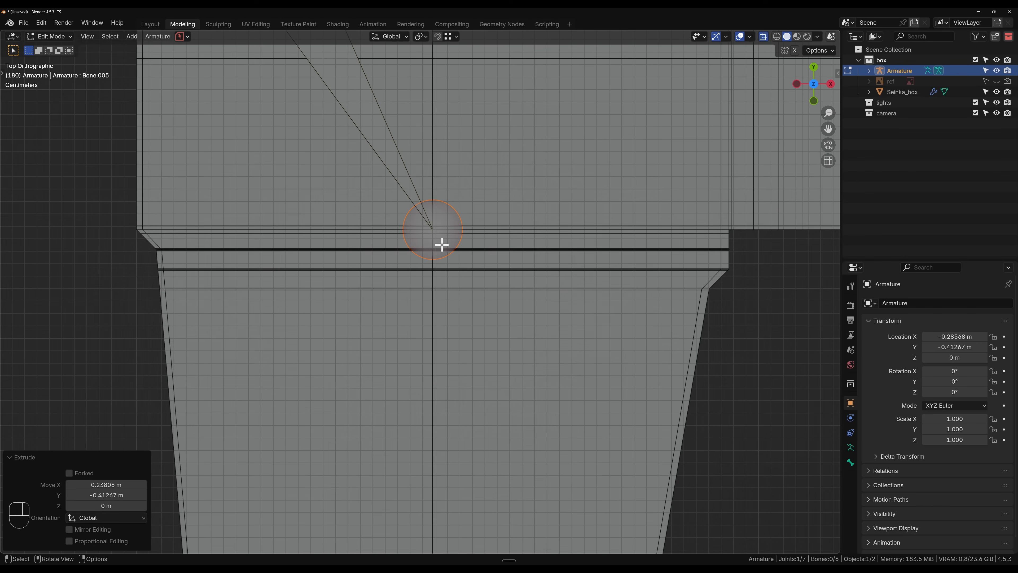
scroll(458, 370, "down", 2)
middle_click_drag(459, 371, 445, 345, "shift")
key("e")
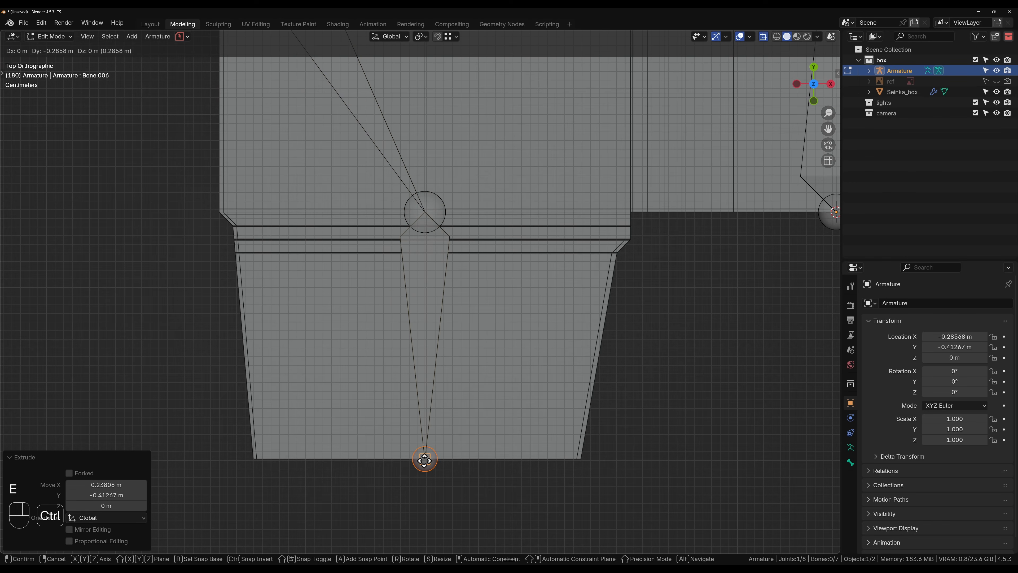
left_click(424, 459, "ctrl")
- Extrude a bone about 0.413 m along Y from the second panel's centre joint, snapped to the lid's fold line
scroll(448, 408, "down", 5)
middle_click_drag(451, 309, 428, 436, "shift")
middle_click_drag(554, 307, 462, 492, "shift")
scroll(477, 451, "up", 5)
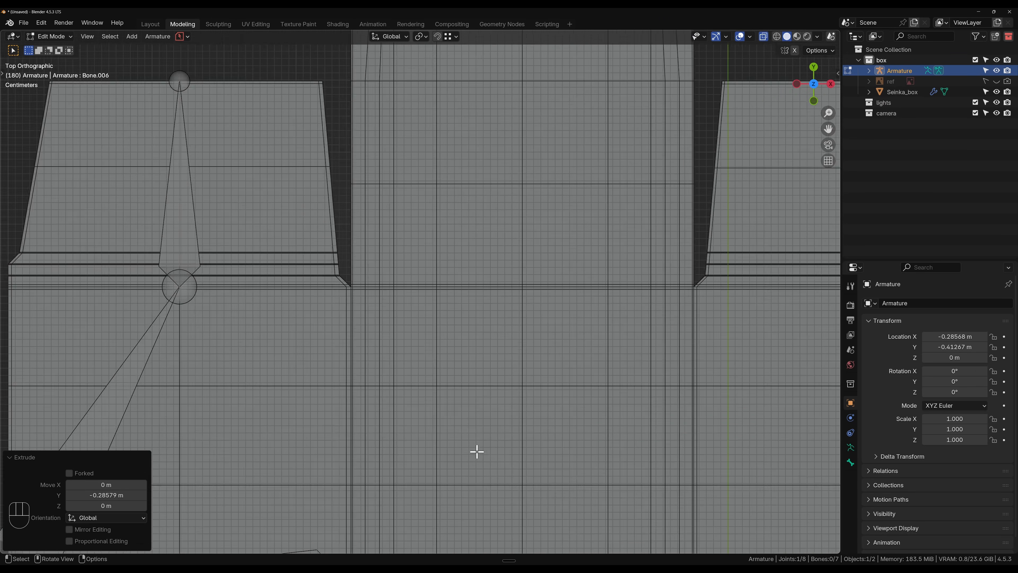
middle_click_drag(481, 452, 403, 255, "shift")
left_click(463, 450)
key("e")
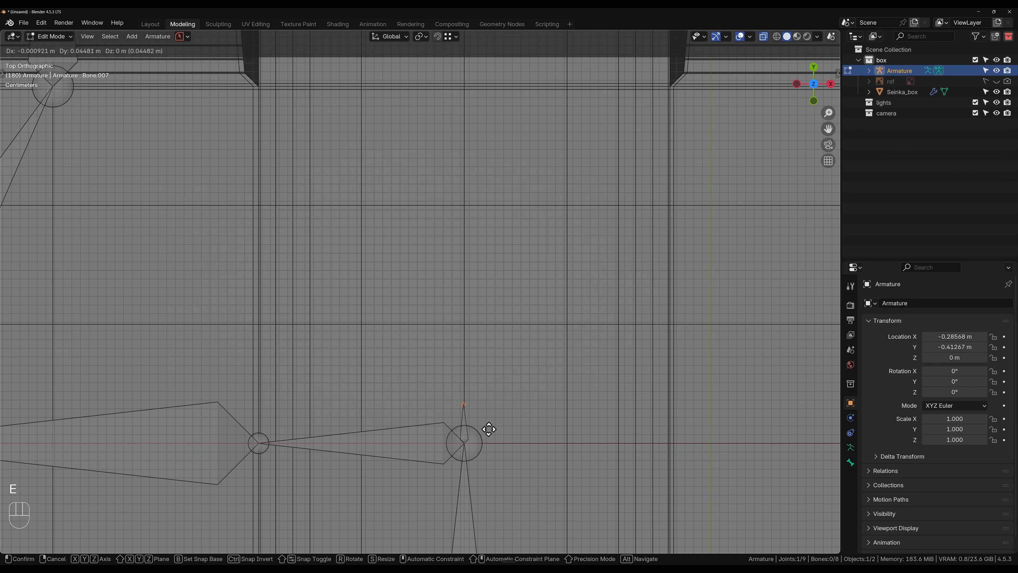
left_click(466, 88)
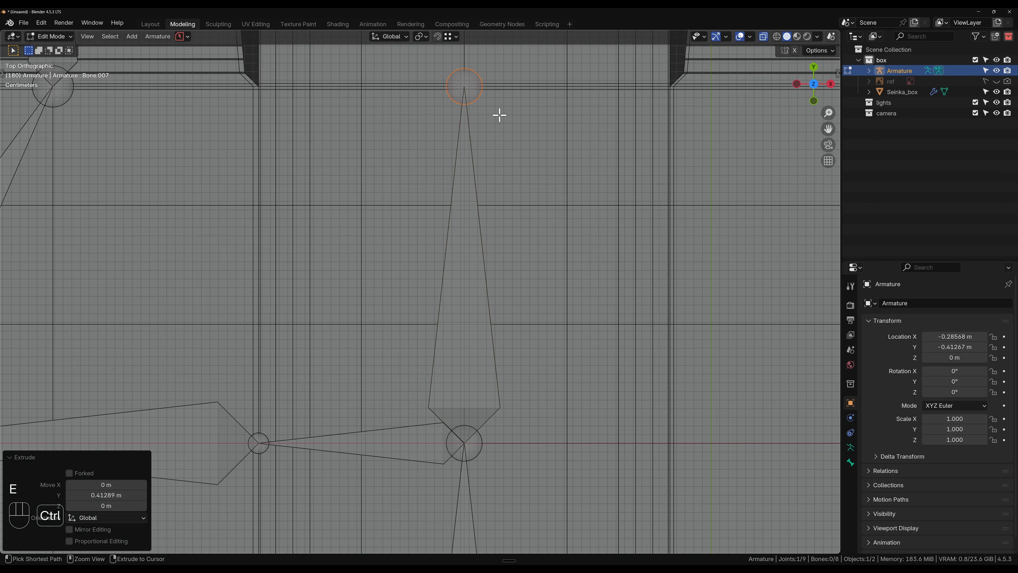
- Extrude a bone about 0.46 m along Y from the lid's fold joint, snapped to the fold line of the tuck flap
scroll(509, 123, "down", 3)
middle_click_drag(509, 123, 541, 406, "shift")
scroll(479, 291, "up", 3)
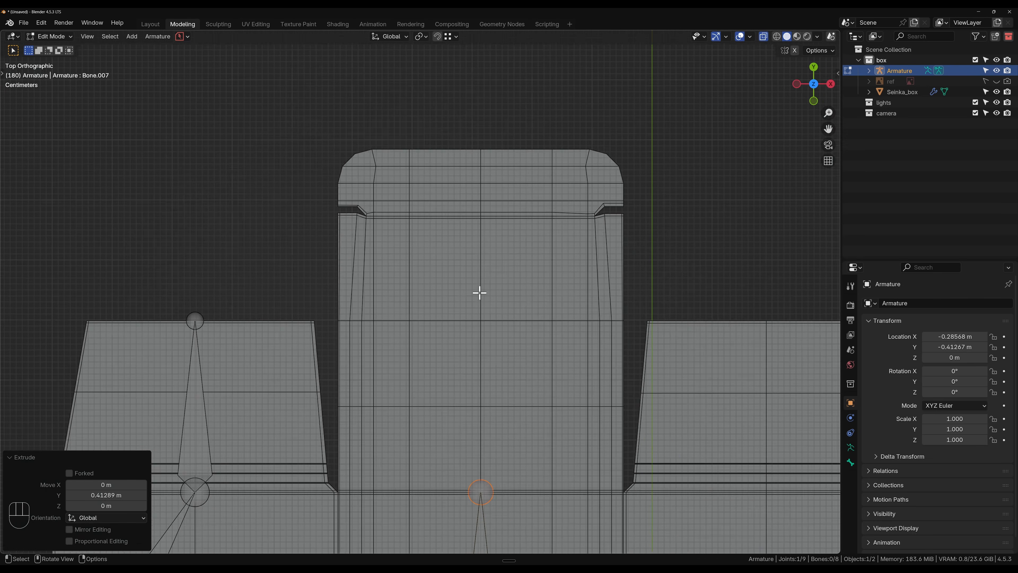
key("e")
key("ctrl")
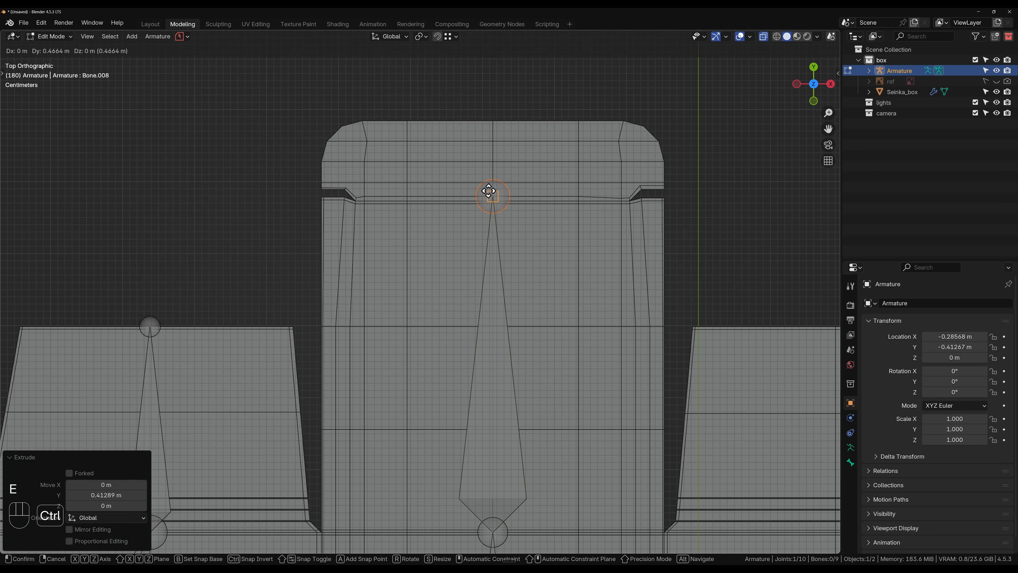
left_click(498, 200)
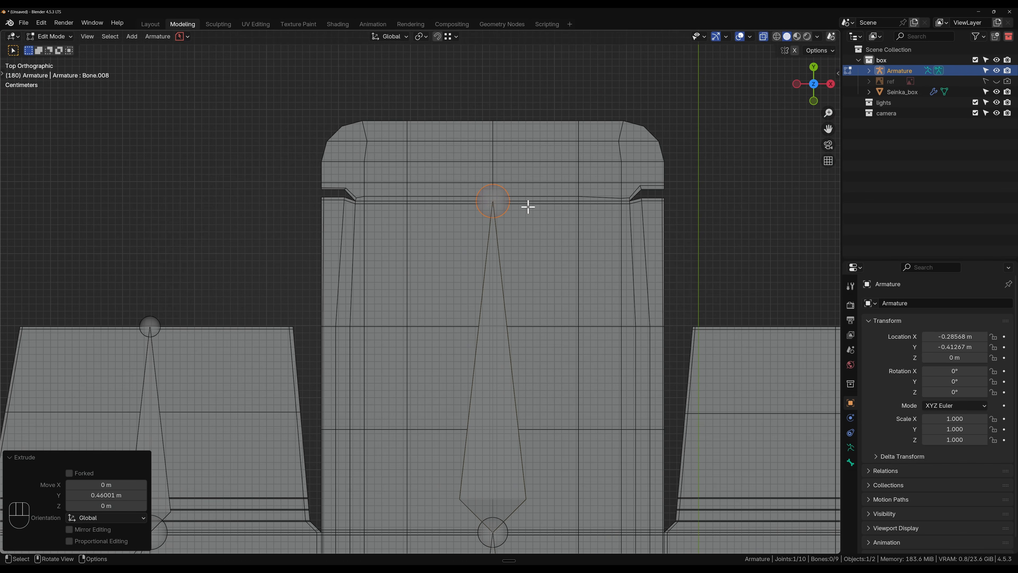
- Extrude a bone about 0.111 m along Y from the tuck flap's fold joint, snapped to the middle of the flap's outer edge
middle_click_drag(527, 207, 540, 348, "shift")
key("e")
key("ctrl")
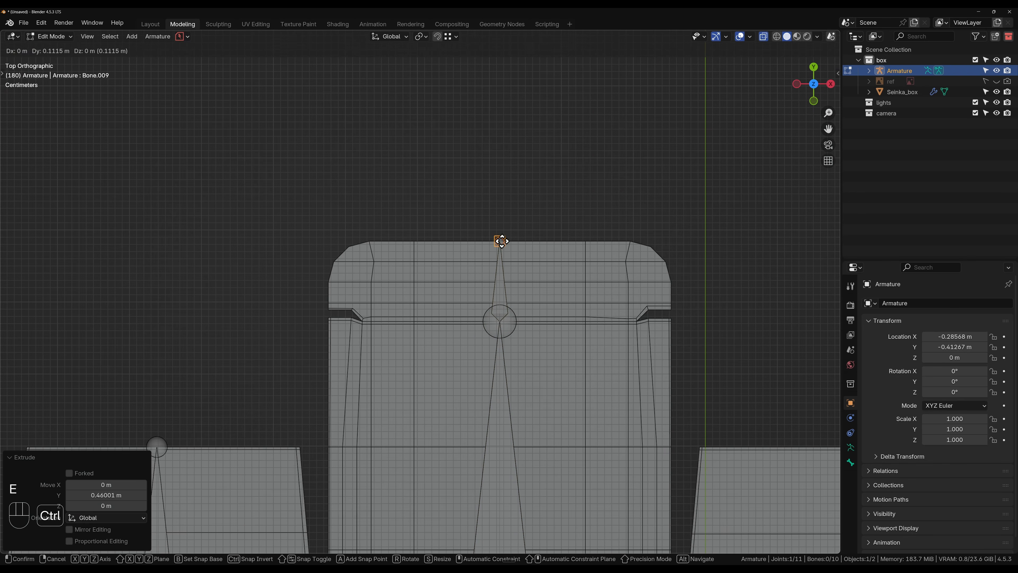
left_click(499, 241)
- Extrude a bone about 0.238 m along X from the second panel's centre joint, snapped to the fold line shared with the third panel
scroll(520, 359, "down", 5)
middle_click_drag(507, 429, 439, 209, "shift")
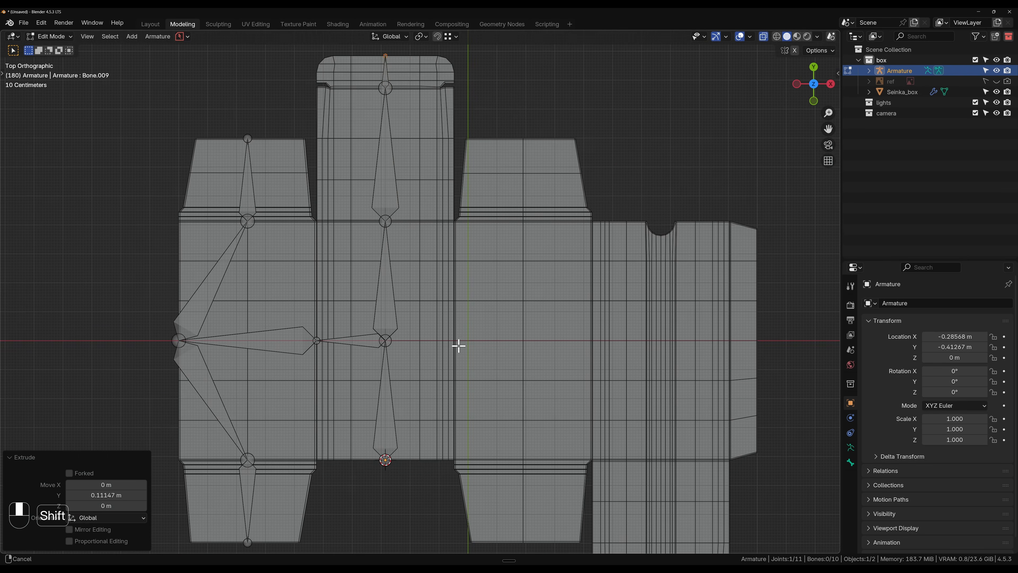
scroll(391, 297, "up", 7)
left_click(317, 308)
key("e")
key("ctrl")
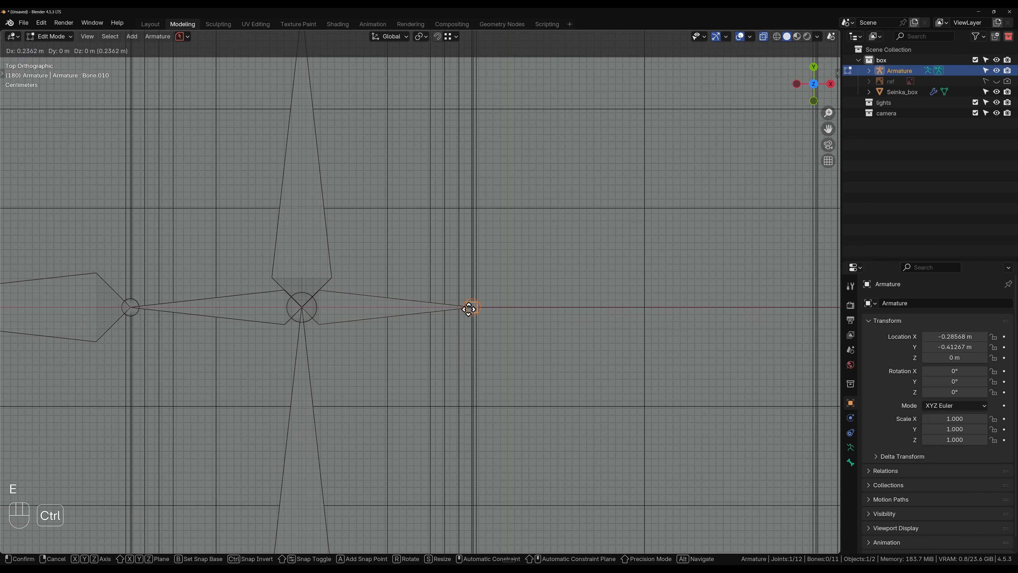
left_click(473, 307)
- Extrude a bone about 0.476 m along X across the third panel, snapped to its fold line with the fourth panel
scroll(473, 308, "up", 5)
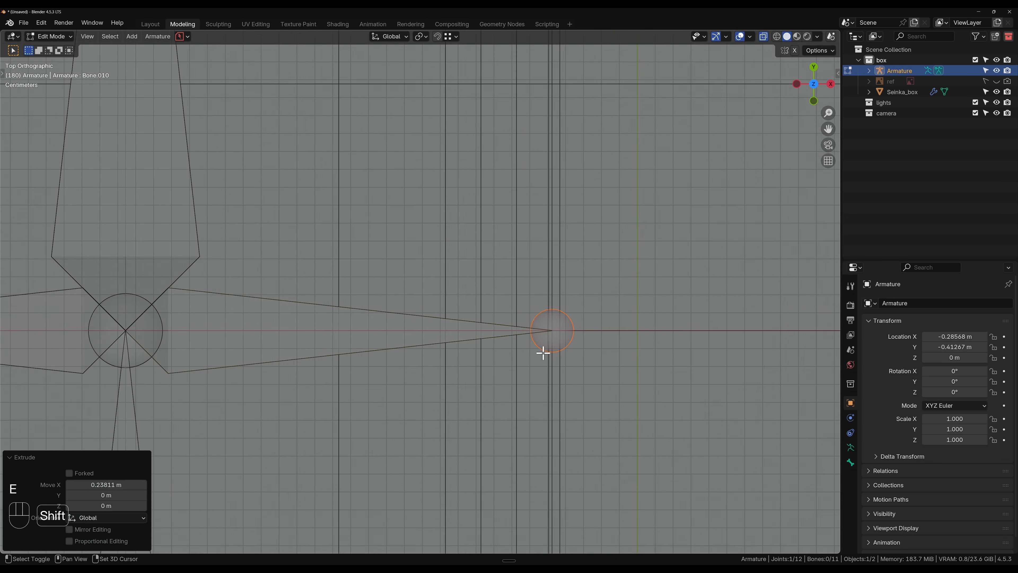
middle_click_drag(545, 353, 400, 309, "shift")
scroll(400, 309, "up", 2)
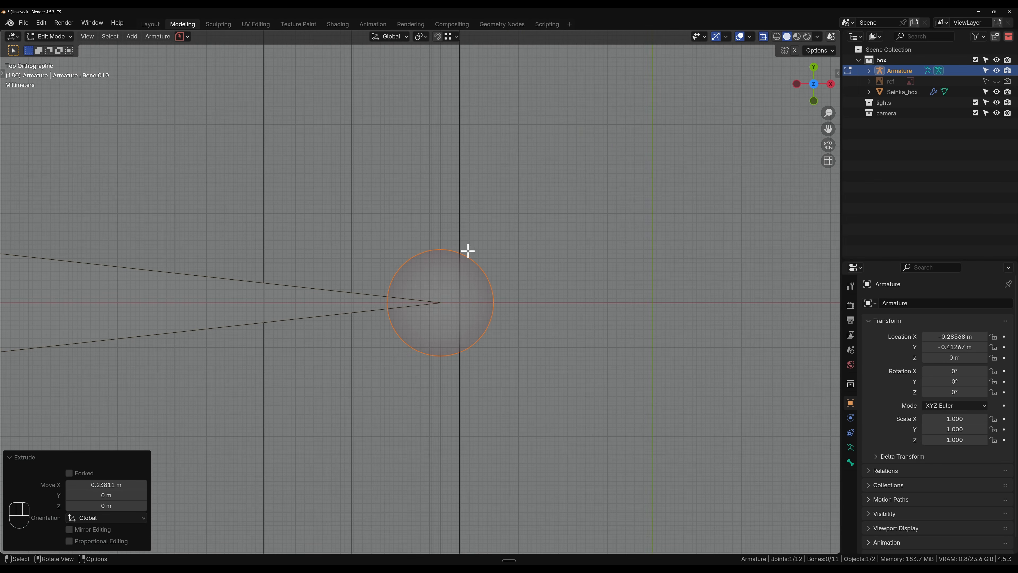
scroll(491, 317, "down", 12)
middle_click_drag(488, 323, 300, 326, "shift")
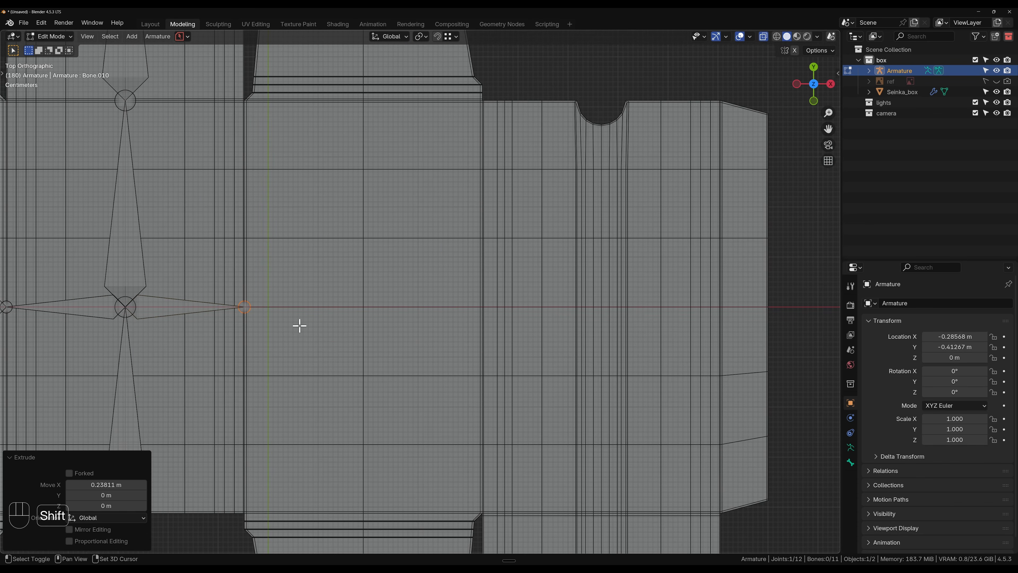
scroll(269, 319, "up", 4)
key("e")
key("ctrl")
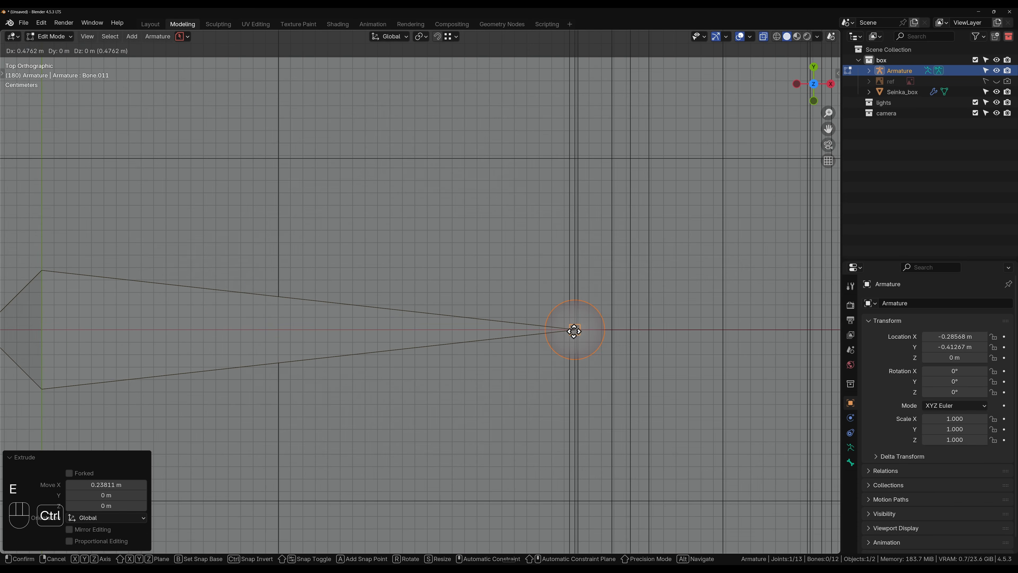
left_click(574, 331, "ctrl")
- Extrude a diagonal bone from the third and fourth panels' fold joint, snapped to the middle of the third panel's upper flap fold line
scroll(537, 373, "down", 5)
middle_click_drag(486, 320, 581, 391, "shift")
key("e")
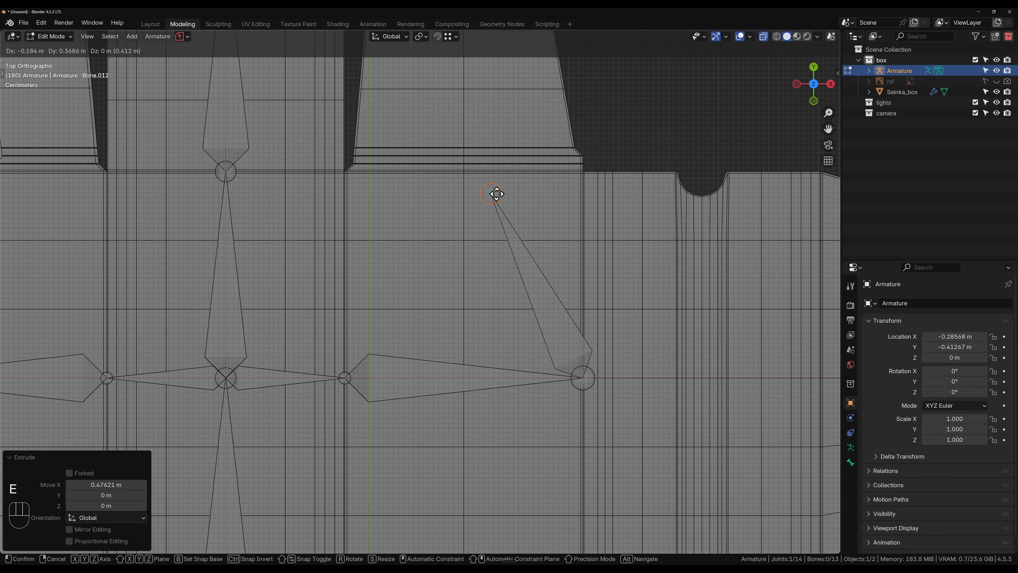
left_click(465, 171, "ctrl")
- Extrude a bone along Y from the third panel's upper fold joint, snapped to the middle of the flap's top edge
scroll(495, 286, "down", 4)
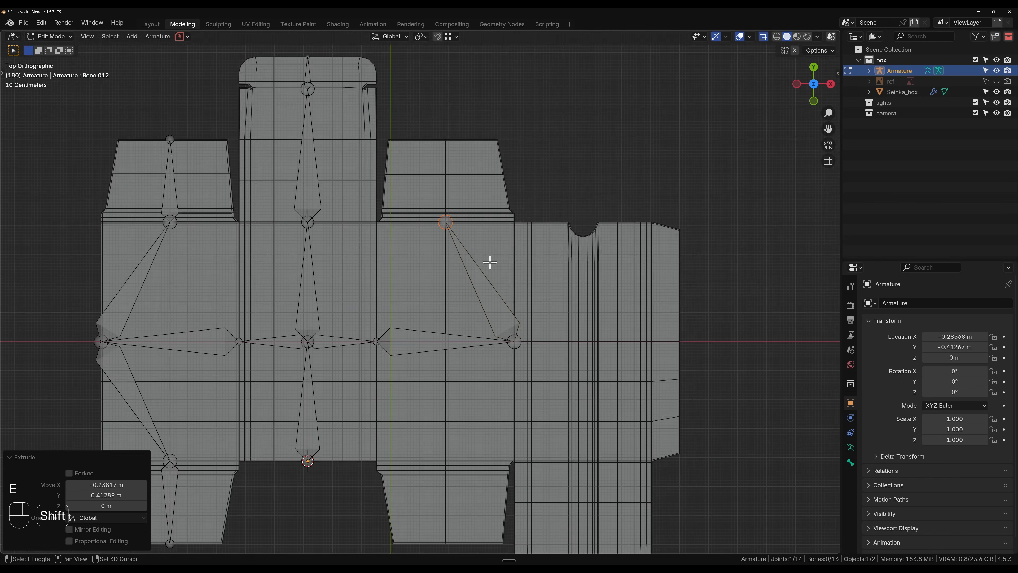
middle_click_drag(488, 264, 532, 375, "shift")
scroll(523, 375, "up", 4)
middle_click_drag(601, 467, 569, 163, "shift")
scroll(477, 303, "down", 3)
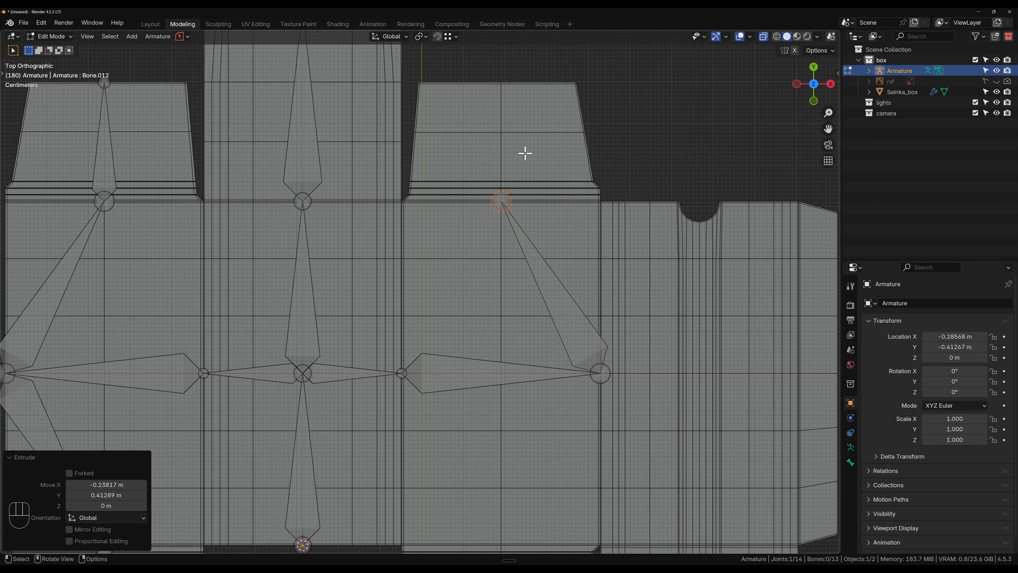
scroll(483, 347, "down", 2)
middle_click_drag(479, 350, 475, 325, "shift")
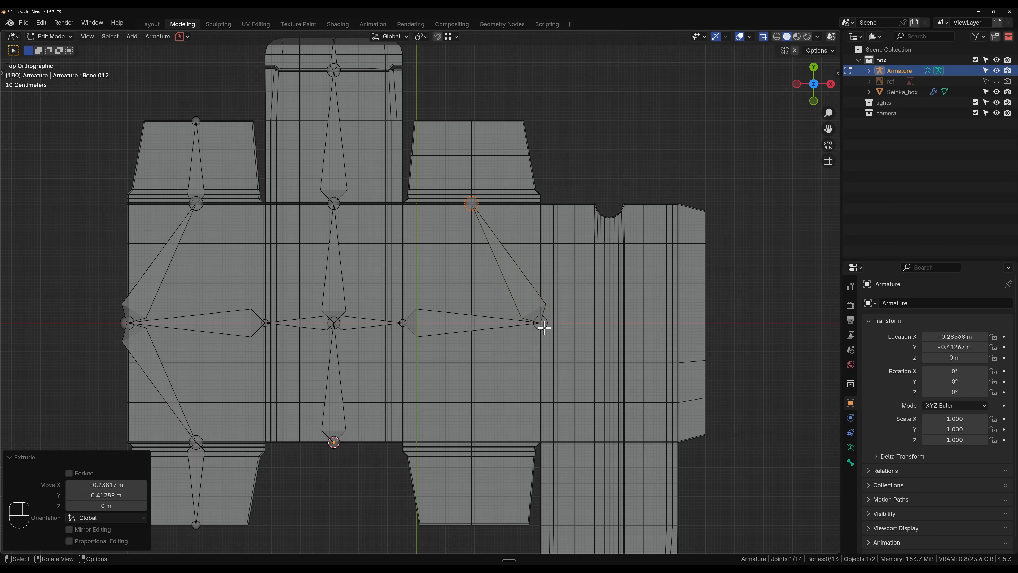
scroll(502, 250, "up", 6)
middle_click_drag(529, 192, 481, 414, "shift")
middle_click_drag(527, 268, 464, 191, "shift")
key("e")
left_click(457, 178, "ctrl")
- Extrude a diagonal bone from the third and fourth panels' fold joint, snapped to the middle of the third panel's lower flap fold line
scroll(485, 401, "down", 4)
left_click(510, 296)
middle_click_drag(443, 373, 474, 229, "shift")
key("e")
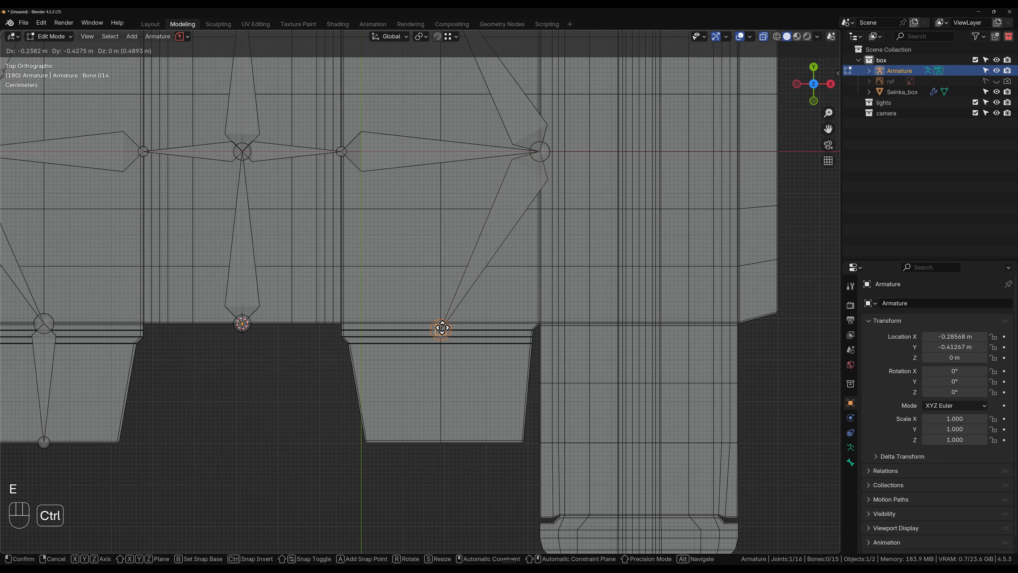
left_click(442, 322, "ctrl")
- Extrude a bone about 0.286 m along negative Y from the third panel's lower fold joint, snapped to the middle of the flap's bottom edge
scroll(459, 371, "up", 6)
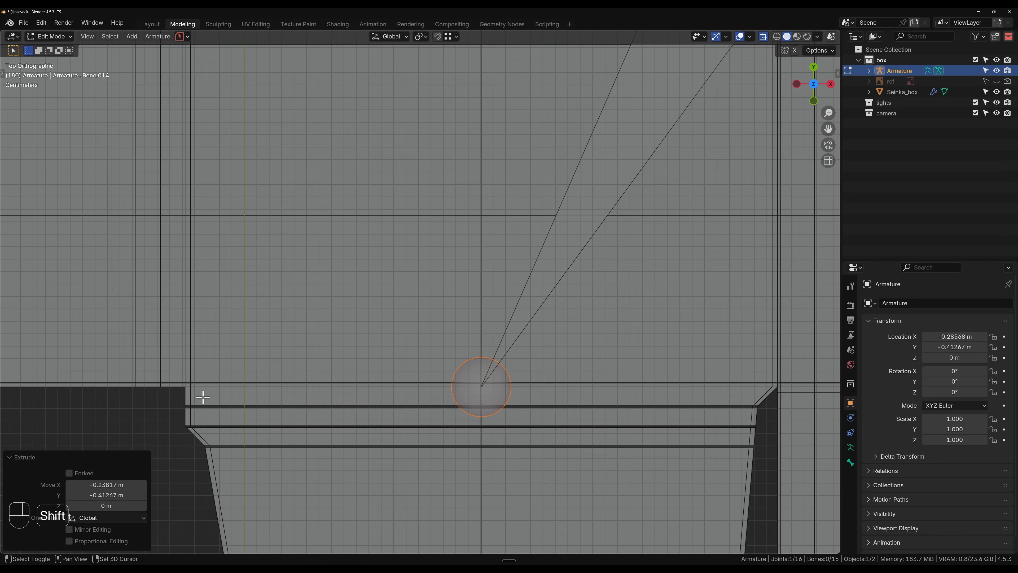
scroll(536, 420, "down", 3)
middle_click_drag(536, 420, 498, 293, "shift")
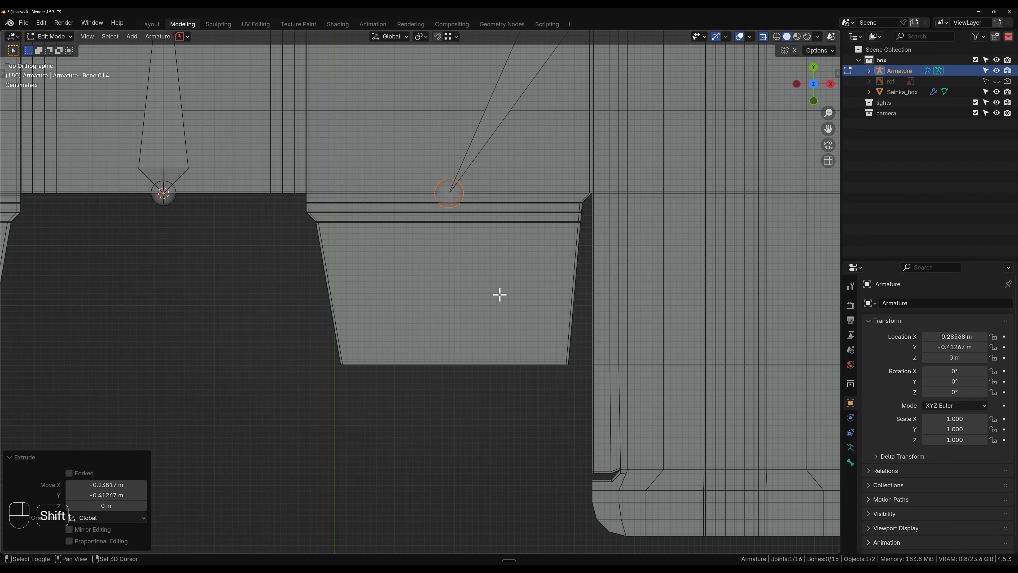
scroll(498, 293, "up", 4)
key("e")
left_click(479, 448, "ctrl")
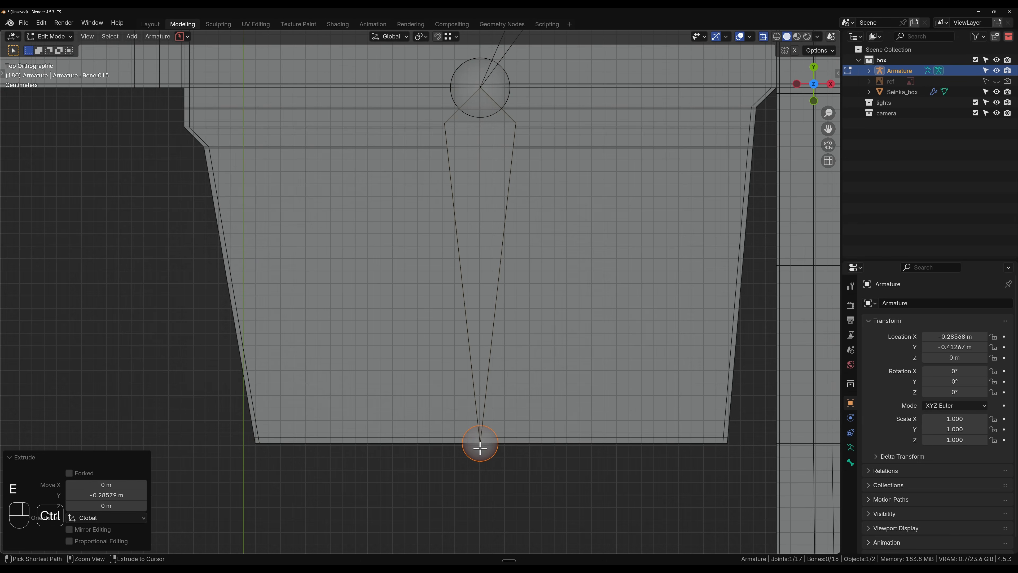
- Extrude a bone about 0.479 m along X from the third and fourth panels' fold joint, snapped near the glue tab's fold
scroll(521, 434, "down", 4)
middle_click_drag(545, 420, 400, 369, "shift")
scroll(317, 395, "up", 4)
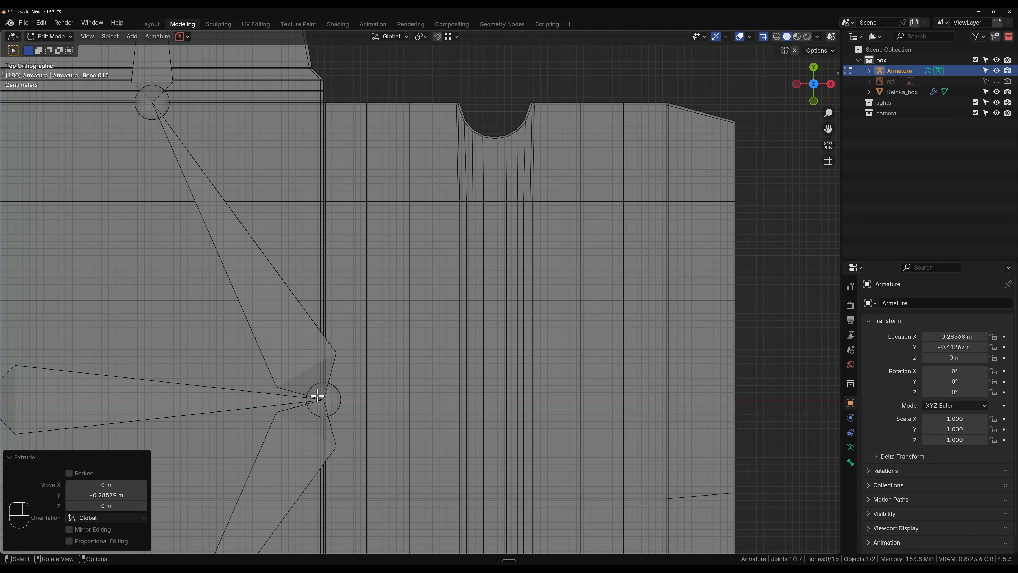
key("e")
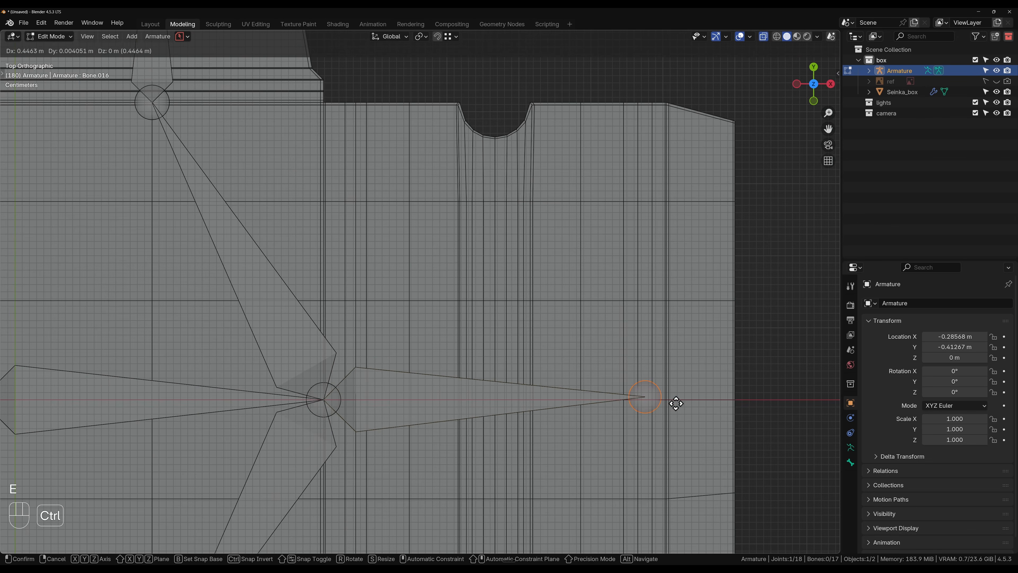
left_click(668, 405, "ctrl")
- Move the new joint at the glue tab about 0.0032 m along negative X, snapped to the fold's centre line
scroll(688, 423, "up", 3)
middle_click_drag(477, 316, 240, 204, "shift")
scroll(414, 289, "up", 4)
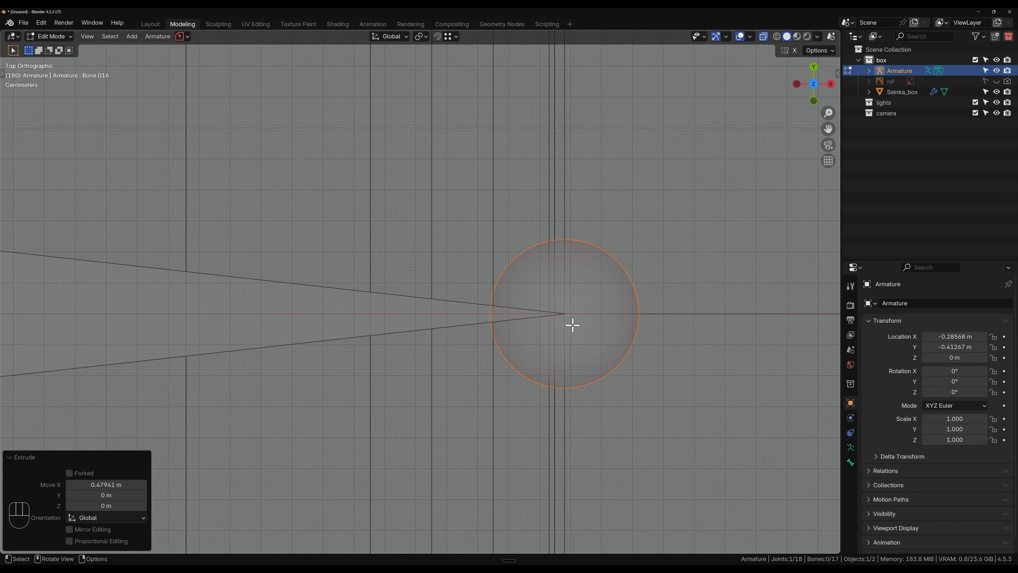
scroll(574, 326, "down", 6)
scroll(575, 330, "up", 2)
scroll(577, 335, "down", 2)
scroll(577, 335, "up", 2)
key("g")
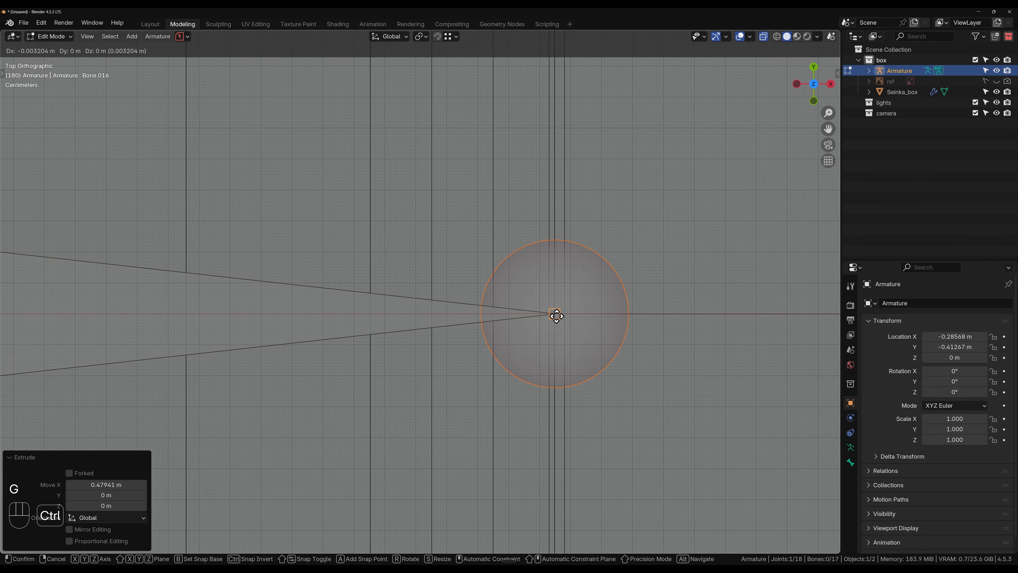
left_click(555, 317)
- Extrude a bone about 0.095 m along X from the glue tab's fold joint, snapped to the tab's outer edge
scroll(570, 364, "down", 5)
key("e")
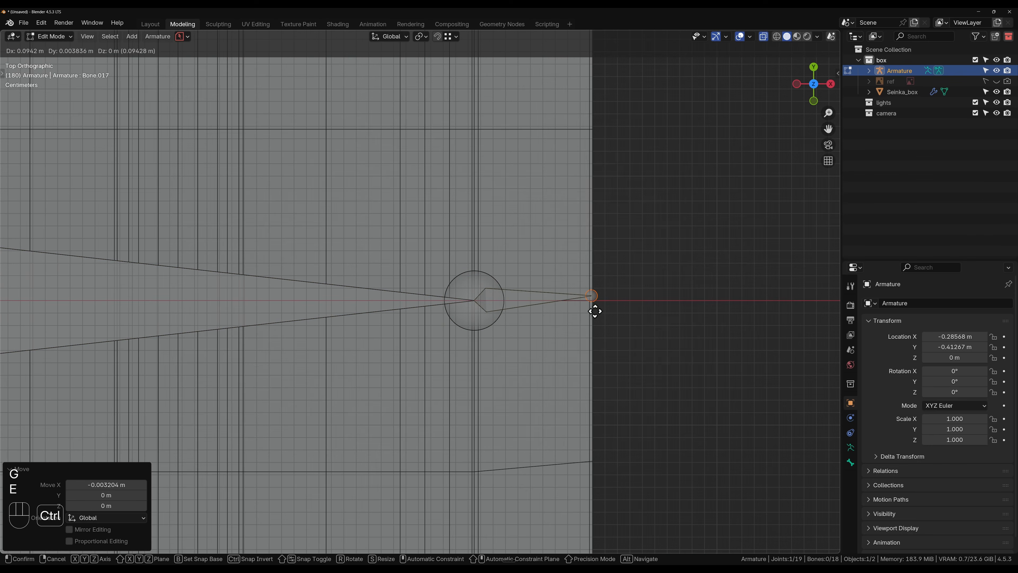
left_click(596, 303)
- Extrude a diagonal bone from the glue tab's fold joint, snapped to the middle of the fourth panel's lower lid fold line
scroll(504, 329, "down", 4)
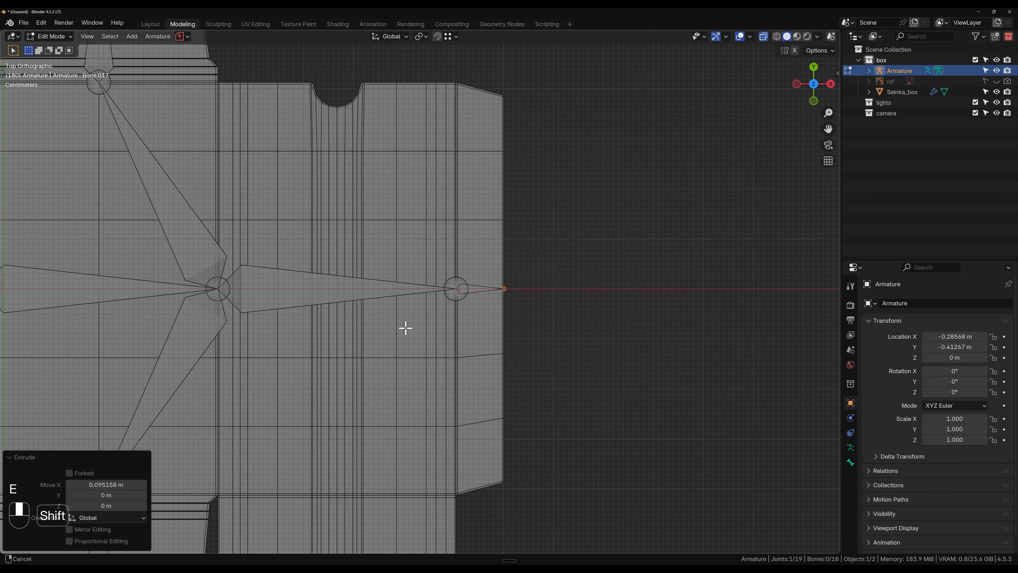
middle_click_drag(405, 330, 618, 174, "shift")
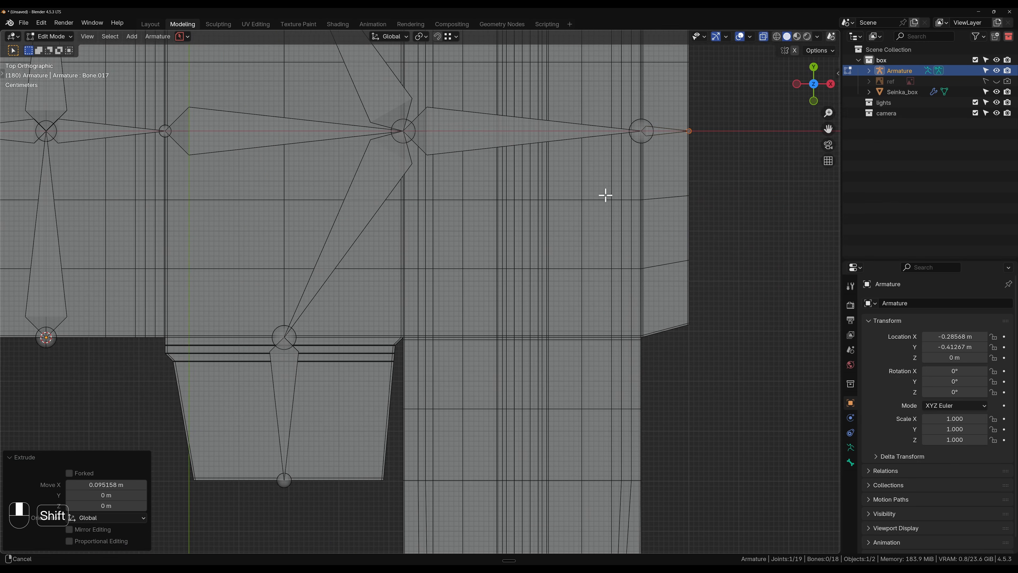
left_click(640, 130)
key("e")
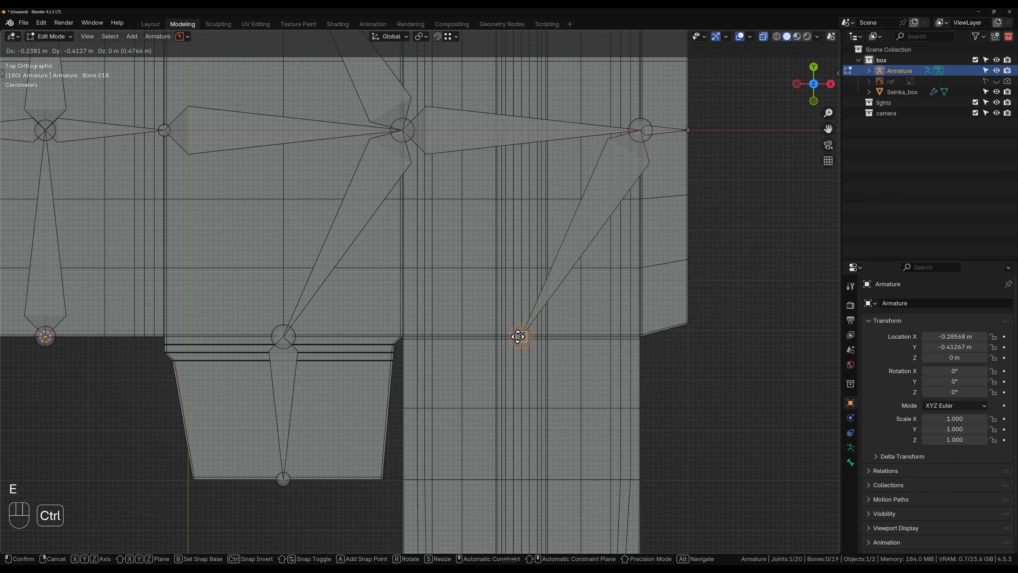
left_click(520, 337, "ctrl")
- Extrude a bone about 0.46 m along negative Y from the lower lid's fold joint, snapped to its tuck flap's fold line
scroll(550, 384, "down", 3)
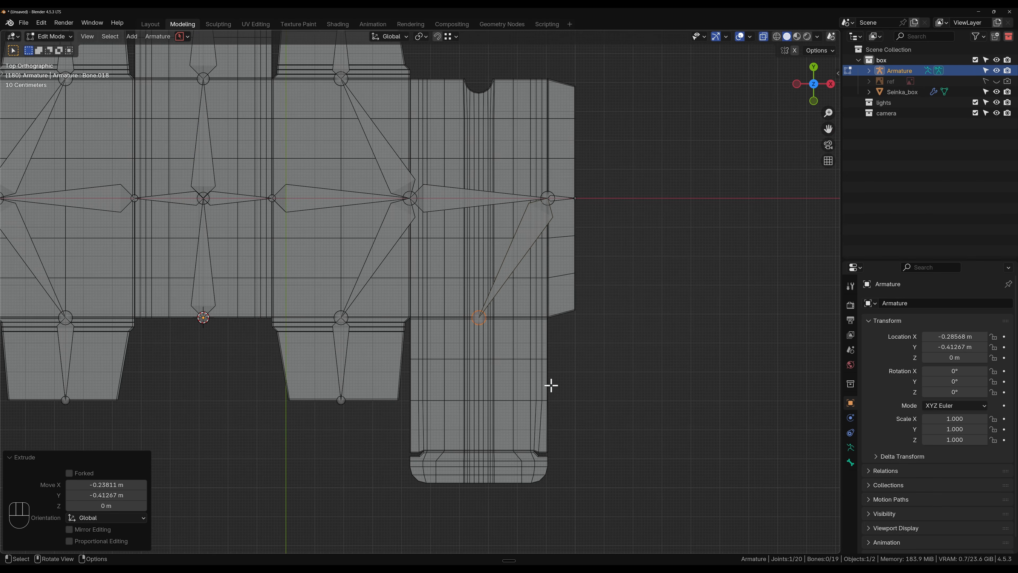
scroll(549, 384, "up", 4)
middle_click_drag(557, 373, 507, 116, "shift")
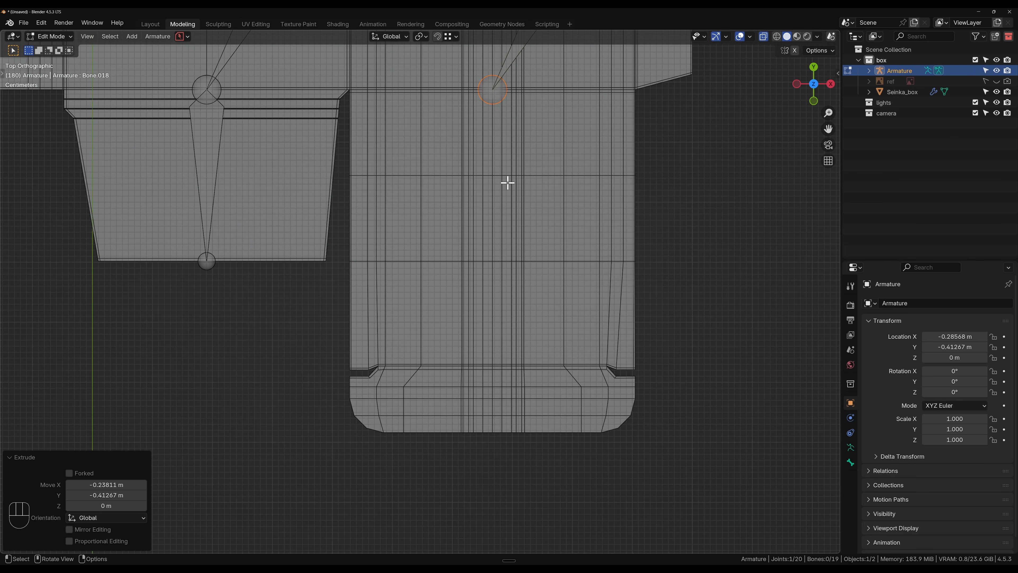
scroll(531, 273, "up", 2)
middle_click_drag(548, 323, 499, 196, "shift")
scroll(504, 252, "up", 2)
key("e")
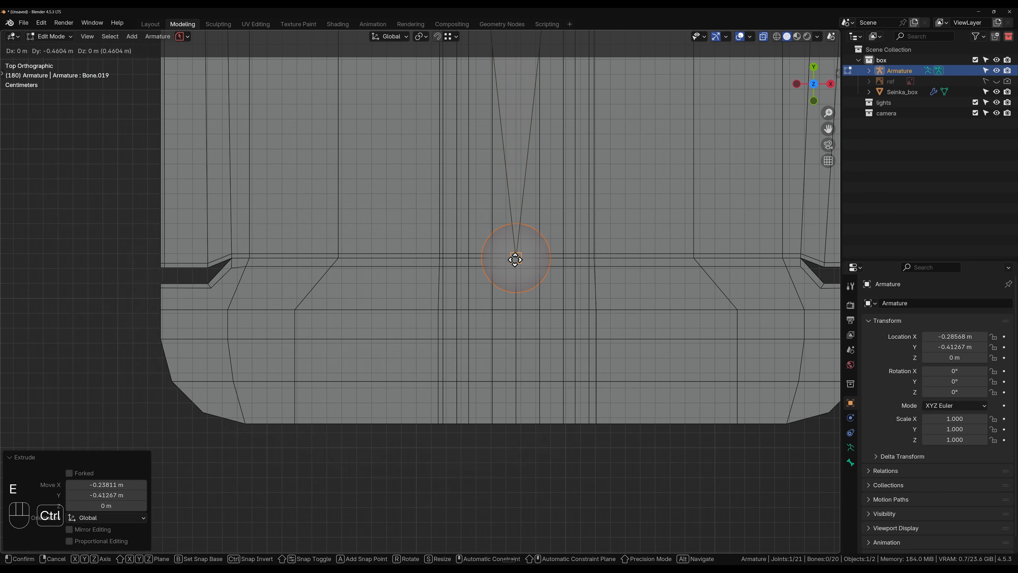
left_click(515, 259, "ctrl")
- Extrude a bone 0.111 m along negative Y from the lower tuck flap's fold joint, snapped to the flap's bottom edge
key("e")
left_click(516, 420, "ctrl")
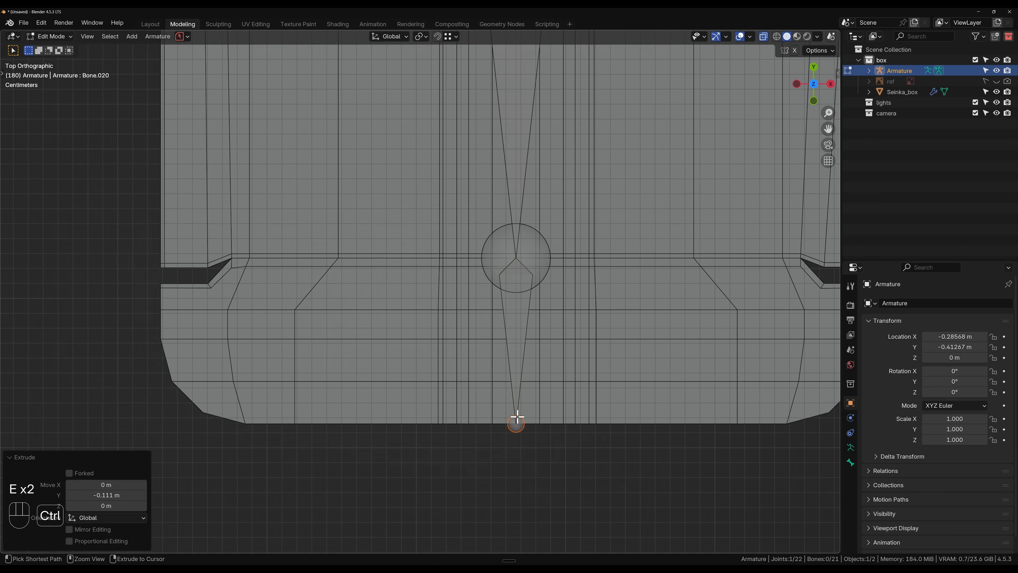
scroll(525, 328, "down", 8)
middle_click_drag(499, 226, 512, 261, "shift")
scroll(444, 318, "down", 6)
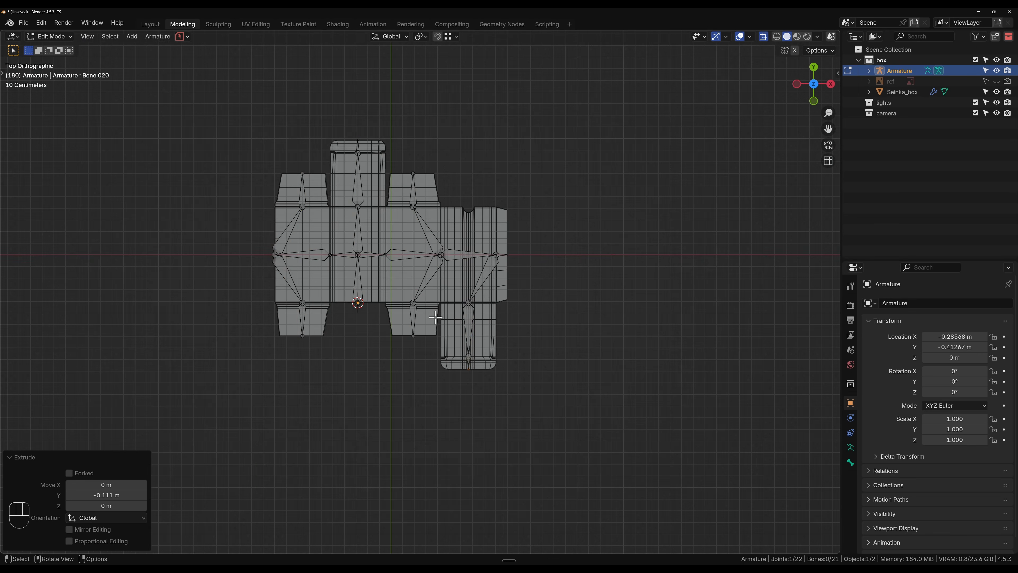
- Leave armature editing and open the Seinka_box mesh in Edit Mode
key("Tab")
scroll(375, 273, "up", 3)
scroll(376, 273, "up", 3)
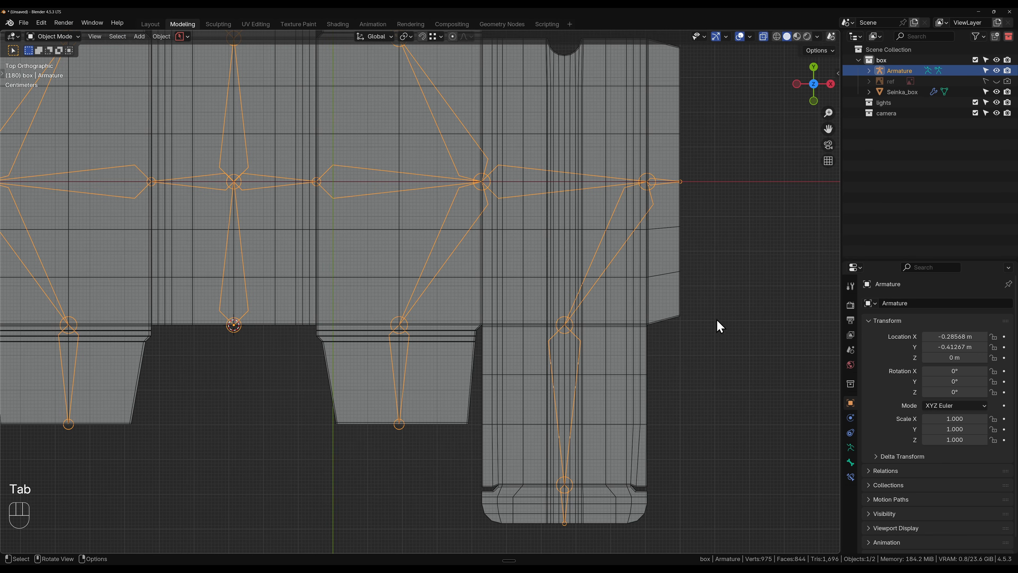
middle_click_drag(511, 287, 596, 341, "shift")
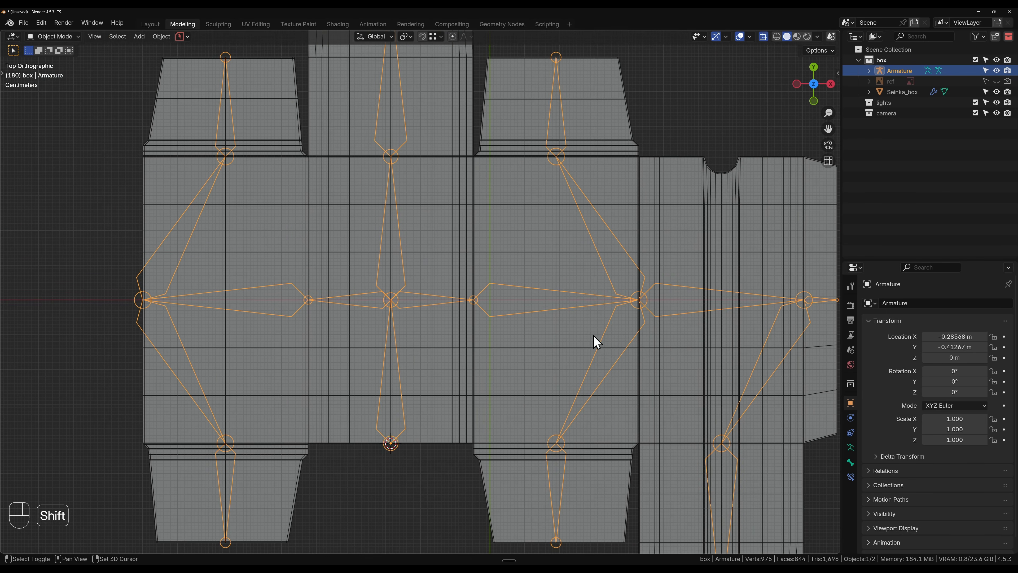
left_click(516, 456)
key("Tab")
- Add one loop cut across the third panel's lower flap just below its fold line, slid by a factor of about -0.593
middle_click_drag(505, 463, 404, 256, "shift")
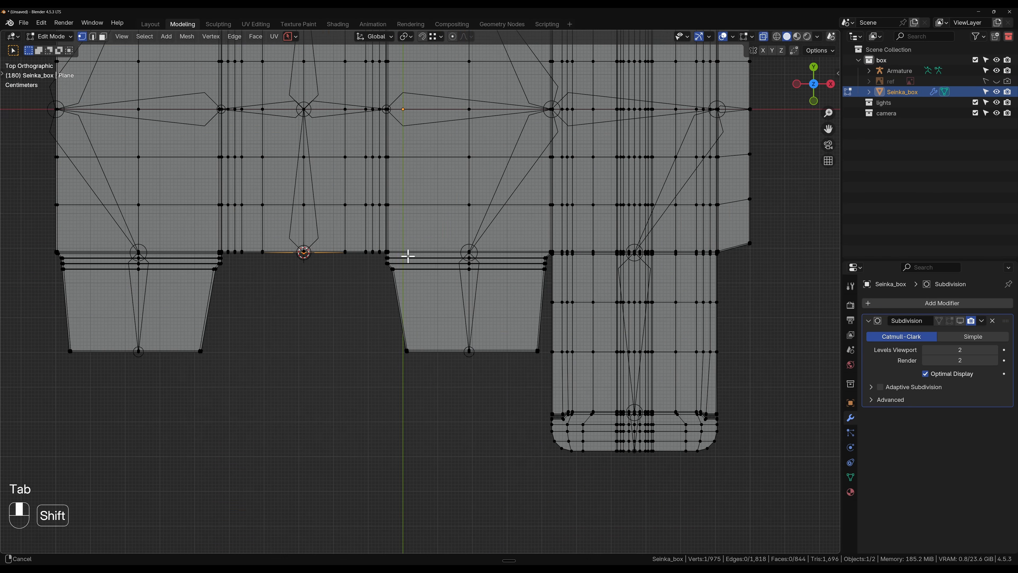
scroll(393, 266, "up", 5)
scroll(441, 277, "up", 2)
key("ctrl+r")
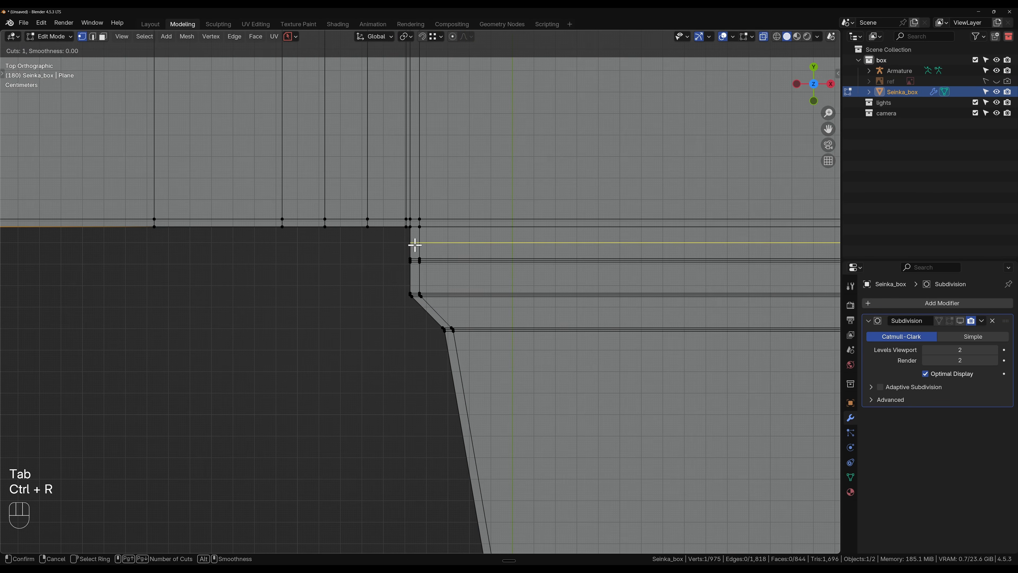
left_click(411, 241)
left_click(421, 250)
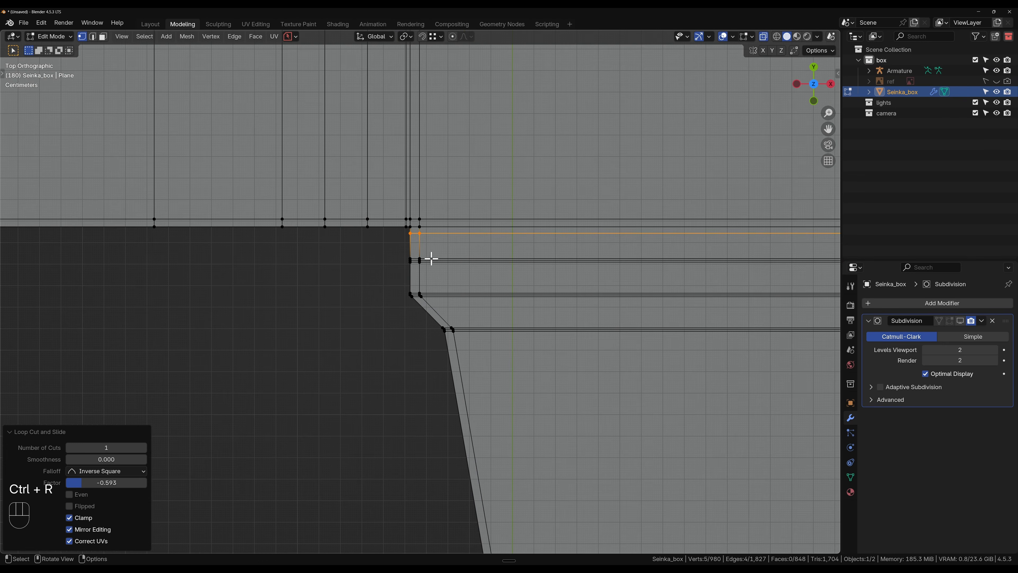
- Turn off X-ray and select all main faces of the second panel from the left, between its upper and lower folds
scroll(449, 232, "down", 6)
middle_click_drag(468, 211, 571, 402, "shift")
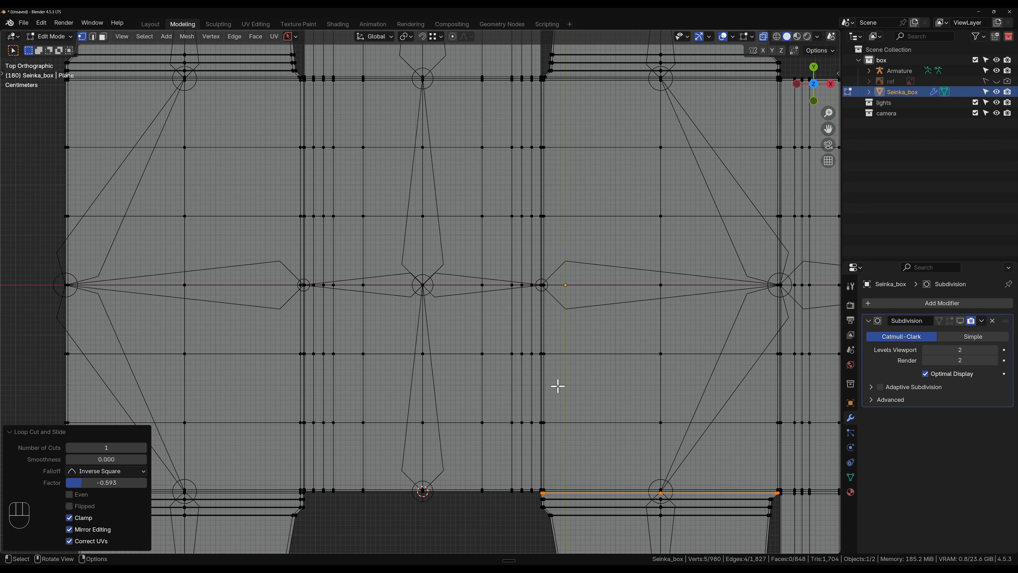
key("3")
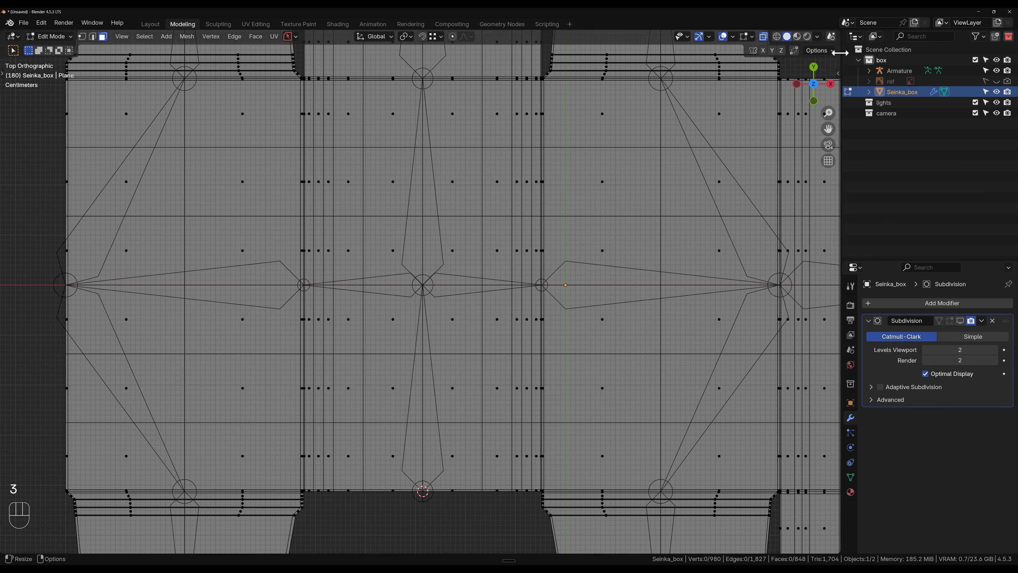
left_click(766, 37)
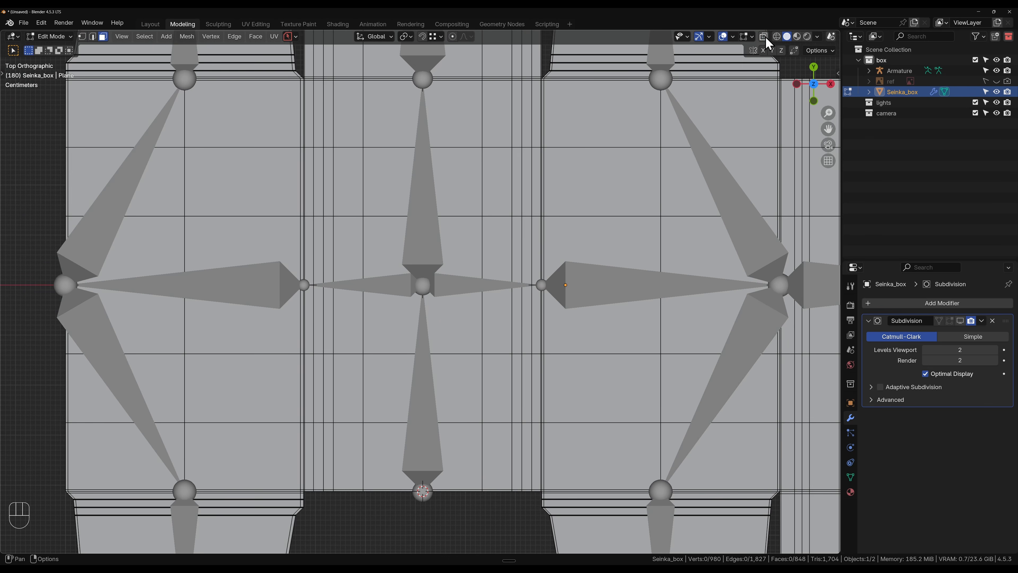
middle_click_drag(341, 191, 368, 212, "shift")
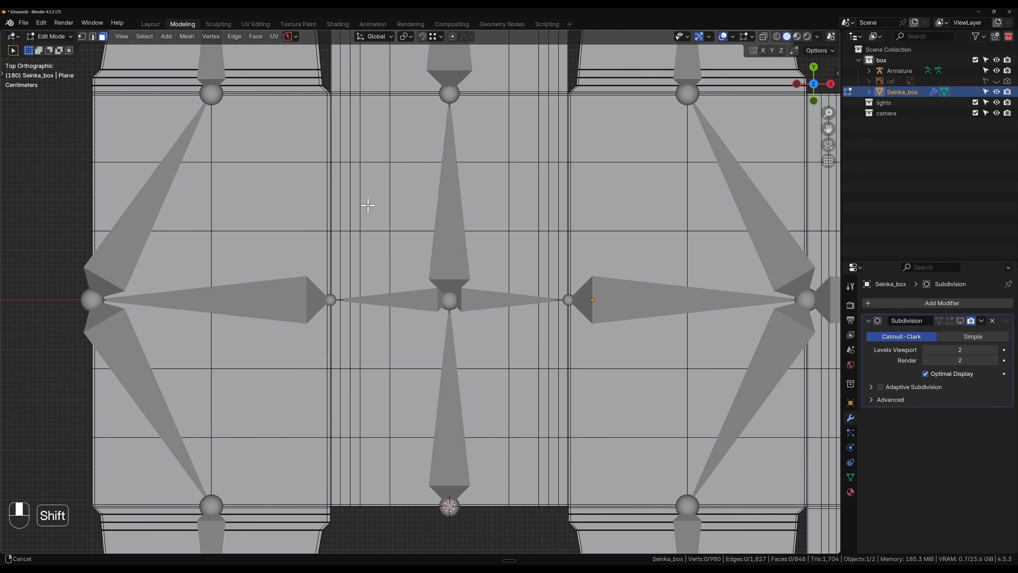
key("1")
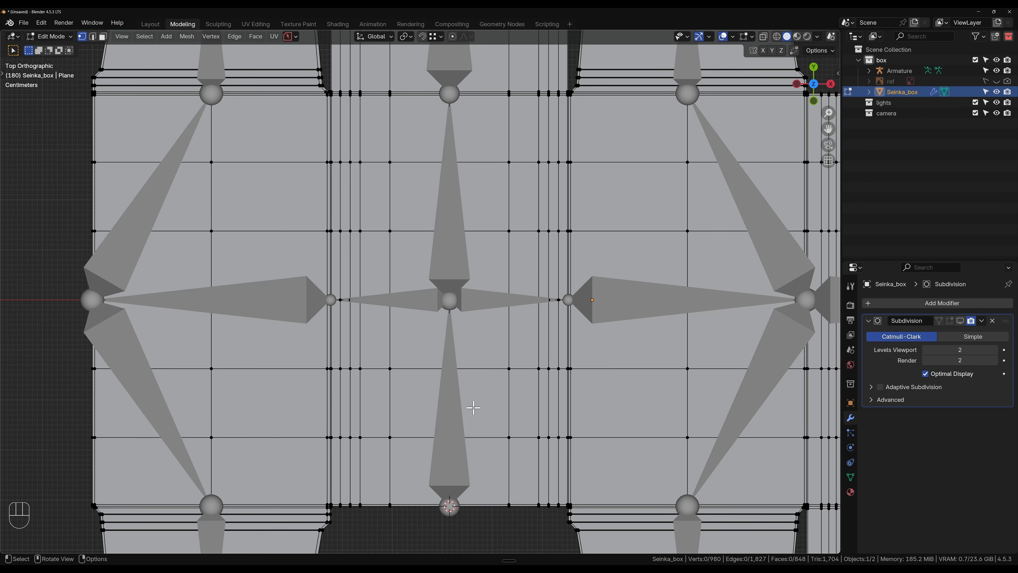
key("3")
left_click_drag(562, 521, 344, 109)
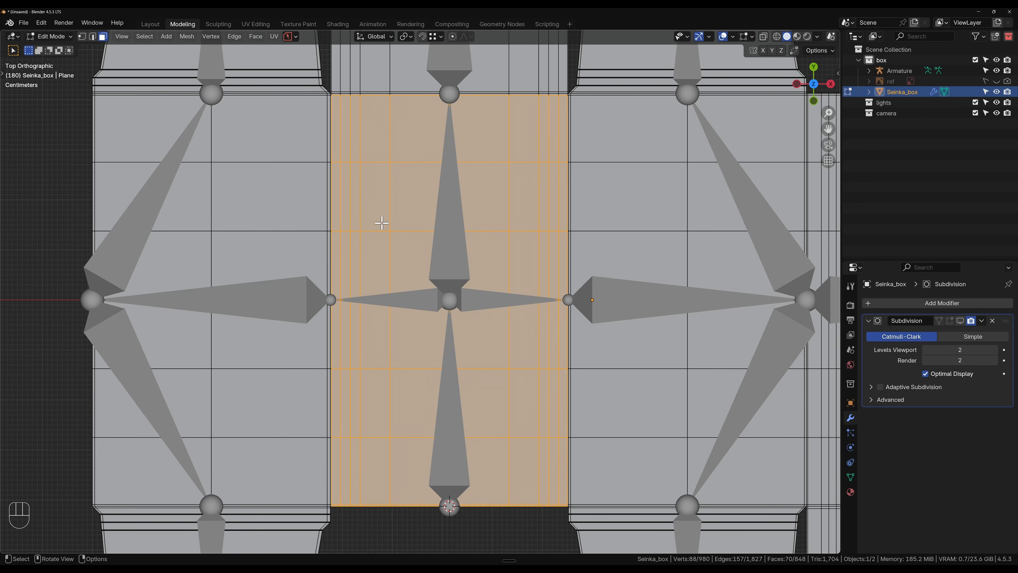
- Grow the second panel's face selection by one ring so it reaches the surrounding fold lines
scroll(386, 239, "up", 10)
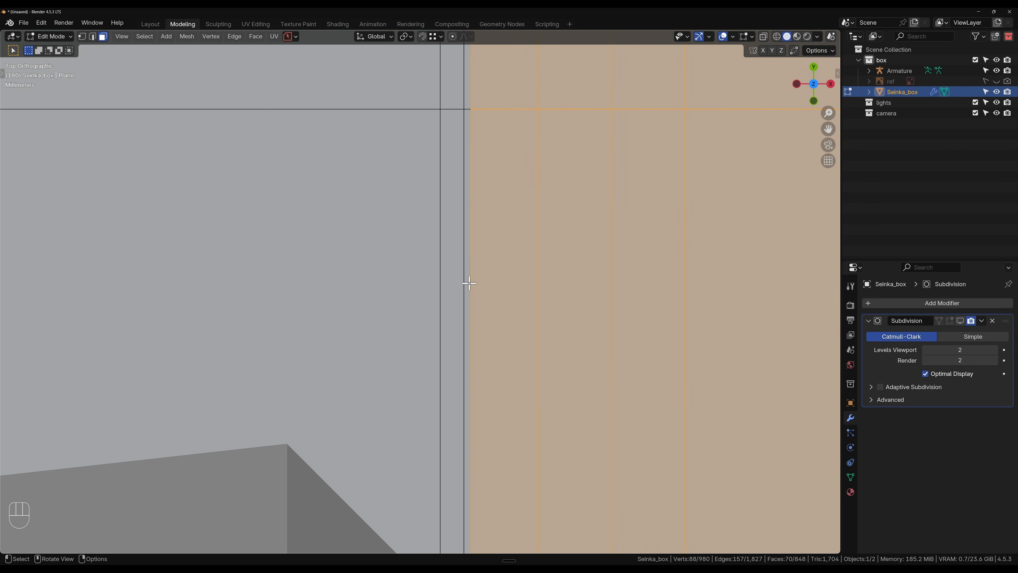
middle_click_drag(477, 134, 481, 488, "shift")
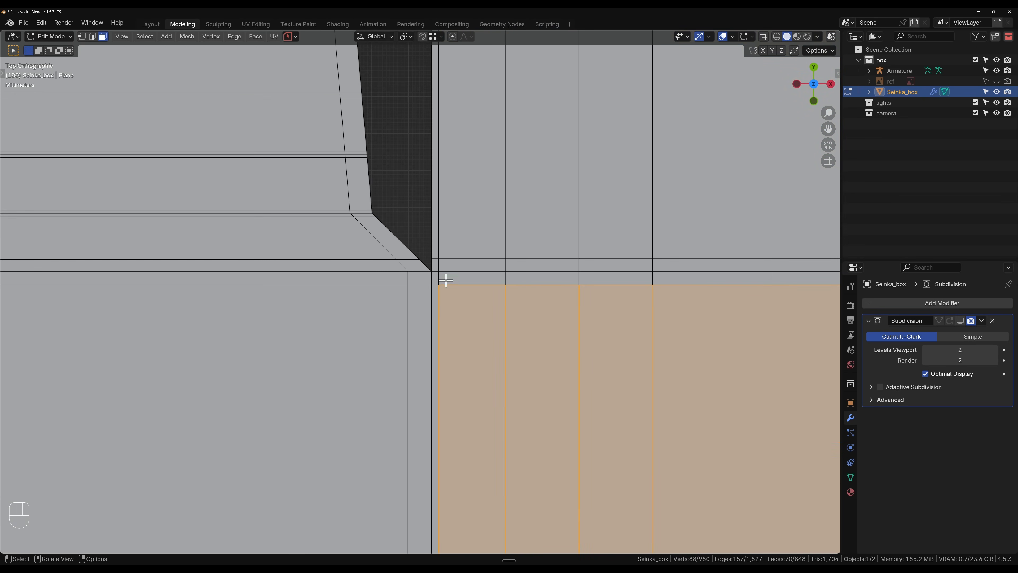
key("ctrl+KP_Add")
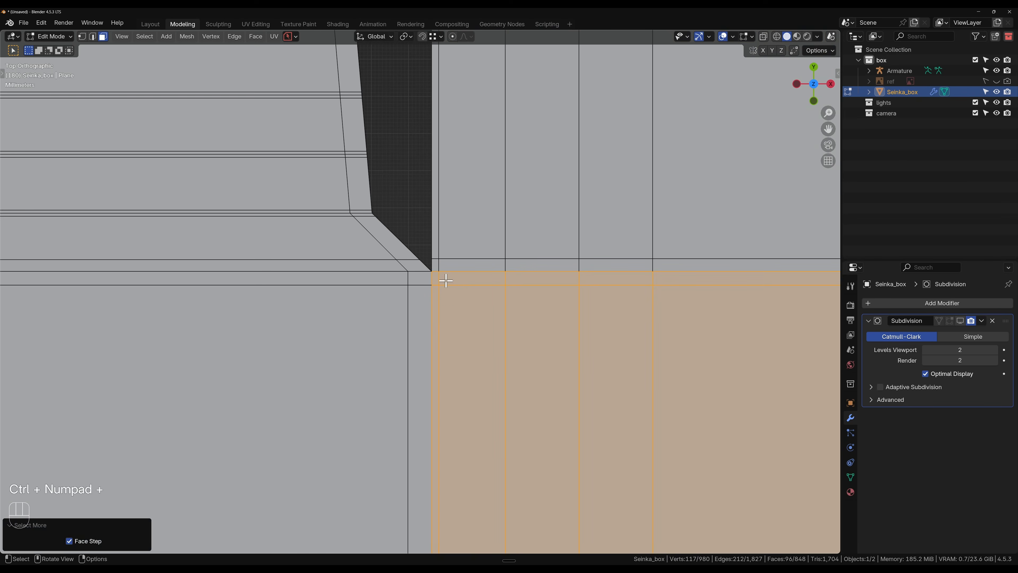
scroll(465, 326, "down", 2)
scroll(465, 325, "down", 1)
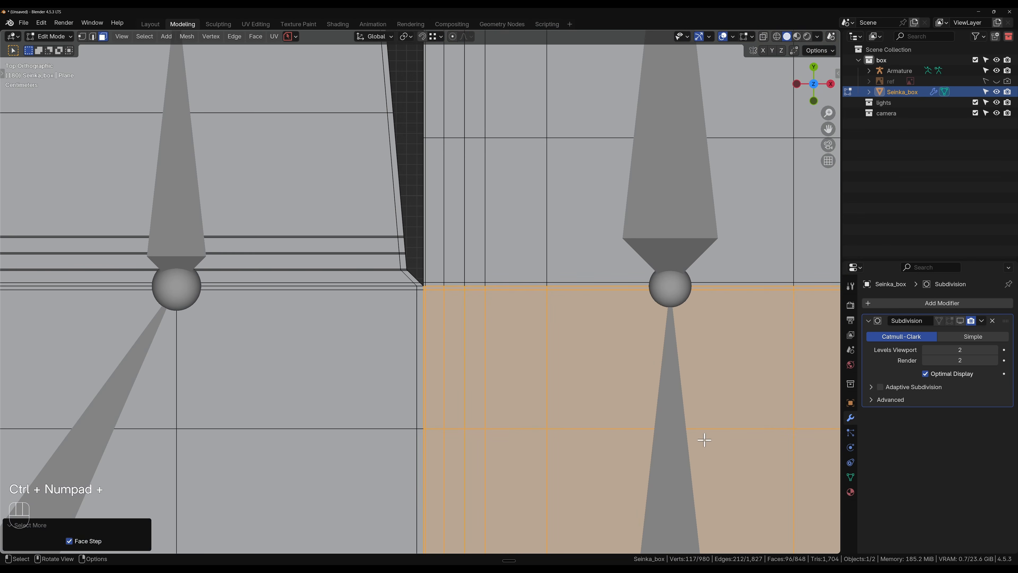
- Add a vertex group to the Seinka_box mesh and name it back
left_click(850, 477)
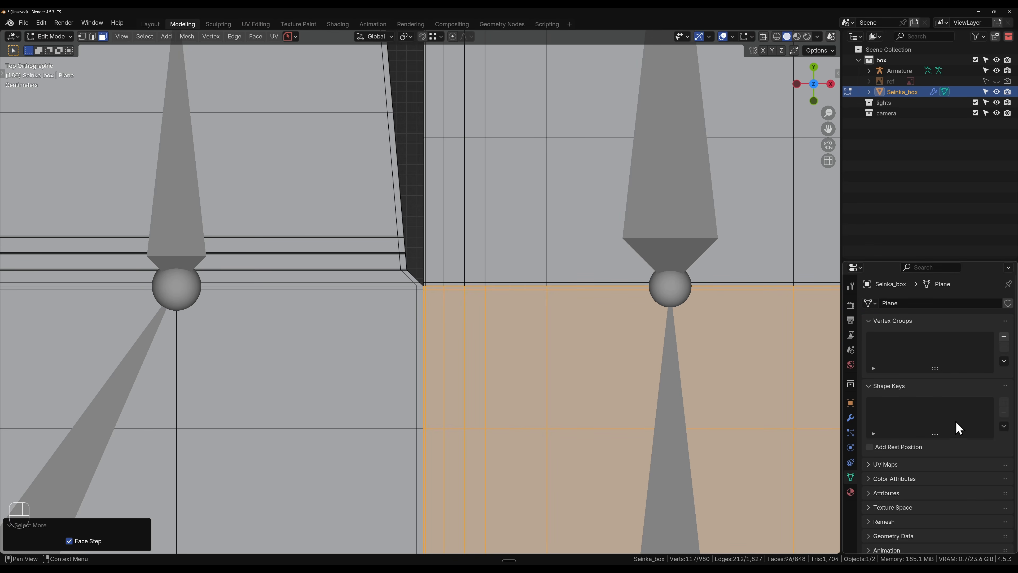
left_click_drag(935, 369, 927, 506)
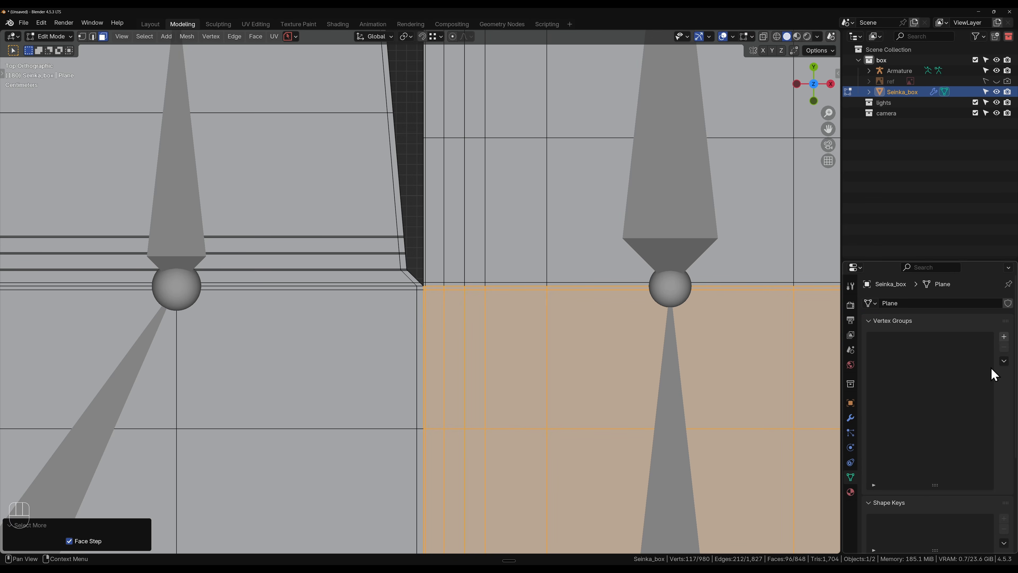
left_click(1004, 336)
double_click(897, 340)
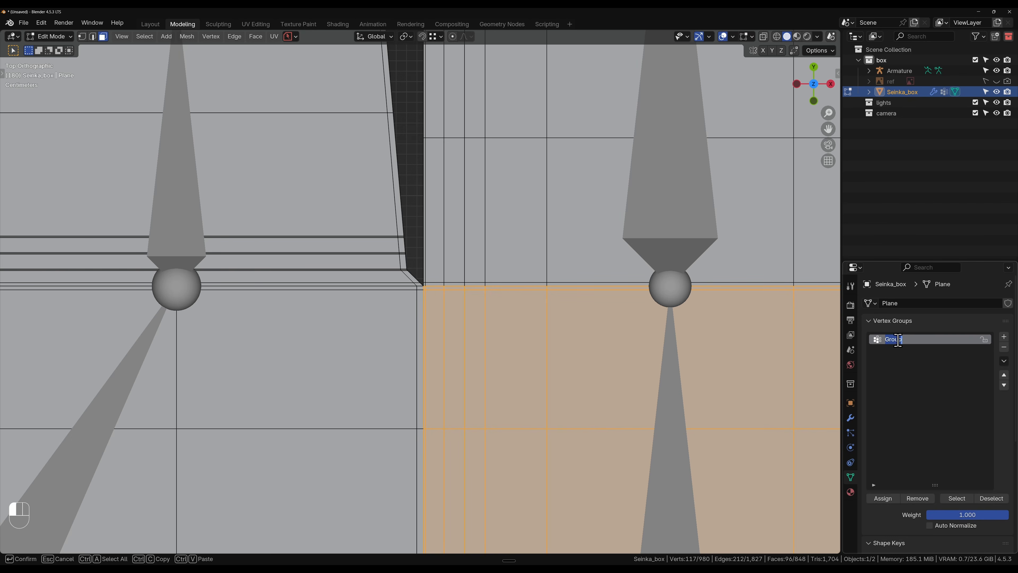
key("Return")
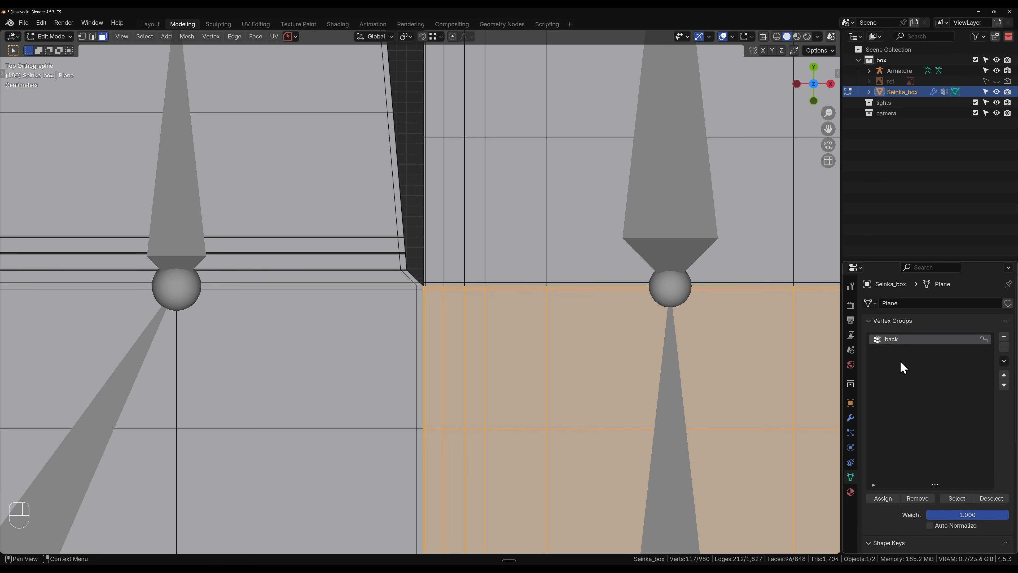
scroll(648, 409, "down", 7)
middle_click_drag(566, 405, 555, 328, "shift")
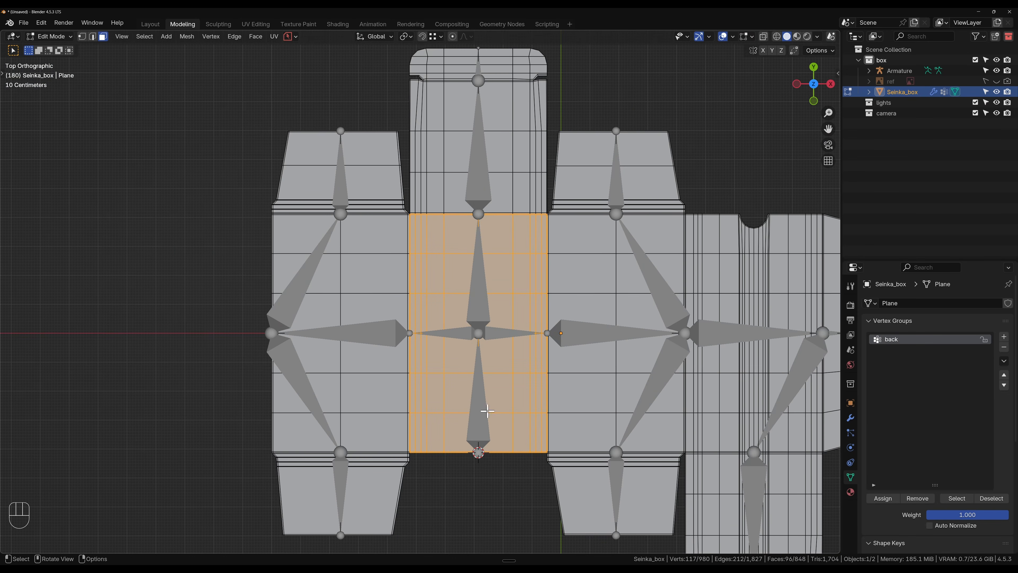
scroll(476, 428, "up", 3)
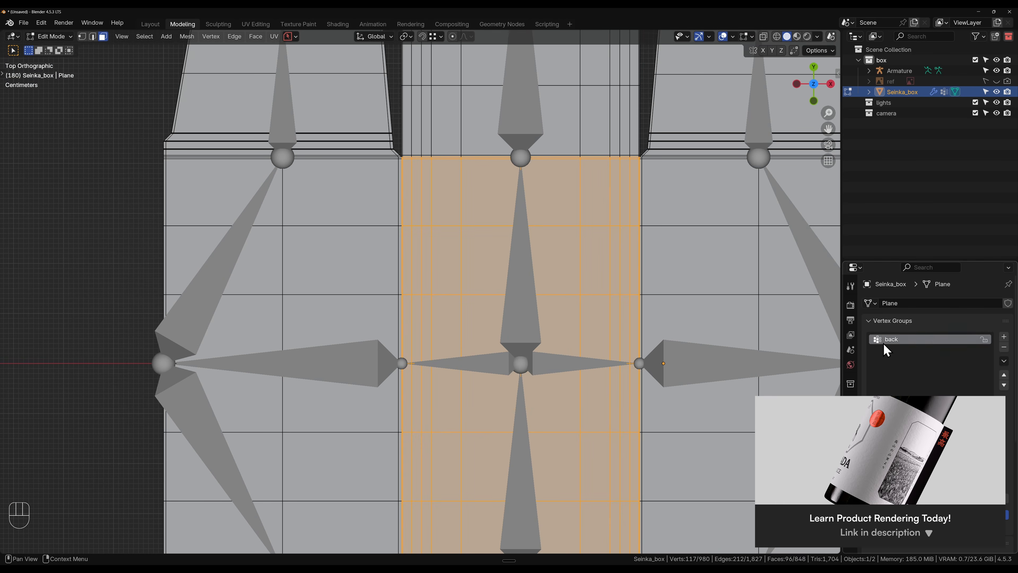
scroll(564, 381, "down", 1)
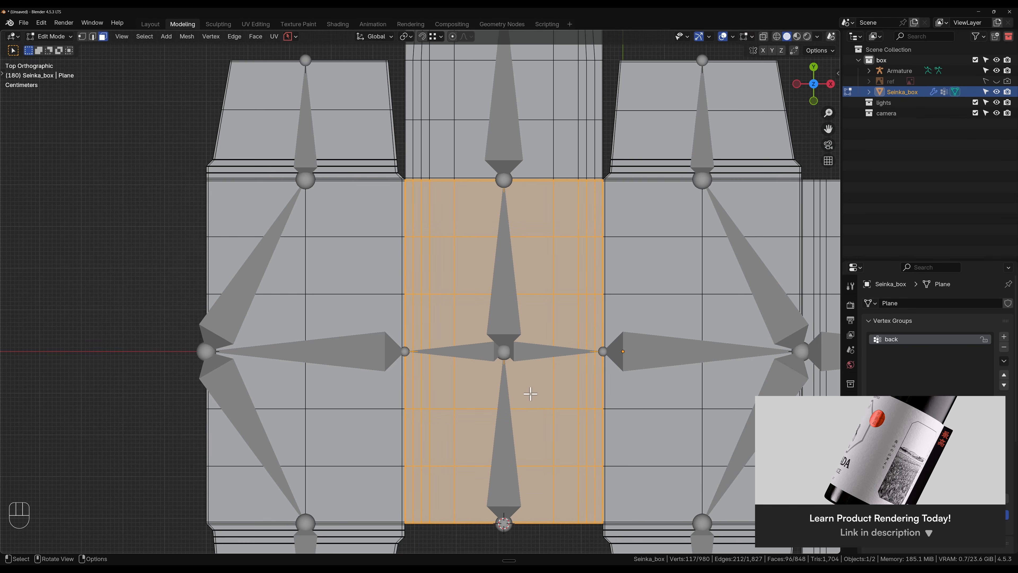
scroll(531, 394, "up", 1)
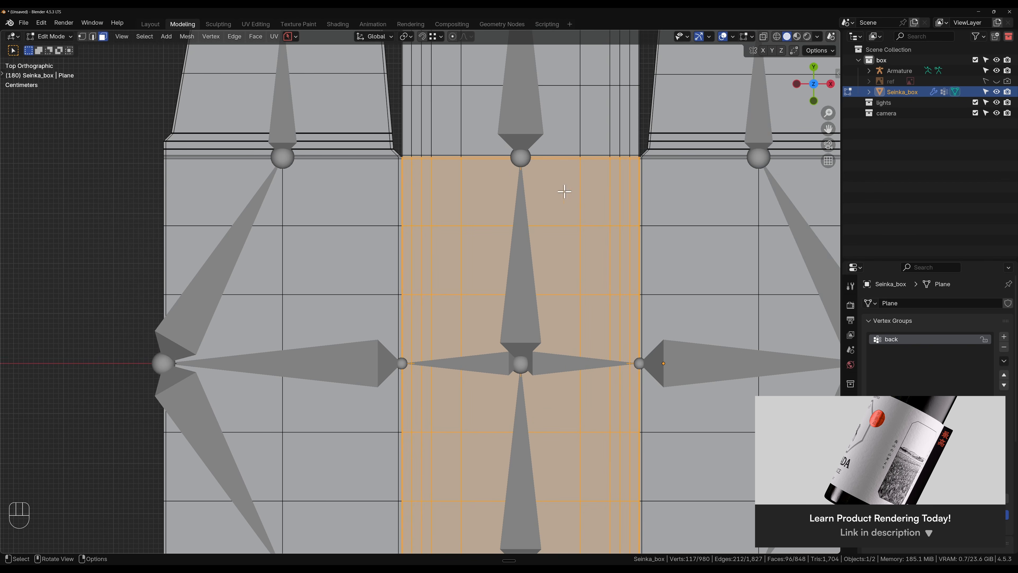
- Try to select the small corner face at the leftmost panel's upper-left fold corner
key("1")
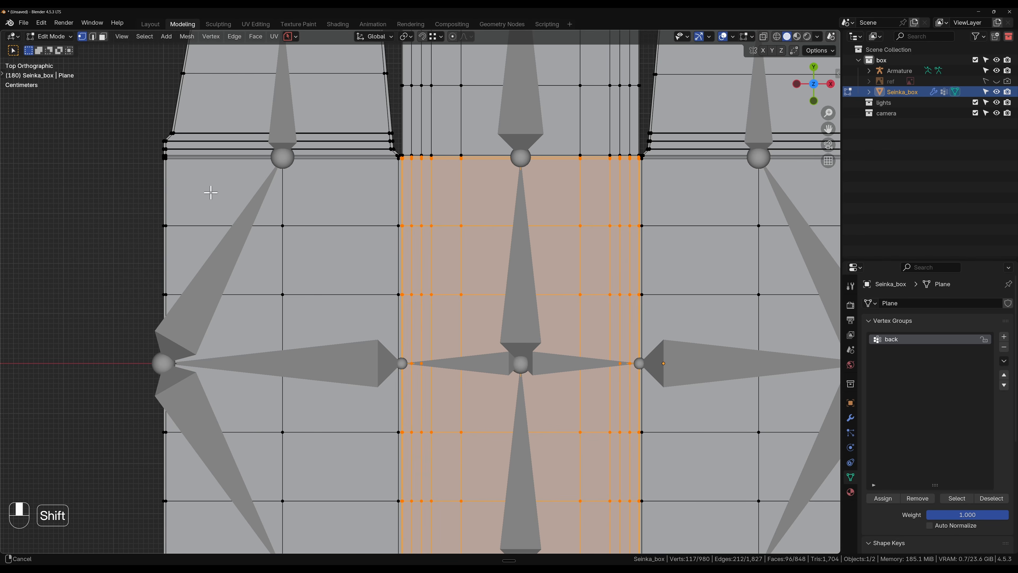
middle_click_drag(210, 191, 375, 251, "shift")
scroll(353, 246, "up", 6)
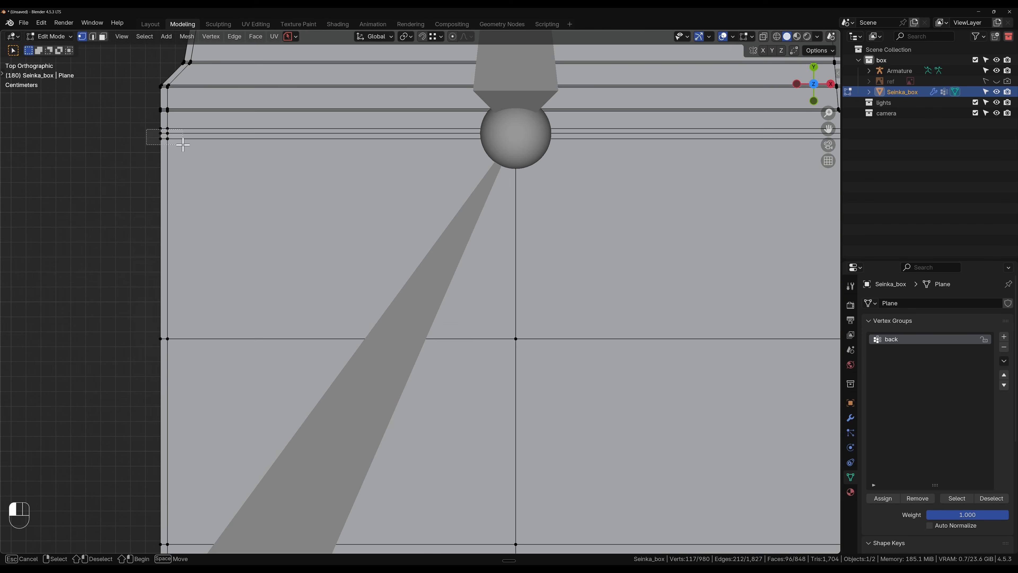
left_click(159, 138)
key("3")
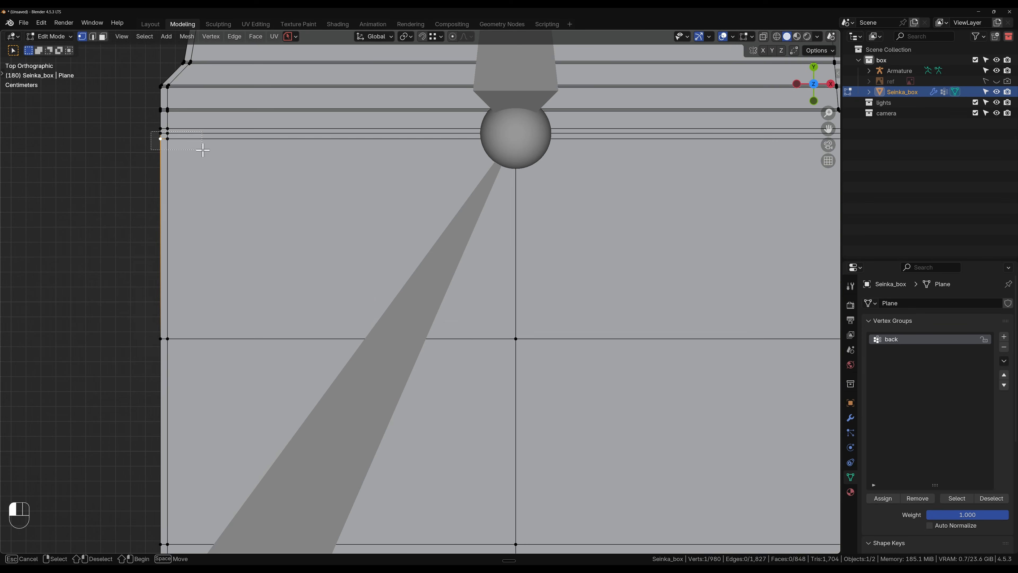
left_click(198, 151)
- Try to select the leftmost panel with an unfilled shortest path from its upper-right to its lower-left corner face, and clear that selection
scroll(194, 184, "down", 3)
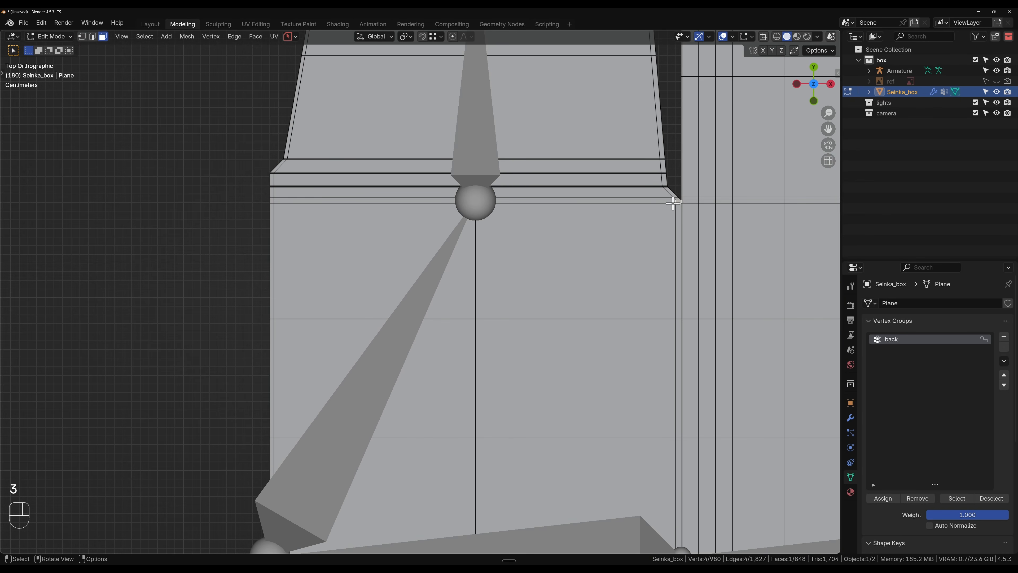
scroll(677, 204, "up", 2)
middle_click_drag(686, 212, 409, 300, "shift")
scroll(679, 223, "up", 3)
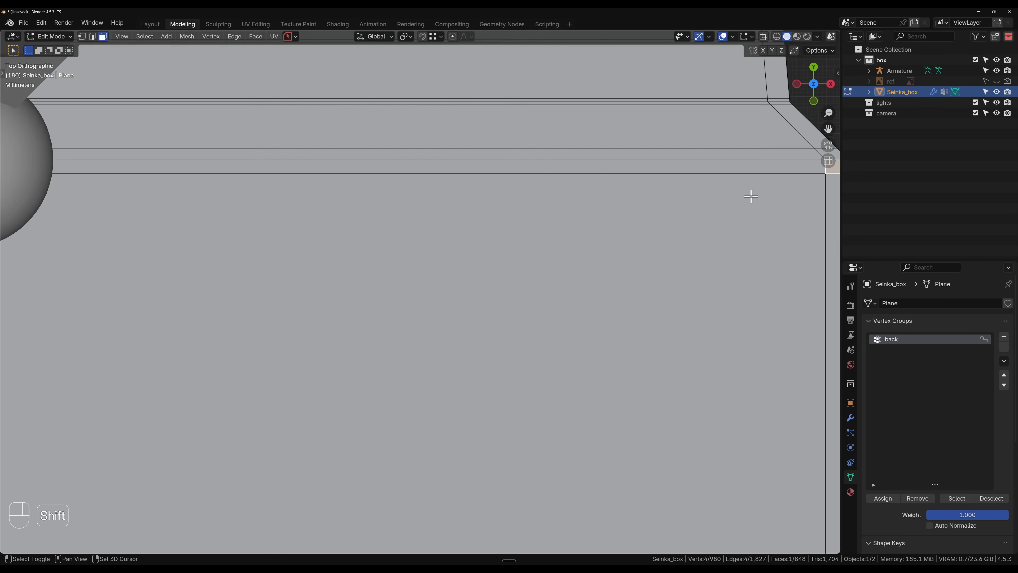
middle_click_drag(750, 196, 443, 255, "shift")
scroll(421, 336, "down", 7)
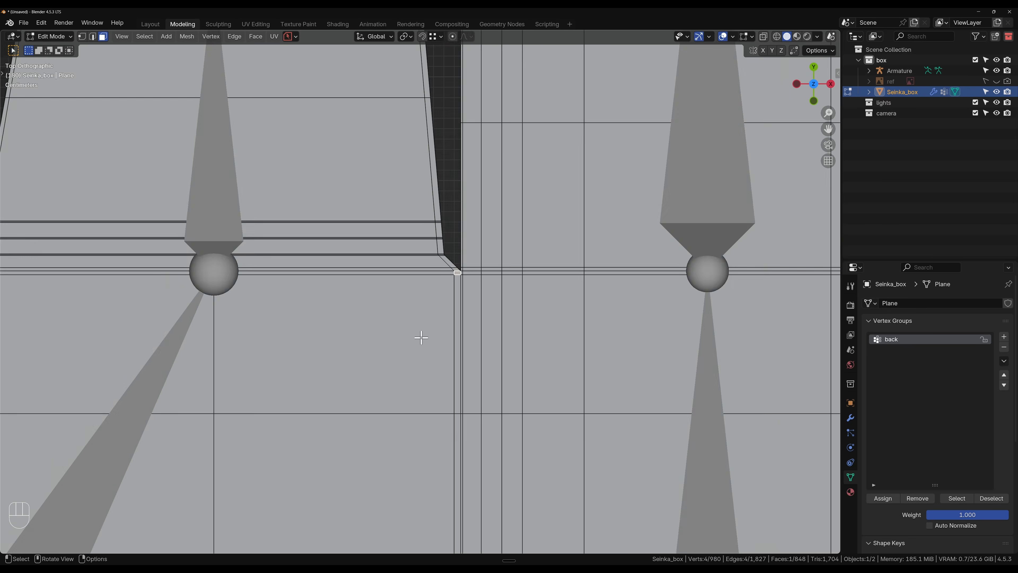
middle_click_drag(334, 384, 502, 142, "shift")
middle_click_drag(329, 401, 468, 170, "shift")
middle_click_drag(383, 437, 446, 202, "shift")
middle_click_drag(429, 385, 431, 336, "shift")
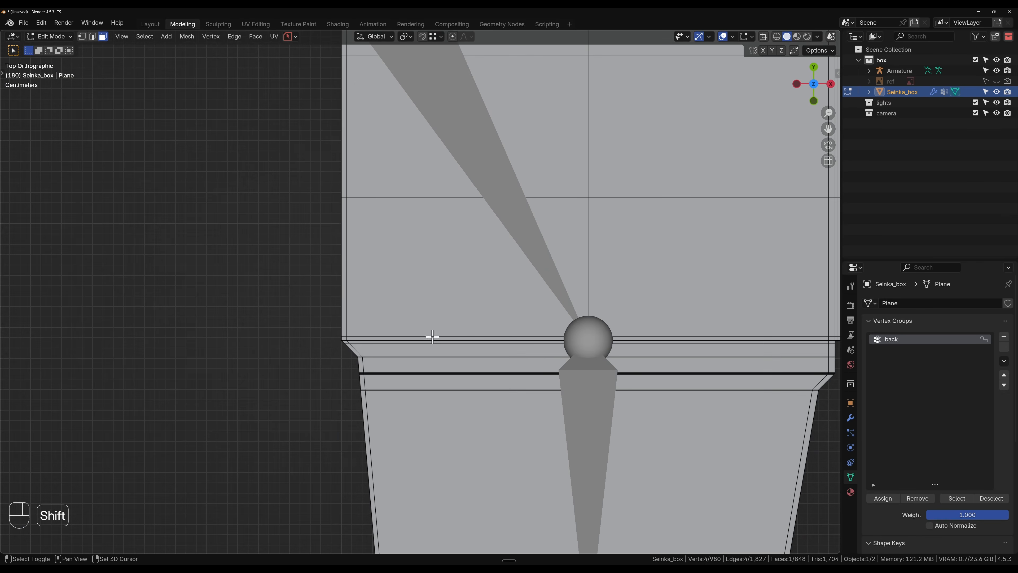
scroll(393, 348, "up", 5)
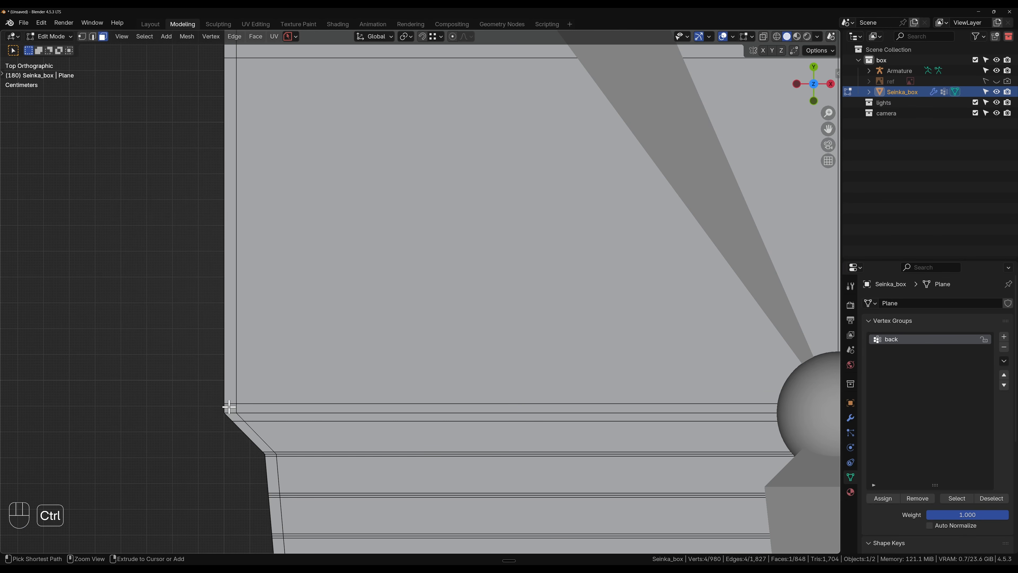
left_click(228, 406, "ctrl")
scroll(278, 383, "down", 5)
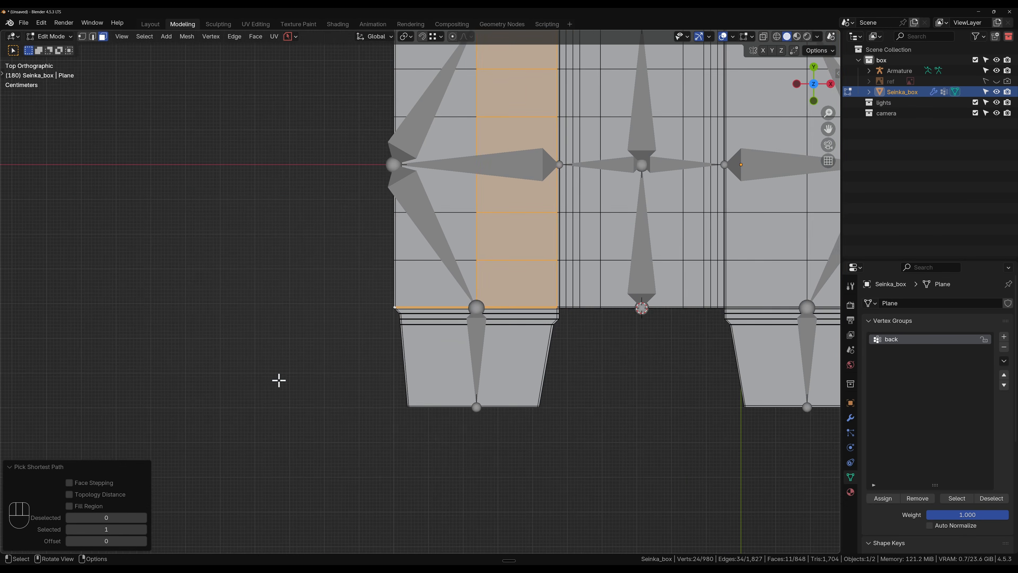
scroll(278, 371, "down", 1)
left_click(340, 144)
- Select the small face at the leftmost panel's upper-right corner, just below the fold line
middle_click_drag(490, 101, 353, 324, "shift")
scroll(379, 303, "up", 5)
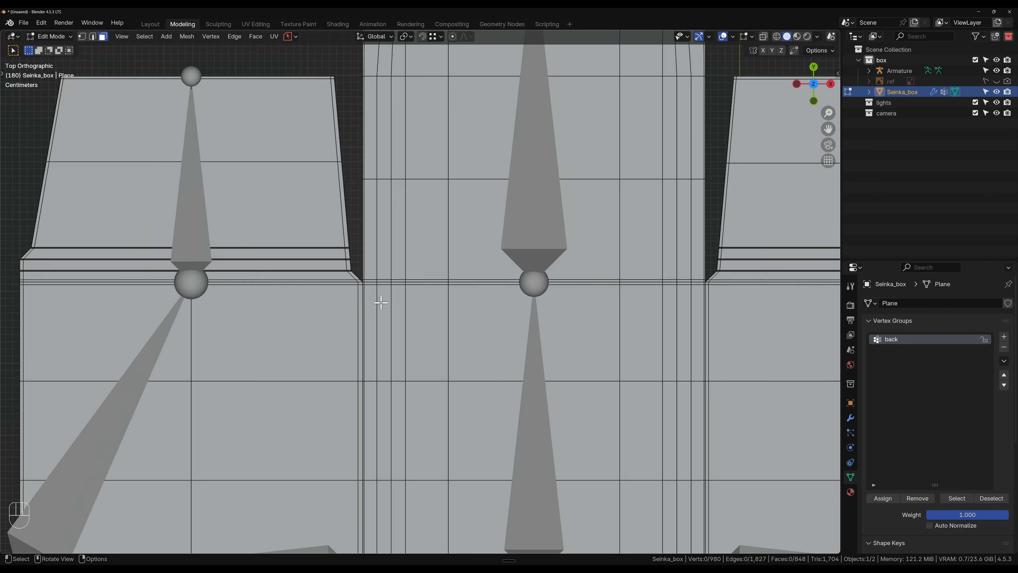
scroll(380, 303, "up", 6)
left_click(494, 213)
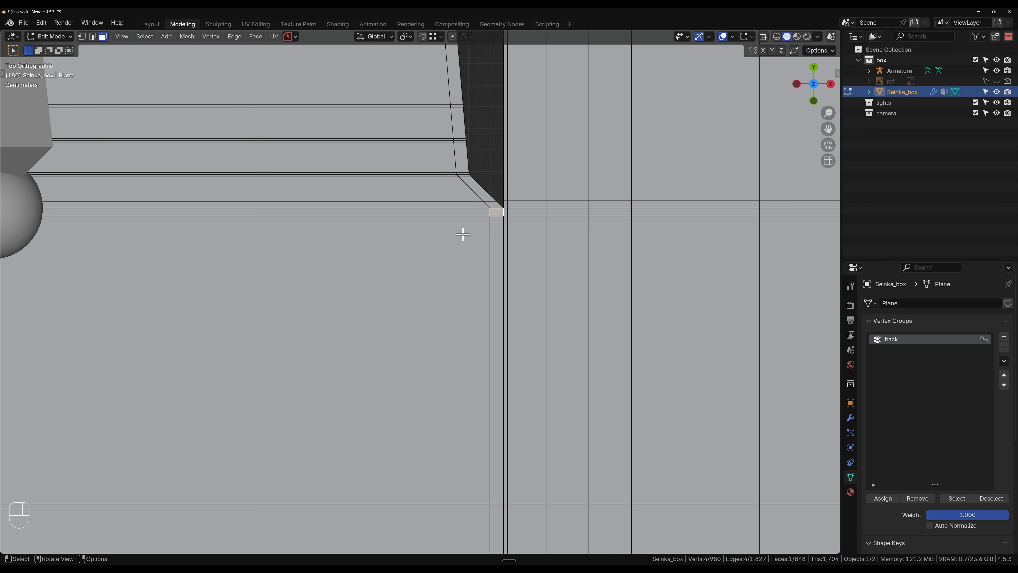
- Extend the selection as a filled shortest-path region to the leftmost panel's lower-left corner face, and switch to vertex selection
scroll(461, 234, "down", 4)
middle_click_drag(281, 416, 438, 205, "shift")
middle_click_drag(352, 363, 466, 105, "shift")
middle_click_drag(317, 417, 433, 130, "shift")
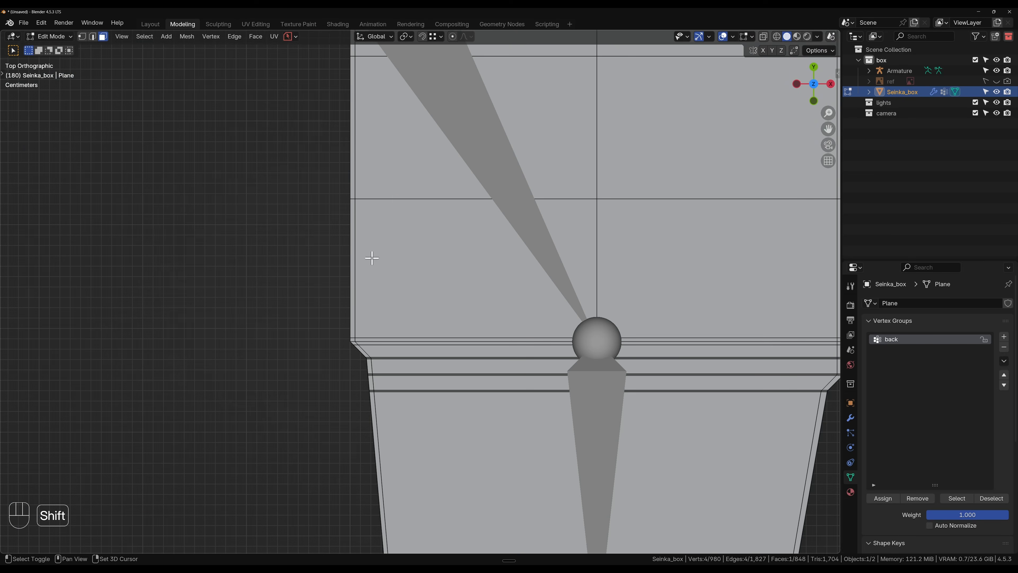
scroll(340, 341, "up", 6)
middle_click_drag(243, 425, 411, 316, "shift")
scroll(387, 334, "up", 3)
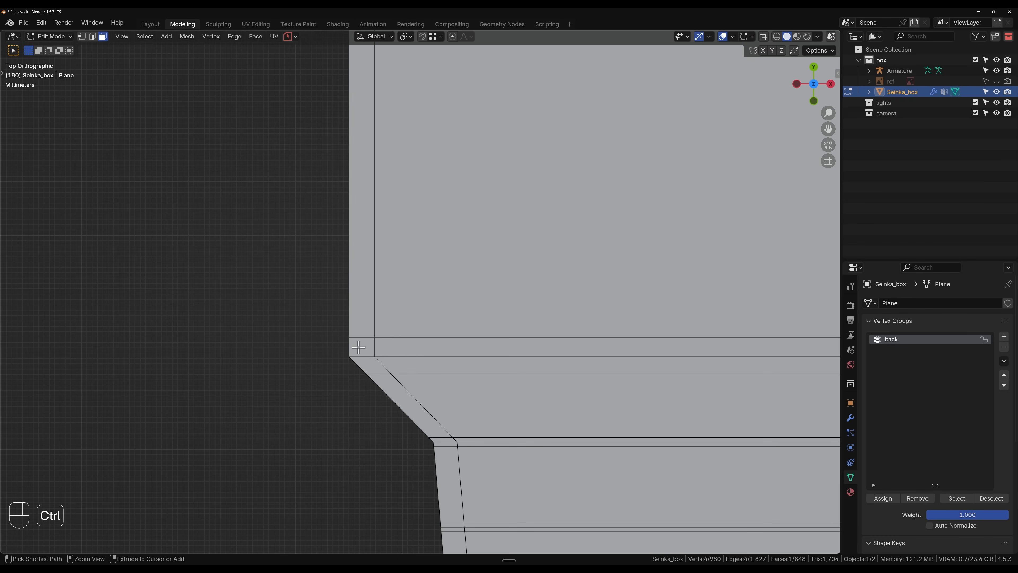
left_click(391, 321, "ctrl+shift")
scroll(450, 263, "down", 5)
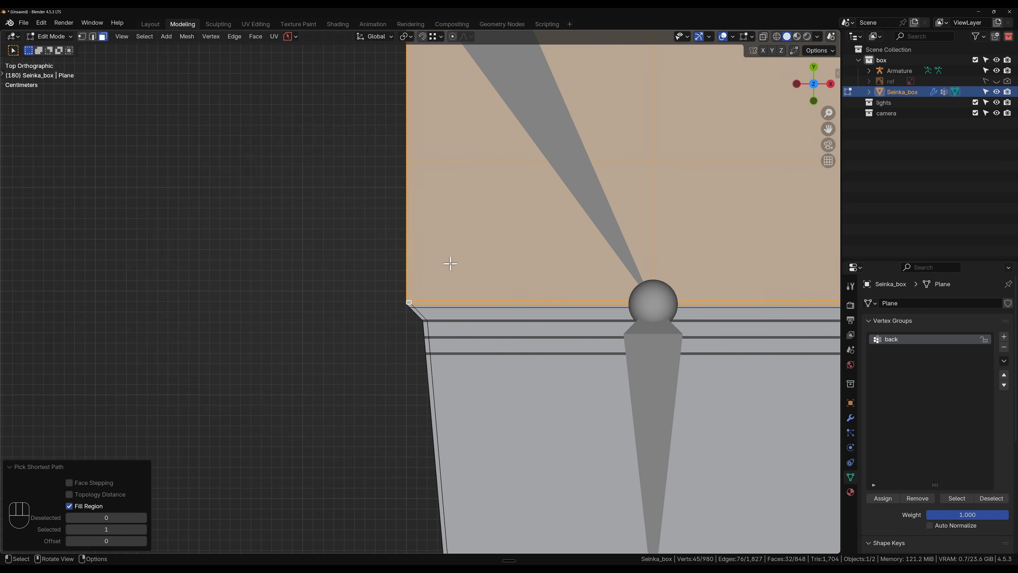
middle_click_drag(452, 292, 319, 412, "shift")
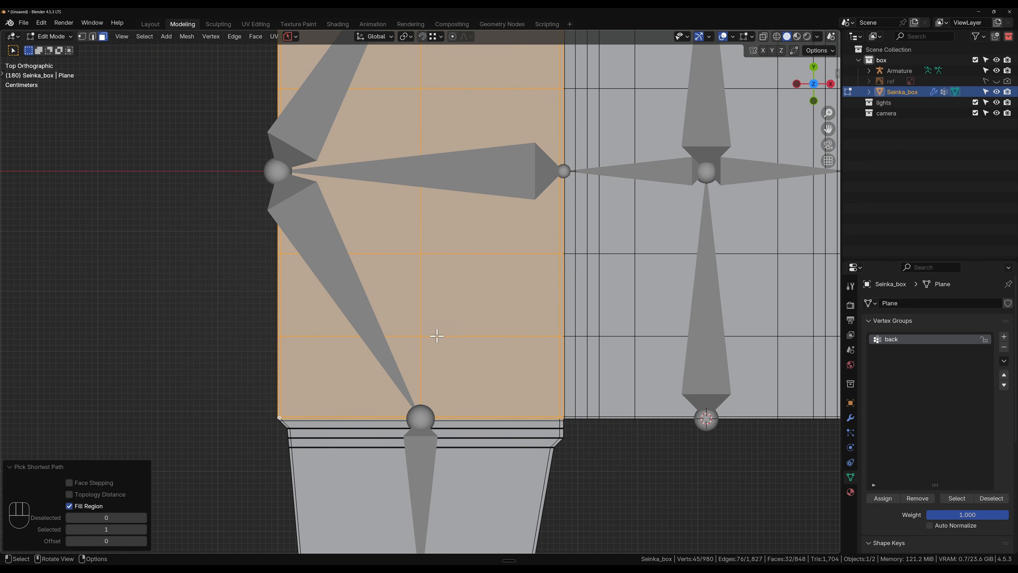
scroll(437, 336, "down", 2)
middle_click_drag(454, 227, 475, 349, "shift")
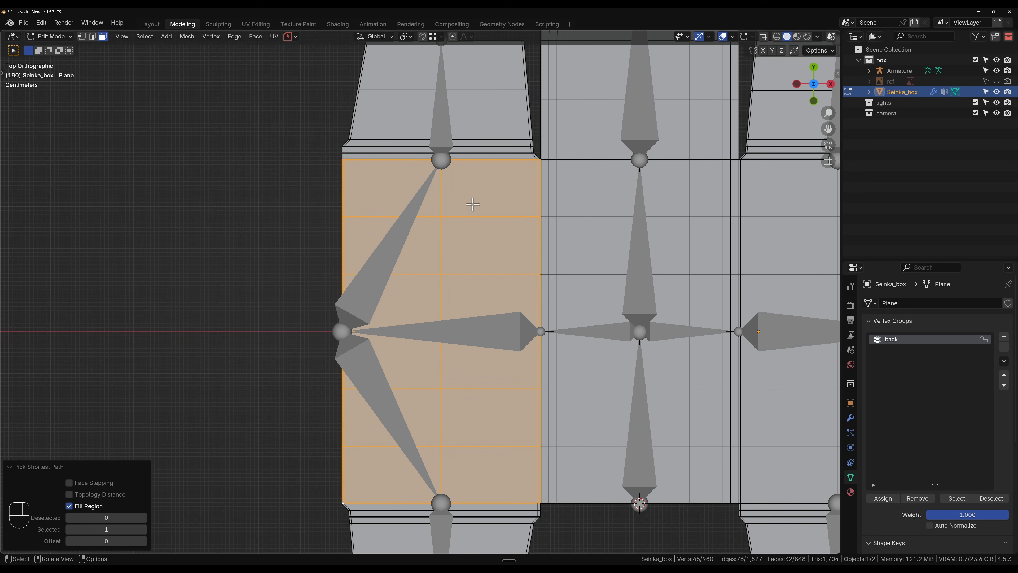
key("1")
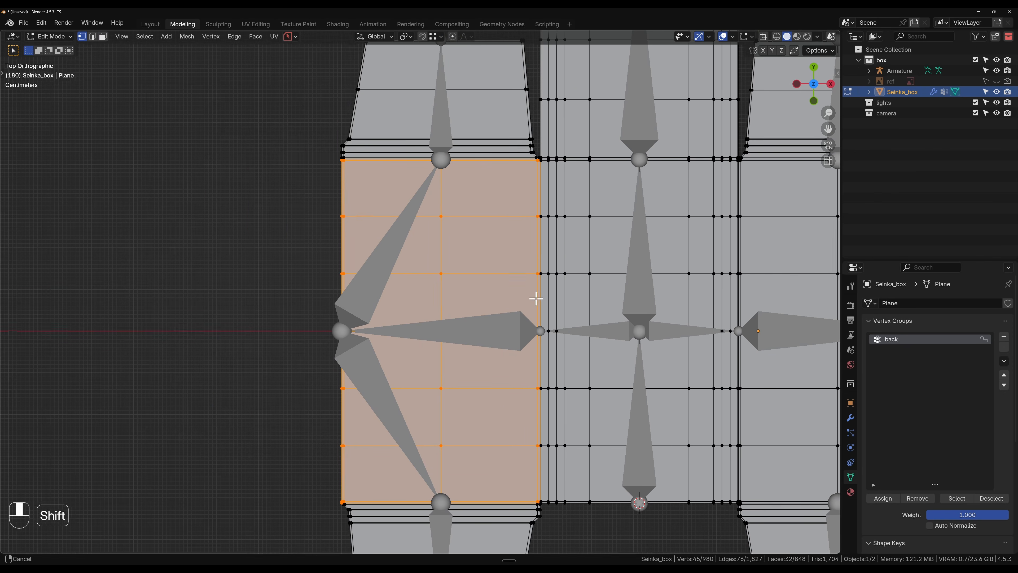
- Try to deselect the vertical vertex loop on the fold line along the leftmost panel's right edge
middle_click_drag(536, 298, 416, 256, "shift")
scroll(417, 259, "up", 3)
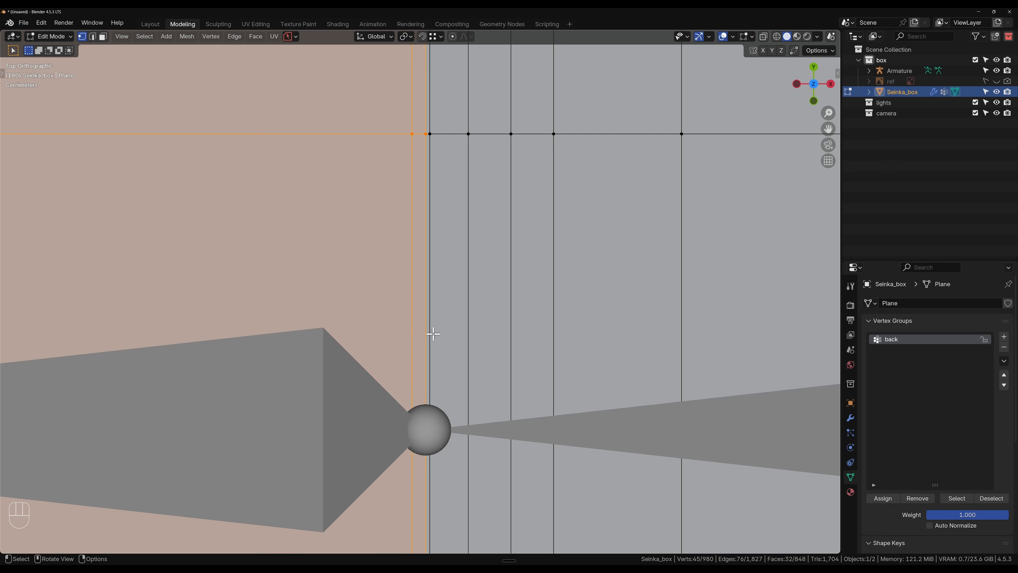
scroll(707, 333, "down", 4)
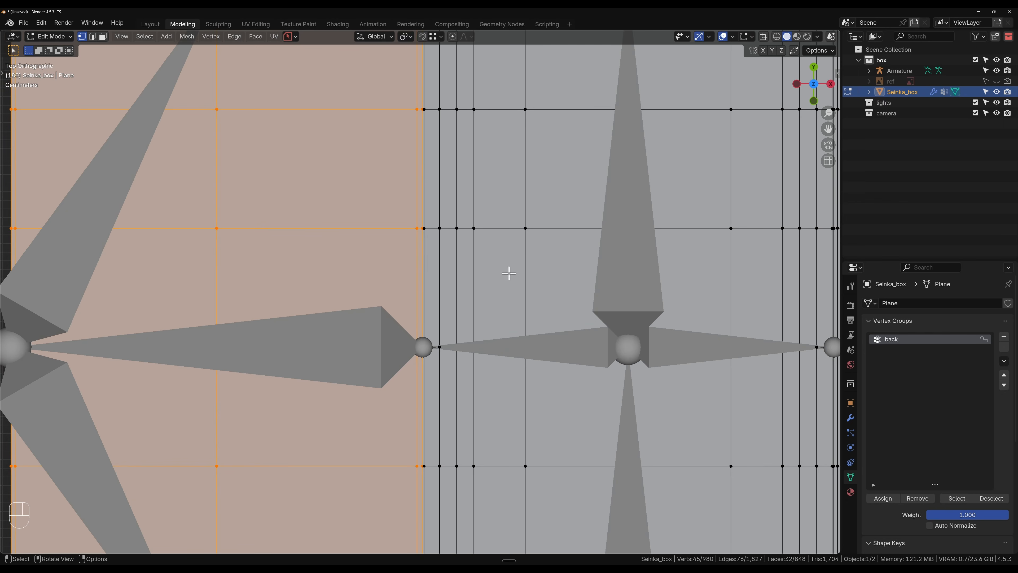
scroll(509, 273, "up", 4)
left_click(425, 206, "alt")
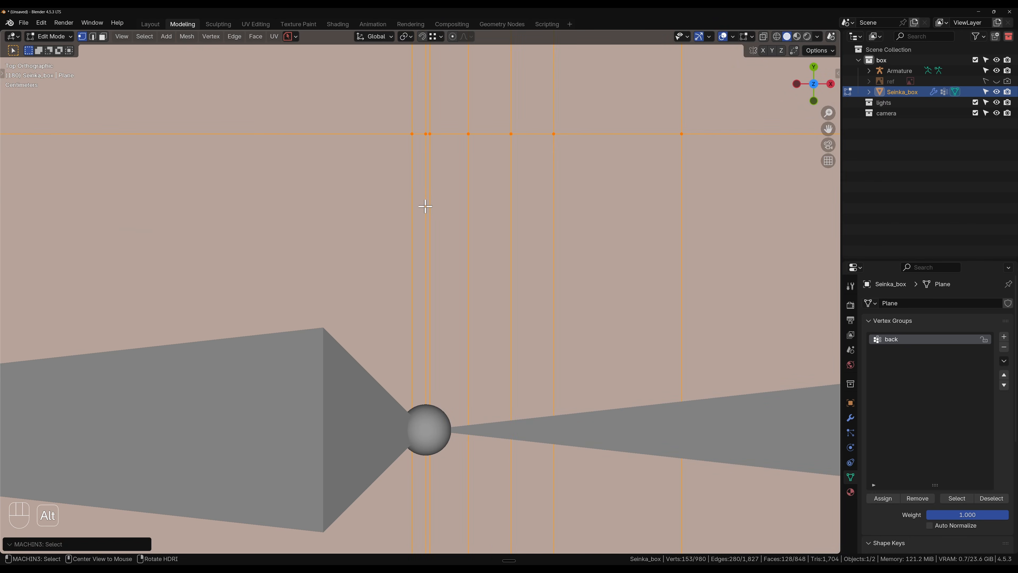
key("ctrl+z")
- Try to drop the leftmost panel's right fold-line loop from the selection in edge mode, undo the attempts and return to vertex selection
key("2")
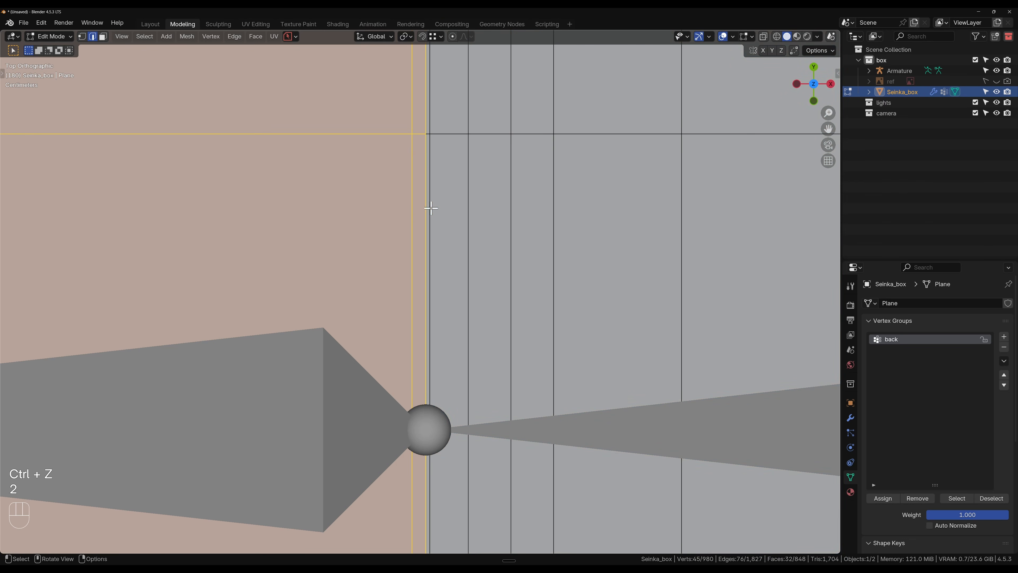
left_click(425, 162, "alt")
key("ctrl+z")
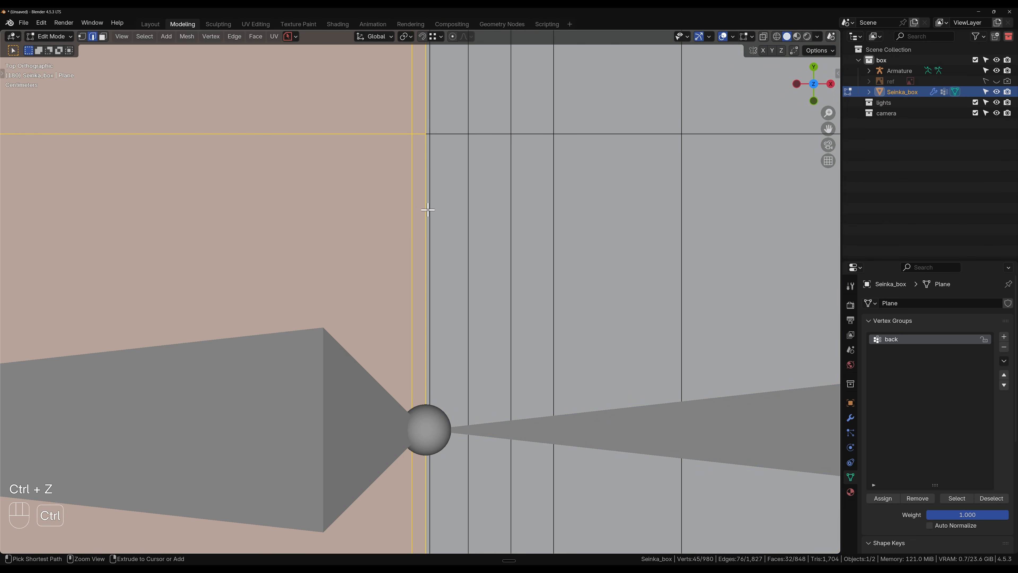
left_click(425, 208, "ctrl+alt")
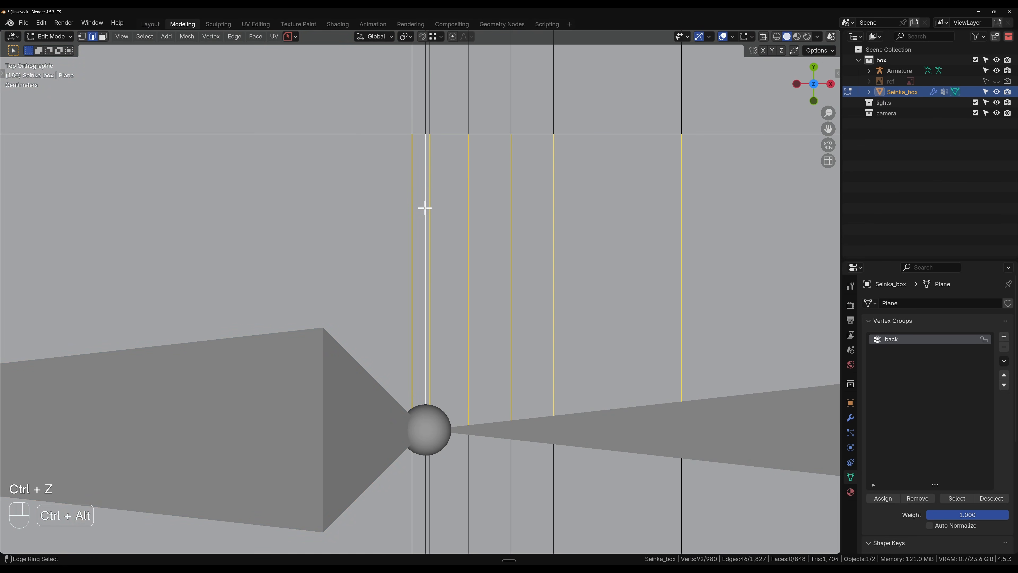
key("ctrl+z")
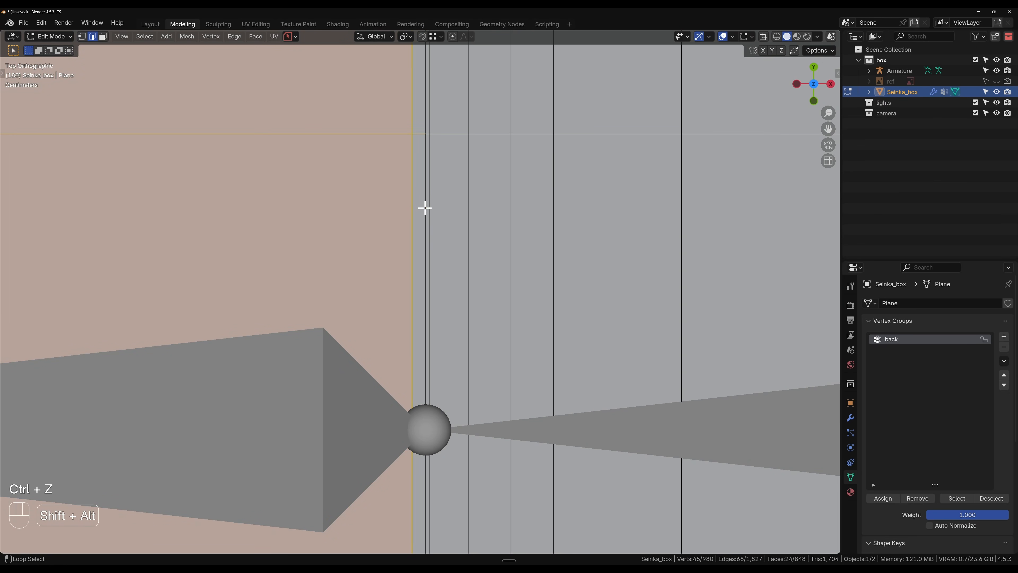
scroll(426, 206, "down", 4)
key("ctrl+z")
scroll(426, 206, "down", 4)
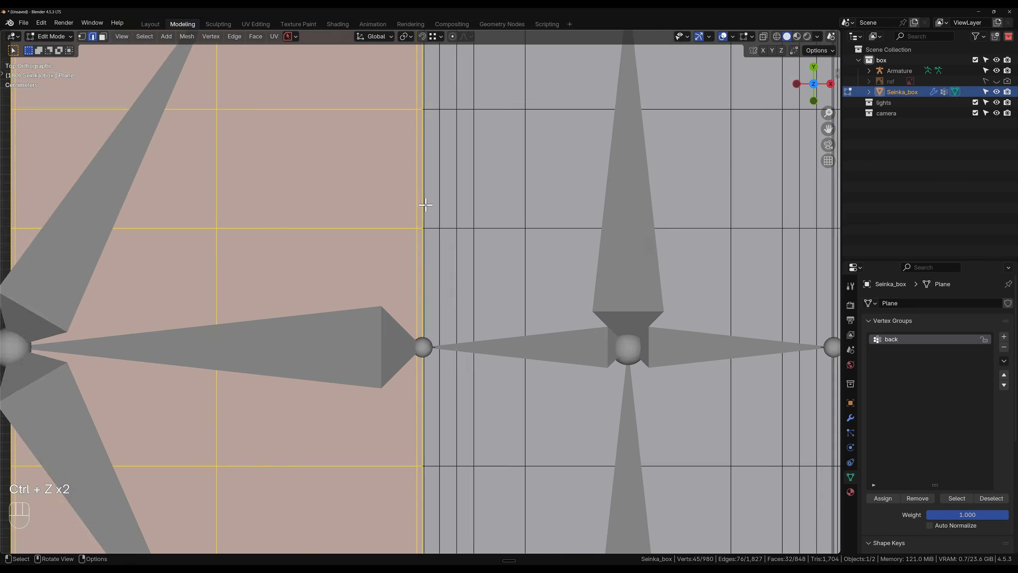
key("1")
- Try an additive edge-ring selection on the leftmost panel's right fold line, and undo it
scroll(426, 232, "up", 4)
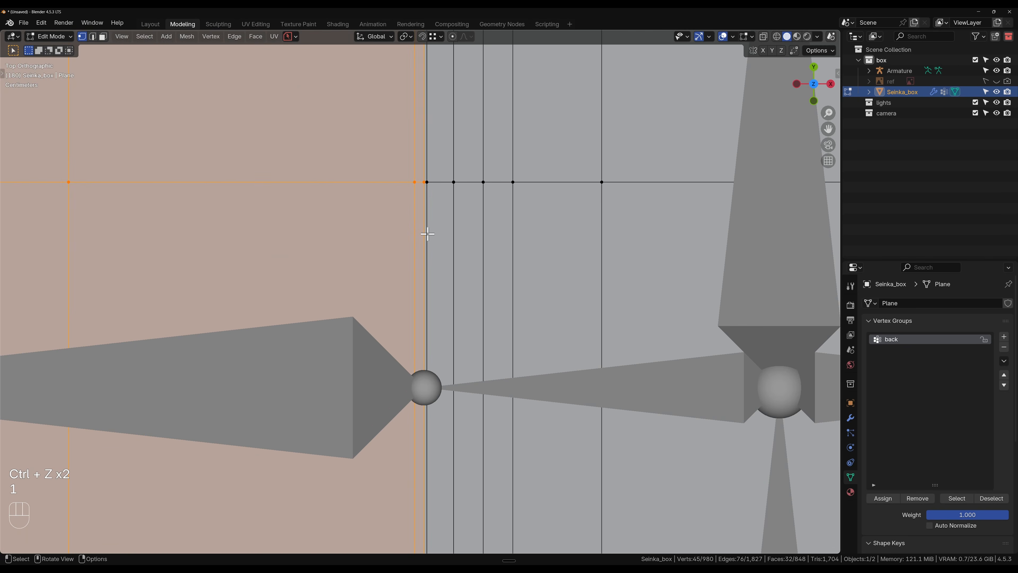
scroll(427, 232, "down", 3)
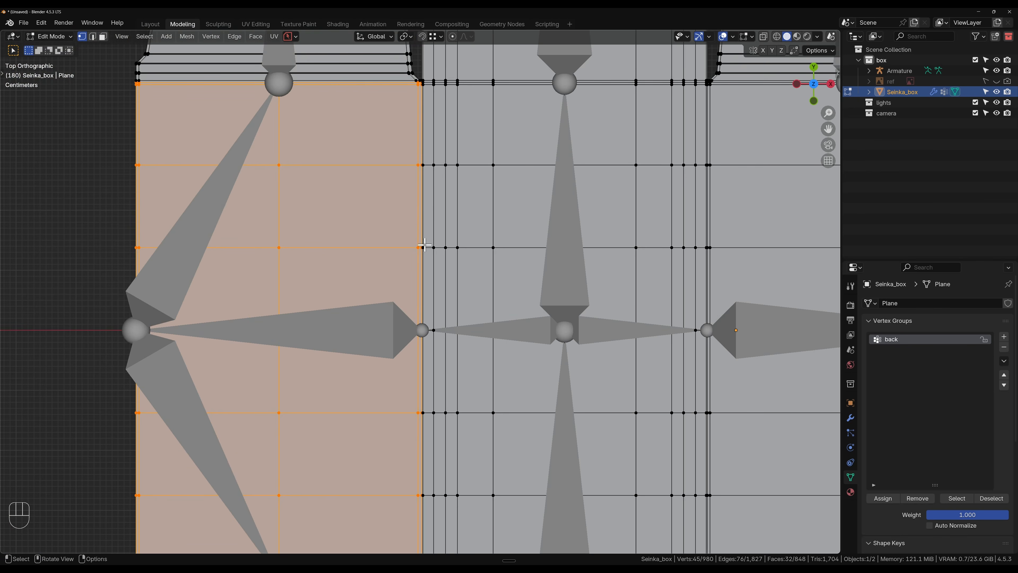
scroll(425, 245, "up", 5)
left_click(427, 180, "ctrl+alt+shift")
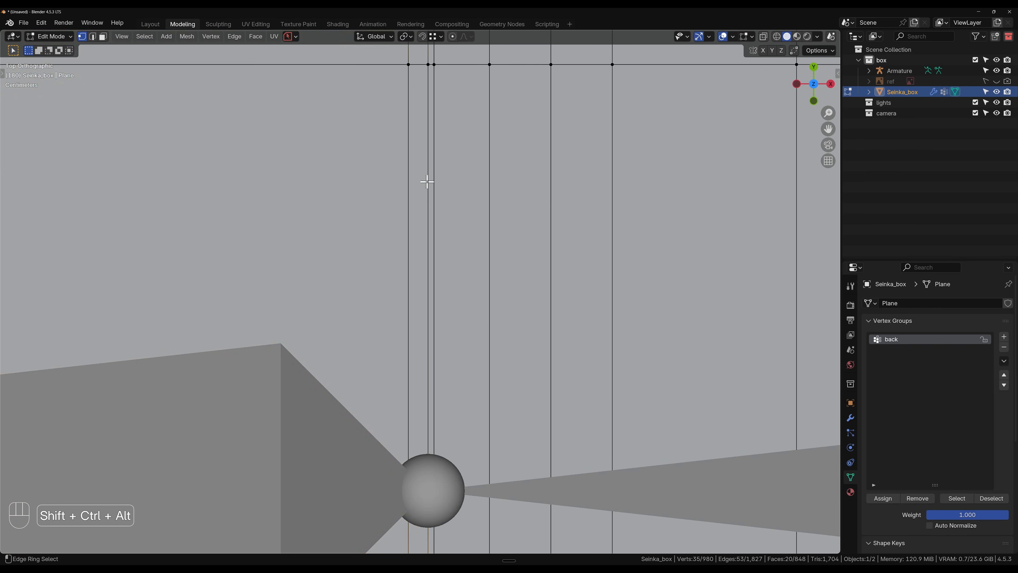
scroll(426, 181, "down", 4)
key("ctrl+z")
- Remove the vertex loop on the right fold line from the leftmost panel's selection
left_click(423, 214, "alt+shift")
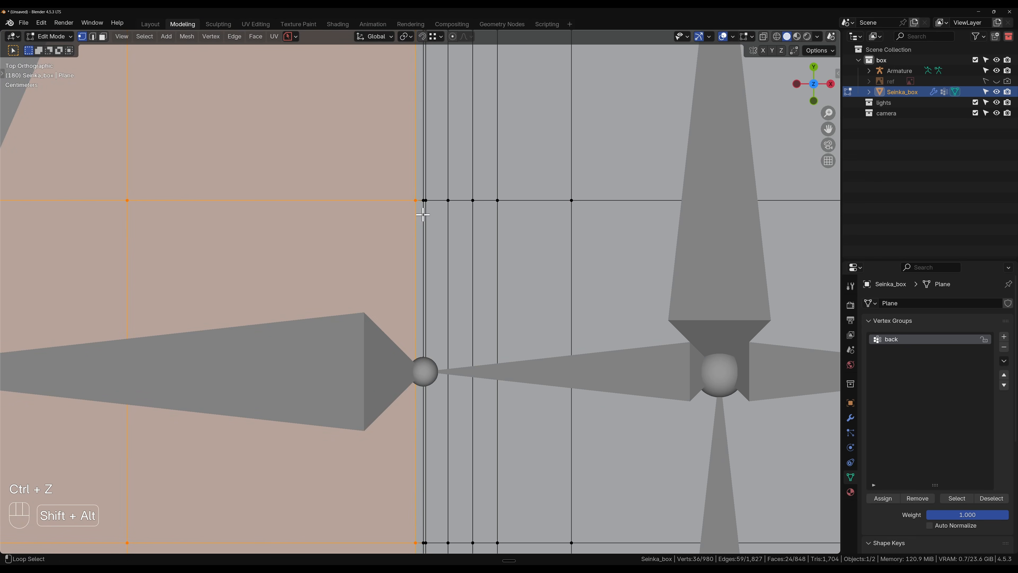
scroll(423, 214, "up", 4)
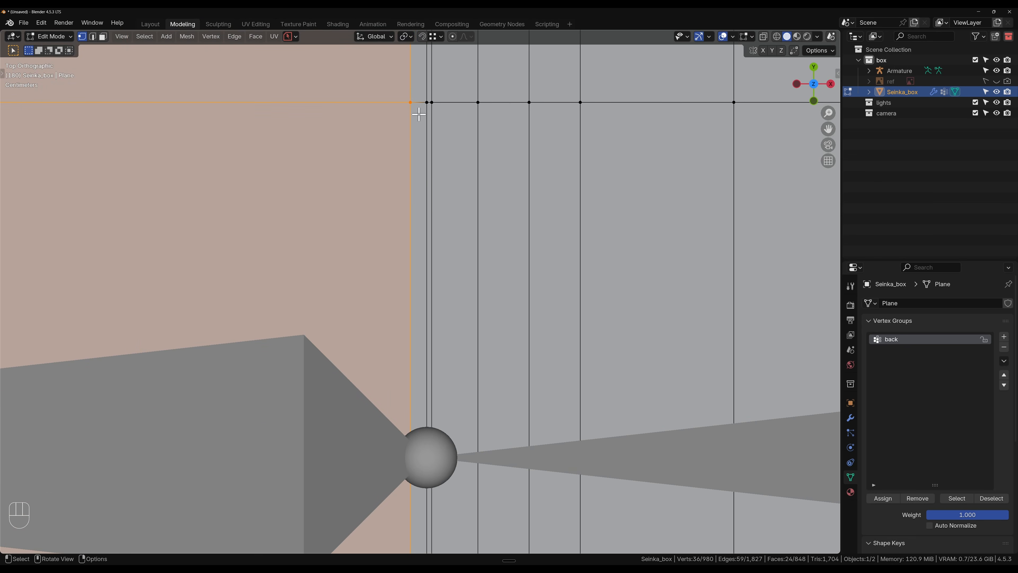
scroll(416, 197, "down", 5)
middle_click_drag(427, 266, 430, 221, "shift")
- Add a vertex group named right_side and assign the leftmost panel's selected vertices to it
left_click(1004, 338)
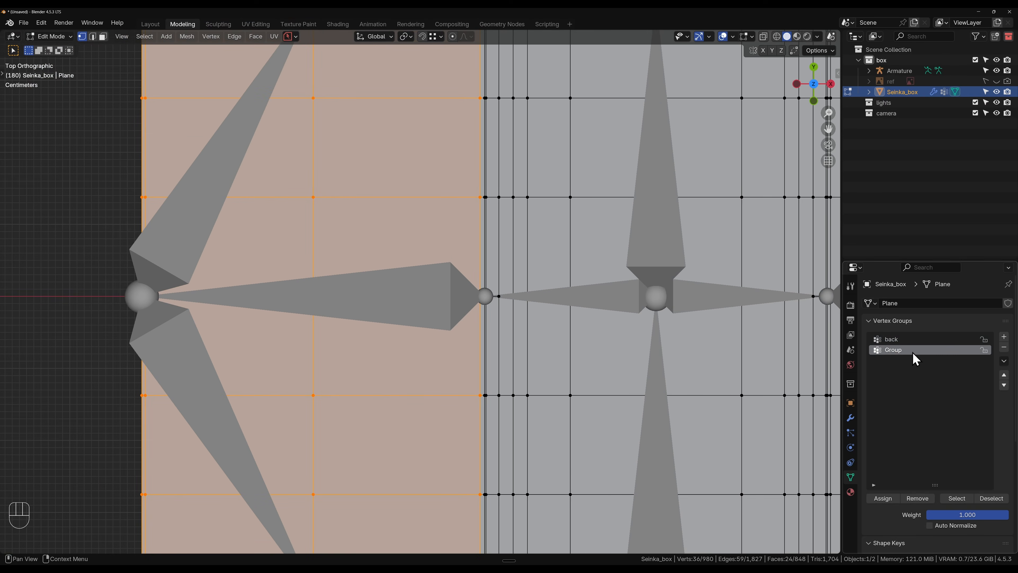
double_click(891, 350)
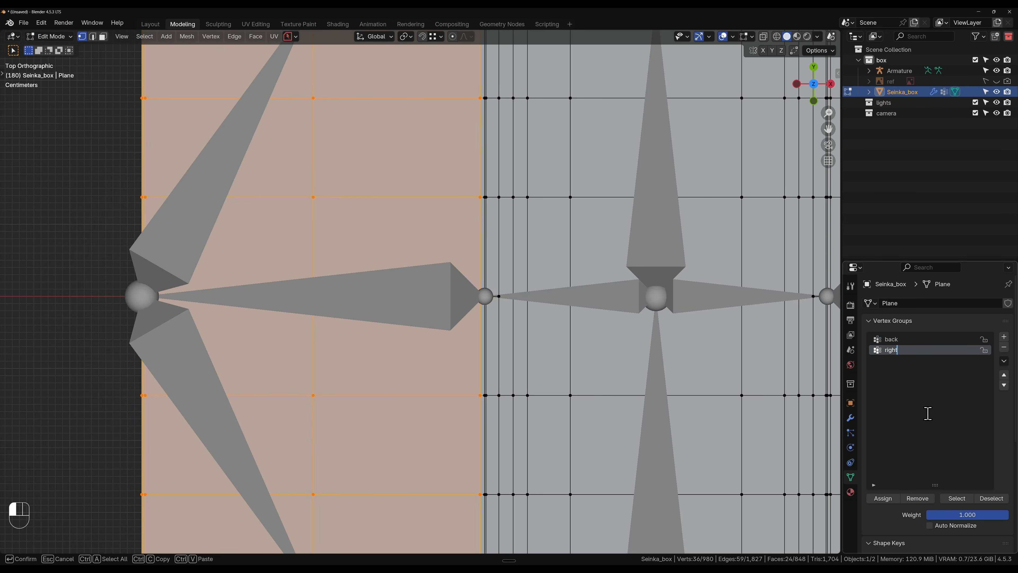
type("right_side")
left_click(928, 413)
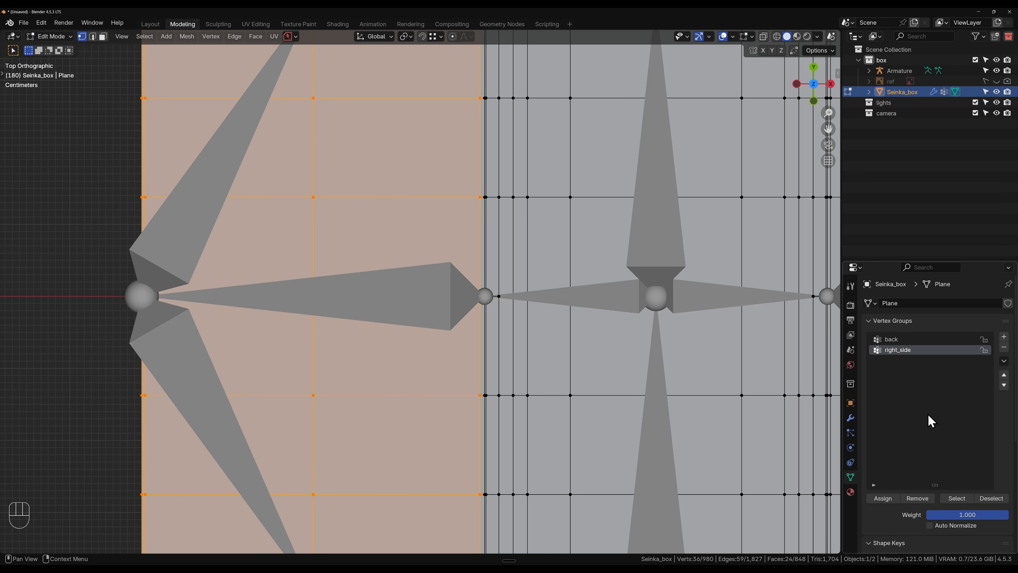
left_click(888, 499)
- Clear the selection and select the right_side group's vertices to check the assignment
scroll(236, 268, "down", 7)
left_click(236, 269)
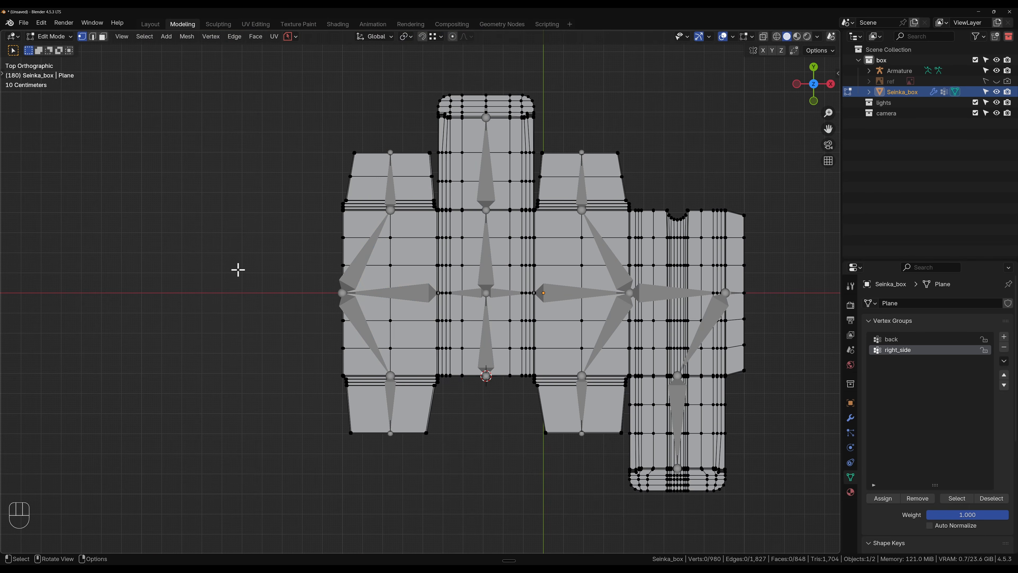
left_click(959, 500)
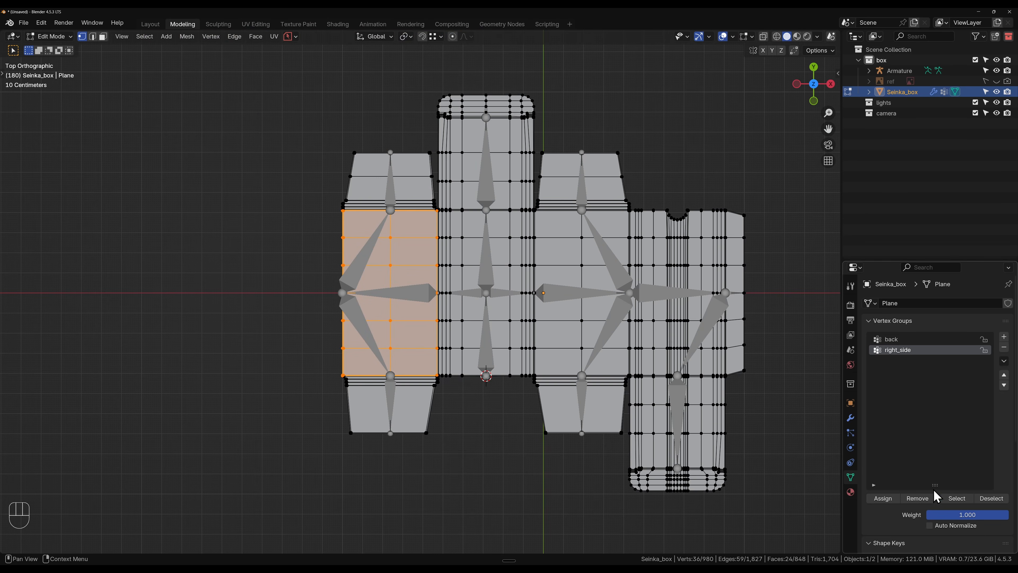
- Box-select the leftmost panel's bottom flap below the fold line, and deselect the stray vertices on the neighbouring panel's bottom edge
scroll(411, 331, "up", 3)
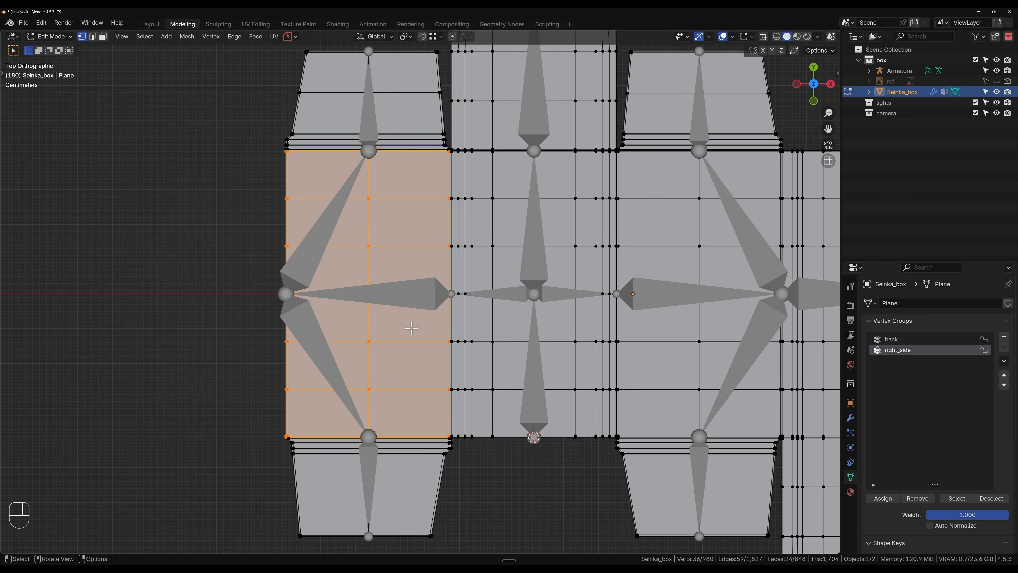
middle_click_drag(414, 360, 416, 233, "shift")
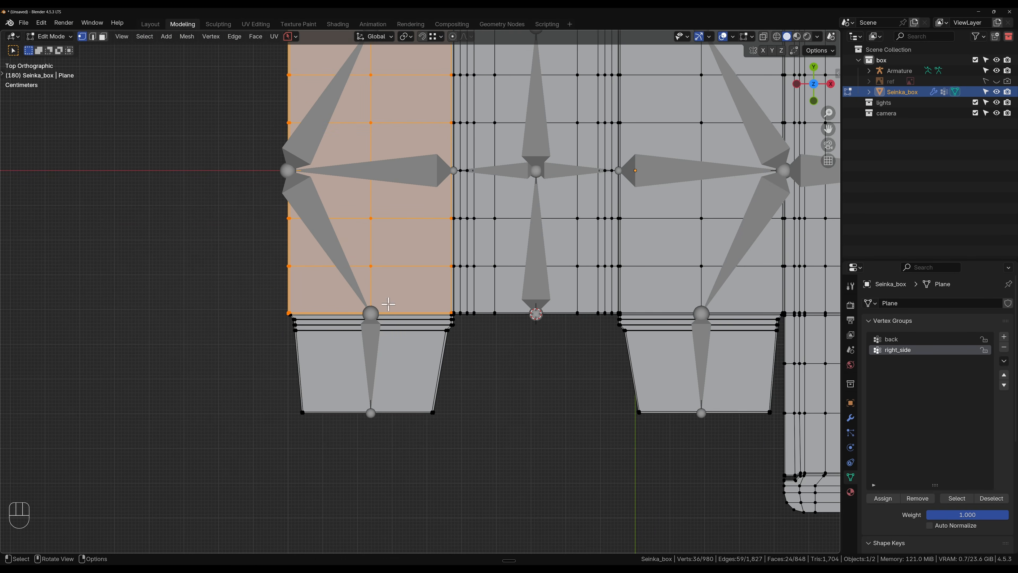
scroll(353, 341, "up", 5)
middle_click_drag(352, 337, 447, 206, "shift")
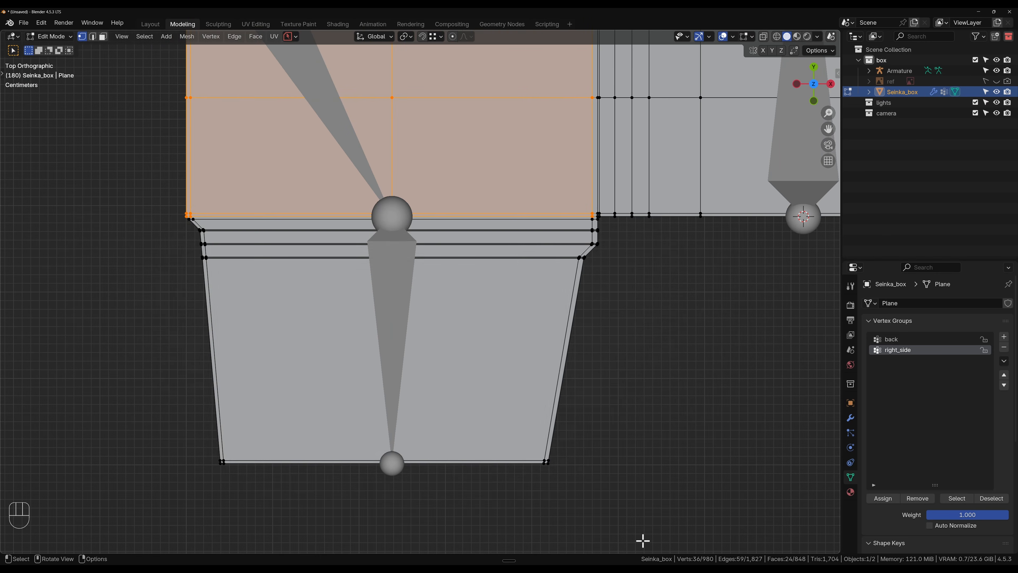
left_click_drag(620, 529, 156, 218)
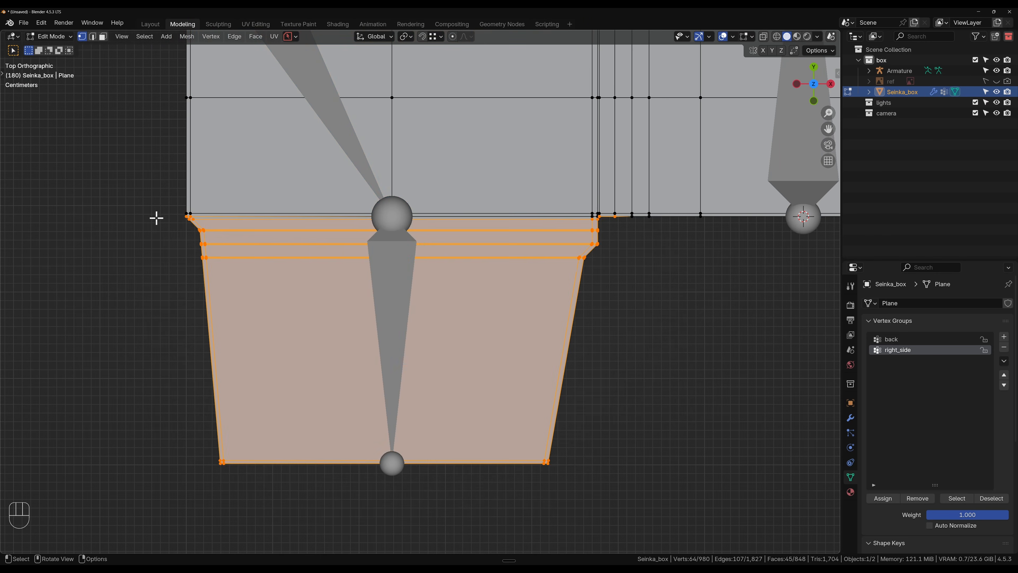
left_click(615, 216, "shift")
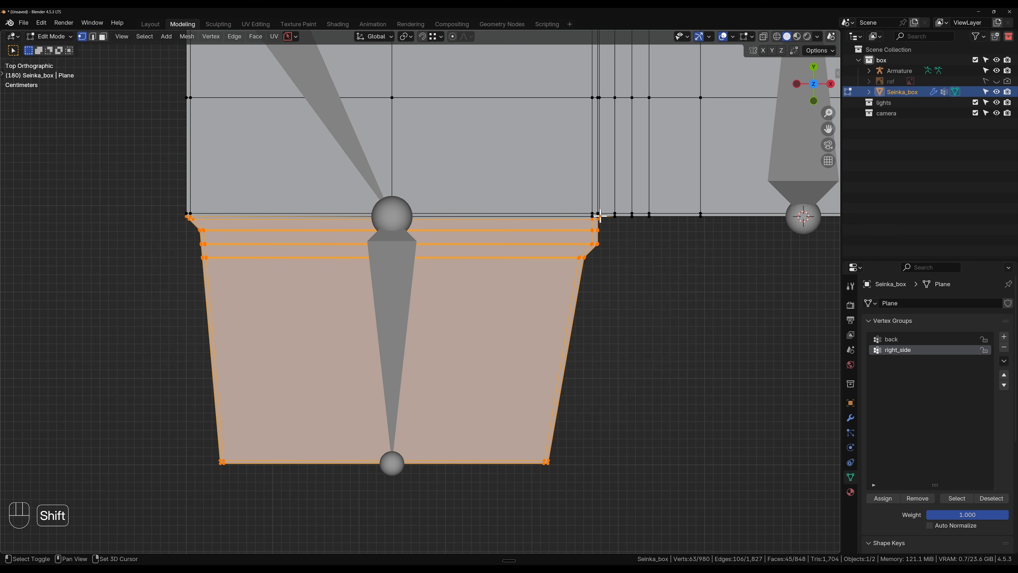
- Add a vertex group named right_side_bottom, assign the selected flap vertices to it, and reselect the group to check it
left_click(1004, 336)
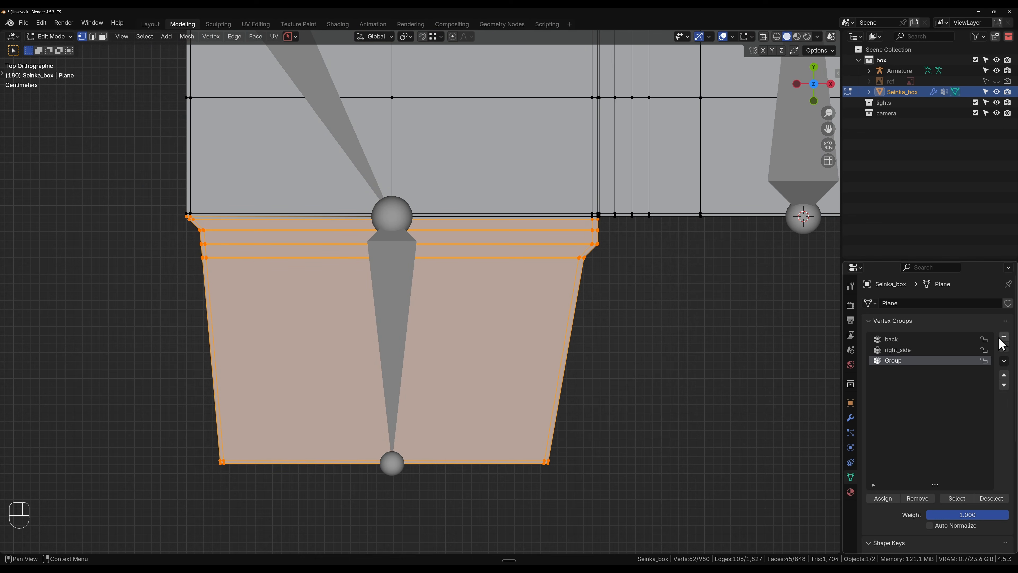
double_click(898, 364)
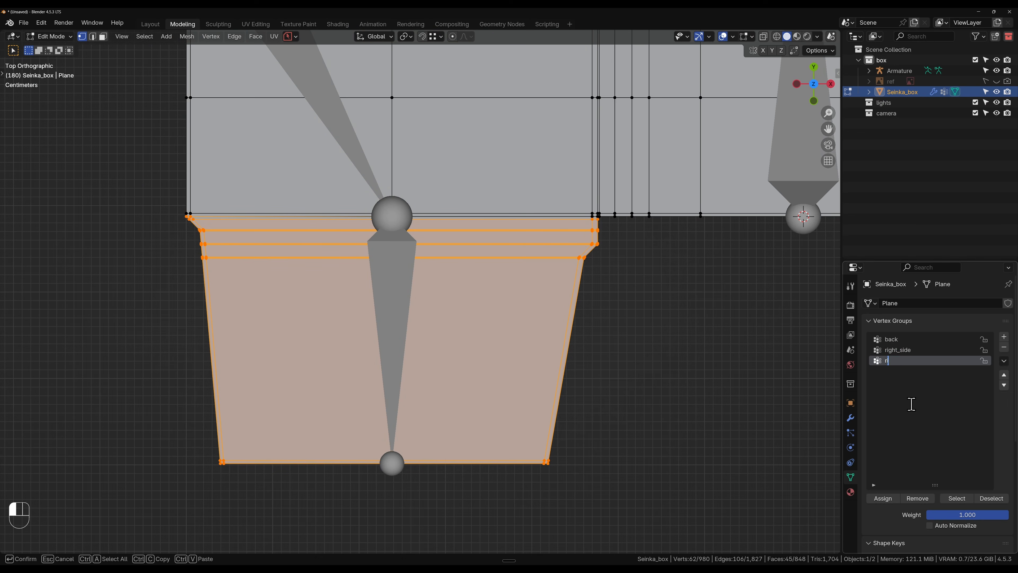
type("right_side_bottom")
key("Return")
left_click(883, 499)
key("alt+a")
left_click(953, 498)
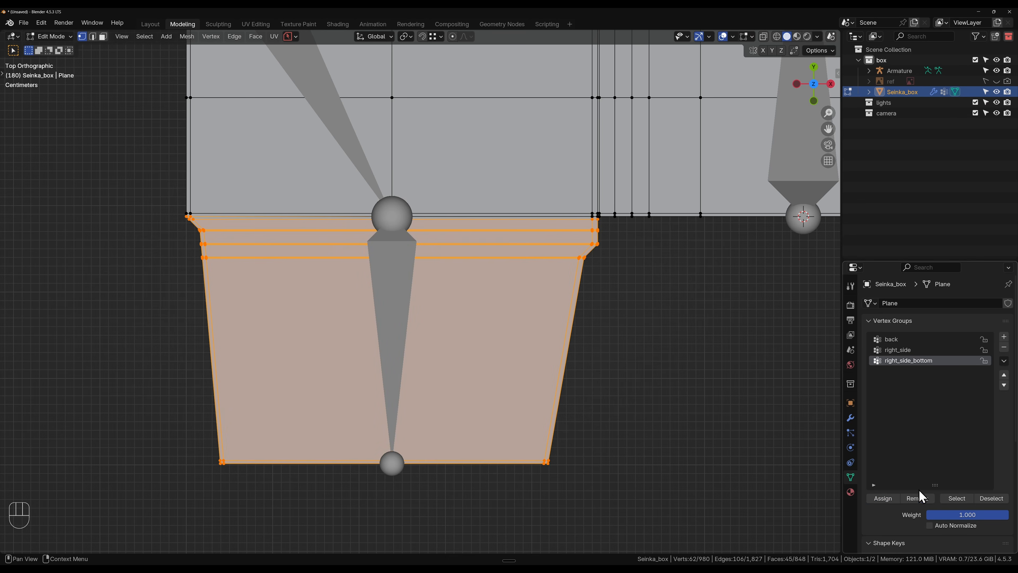
- Box-select the leftmost panel's top flap down to just above its fold line
scroll(625, 291, "down", 5)
middle_click_drag(539, 164, 562, 446, "shift")
scroll(501, 341, "up", 5)
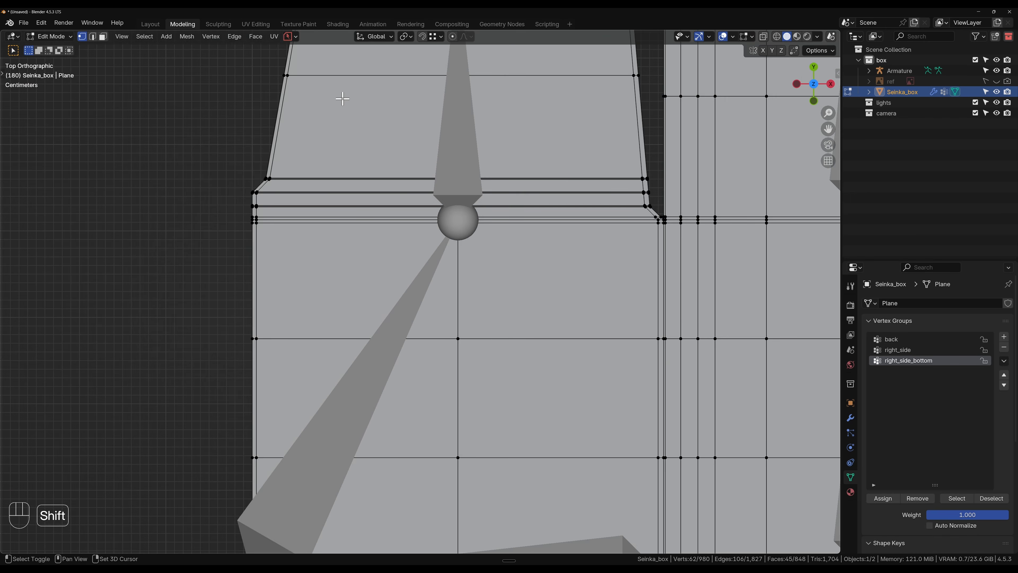
middle_click_drag(342, 99, 373, 329, "shift")
left_click_drag(205, 134, 690, 445, "shift")
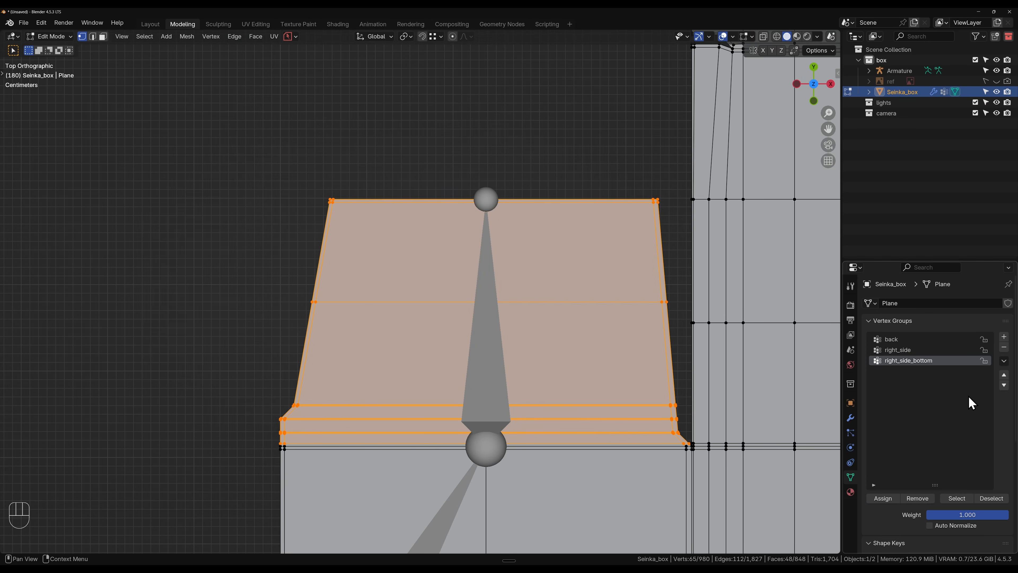
- Add a vertex group named right_side_top and assign the selected top flap vertices to it
left_click(1004, 336)
double_click(893, 372)
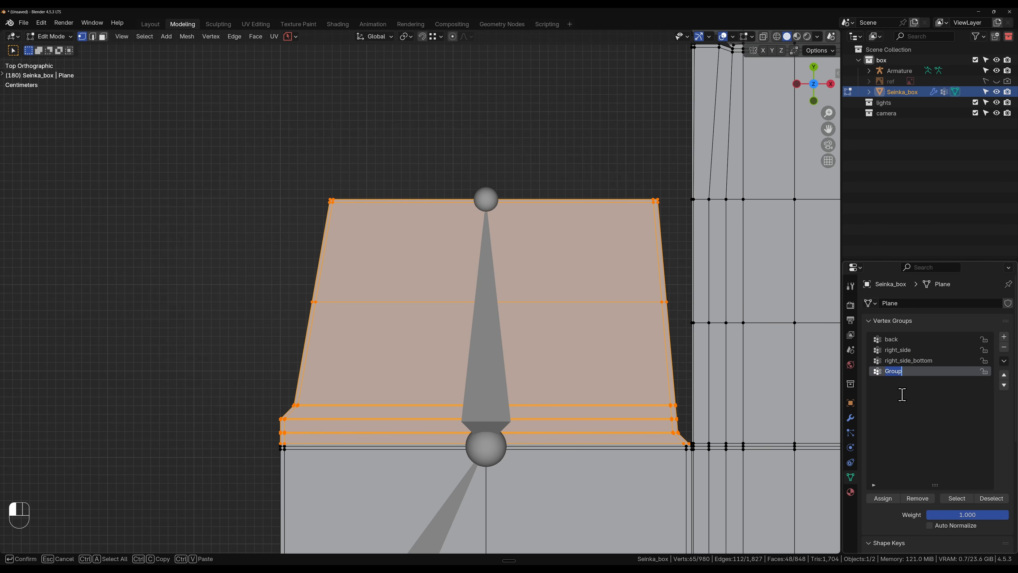
key("shift")
type("right_side_t")
left_click(883, 499)
scroll(646, 456, "up", 1)
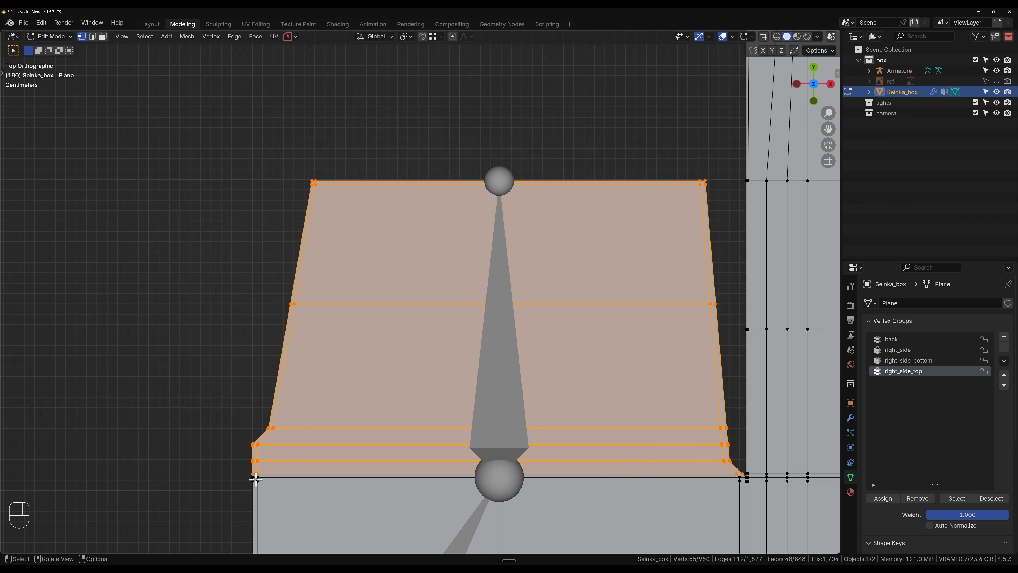
- Select the small face at the tall lid panel's upper-left corner, just below the notch, in face selection mode
scroll(430, 487, "down", 4)
middle_click_drag(659, 424, 487, 389, "shift")
scroll(518, 367, "down", 5)
scroll(483, 377, "up", 6)
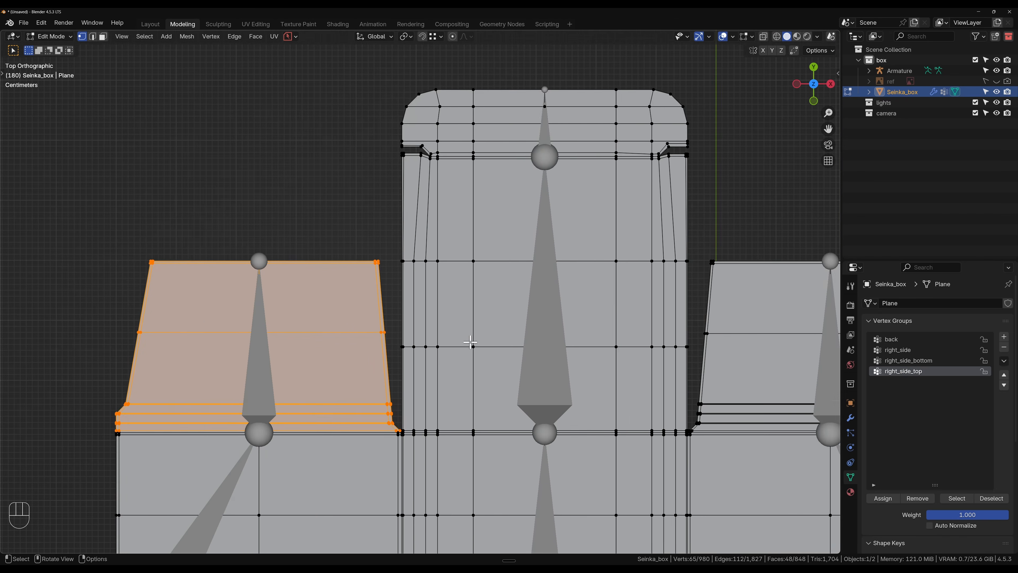
middle_click_drag(470, 342, 407, 350, "shift")
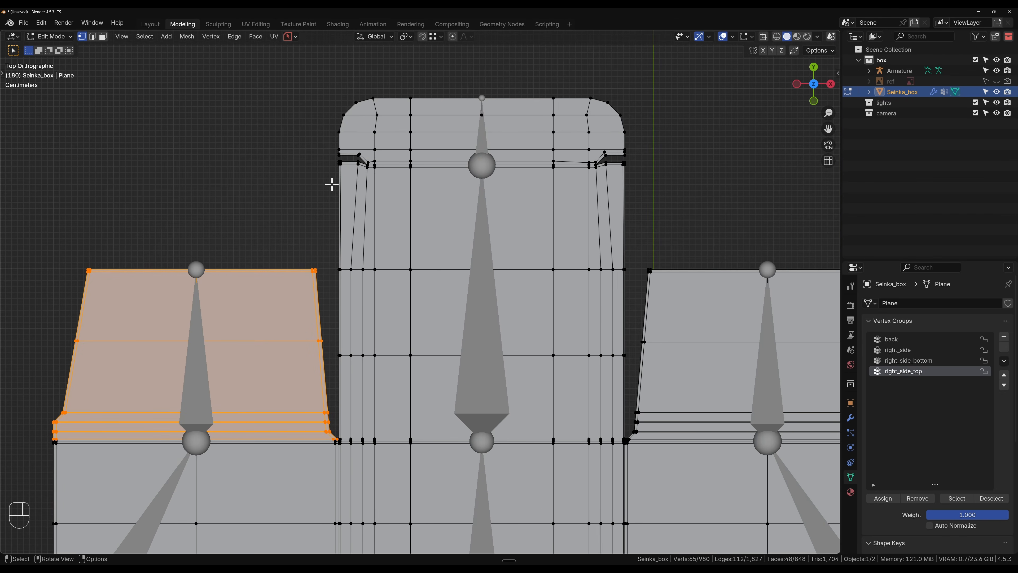
key("3")
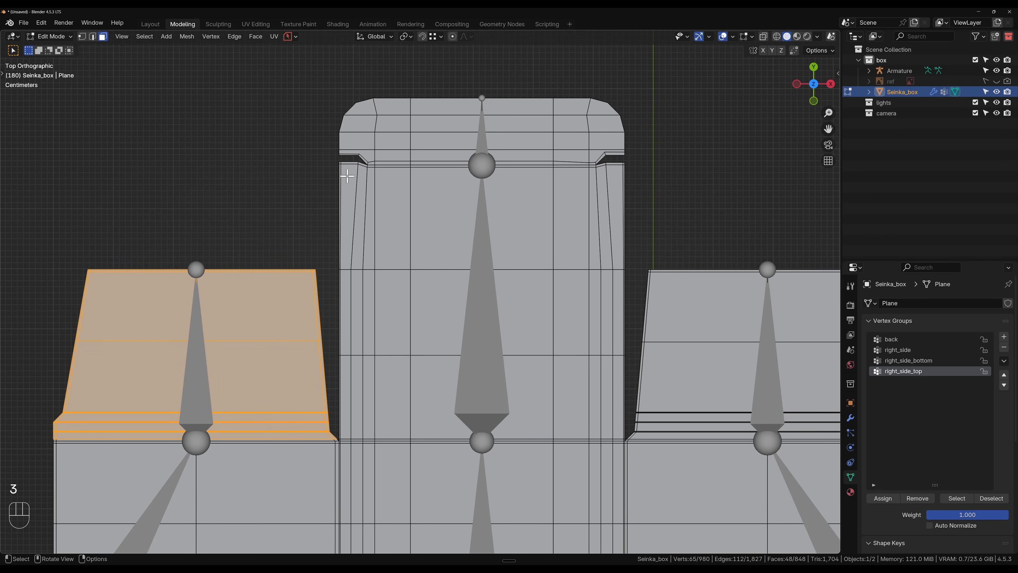
left_click(342, 162)
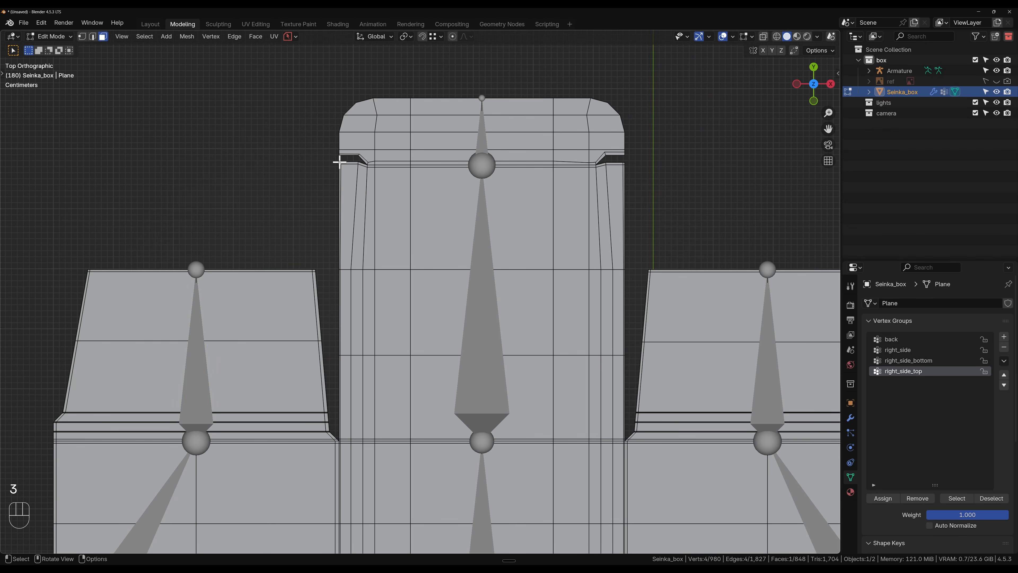
scroll(339, 162, "up", 9)
scroll(336, 156, "down", 3)
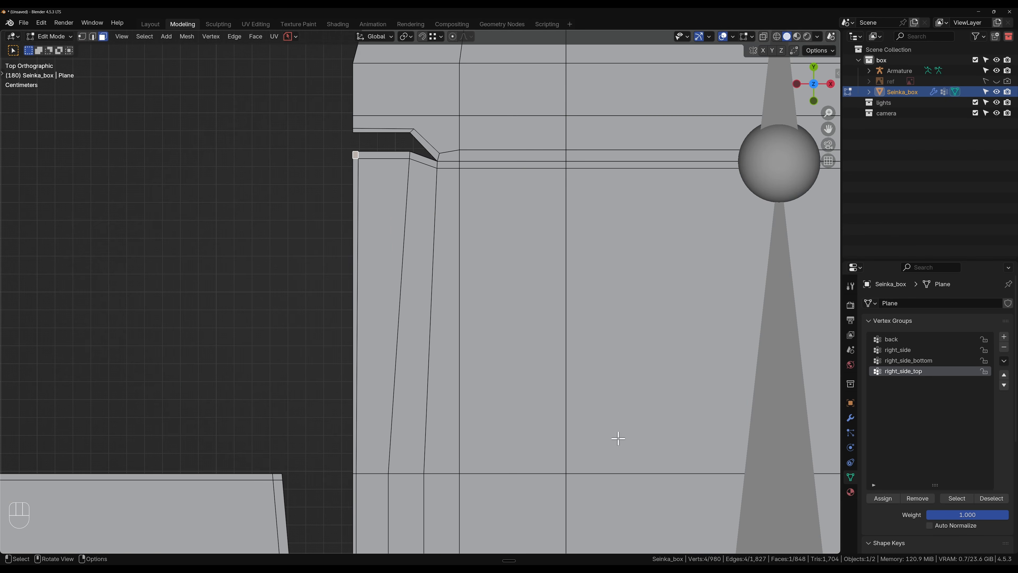
- Extend the face selection across the whole tall lid panel, and drop the vertex row on its lower fold line
middle_click_drag(618, 438, 562, 457, "shift")
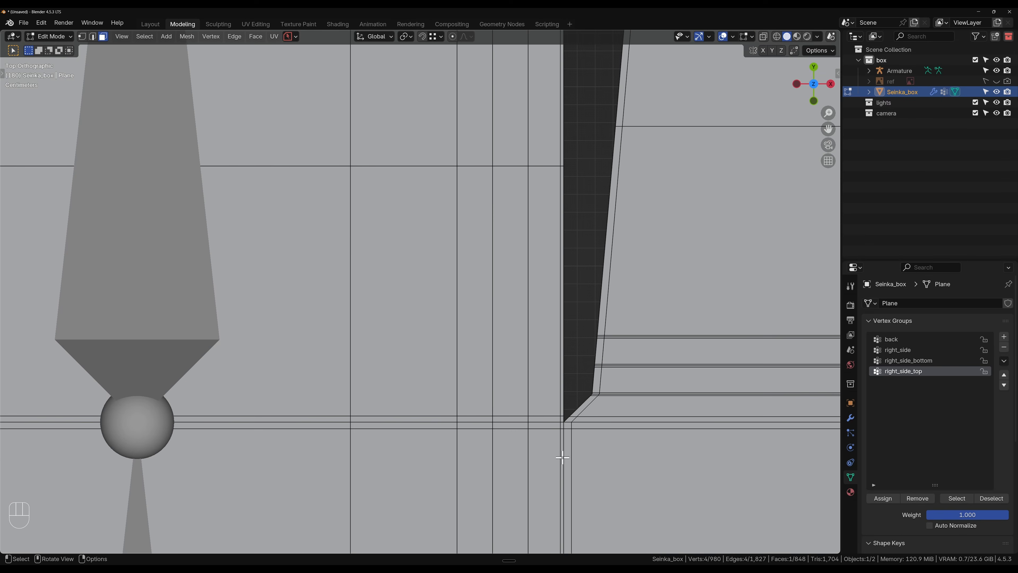
scroll(562, 457, "up", 1)
left_click(590, 444, "ctrl+shift")
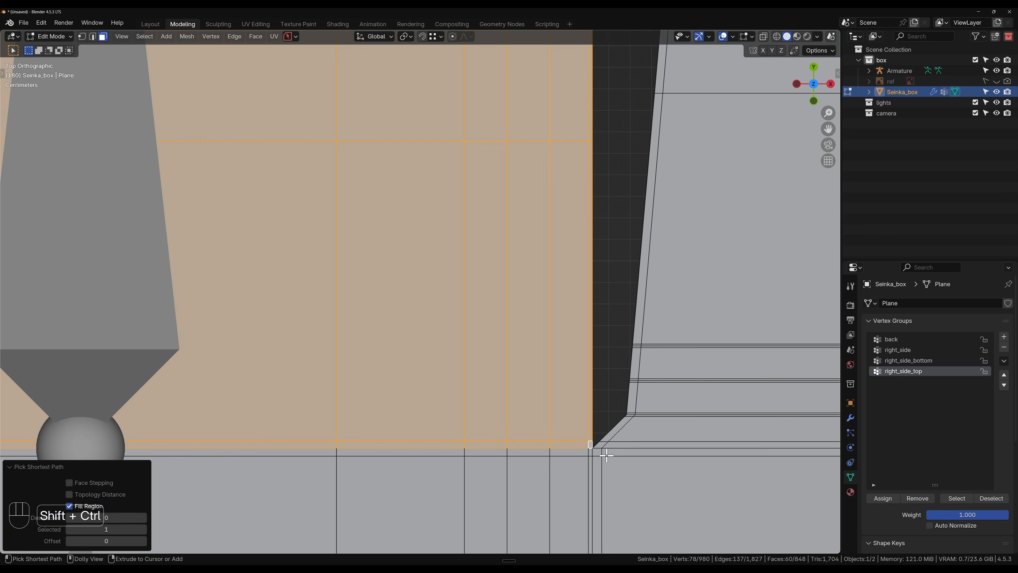
key("1")
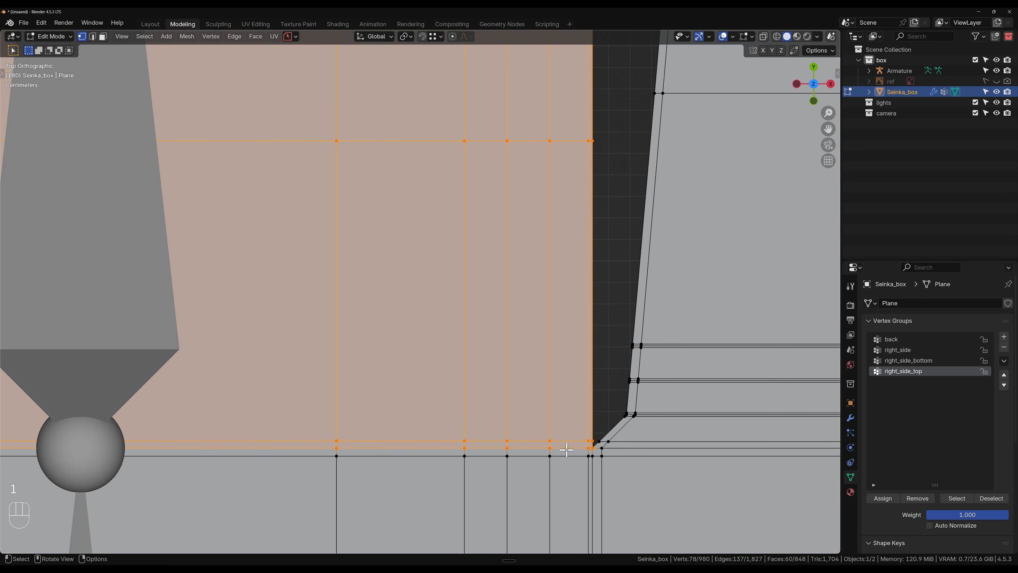
key("alt")
left_click(564, 448, "alt")
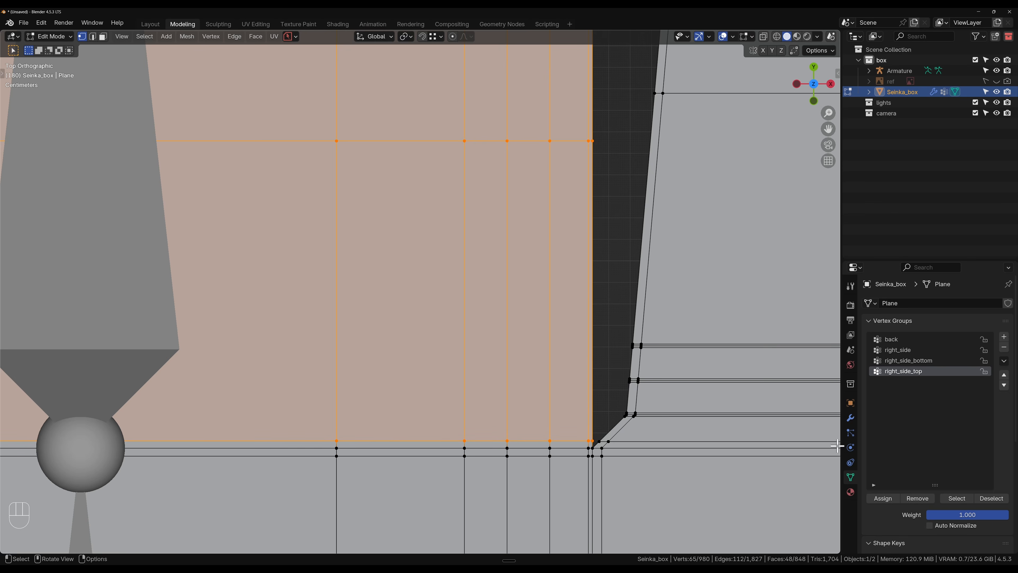
- Add a vertex group named top for the selected lid panel
left_click(1004, 336)
double_click(892, 382)
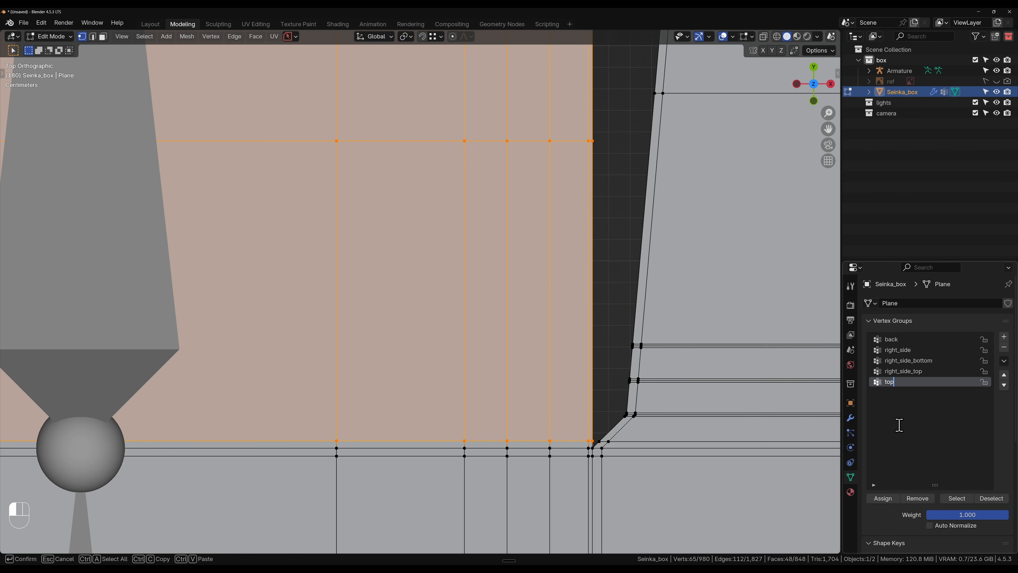
left_click(899, 425)
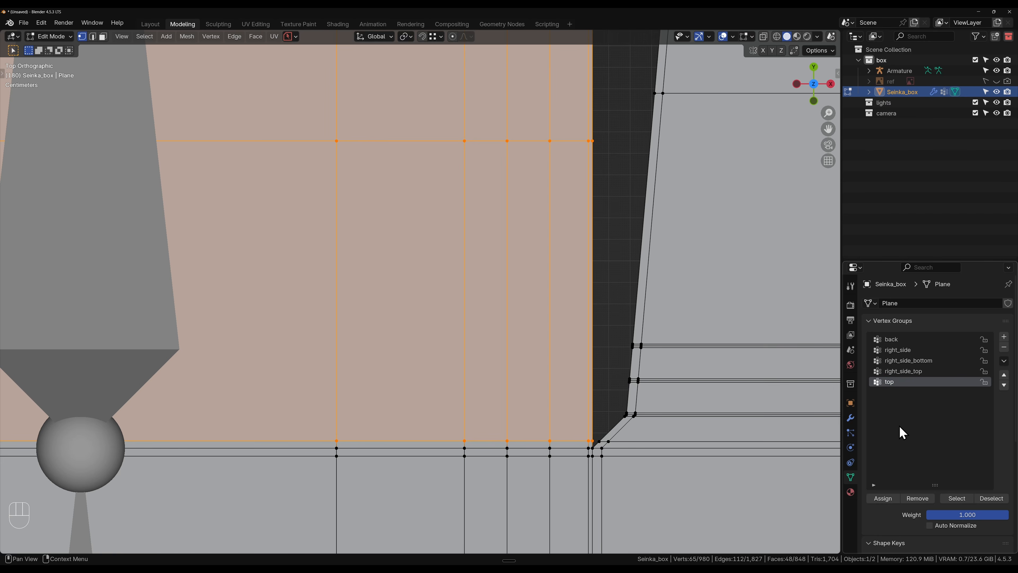
- Select all faces of the rounded tuck tab above the lid panel, including the small faces around its left notch
scroll(415, 168, "down", 4)
middle_click_drag(395, 155, 518, 495, "shift")
middle_click_drag(434, 211, 488, 342, "shift")
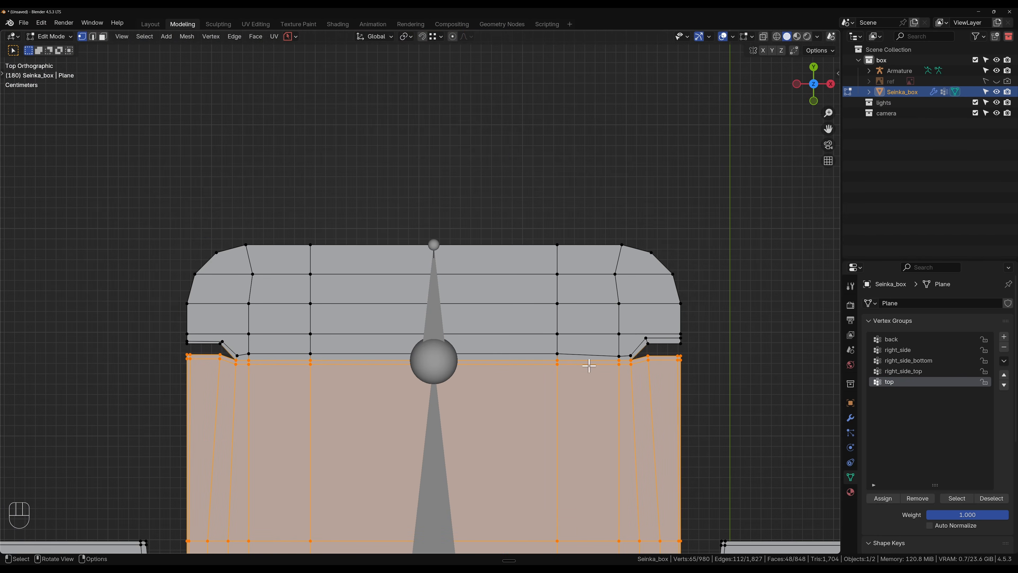
left_click(664, 343)
key("3")
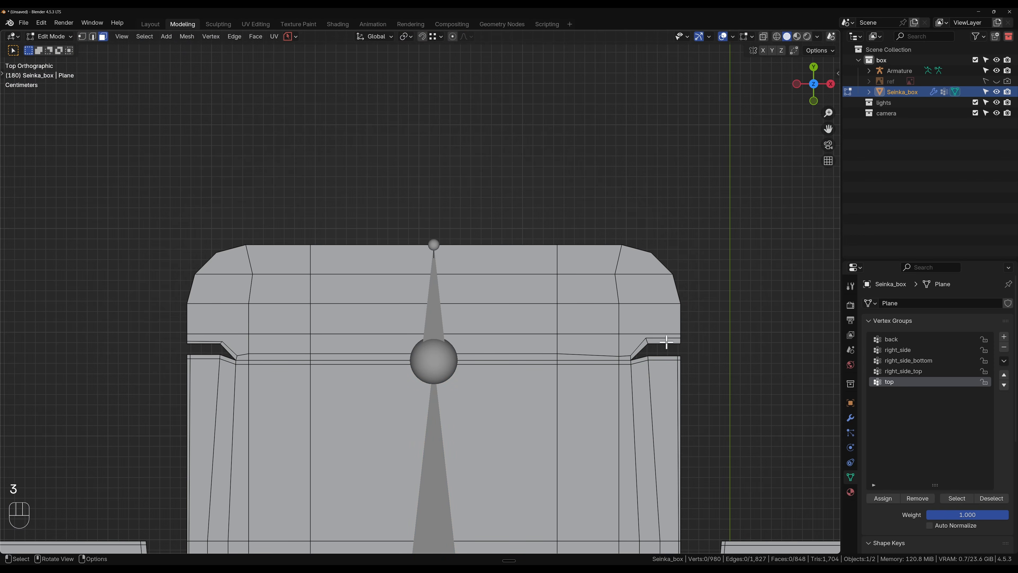
left_click(664, 341)
left_click(234, 261, "ctrl+shift")
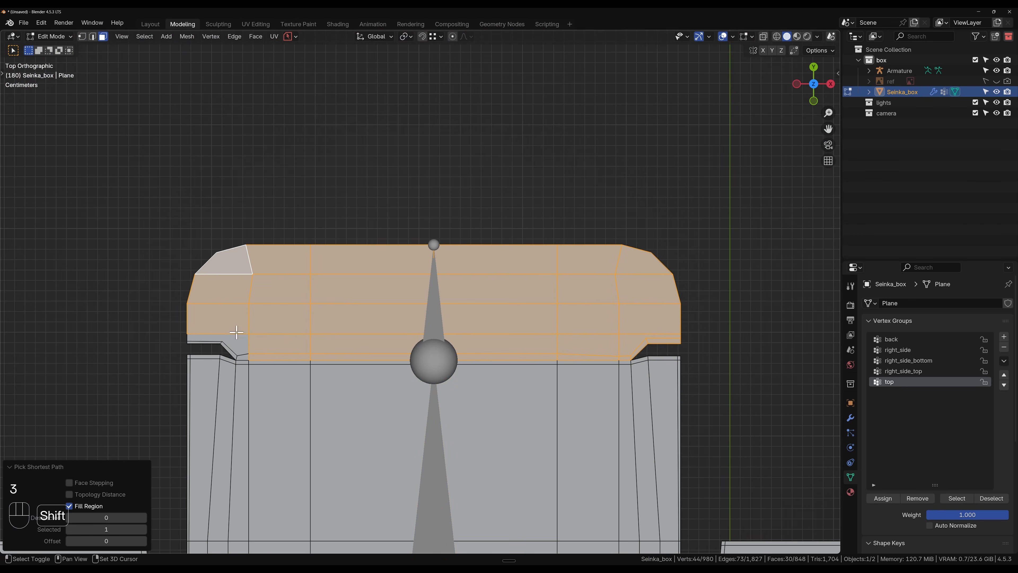
left_click(235, 345, "shift")
left_click(218, 342, "shift")
left_click(227, 349, "shift")
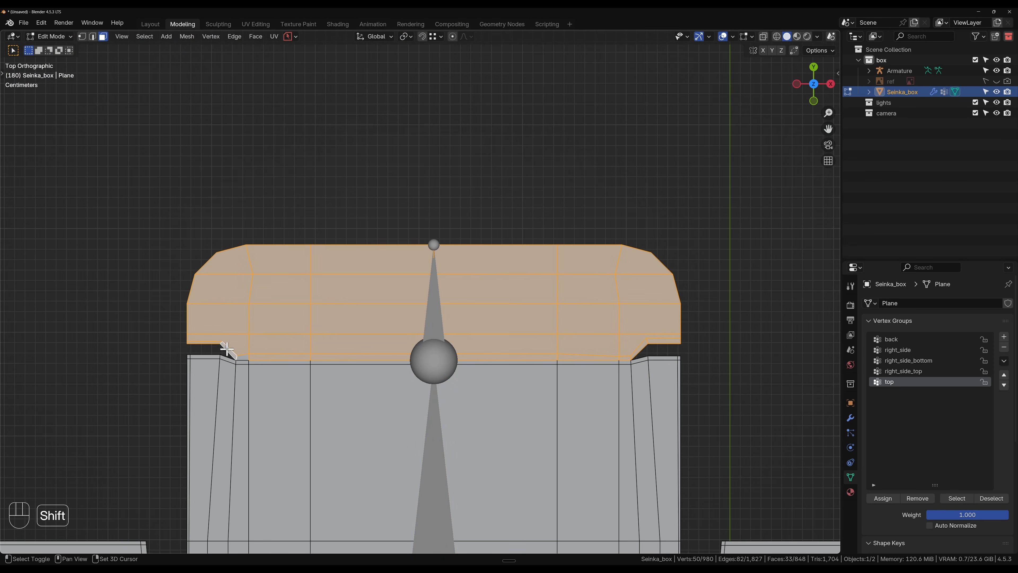
left_click(241, 357, "shift")
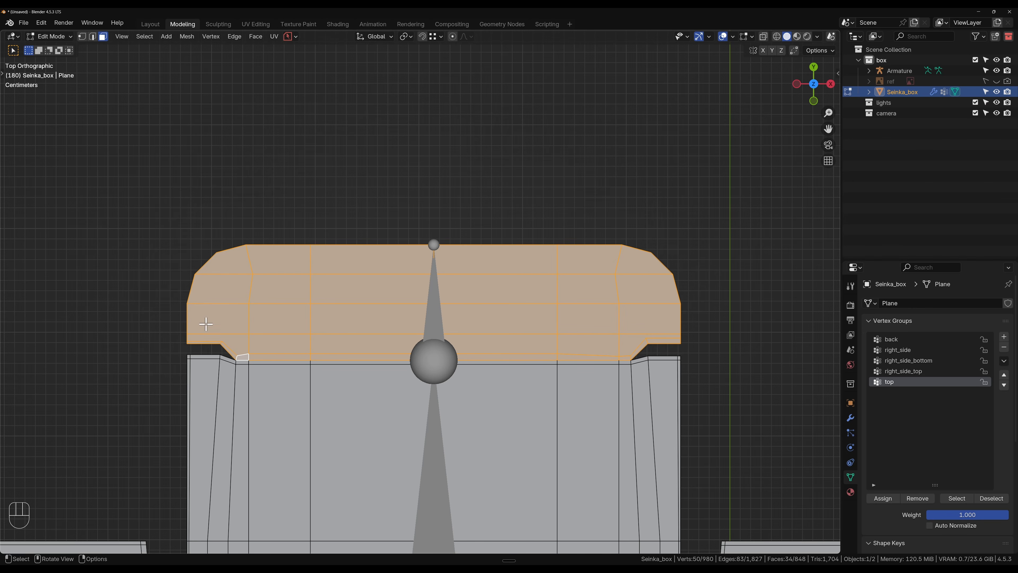
- Add a vertex group named top_tab for the selected tuck tab
left_click(1003, 337)
double_click(900, 393)
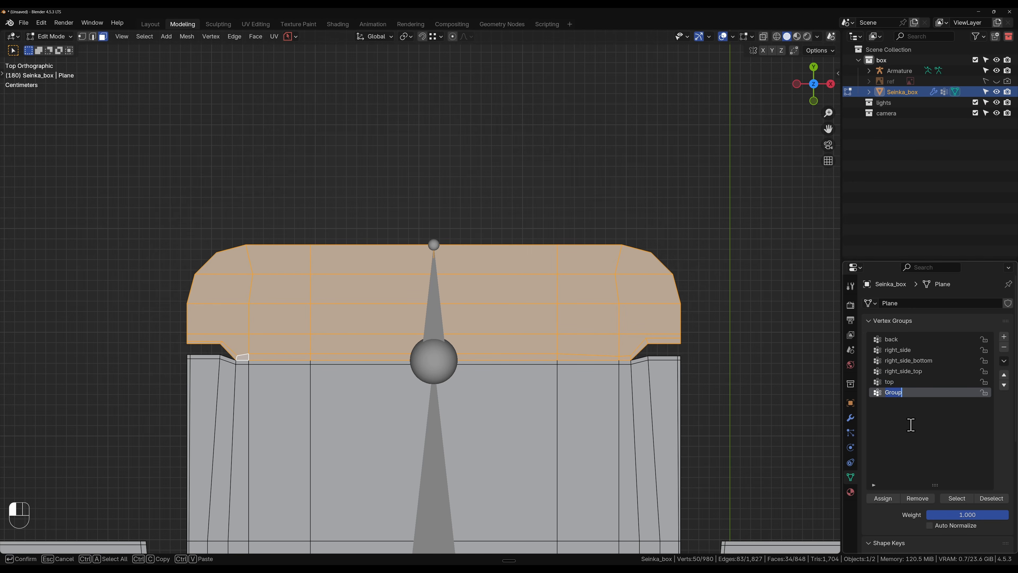
type("top_tab")
key("Return")
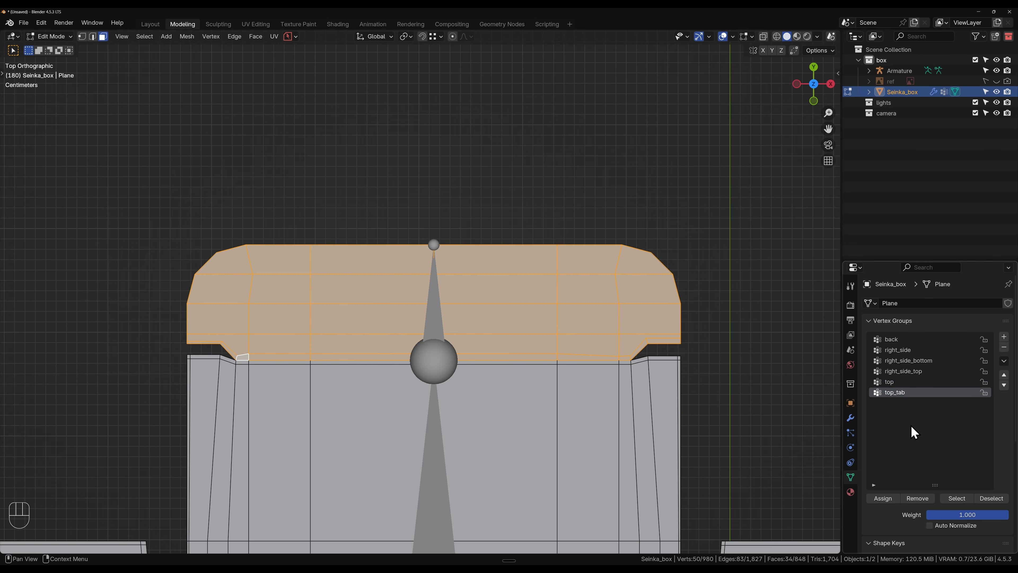
- Select the third panel's top flap above its fold line and add a vertex group named left_side_top for it
scroll(619, 427, "down", 6)
middle_click_drag(624, 432, 480, 282, "shift")
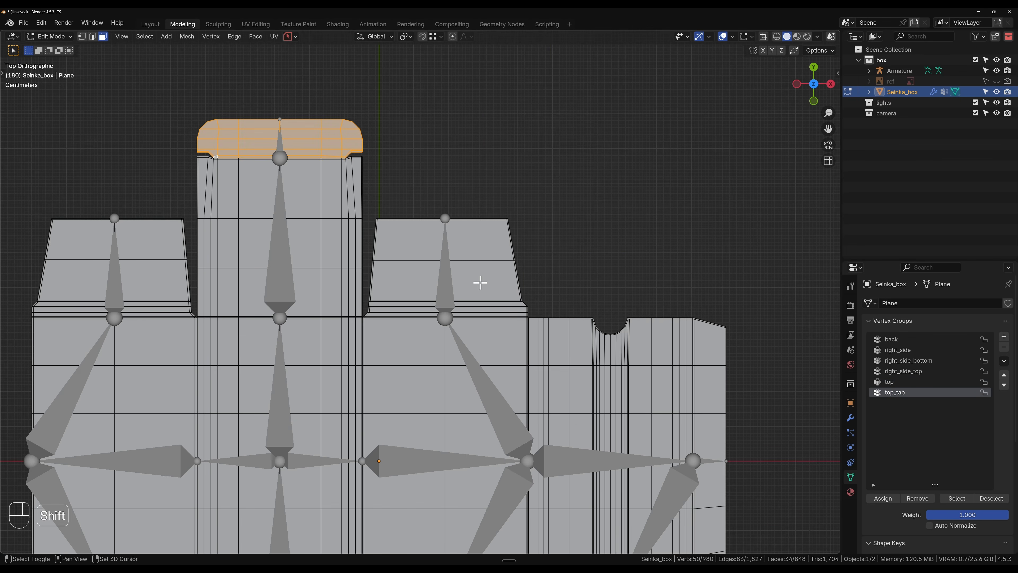
scroll(480, 283, "up", 4)
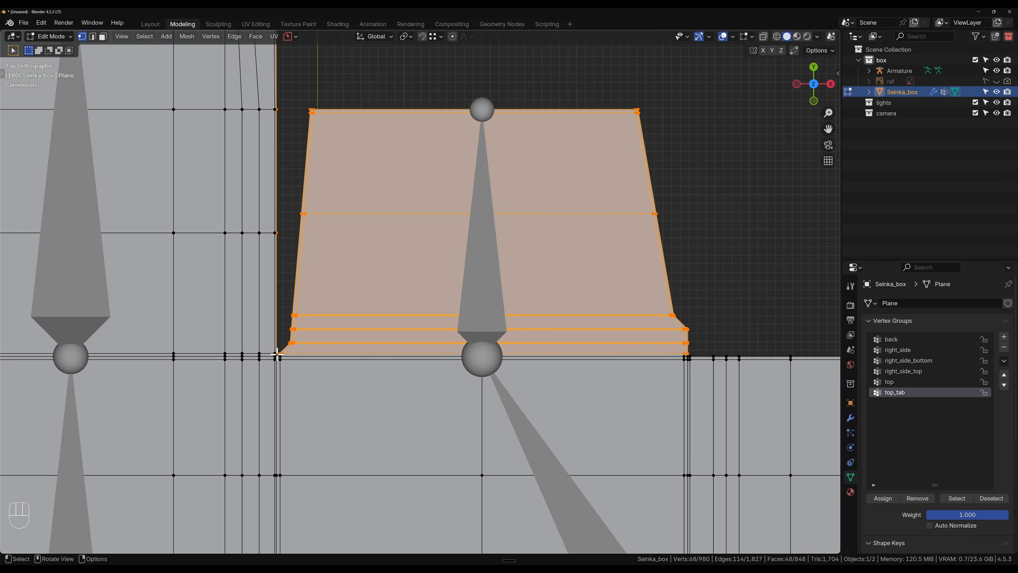
left_click(1003, 336)
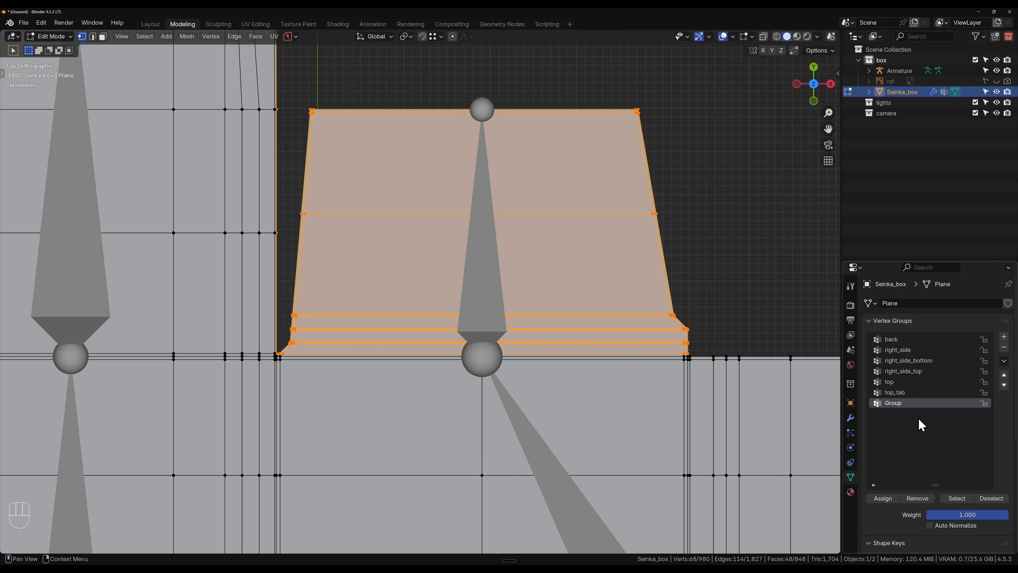
double_click(902, 403)
type("left_side_top")
key("Return")
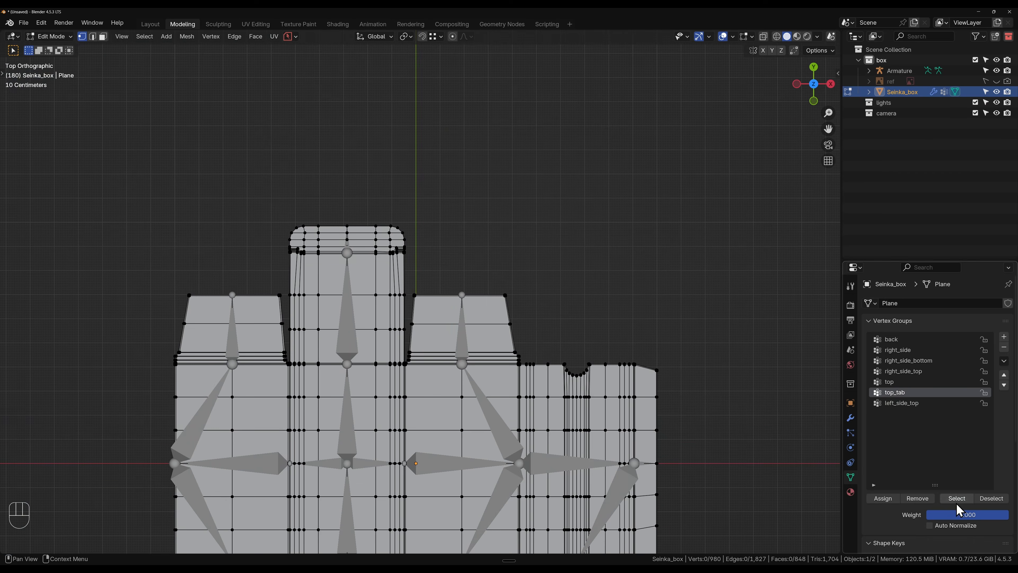
- Reselect the tuck tab's vertices above the fold line, assign them to top_tab, deselect them, and make the top group active
left_click_drag(841, 178, 693, 359)
scroll(209, 335, "up", 1)
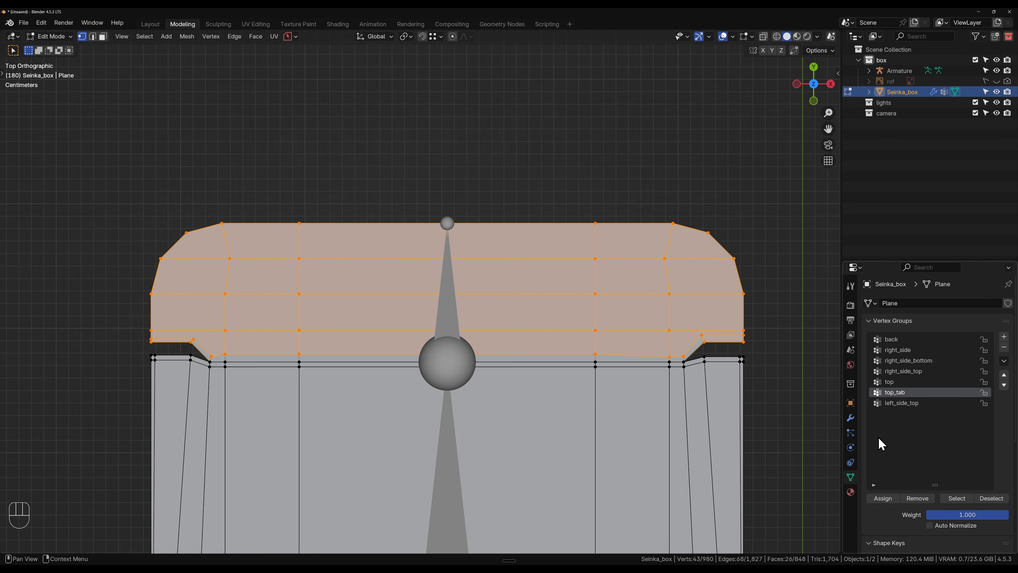
left_click(884, 498)
left_click(986, 498)
left_click(898, 382)
scroll(447, 281, "down", 3)
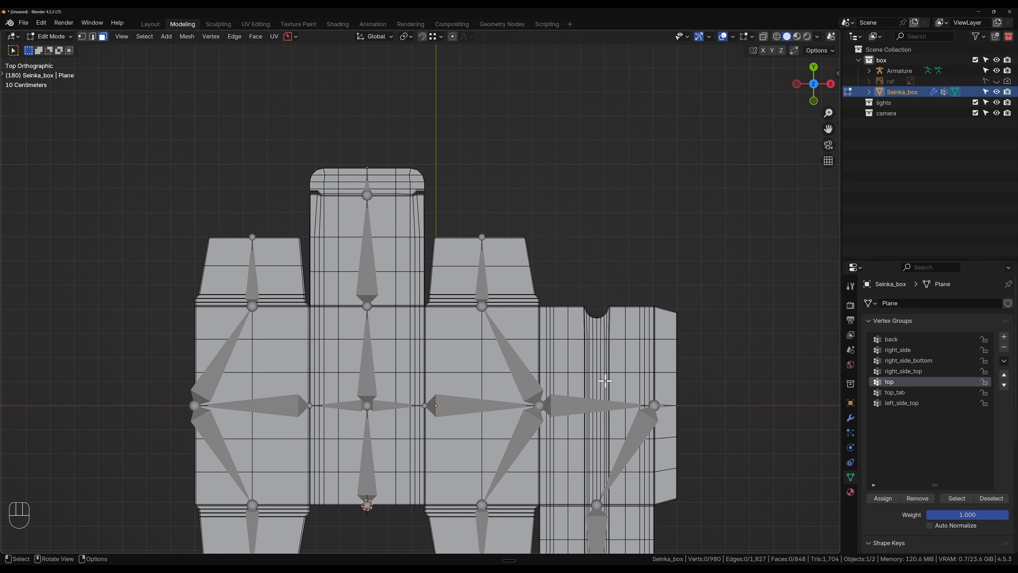
- Select the third panel's bottom flap and assign it to a new vertex group named left_side_bottom
scroll(613, 375, "up", 6)
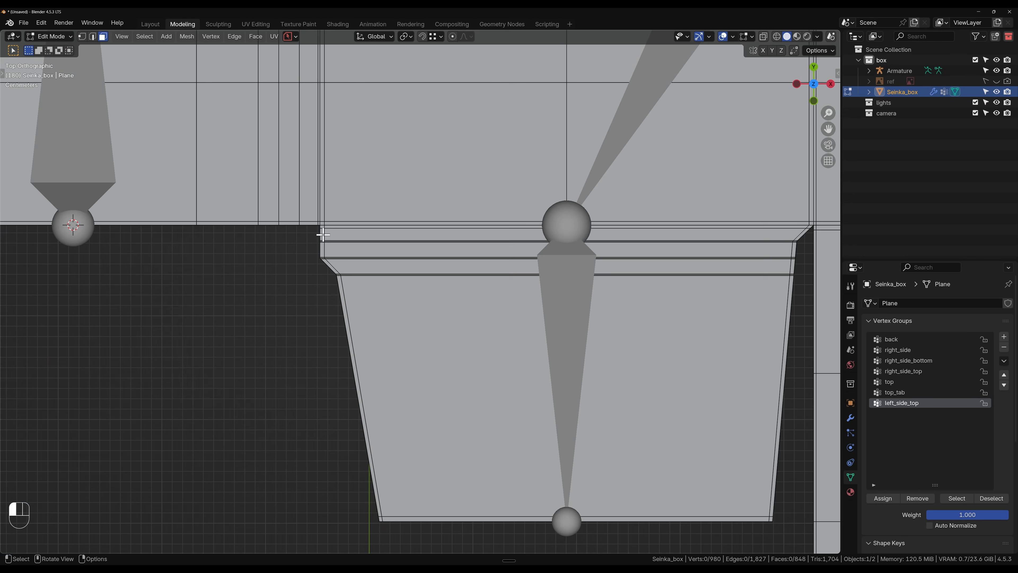
left_click(323, 234)
left_click(771, 518, "ctrl+shift")
left_click(1005, 337)
double_click(917, 414)
type("lef")
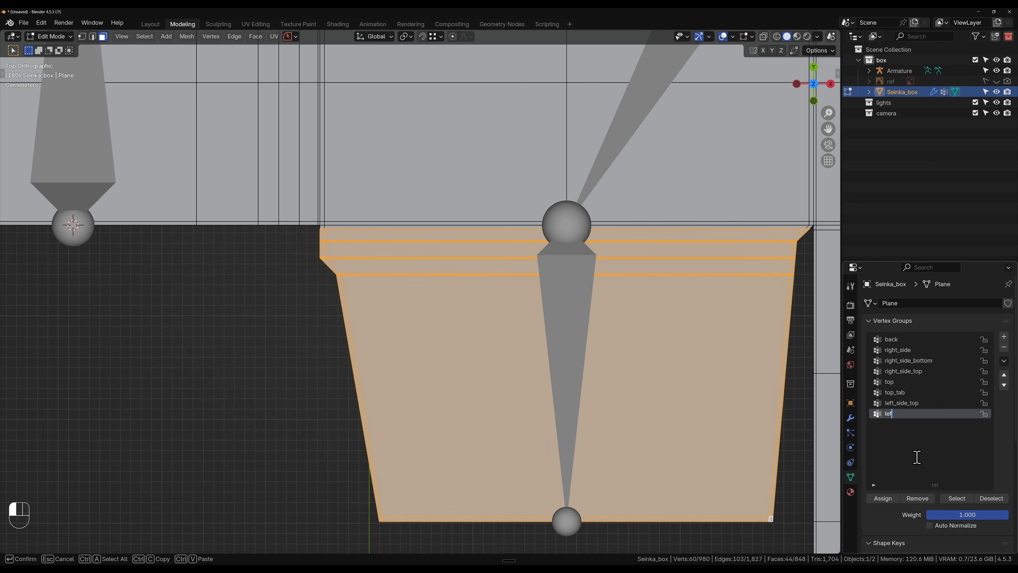
type("t_side_bottom")
key("Return")
left_click(883, 498)
left_click(773, 538)
- Select the third panel's faces between its fold lines and assign them to a new vertex group named left_side
scroll(445, 453, "down", 5)
scroll(409, 87, "up", 5)
left_click(562, 282)
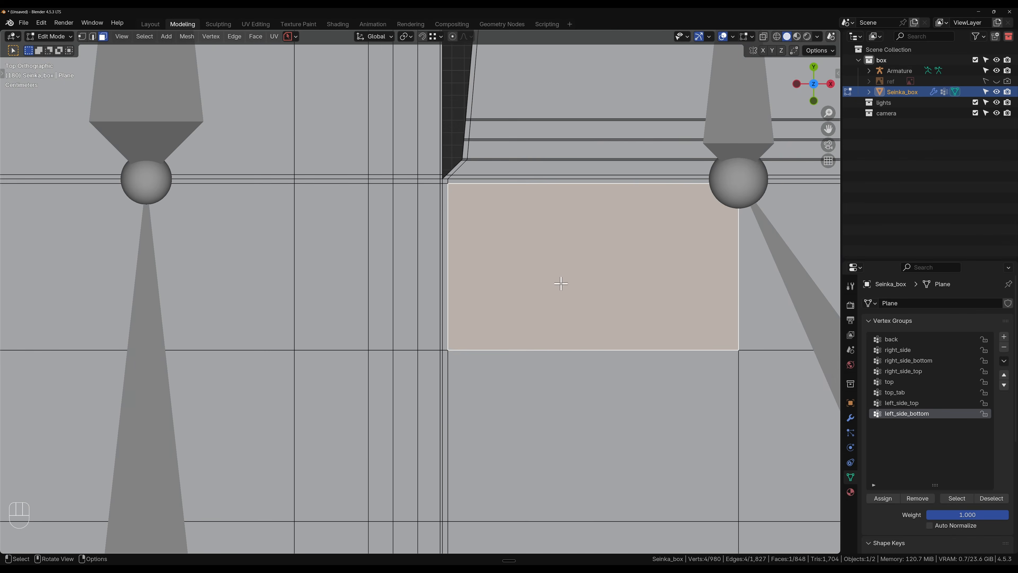
left_click(446, 182)
scroll(636, 438, "up", 5)
left_click(636, 436, "ctrl+shift")
left_click(1004, 337)
double_click(896, 426)
type("left_side")
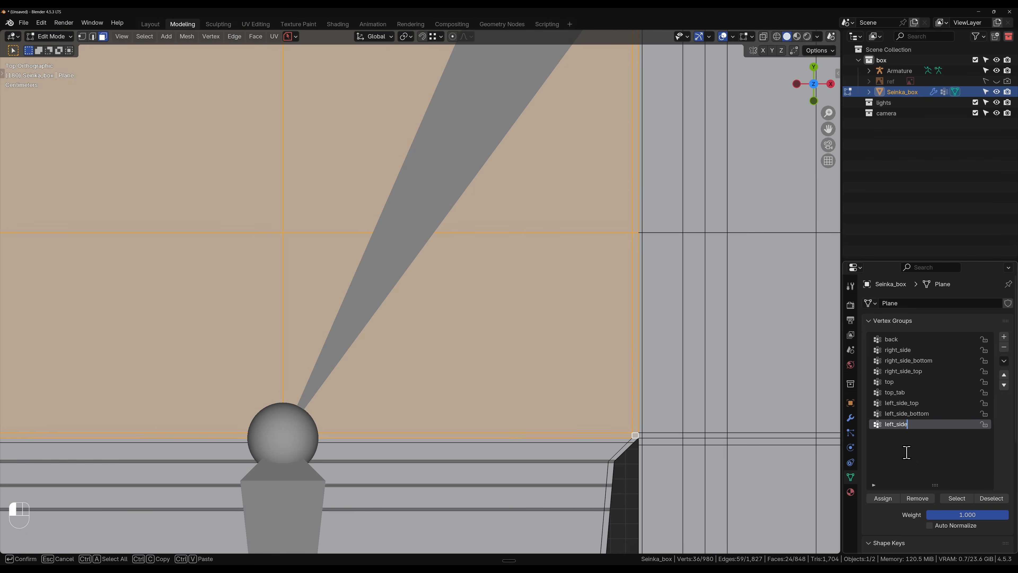
key("Return")
left_click(891, 501)
- Select the fourth panel's faces from its upper-left corner to its lower-right corner, inside the fold lines
scroll(636, 449, "down", 8)
left_click(704, 416)
scroll(498, 76, "up", 8)
left_click(614, 261)
scroll(614, 262, "down", 7)
scroll(569, 357, "up", 7)
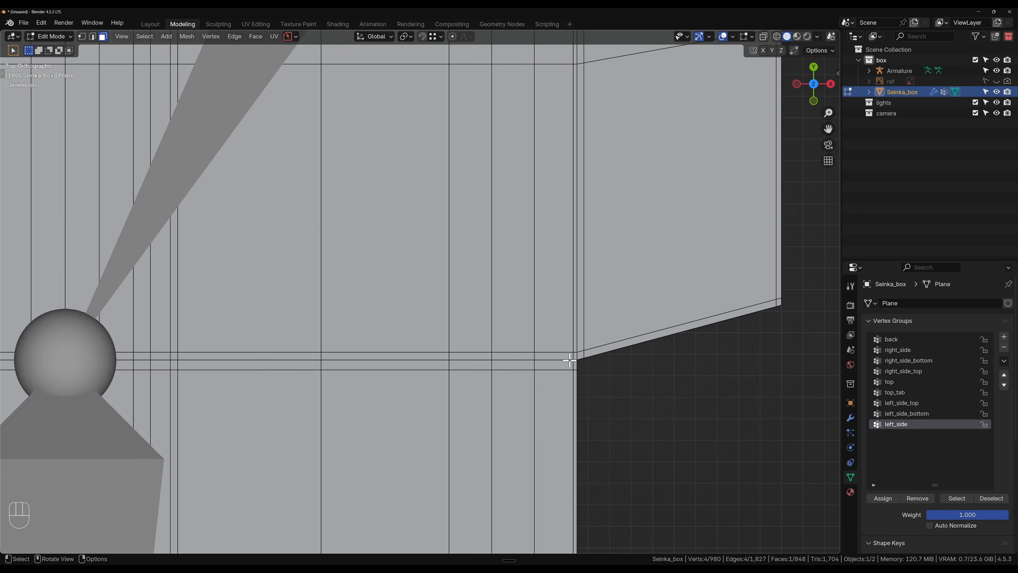
left_click(570, 358, "ctrl+shift")
- Add a vertex group named front and assign the selected fourth panel to it
scroll(569, 357, "down", 6)
left_click(1004, 337)
double_click(896, 435)
type("front")
key("Return")
left_click(883, 498)
left_click(887, 426)
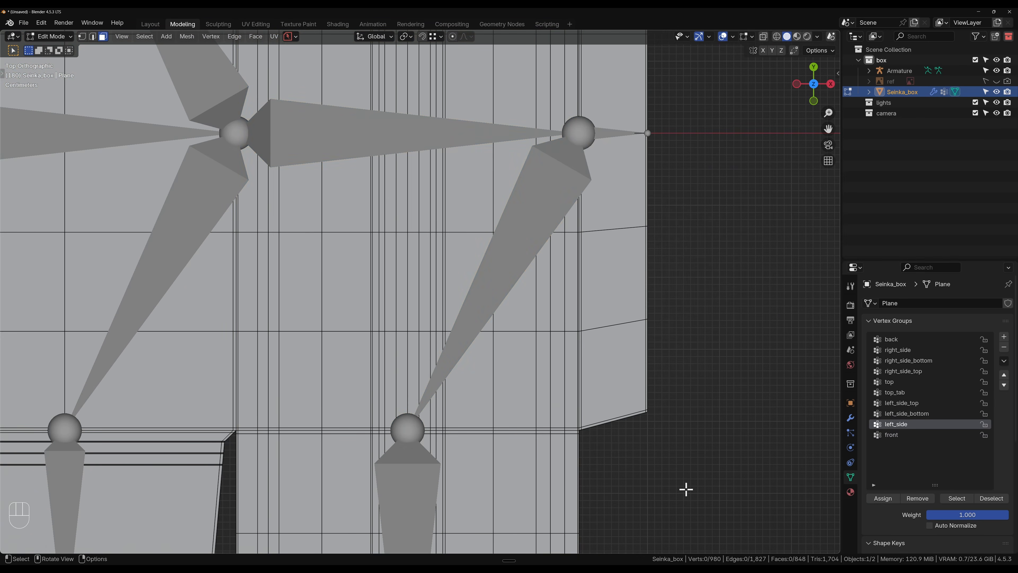
- Box-select the narrow glue strip beside the front panel and assign it to a new vertex group named glue_tab
scroll(686, 489, "down", 2)
left_click_drag(585, 31, 477, 538)
left_click(1005, 338)
double_click(906, 447)
type("front-")
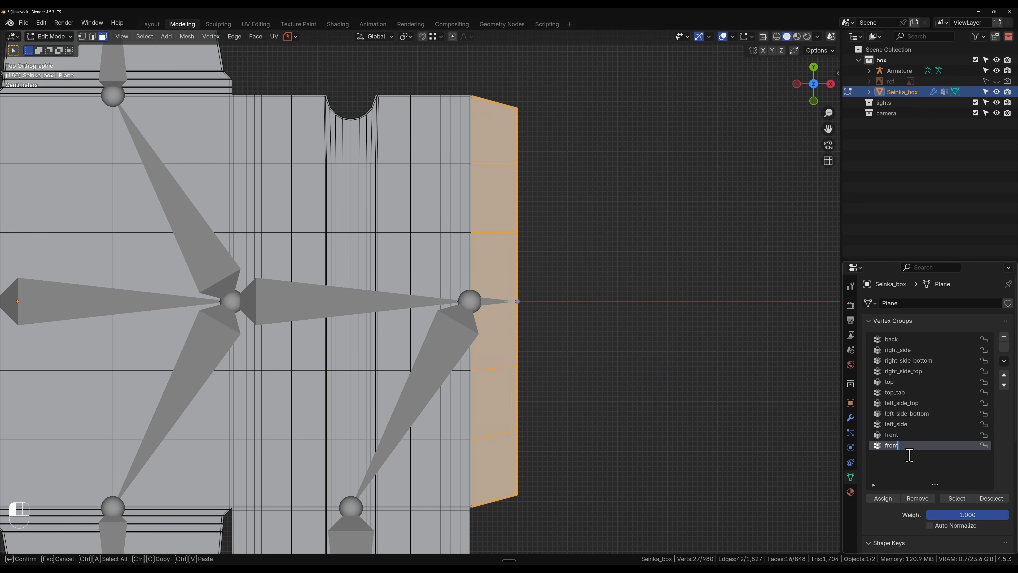
key("BackSpace")
type("b")
key("Return")
left_click(883, 498)
- Select the bottom panel below the front panel, from its upper fold line down to its tuck tab, and show its vertices
scroll(390, 157, "up", 5)
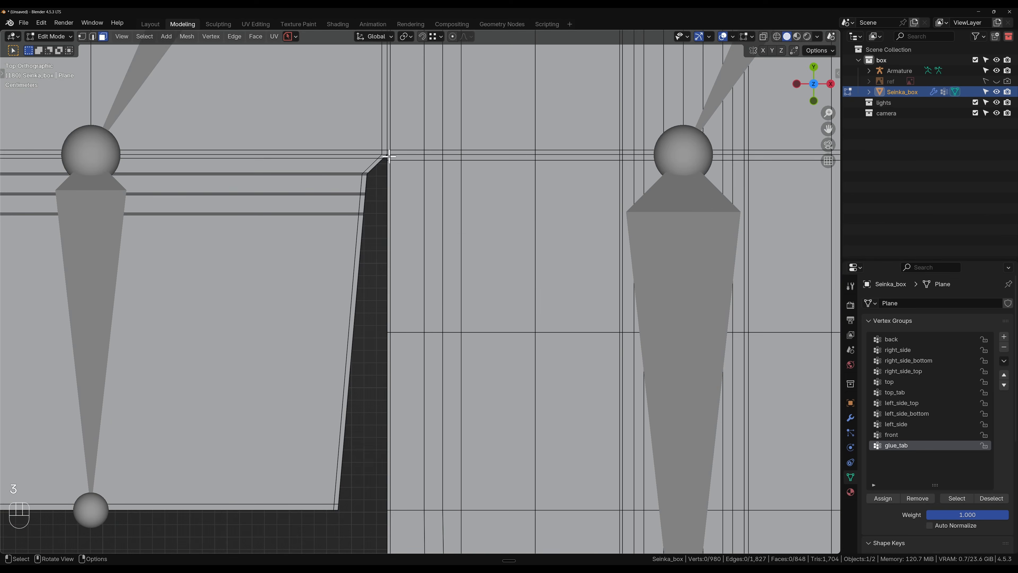
left_click(390, 157)
left_click(628, 428, "ctrl+shift")
scroll(700, 427, "down", 5)
middle_click_drag(665, 276, 640, 492, "shift")
key("1")
- Add a vertex group named bottom and assign the selected bottom panel vertices to it
left_click(1004, 337)
double_click(892, 458)
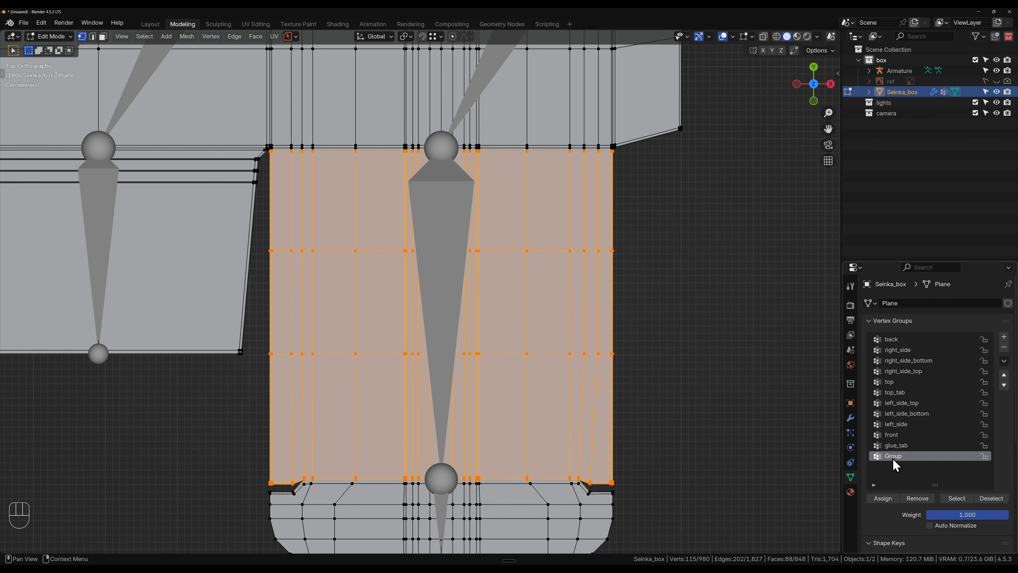
type("bottom")
key("Return")
left_click(882, 498)
scroll(448, 493, "up", 4)
scroll(638, 384, "up", 2)
key("3")
left_click(301, 395, "alt")
scroll(762, 417, "down", 5)
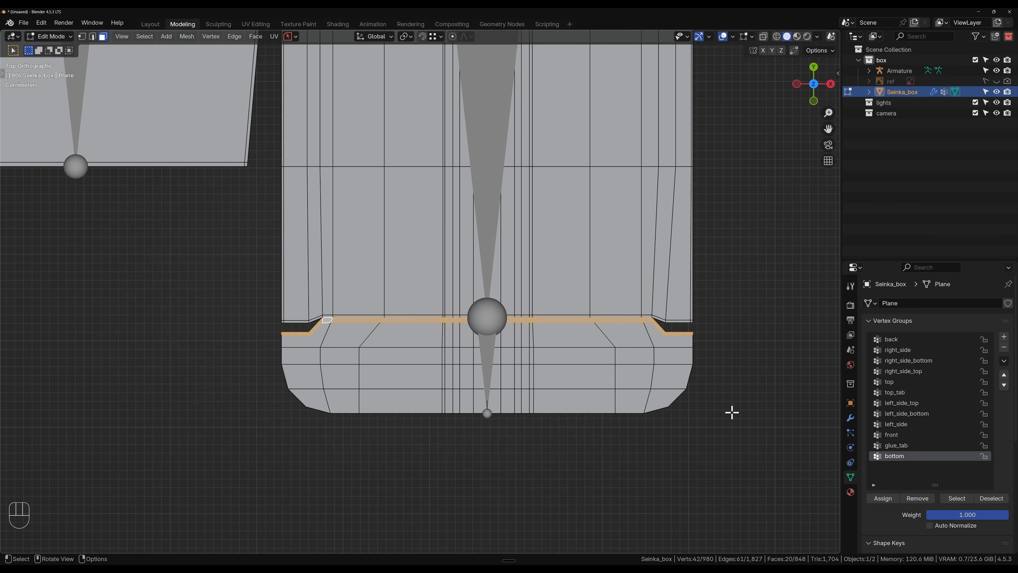
- Select the rounded tuck tab below the bottom panel, including the edge vertices at both of its notches
scroll(732, 411, "up", 2)
key("3")
left_click(766, 445)
left_click(257, 366, "ctrl+shift")
left_click(777, 364, "shift")
key("1")
left_click_drag(213, 346, 266, 353, "shift")
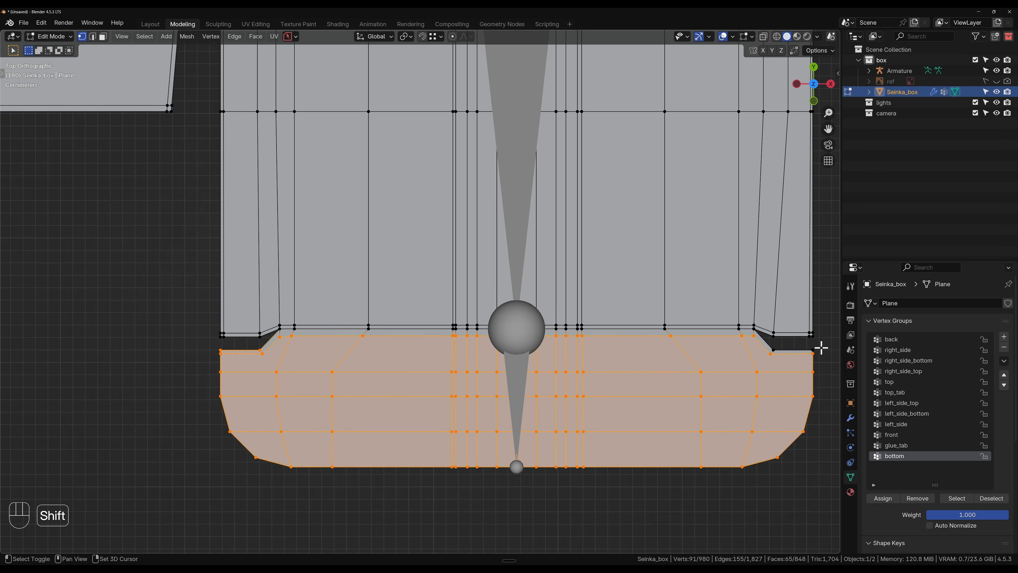
left_click_drag(820, 346, 766, 353, "shift")
- Add a vertex group named bottom_tab and assign the selected tuck tab vertices to it
left_click(1004, 337)
double_click(895, 467)
type("bottom_tab")
key("Return")
left_click(881, 497)
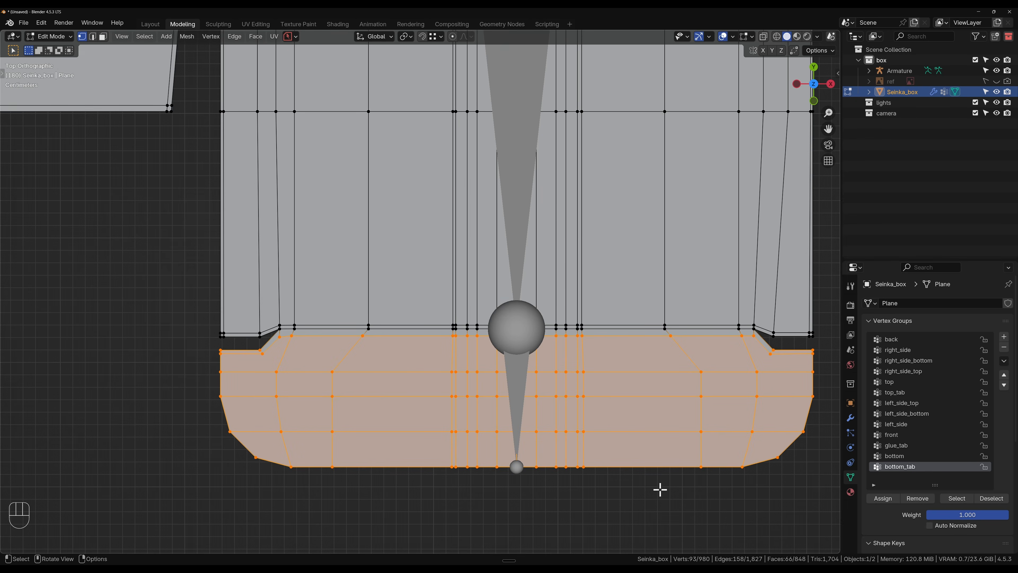
- Leave mesh editing, deselect the carton, and open the armature in Edit Mode
scroll(428, 443, "down", 5)
scroll(377, 436, "up", 2)
key("Tab")
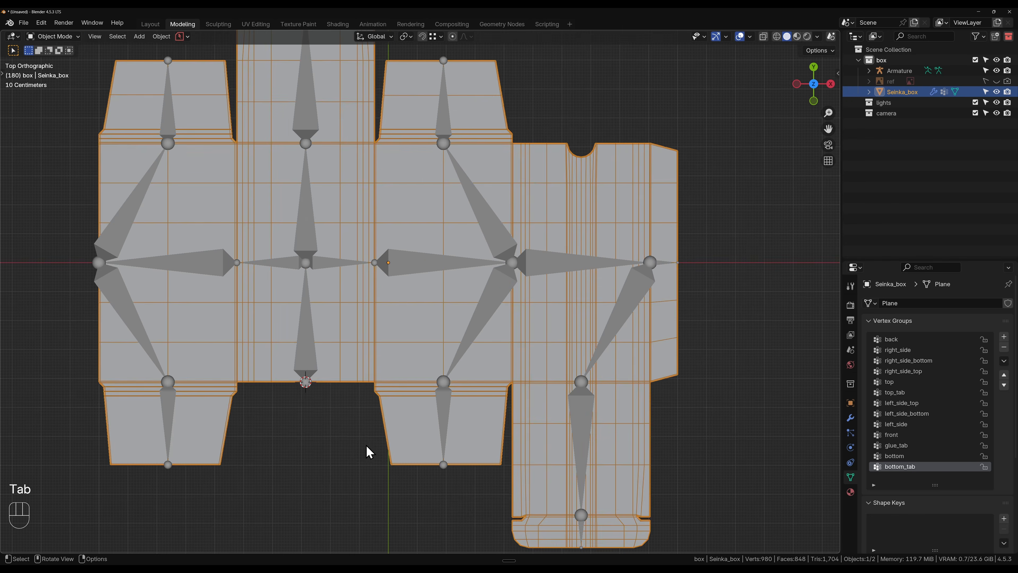
left_click(365, 450)
middle_click_drag(342, 307, 449, 387, "shift")
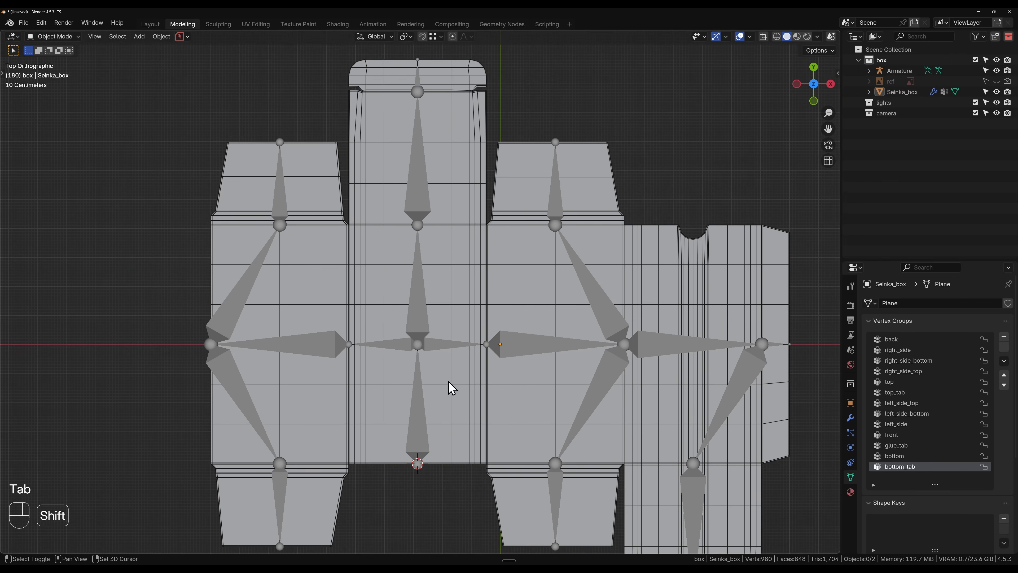
left_click(395, 347)
key("Tab")
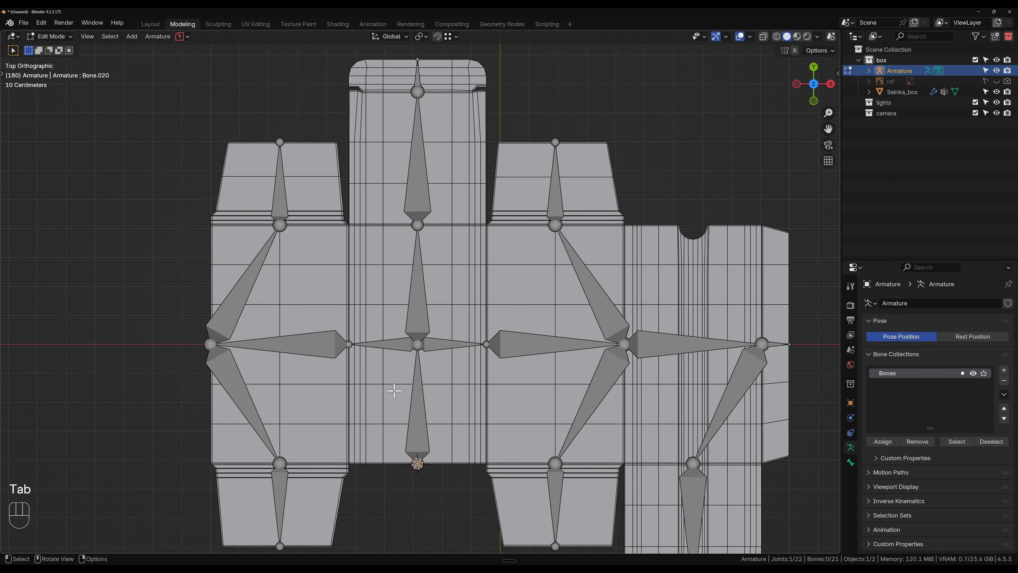
- Delete the two diagonal bones that link the leftmost panel's outer joint to its top and bottom flap bones
left_click(248, 303)
left_click(245, 401, "shift")
key("x")
left_click(263, 395)
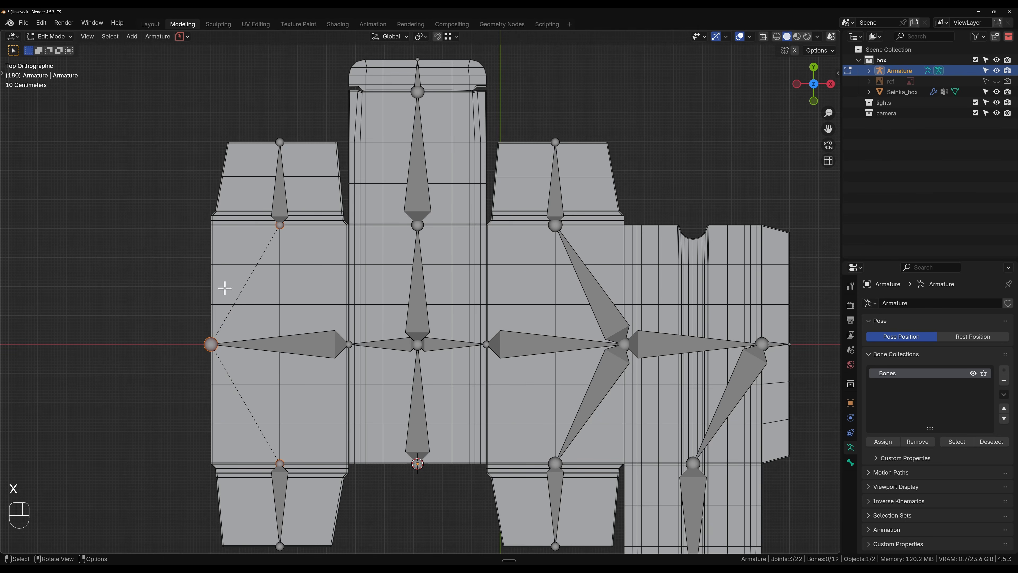
- Try to delete the upper, left and right bones around the middle panel's central joint all at once
left_click(420, 318)
left_click(417, 343, "shift")
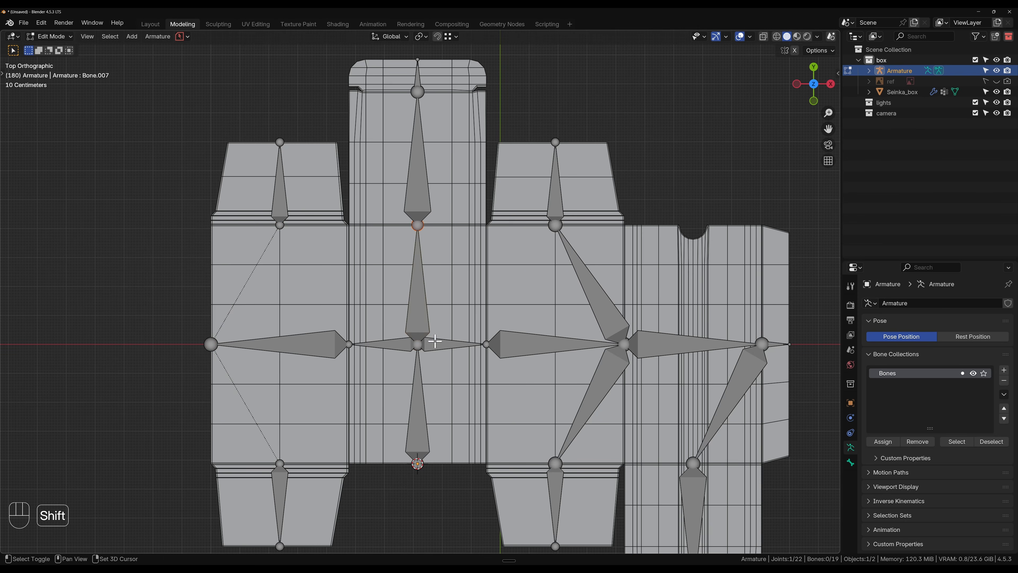
left_click(418, 305, "shift")
left_click(390, 345, "shift")
left_click(440, 346, "shift")
key("x")
left_click(439, 349)
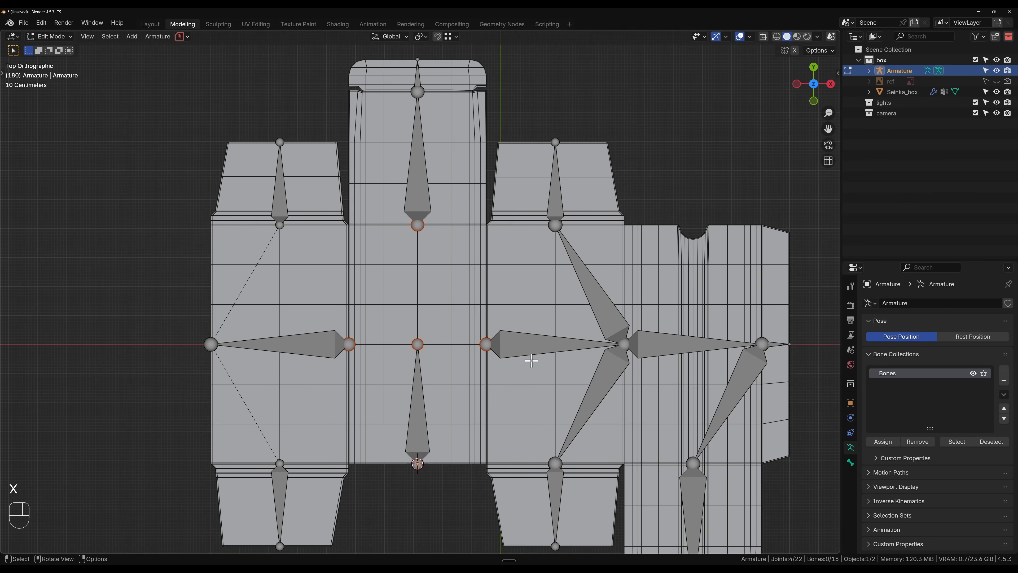
key("ctrl+z")
- Try to delete the short right, upper vertical and short left bones at the middle panel's central joint one by one
left_click(439, 344)
key("x")
left_click(452, 355)
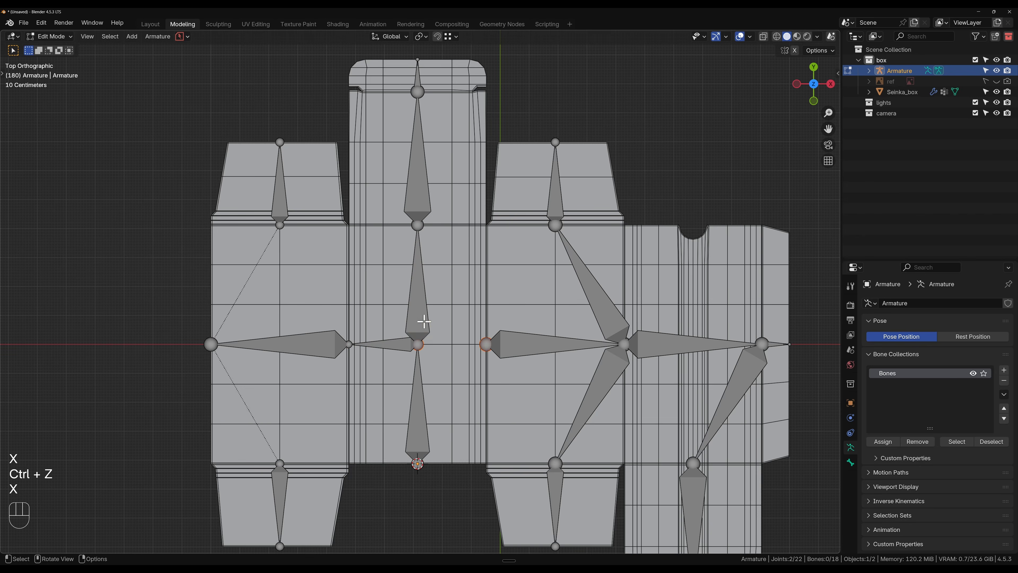
left_click(423, 321)
key("x")
left_click(421, 329)
left_click(392, 345)
key("x")
left_click(393, 348)
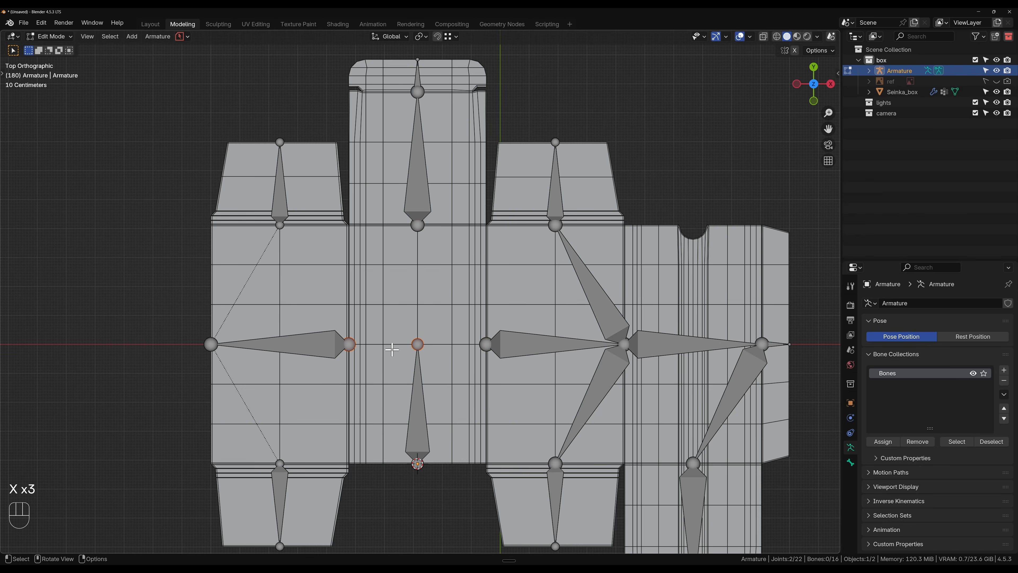
- Undo the deletions of the three bones around the middle panel's central joint
key("ctrl+z")
key("ctrl+z")
key("ctrl+z")
key("ctrl+z")
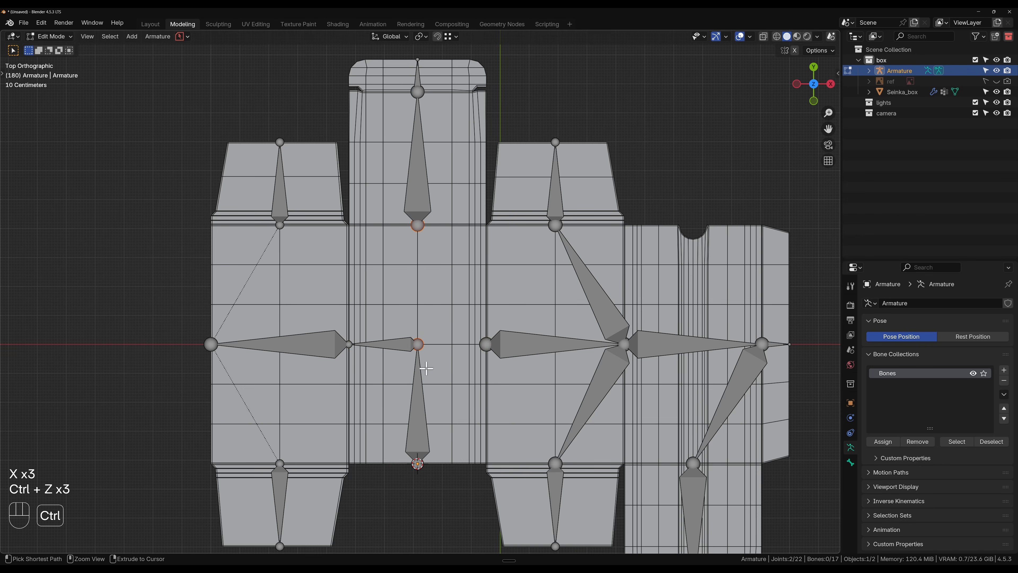
key("ctrl+z")
key("ctrl+z")
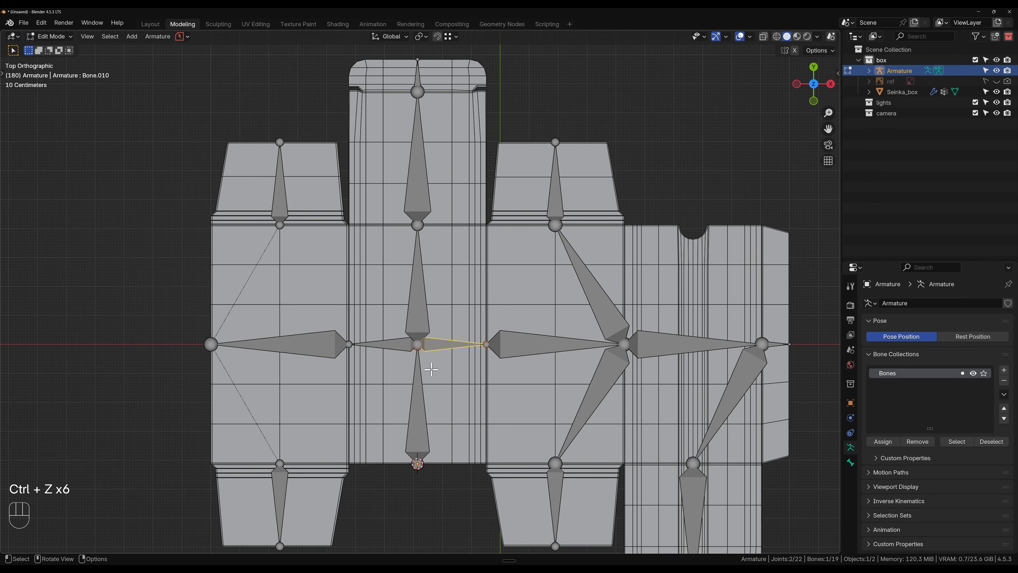
- Delete the two diagonal bones linking the outer joint of the panel right of the middle one to its top and bottom flap bones
scroll(431, 369, "up", 2)
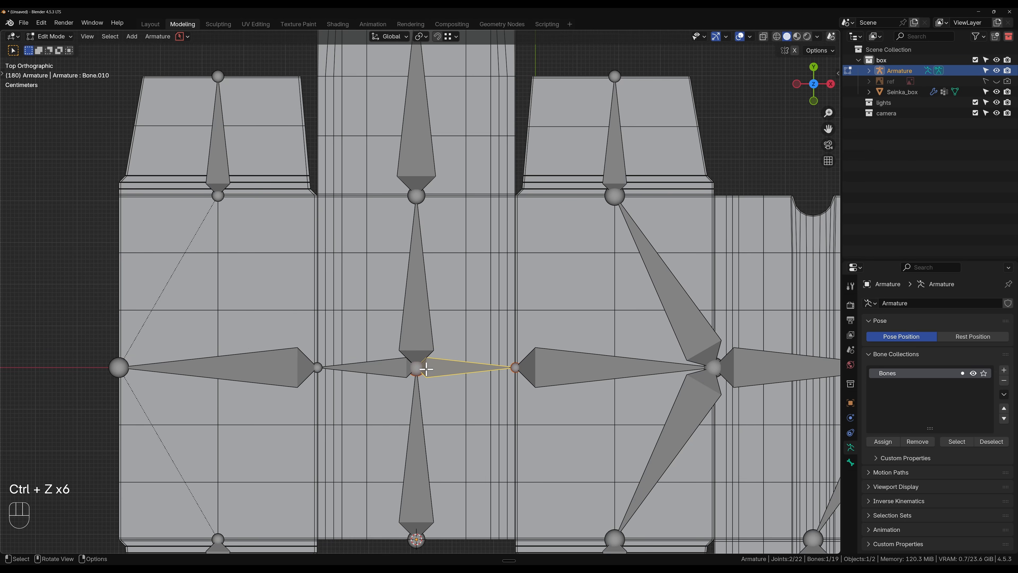
scroll(486, 376, "down", 2)
middle_click_drag(496, 347, 336, 385, "shift")
left_click(438, 365)
key("x")
left_click(439, 369)
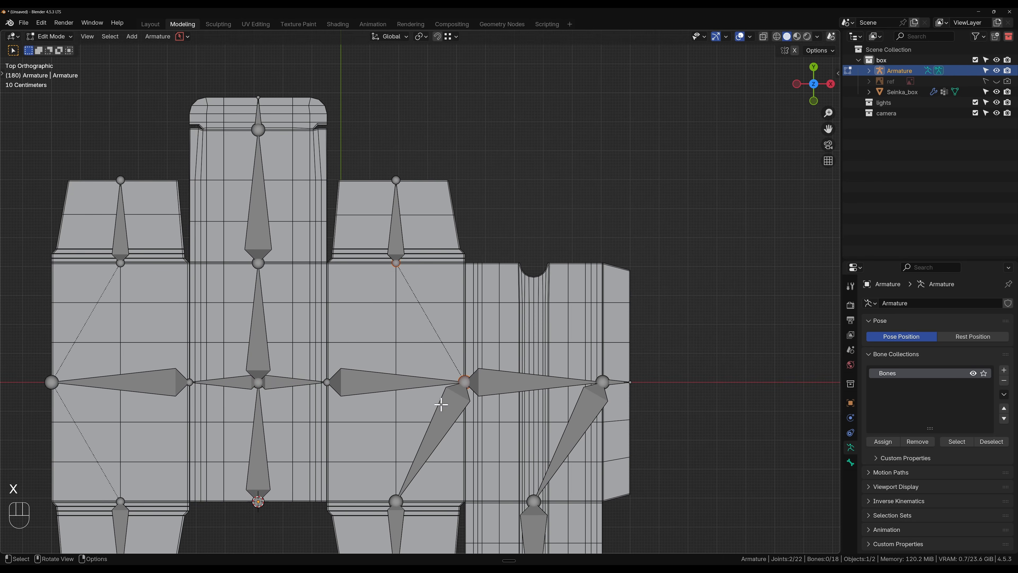
left_click(444, 415)
key("x")
left_click(444, 416)
- Delete the diagonal bone that links the rightmost main panel's outer joint to the bottom panel's bone
left_click(509, 391)
left_click(584, 417)
key("x")
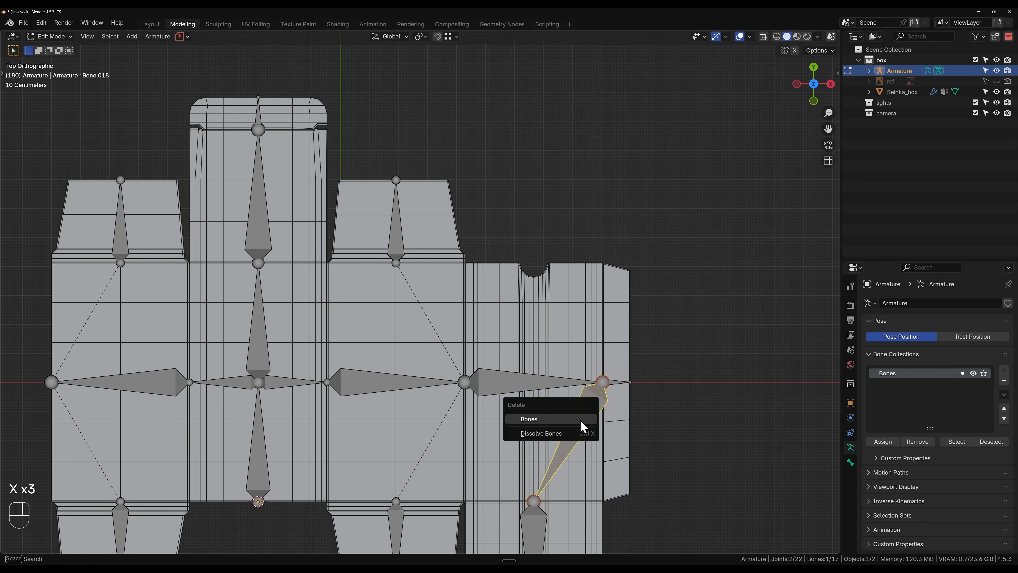
left_click(583, 419)
- Turn on the display of bone names in the armature's viewport display settings
middle_click_drag(549, 441, 547, 323, "shift")
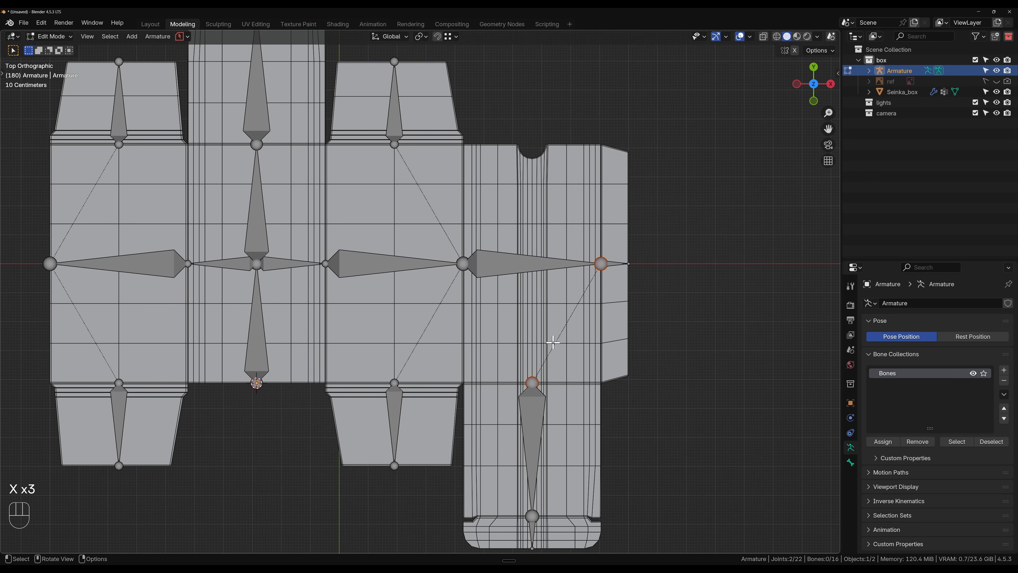
scroll(411, 277, "down", 1)
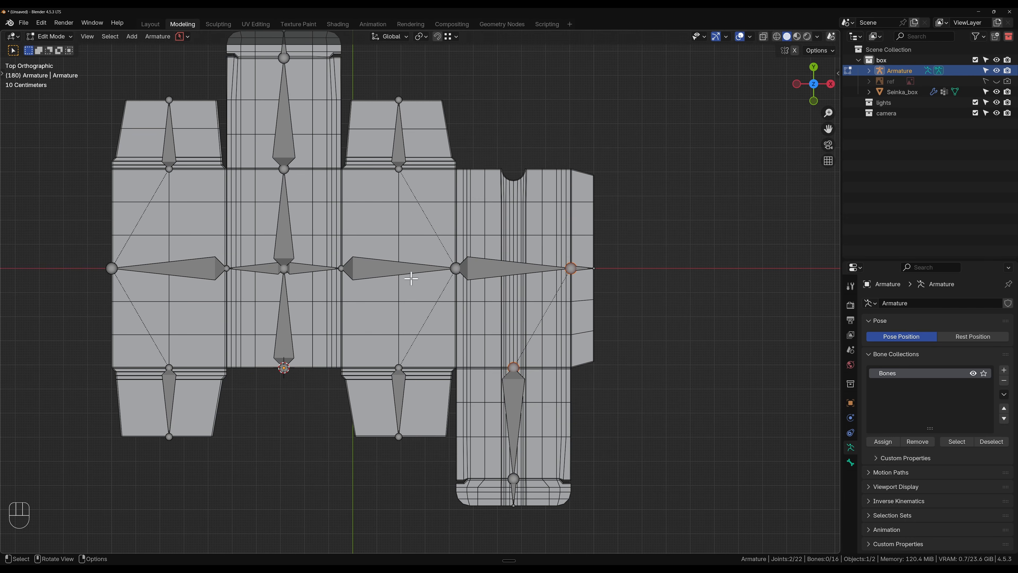
middle_click_drag(319, 218, 417, 288, "shift")
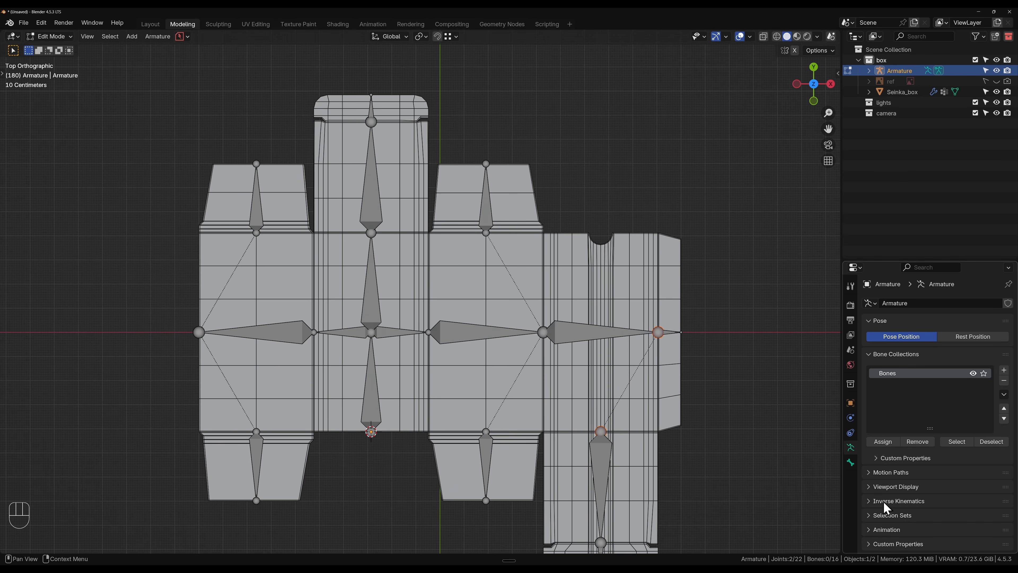
left_click(850, 463)
left_click(850, 449)
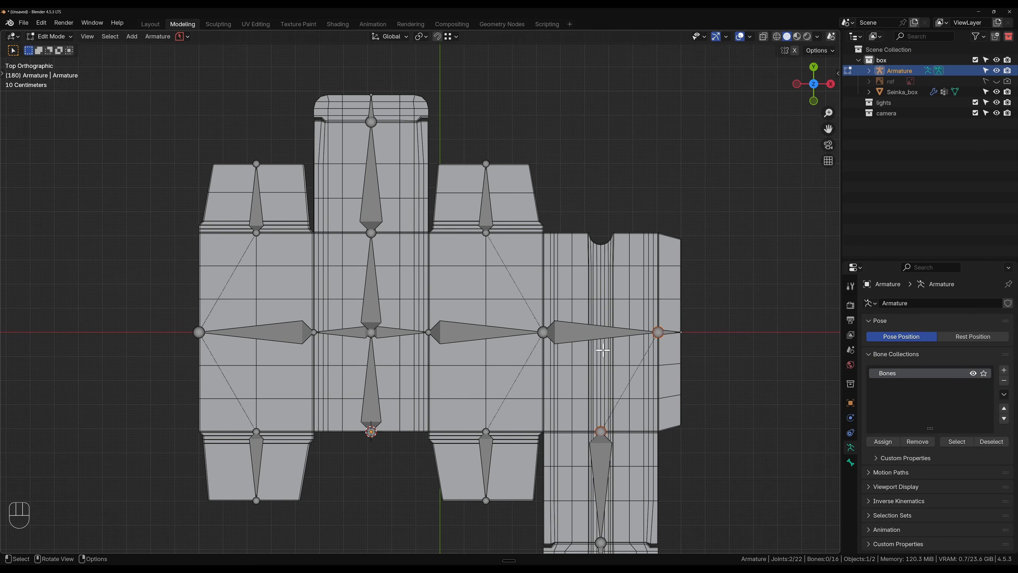
left_click(592, 335)
left_click(850, 448)
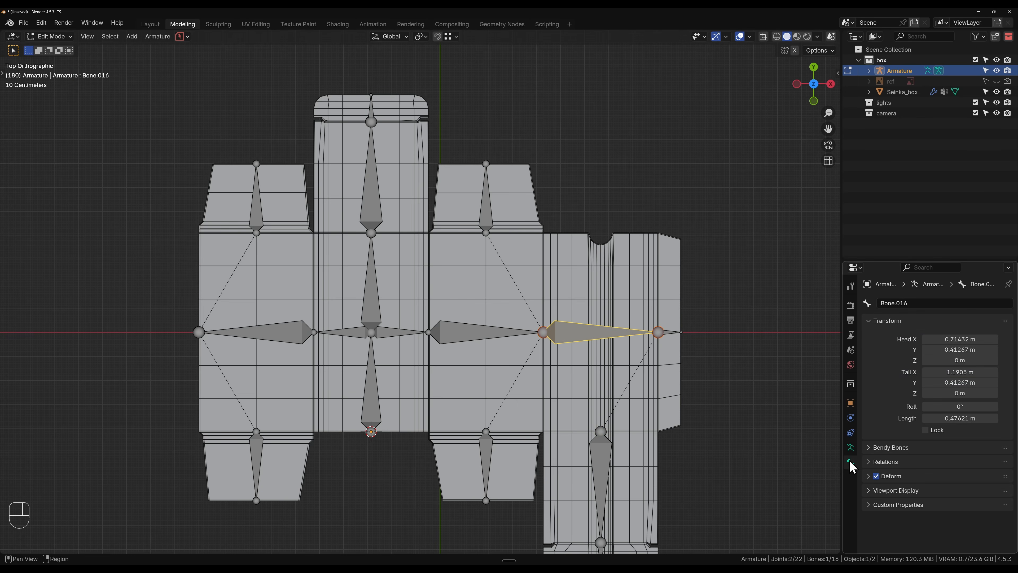
left_click(851, 448)
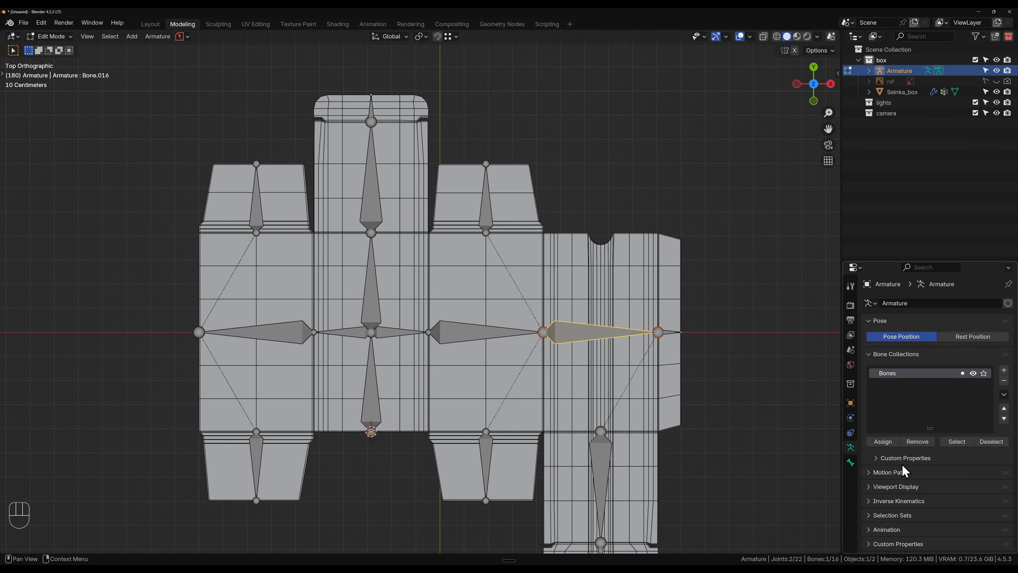
left_click(868, 490)
scroll(930, 489, "down", 5)
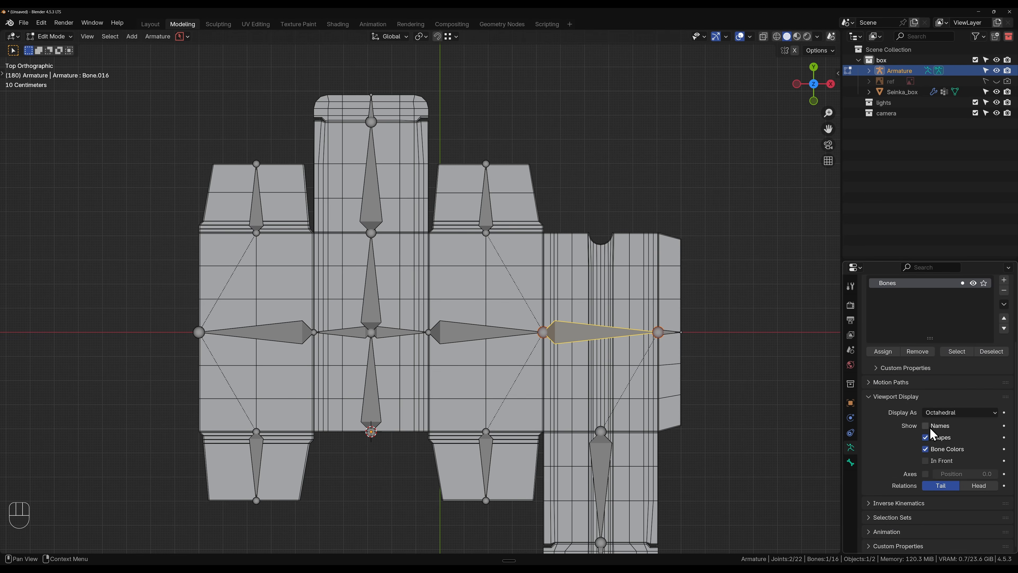
left_click(928, 428)
- Rename the lower vertical bone of the middle panel as back
middle_click_drag(423, 333, 586, 347, "shift")
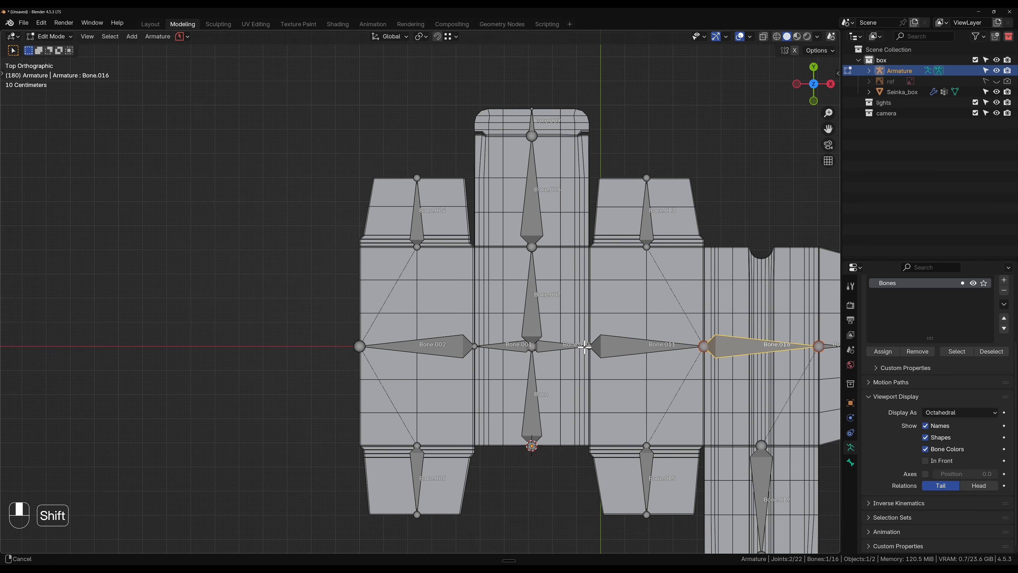
left_click(530, 407)
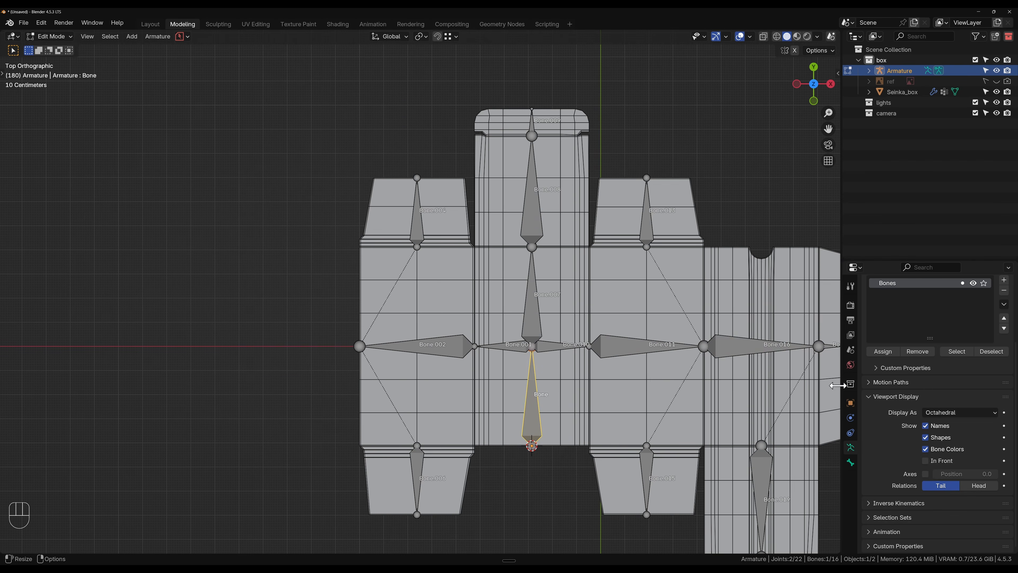
double_click(887, 284)
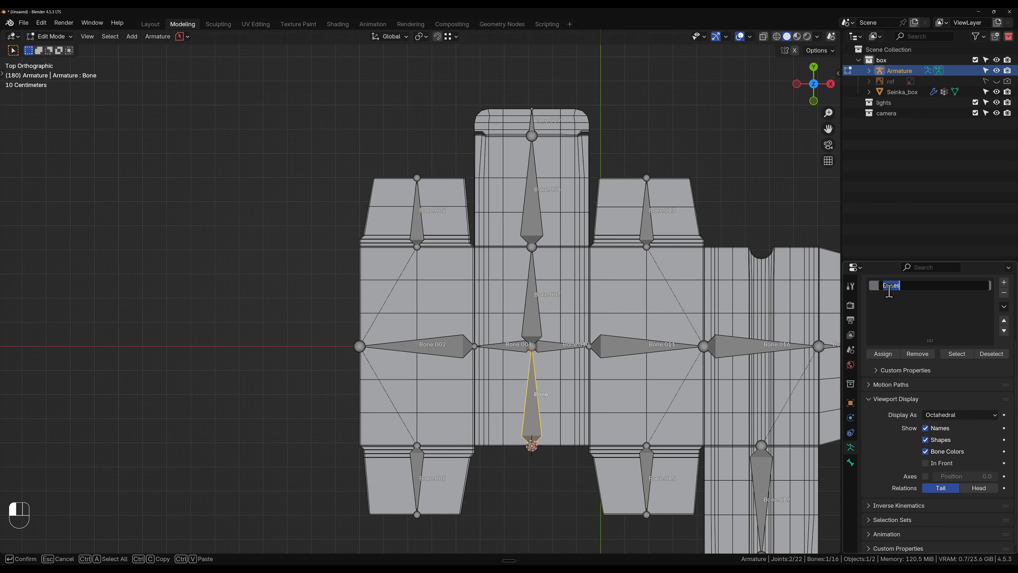
left_click(896, 306)
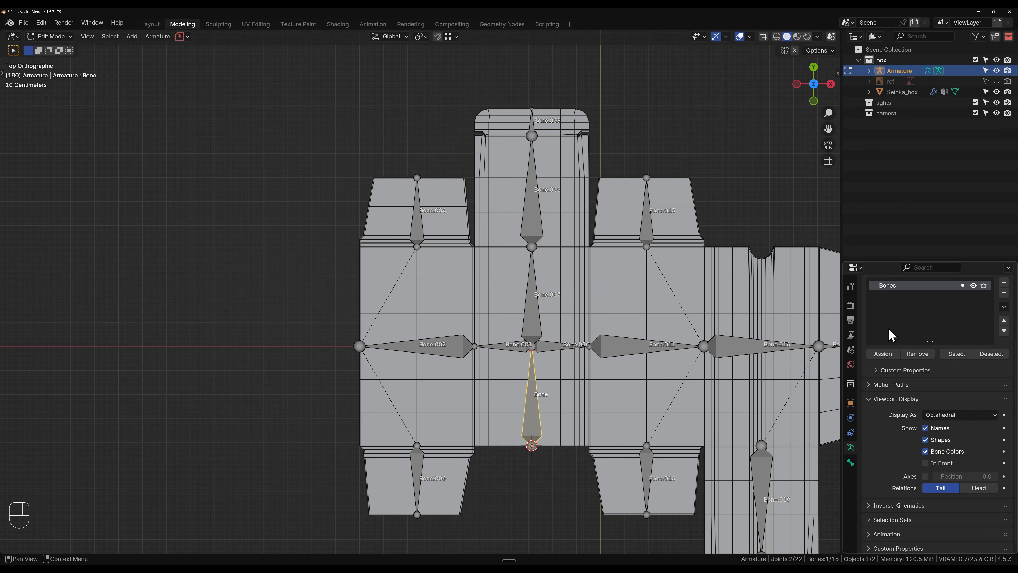
left_click(607, 353)
left_click(533, 409)
left_click(850, 463)
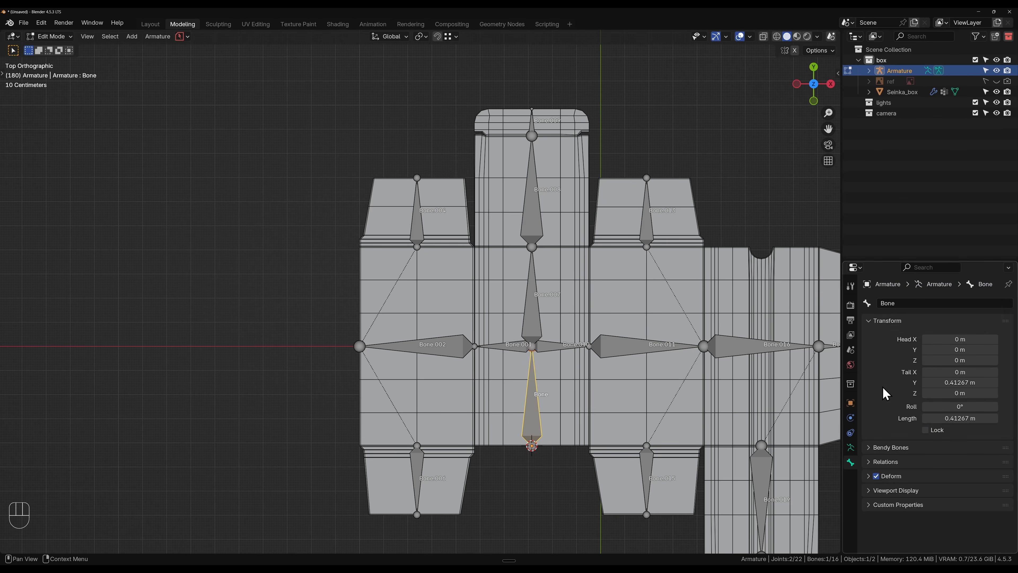
left_click(888, 303)
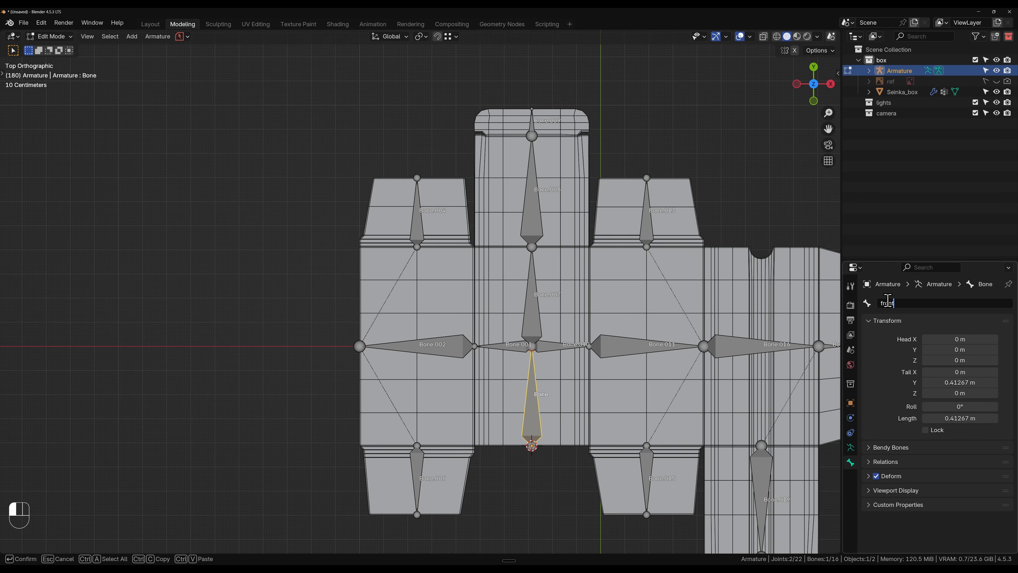
key("BackSpace")
key("BackSpace")
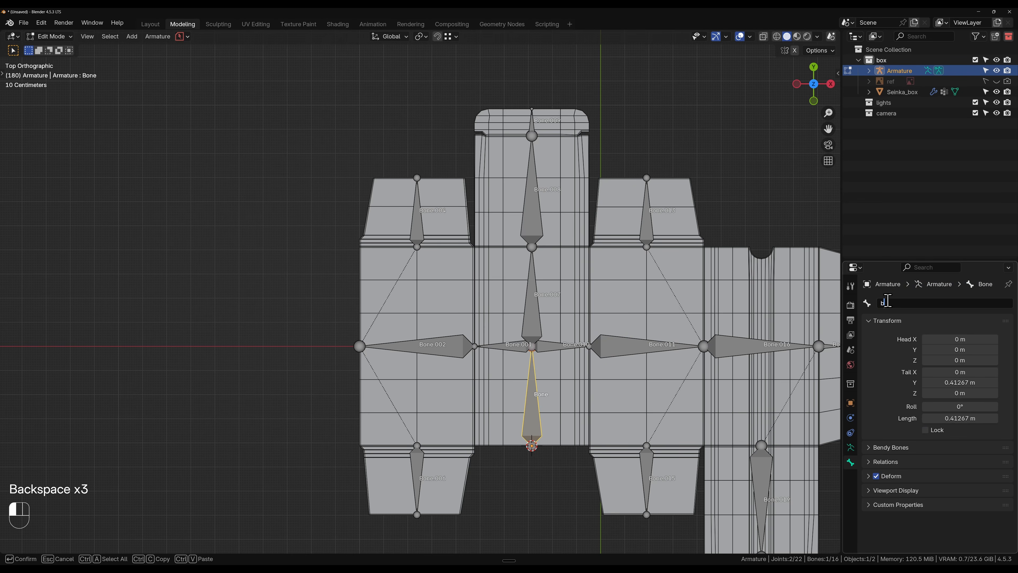
type("back")
left_click(887, 301)
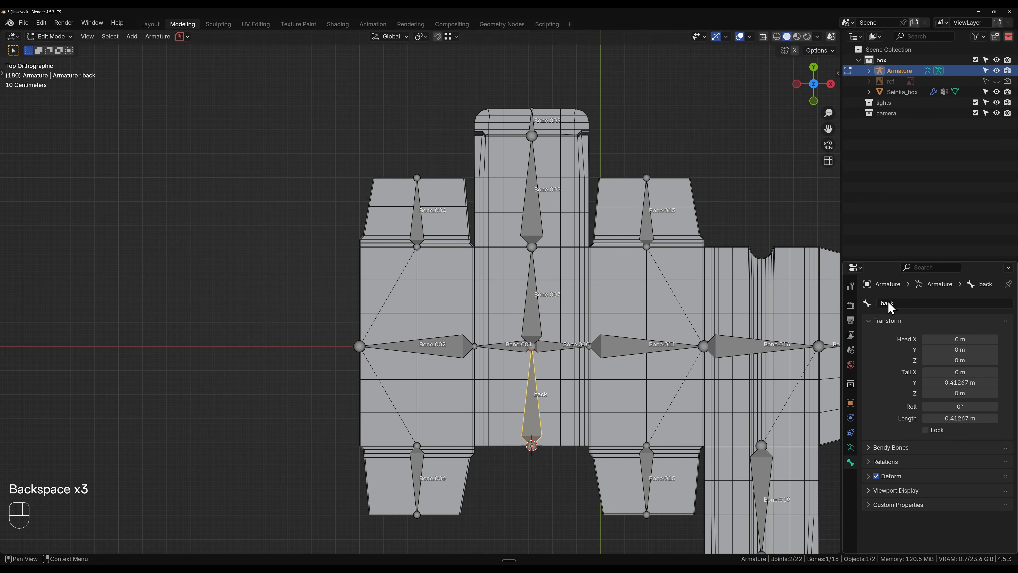
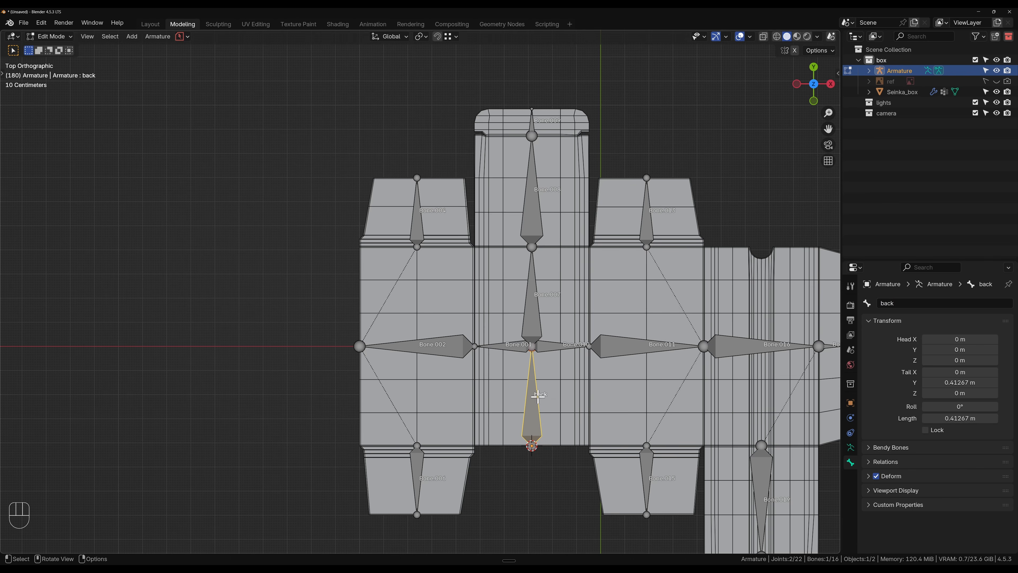
- Rename the leftmost panel's horizontal bone as right_side
left_click(434, 351)
left_click(893, 303)
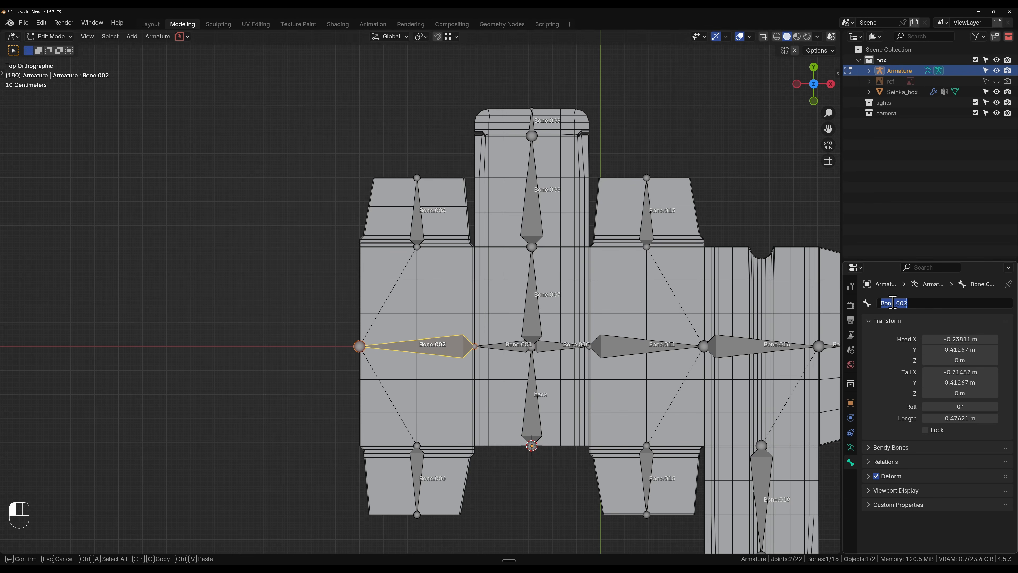
type("right")
key("BackSpace")
key("BackSpace")
key("BackSpace")
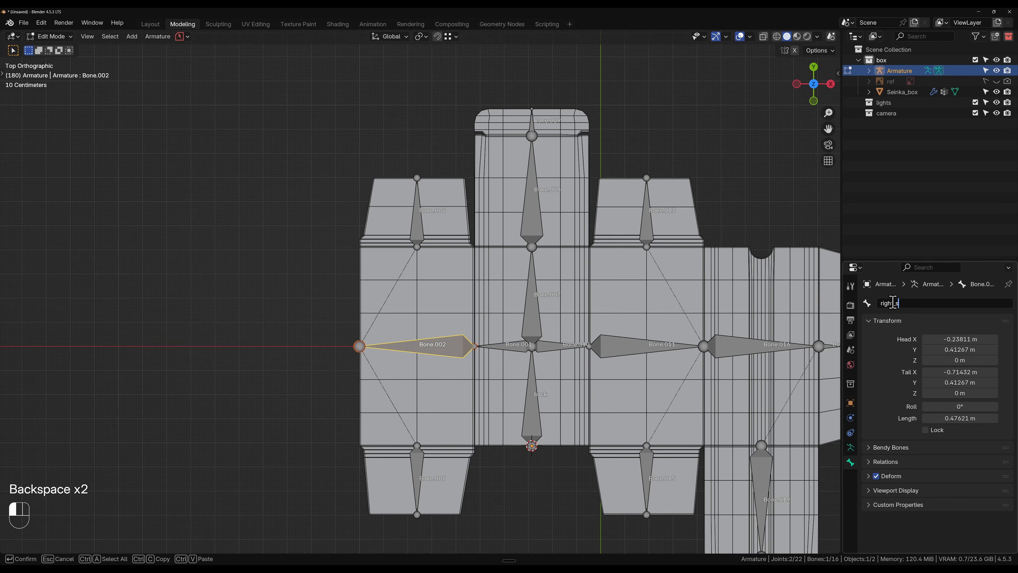
type("ide")
key("Return")
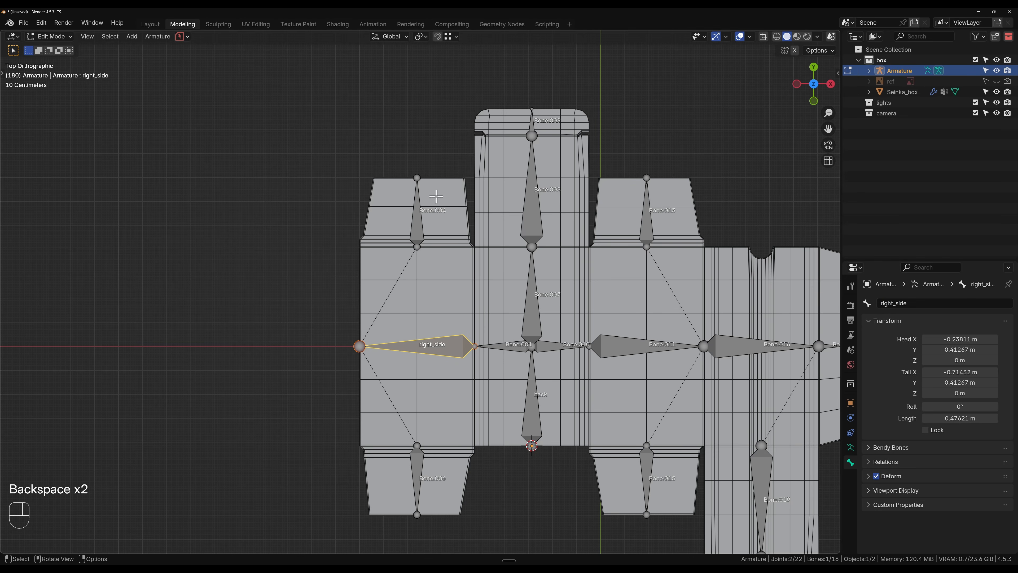
- Rename the bone in the leftmost panel's upper flap as right_side_top
left_click(417, 232)
left_click(877, 304)
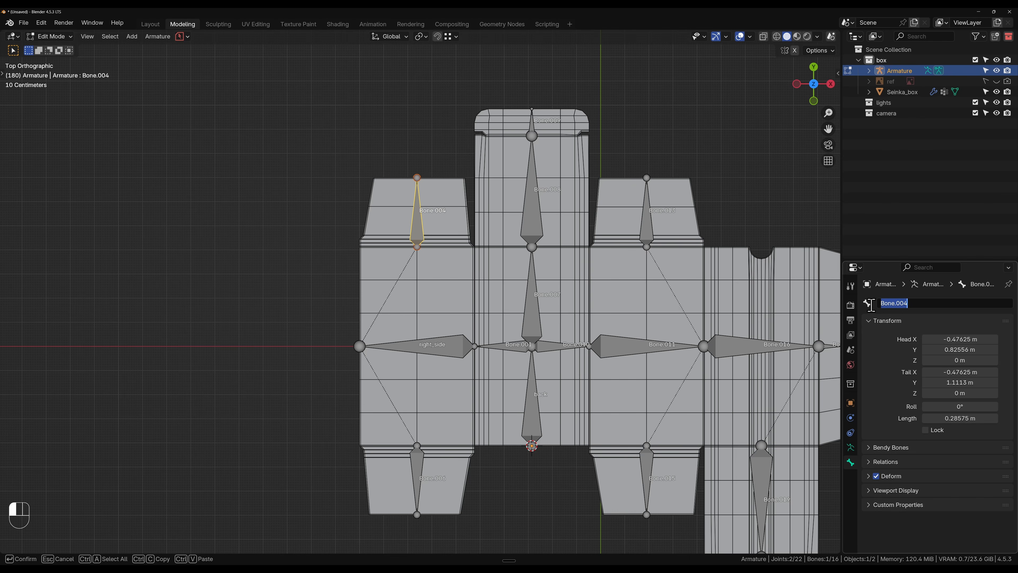
type("right_side_top")
key("Return")
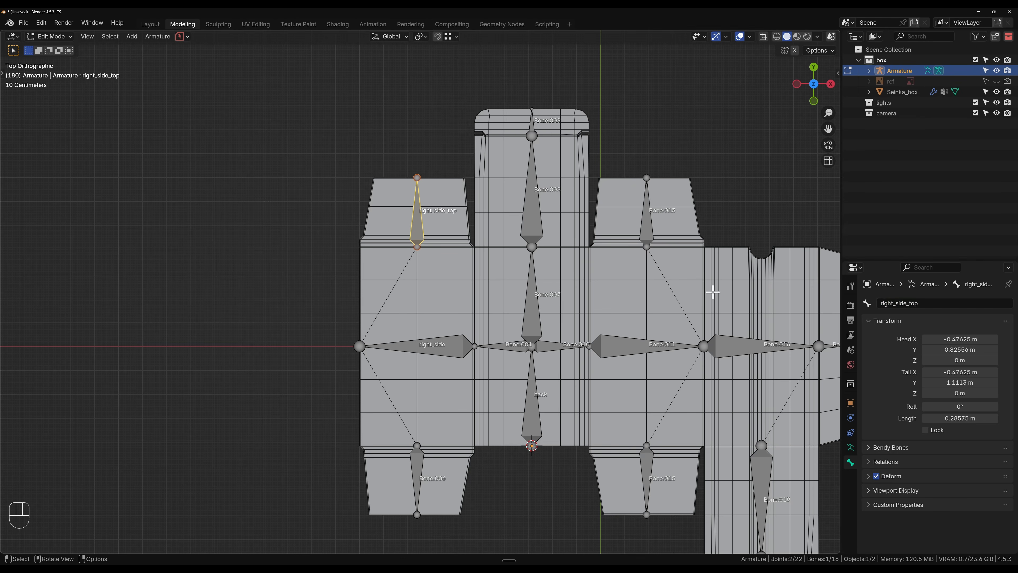
- Rename the bone in the leftmost panel's lower flap as right_side_bottom
left_click(418, 470)
left_click(912, 301)
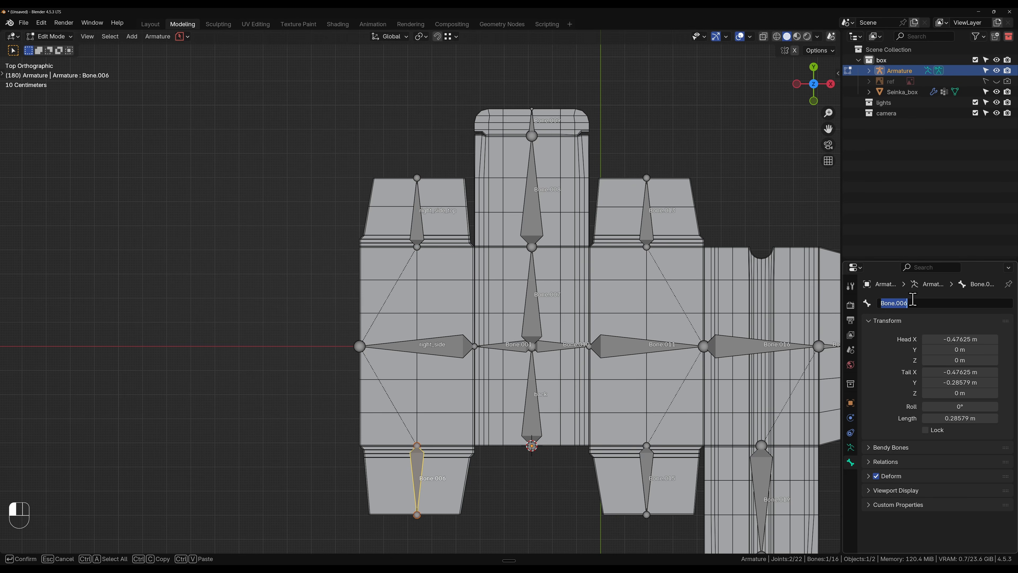
type("right_side_top")
key("BackSpace")
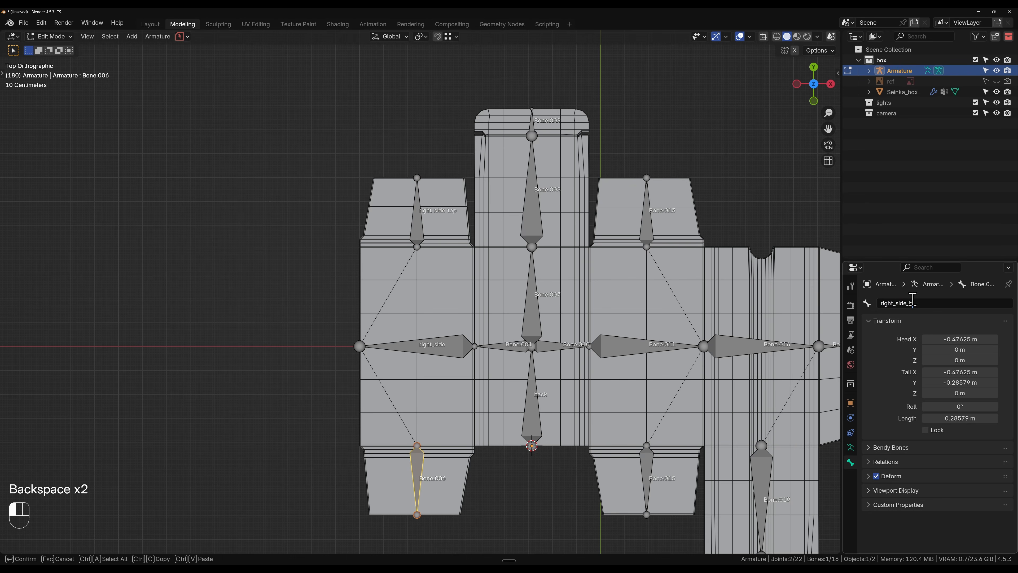
type("bottom")
key("Return")
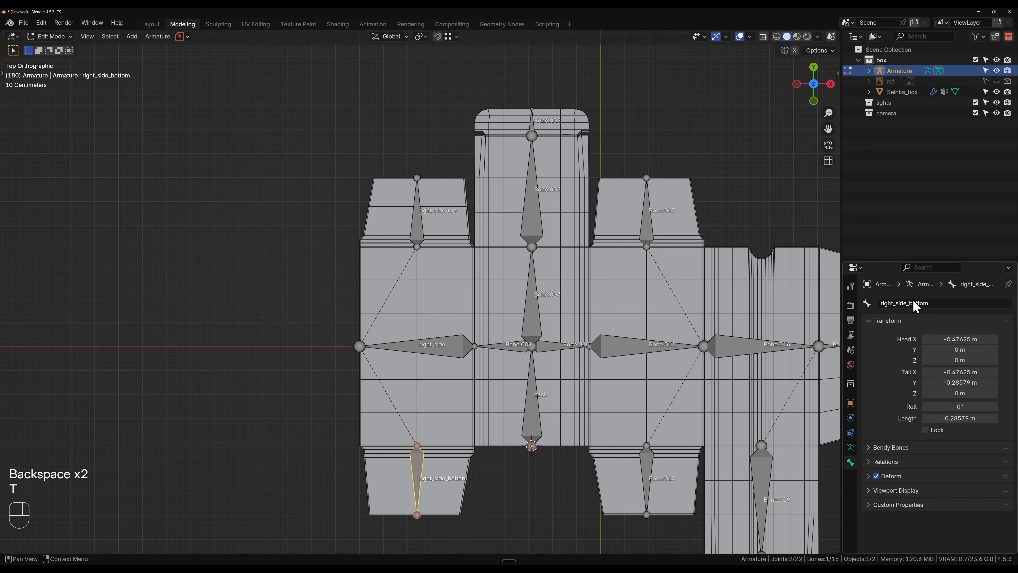
- Rename the long bone in the lid panel above the middle panel as top
left_click(528, 207)
left_click(936, 303)
type("top")
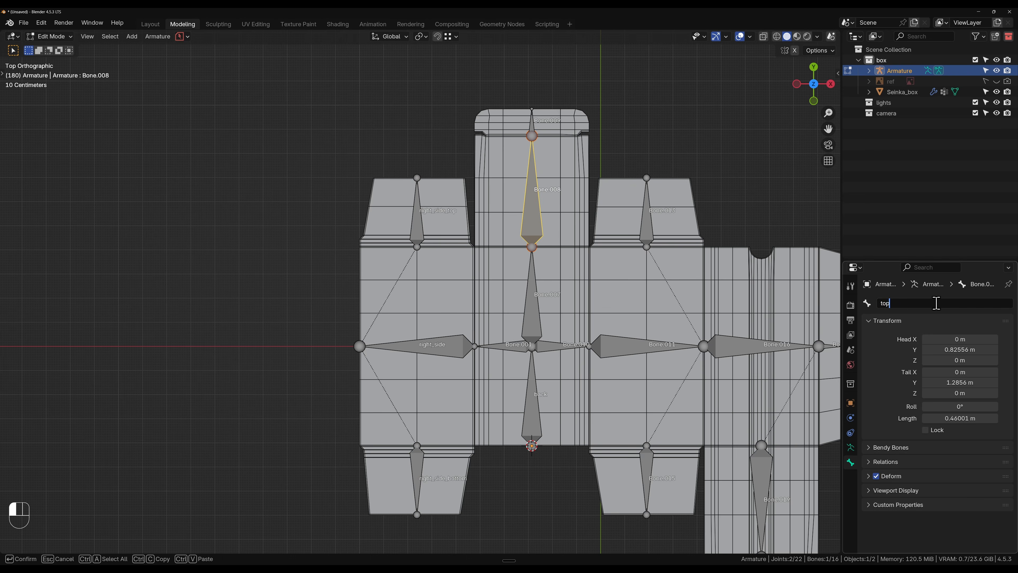
key("Return")
left_click(536, 133)
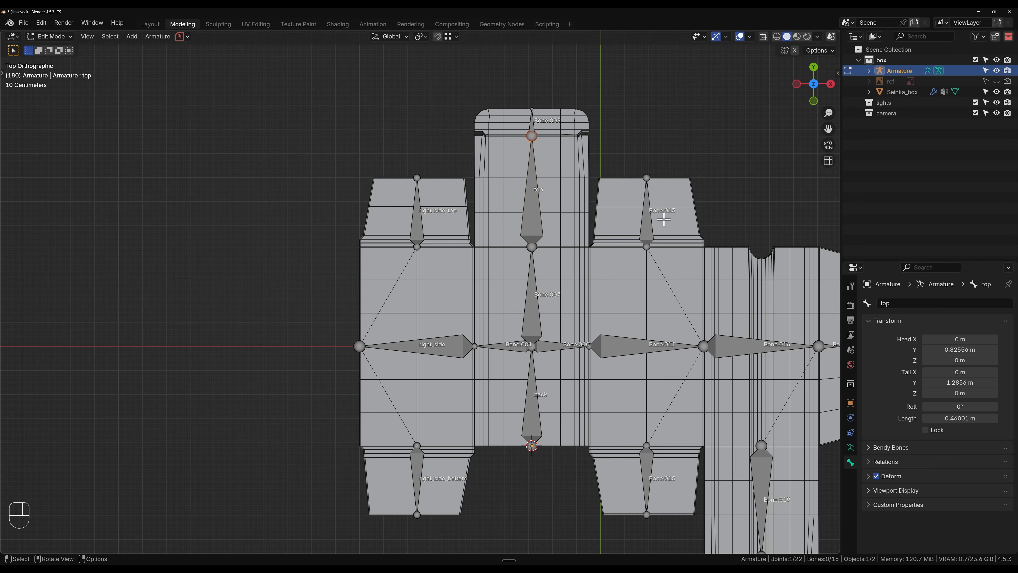
- Rename the short bone in the tuck flap above the lid panel as top_tab
left_click(531, 127)
left_click(904, 303)
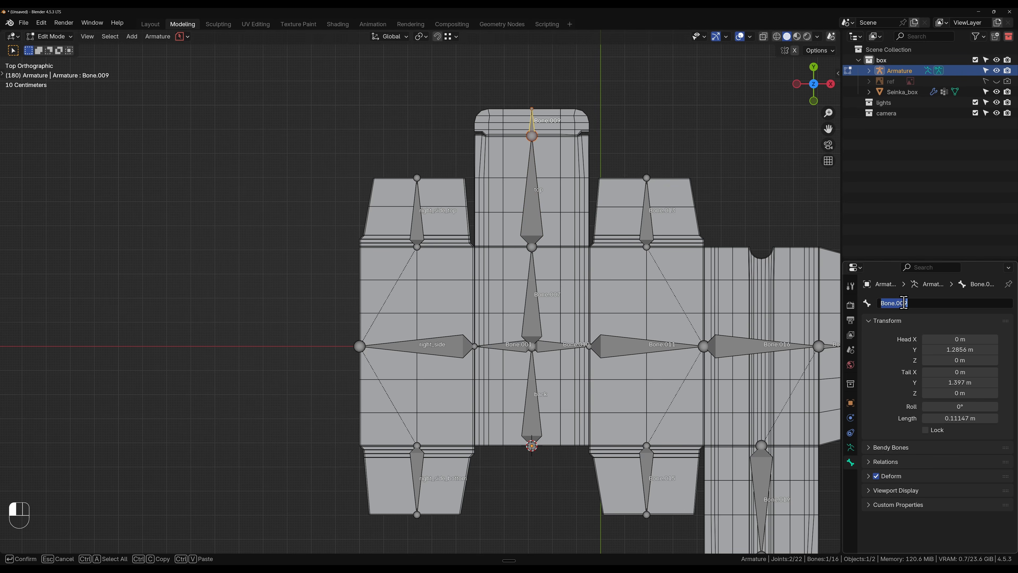
type("top_tab")
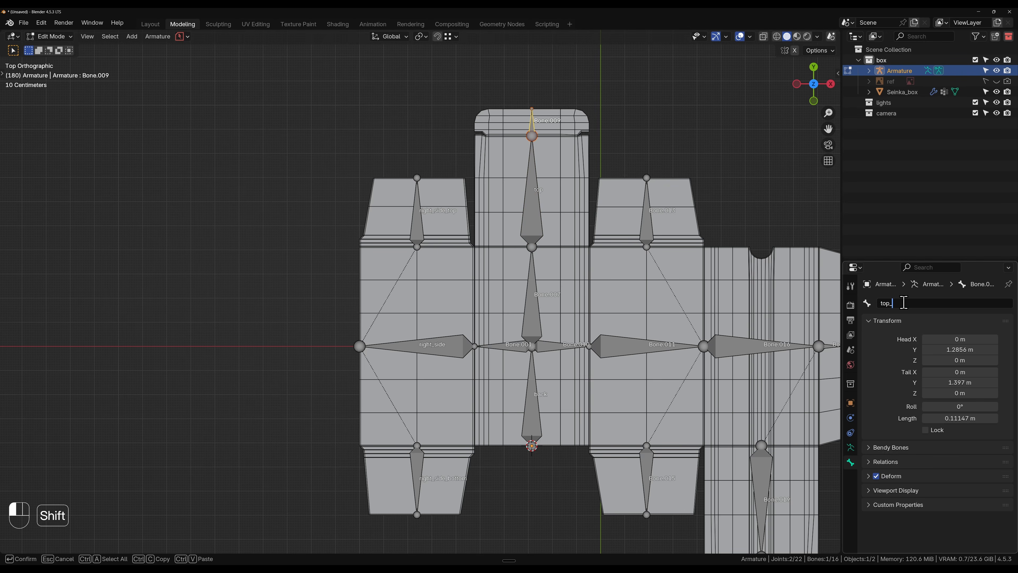
key("Return")
- Rename the long horizontal bone in the panel between the middle and notched panels as left_side
middle_click_drag(656, 335, 455, 318, "shift")
left_click(451, 325)
left_click(925, 302)
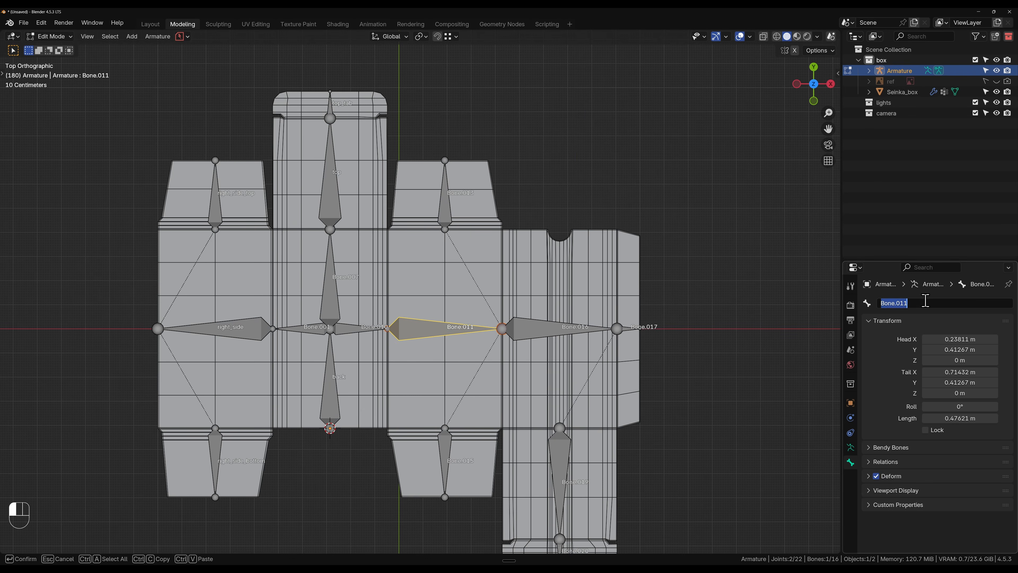
key("BackSpace")
type("left_side")
key("Return")
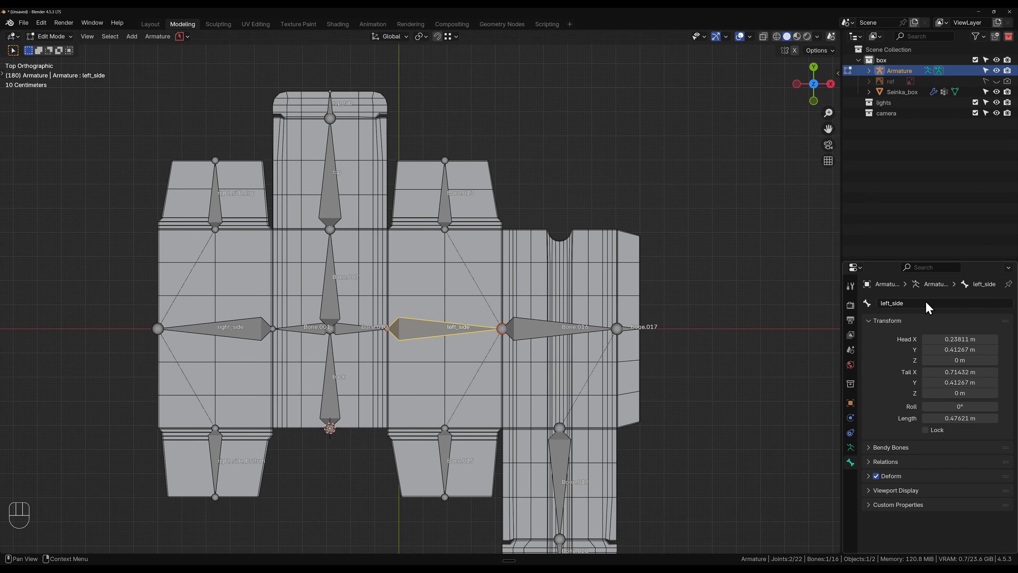
- Copy the left_side name and rename the bone in that panel's upper flap as left_side_top
double_click(918, 304)
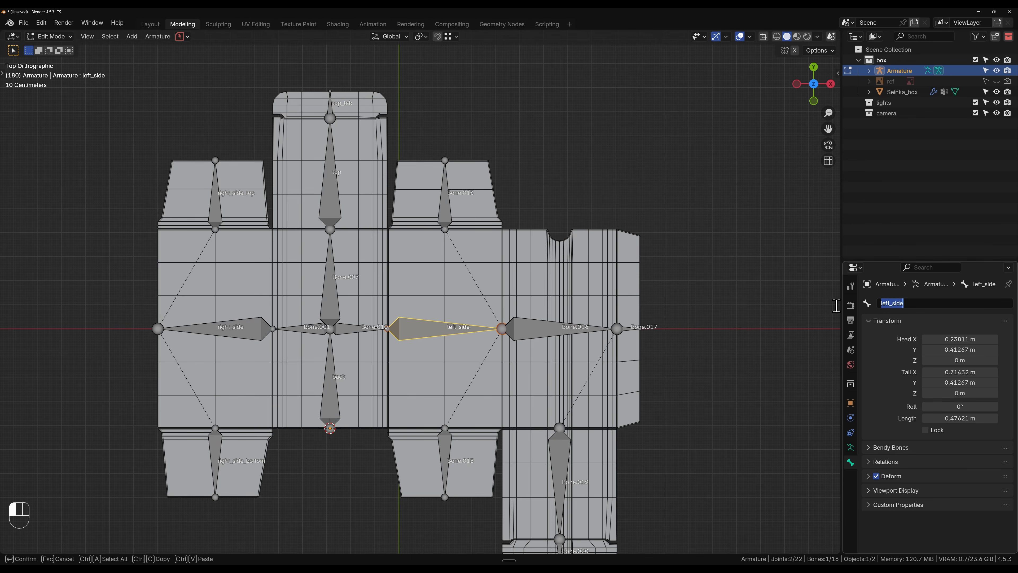
key("ctrl+c")
left_click(448, 204)
left_click(448, 204)
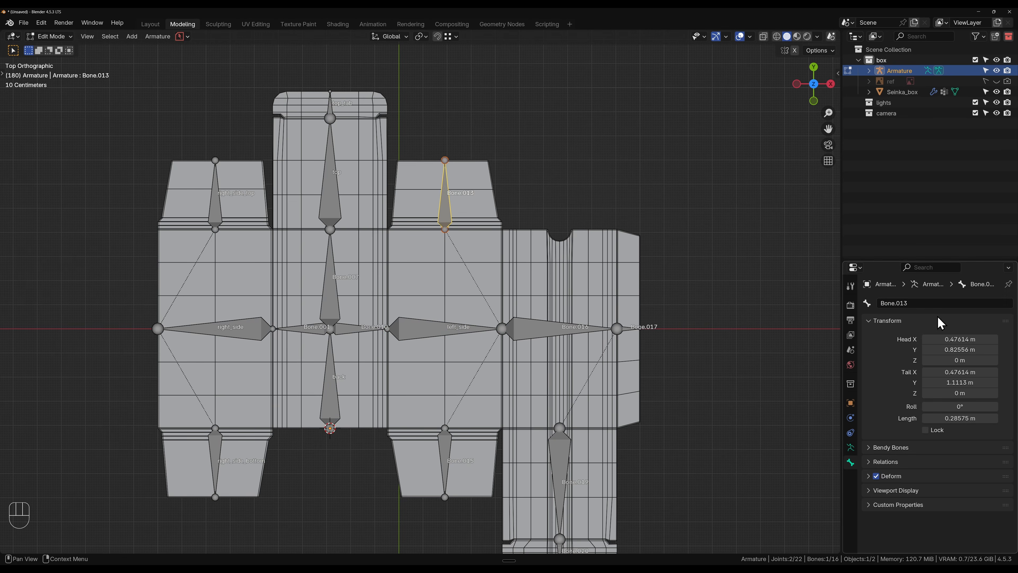
double_click(933, 304)
key("ctrl+v")
type("_top")
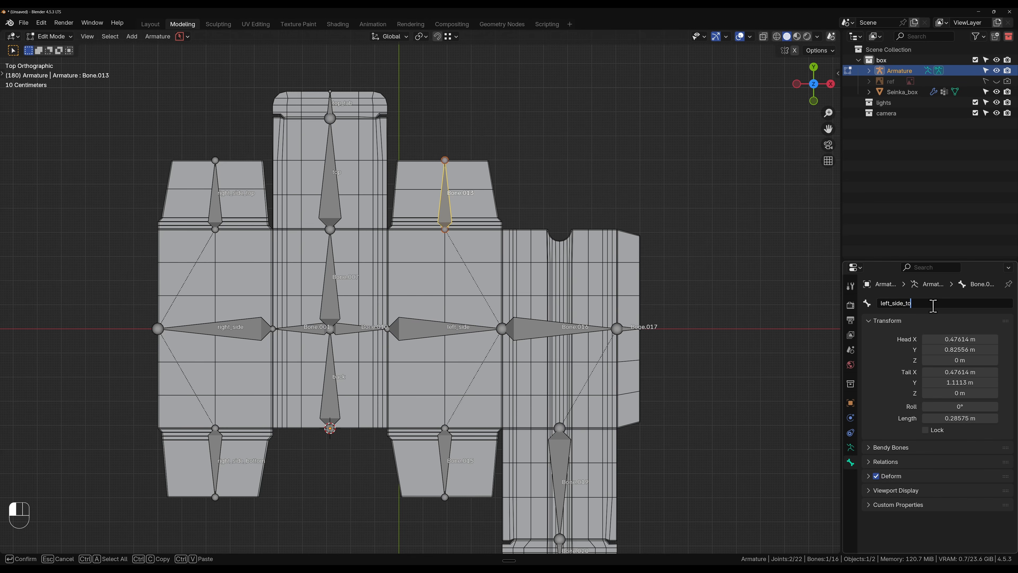
key("Return")
- Rename the bone in the left_side panel's lower flap as left_side_bottom
left_click(446, 442)
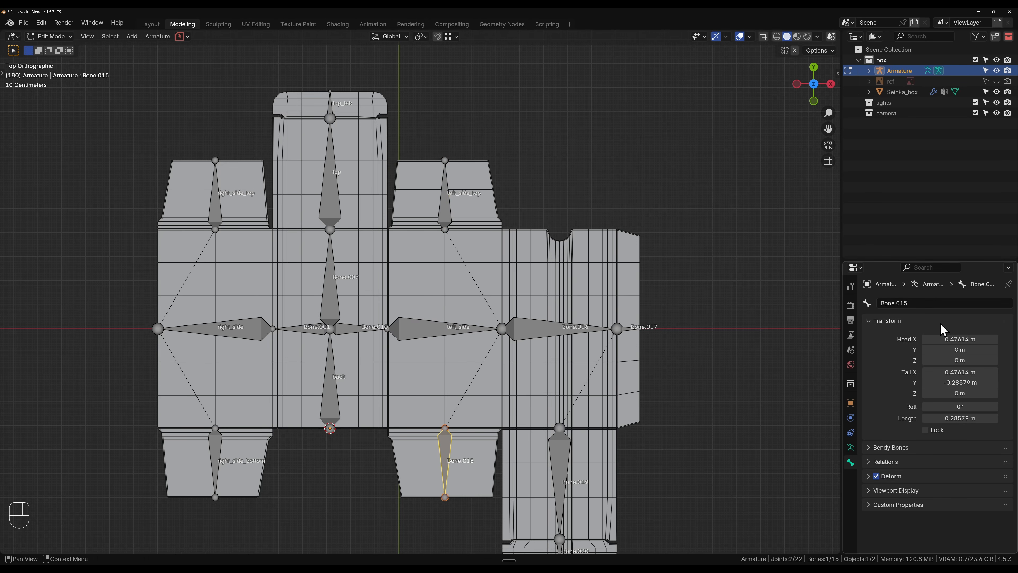
double_click(928, 303)
key("ctrl+v")
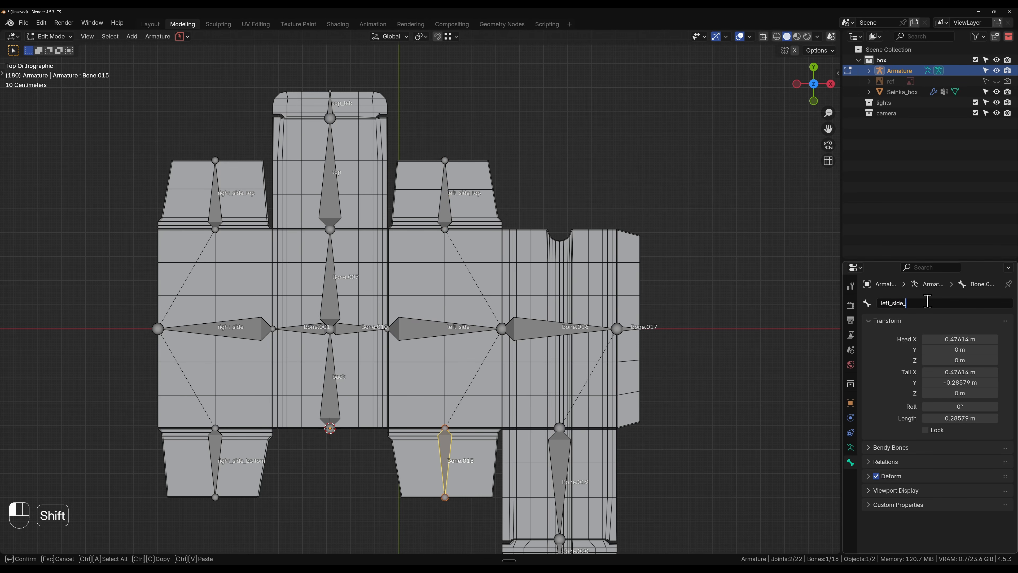
type("_")
key("Return")
- Rename the horizontal bone in the notched panel as front
left_click(518, 330)
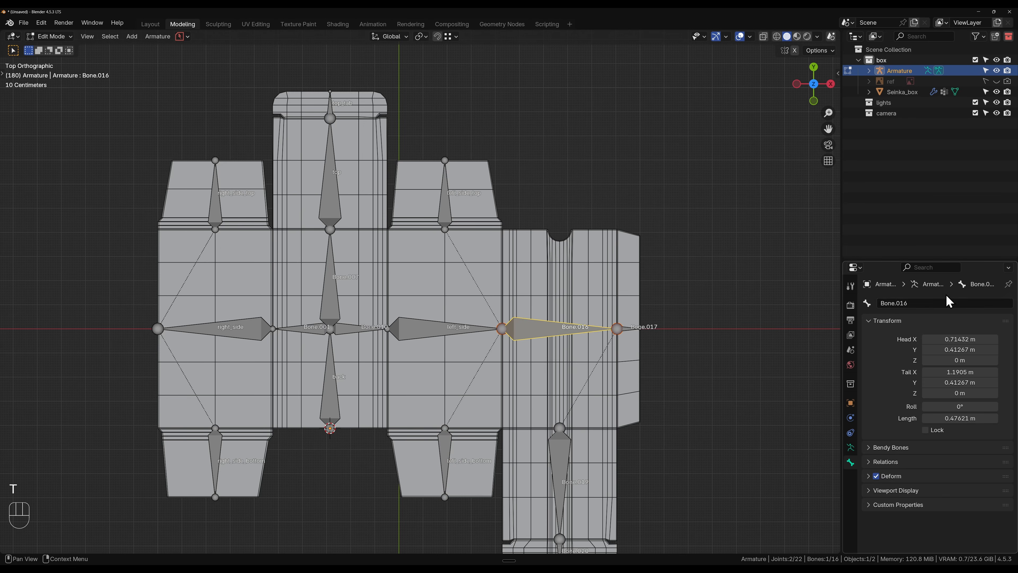
double_click(949, 303)
key("BackSpace")
type("front")
key("Return")
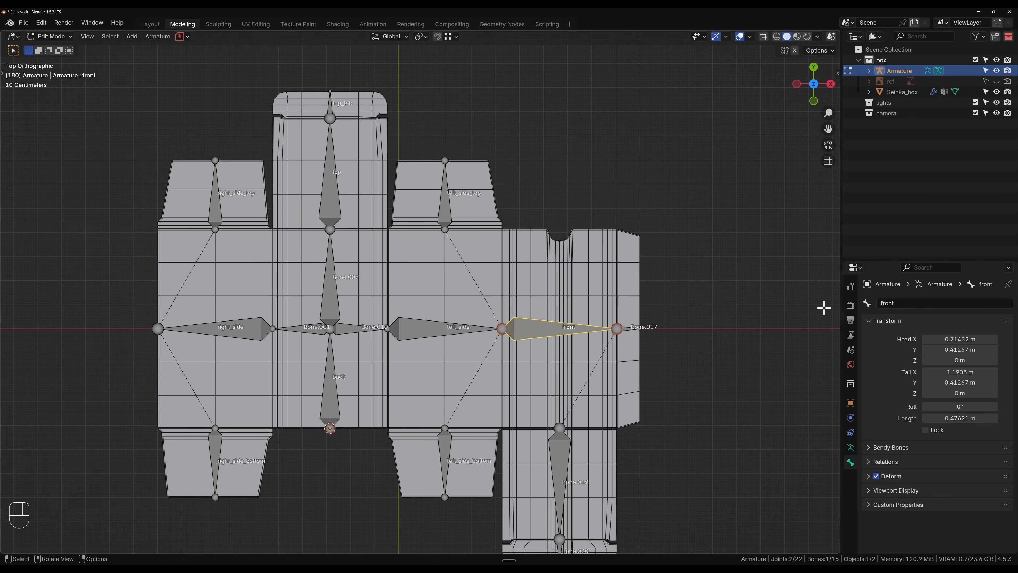
- Rename the short bone in the narrow strip beside the front panel as glue_tab
left_click(636, 329)
double_click(895, 303)
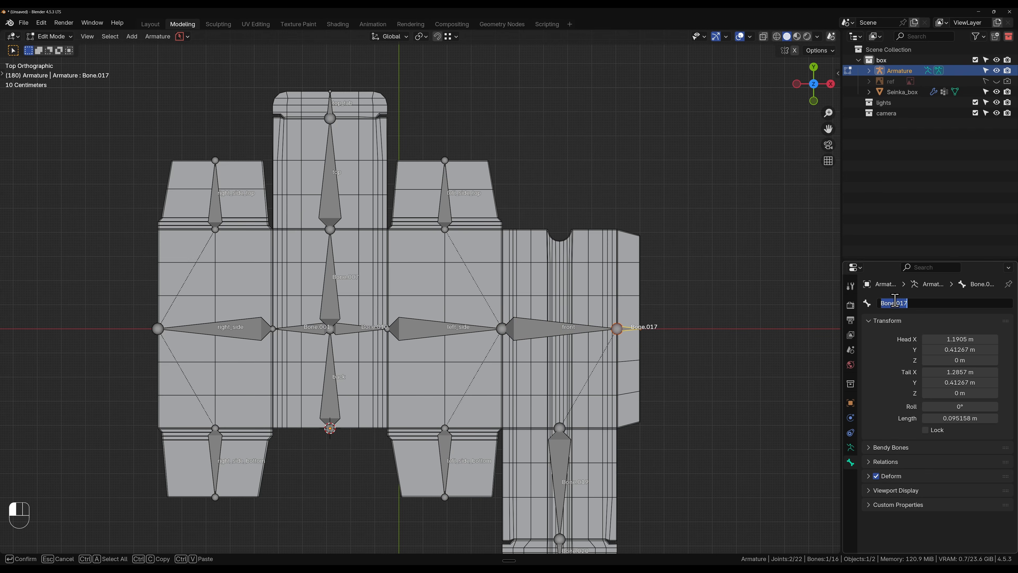
type("glue_tab")
key("Return")
- Rename the long bone in the panel below the front panel as bottom
middle_click_drag(539, 434, 547, 373, "shift")
left_click(581, 401)
double_click(894, 303)
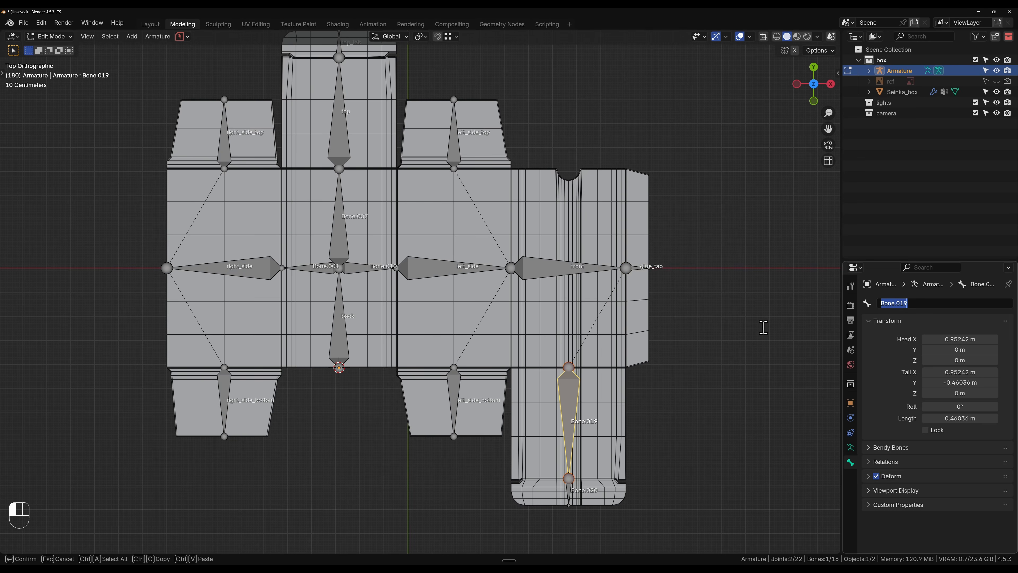
type("bottom")
key("Return")
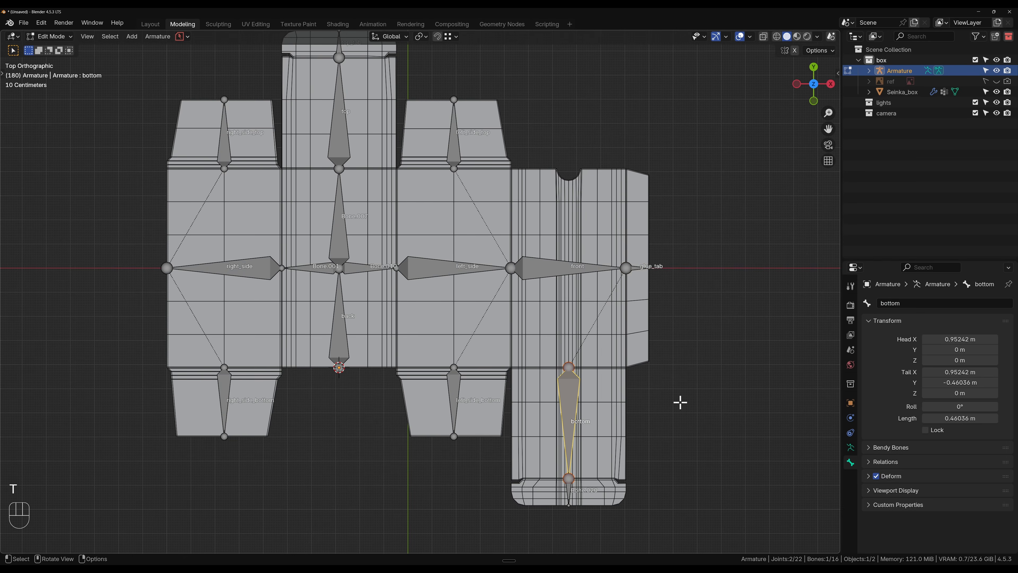
- Rename the short bone in the tuck flap below the bottom panel as bottom_tab
left_click(566, 500)
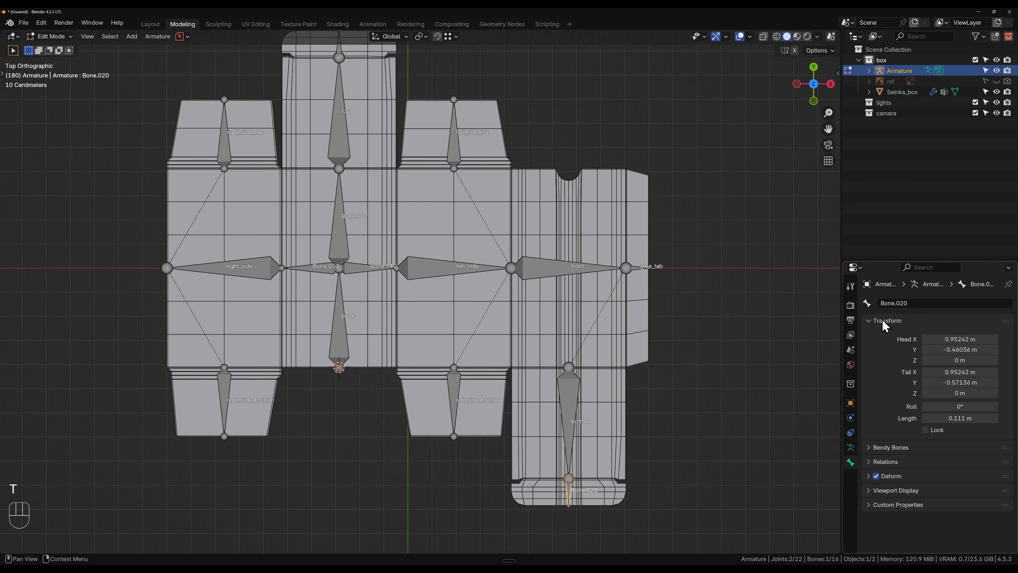
double_click(889, 303)
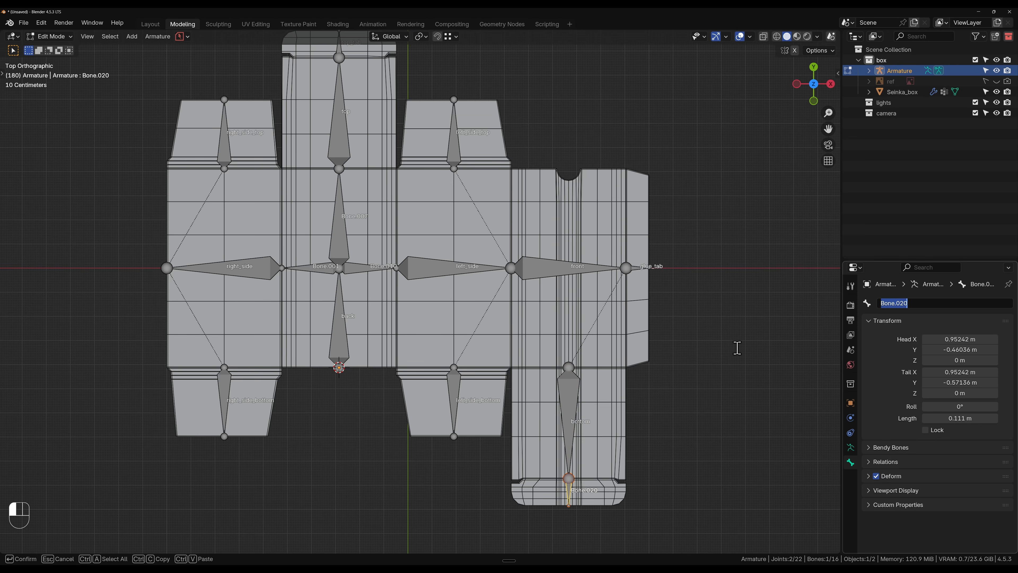
type("bottom_tab")
key("Return")
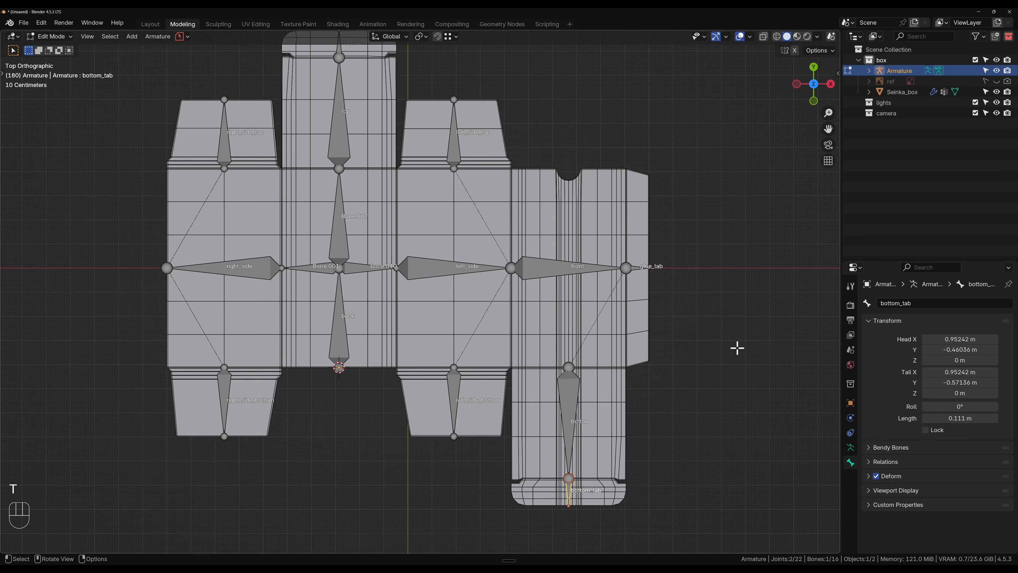
- Switch the armature to Pose Mode and test-rotate the right_side, back and Bone.010 bones, cancelling each rotation
key("Tab")
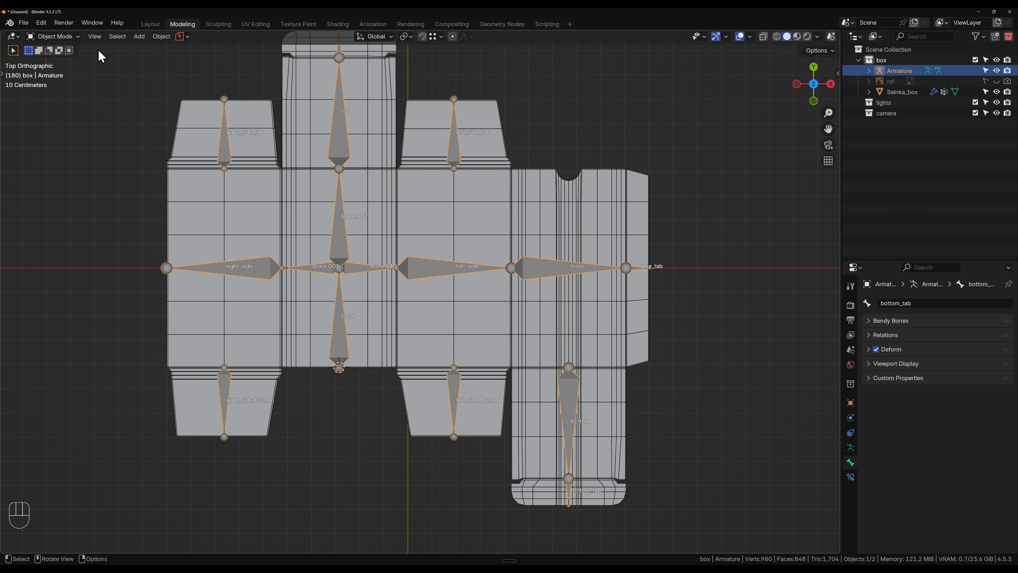
left_click(53, 36)
left_click(62, 81)
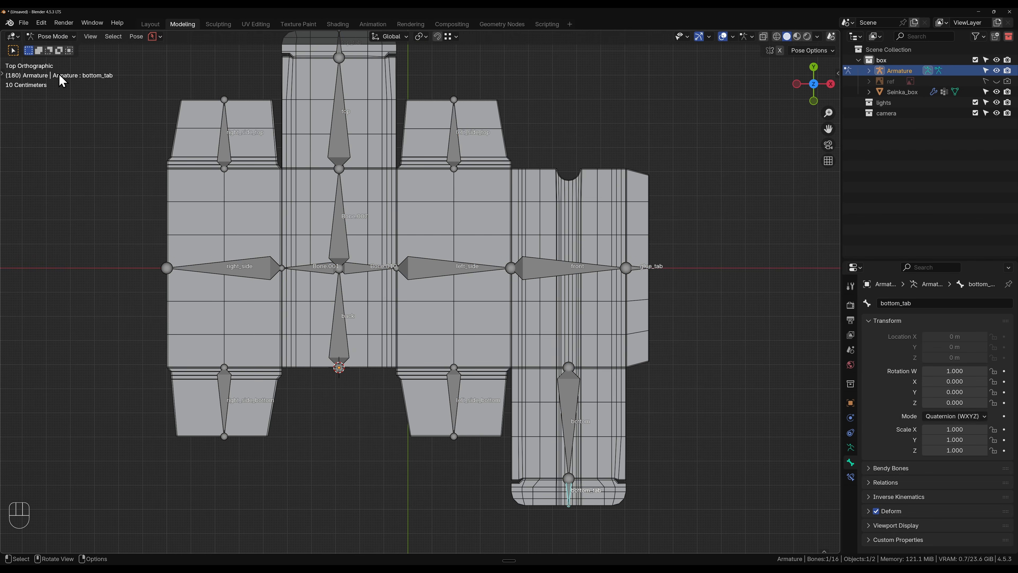
left_click(264, 274)
key("r")
right_click(313, 301)
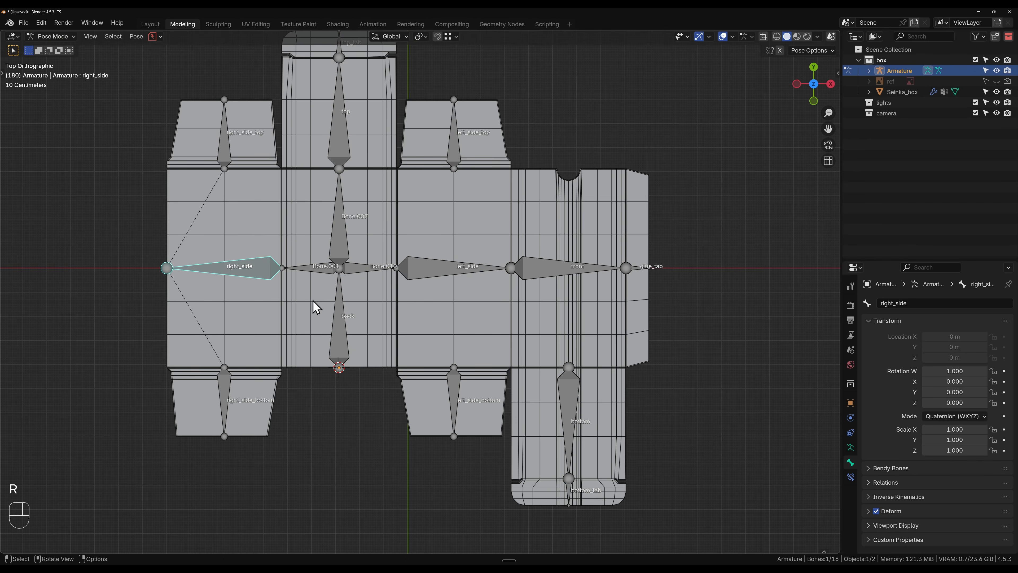
left_click(345, 308)
key("r")
right_click(354, 286)
left_click(353, 275)
key("r")
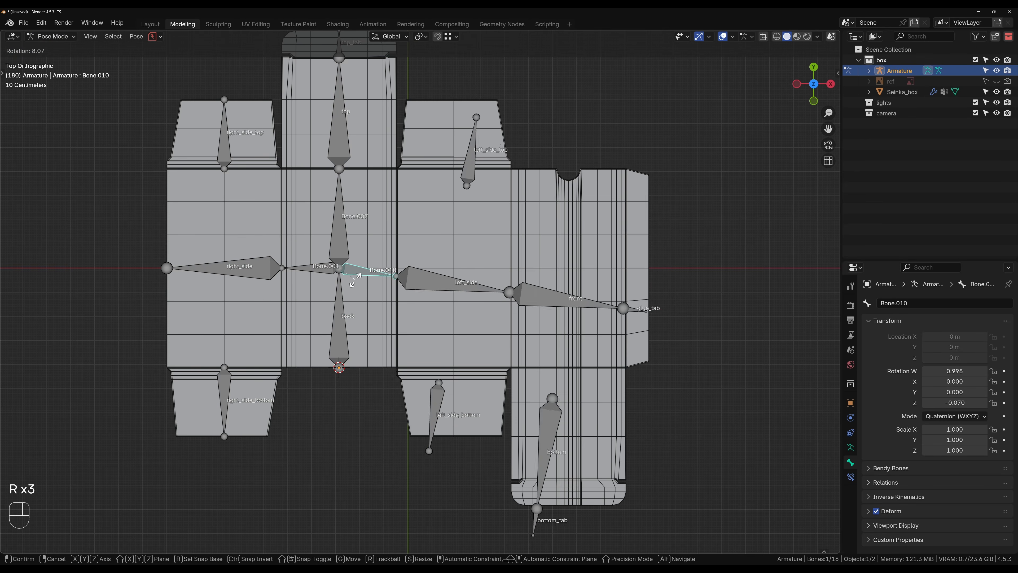
right_click(355, 273)
left_click(325, 275)
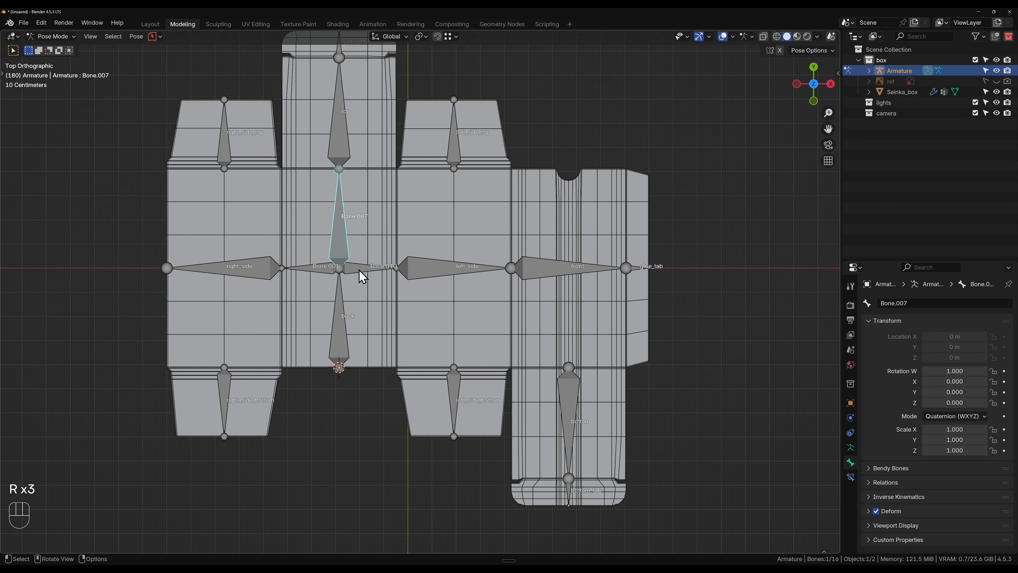
left_click(330, 272)
left_click(330, 271, "shift")
left_click(341, 265, "shift")
left_click(352, 273, "shift")
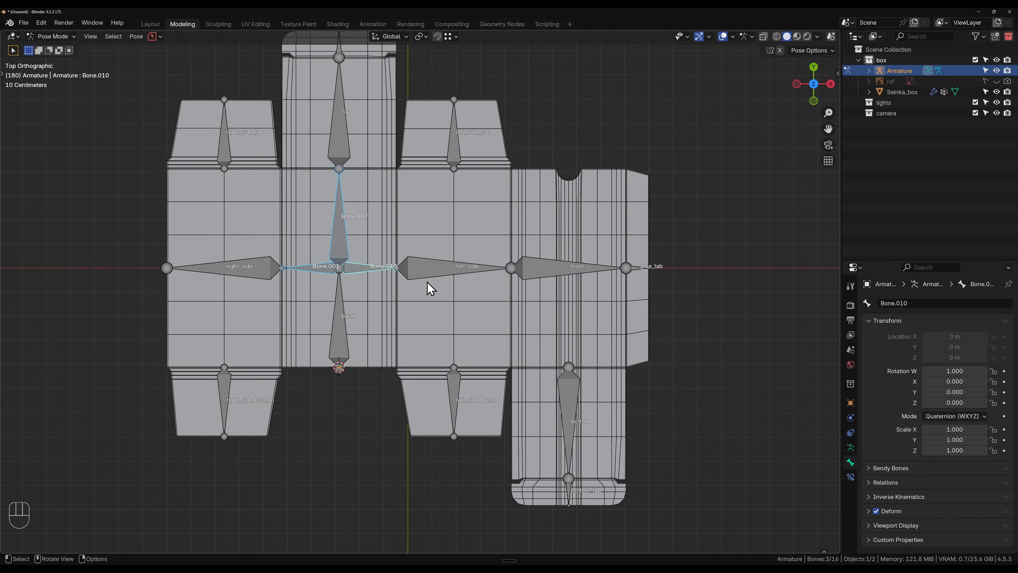
left_click(716, 347)
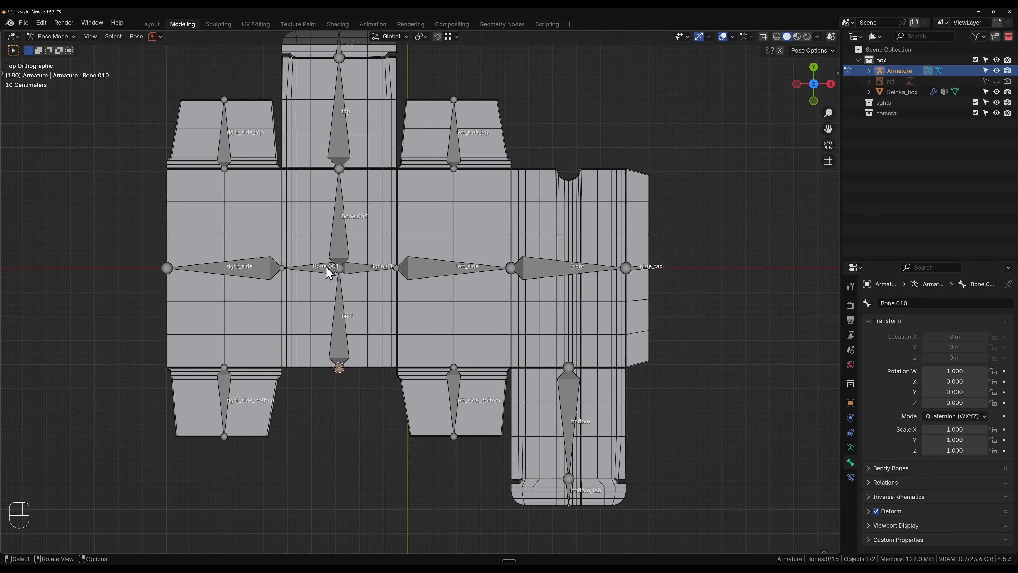
- Lock all rotation channels of the connector bone Bone.001 and test its rotation
left_click_drag(993, 370, 994, 409)
key("r")
right_click(416, 303)
- Test-rotate the back and right_side bones to check how the connected panel bones follow, cancelling each rotation
left_click(340, 259)
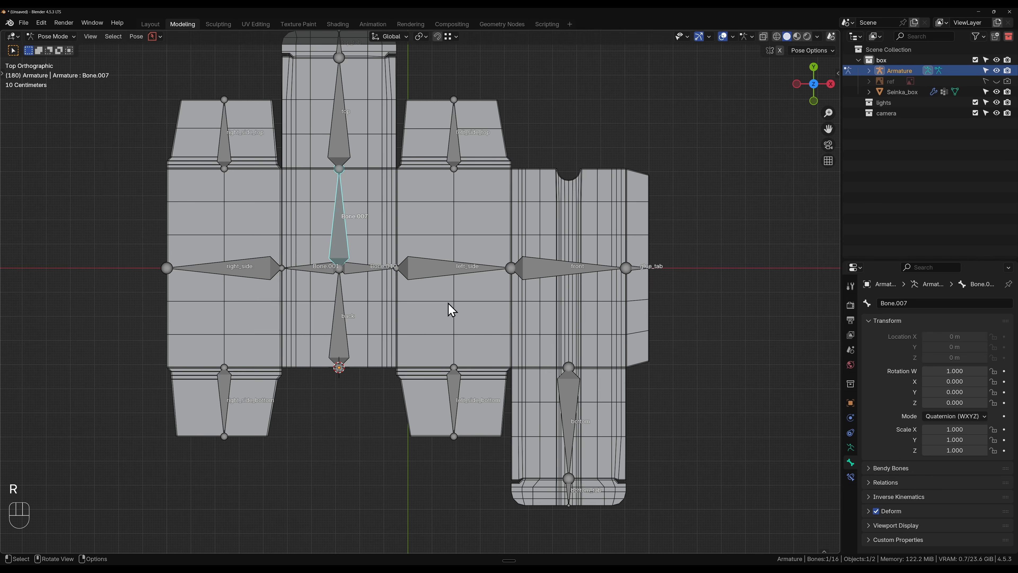
left_click(340, 313)
key("r")
key("r")
right_click(363, 278)
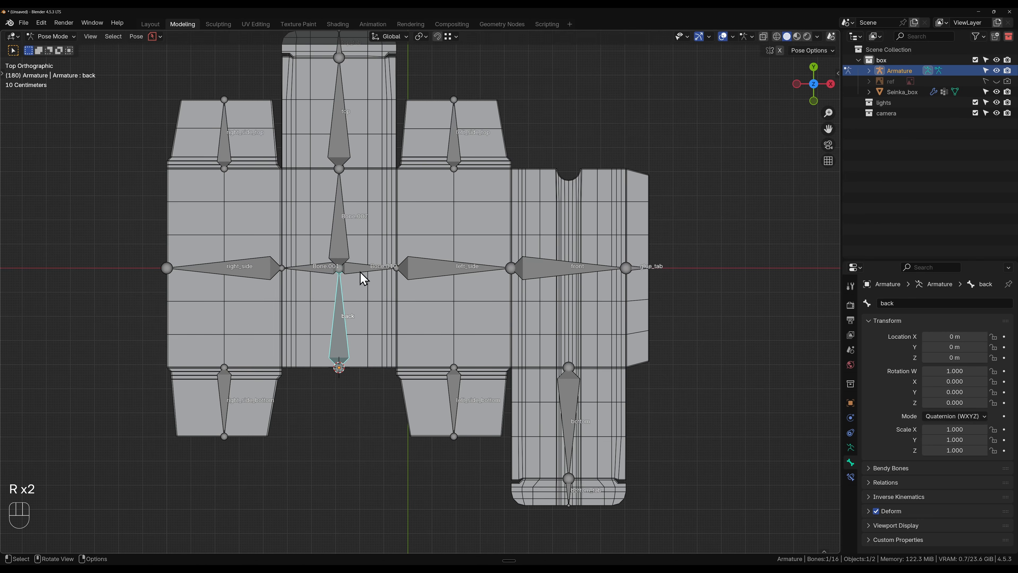
key("r")
right_click(370, 315)
left_click(277, 273)
key("r")
right_click(334, 285)
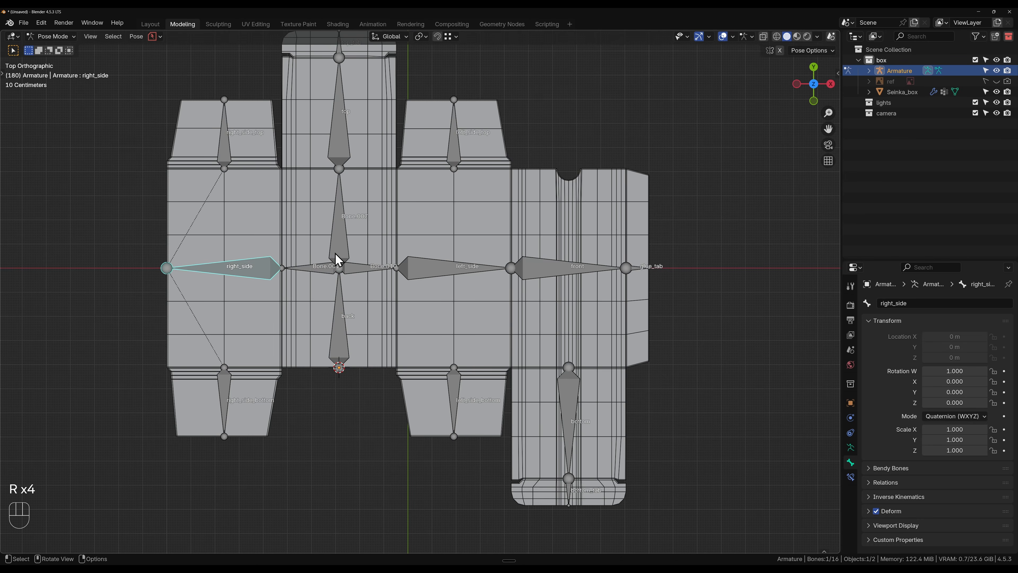
- Try to delete the vertical connector bone Bone.007 in Pose Mode
left_click(338, 259)
scroll(347, 276, "up", 4)
scroll(252, 225, "down", 2)
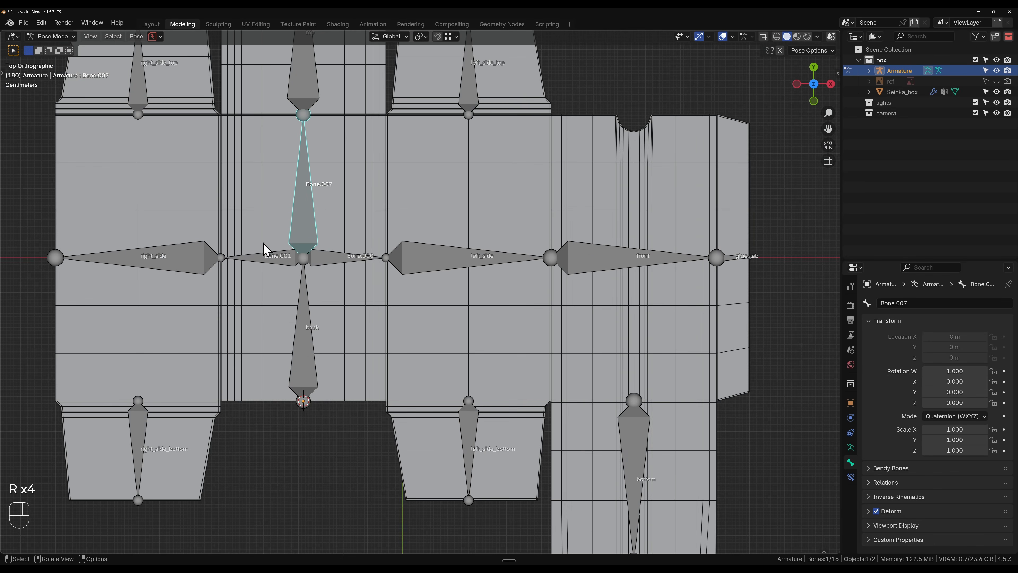
key("x")
- Lock all rotation channels of the connector bone Bone.010
left_click(323, 261)
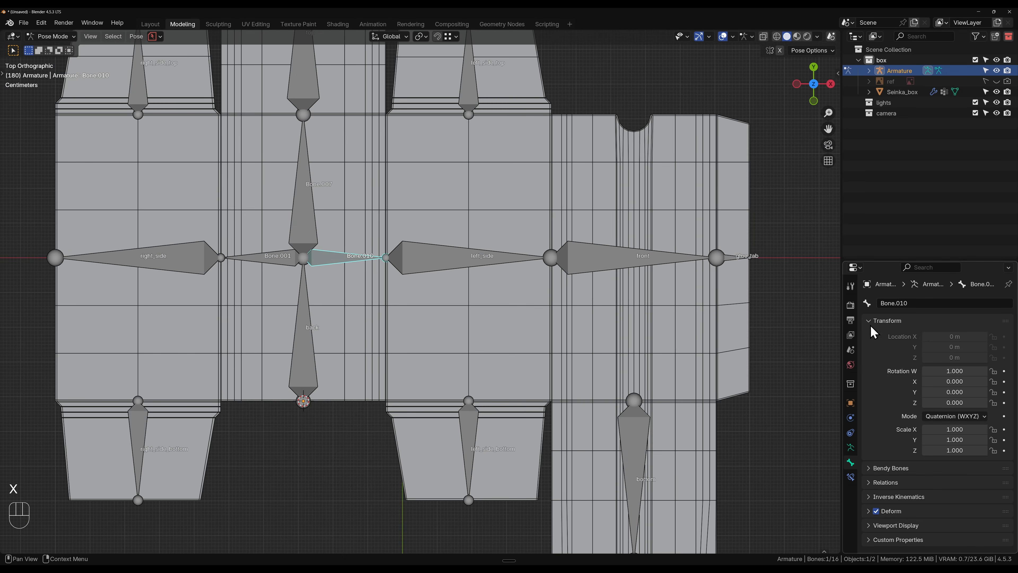
left_click_drag(993, 369, 993, 403)
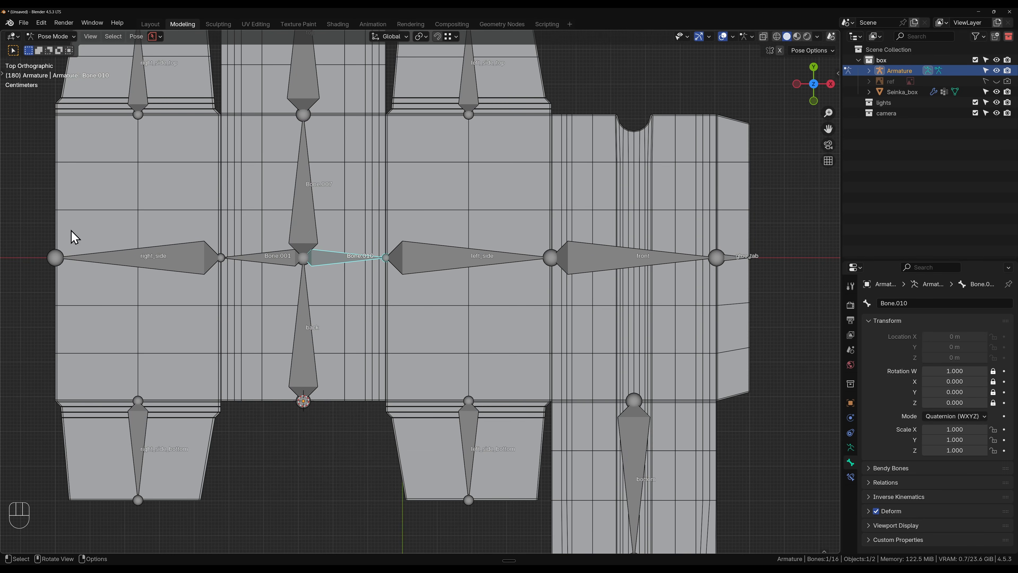
- Switch the armature to Edit Mode and delete the vertical connector bone Bone.007 between back and top
left_click(37, 38)
left_click(54, 61)
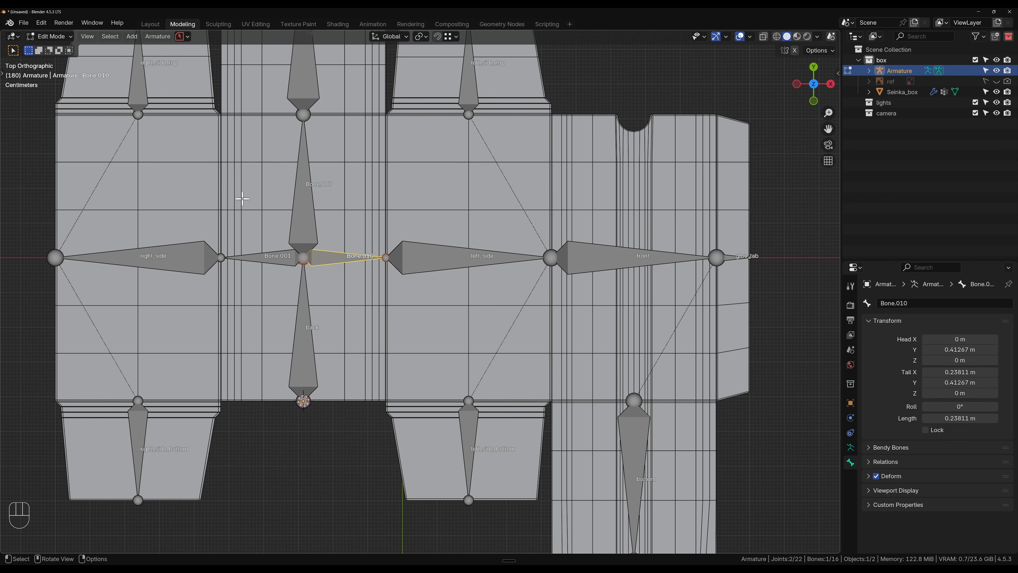
left_click(297, 232)
key("x")
left_click(282, 239)
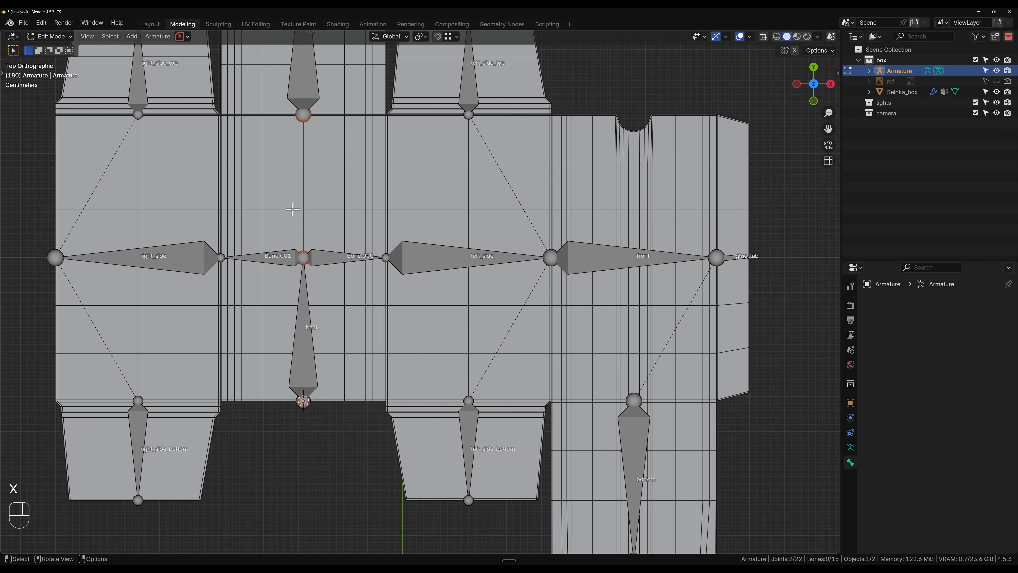
- Return the armature to Pose Mode and test-rotate the back bone, cancelling the rotation each time
key("Tab")
key("Tab")
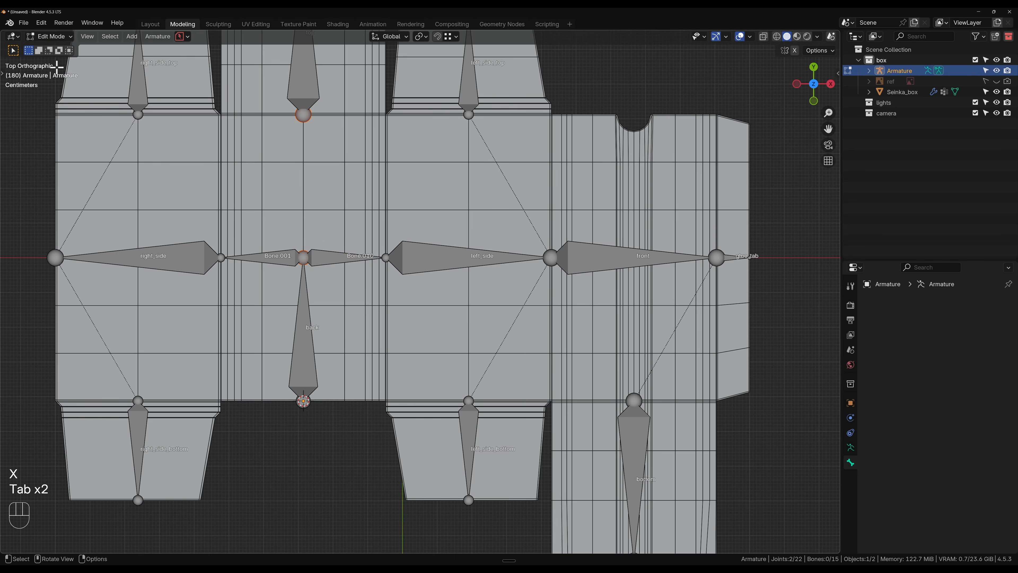
left_click(52, 36)
left_click(57, 71)
left_click(310, 288)
key("r")
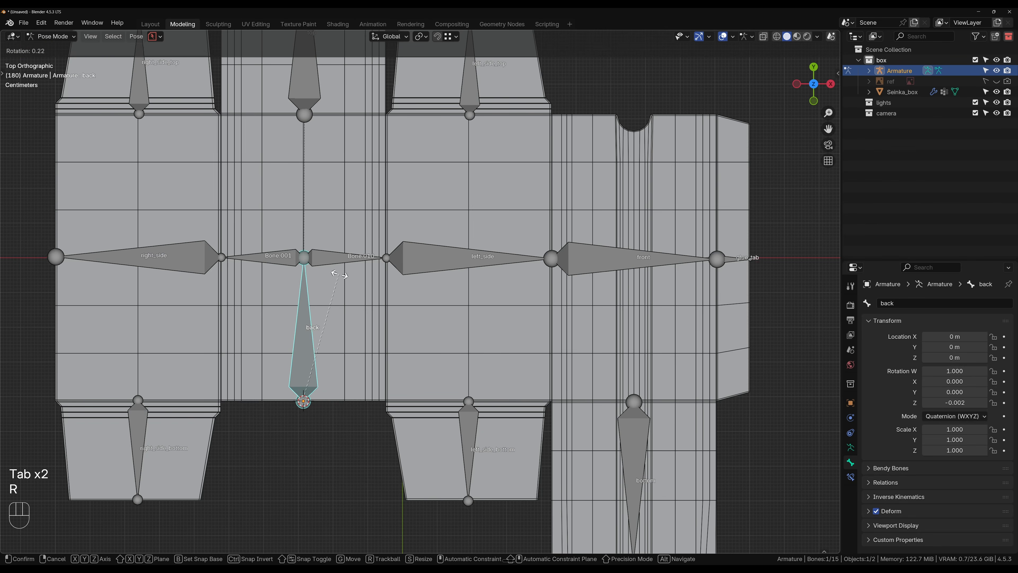
right_click(352, 285)
key("r")
right_click(336, 181)
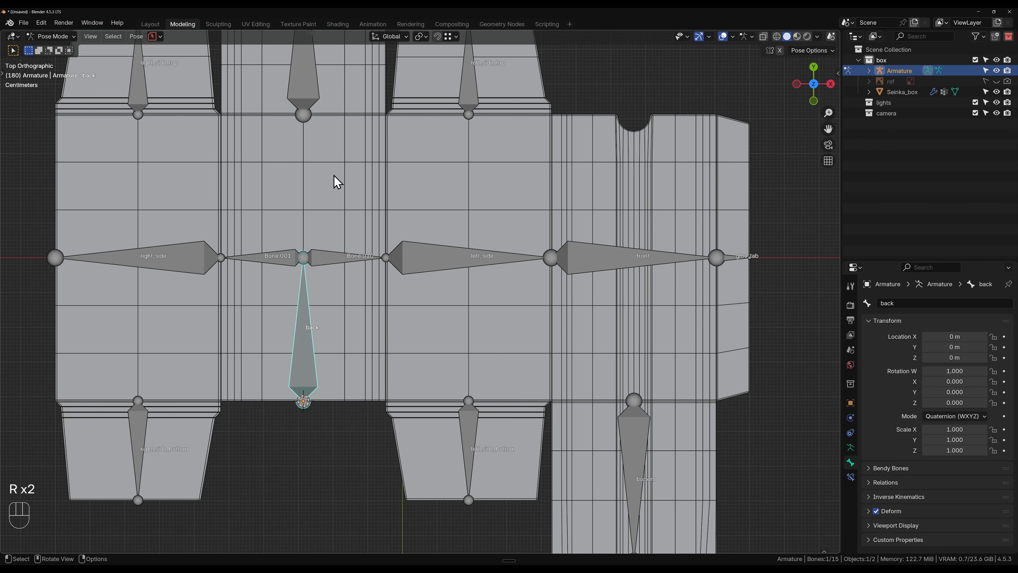
- Switch the armature to Edit Mode and delete the connector bones Bone.001 and Bone.010 between the back and side panels
left_click(278, 257)
left_click(53, 36)
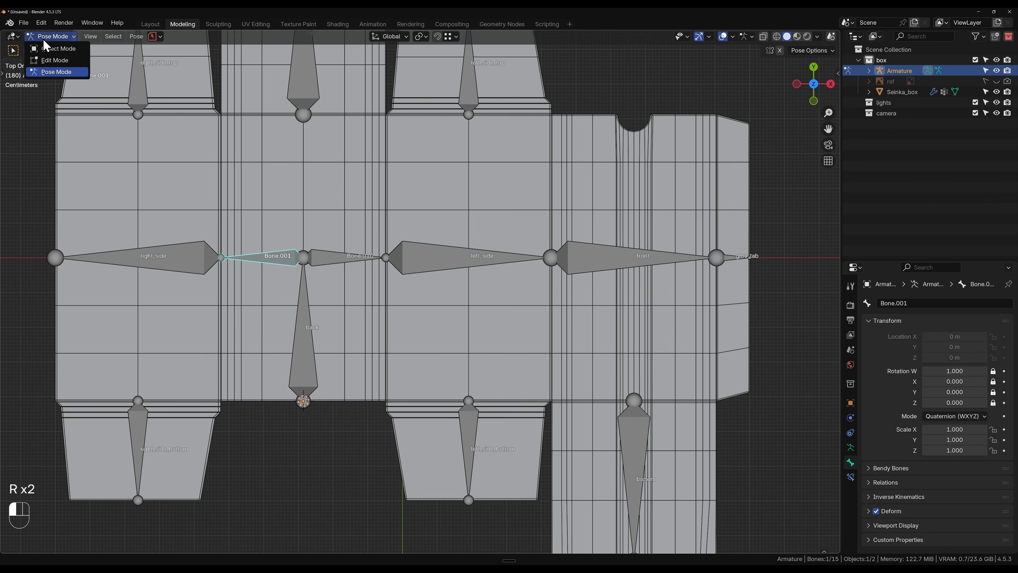
left_click(58, 60)
left_click(341, 262, "shift")
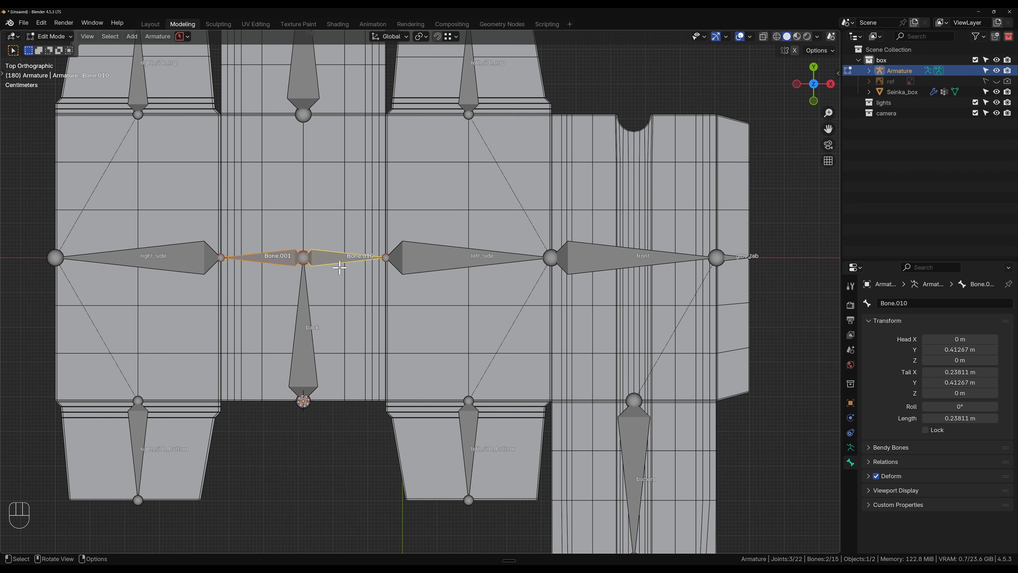
key("x")
left_click(340, 272)
key("Tab")
key("r")
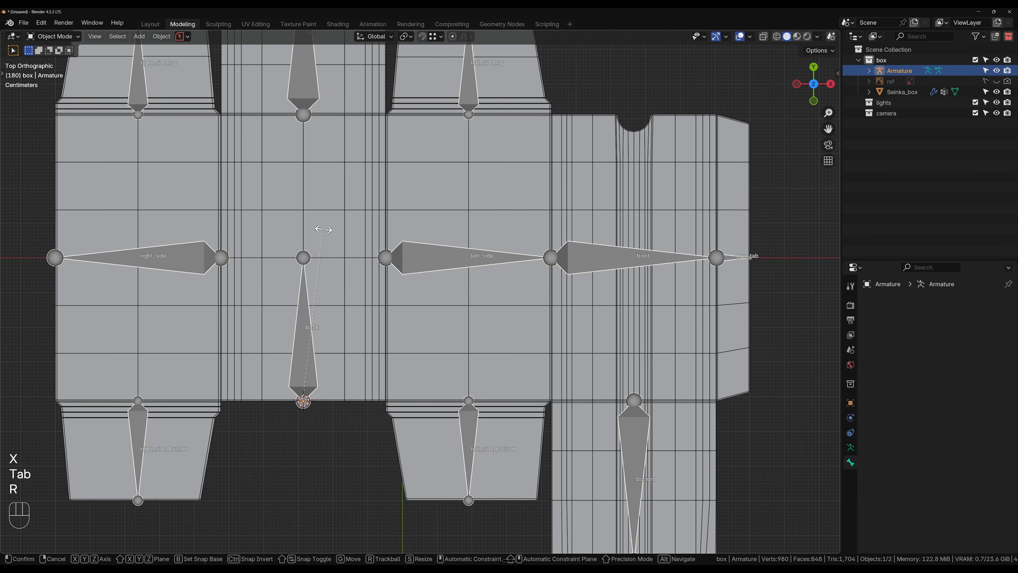
right_click(322, 252)
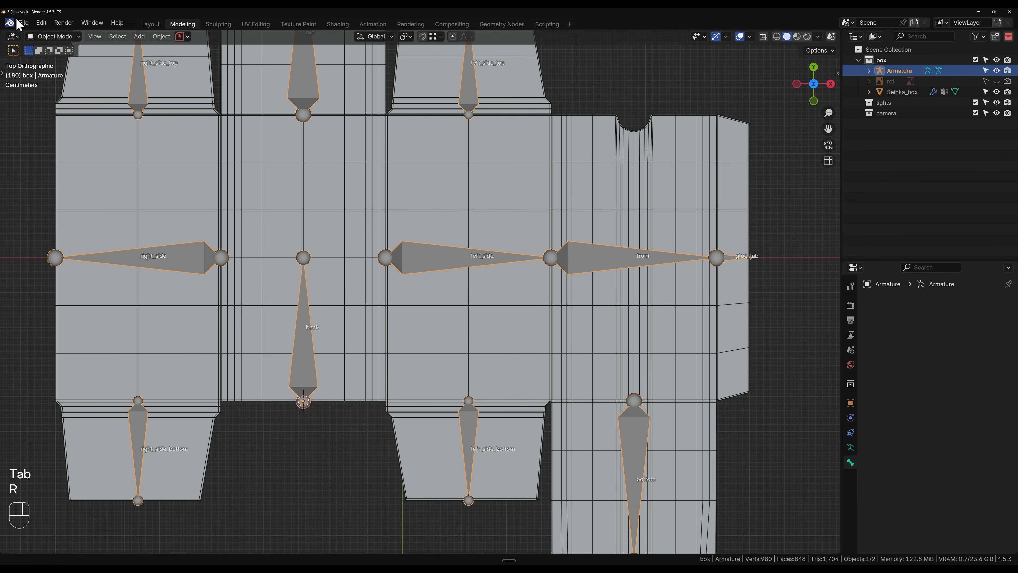
left_click(52, 36)
left_click(56, 61)
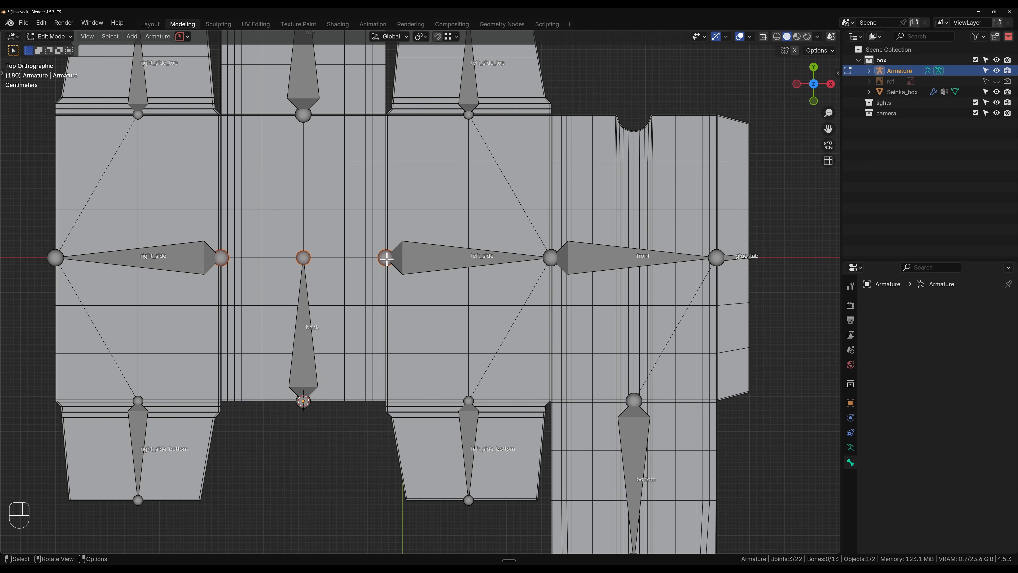
left_click(432, 266)
key("r")
right_click(443, 276)
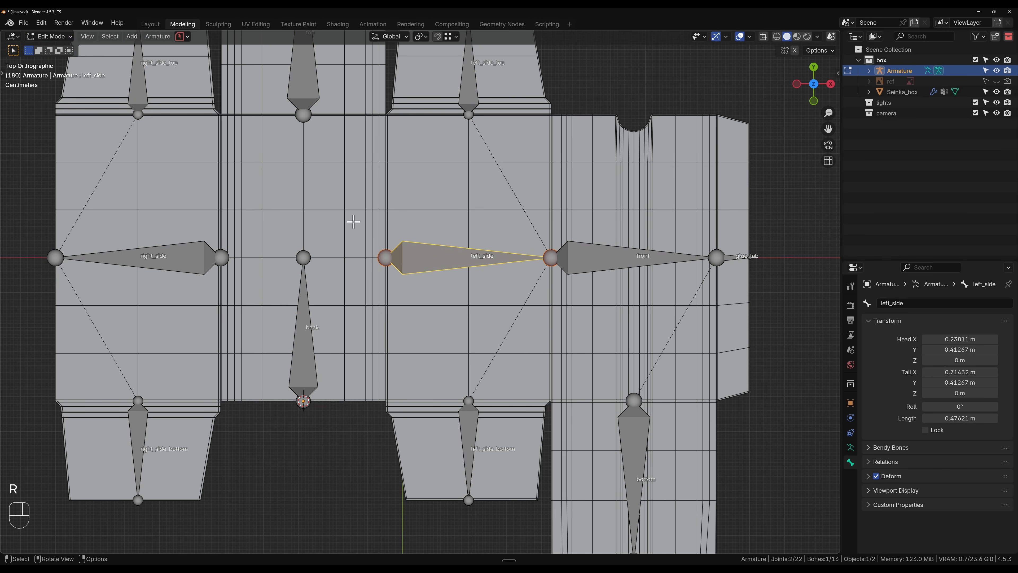
- Return to Object Mode and parent the Seinka_box mesh to the Armature with empty groups
left_click(50, 36)
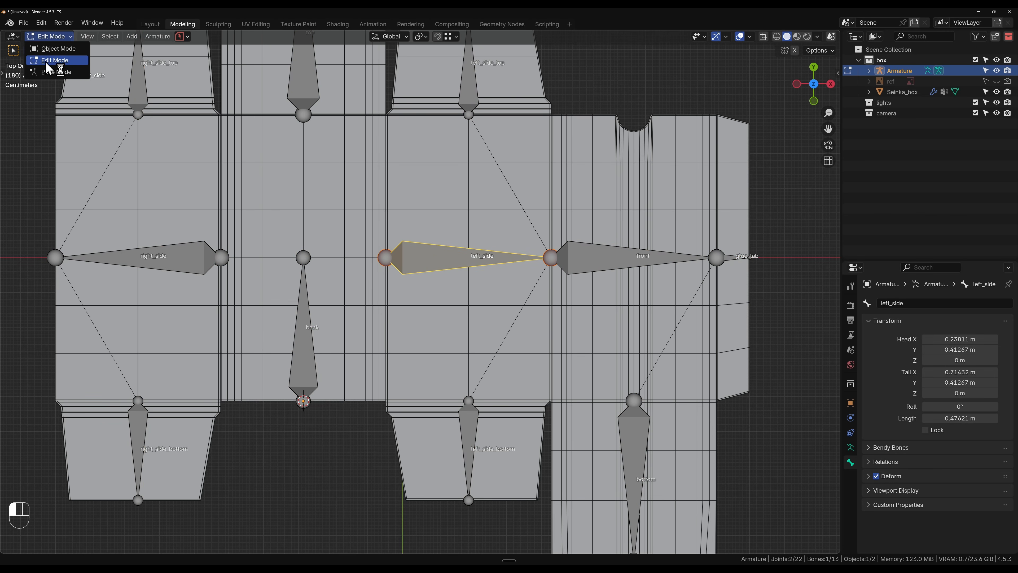
left_click(46, 47)
scroll(143, 211, "down", 4)
key("Tab")
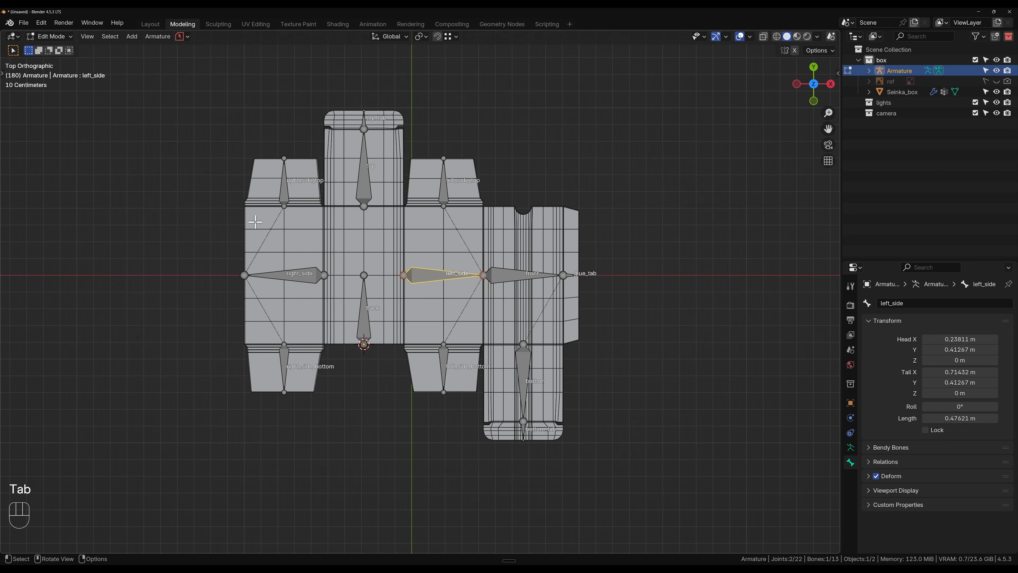
key("Tab")
left_click(296, 242)
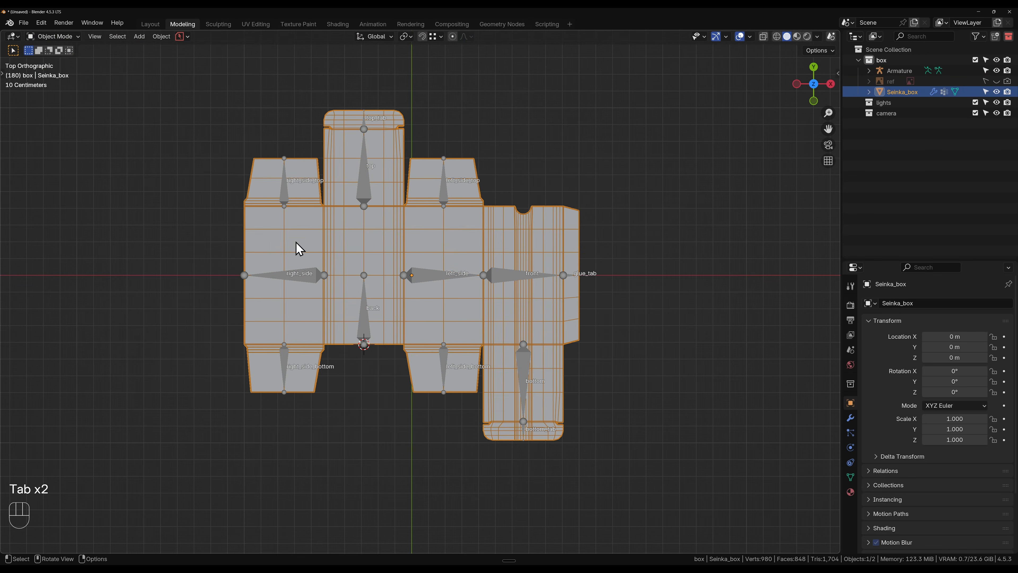
left_click(307, 275, "shift")
scroll(318, 280, "up", 3)
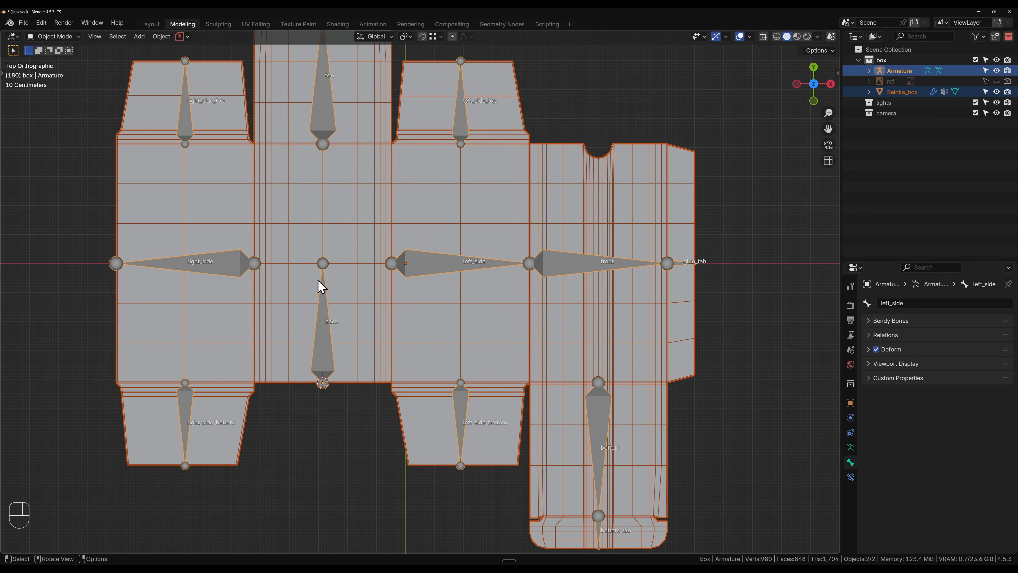
key("ctrl+p")
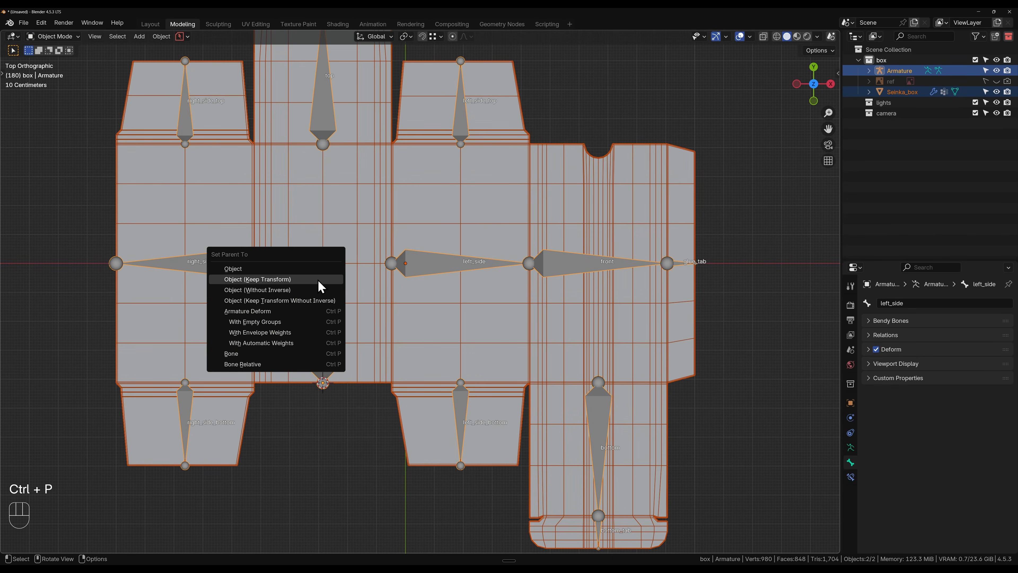
left_click(262, 324)
scroll(448, 335, "down", 2)
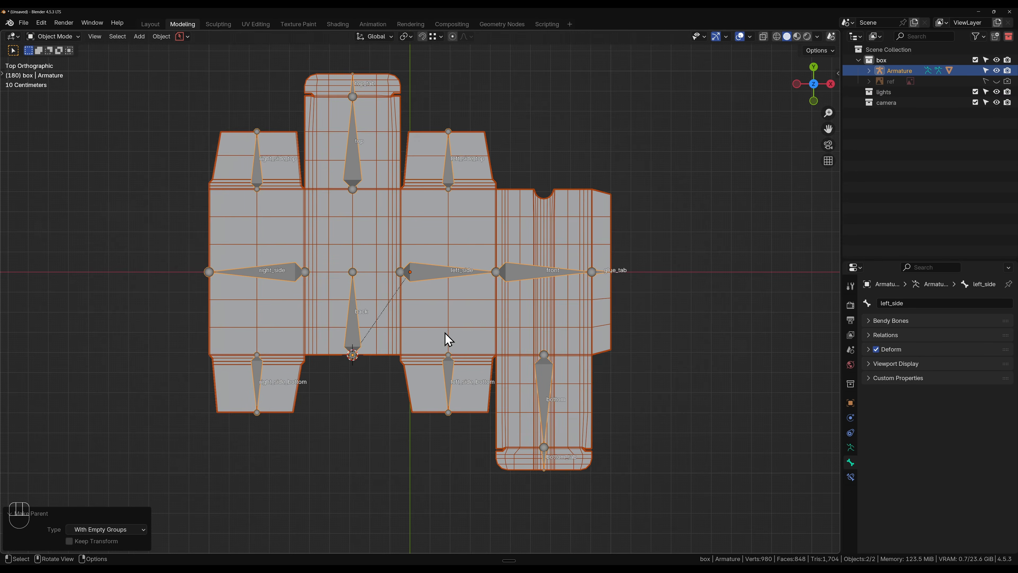
scroll(448, 340, "up", 2)
scroll(461, 352, "down", 1)
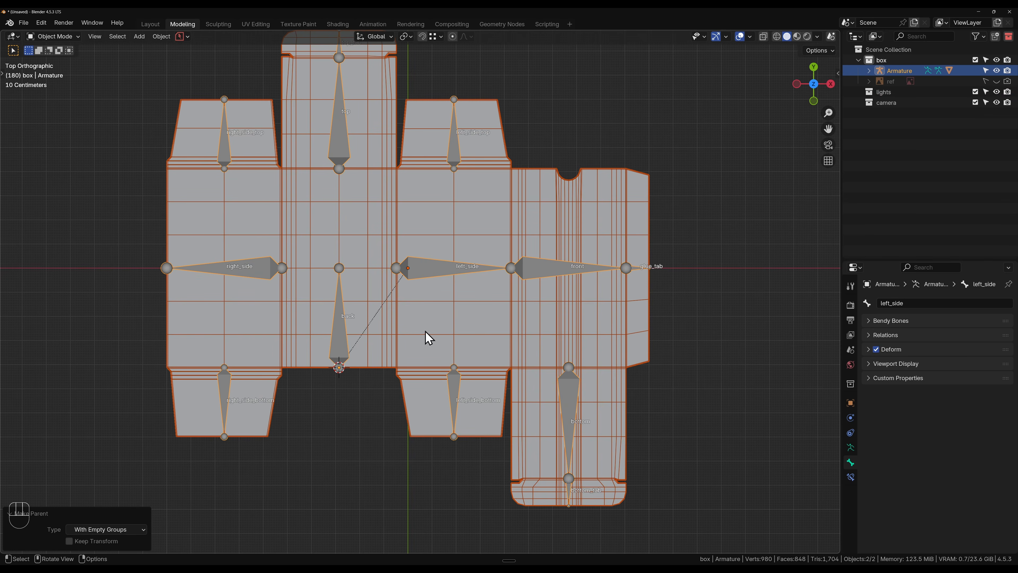
- Put the armature in Pose Mode and test-rotate the left_side bone freely and about the X axis, cancelling each rotation
left_click(55, 37)
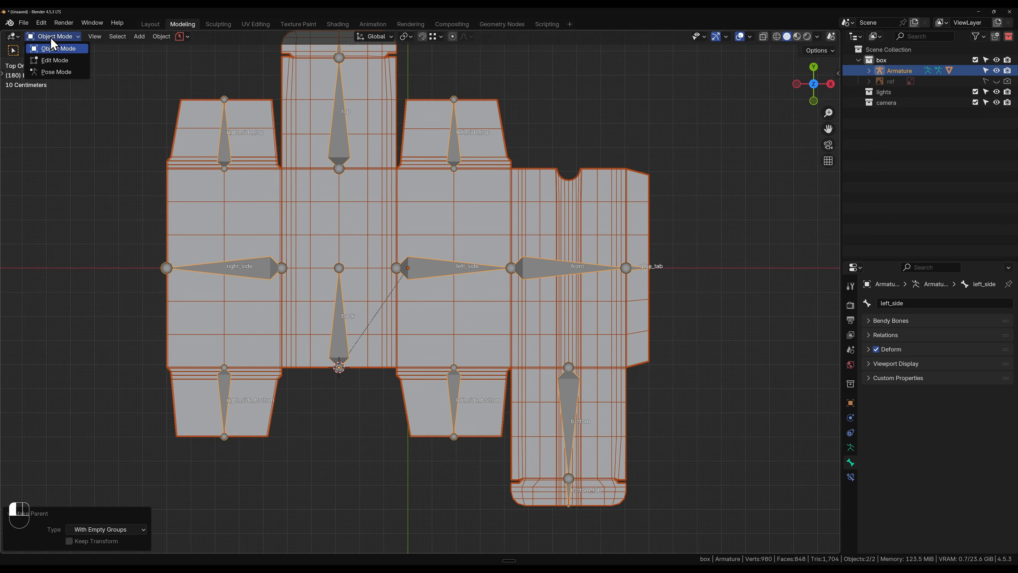
left_click(56, 72)
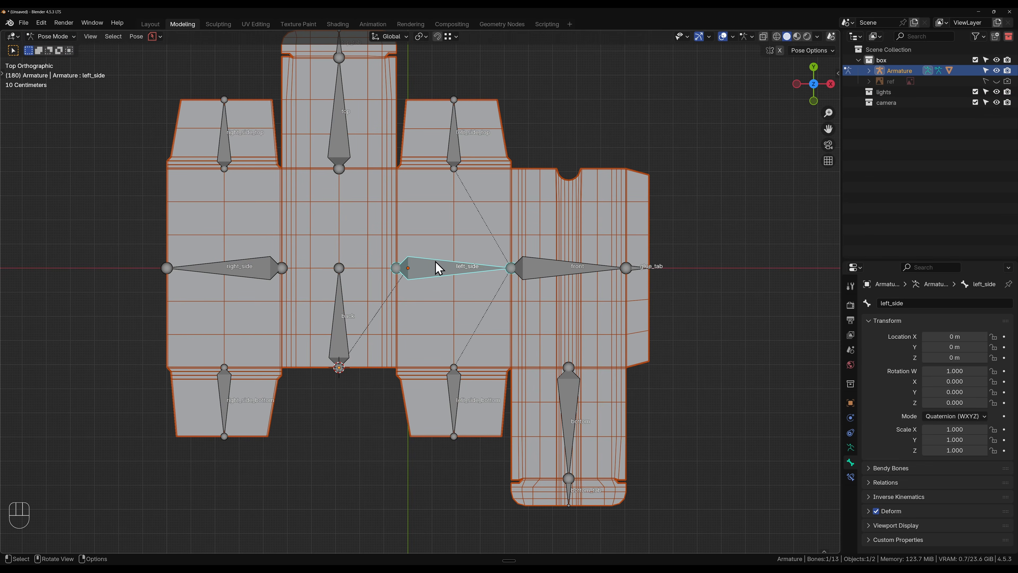
key("r")
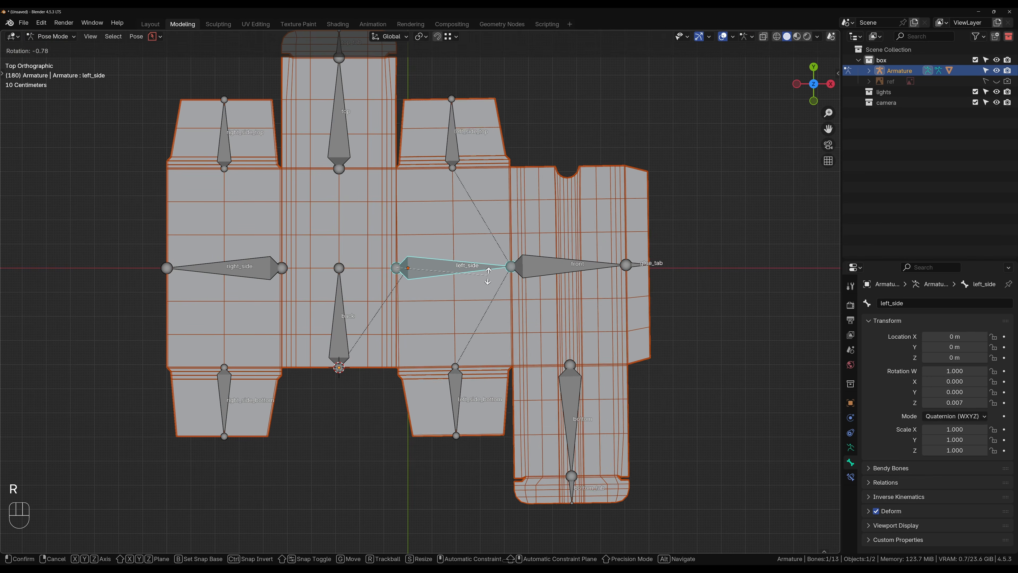
right_click(496, 280)
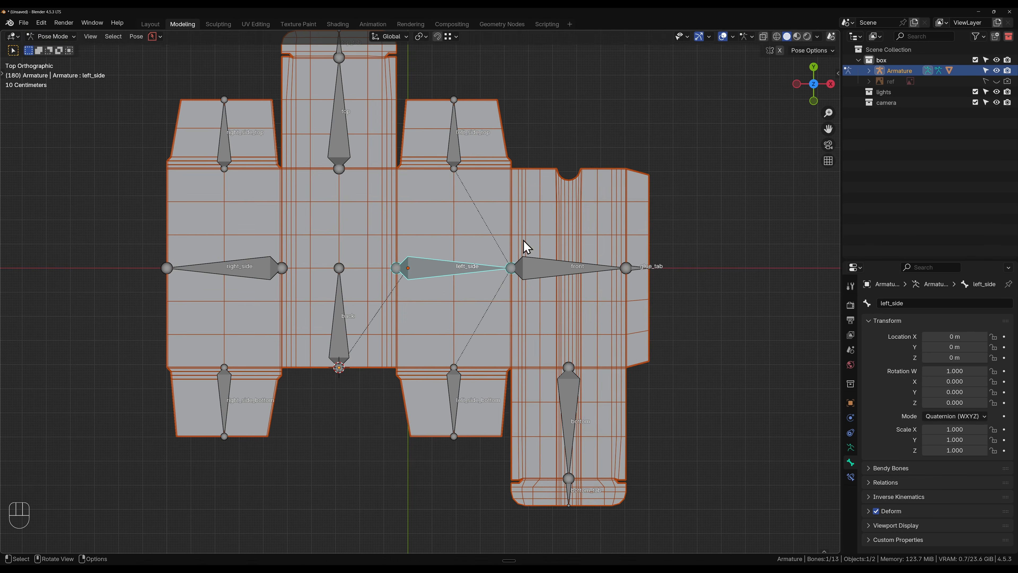
key("r")
key("x")
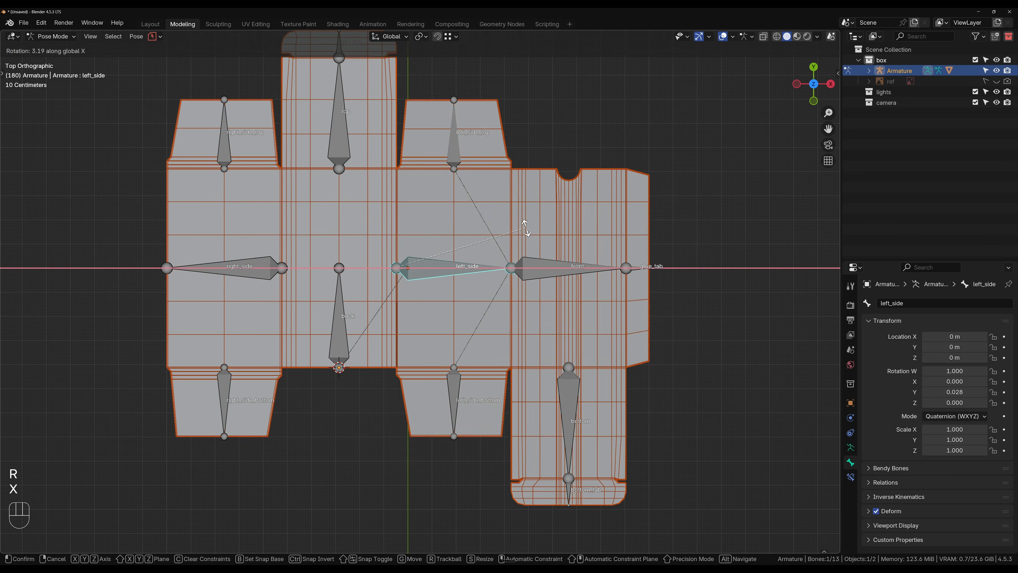
right_click(568, 257)
scroll(439, 284, "up", 2)
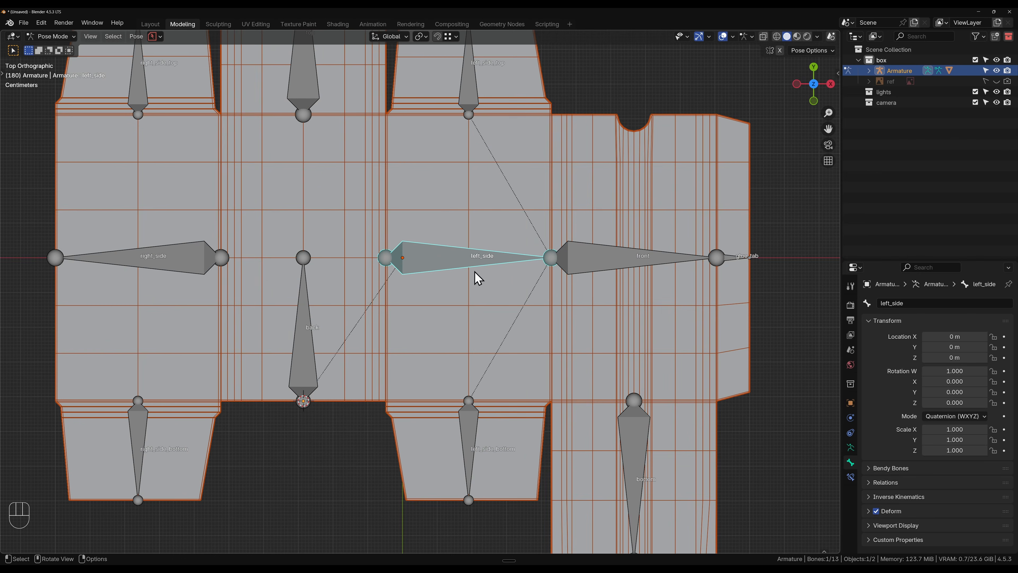
- Test-rotate the front bone freely and about the global Y axis, cancelling each rotation
left_click(619, 270)
key("r")
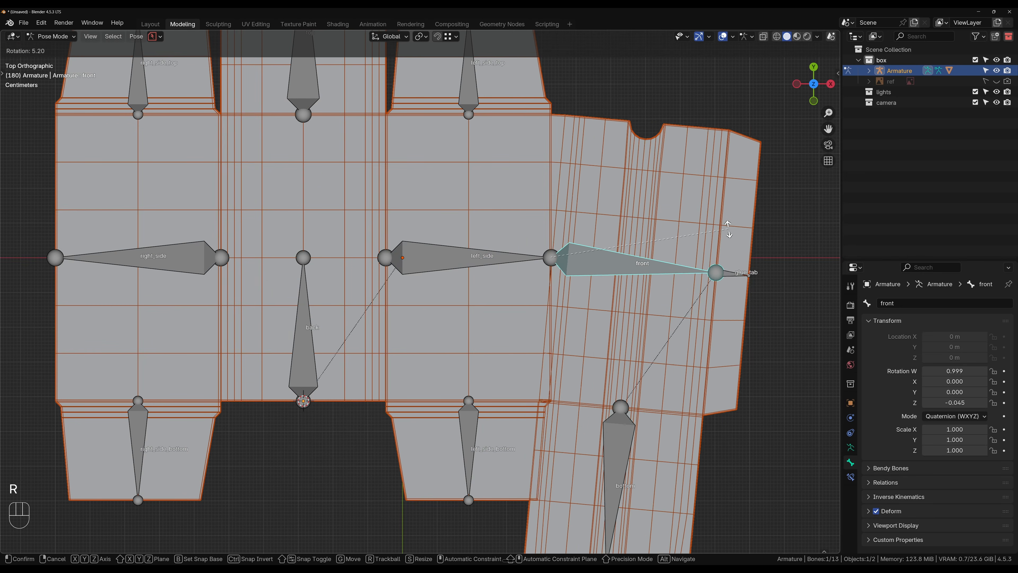
right_click(728, 228)
middle_click_drag(716, 221, 652, 252)
key("r")
key("x")
key("y")
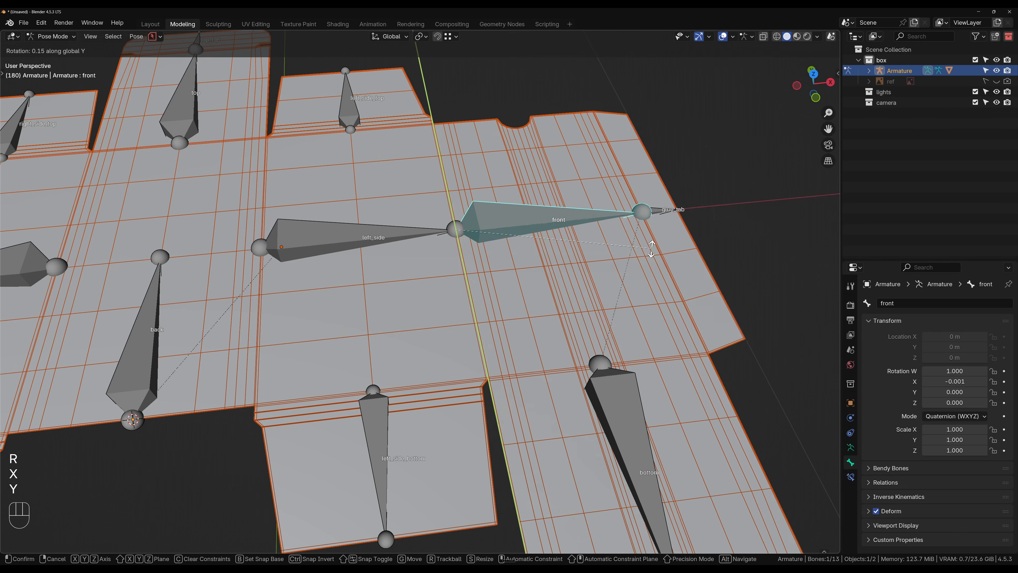
middle_click_drag(295, 219, 466, 220, "shift")
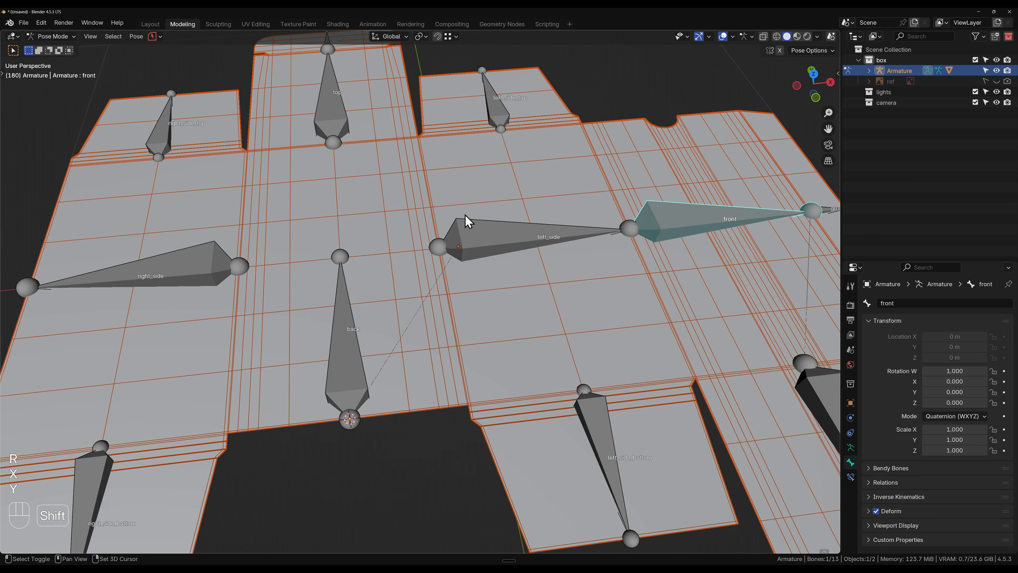
- Test-rotate the left_side bone about the global X and Y axes and freely by about 23.3°, and undo the rotation
left_click(466, 222)
key("r")
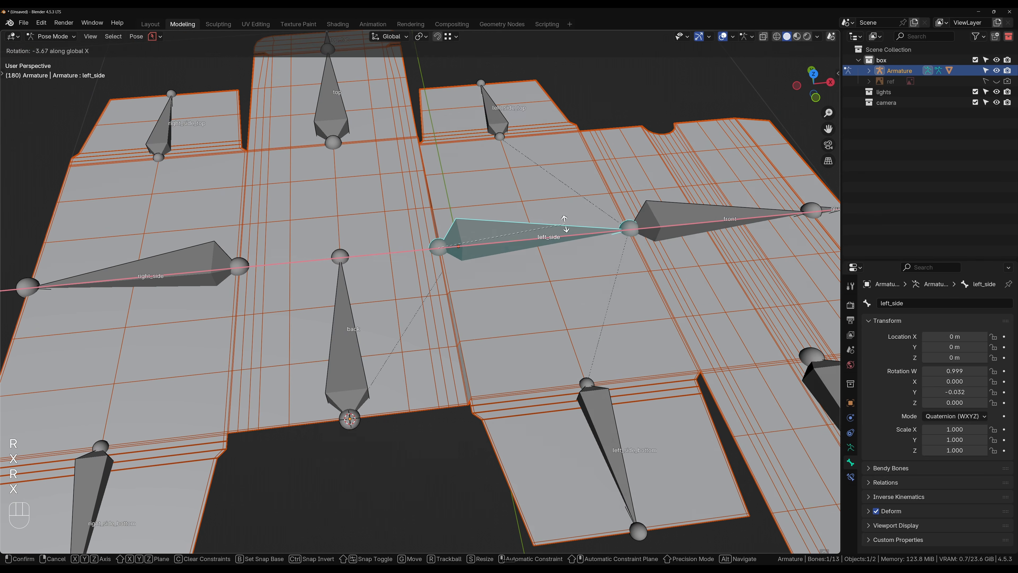
key("y")
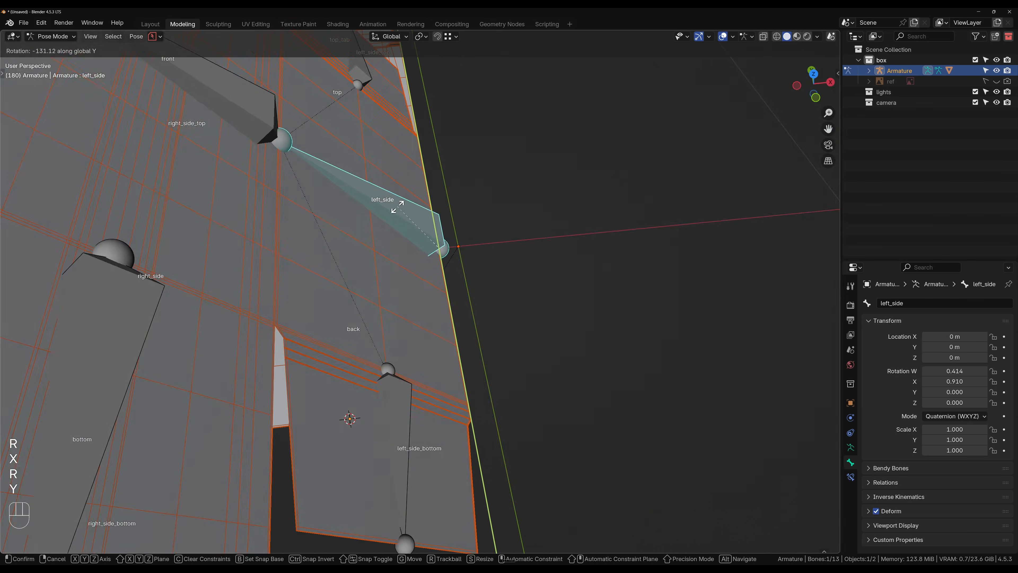
right_click(489, 218)
key("r")
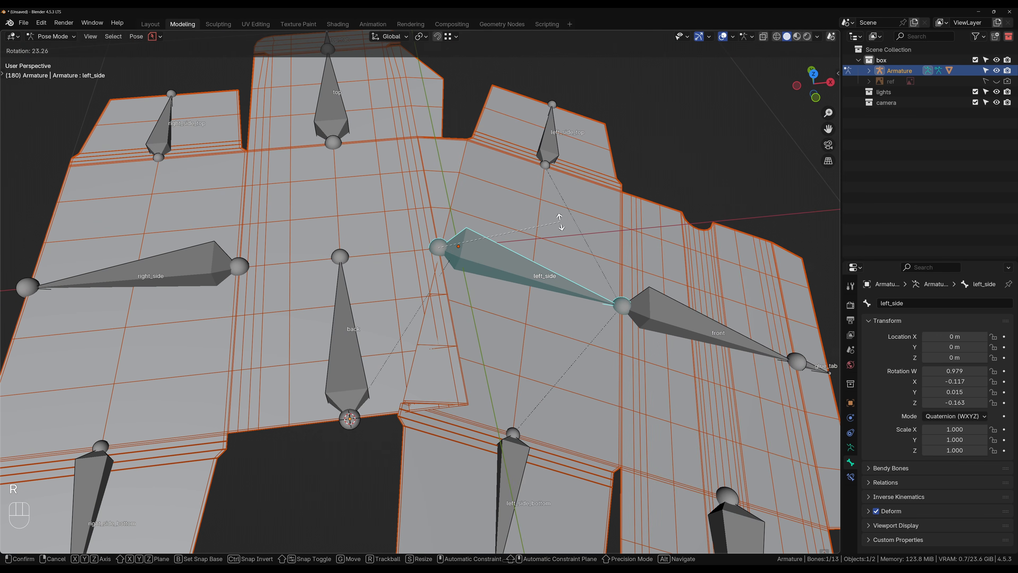
left_click(564, 230)
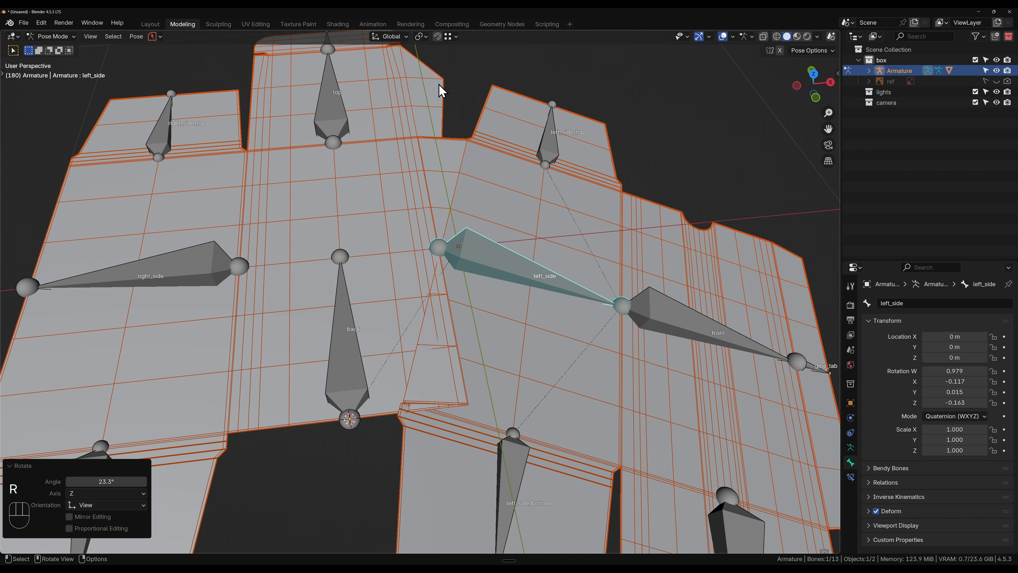
key("ctrl+z")
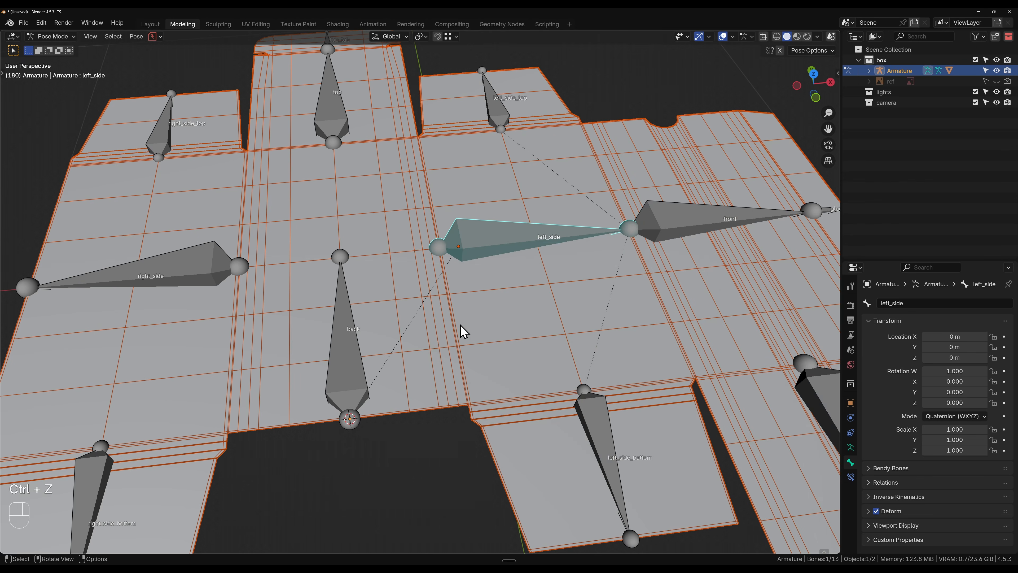
- Open the Seinka_box mesh in Edit Mode and select the vertices belonging to the left_side vertex group
key("Tab")
left_click(45, 37)
left_click(46, 49)
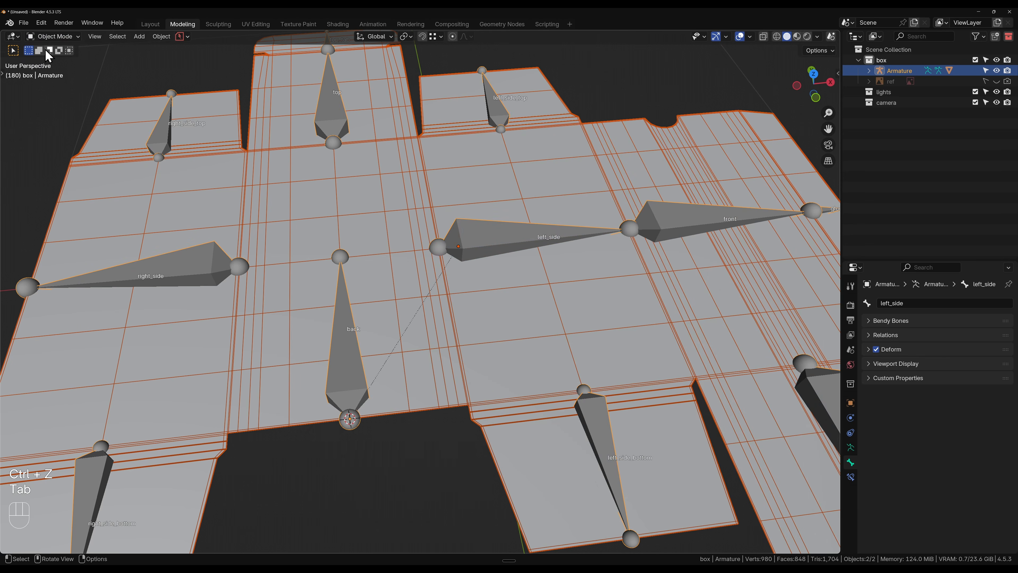
left_click(453, 379)
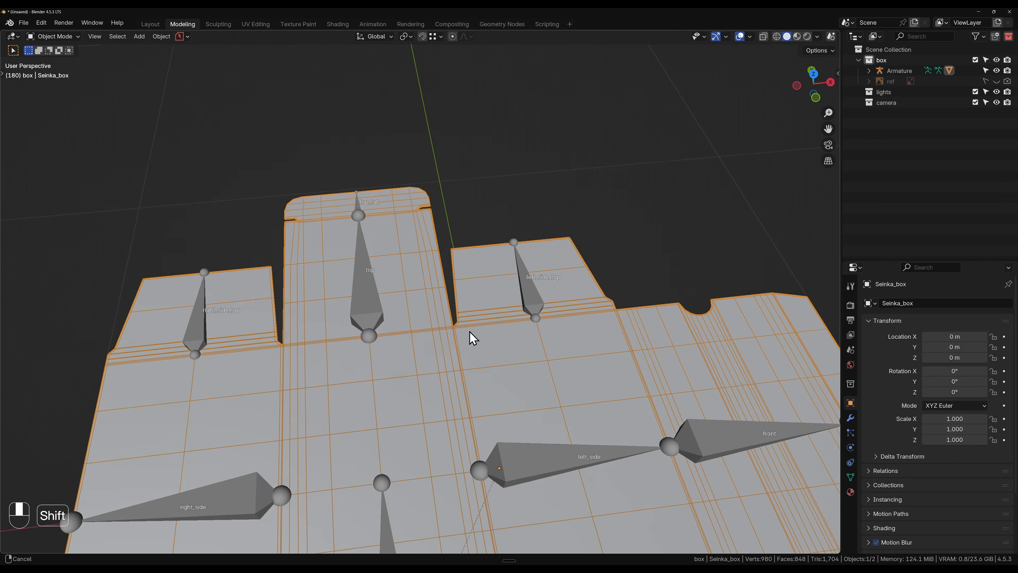
scroll(488, 287, "down", 5)
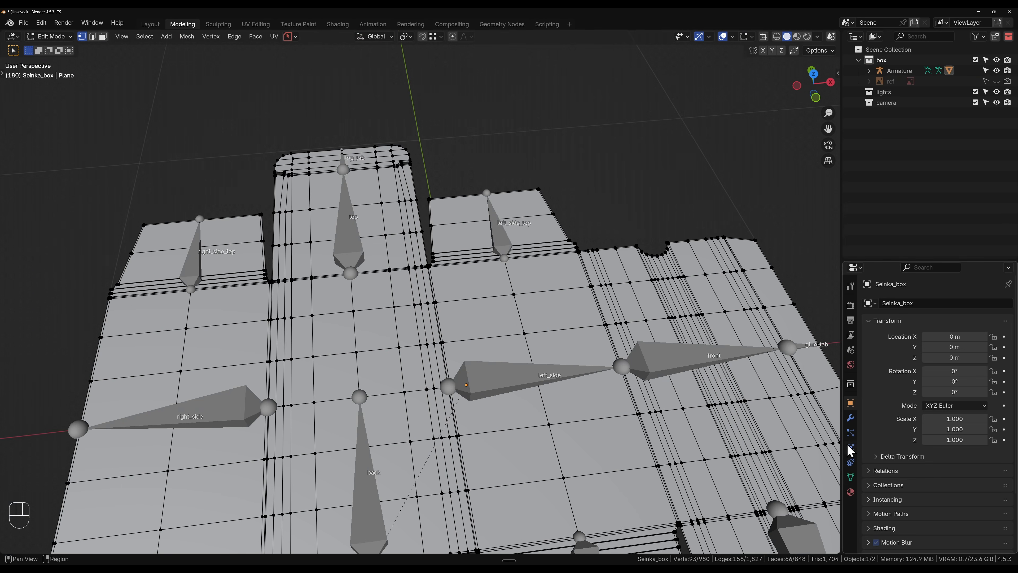
left_click(850, 477)
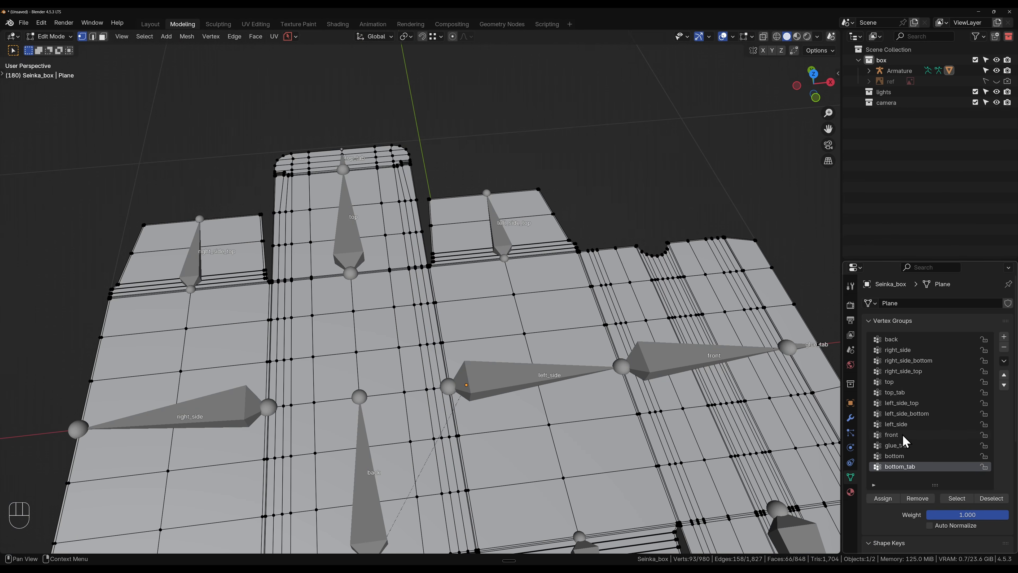
left_click(907, 425)
left_click(956, 498)
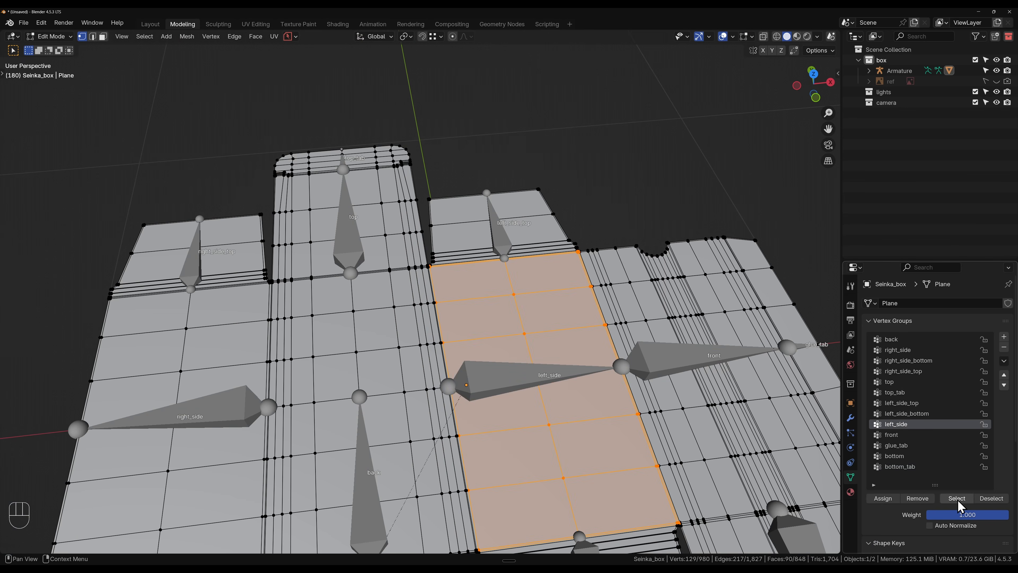
- Examine which vertices are selected at the corner where the left_side panel meets the back, top and left_side_top panels
scroll(466, 255, "up", 8)
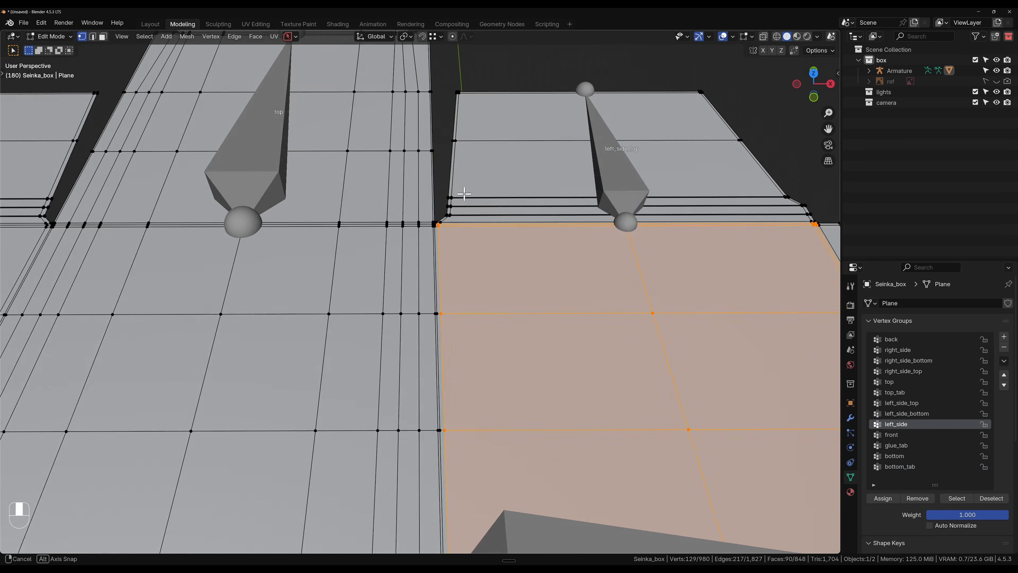
middle_click_drag(456, 200, 457, 341, "shift")
scroll(457, 343, "up", 3)
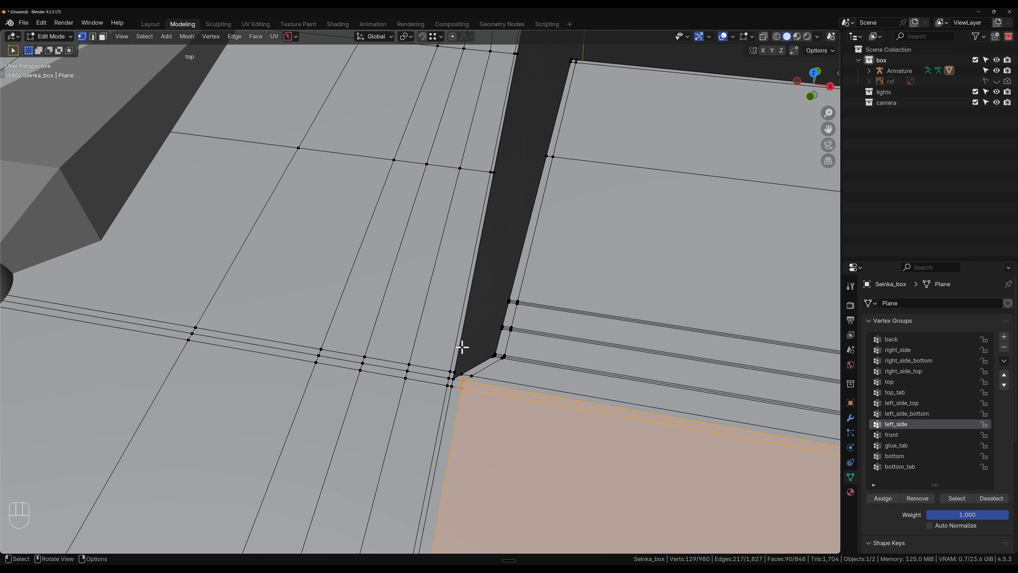
scroll(462, 347, "down", 3)
scroll(462, 348, "down", 4)
middle_click_drag(463, 347, 513, 252, "shift")
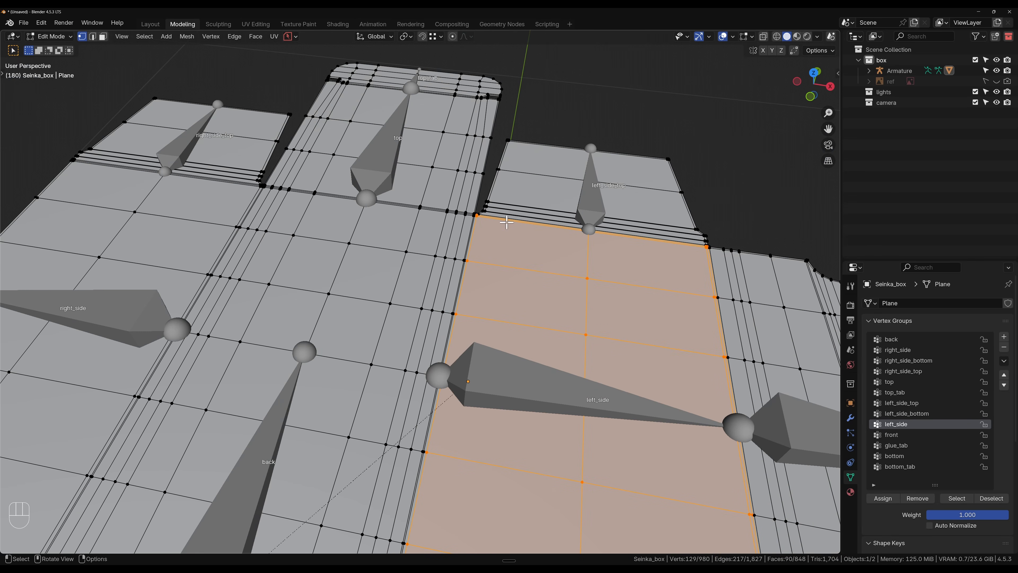
- Inspect the selected left_side vertices near the panel's upper edge and compare them with the adjoining panels of the flat carton
scroll(484, 177, "up", 4)
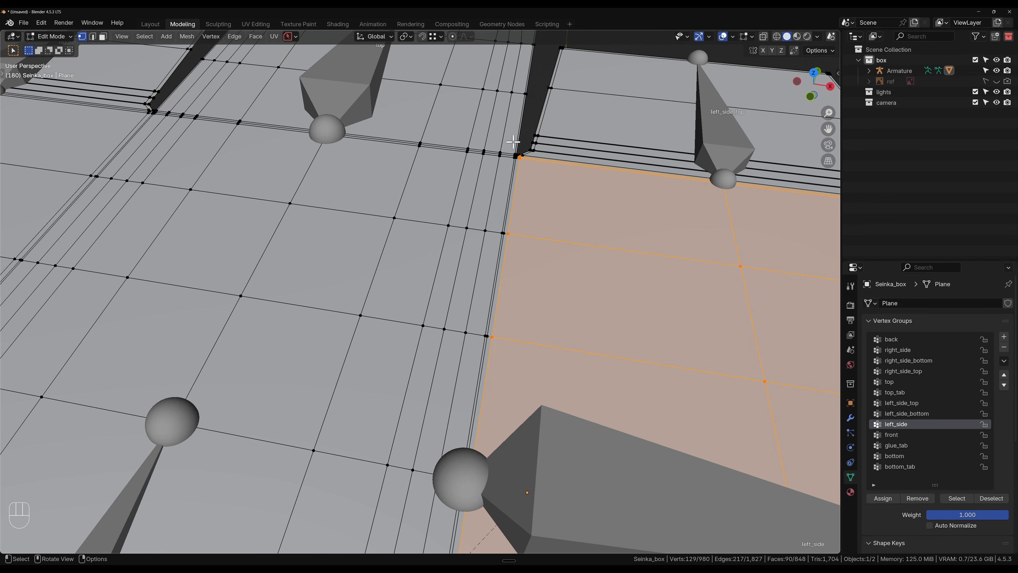
scroll(513, 159, "down", 5)
middle_click_drag(483, 188, 447, 265, "shift")
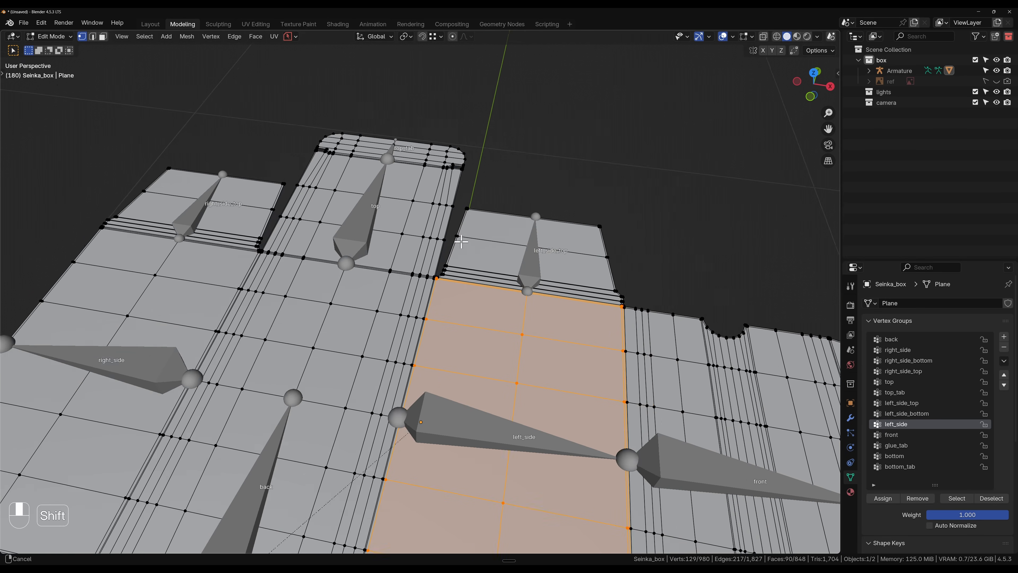
scroll(446, 267, "up", 6)
scroll(437, 239, "down", 7)
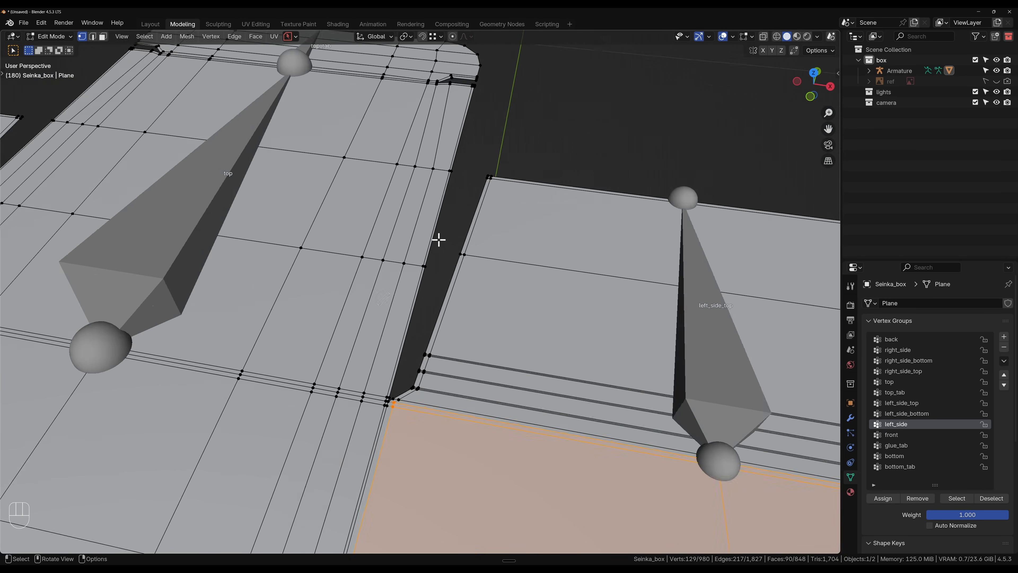
middle_click_drag(437, 241, 601, 177, "shift")
scroll(601, 177, "down", 5)
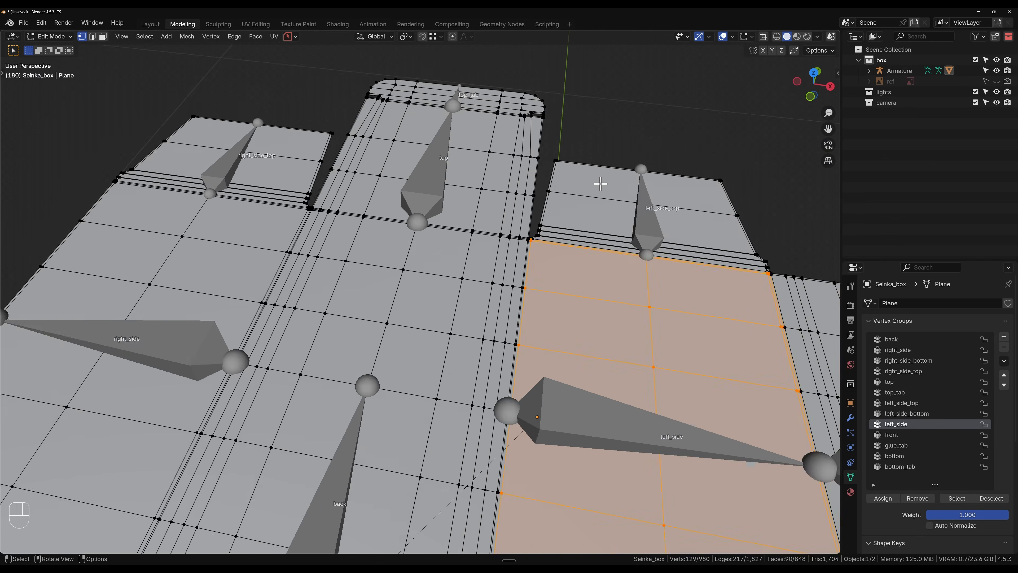
scroll(477, 161, "up", 2)
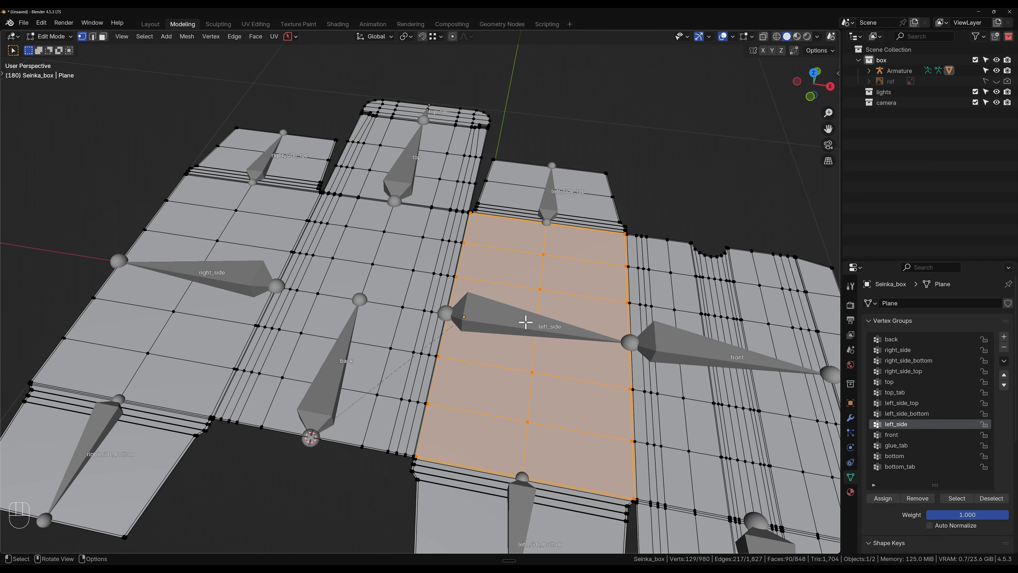
scroll(464, 309, "down", 1)
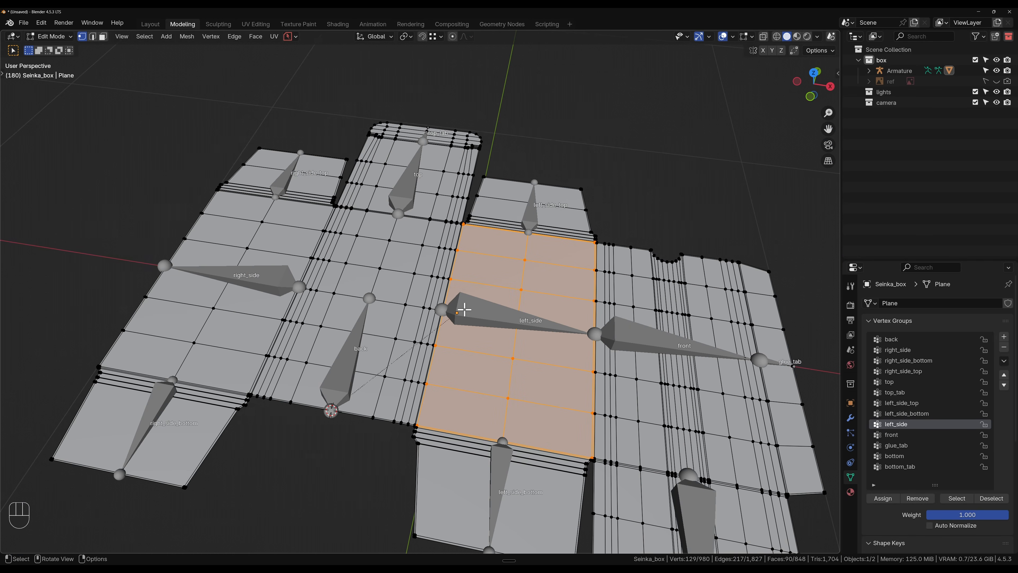
- Leave mesh editing and put the armature into Pose Mode
key("Tab")
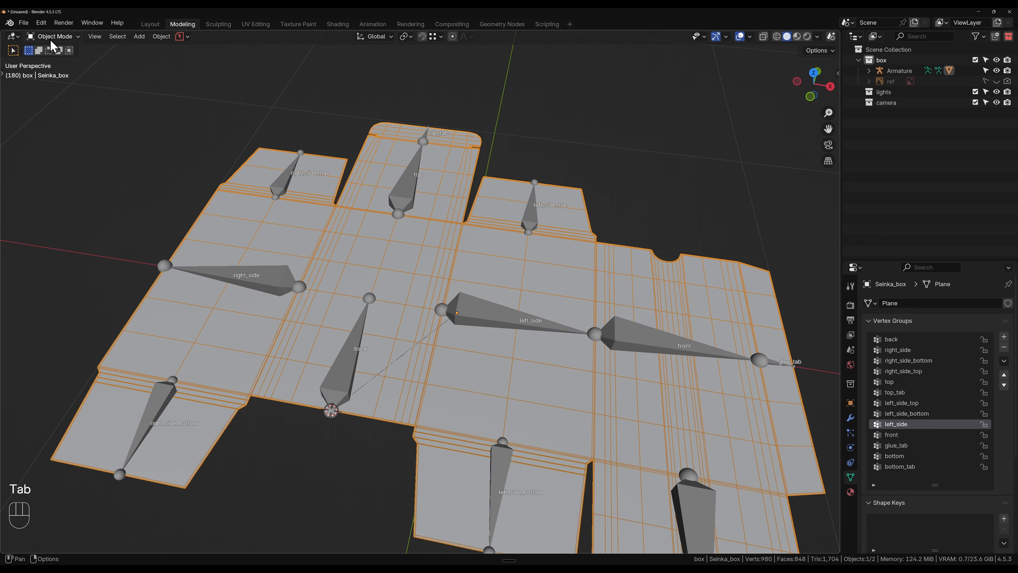
left_click(50, 40)
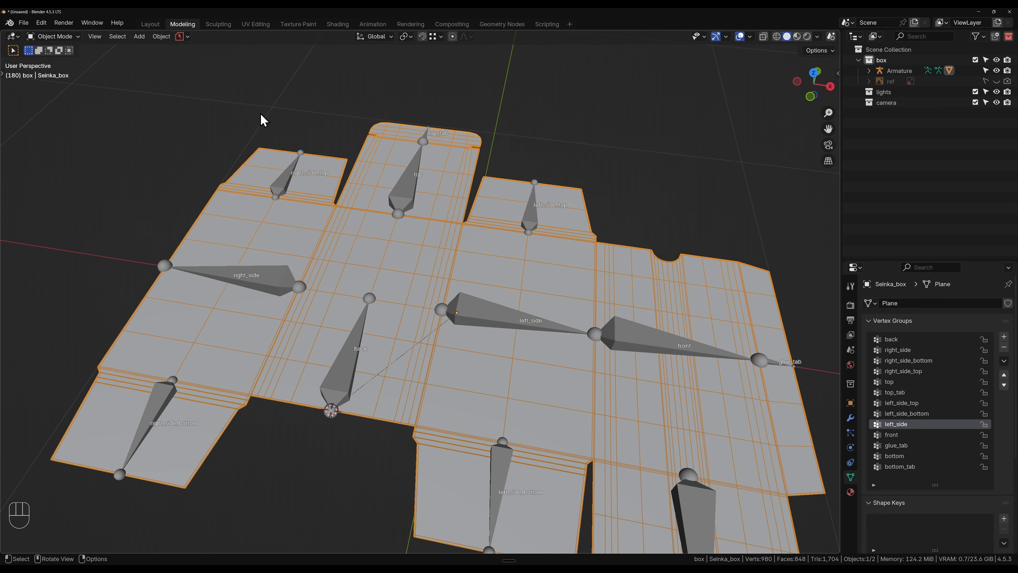
left_click(271, 289)
left_click(50, 36)
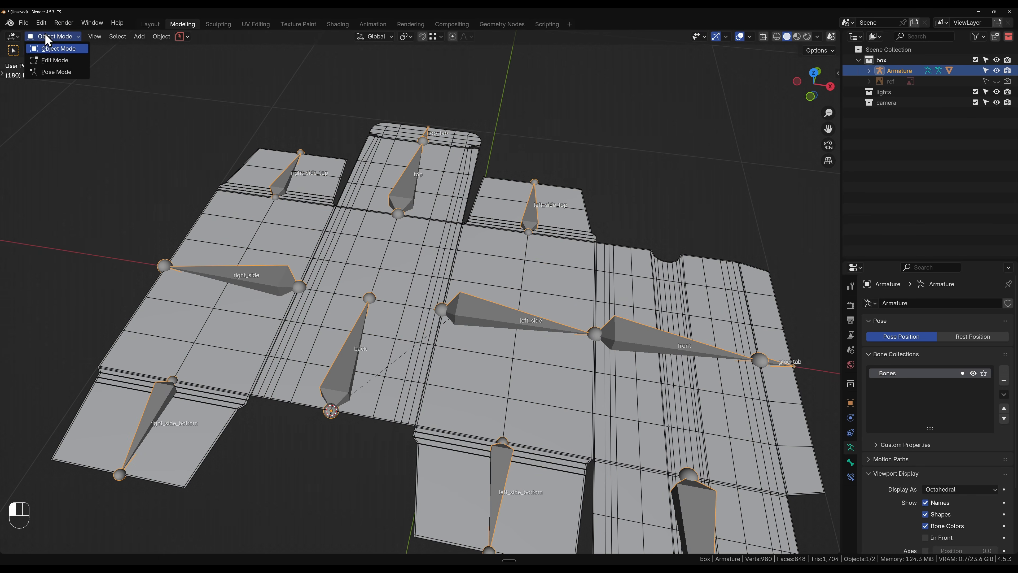
left_click(48, 70)
- Test-rotate the back bone about the global X axis and freely, cancelling each rotation
middle_click_drag(466, 291, 402, 235, "shift")
middle_click_drag(358, 264, 385, 269)
middle_click_drag(340, 302, 450, 291, "shift")
left_click(432, 326)
key("r")
key("x")
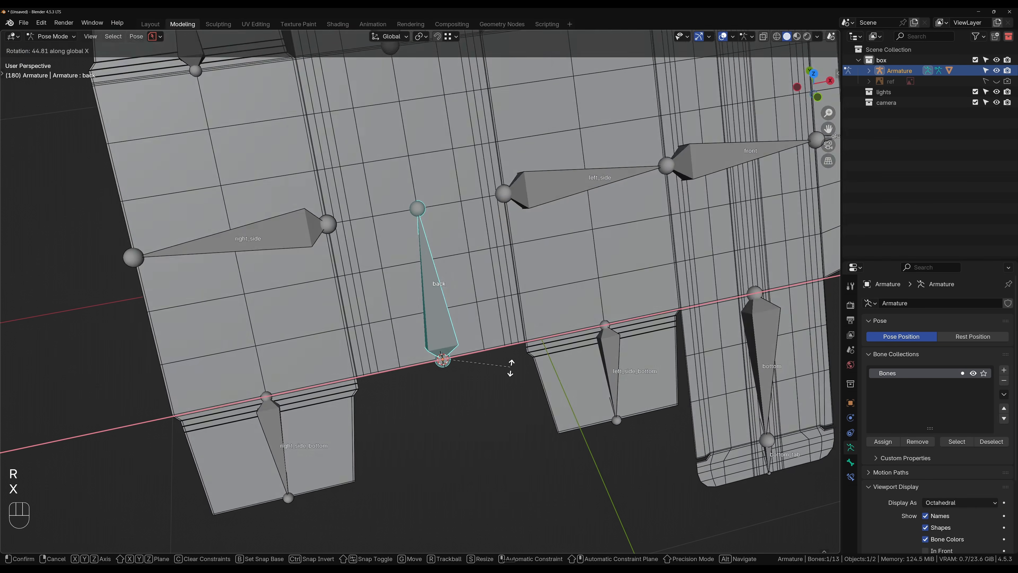
right_click(438, 333)
key("r")
key("x")
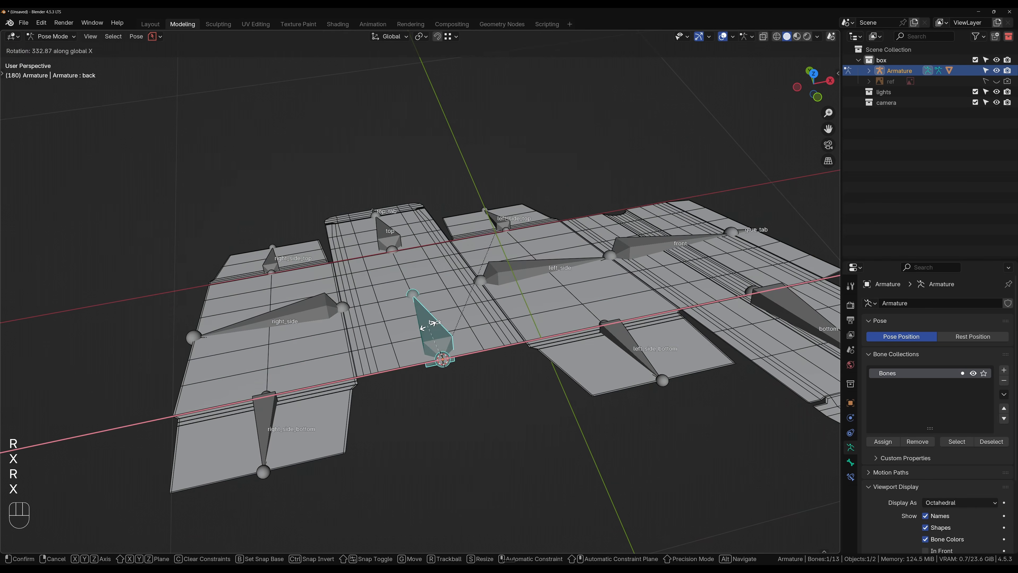
right_click(499, 339)
key("r")
key("r")
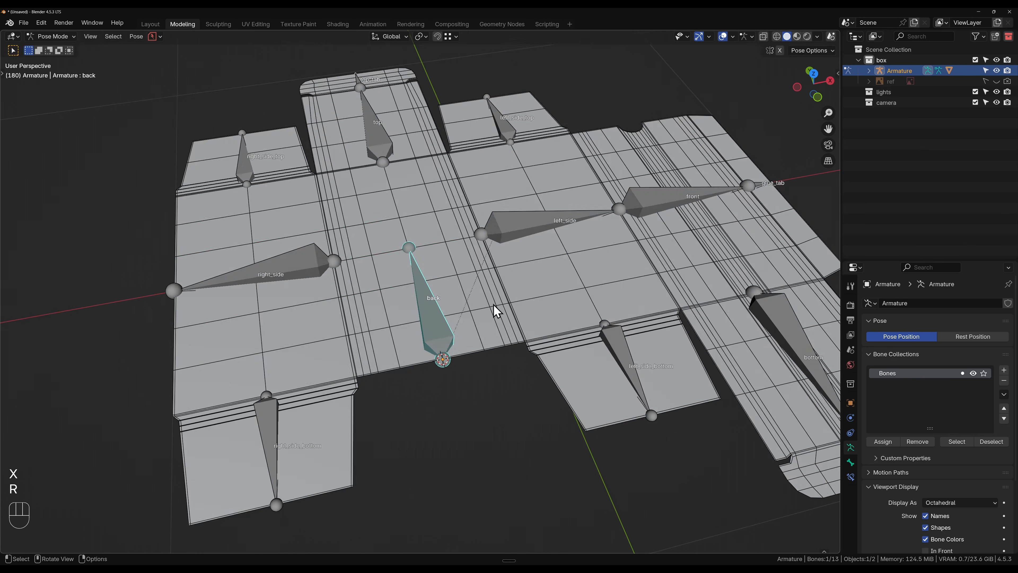
right_click(450, 258)
- Set the right_side bone's rotation mode to XYZ Euler in its bone properties and lock its Y and Z rotation
middle_click_drag(370, 284, 519, 259, "shift")
left_click(850, 462)
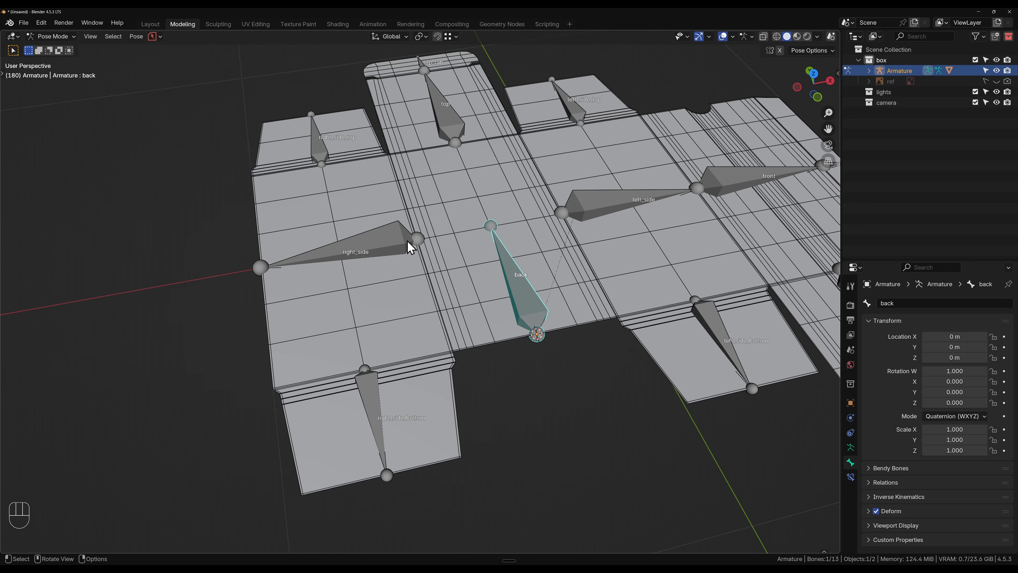
left_click(395, 243)
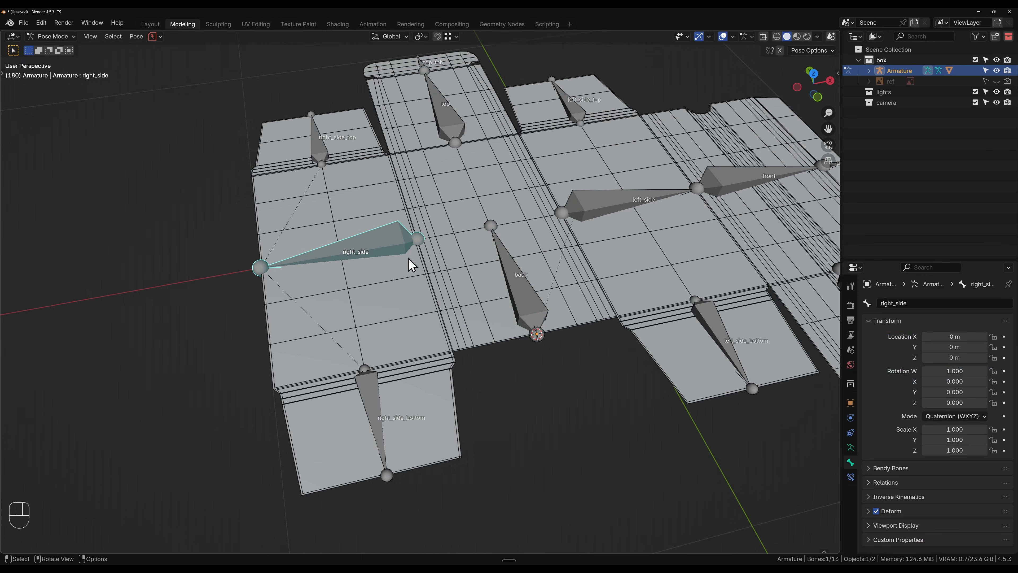
key("r")
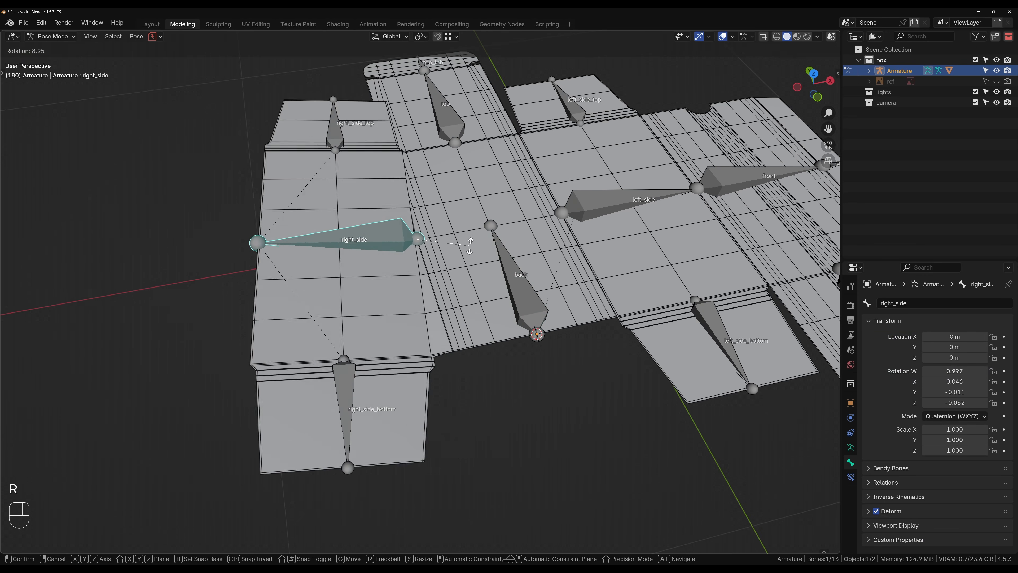
right_click(467, 259)
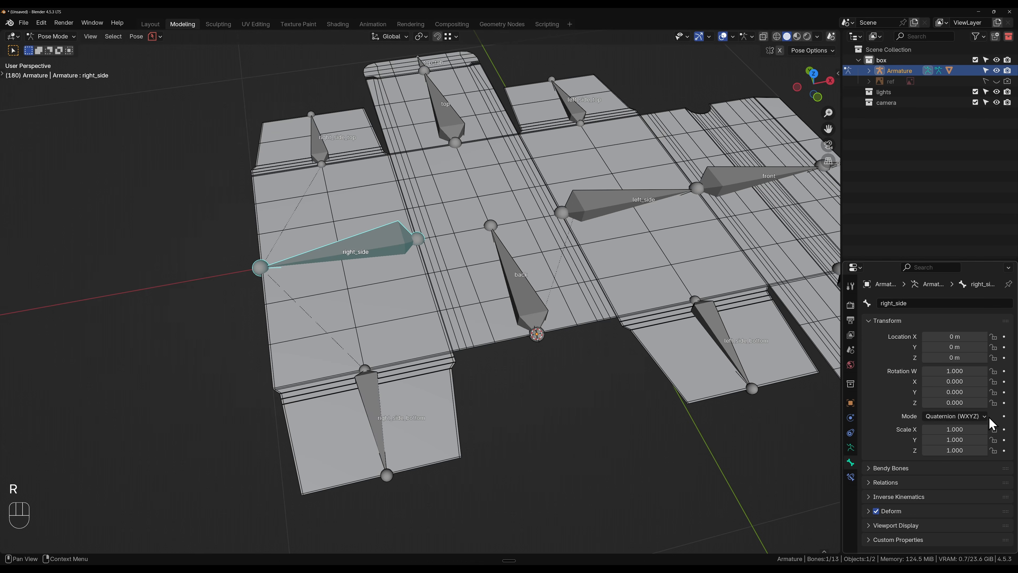
left_click(944, 417)
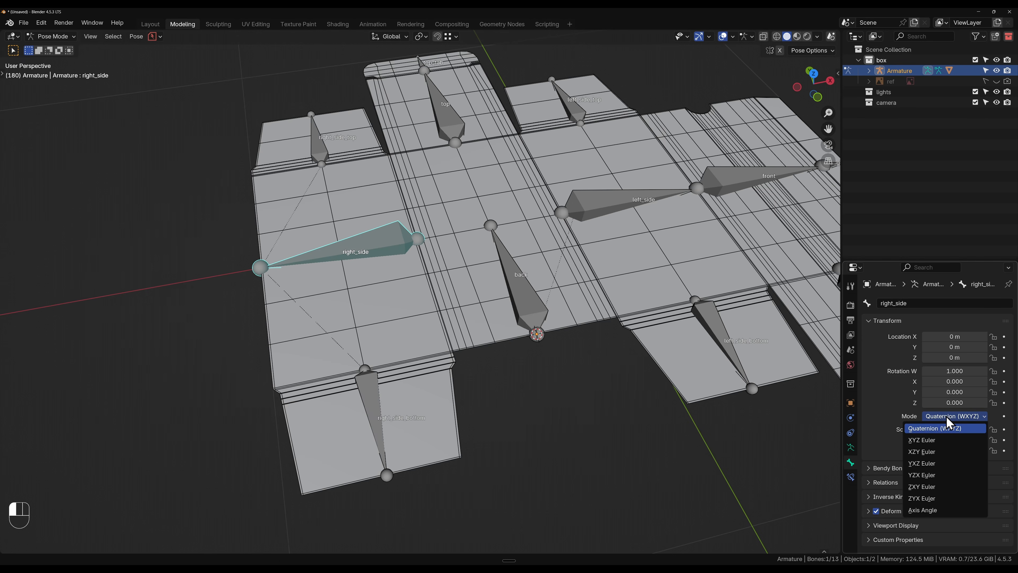
left_click(931, 440)
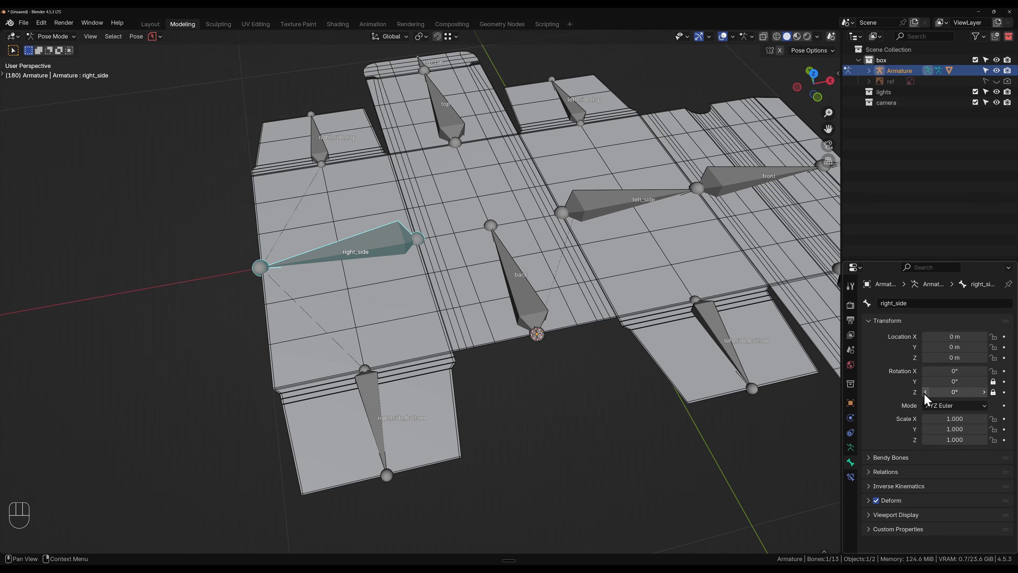
- Test the right_side bone with an X rotation of -22° and a free rotation, and undo the rotation
left_click_drag(938, 370, 961, 371)
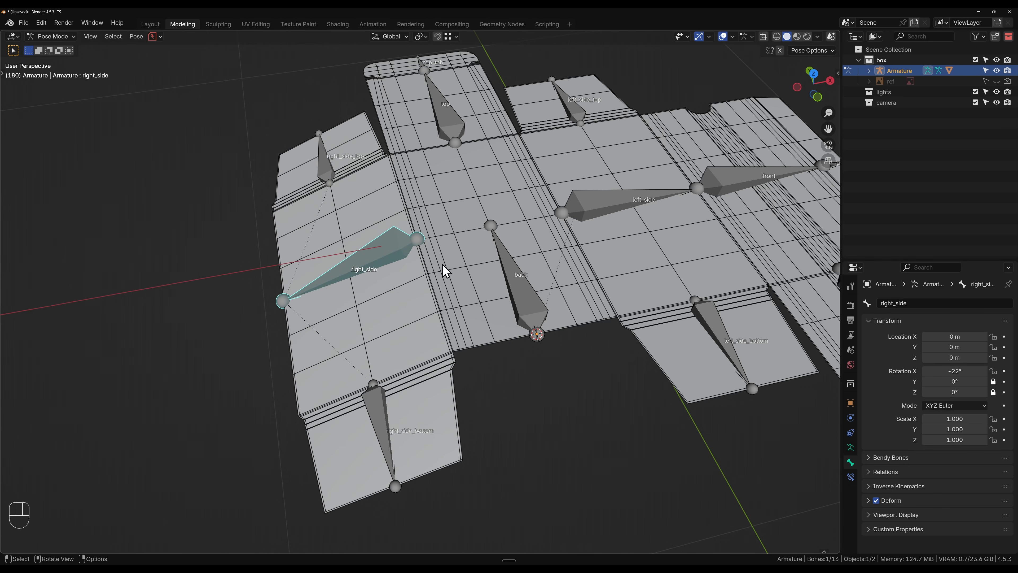
key("r")
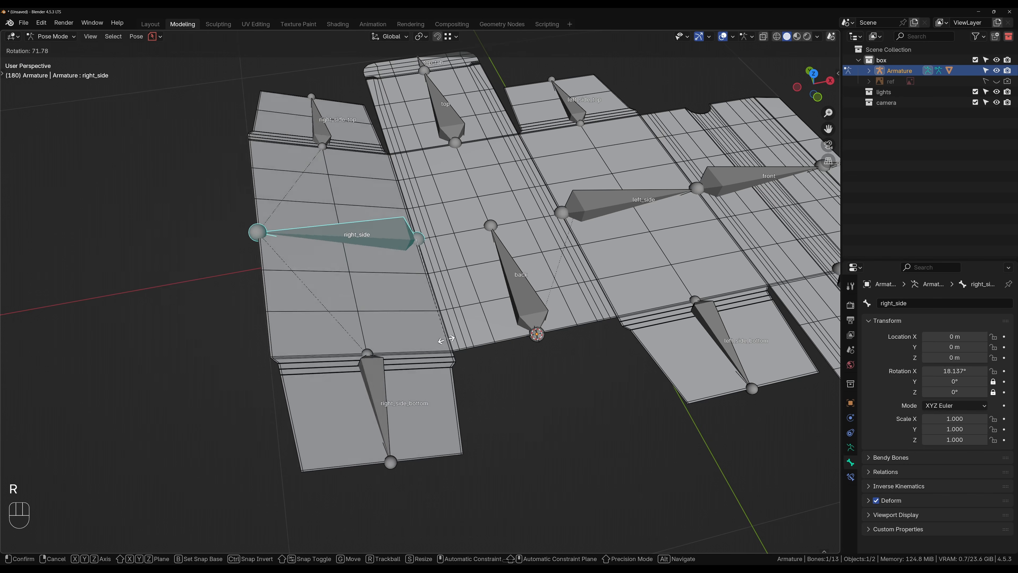
right_click(446, 339)
key("ctrl+z")
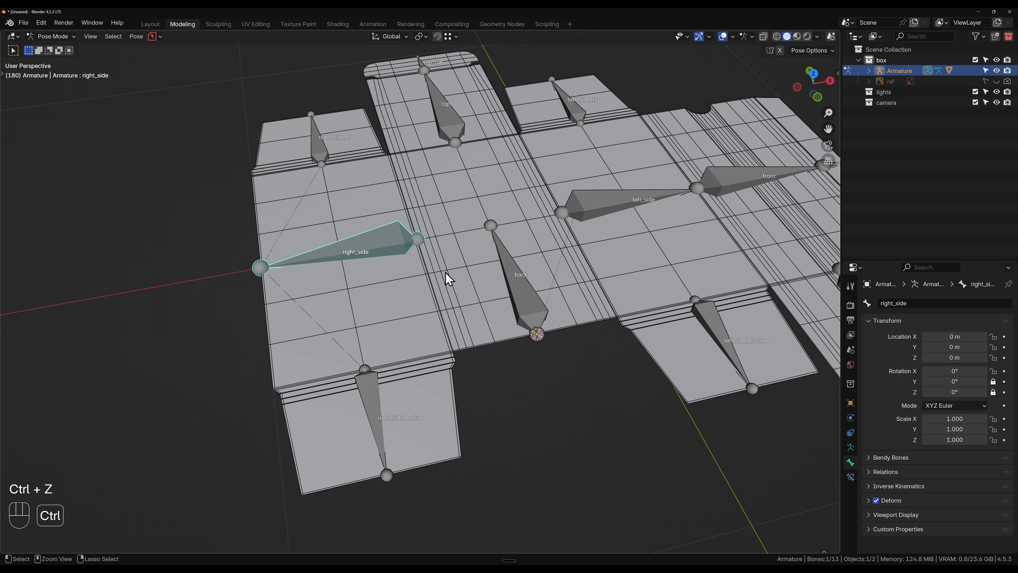
- Set the right_side_top bone's rotation mode to XYZ Euler and lock its Y and Z rotation
left_click(323, 156)
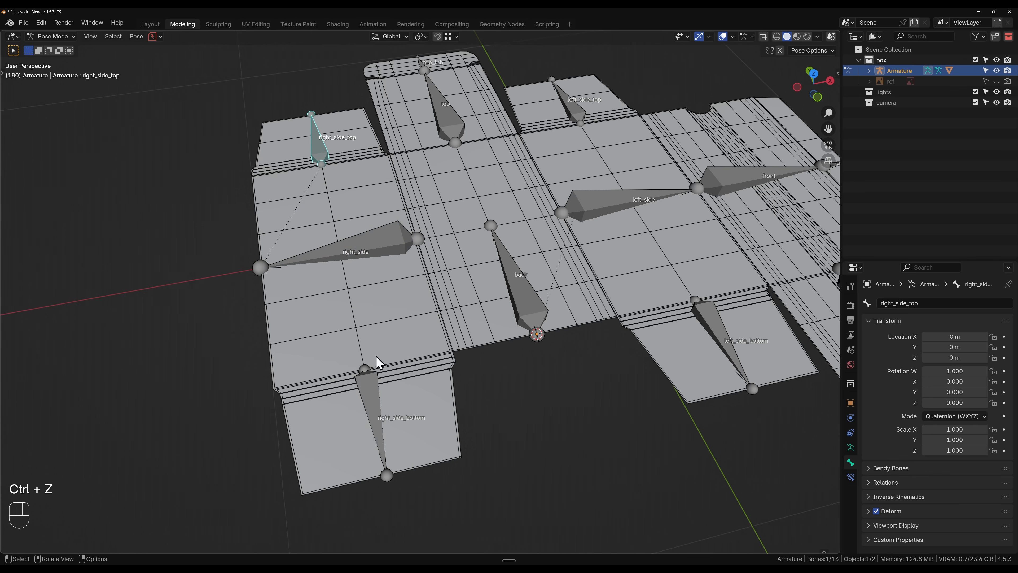
left_click(946, 416)
left_click(929, 429)
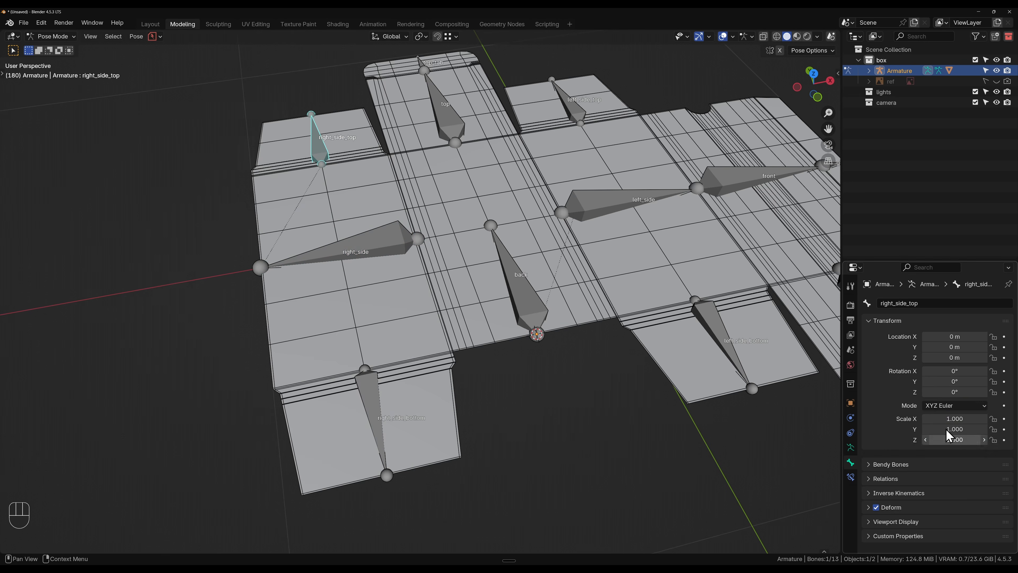
left_click_drag(993, 381, 993, 392)
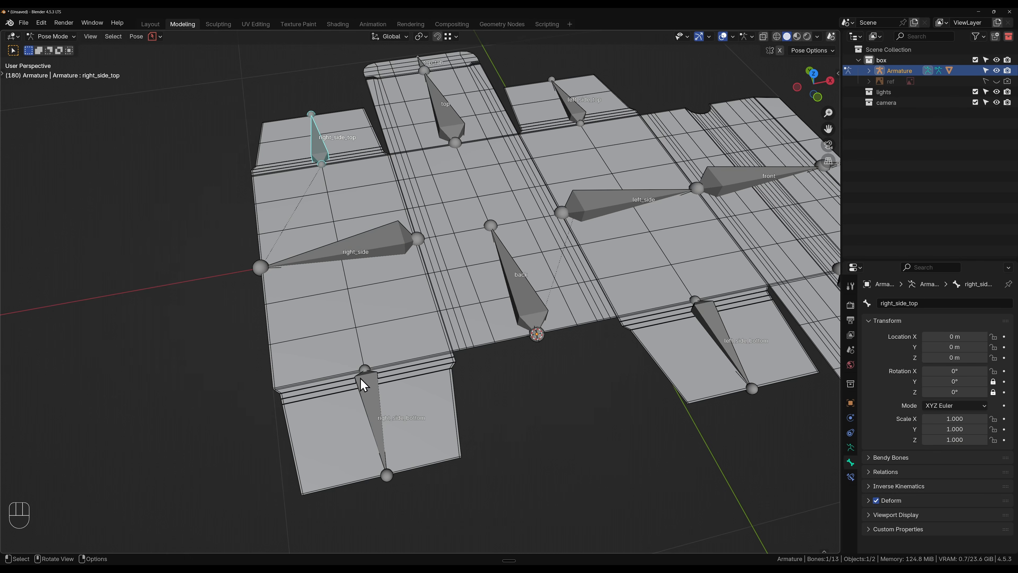
- Set the right_side_bottom bone's rotation mode to XYZ Euler and lock its Y and Z rotation
left_click(379, 391)
left_click(954, 416)
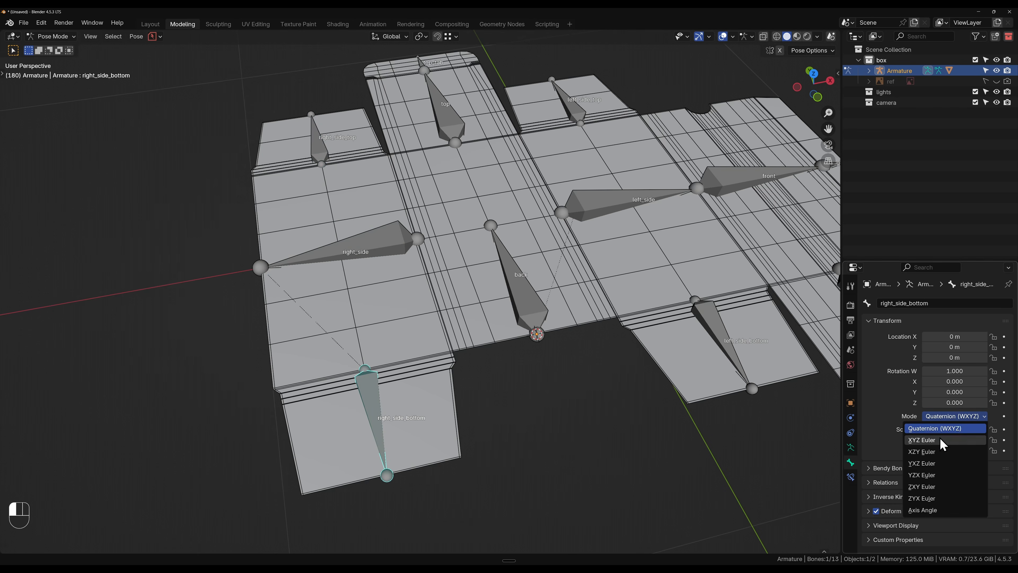
left_click(934, 431)
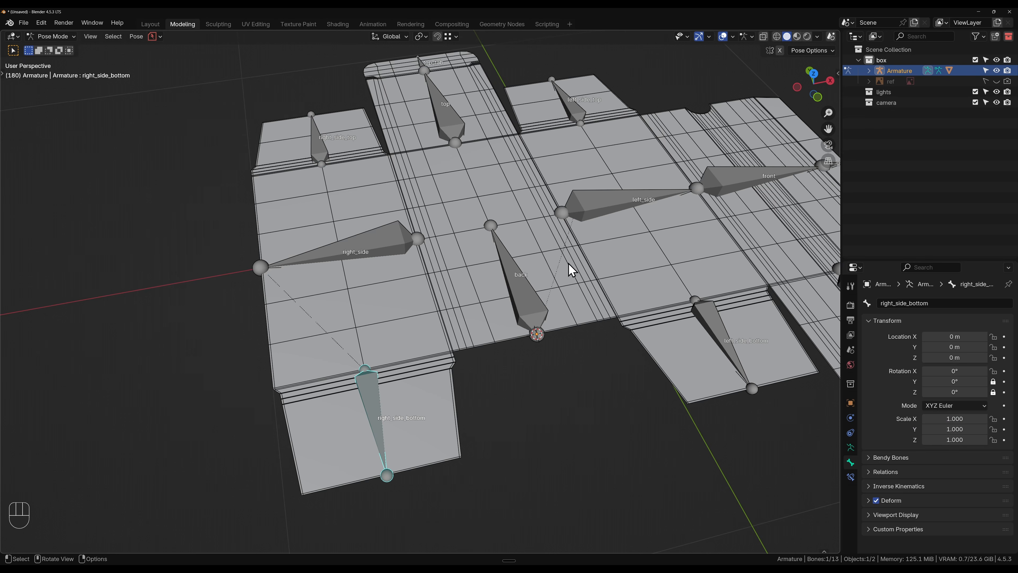
- Set the top bone's rotation mode to XYZ Euler and lock its Y and Z rotation
middle_click_drag(567, 268, 595, 416, "shift")
left_click(513, 320)
left_click(981, 416)
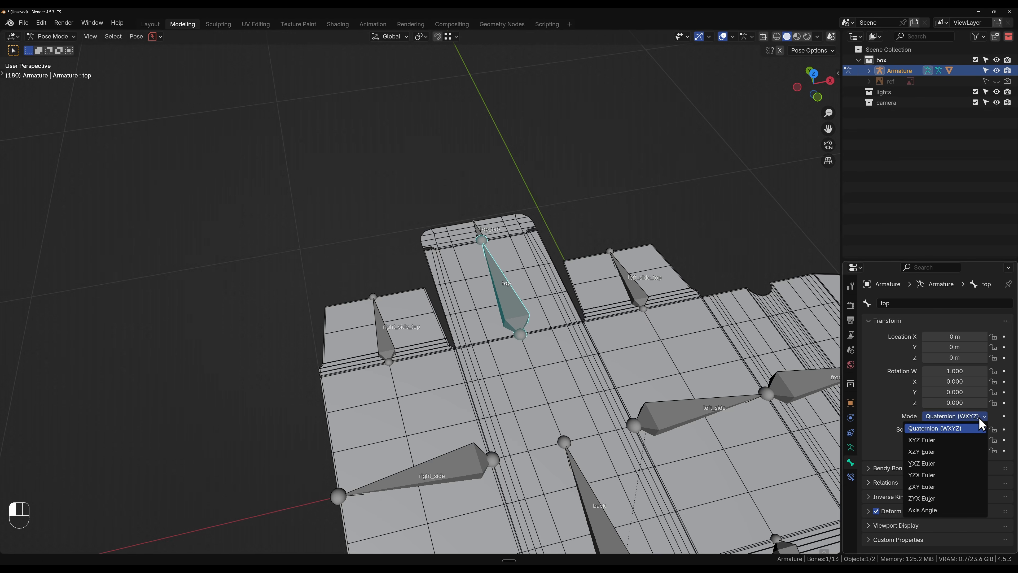
left_click(947, 437)
left_click_drag(994, 382, 994, 392)
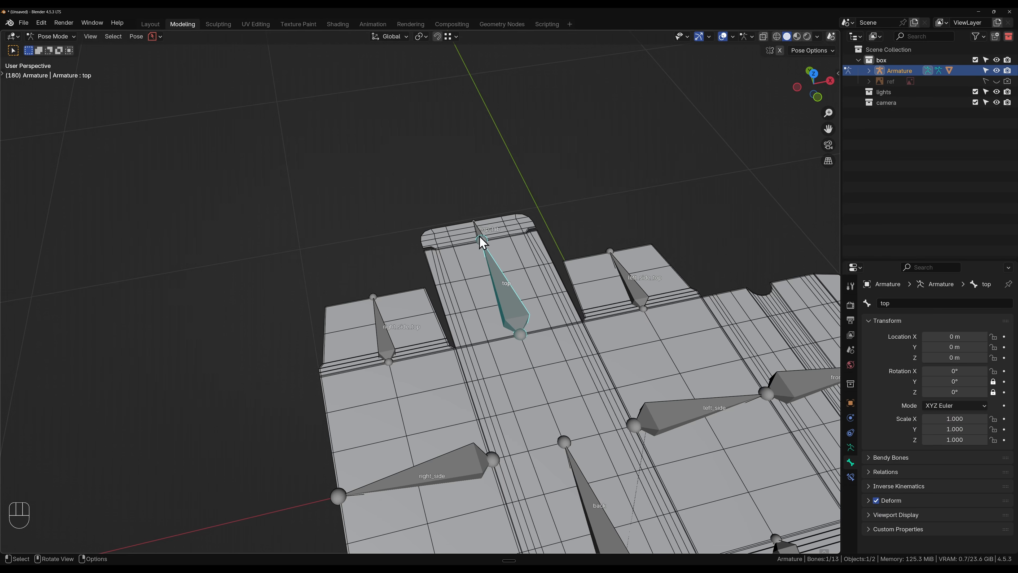
- Set the top_tab bone's rotation mode to XYZ Euler and lock its Y and Z rotation
left_click(477, 236)
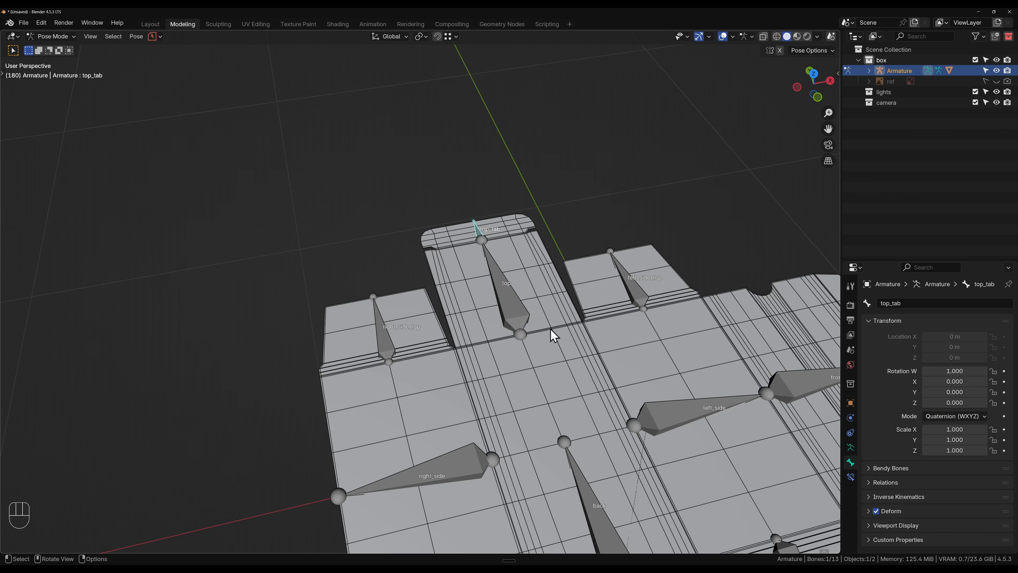
left_click(960, 416)
left_click(956, 440)
left_click_drag(993, 382, 993, 392)
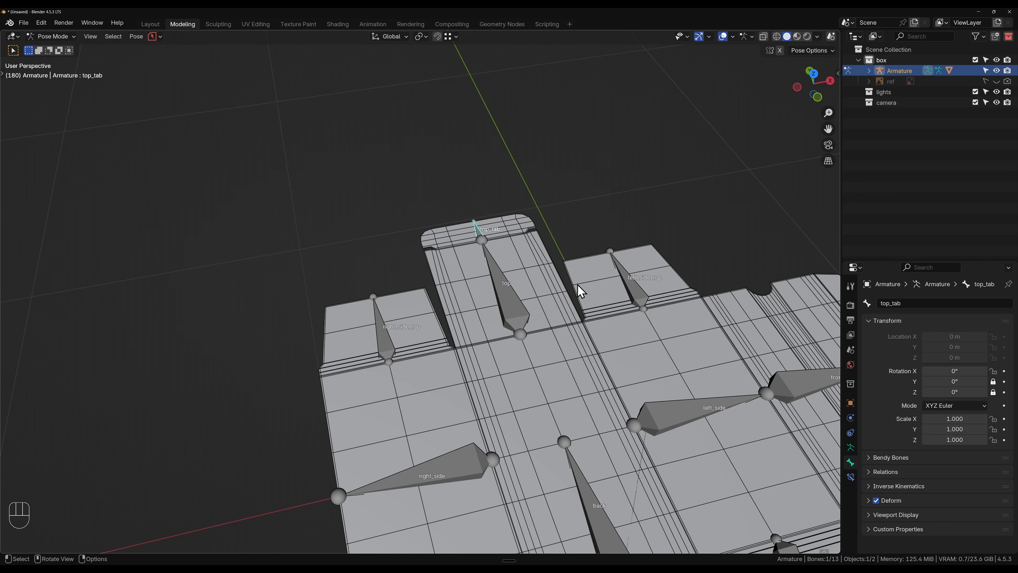
- Set the left_side_top bone's rotation mode to XYZ Euler and lock its Y and Z rotation
left_click(629, 300)
middle_click_drag(677, 357, 618, 330, "shift")
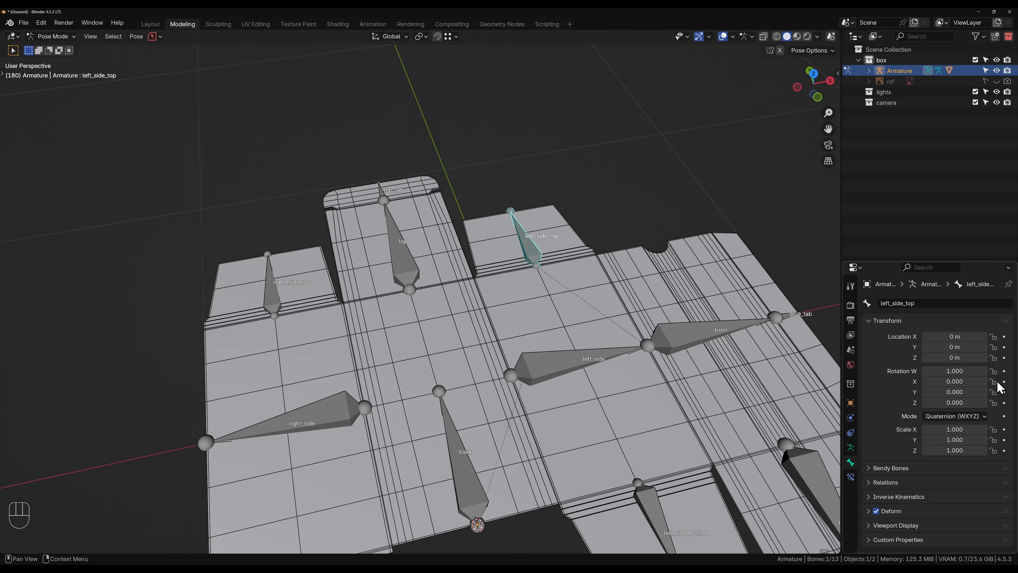
left_click(969, 419)
left_click(956, 429)
left_click_drag(993, 381, 993, 392)
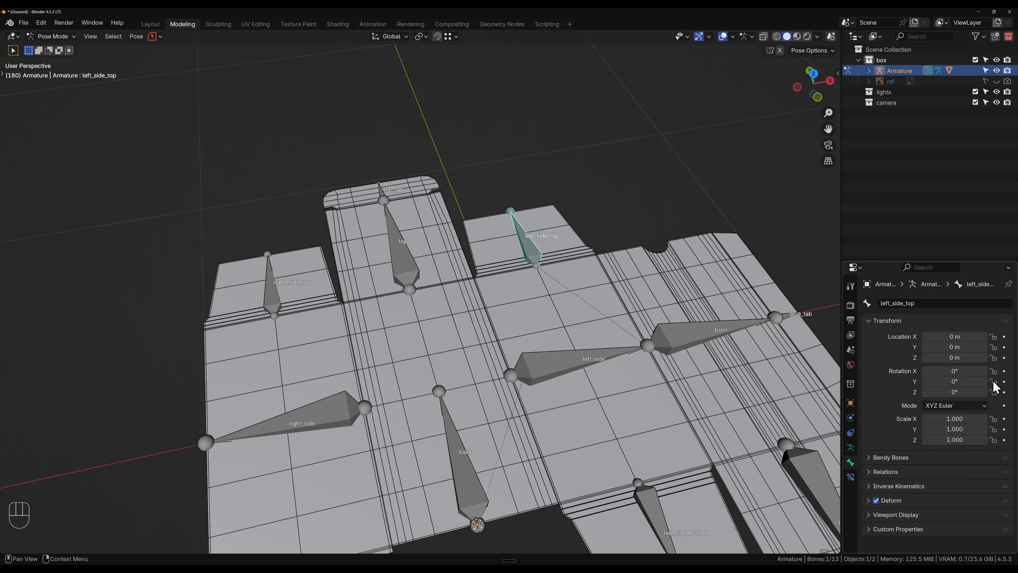
- Select the left_side bone of the armature
left_click(566, 376)
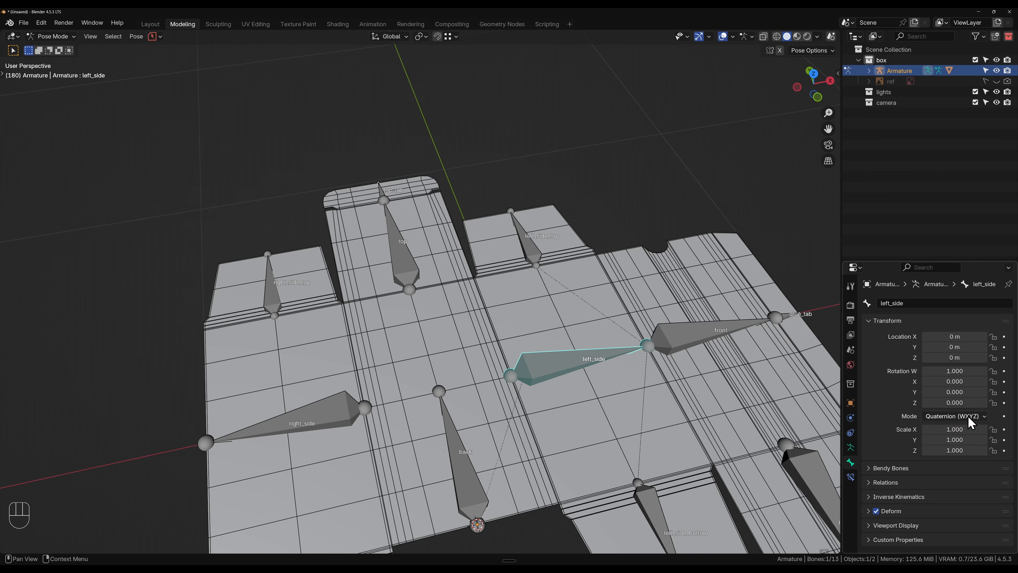
- Switch the left_side and left_side_bottom bones to XYZ Euler rotation mode and lock their Y and Z rotations
left_click(956, 417)
left_click(948, 440)
middle_click_drag(522, 384, 474, 310, "shift")
left_click(607, 440)
left_click(956, 419)
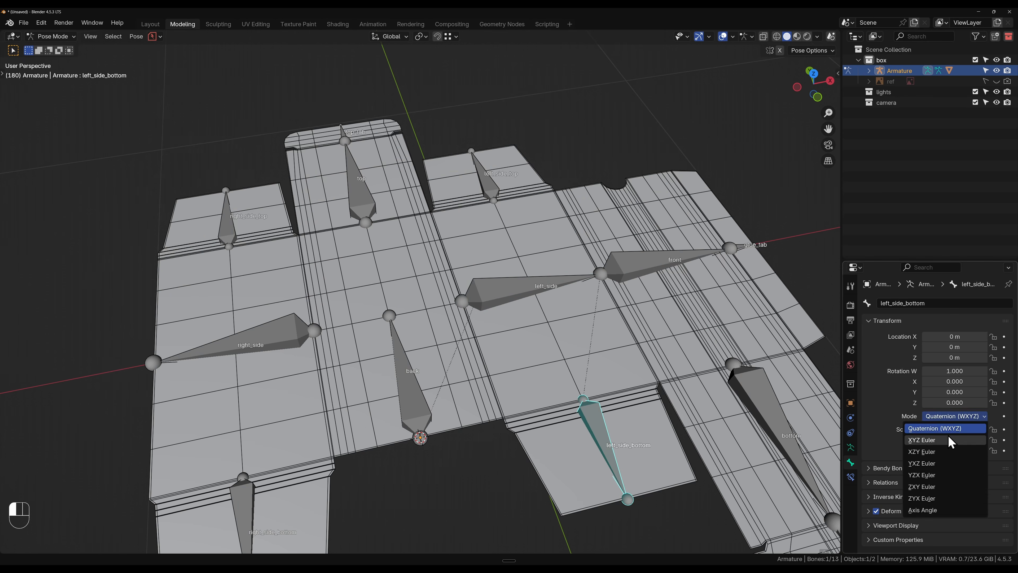
left_click(950, 441)
- Switch the front bone's rotation mode to XYZ Euler and lock its Y and Z rotations
middle_click_drag(693, 291, 484, 304, "shift")
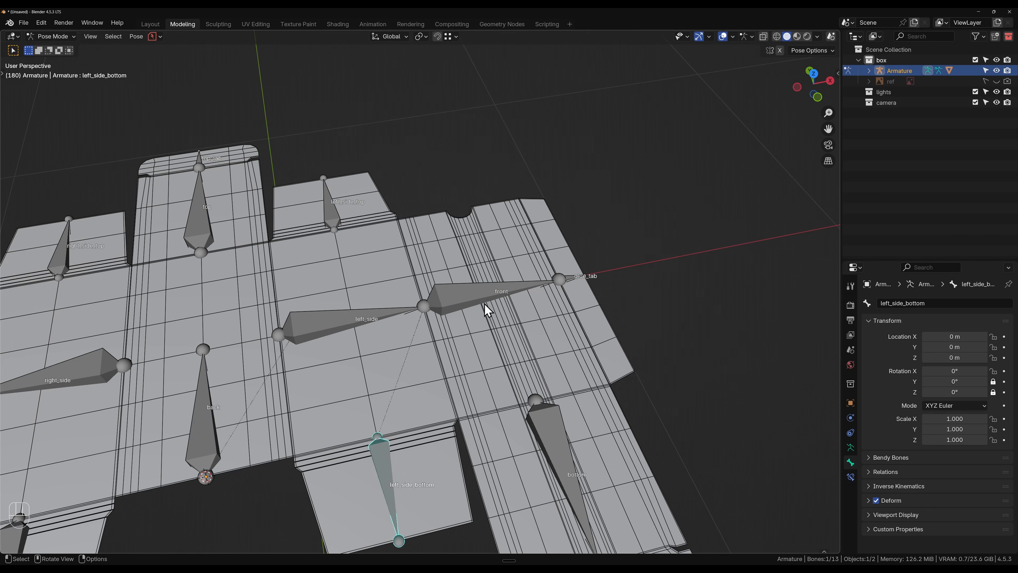
left_click(484, 304)
left_click(956, 416)
left_click(950, 437)
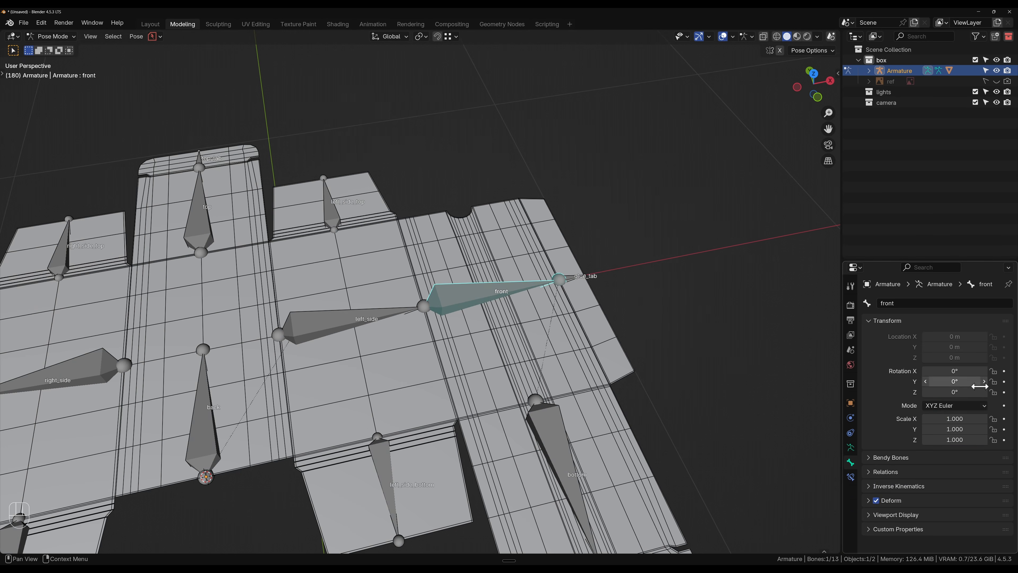
left_click(993, 391)
left_click(993, 382)
- Switch the glue_tab bone's rotation mode to XYZ Euler
middle_click_drag(664, 386, 585, 241, "shift")
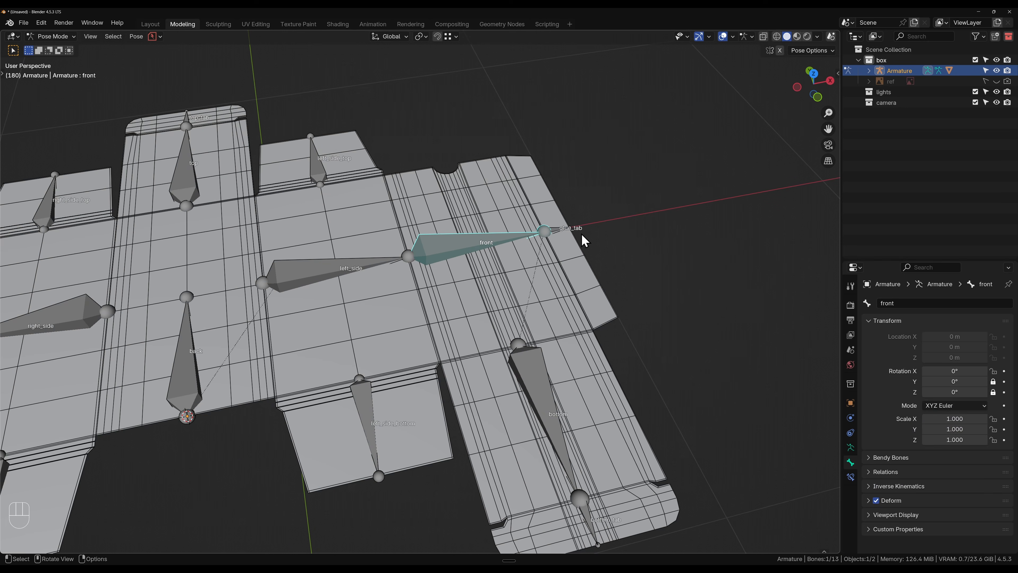
left_click(554, 233)
left_click(956, 416)
left_click(950, 437)
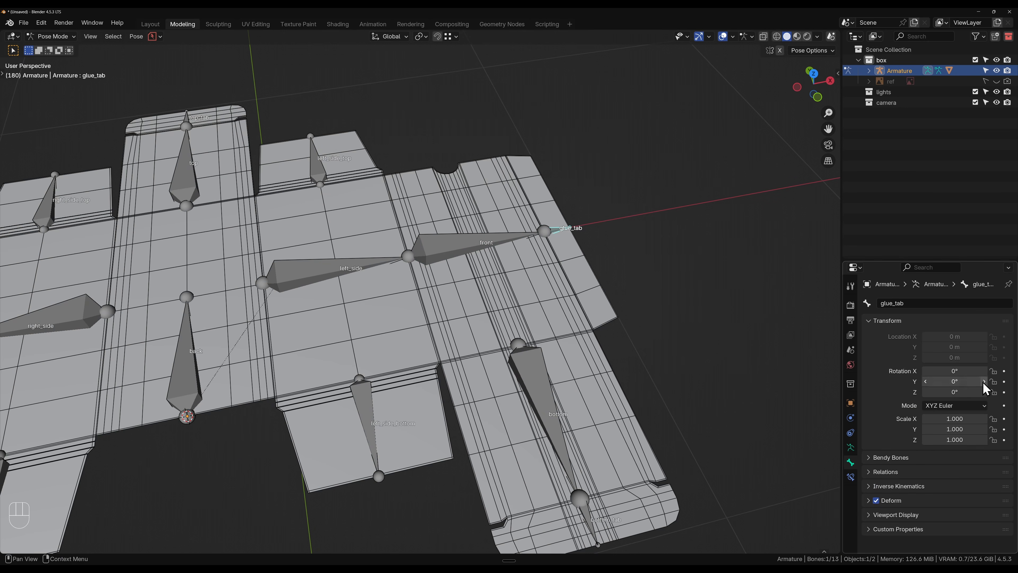
- Set the bottom bone to XYZ Euler rotation mode and lock its Y and Z rotations
middle_click_drag(708, 403, 750, 357, "shift")
left_click(586, 312)
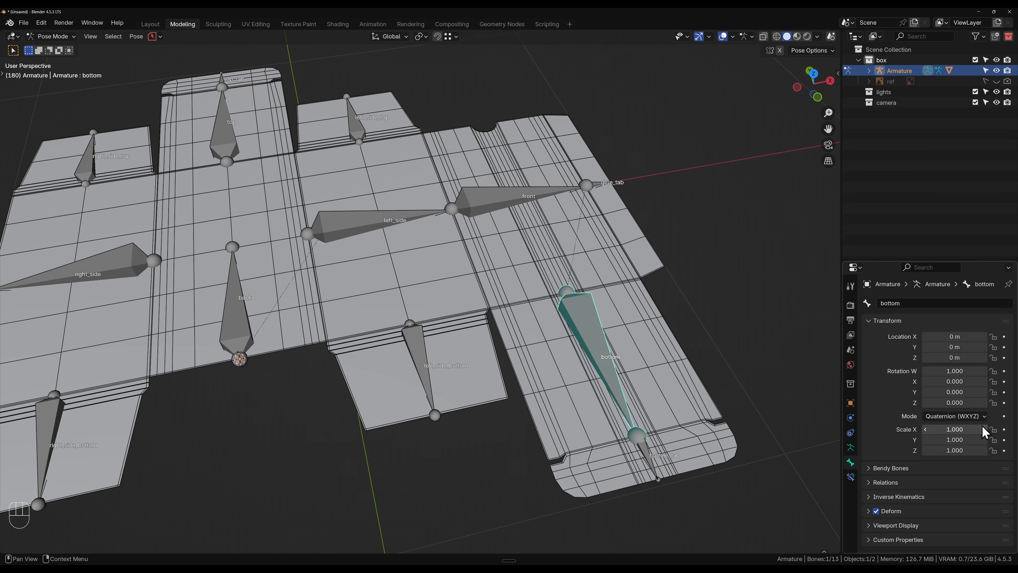
left_click(956, 416)
left_click(922, 440)
left_click(993, 392)
left_click(993, 381)
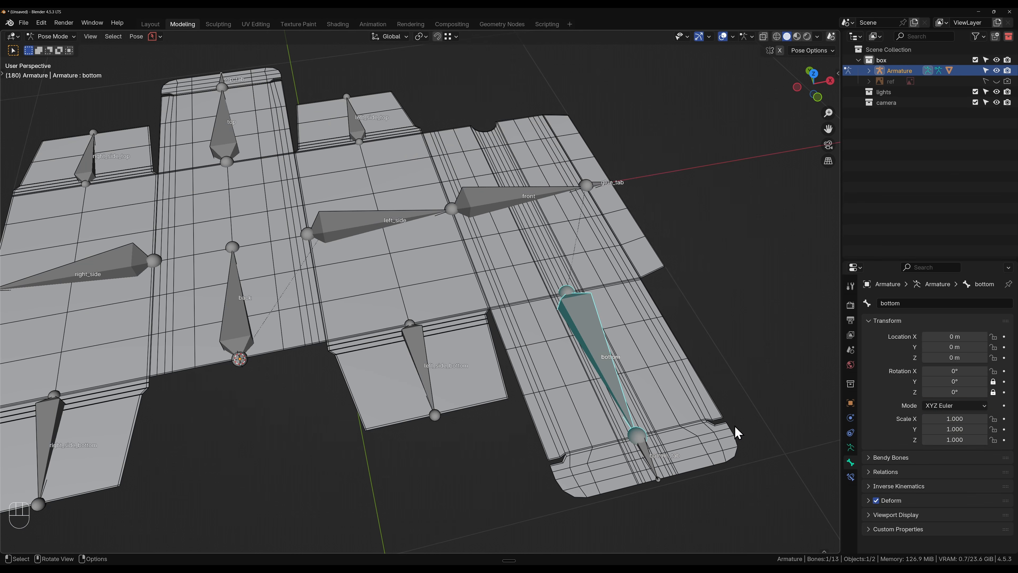
- Set the bottom_tab bone to XYZ Euler rotation mode with its Y and Z rotations locked
left_click(641, 447)
left_click(954, 417)
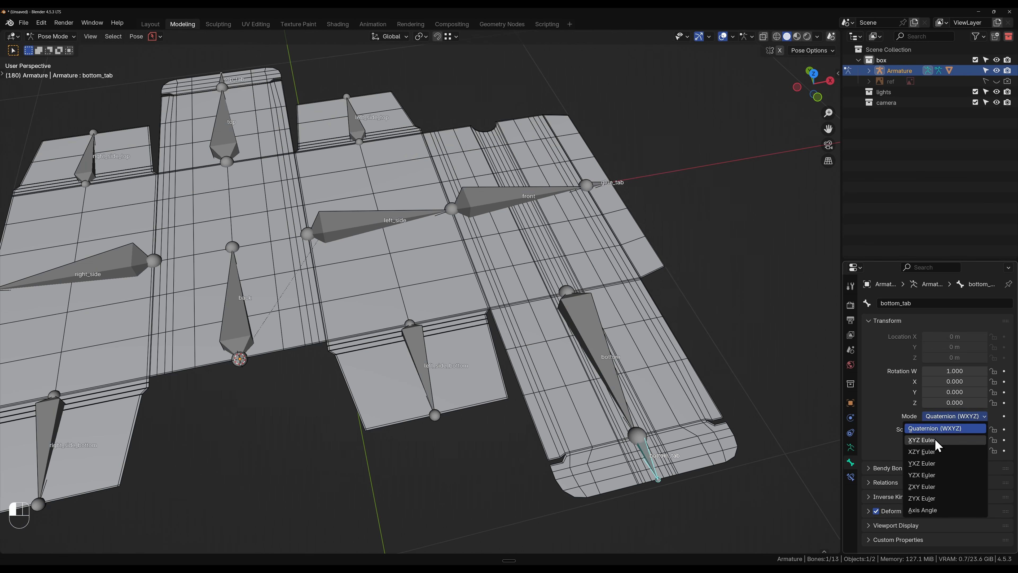
left_click(934, 441)
left_click(993, 381)
left_click(992, 392)
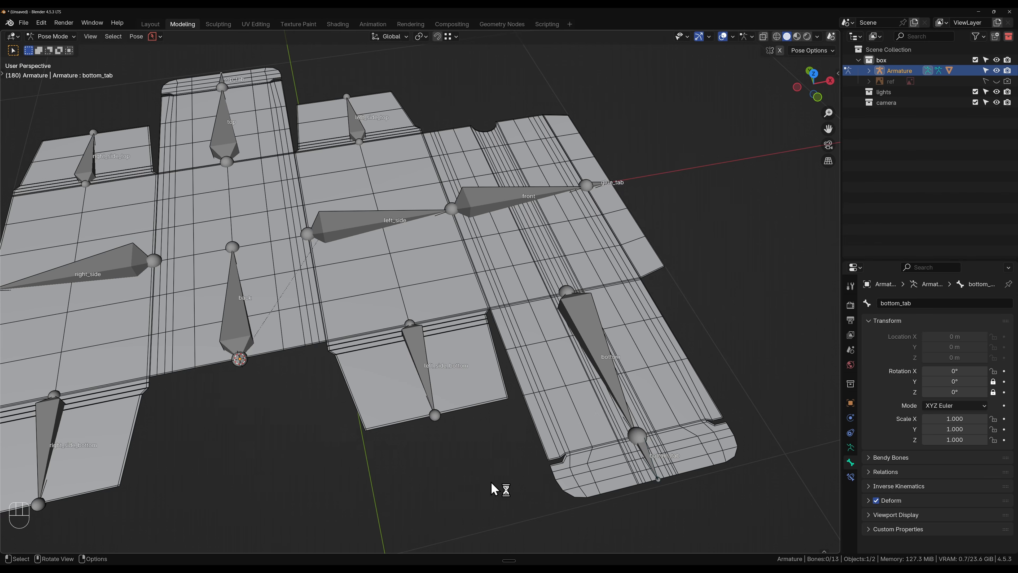
- Look over the armature data's viewport display settings, collapse them and return to the bone properties
middle_click_drag(379, 454, 527, 453, "shift")
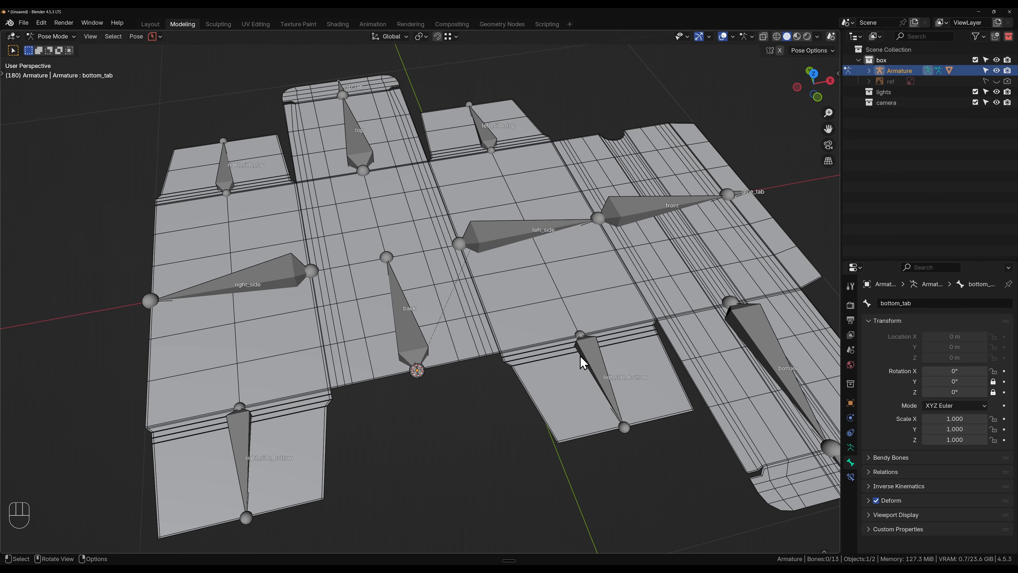
left_click(850, 448)
scroll(874, 497, "down", 5)
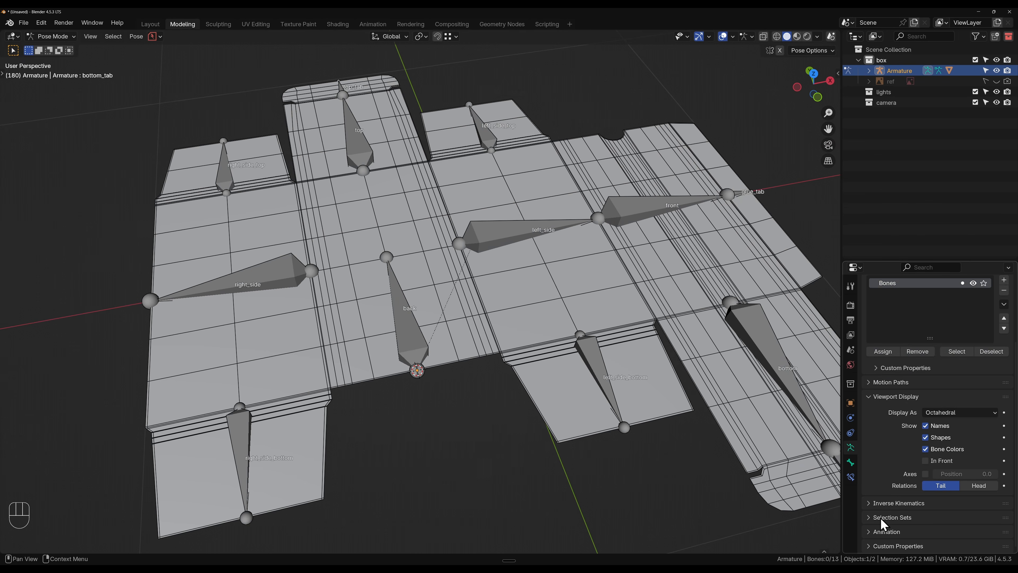
left_click(873, 402)
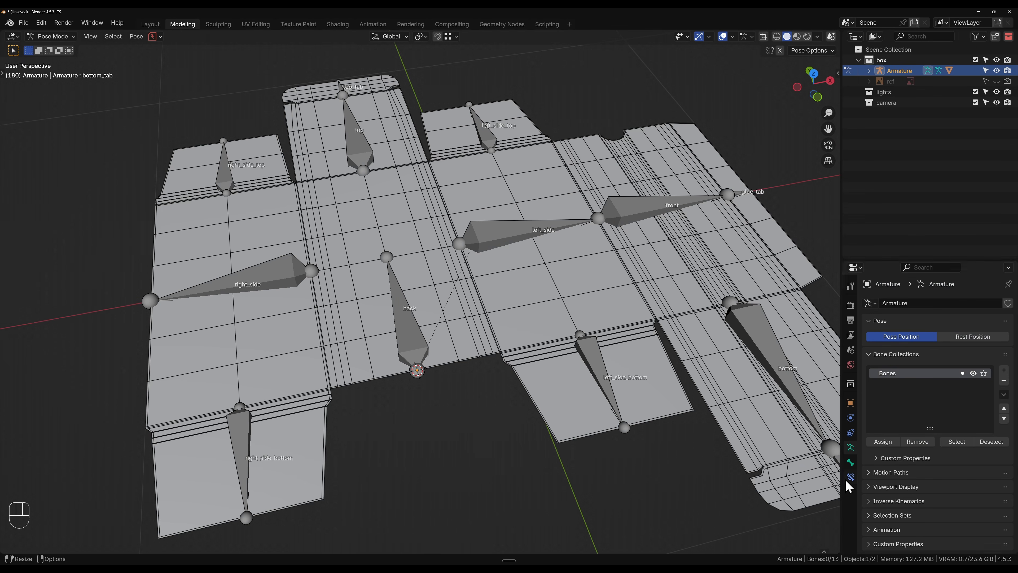
left_click(851, 462)
left_click(496, 240)
key("r")
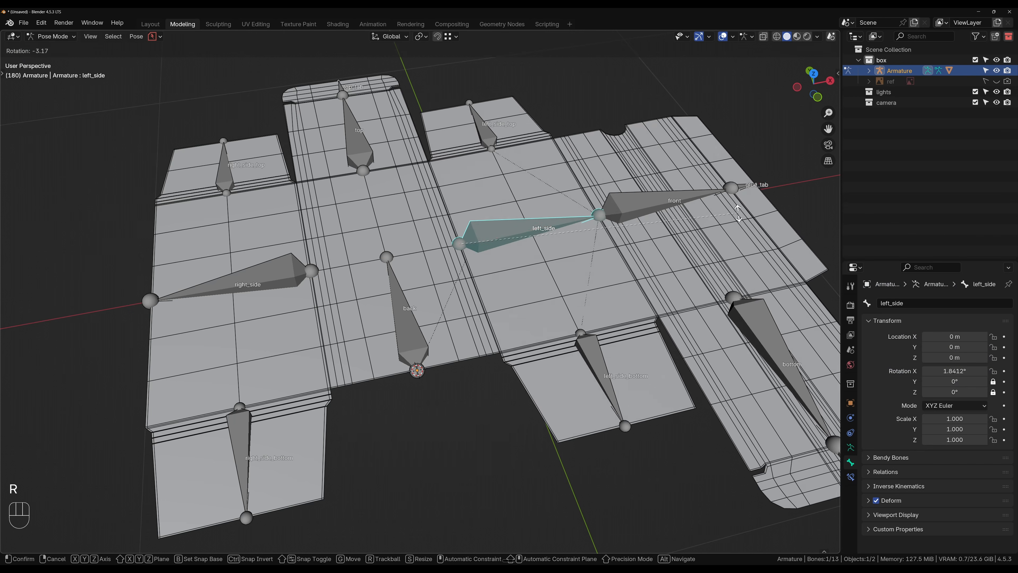
key("x")
key("r")
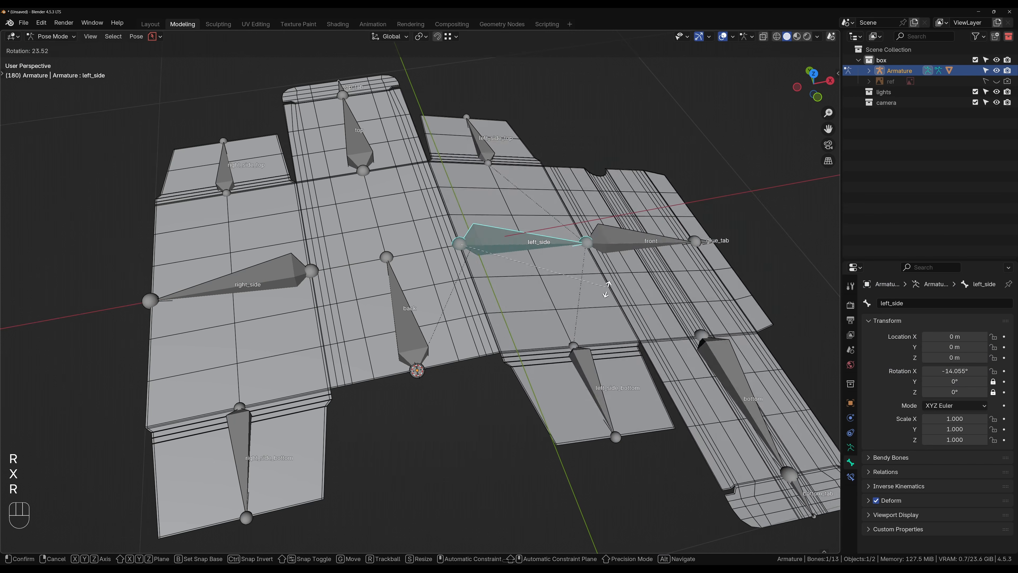
right_click(613, 341)
- Select the back bone, the root of the box rig
middle_click_drag(341, 312, 549, 343, "shift")
left_click(636, 383)
scroll(638, 441, "down", 4)
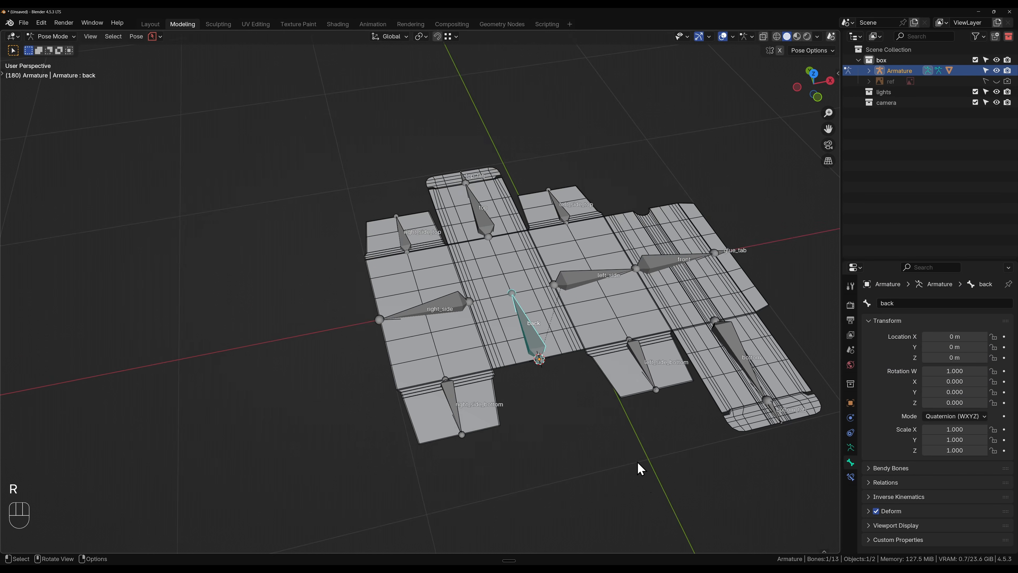
middle_click_drag(639, 466, 580, 380, "shift")
key("r")
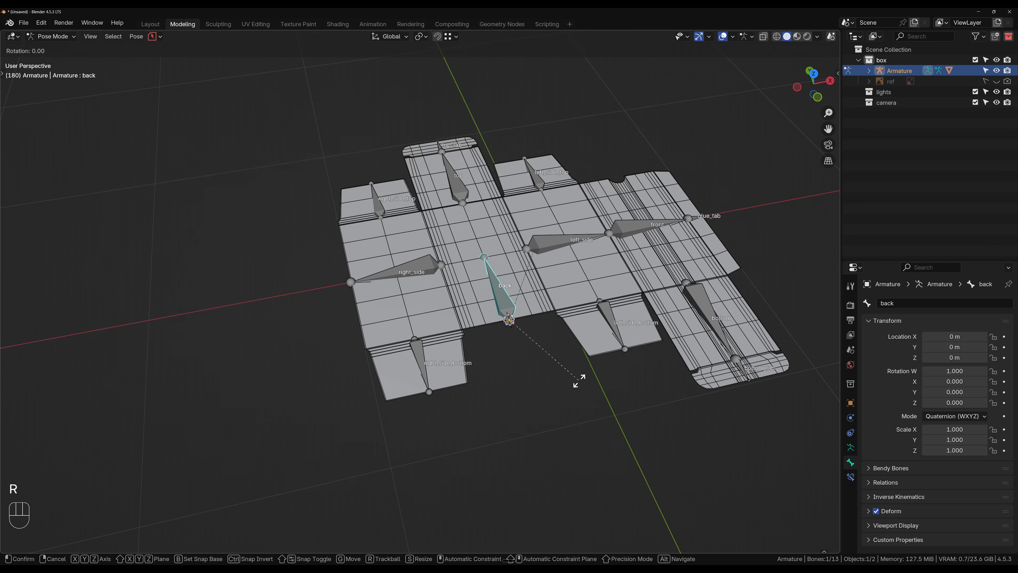
key("KP_9")
key("KP_0")
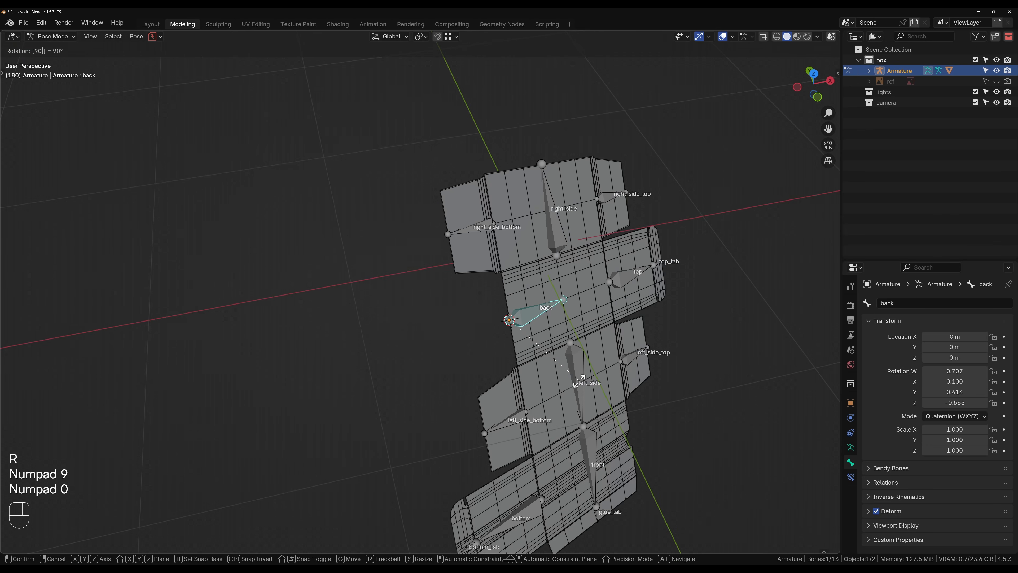
right_click(581, 384)
- Rotate the back bone 90° about the global X axis to stand the flat box upright
key("r")
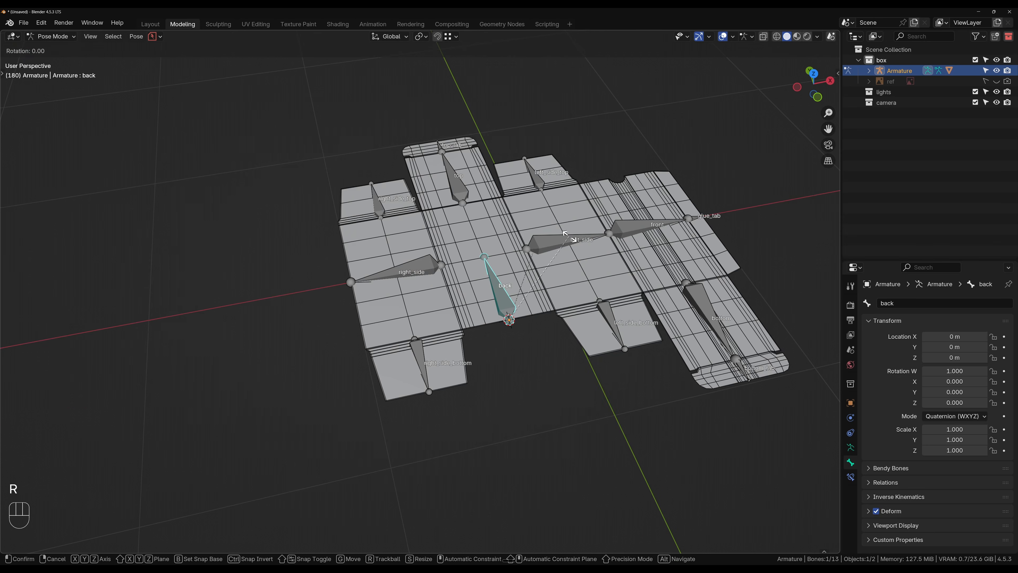
key("x")
key("KP_9")
key("KP_0")
key("KP_Enter")
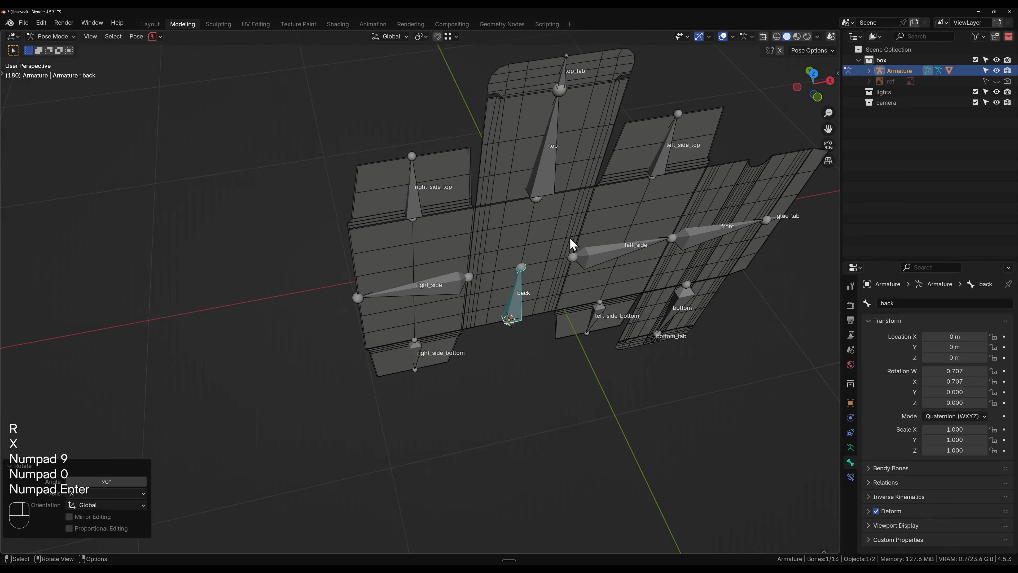
- Select the right_side bone of the upright box
middle_click_drag(571, 243, 532, 254)
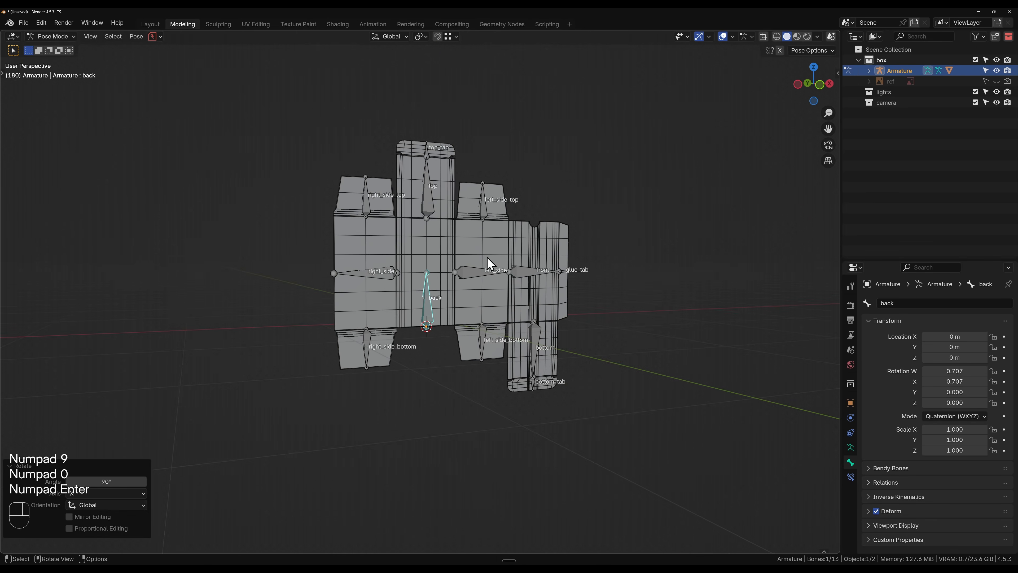
scroll(394, 279, "down", 1)
scroll(394, 279, "up", 3)
middle_click_drag(393, 278, 434, 335, "shift")
left_click(402, 322)
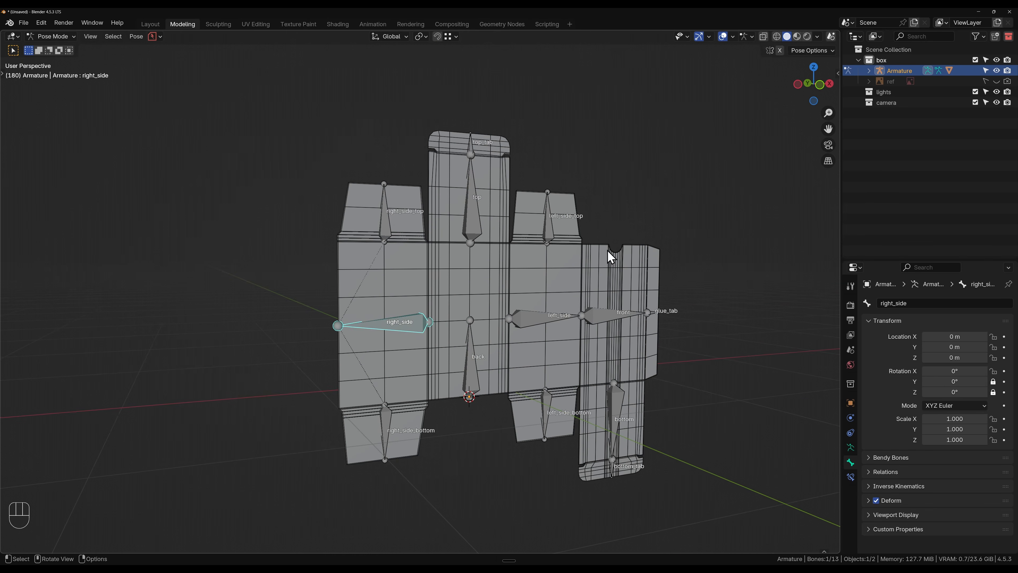
key("r")
right_click(549, 341)
key("r")
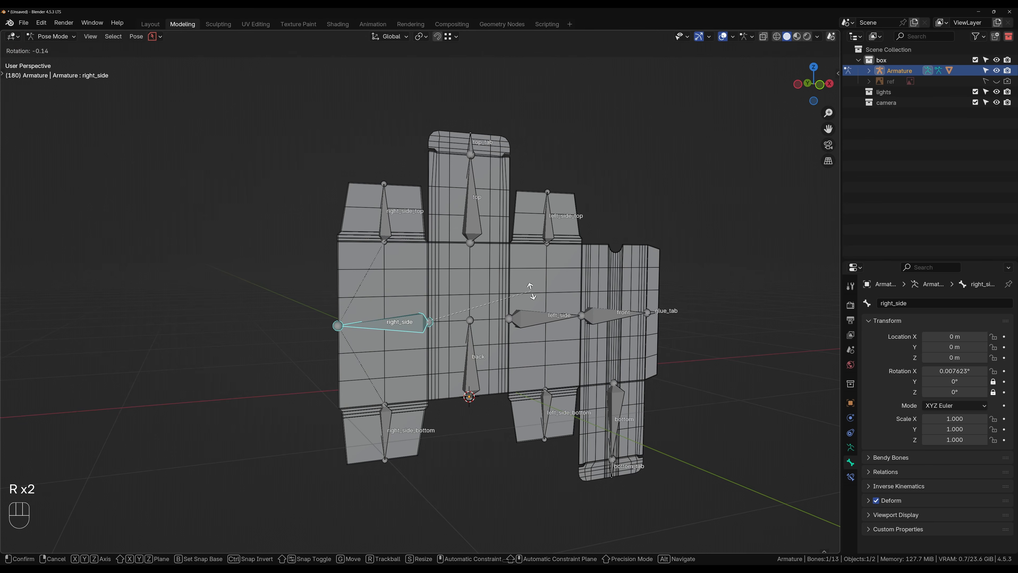
key("KP_9")
key("KP_0")
key("KP_Subtract")
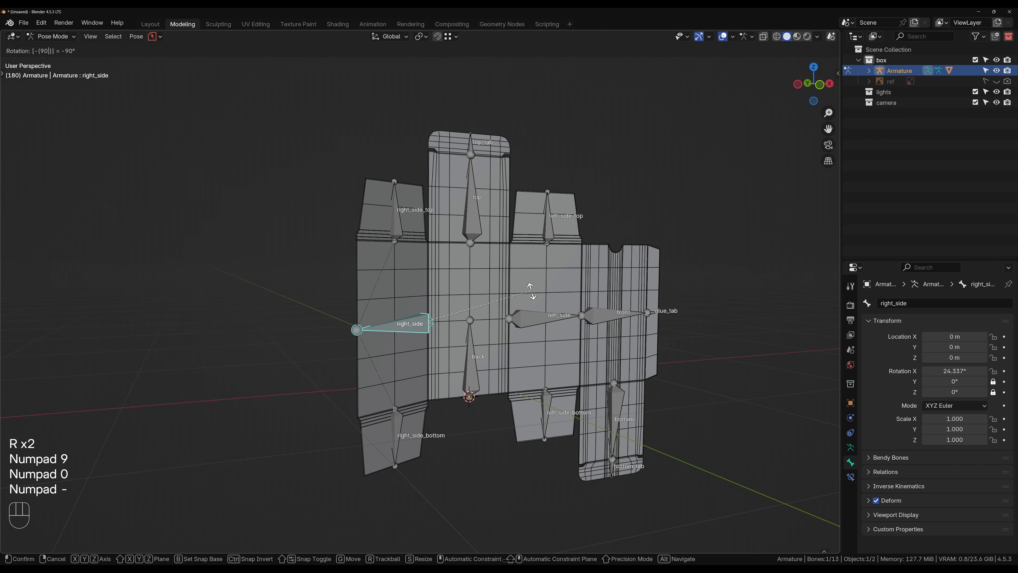
right_click(531, 291)
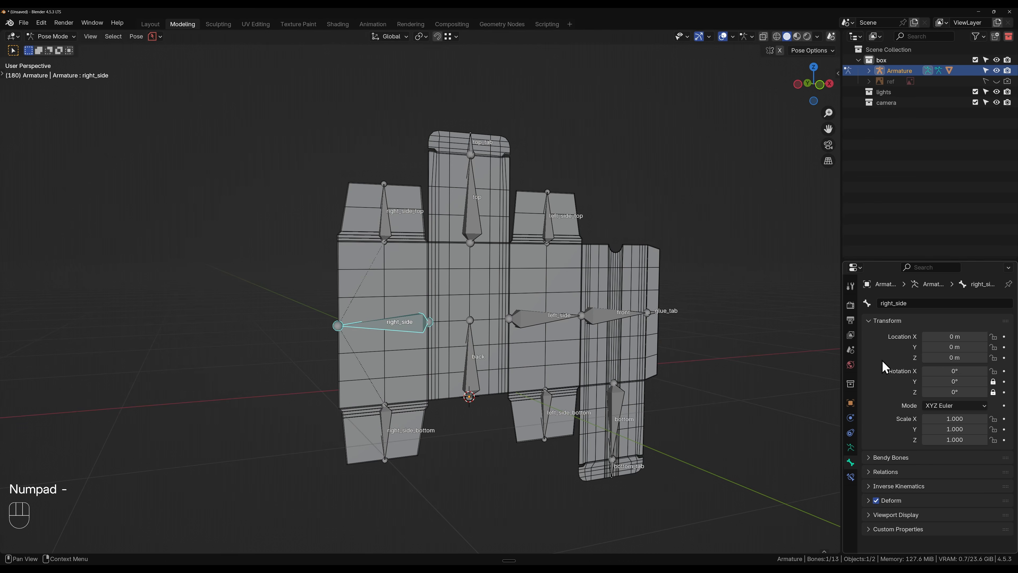
- Set the right_side bone's X rotation to 90°
left_click(956, 371)
type("90")
key("Return")
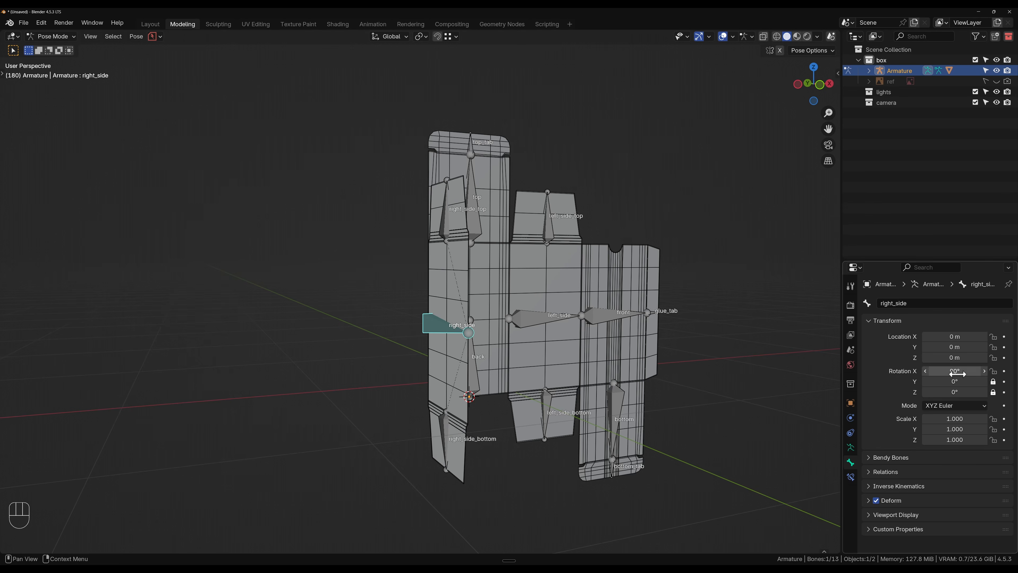
- Set the right_side bone's X rotation to -90° to fold the panel the opposite way
middle_click_drag(549, 250, 497, 252, "shift")
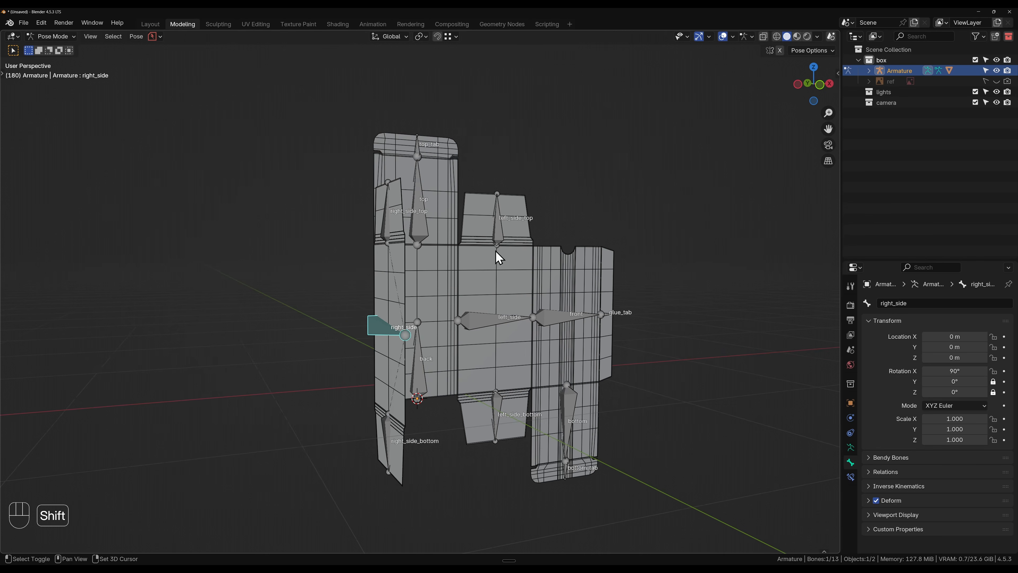
left_click(961, 373)
type("-90")
key("Return")
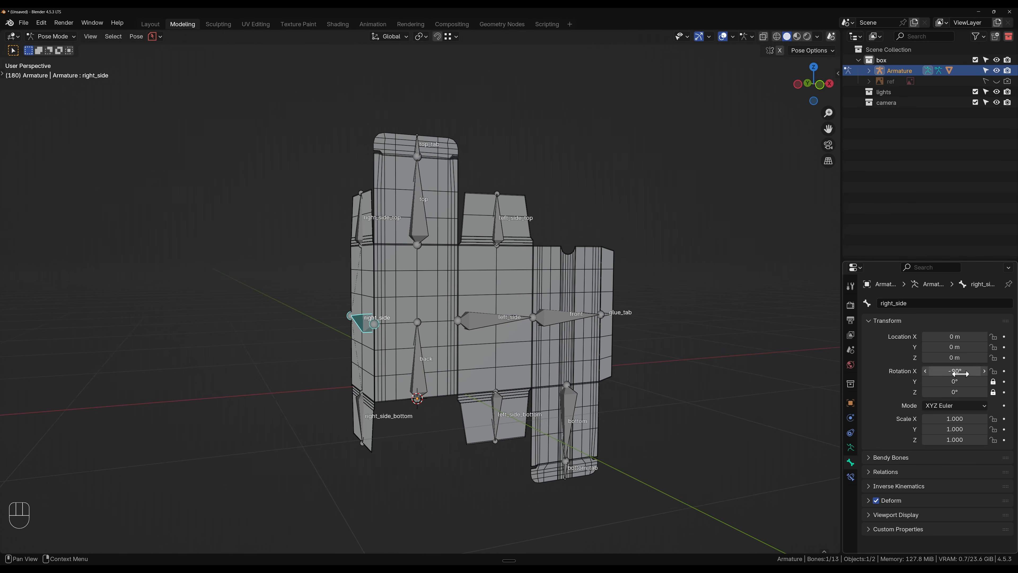
- Fold the right_side_top flap over the box by rotating its bone to about -94° in X
left_click(366, 242)
key("r")
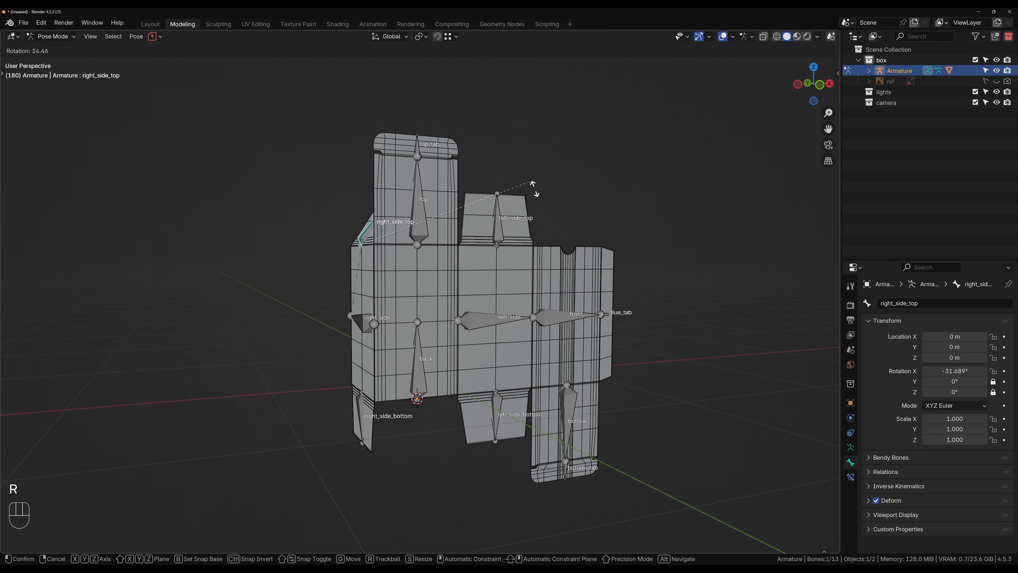
left_click(505, 358)
middle_click_drag(356, 236, 517, 224)
key("r")
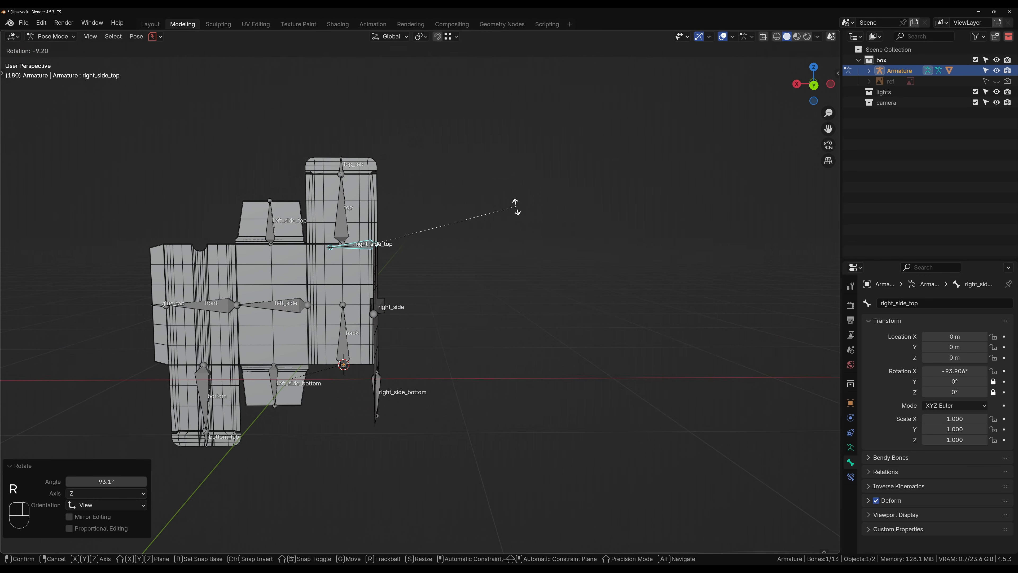
left_click(516, 206)
- Fold the right_side_bottom flap inward by rotating its bone to about -94° in X
left_click(380, 390)
key("r")
key("r")
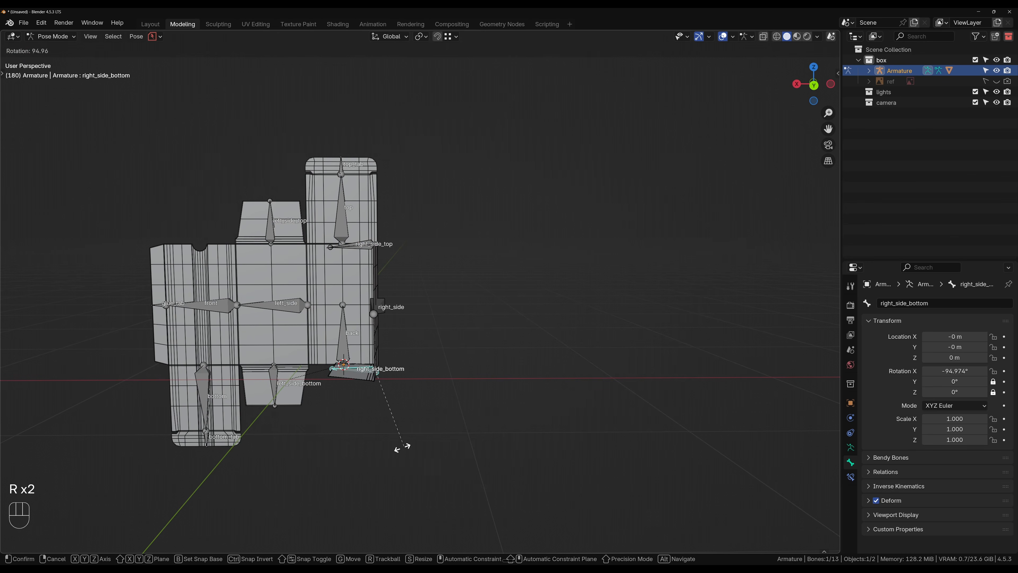
left_click(395, 428)
middle_click_drag(393, 434, 374, 263)
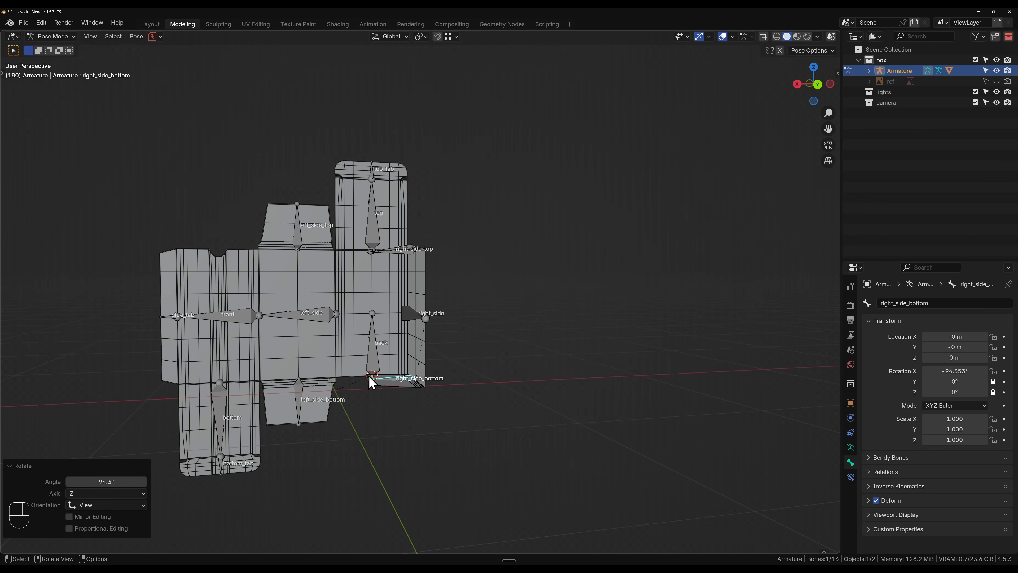
- Fold the top panel over the box by rotating the top bone to about -89° in X
middle_click_drag(371, 380, 533, 297)
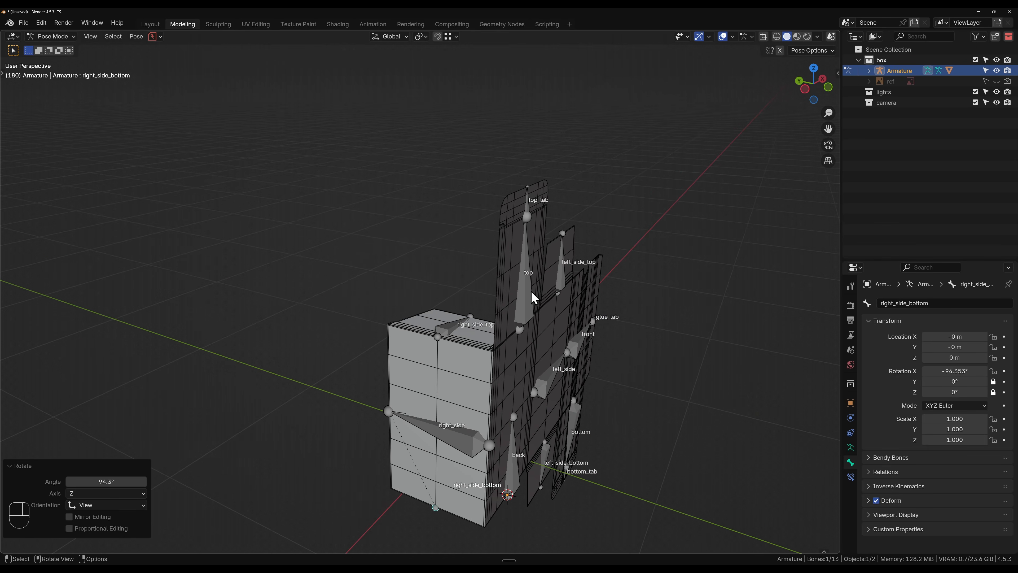
left_click(533, 297)
key("r")
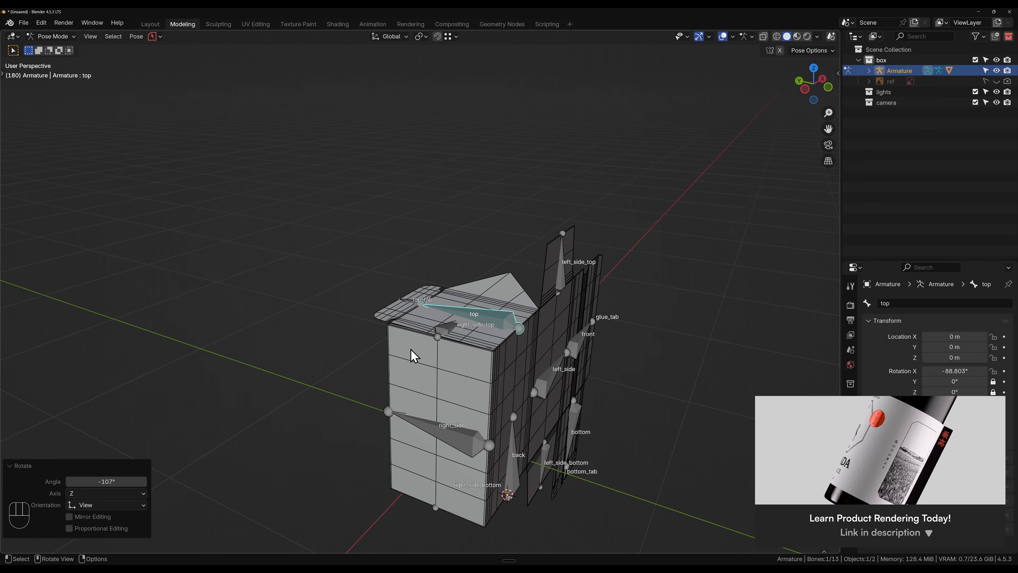
- Fold the top_tab down at the lid's edge by rotating its bone to about -84° in X
middle_click_drag(413, 352, 464, 320)
left_click(369, 307)
scroll(430, 329, "up", 3)
key("r")
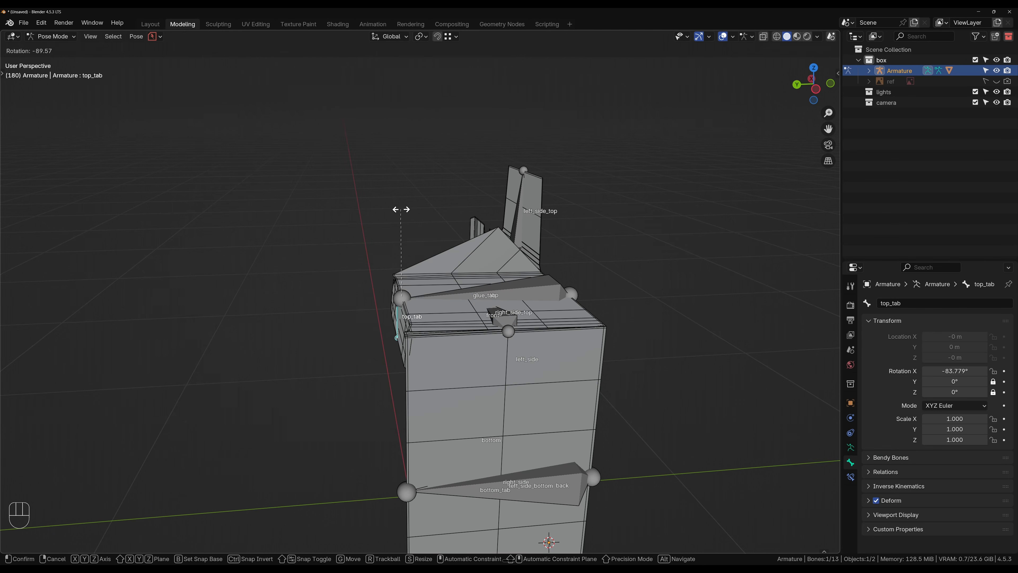
left_click(401, 216)
left_click(529, 297)
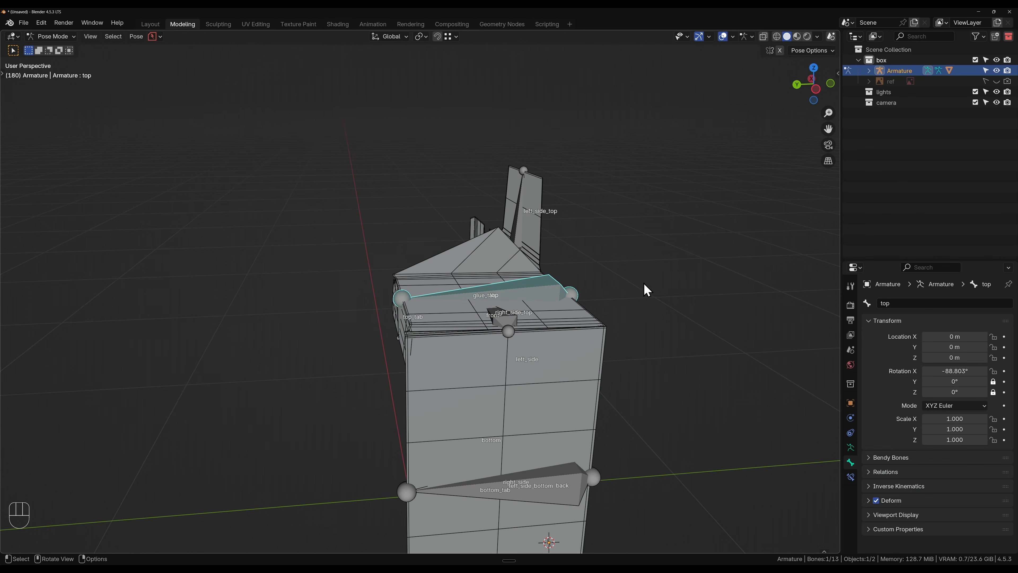
key("r")
right_click(648, 291)
key("s")
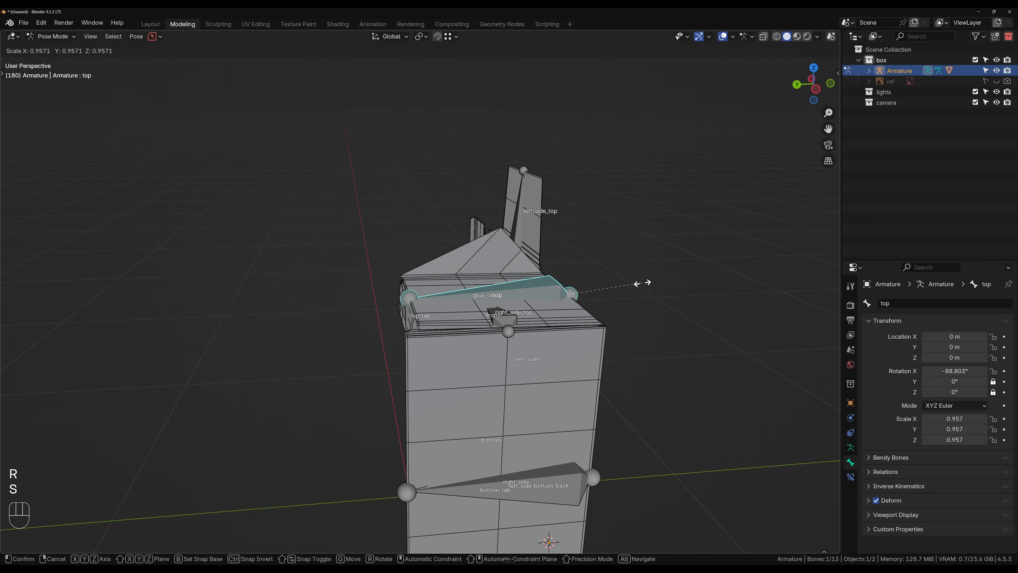
key("s")
key("x")
key("x")
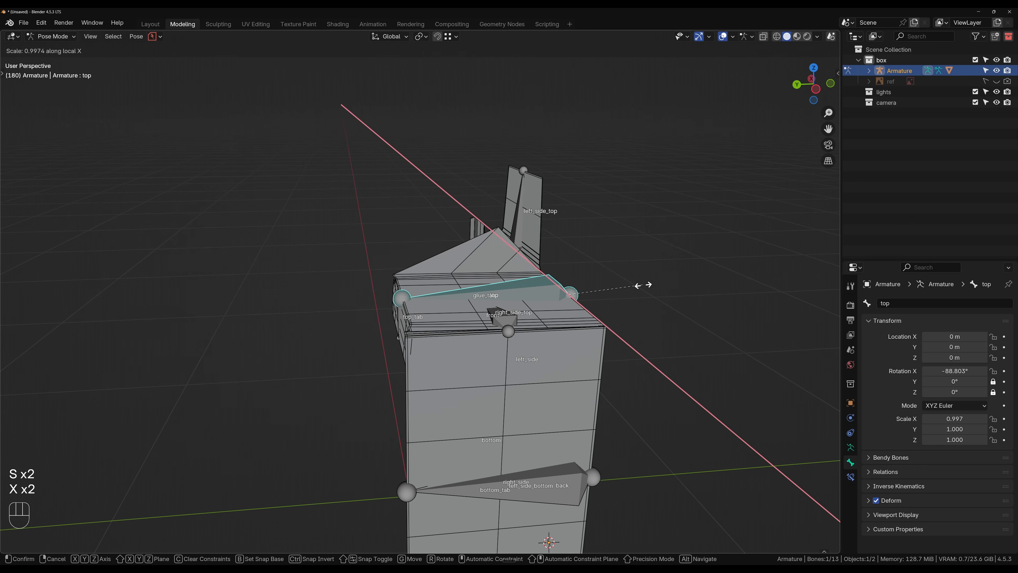
right_click(646, 292)
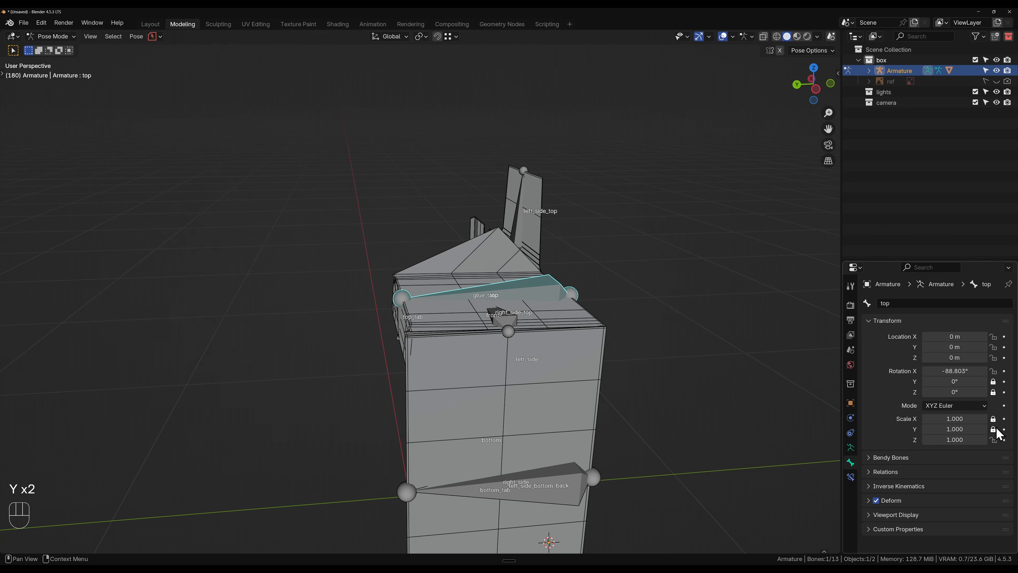
key("s")
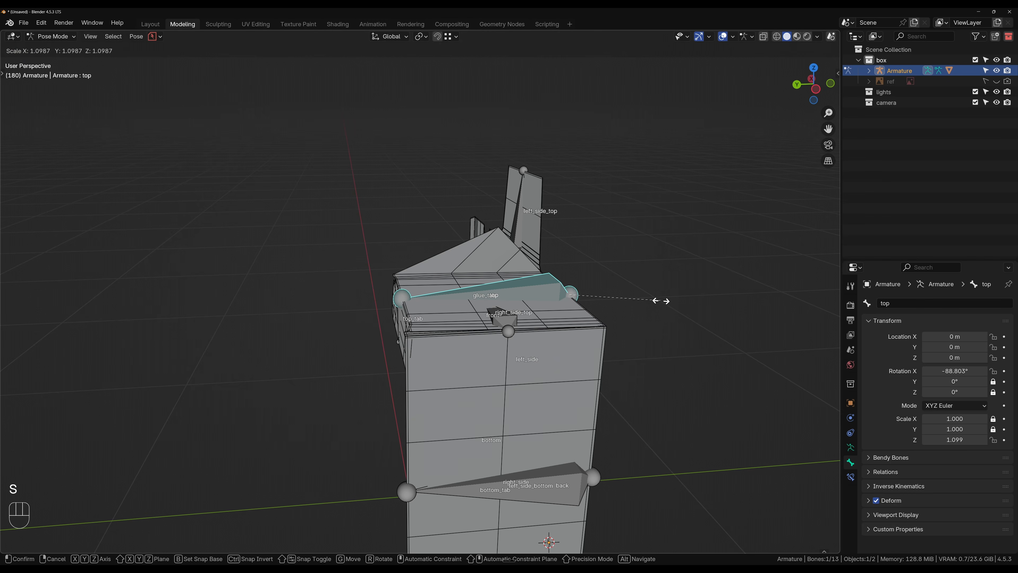
key("Escape")
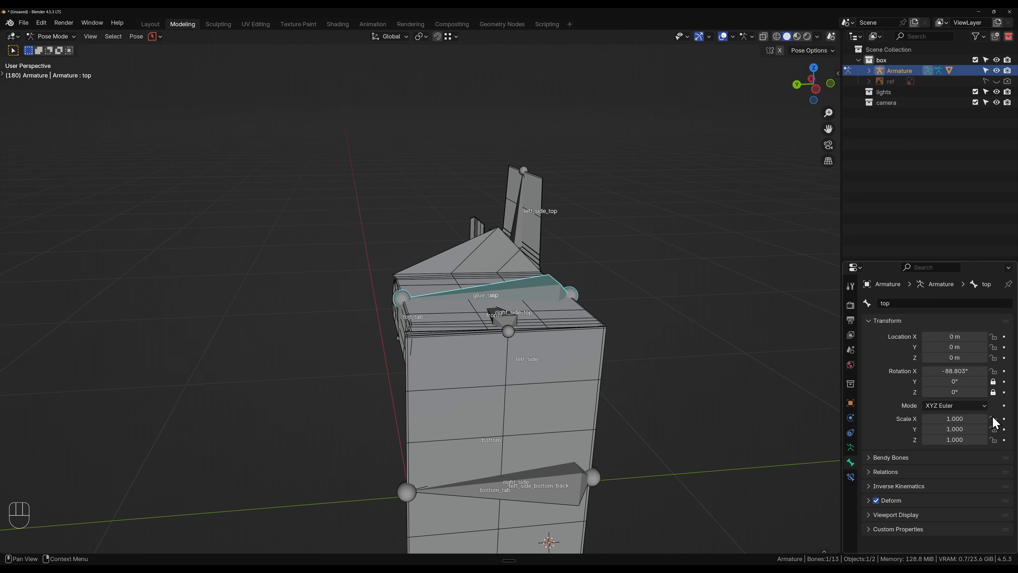
middle_click_drag(352, 284, 396, 295, "shift")
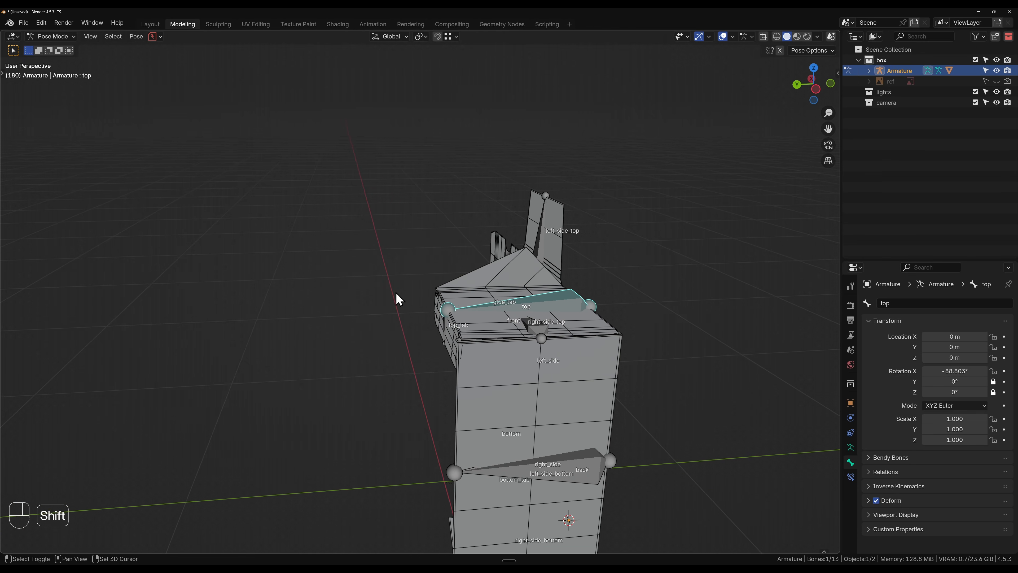
key("s")
key("x")
key("x")
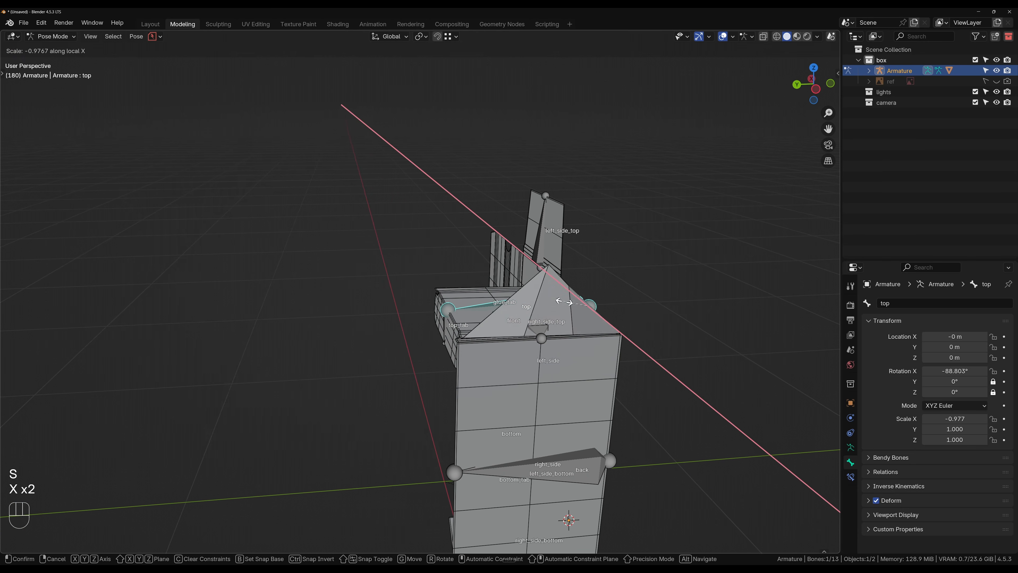
right_click(569, 302)
- Lengthen the lid slightly by scaling the top bone to about 1.024 along the global Y axis
key("s")
key("y")
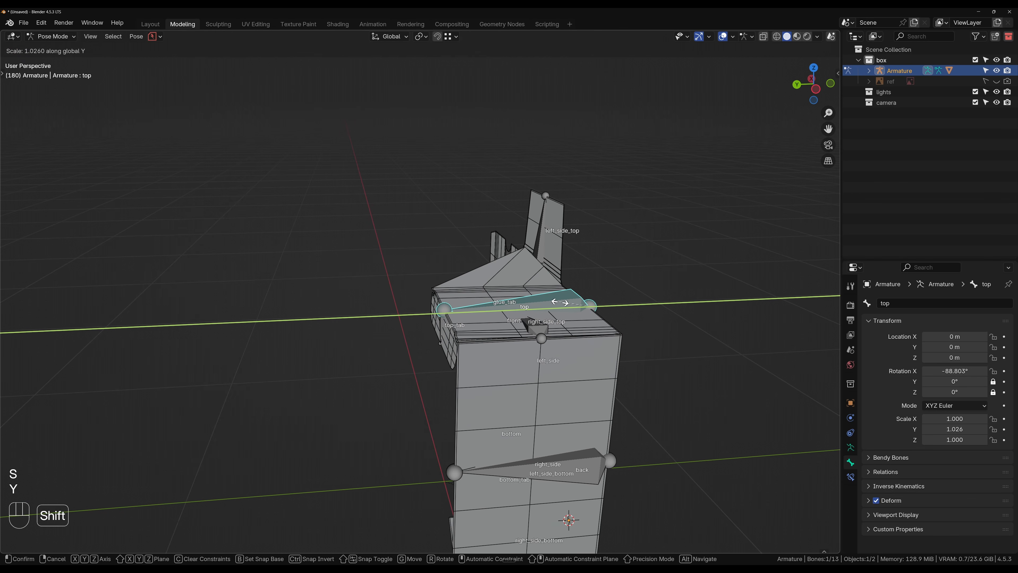
left_click(561, 301)
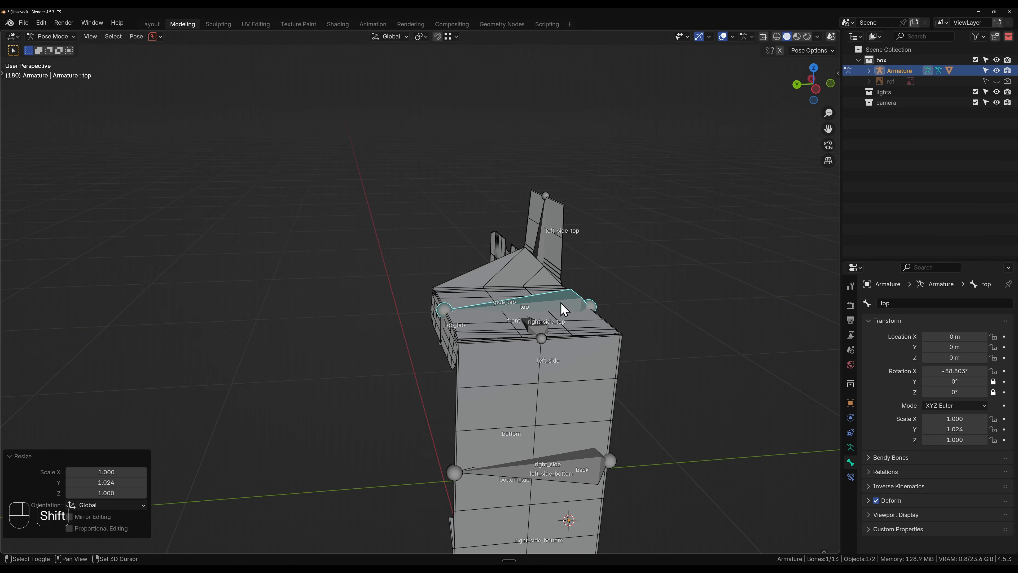
- Fold the left_side panel perpendicular to the back by setting its bone's X rotation to -90°
scroll(546, 373, "down", 2)
middle_click_drag(670, 360, 509, 355)
left_click(630, 204)
left_click(543, 405)
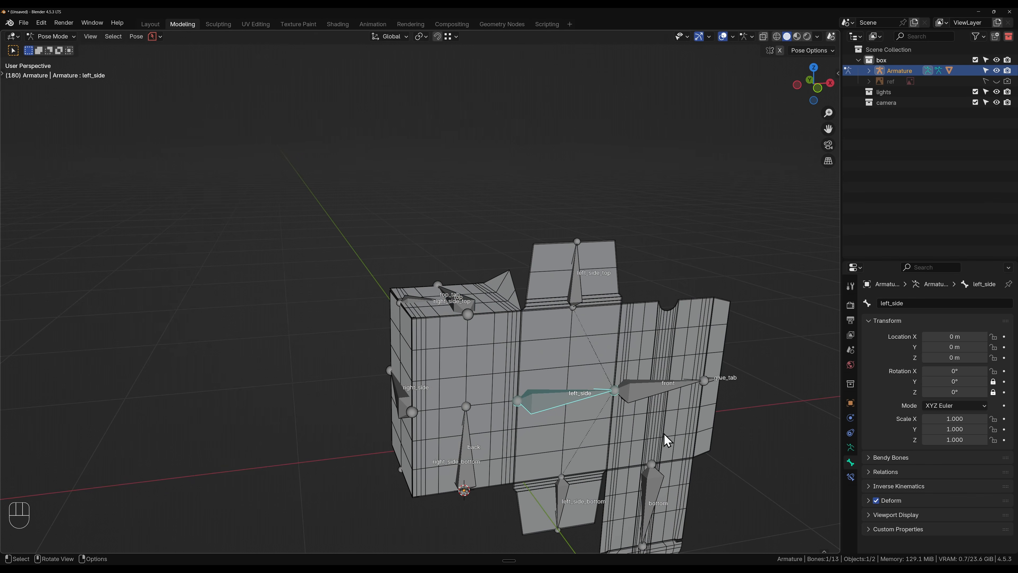
key("r")
left_click(686, 375)
left_click(966, 373)
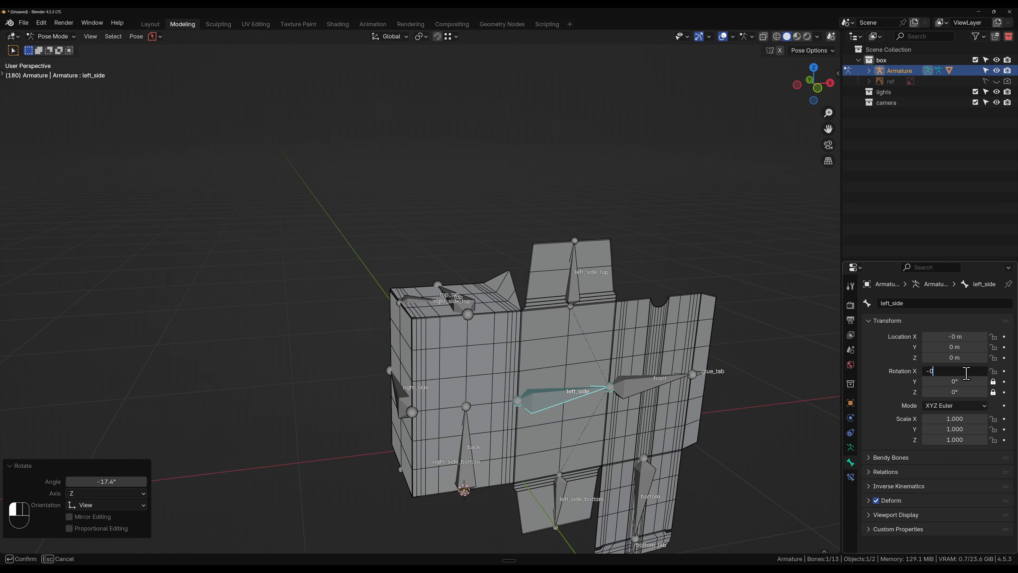
key("Return")
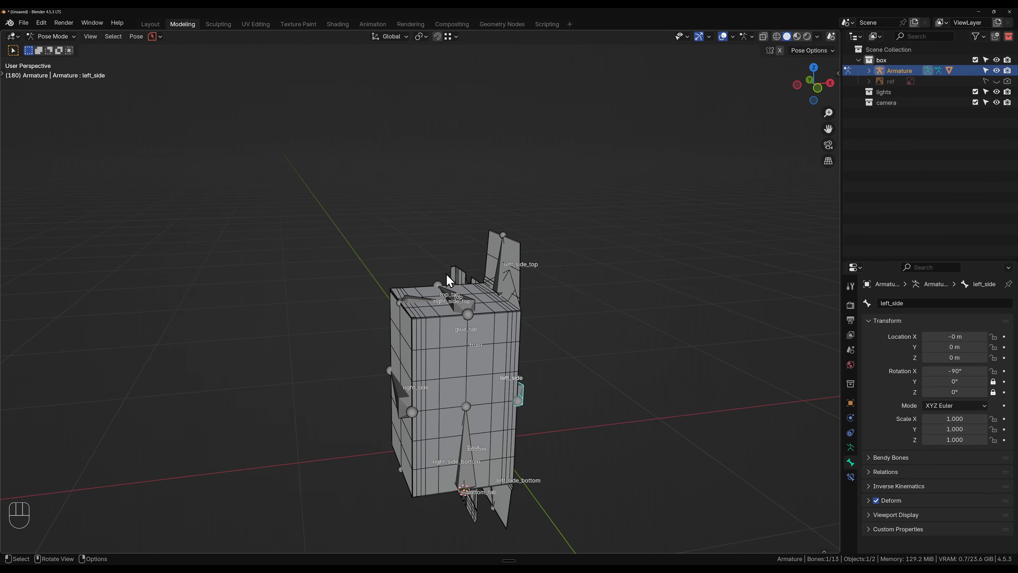
- Fold the left_side_top flap inward over the box's top opening by rotating its bone to about -96° in X
left_click(507, 243)
key("r")
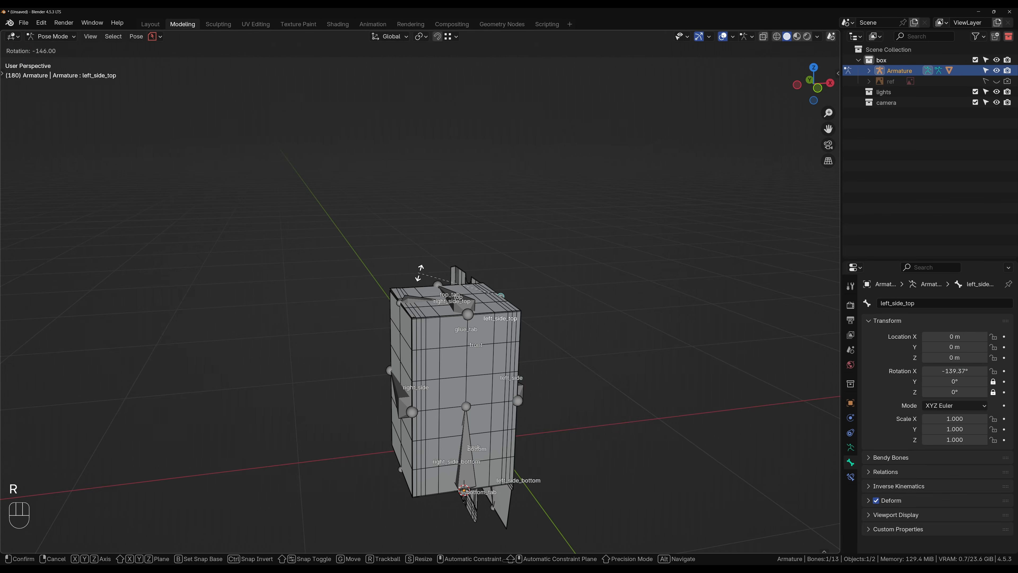
left_click(458, 265)
middle_click_drag(393, 298, 593, 294)
middle_click_drag(401, 284, 486, 284, "shift")
scroll(486, 284, "up", 3)
scroll(486, 284, "up", 1)
key("r")
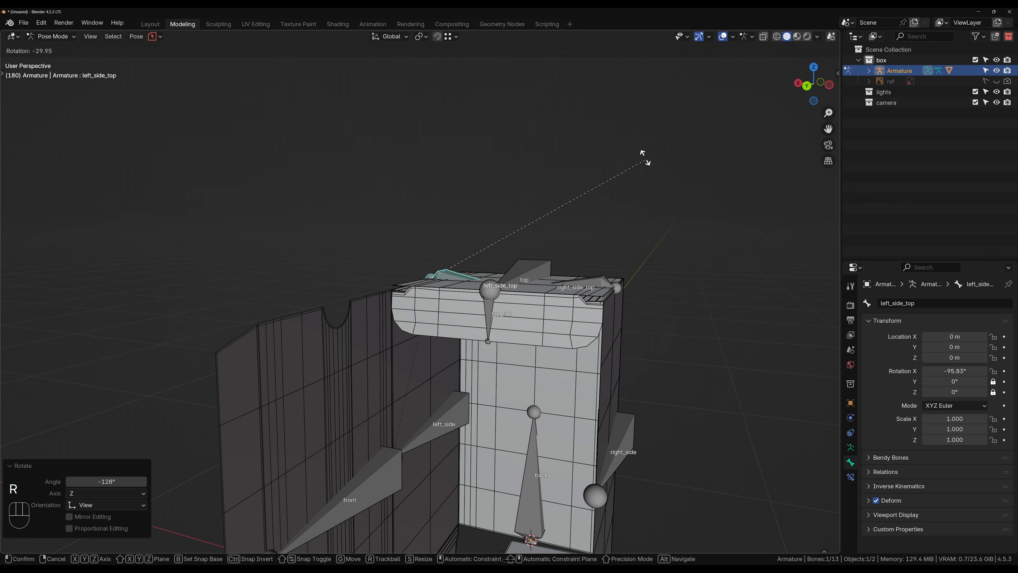
left_click(641, 153)
- Fold the left_side_bottom flap inward under the box by rotating its bone to about -93° in X
scroll(641, 158, "down", 1)
middle_click_drag(531, 347, 518, 231, "shift")
left_click(426, 431)
key("r")
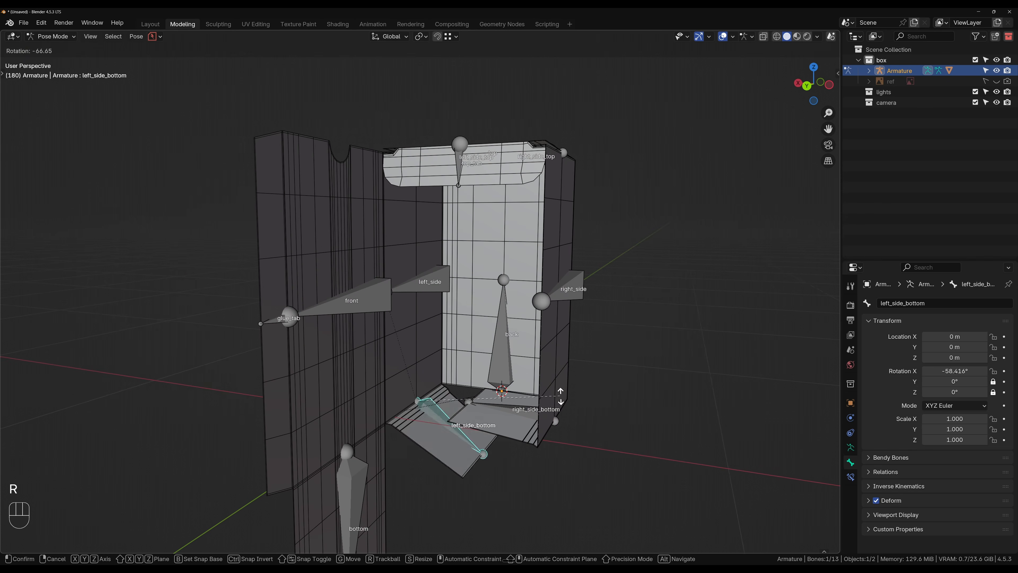
left_click(528, 317)
- Close the box front by folding the front panel at a right angle through its bone's X rotation
middle_click_drag(531, 318, 452, 399, "shift")
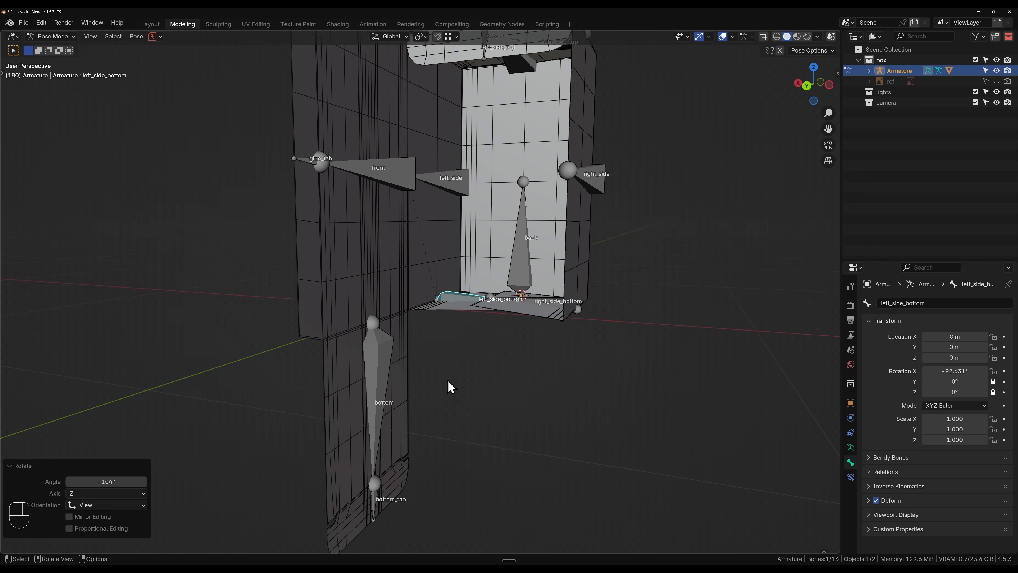
left_click(373, 163)
double_click(951, 371)
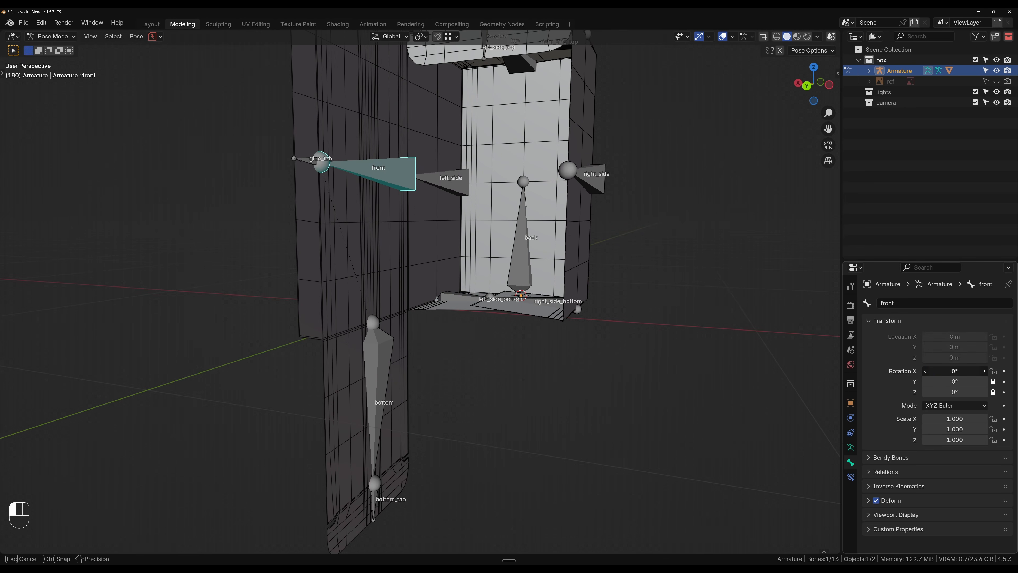
key("Return")
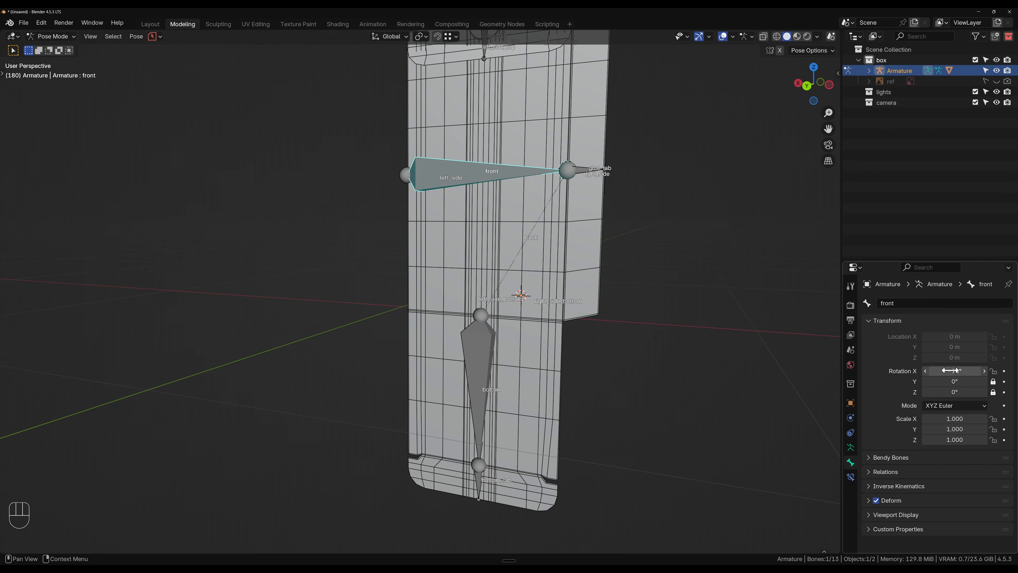
- Fold the glue_tab against the right side panel by setting its bone's X rotation to -90°
middle_click_drag(659, 239, 565, 358)
left_click(490, 248)
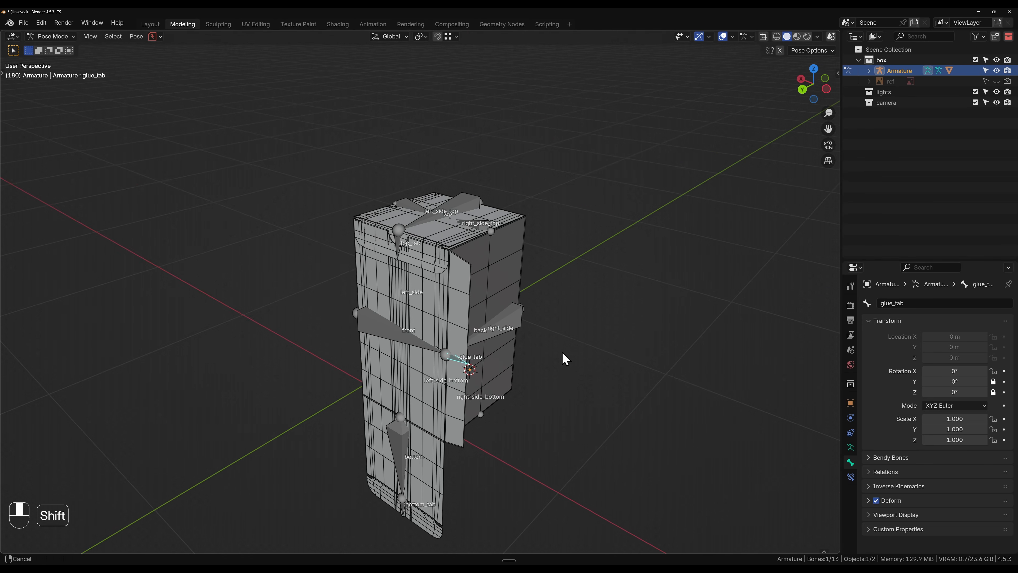
key("r")
right_click(465, 457)
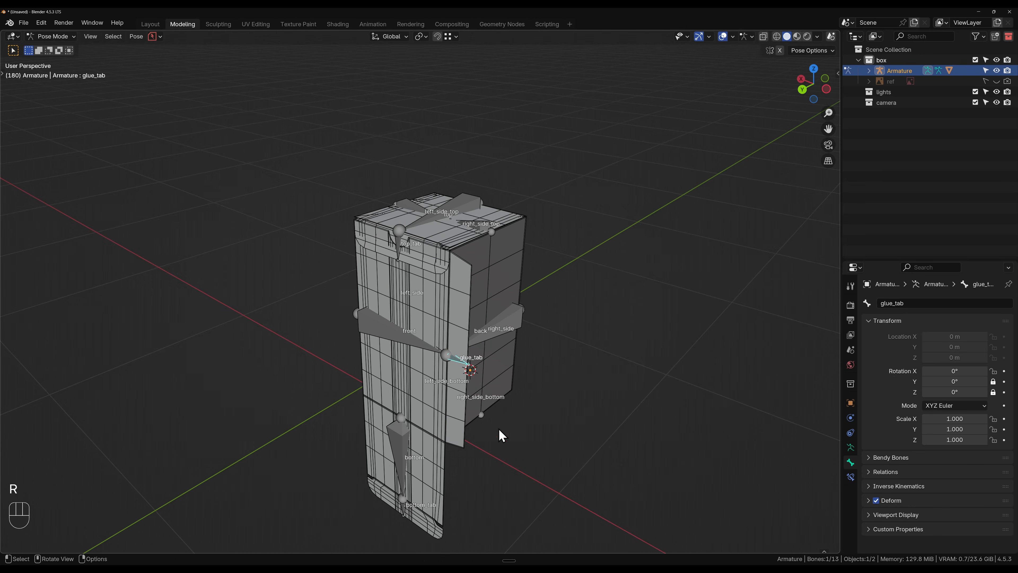
key("r")
right_click(473, 245)
left_click(953, 369)
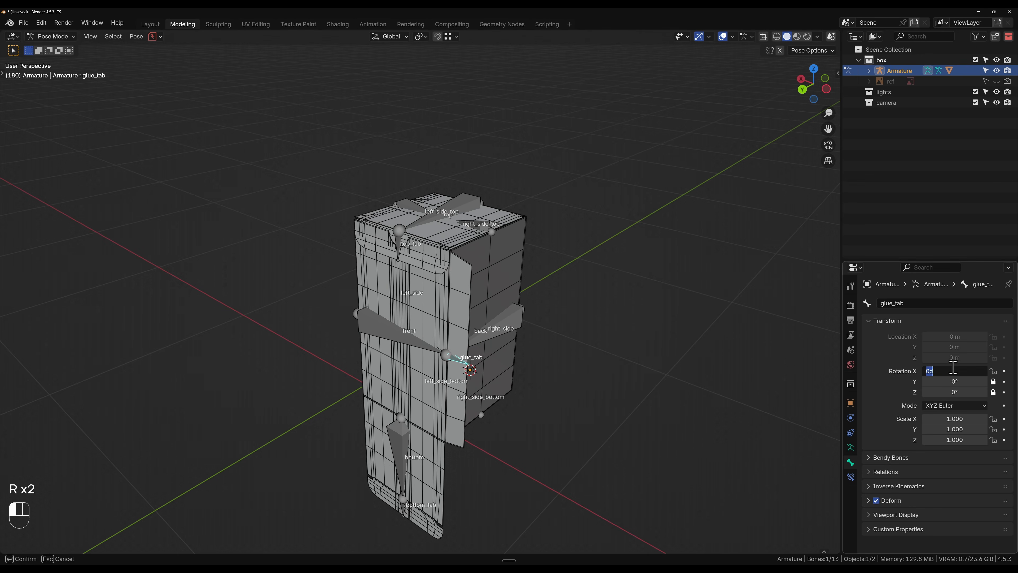
type("-90")
key("Return")
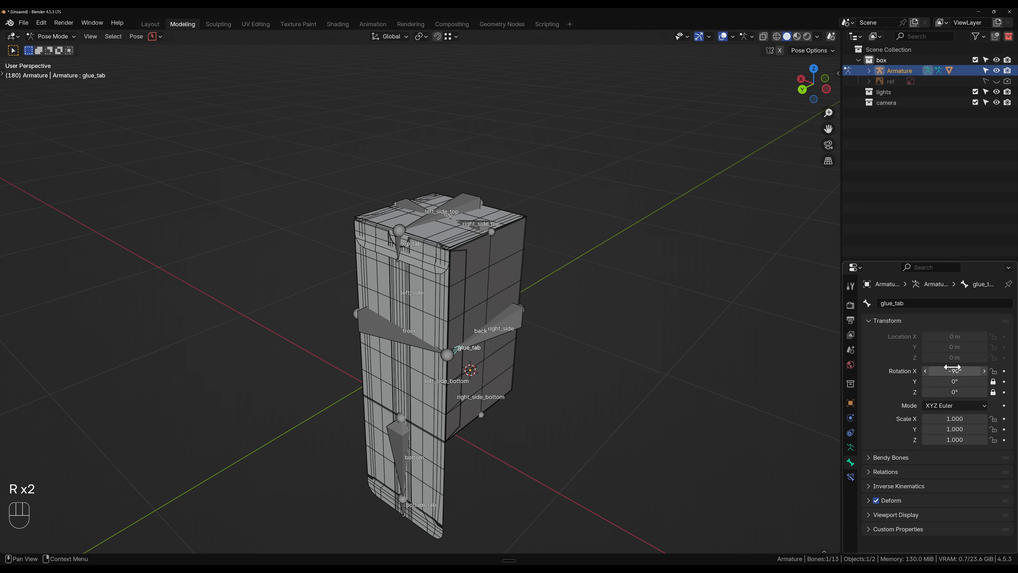
- Fine-tune the right_side panel against the glue tab and top edge by rotating its bone to about -89.8° in X
left_click(494, 336)
scroll(473, 410, "up", 3)
middle_click_drag(468, 395, 435, 355, "shift")
scroll(444, 355, "up", 2)
key("r")
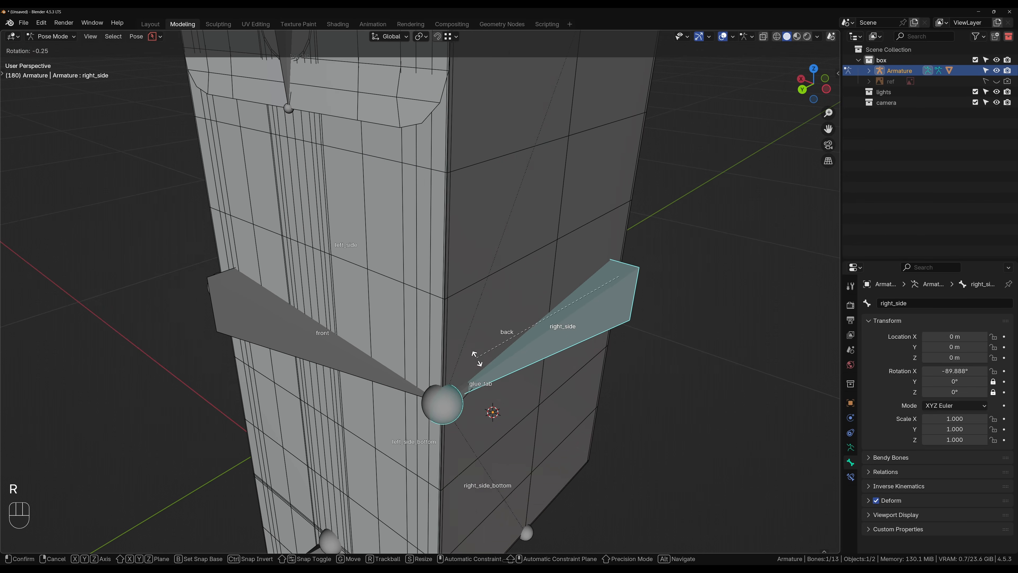
left_click(457, 358, "shift")
scroll(473, 297, "down", 3)
middle_click_drag(480, 268, 483, 334, "shift")
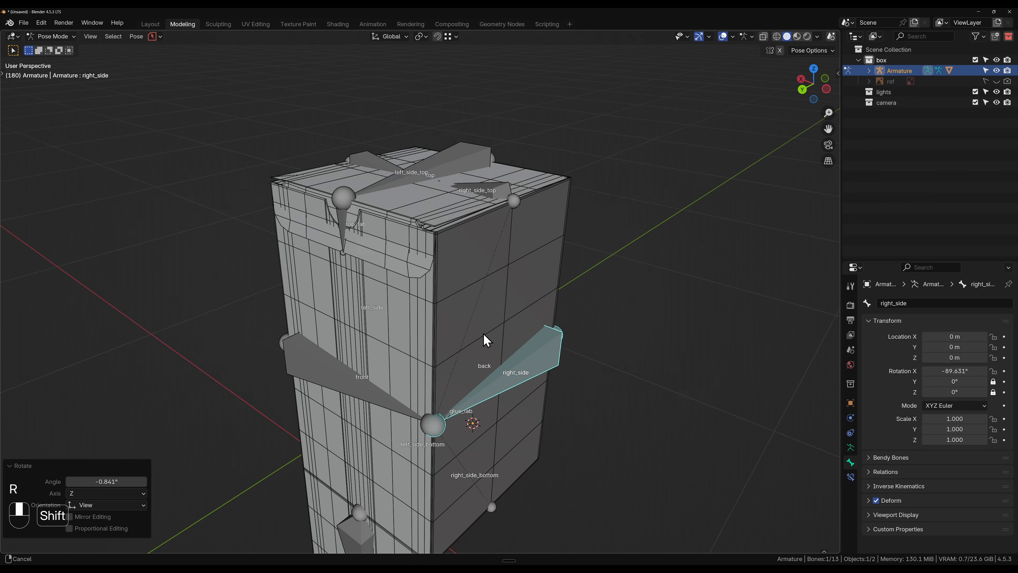
scroll(481, 313, "up", 3)
middle_click_drag(471, 226, 470, 329, "shift")
scroll(469, 329, "up", 1)
scroll(469, 329, "up", 2)
key("r")
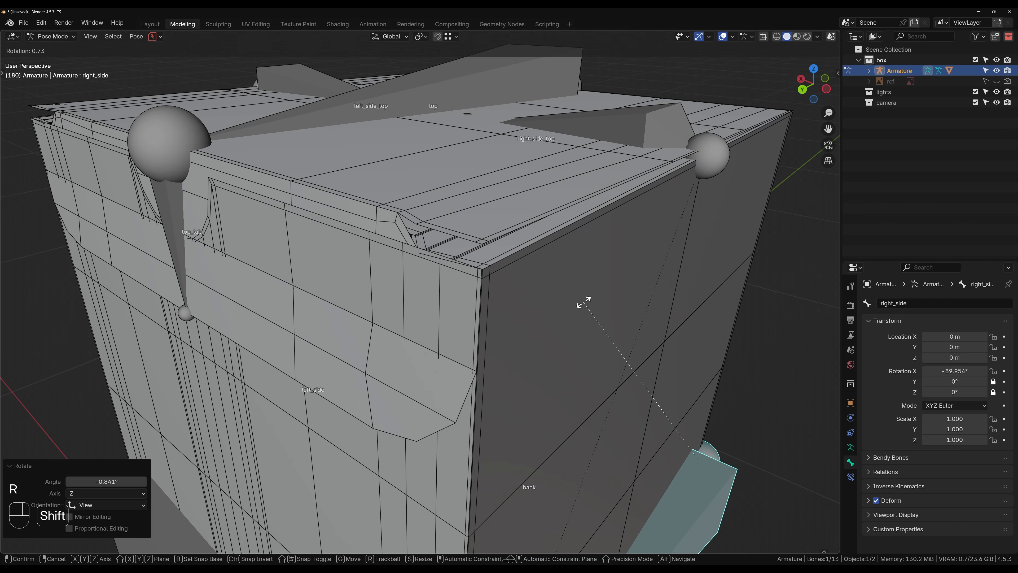
left_click(530, 288, "shift")
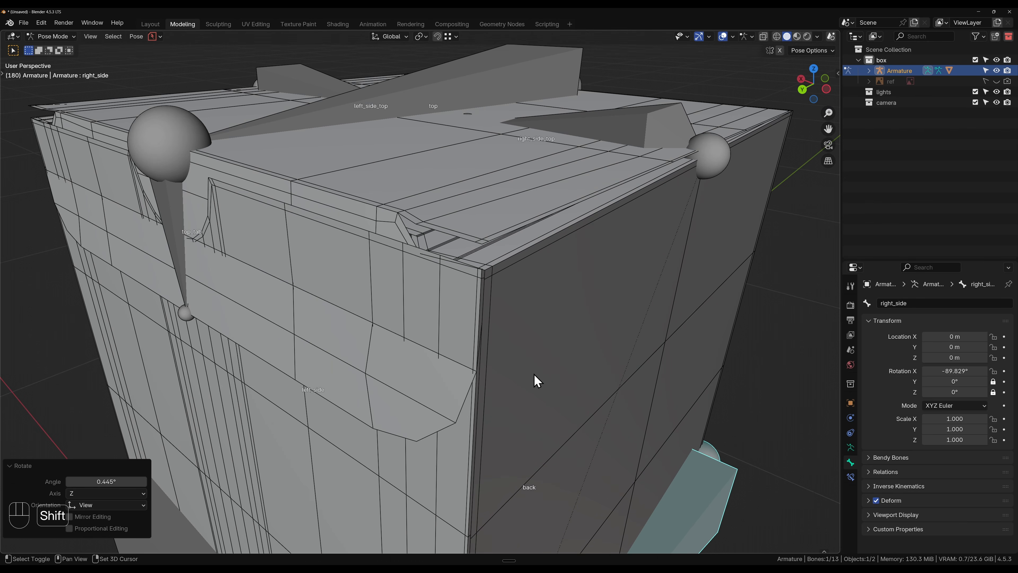
- Fold the bottom panel under the box by setting the bottom bone's X rotation to -90°
scroll(505, 409, "down", 3)
middle_click_drag(483, 516, 509, 299, "shift")
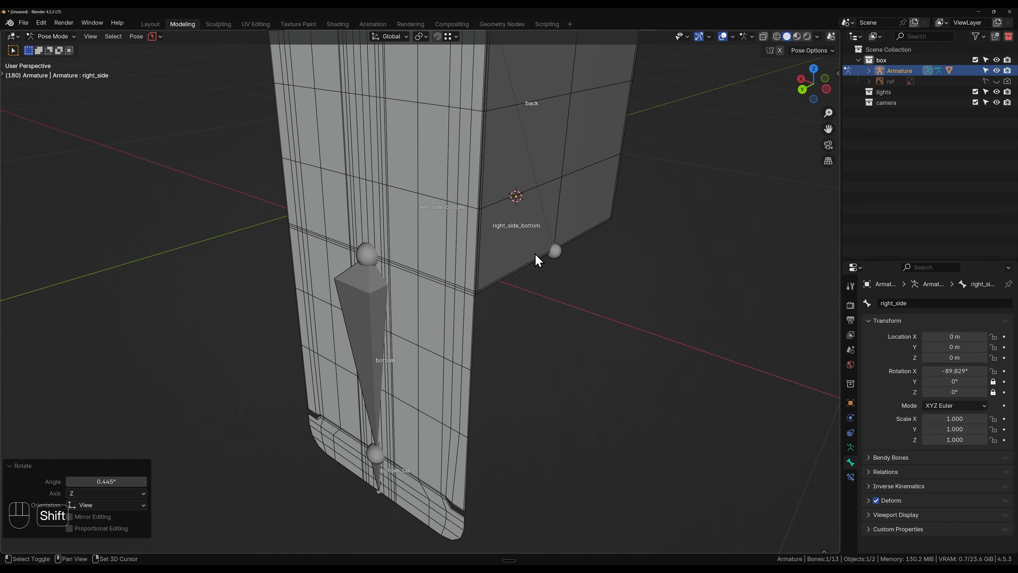
left_click(363, 346)
middle_click_drag(514, 421, 562, 387)
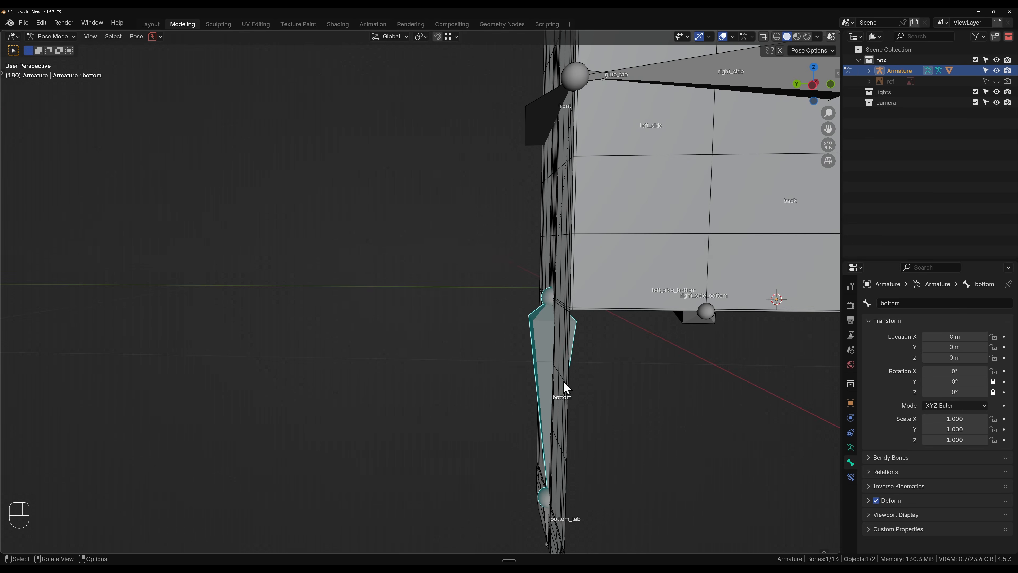
left_click(955, 367)
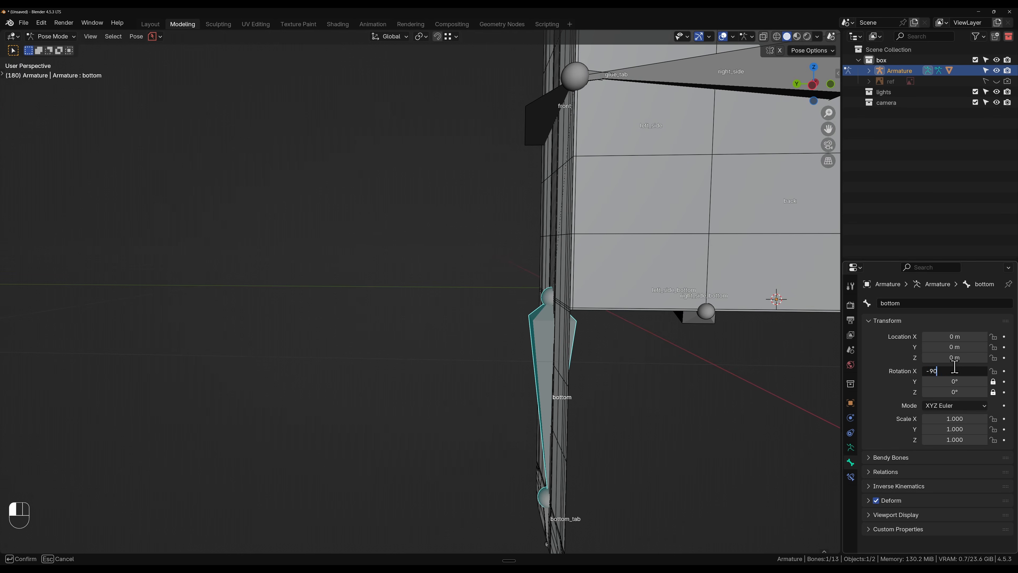
type("-90")
key("Return")
- Fold the bottom_tab up at the back edge by rotating its bone to about -89° in X
middle_click_drag(819, 332, 339, 368, "shift")
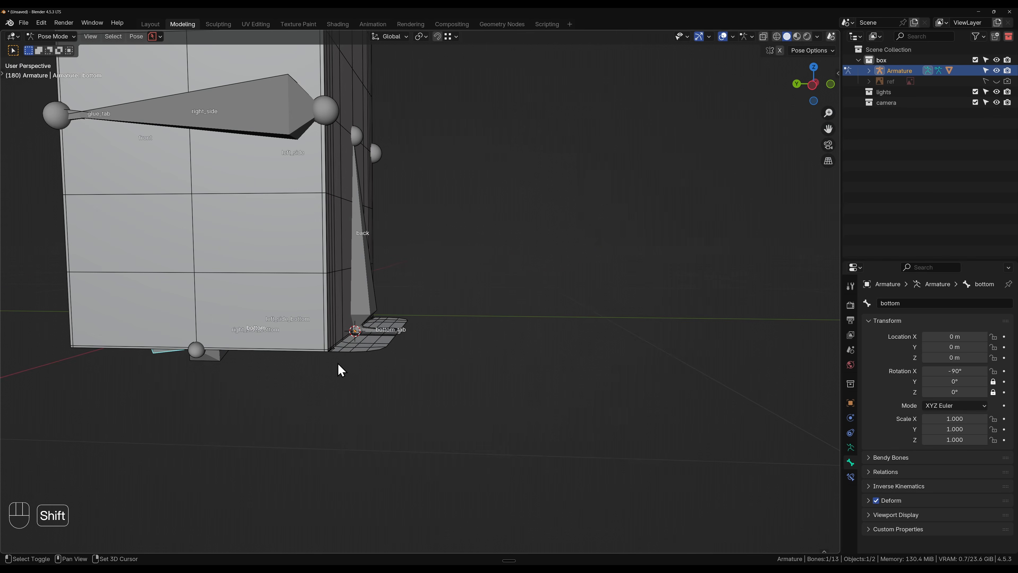
left_click(377, 334)
middle_click_drag(377, 335, 509, 422, "shift")
key("r")
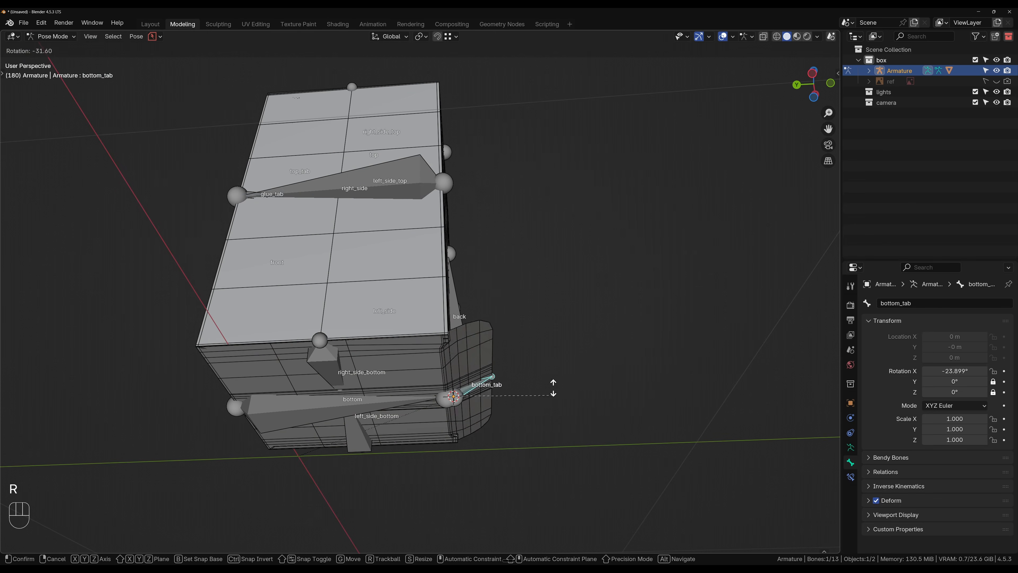
left_click(434, 289)
key("Tab")
key("Tab")
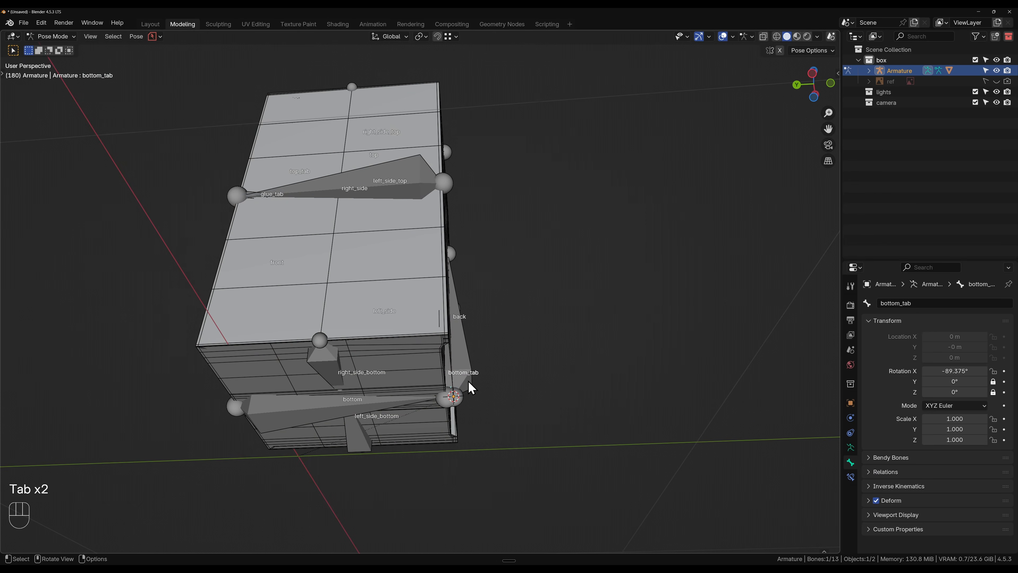
- Leave Pose Mode on the folded box armature and switch to Object Mode
mouse_move(437, 299)
middle_mouse_down()
mouse_move(455, 282)
mouse_move(421, 310)
middle_mouse_up()
scroll(526, 290, "down", 3)
middle_click_drag(525, 290, 527, 364, "shift")
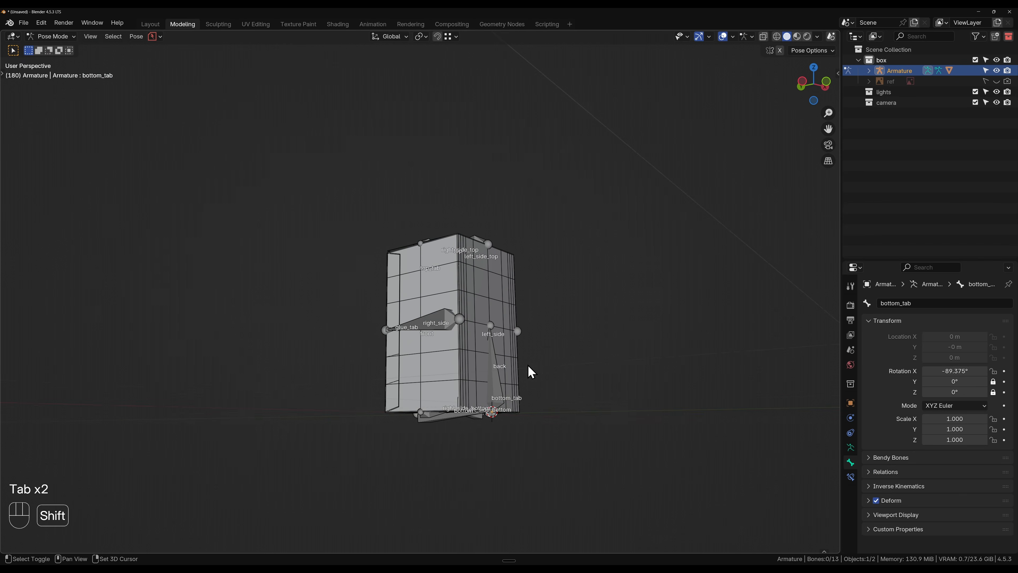
left_click(644, 290)
left_click(52, 37)
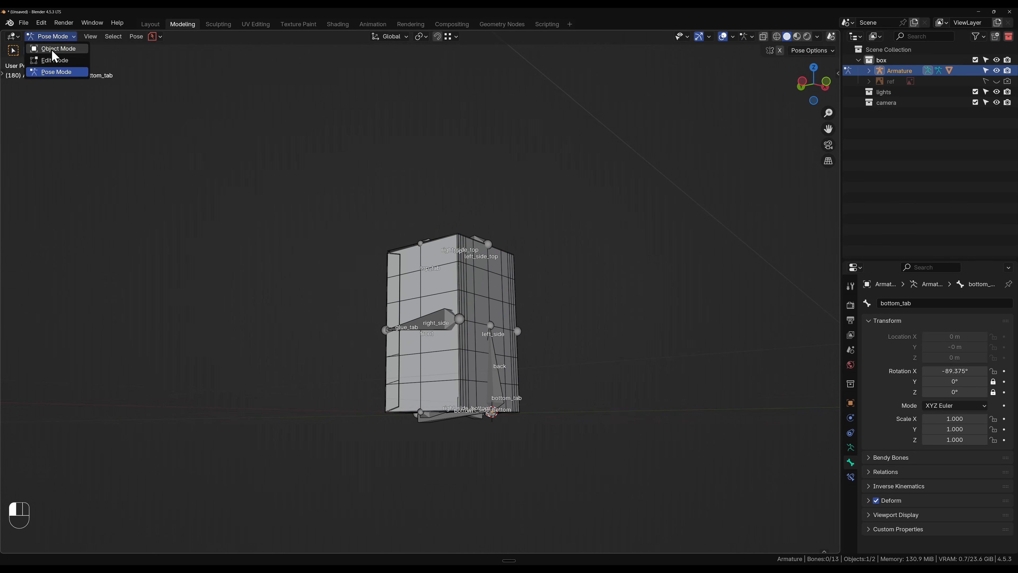
left_click(46, 43)
- Select the box mesh and turn off the wireframe overlay in the viewport
left_click(516, 338)
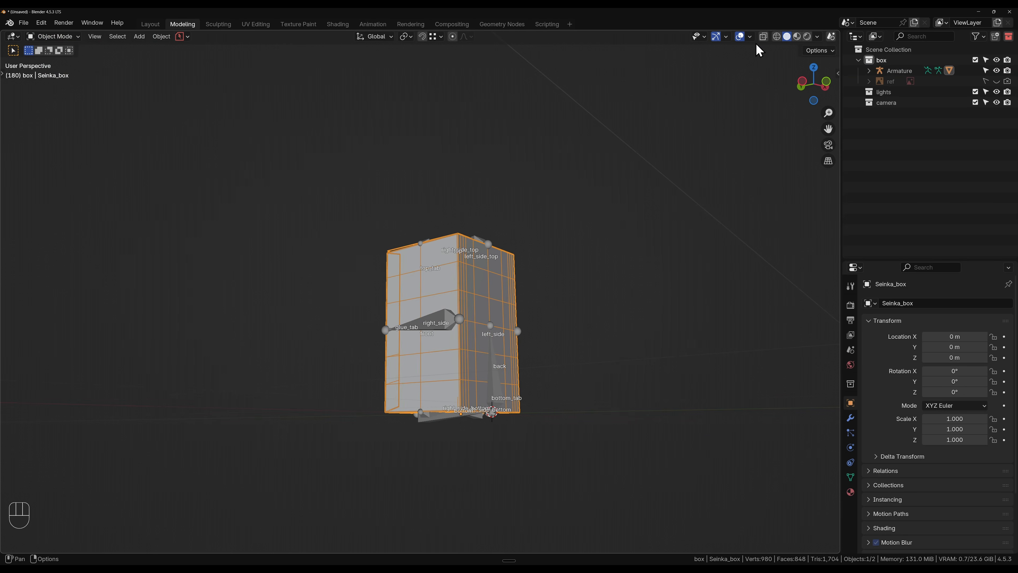
left_click(750, 37)
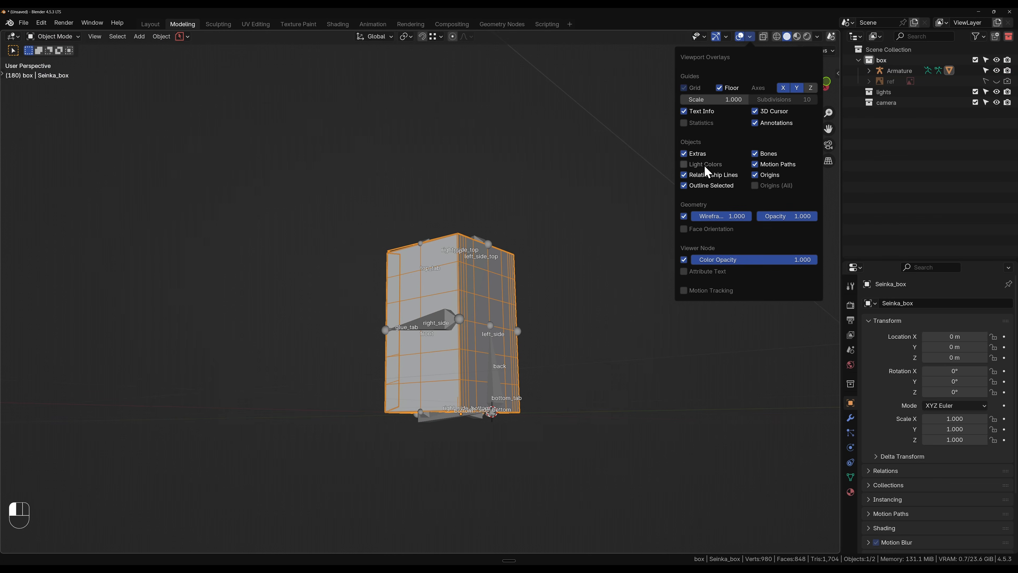
left_click(684, 216)
- Select the armature and change its bone display from Octahedral to Stick in the armature's viewport display settings
middle_click_drag(559, 327, 477, 318, "shift")
left_click(493, 321)
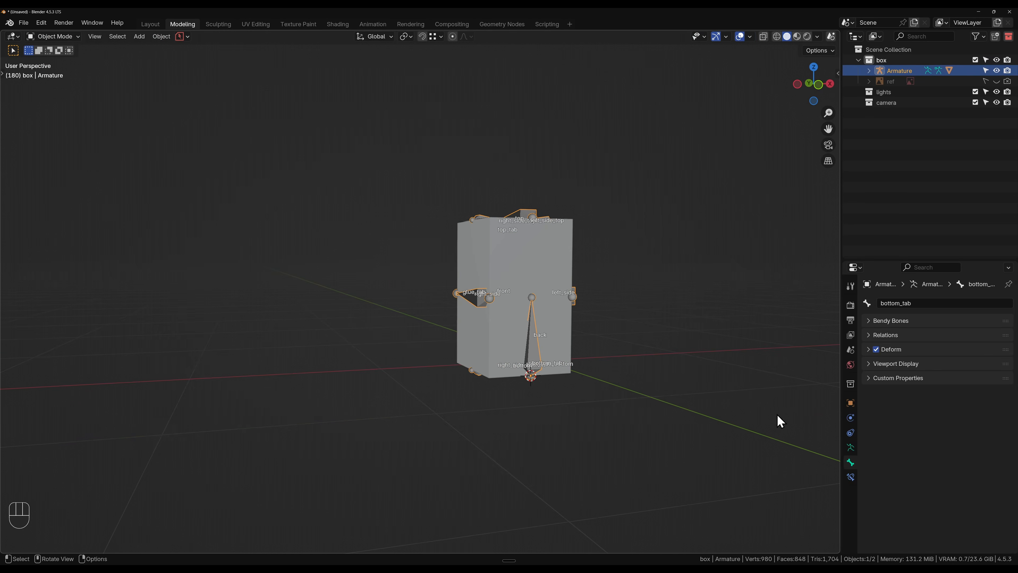
left_click(850, 448)
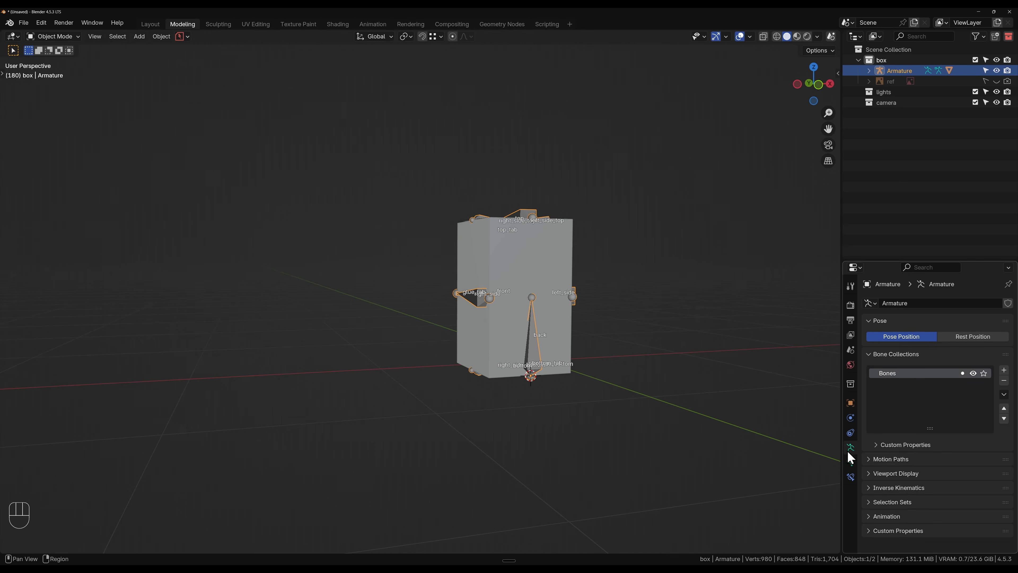
left_click(907, 474)
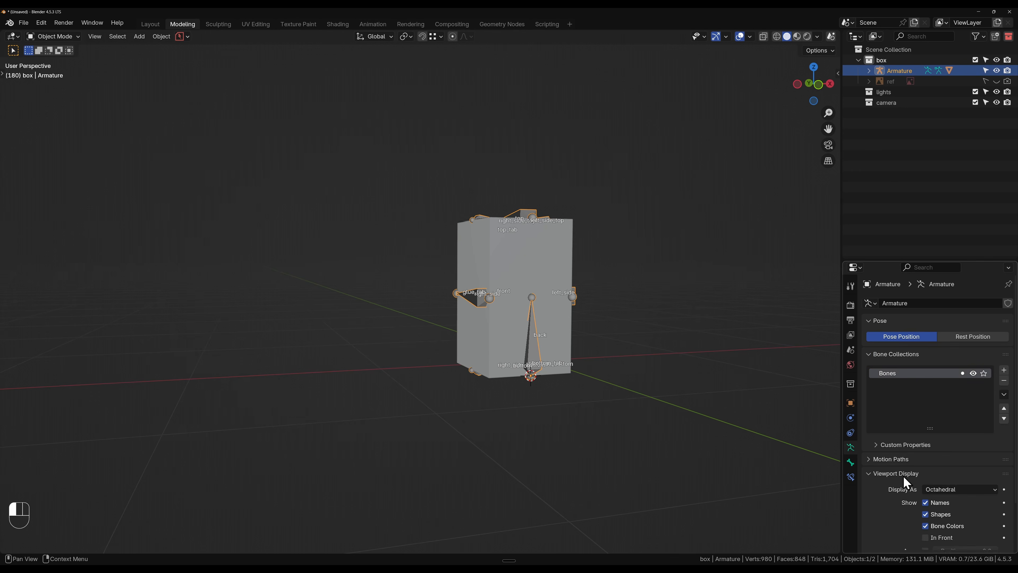
left_click(932, 490)
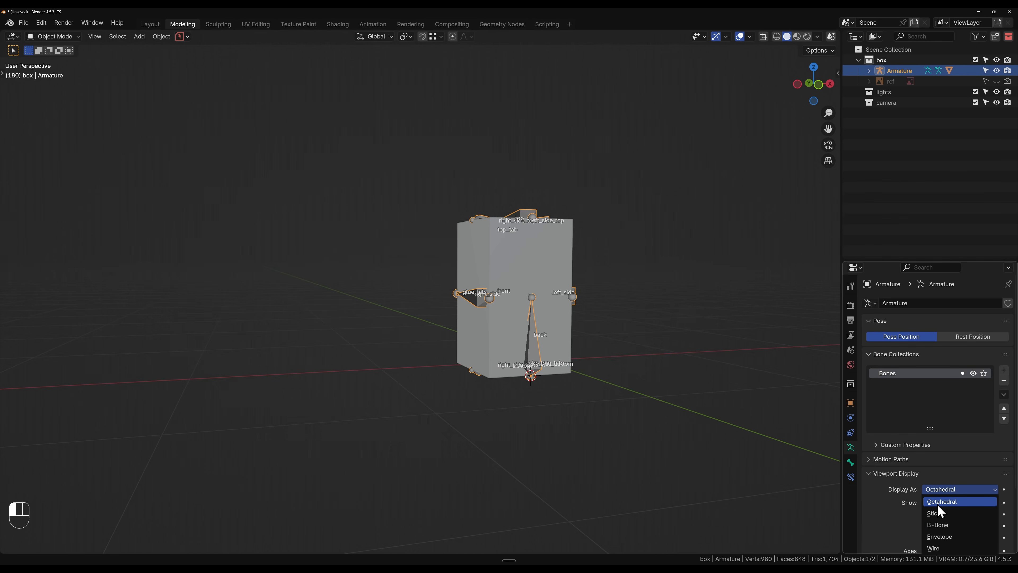
left_click(961, 515)
middle_click_drag(532, 378, 511, 353)
scroll(559, 374, "up", 2)
- Show the armature's bone axes in the viewport, view them around the box, and hide them again
scroll(944, 506, "down", 4)
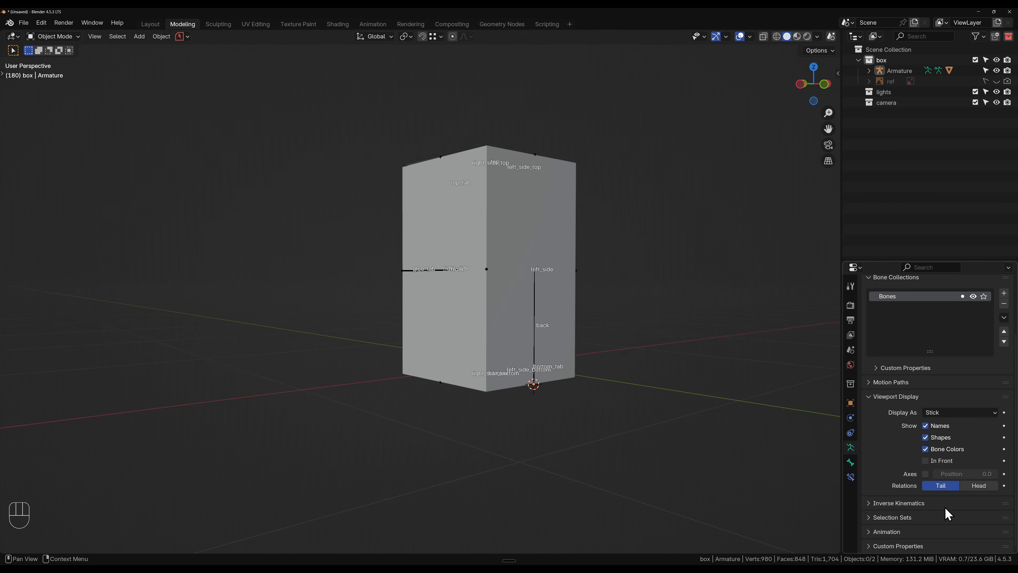
left_click(926, 474)
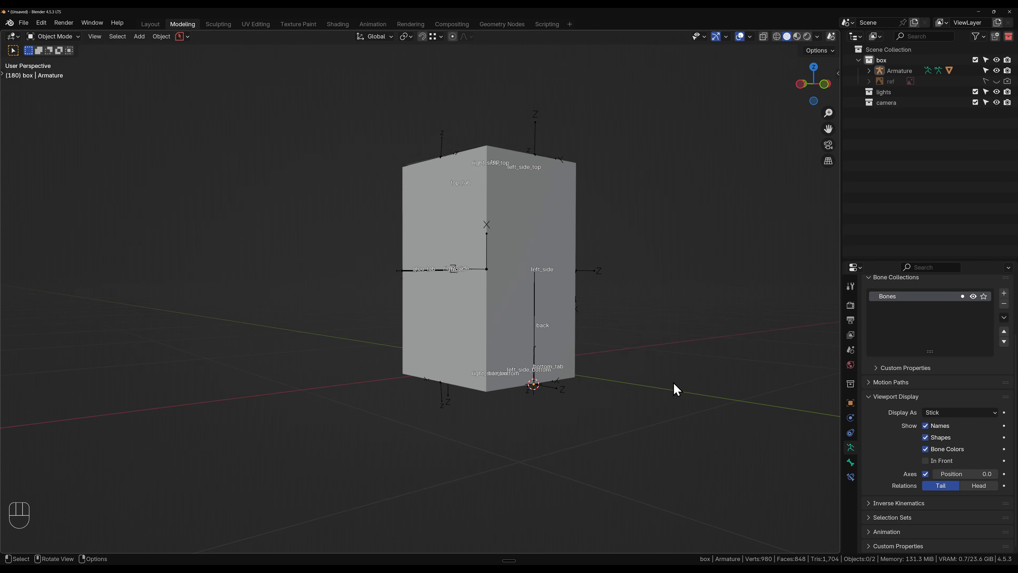
middle_click_drag(535, 147, 541, 265, "shift")
mouse_move(548, 310)
middle_mouse_down()
mouse_move(502, 353)
mouse_move(552, 296)
middle_mouse_up()
left_click(926, 474)
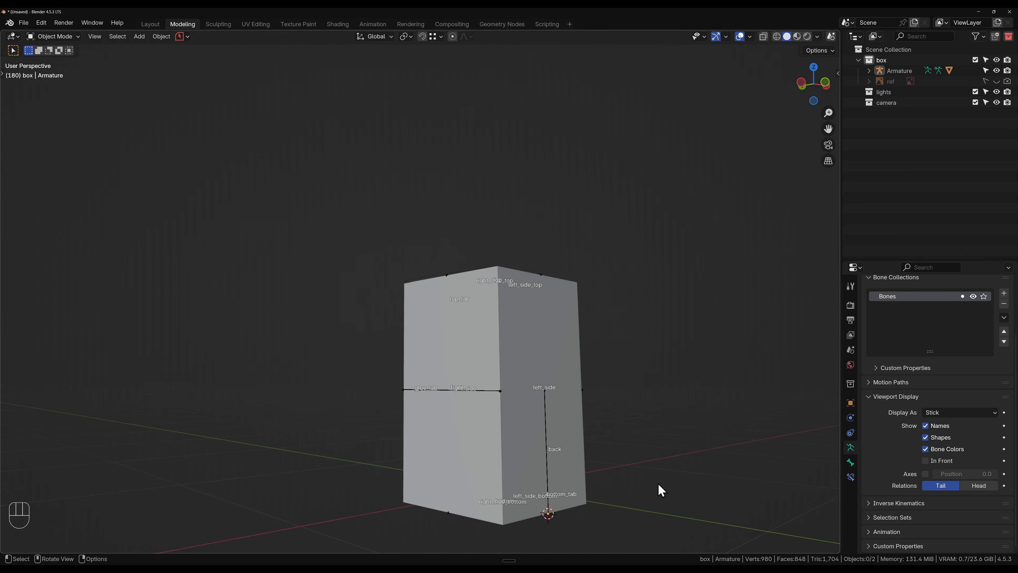
- Add a Solidify modifier to the Seinka_box mesh, collapsing the existing Subdivision and Armature modifiers
middle_click_drag(659, 489, 530, 290, "shift")
left_click(532, 286)
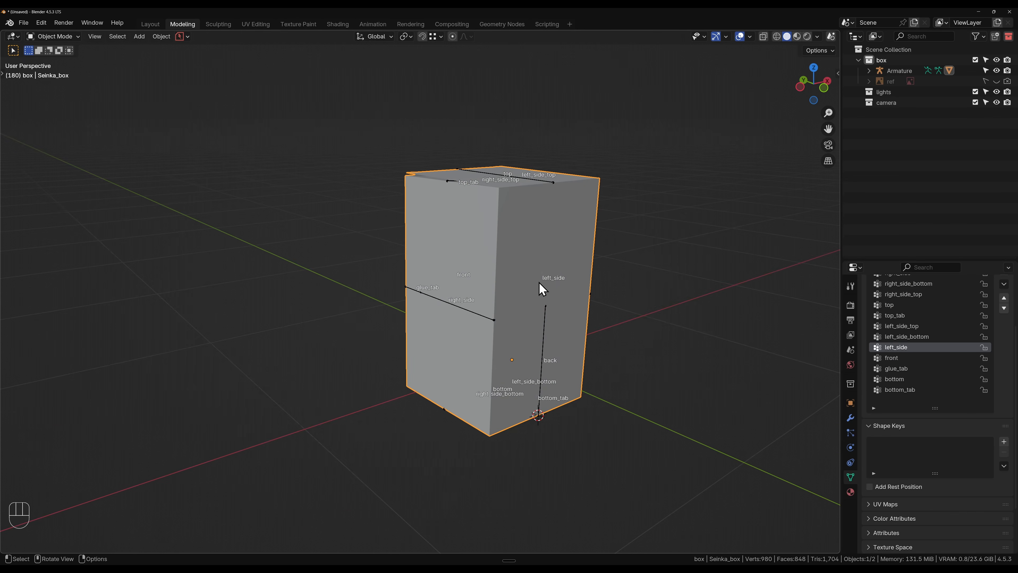
left_click(851, 418)
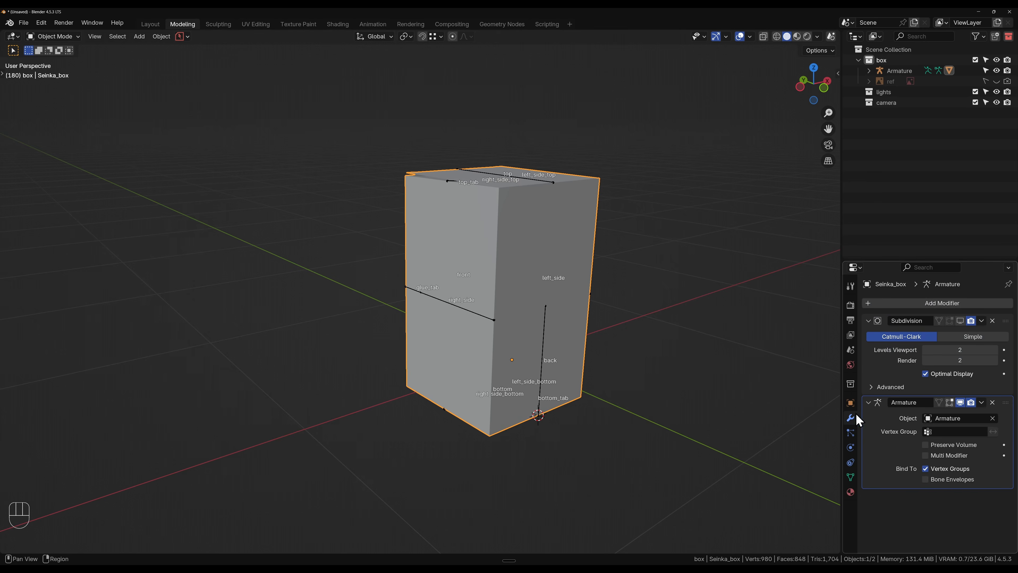
left_click(868, 321)
left_click(868, 335)
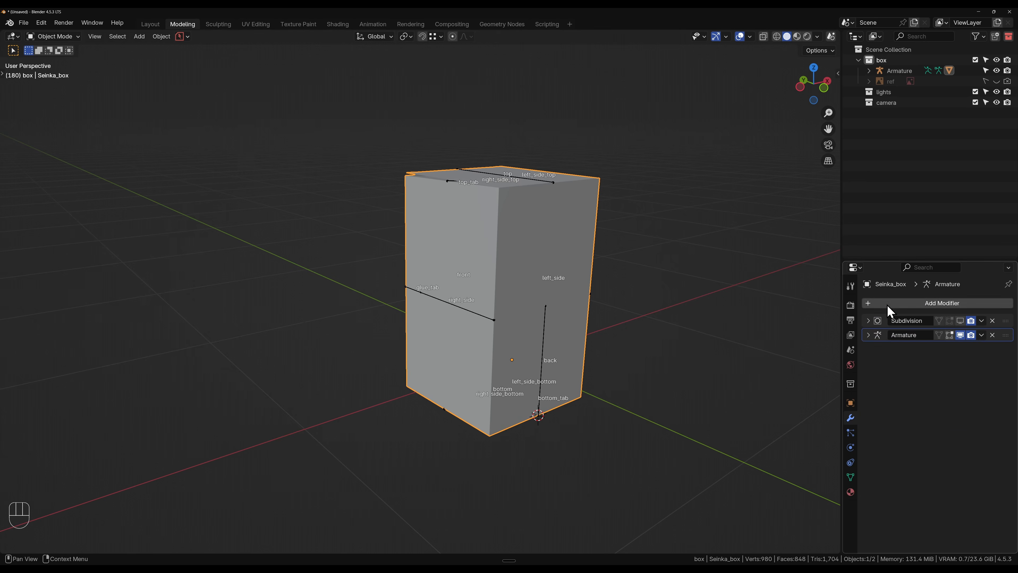
left_click(887, 305)
left_click(887, 305)
type("s")
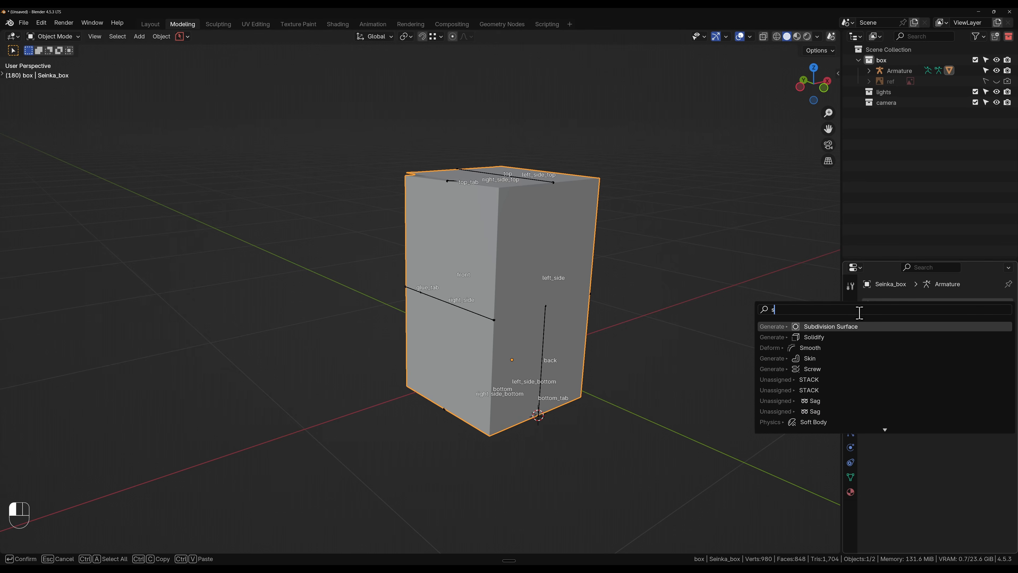
left_click(813, 337)
middle_click_drag(564, 280, 557, 346, "shift")
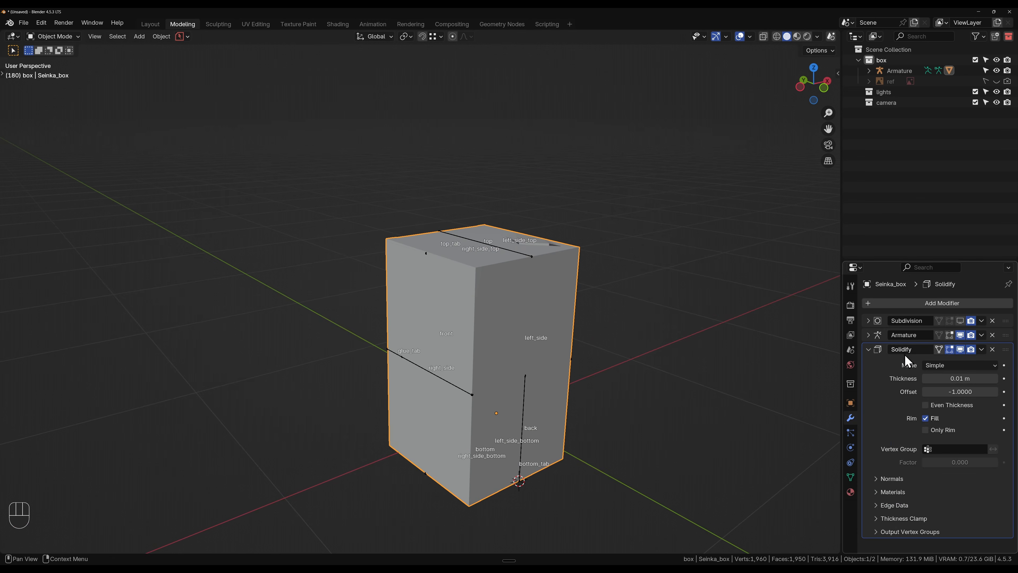
- Move the Solidify modifier above Armature in the stack and hide the Armature modifier's effect in the viewport
left_click_drag(1005, 349, 1006, 336)
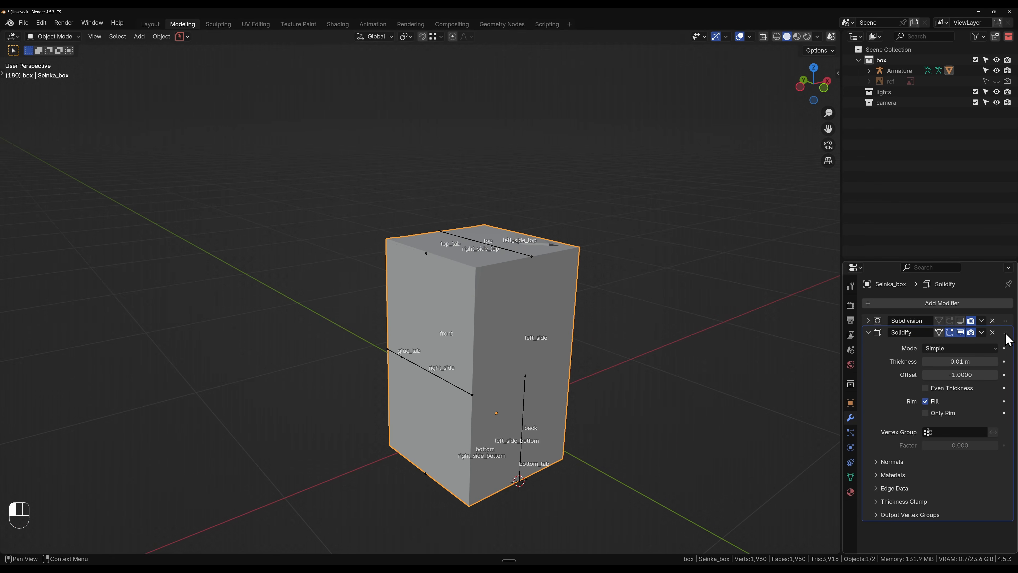
left_click(961, 532)
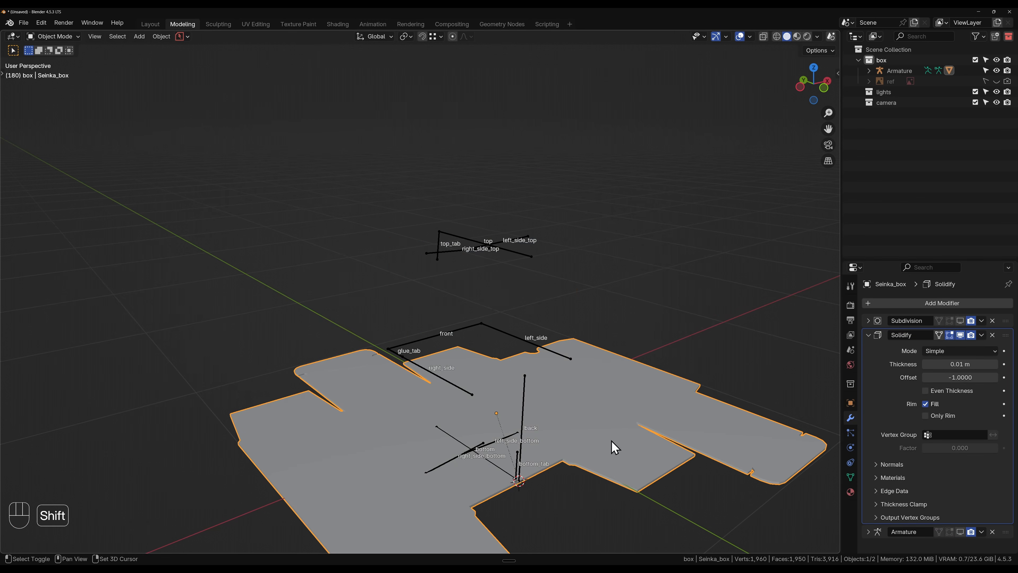
middle_click_drag(611, 439, 590, 319, "shift")
scroll(562, 345, "up", 3)
middle_click_drag(454, 443, 535, 299, "shift")
scroll(508, 371, "up", 1)
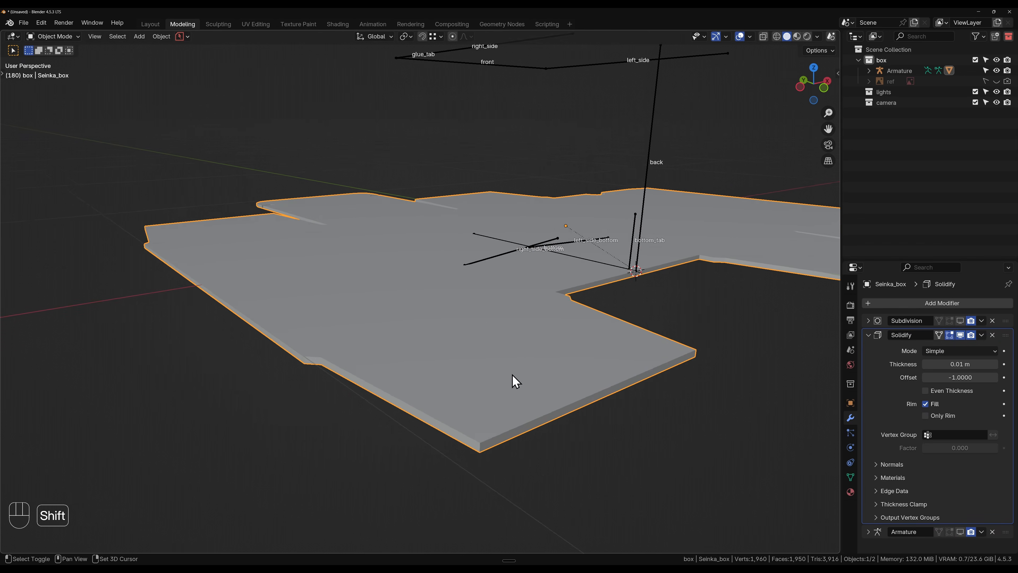
- Enable Even Thickness on the Solidify modifier and set its offset to 1 while viewing the sheet from the front
middle_click_drag(511, 376, 523, 338, "shift")
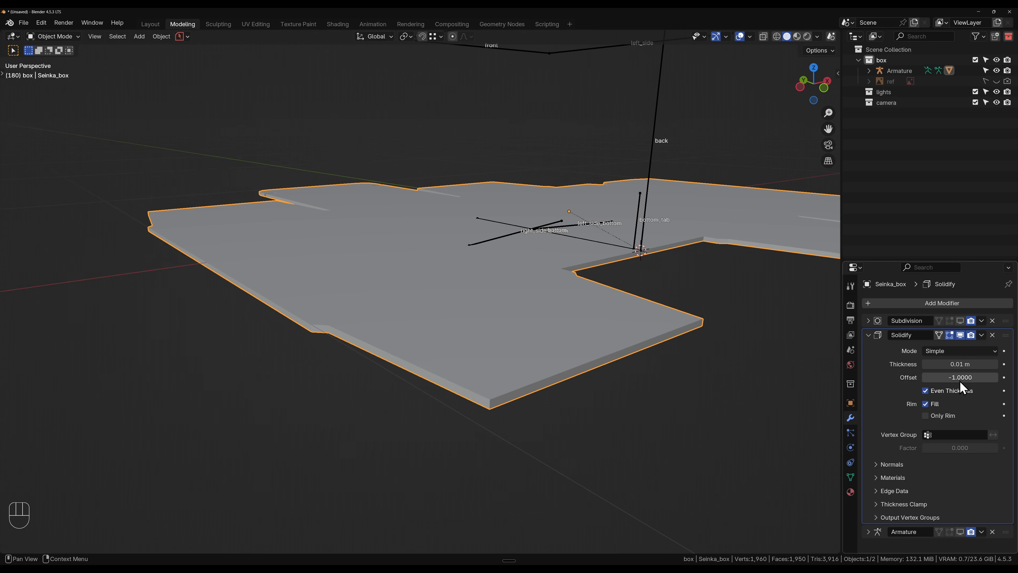
key("grave")
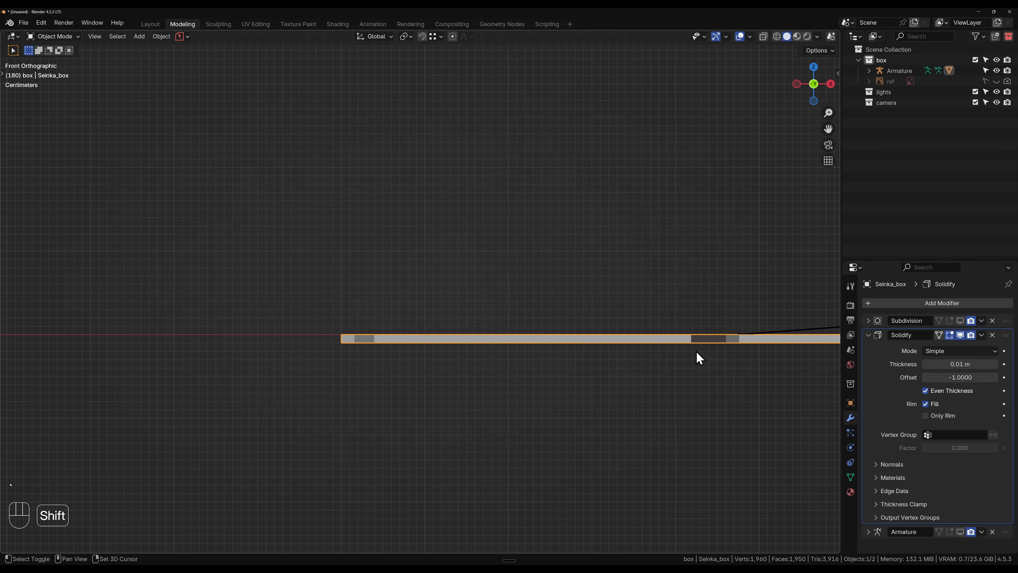
middle_click_drag(699, 358, 666, 357, "shift")
double_click(983, 377)
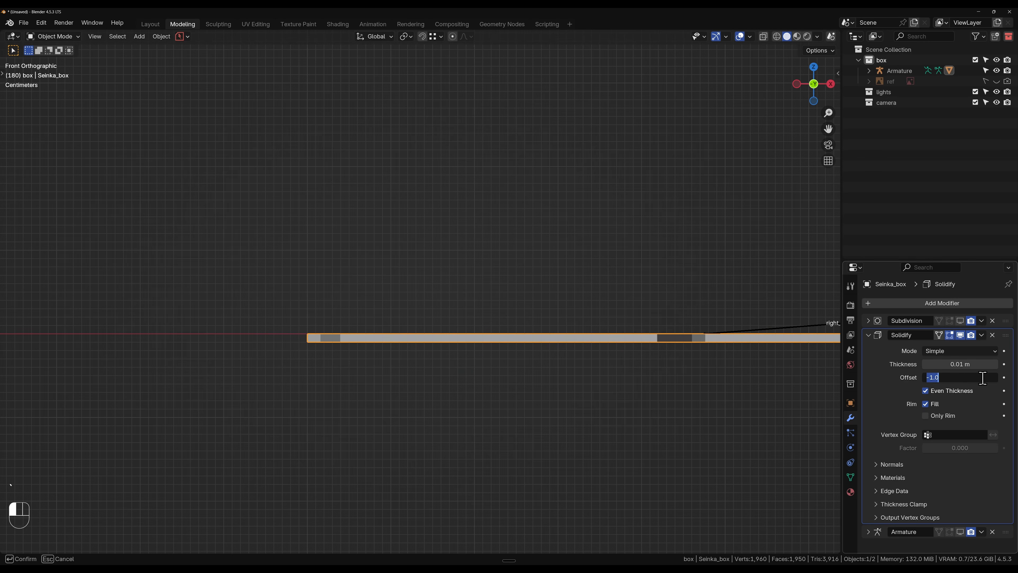
type("1")
key("Return")
- Try a Solidify thickness of 0.001 m and raise it to a slightly larger value
double_click(956, 364)
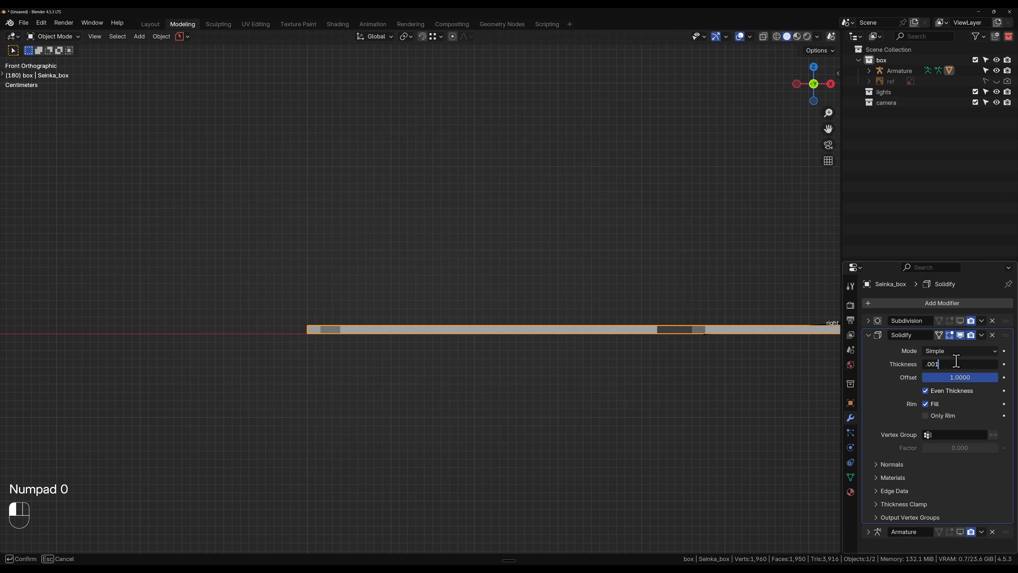
key("Return")
left_click(956, 364)
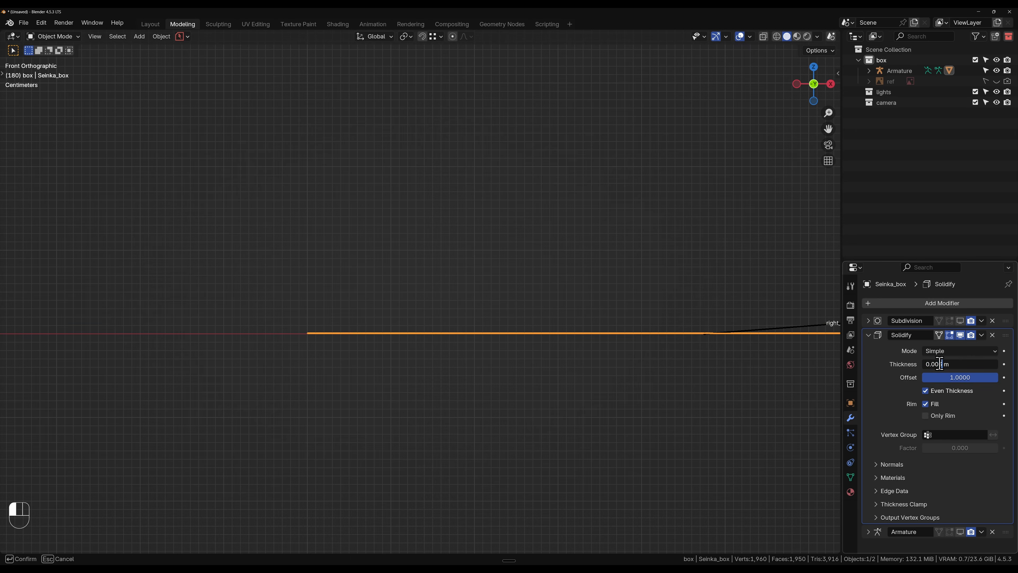
key("Return")
- Move the collapsed Solidify modifier above Subdivision and show the Subdivision modifier in the viewport
left_click(871, 336)
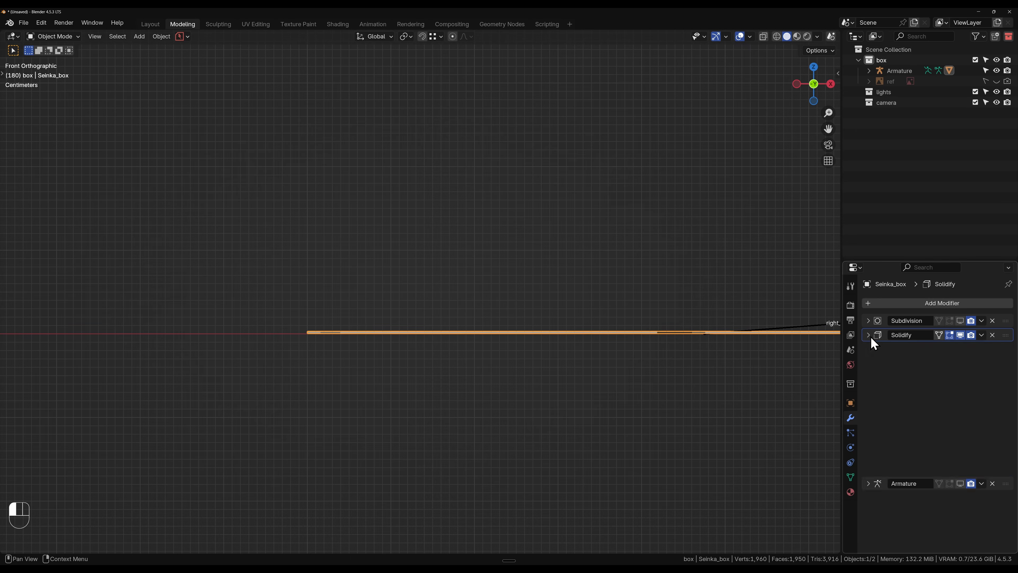
left_click_drag(1006, 335, 1006, 323)
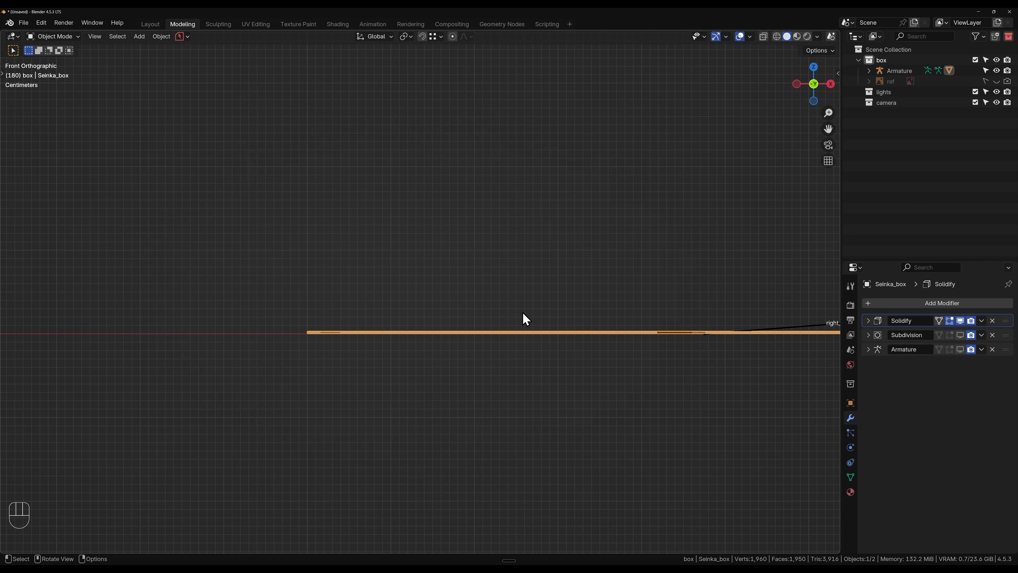
middle_click_drag(522, 318, 539, 336)
middle_click_drag(646, 441, 593, 289, "shift")
left_click(958, 336)
left_click(954, 336)
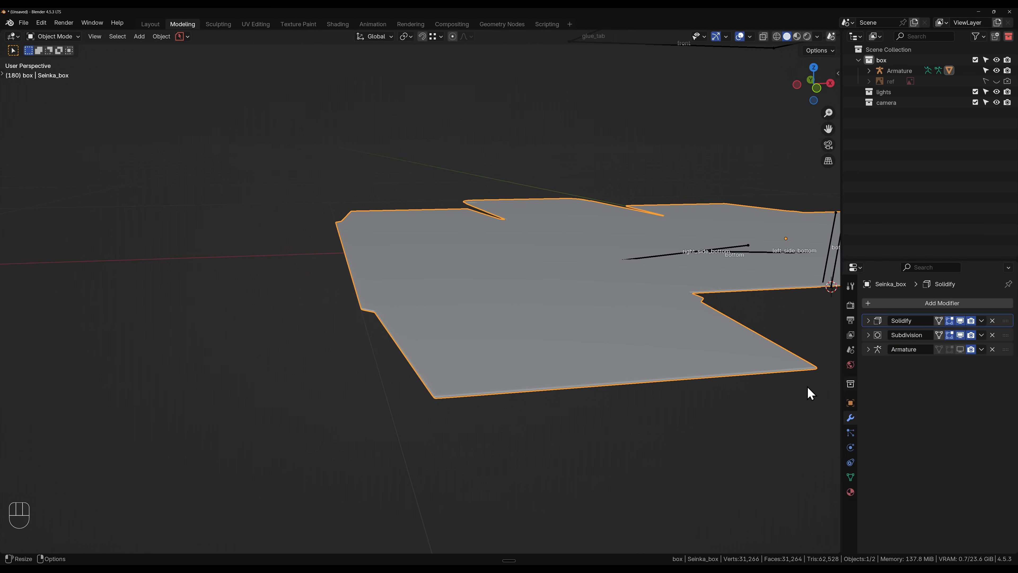
- Move the Solidify modifier back between Subdivision and Armature, and shade the box mesh smooth
left_click_drag(1005, 322, 1002, 346)
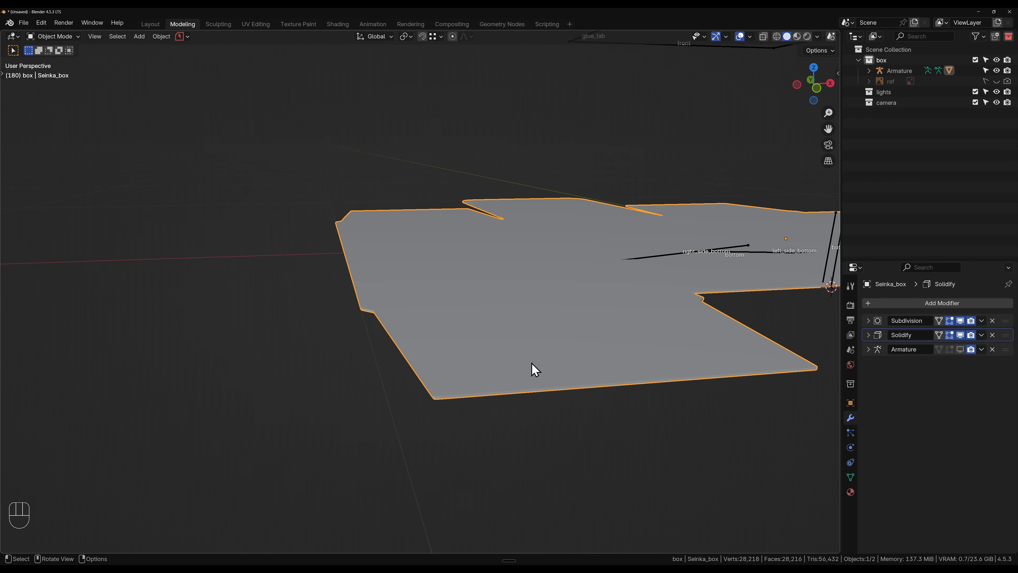
middle_click_drag(529, 336, 545, 313)
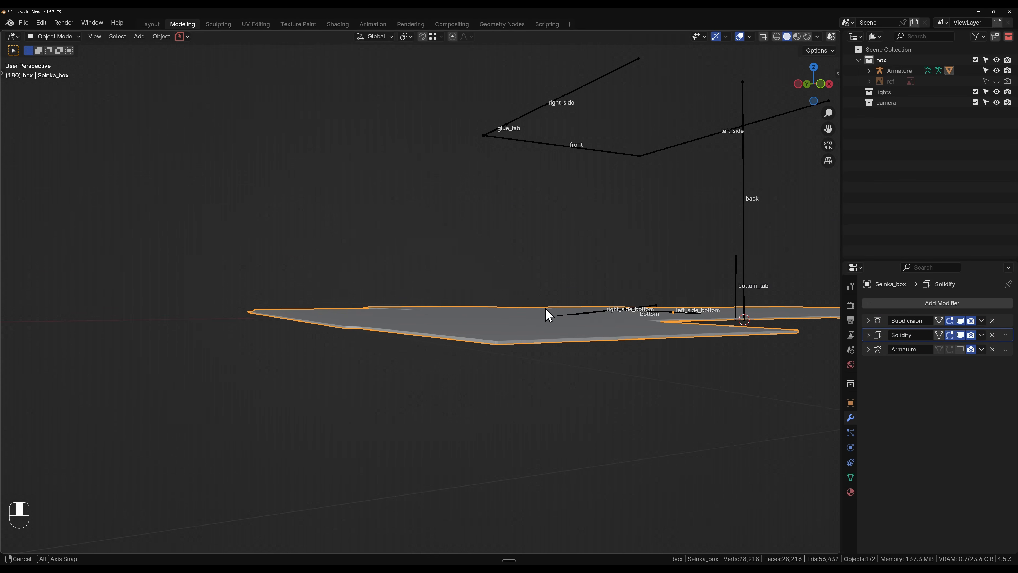
right_click(513, 345)
left_click(494, 341)
middle_click_drag(522, 368, 514, 430)
scroll(511, 346, "down", 2)
- Show the Armature modifier's effect in the viewport again and examine the folded box around its top tab
left_click(960, 349)
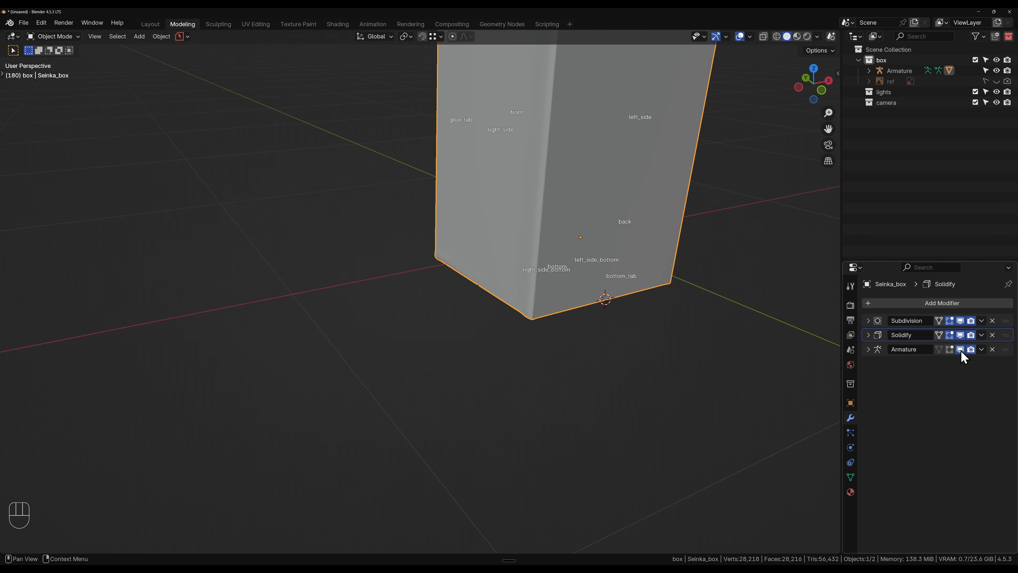
scroll(505, 273, "down", 2)
middle_click_drag(504, 273, 730, 300, "shift")
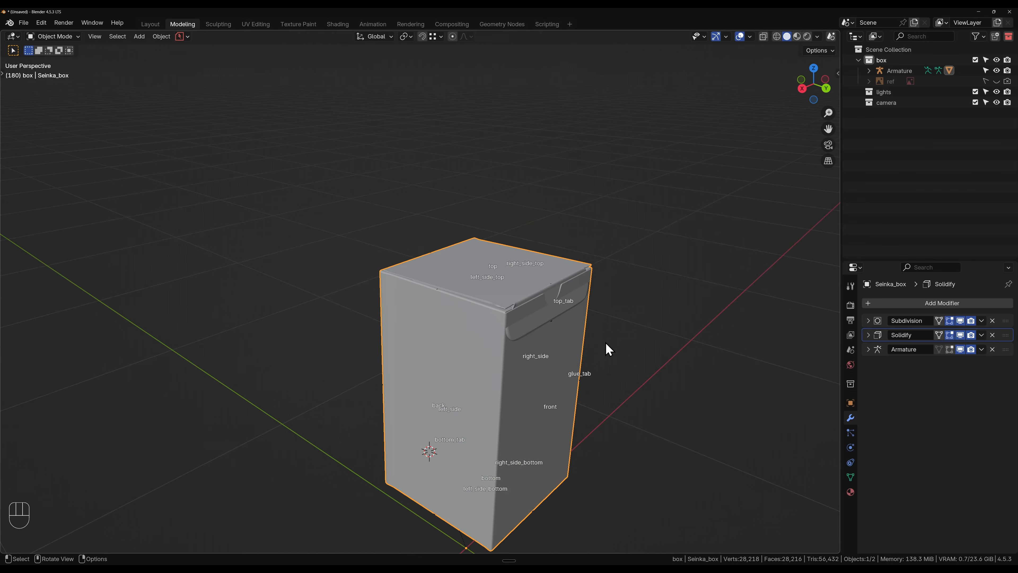
scroll(623, 329, "up", 2)
middle_click_drag(623, 329, 548, 287, "shift")
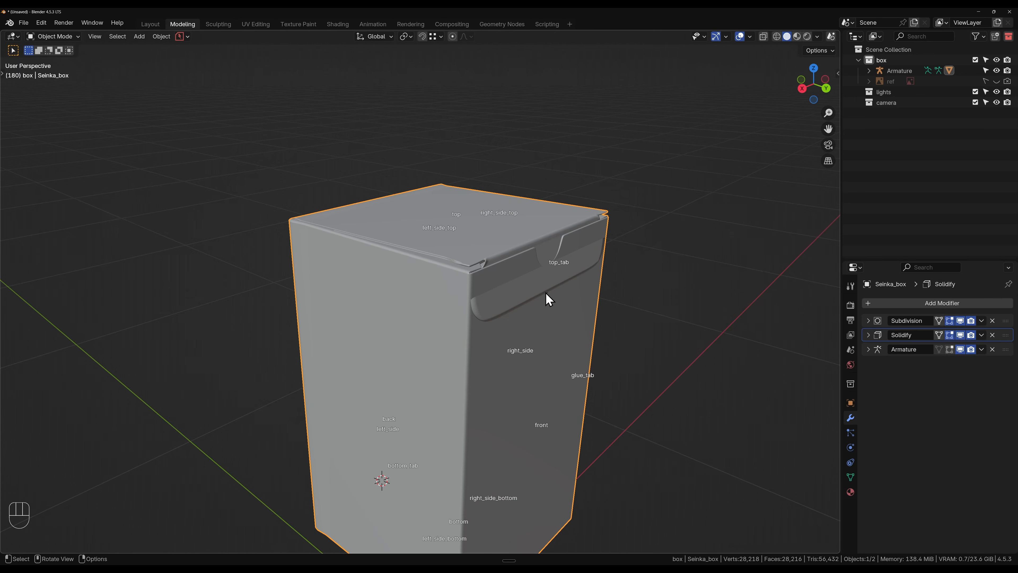
- Select the armature and set its bone display back to Octahedral
left_click(898, 70)
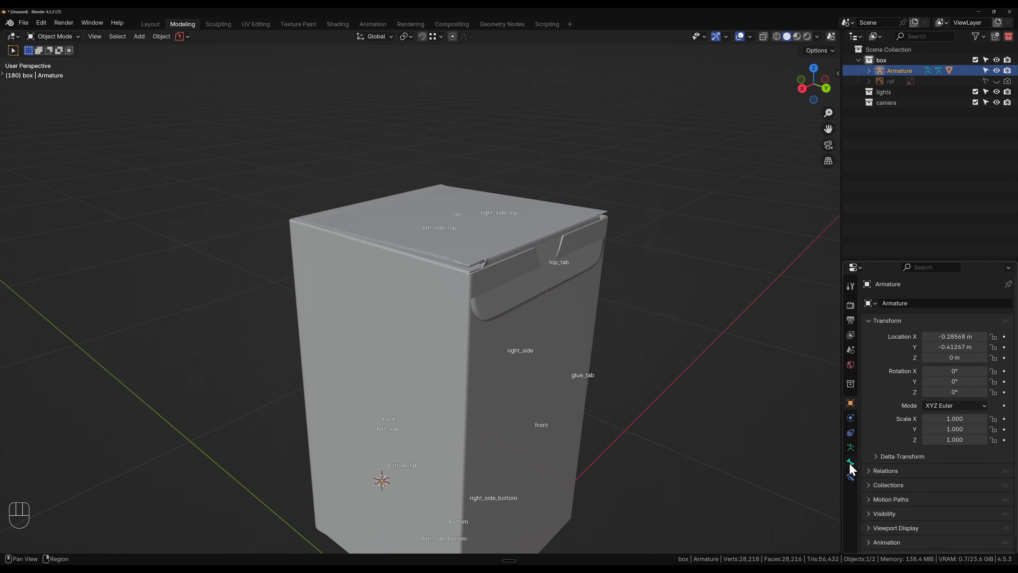
left_click(851, 448)
left_click(937, 491)
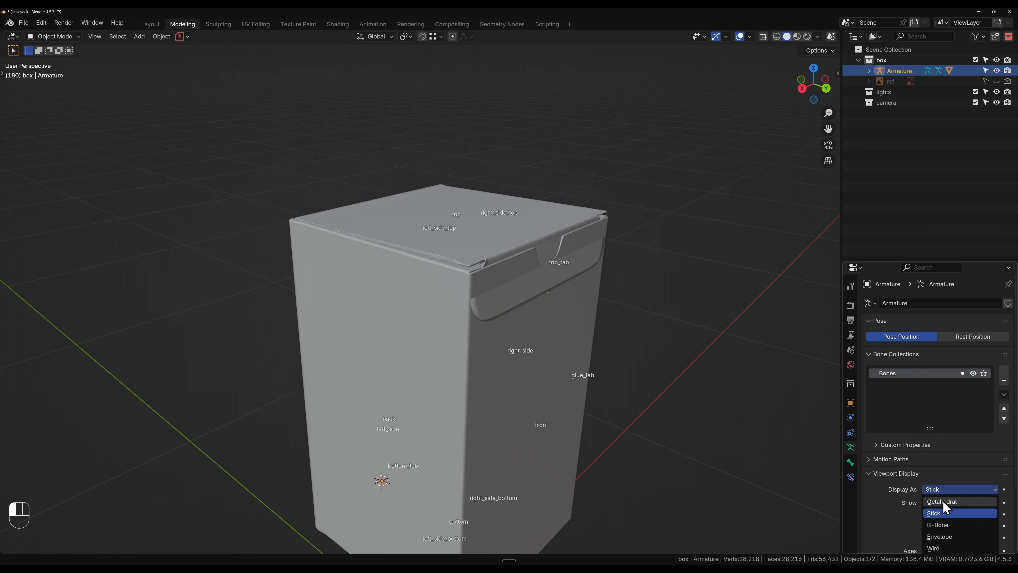
left_click(942, 500)
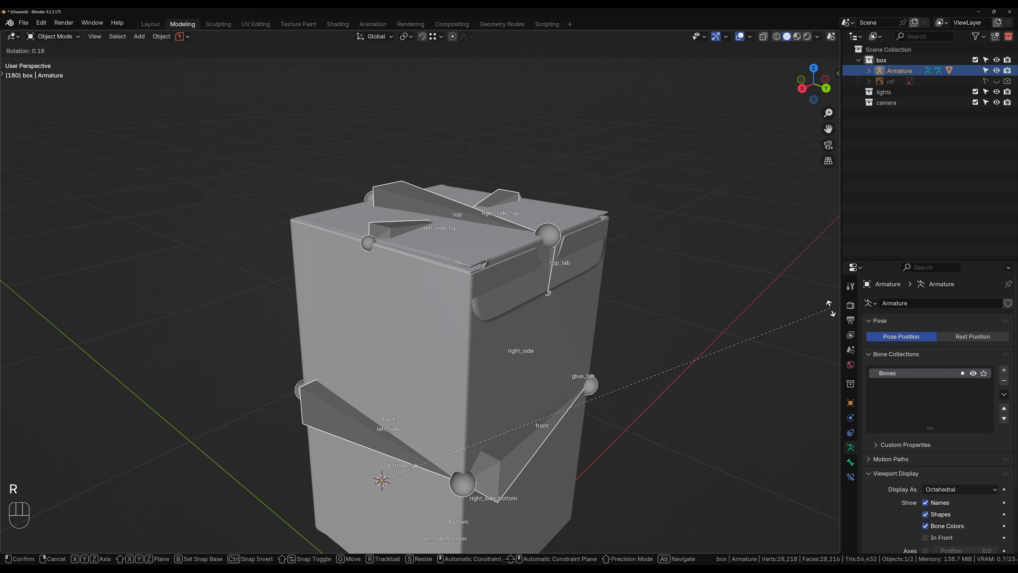
- Switch the armature to Pose Mode and rotate the top_tab bone by 6.31° around the view axis
right_click(831, 309)
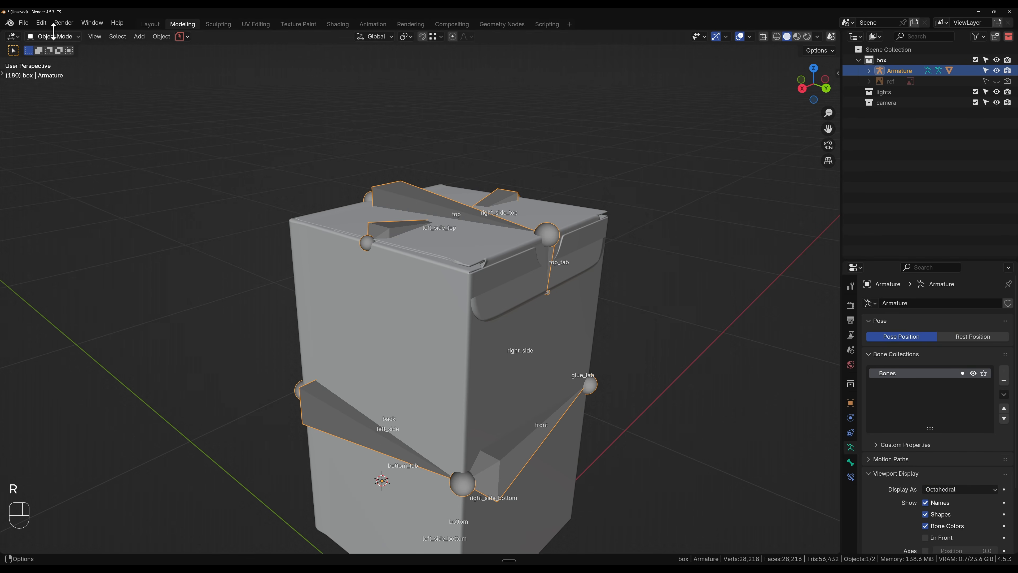
left_click(56, 72)
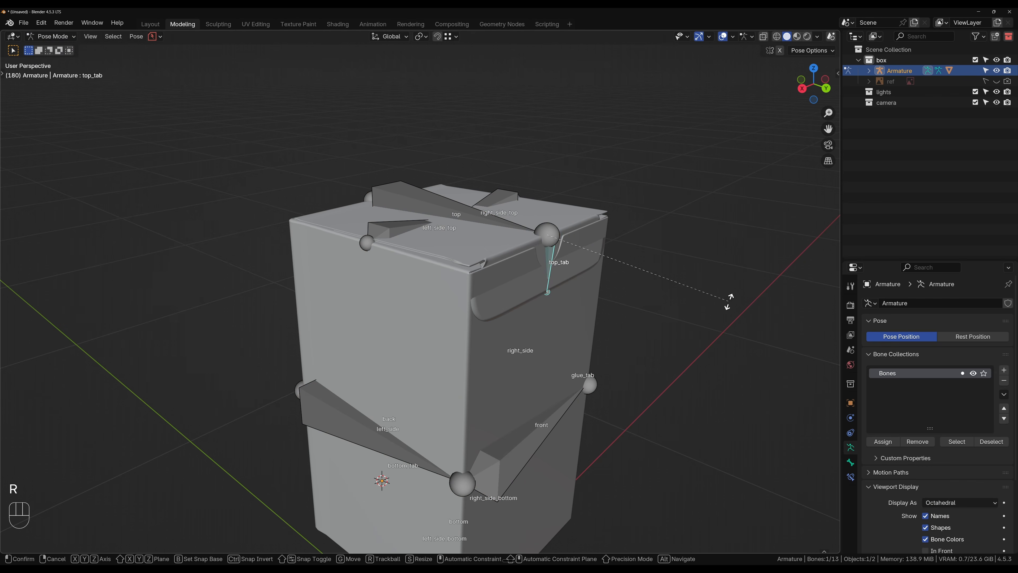
left_click(714, 320)
- Deselect the bone and examine the folded box from underneath and behind, down to its lower corner
middle_click_drag(443, 477, 537, 295, "shift")
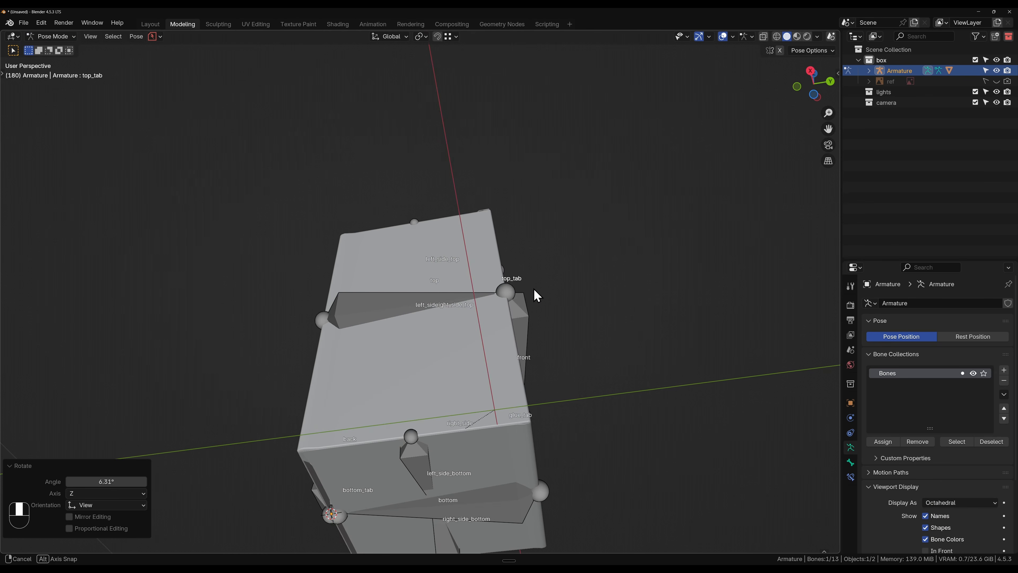
middle_click_drag(521, 421, 495, 273, "shift")
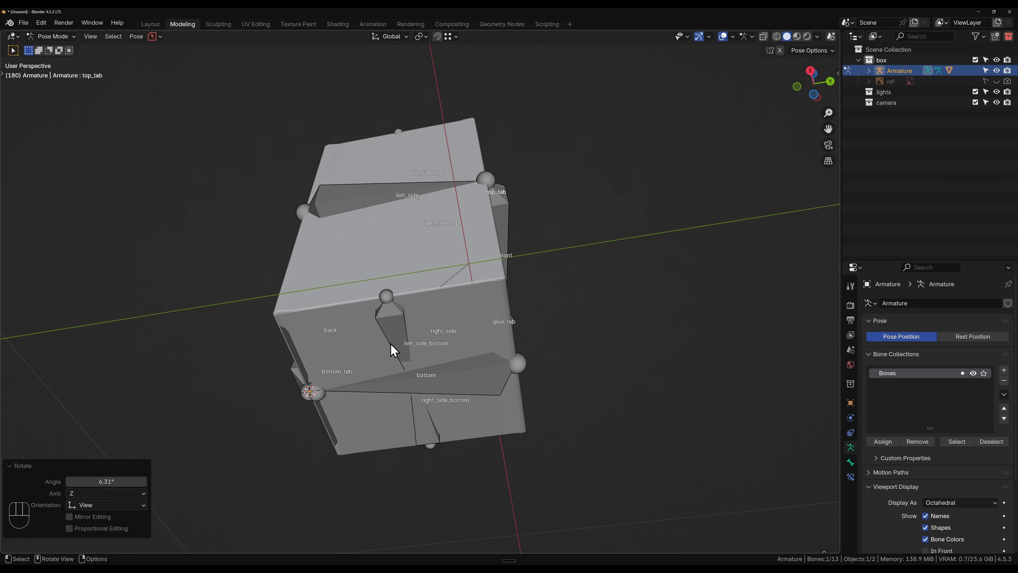
middle_click_drag(390, 348, 580, 470, "shift")
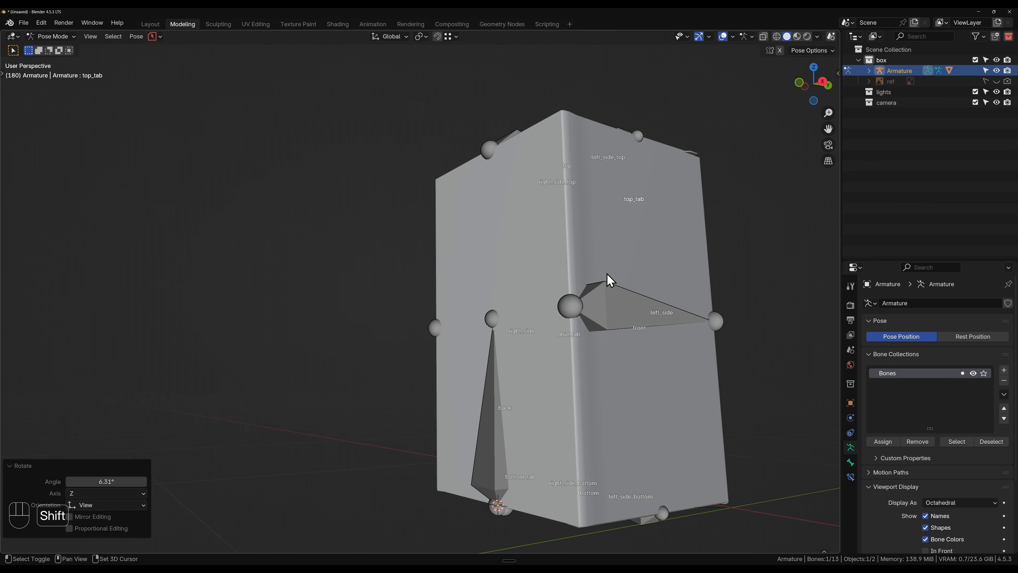
middle_click_drag(609, 279, 565, 241, "shift")
left_click(525, 296)
scroll(516, 325, "down", 3)
scroll(503, 371, "up", 3)
middle_click_drag(504, 373, 466, 416, "shift")
scroll(452, 417, "up", 5)
- Compare the armature's flat rest layout in Edit Mode with the folded box in Pose Mode
key("Tab")
scroll(463, 397, "down", 5)
key("Tab")
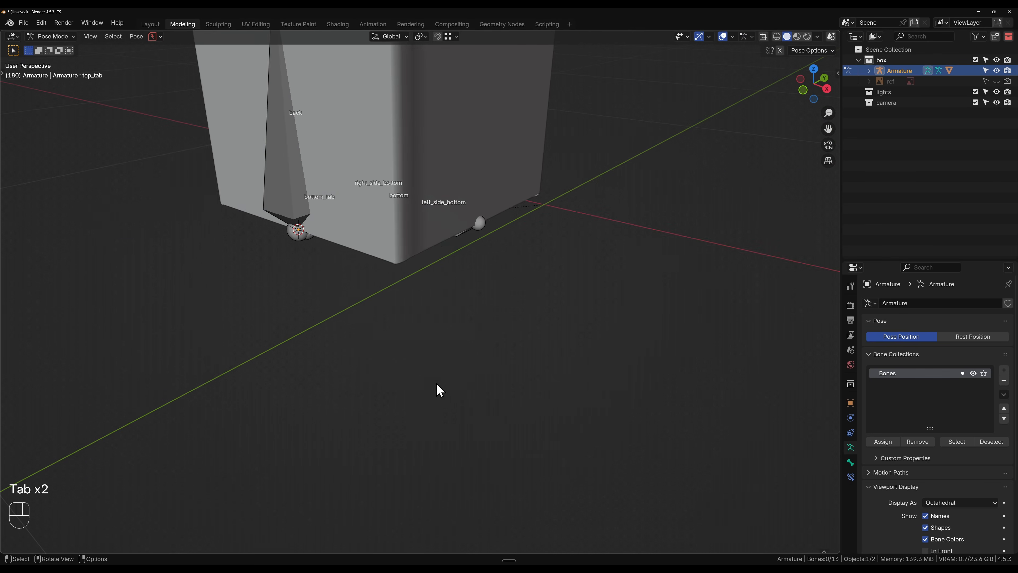
mouse_move(448, 158)
middle_mouse_down("shift")
mouse_move(450, 223)
mouse_move(461, 171)
middle_mouse_up("shift")
key("Tab")
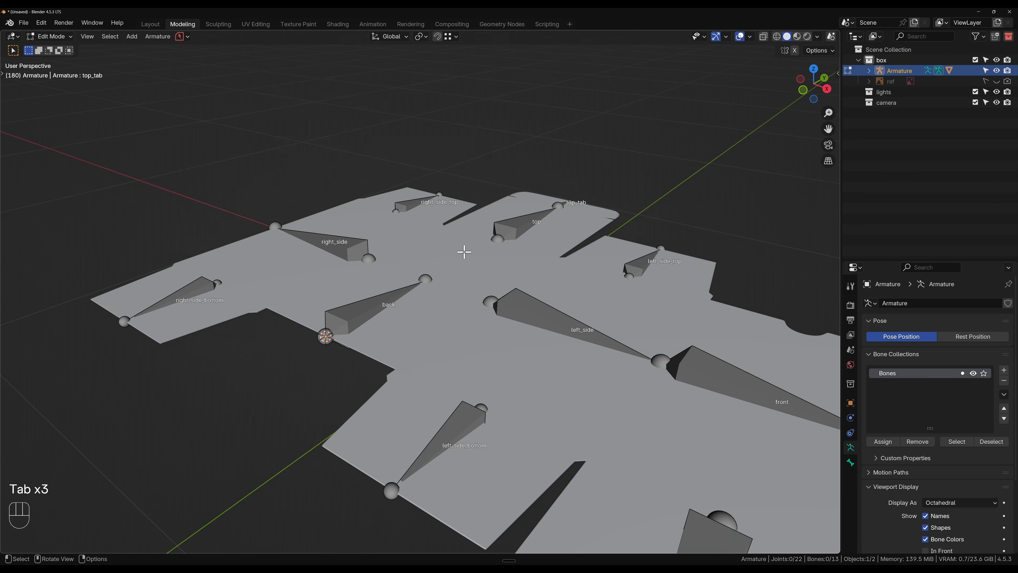
scroll(503, 344, "up", 2)
middle_click_drag(507, 344, 537, 361)
key("Tab")
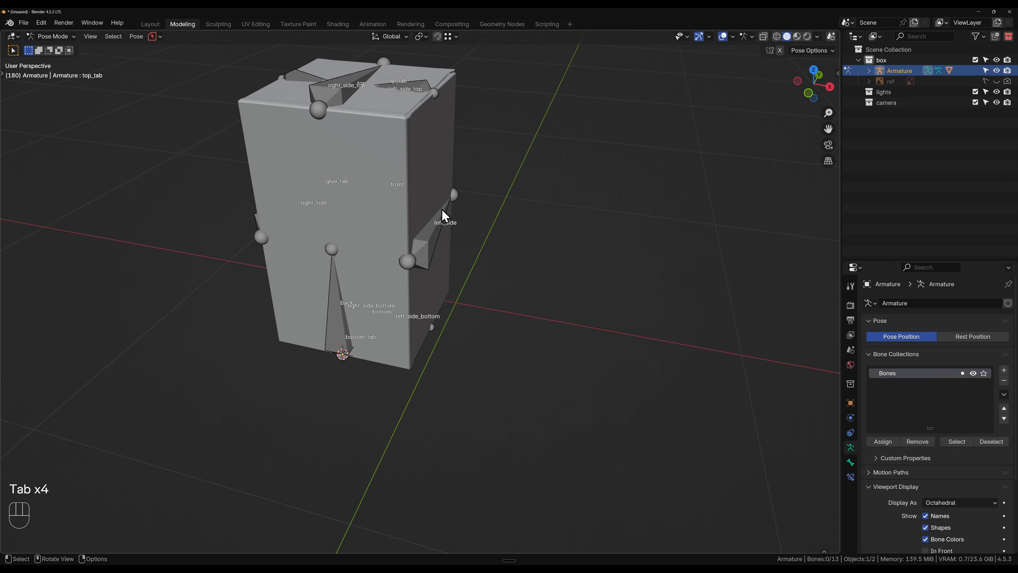
middle_click_drag(367, 279, 443, 262)
- Select the left_side bone and inspect its position against the fold in Pose Mode and Edit Mode
scroll(380, 261, "up", 4)
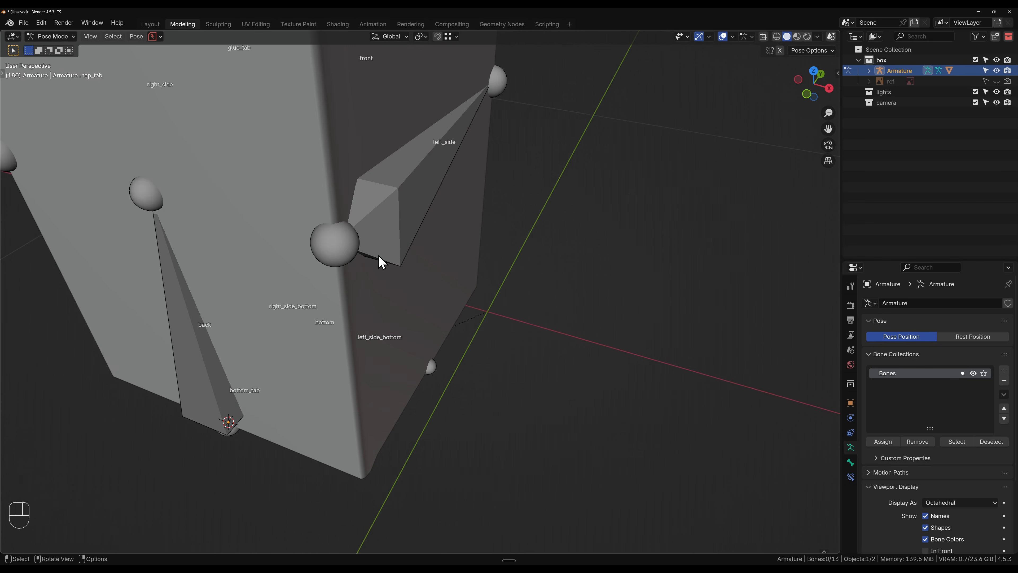
middle_click_drag(381, 251, 499, 295, "shift")
key("Tab")
scroll(458, 316, "up", 5)
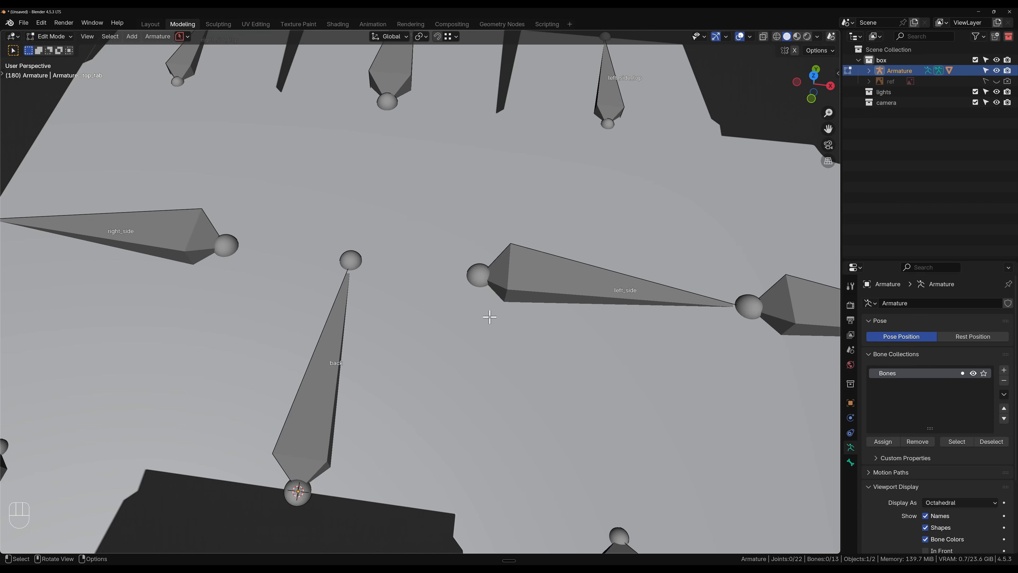
key("Tab")
key("Tab")
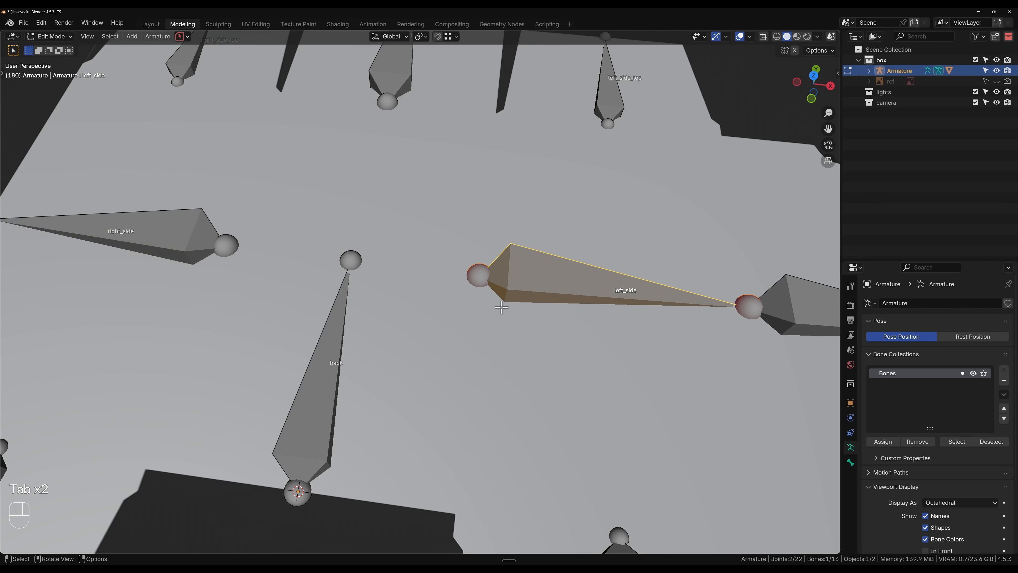
scroll(501, 307, "down", 5)
- Select the box mesh, open it in Edit Mode and turn off the Solidify modifier's display while editing
left_click(49, 49)
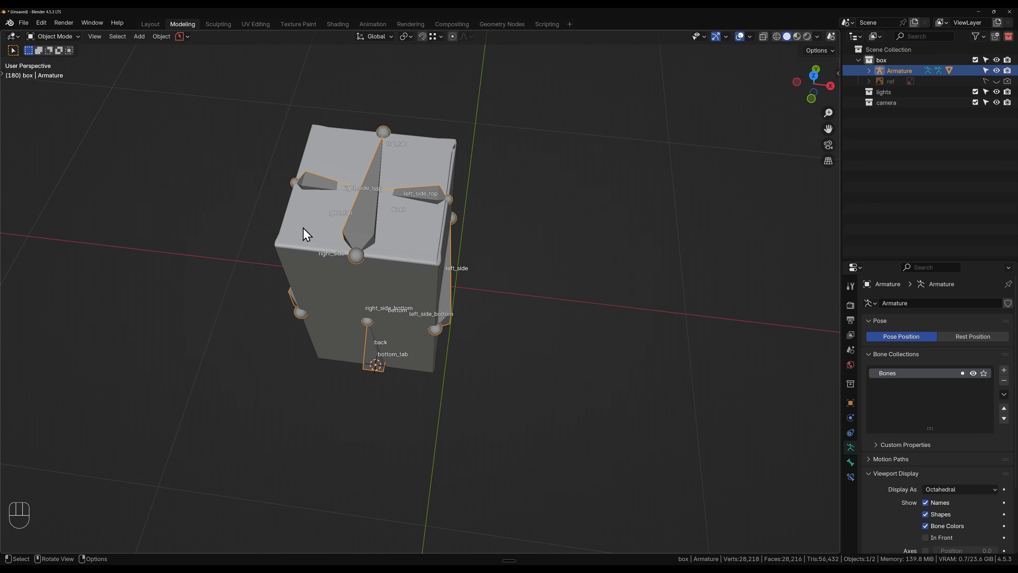
left_click(414, 268)
key("Tab")
scroll(483, 307, "up", 2)
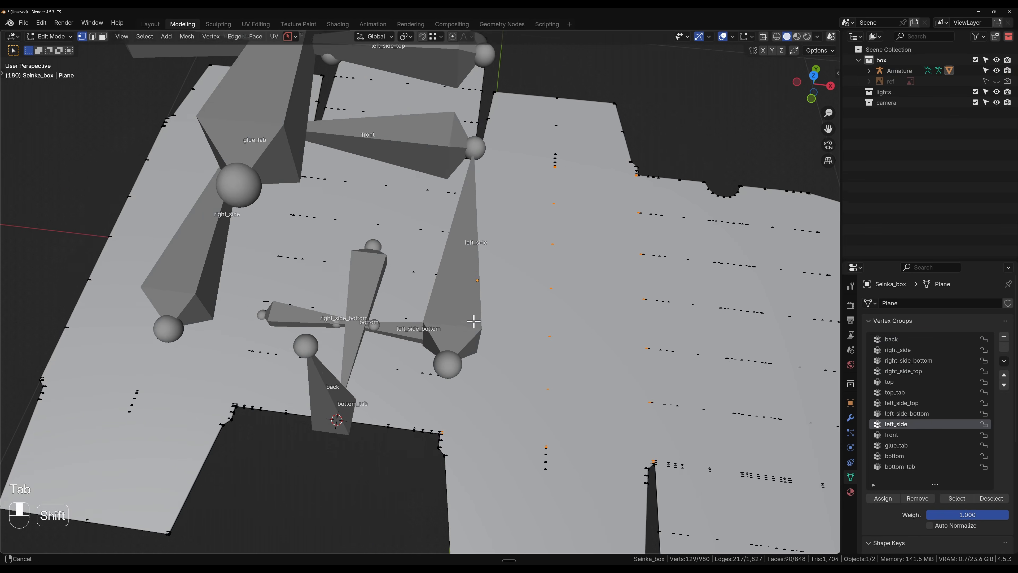
middle_click_drag(470, 316, 407, 227, "shift")
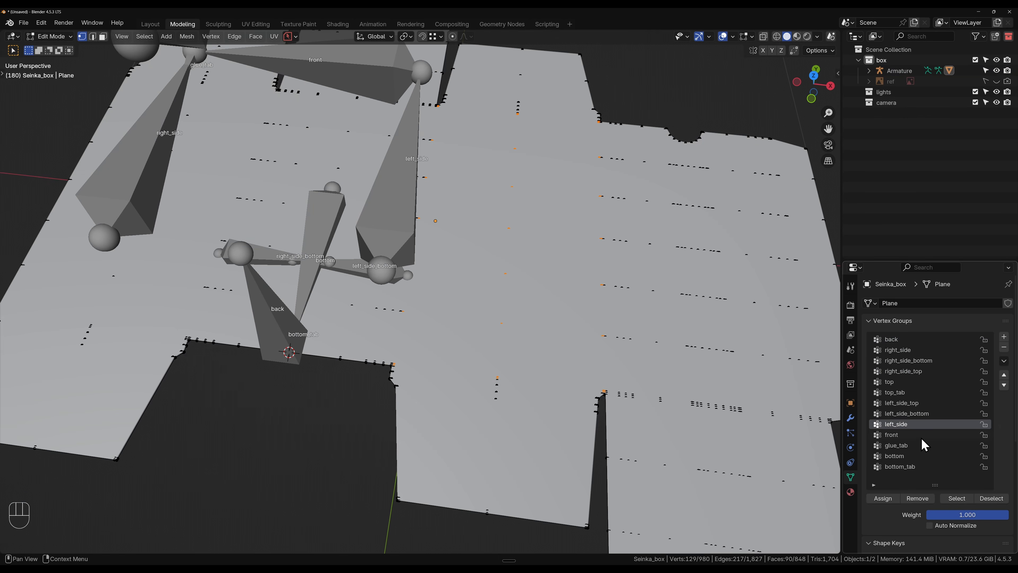
left_click(851, 419)
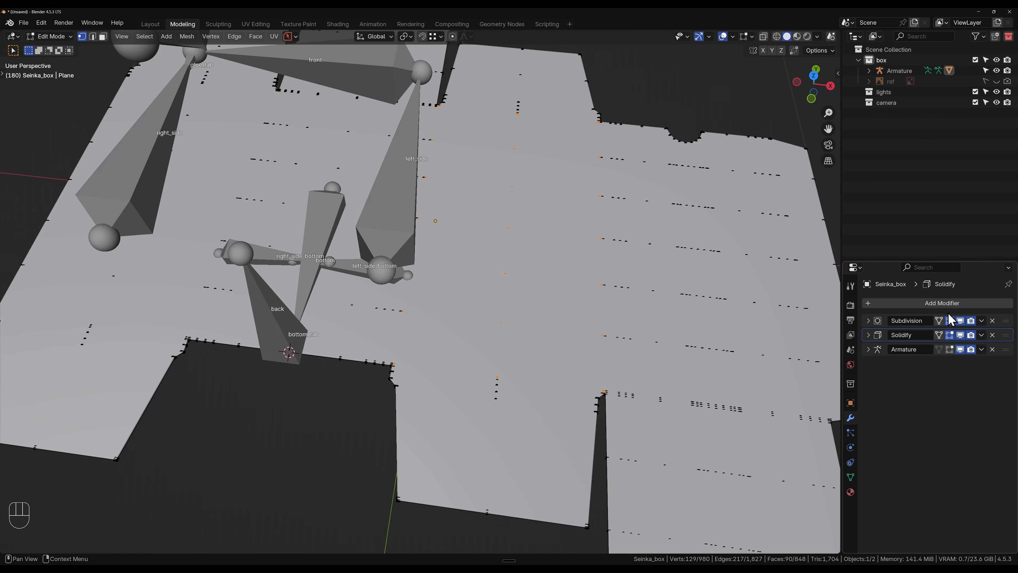
left_click(950, 336)
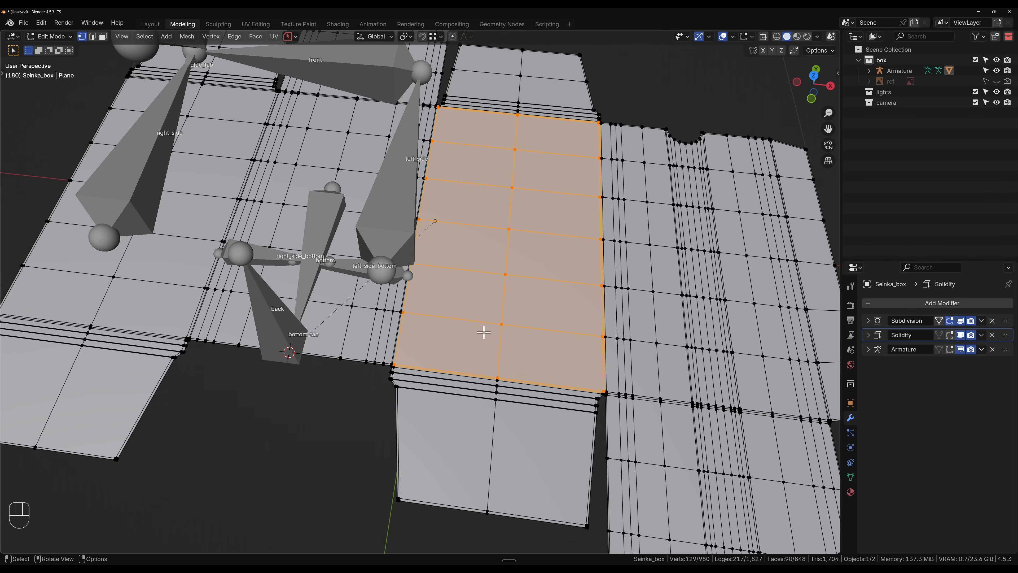
- Select the edge loop on the fold between the back and left_side panels and inspect the mesh's vertex groups
middle_click_drag(457, 313, 471, 312)
scroll(408, 357, "up", 2)
middle_click_drag(408, 357, 372, 347)
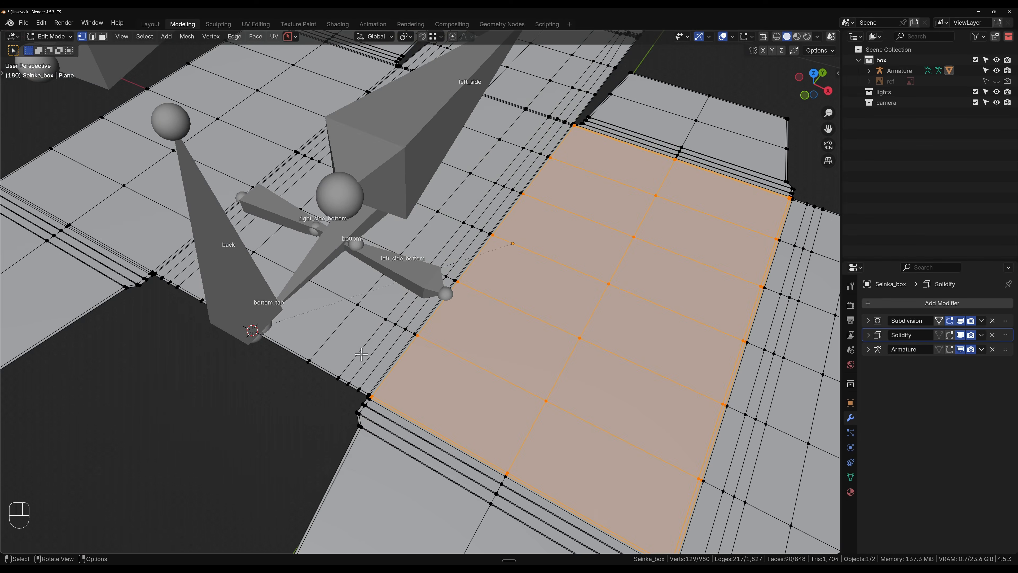
scroll(360, 431, "up", 4)
middle_click_drag(360, 434, 458, 265, "shift")
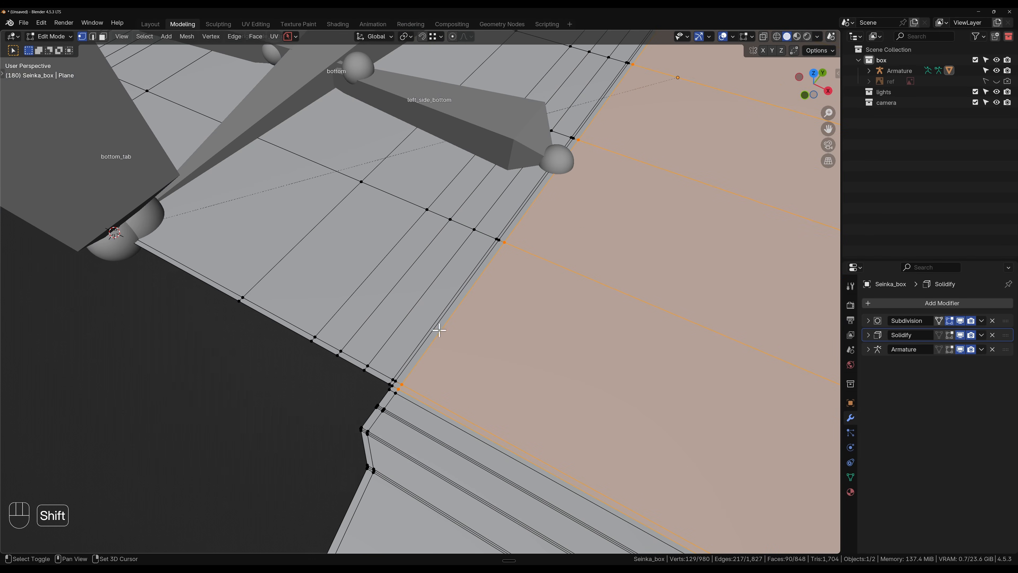
left_click(394, 386)
left_click(409, 365, "alt")
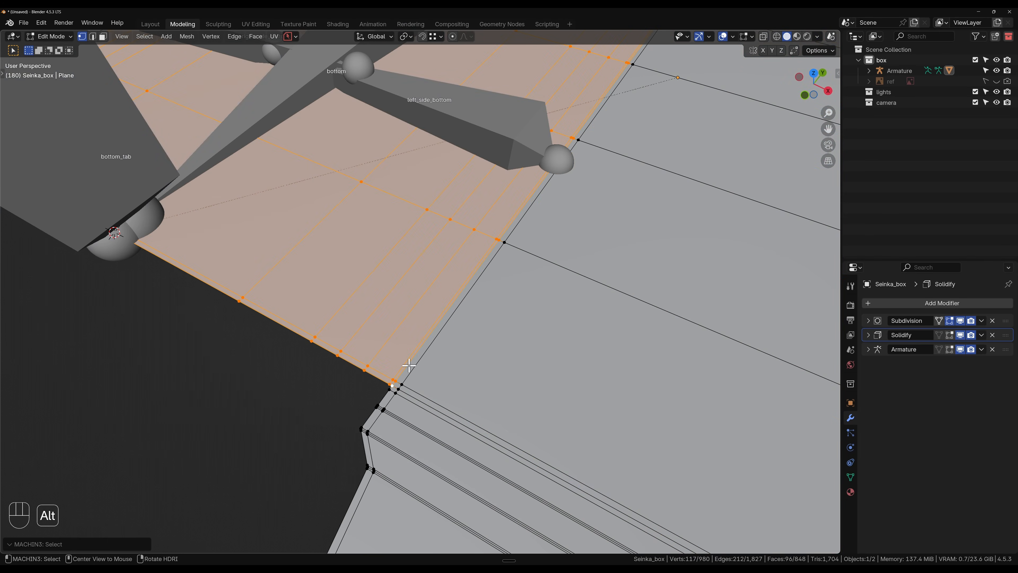
key("2")
left_click(414, 364, "alt")
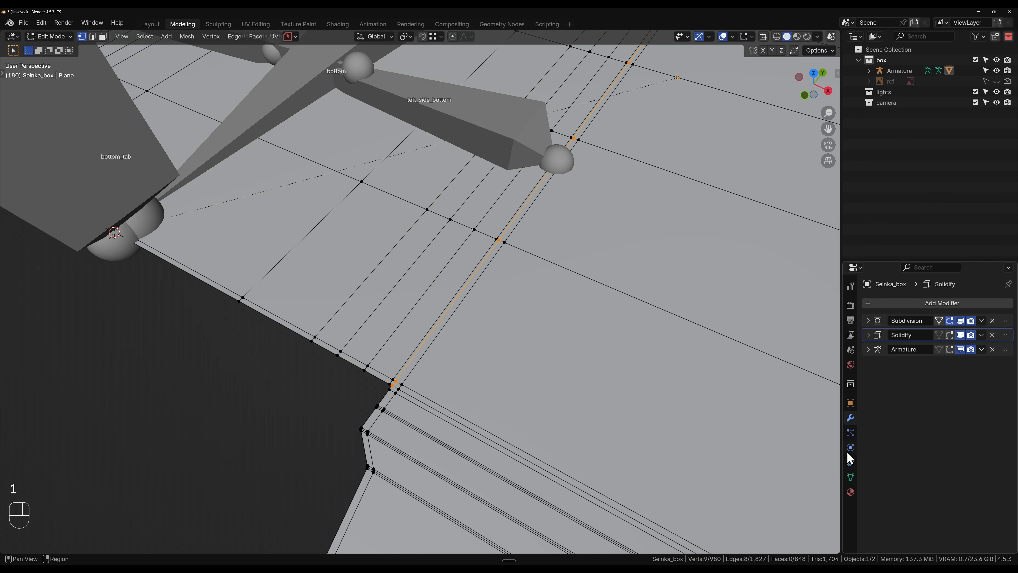
left_click(850, 476)
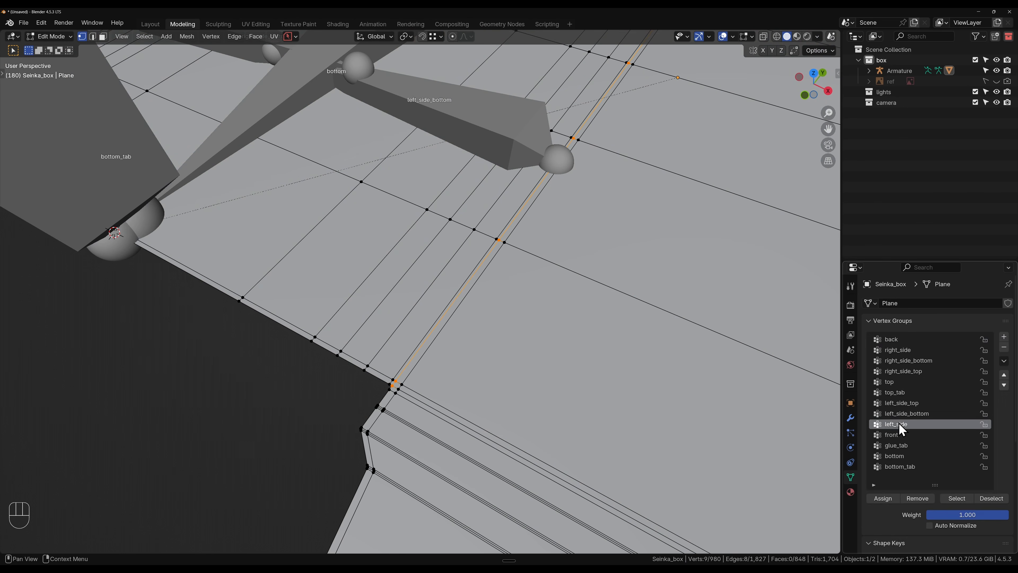
scroll(496, 292, "down", 7)
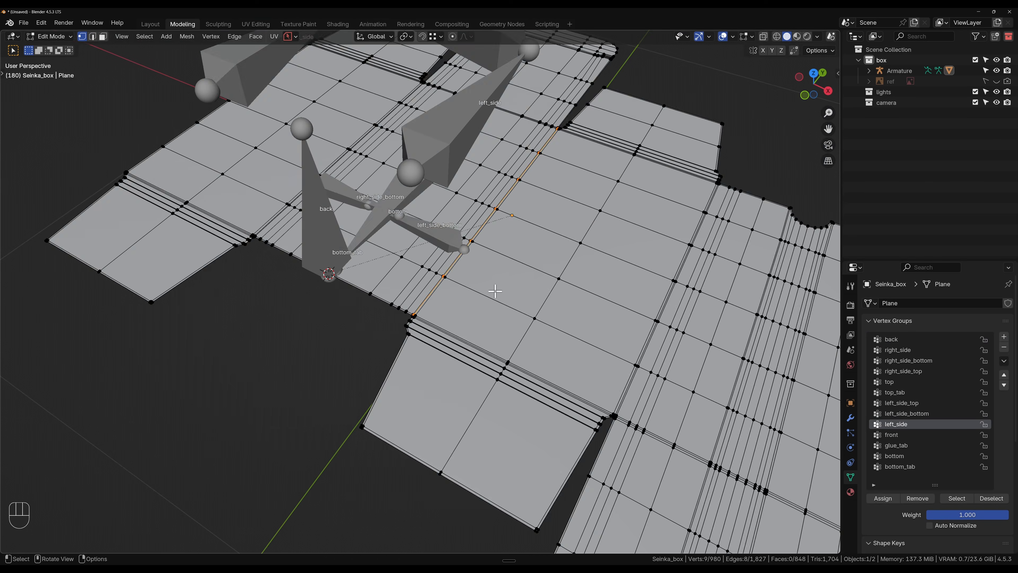
- Add three evenly spaced lengthwise loop cuts to the half of the left_side panel nearest the back panel
key("Tab")
middle_click_drag(495, 292, 561, 318)
scroll(493, 339, "up", 4)
scroll(491, 339, "up", 1)
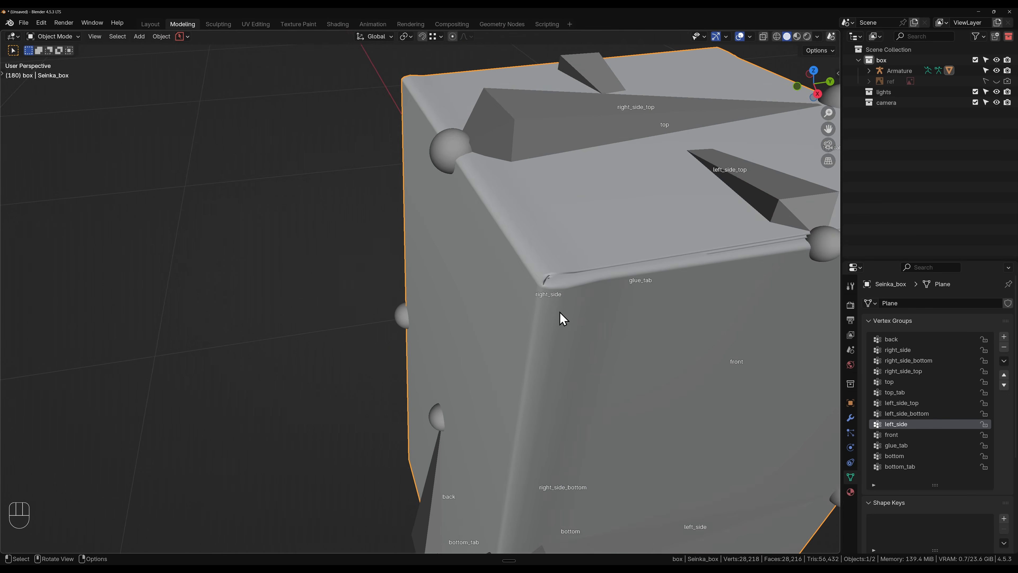
key("Tab")
scroll(538, 315, "down", 3)
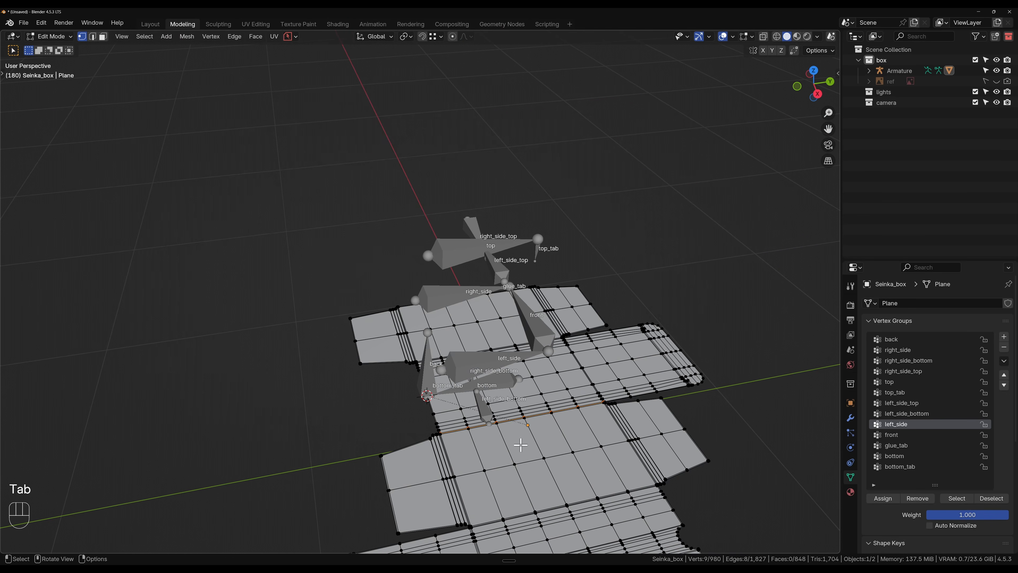
key("ctrl+r")
left_click(598, 427)
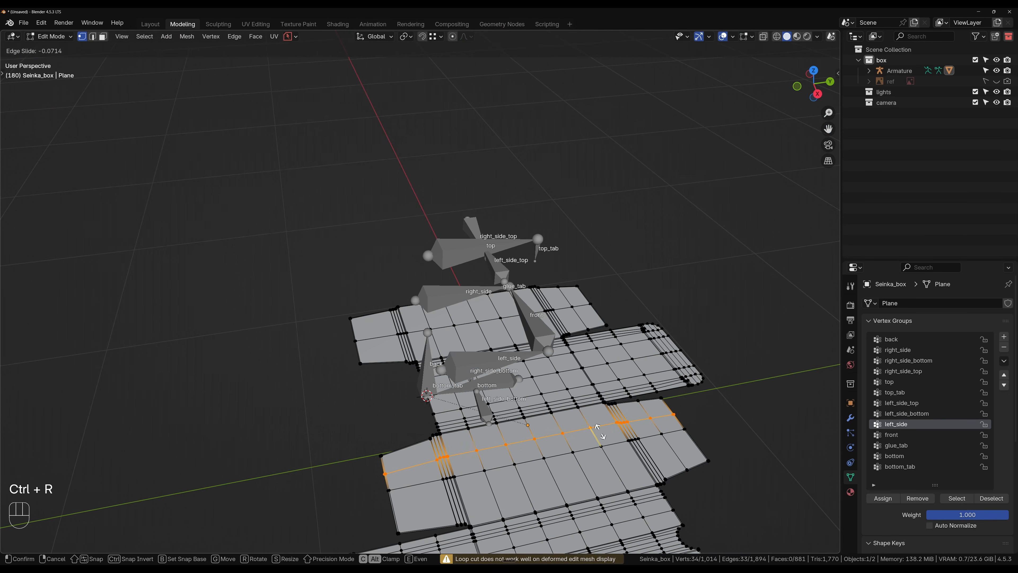
right_click(597, 427)
key("ctrl+r")
left_click(621, 413)
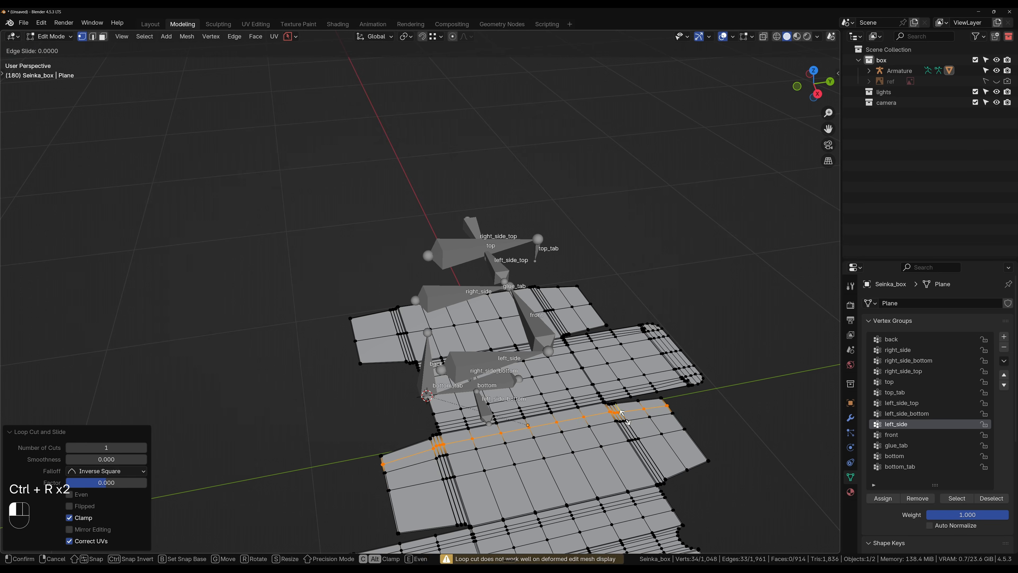
- Add three loop cuts to the other half of the left_side panel and two to each half of the right_side panel
key("Tab")
scroll(447, 331, "up", 4)
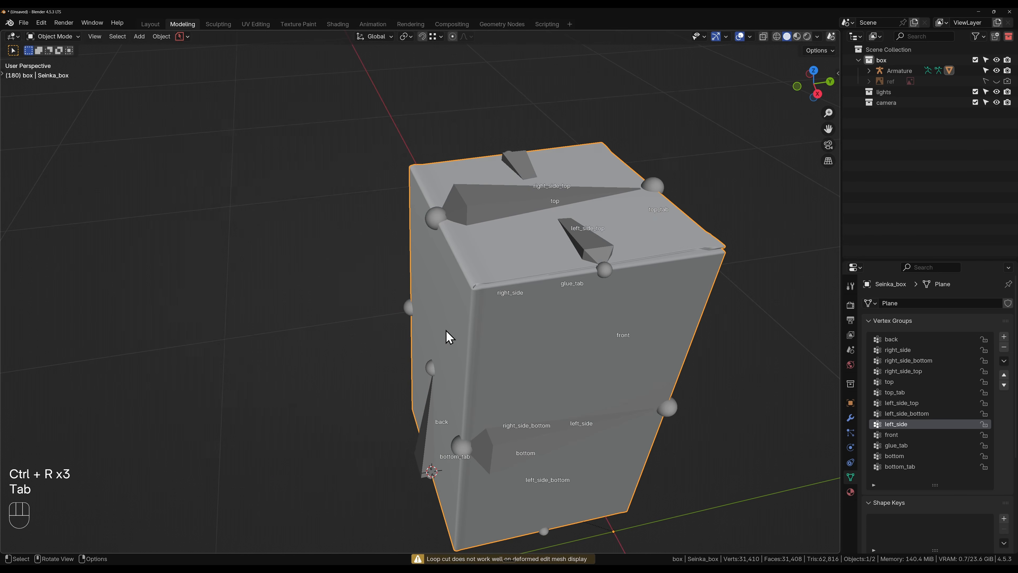
middle_click_drag(474, 331, 589, 332)
key("Tab")
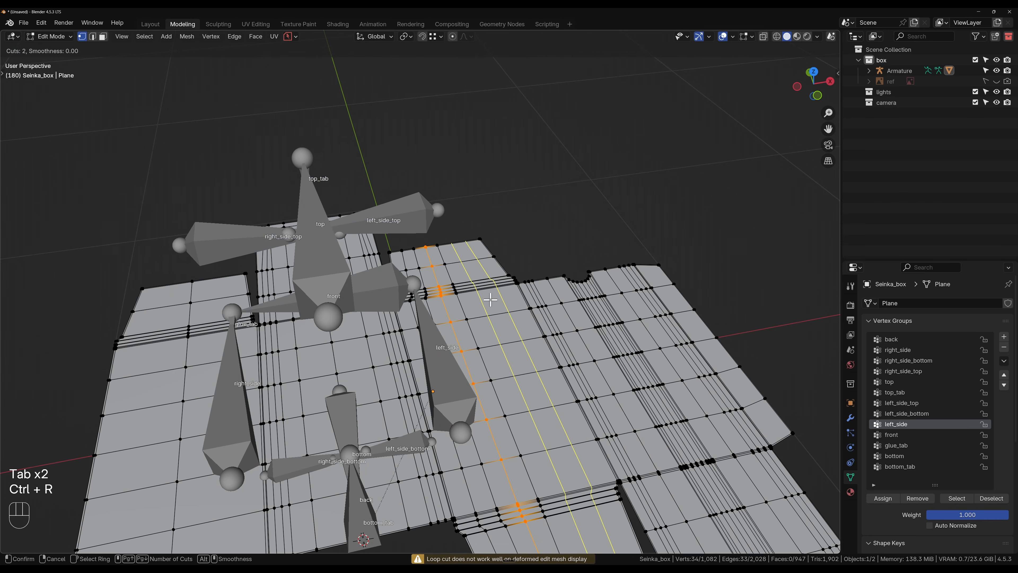
left_click(433, 391)
middle_click_drag(217, 339, 582, 324, "shift")
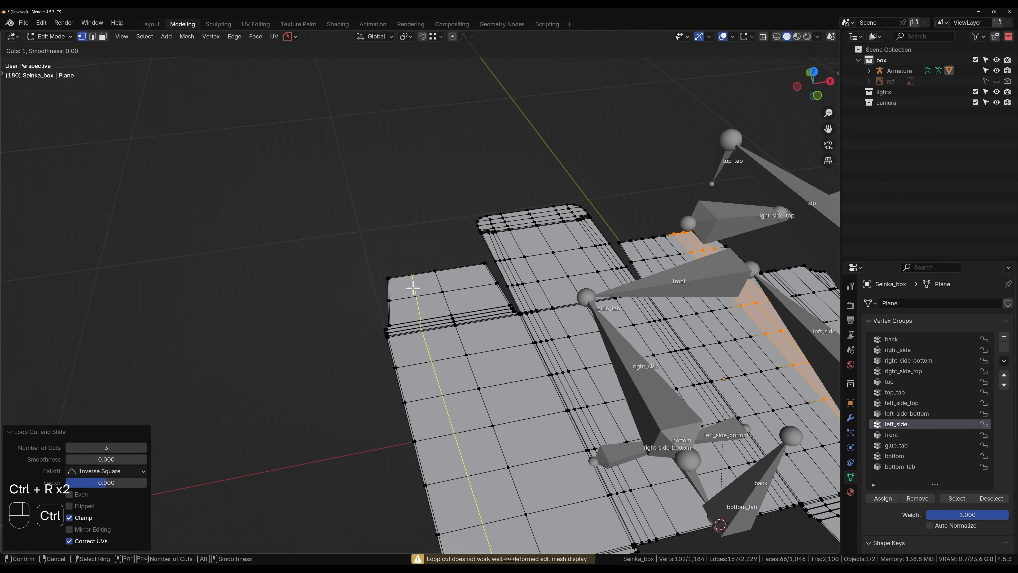
left_click(485, 283)
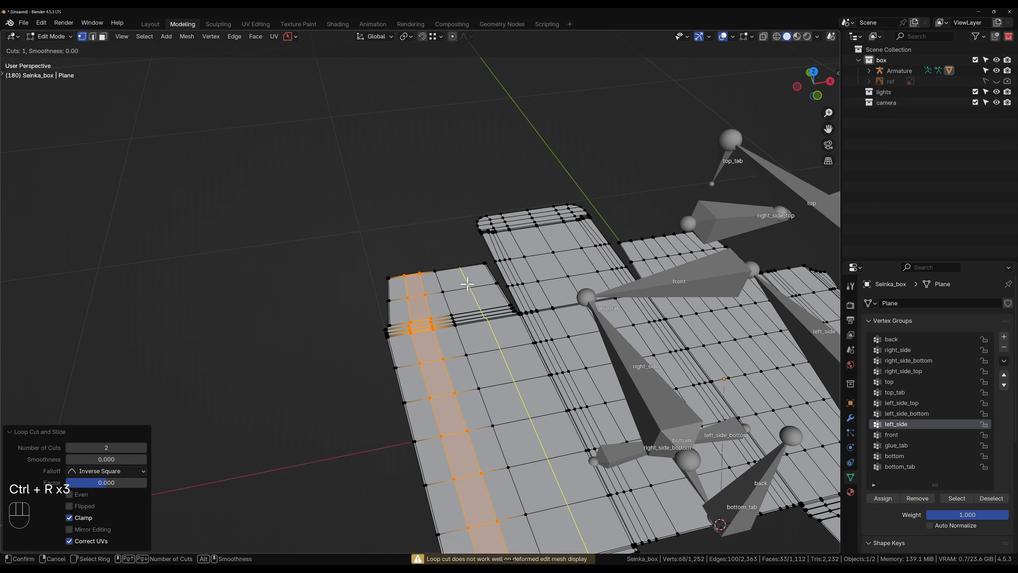
key("Tab")
- Examine the folded box from several sides and the added loop cuts across the flat mesh
middle_click_drag(609, 347, 478, 320, "shift")
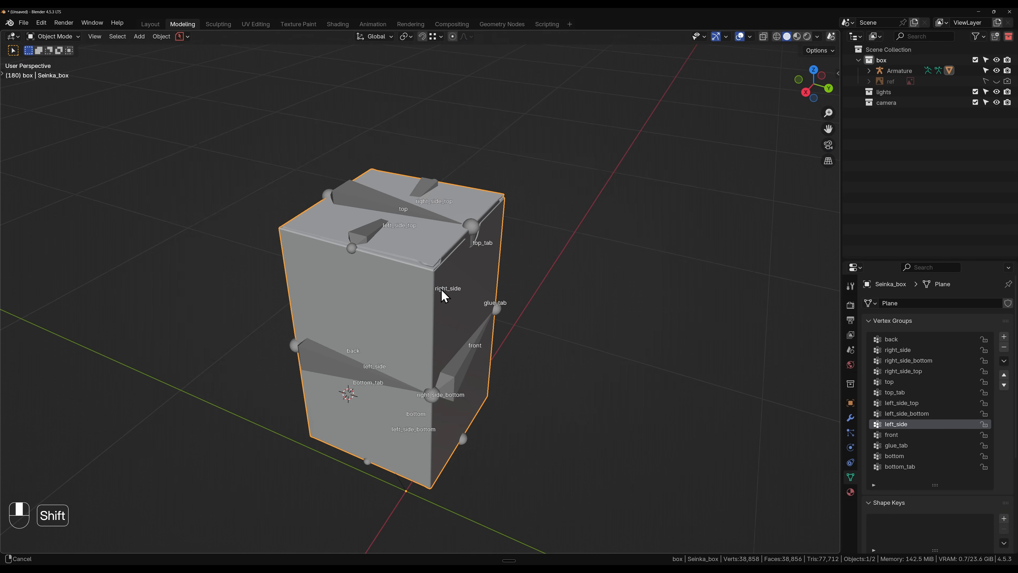
middle_click_drag(441, 289, 450, 382, "shift")
scroll(462, 320, "up", 3)
key("Tab")
scroll(373, 287, "down", 5)
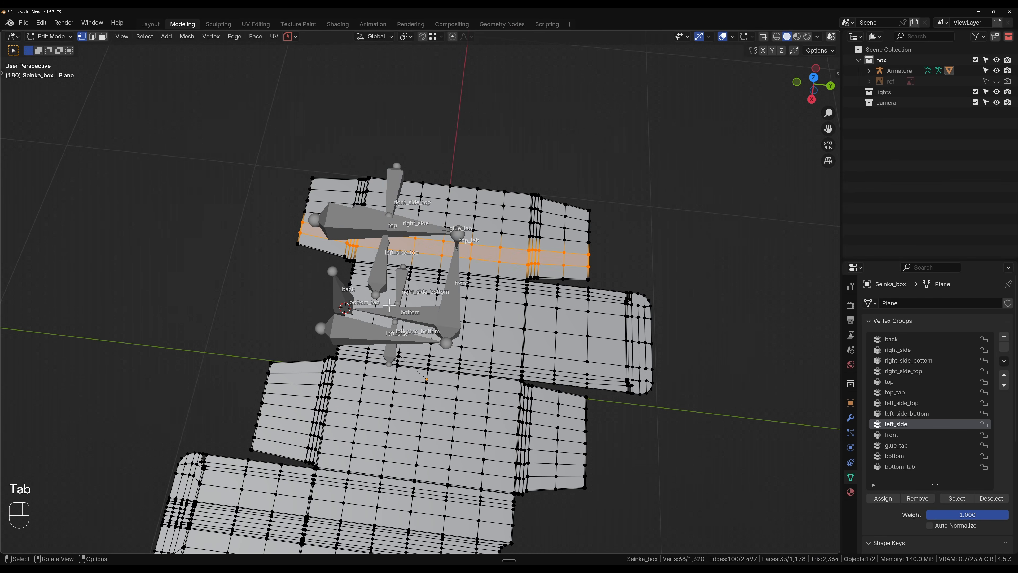
middle_click_drag(469, 433, 453, 292, "shift")
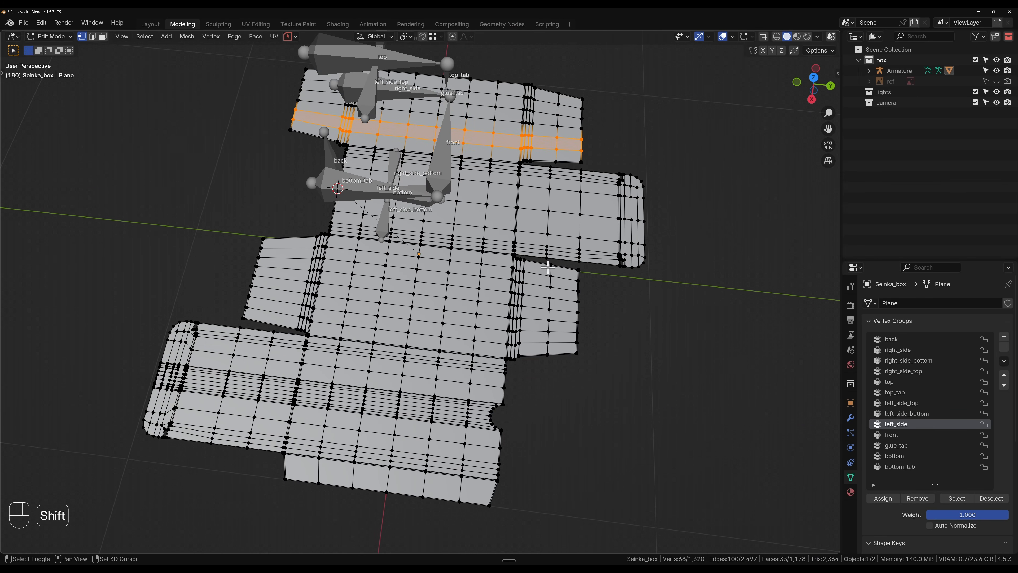
- Return to Object Mode, inspect the folded box's corner and move the Solidify modifier above Subdivision
key("Tab")
middle_click_drag(462, 117, 438, 267, "shift")
scroll(439, 268, "up", 5)
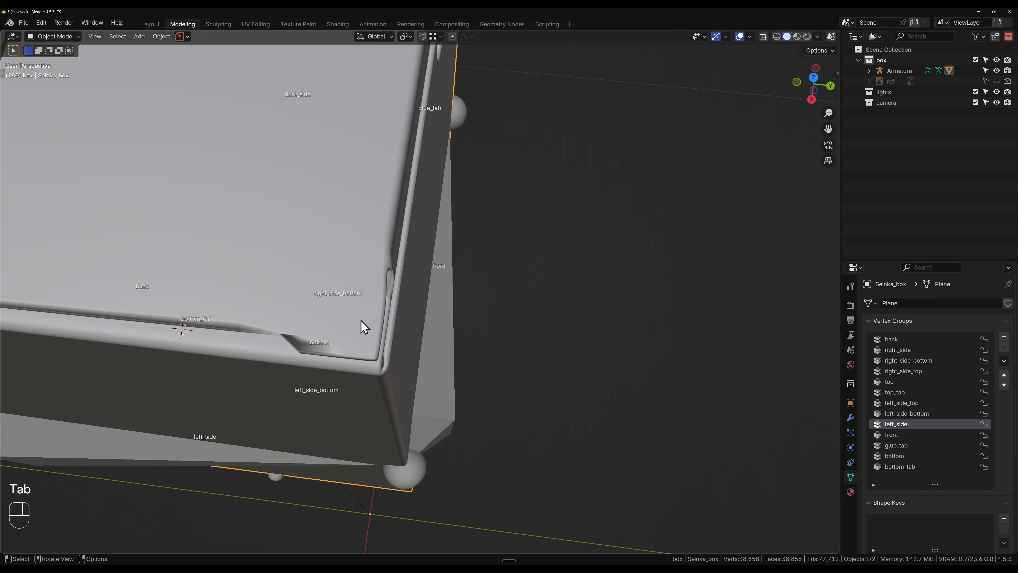
middle_click_drag(361, 321, 425, 311)
left_click(850, 418)
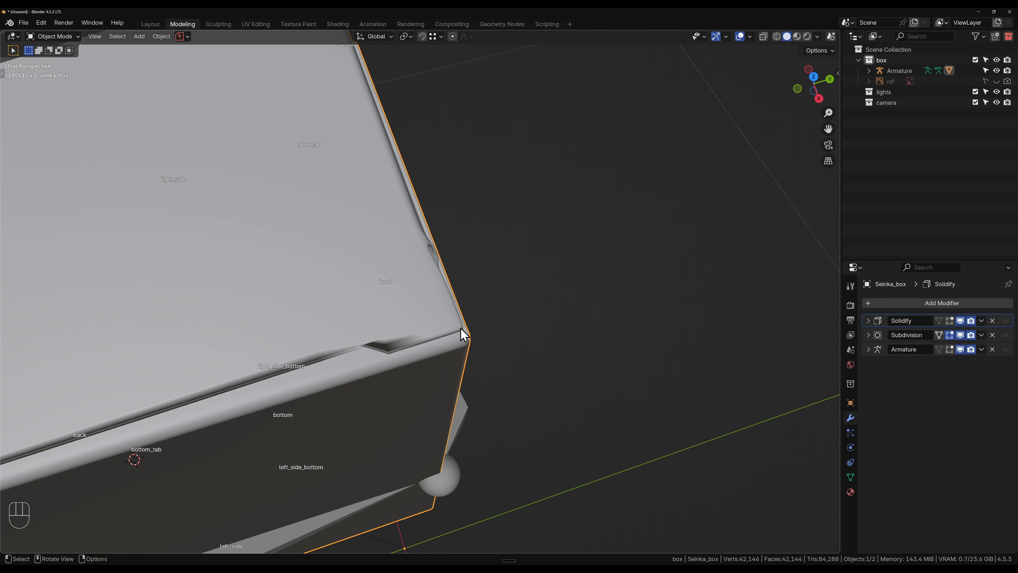
- In Edit Mode, add a lengthwise loop cut on the bottom panel close to one tab slit's inner end, with factor 0.735
middle_click_drag(461, 328, 363, 287)
middle_click_drag(436, 303, 413, 366, "shift")
key("Tab")
scroll(451, 354, "down", 6)
scroll(385, 332, "up", 9)
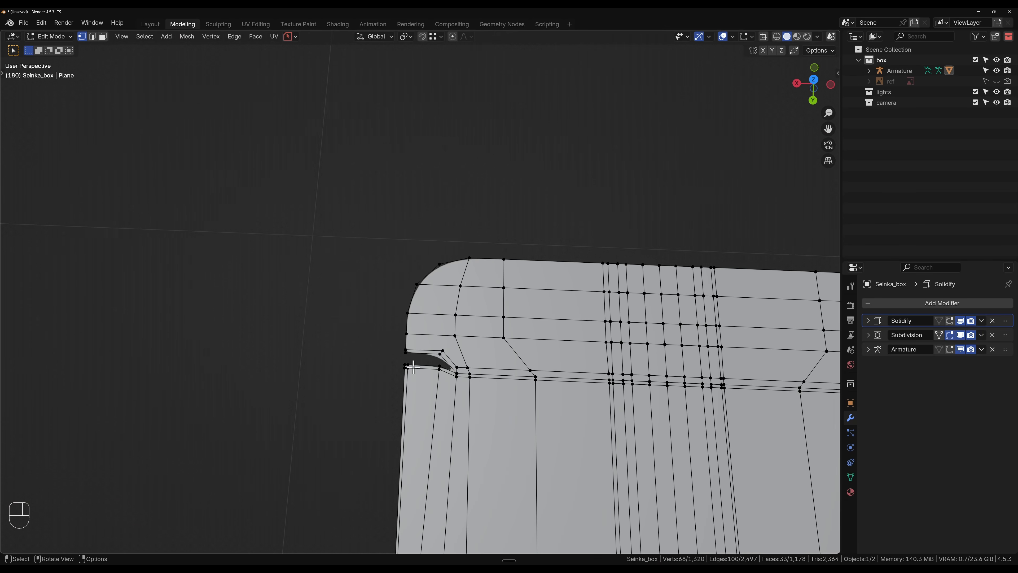
middle_click_drag(630, 365, 424, 363, "shift")
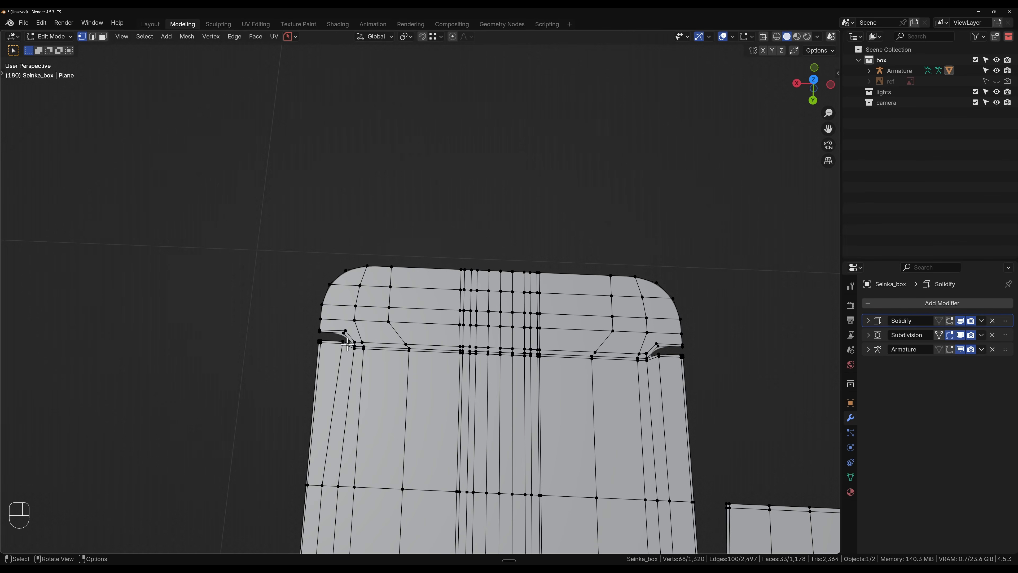
scroll(347, 344, "up", 4)
middle_click_drag(280, 373, 481, 337, "shift")
scroll(485, 343, "up", 5)
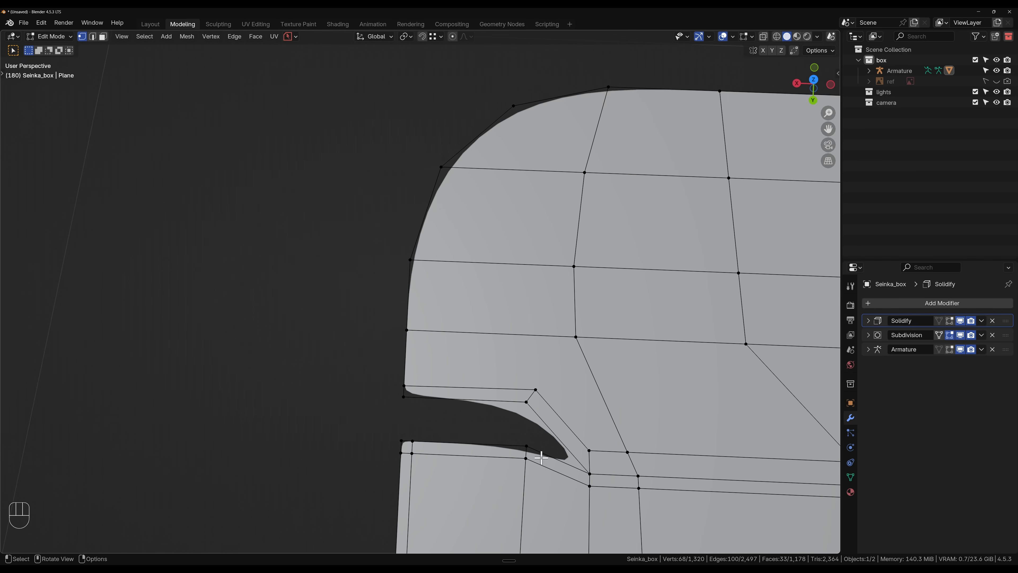
middle_click_drag(600, 469, 496, 317, "shift")
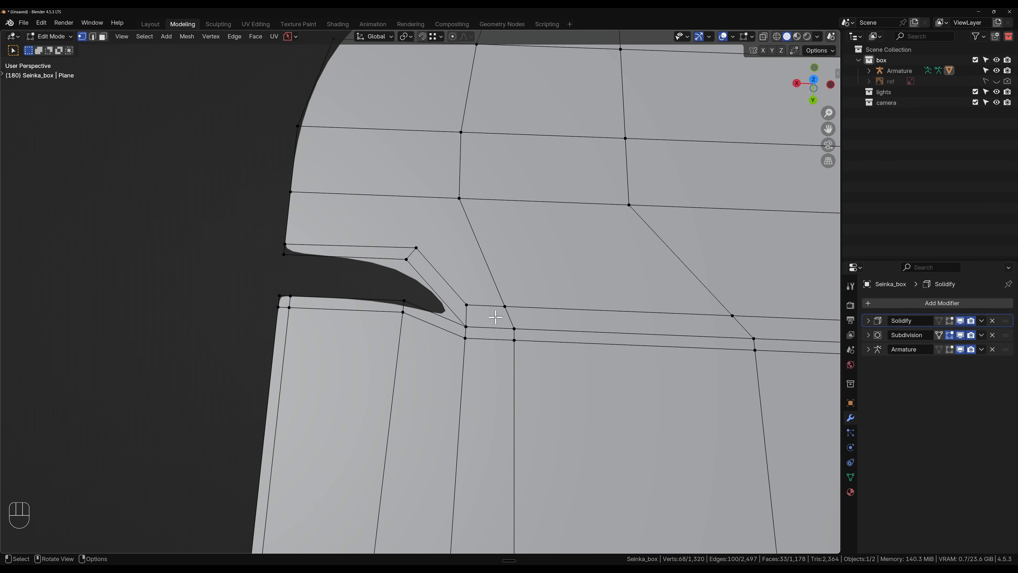
key("ctrl+r")
left_click(443, 323)
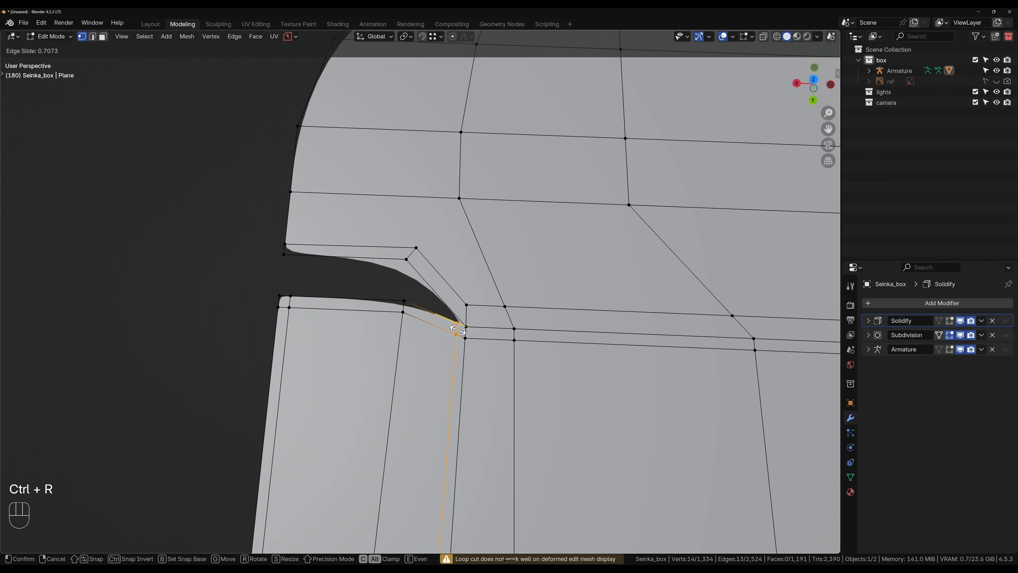
left_click(459, 331)
- Add a matching lengthwise loop cut on the bottom panel beside the inner end of the opposite tab slit
scroll(459, 330, "down", 3)
middle_click_drag(822, 353, 620, 359, "shift")
key("ctrl+r")
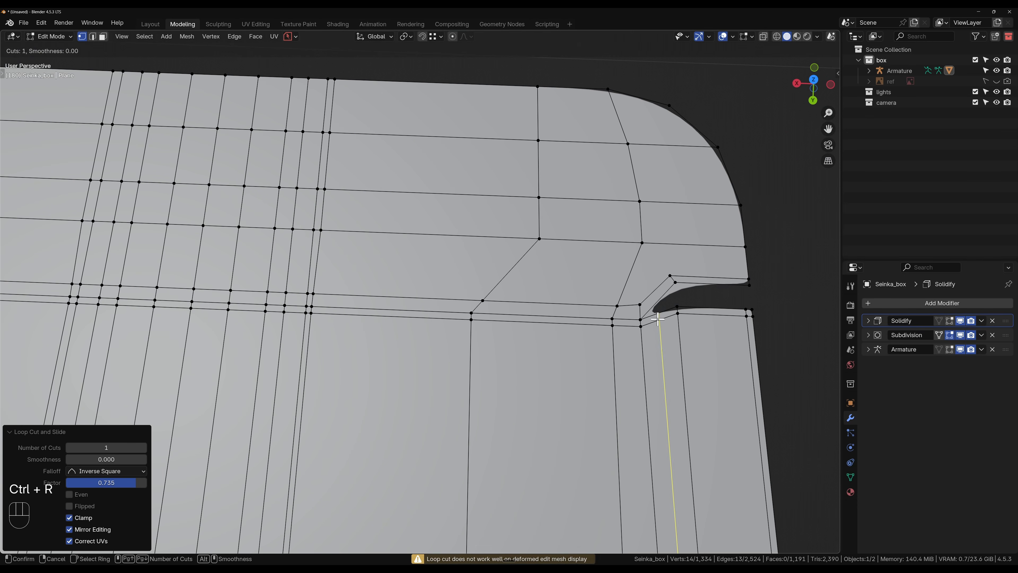
left_click(647, 323)
left_click(643, 328)
- Return to Object Mode and examine the folded box's top corners and side edges for remaining distortion
scroll(633, 335, "down", 8)
key("Tab")
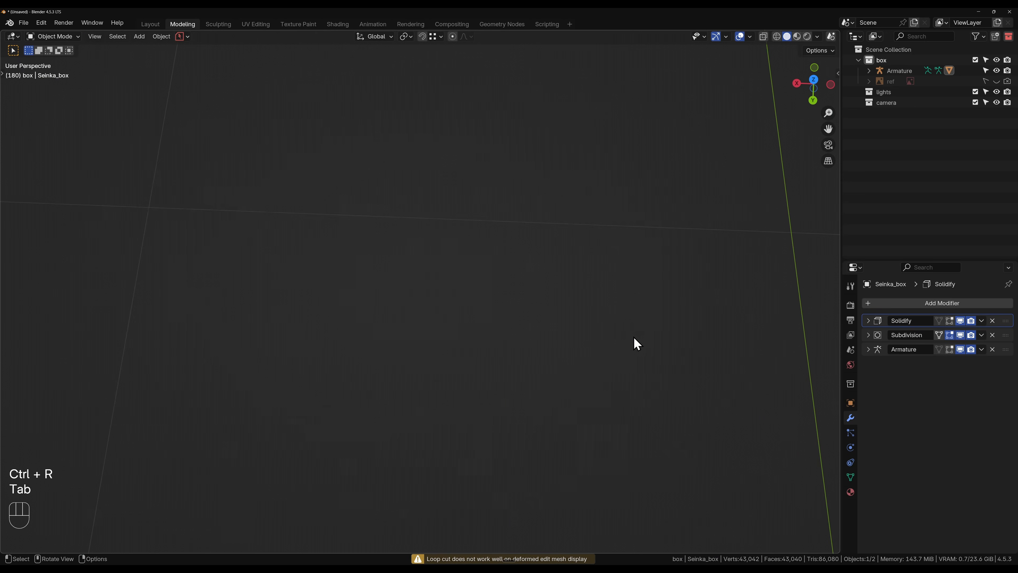
middle_click_drag(634, 337, 548, 326, "shift")
scroll(548, 325, "up", 7)
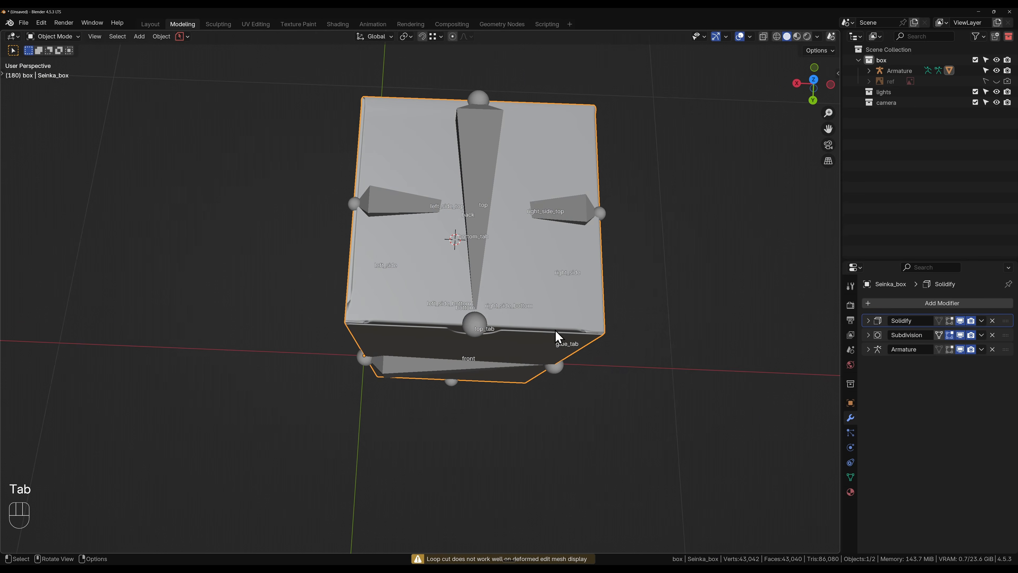
scroll(556, 330, "up", 2)
middle_click_drag(566, 366, 370, 317, "shift")
middle_click_drag(313, 298, 538, 319, "shift")
middle_click_drag(271, 263, 437, 299)
middle_click_drag(405, 330, 532, 334, "shift")
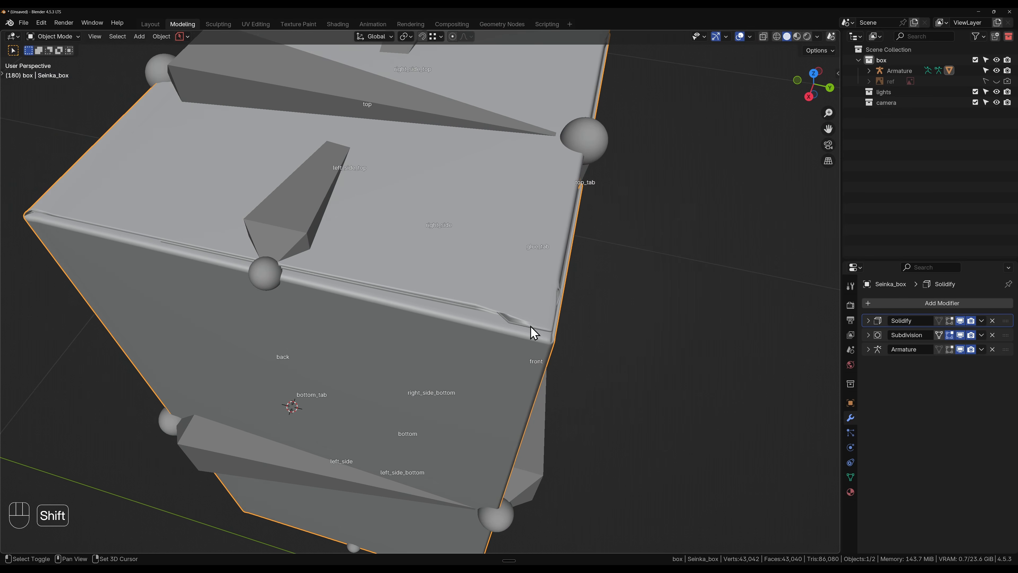
scroll(538, 338, "up", 2)
scroll(564, 341, "down", 3)
- In Edit Mode, add a lengthwise loop cut on the top panel beside one tab slit's inner end, with factor 0.596
key("Tab")
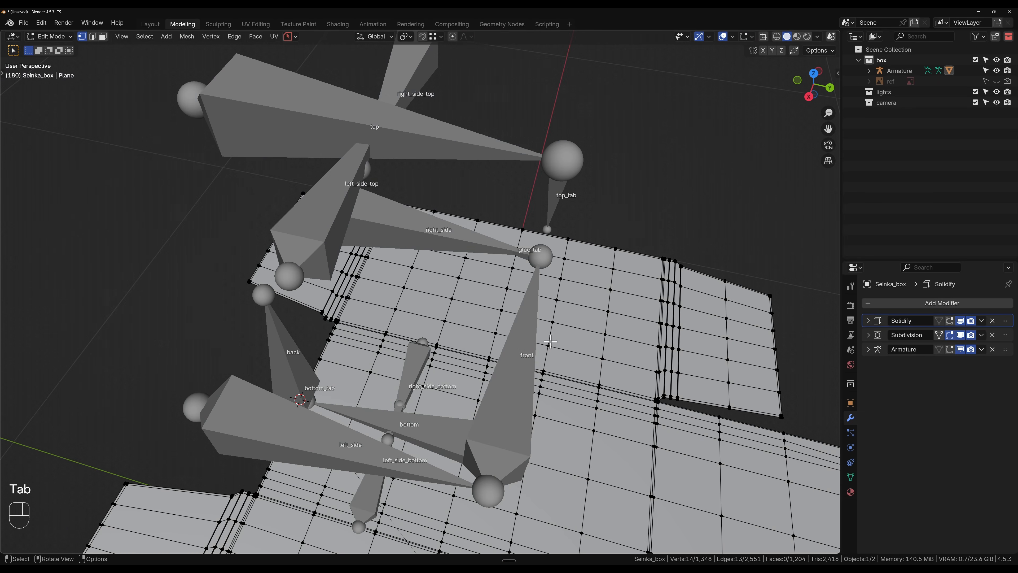
scroll(541, 342, "down", 7)
middle_click_drag(536, 342, 477, 262, "shift")
scroll(477, 263, "up", 10)
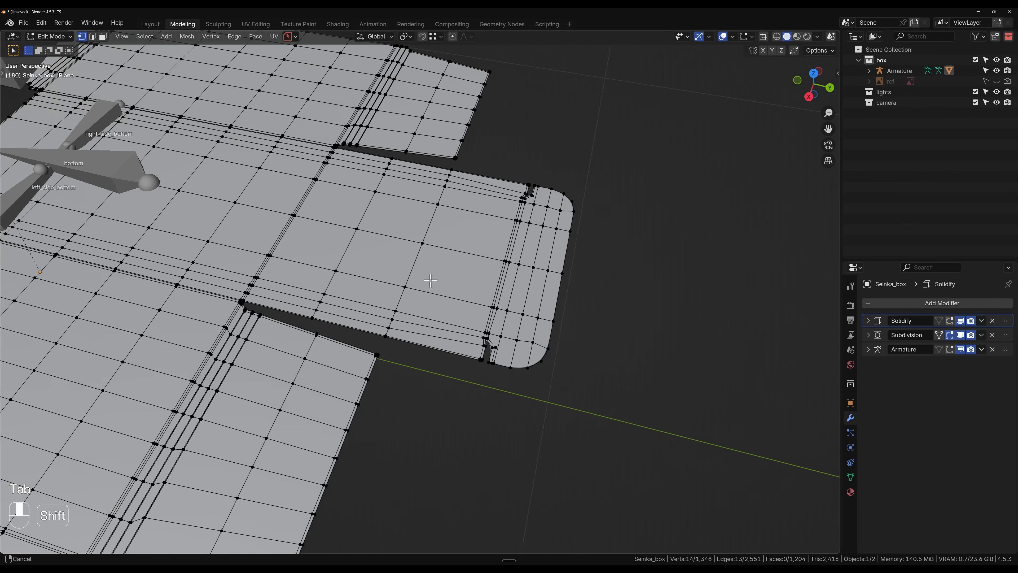
key("ctrl+r")
left_click(398, 399)
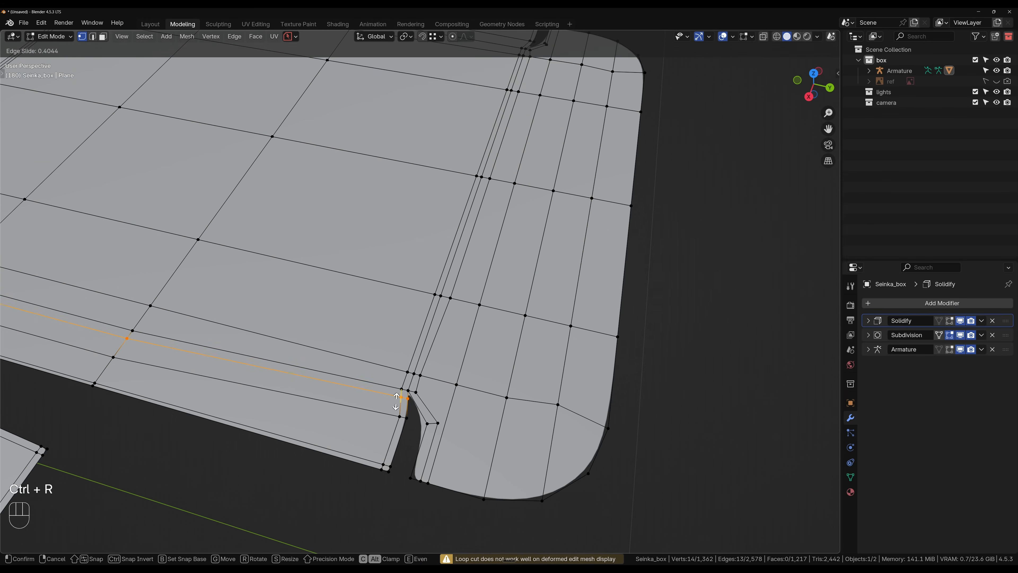
left_click(397, 399)
- Add a lengthwise loop cut beside the top panel's other tab slit, with factor -0.449
middle_click_drag(500, 245, 455, 281, "shift")
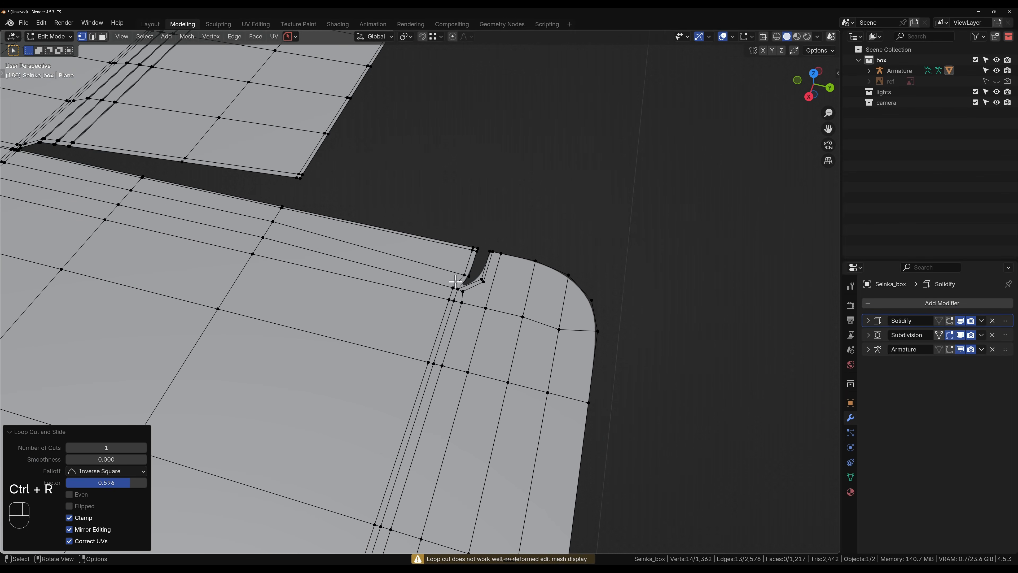
key("ctrl+r")
left_click(455, 279)
left_click(454, 284)
scroll(441, 293, "down", 6)
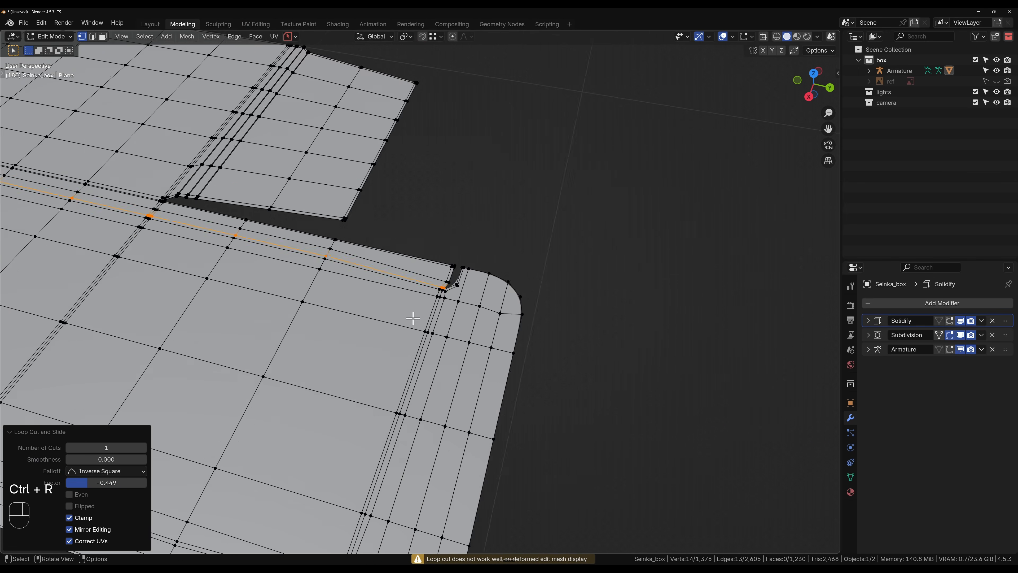
- Return to Object Mode and examine the creased corner of the folded box around the top flap
key("Tab")
middle_click_drag(357, 282, 505, 357, "shift")
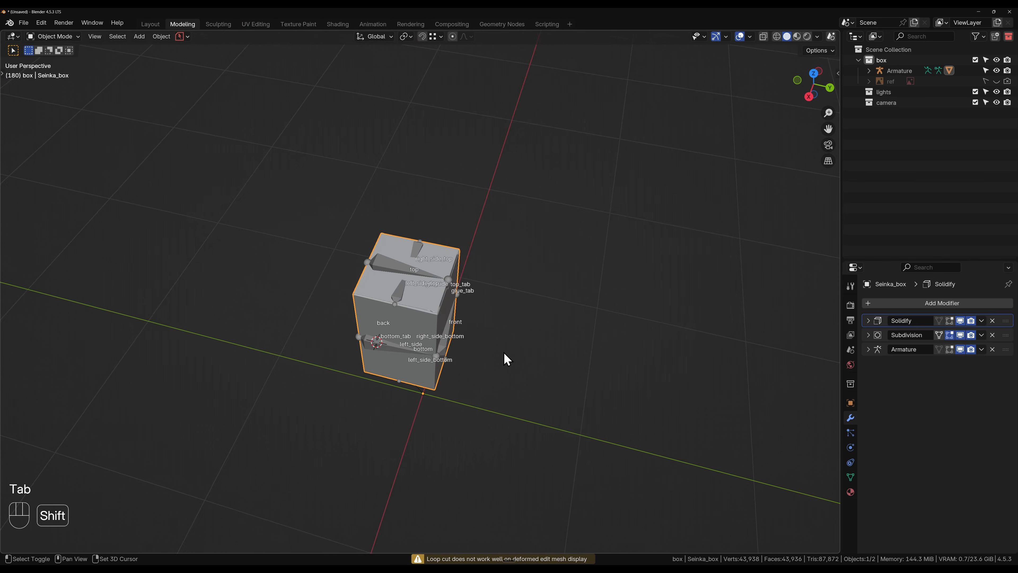
scroll(419, 338, "up", 4)
scroll(418, 338, "up", 6)
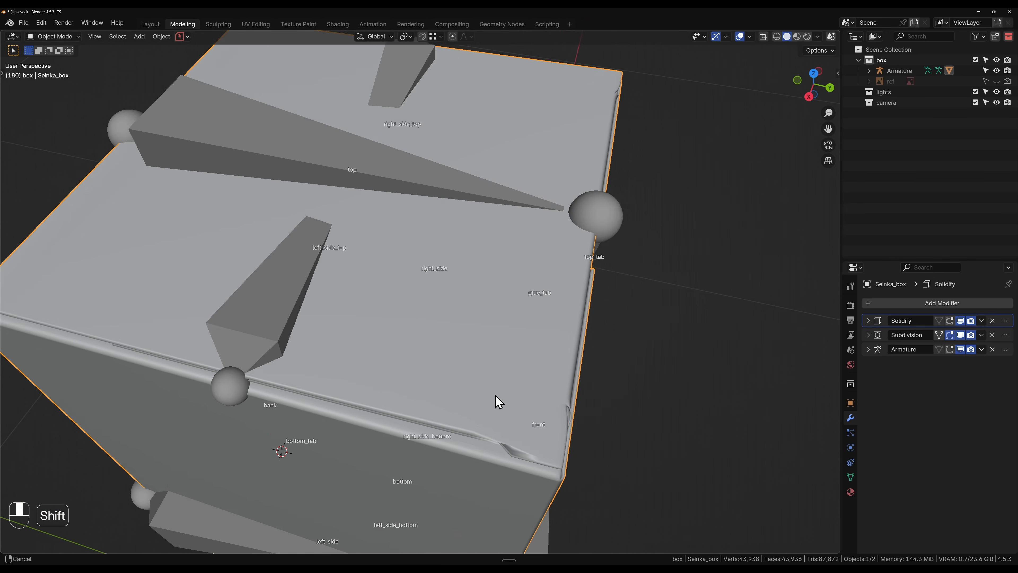
middle_click_drag(496, 405, 343, 326, "shift")
scroll(494, 365, "down", 4)
scroll(517, 386, "down", 3)
scroll(436, 326, "down", 3)
middle_click_drag(570, 346, 417, 250, "shift")
- In edge selection of Edit Mode, check the top panel's edges for duplicate geometry with trial moves, cancelling each one
key("Tab")
scroll(363, 338, "down", 3)
middle_click_drag(417, 251, 316, 254)
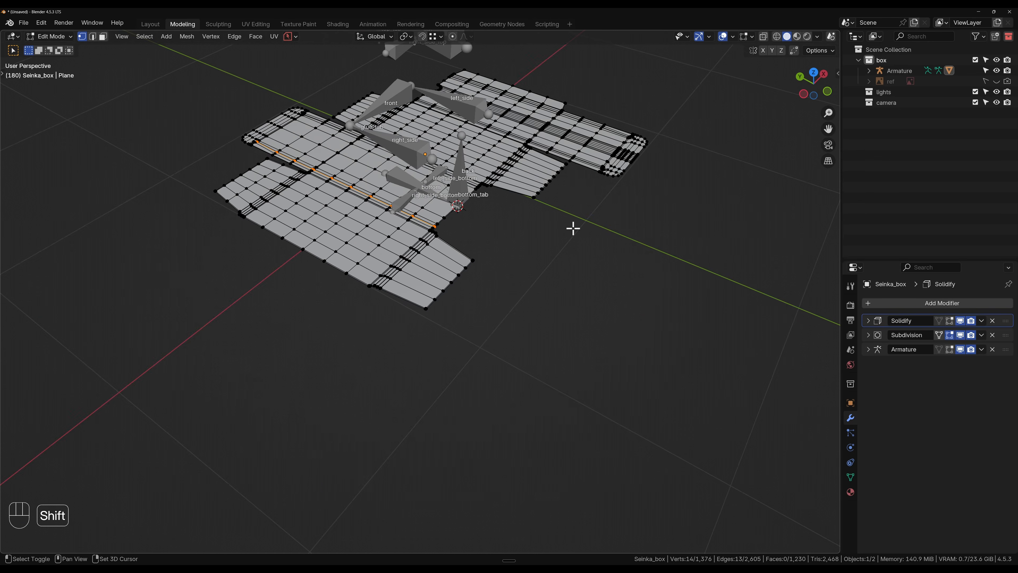
middle_click_drag(573, 227, 451, 364, "shift")
middle_click_drag(504, 310, 474, 315)
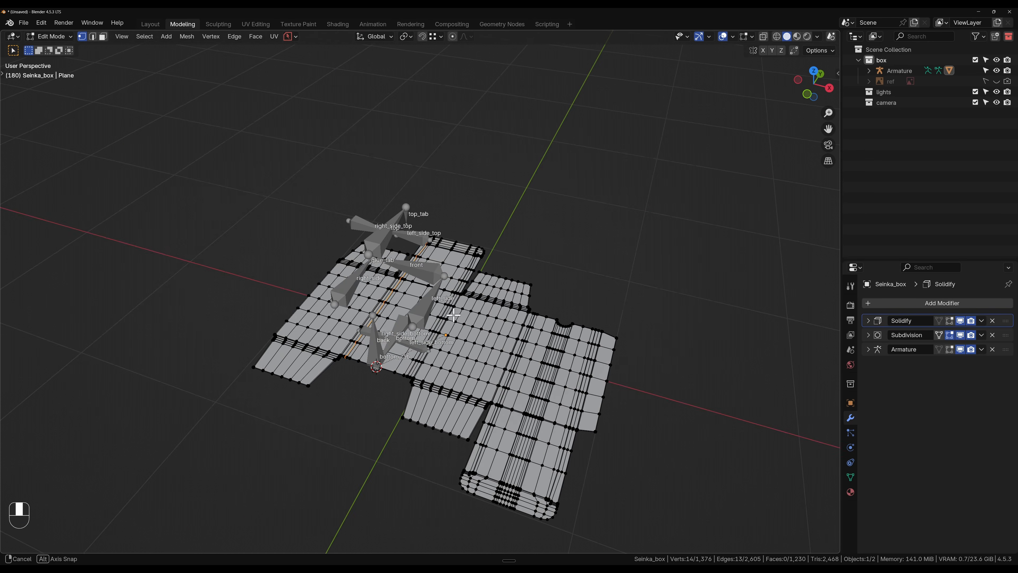
scroll(474, 315, "up", 5)
middle_click_drag(583, 287, 482, 359, "shift")
scroll(483, 362, "up", 5)
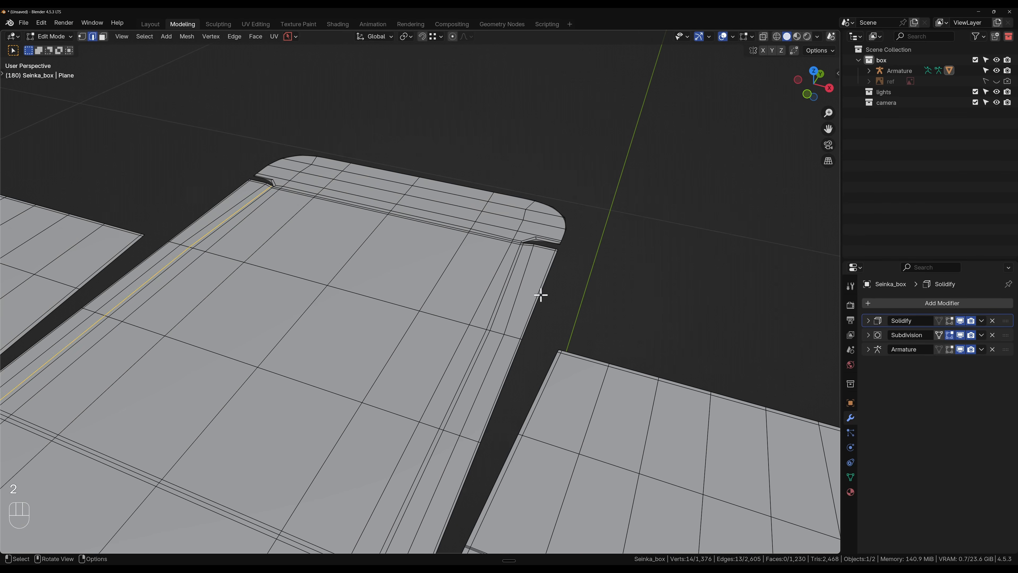
key("g")
right_click(579, 330)
middle_click_drag(496, 352, 492, 316, "shift")
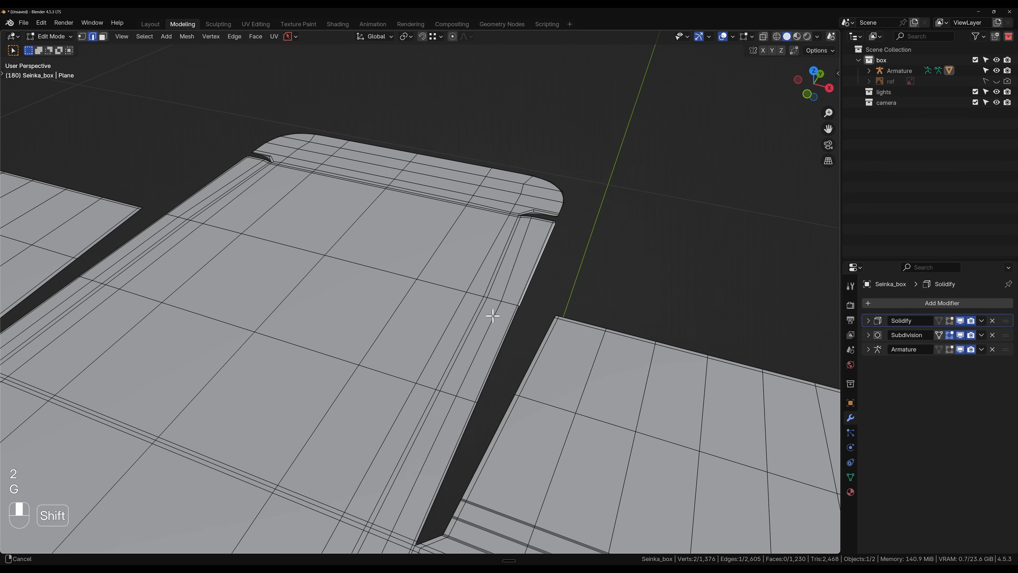
key("g")
right_click(534, 352)
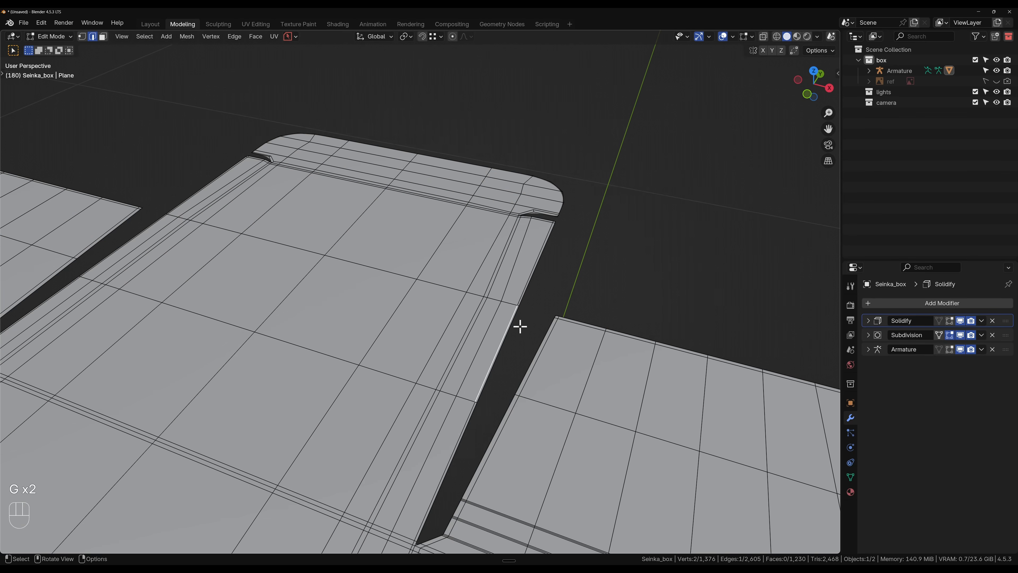
key("g")
right_click(521, 333)
key("g")
right_click(530, 353)
- Check the top panel's outer side edge again with one more trial move, viewed from the opposite direction
scroll(530, 352, "down", 8)
mouse_move(532, 361)
middle_mouse_down()
mouse_move(517, 381)
mouse_move(440, 353)
mouse_move(353, 351)
mouse_move(551, 362)
middle_mouse_up()
scroll(551, 363, "up", 5)
middle_click_drag(618, 354, 455, 335, "shift")
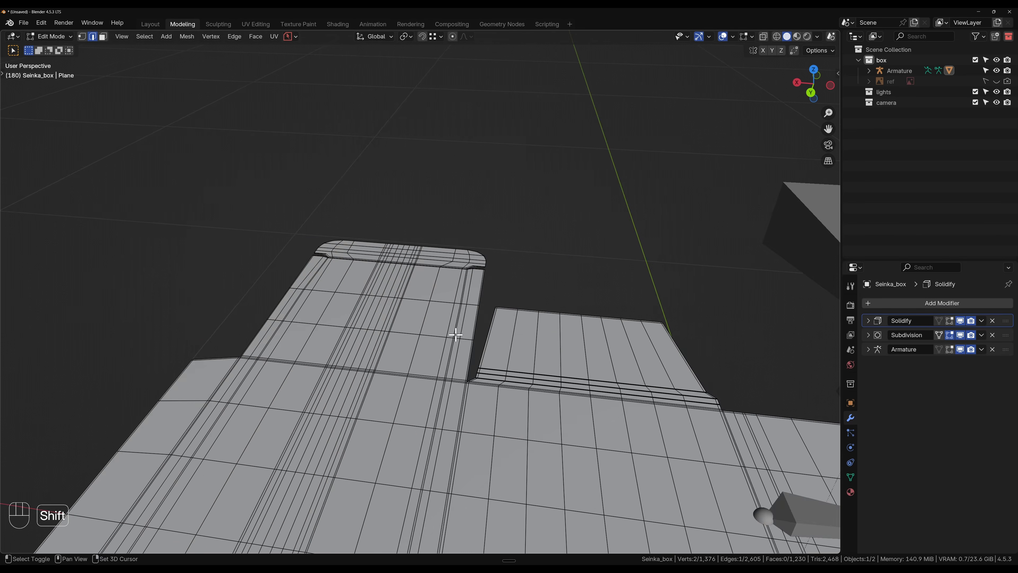
scroll(456, 335, "up", 4)
key("g")
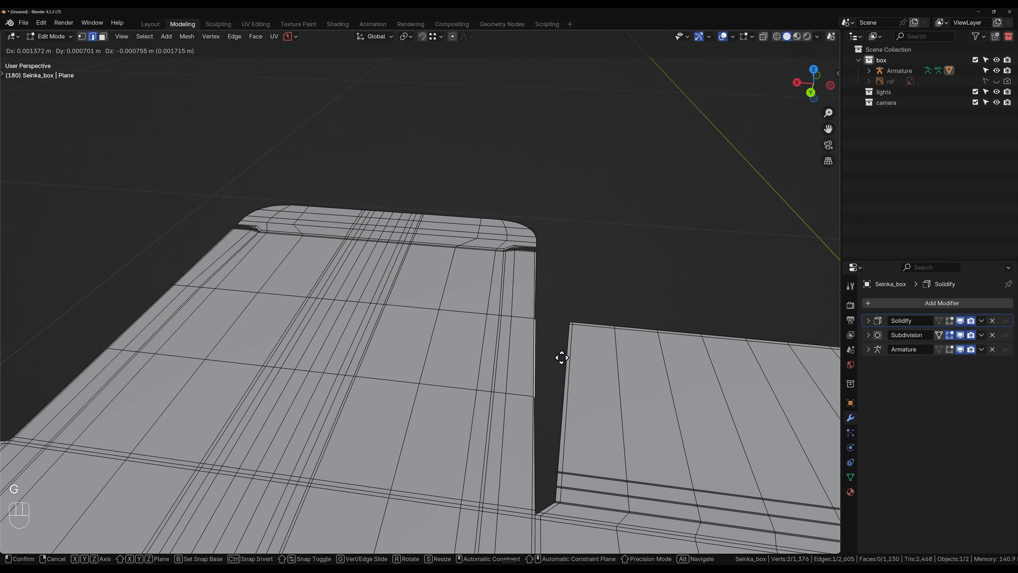
left_click(562, 357)
- Select the entire box mesh and merge its vertices by distance at 0.0001 m
scroll(561, 357, "down", 8)
middle_click_drag(562, 357, 496, 324, "shift")
key("a")
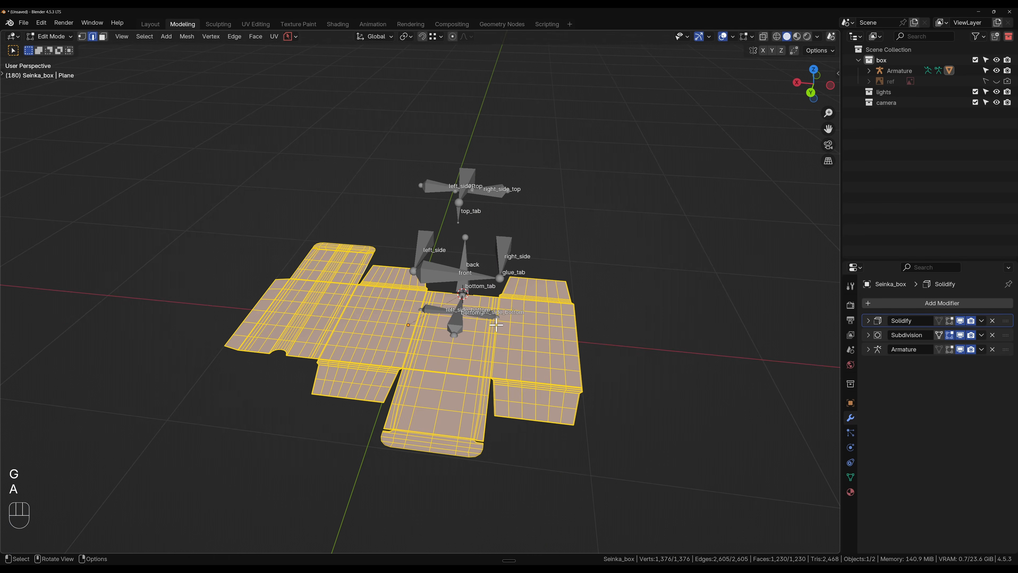
key("m")
left_click(453, 361)
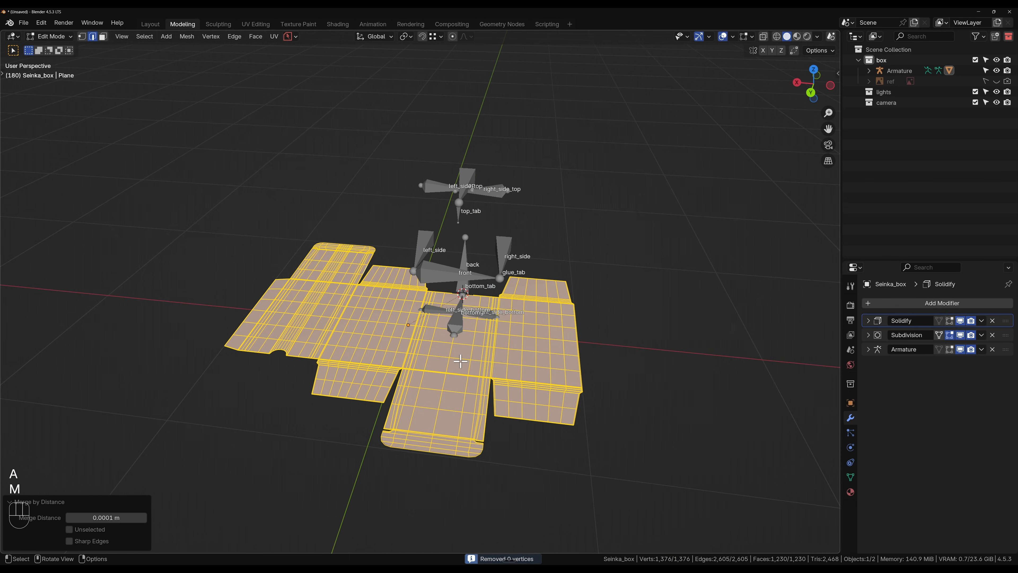
- Return to Object Mode and examine the folded box's top corners and tab slits from the front and back
key("Tab")
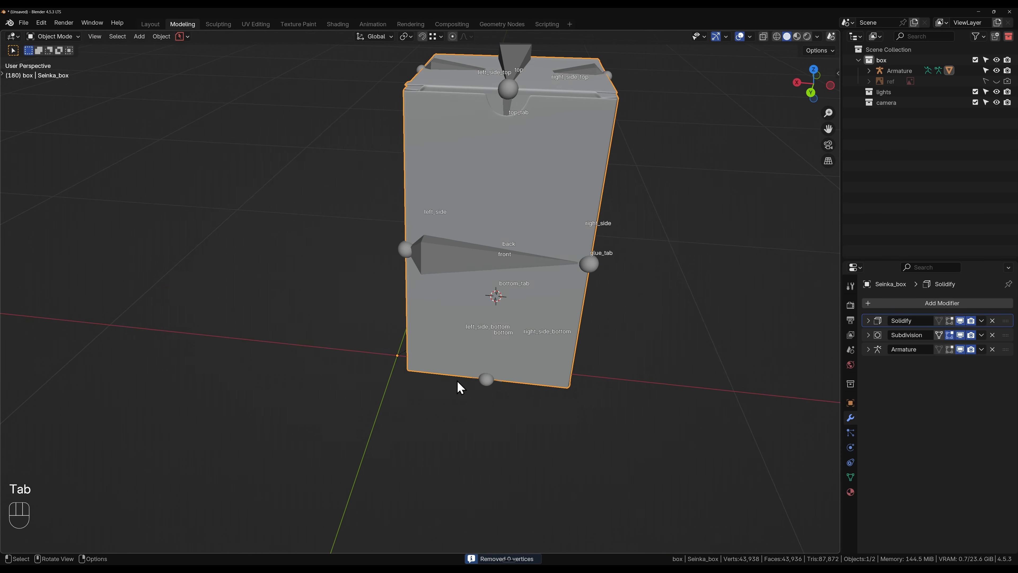
middle_click_drag(618, 170, 581, 183, "shift")
middle_click_drag(483, 211, 494, 231)
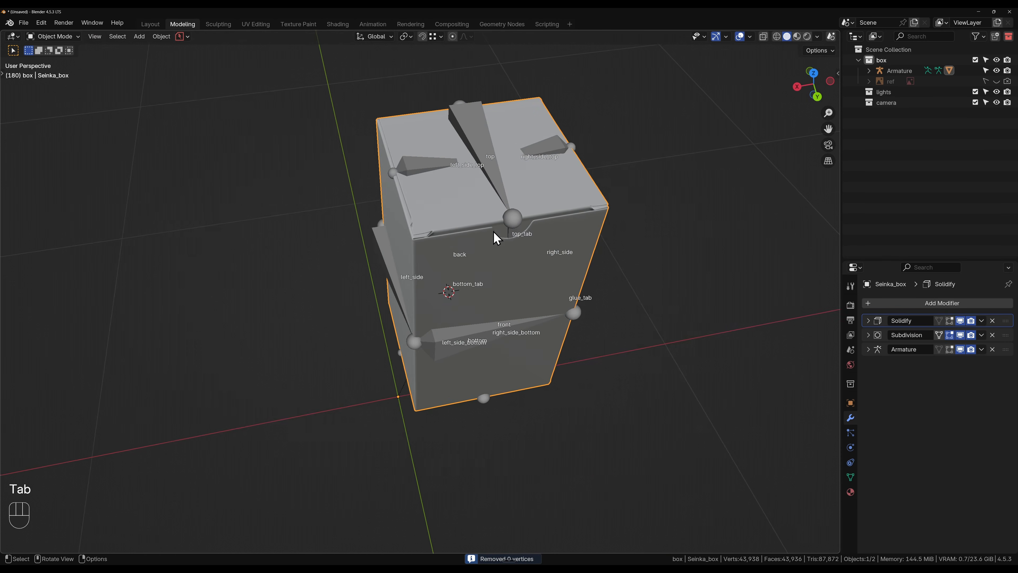
middle_click_drag(418, 219, 464, 236, "shift")
scroll(464, 272, "down", 1)
scroll(523, 192, "up", 4)
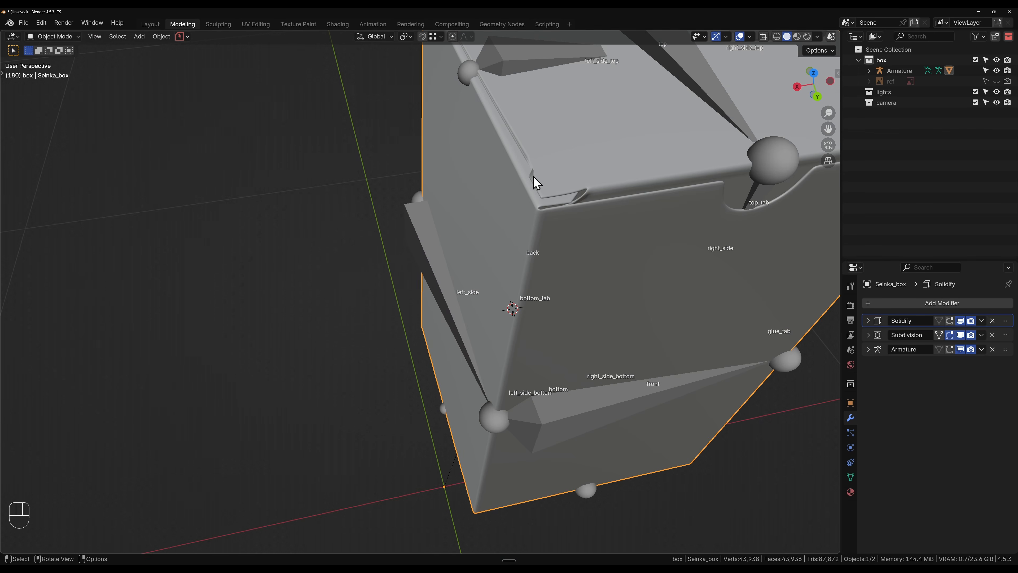
scroll(538, 337, "down", 5)
middle_click_drag(536, 320, 447, 298)
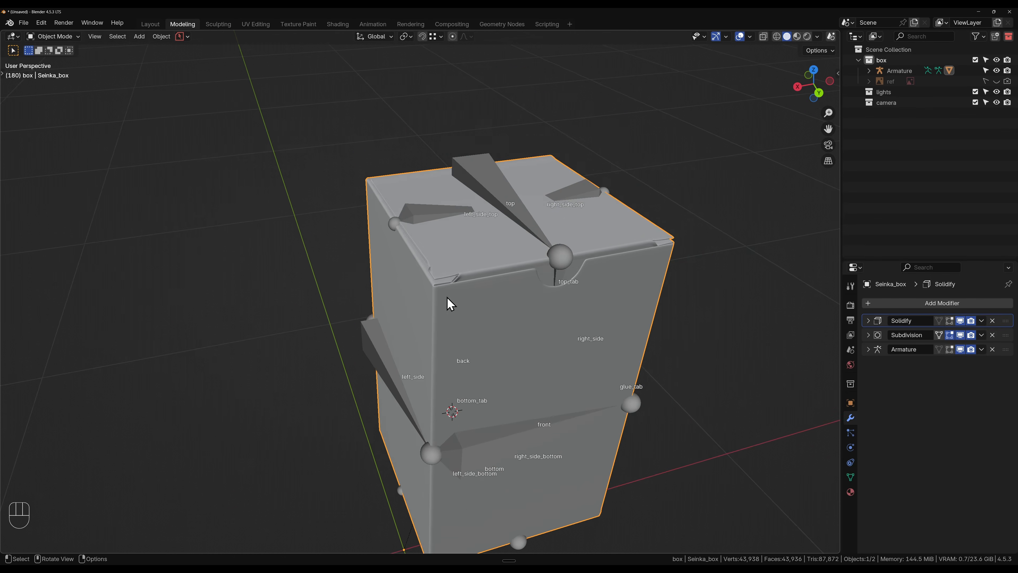
scroll(450, 304, "up", 2)
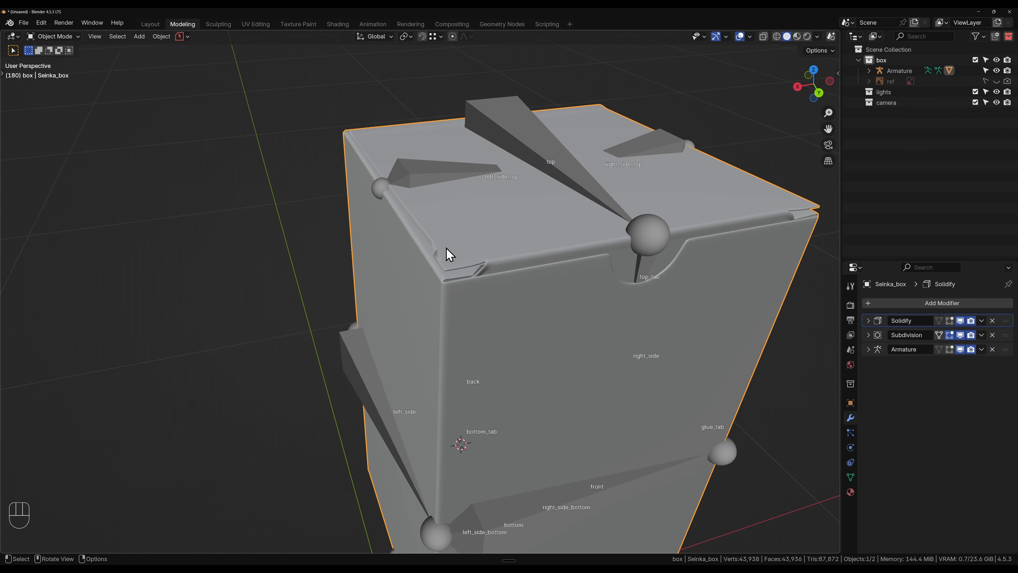
middle_click_drag(450, 255, 527, 236, "shift")
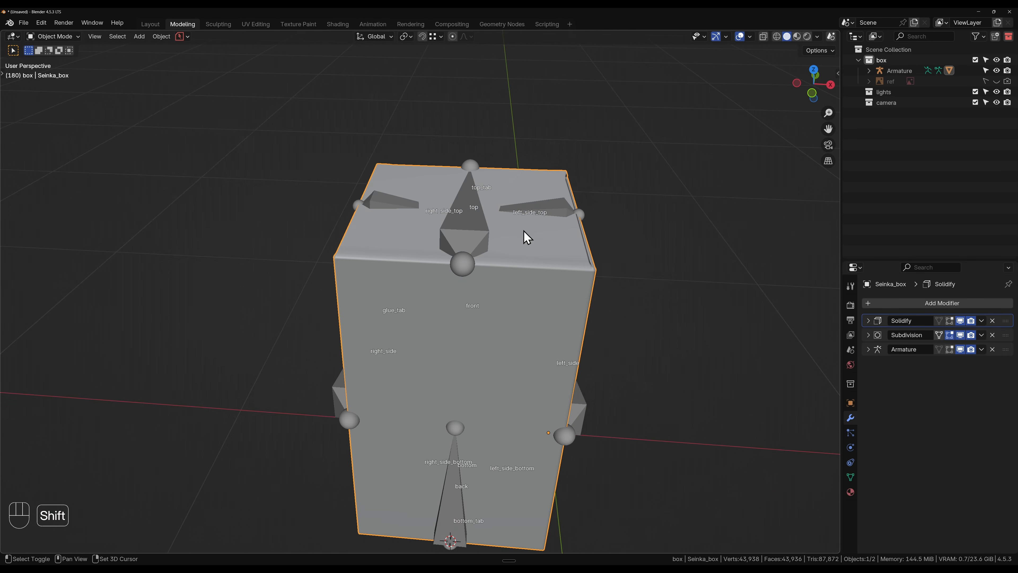
- In Edit Mode, check the geometry at the gap between the top panel and left_side_top flap with a cancelled trial move
key("Tab")
middle_click_drag(581, 379, 575, 359)
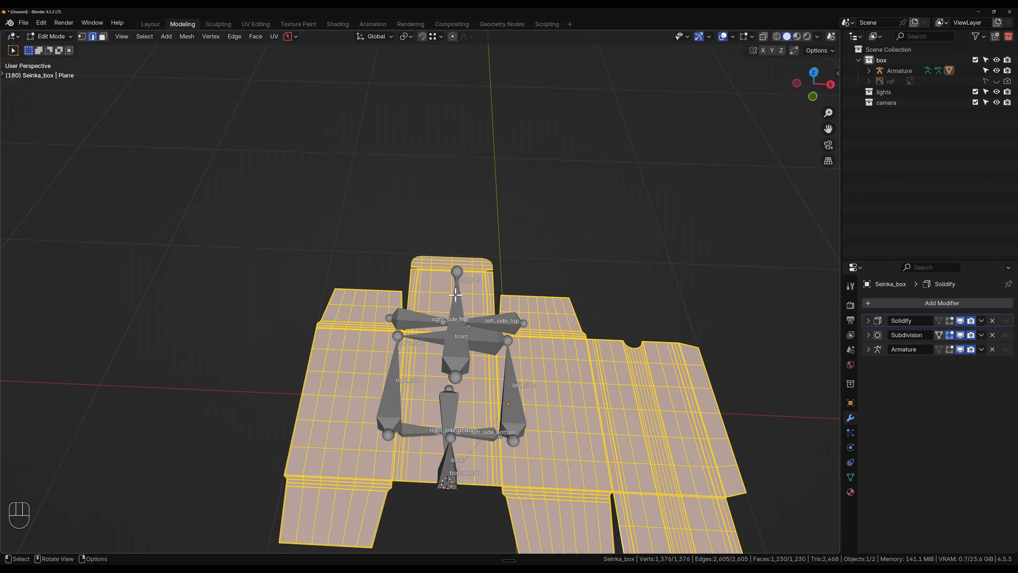
middle_click_drag(455, 295, 421, 311, "shift")
scroll(421, 312, "up", 10)
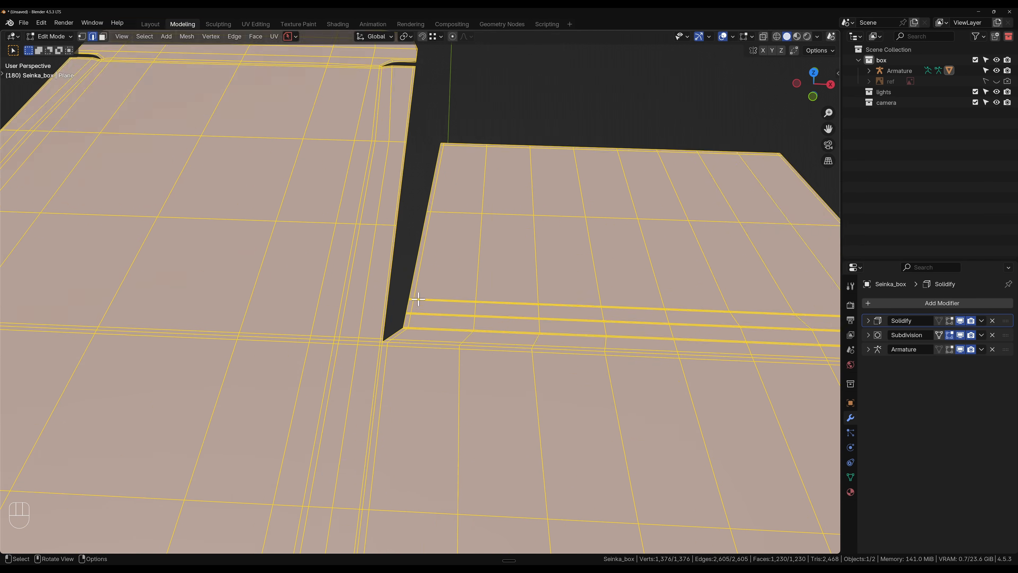
scroll(418, 299, "up", 1)
key("1")
left_click(405, 315)
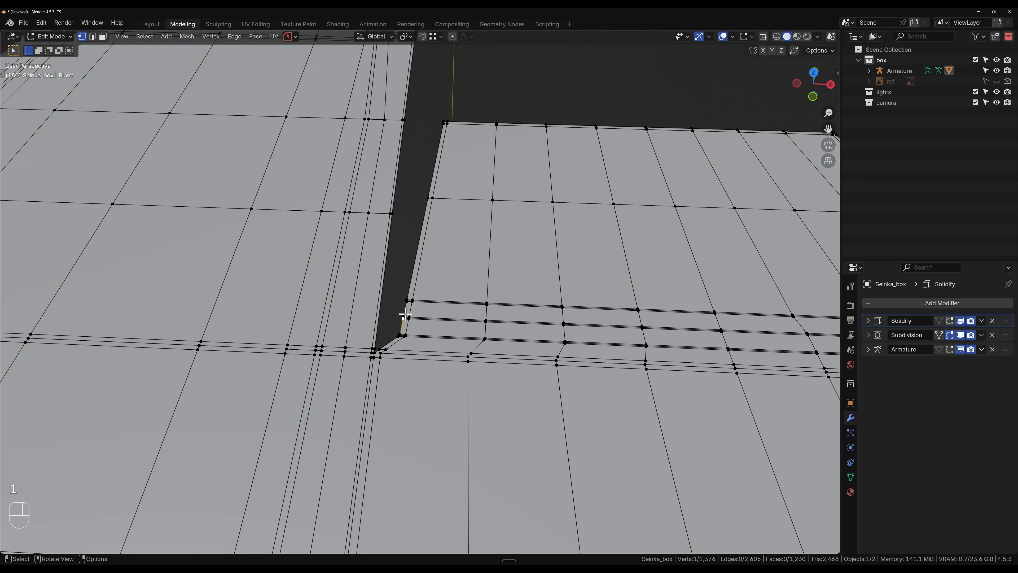
left_click(384, 265)
key("g")
right_click(387, 271)
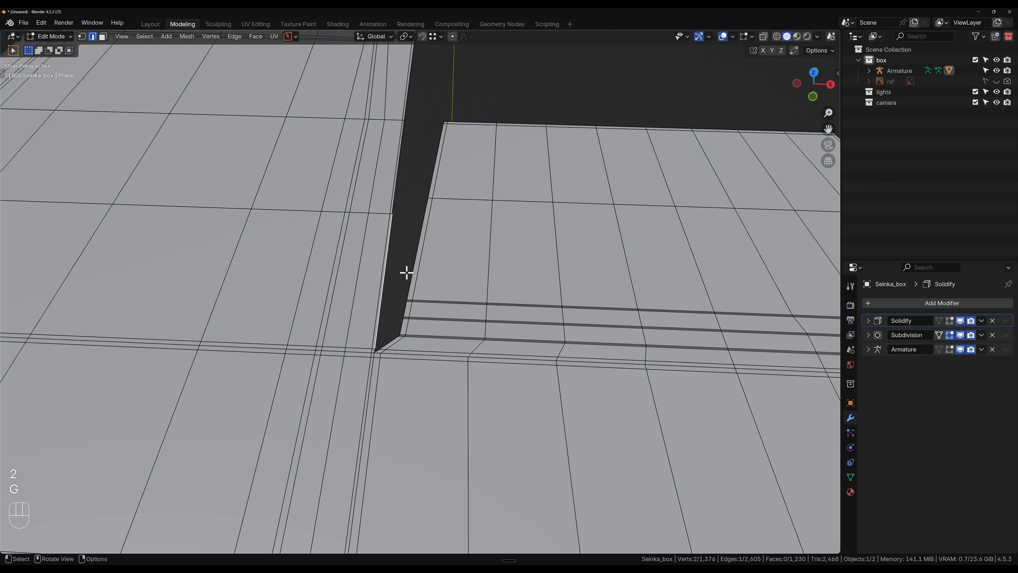
- Try moving the top panel's outer side edge near the left_side_top flap, both freely and along global X
key("g")
right_click(414, 246)
middle_click_drag(413, 245, 435, 251, "shift")
key("g")
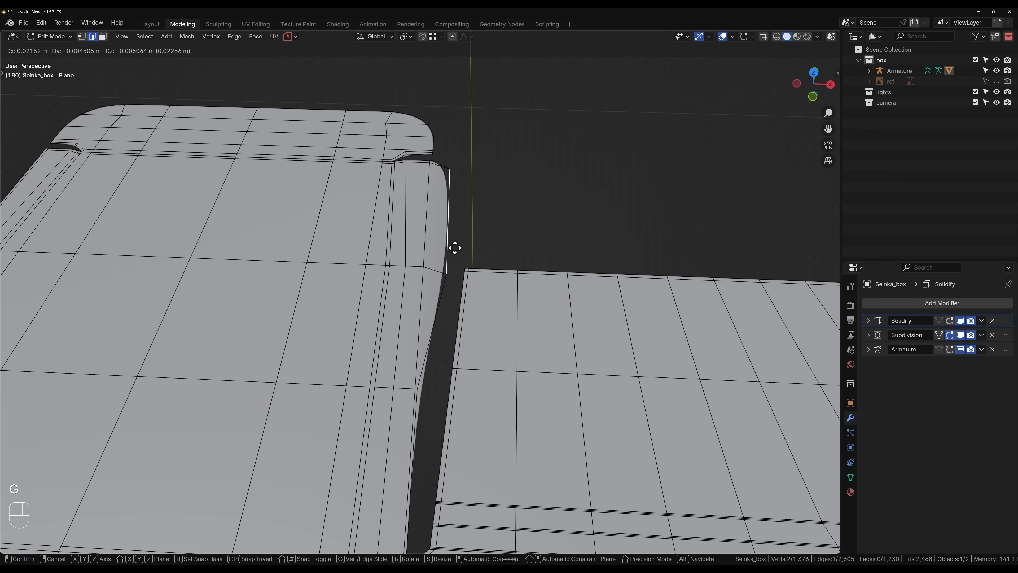
right_click(439, 248)
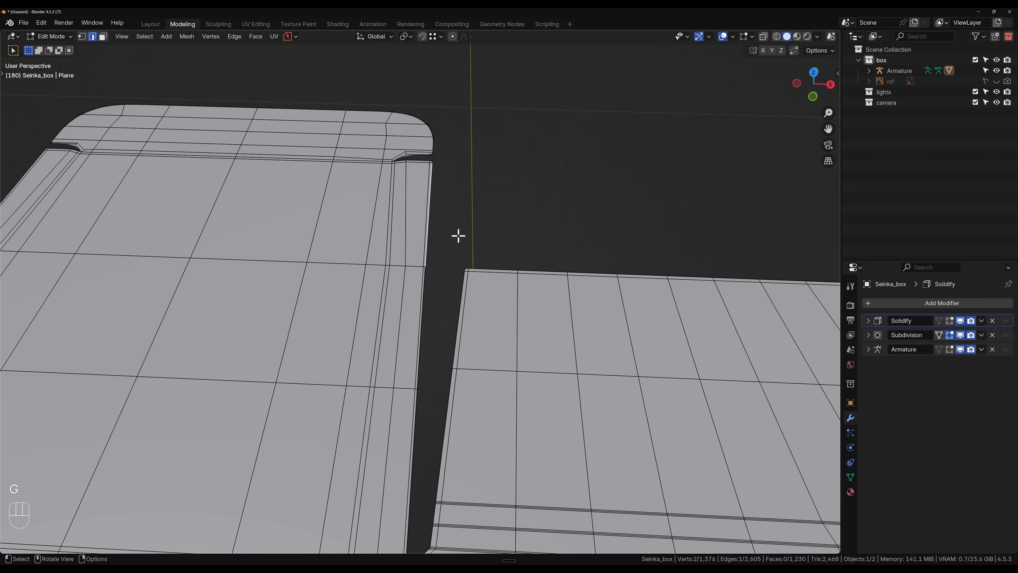
middle_click_drag(459, 236, 459, 311, "shift")
key("g")
key("x")
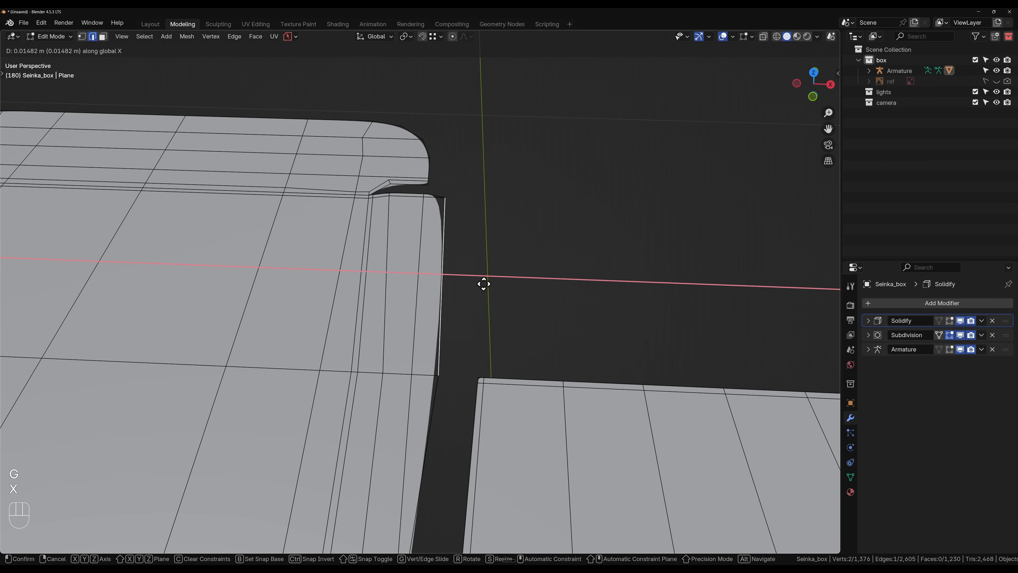
left_click(473, 283)
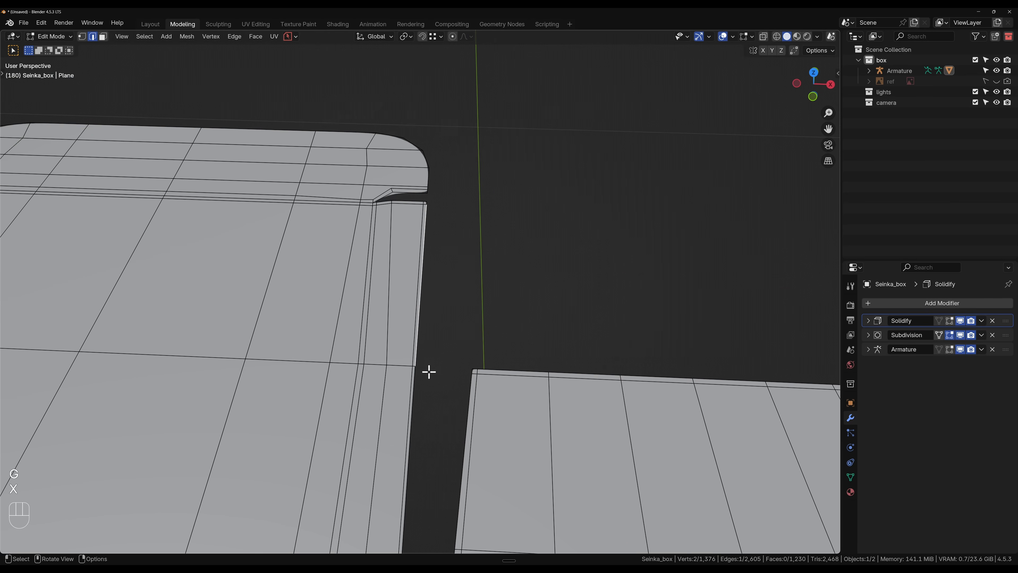
- Try moving the edge just inside the top panel's outer side along global X
left_click(413, 349)
key("g")
key("x")
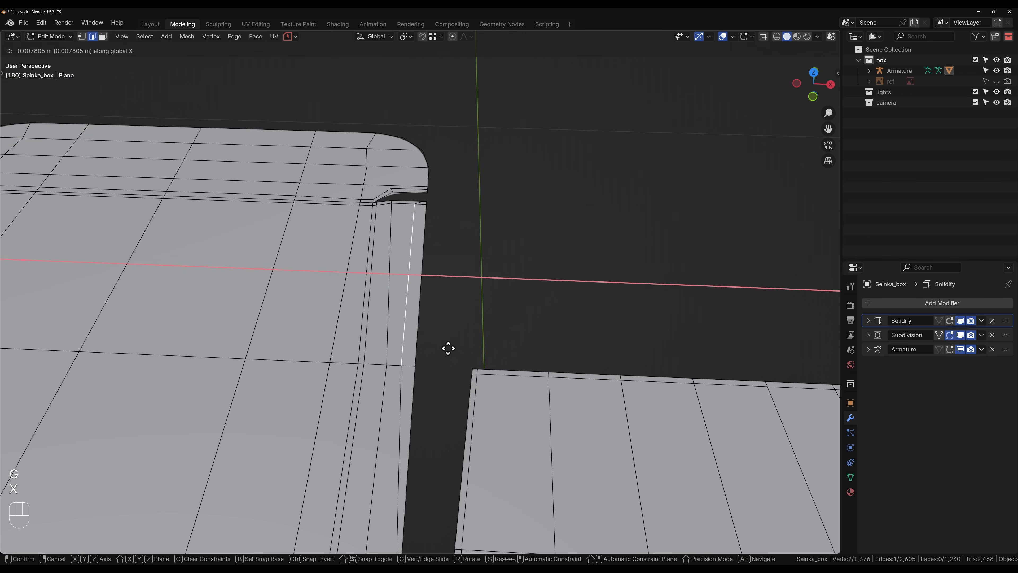
left_click(448, 348)
scroll(442, 377, "down", 3)
middle_click_drag(441, 387, 468, 150, "shift")
scroll(477, 238, "down", 6)
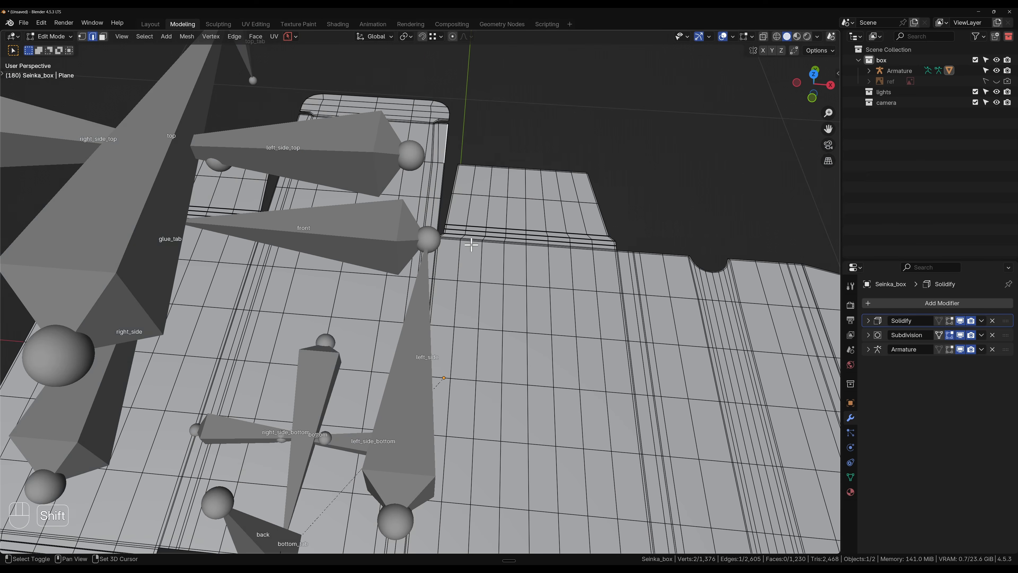
- Open the mesh's vertex groups and try selecting the fold's edge loop beside the left_side panel in vertex mode
mouse_move(471, 244)
middle_mouse_down("shift")
mouse_move(415, 164)
mouse_move(391, 216)
mouse_move(485, 258)
middle_mouse_up("shift")
scroll(389, 258, "up", 4)
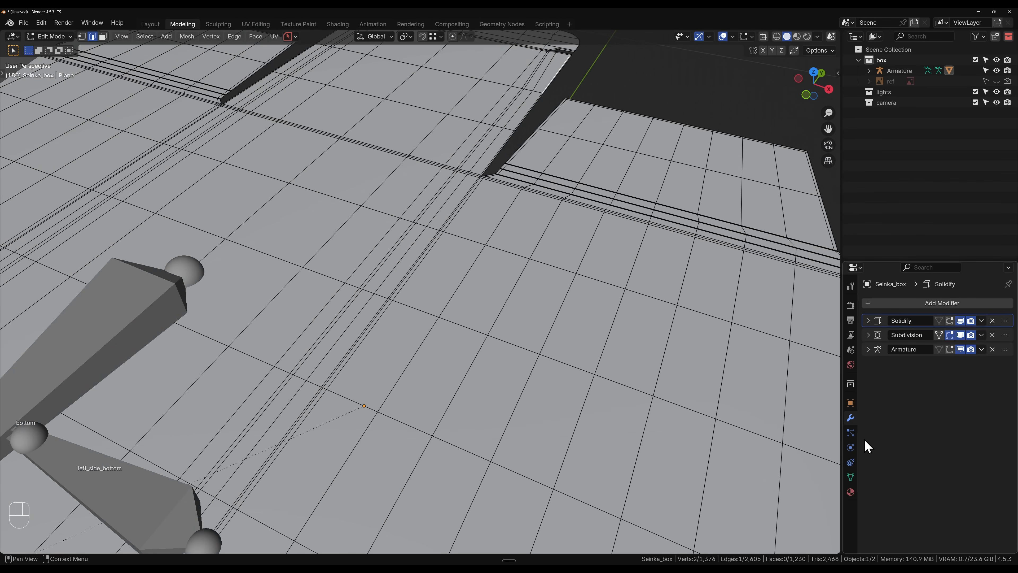
left_click(852, 435)
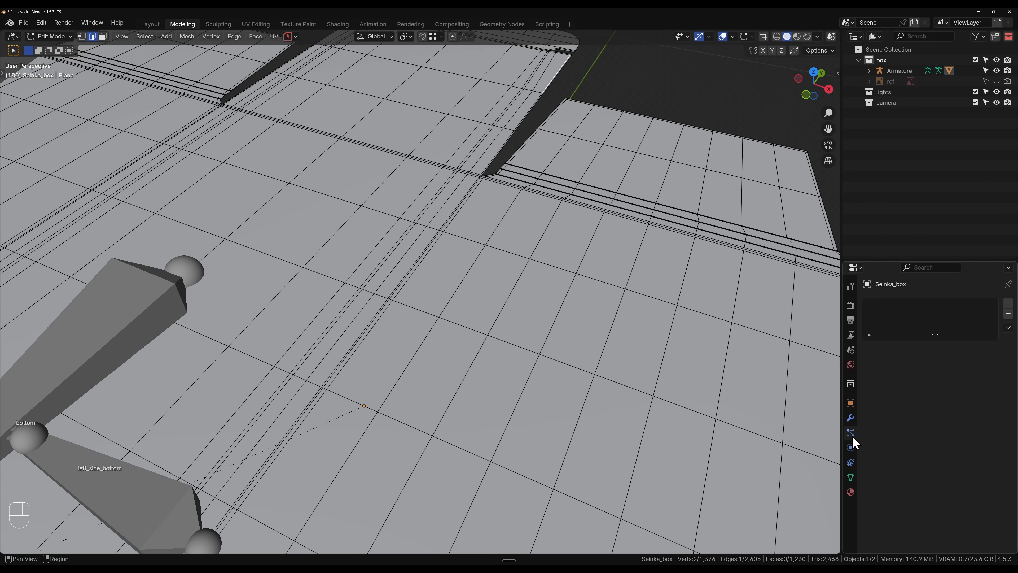
left_click(850, 477)
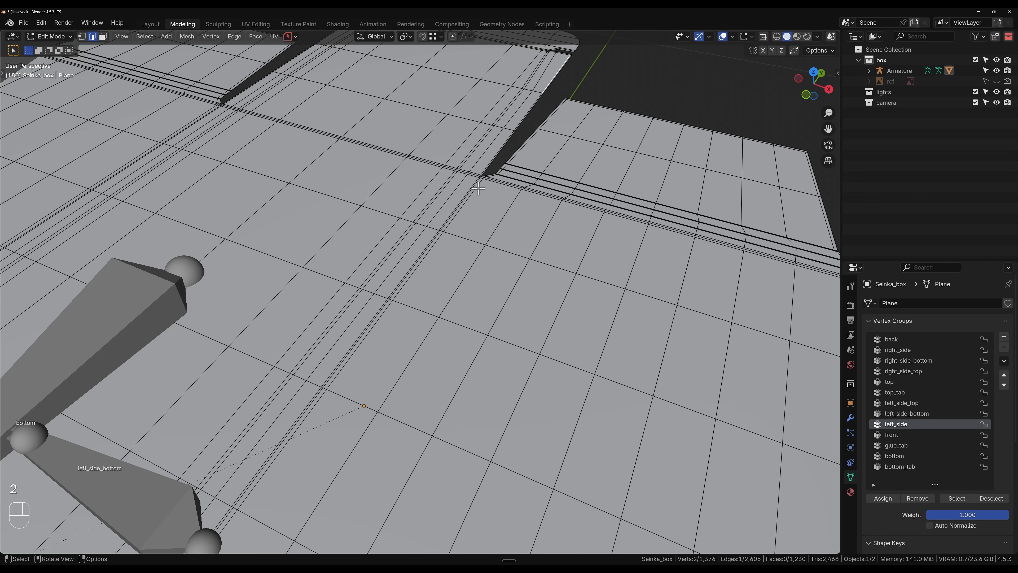
key("1")
left_click(466, 194, "alt")
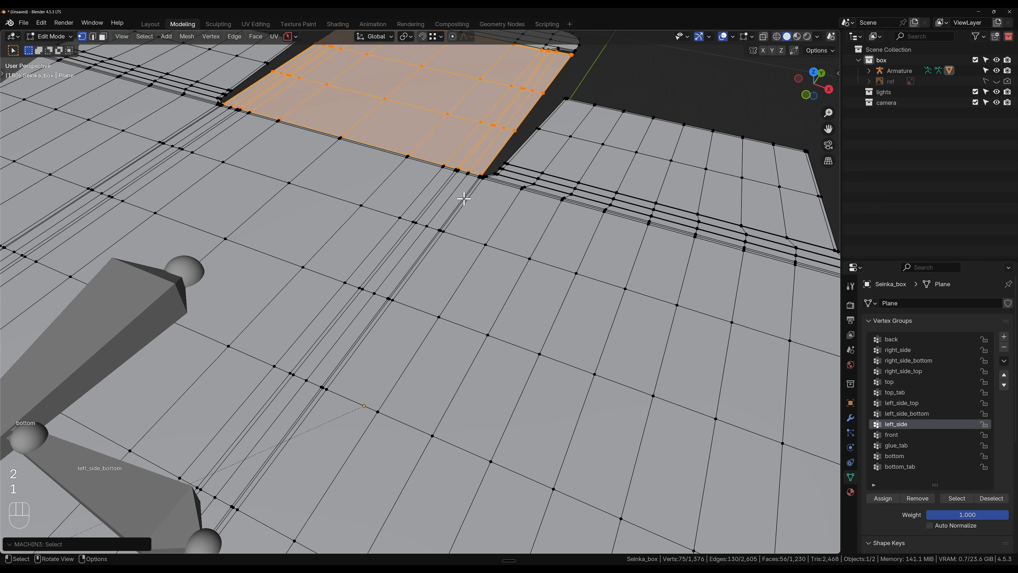
scroll(440, 214, "up", 8)
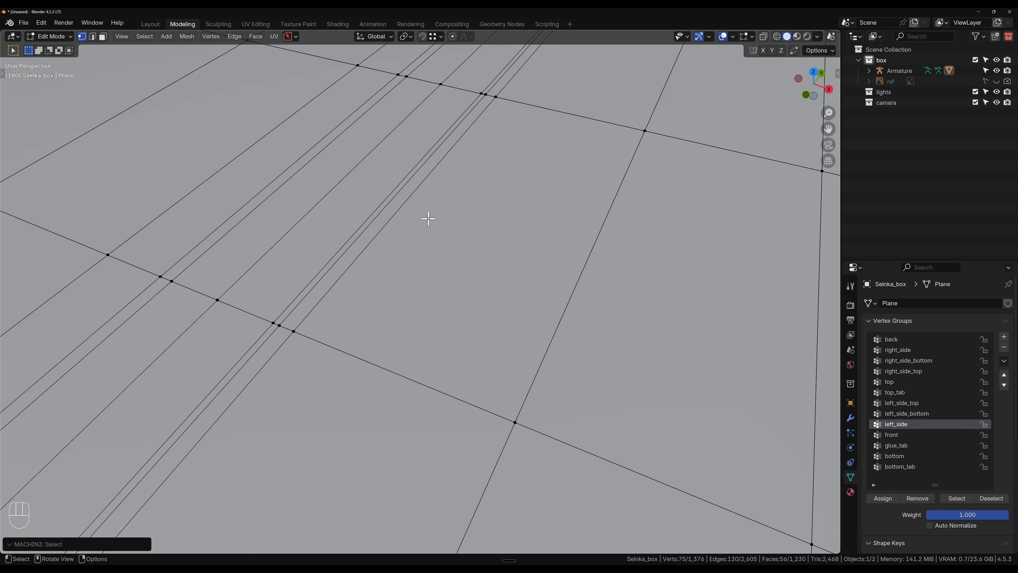
left_click(419, 170, "alt")
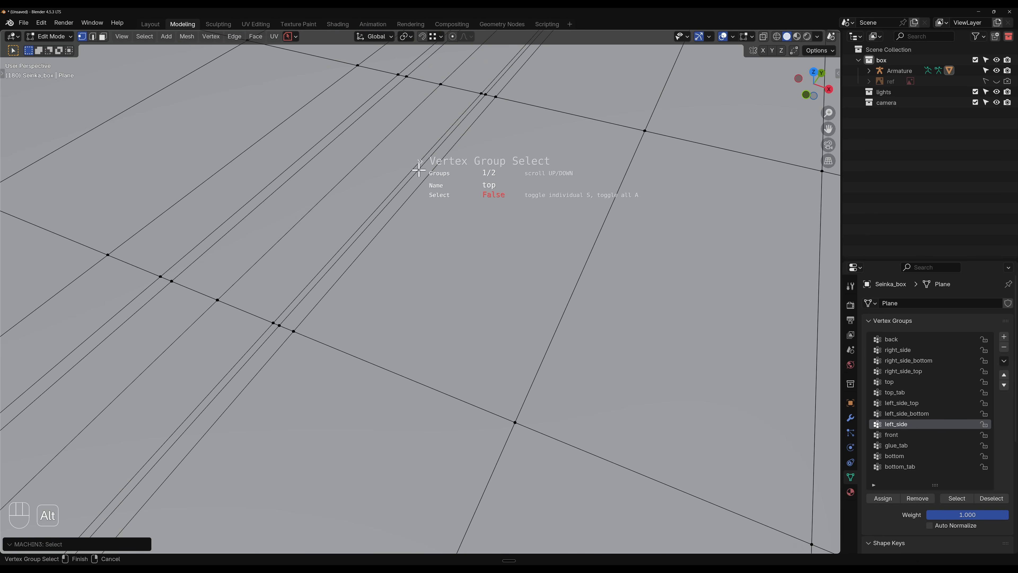
left_click(473, 191)
scroll(441, 208, "down", 10)
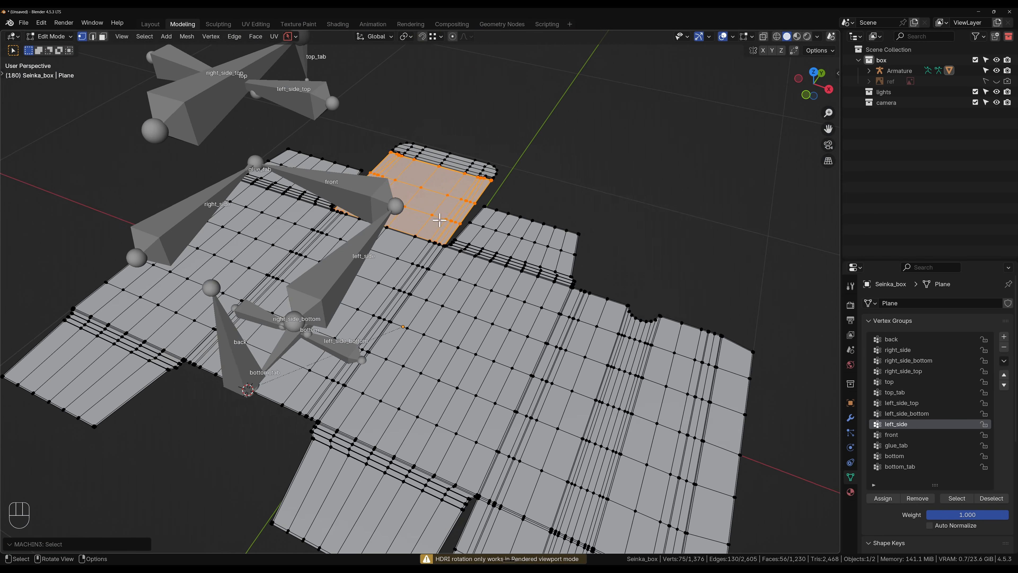
- Select the lengthwise edge loop at the fold below the gap between the top panel and left_side_top flap
middle_click_drag(462, 228, 456, 260)
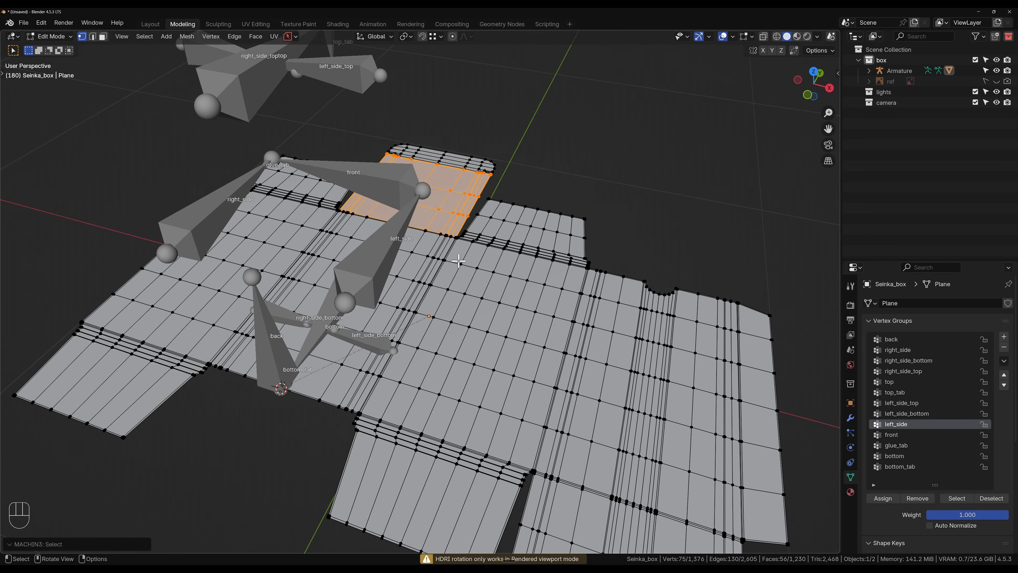
scroll(422, 314, "up", 6)
key("2")
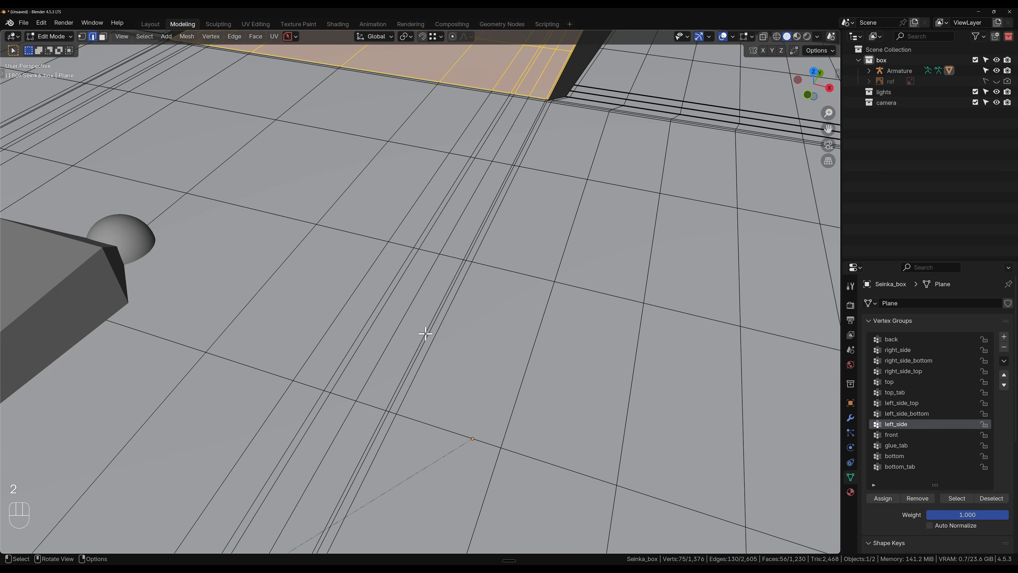
key("1")
left_click(425, 341, "alt")
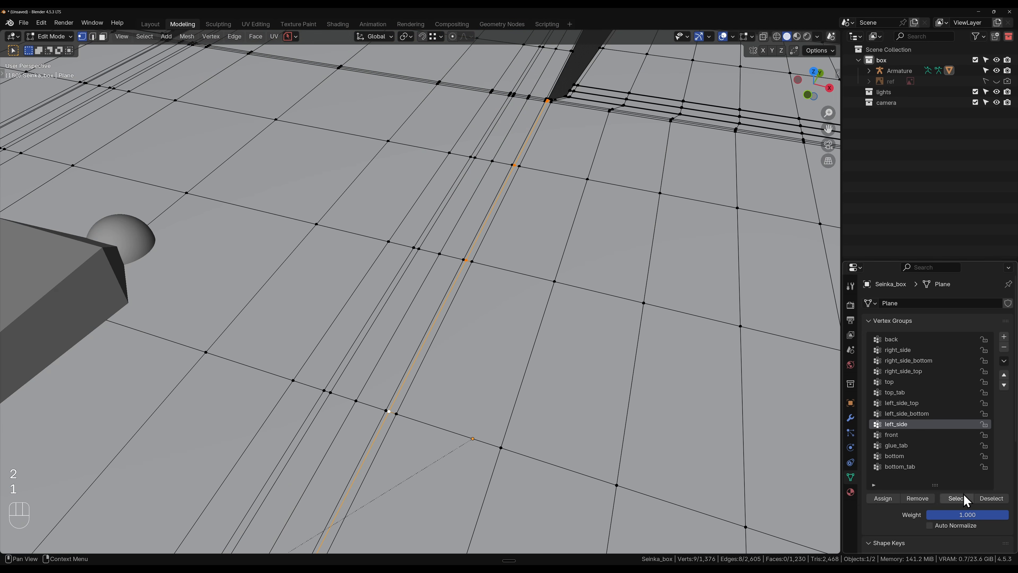
- Return to Object Mode, deselect the box, and examine the folded top corner beside the left_side_top flap
scroll(352, 291, "down", 10)
key("Tab")
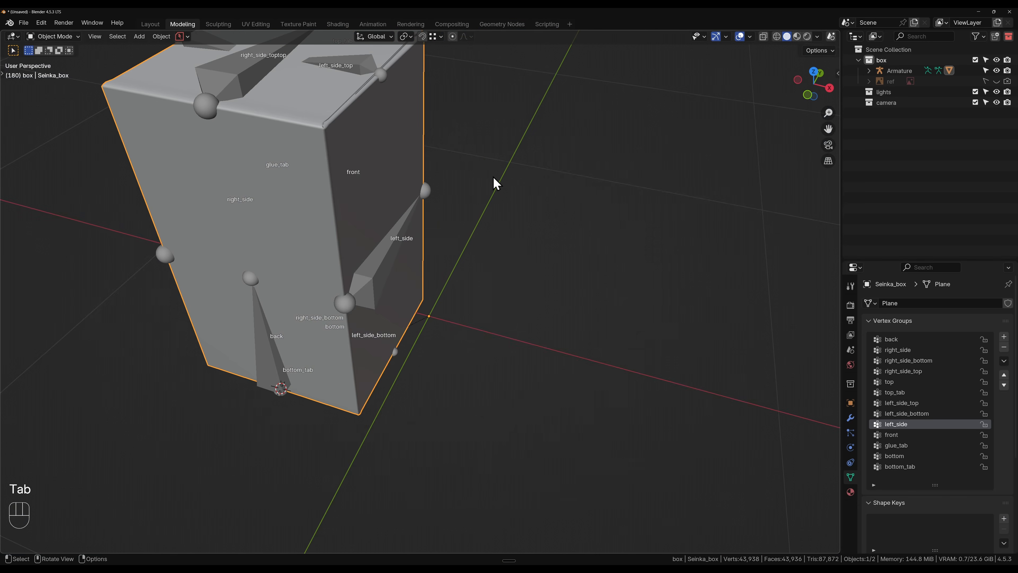
left_click(505, 209)
middle_click_drag(505, 209, 214, 331)
middle_click_drag(482, 303, 362, 265)
middle_click_drag(509, 288, 463, 291, "shift")
scroll(462, 292, "up", 4)
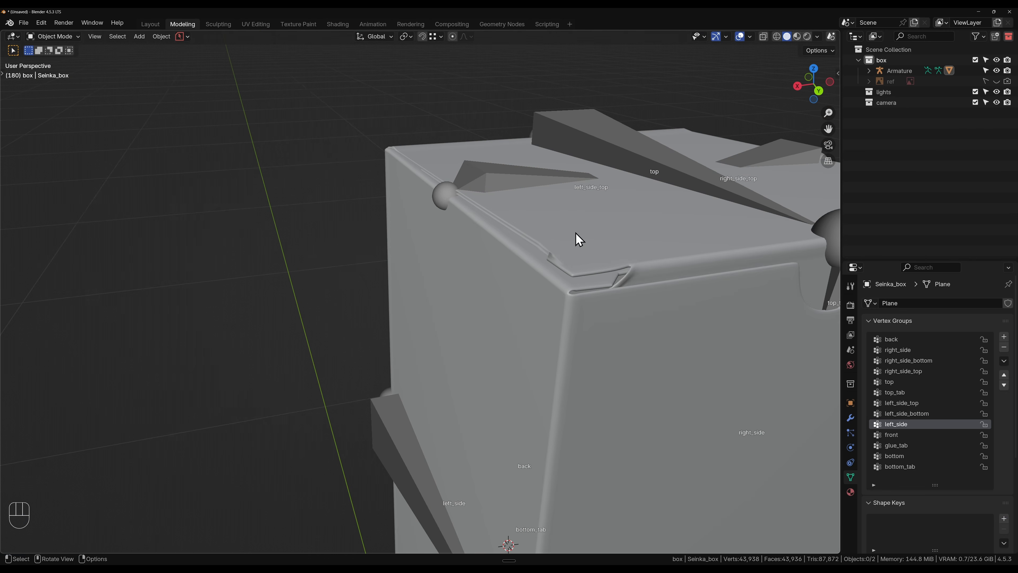
middle_click_drag(577, 239, 482, 280, "shift")
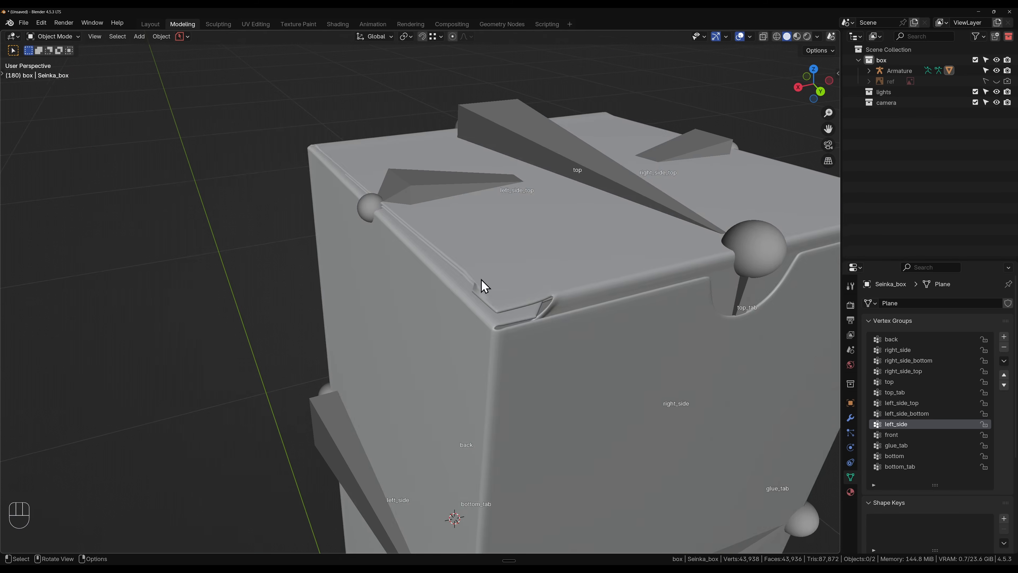
- In Edit Mode, enable the Solidify modifier's Edit Mode display and inspect the slit beside the top tab
key("Tab")
left_click(850, 417)
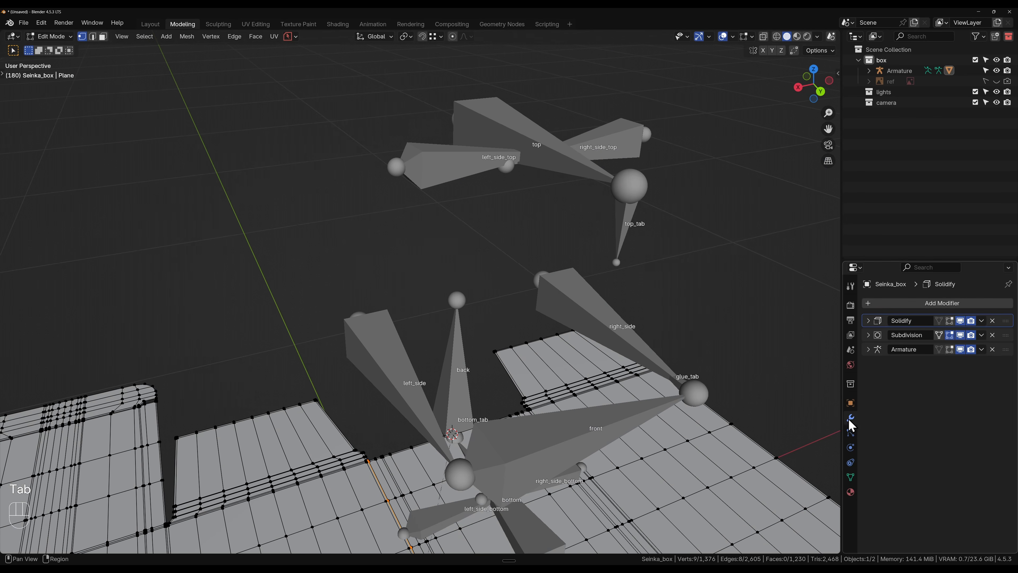
left_click(953, 323)
middle_click_drag(264, 429, 529, 345, "shift")
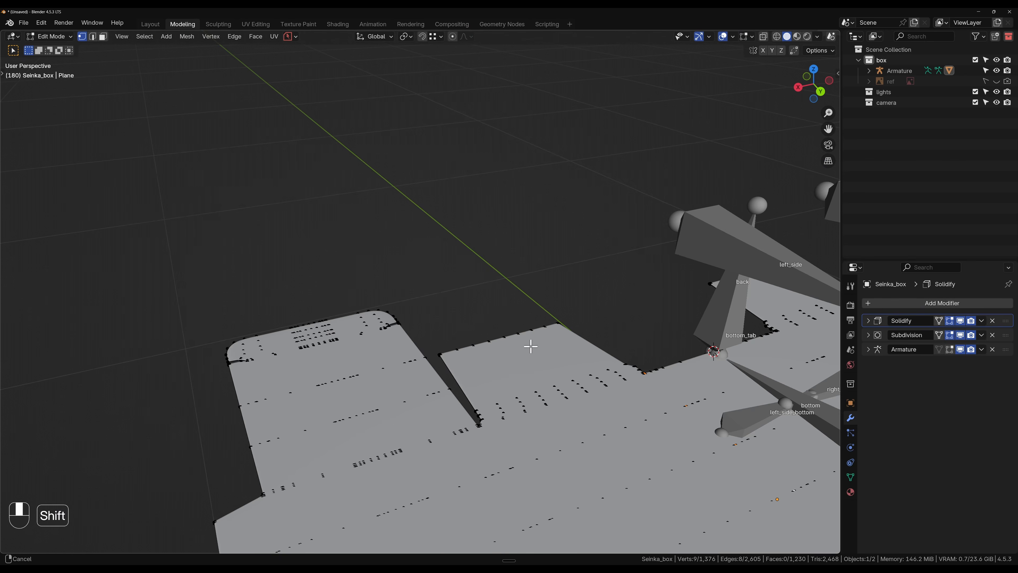
middle_click_drag(395, 362, 285, 301)
scroll(482, 445, "up", 6)
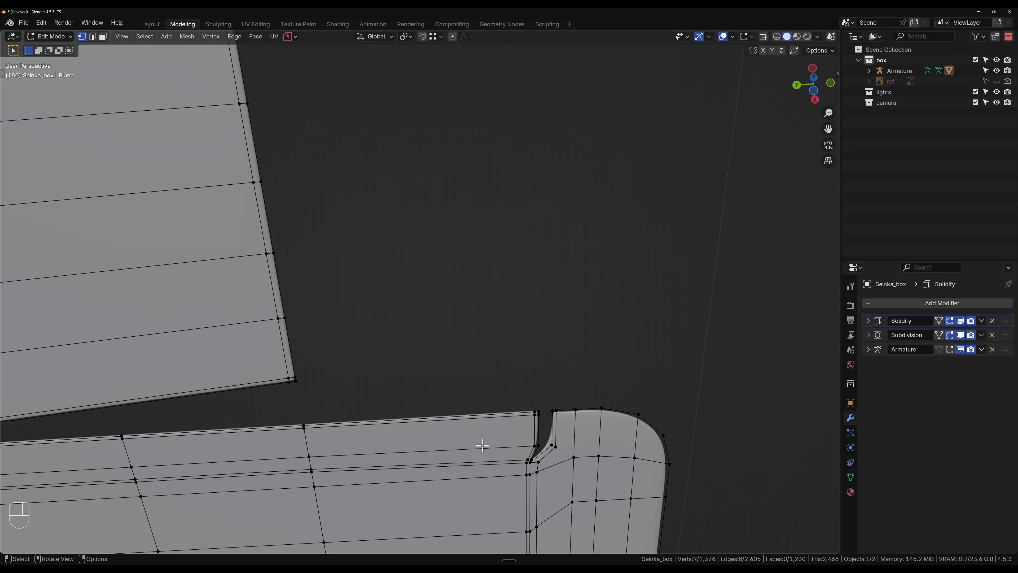
- Try toggling the Armature modifier's Edit Mode display
left_click(949, 349)
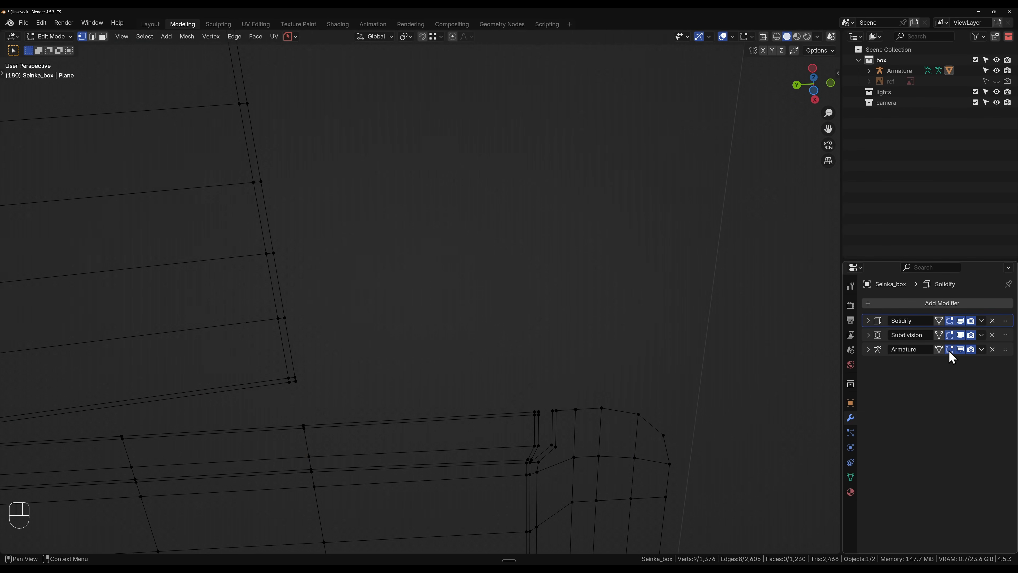
left_click(949, 350)
left_click(948, 351)
left_click(948, 351)
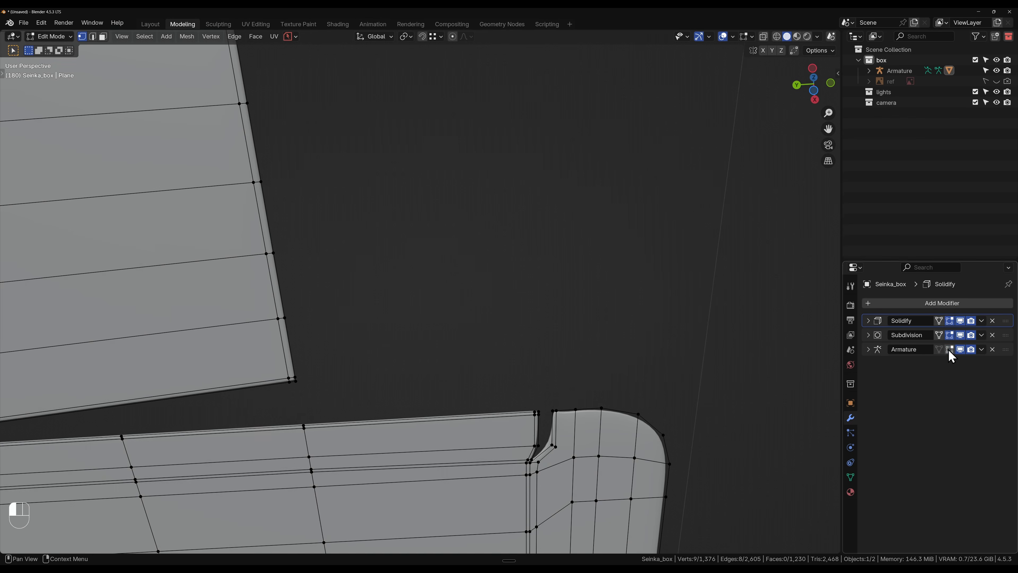
- Add a loop cut across the top panel near the tab slit at factor 0.913, plus two evenly spaced cuts beside it
mouse_move(529, 409)
middle_mouse_down()
mouse_move(512, 382)
mouse_move(525, 423)
middle_mouse_up()
key("ctrl+r")
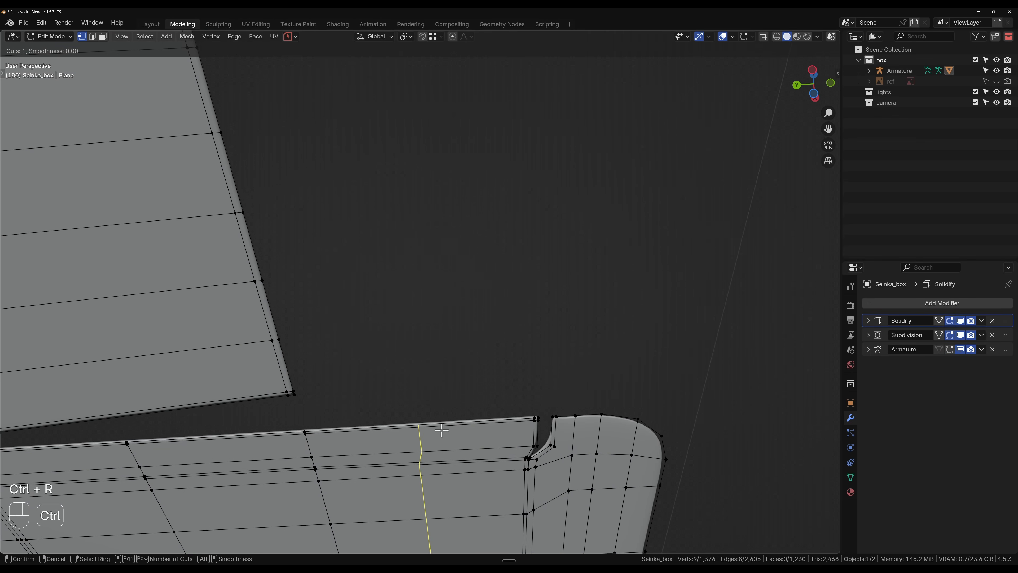
left_click(441, 430)
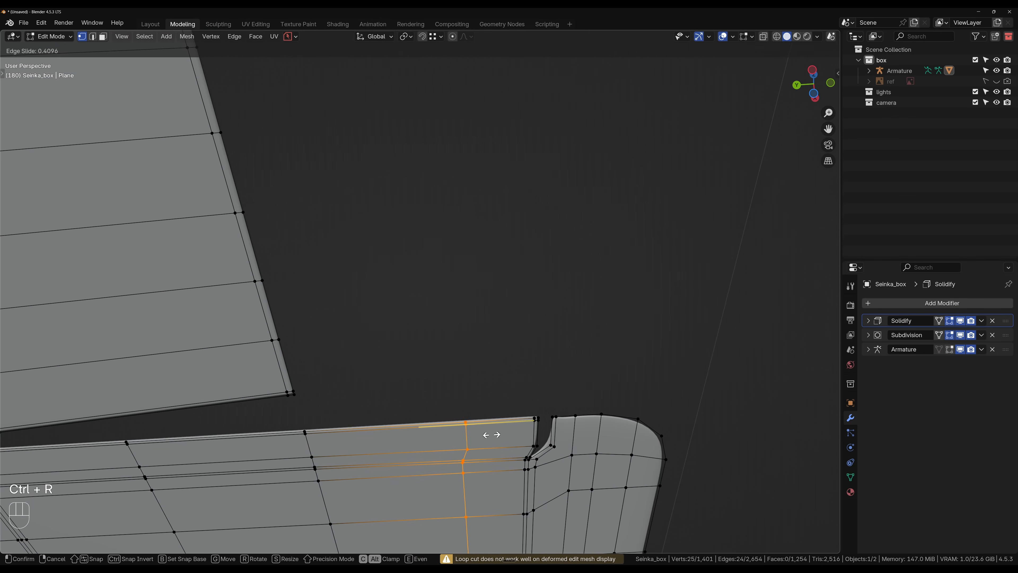
left_click(546, 431)
key("ctrl+r")
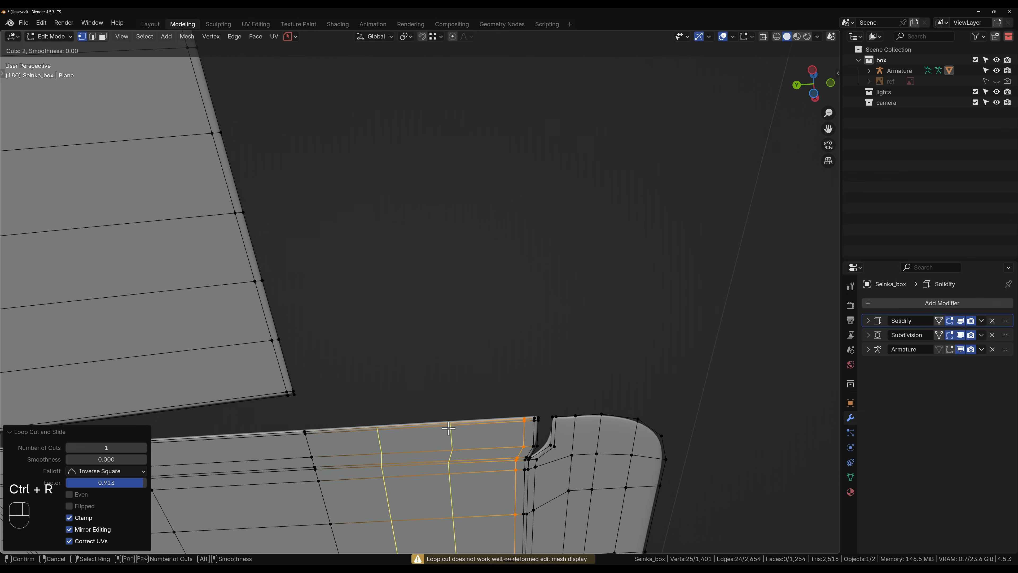
left_click(448, 428)
right_click(477, 424)
- Return to Object Mode and examine the folded box's top corners and front tab edge from several directions
key("Tab")
scroll(445, 374, "down", 8)
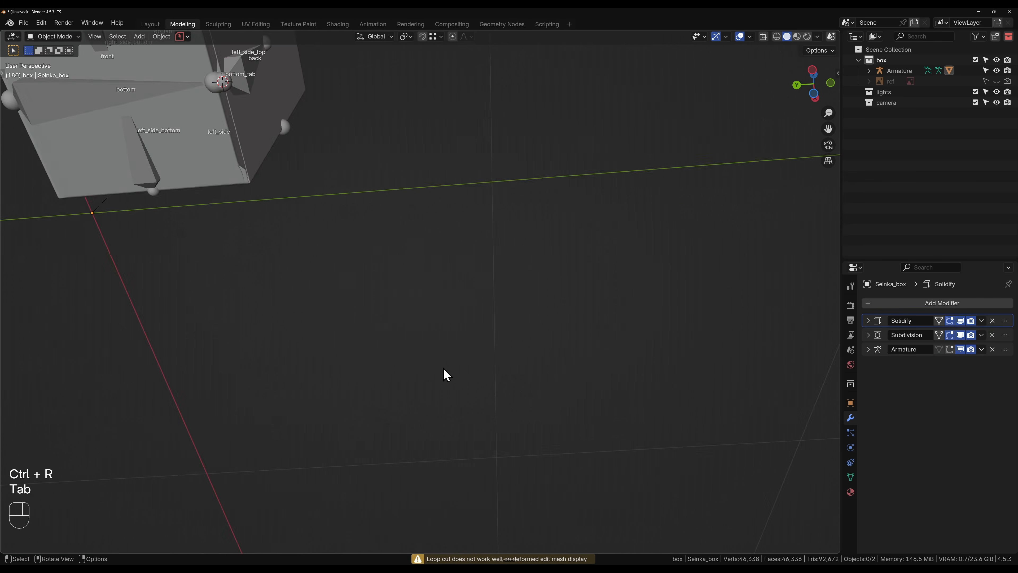
middle_click_drag(360, 263, 414, 395)
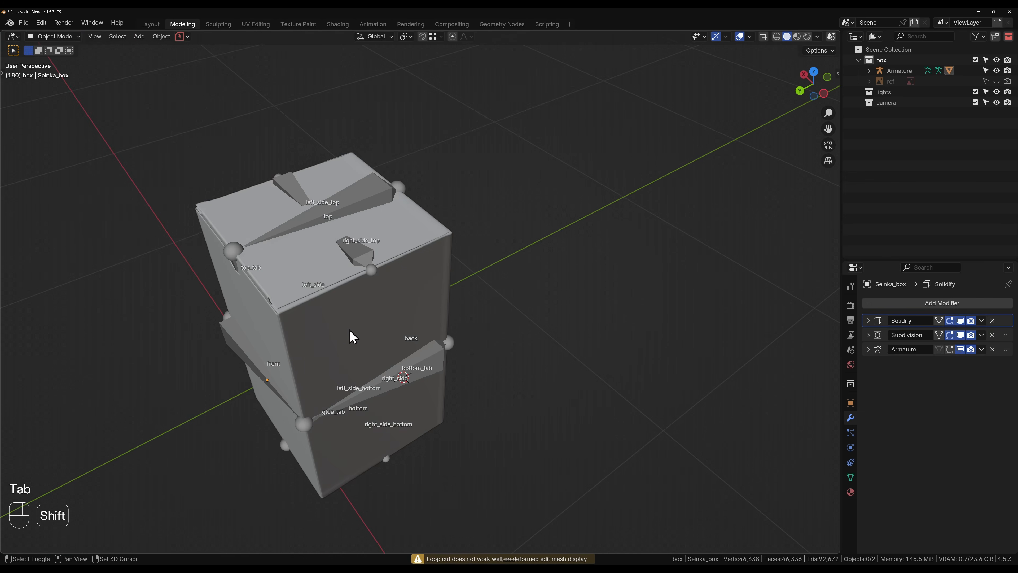
middle_click_drag(350, 331, 498, 338)
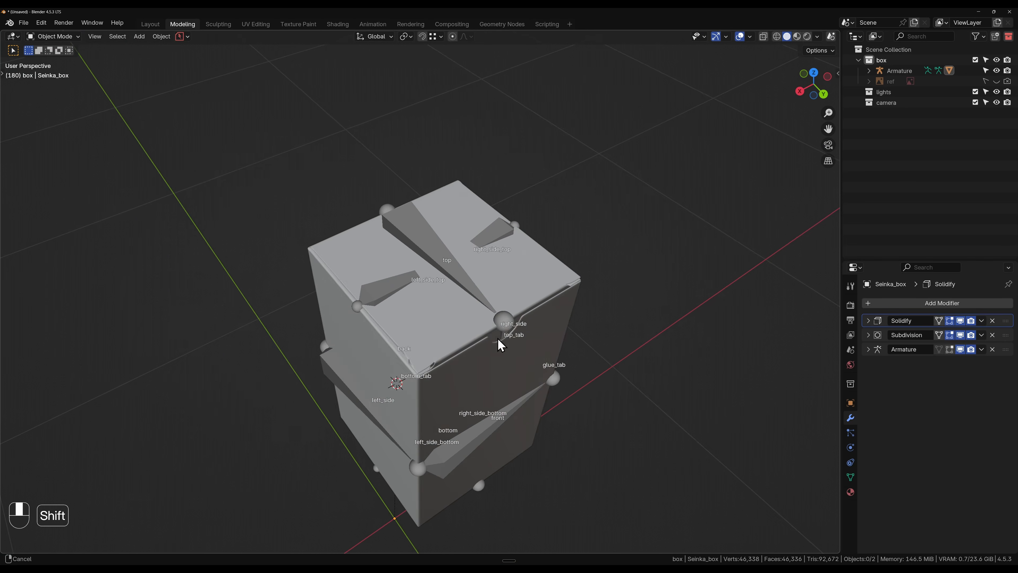
scroll(424, 356, "up", 3)
scroll(437, 431, "up", 2)
middle_click_drag(443, 425, 495, 350, "shift")
middle_click_drag(496, 350, 518, 289)
- In Edit Mode, add five evenly spaced loop cuts with factor 0 across the top panel, close to the tab slits
key("Tab")
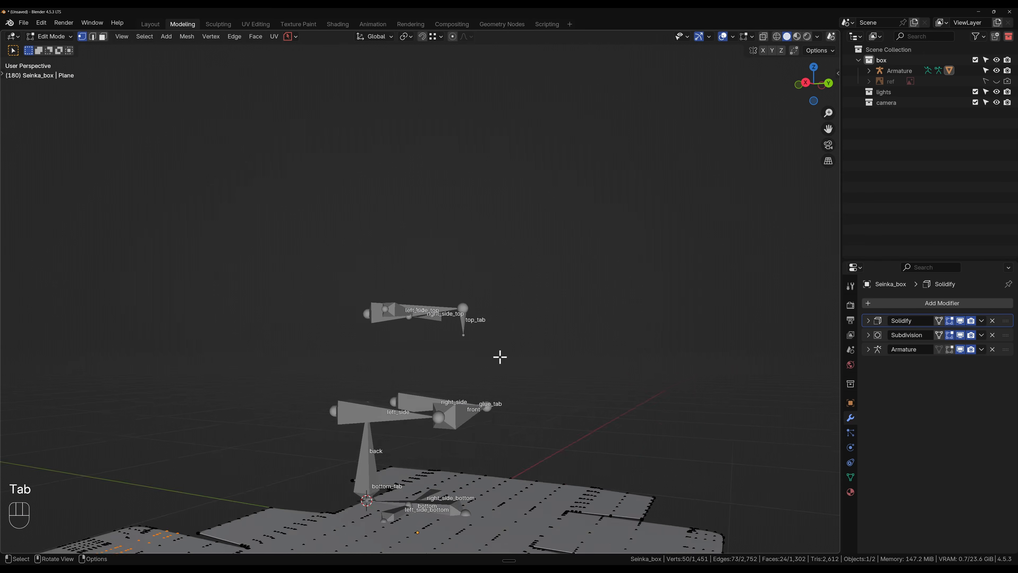
scroll(500, 357, "down", 3)
middle_click_drag(499, 357, 438, 401)
middle_click_drag(498, 441, 472, 300, "shift")
scroll(489, 375, "up", 5)
scroll(512, 394, "up", 3)
middle_click_drag(511, 393, 497, 423)
key("ctrl+r")
scroll(499, 420, "up", 2)
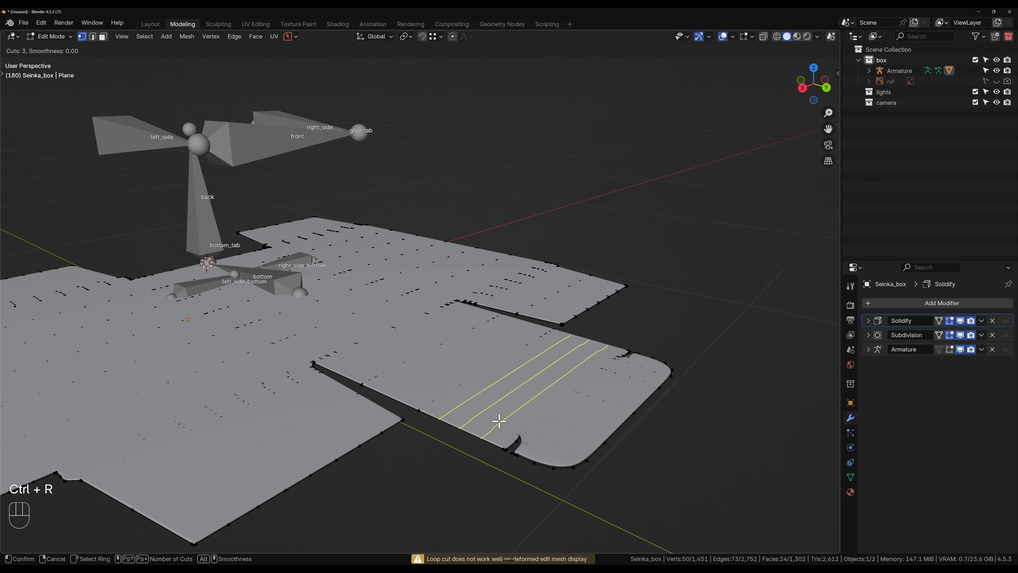
scroll(499, 420, "up", 2)
left_click(499, 420)
right_click(499, 421)
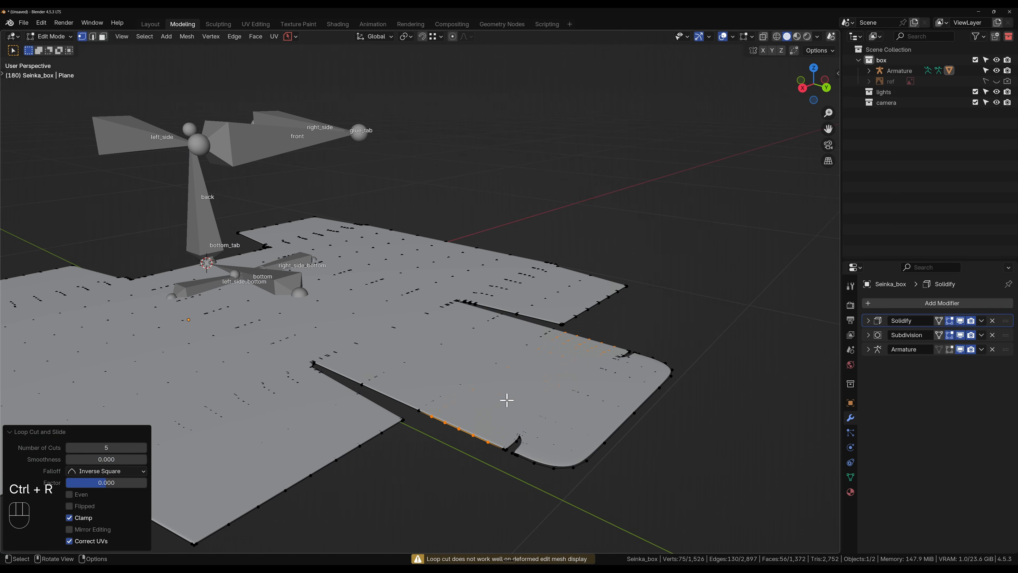
- Return to Object Mode and examine the folded top corner beside the tab slit with the added cuts
key("Tab")
middle_click_drag(351, 221, 531, 507)
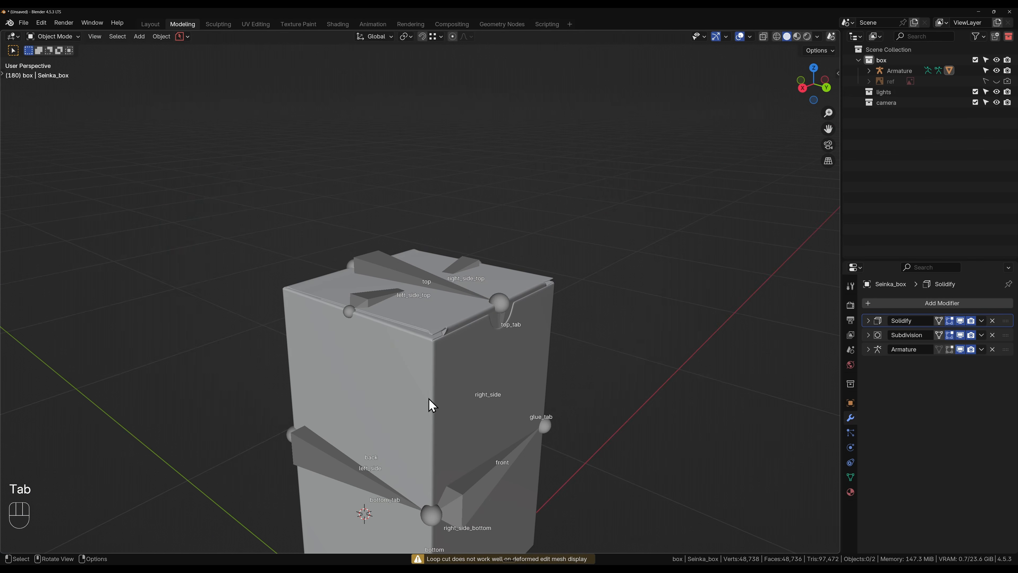
mouse_move(429, 399)
middle_mouse_down()
mouse_move(427, 412)
mouse_move(388, 425)
mouse_move(432, 409)
middle_mouse_up()
scroll(456, 415, "up", 4)
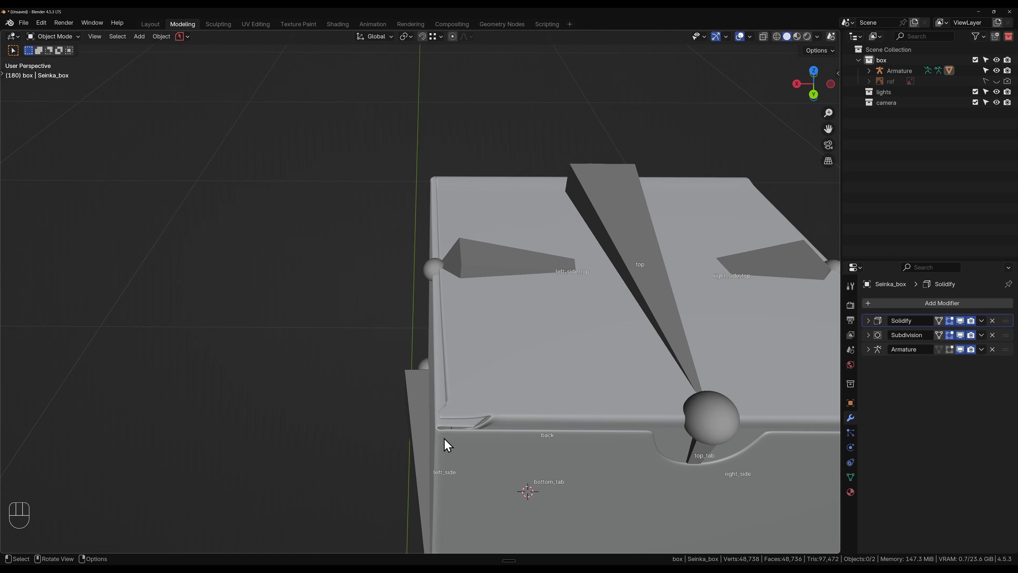
- Recalculate the normals of the entire box mesh in Edit Mode, then return to Object Mode to check the folded corner
scroll(444, 439, "down", 3)
middle_click_drag(453, 438, 478, 412)
key("Tab")
scroll(479, 434, "down", 5)
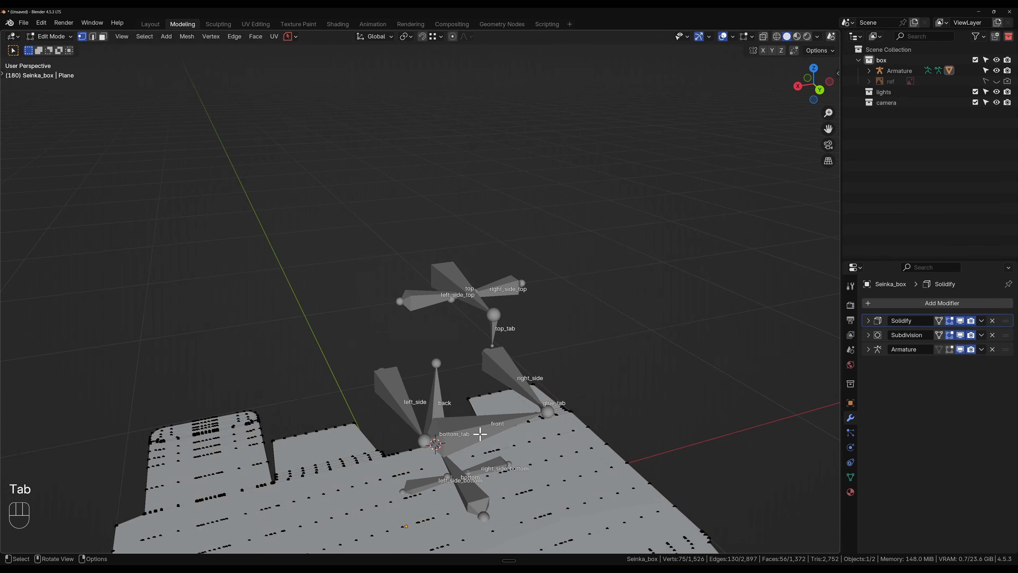
key("a")
key("shift+n")
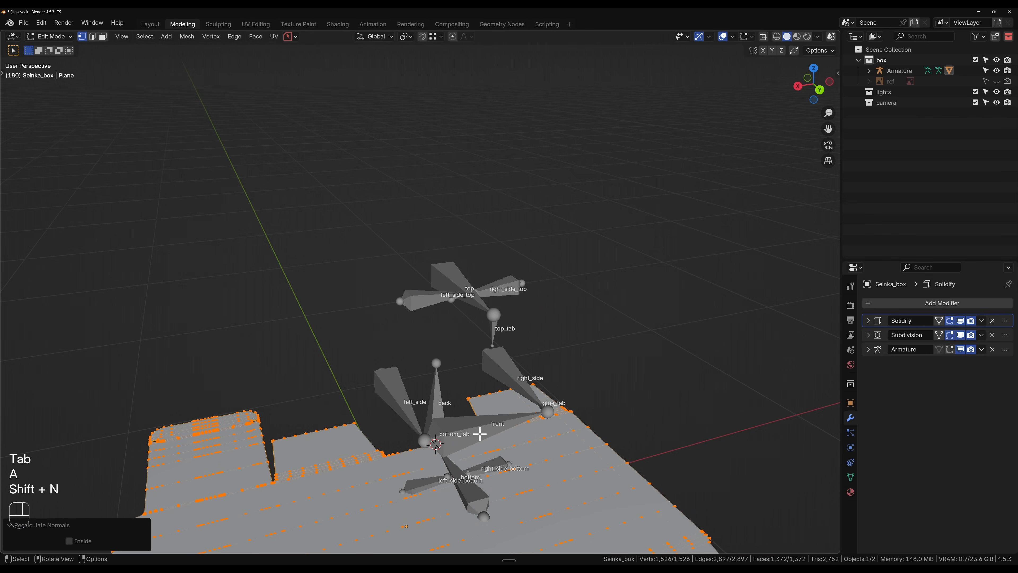
key("Tab")
scroll(436, 374, "up", 5)
- In Edit Mode, test the top panel's edge beside the tab slit with a cancelled move, and hide Solidify in the viewport
key("Tab")
middle_click_drag(411, 346, 438, 277, "shift")
scroll(455, 373, "down", 4)
middle_click_drag(450, 382, 427, 312, "shift")
scroll(416, 433, "up", 3)
scroll(409, 353, "up", 3)
middle_click_drag(400, 380, 444, 343, "shift")
key("2")
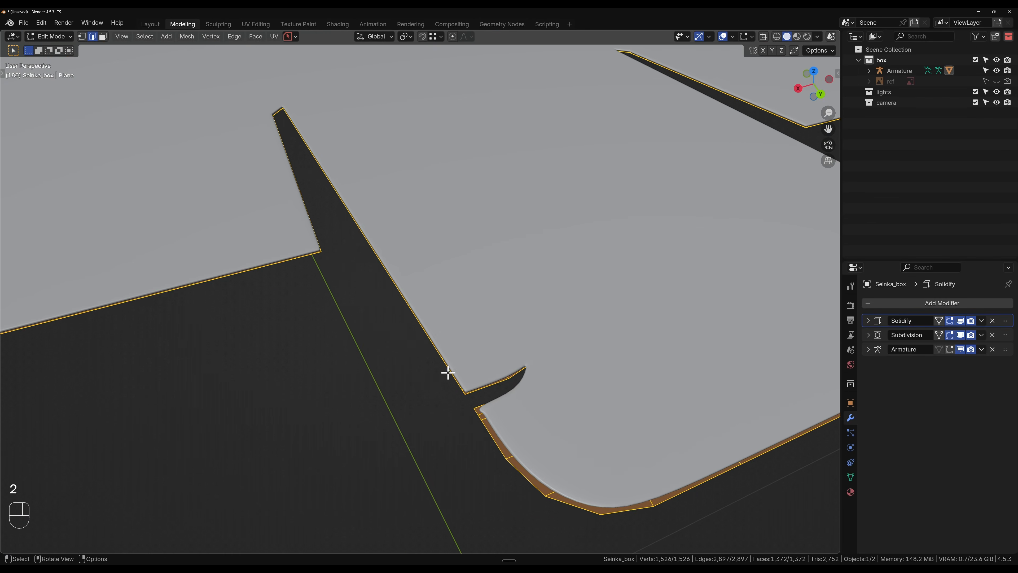
left_click(448, 373)
key("g")
right_click(573, 252)
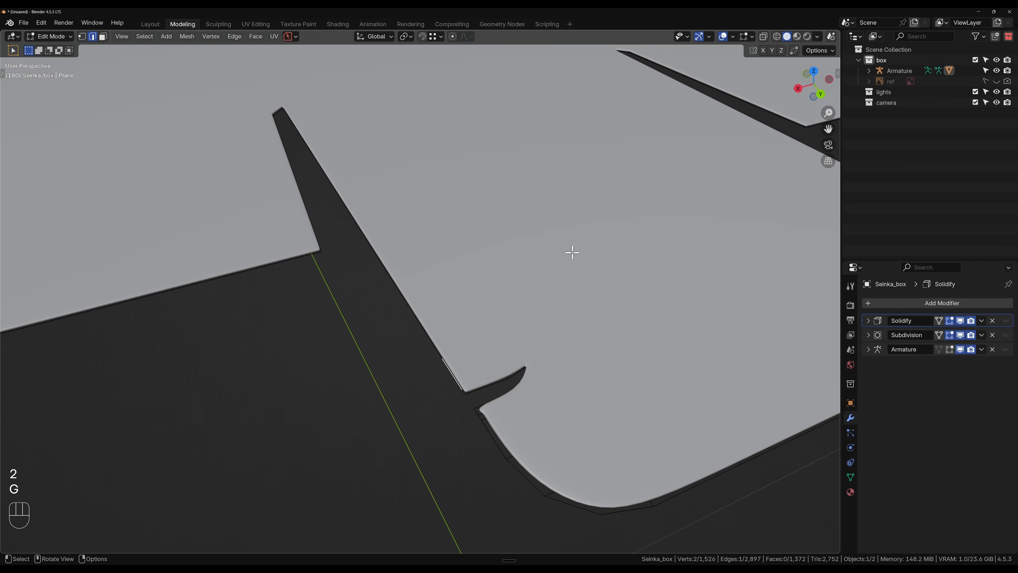
left_click(960, 321)
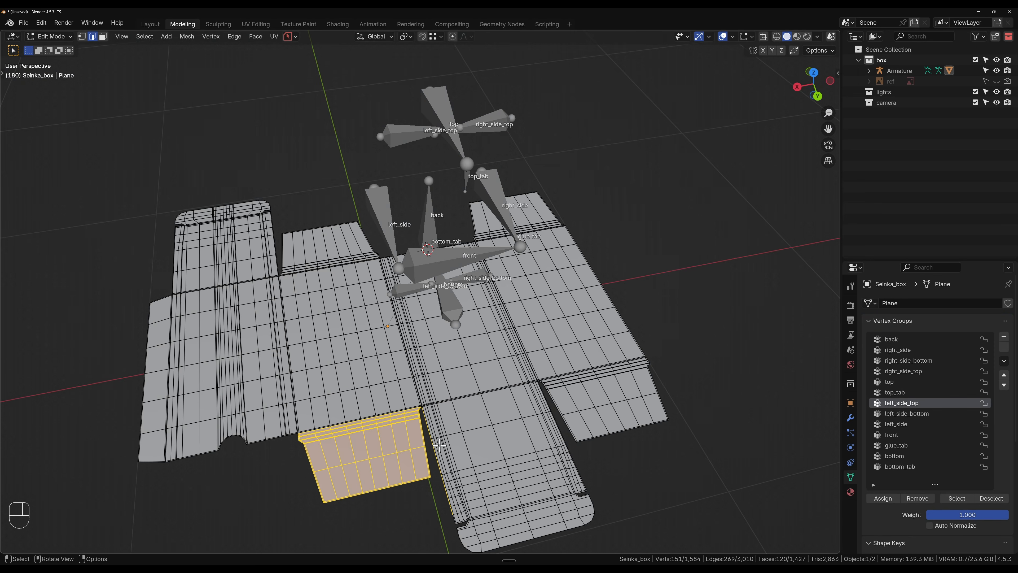
- Select the stray run of boundary edges on the top panel facing the side flap and remove it from the left_side_top vertex group
scroll(428, 422, "up", 4)
middle_click_drag(464, 466, 500, 260, "shift")
middle_click_drag(535, 463, 506, 384, "shift")
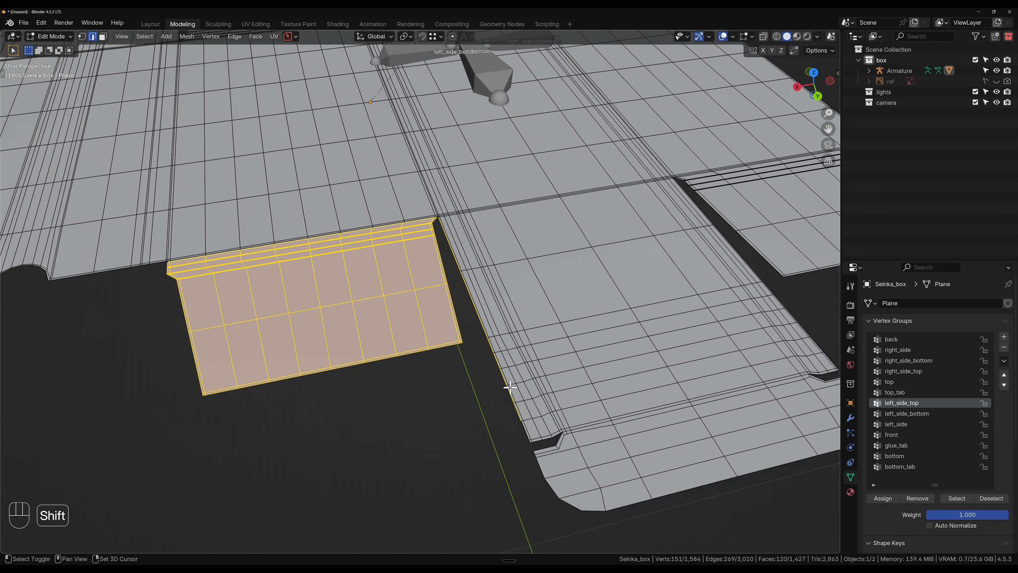
scroll(522, 422, "up", 4)
scroll(607, 477, "down", 1)
middle_click_drag(594, 442, 574, 373, "shift")
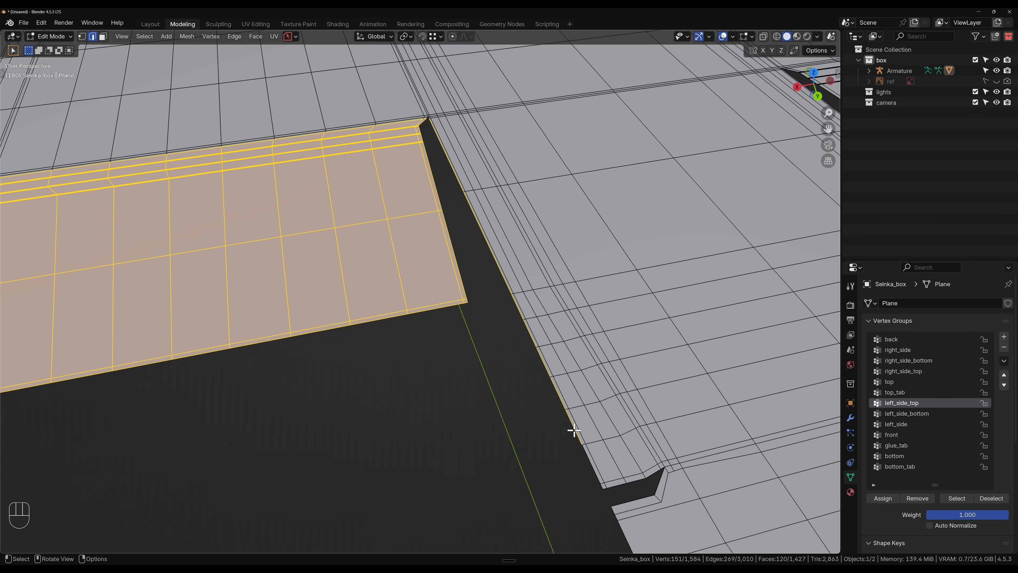
left_click(549, 395)
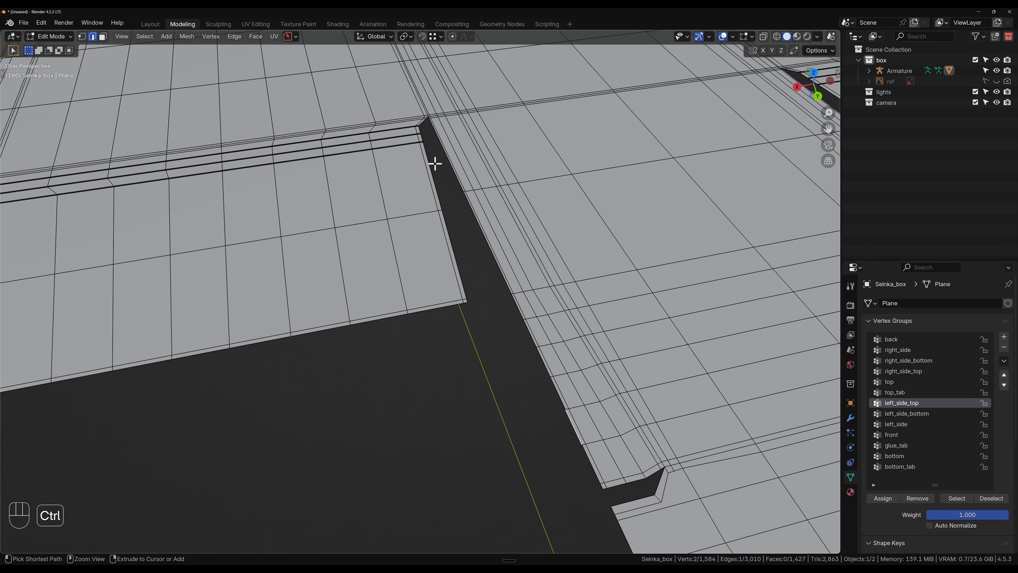
left_click(435, 153, "ctrl")
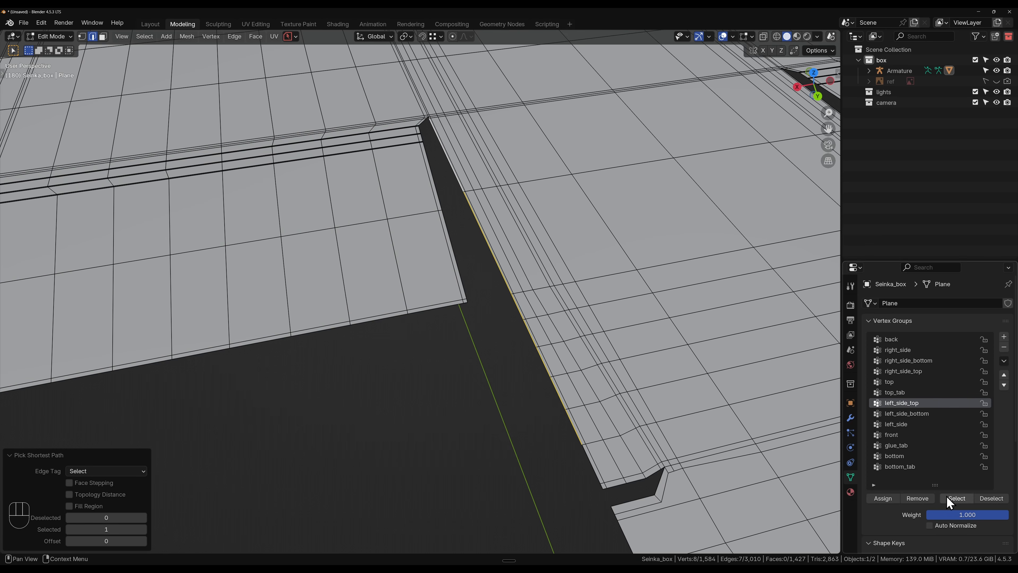
- Undo the last assignment of the flap's inner corner edge, and select the left_side_top vertex group to check its members
middle_click_drag(678, 318, 531, 339, "shift")
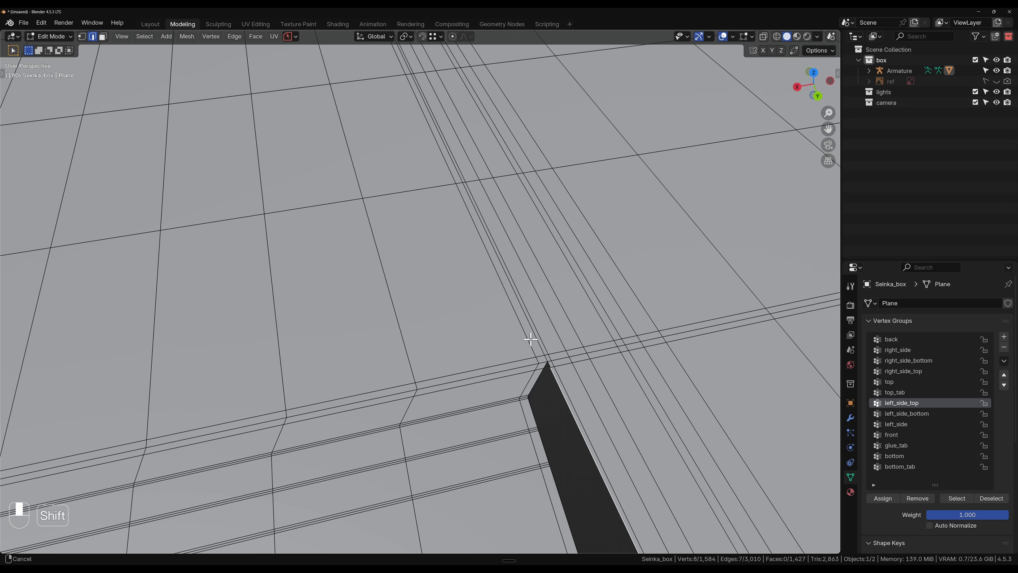
left_click(548, 364)
scroll(562, 425, "down", 10)
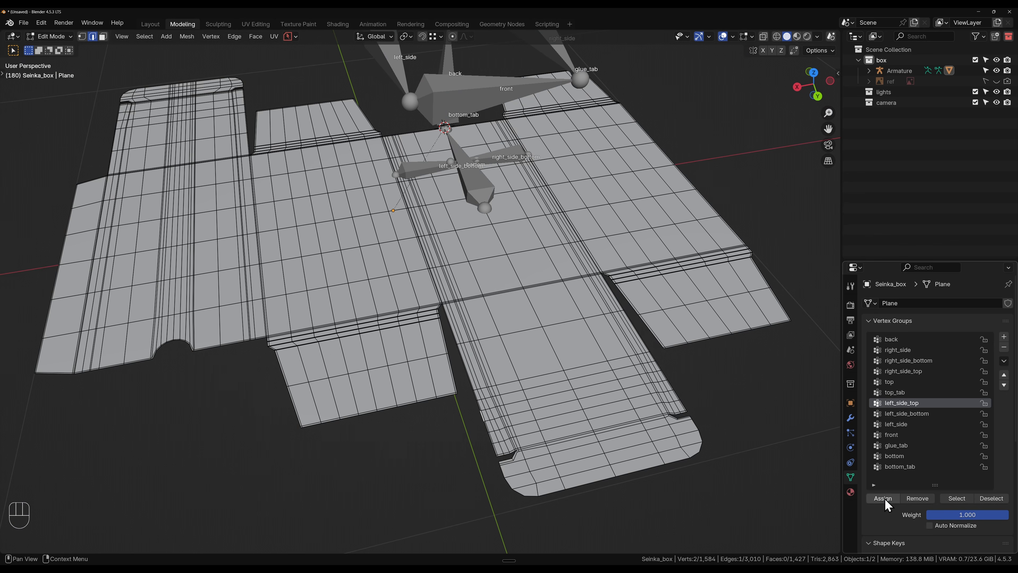
key("ctrl+z")
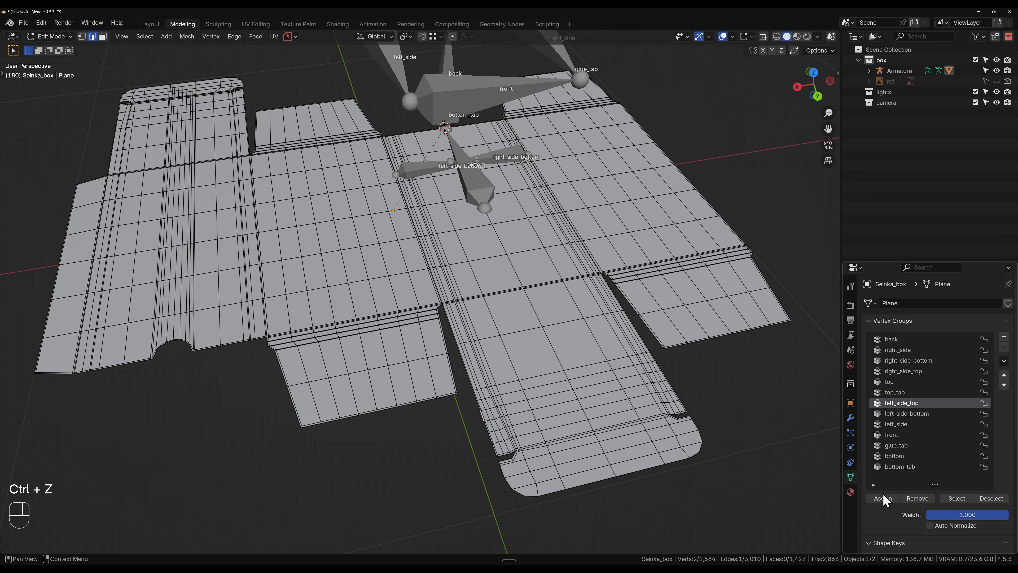
left_click(961, 502)
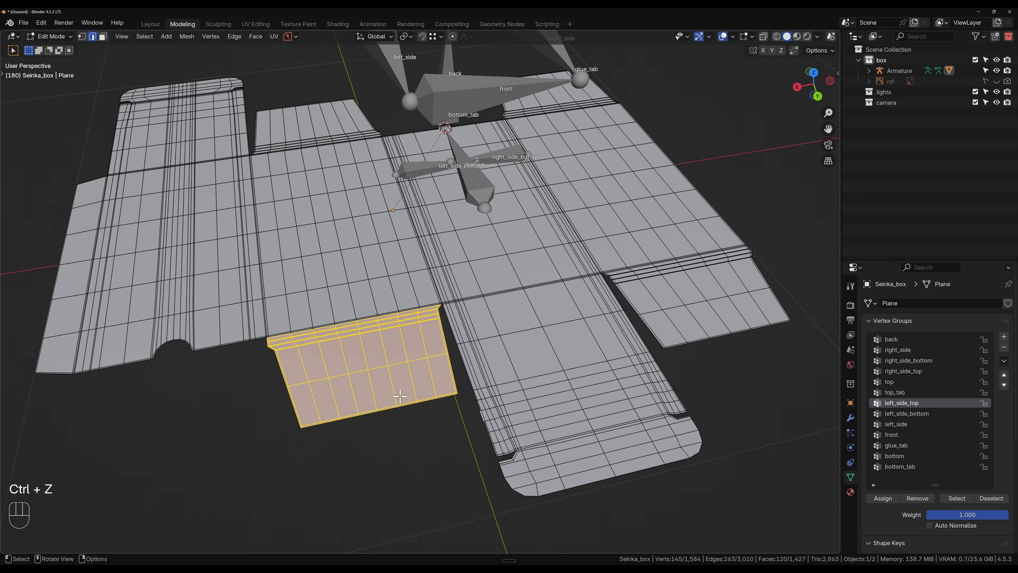
scroll(405, 394, "up", 2)
left_click(477, 489)
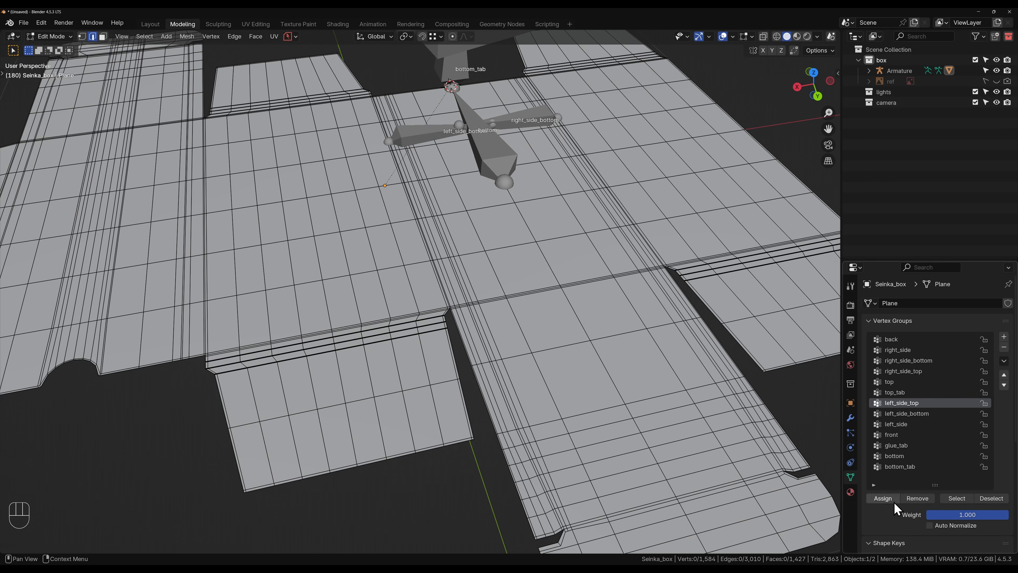
left_click(957, 499)
- Return to Object Mode and enable Subdivision and Solidify in the viewport, with Solidify also shown in Edit Mode
scroll(415, 320, "down", 4)
key("Tab")
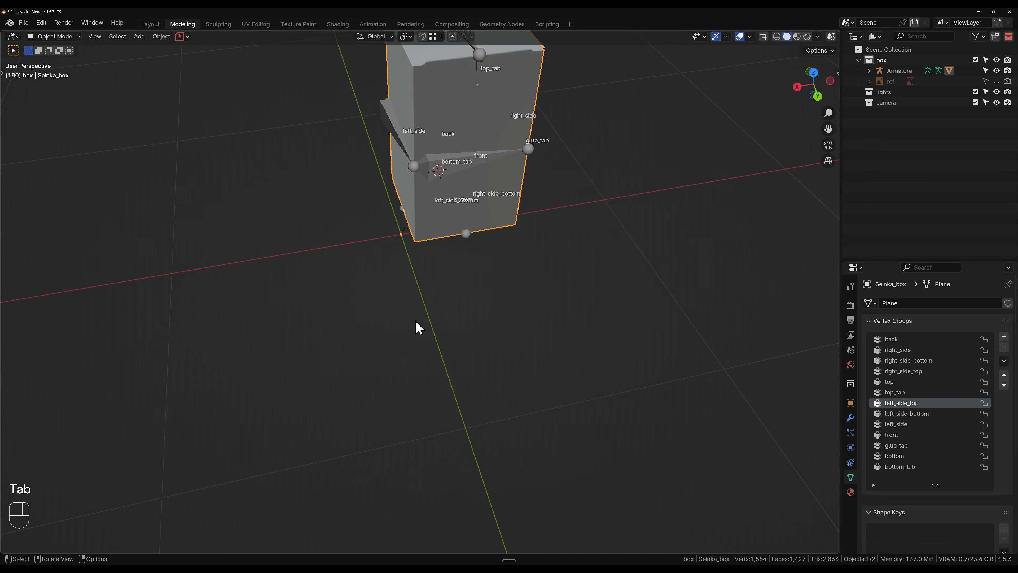
middle_click_drag(454, 119, 754, 454, "shift")
scroll(447, 338, "up", 4)
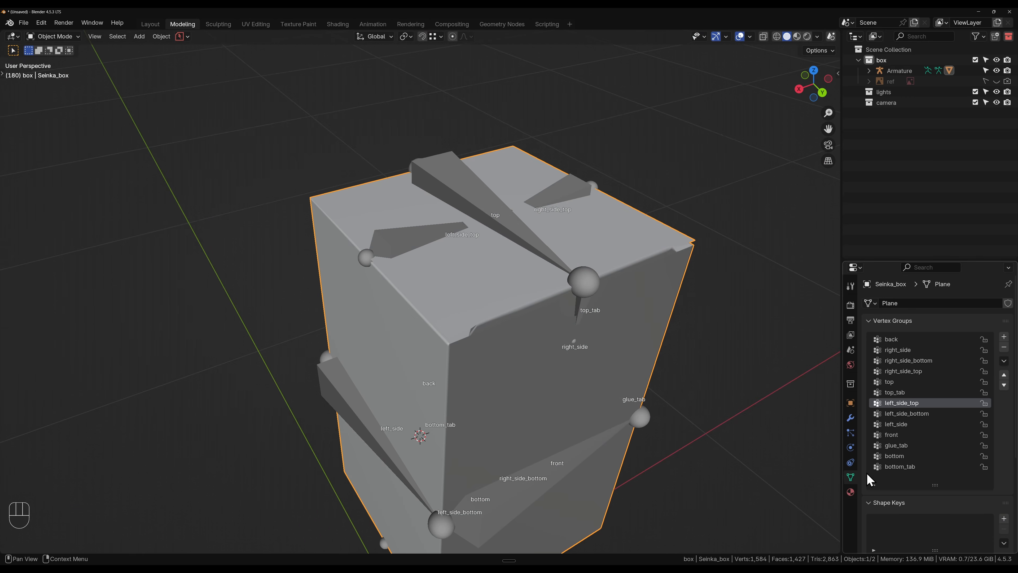
left_click(851, 418)
left_click(960, 320)
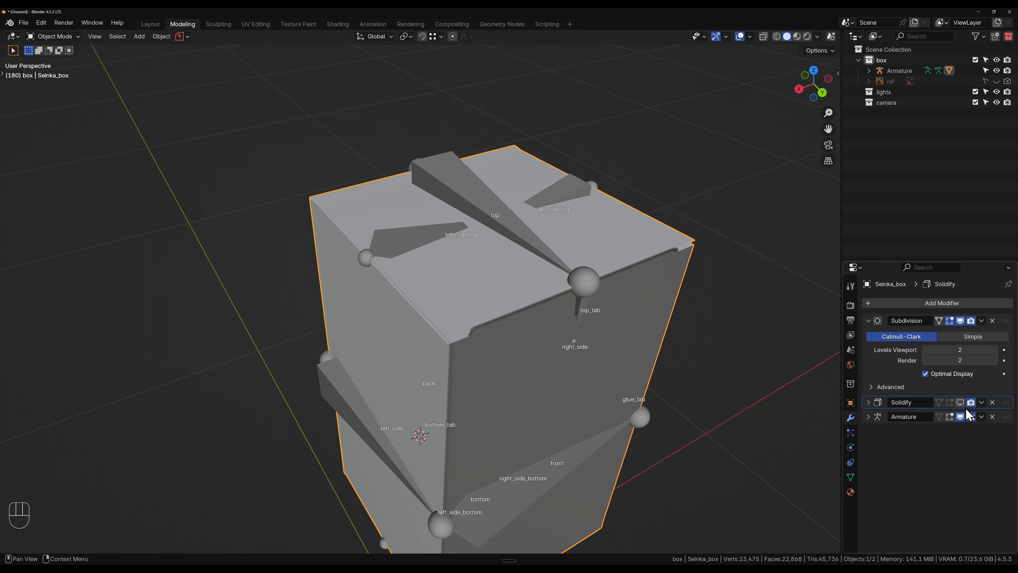
left_click(960, 402)
left_click(949, 402)
left_click(949, 416)
middle_click_drag(428, 363, 490, 324)
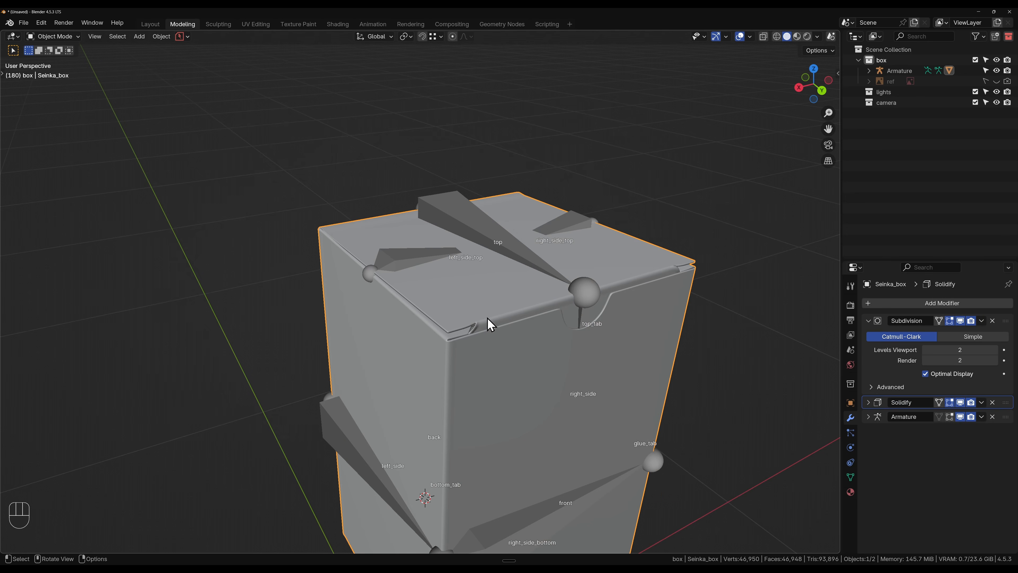
middle_click_drag(515, 322, 490, 279, "shift")
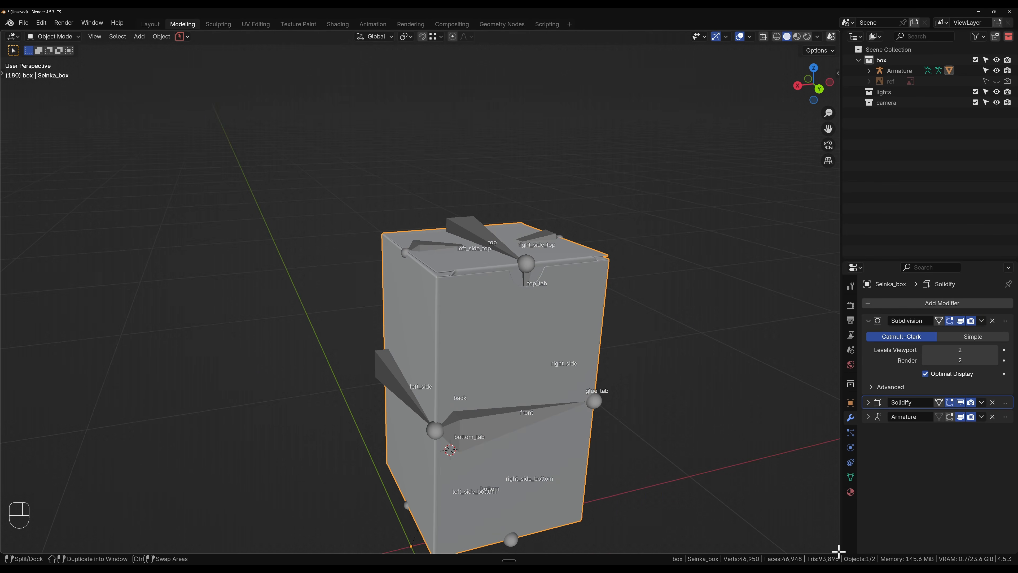
- Split the 3D viewport horizontally and turn the lower area into a Shader Editor
left_click_drag(839, 550, 801, 293)
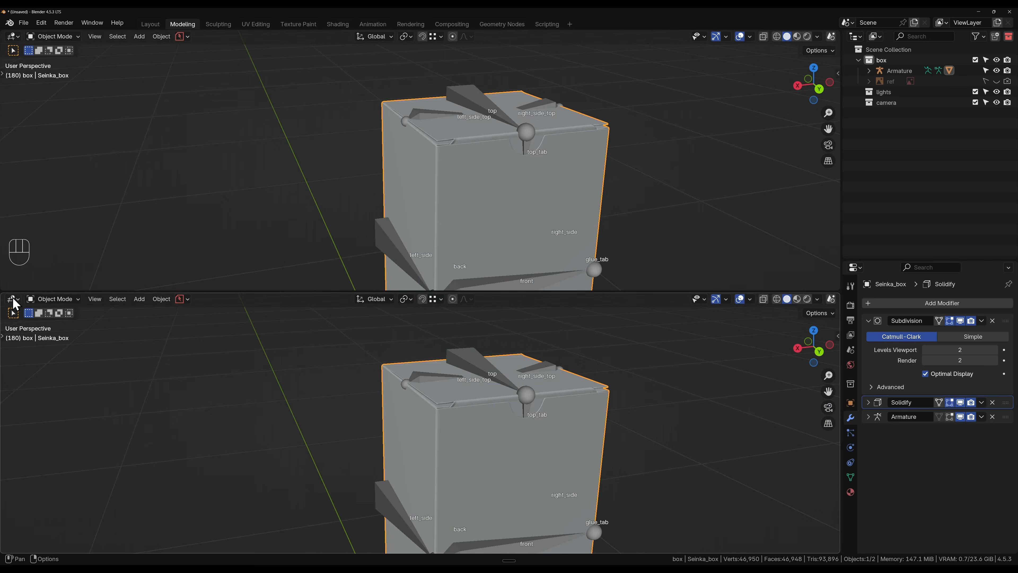
left_click(12, 299)
left_click(96, 367)
scroll(521, 164, "down", 2)
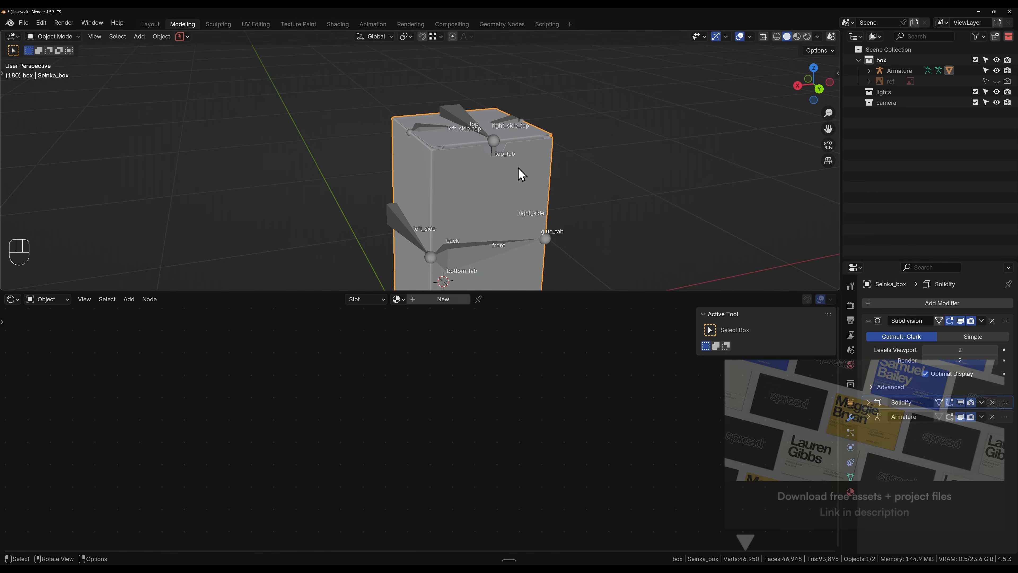
- Create a new material for the box and show the viewport in Material Preview shading
left_click(420, 304)
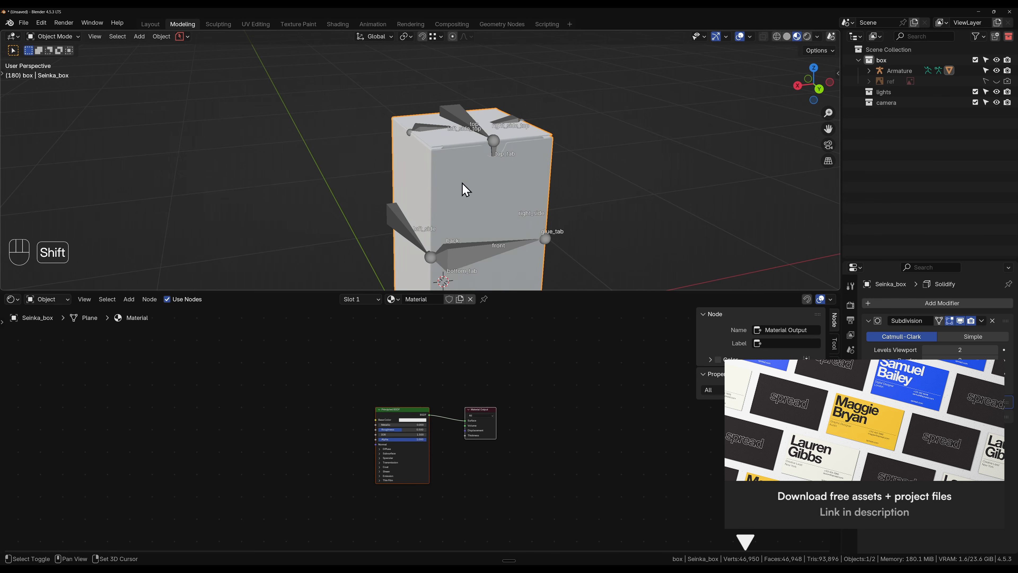
middle_click_drag(466, 186, 438, 119, "shift")
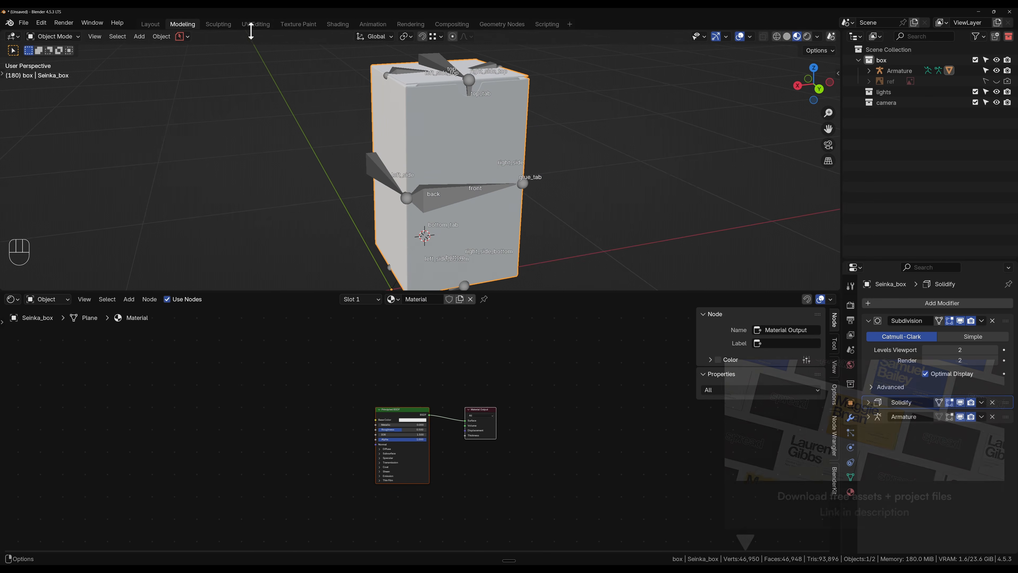
scroll(367, 433, "up", 11)
middle_click_drag(265, 395, 520, 388)
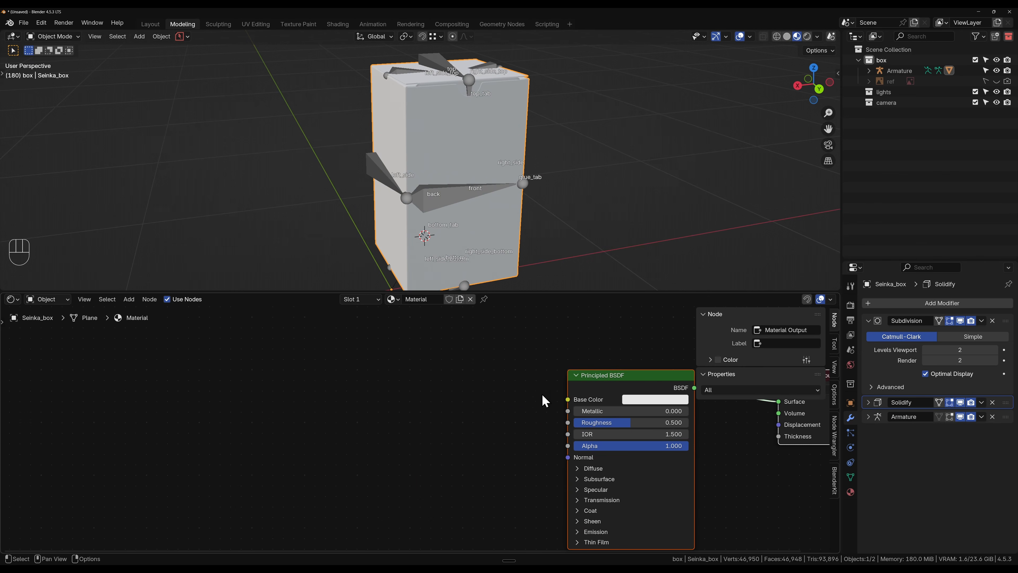
- Add Seinka Box_color.jpg as an image texture, preview it on the box, and connect its Color output to Base Color
left_click_drag(568, 399, 426, 379)
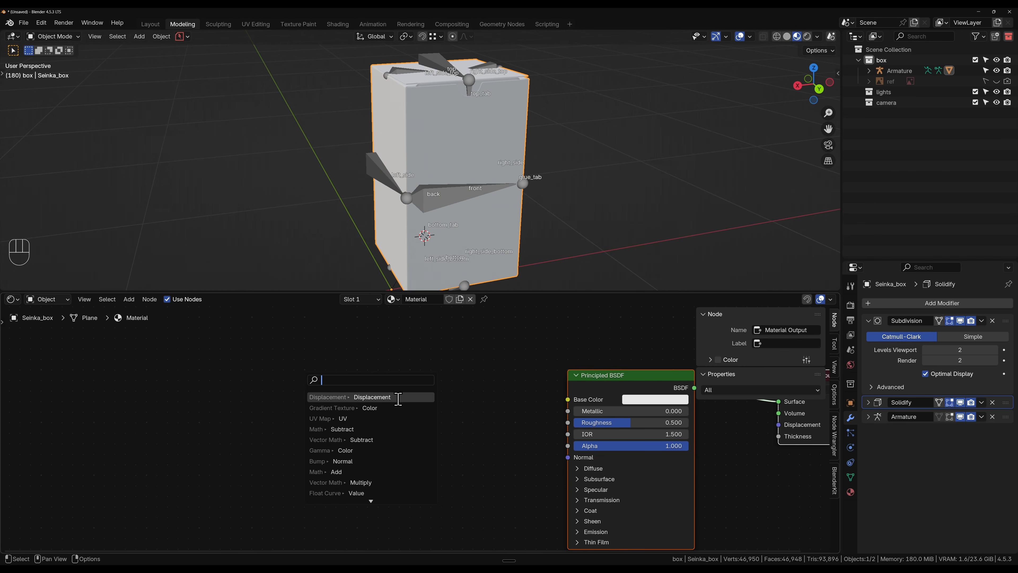
key("Escape")
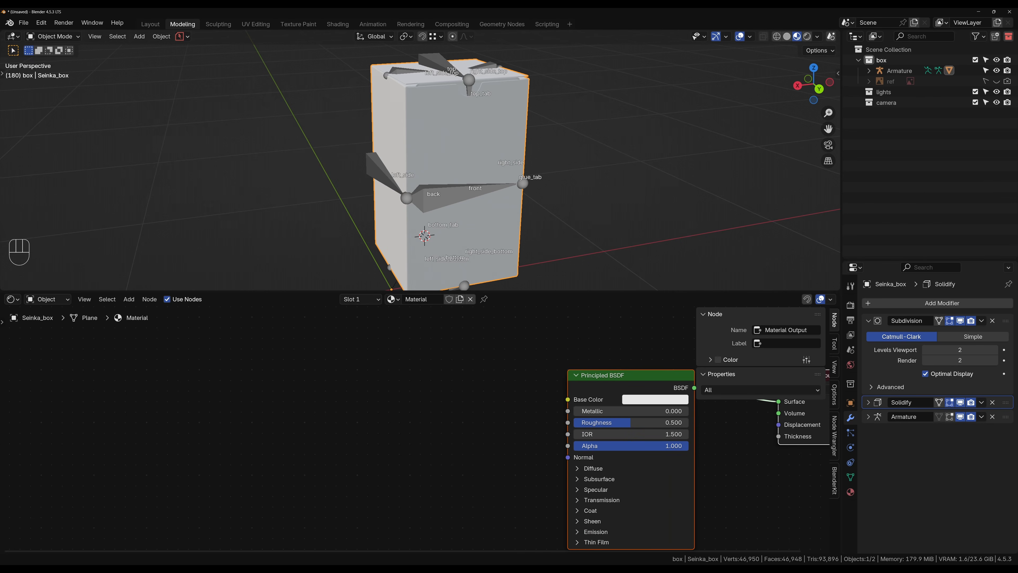
mouse_move(433, 548)
left_click_drag(637, 211, 409, 365)
left_click(515, 386, "ctrl+shift")
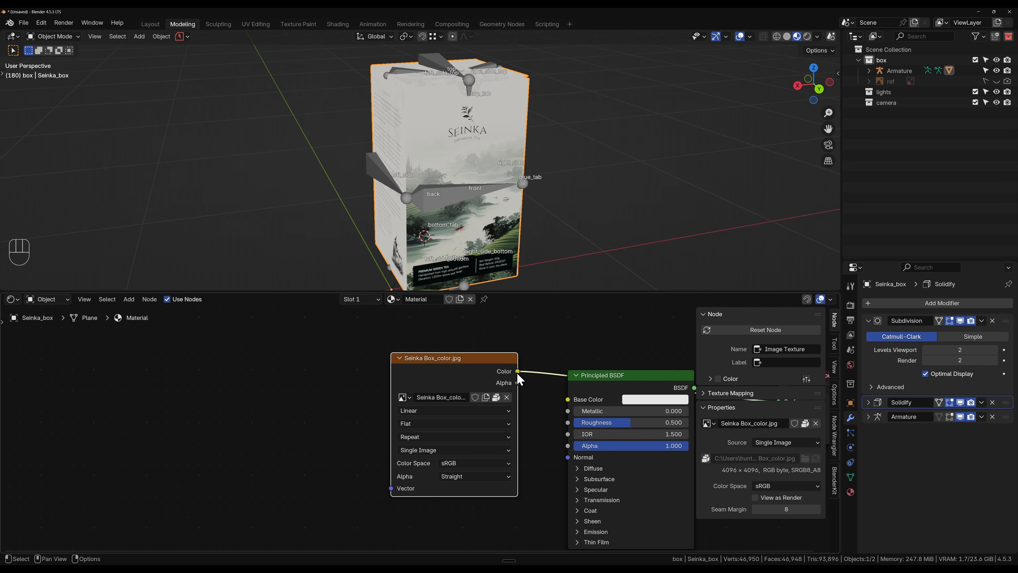
left_click_drag(519, 373, 568, 399)
- Add Texture Coordinate and Mapping nodes to the image texture, and reconnect the Principled BSDF to the Material Output's Surface
key("ctrl+t")
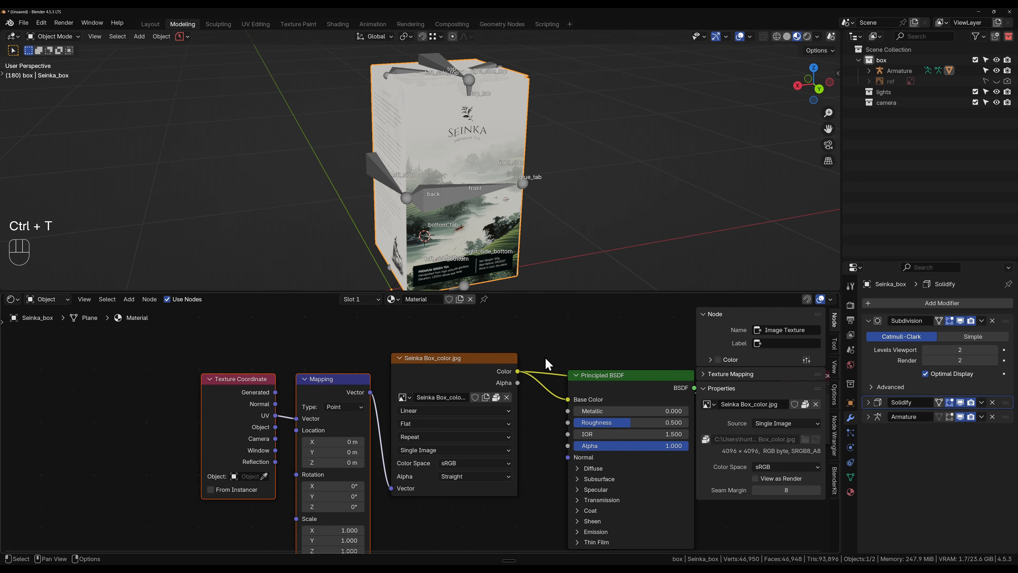
scroll(548, 363, "down", 2)
middle_click_drag(538, 357, 402, 355)
left_click_drag(505, 396, 503, 395)
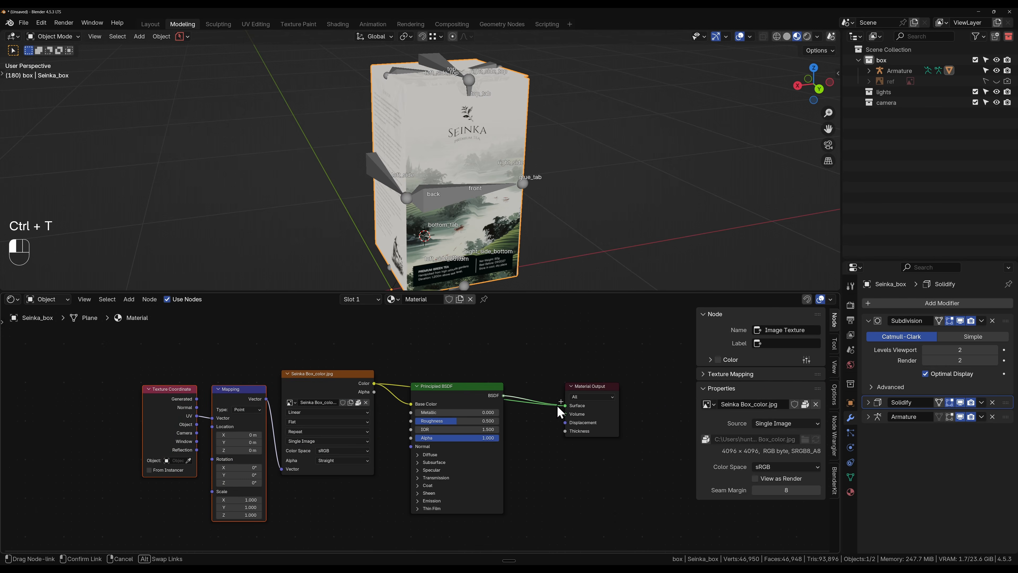
left_click(530, 366)
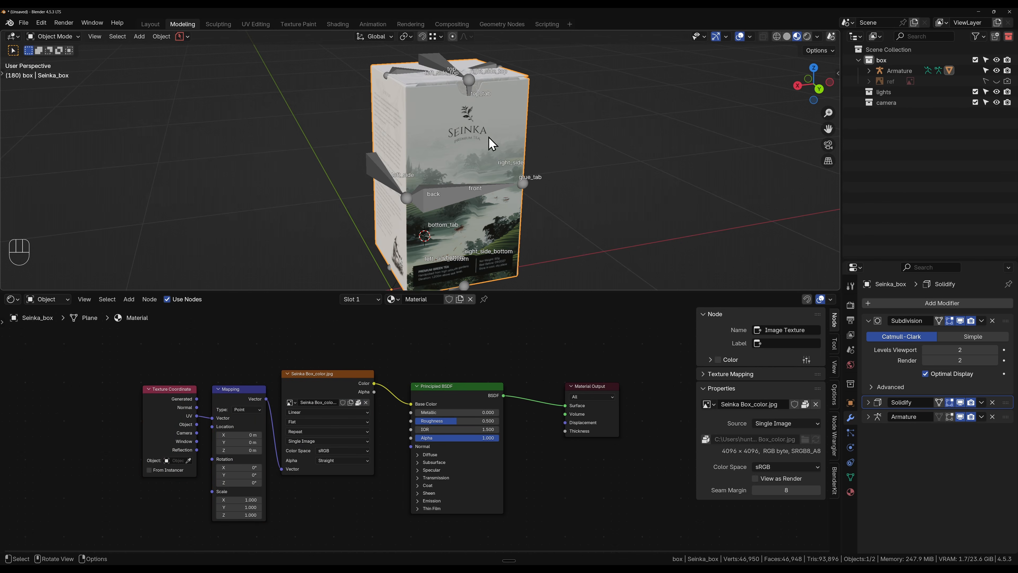
mouse_move(488, 137)
middle_mouse_down()
mouse_move(465, 111)
mouse_move(470, 158)
mouse_move(487, 132)
middle_mouse_up()
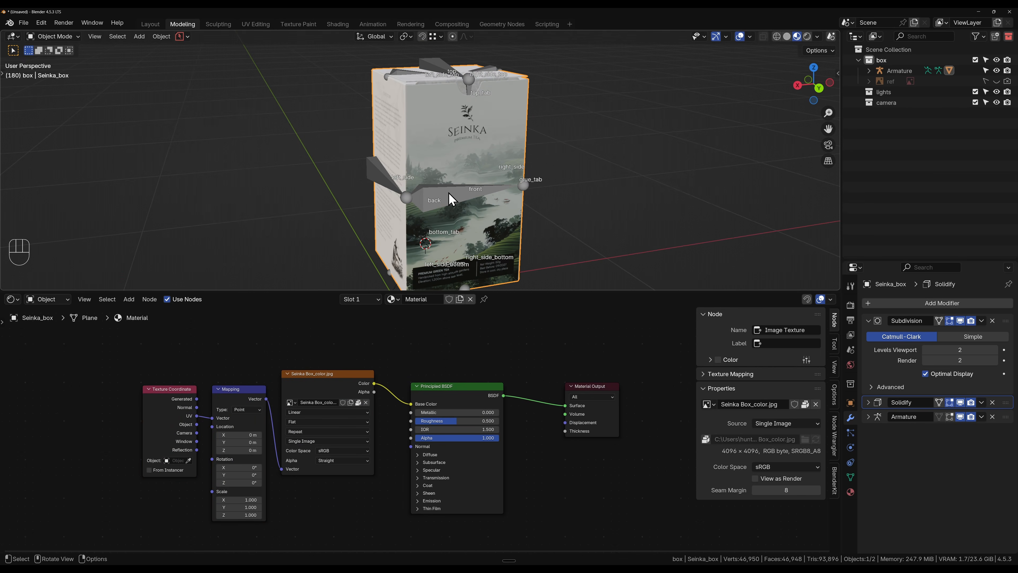
- Switch to the UV Editing workspace and examine the box's UV layout around the rounded tab corner
left_click(256, 24)
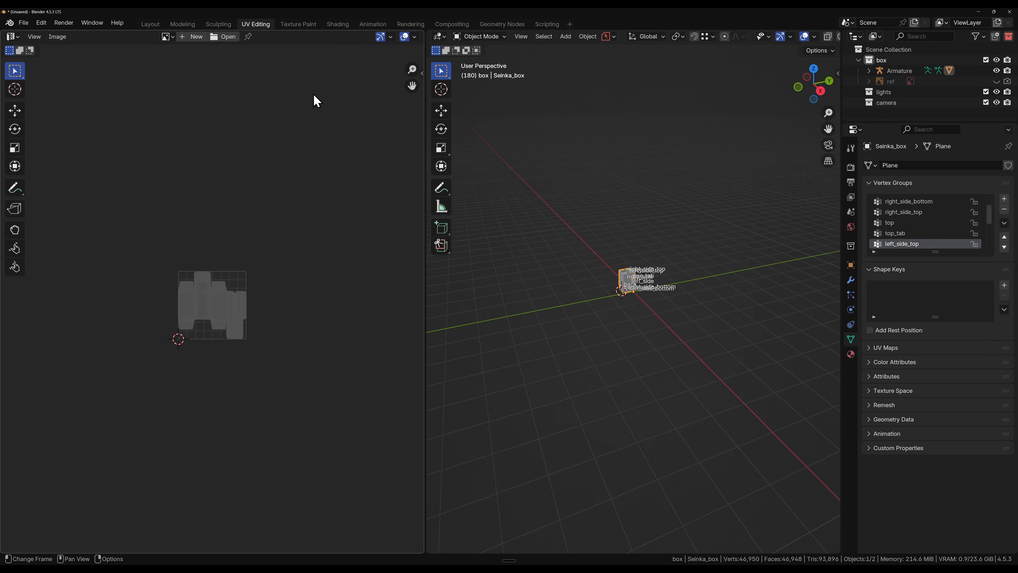
key("Home")
scroll(220, 299, "up", 1)
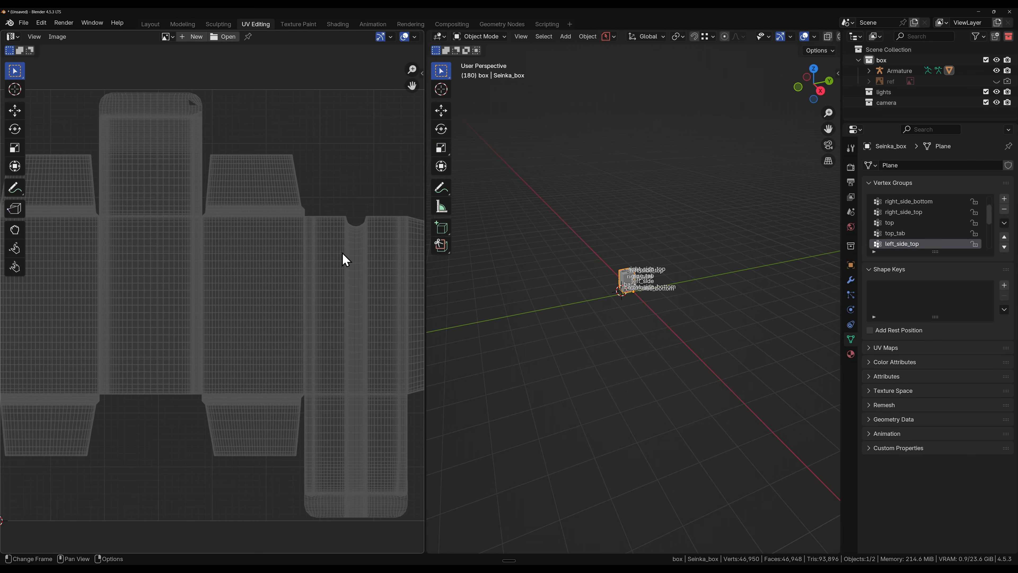
scroll(205, 297, "up", 2)
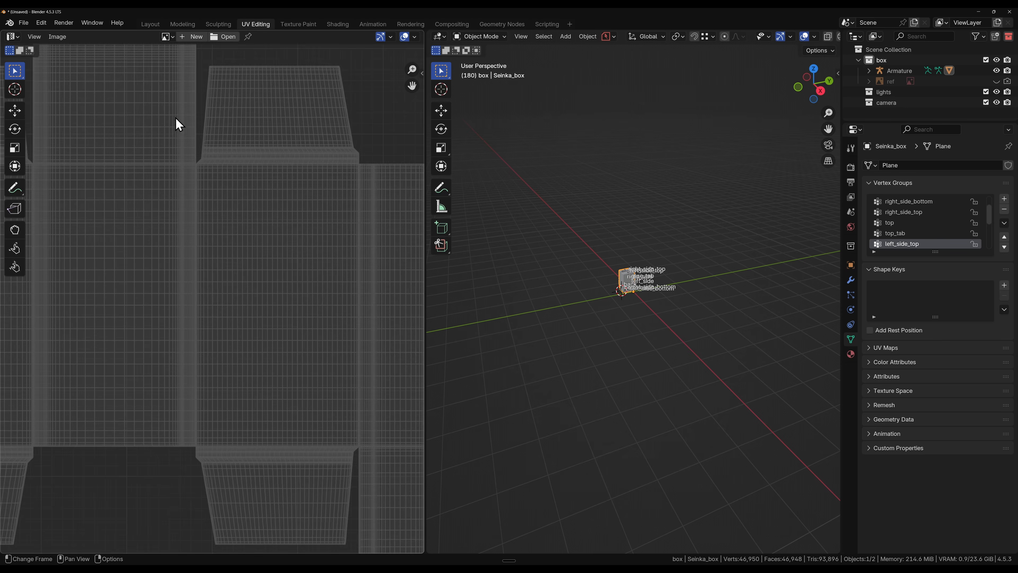
middle_click_drag(217, 103, 282, 369)
scroll(245, 292, "up", 4)
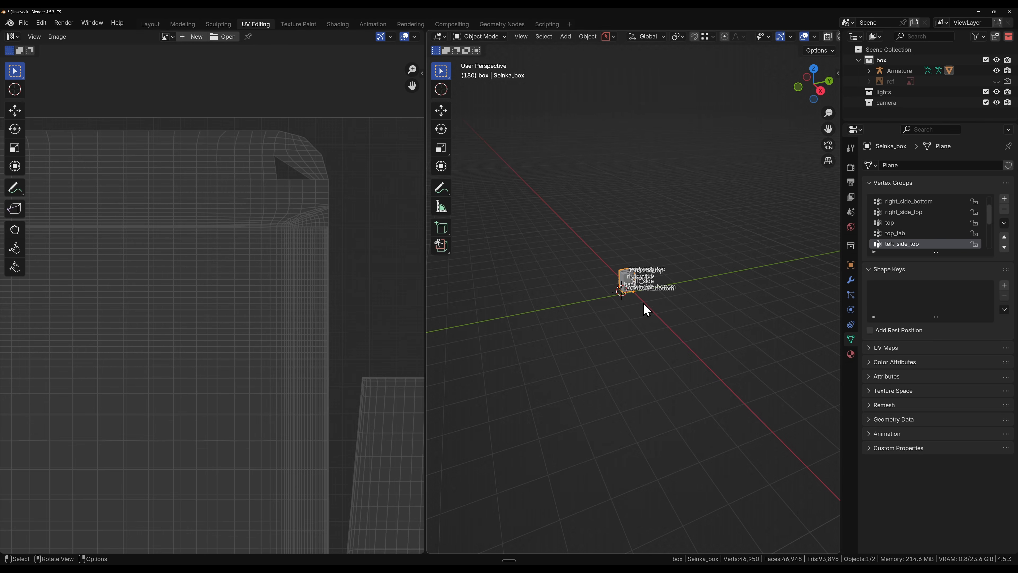
- Enter Edit Mode on the box, select its whole mesh, and examine the top tab's UVs against the Seinka artwork
scroll(643, 303, "up", 8)
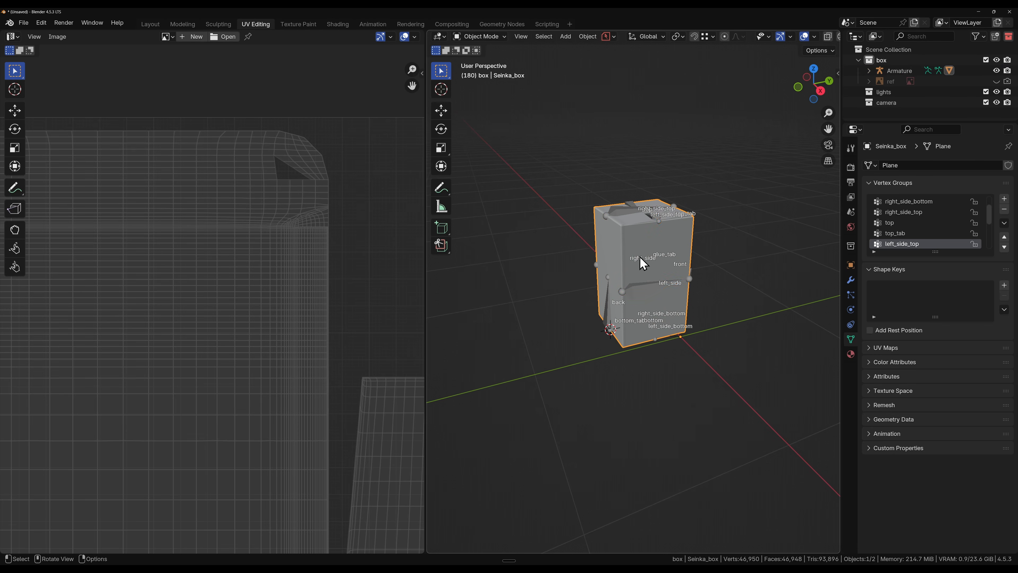
key("Tab")
key("a")
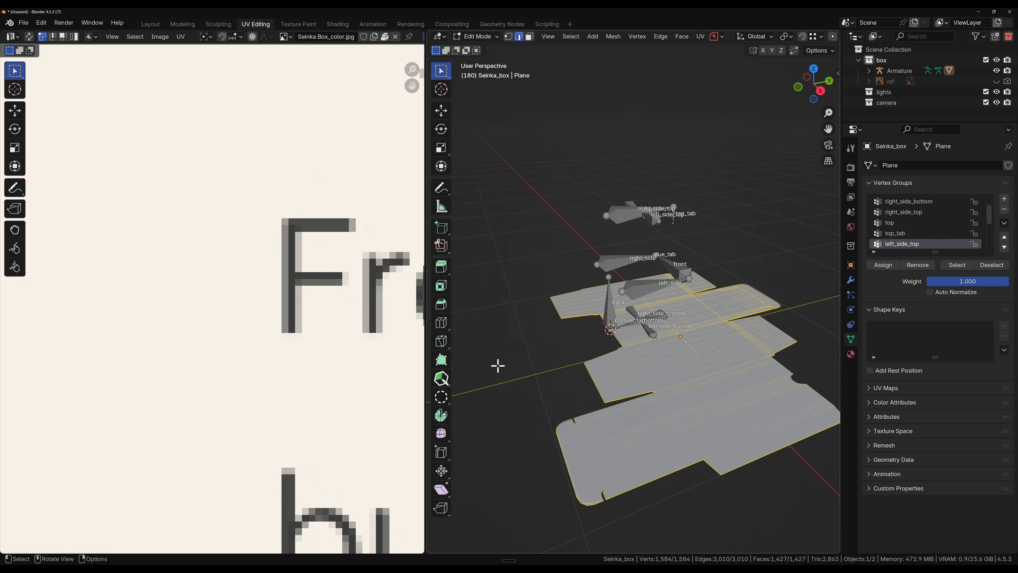
scroll(265, 333, "down", 10)
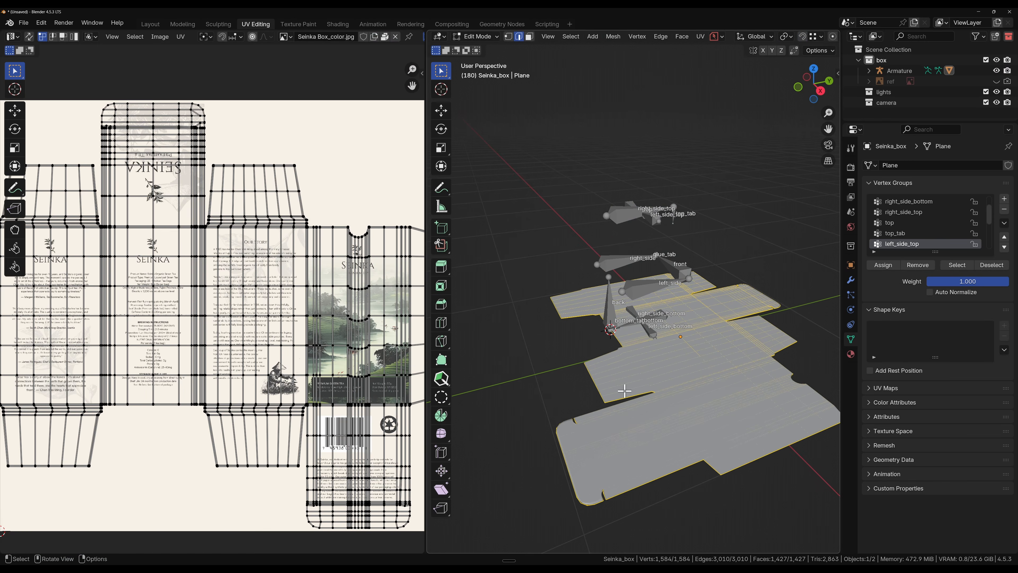
scroll(697, 380, "down", 3)
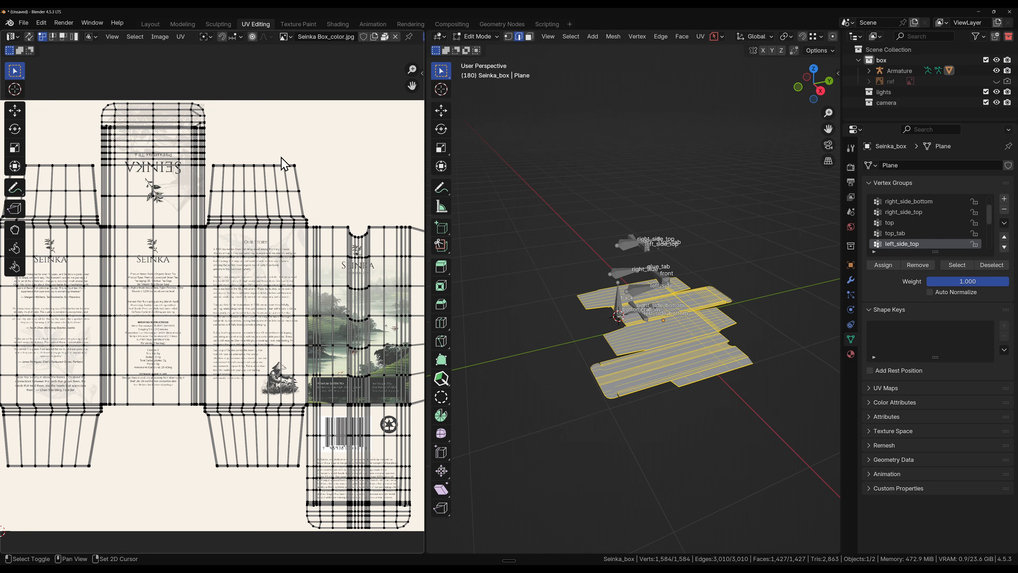
middle_click_drag(277, 155, 387, 311, "shift")
scroll(332, 279, "up", 5)
middle_click_drag(331, 263, 153, 324, "shift")
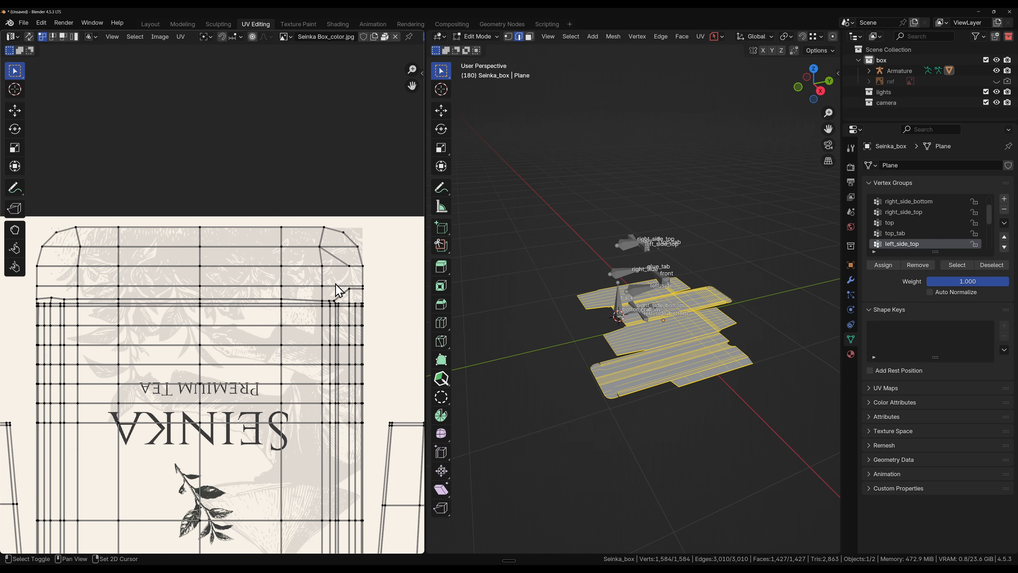
scroll(714, 421, "up", 2)
- Project the whole flat box mesh's UVs from the top orthographic view
key("KP_7")
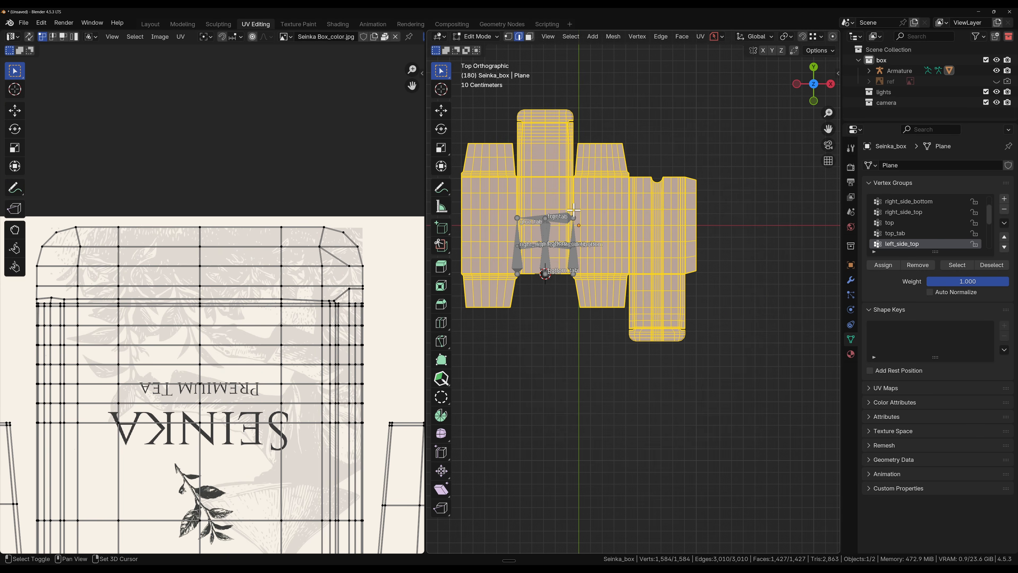
middle_click_drag(573, 209, 631, 296, "shift")
key("u")
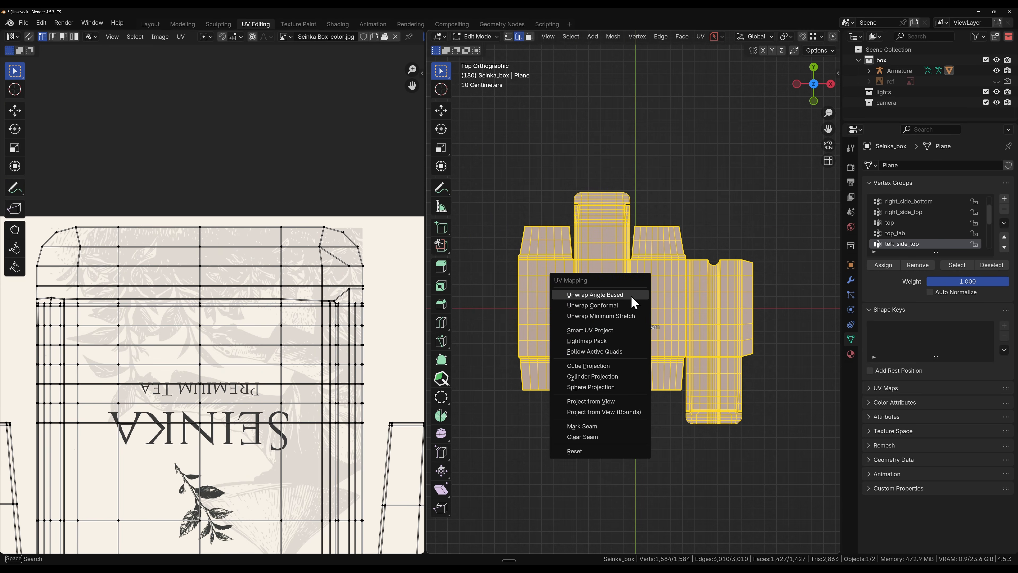
left_click(605, 402)
scroll(267, 363, "down", 6)
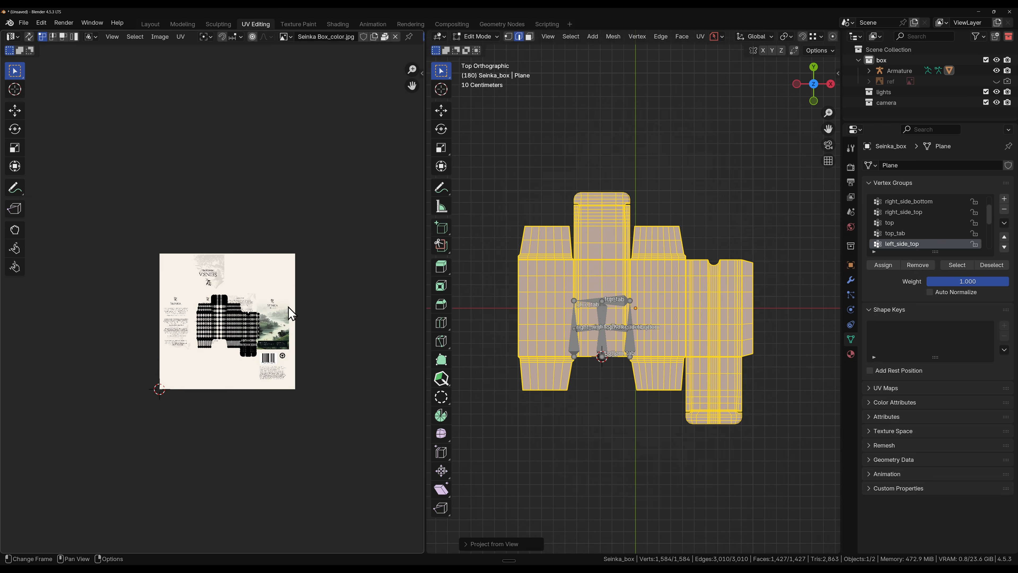
- Select all the projected UVs and turn on Constrain to Image Bounds
key("a")
key("s")
key("Escape")
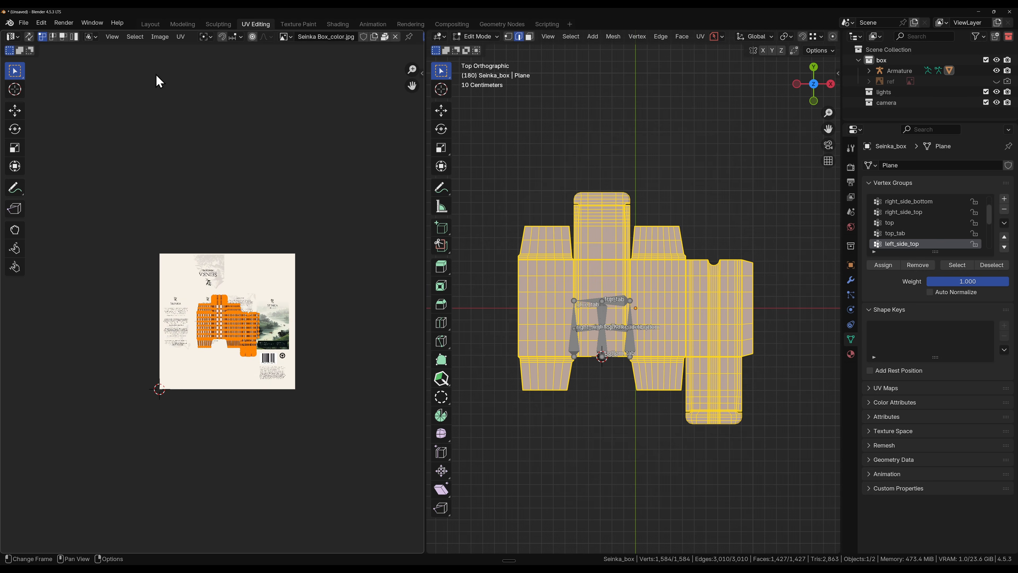
left_click(180, 37)
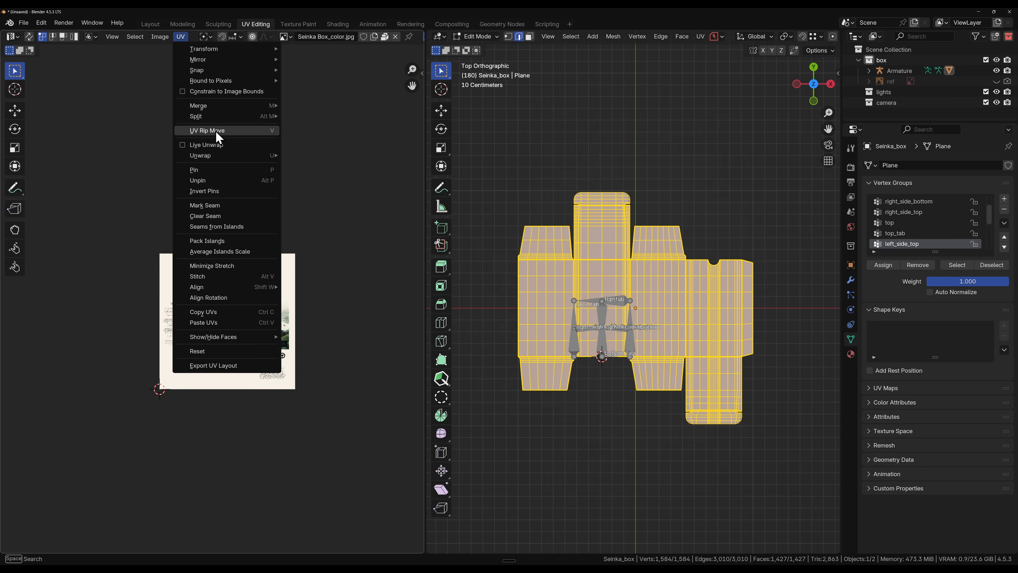
left_click(211, 94)
- Scale the box UVs up about 2.2 times and move them up along Y over the artwork
scroll(237, 314, "up", 4)
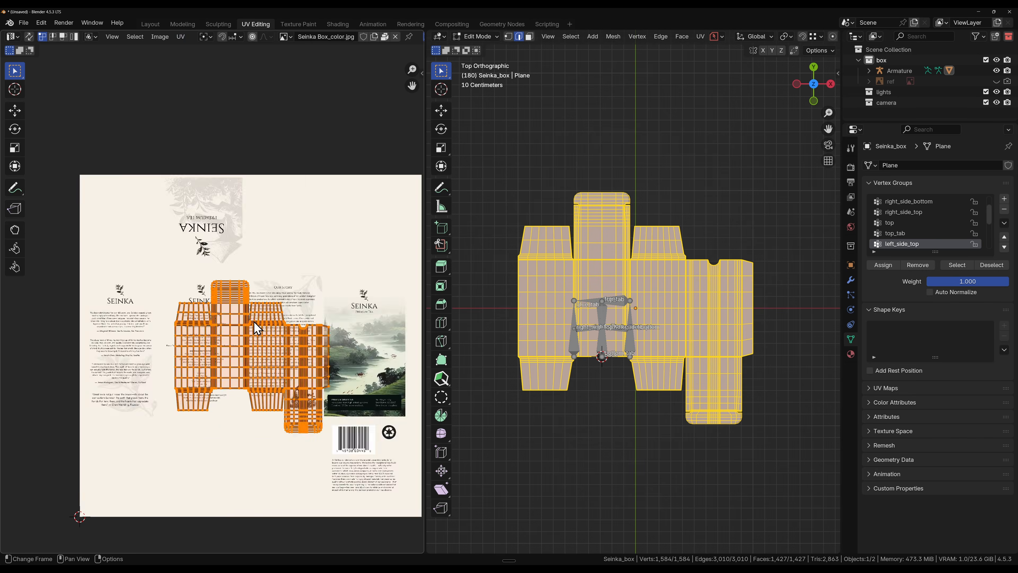
scroll(254, 322, "up", 1)
middle_click_drag(321, 341, 228, 237)
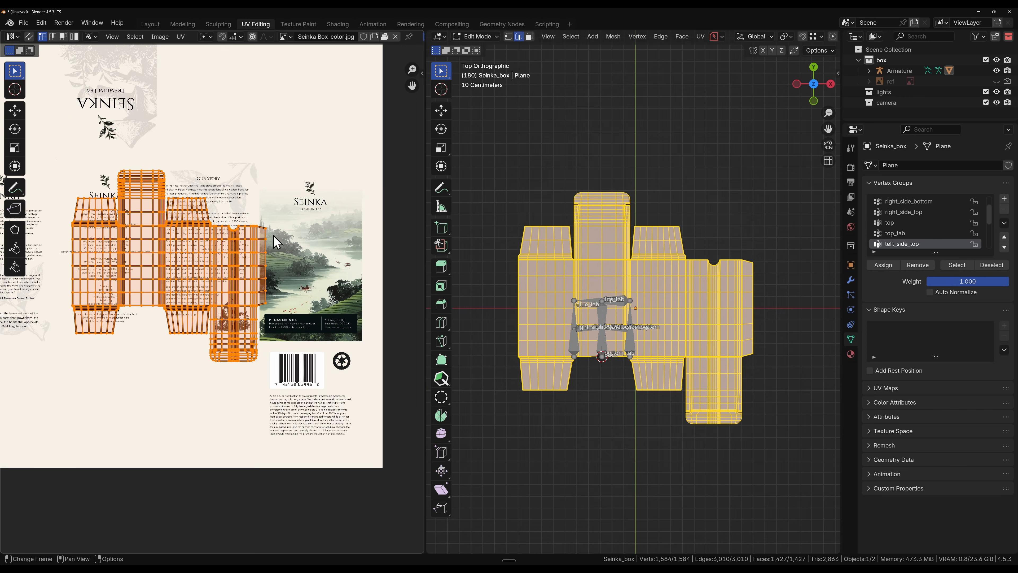
key("s")
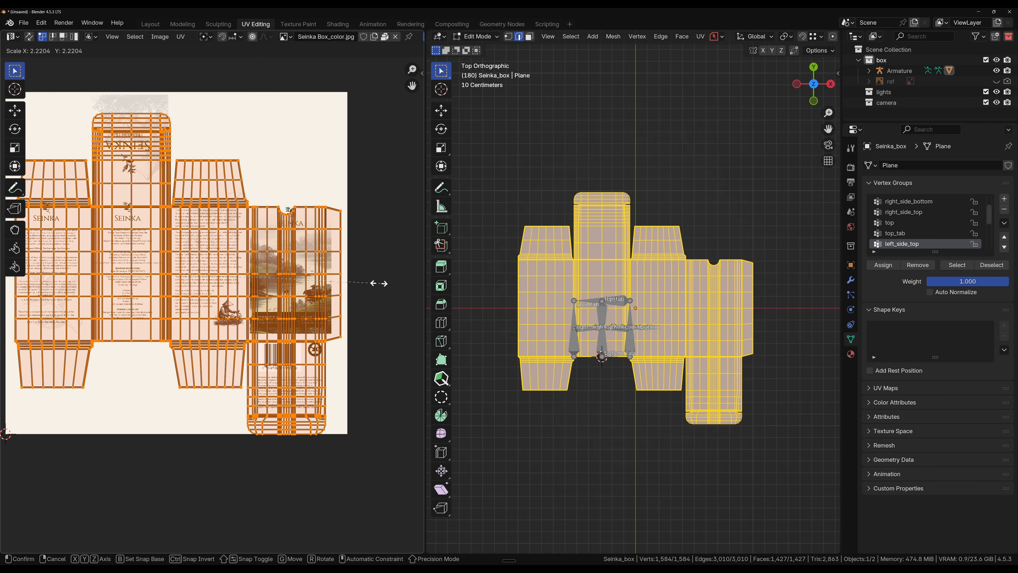
left_click(385, 293)
key("g")
key("y")
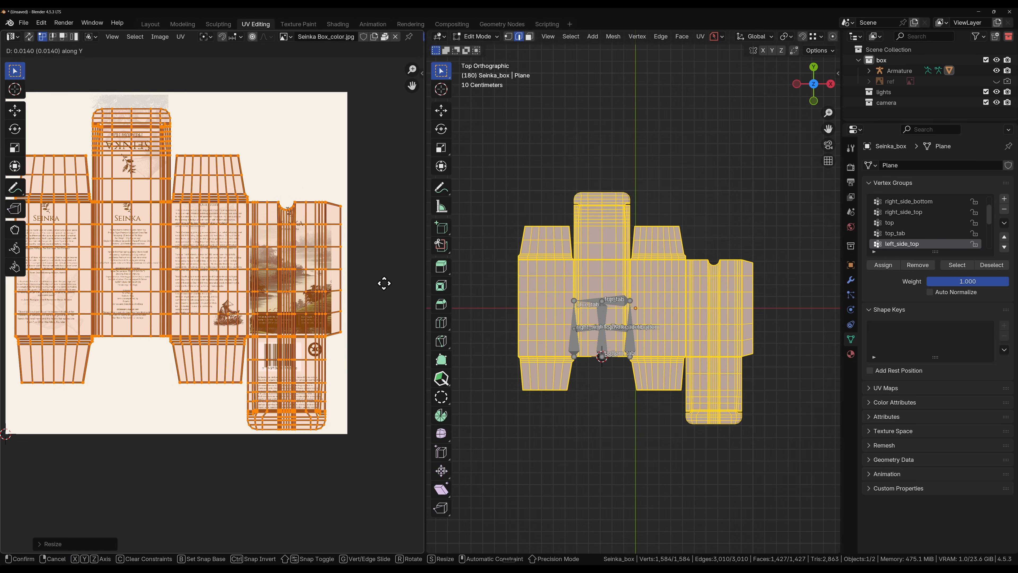
left_click(384, 277)
- Scale the UVs up about 1.04 times and shift them along X to the image's left edge
key("s")
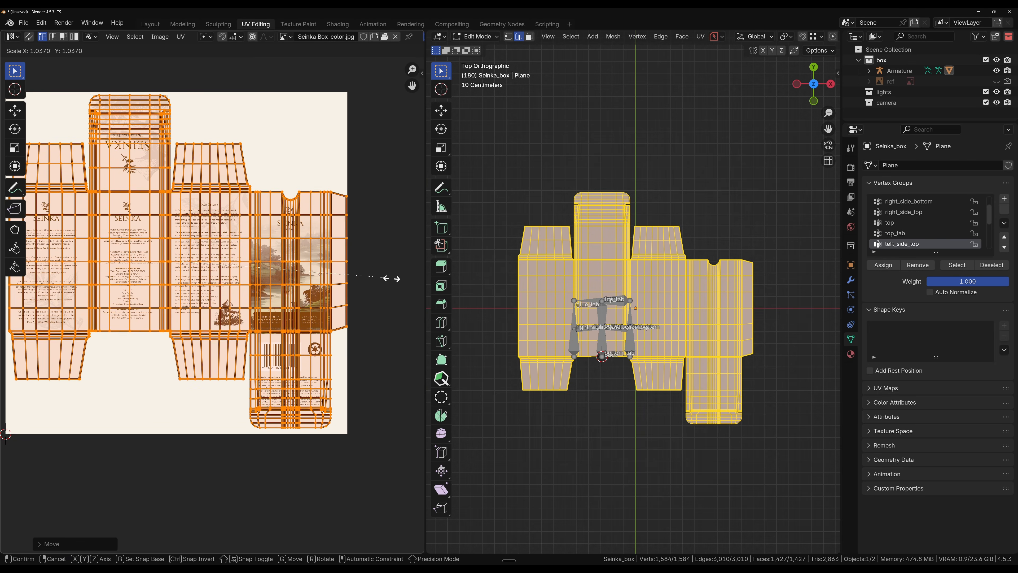
left_click(391, 278)
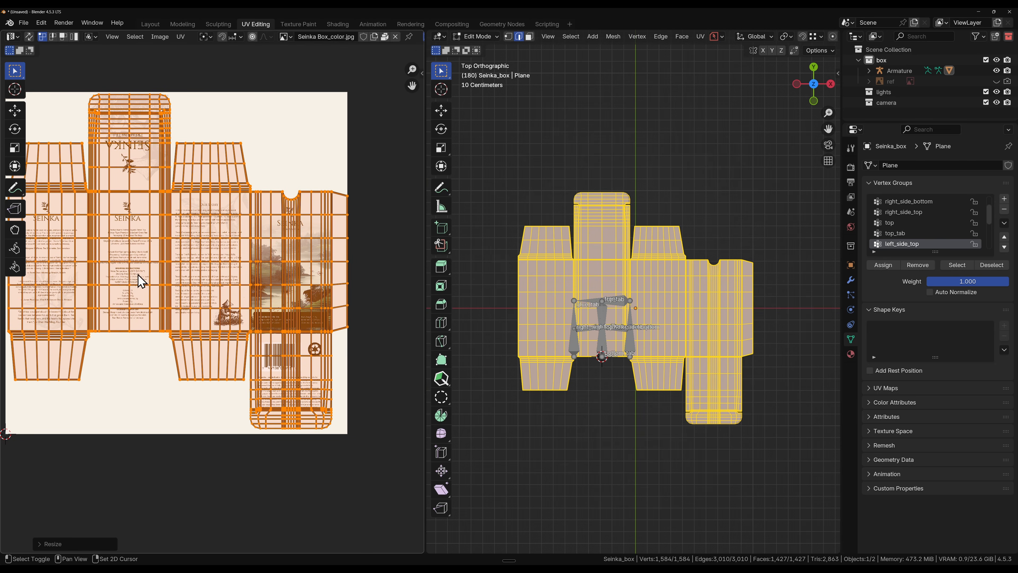
middle_click_drag(138, 274, 253, 283)
key("g")
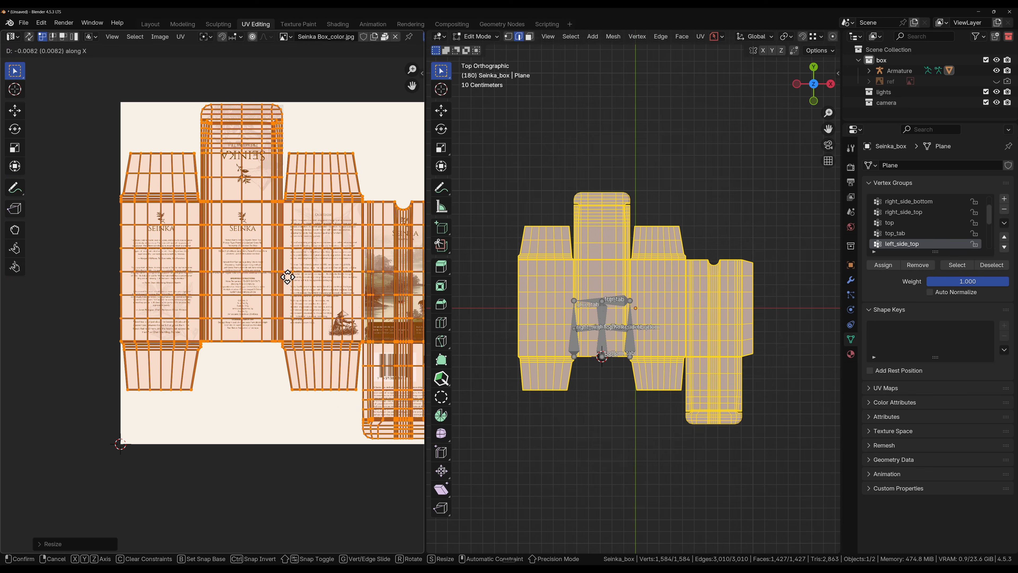
left_click(282, 282)
key("s")
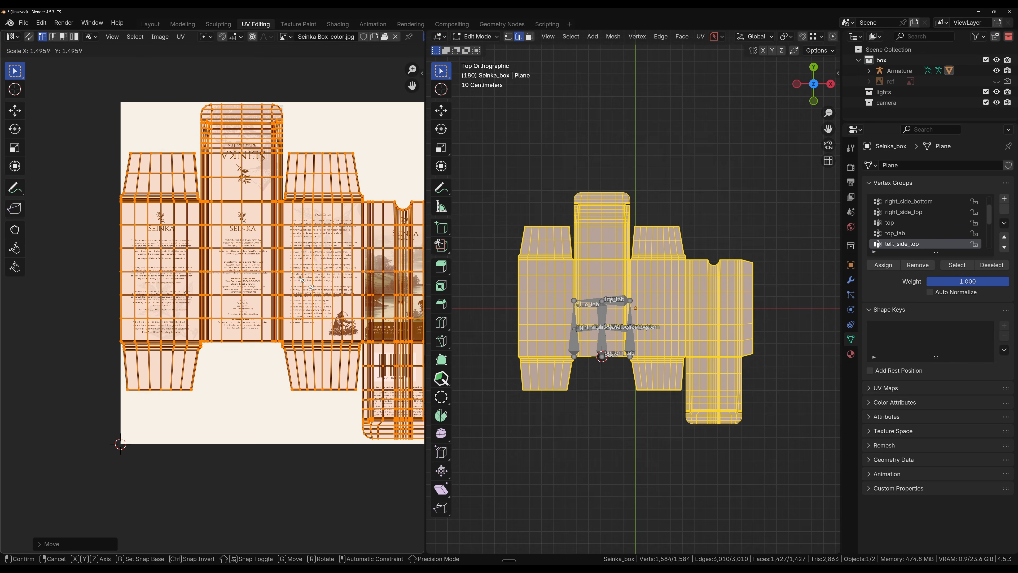
left_click(329, 297)
- Move all the UVs down along Y to the image's bottom edge
middle_click_drag(276, 277, 189, 251)
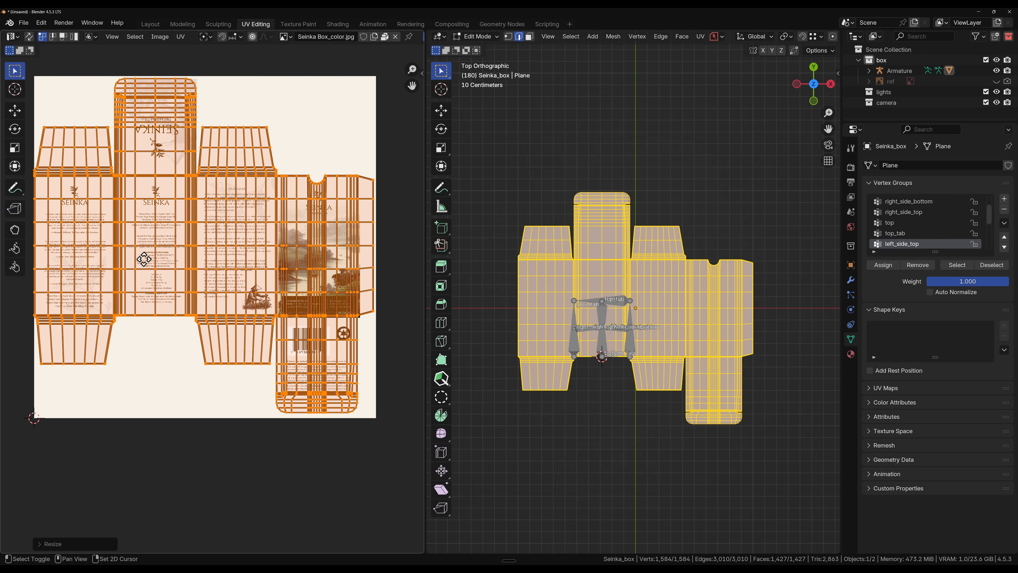
key("g")
key("y")
left_click(187, 264)
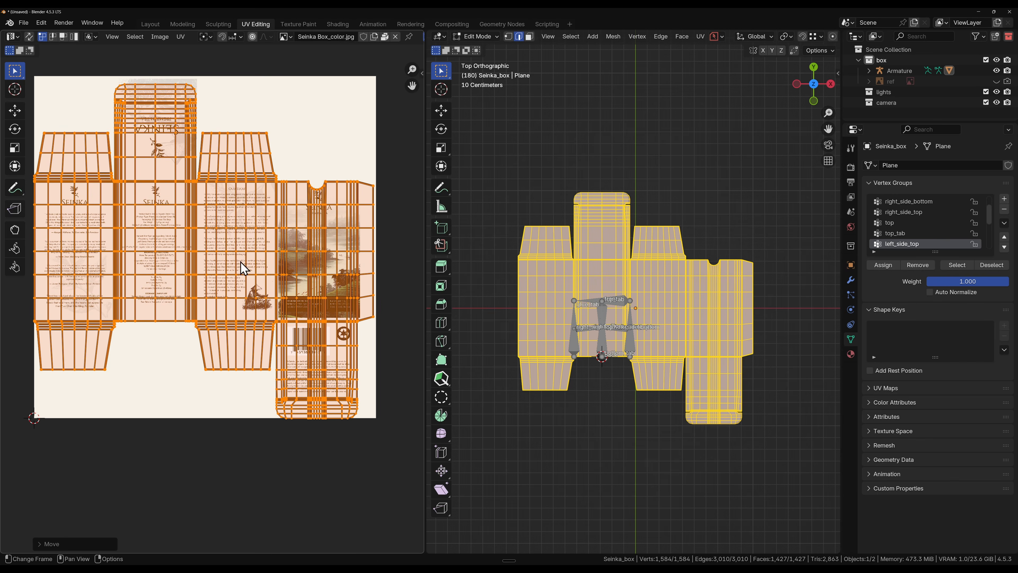
- Set the UV pivot to the 2D Cursor and scale the layout up to the image's right edge
key("period")
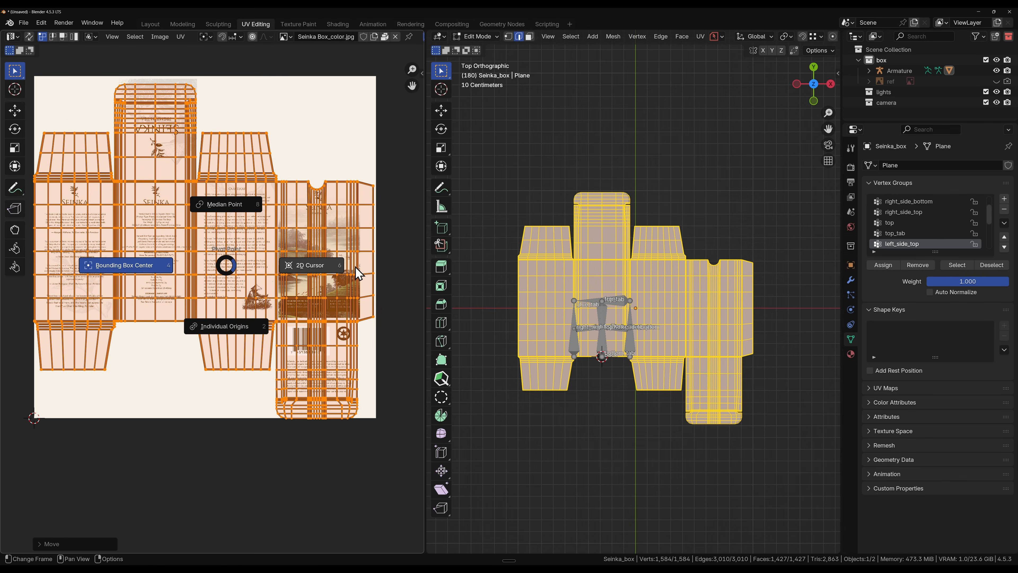
left_click(356, 272)
key("s")
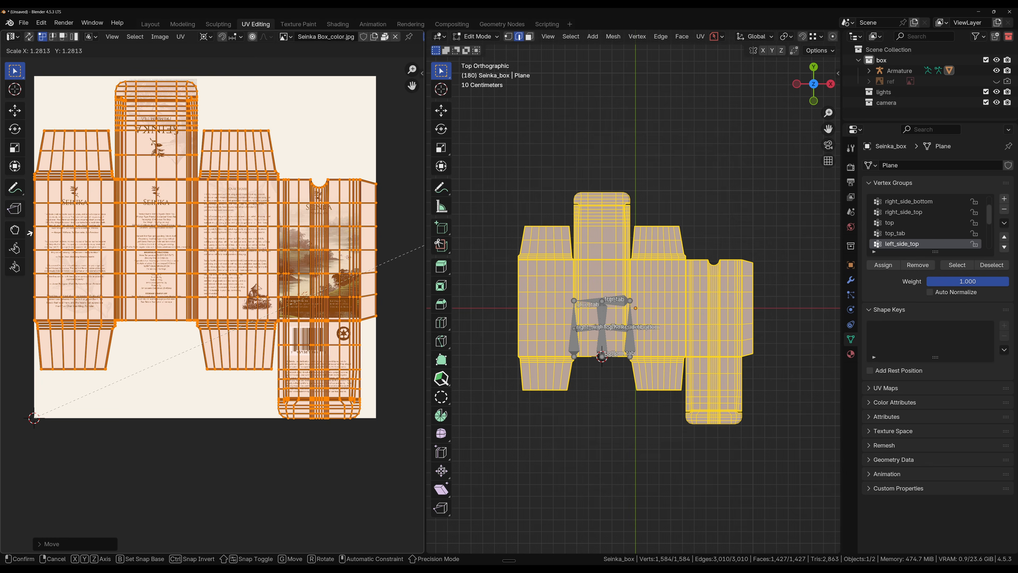
left_click(29, 233)
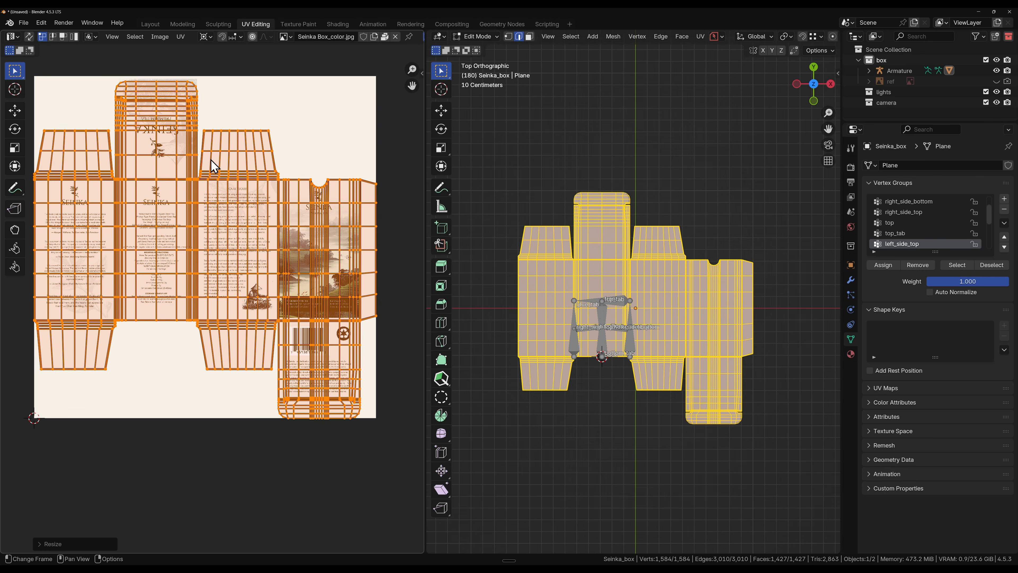
- Fine-tune the UVs upward along Y so the top tab's outline lines up with its printed artwork
scroll(241, 193, "up", 8)
key("g")
key("y")
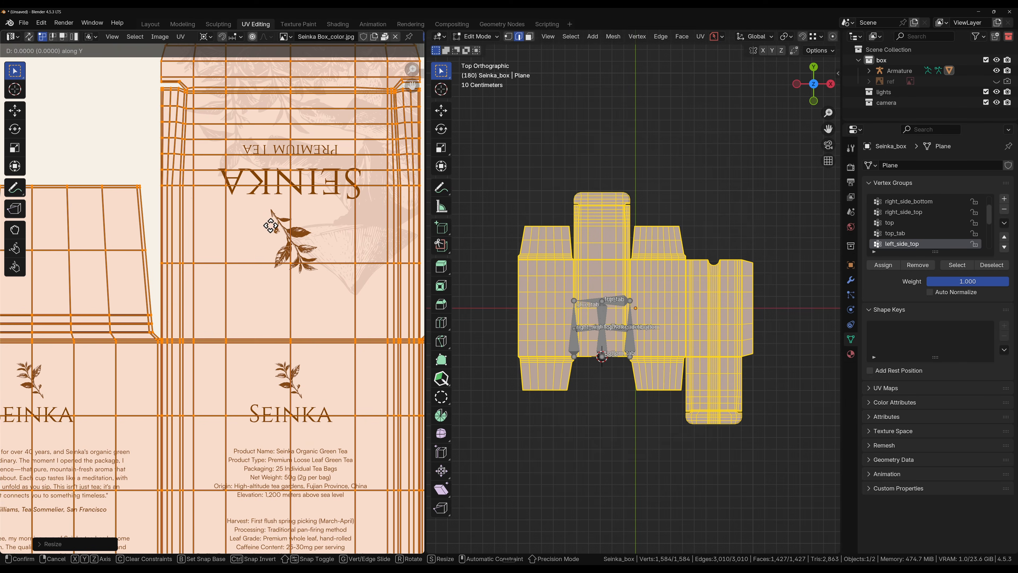
left_click(273, 203)
middle_click_drag(272, 149, 270, 349)
scroll(271, 334, "up", 1)
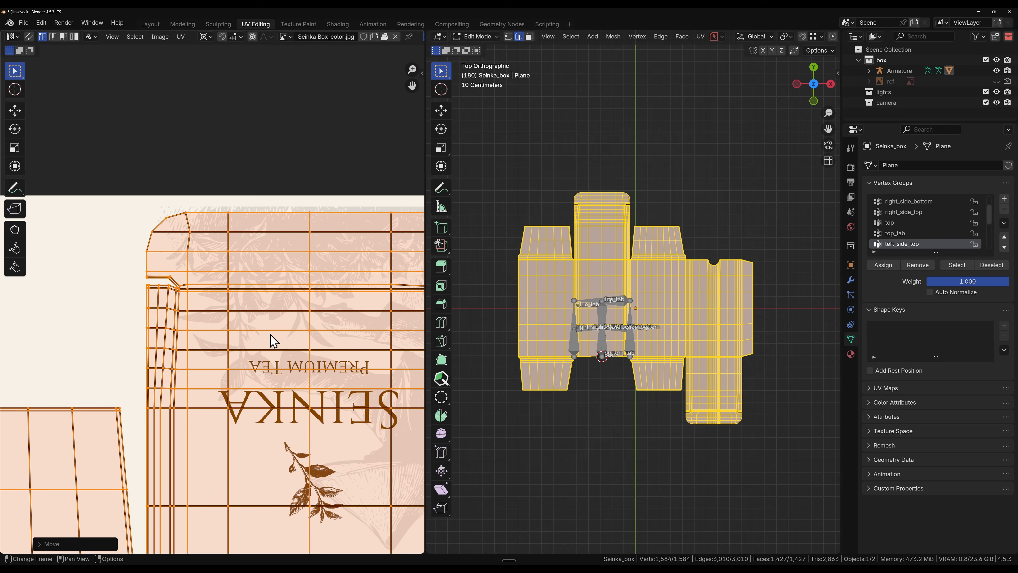
key("g")
key("y")
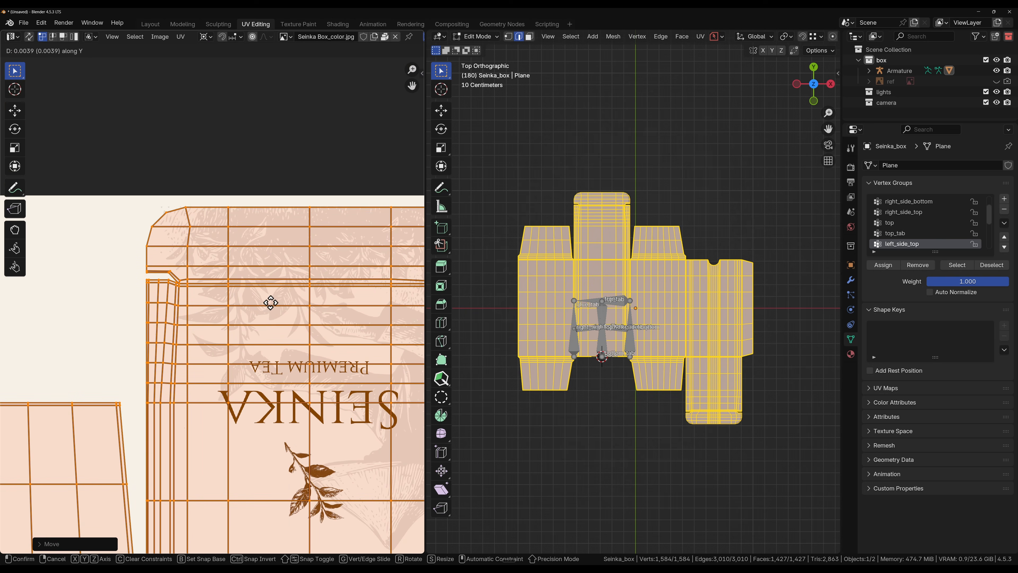
left_click(274, 310)
scroll(274, 321, "down", 6)
middle_click_drag(275, 348, 183, 284)
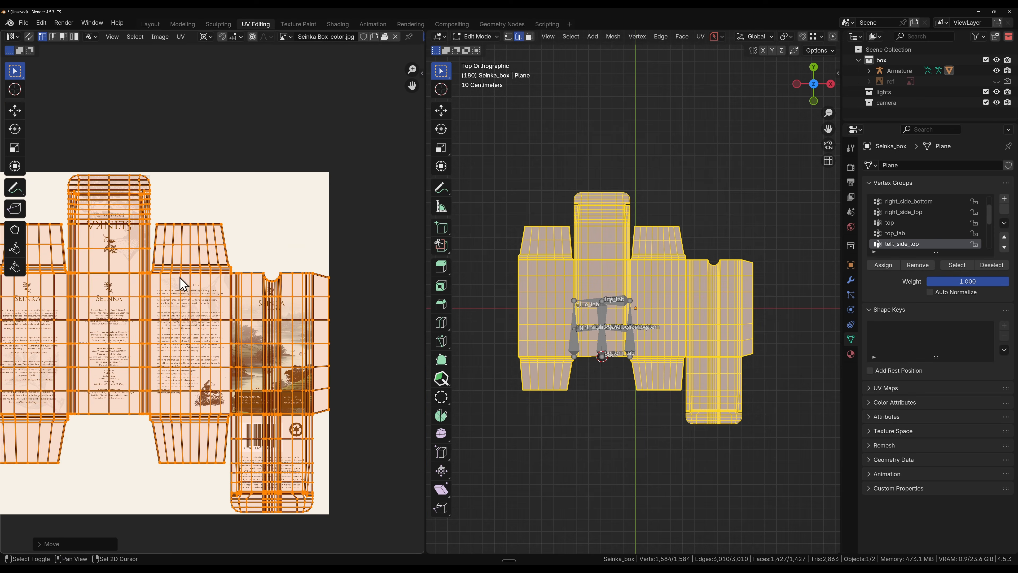
middle_click_drag(260, 342, 218, 312)
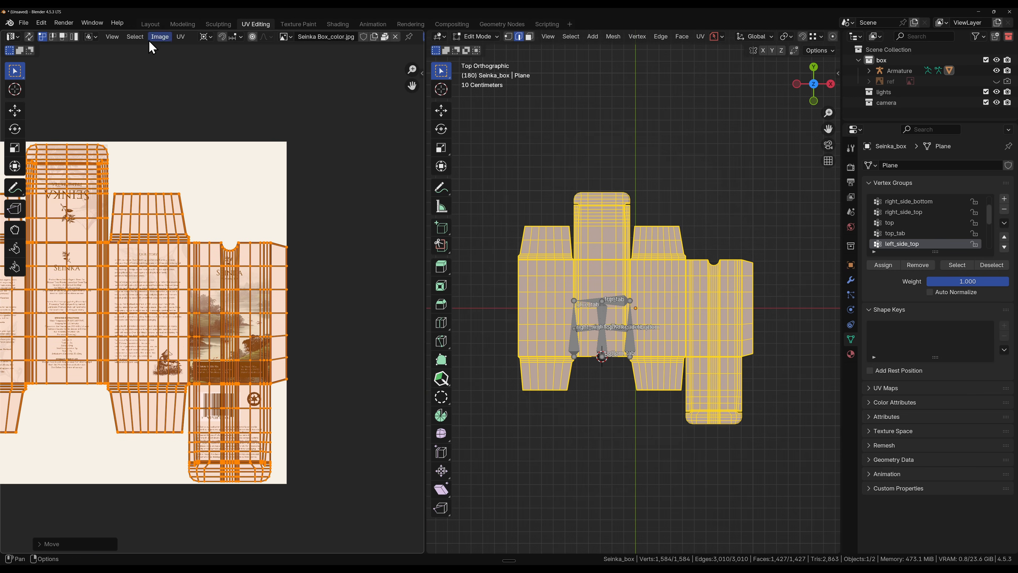
- Switch to the Modeling workspace and view the textured box in Object Mode from its front and sides
left_click(150, 25)
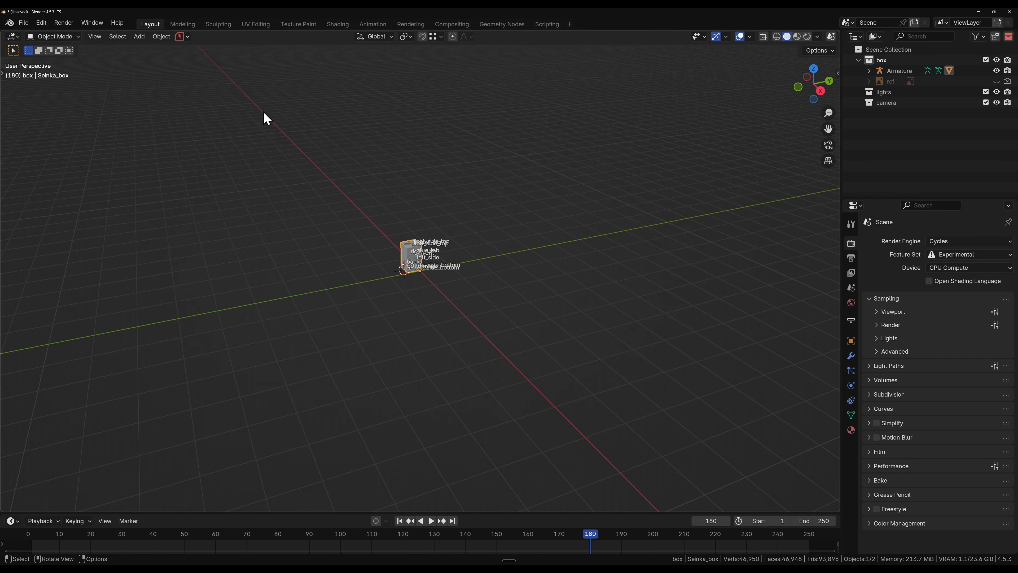
left_click(182, 24)
key("Tab")
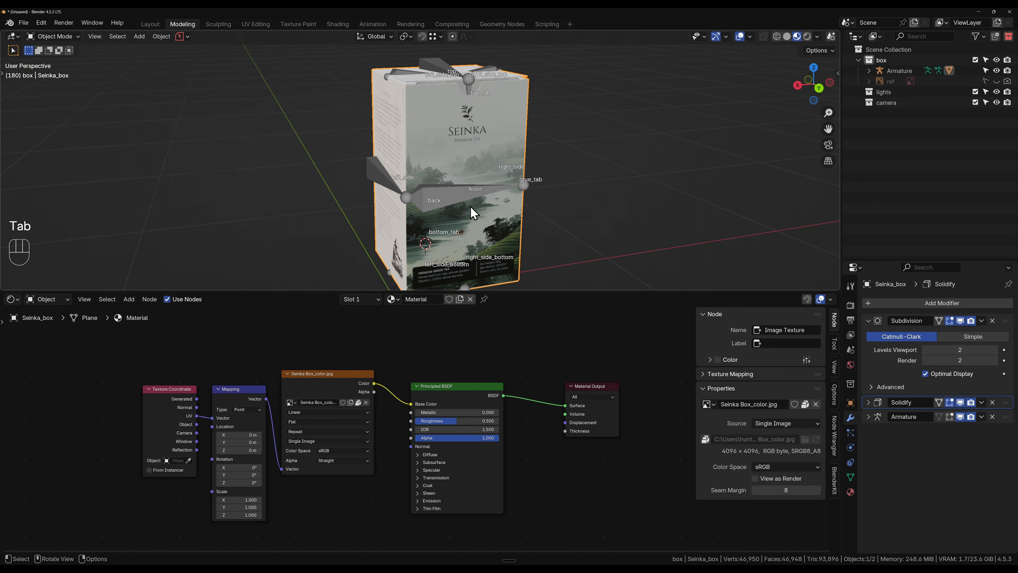
middle_click_drag(484, 193, 470, 216, "shift")
middle_click_drag(459, 150, 773, 123)
middle_click_drag(578, 244, 501, 124, "shift")
- Hide the Bones overlay to inspect the box artwork unobstructed, and show the bones again
left_click(750, 36)
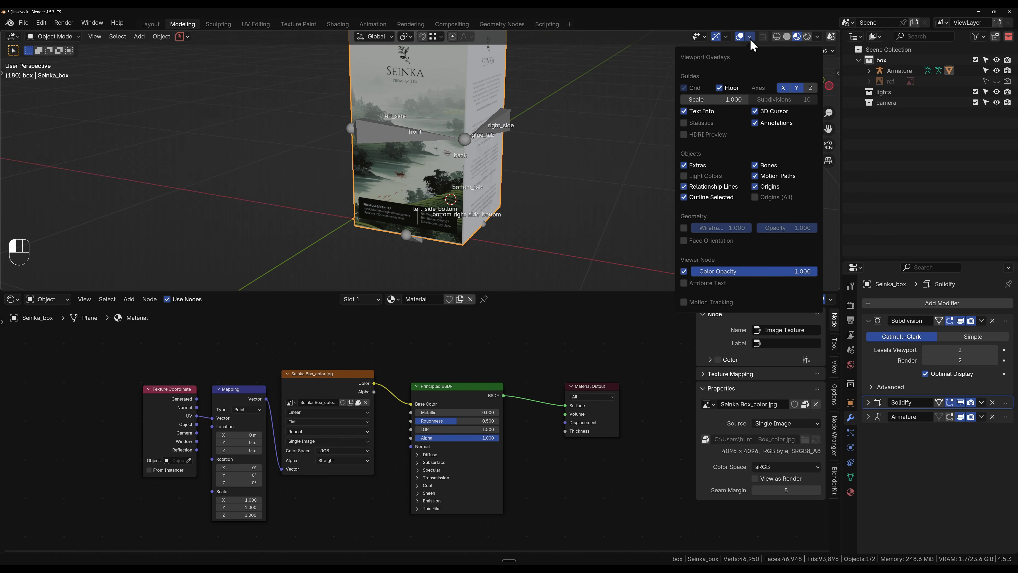
left_click(757, 166)
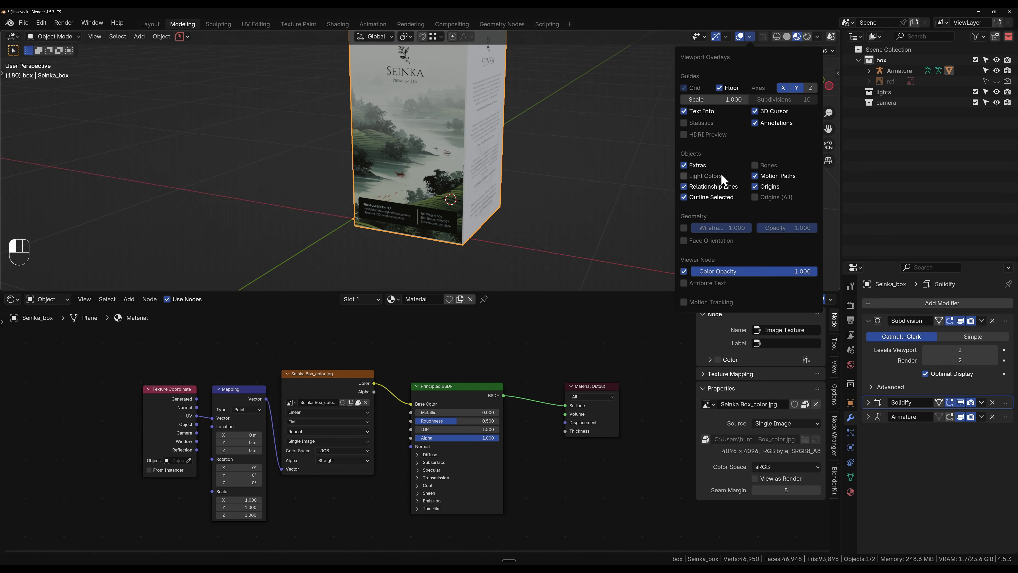
middle_click_drag(574, 194, 597, 245, "shift")
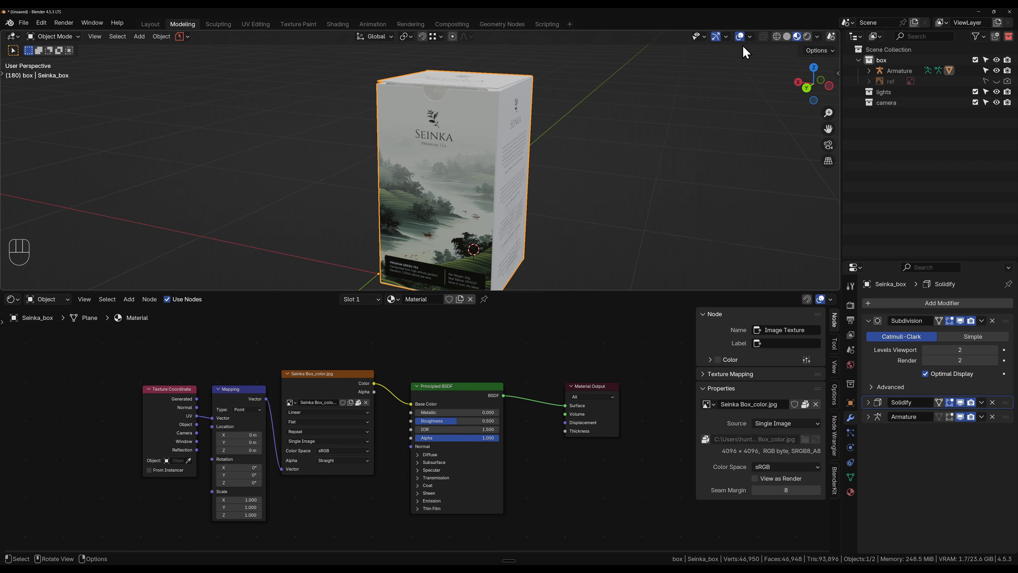
left_click(750, 37)
left_click(756, 167)
middle_click_drag(603, 97, 596, 144, "shift")
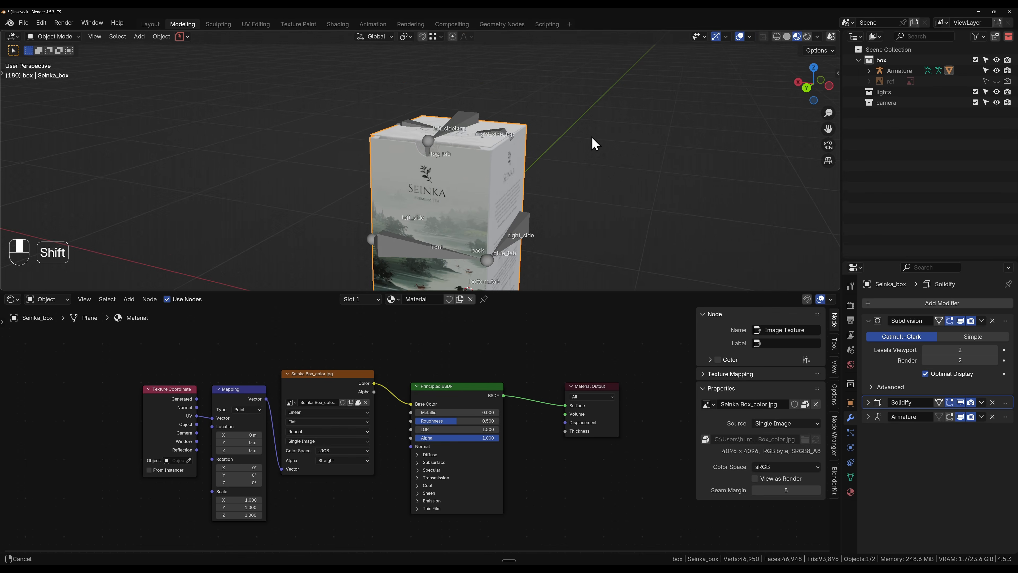
- Put the armature in Pose Mode, try rotating the top and top_tab bones to open the lid, and undo the pose
left_click(455, 124)
middle_click_drag(510, 119, 477, 121)
left_click(53, 36)
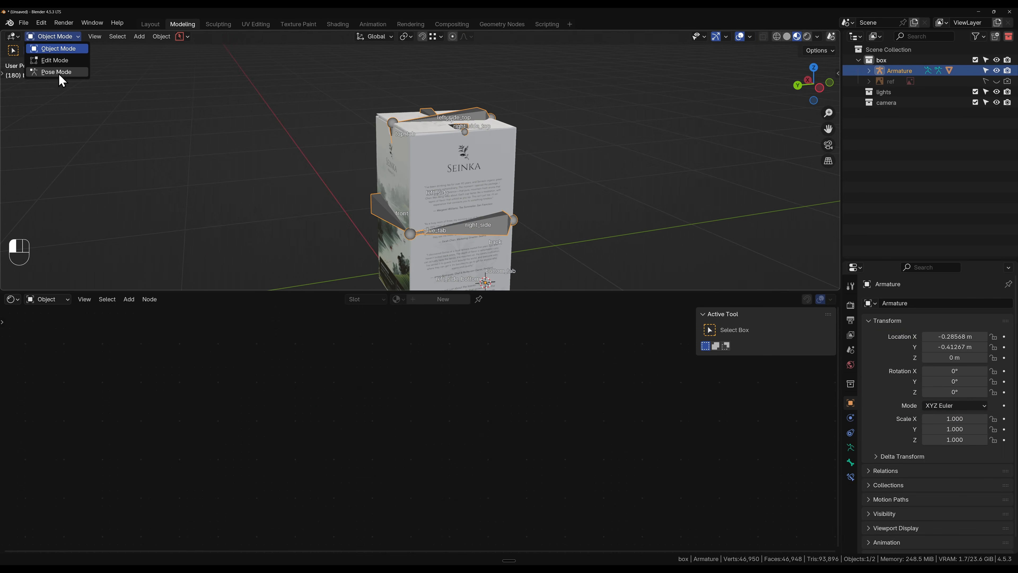
left_click(56, 70)
key("r")
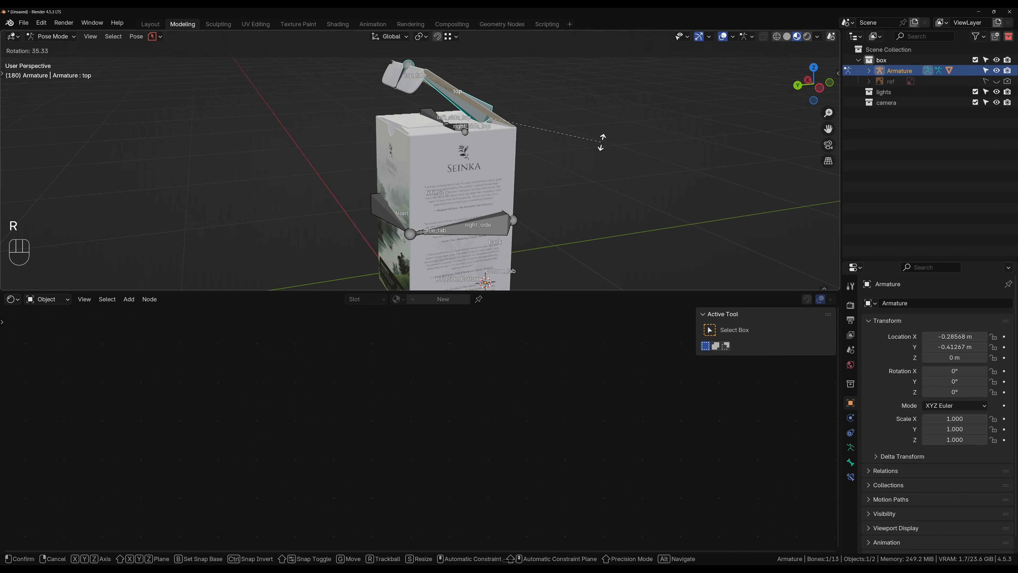
left_click(574, 131)
key("r")
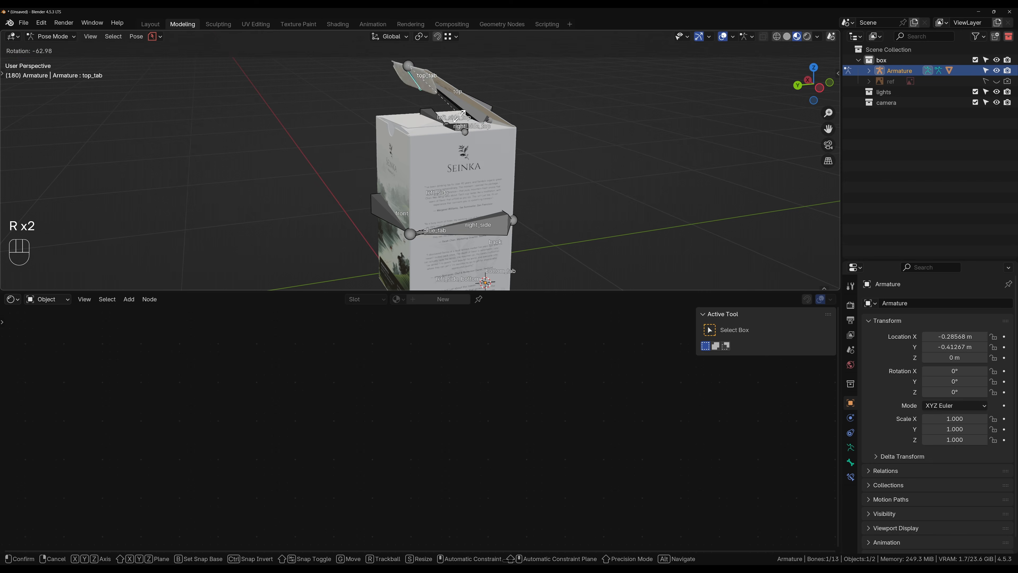
right_click(264, 93)
scroll(497, 154, "down", 2)
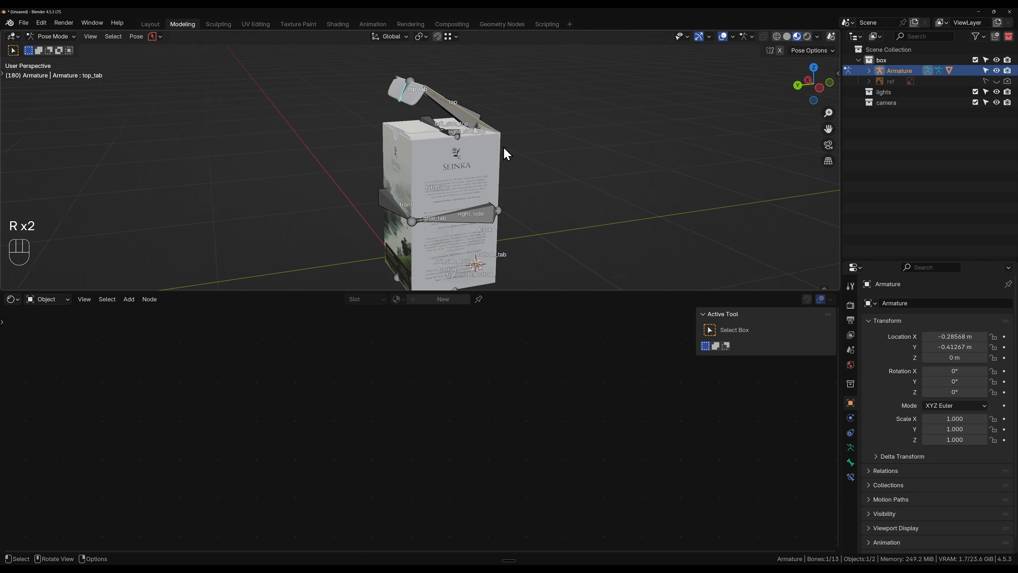
key("ctrl+z")
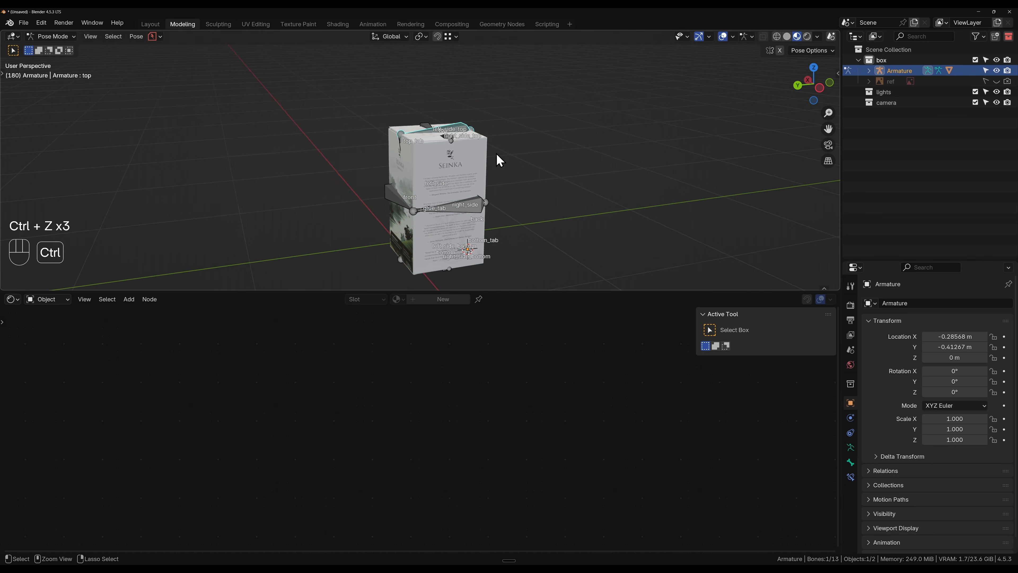
- Try rotating and moving the back bone to test whether the whole box follows it, cancelling each transform
middle_click_drag(496, 159, 465, 189)
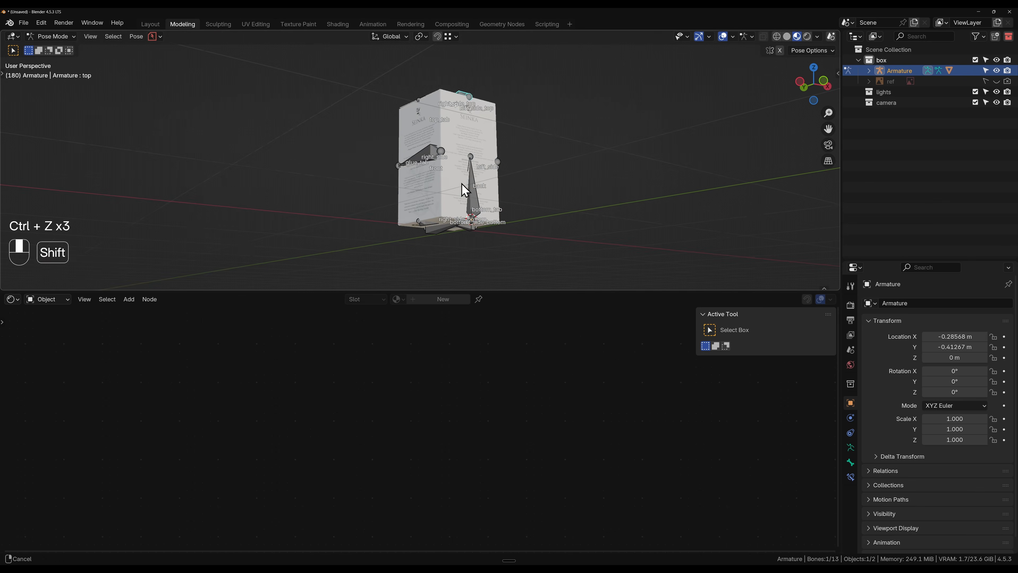
left_click(474, 205)
key("r")
right_click(534, 196)
key("g")
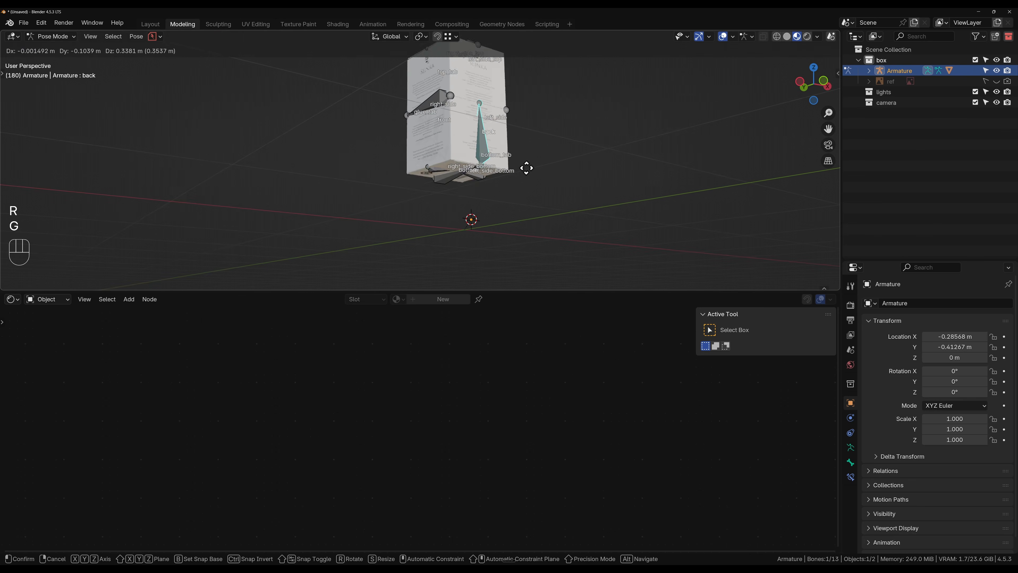
right_click(487, 210)
key("r")
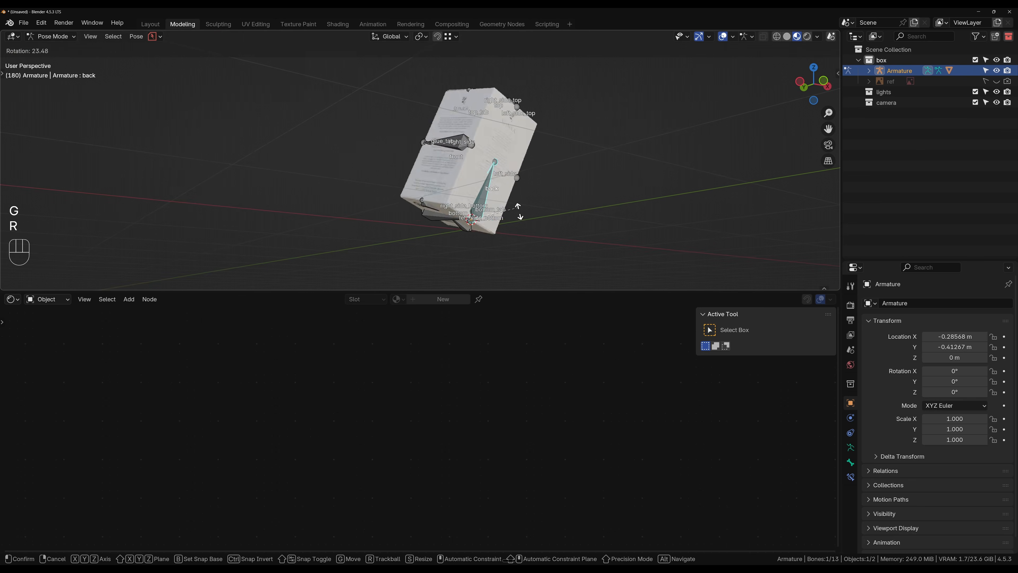
right_click(505, 217)
- Try rotating the back bone around global Z and freely in the view, cancelling each rotation
middle_click_drag(564, 145, 594, 186)
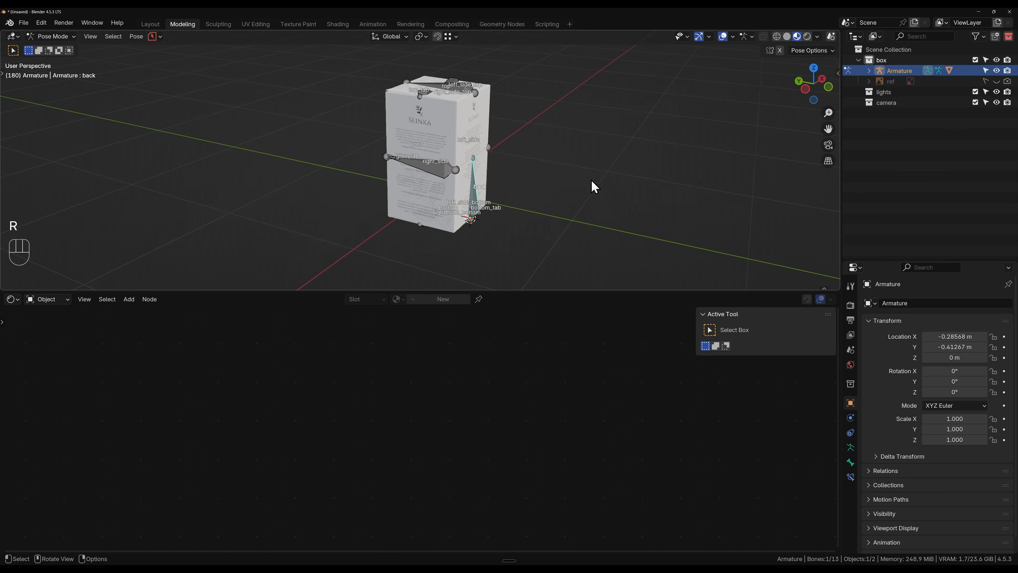
key("shift+a")
key("r")
key("z")
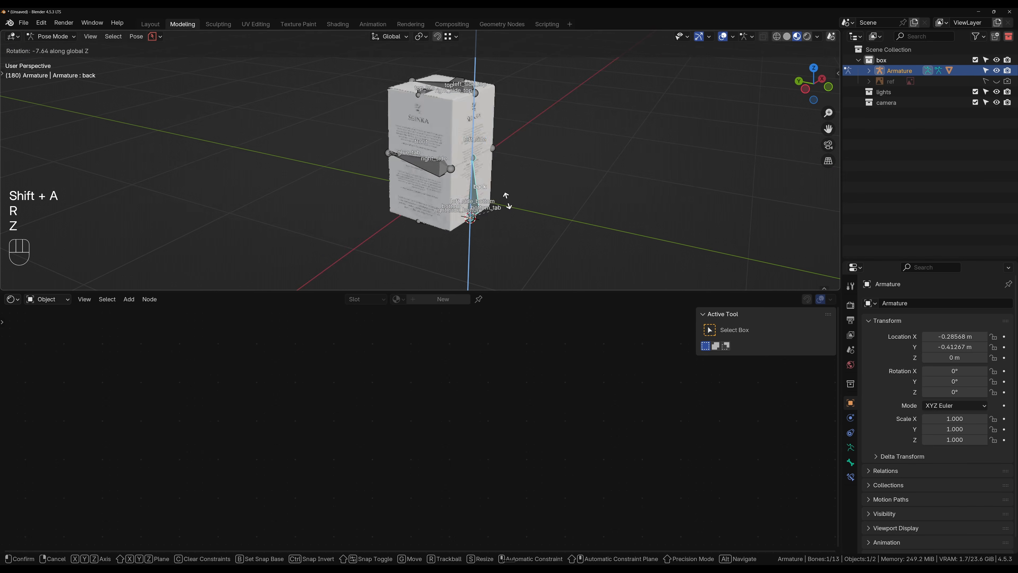
right_click(496, 208)
key("r")
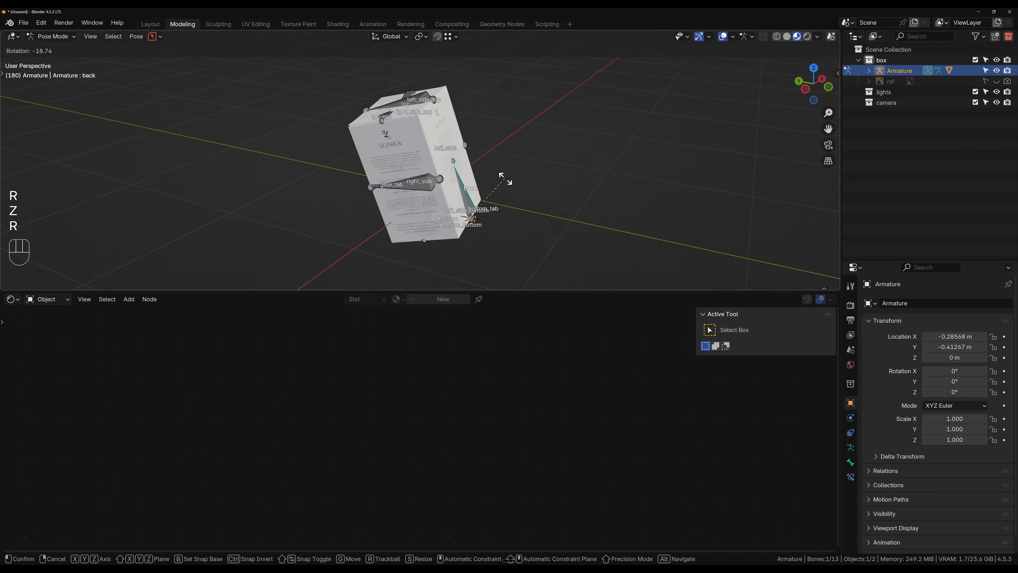
right_click(461, 253)
key("r")
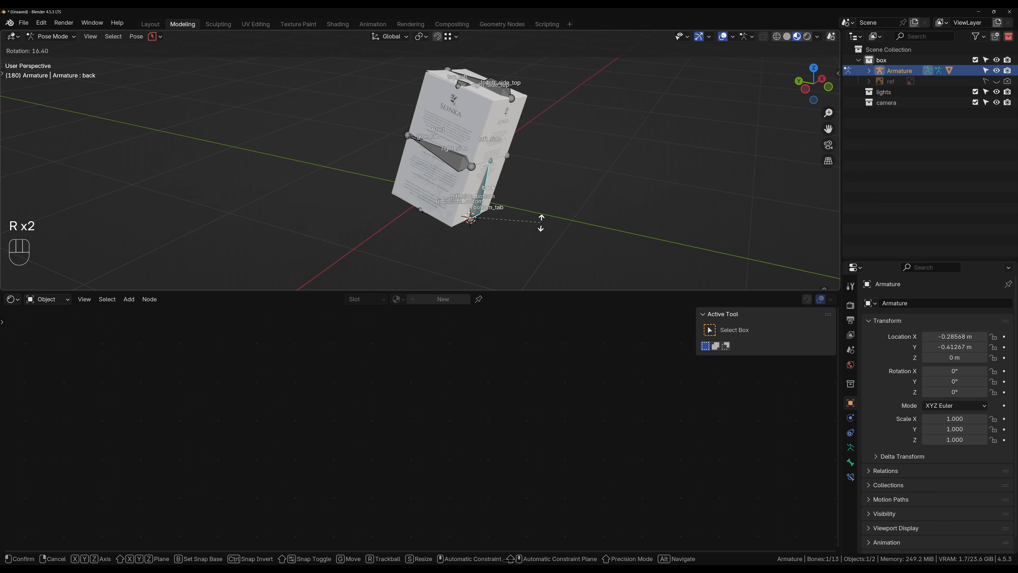
right_click(551, 205)
- Check the box's unfolded rest layout in the armature's Edit Mode and return to Pose Mode
mouse_move(516, 189)
middle_mouse_down("shift")
mouse_move(526, 201)
mouse_move(605, 184)
mouse_move(496, 156)
mouse_move(507, 179)
middle_mouse_up("shift")
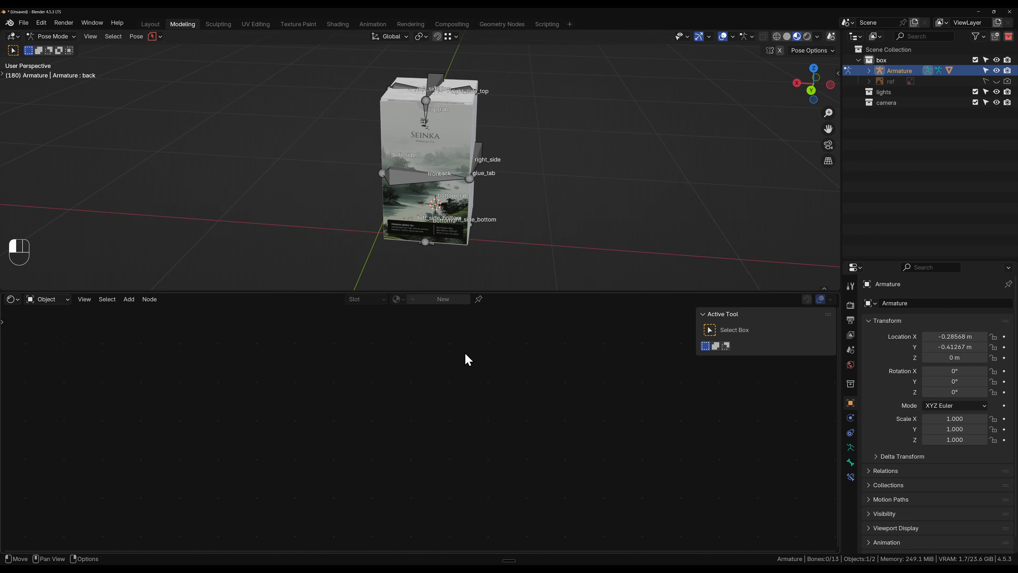
middle_click_drag(446, 139, 448, 141)
key("Tab")
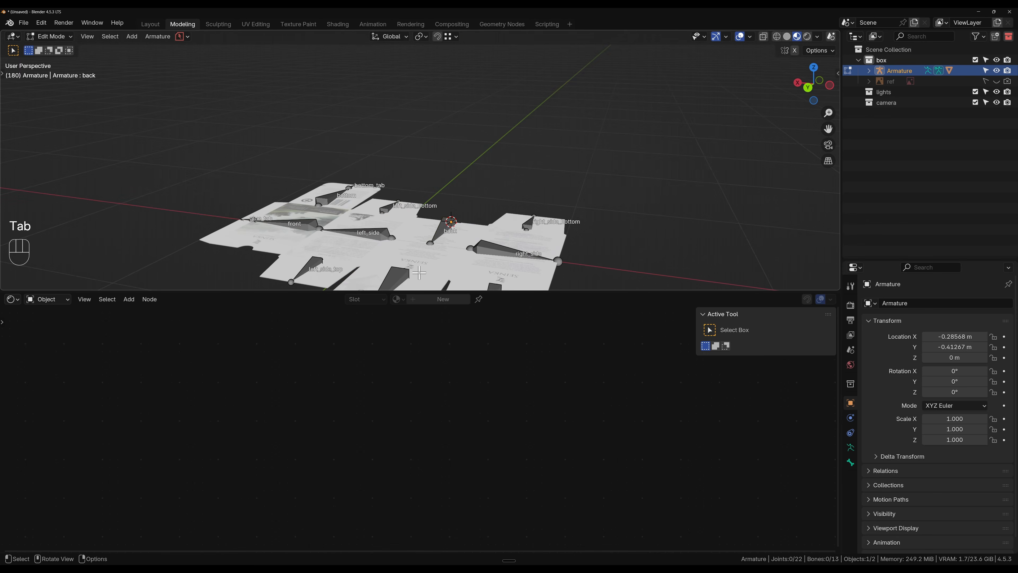
key("Tab")
- Switch the viewport to Rendered shading with Scene World lighting disabled and frame the box's front artwork
left_click(807, 37)
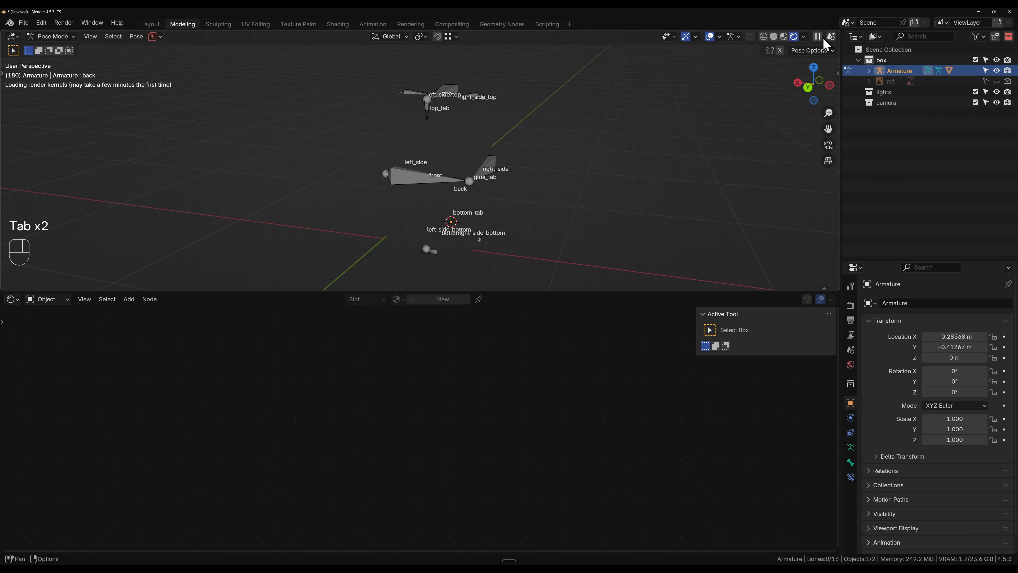
left_click(804, 37)
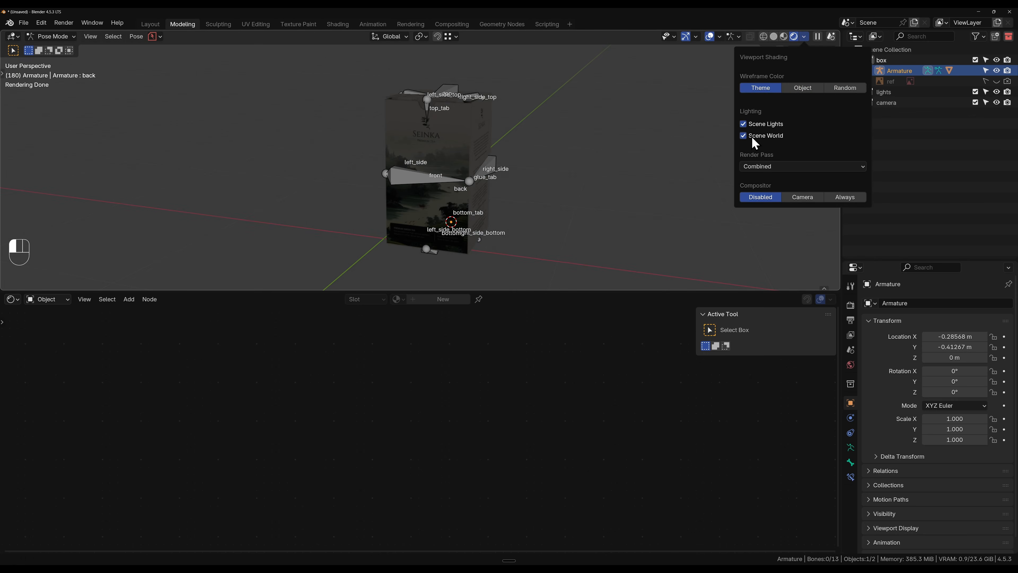
left_click(743, 136)
scroll(496, 200, "up", 5)
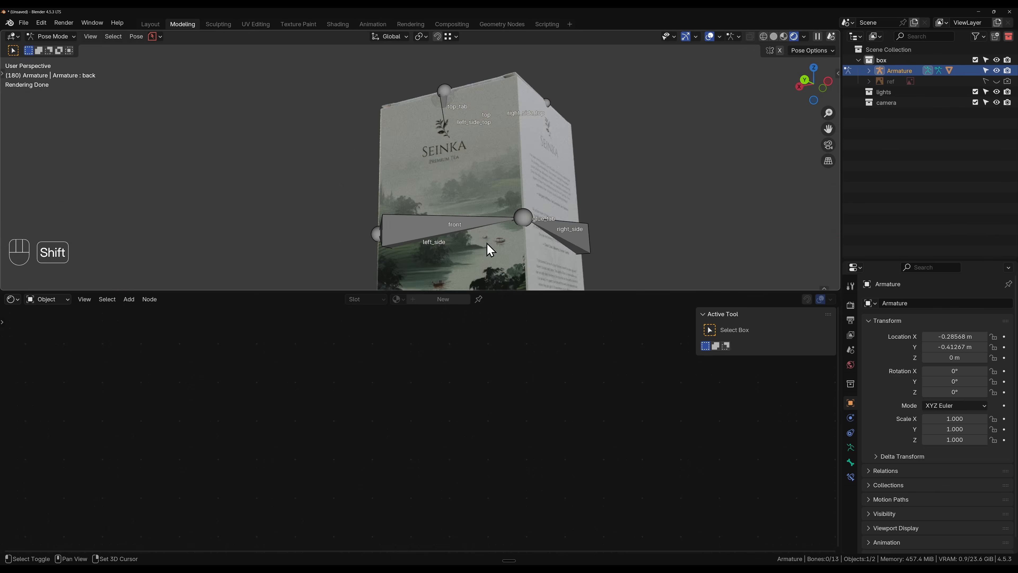
middle_click_drag(490, 250, 493, 171, "shift")
- Hide the viewport overlays and select the textured box in Object Mode
left_click(710, 36)
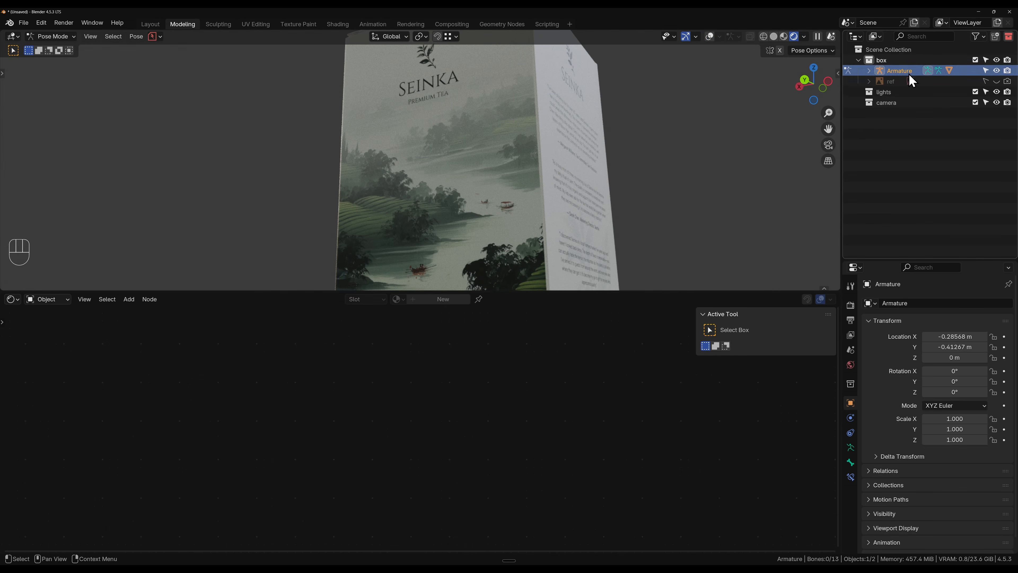
left_click(69, 36)
left_click(58, 49)
left_click(503, 121)
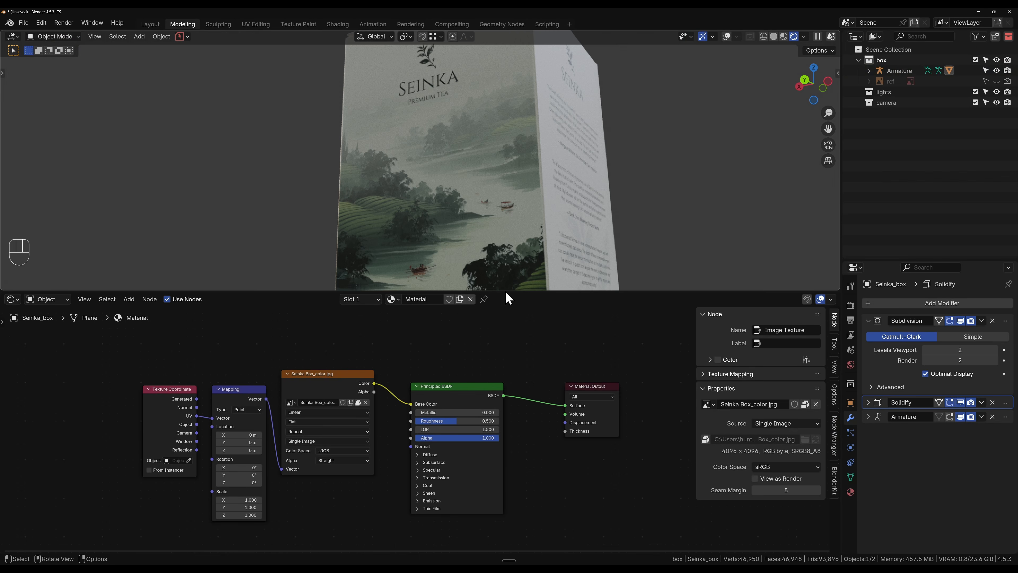
- Move the Texture Coordinate, Mapping and Image Texture nodes together along X, away from the Principled BSDF, to make room for new nodes
scroll(311, 456, "up", 2)
left_click_drag(136, 360, 340, 469)
scroll(322, 440, "down", 4)
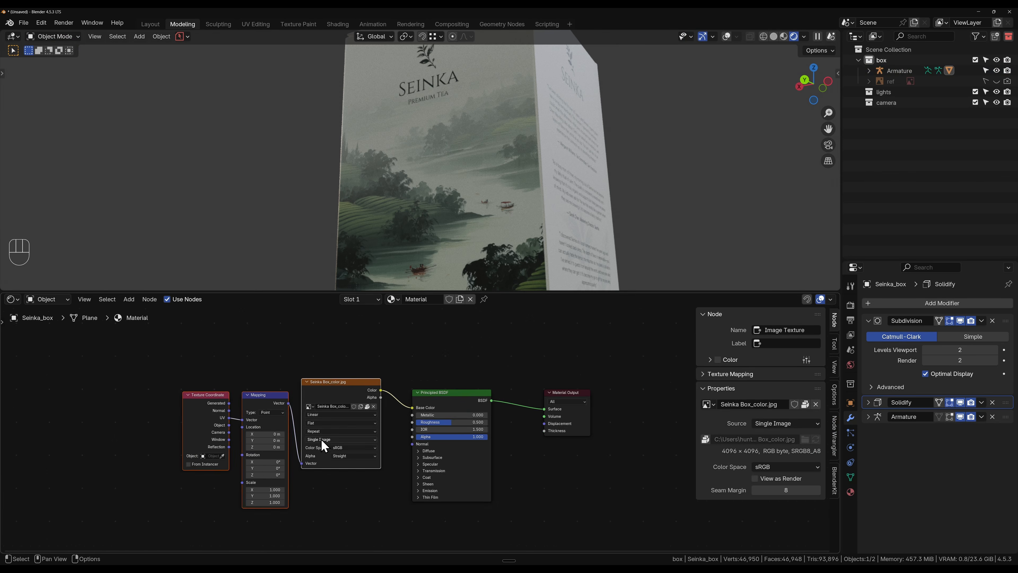
middle_click_drag(323, 439, 501, 426)
scroll(569, 413, "up", 1)
key("g")
key("x")
left_click(355, 405)
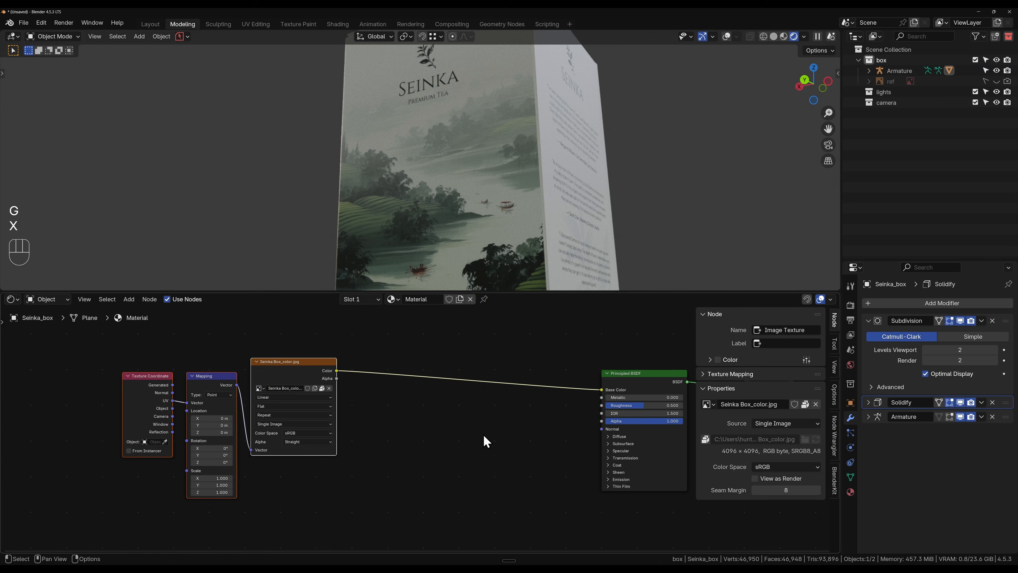
- Hide the node editor's sidebar and add a Magic Texture node in the empty area between the Image Texture and Principled BSDF
key("n")
scroll(481, 435, "up", 2)
middle_click_drag(504, 440, 471, 347)
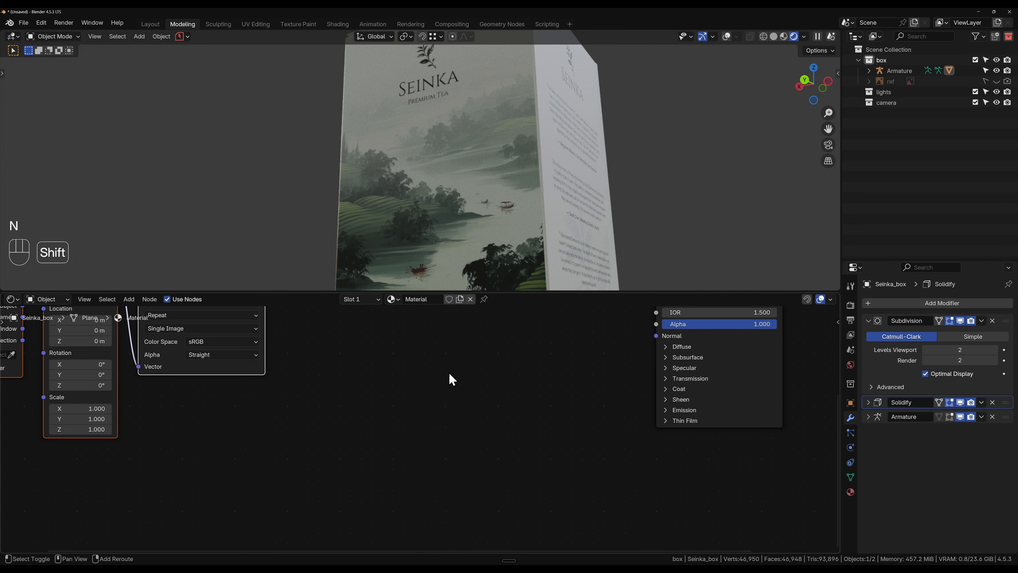
key("shift+a")
type("magic")
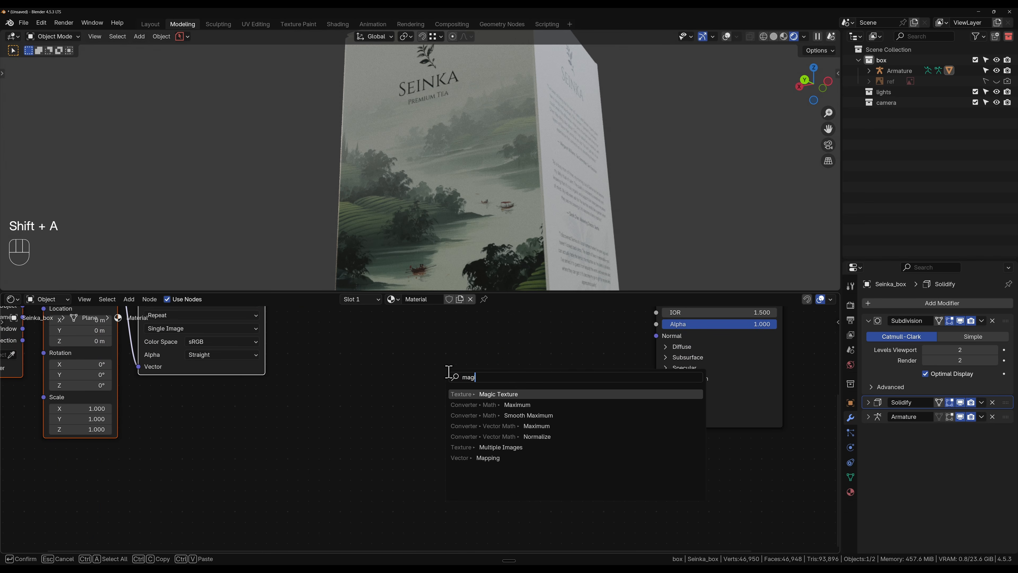
key("Return")
left_click(388, 397)
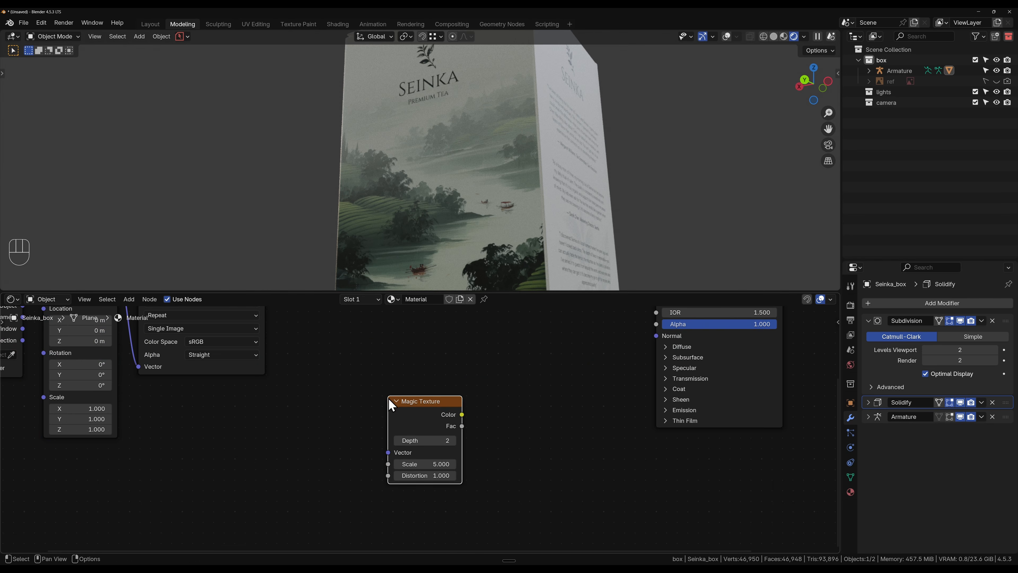
- Add linked Texture Coordinate and Mapping nodes to the Magic Texture and move the pair level with it
key("ctrl+t")
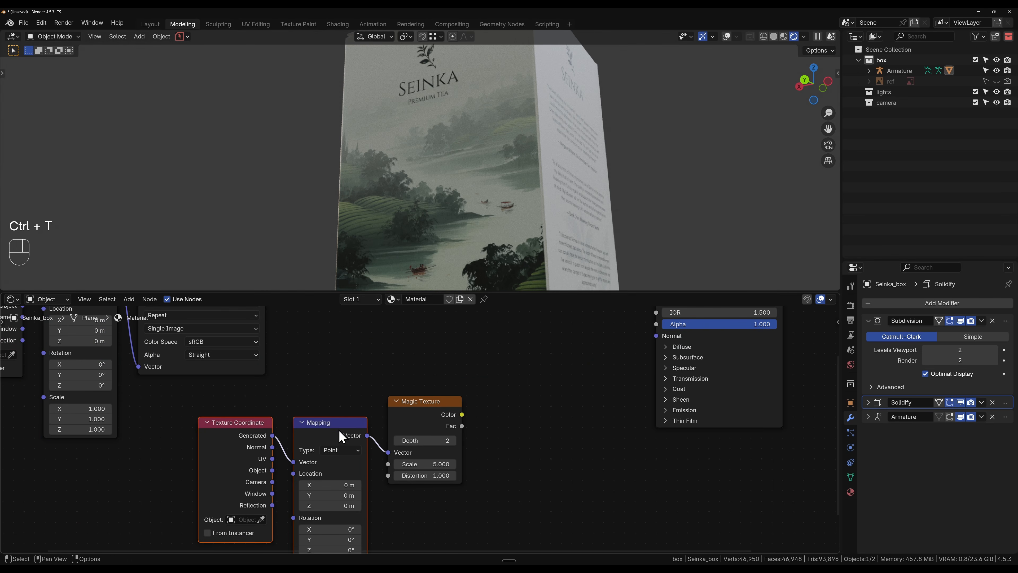
key("g")
left_click(336, 405)
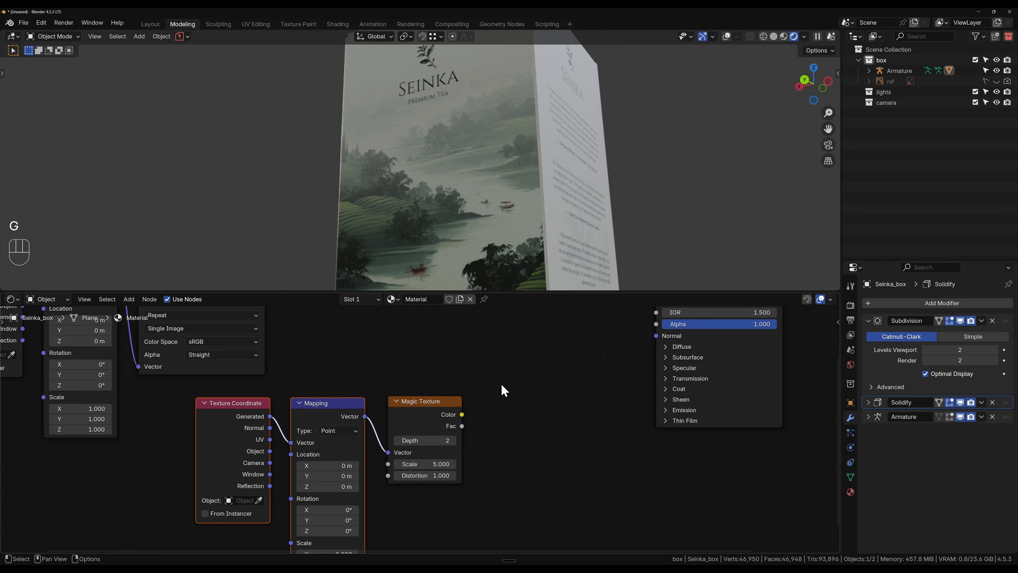
- Add a Bump node with the Magic Texture's Color driving its Height, and link its Normal to the Principled BSDF's Normal
middle_click_drag(504, 391, 365, 448)
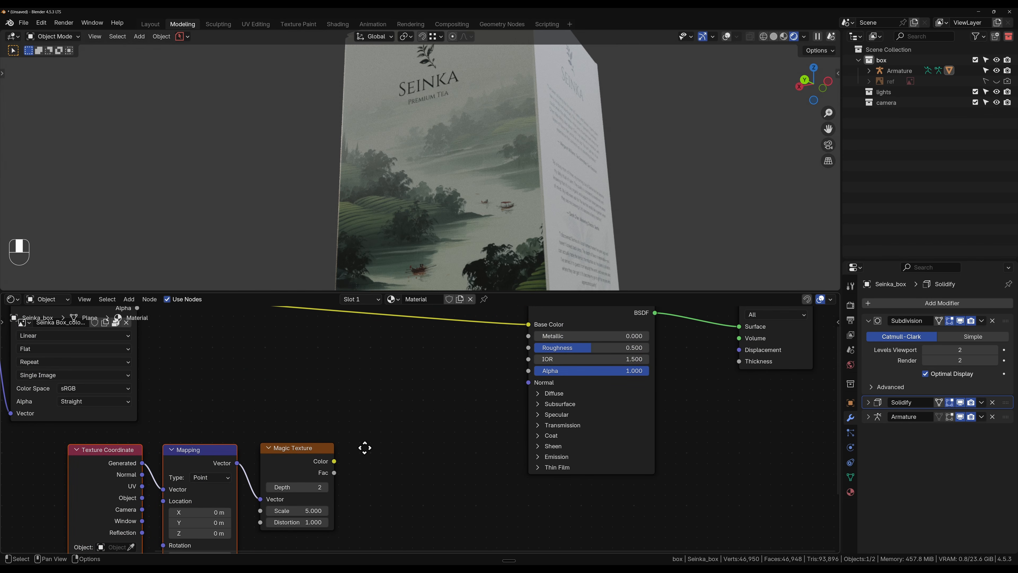
left_click_drag(333, 461, 384, 417)
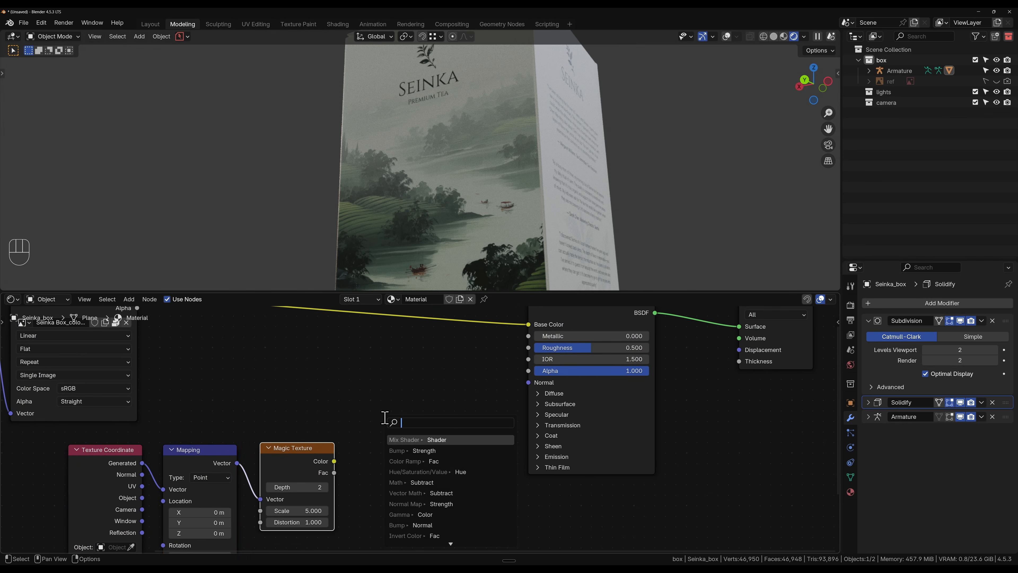
type("bump")
key("Return")
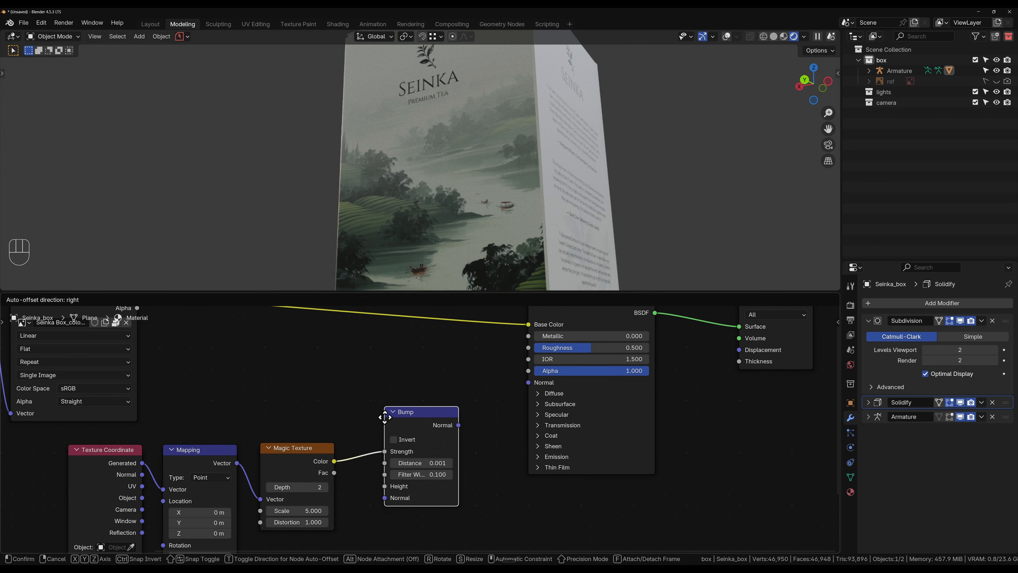
left_click(385, 417)
left_click_drag(333, 461, 369, 391)
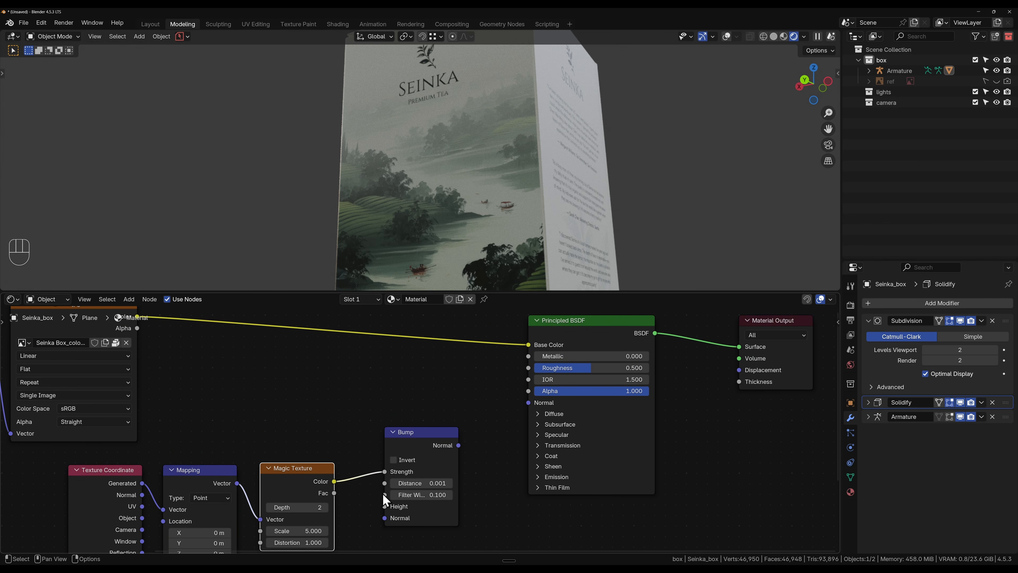
left_click_drag(384, 472, 384, 506)
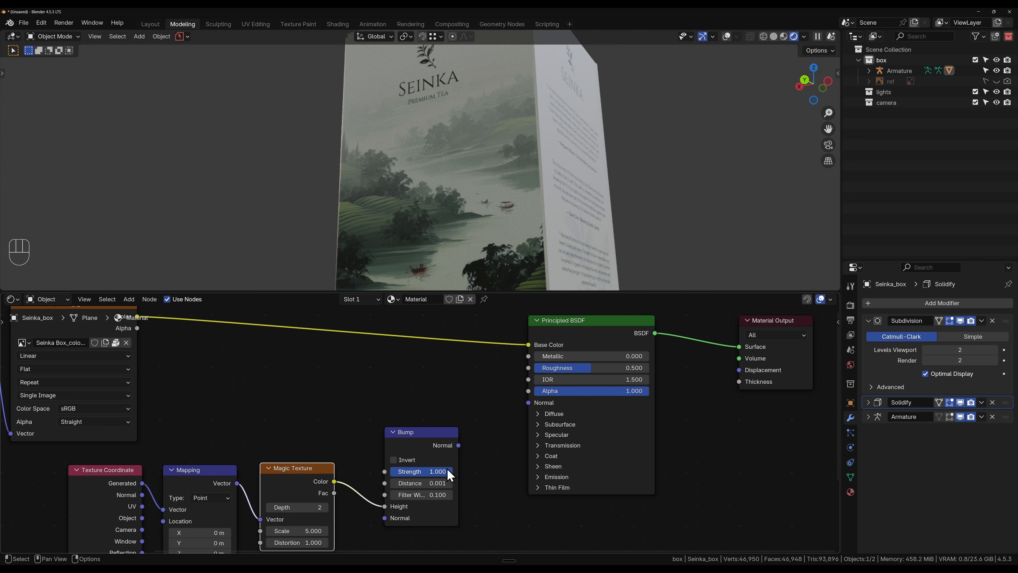
mouse_move(458, 445)
left_mouse_down()
mouse_move(509, 393)
mouse_move(529, 402)
left_mouse_up()
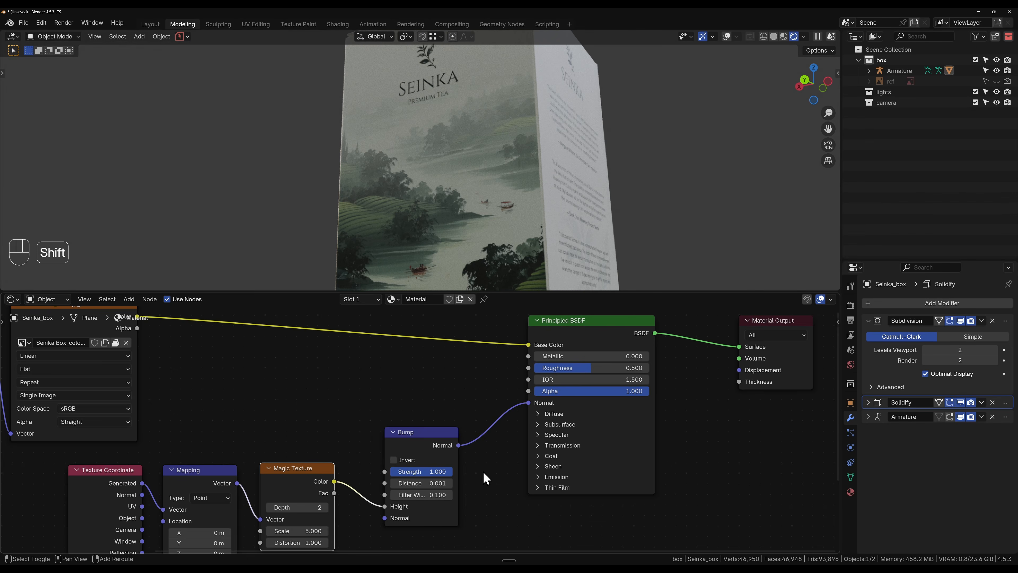
- Set the Bump node's Strength to 0.5
middle_click_drag(483, 471, 633, 385)
left_click(584, 396)
key("BackSpace")
type(".")
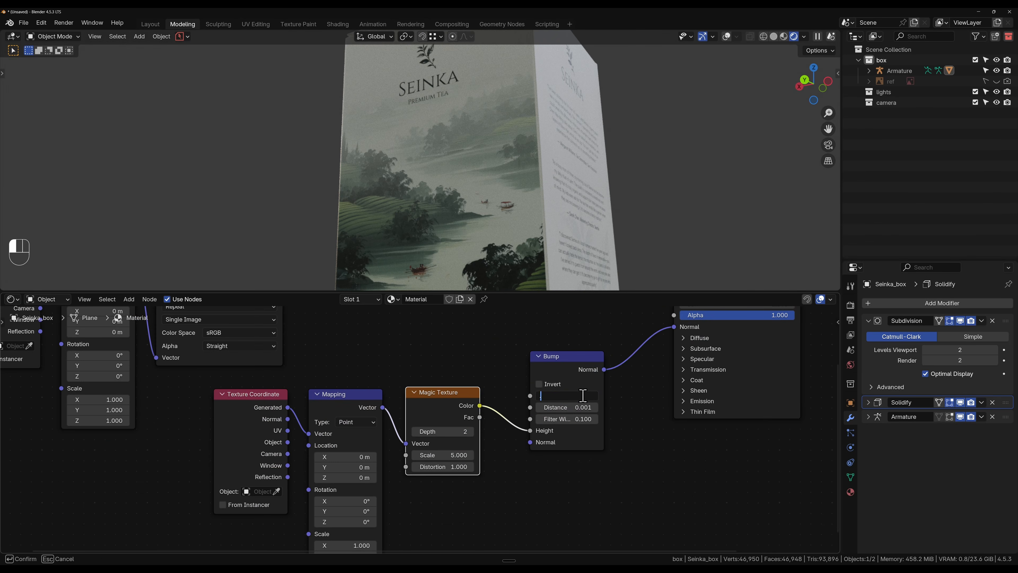
type("5")
key("Return")
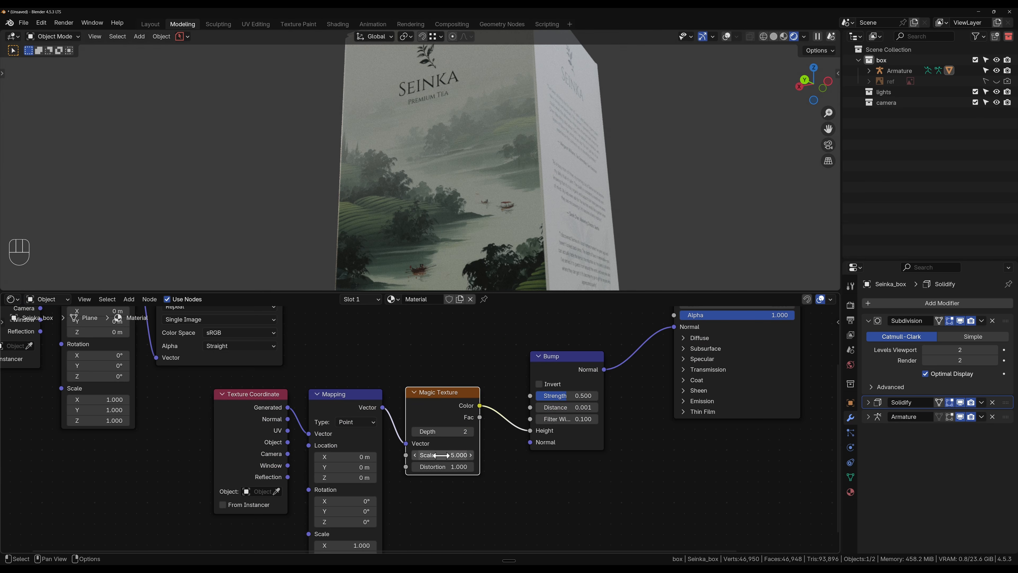
- Set the Magic Texture's Scale to 120 and lower the Principled BSDF's Roughness to 0.243
left_click(441, 455)
type("10")
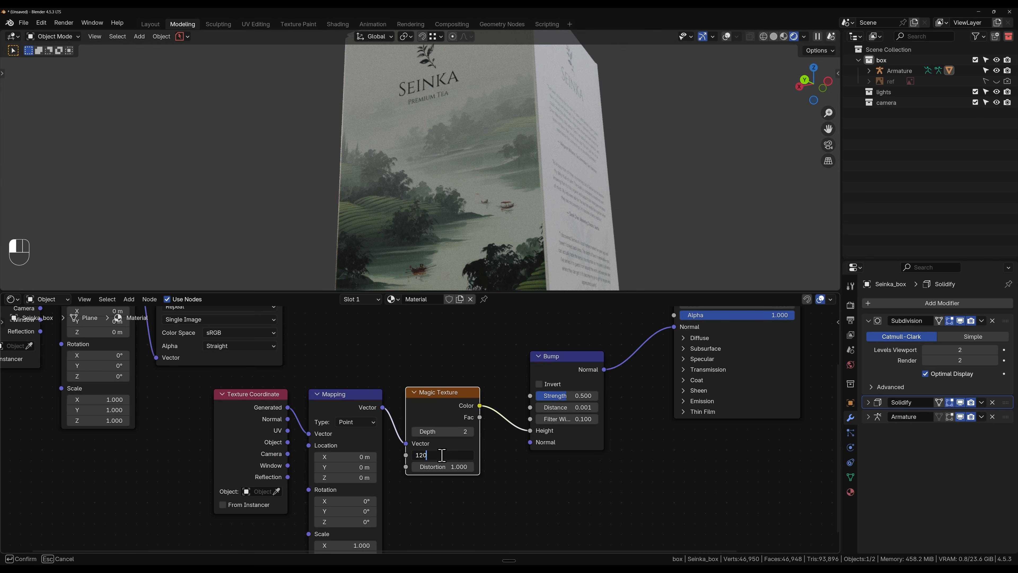
key("Return")
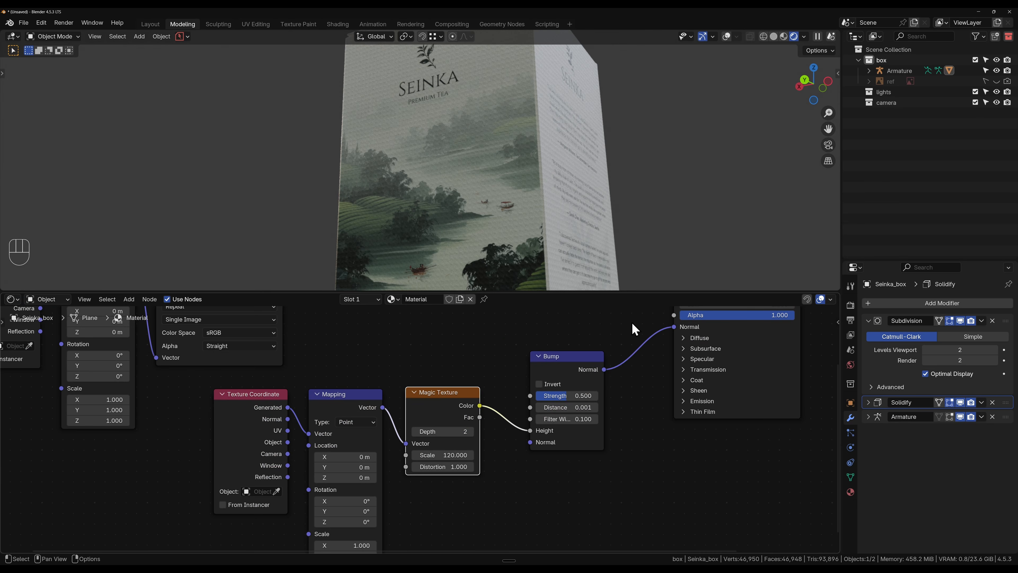
middle_click_drag(632, 324, 449, 502)
left_click_drag(555, 471, 526, 473)
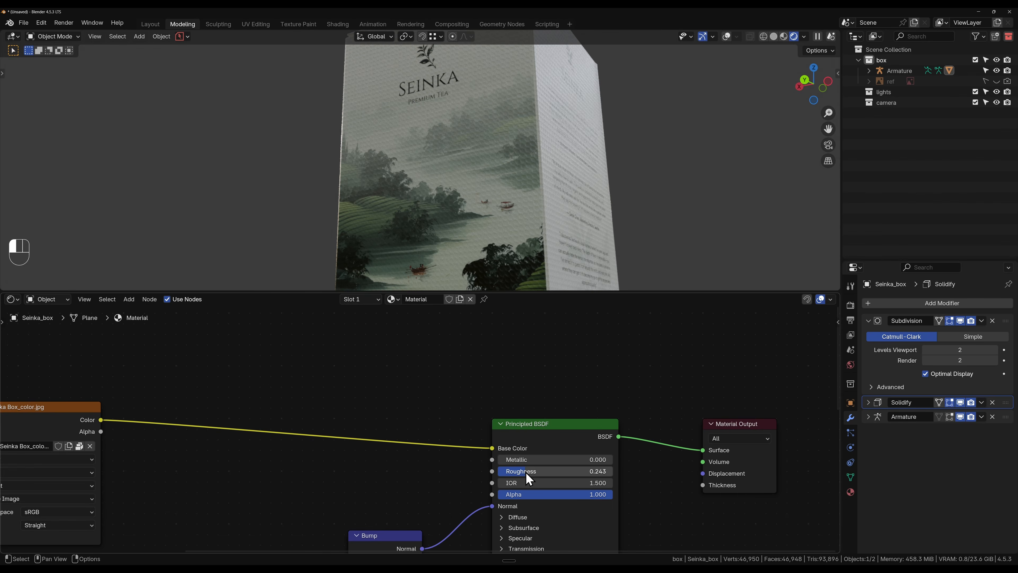
scroll(457, 398, "down", 1)
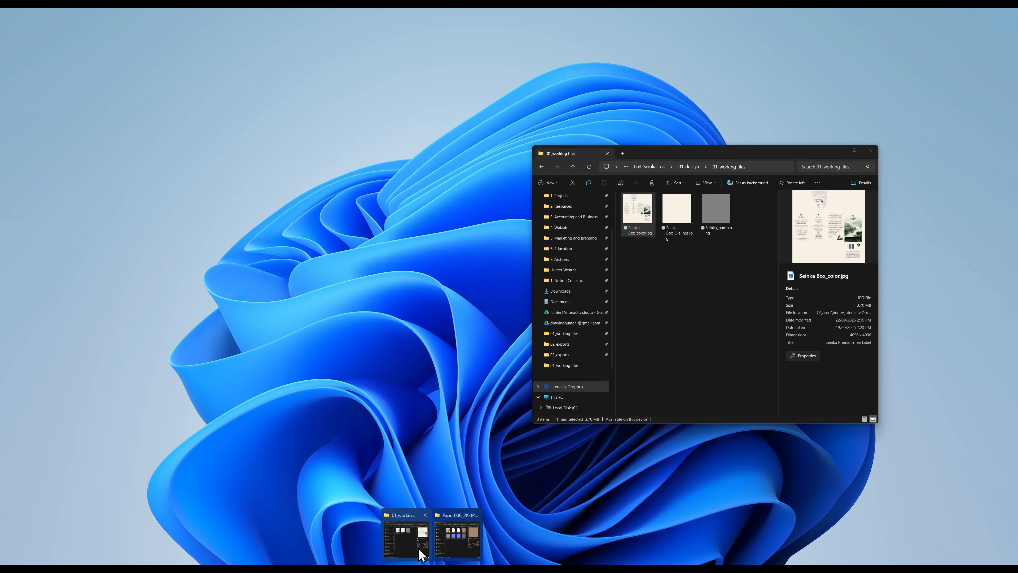
- Switch to the 01_working files folder in File Explorer and view the Seinka_bump.png image
left_click(419, 548)
left_click(717, 213)
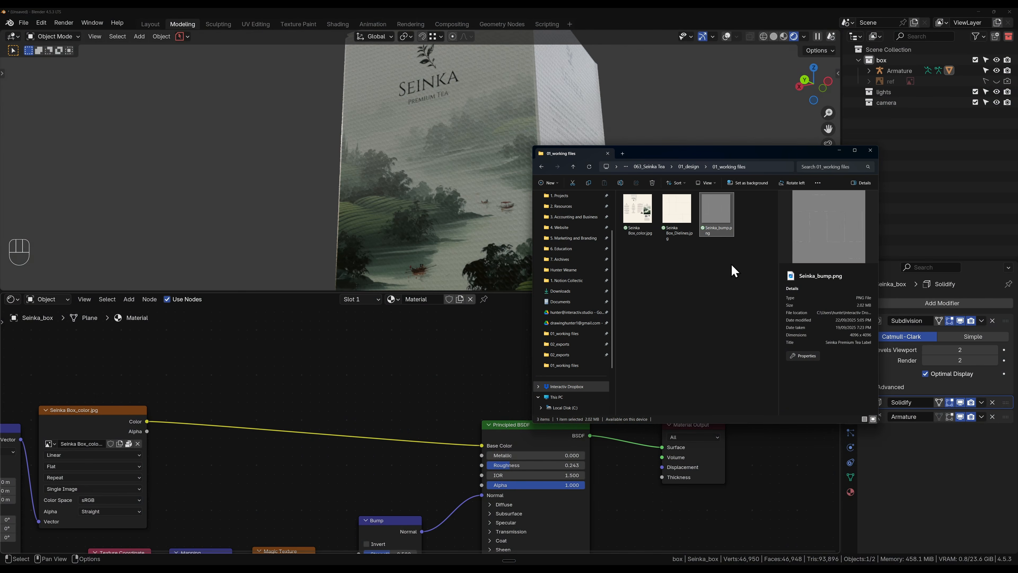
double_click(711, 217)
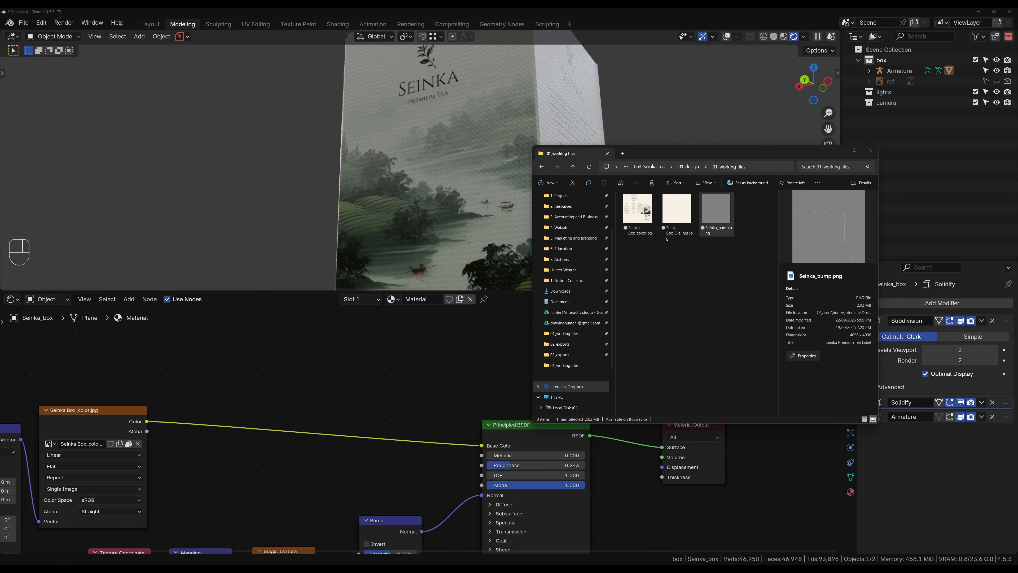
scroll(427, 239, "up", 2)
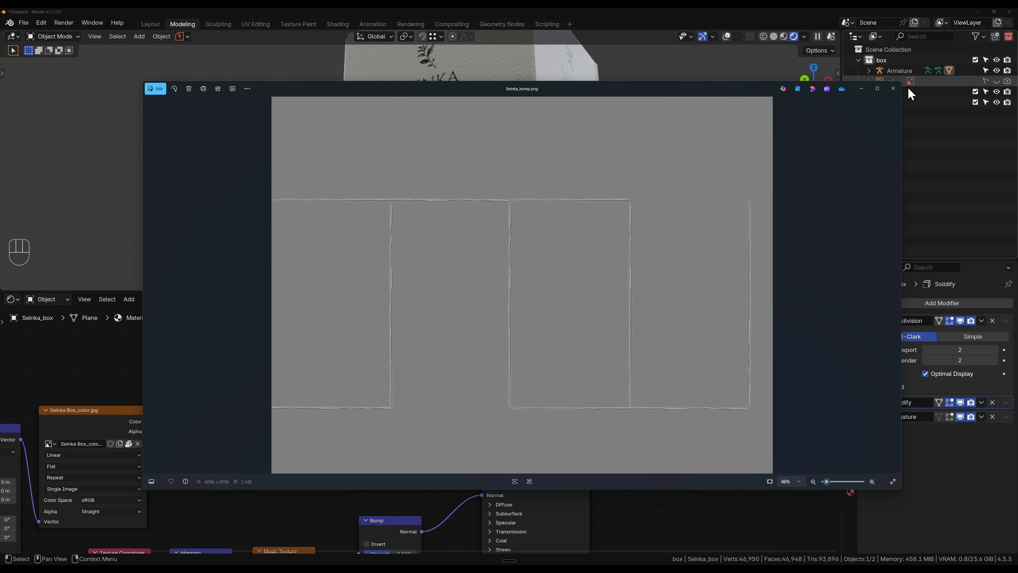
left_click(893, 88)
- Add Seinka_bump.png from the folder to the material as an Image Texture node and place it below the Material Output
left_click_drag(726, 208, 328, 406)
scroll(439, 425, "down", 2)
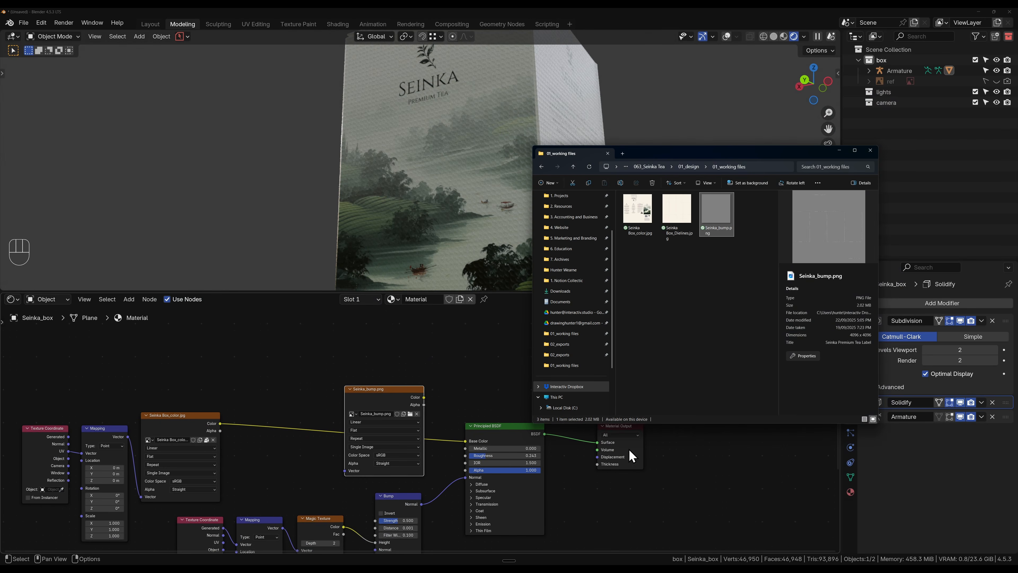
left_click(840, 150)
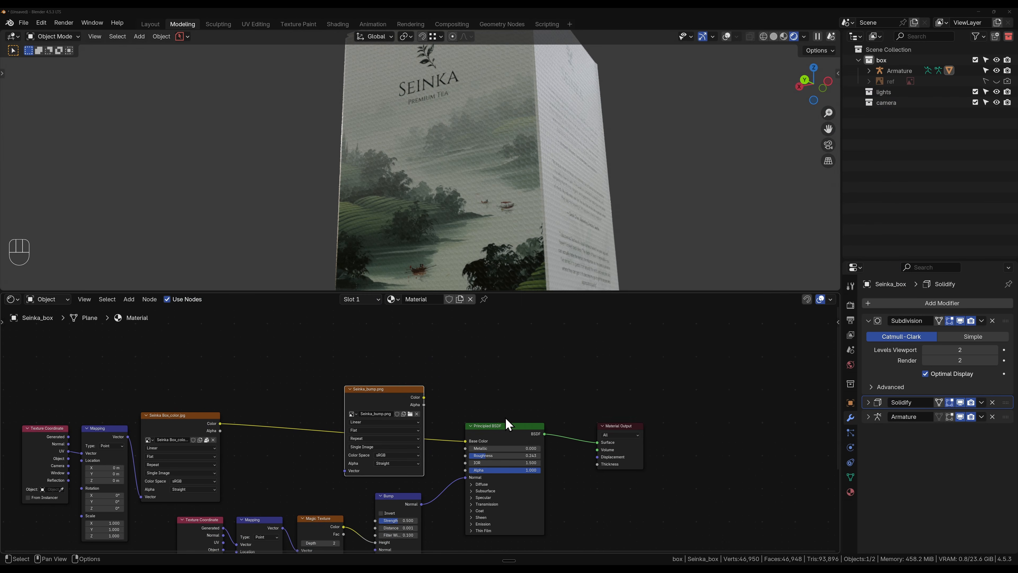
middle_click_drag(435, 403, 428, 348)
key("g")
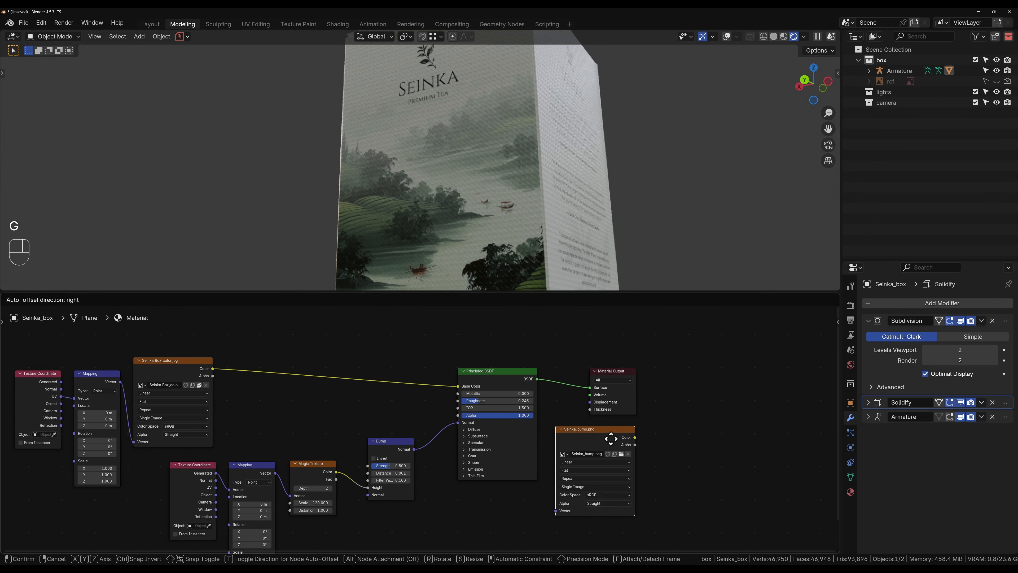
left_click(617, 439)
- Set the Seinka_bump.png node's Color Space to Non-Color and move the Material Output farther away from the Principled BSDF
left_click(607, 494)
left_click(669, 459)
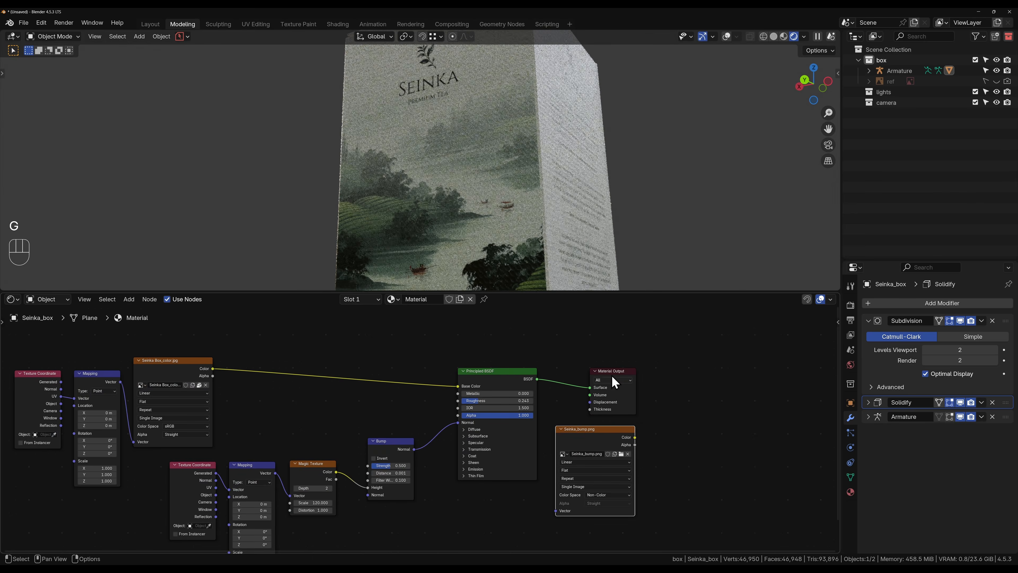
left_click(627, 371)
key("g")
left_click(789, 377)
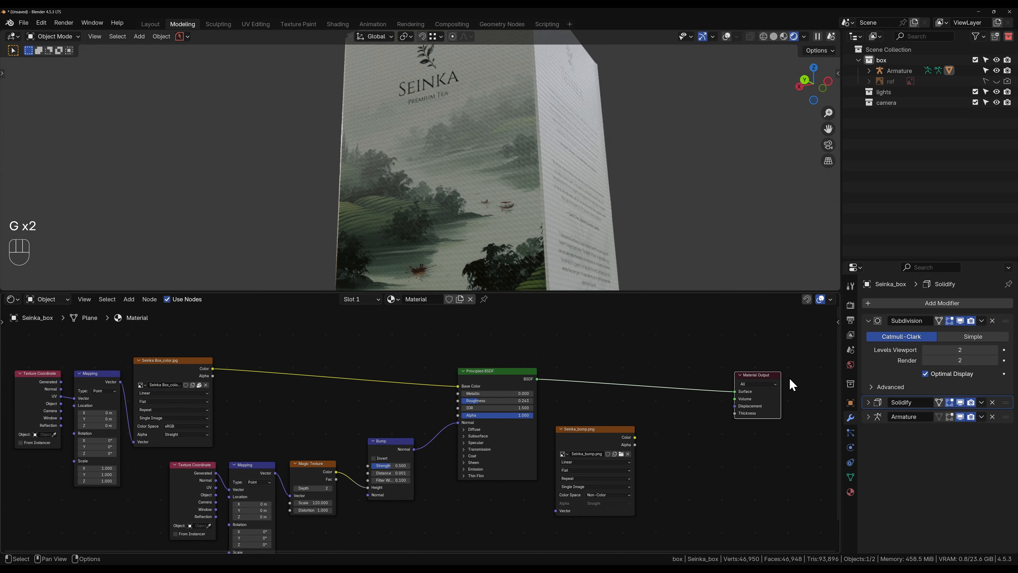
- Add a second Subdivision Surface modifier to the box with Adaptive Subdivision enabled, and show the scene's render settings
left_click(890, 304)
type("s")
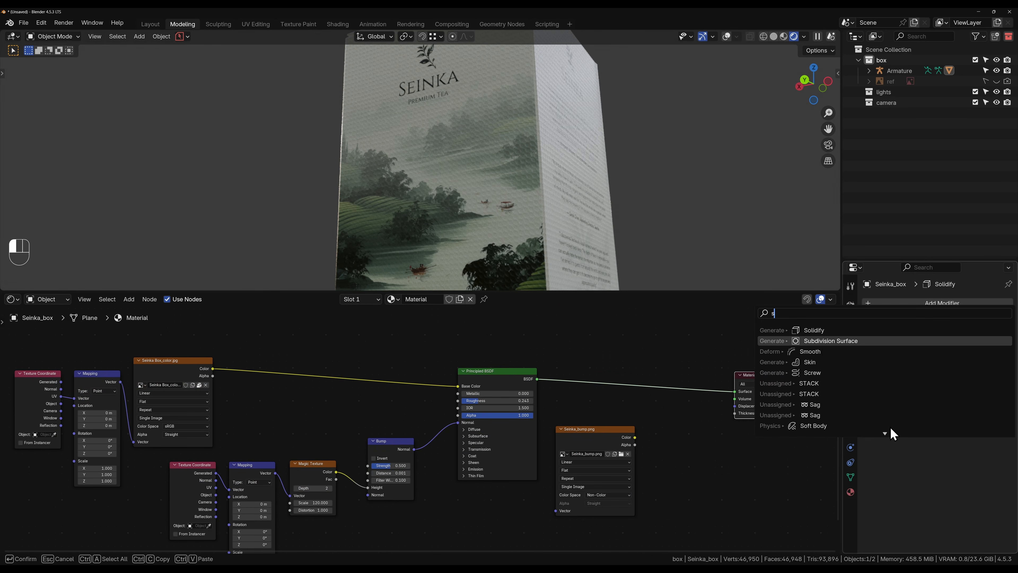
key("Return")
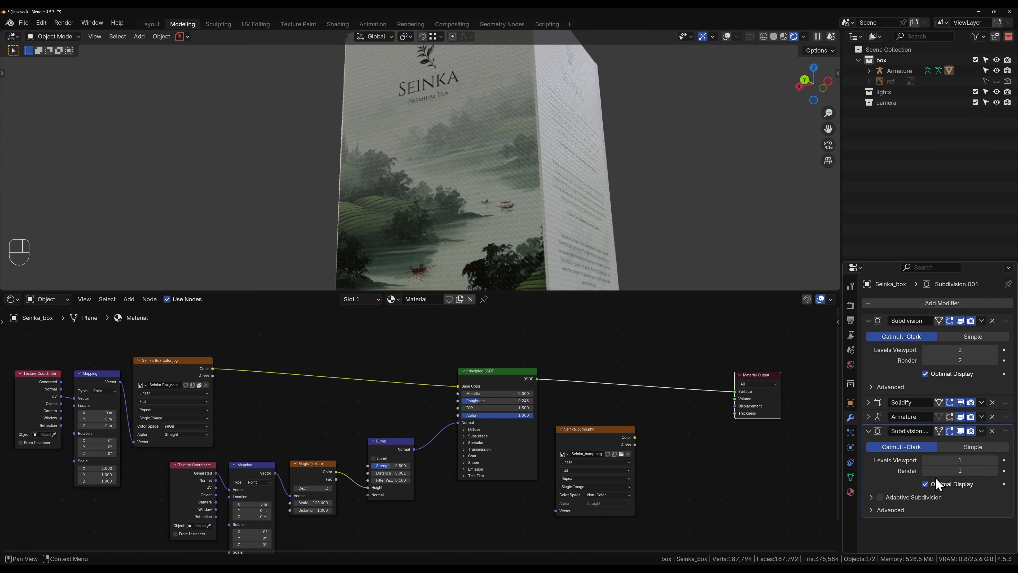
left_click(927, 470)
left_click(880, 497)
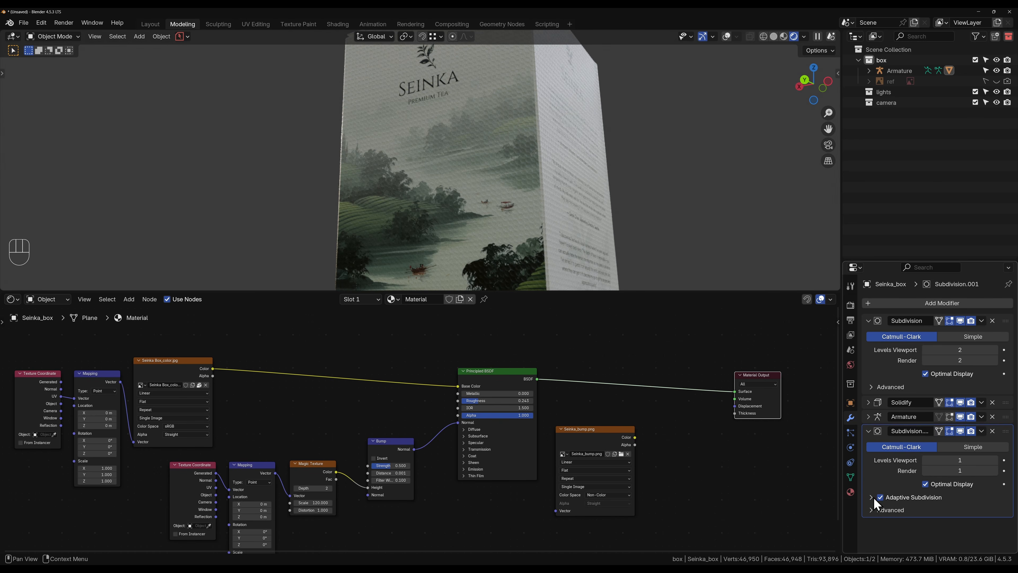
left_click(851, 305)
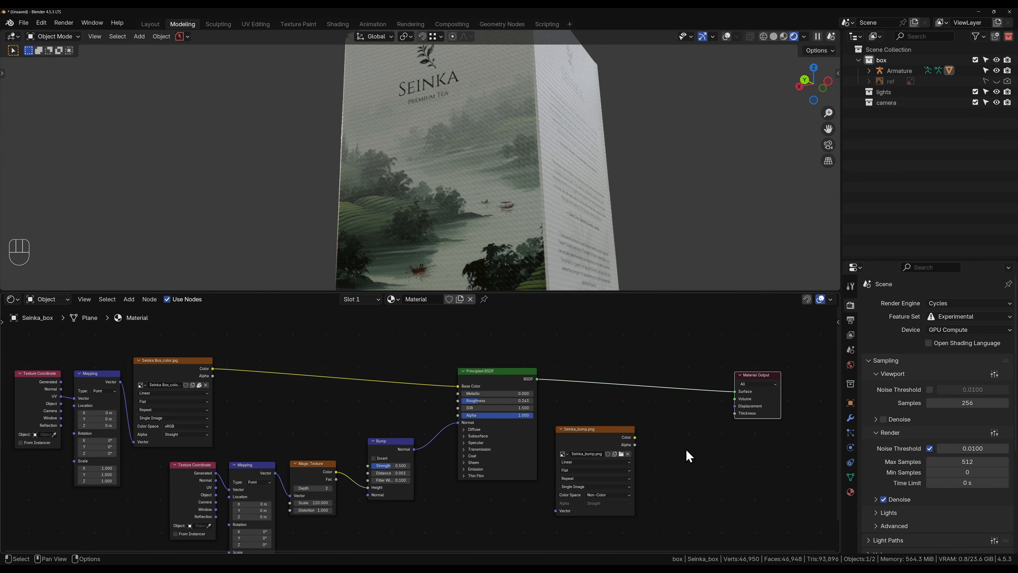
- Move the Seinka_bump.png node lower and add linked Texture Coordinate and Mapping nodes to it
left_click(598, 435)
key("g")
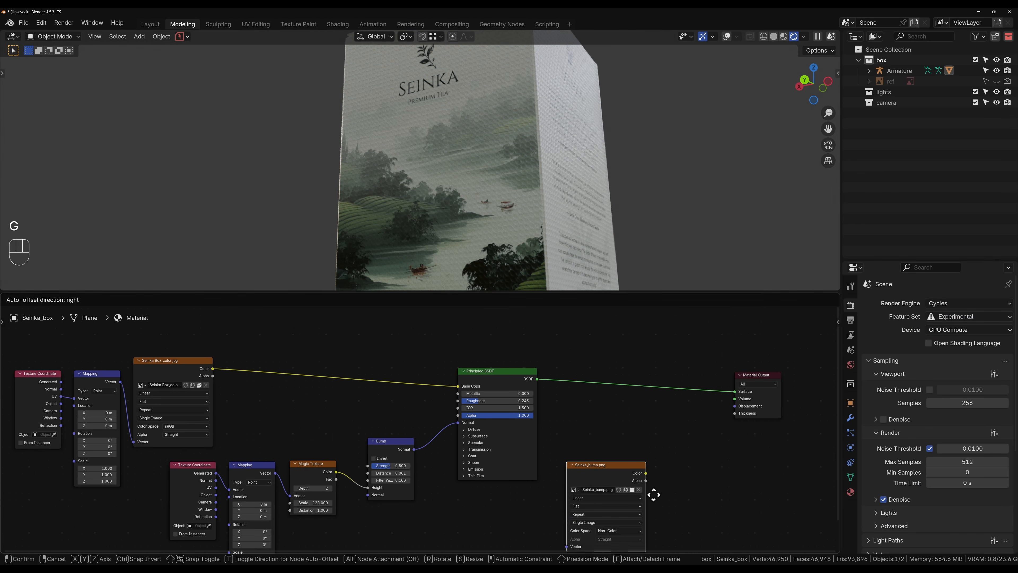
left_click(618, 489)
key("ctrl+t")
- Add a Displacement node with the bump image's Color driving its Height, and link it to the Material Output's Displacement
left_click_drag(653, 492, 675, 455)
type("disp")
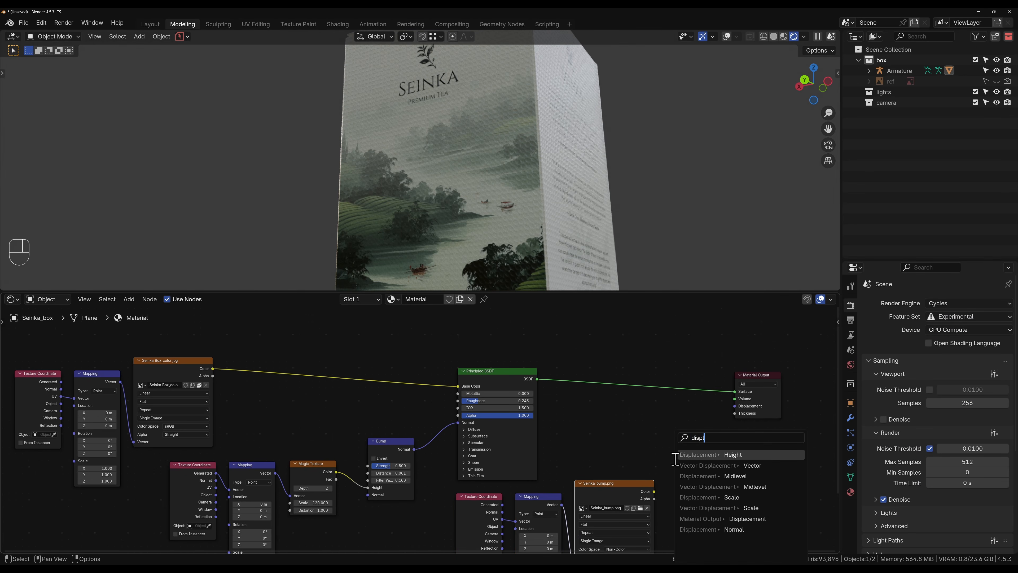
key("Return")
left_click(673, 434)
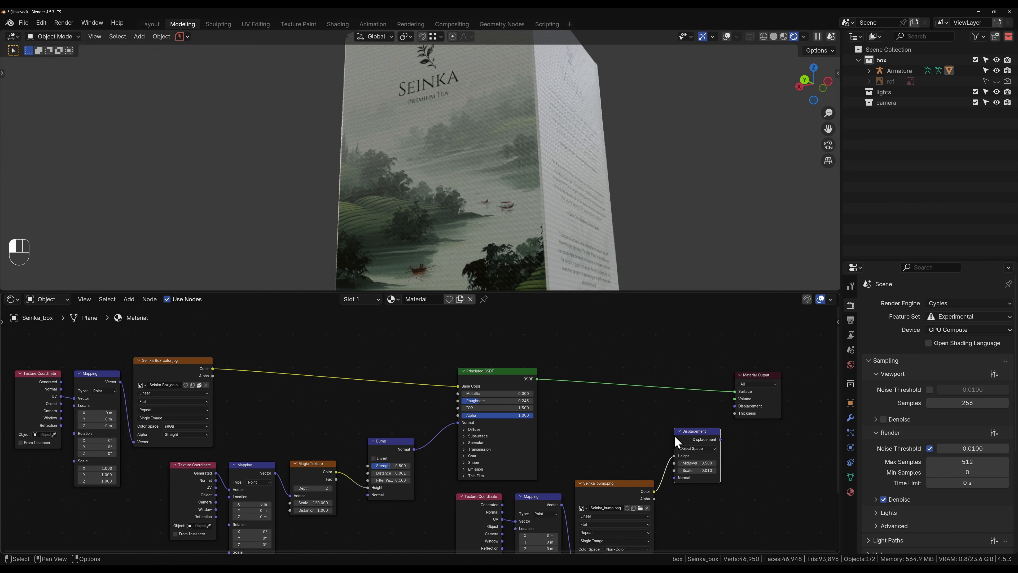
left_click_drag(721, 439, 735, 405)
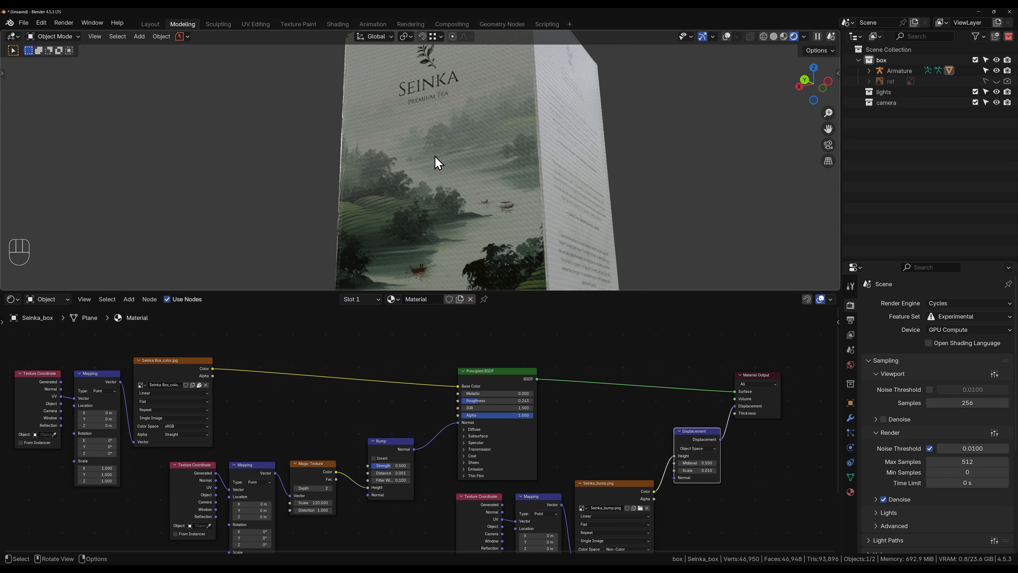
- Check the displaced edges around the box's lid and set the Displacement node's Scale to 0.005
middle_click_drag(435, 156, 502, 252)
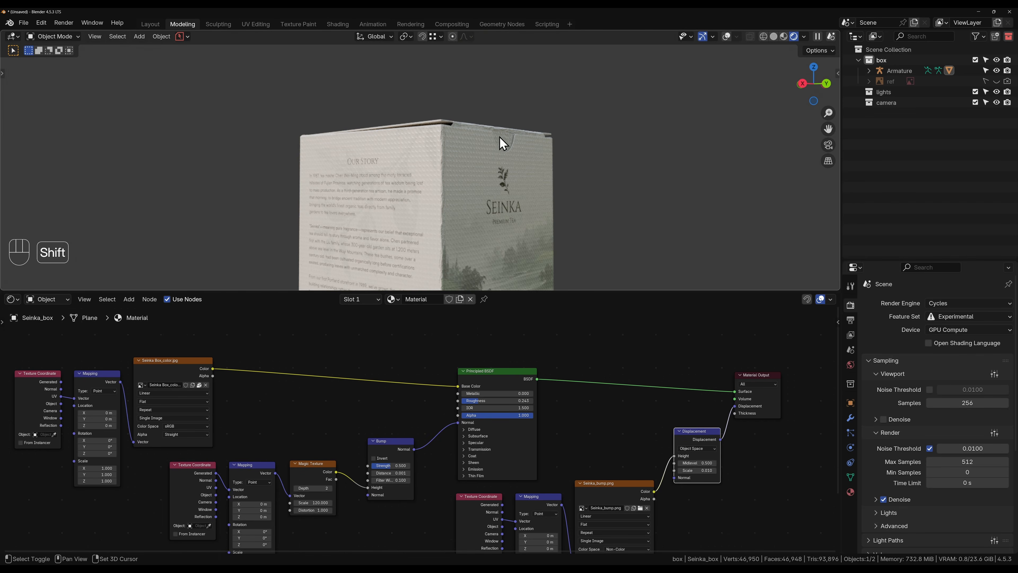
middle_click_drag(499, 137, 442, 212, "shift")
scroll(436, 196, "up", 3)
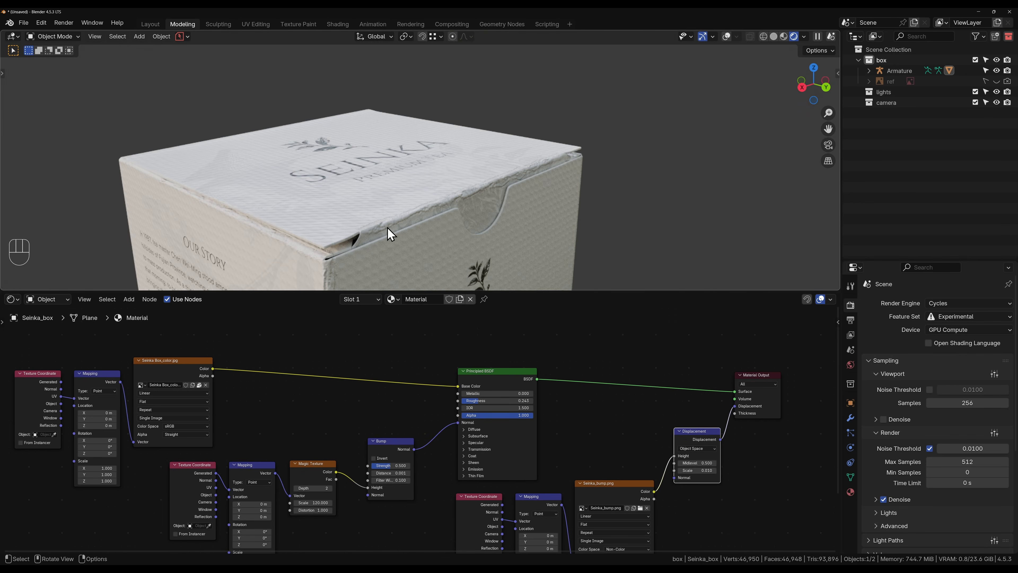
middle_click_drag(614, 450, 575, 369, "shift")
scroll(718, 435, "up", 4)
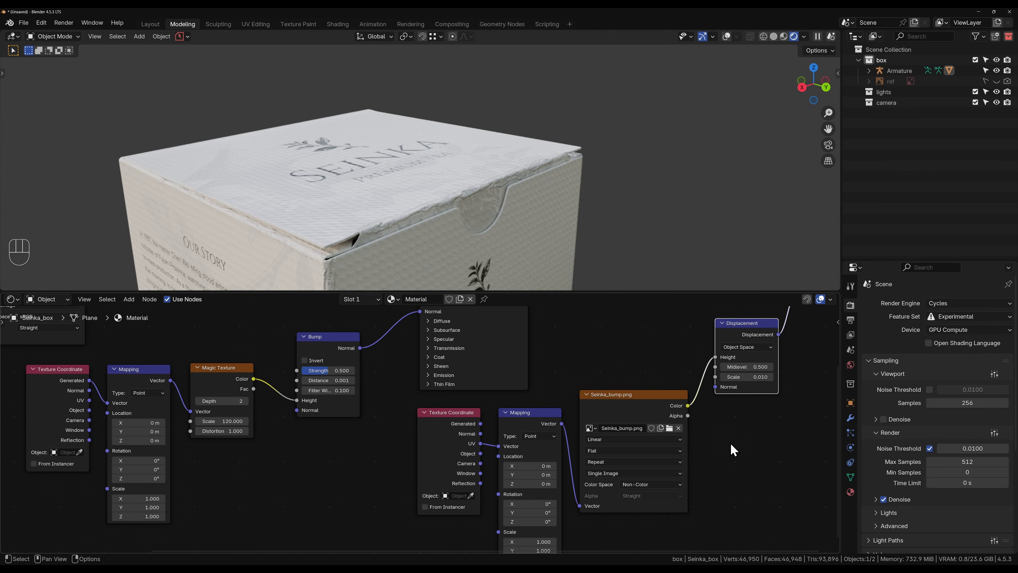
left_click(754, 377)
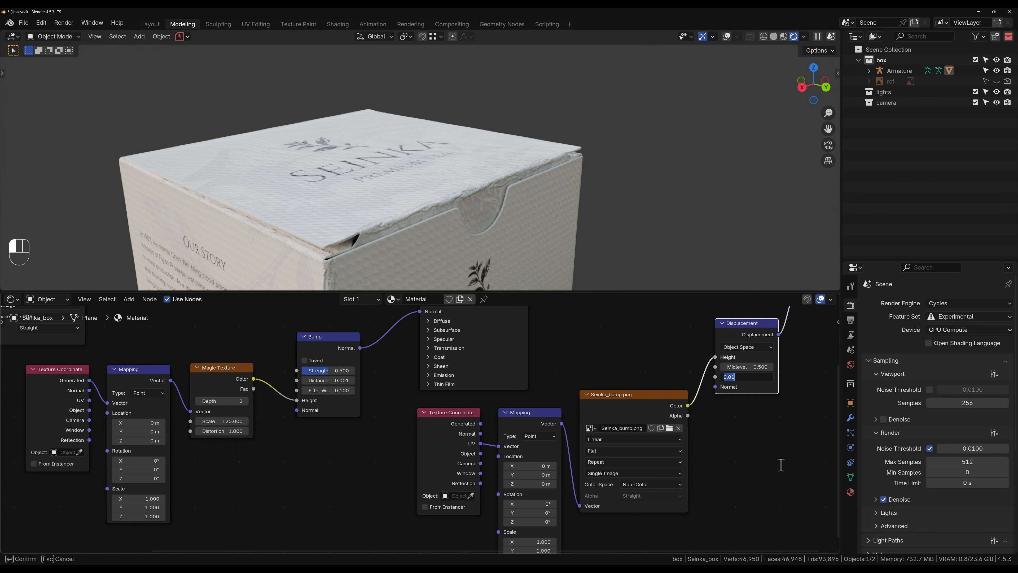
type("0.005")
key("Return")
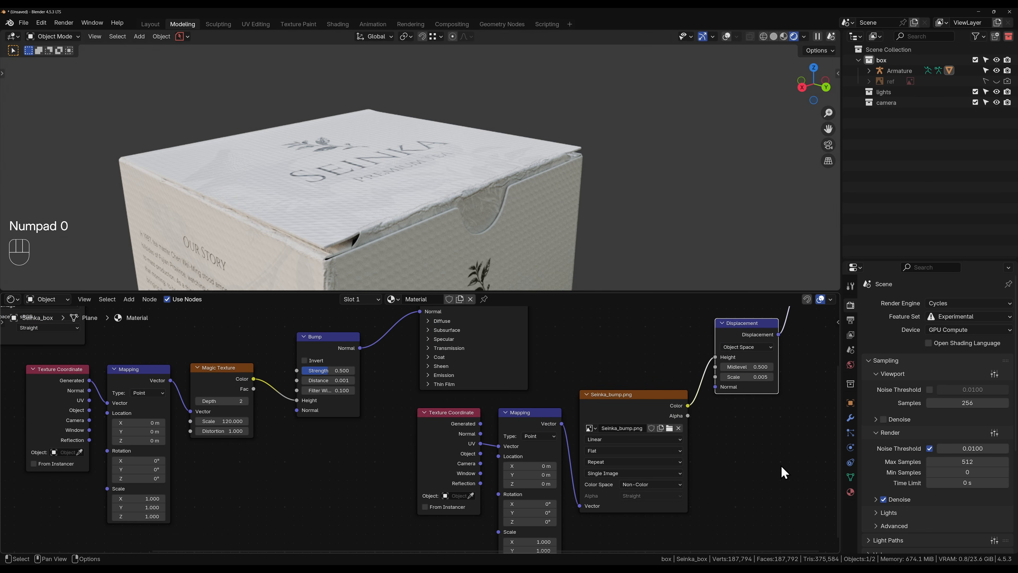
- Examine the box's edges, base, side panels and lid corner to judge the displacement and surface bump
middle_click_drag(448, 210, 409, 194)
middle_click_drag(368, 232, 402, 168)
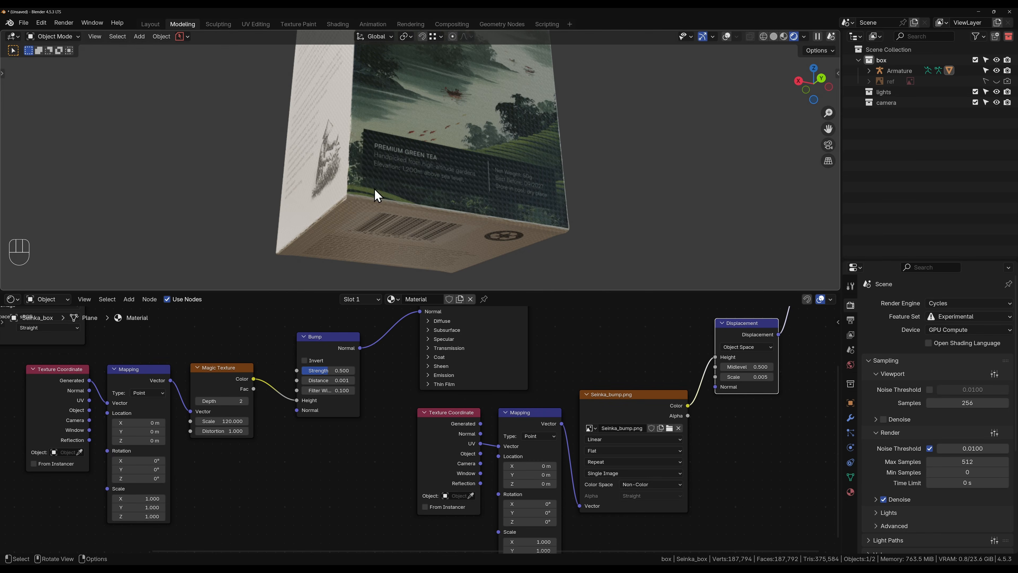
middle_click_drag(454, 228, 393, 201)
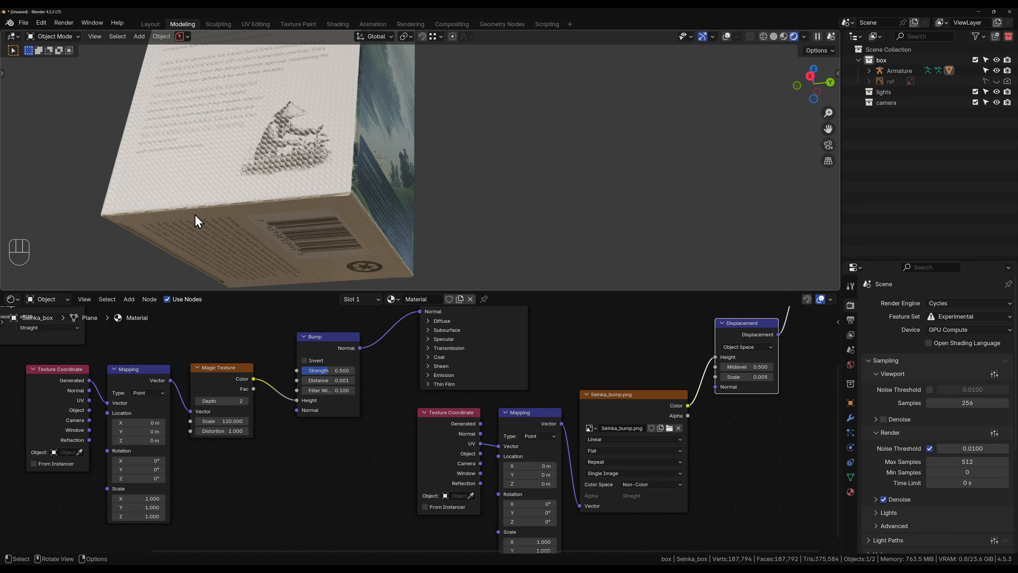
middle_click_drag(166, 212, 587, 192)
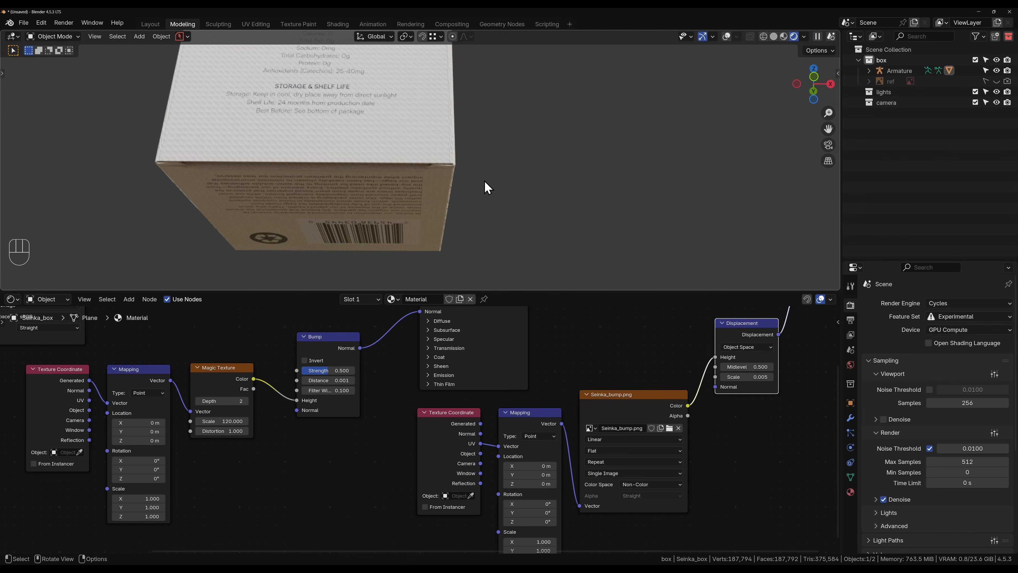
scroll(469, 132, "down", 1)
middle_click_drag(450, 64, 433, 187, "shift")
scroll(425, 217, "down", 3)
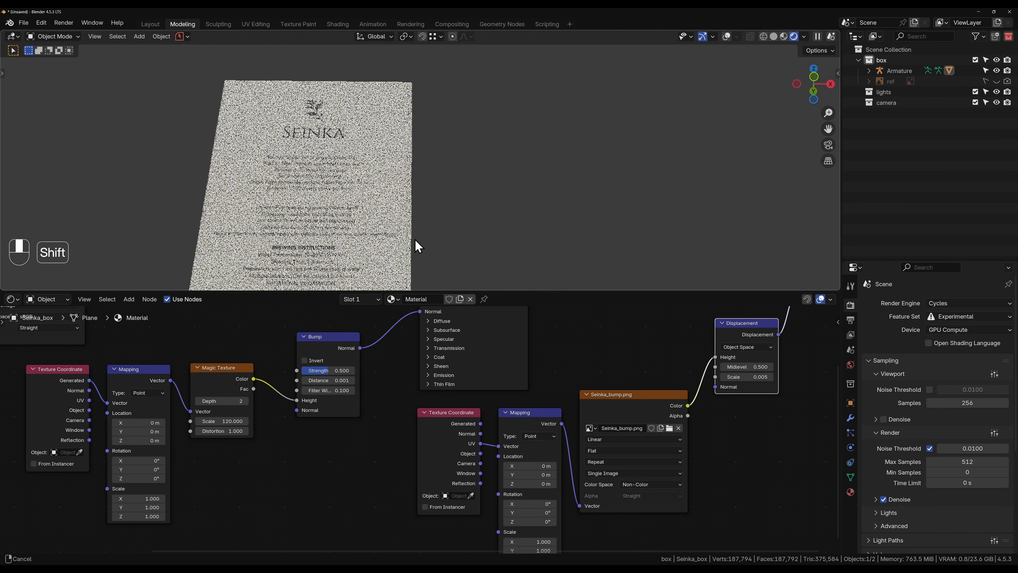
middle_click_drag(425, 118, 401, 181)
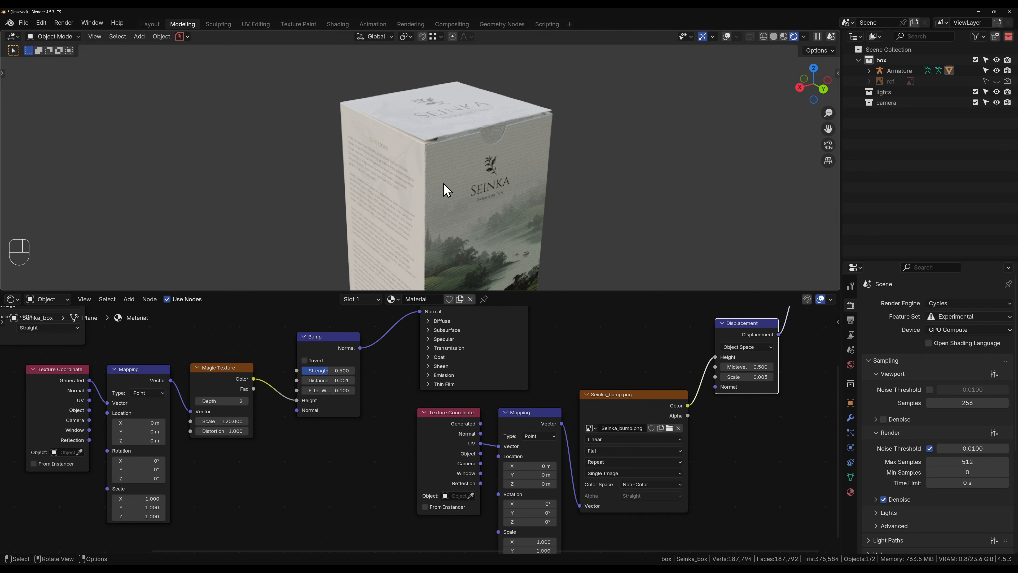
scroll(485, 177, "up", 4)
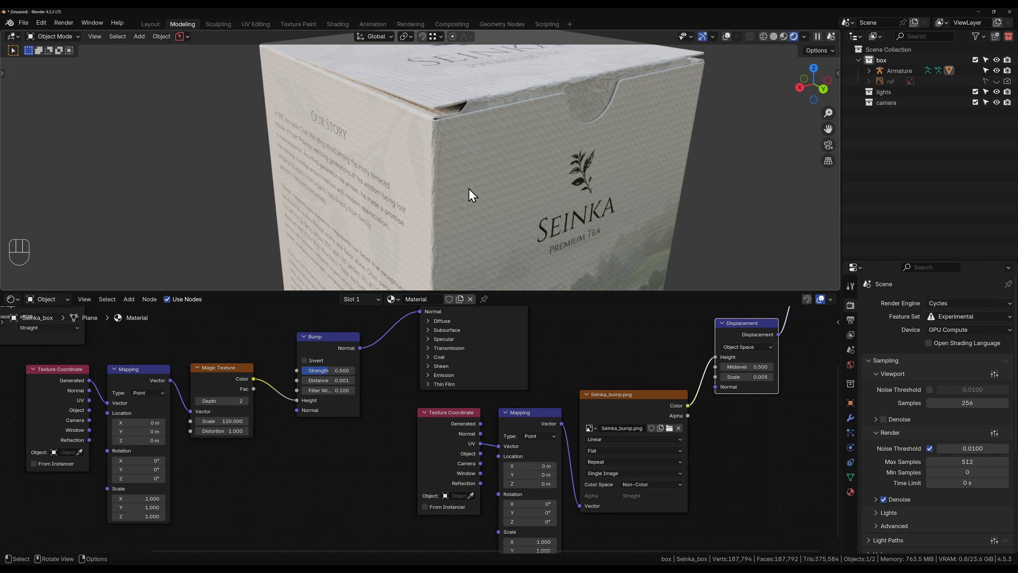
scroll(456, 165, "up", 1)
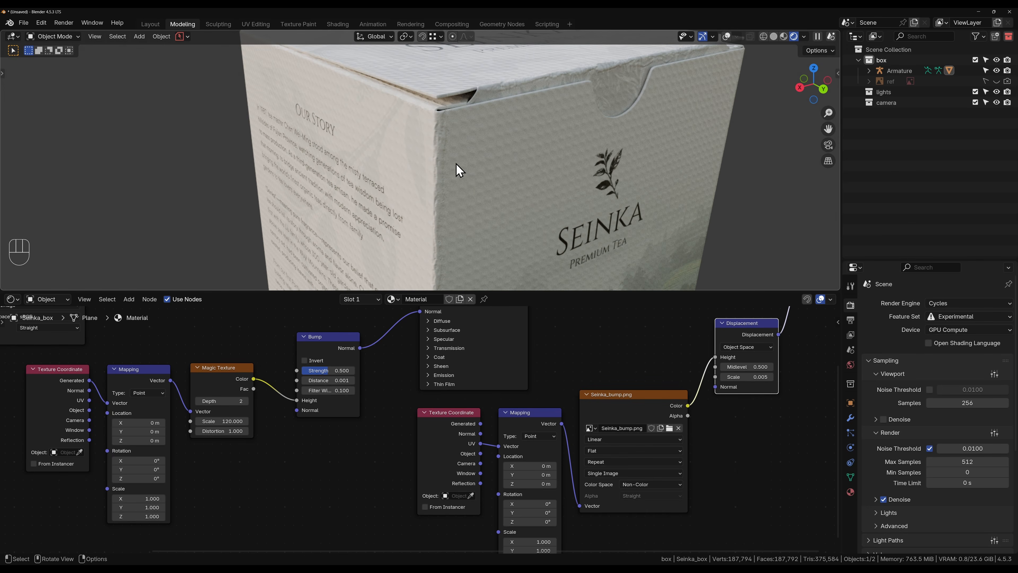